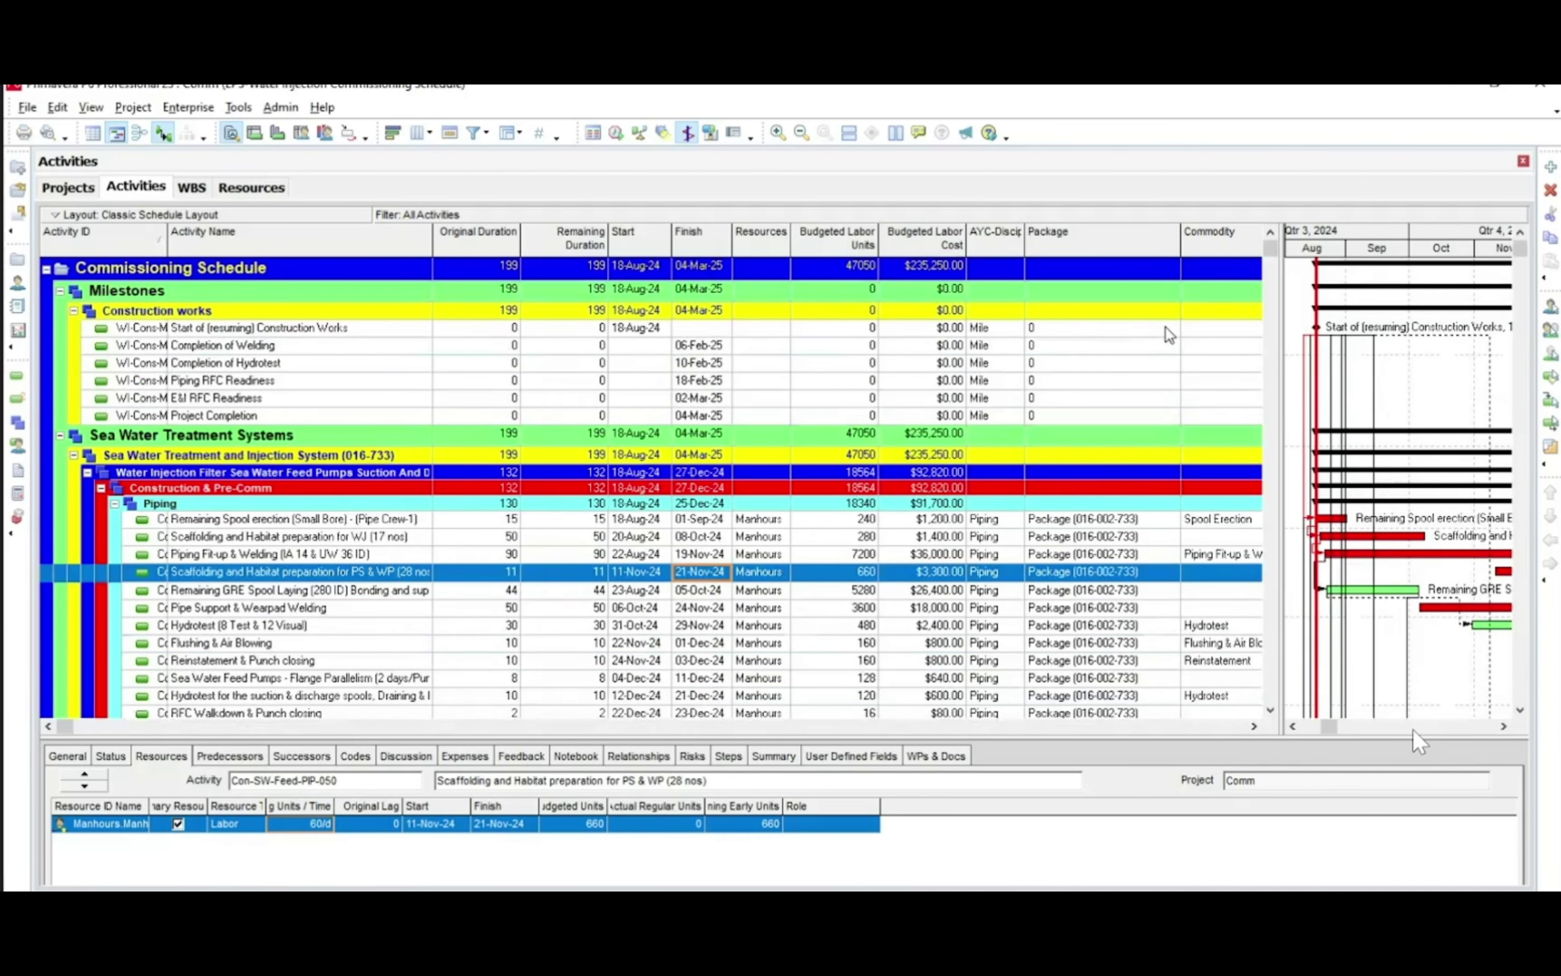
Copy the entire Commissioning Schedule activity table from Primavera P6 and paste it at A1 of a new Excel workbook
click(395, 556)
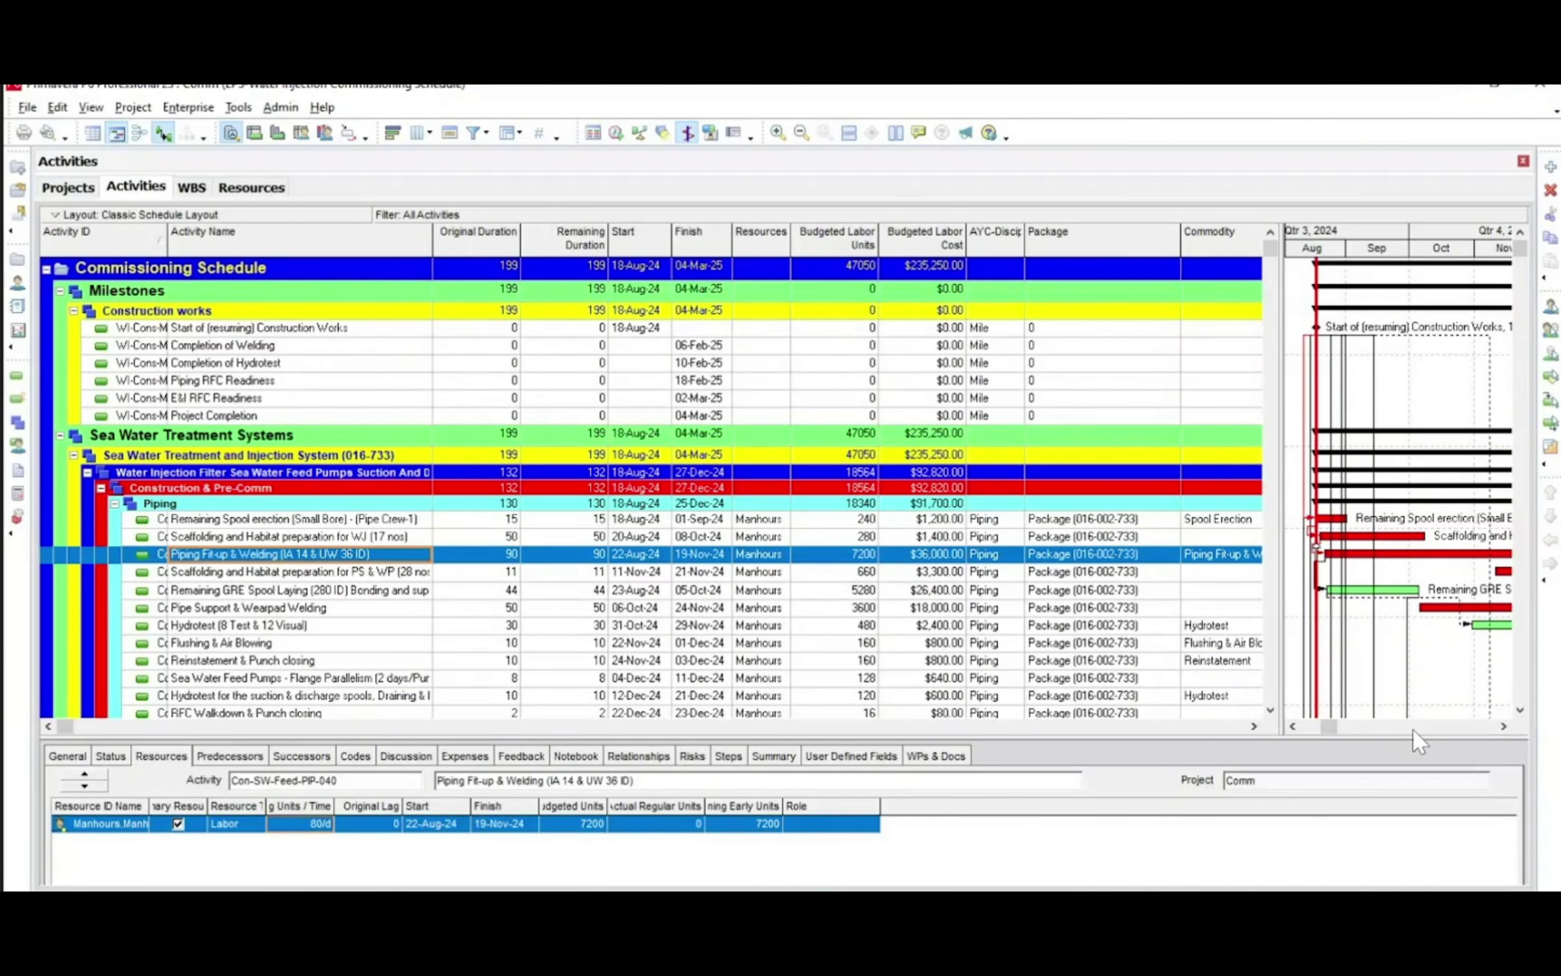
key(ctrl+a)
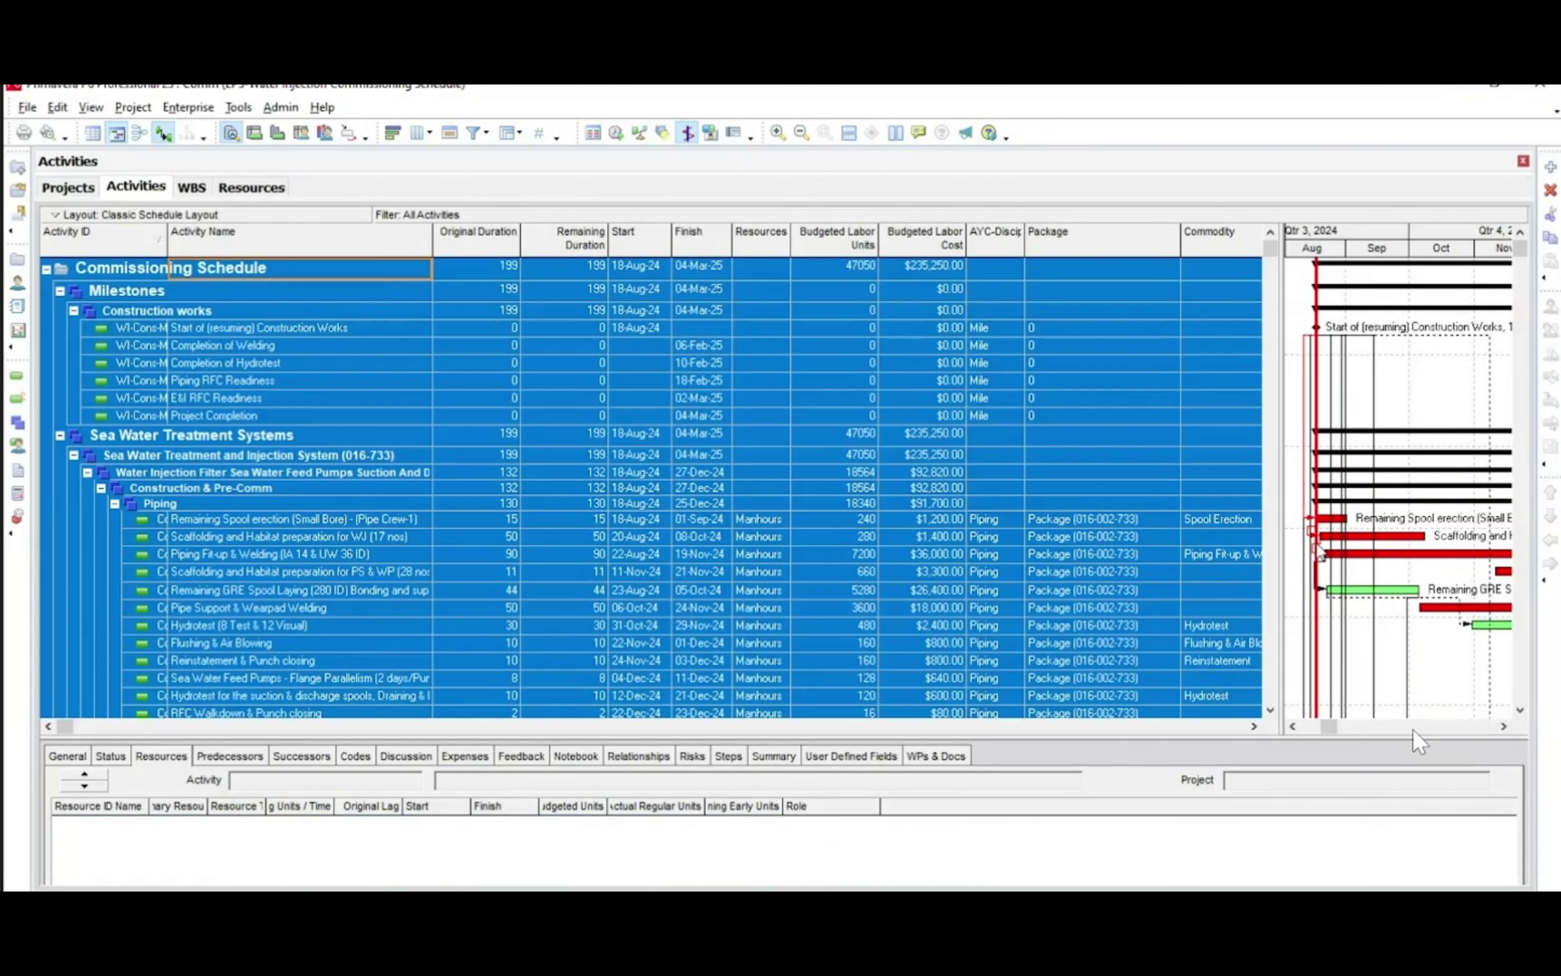
key(ctrl+c)
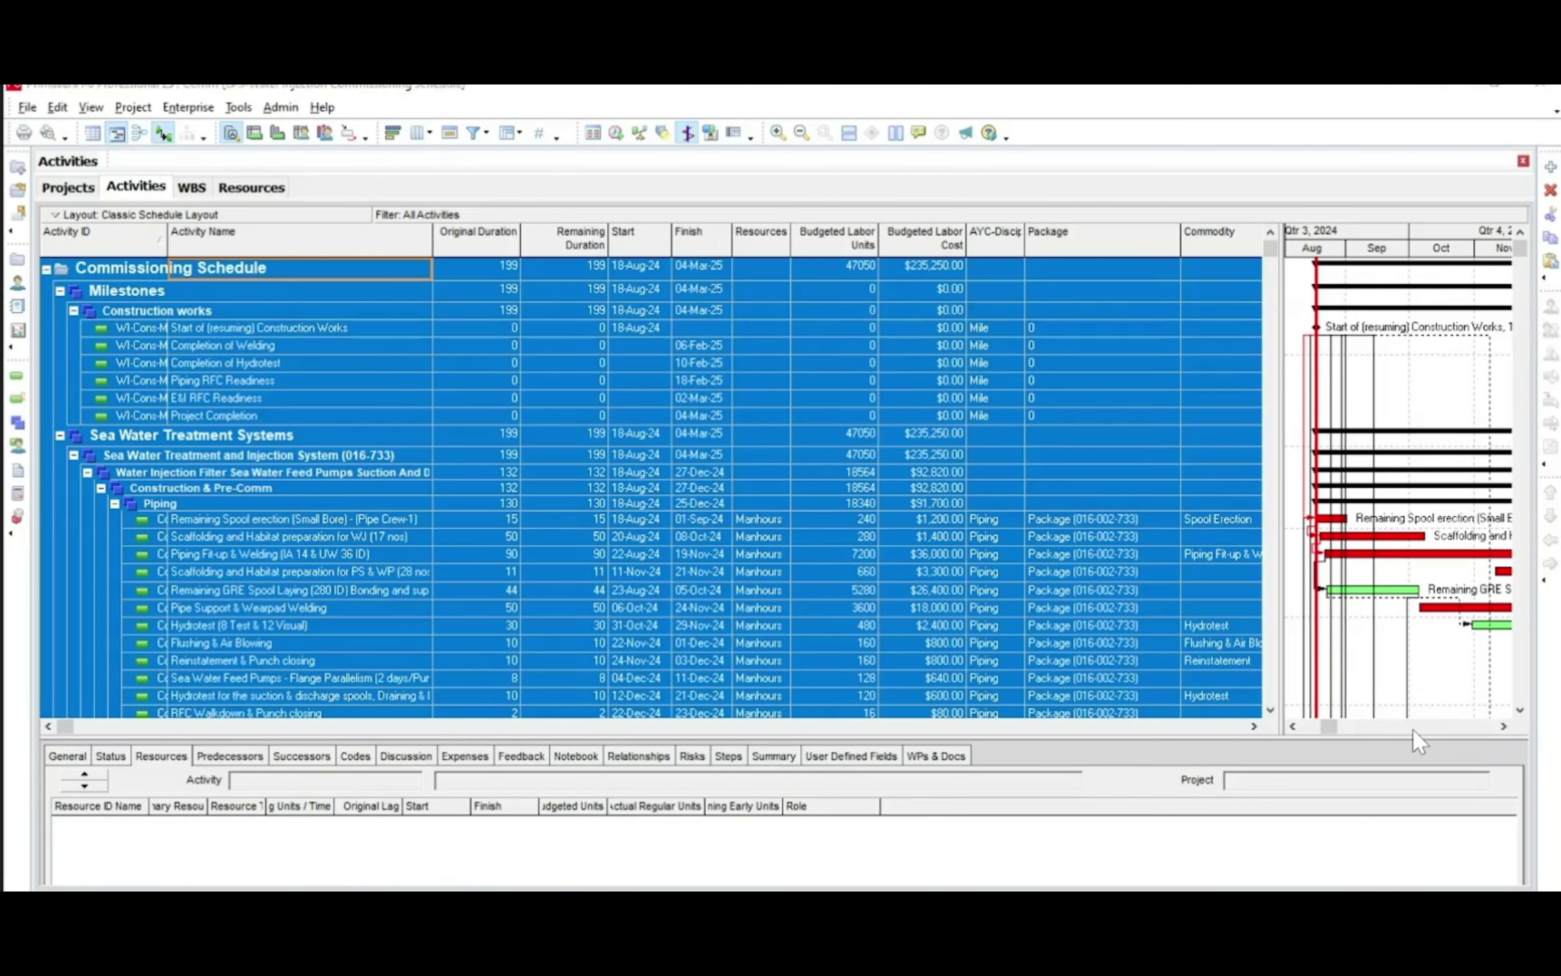
key(alt+Tab)
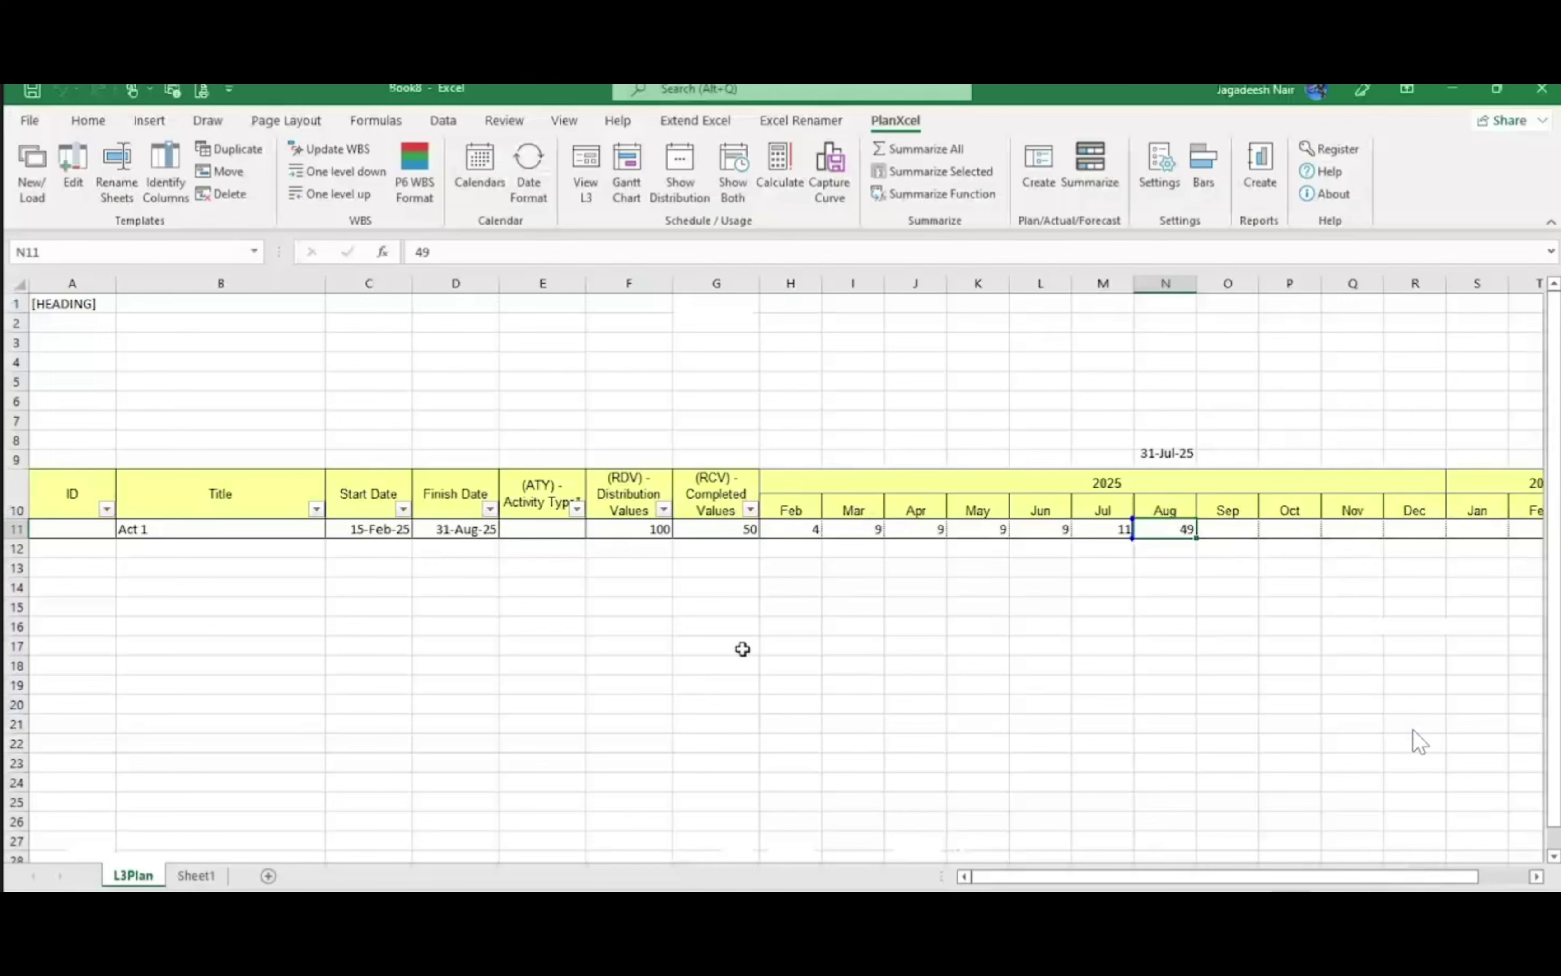
key(ctrl+n)
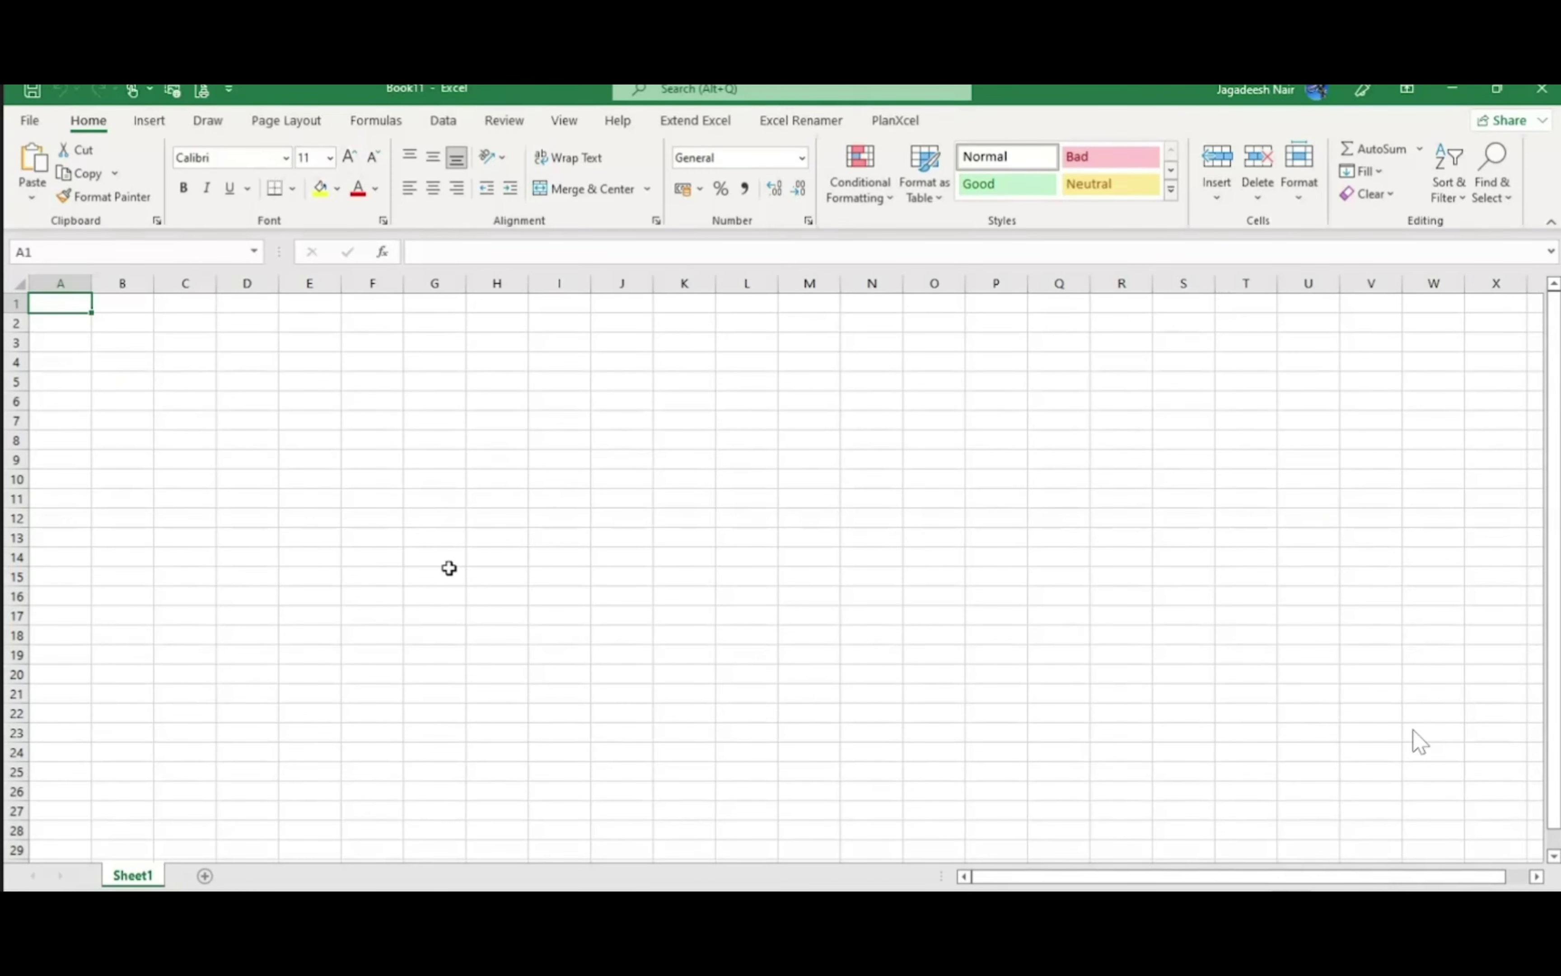
key(ctrl+v)
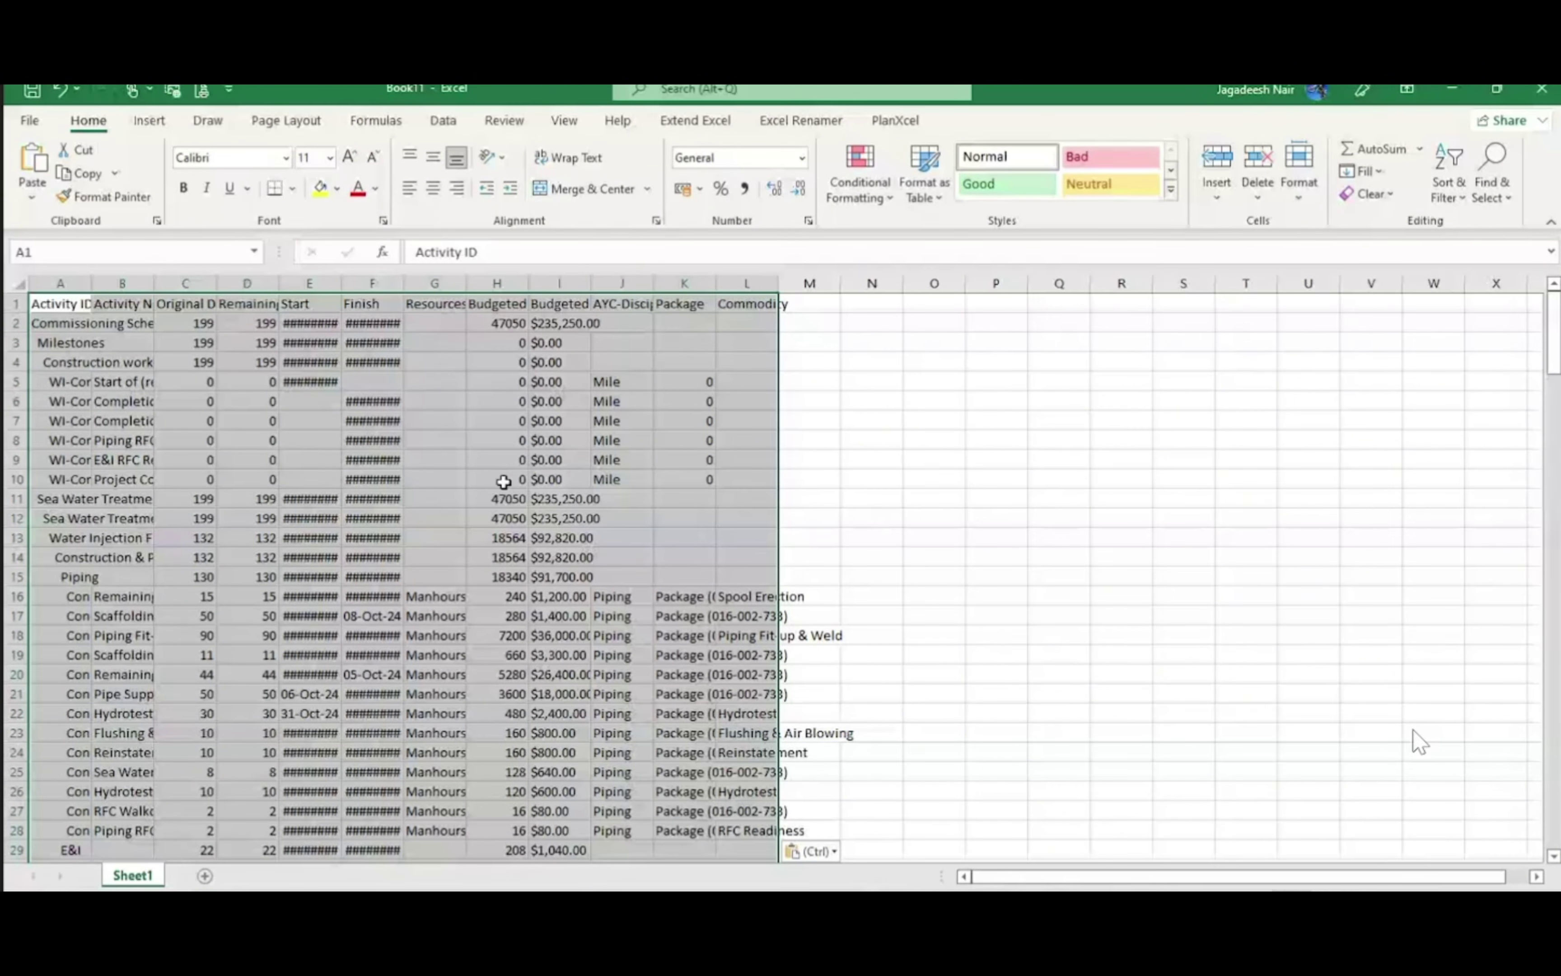
Apply PlanXcel's P6 WBS Format to the pasted schedule and review the formatted rows
click(896, 124)
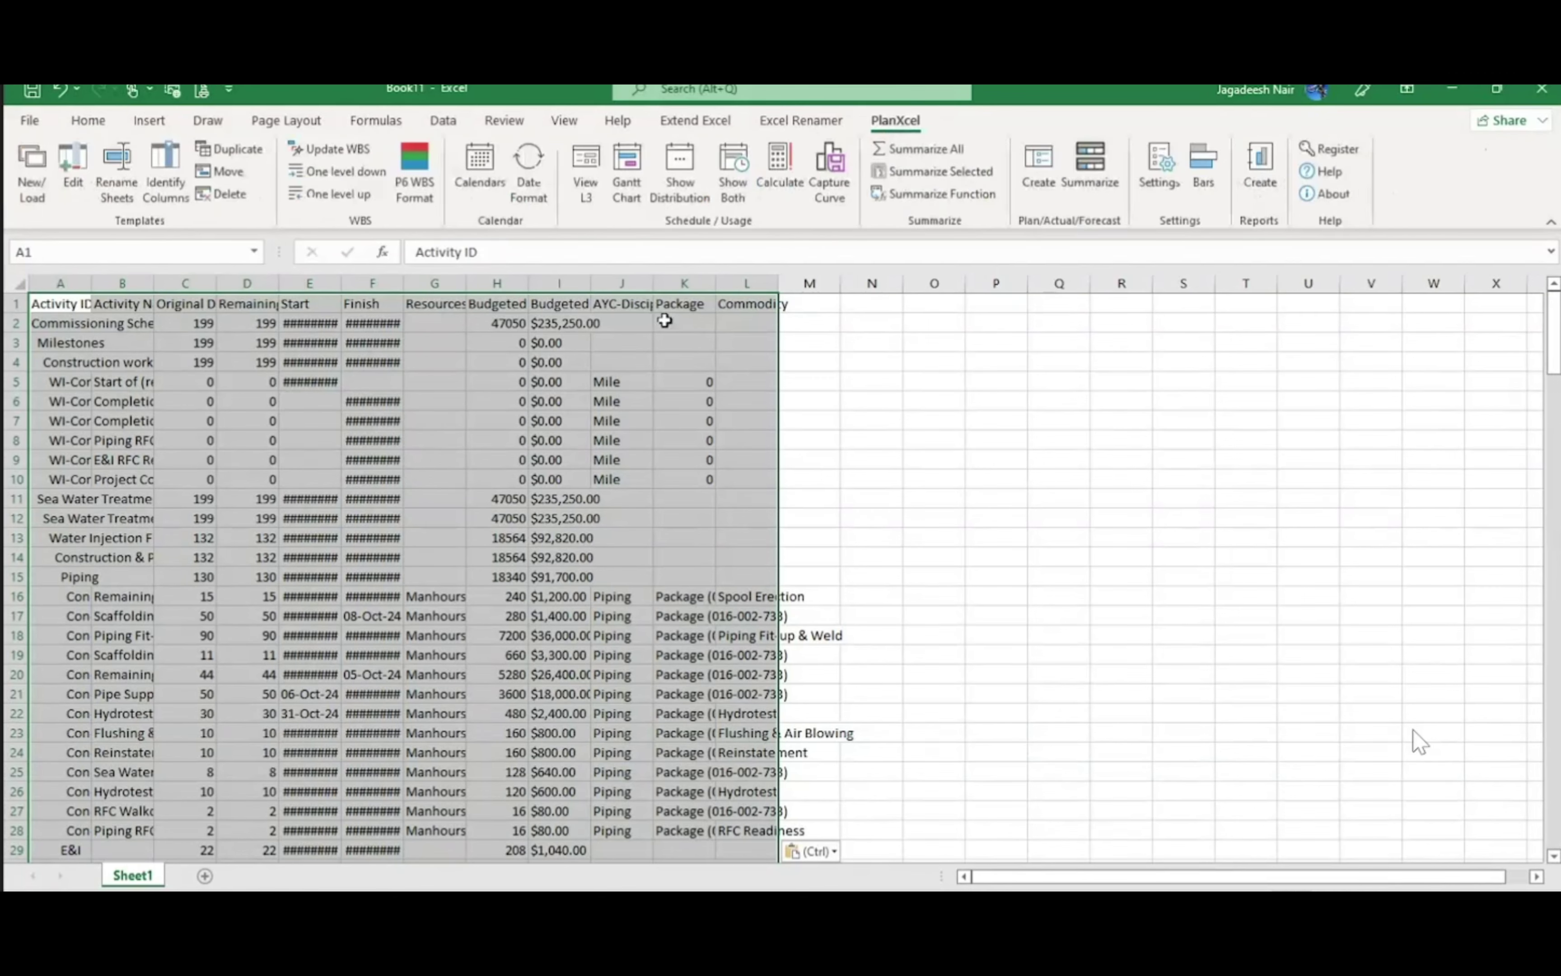
click(416, 163)
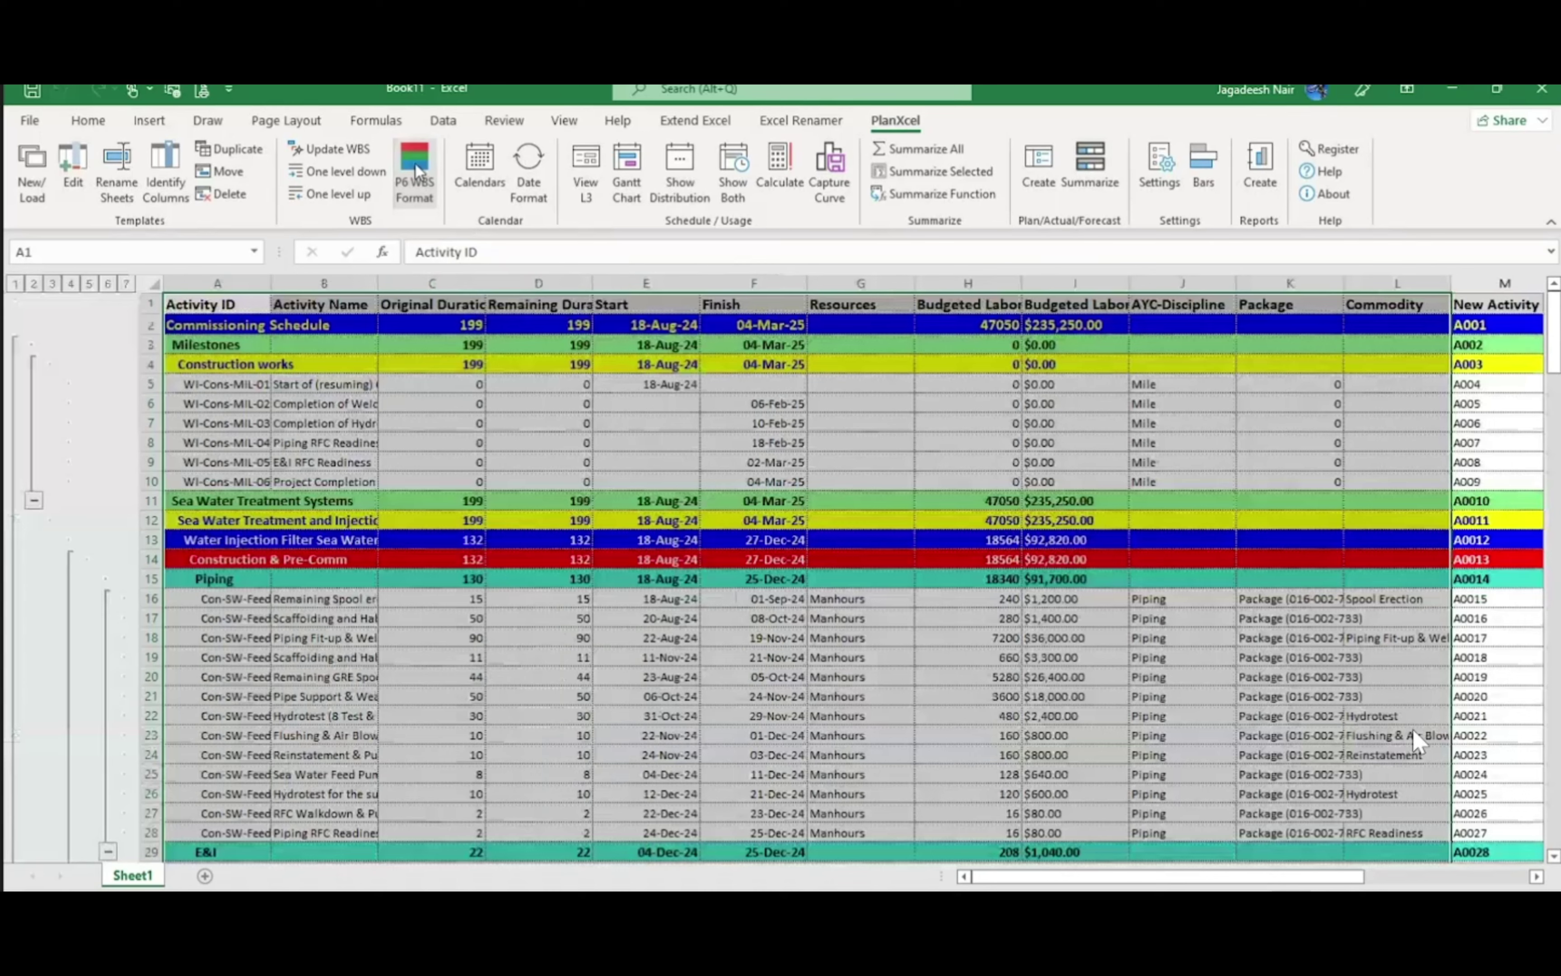
scroll(372, 591, down, 3)
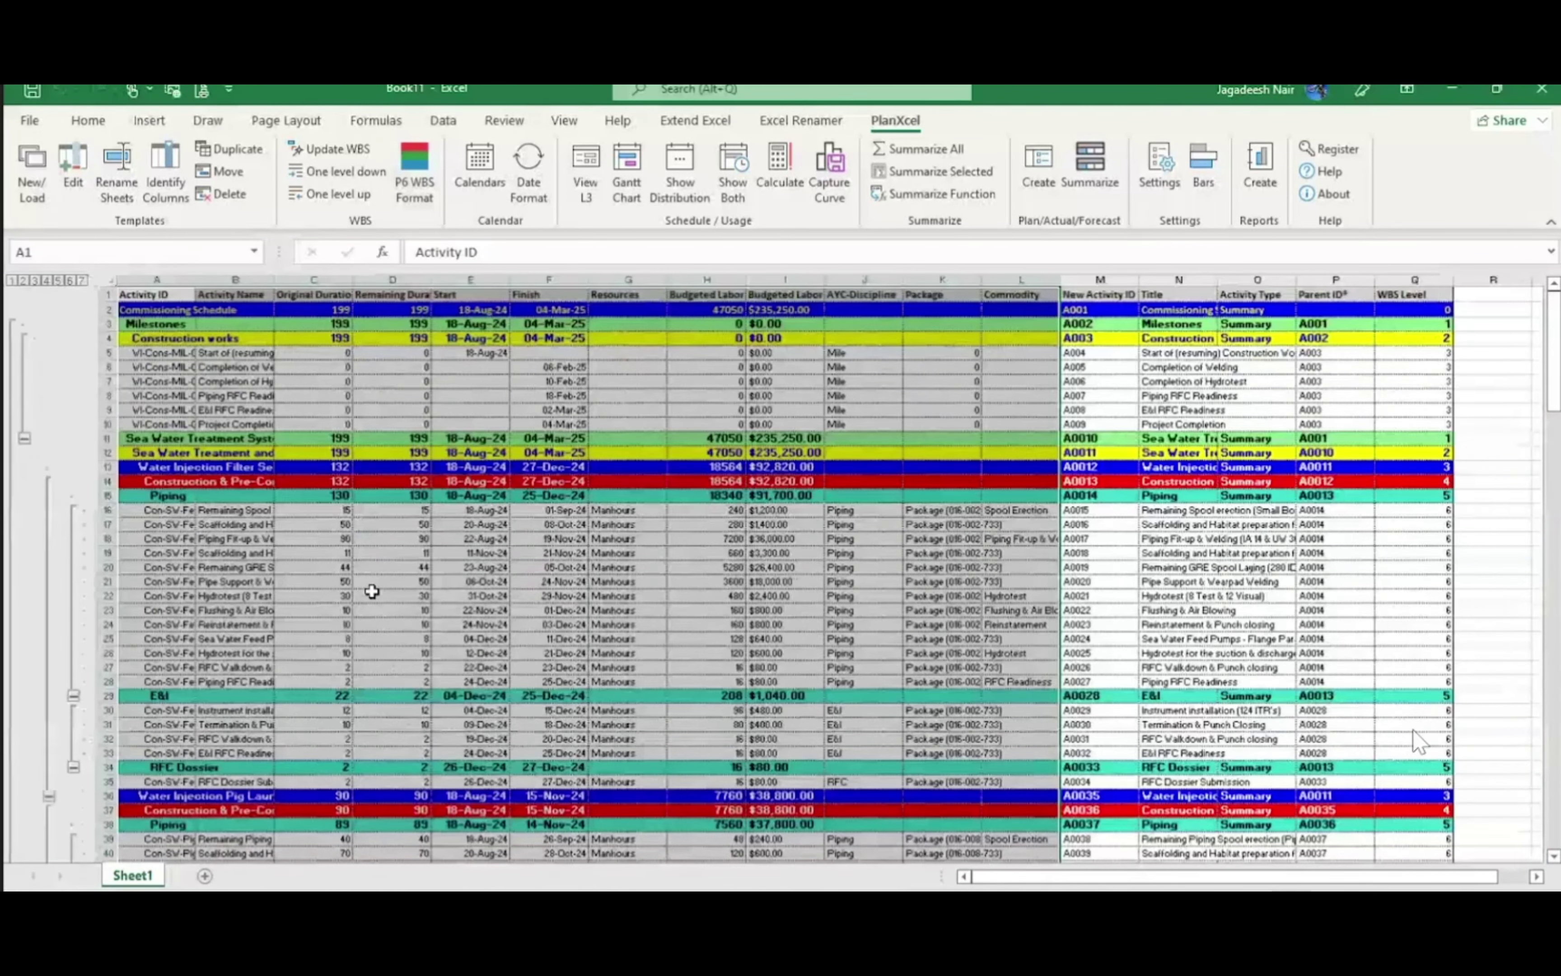
scroll(1418, 742, down, 14)
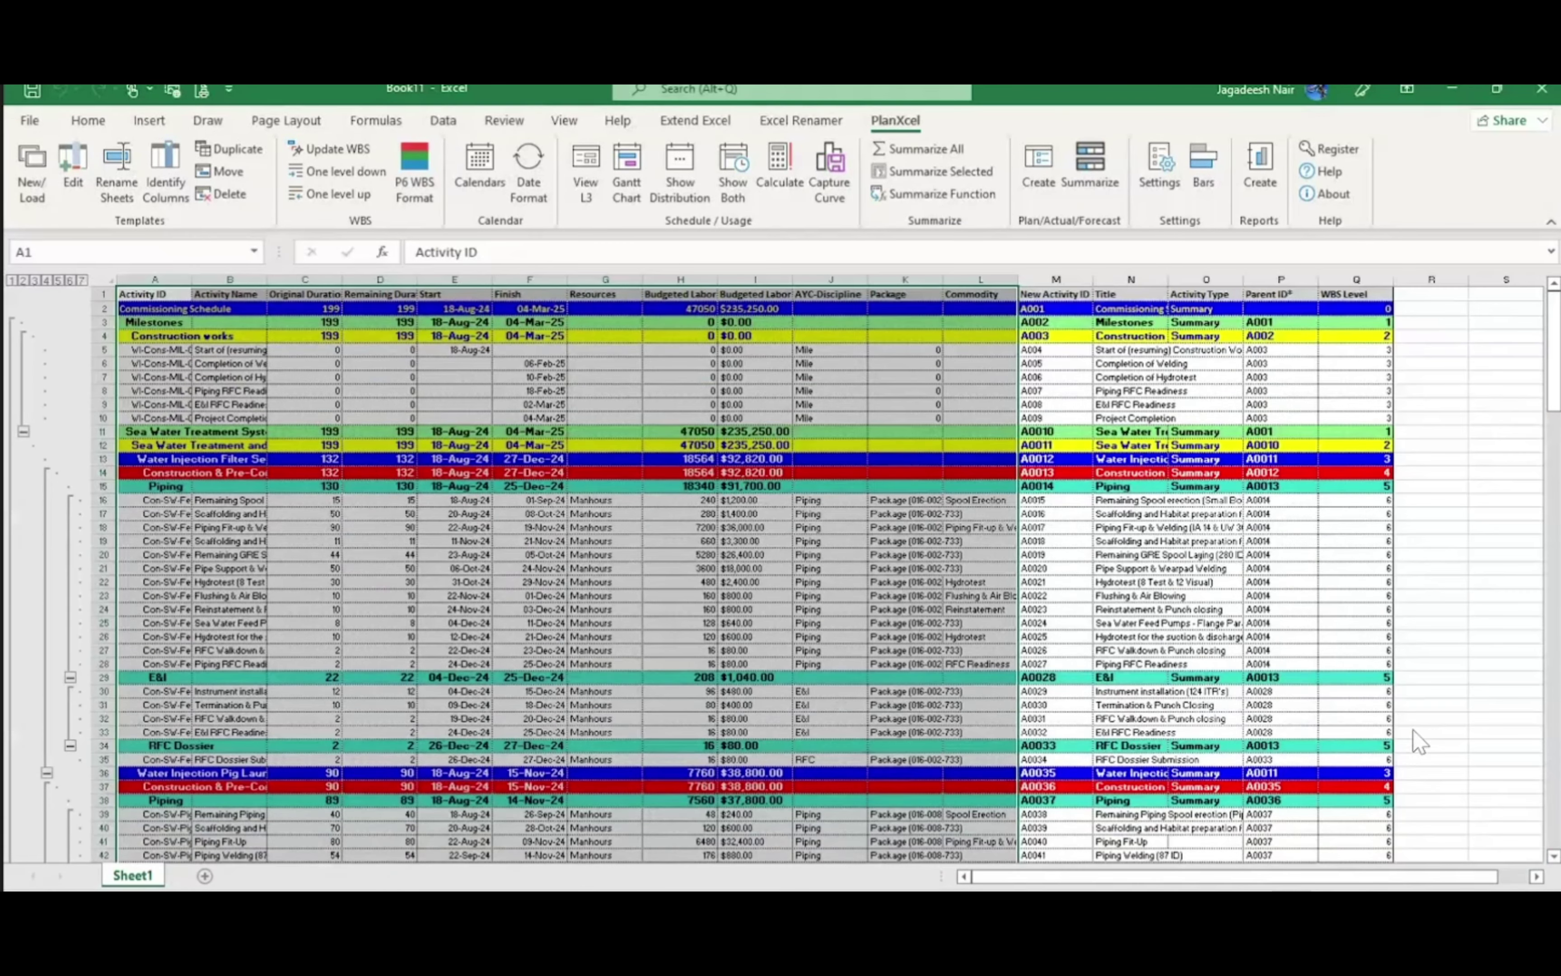
scroll(1418, 743, up, 14)
Compare the original schedule columns A to L with the added columns M to Q by selecting each group
click(1057, 284)
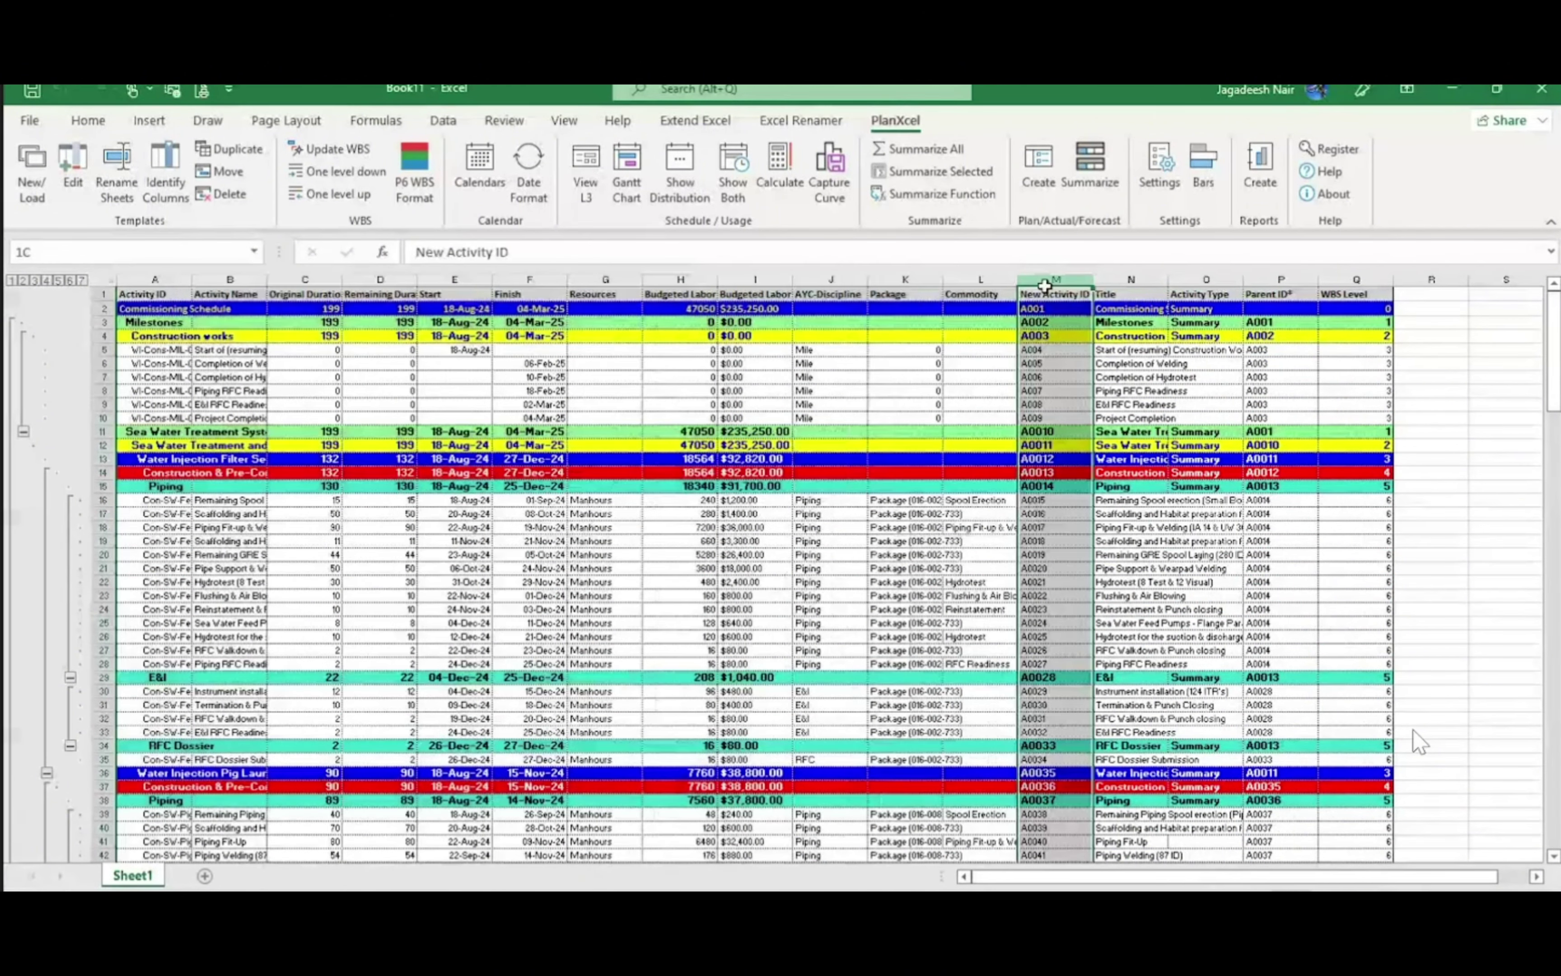
drag(1292, 309, 1338, 311)
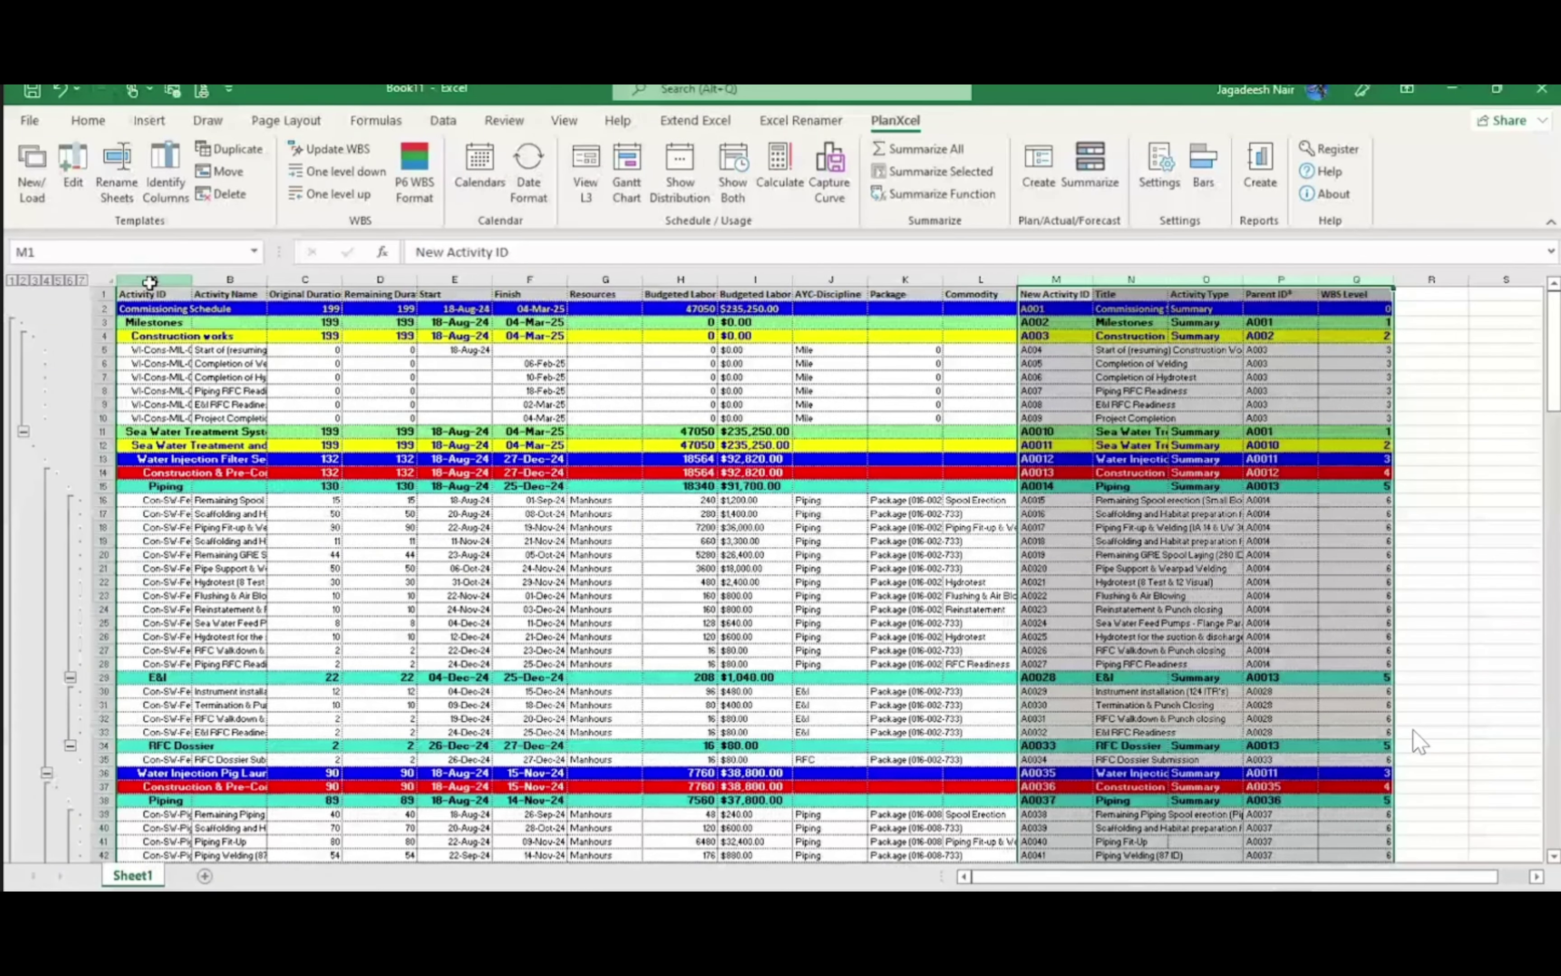
drag(150, 282, 981, 282)
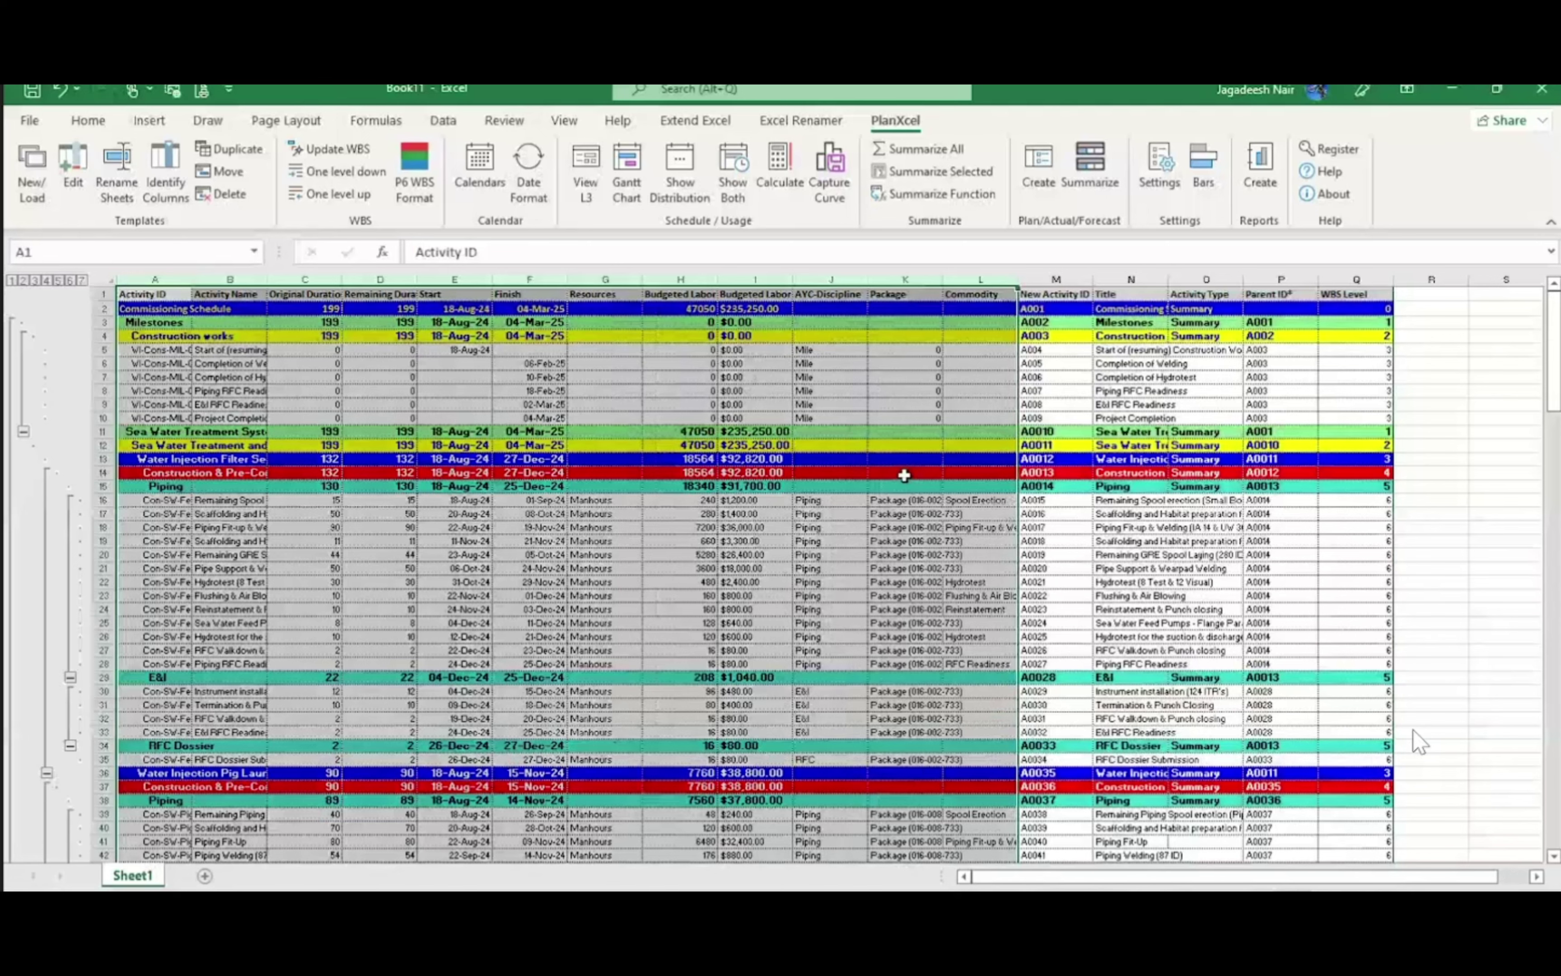
drag(1058, 279, 1320, 491)
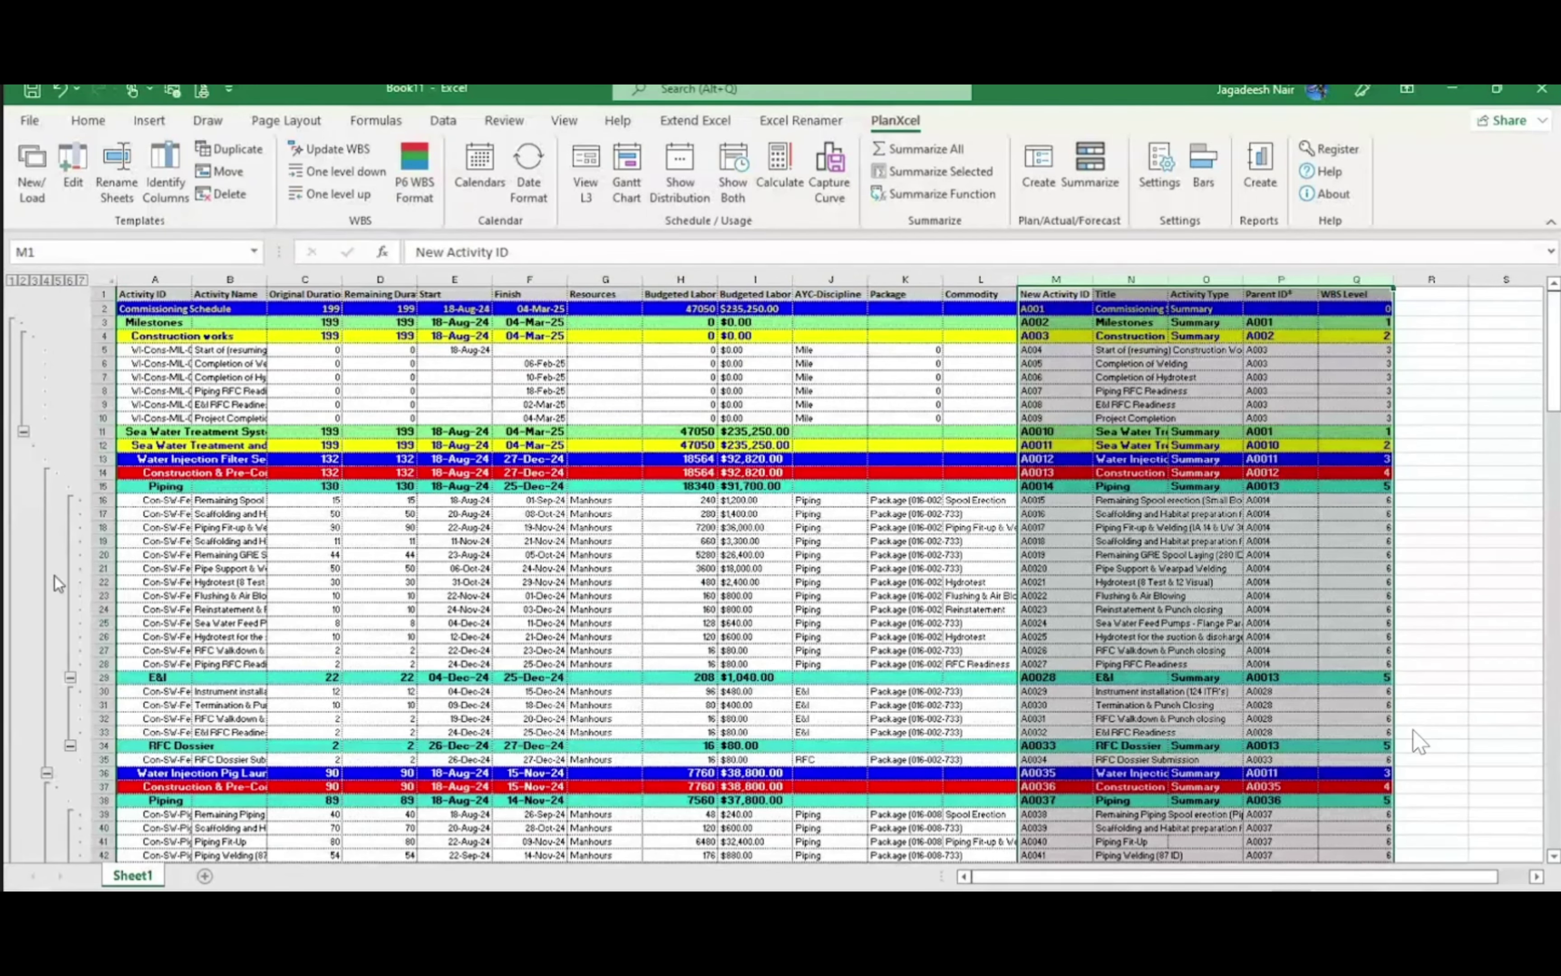
Collapse the schedule's row outline to level 1, and expand it one level at a time up to level 7
click(12, 281)
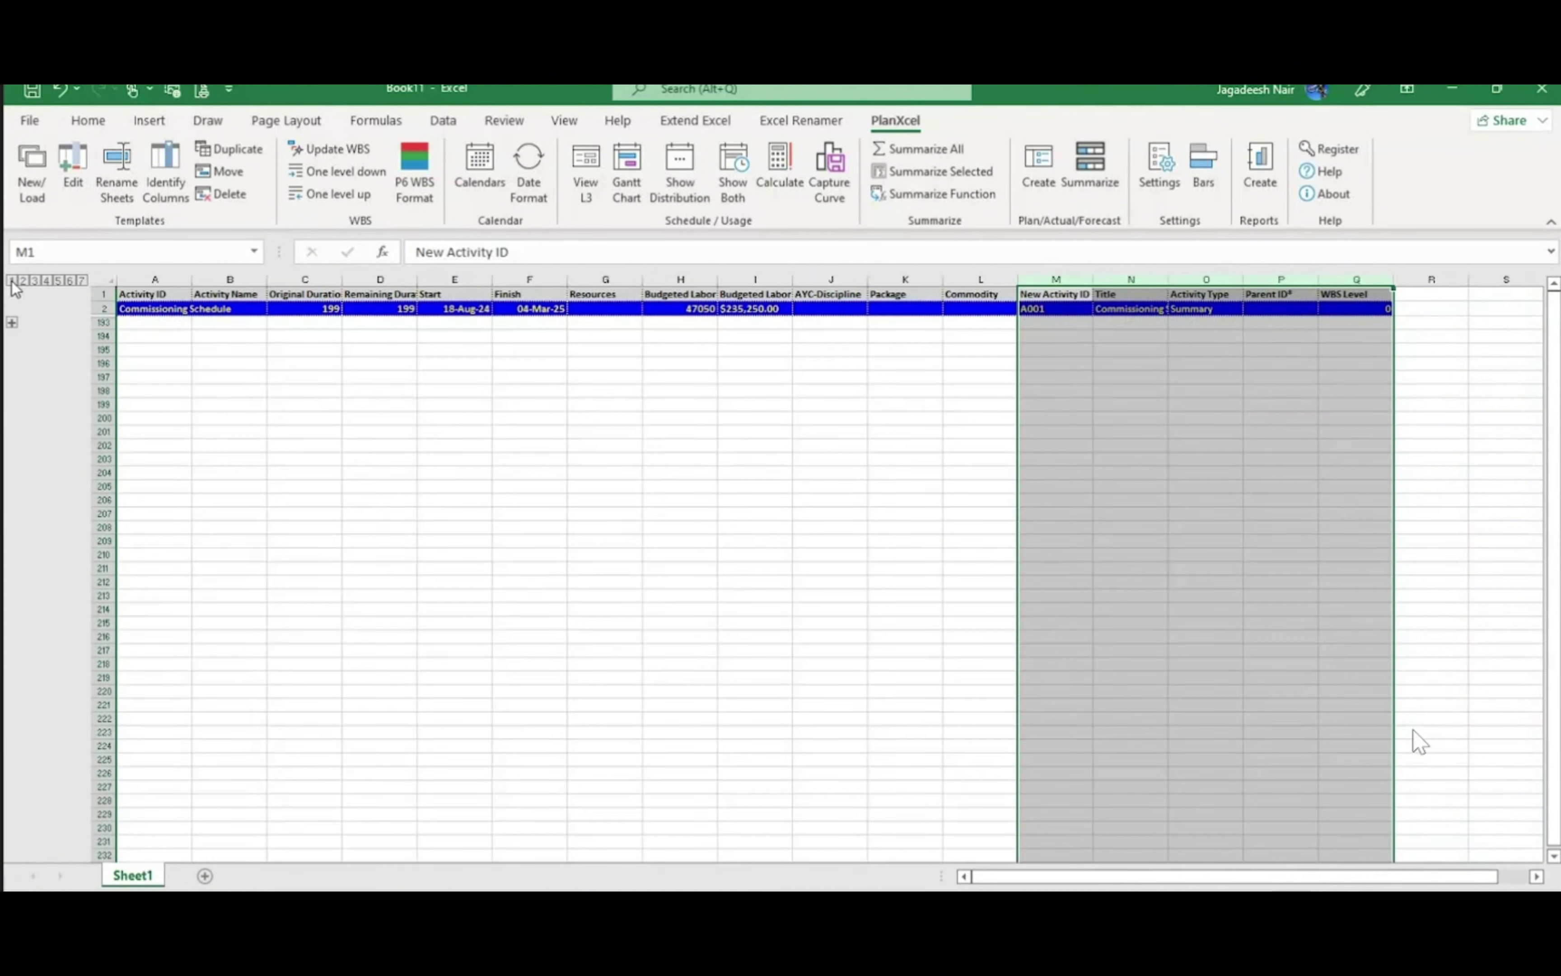
click(905, 363)
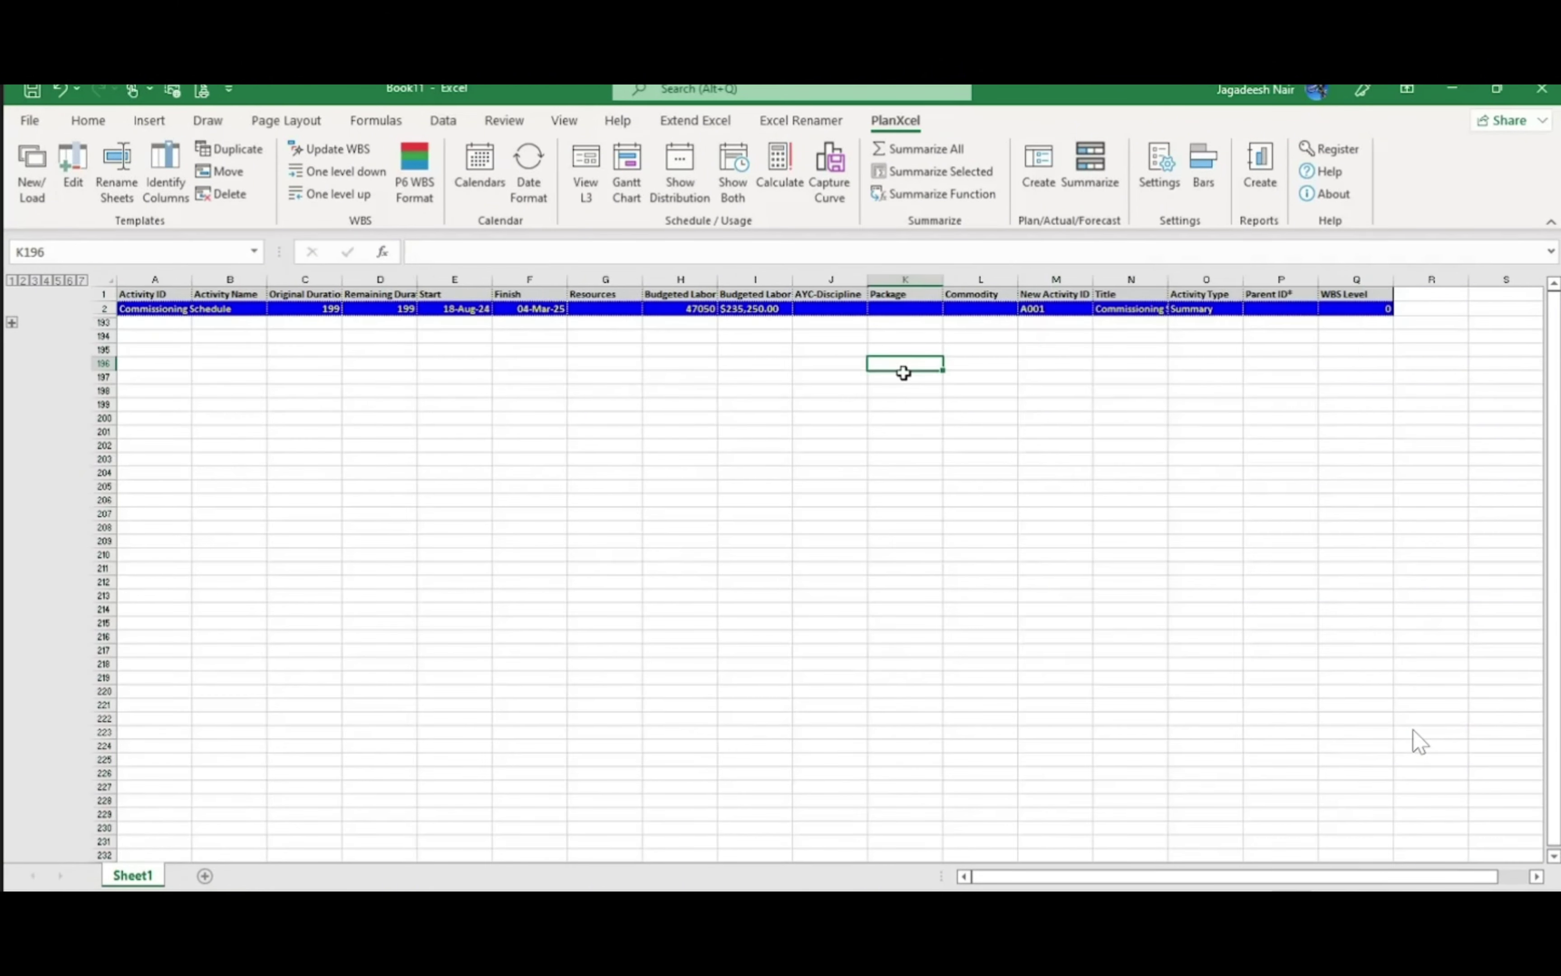
click(24, 280)
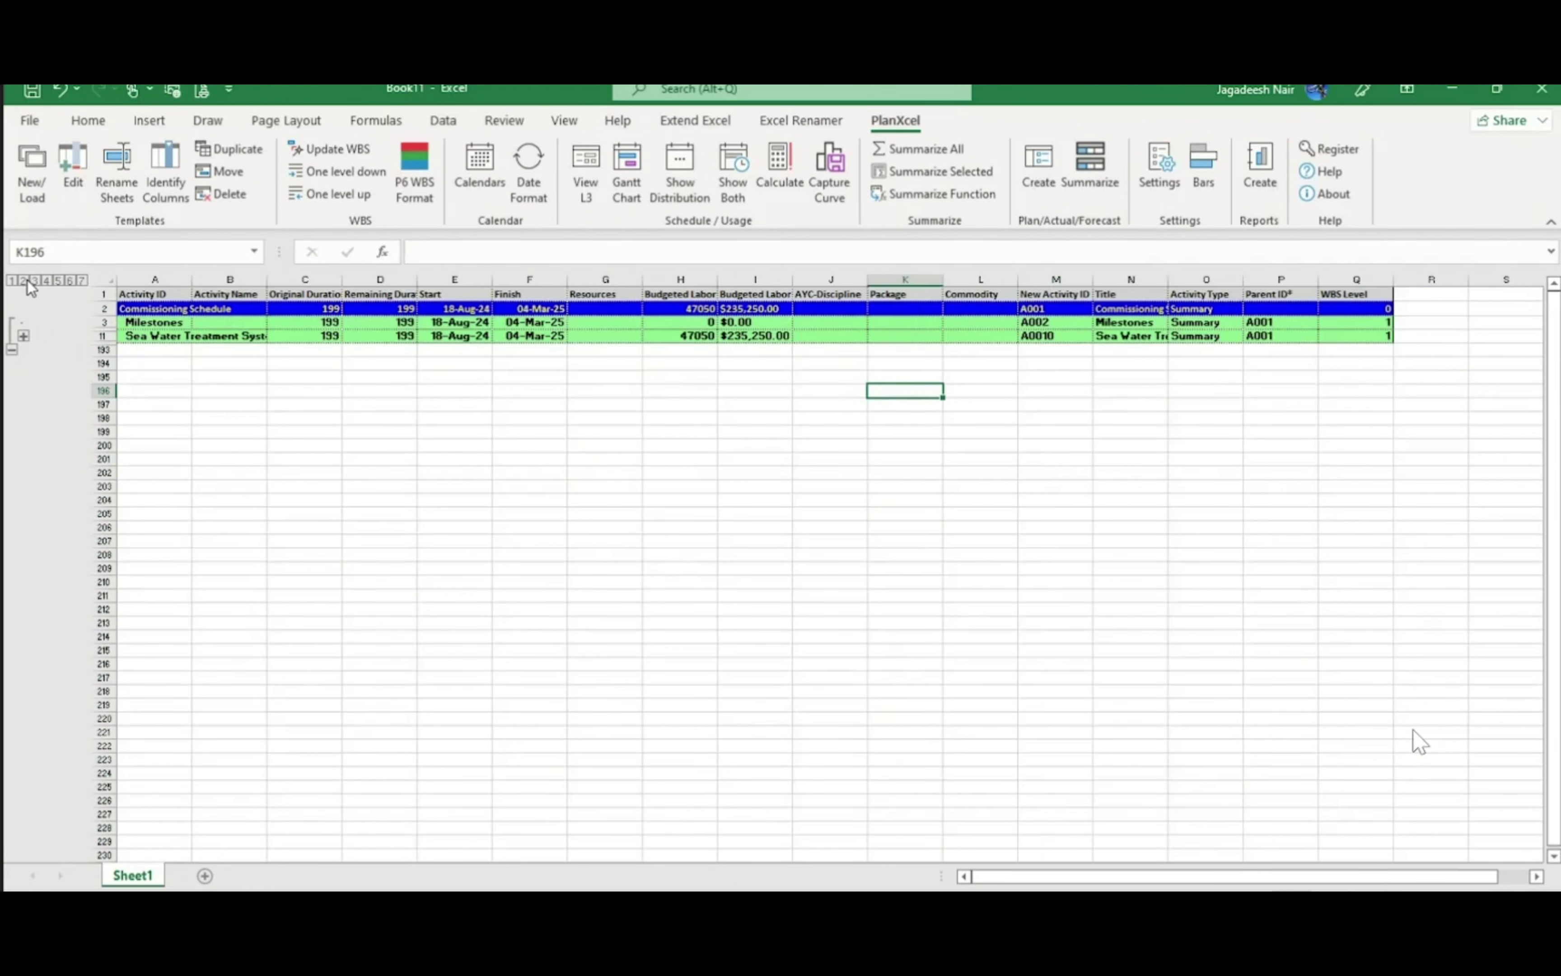
click(36, 281)
click(46, 282)
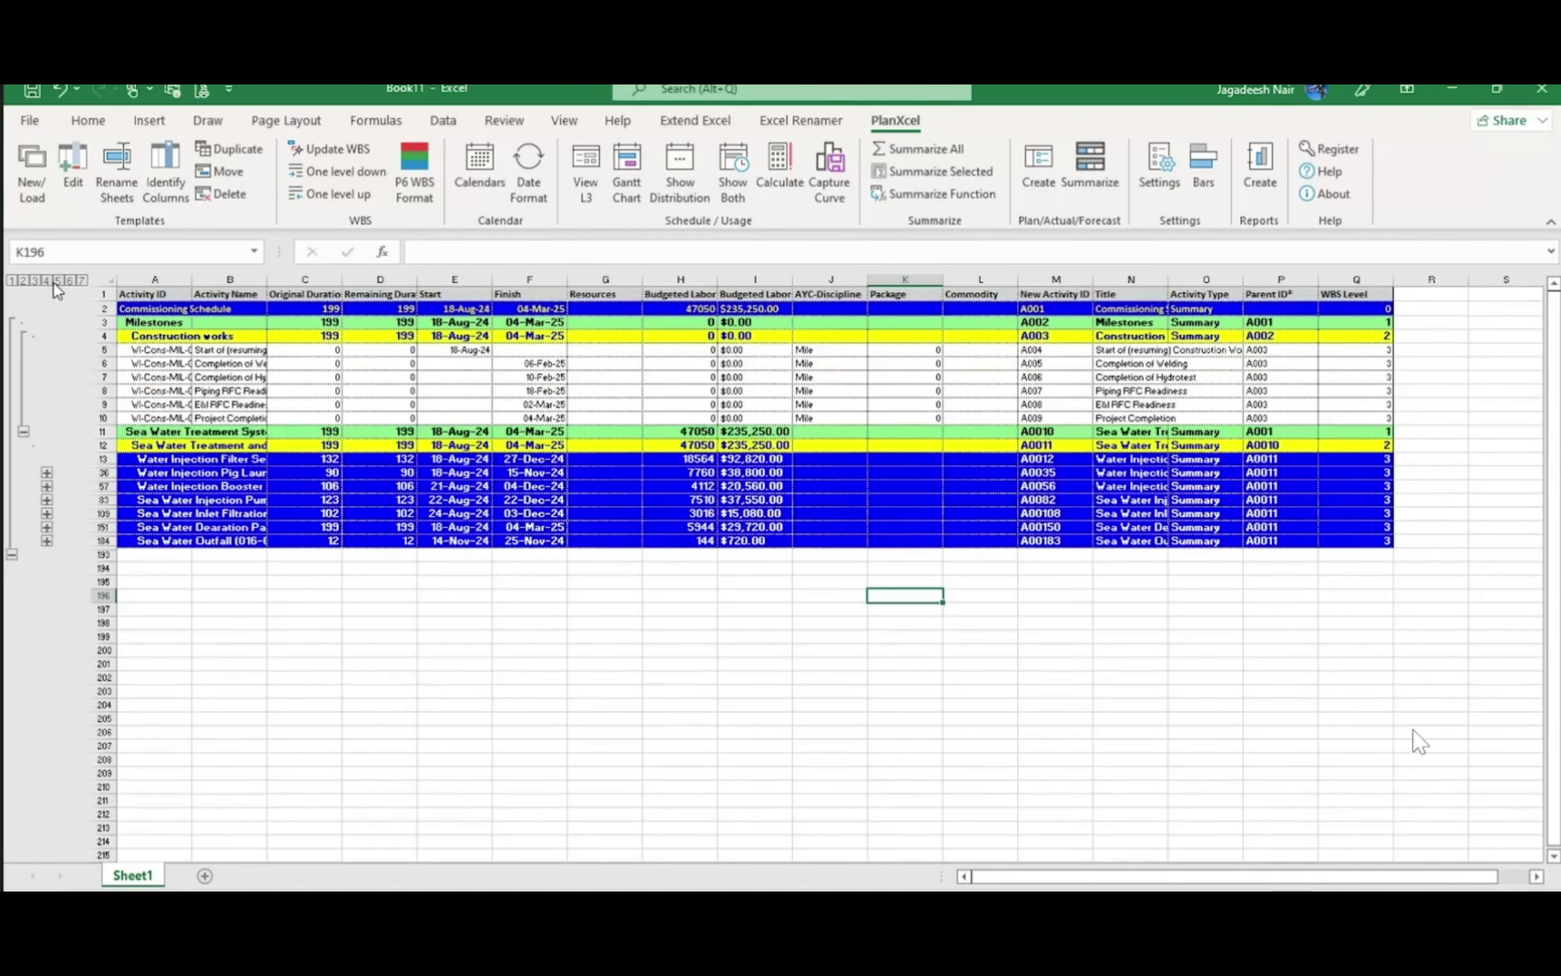
click(57, 280)
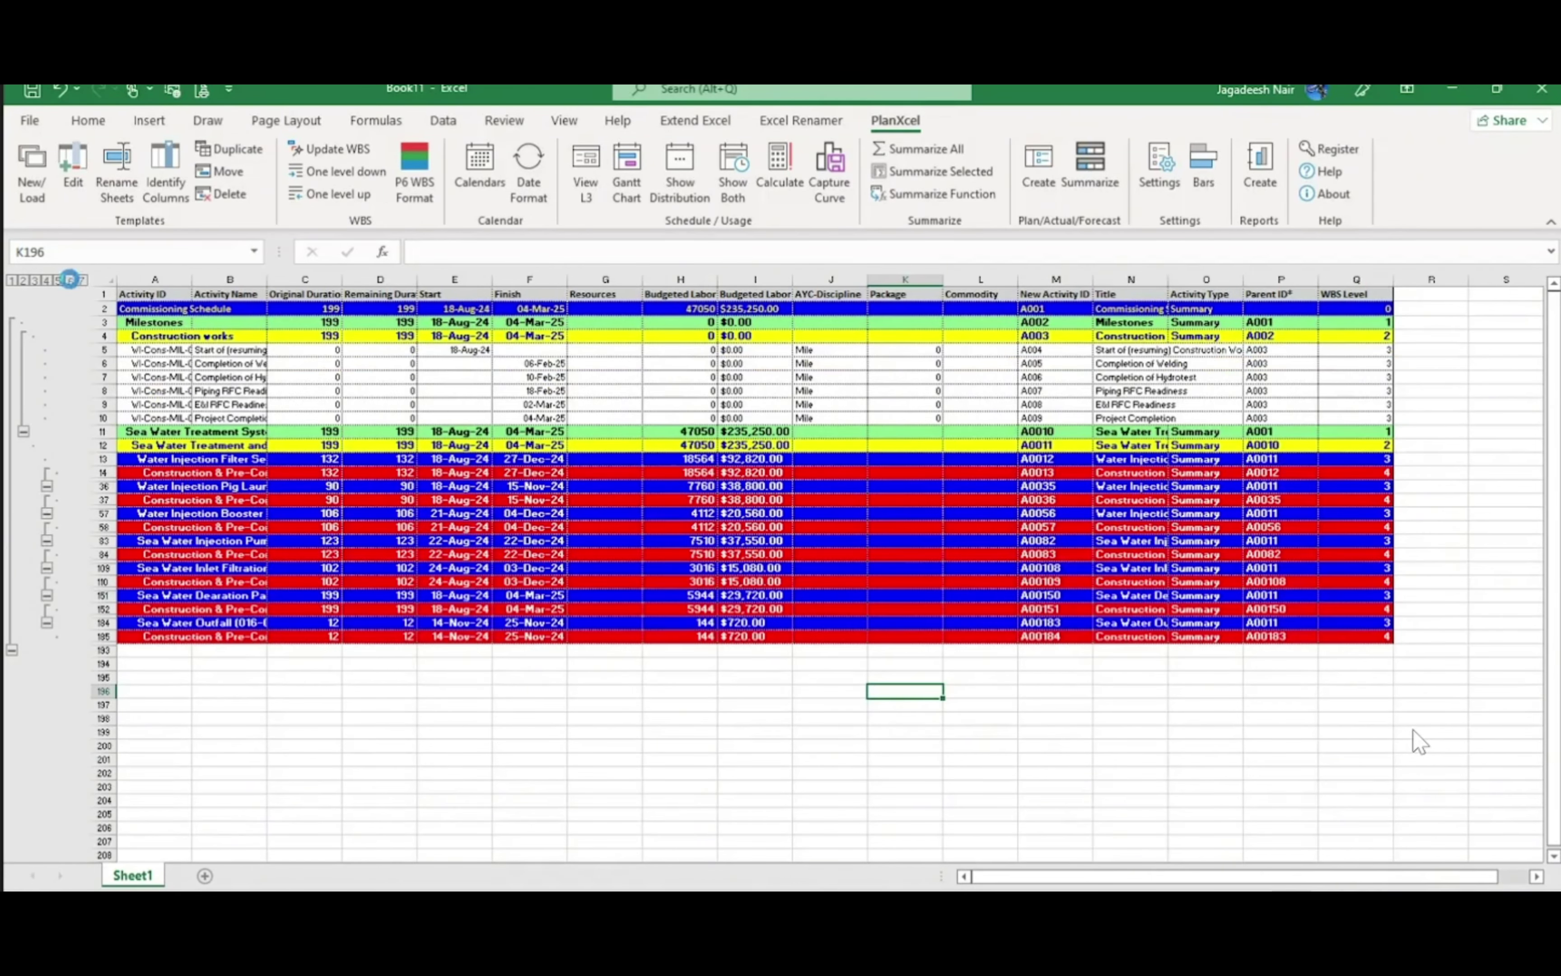
click(69, 281)
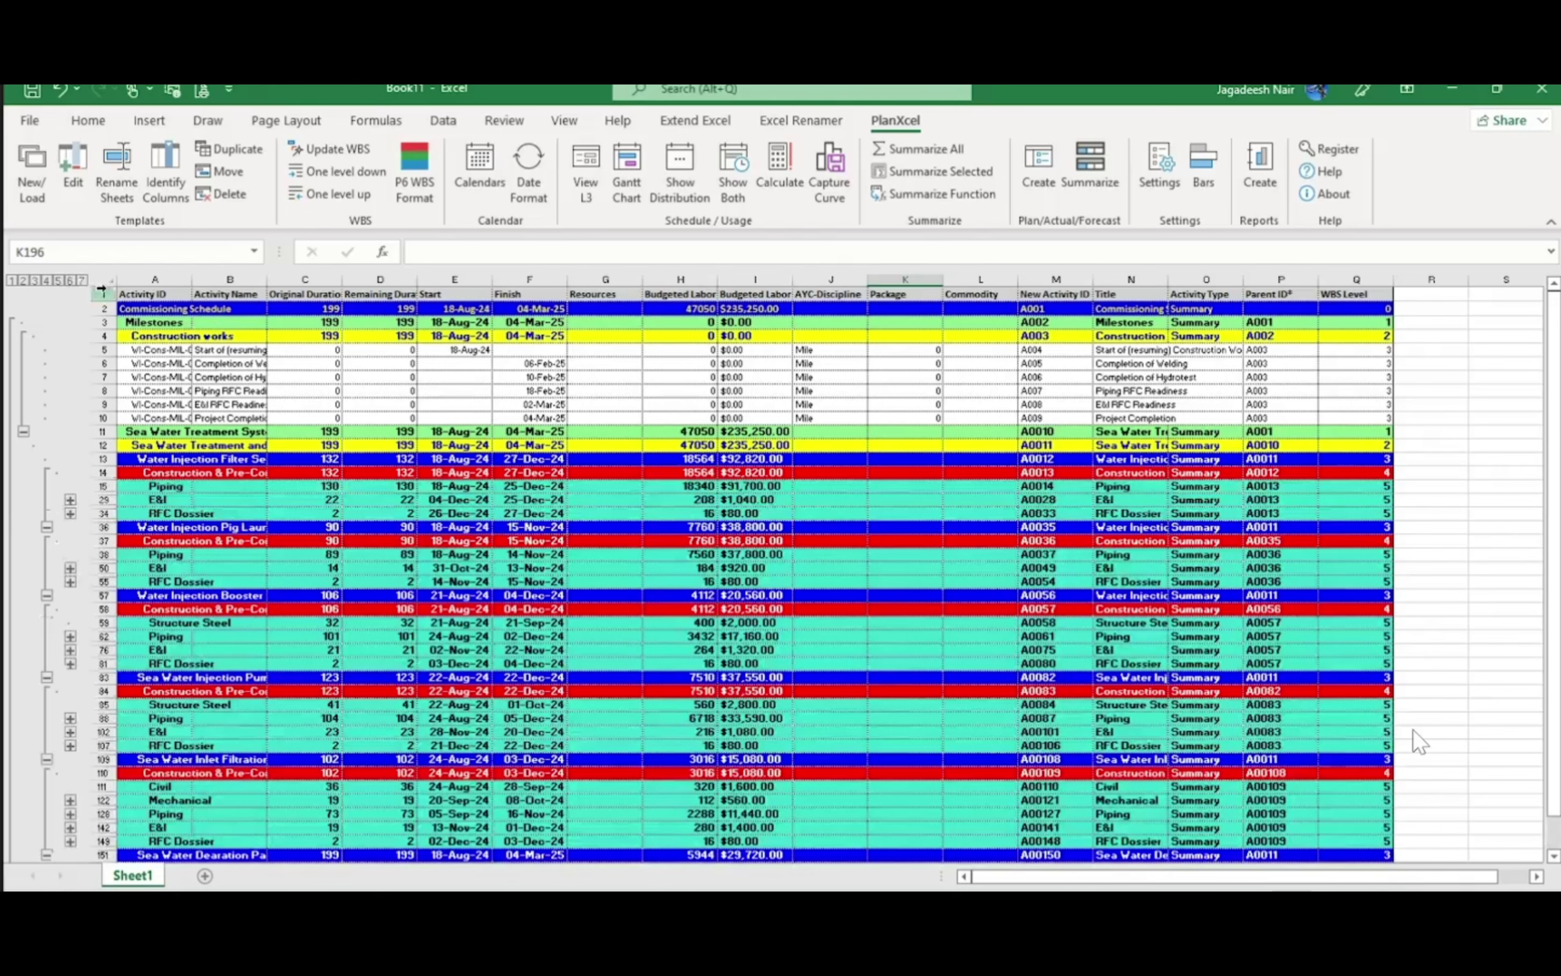
click(80, 281)
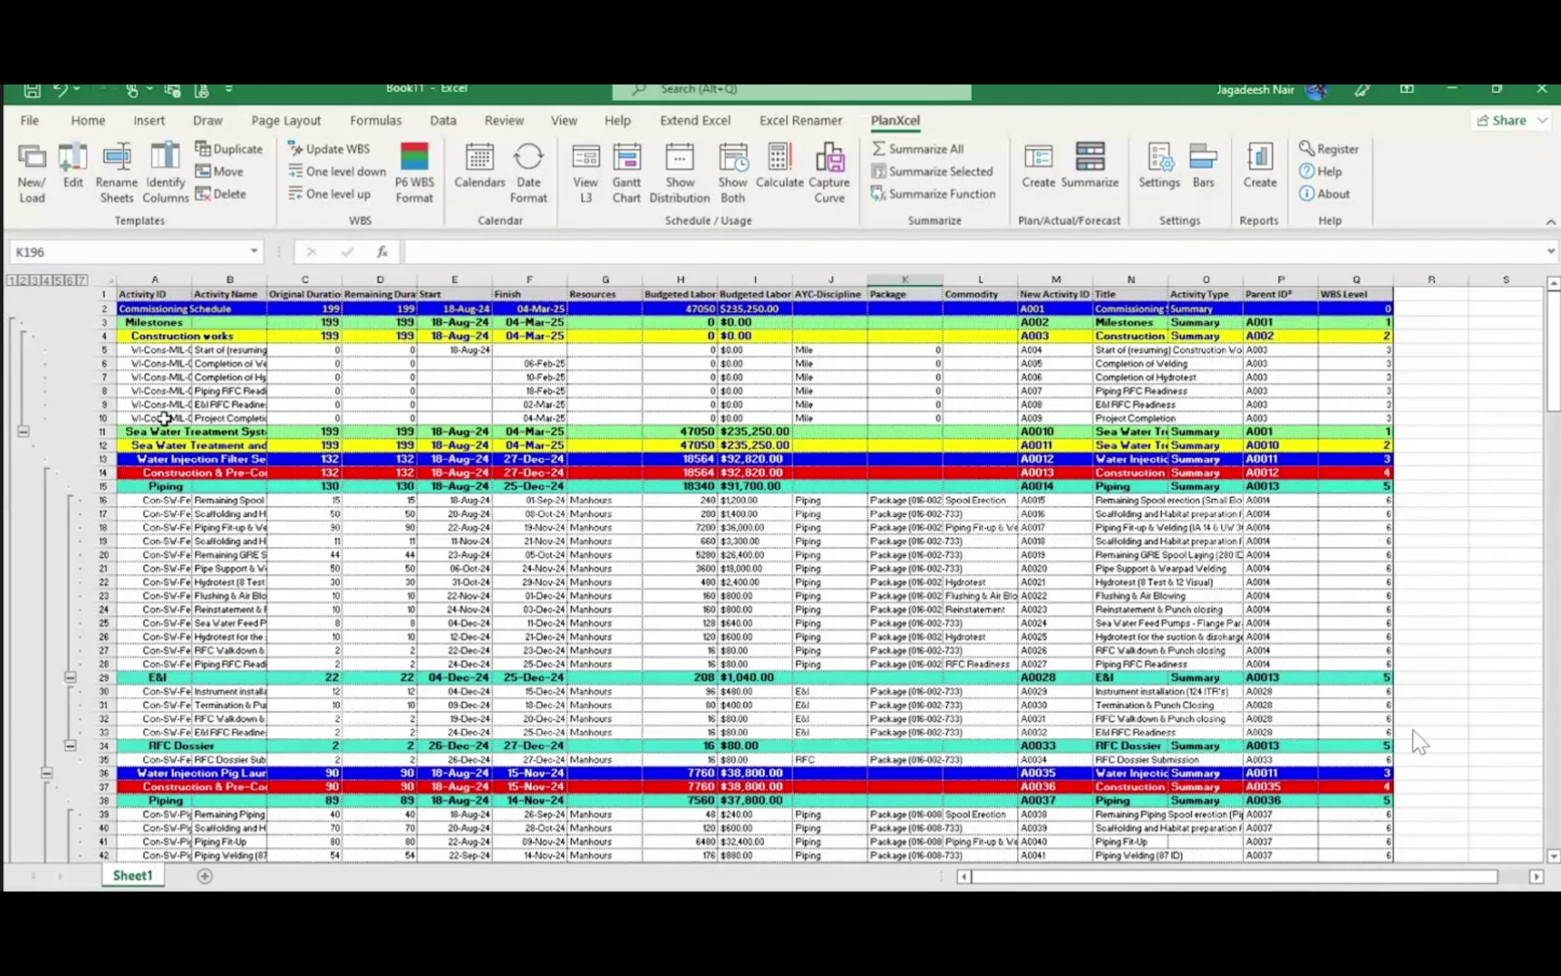
View the outline at levels 1 to 3, check the Sea Water Treatment Systems budgeted labor units, and expand to level 7 again
click(12, 280)
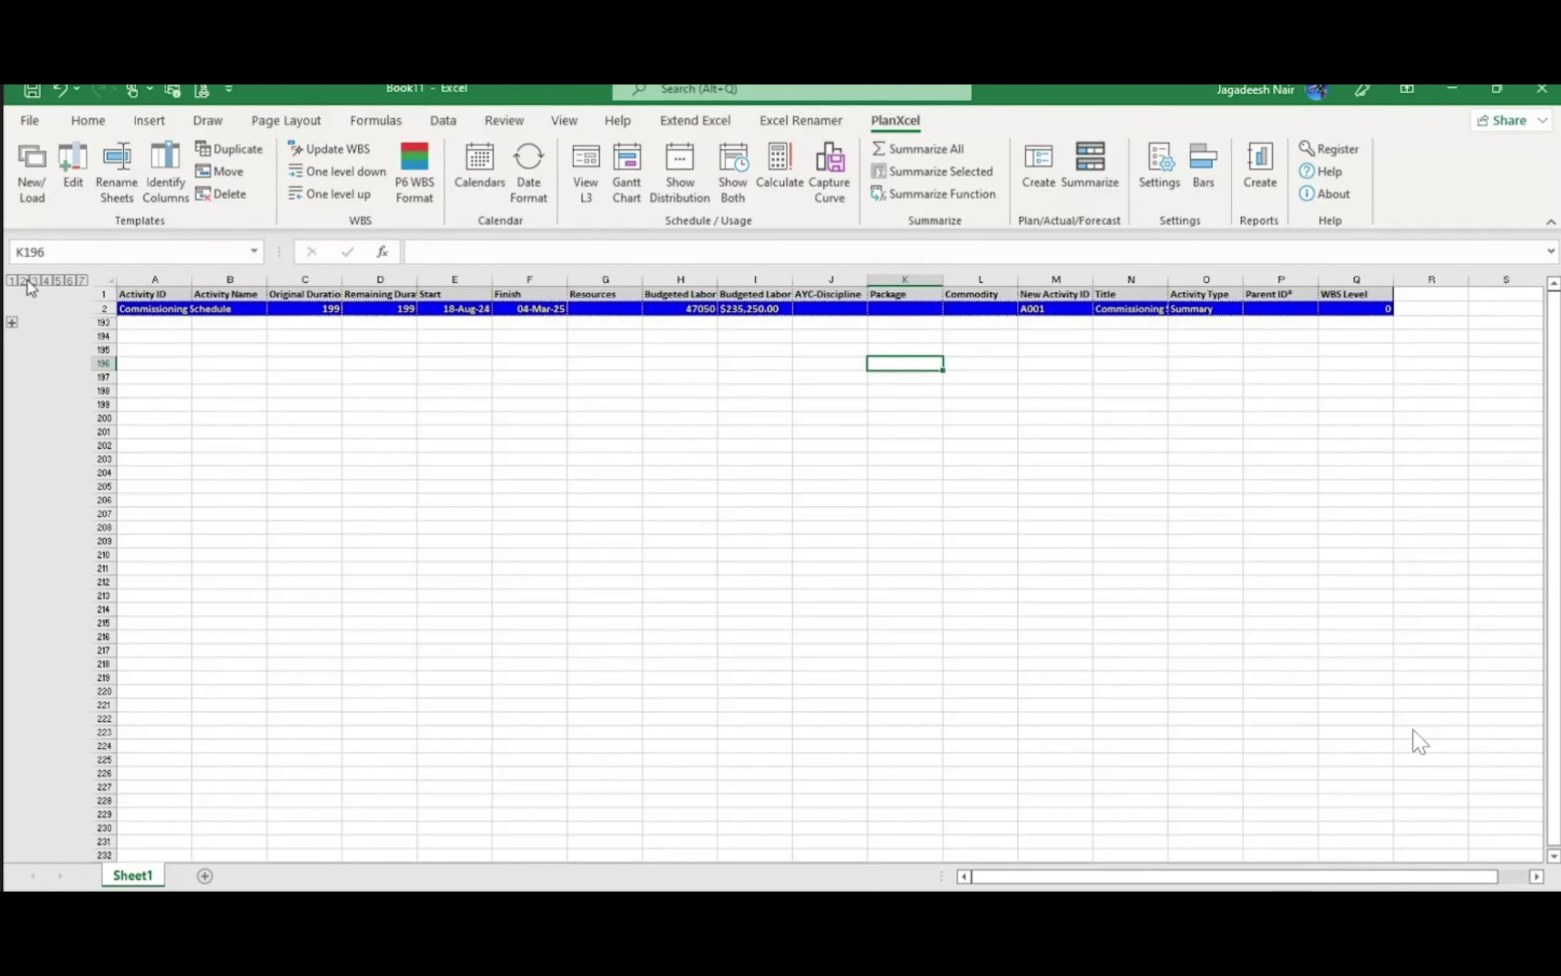
click(23, 281)
click(36, 280)
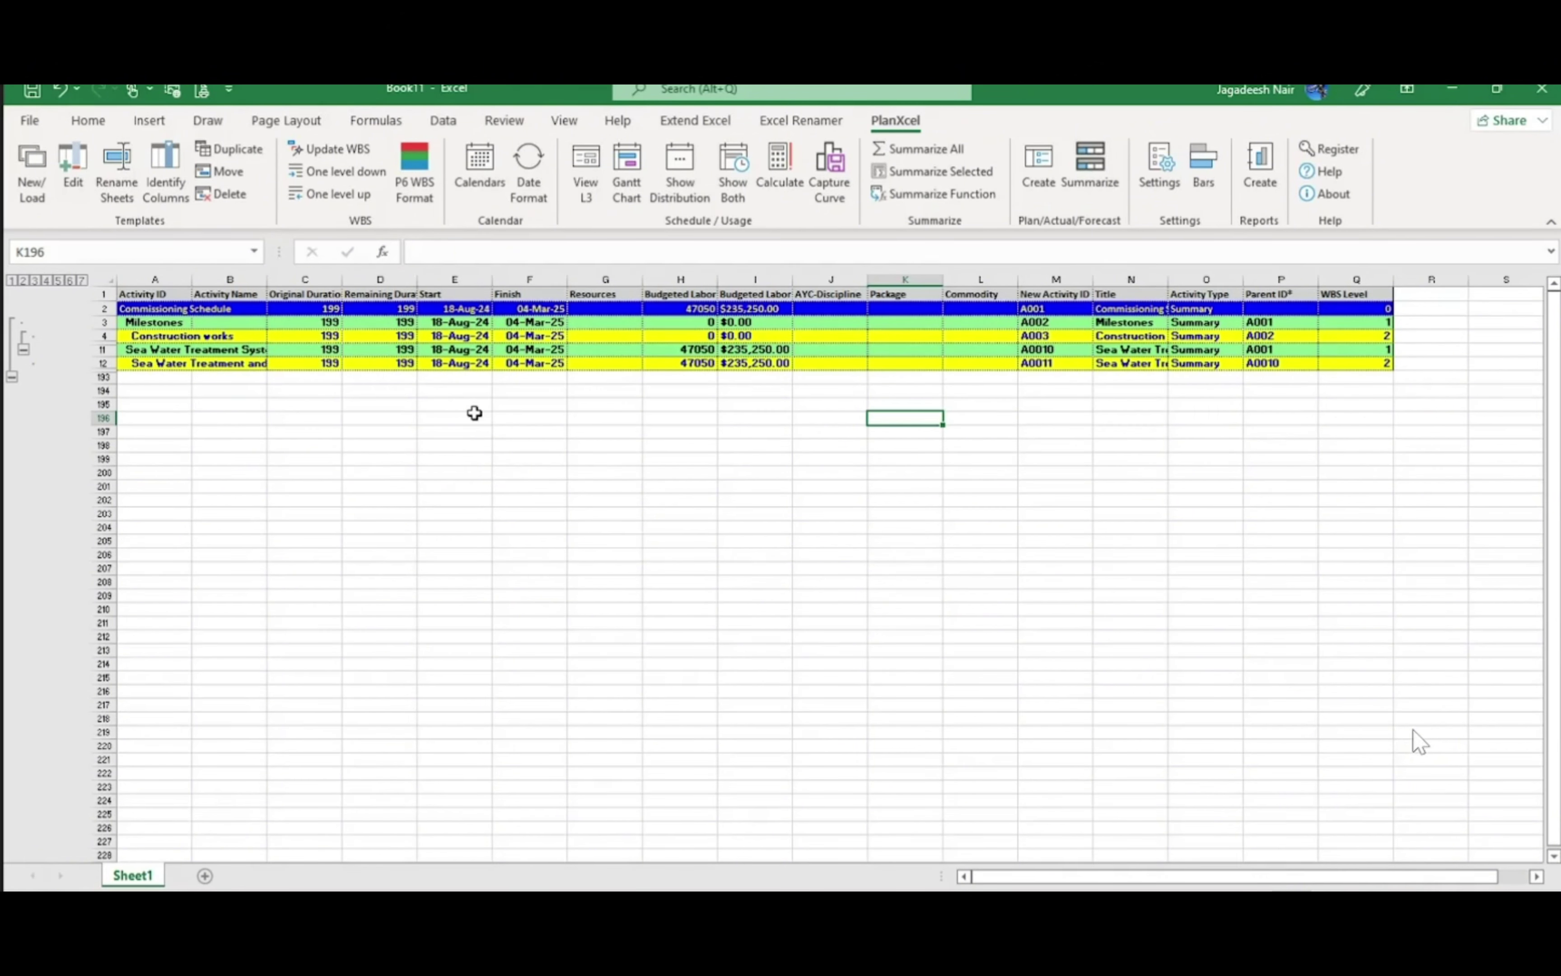
click(689, 351)
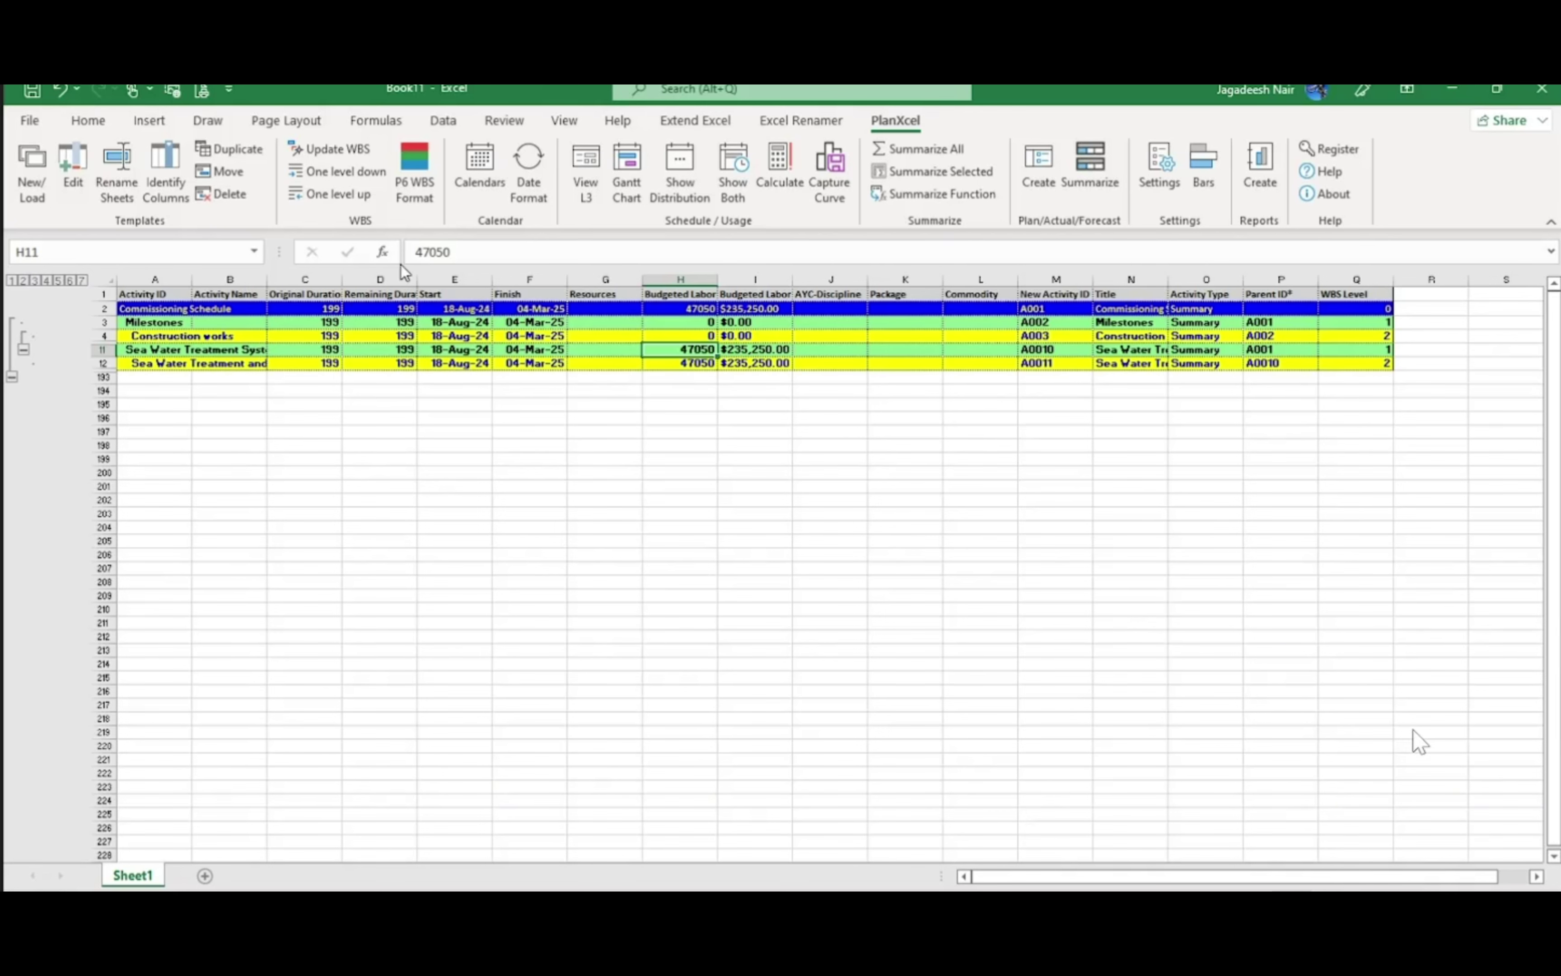
click(83, 280)
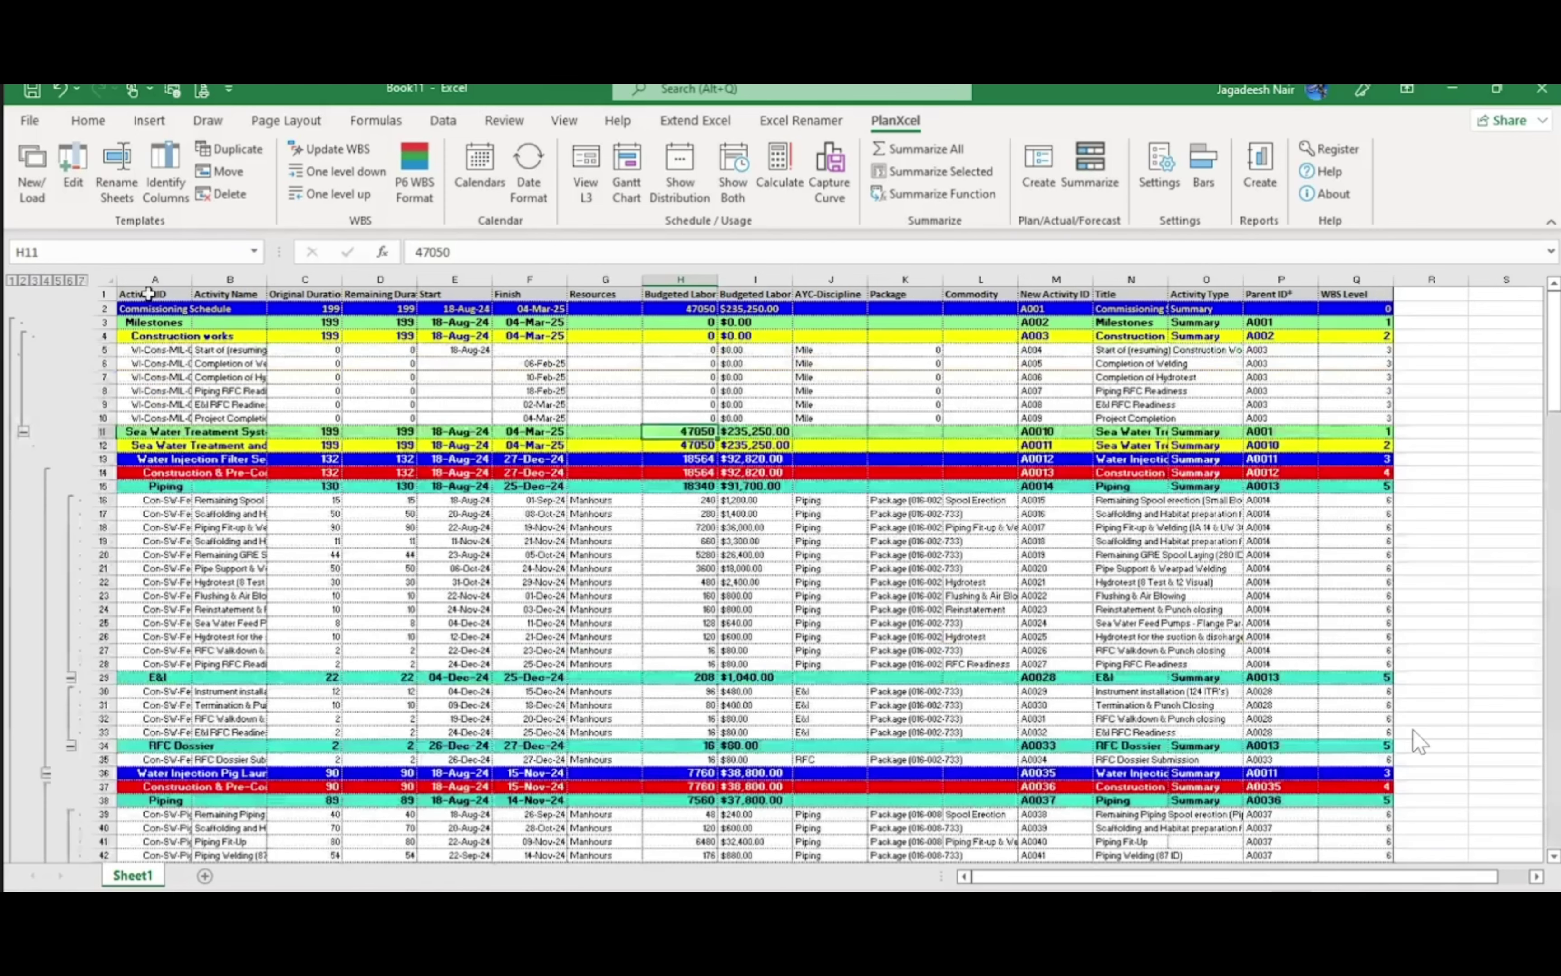
Add filters to the whole header row, from Activity ID to WBS Level
click(1265, 595)
click(1374, 294)
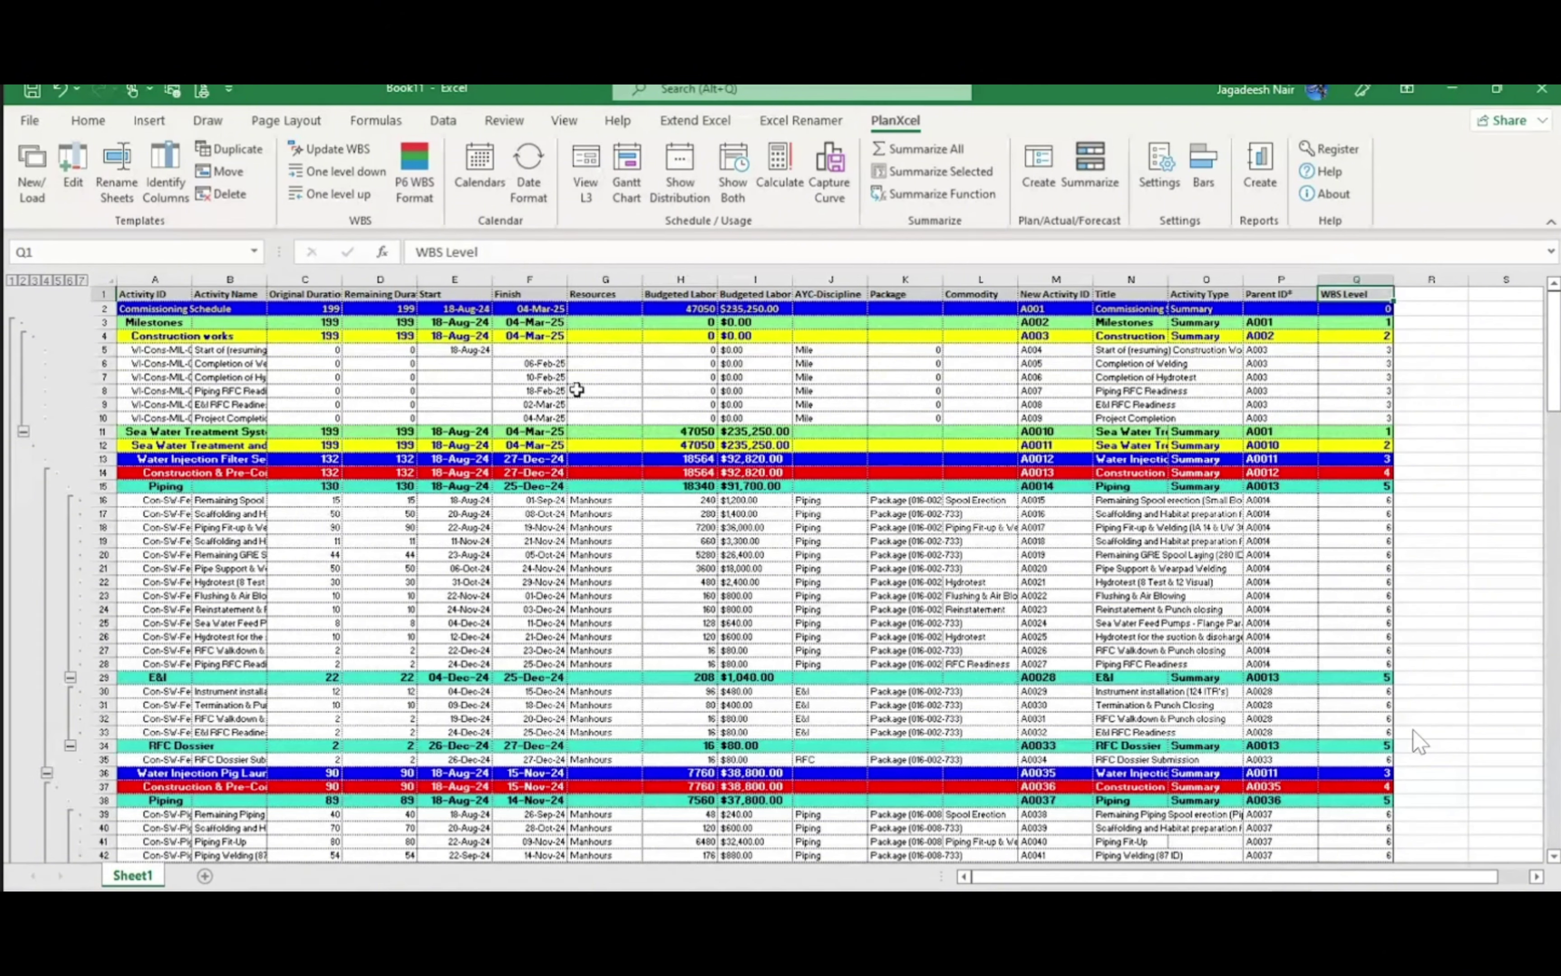
key(ctrl+Home)
key(ctrl+shift+Right)
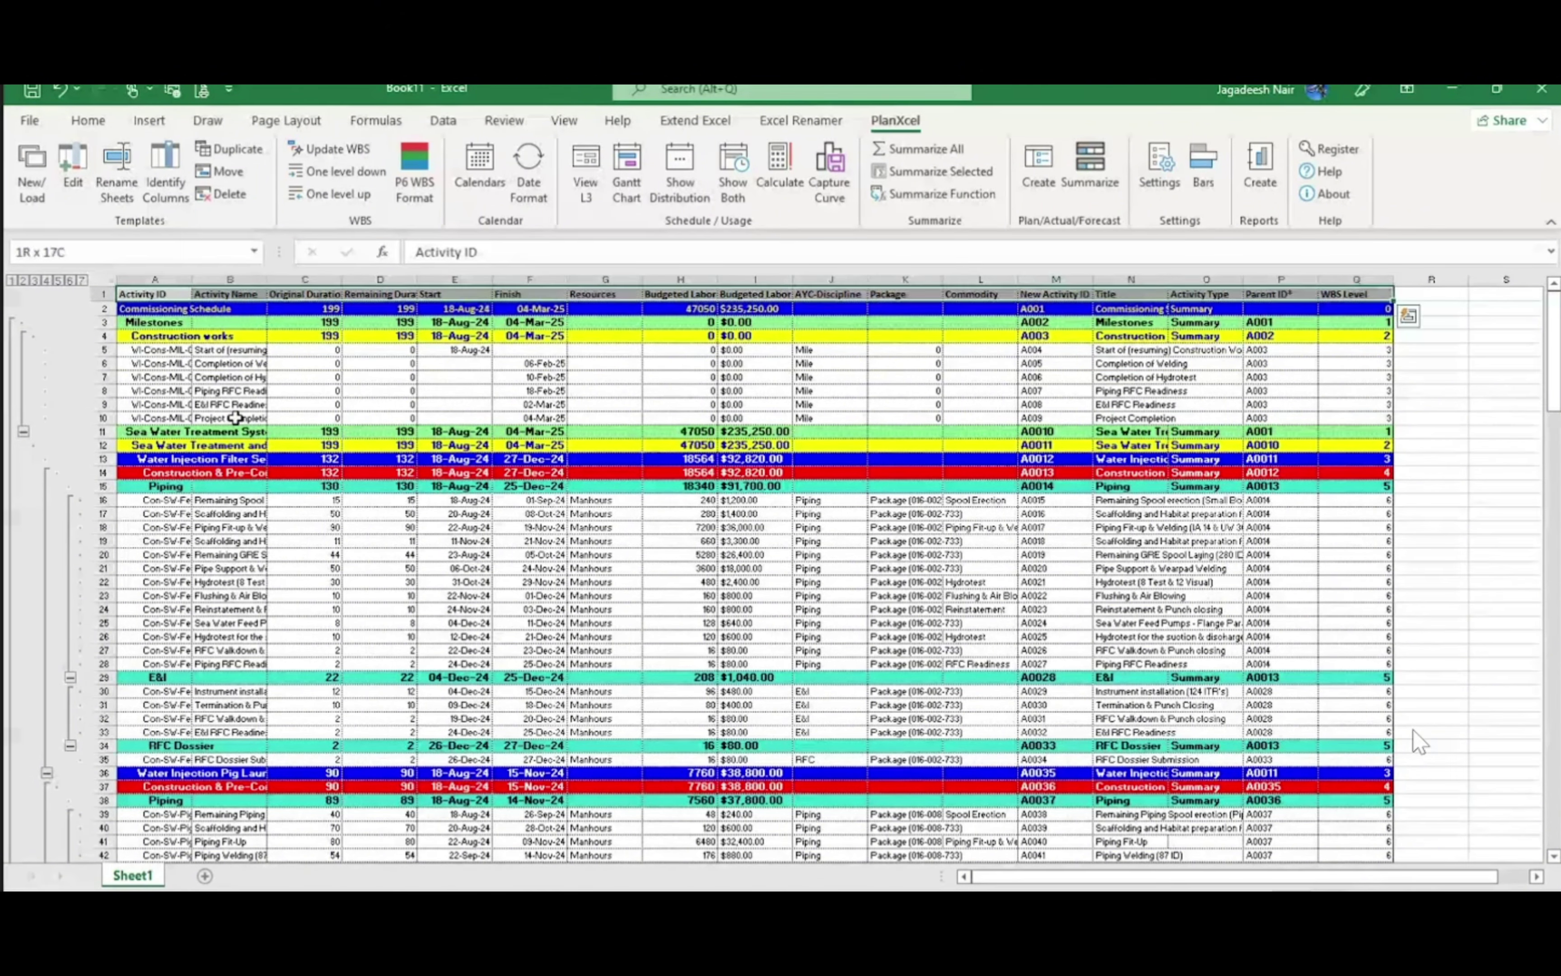
key(ctrl+shift+l)
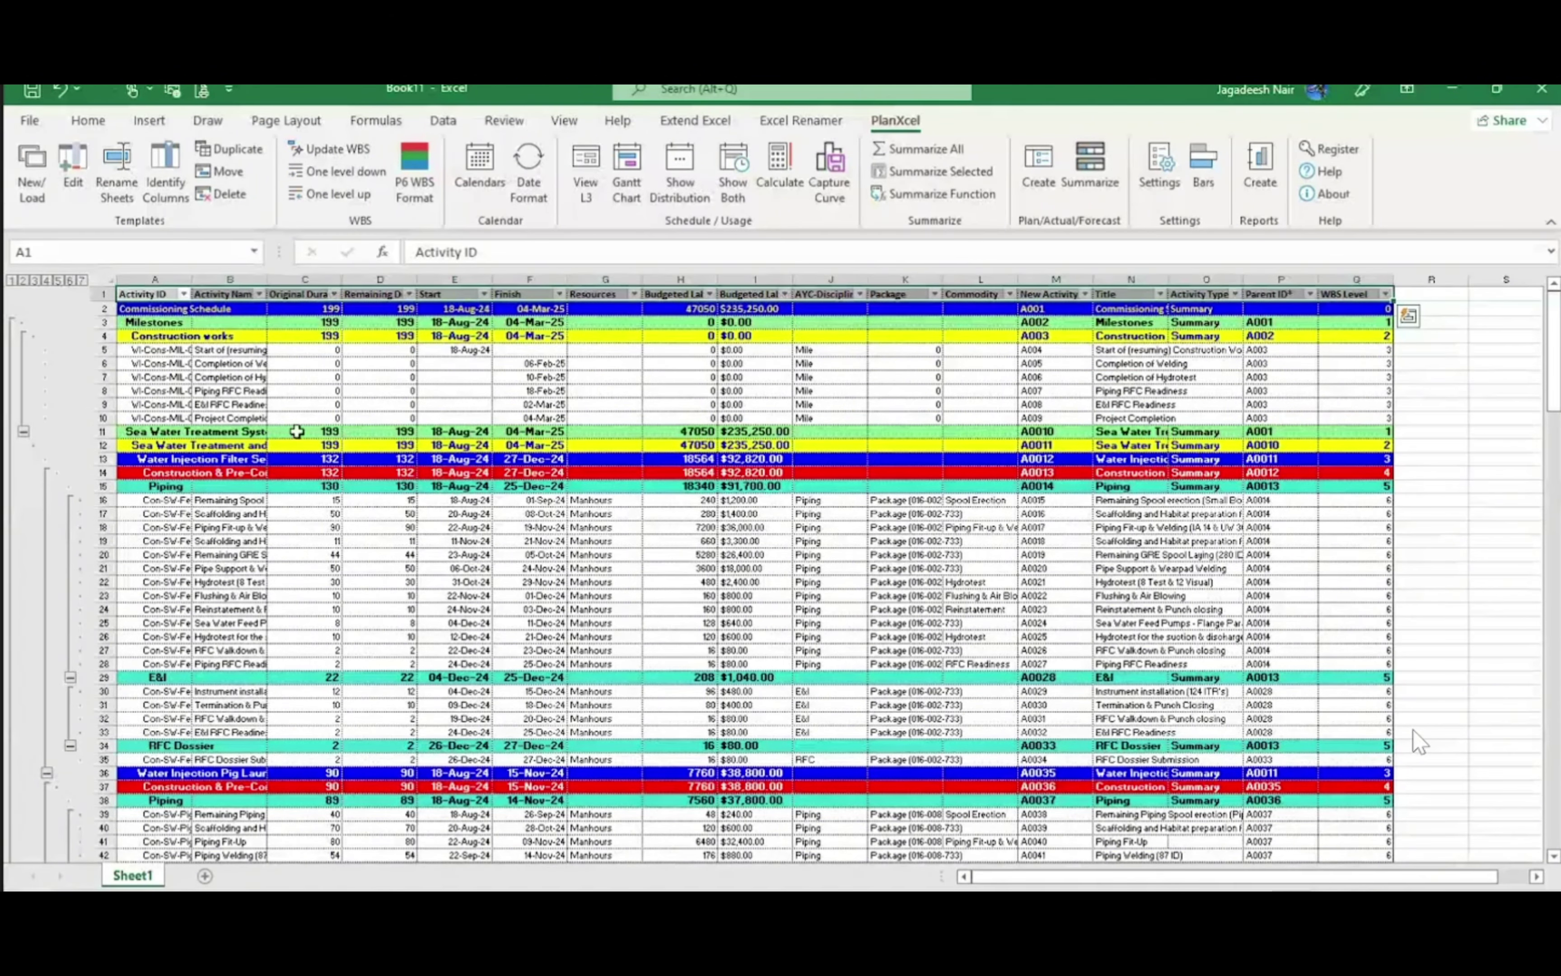
Filter the WBS Level column to show only level 0
click(1375, 368)
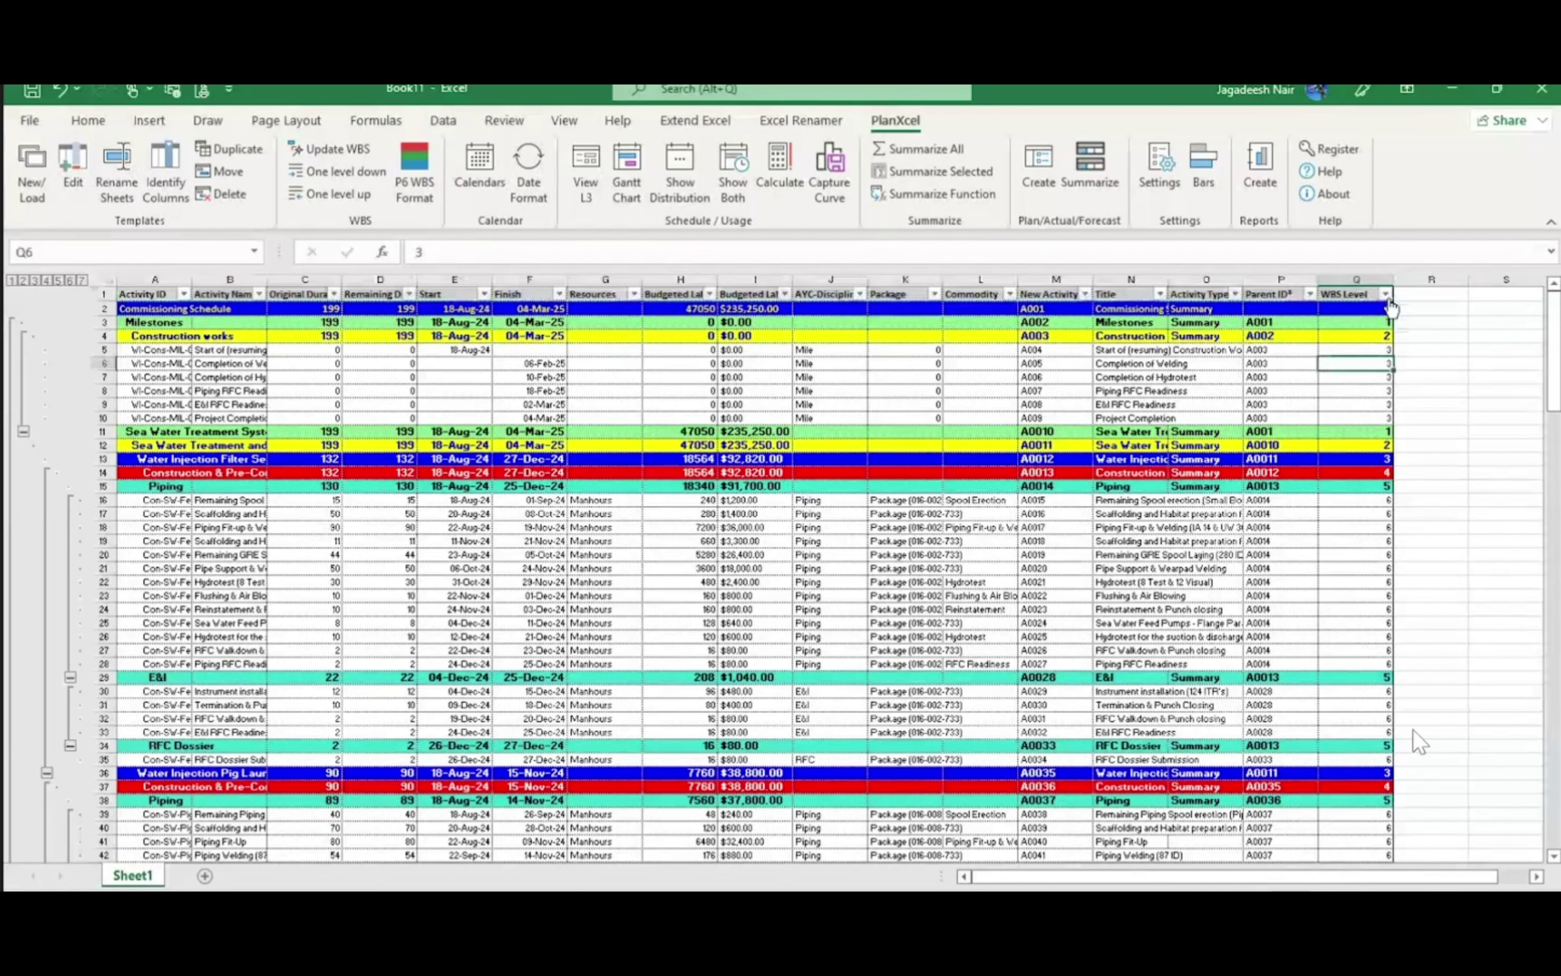
click(1386, 296)
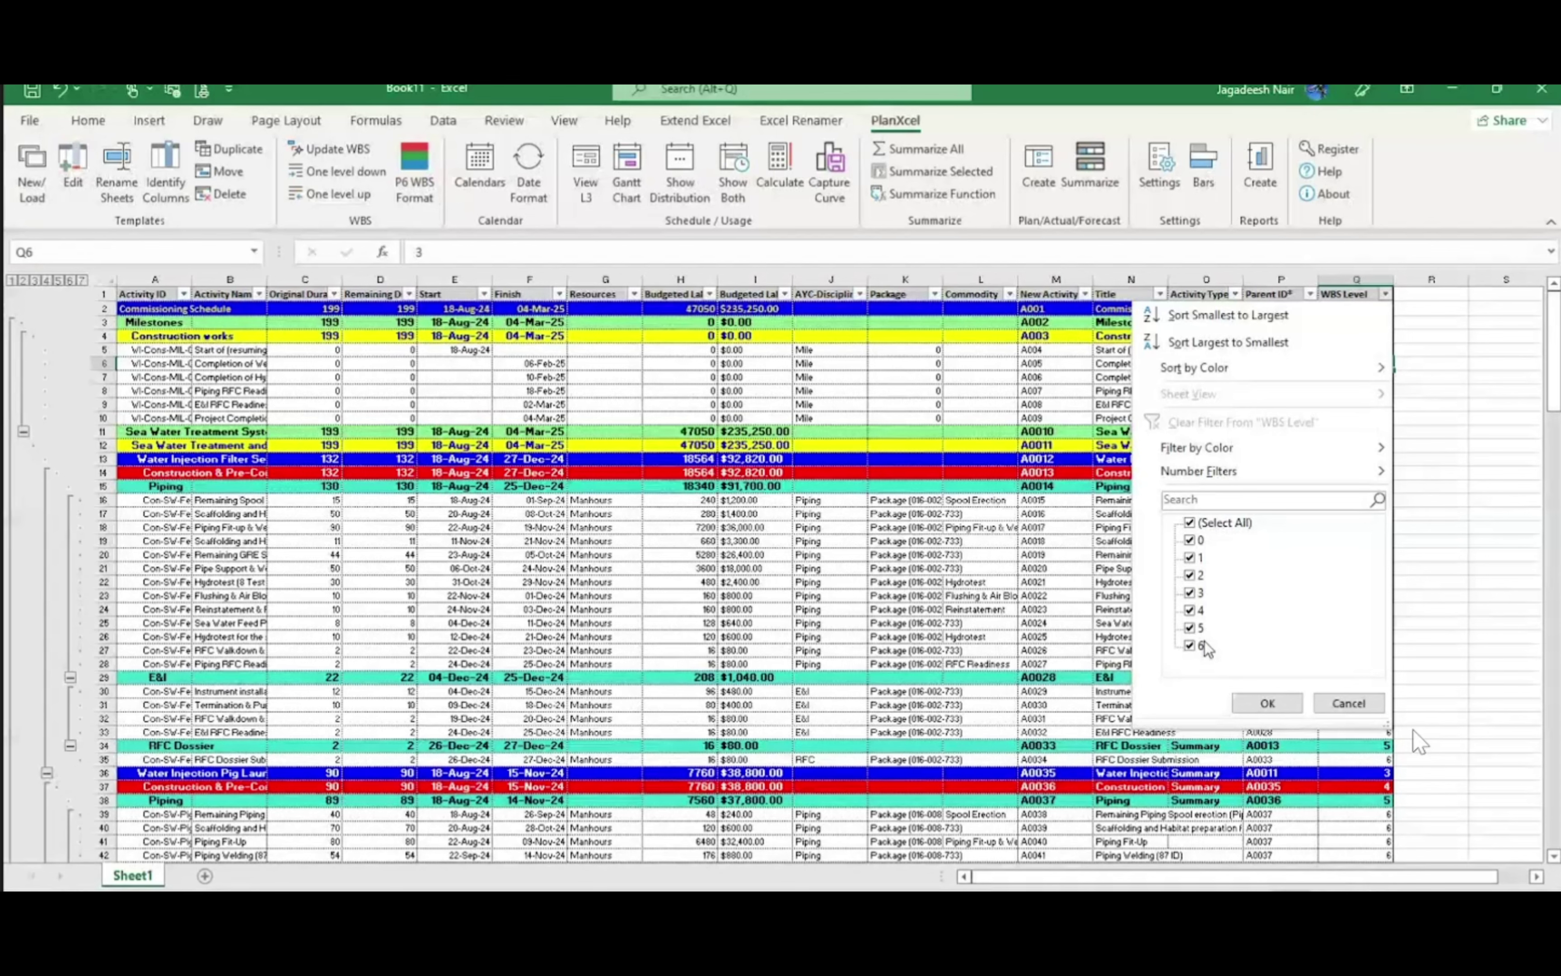
click(1189, 523)
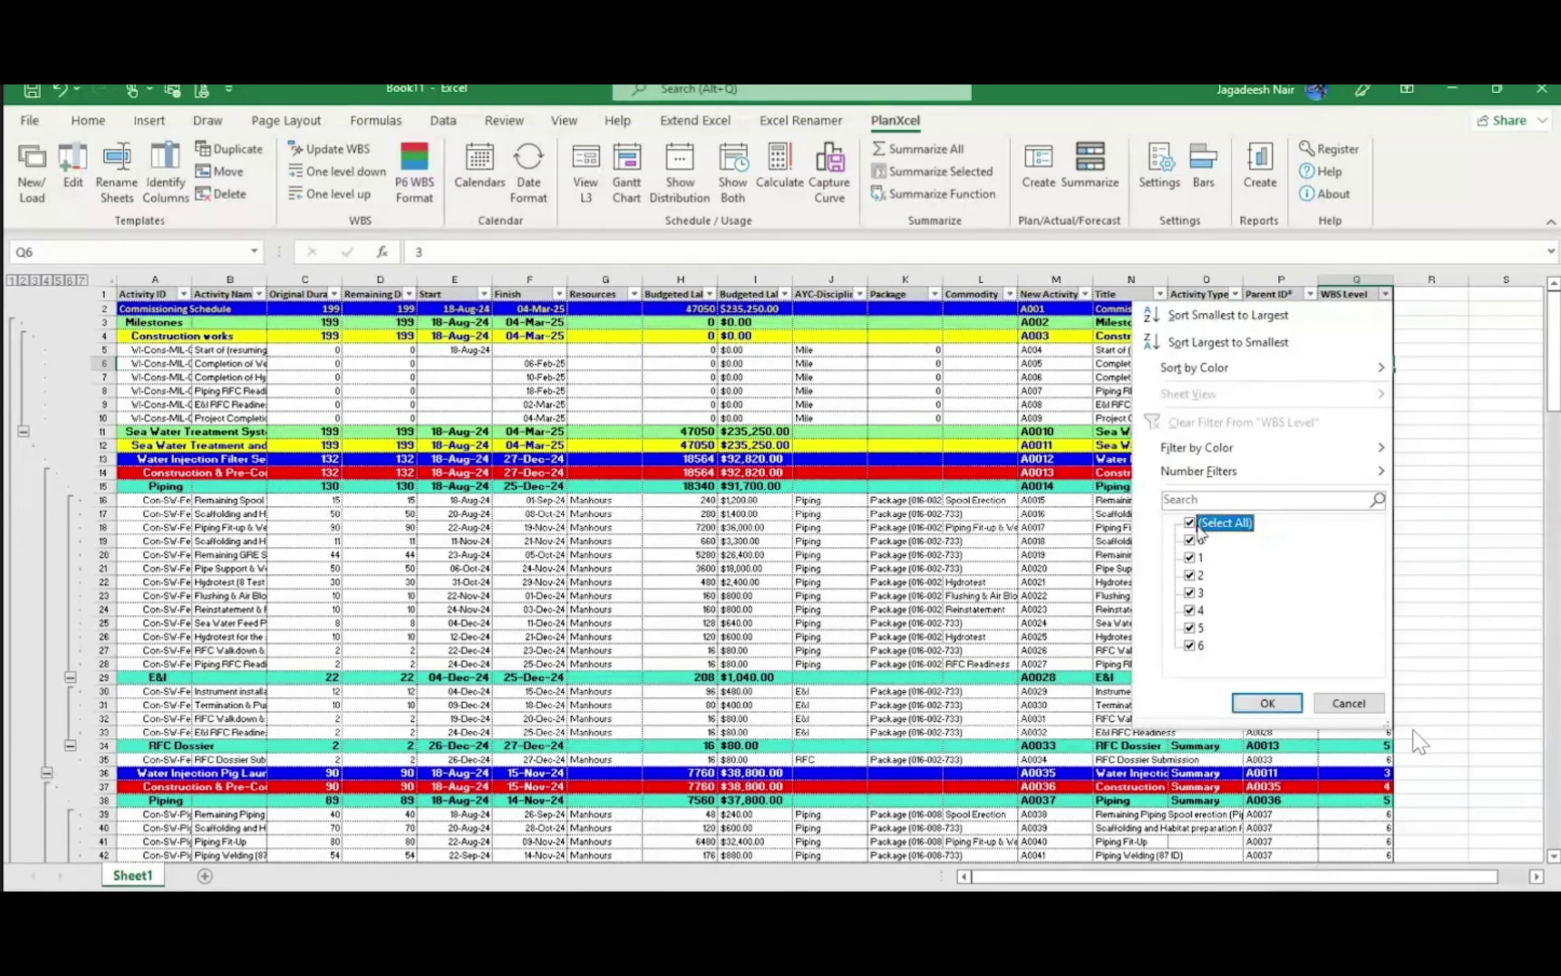
click(1191, 540)
click(1267, 703)
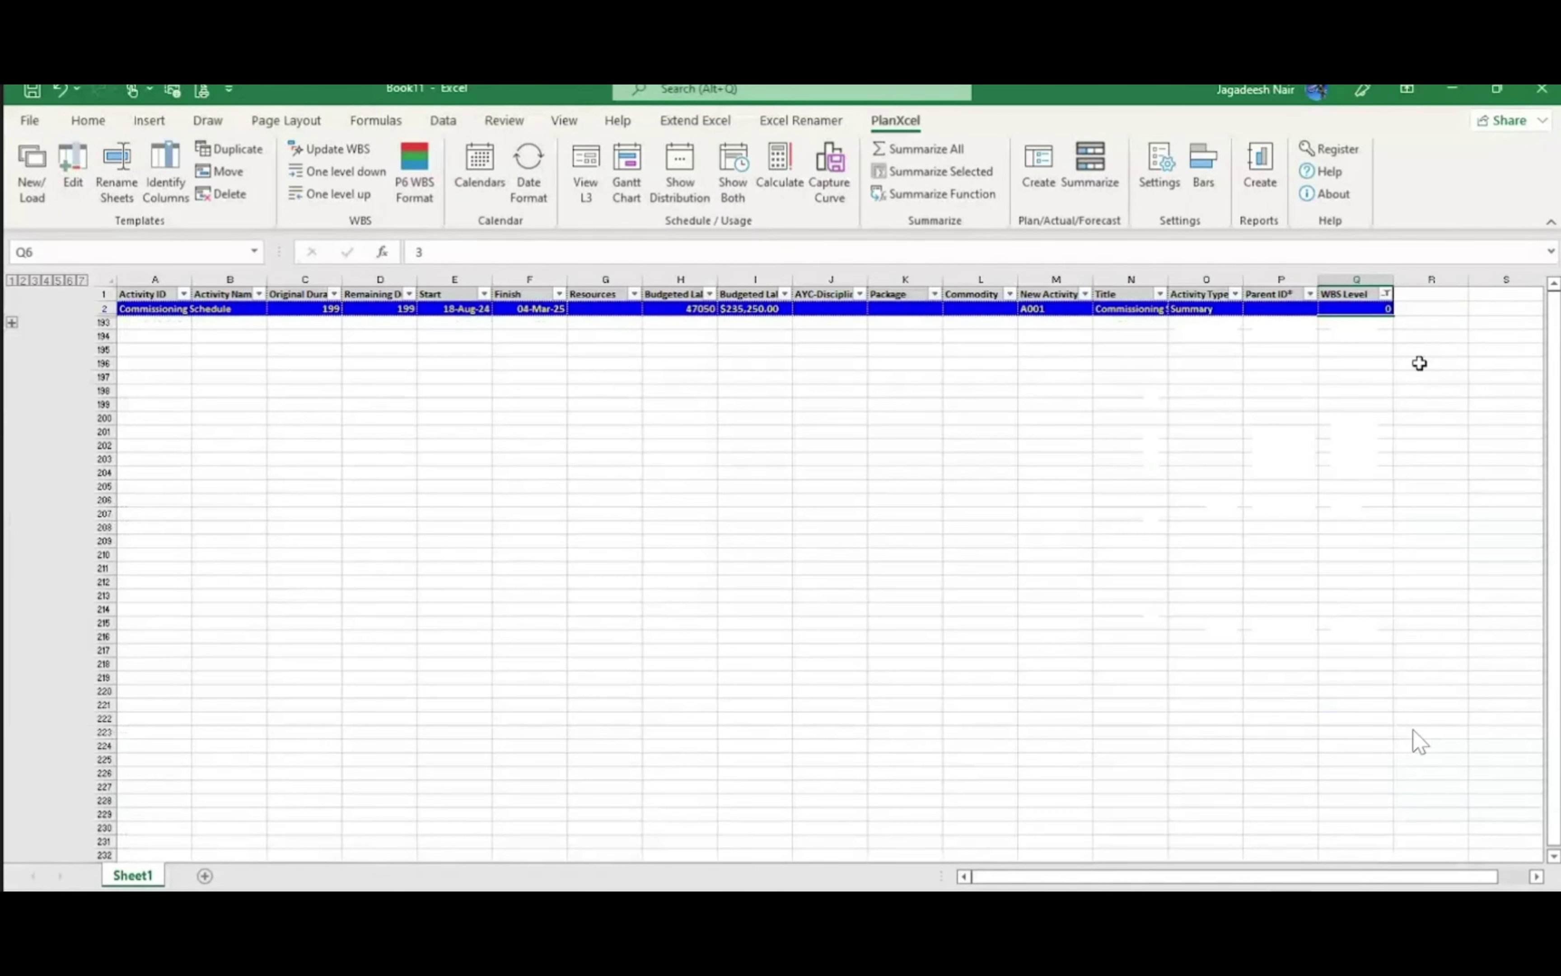
Include level 1 in the WBS Level filter
click(1386, 295)
click(1190, 558)
click(1266, 702)
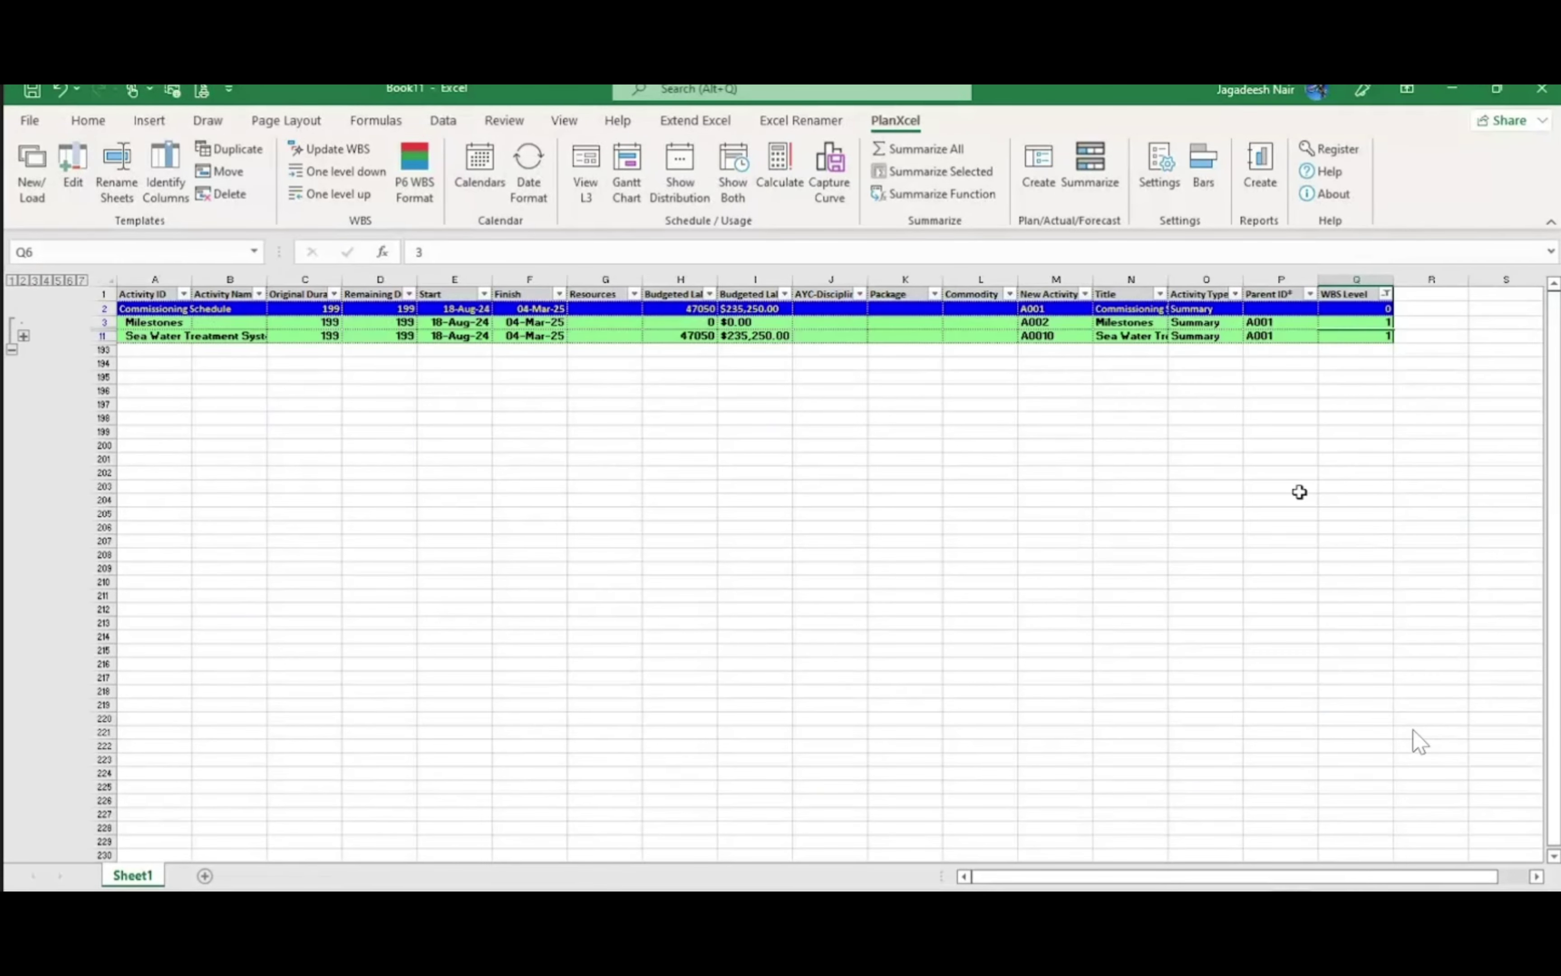
Include level 2 in the WBS Level filter
click(1397, 295)
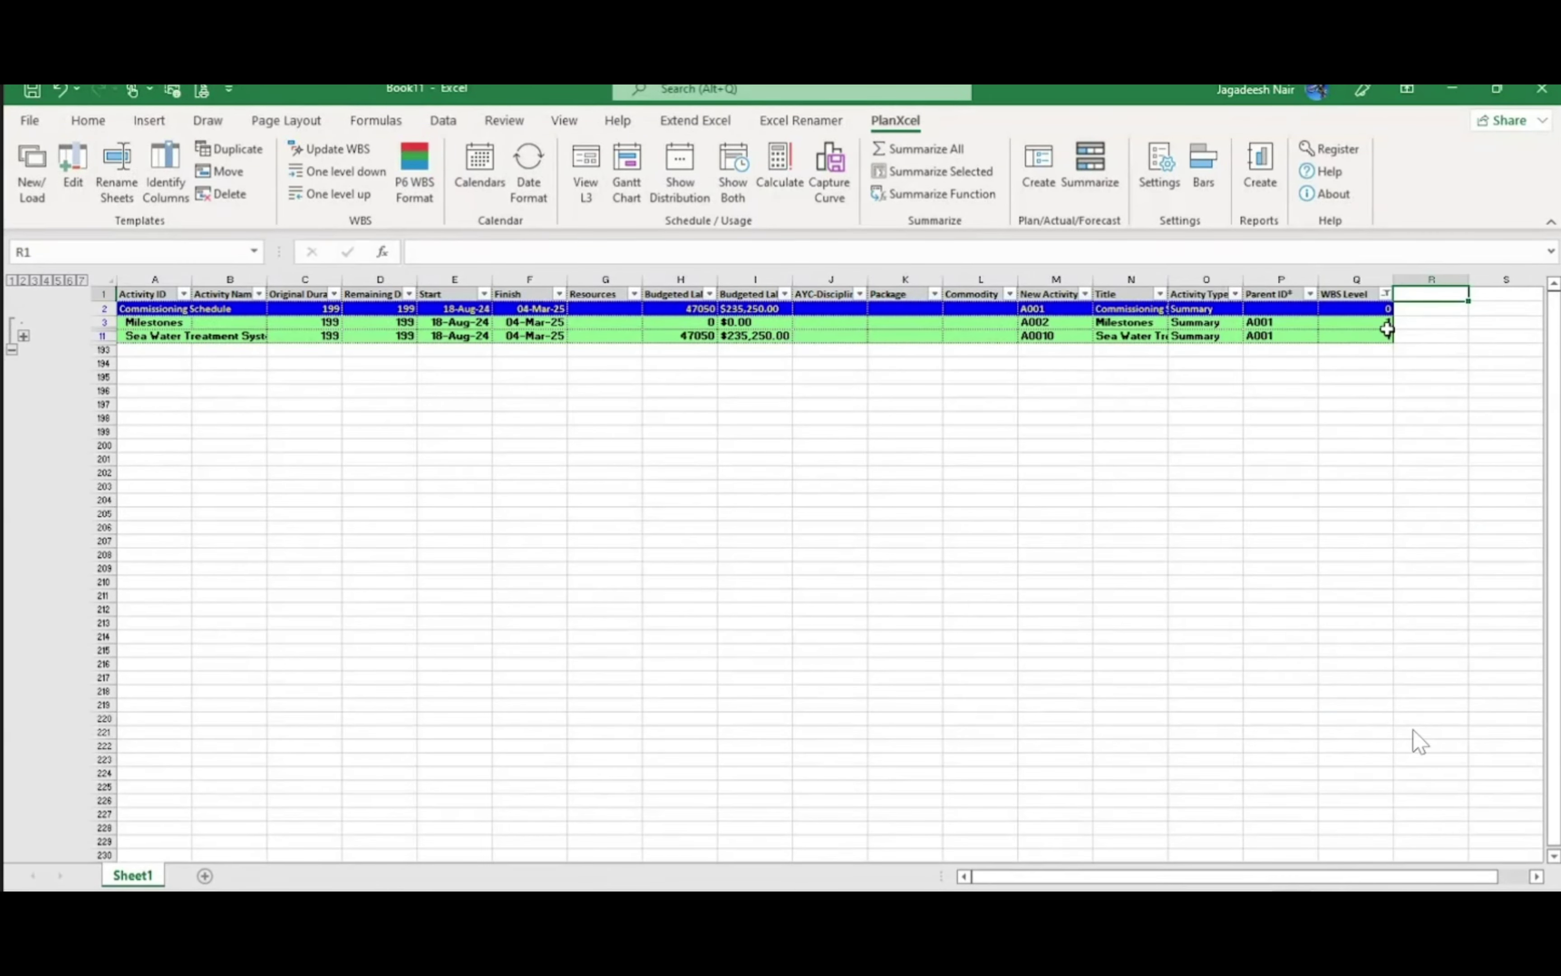
click(1389, 309)
click(1386, 295)
click(1191, 575)
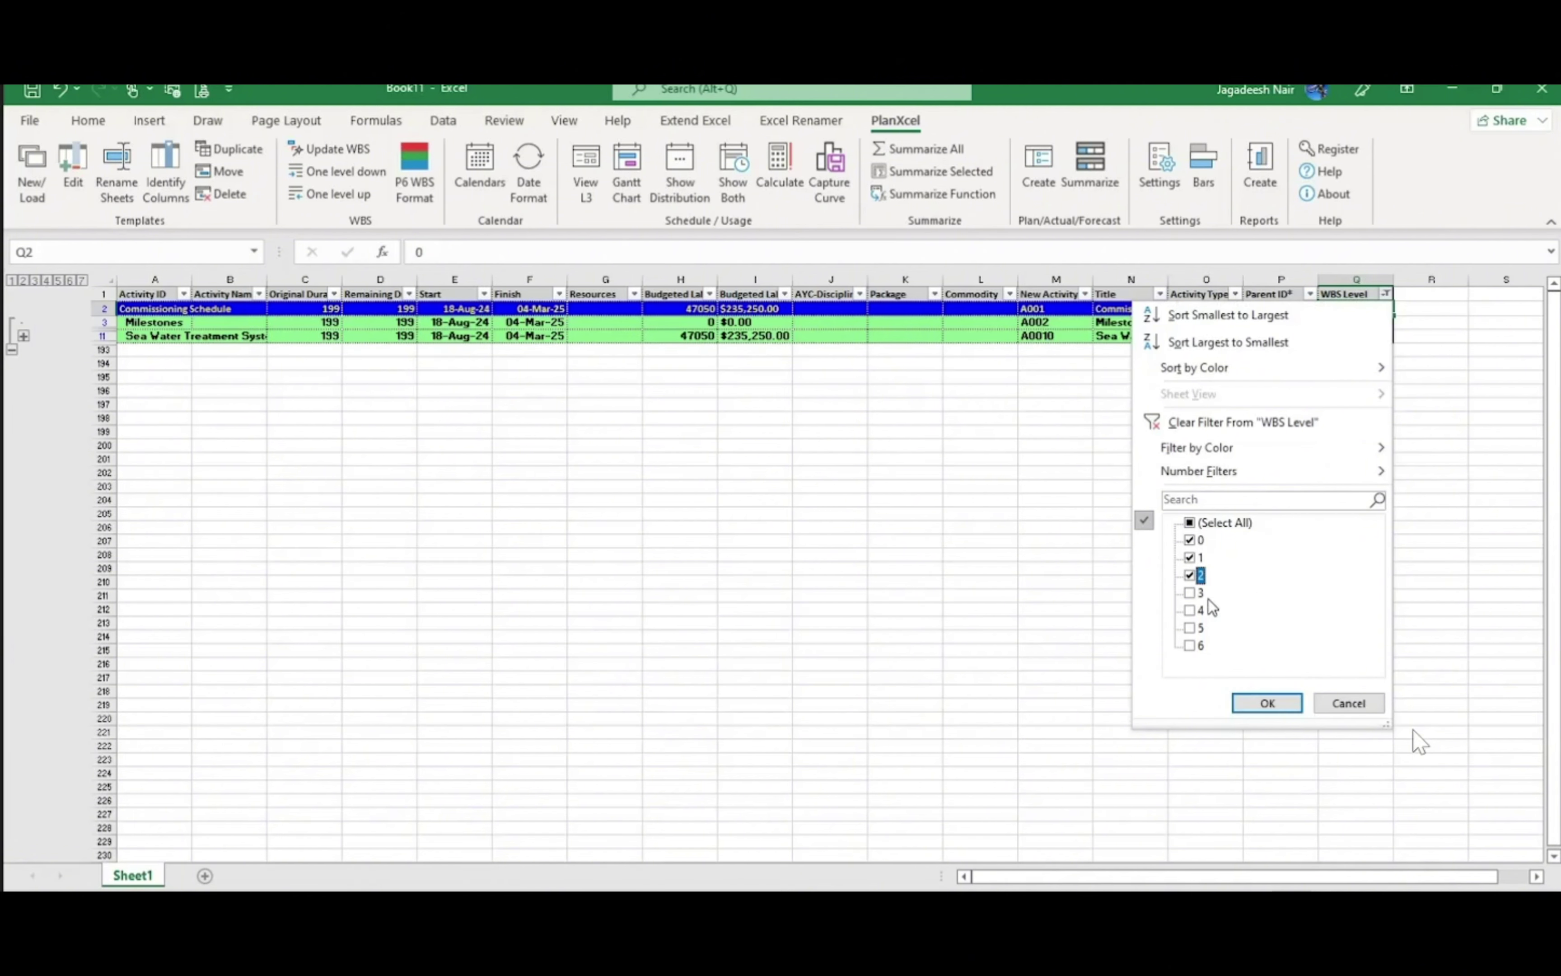
click(1268, 703)
Add levels 3 and 4 one after the other to the WBS Level filter
click(1386, 294)
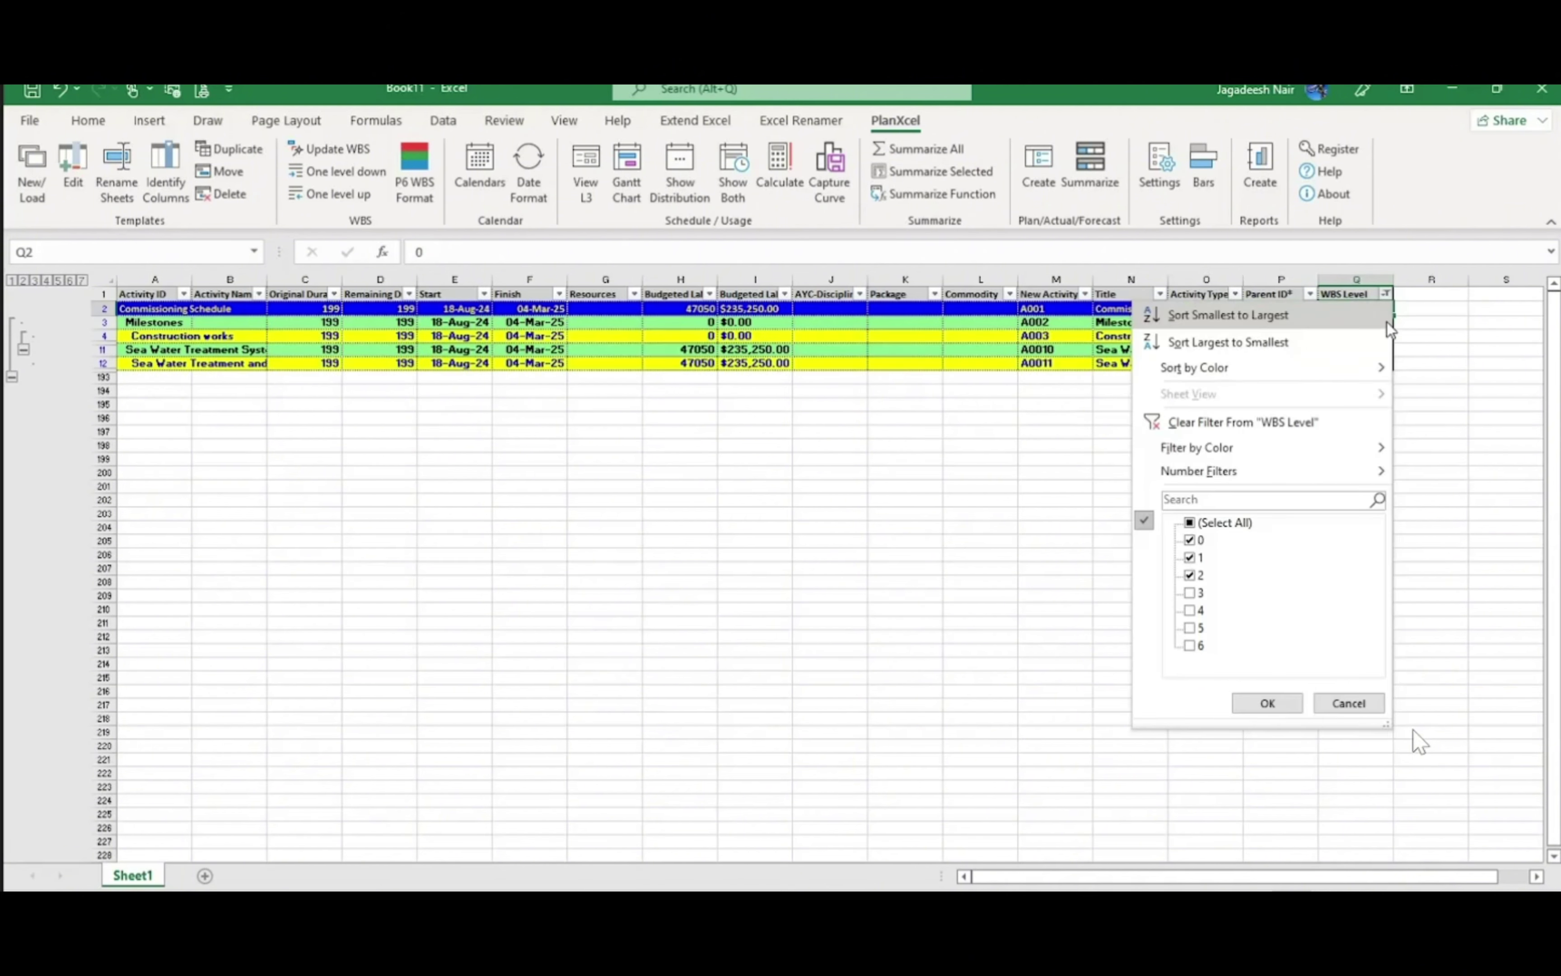
click(1193, 592)
click(1266, 703)
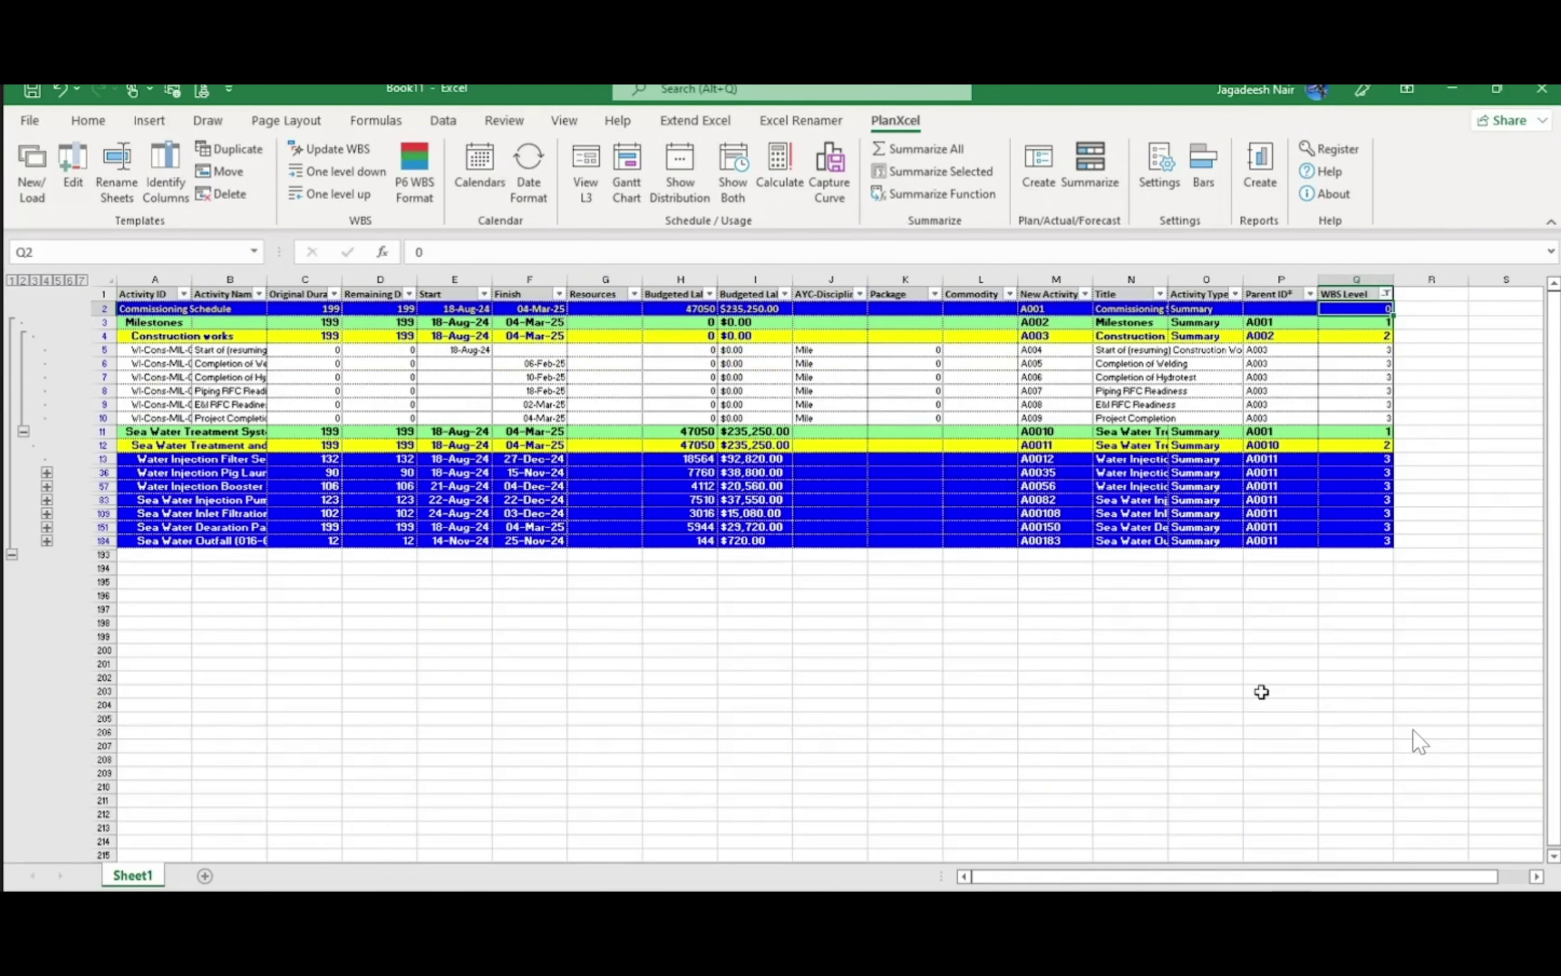
click(1387, 297)
click(1191, 610)
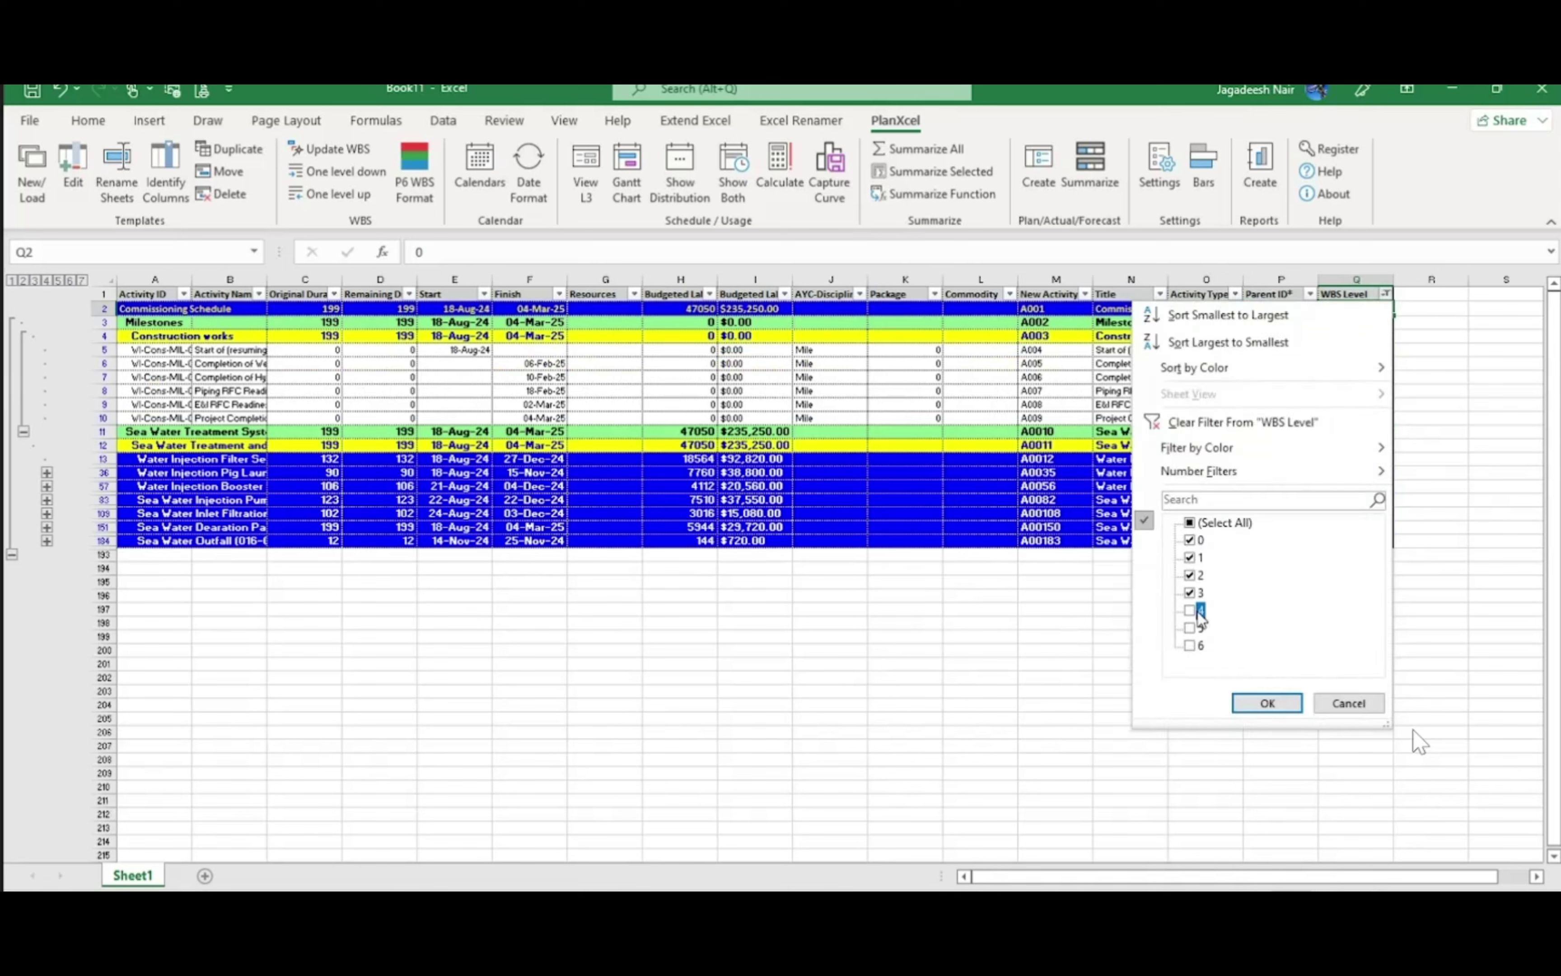
click(1268, 704)
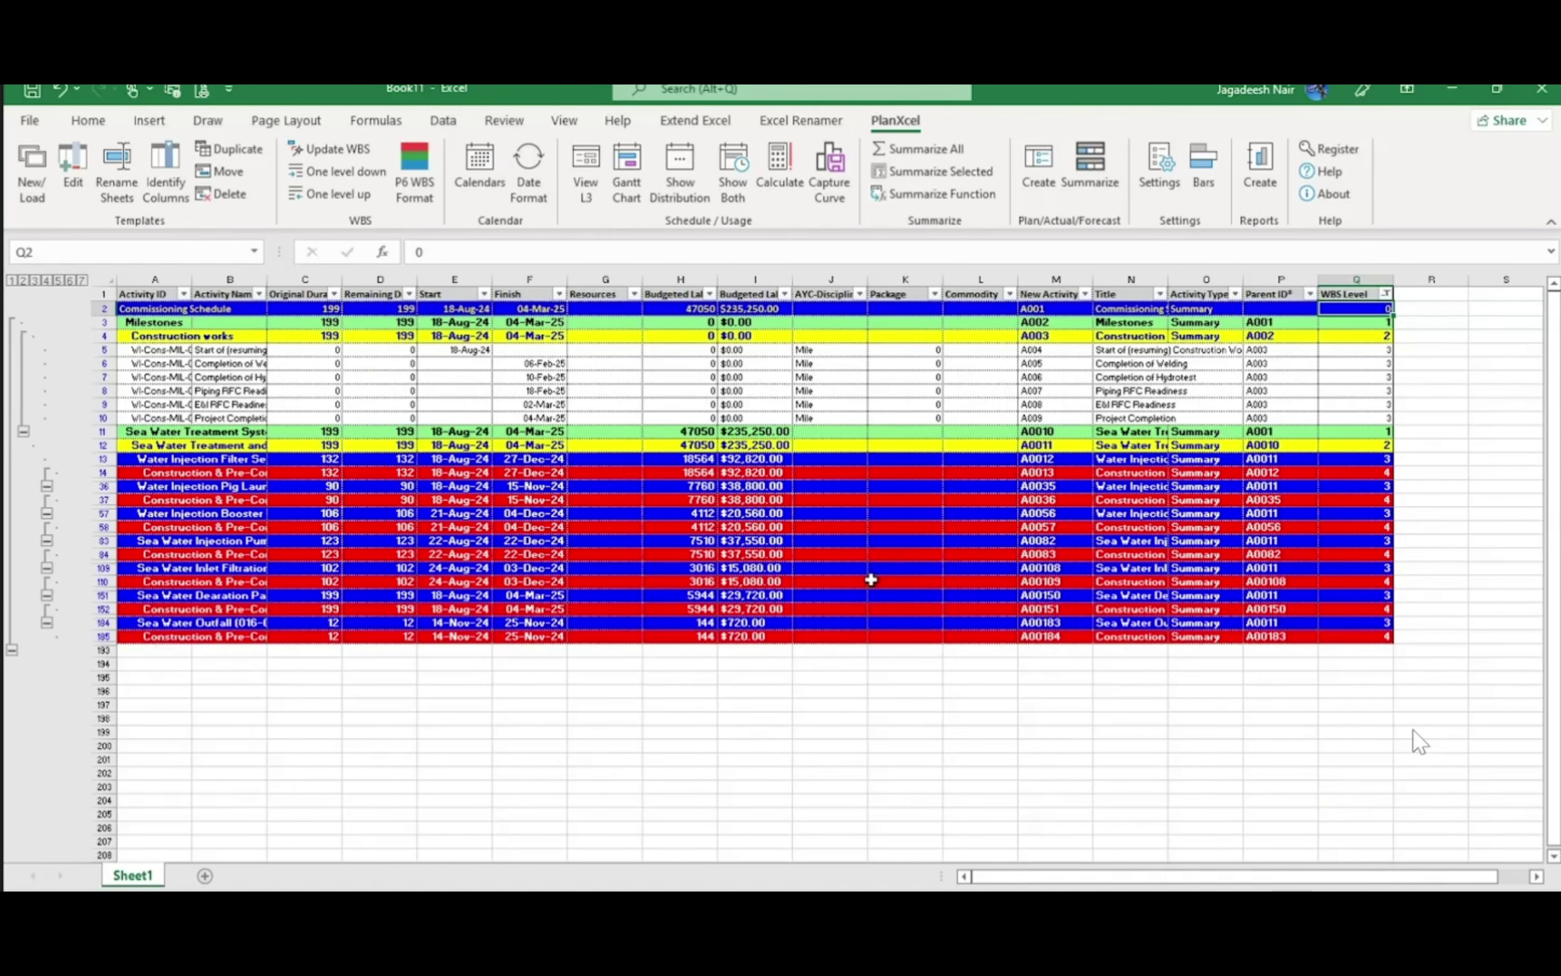
Select all levels in the WBS Level filter to show the complete schedule
click(1387, 296)
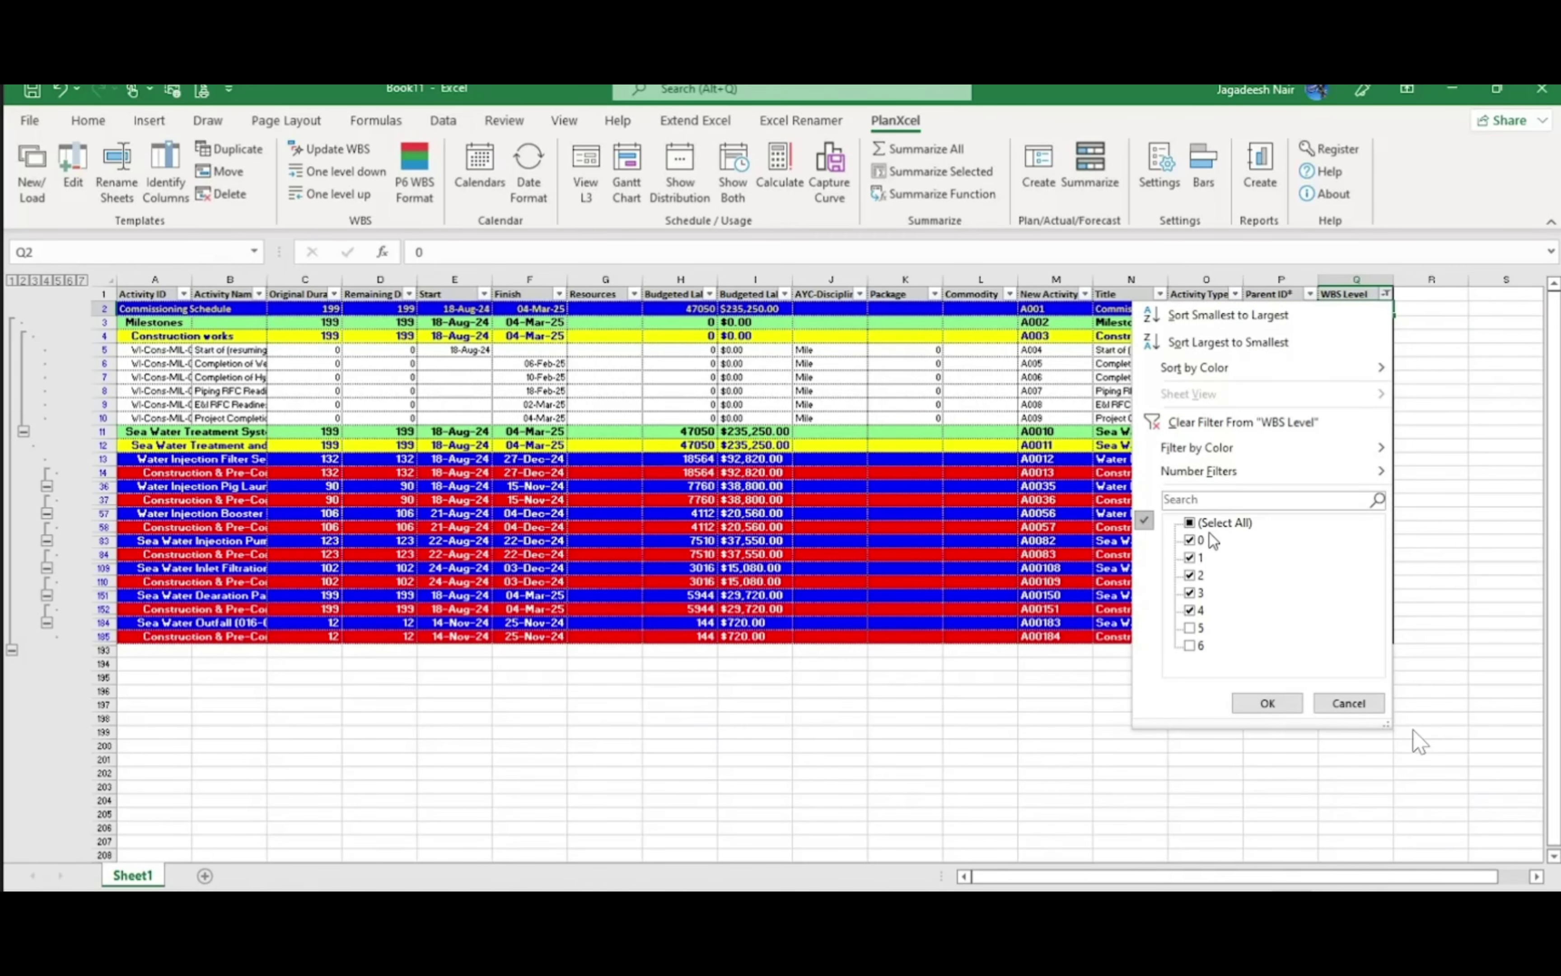
click(1193, 524)
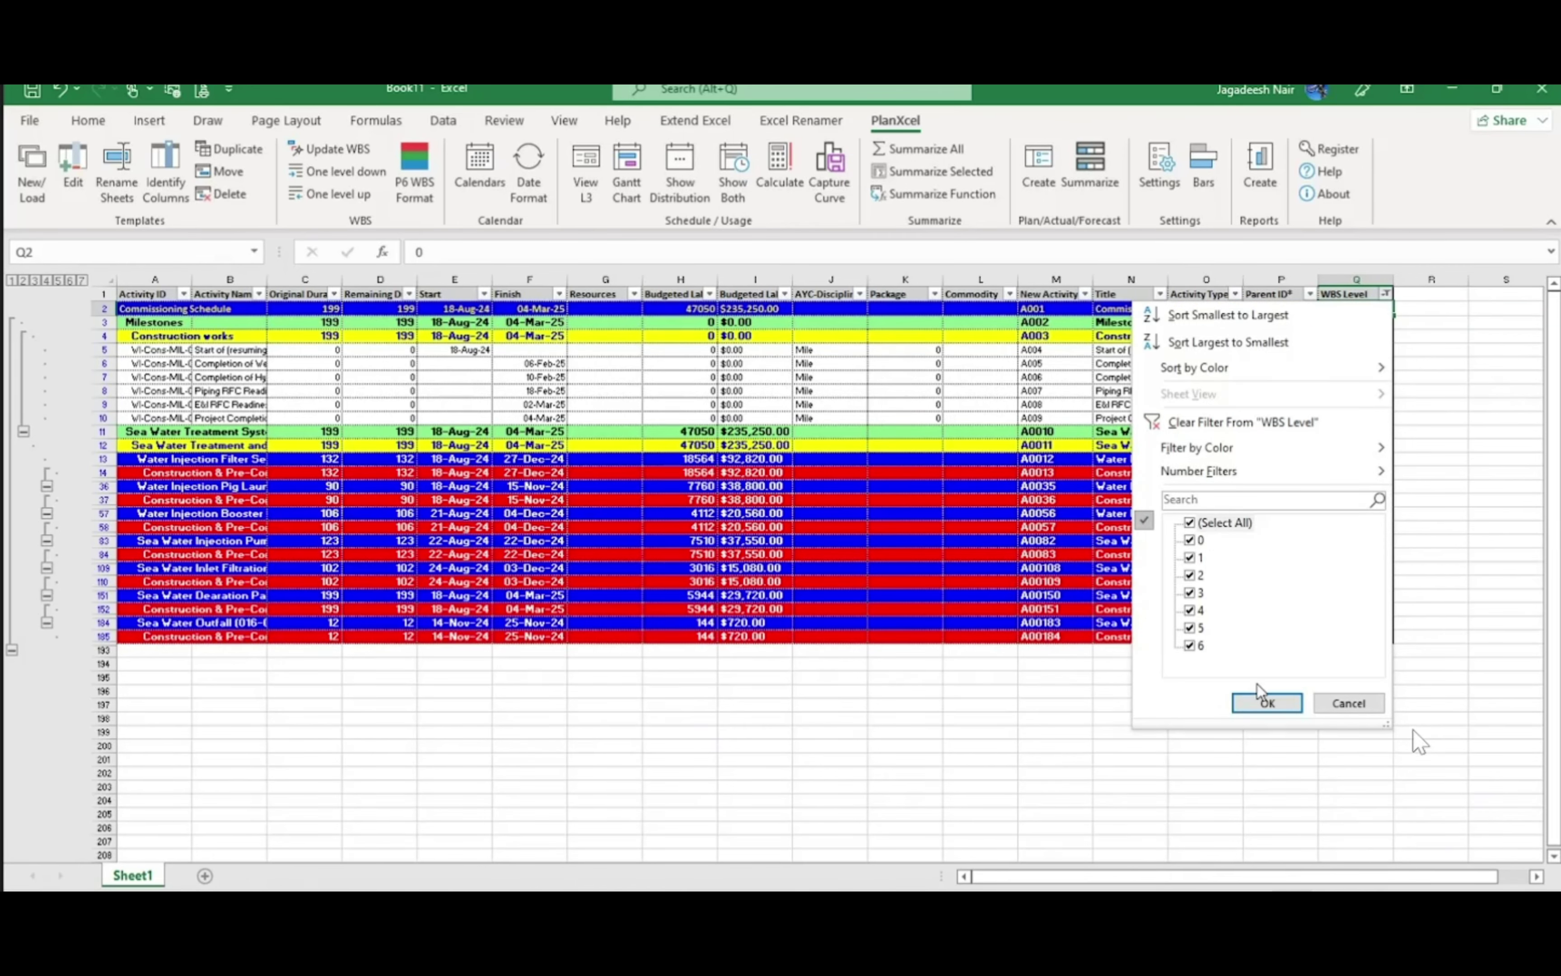
click(1267, 704)
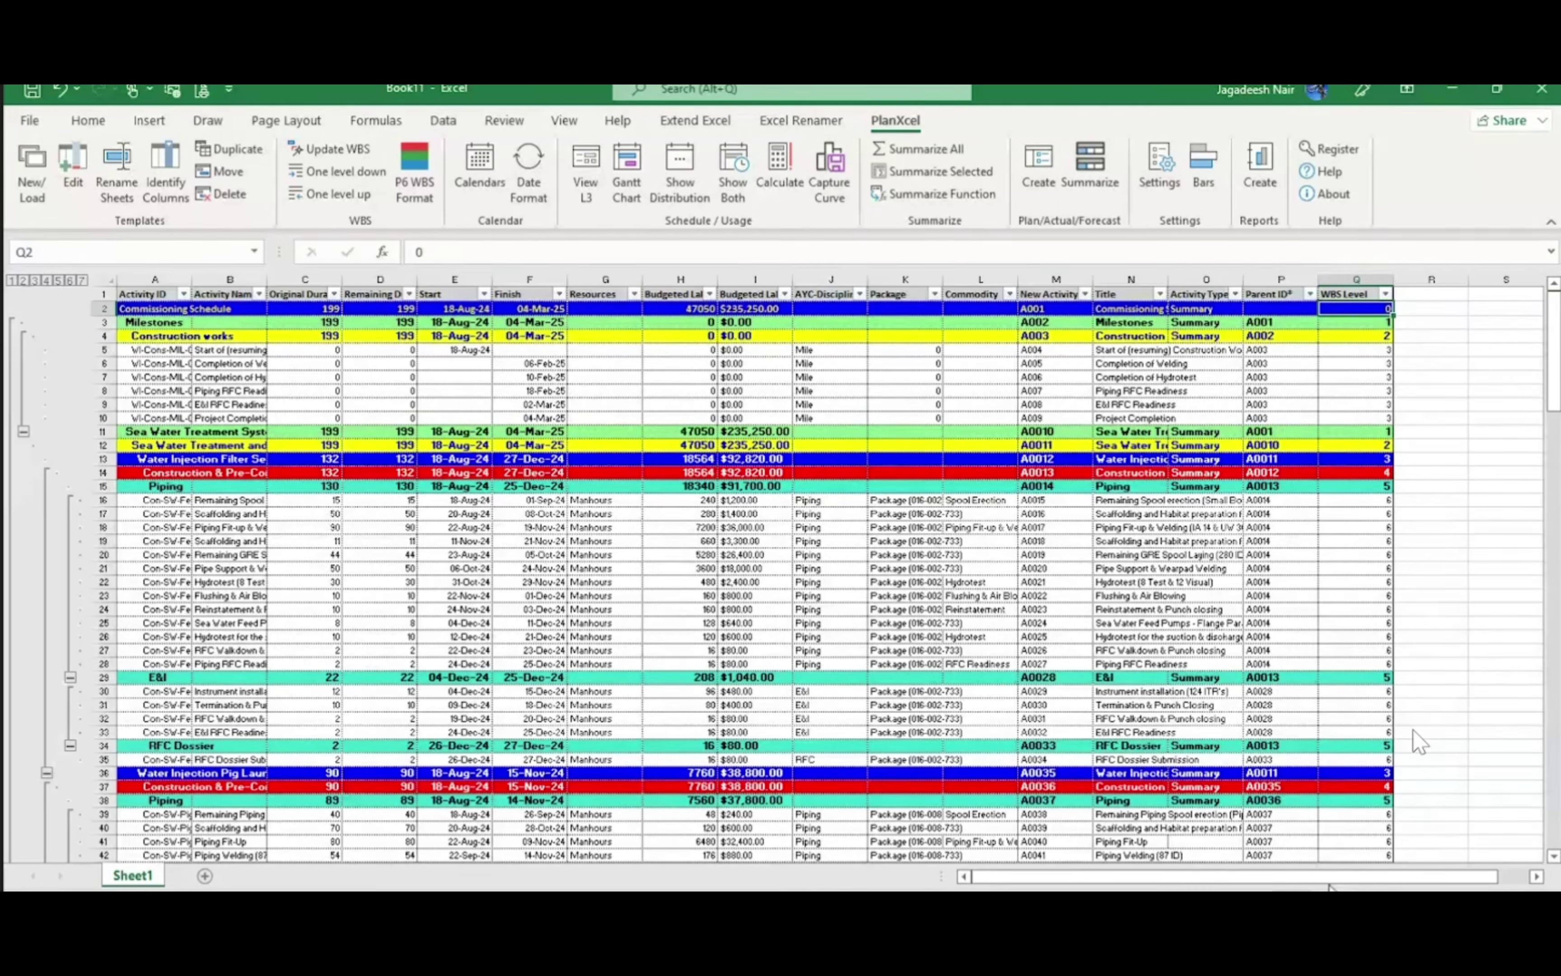
Examine the New Activity ID, Title, Activity Type, Parent ID and WBS Level columns alongside the original activity columns
scroll(1419, 743, right, 2)
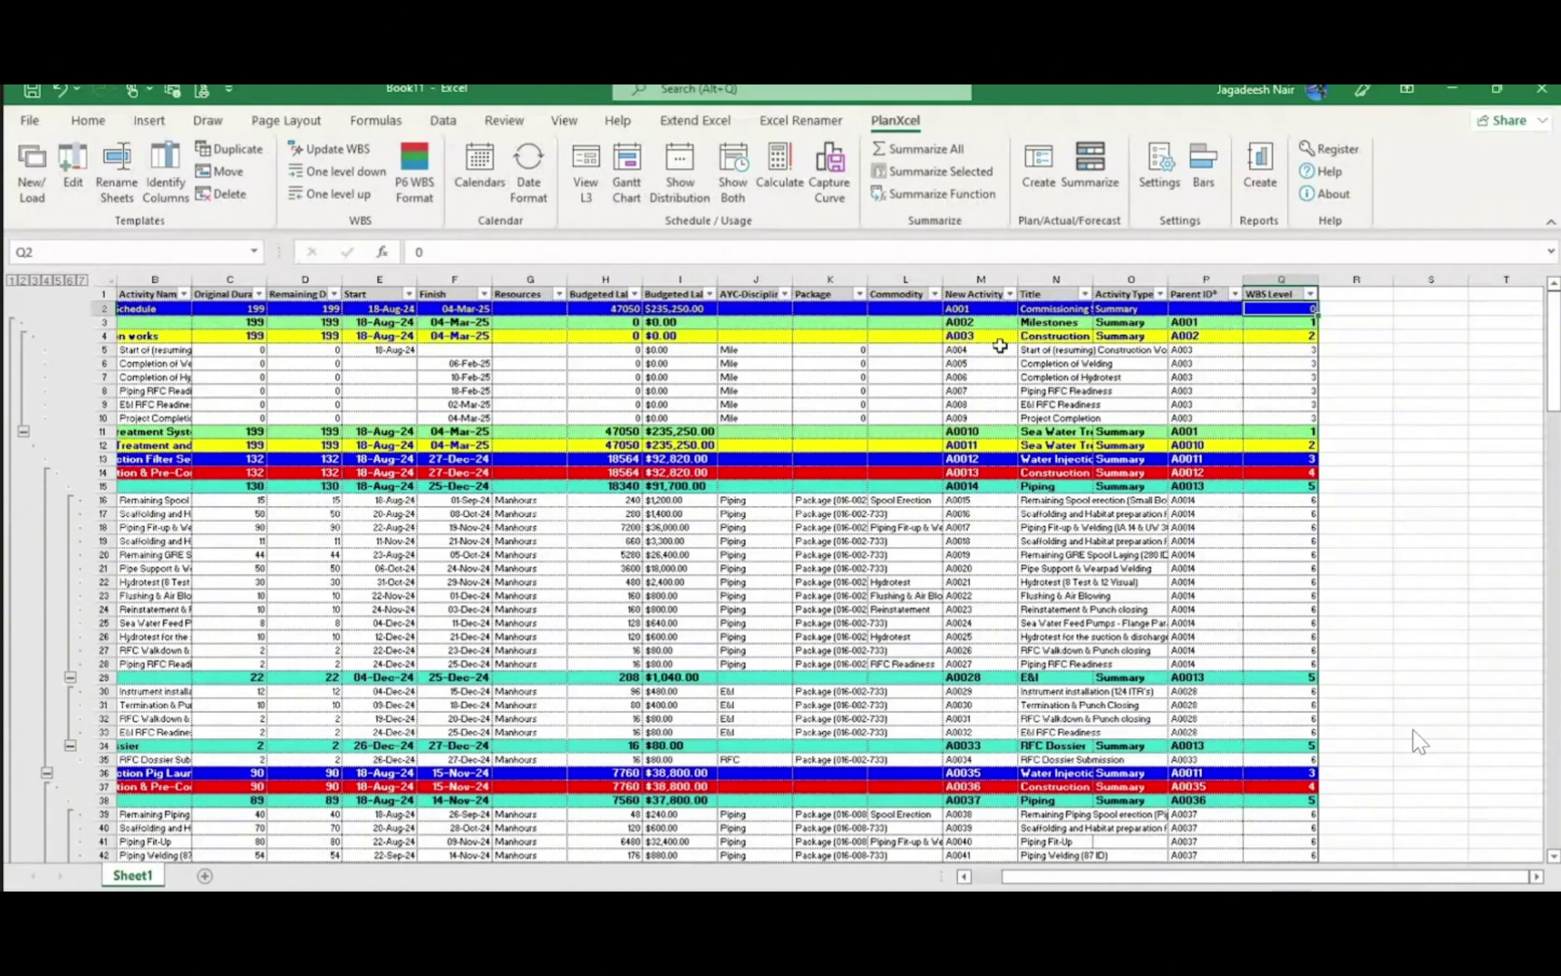
click(975, 277)
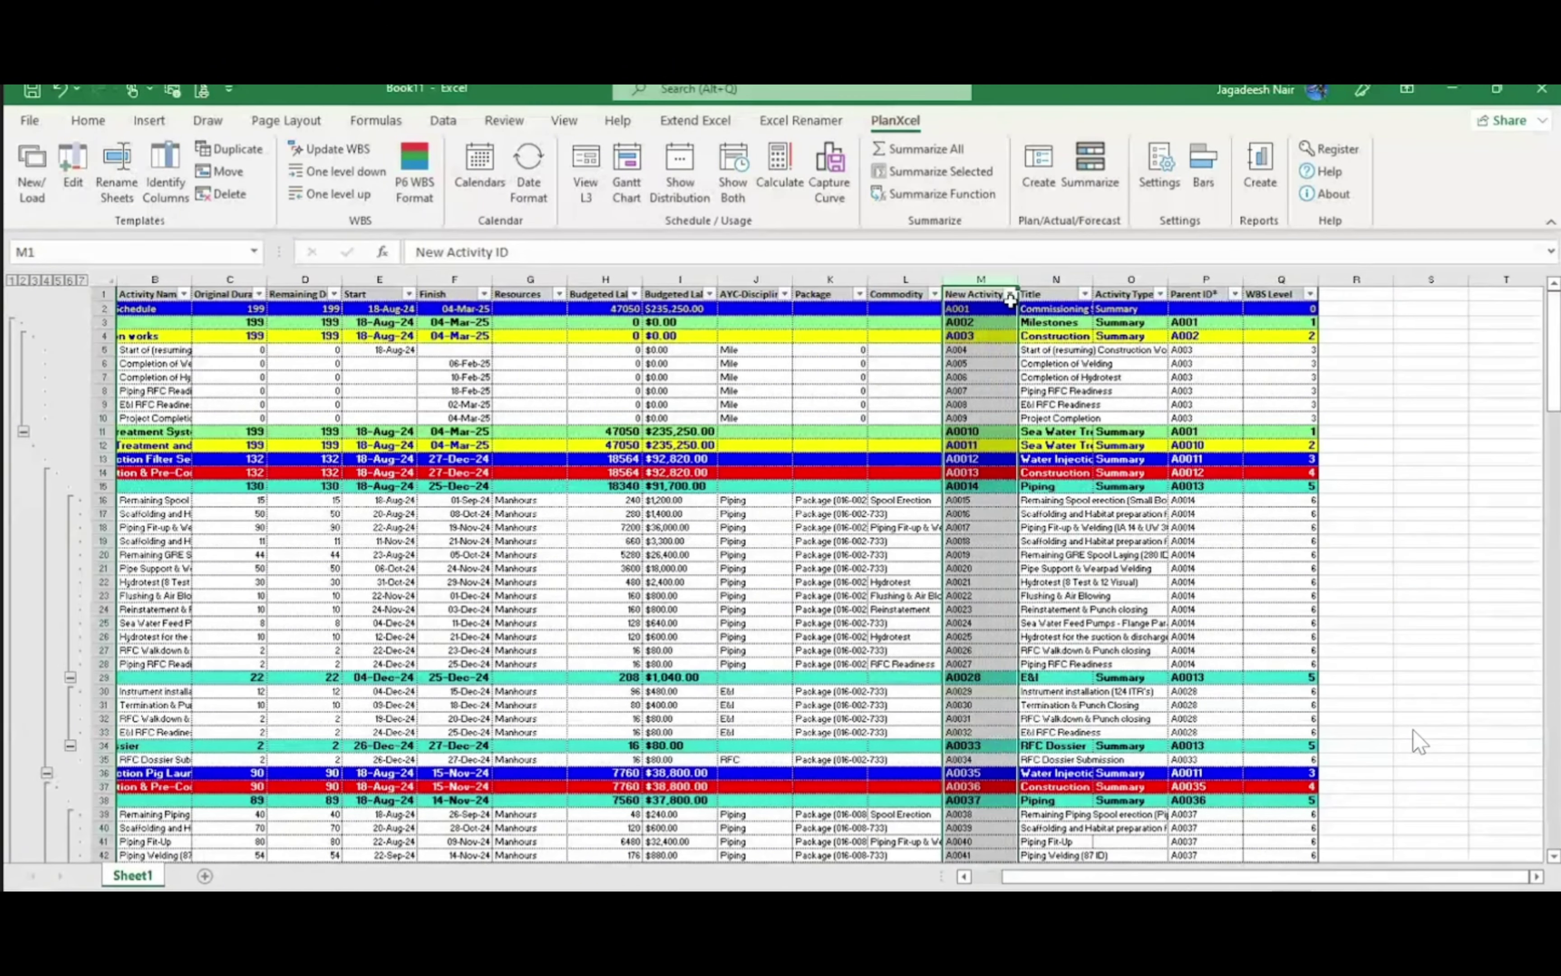
click(1057, 279)
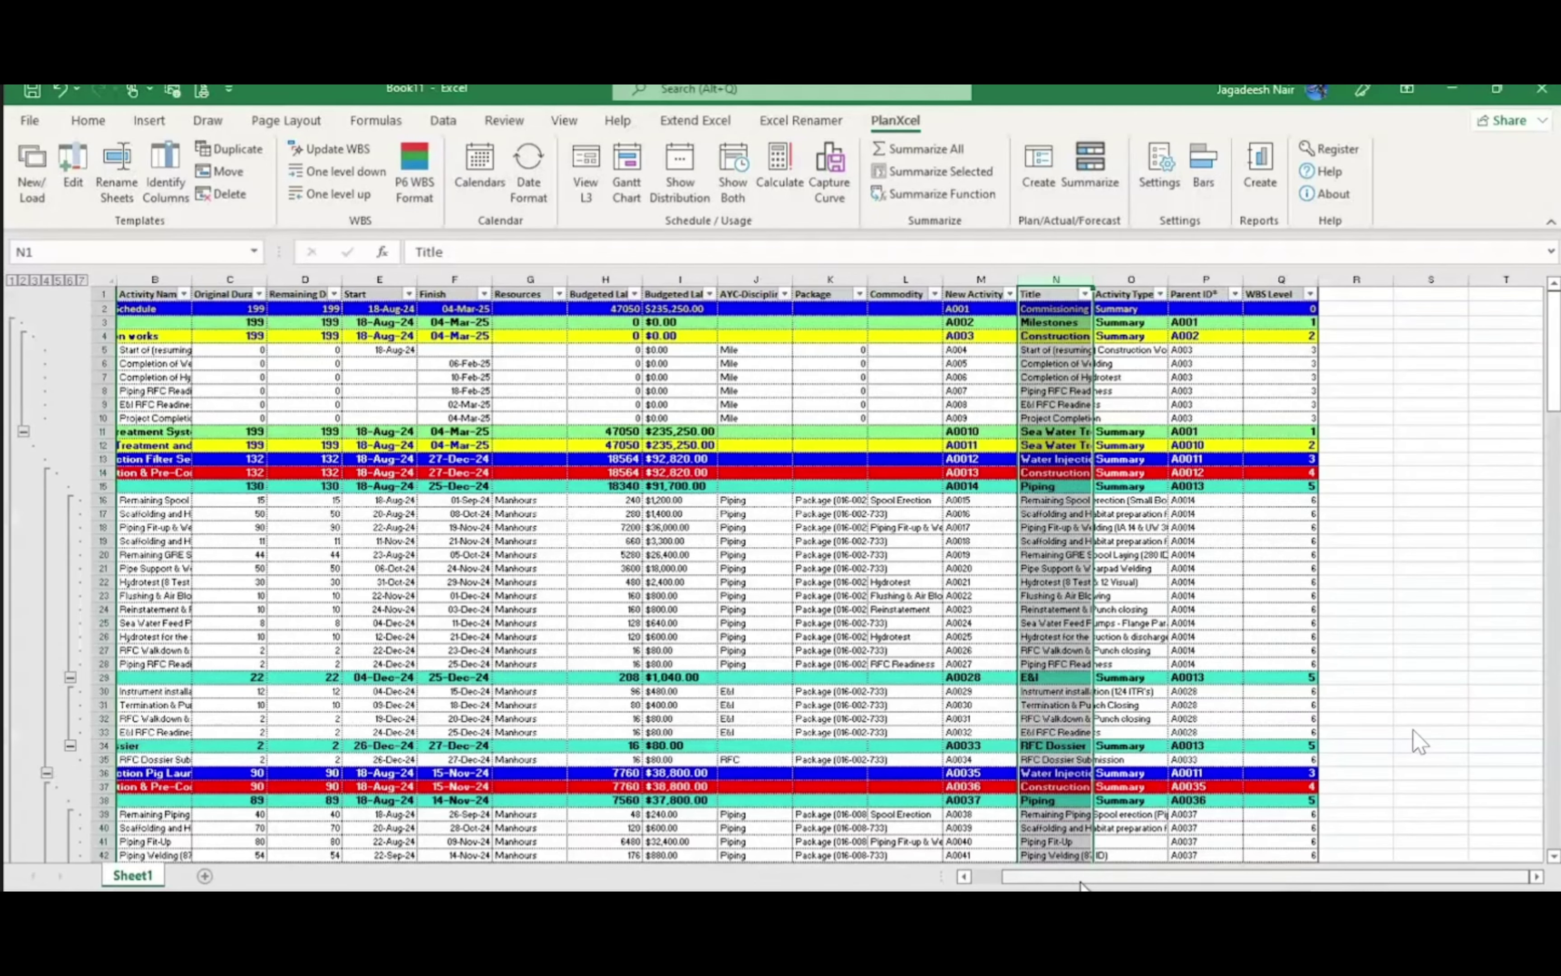
drag(1081, 878, 993, 878)
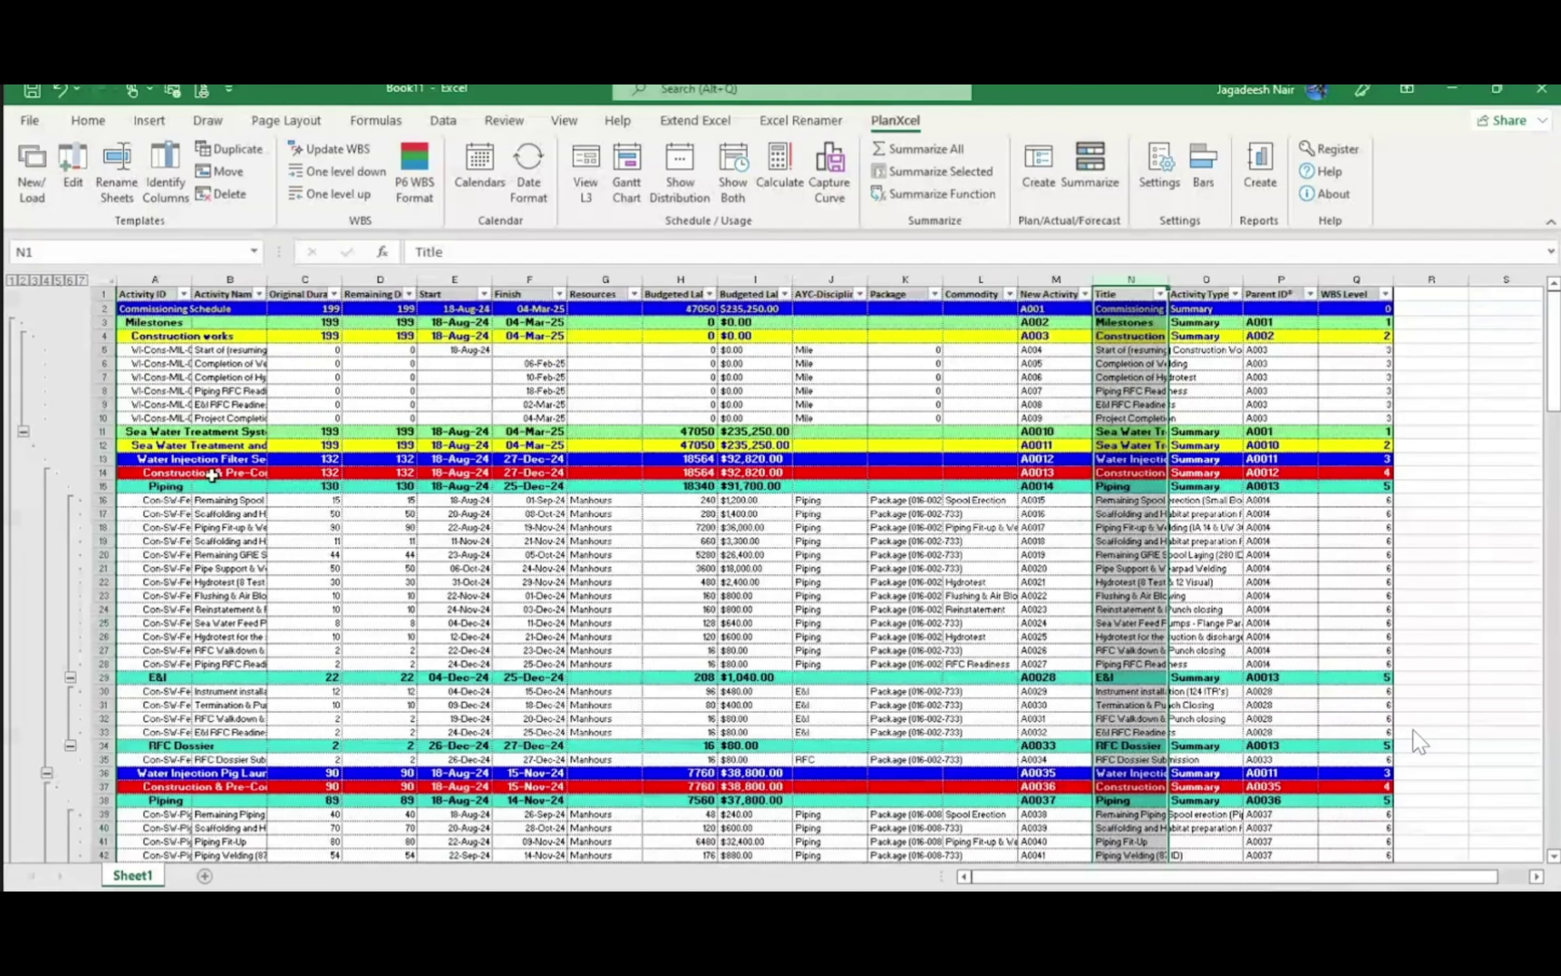
click(1224, 276)
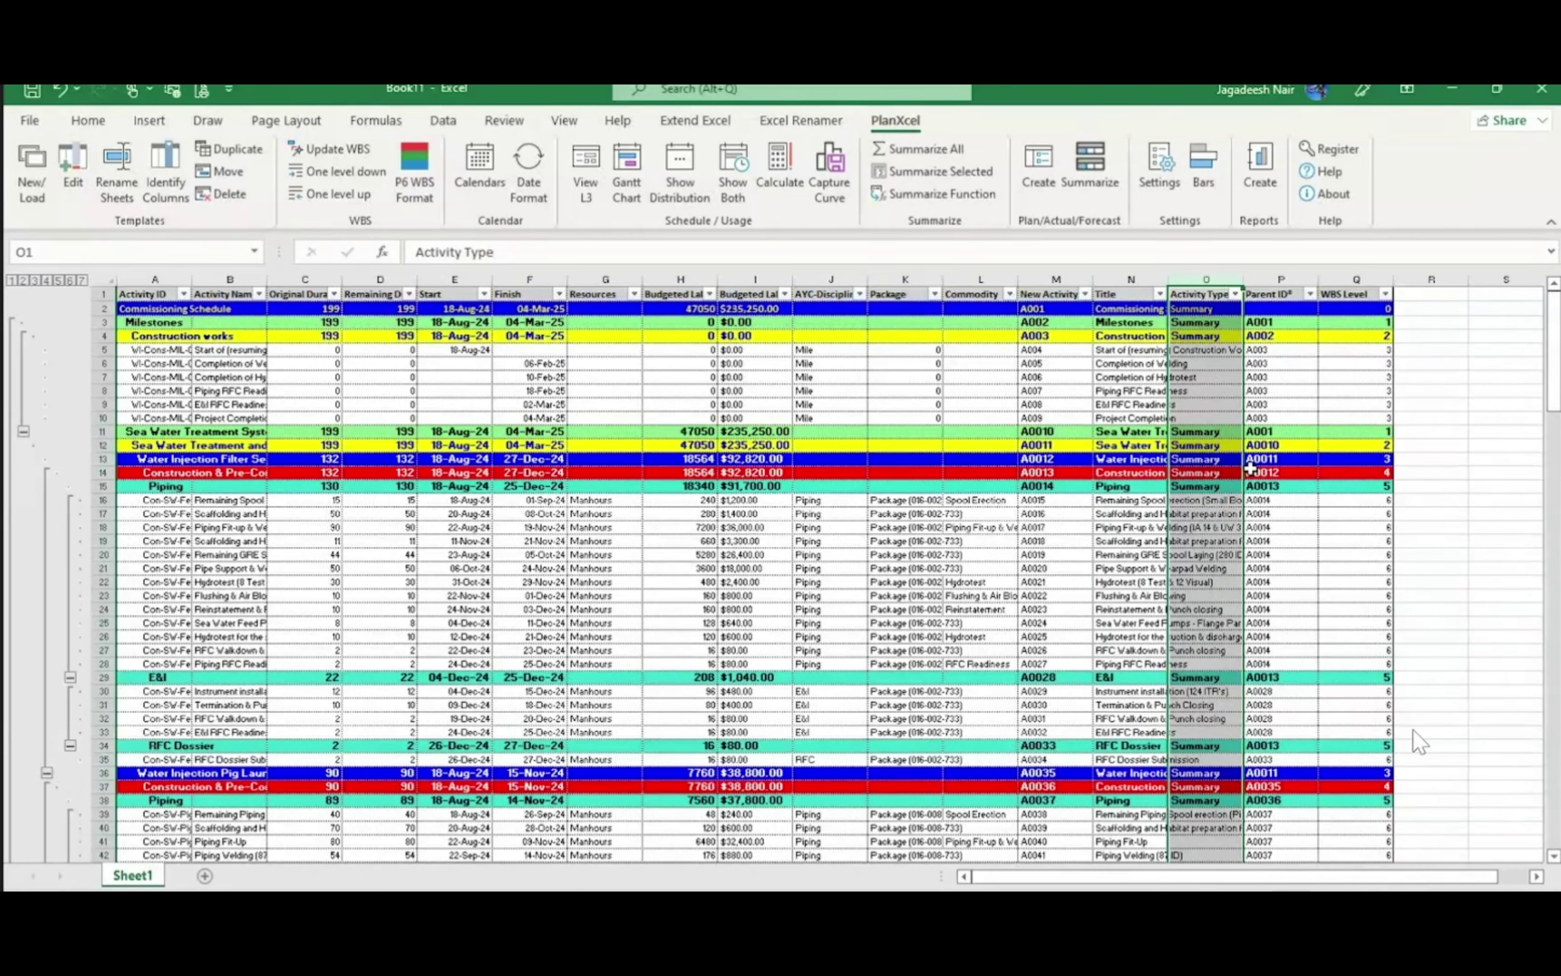
click(1296, 279)
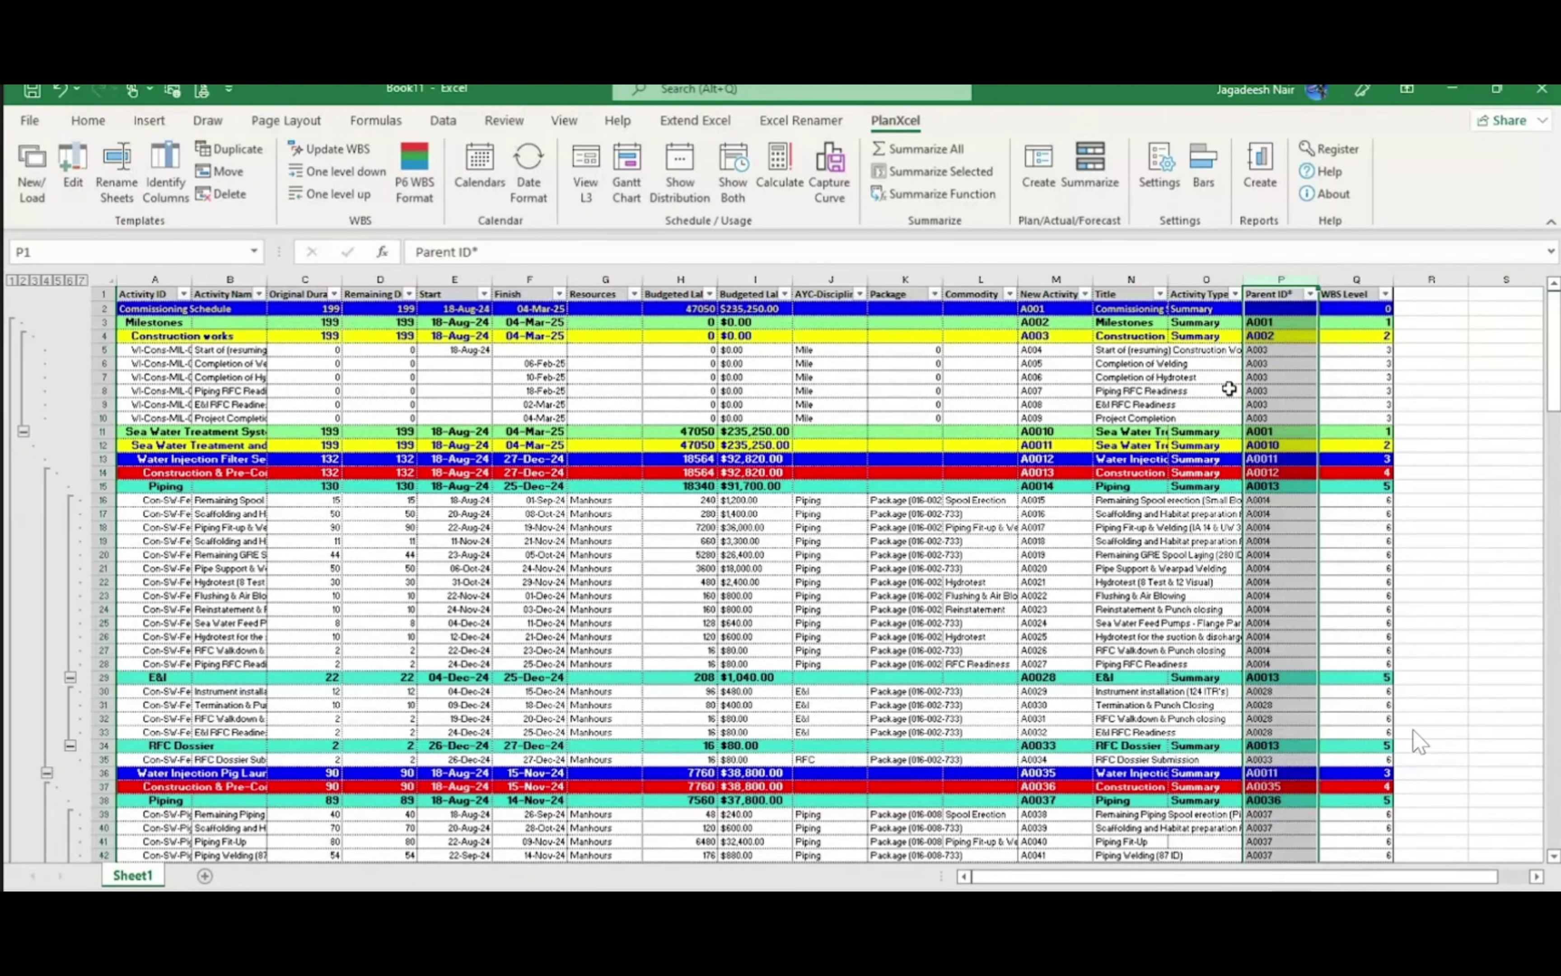
click(1374, 273)
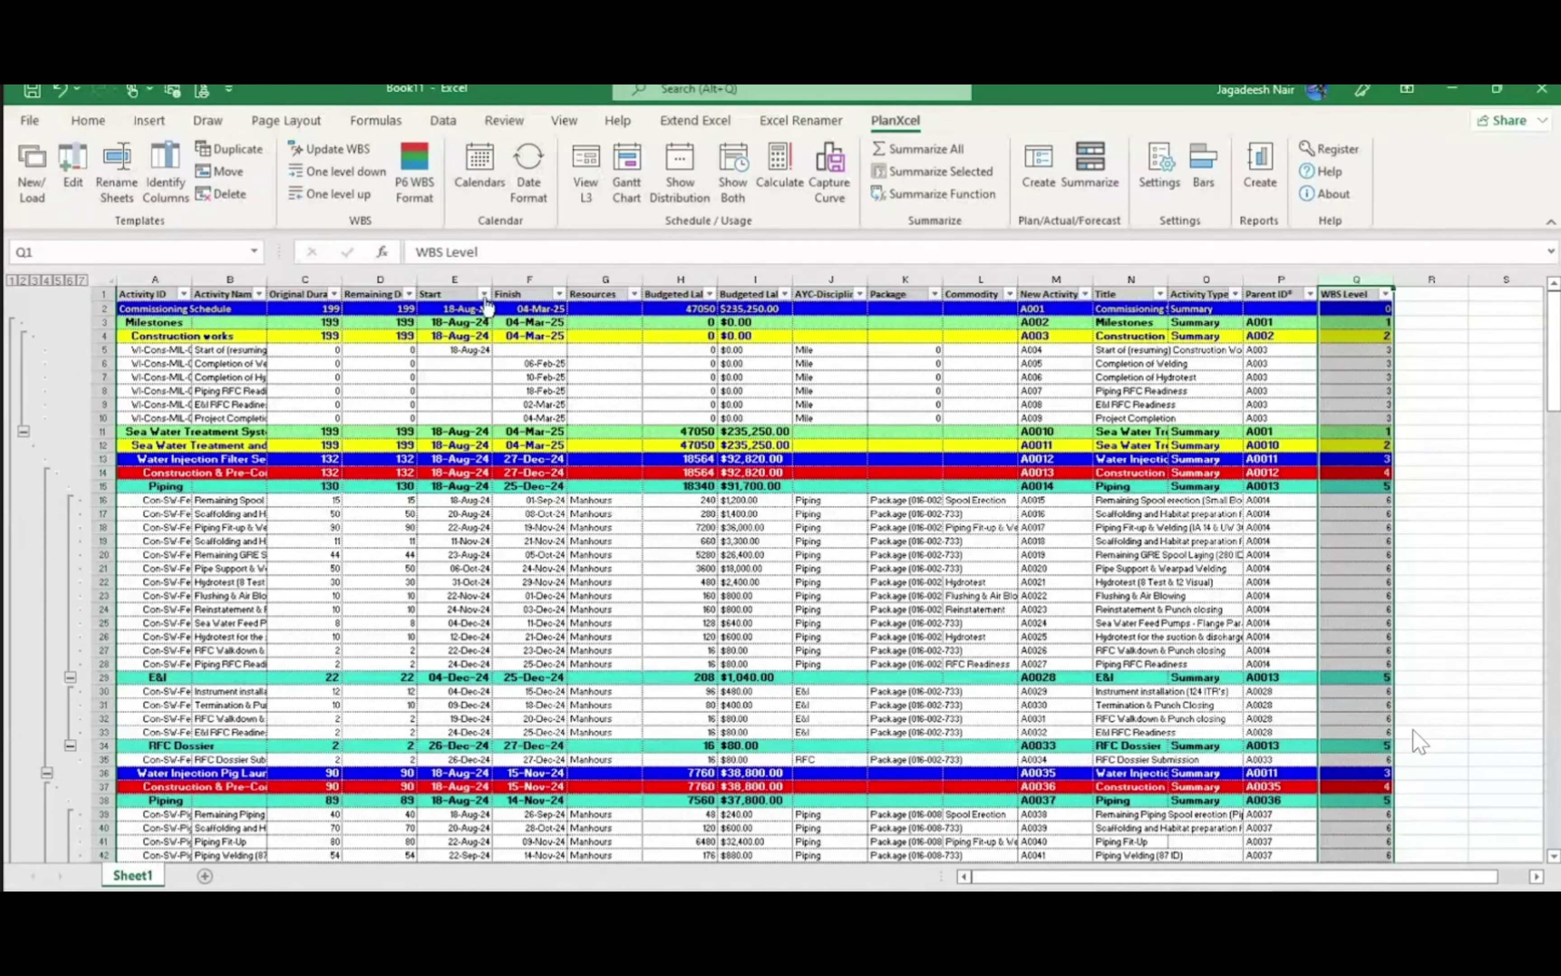
Move the Start and Finish columns so they sit between Title and Activity Type
click(465, 280)
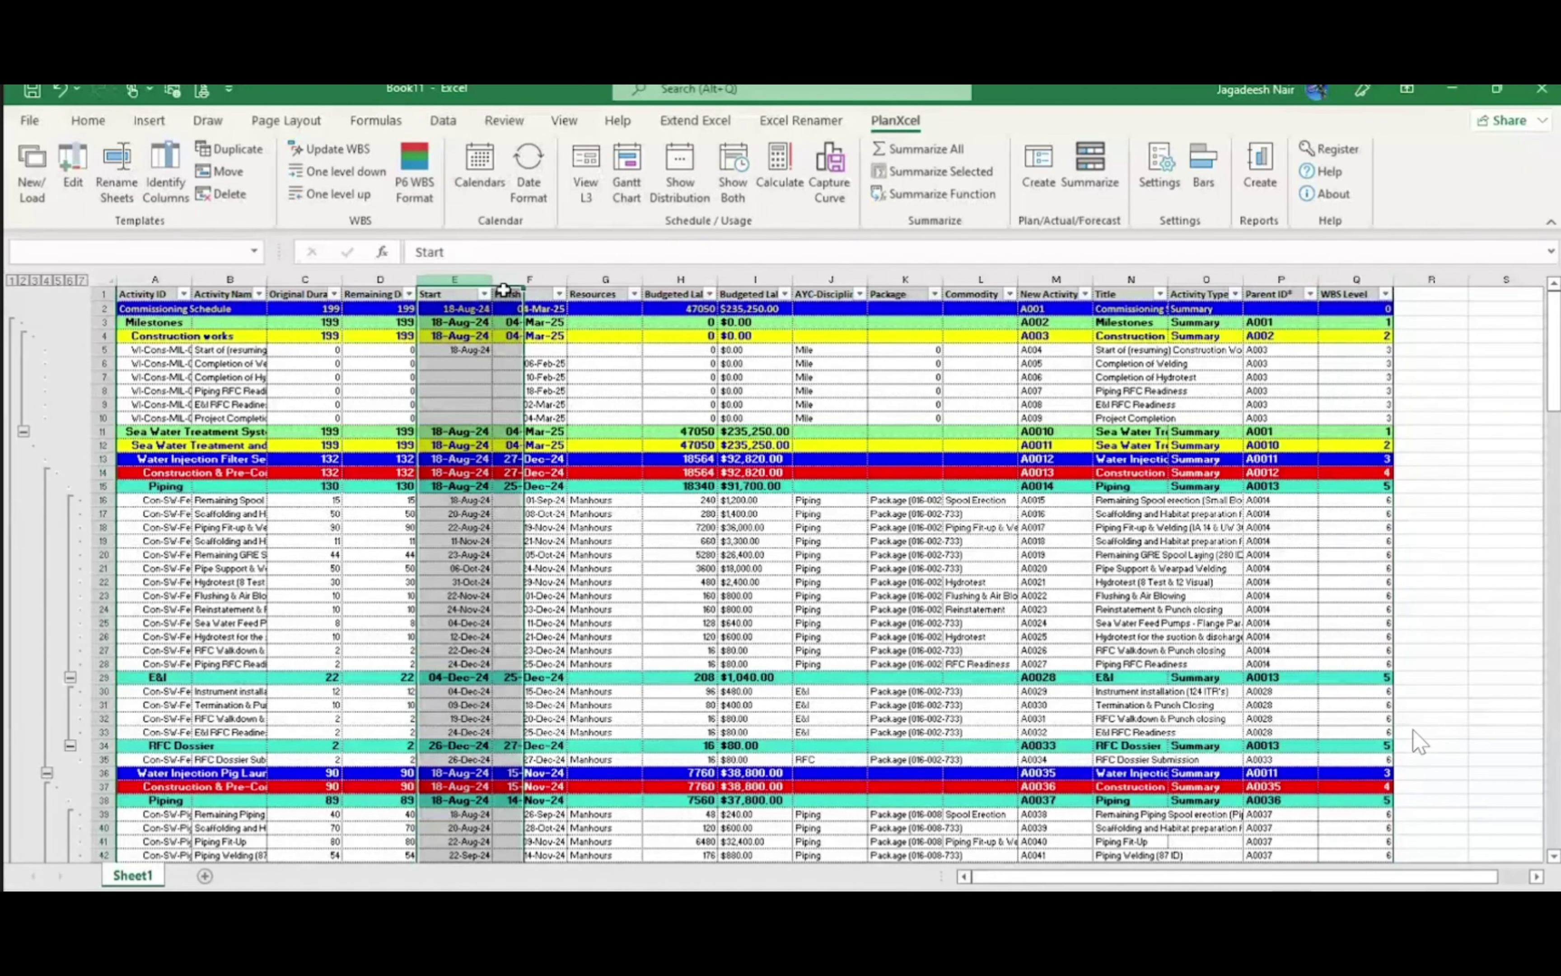
drag(503, 289, 510, 290)
key(ctrl+c)
click(1207, 280)
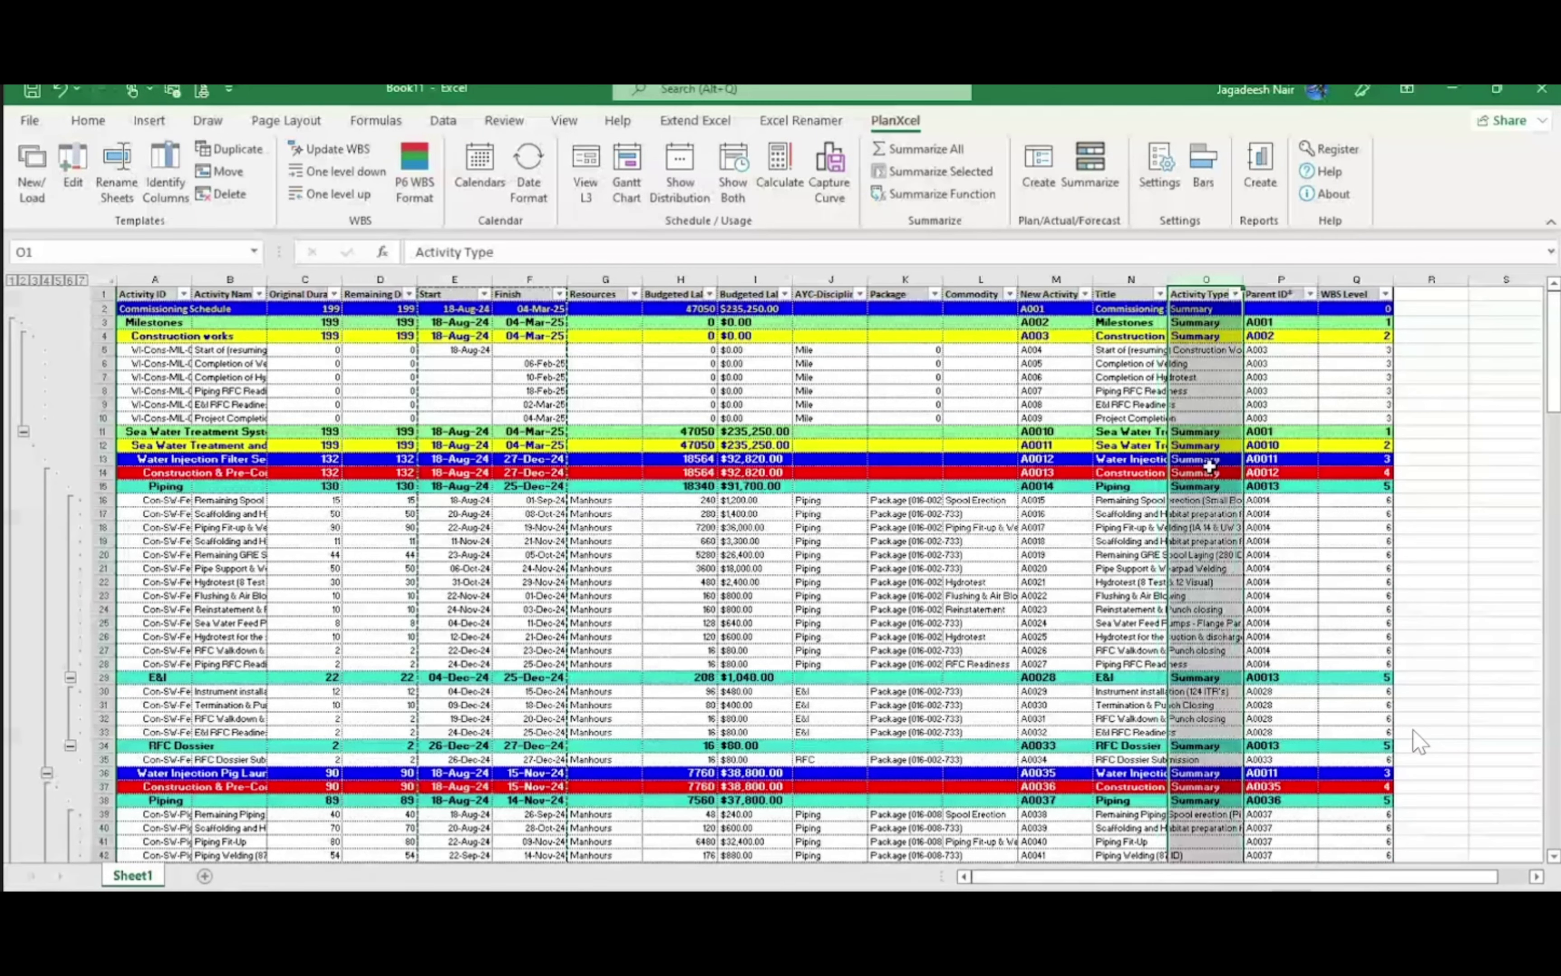
right_click(1209, 465)
click(1287, 660)
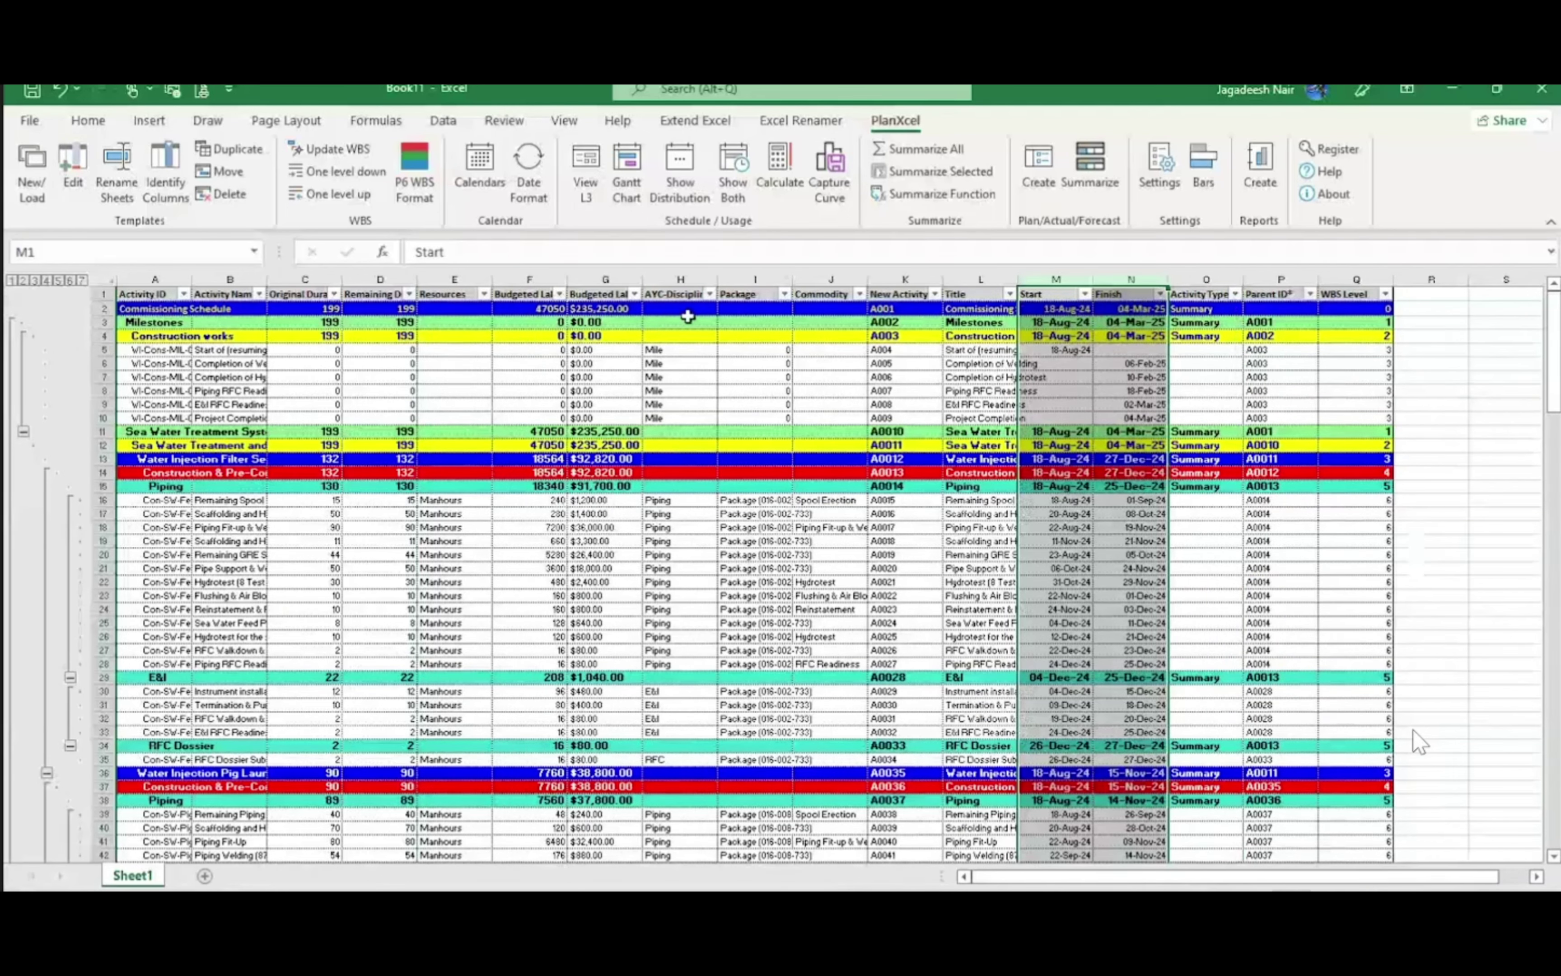
Move the columns from Original Duration through Commodity to the end of the table, after WBS Level
drag(305, 280, 833, 284)
right_click(833, 284)
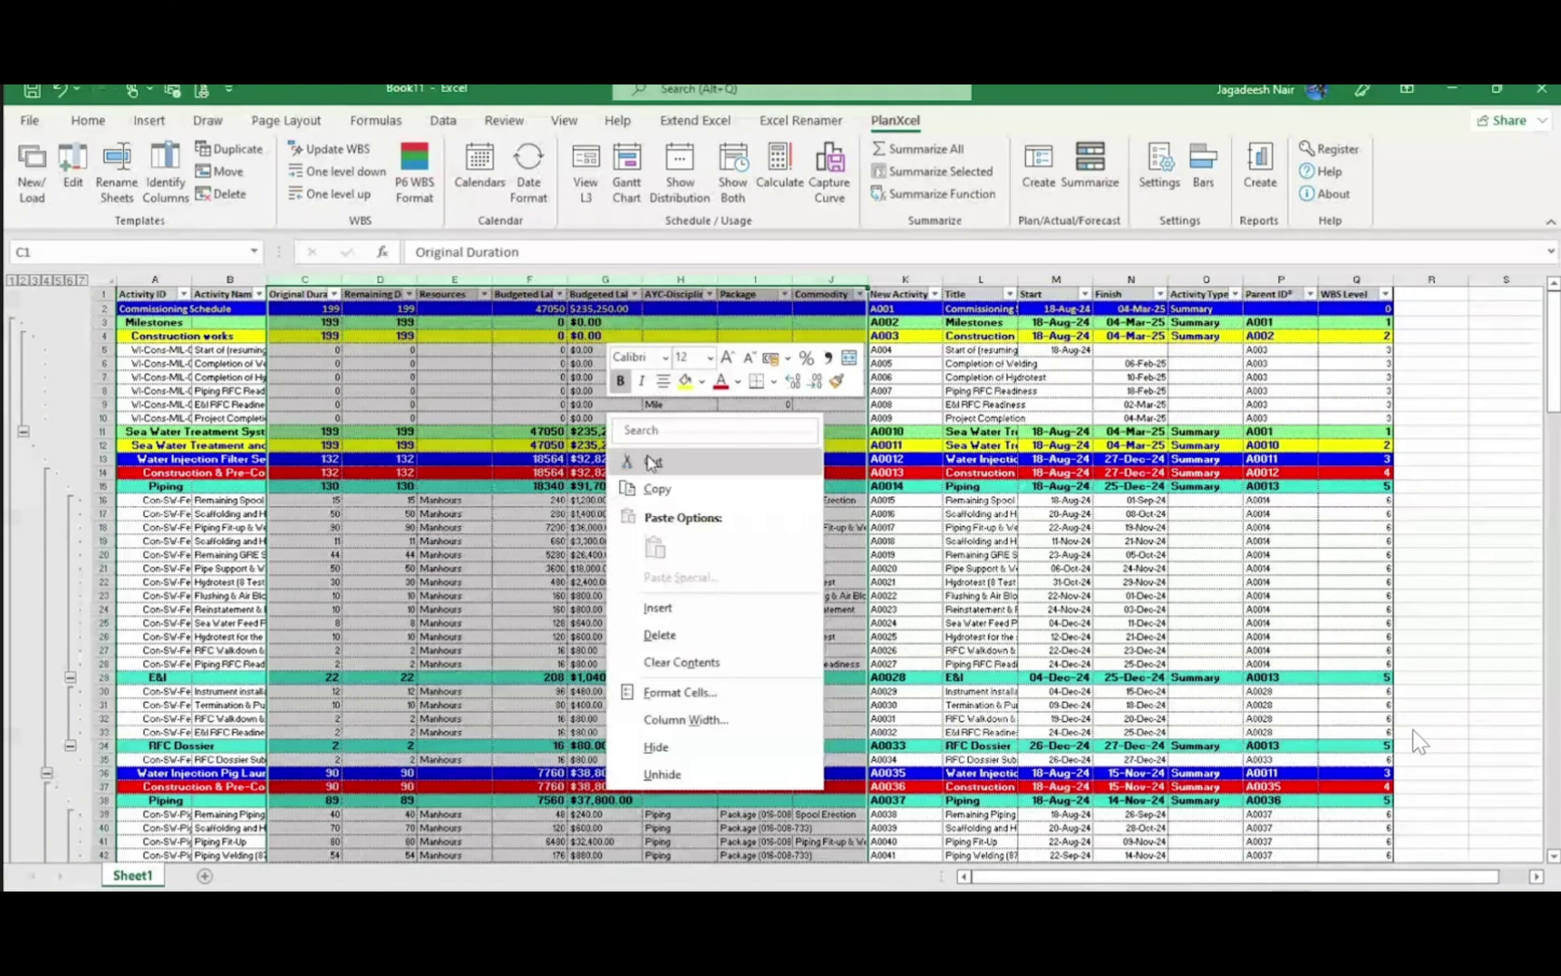
click(653, 462)
click(1423, 279)
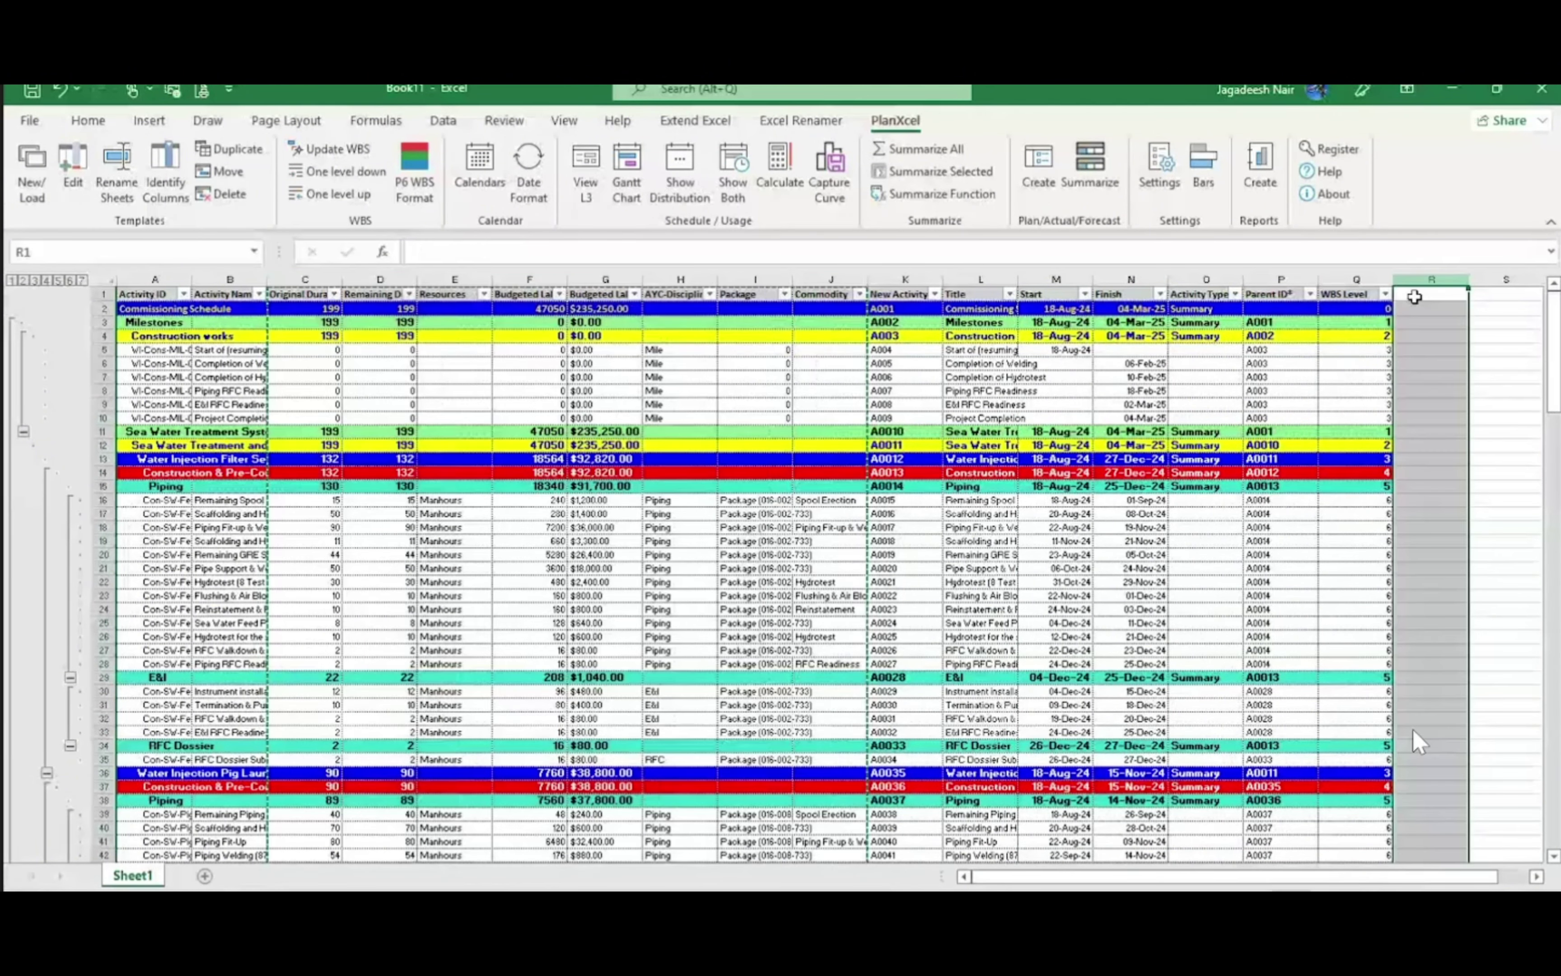
right_click(1422, 279)
click(1299, 477)
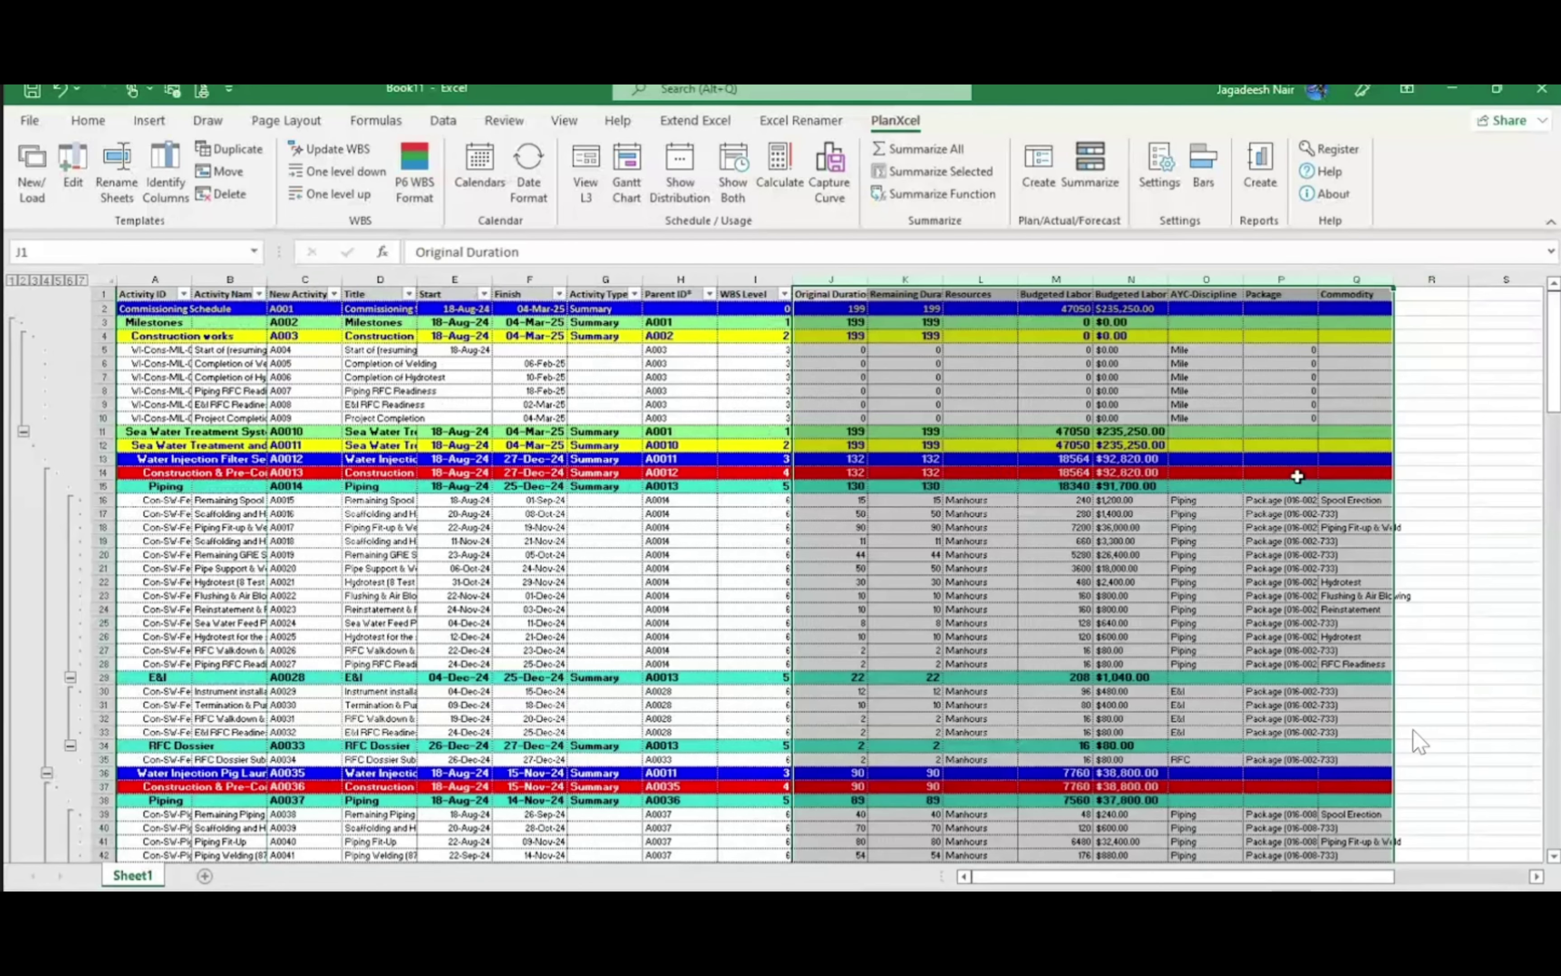
click(1161, 488)
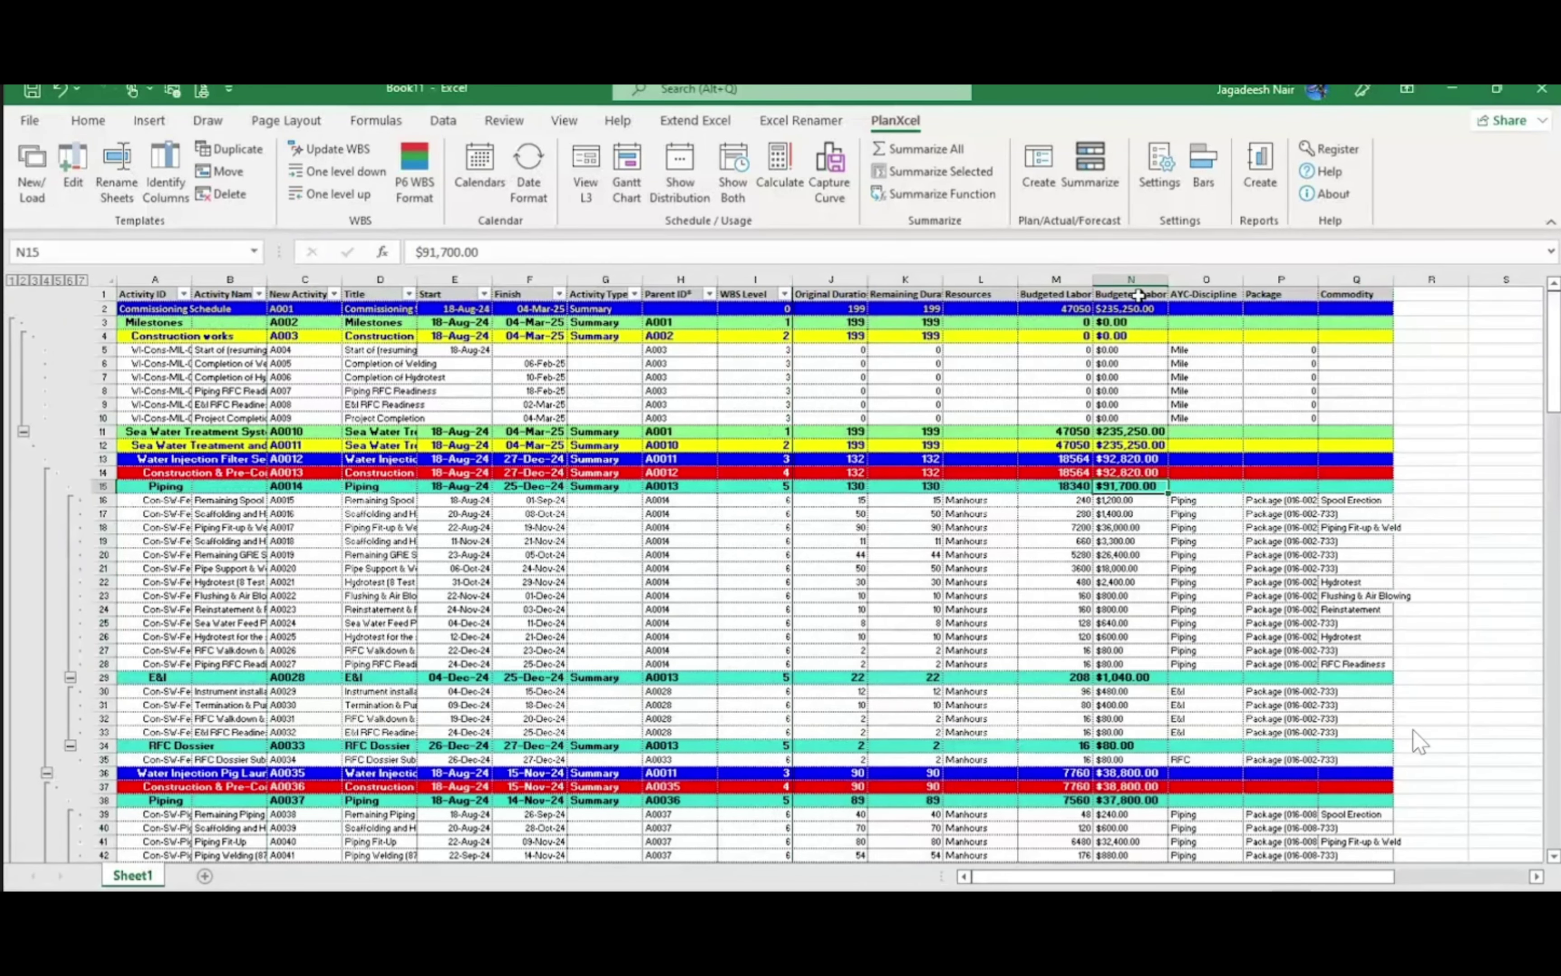
Examine the Budgeted Labor Units, Budgeted Labor Cost, Package and Commodity columns
click(1064, 295)
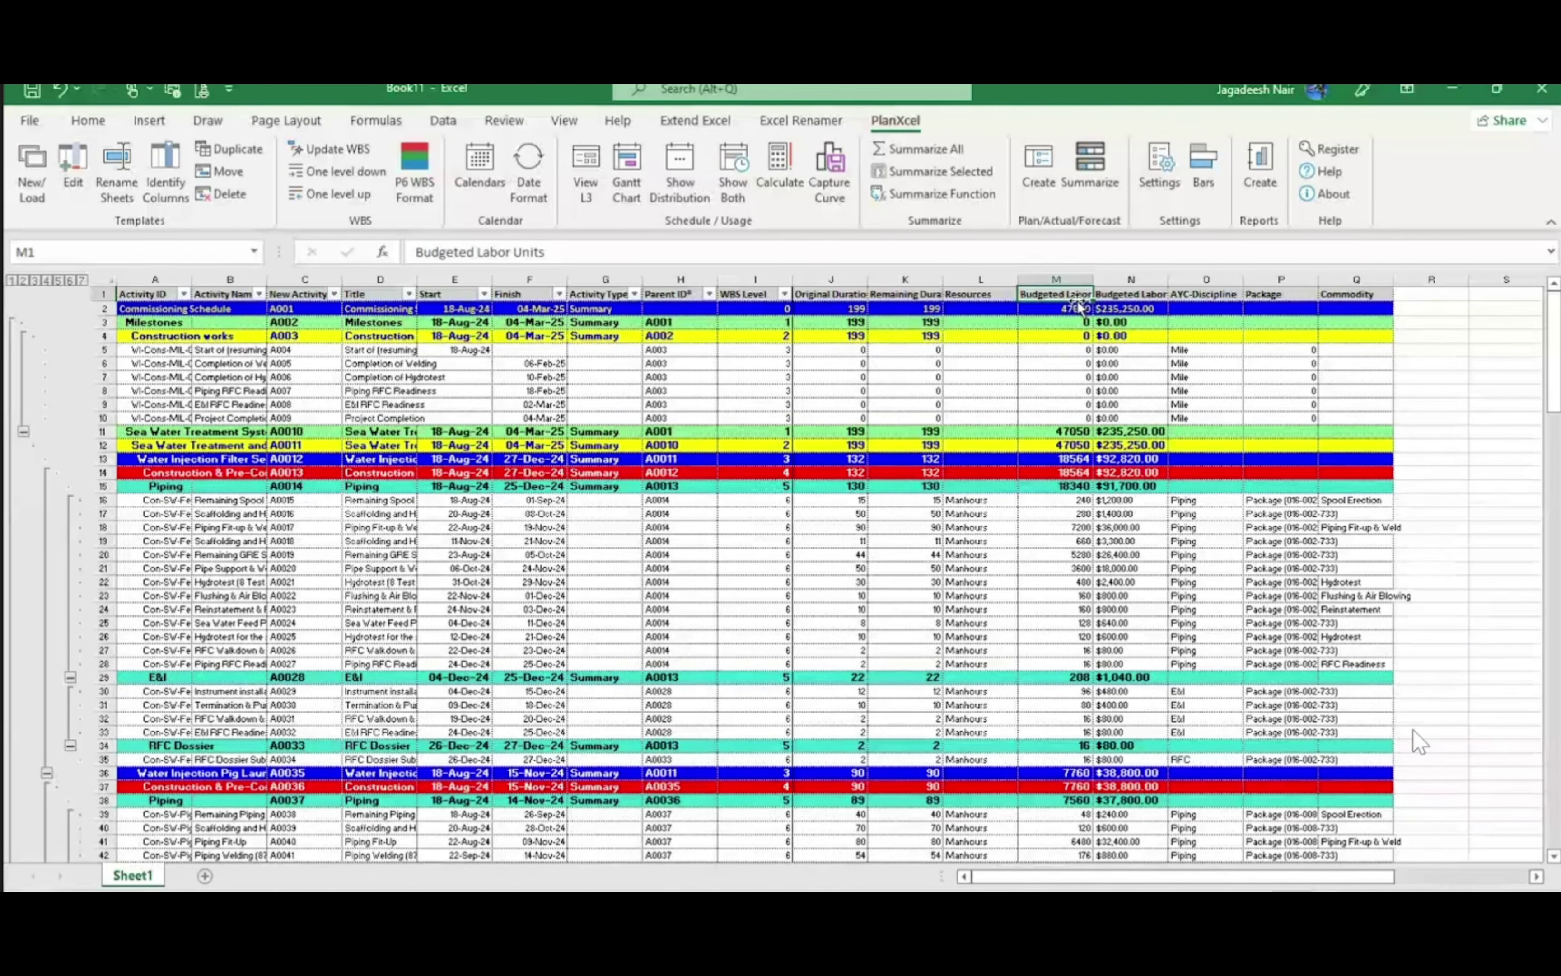
click(1135, 294)
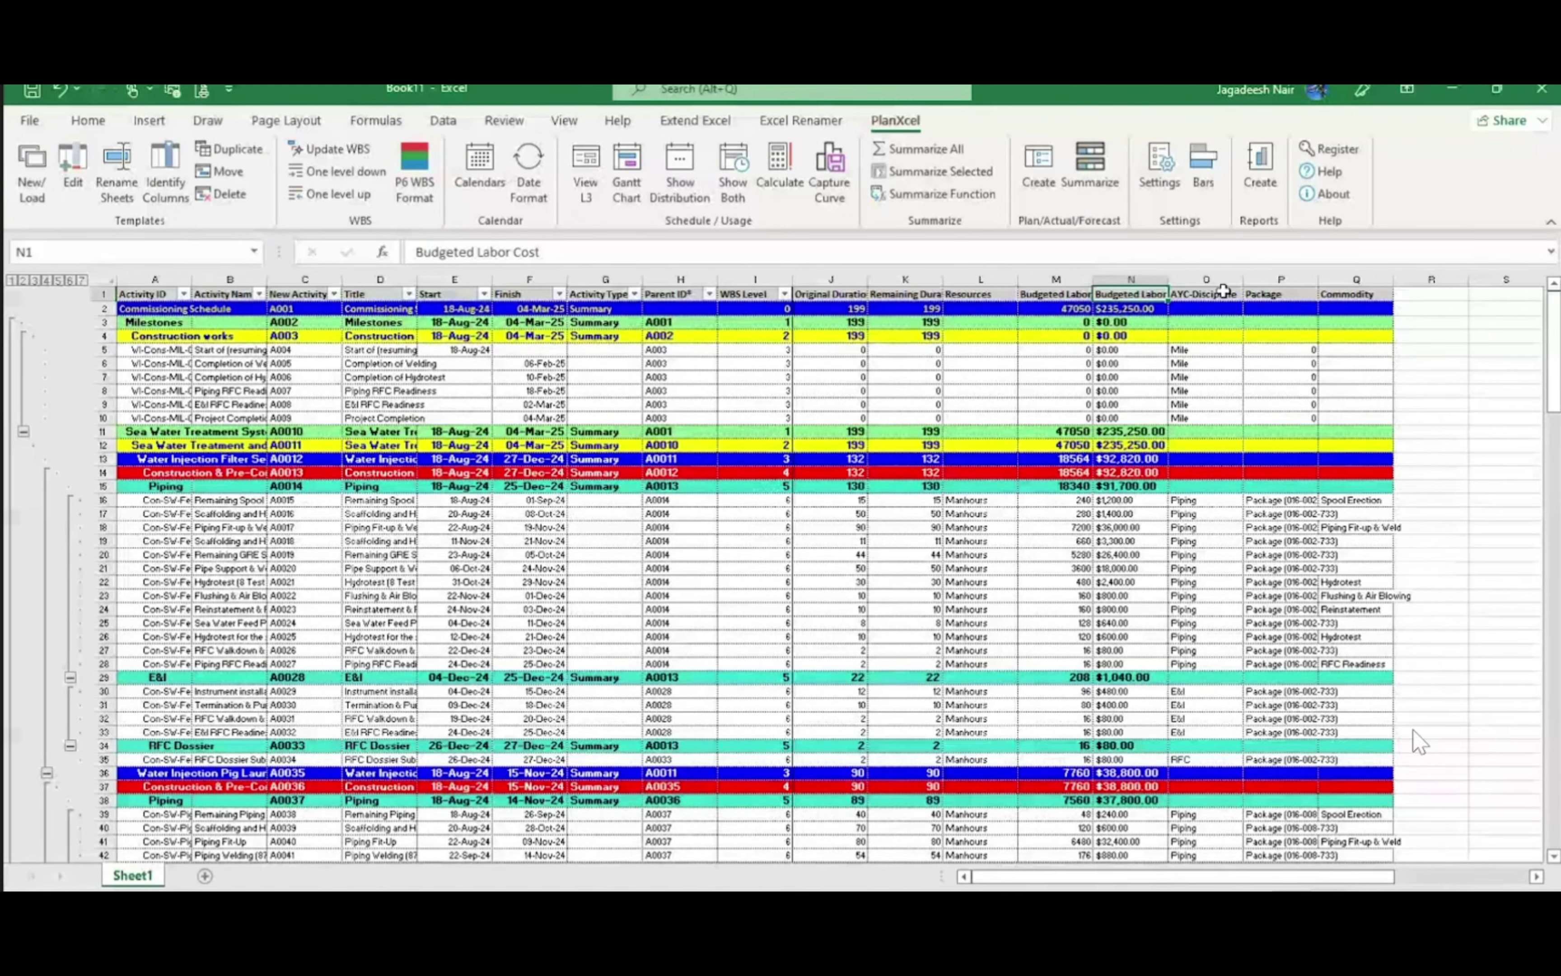
mouse_move(1554, 340)
mouse_down()
mouse_move(1554, 397)
mouse_move(1554, 351)
mouse_up()
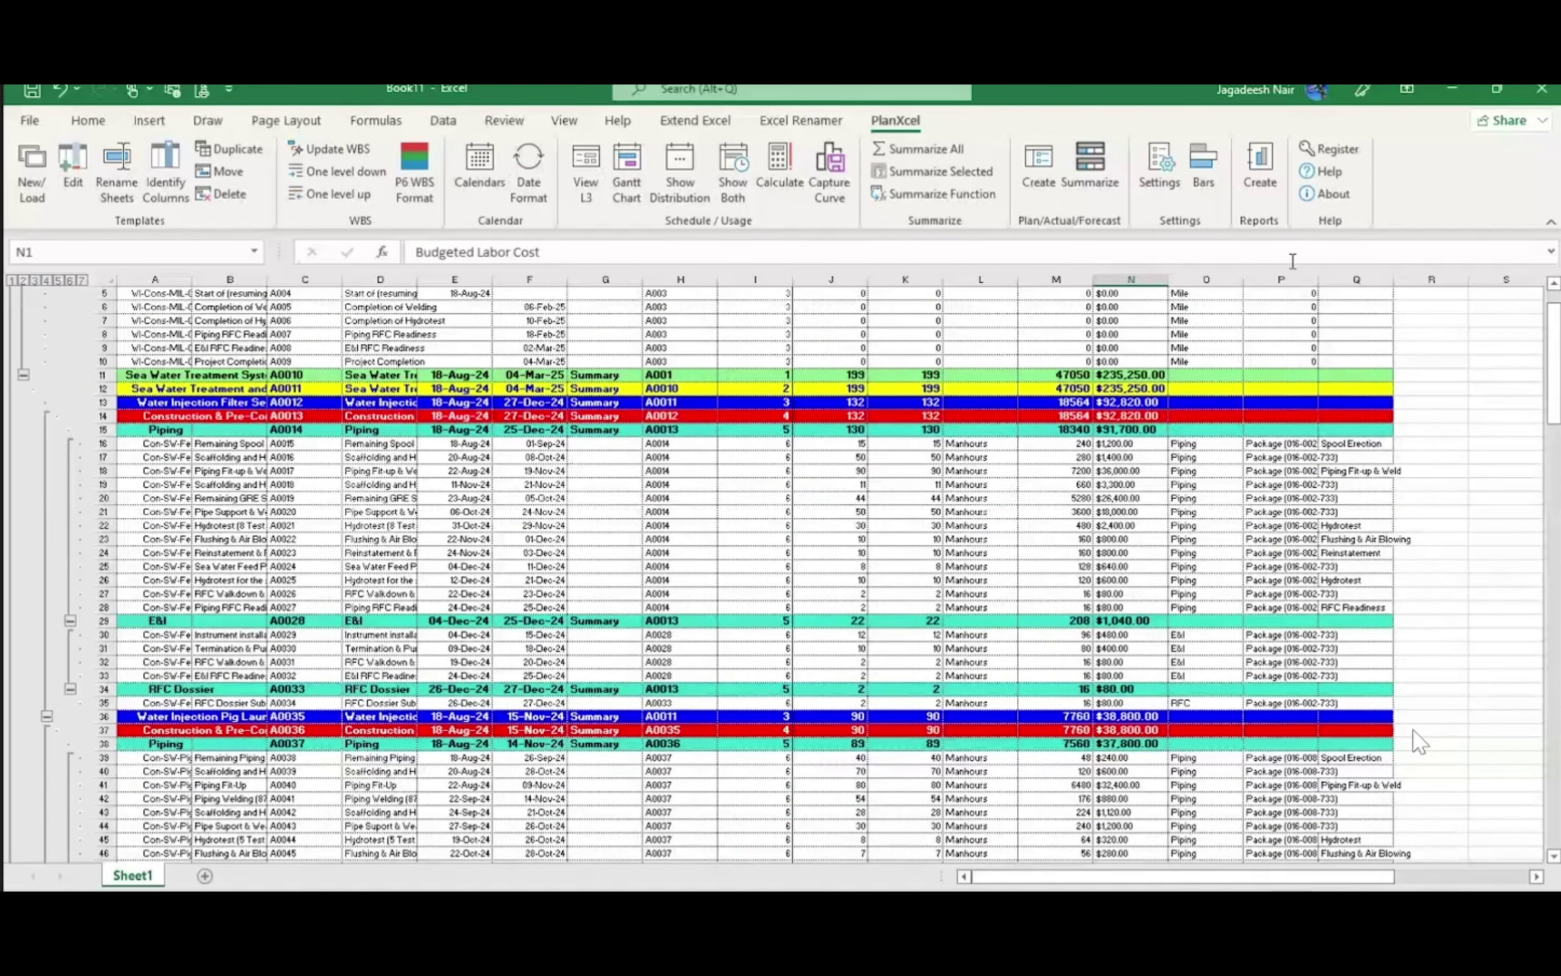
click(1281, 279)
scroll(1416, 373, up, 2)
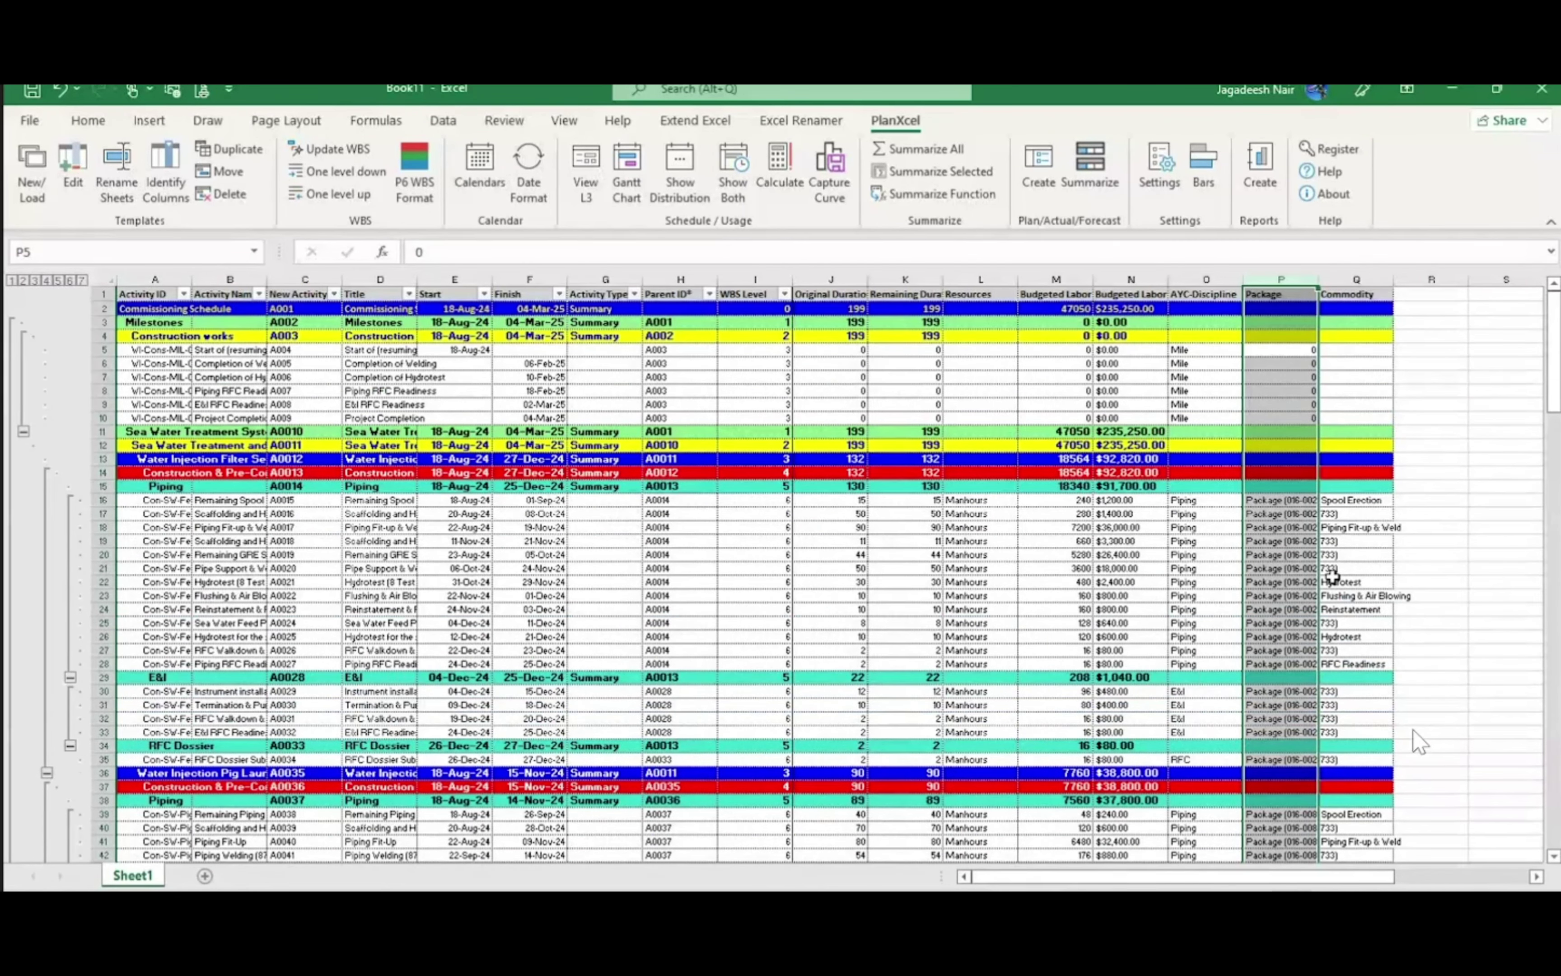
click(1354, 501)
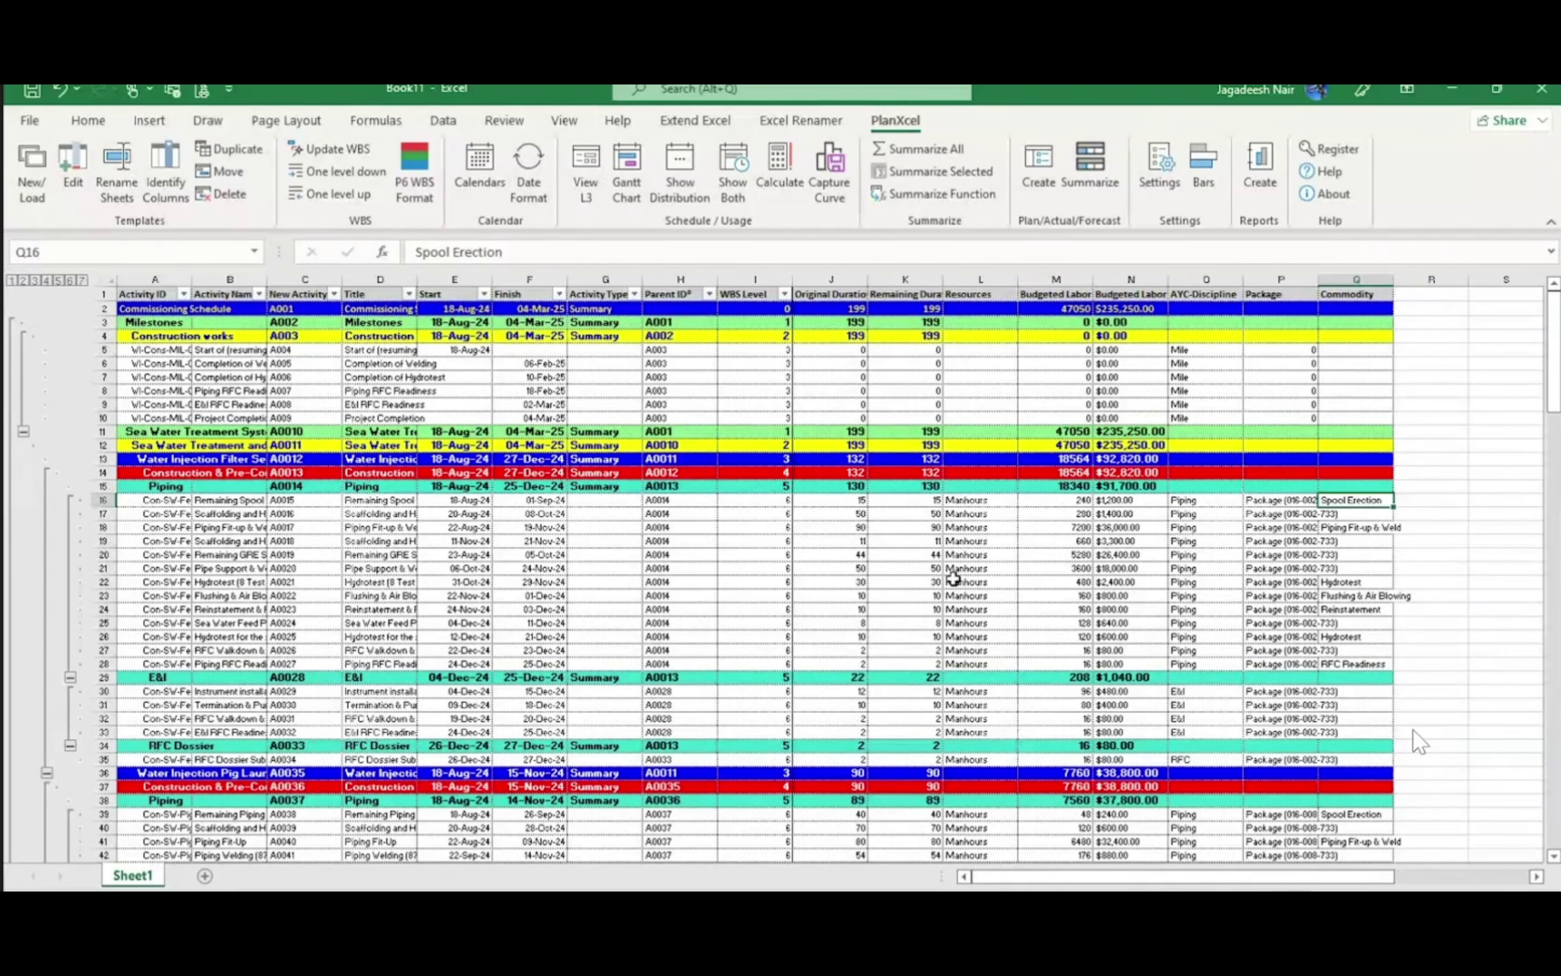
Move the original Activity ID and Activity Name columns to the end of the table, after Commodity
click(835, 555)
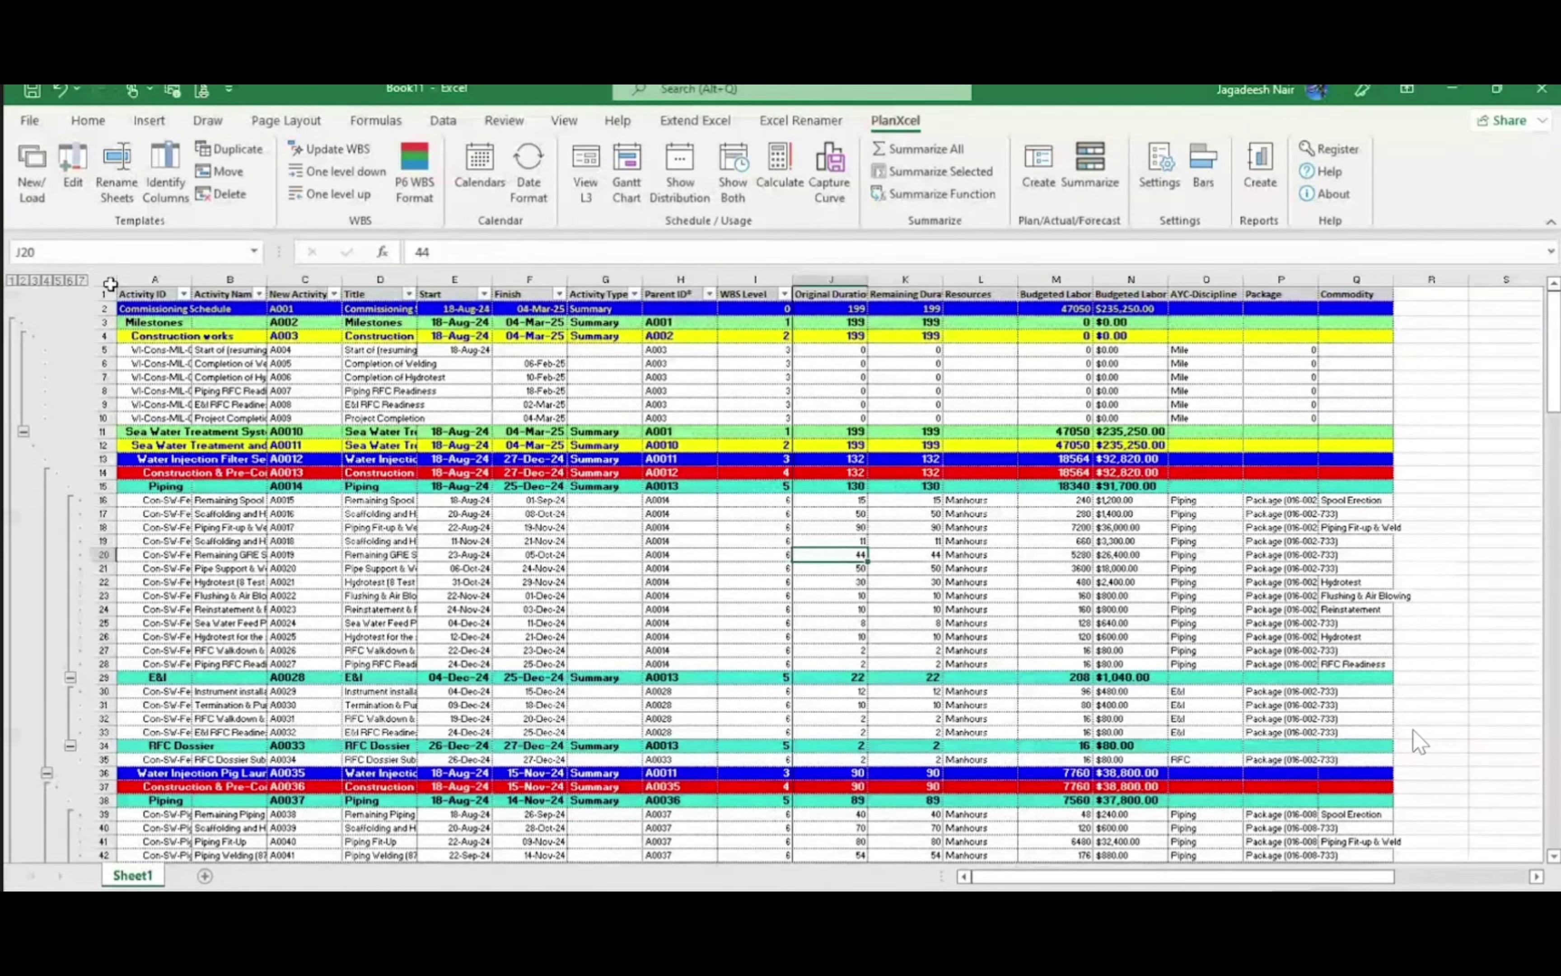
drag(155, 279, 239, 303)
right_click(200, 423)
click(253, 484)
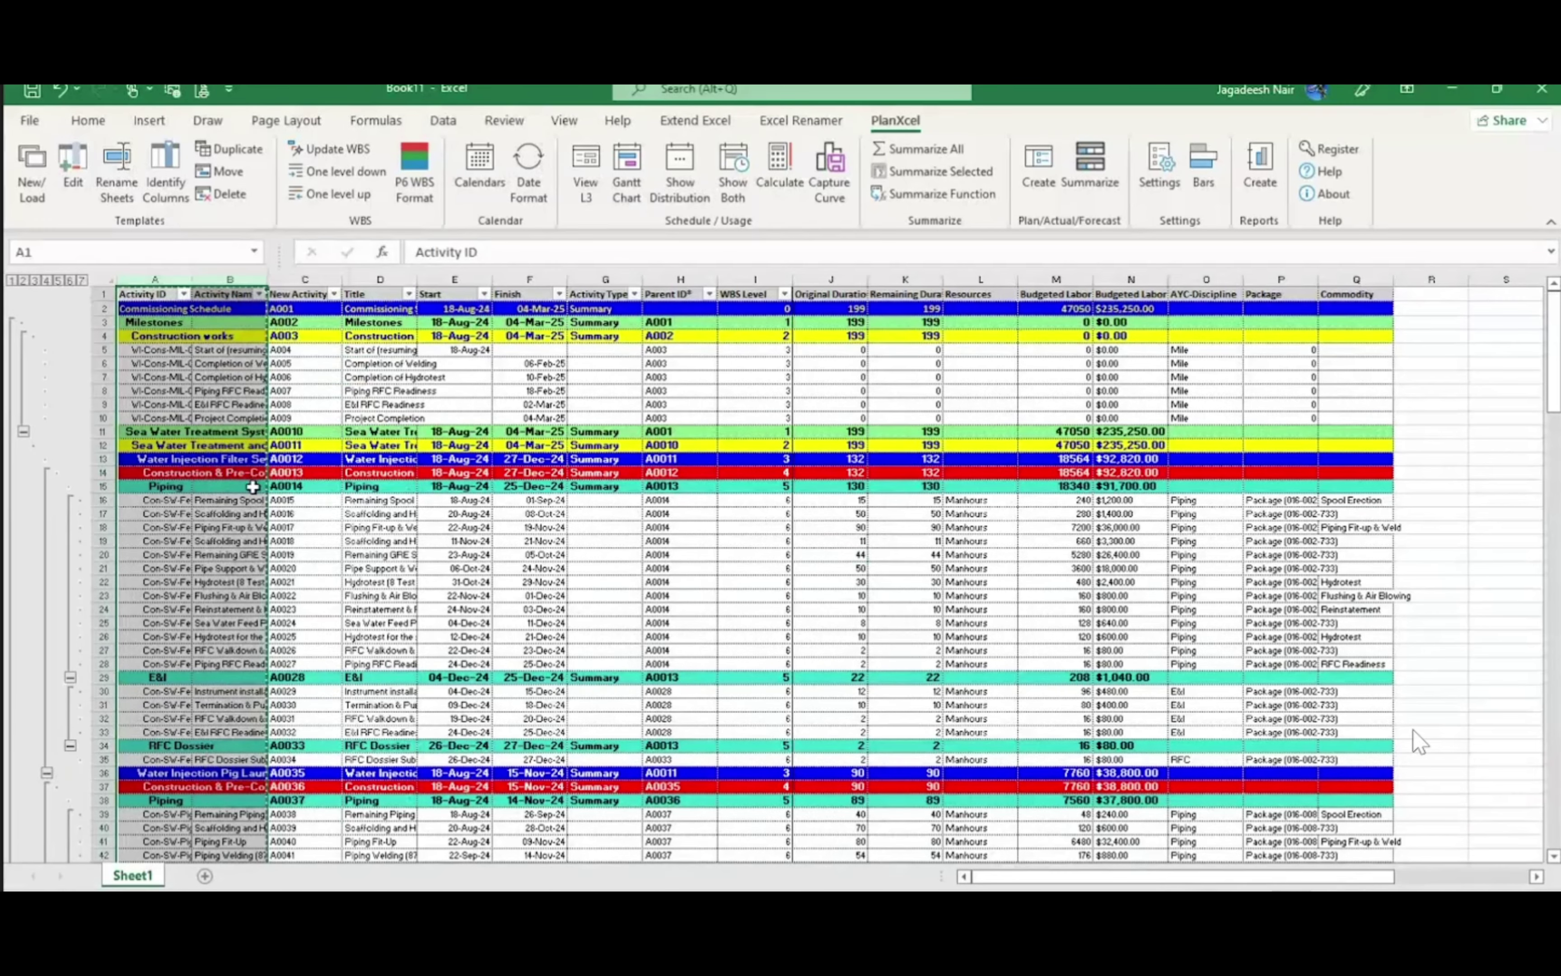
click(1414, 279)
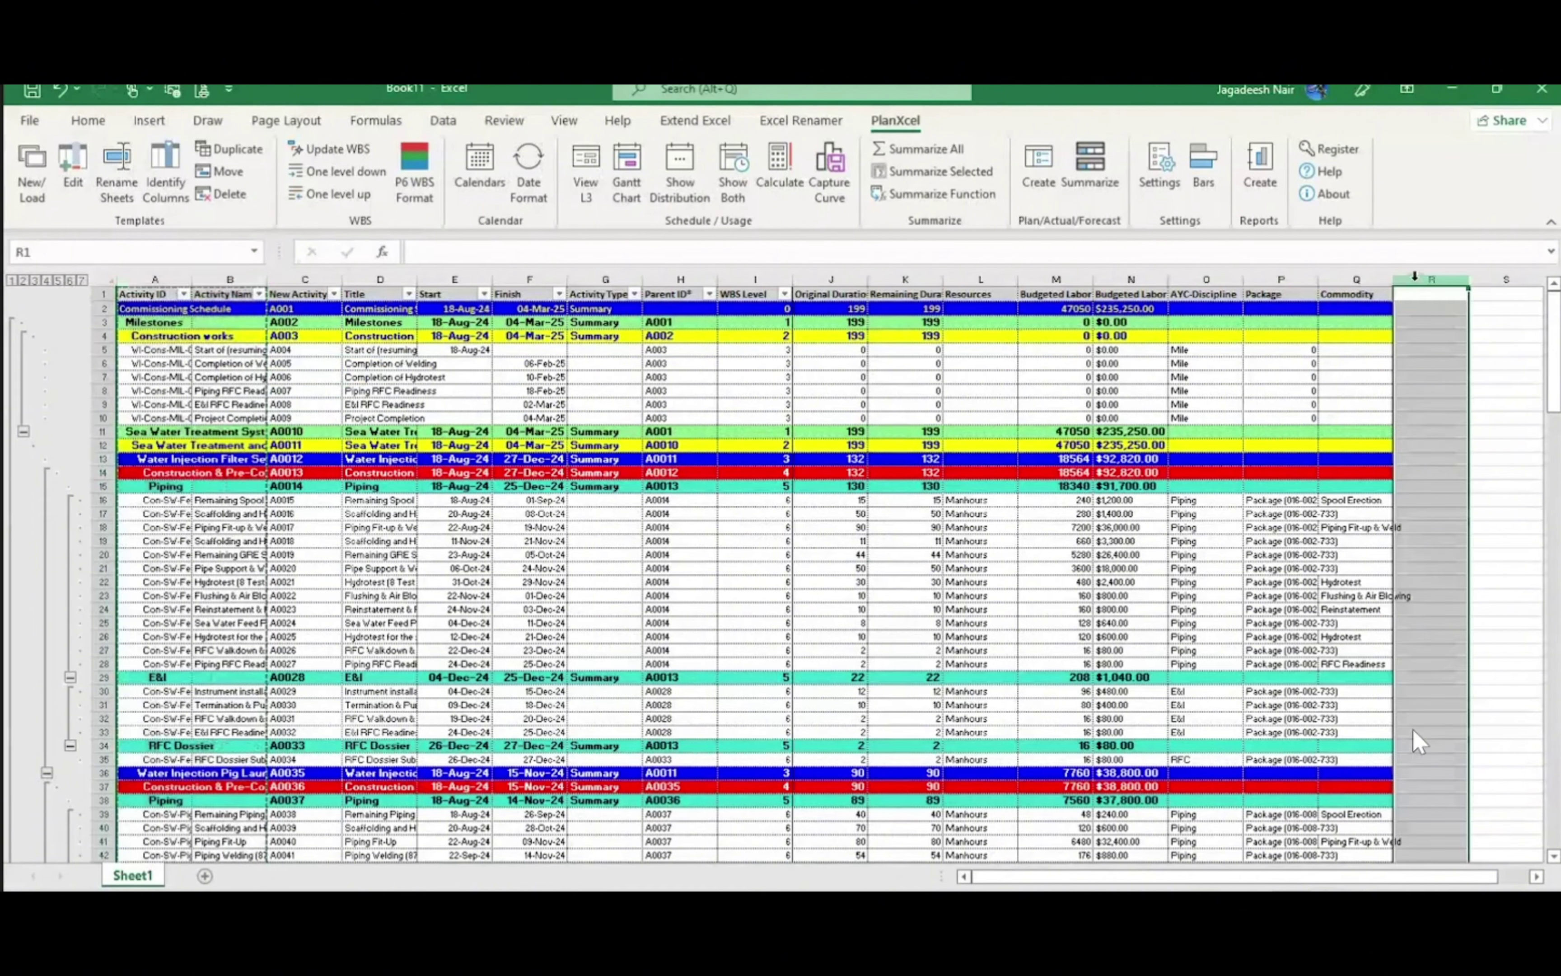
right_click(1415, 282)
click(1295, 482)
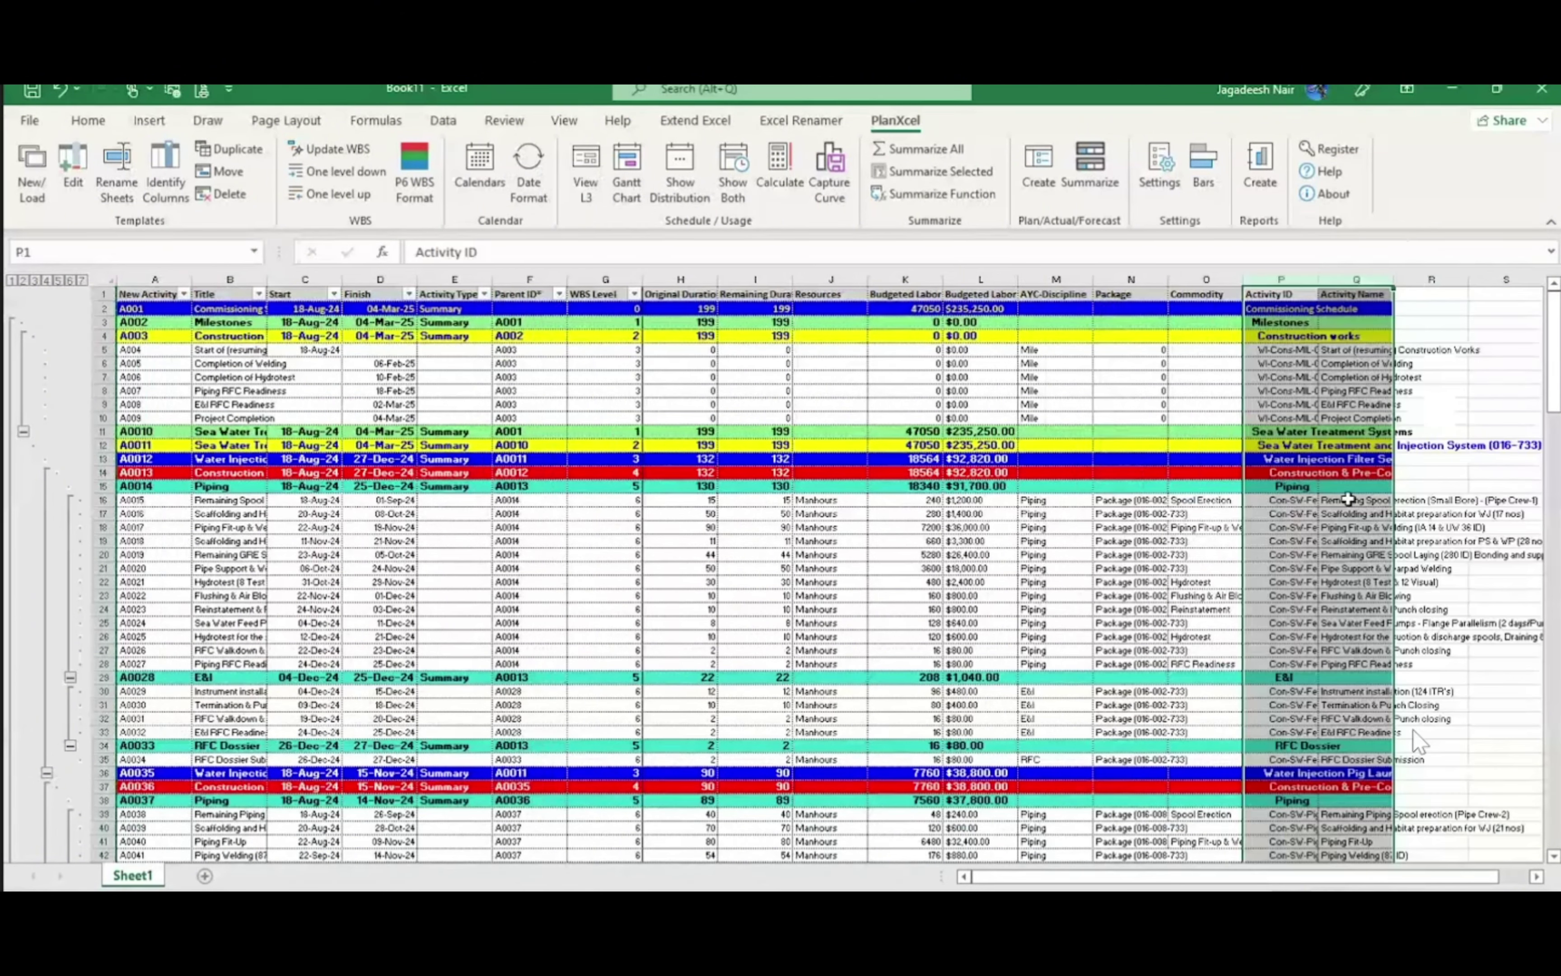
click(1352, 527)
Check the order of the New Activity ID, Title, Start and Finish columns at the beginning of the table
click(142, 307)
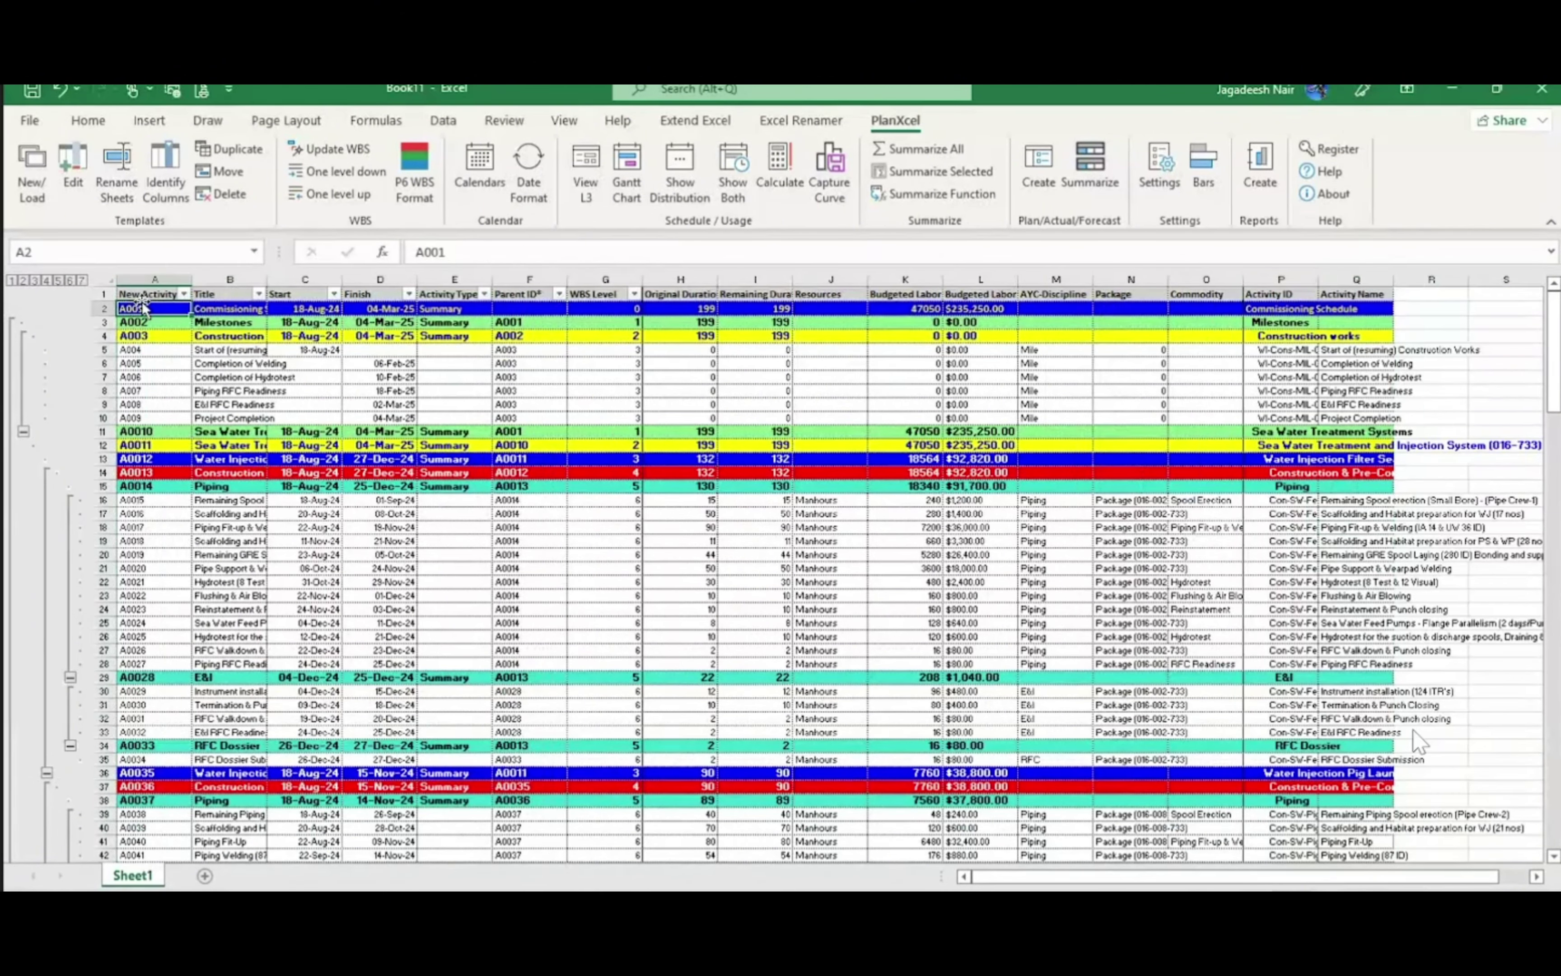
click(223, 298)
click(300, 293)
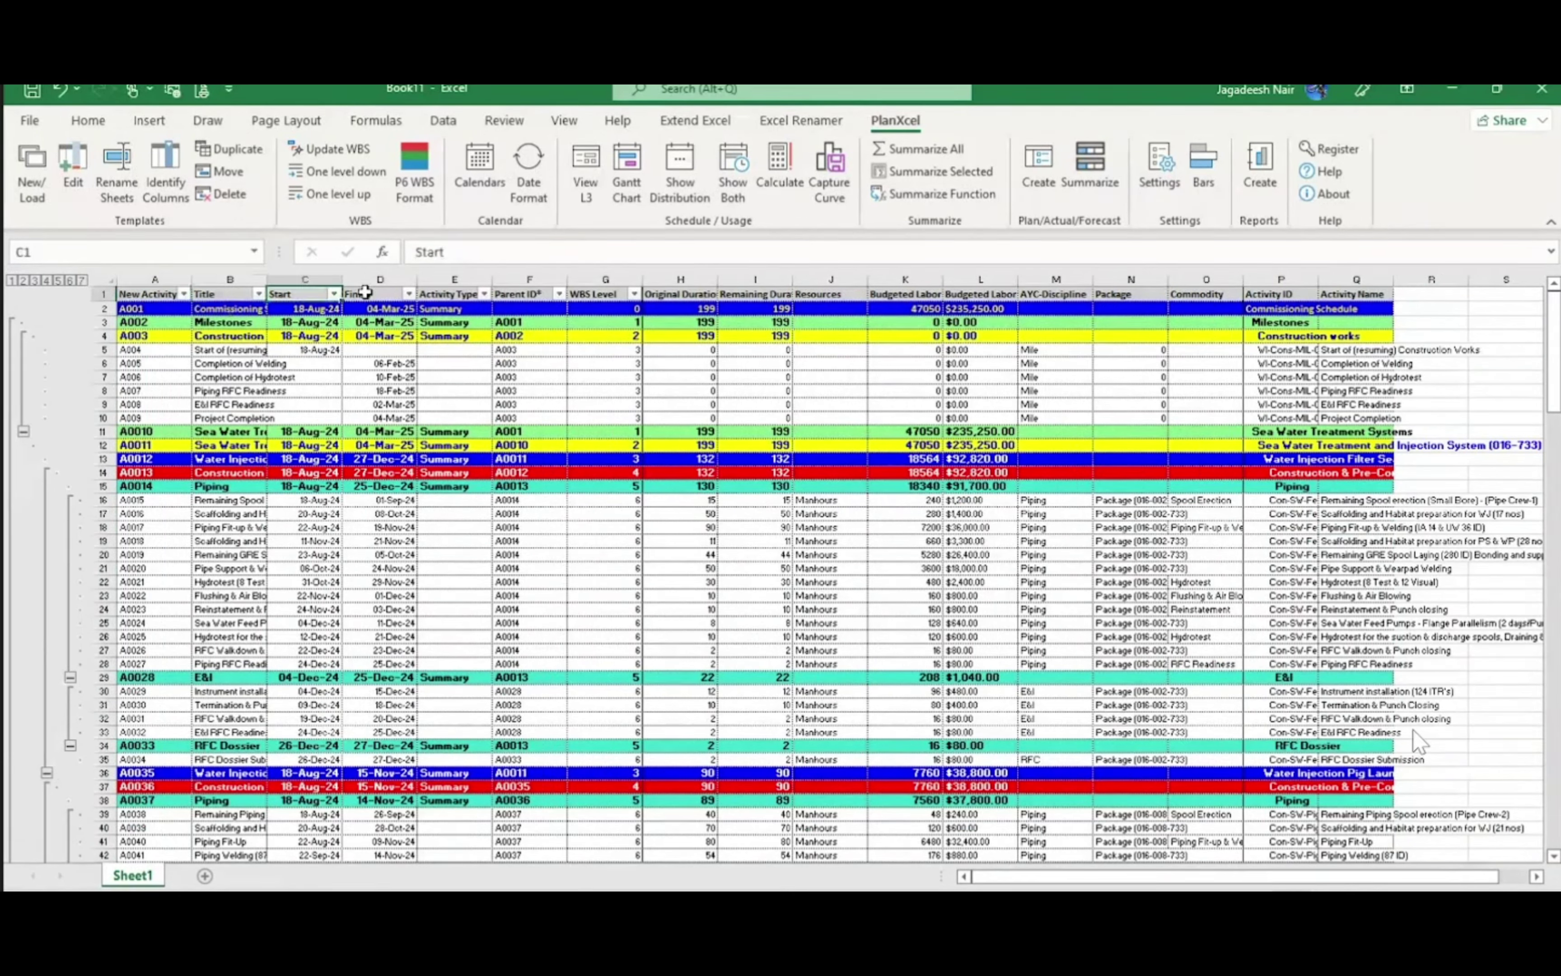
click(365, 294)
Move the Budgeted Labor Units and Budgeted Labor Cost columns between WBS Level and Original Duration
drag(459, 294, 980, 279)
right_click(978, 345)
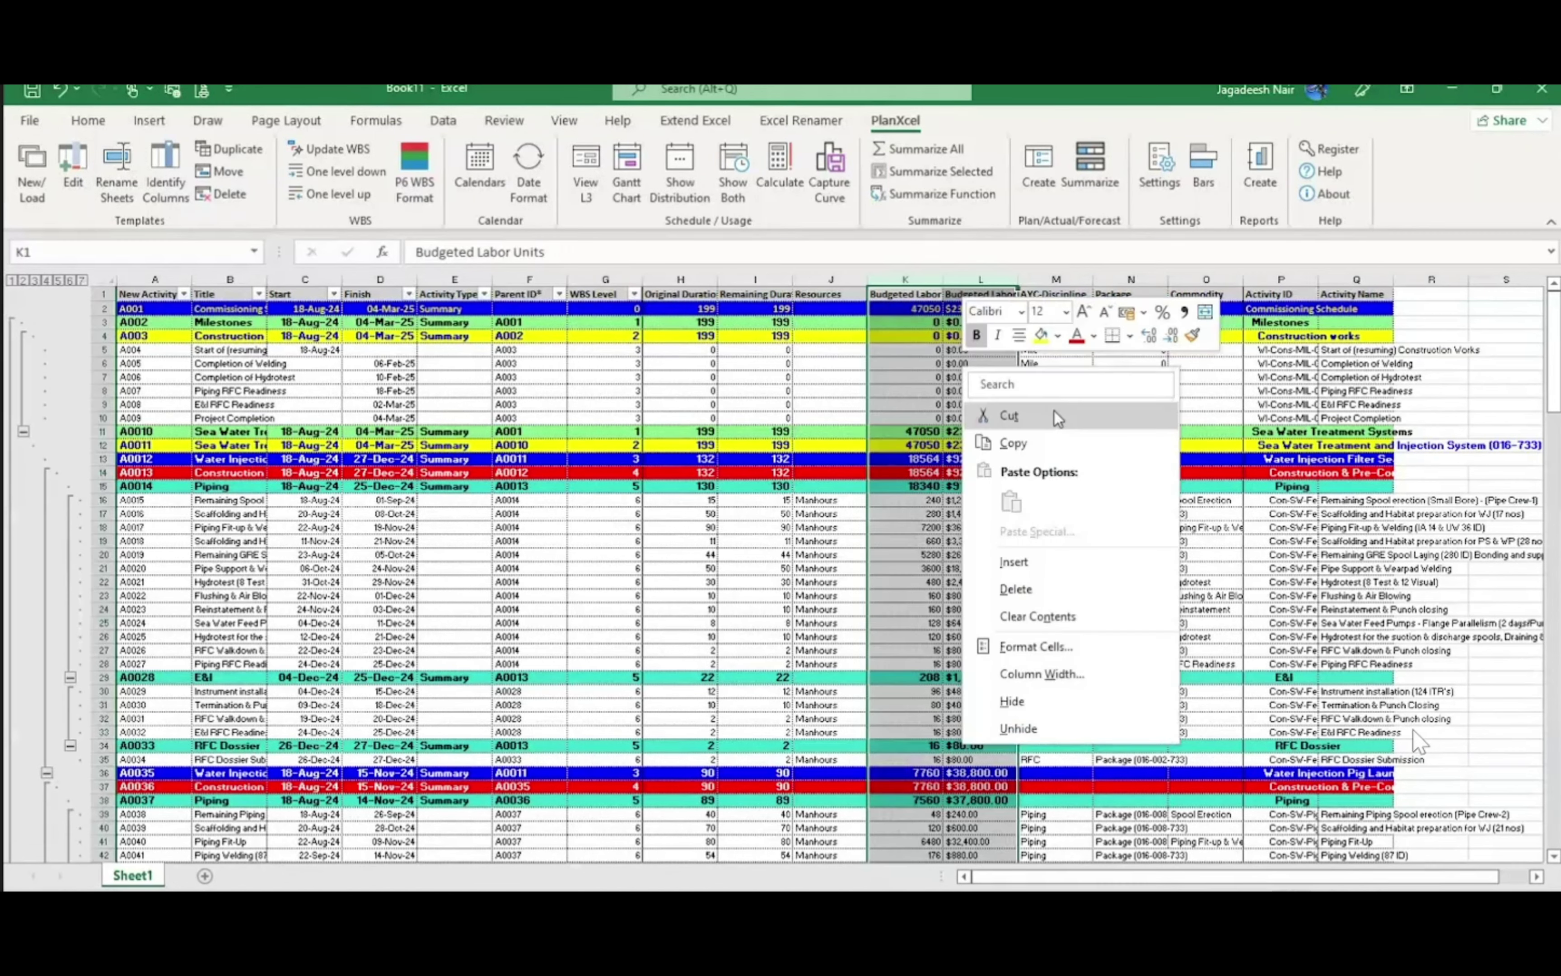
click(1054, 411)
click(681, 279)
right_click(684, 382)
click(753, 579)
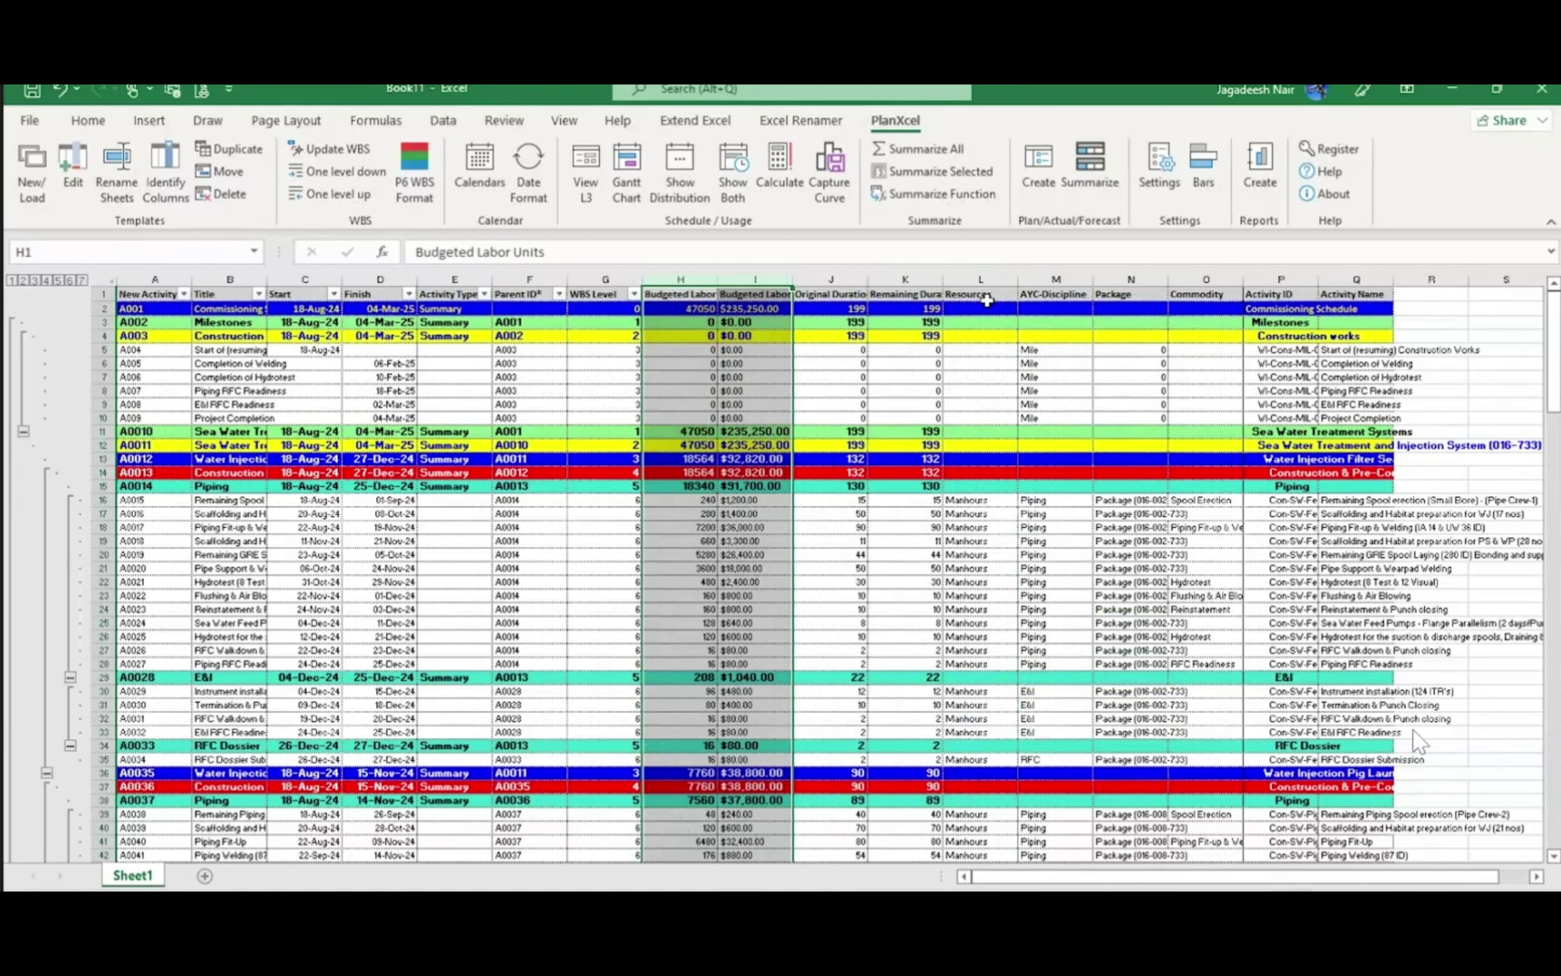
Move the AYC-Discipline, Package and Commodity columns in front of Original Duration
drag(851, 334, 926, 335)
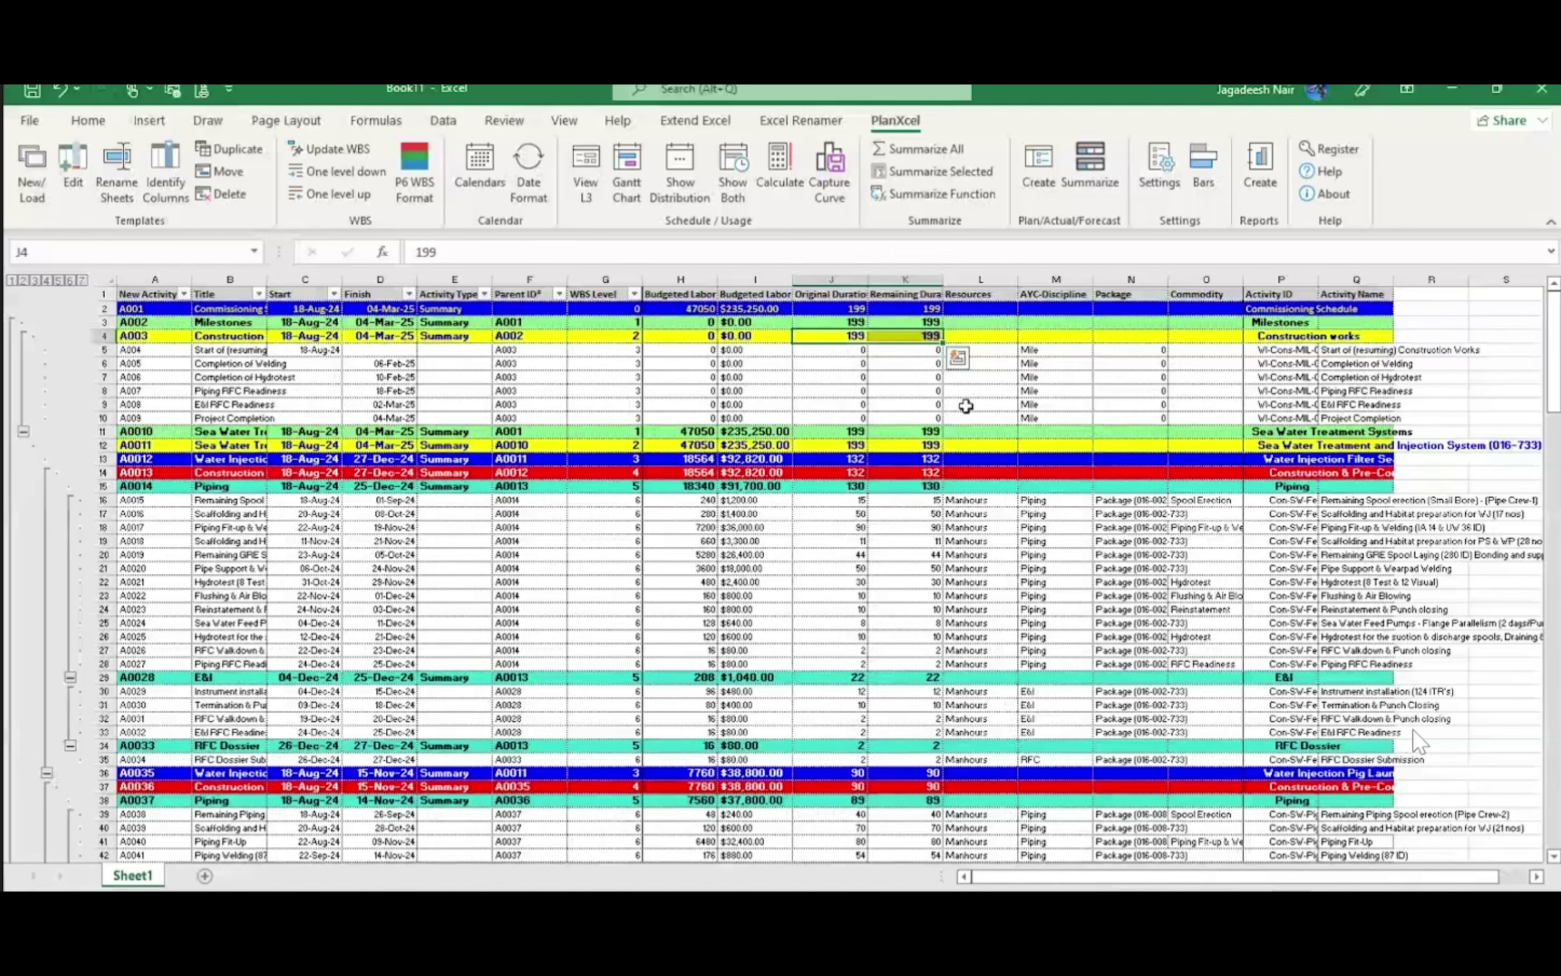
click(981, 279)
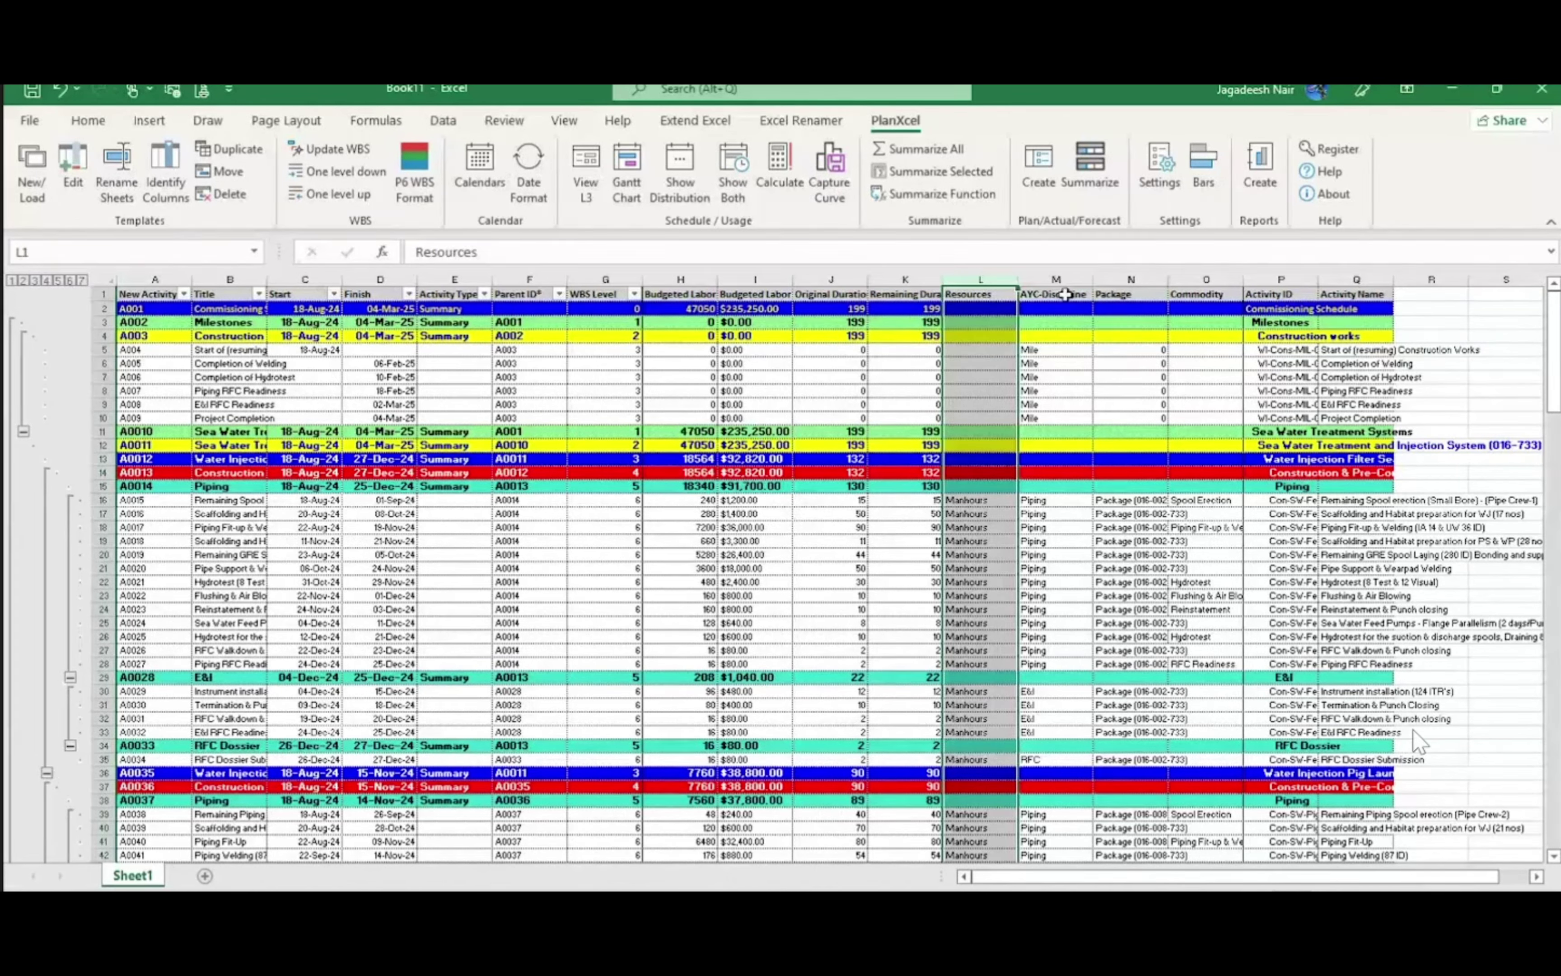
drag(1056, 277, 1221, 325)
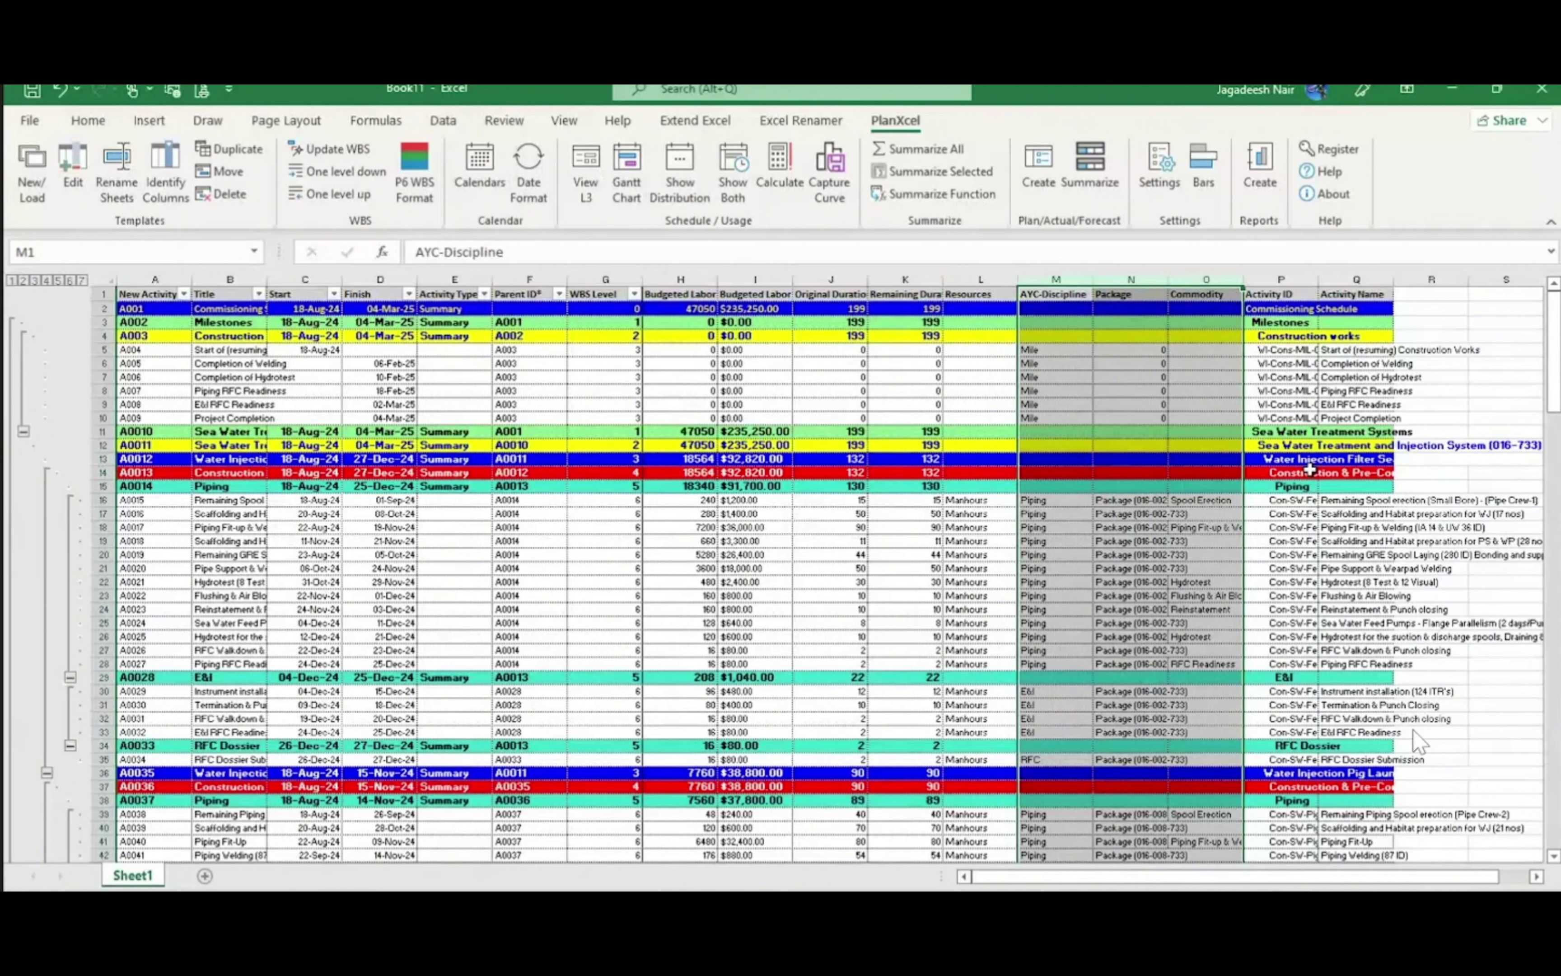
click(1379, 581)
drag(1056, 278, 1238, 280)
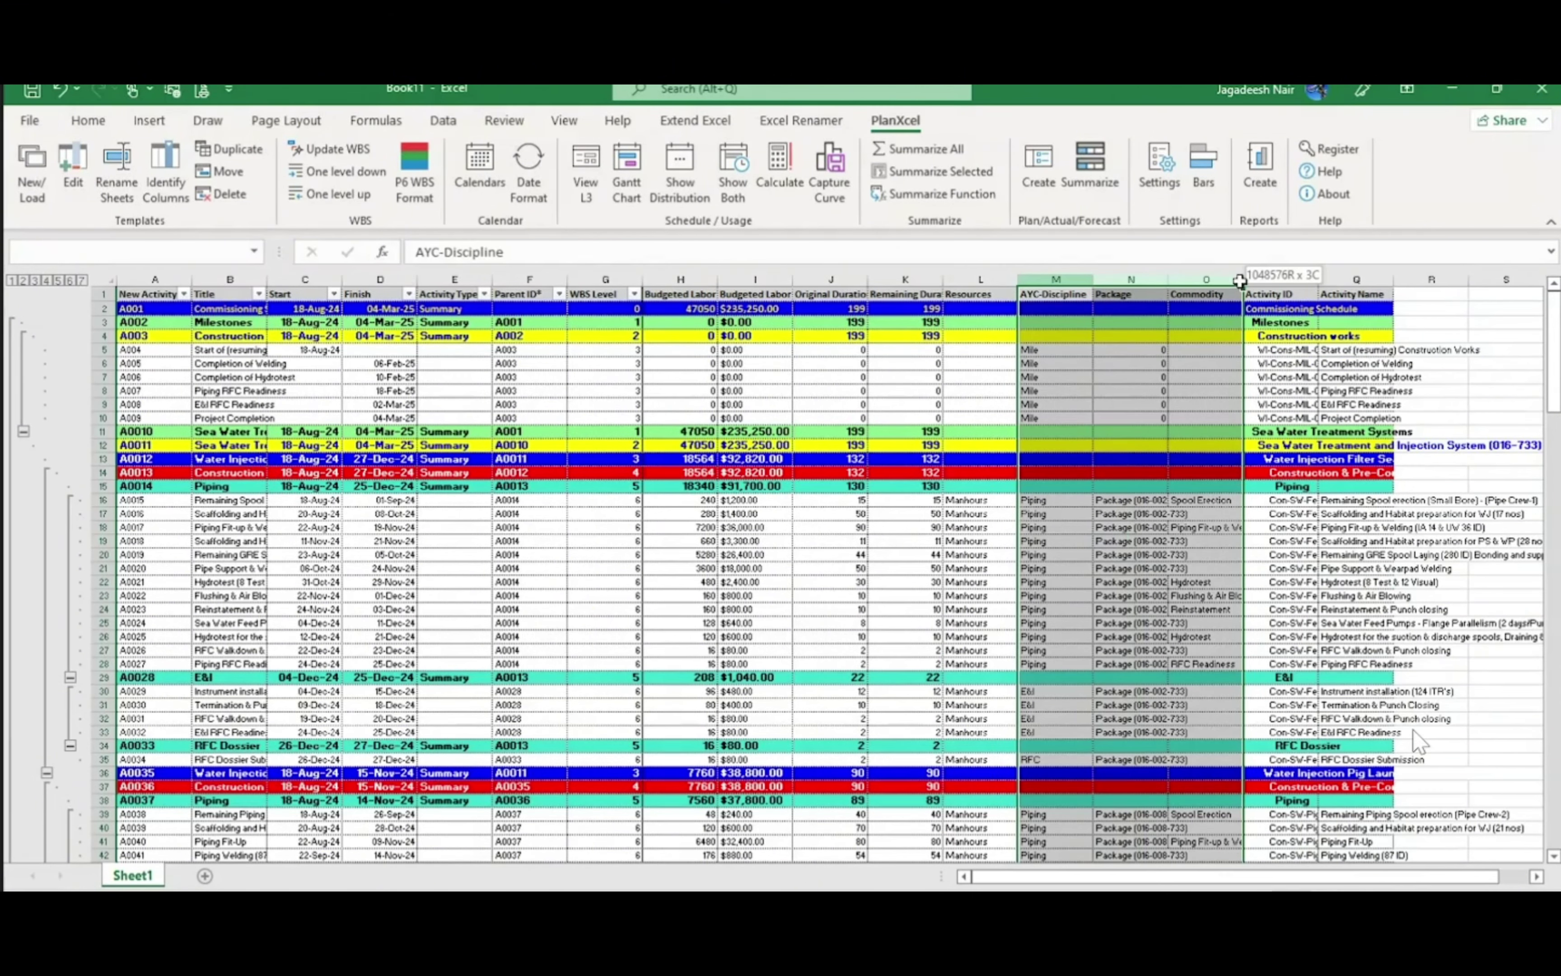
right_click(1169, 351)
click(1232, 402)
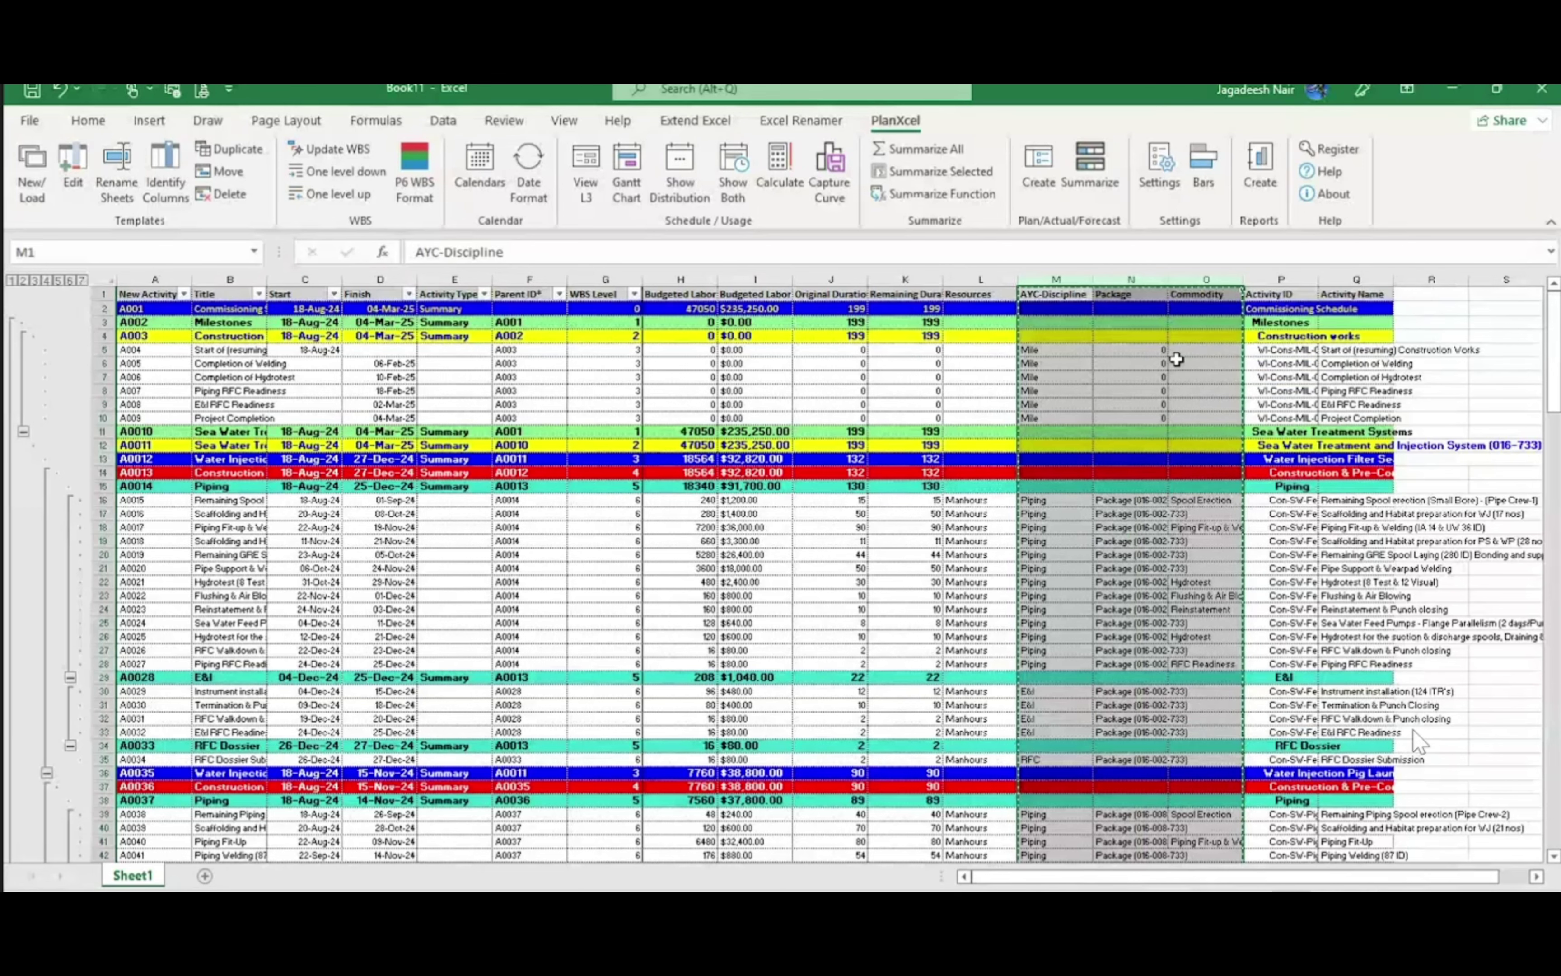
click(832, 278)
right_click(837, 380)
click(908, 636)
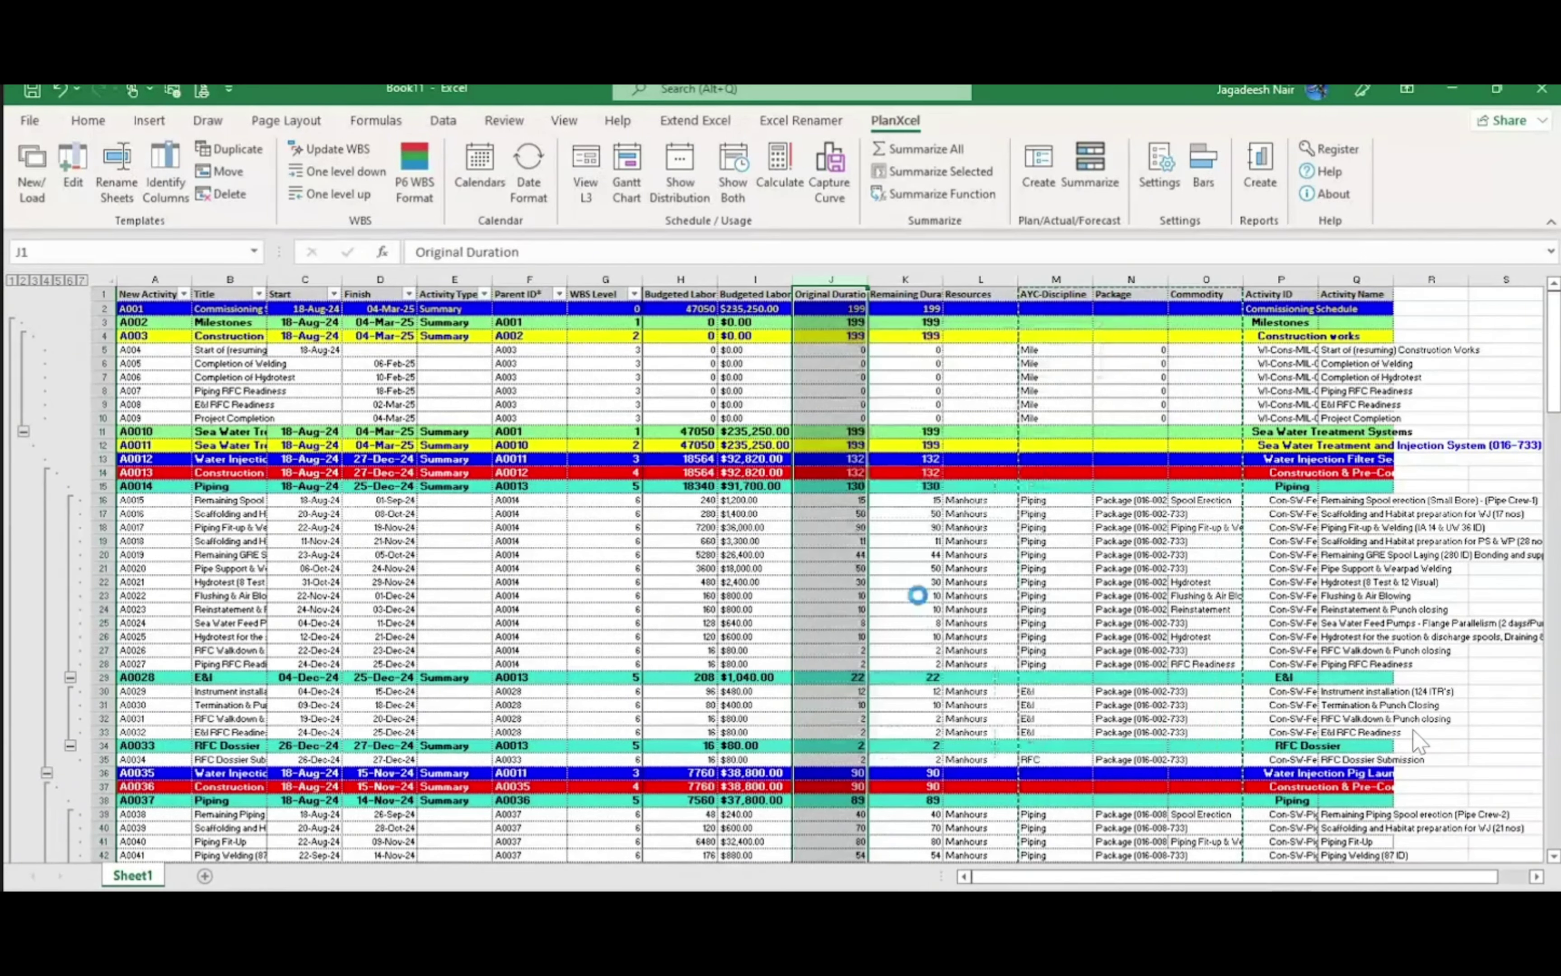
click(1186, 434)
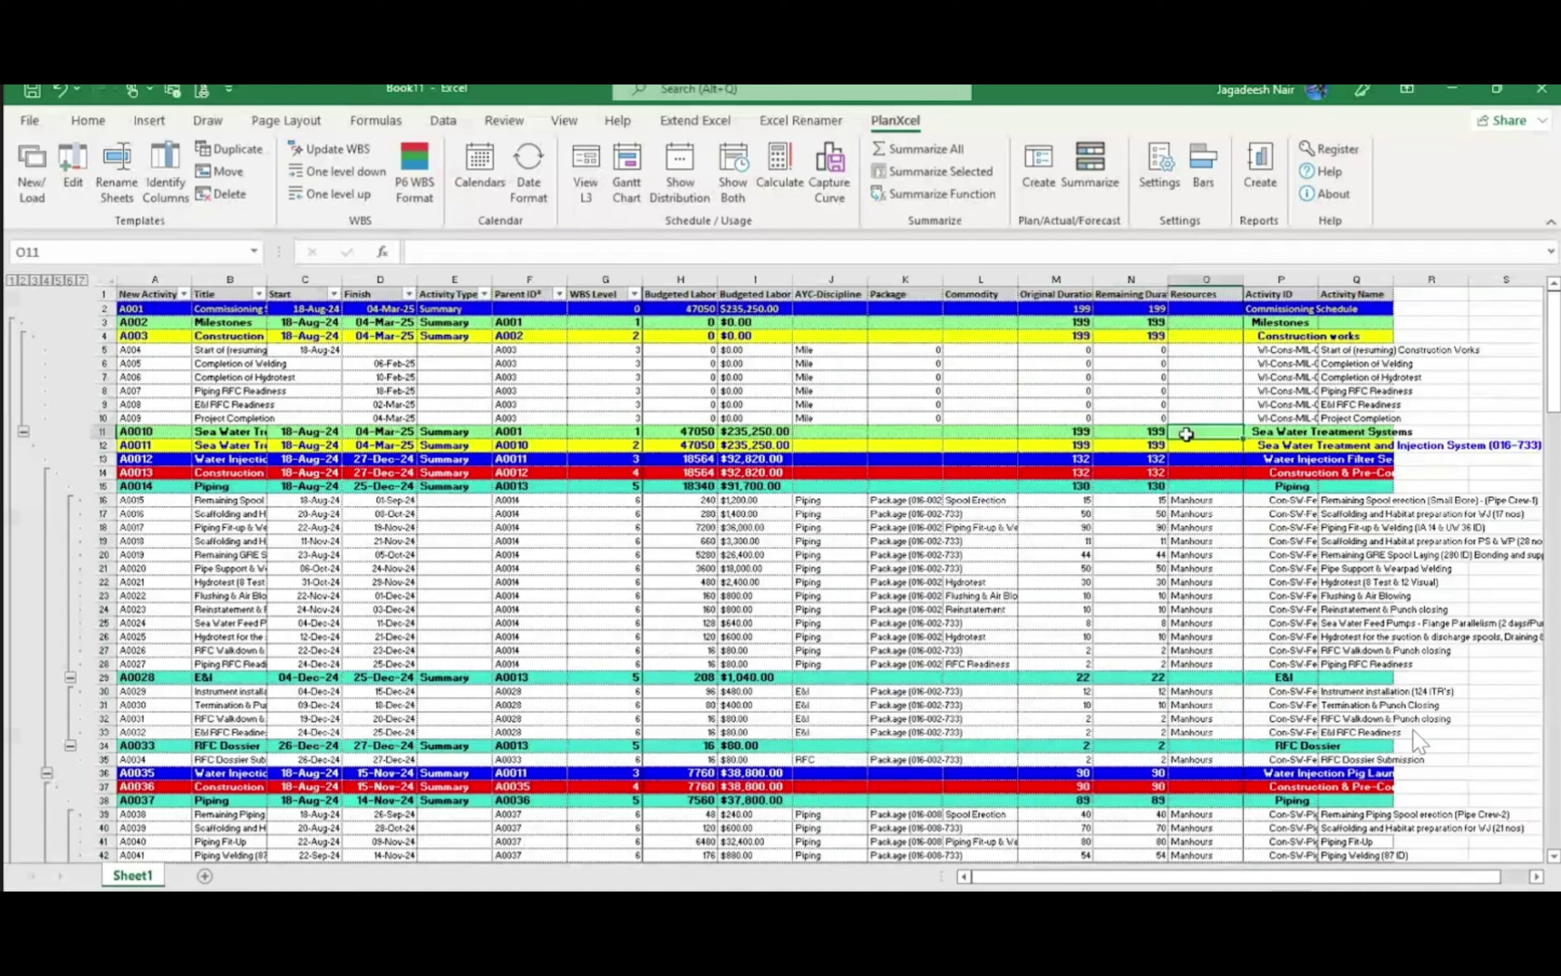
Start a new PlanXcel template and add the Parent ID and WBS Level columns after Activity Type
click(453, 418)
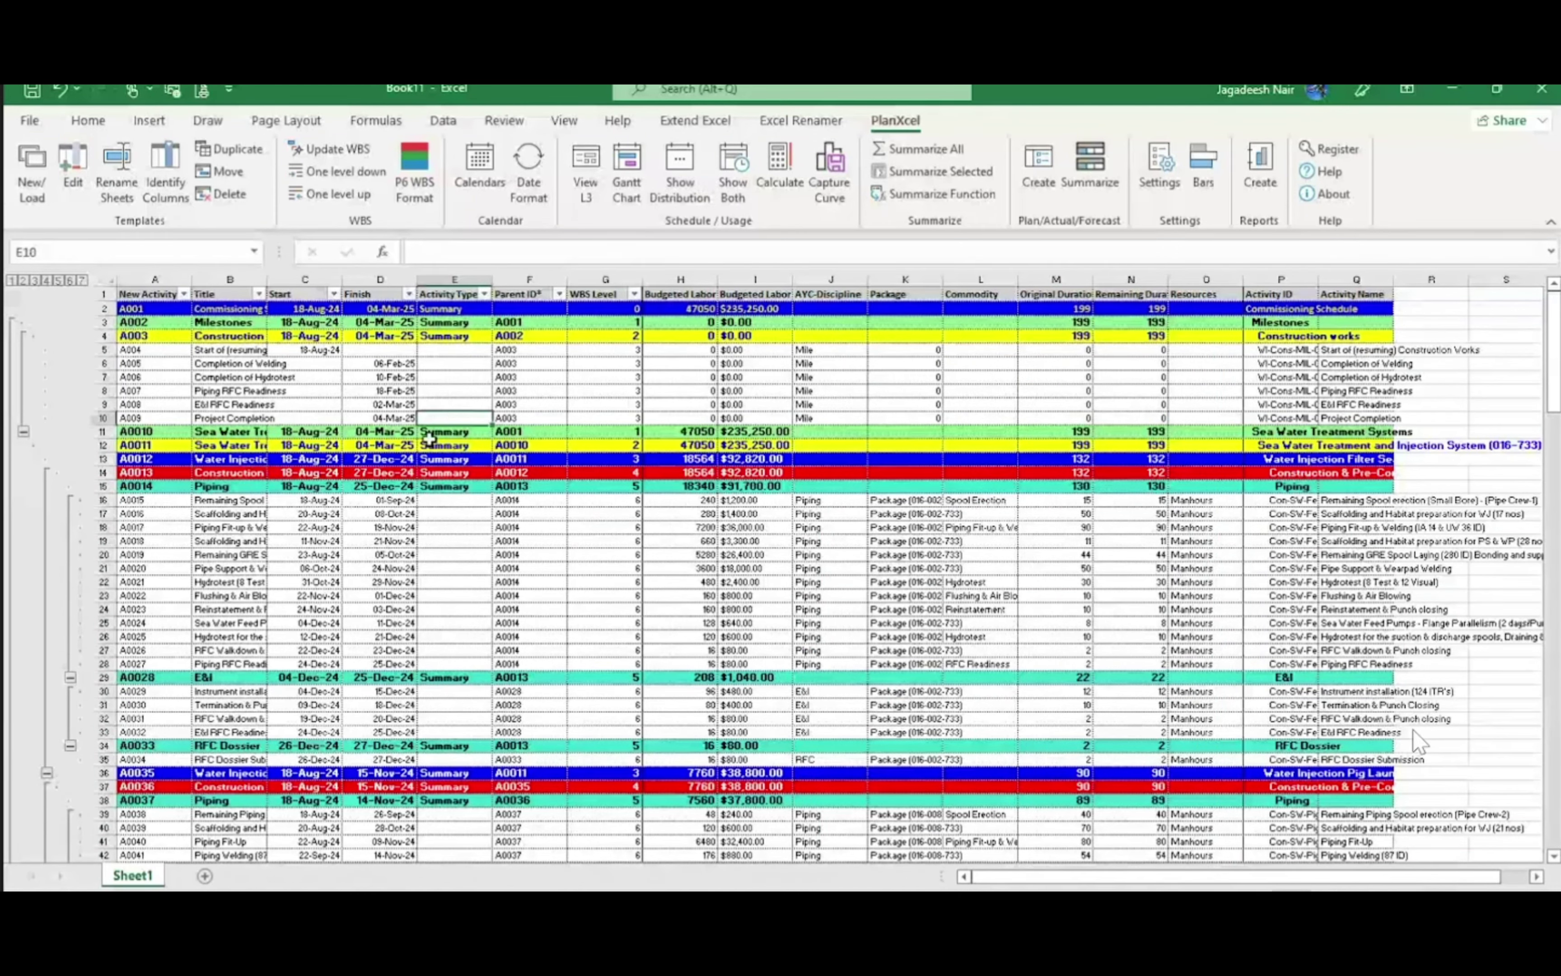
click(79, 186)
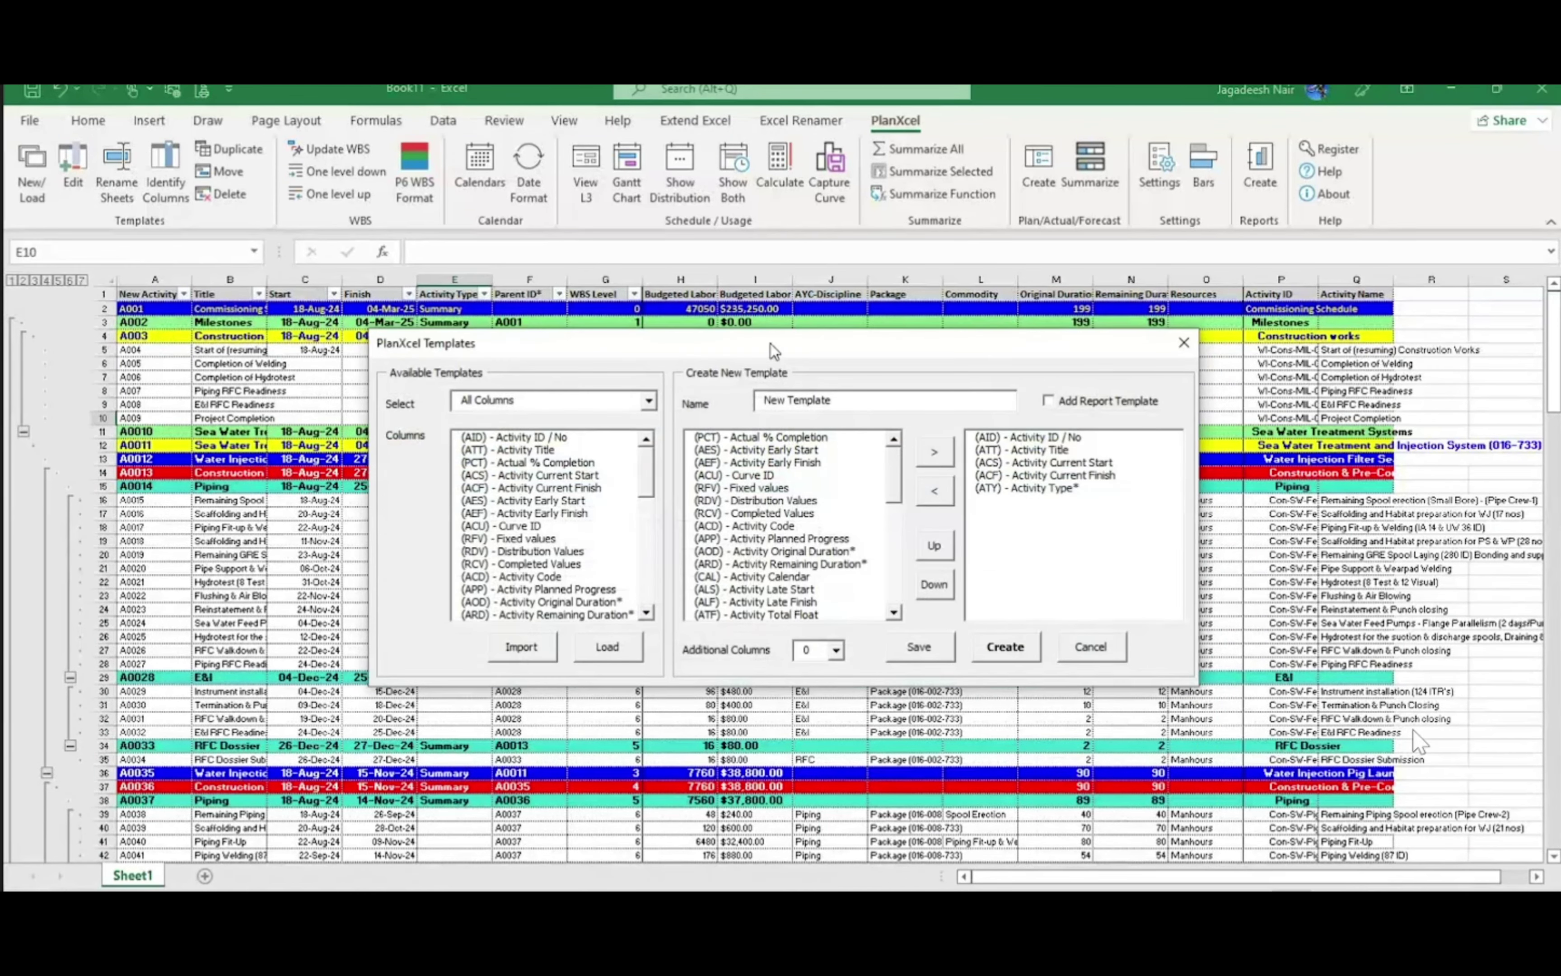
drag(771, 344, 686, 509)
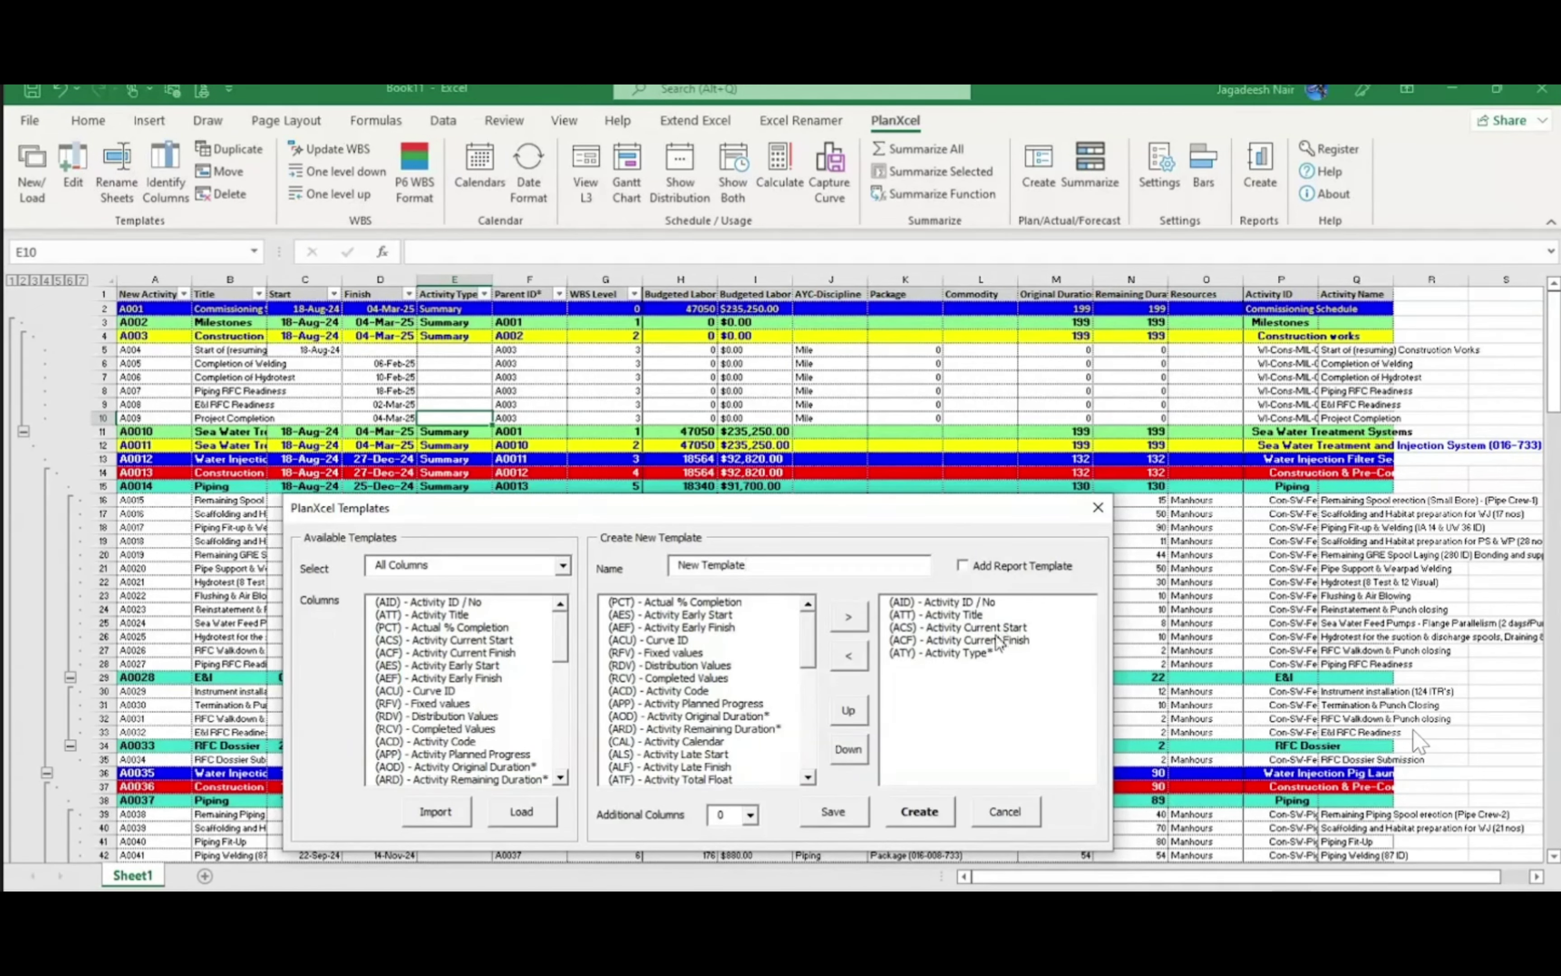
click(962, 659)
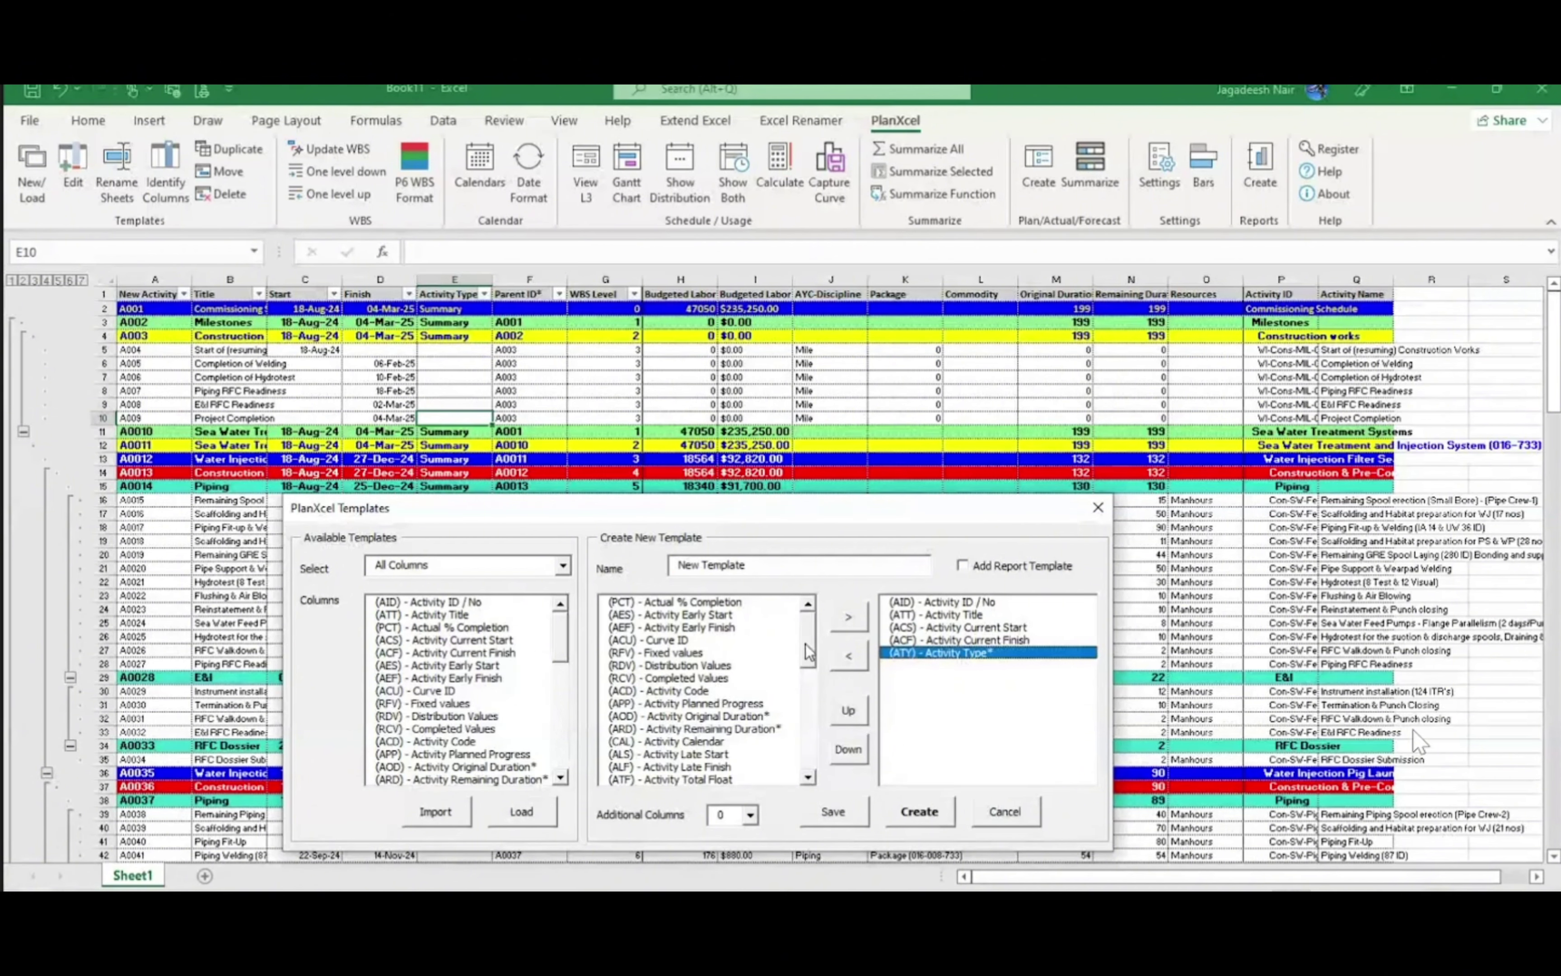
scroll(774, 697, down, 2)
click(693, 742)
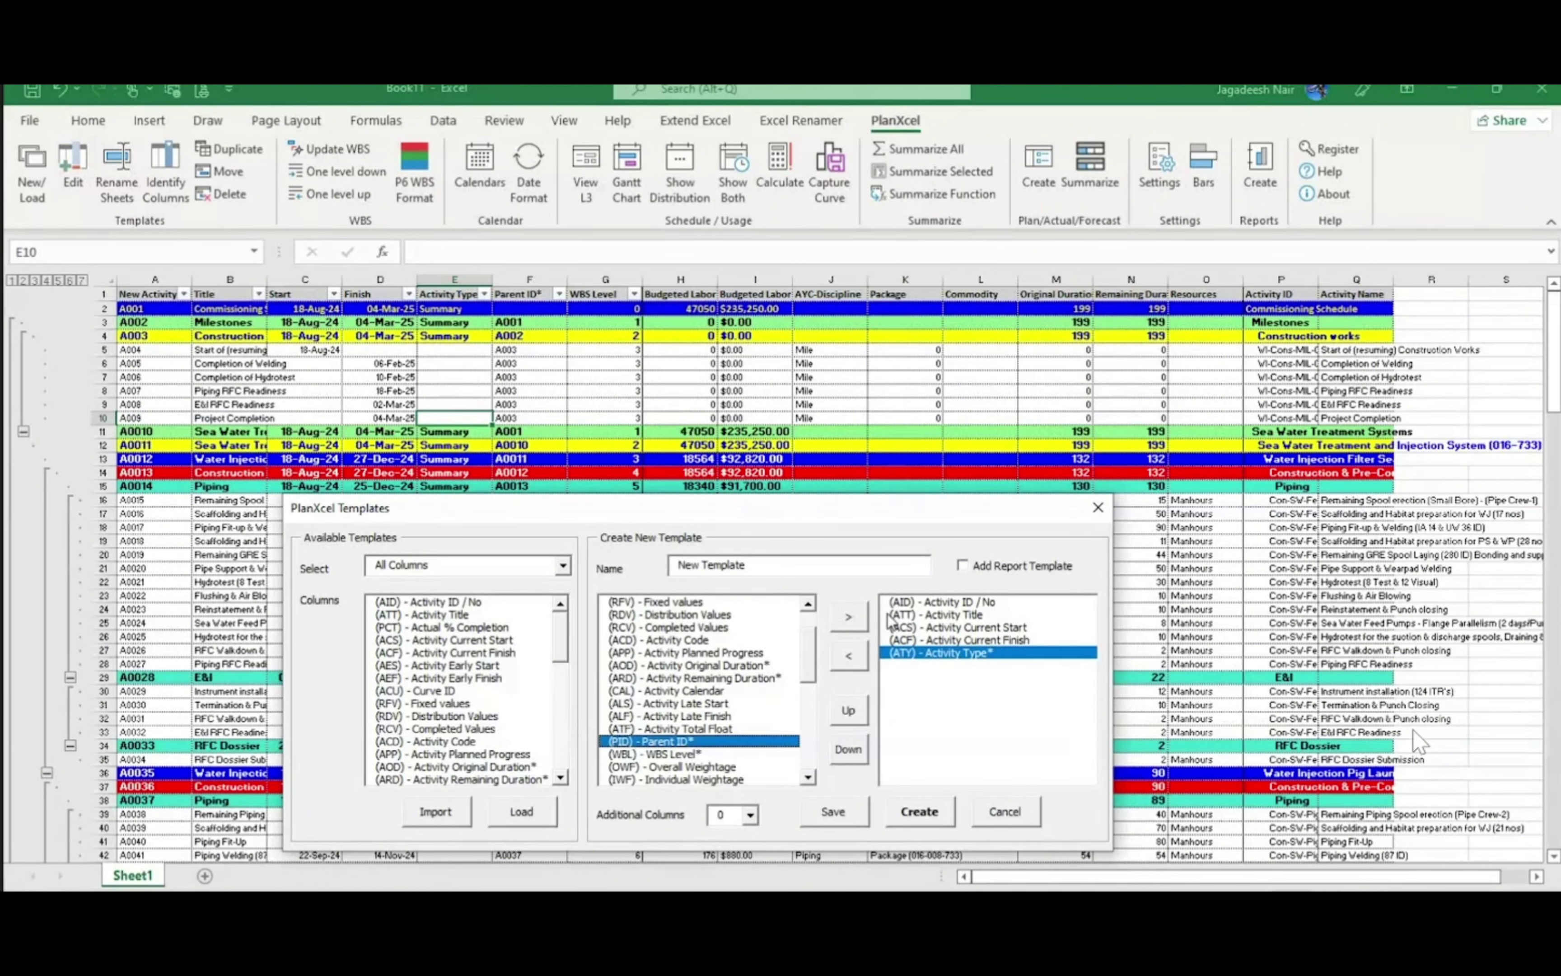
click(849, 620)
click(849, 621)
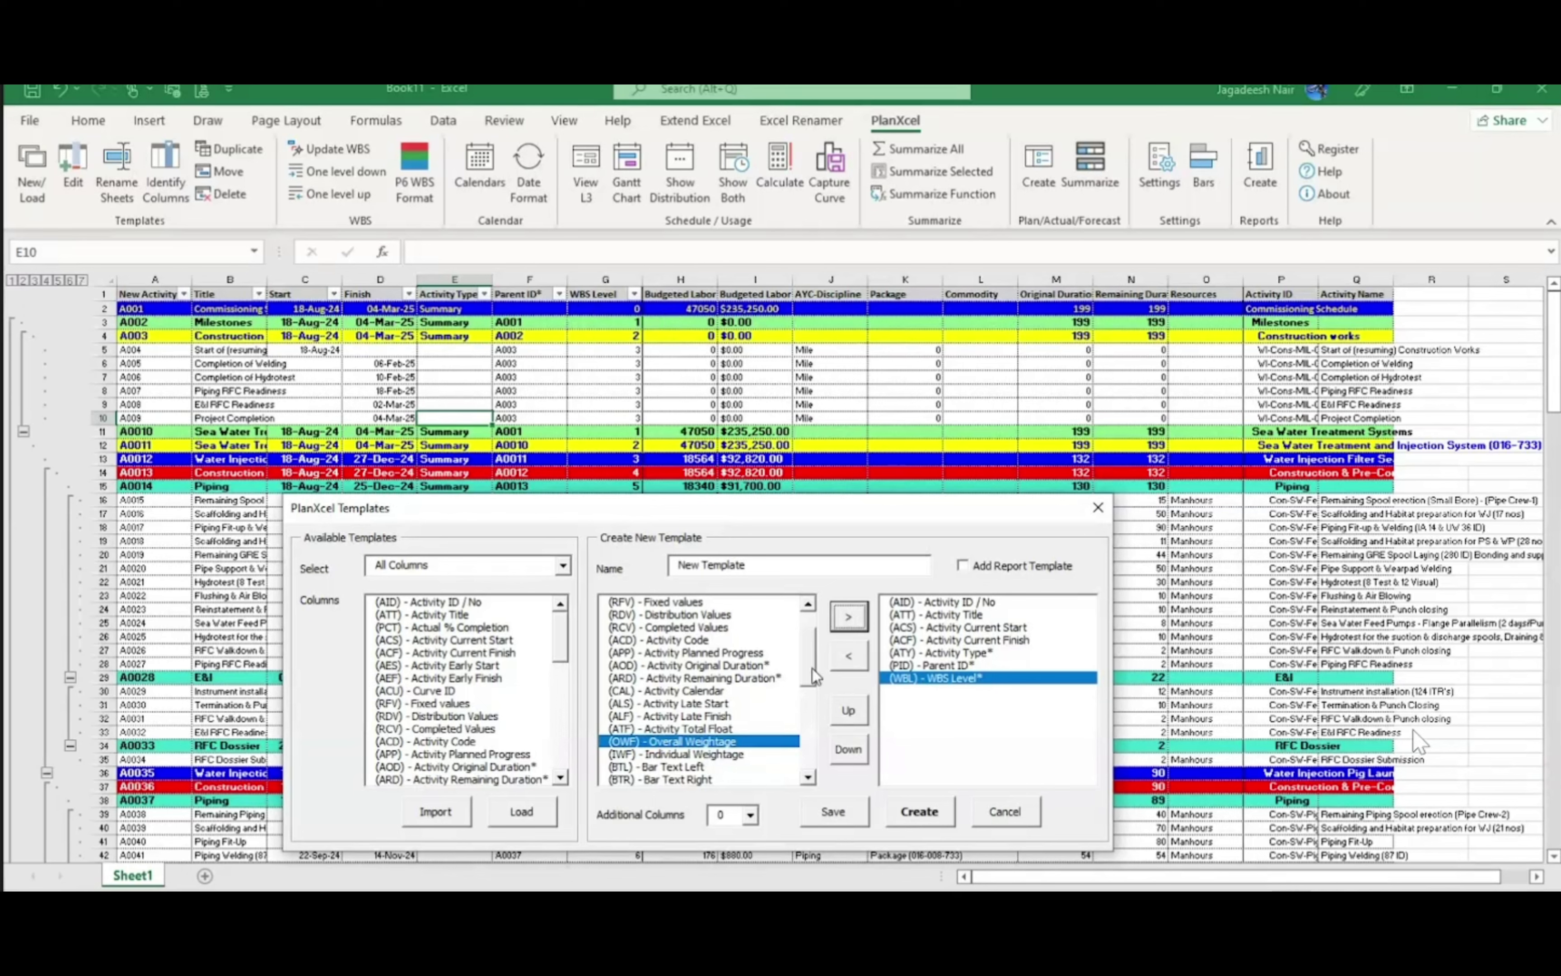
Add the Distribution Values and Budget Values columns to the new template after WBS Level
drag(810, 669, 805, 630)
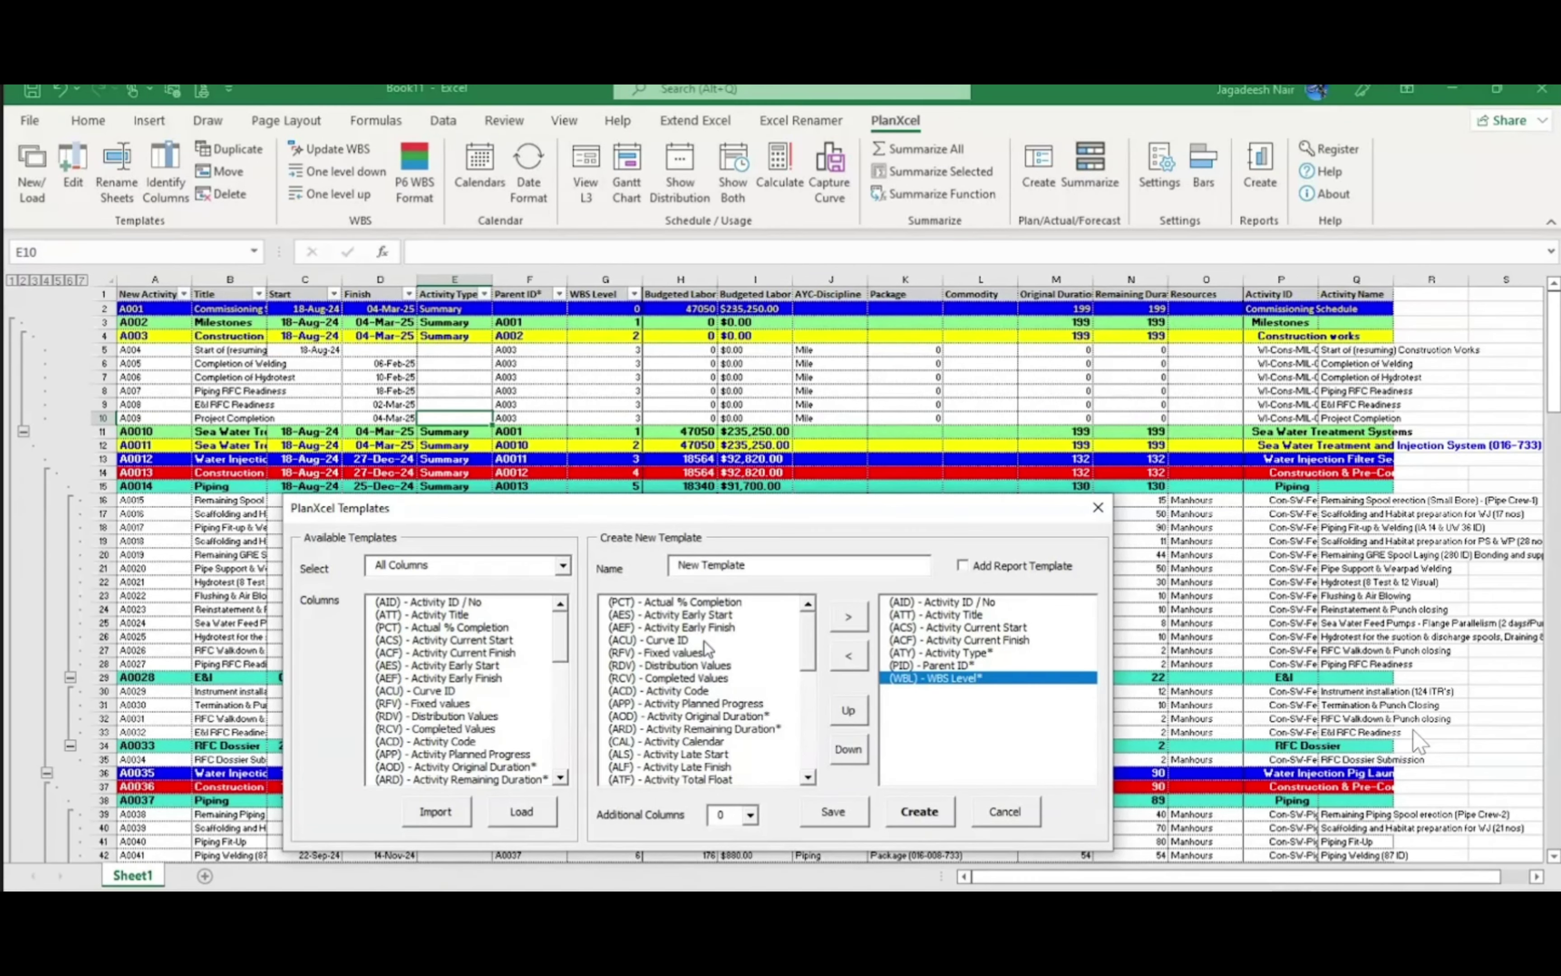
click(698, 668)
click(848, 617)
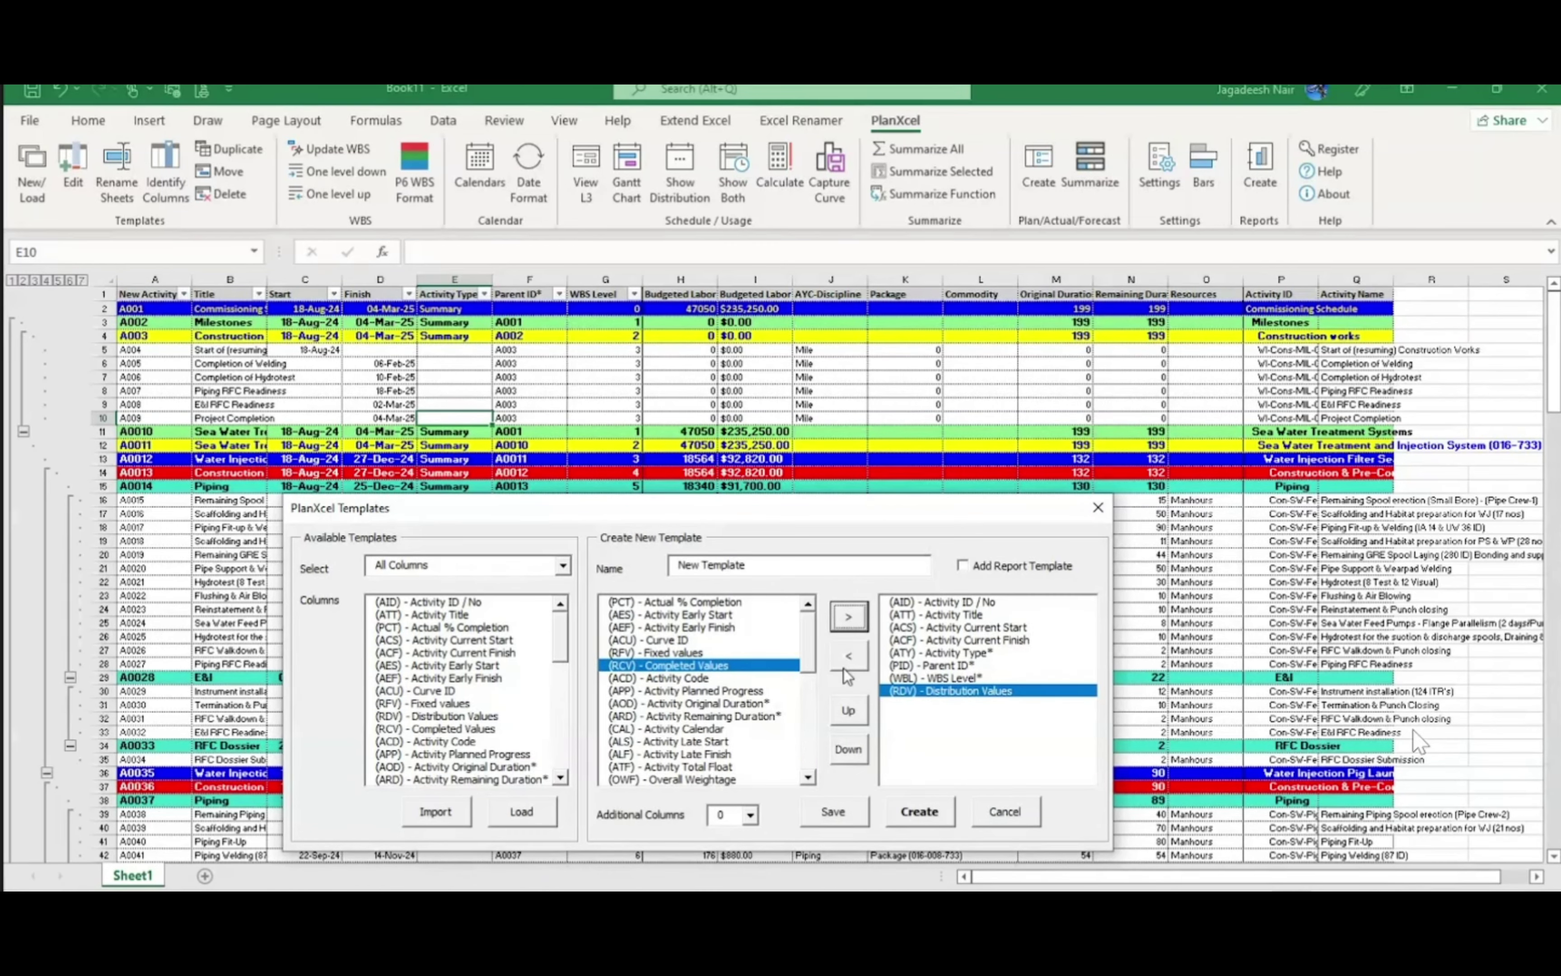
drag(803, 650, 809, 711)
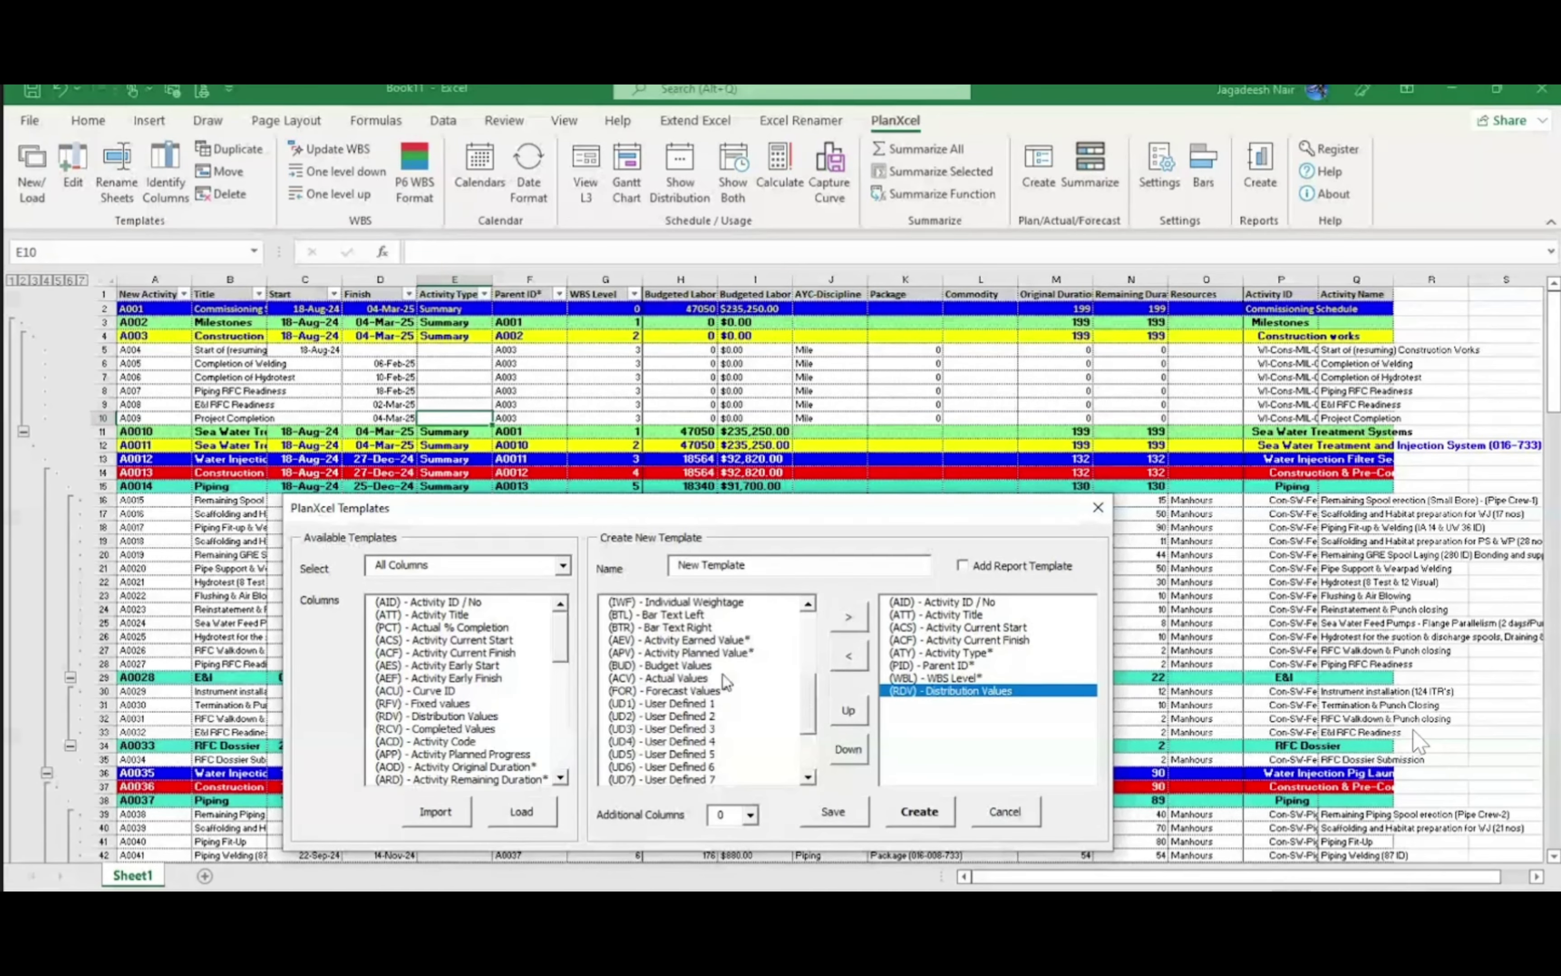
click(704, 668)
click(849, 616)
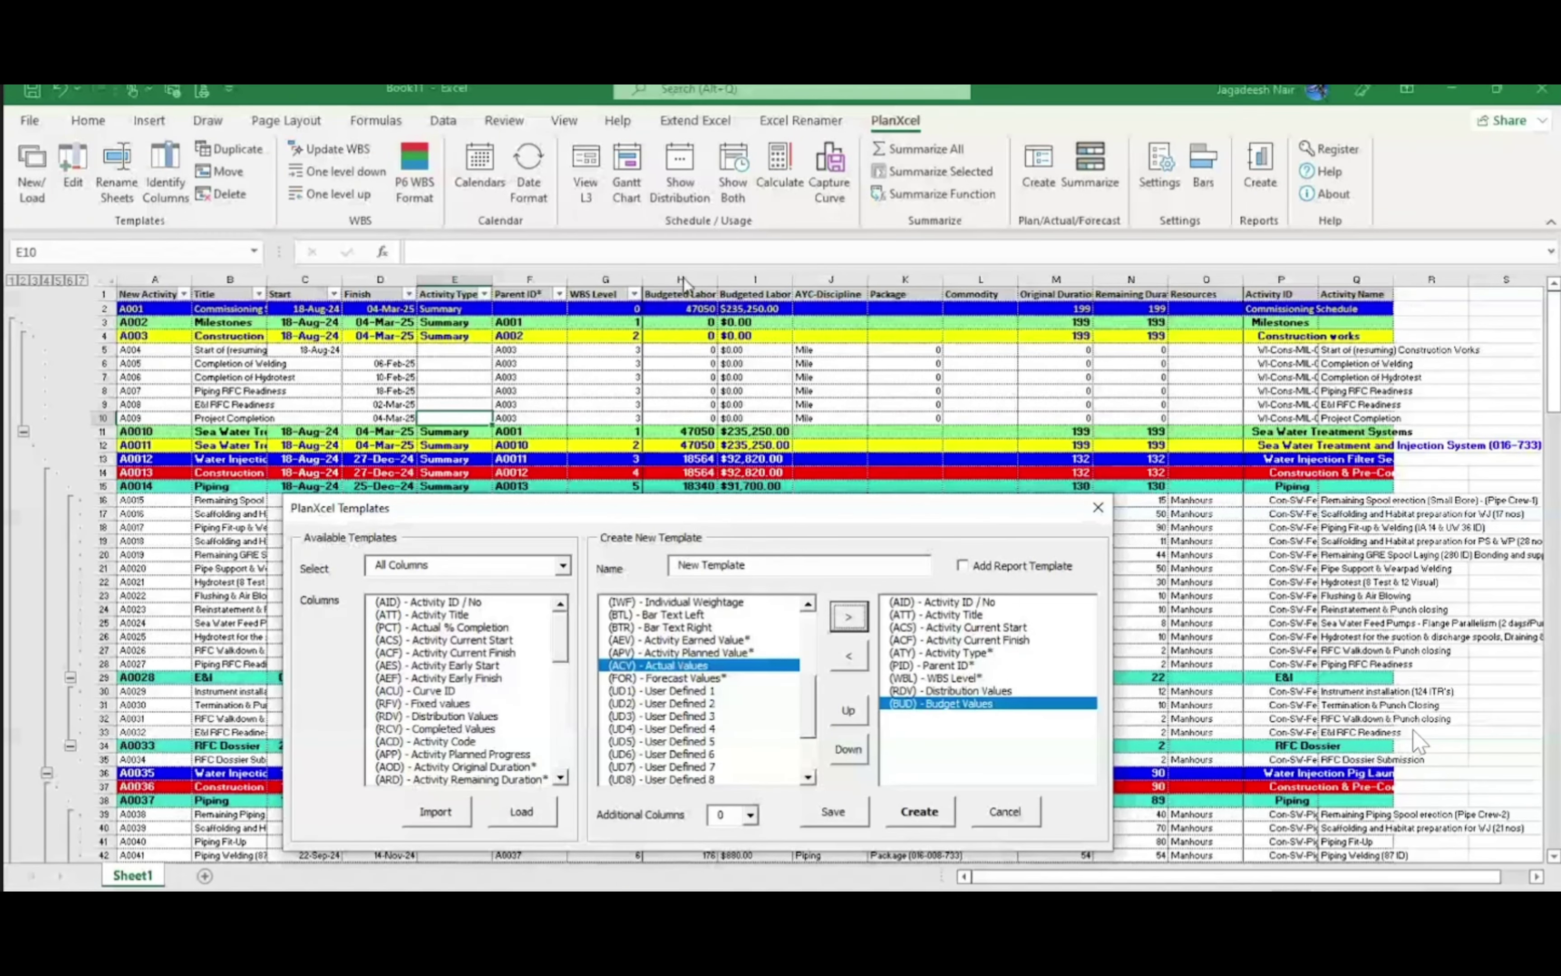
Add the User Defined 1 through User Defined 7 columns to the template and create it
drag(812, 698, 813, 723)
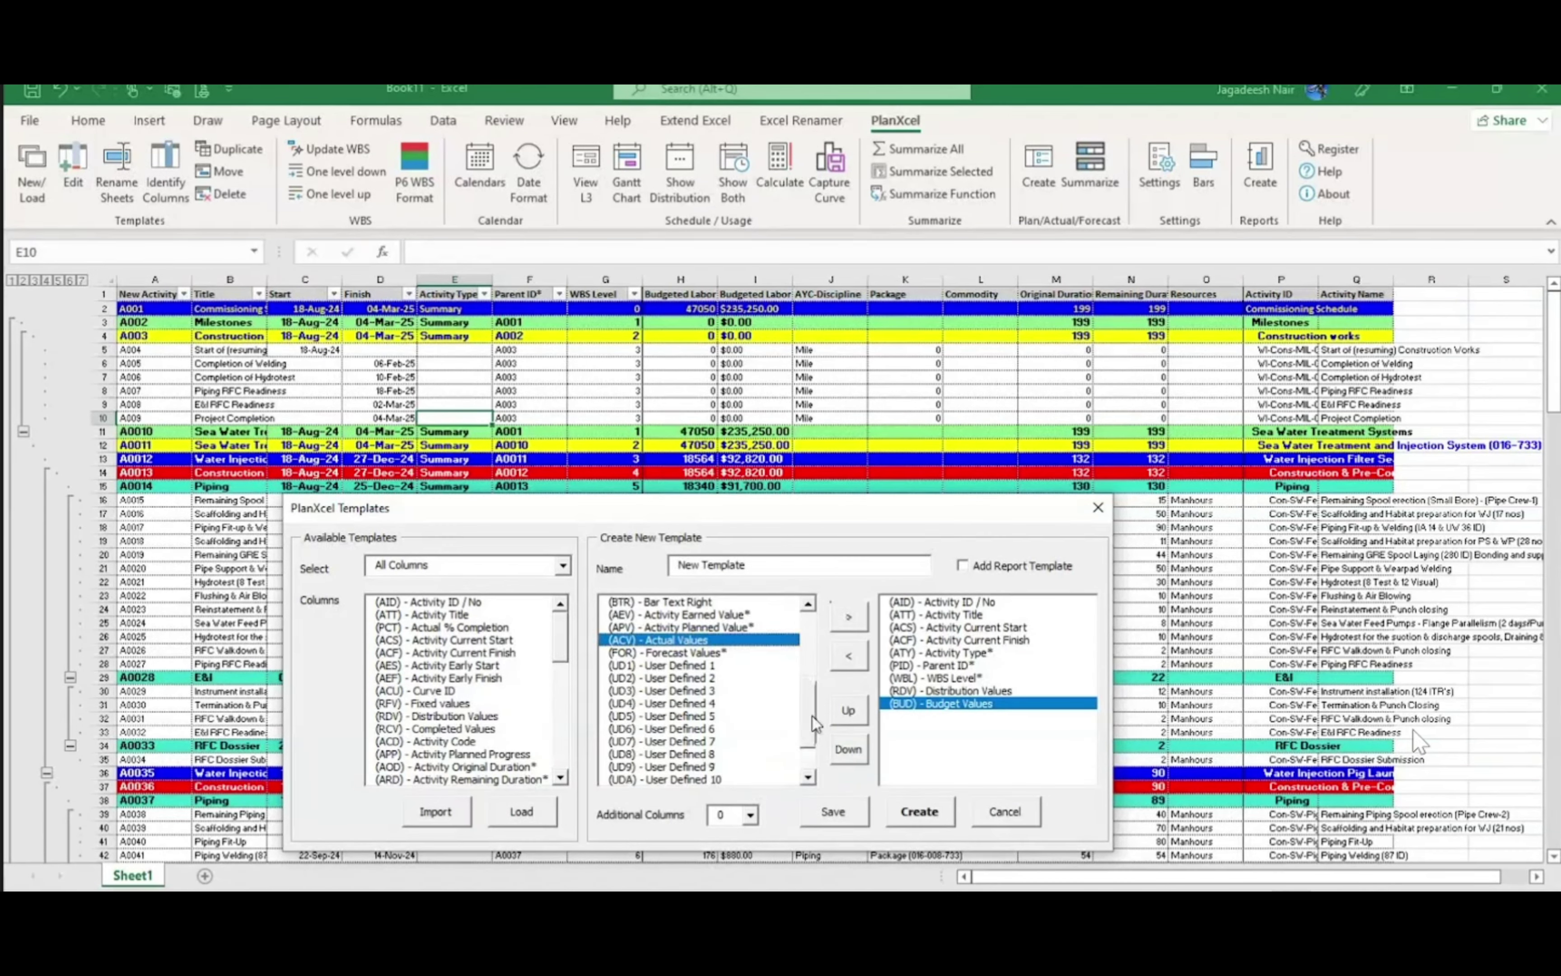
click(709, 670)
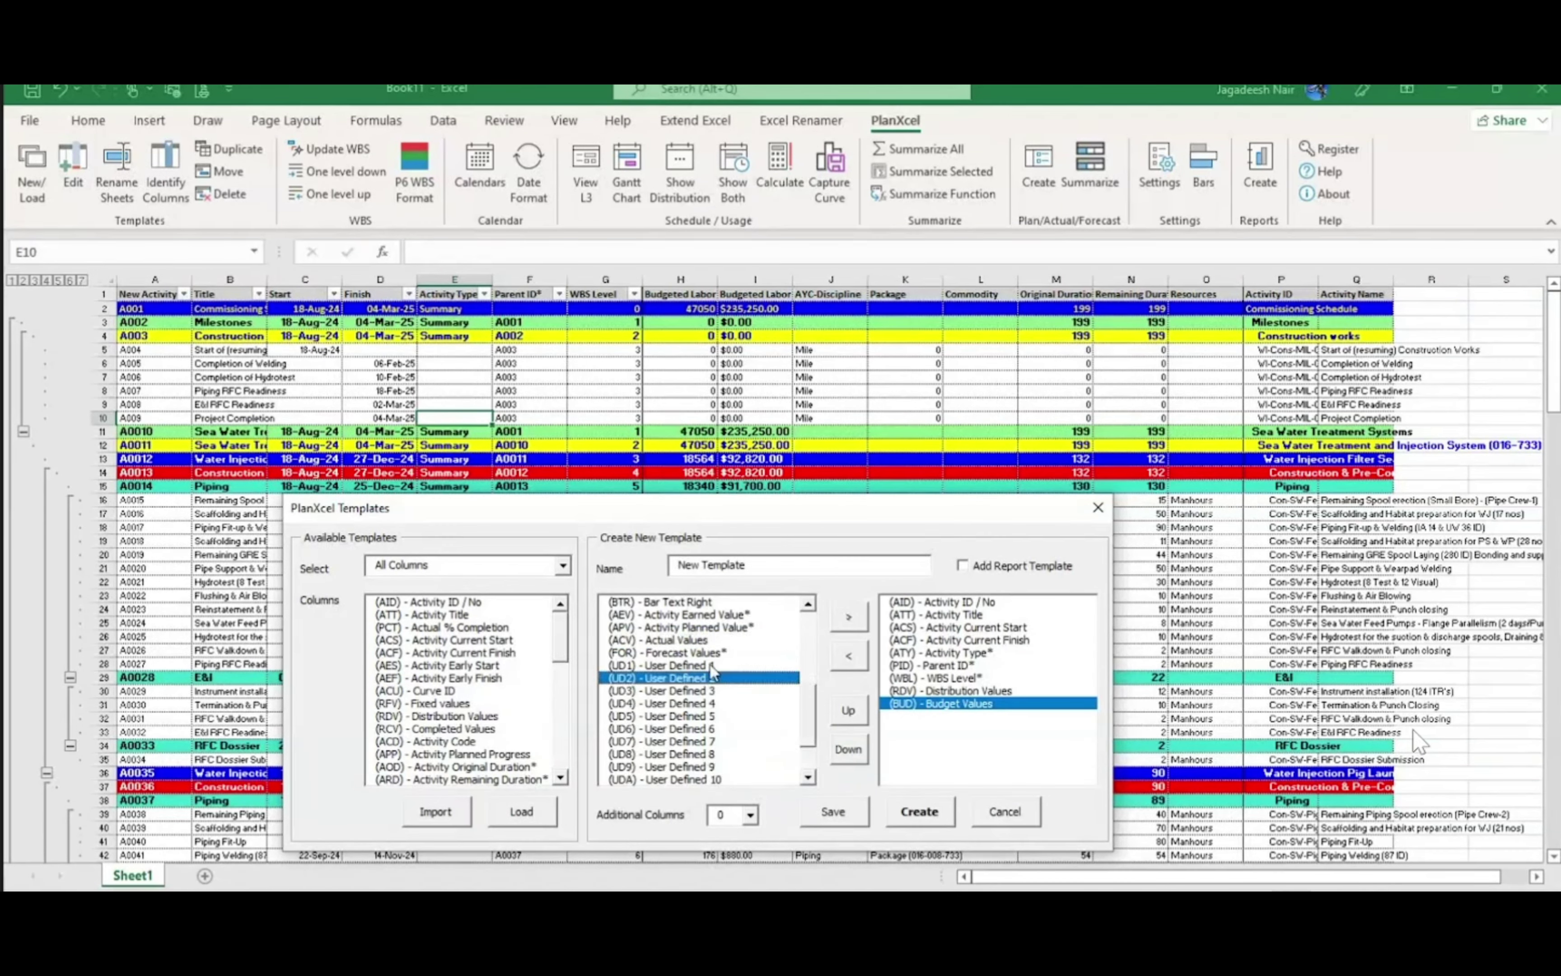
click(849, 617)
click(858, 617)
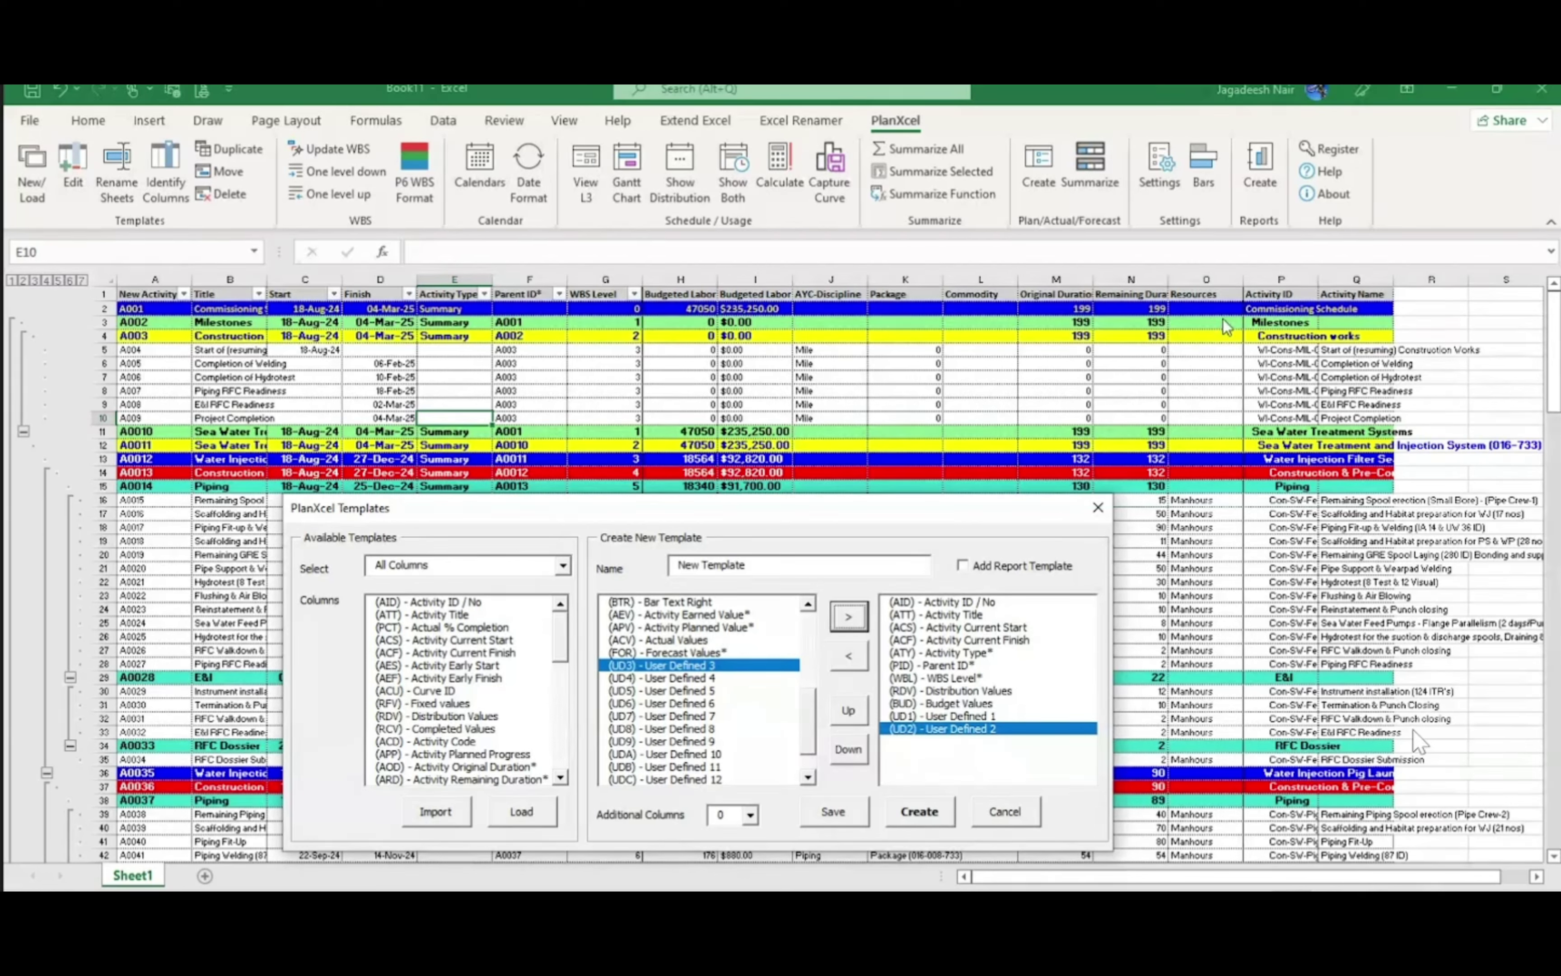
click(851, 619)
click(850, 620)
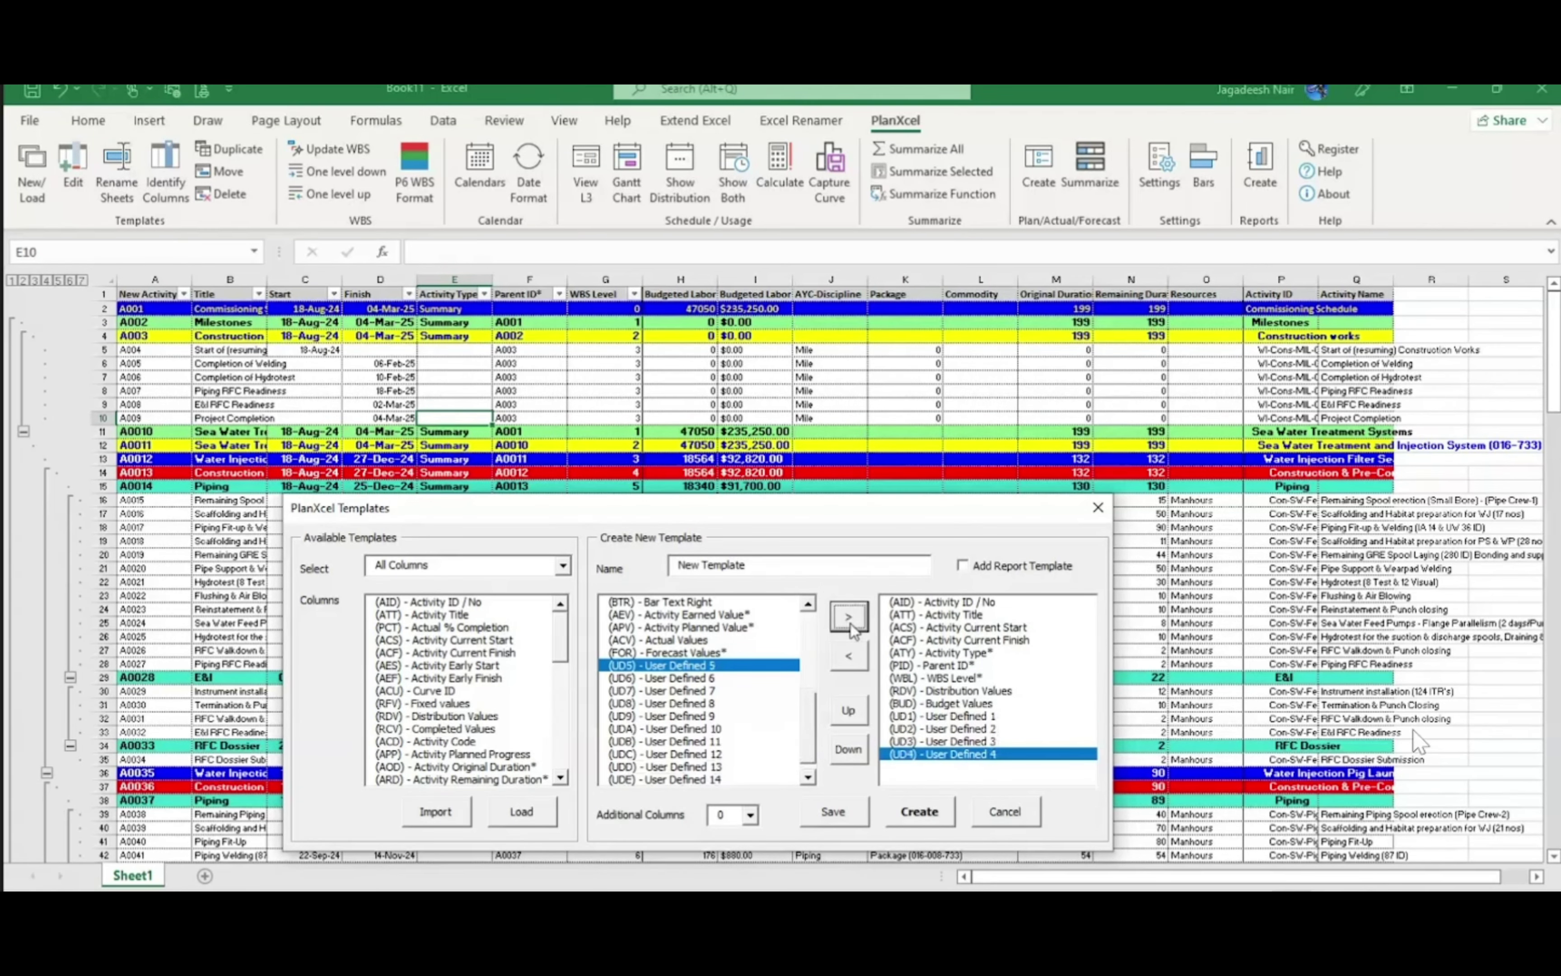
click(851, 623)
click(850, 621)
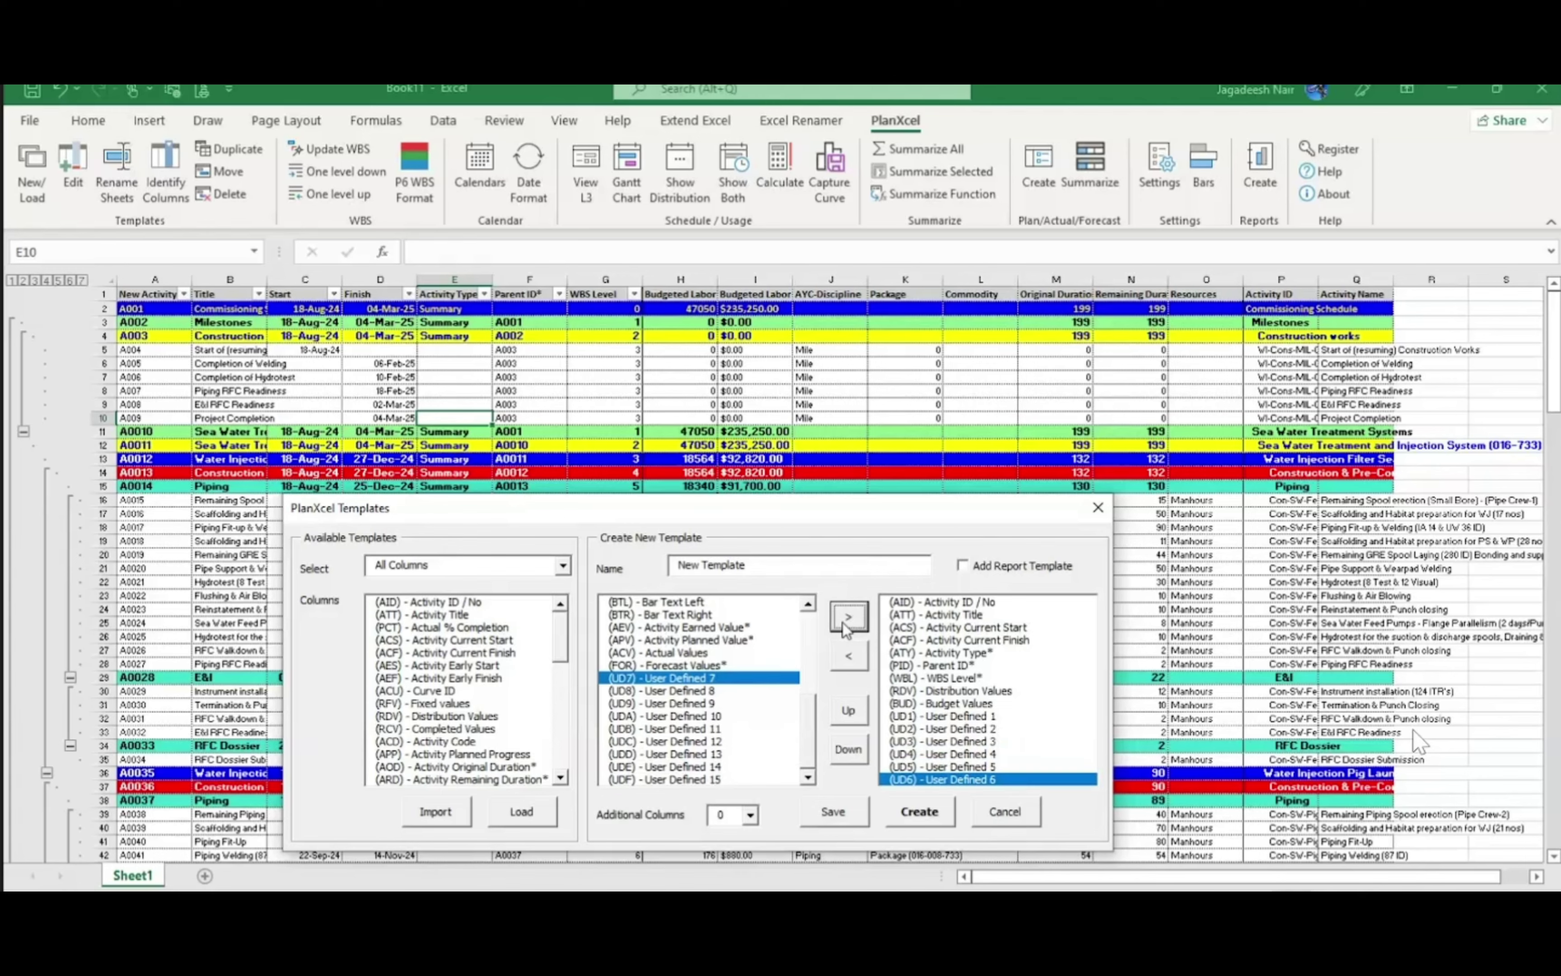
click(848, 621)
click(934, 821)
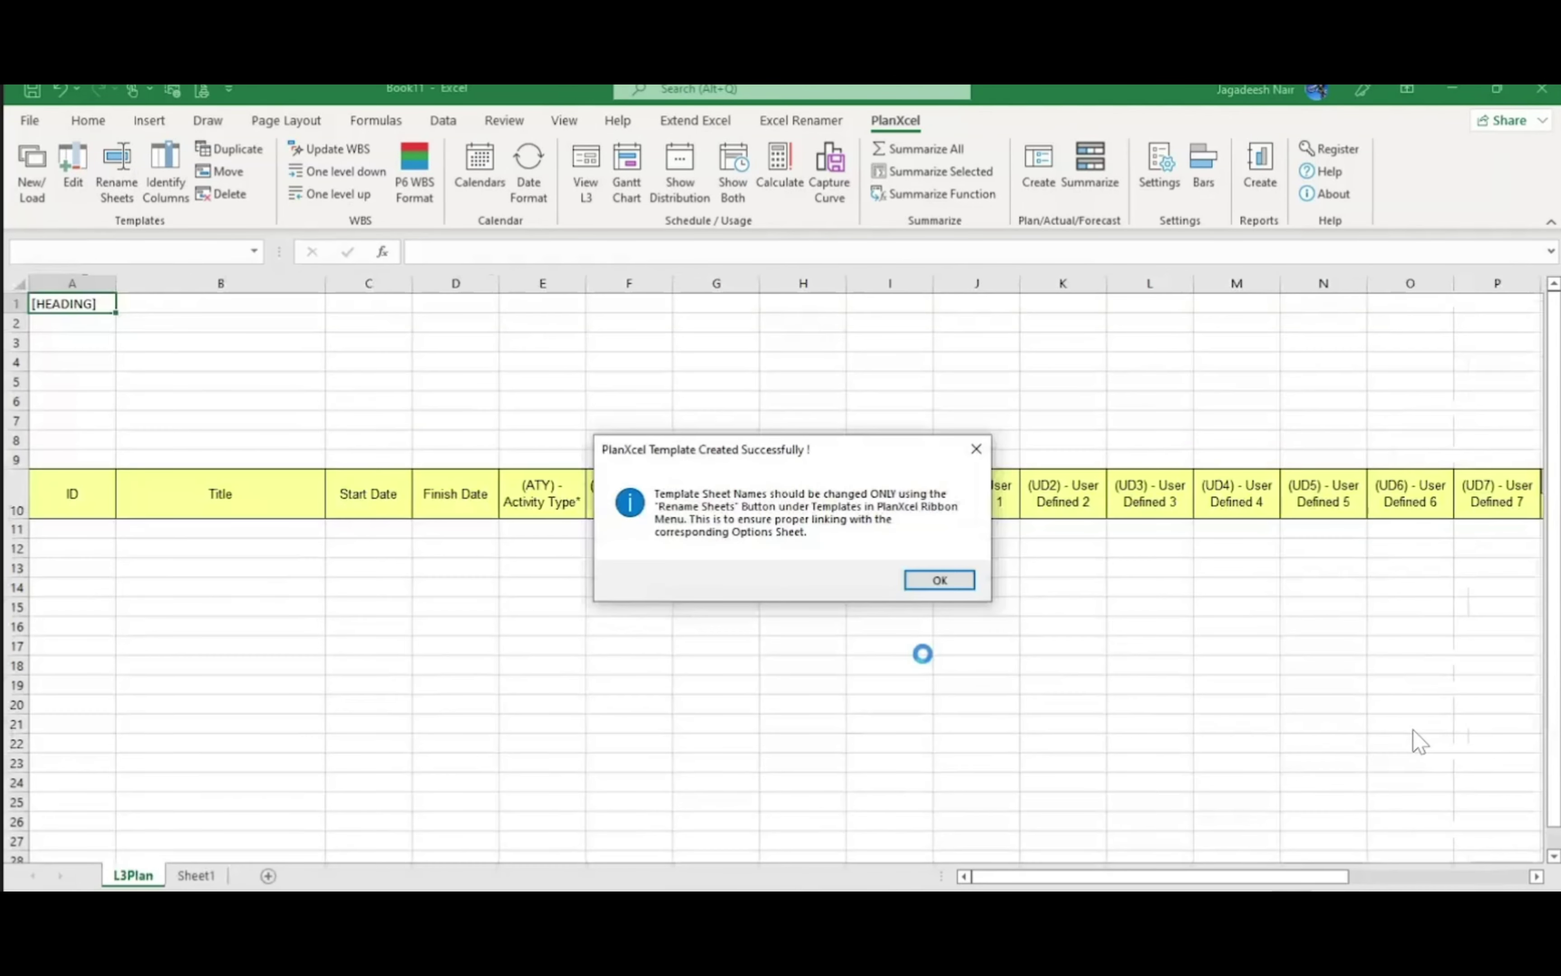
key(Return)
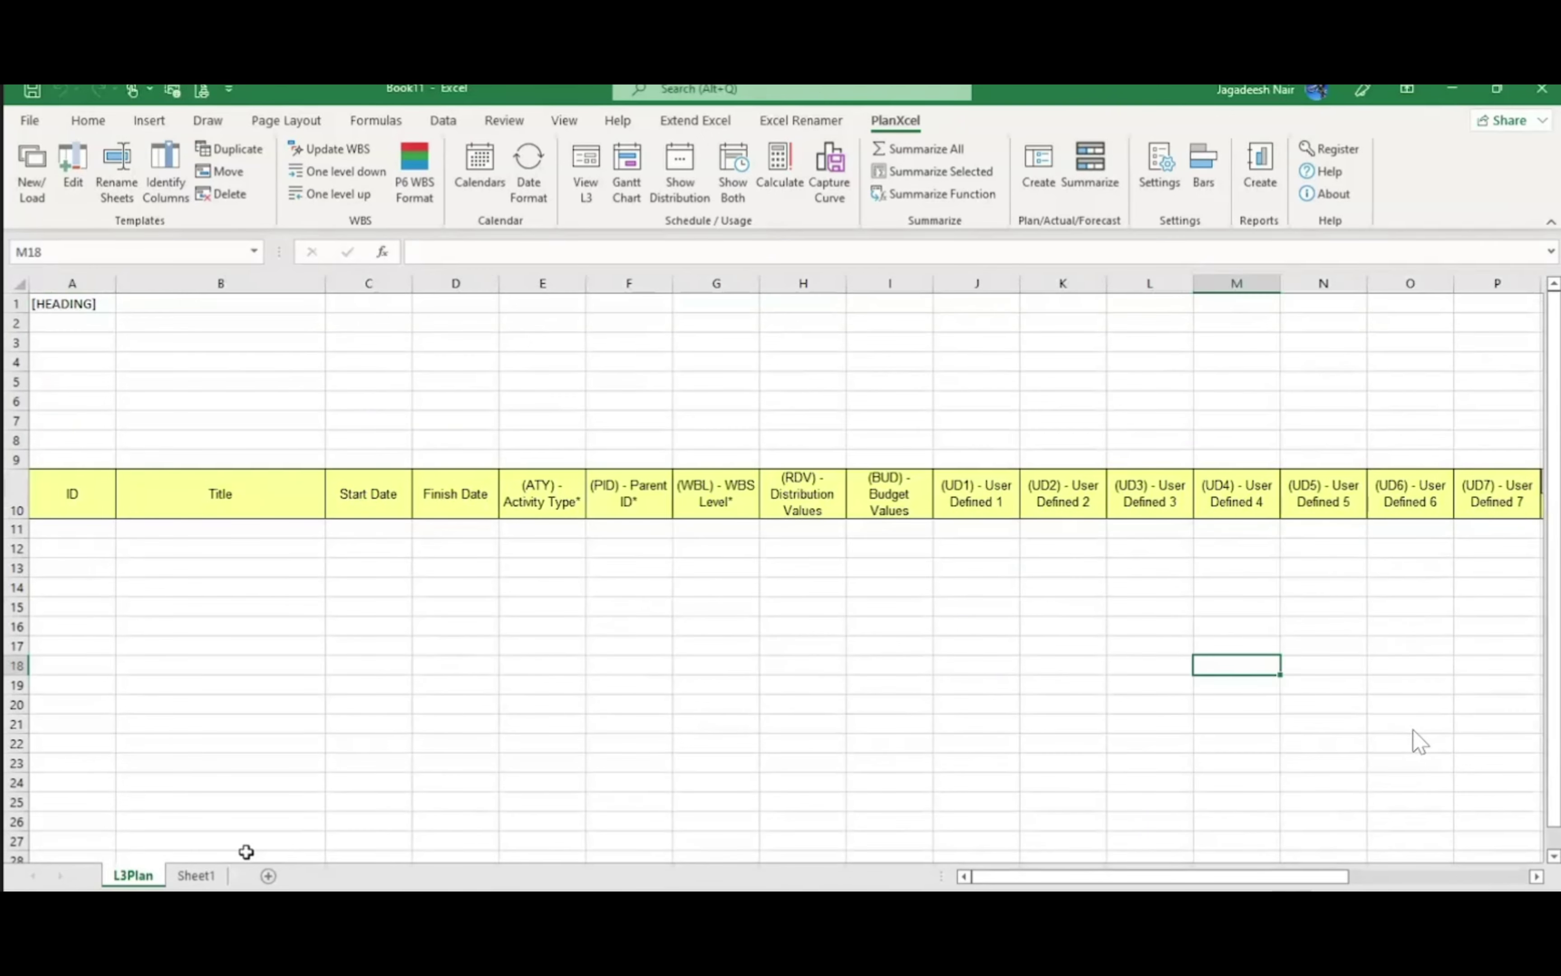
Copy the whole schedule table with its header row from Sheet1 into the L3Plan sheet, starting at cell A11
click(199, 876)
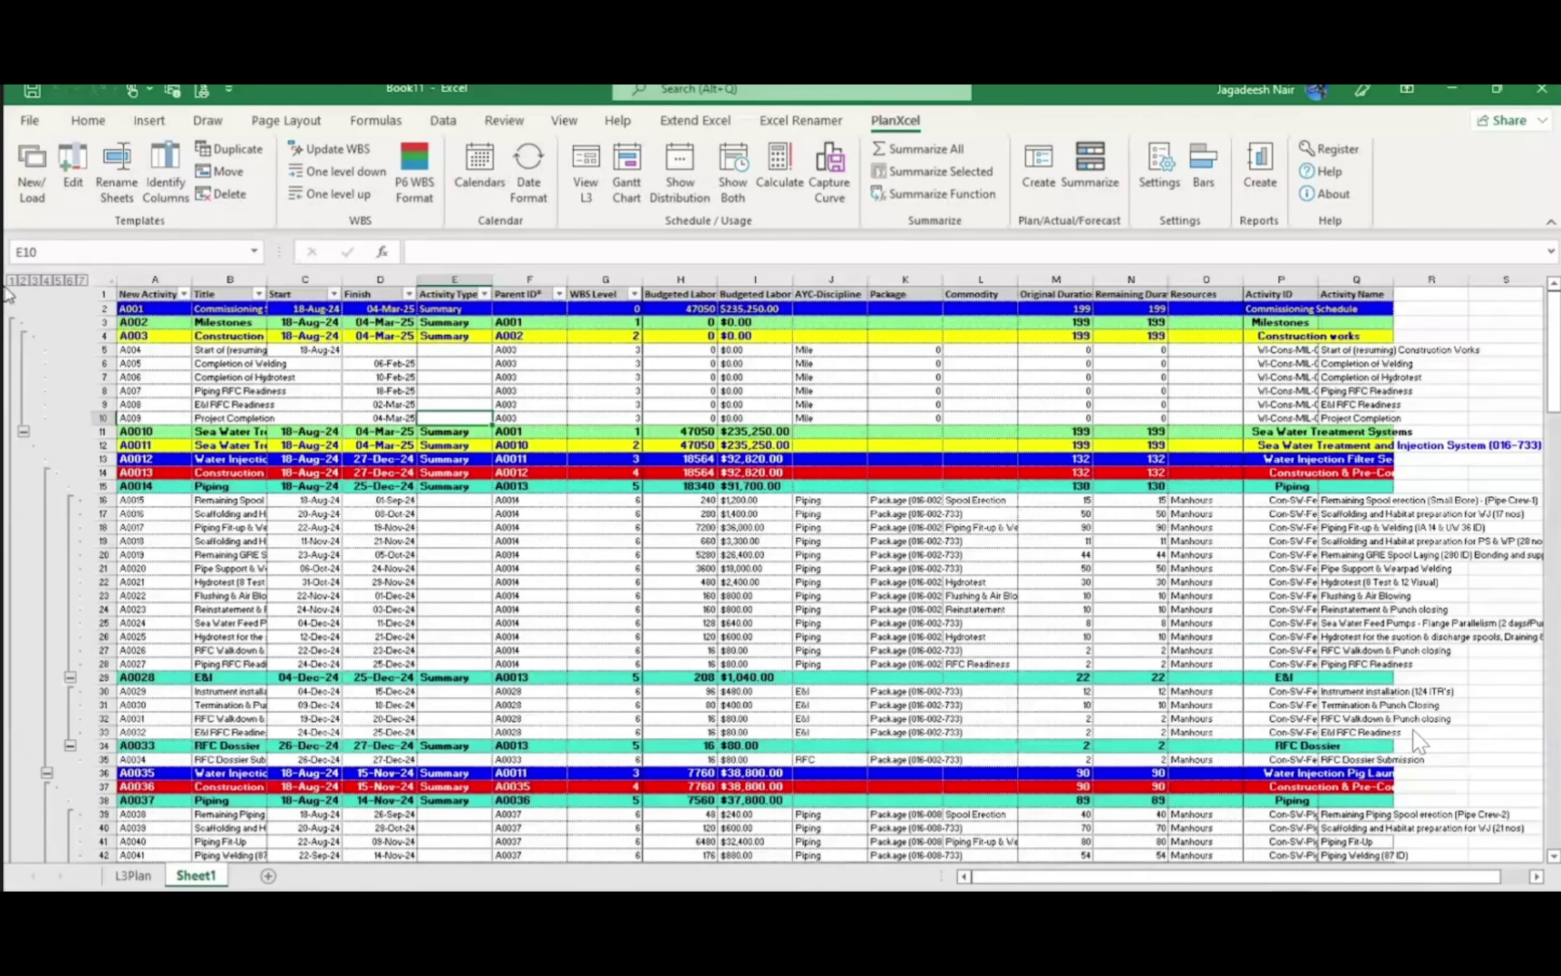
click(107, 309)
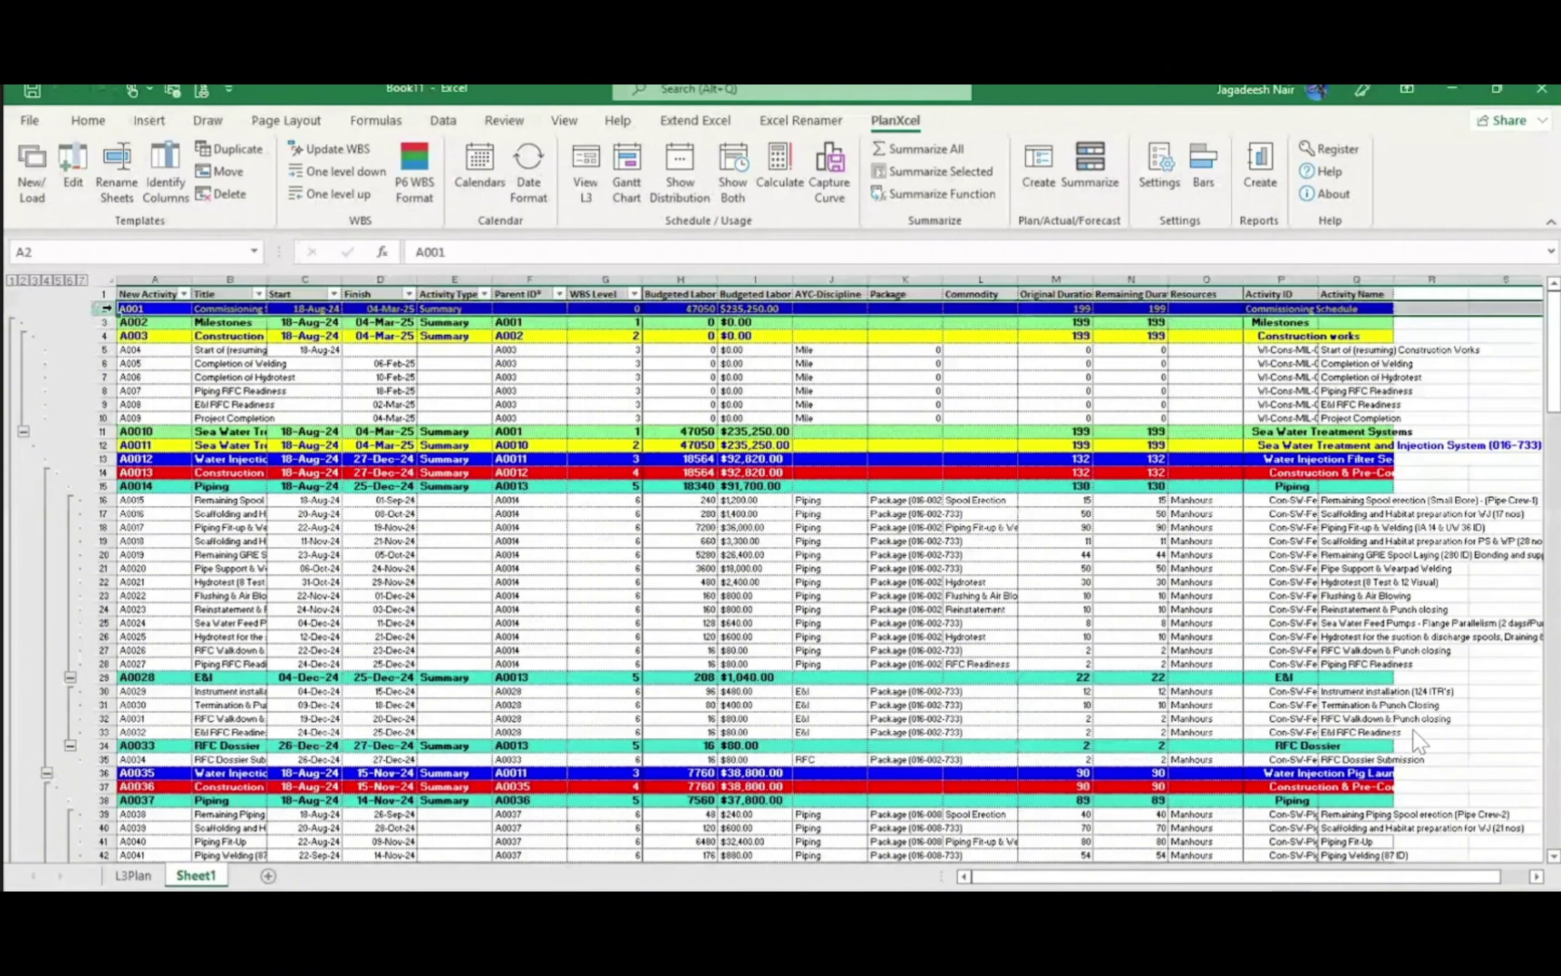
click(107, 293)
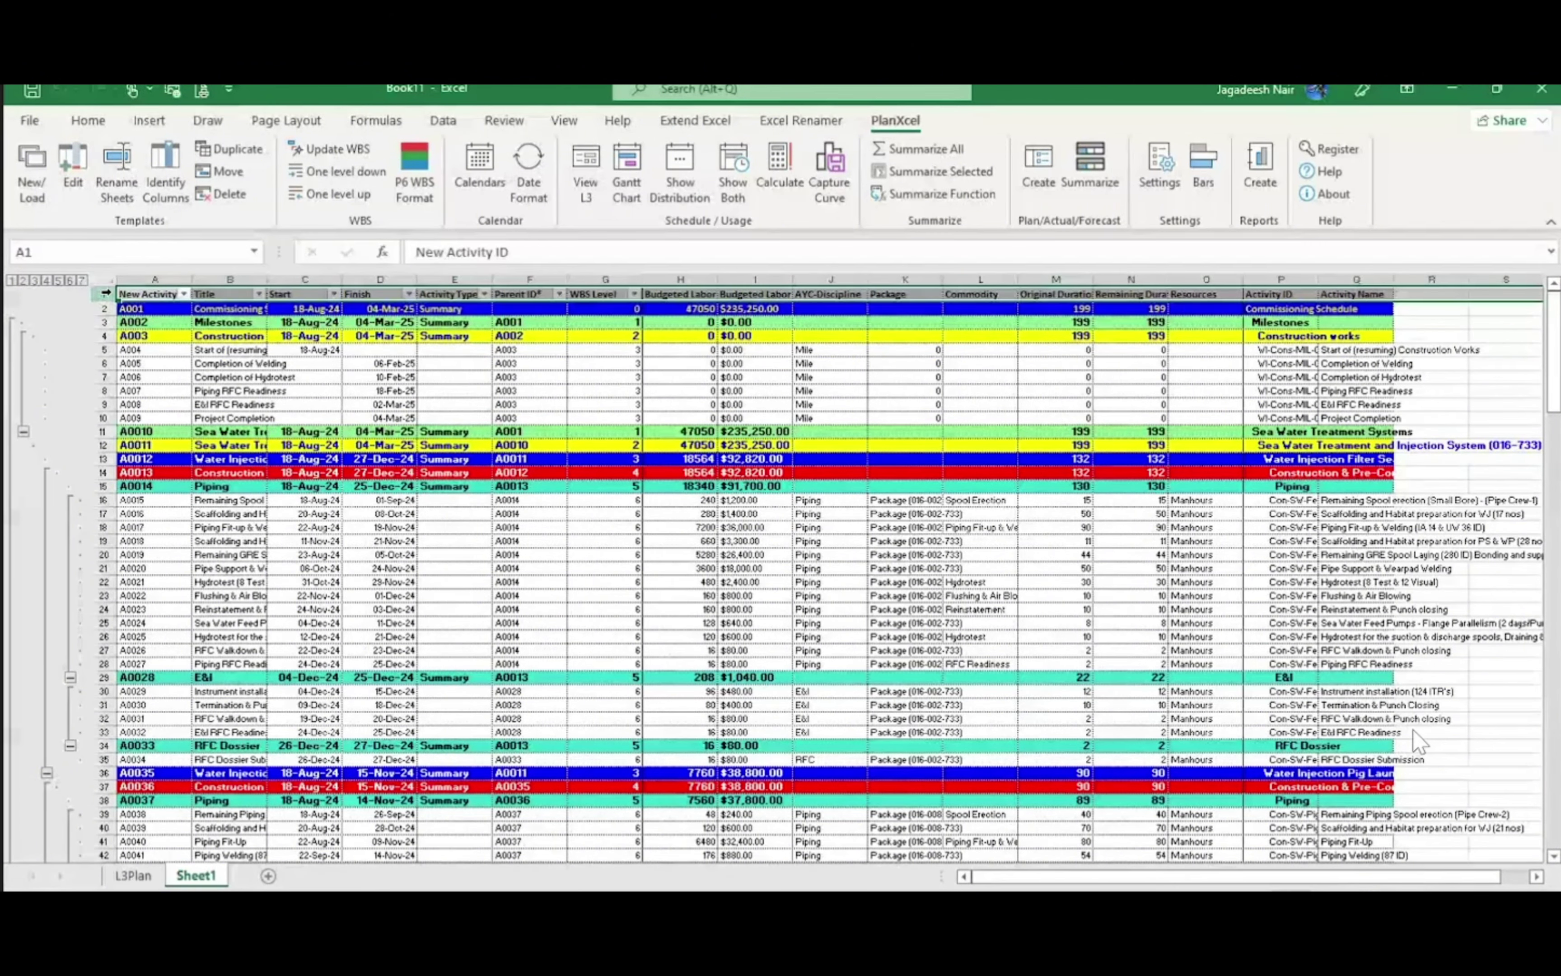
key(ctrl+a)
key(ctrl+c)
click(133, 876)
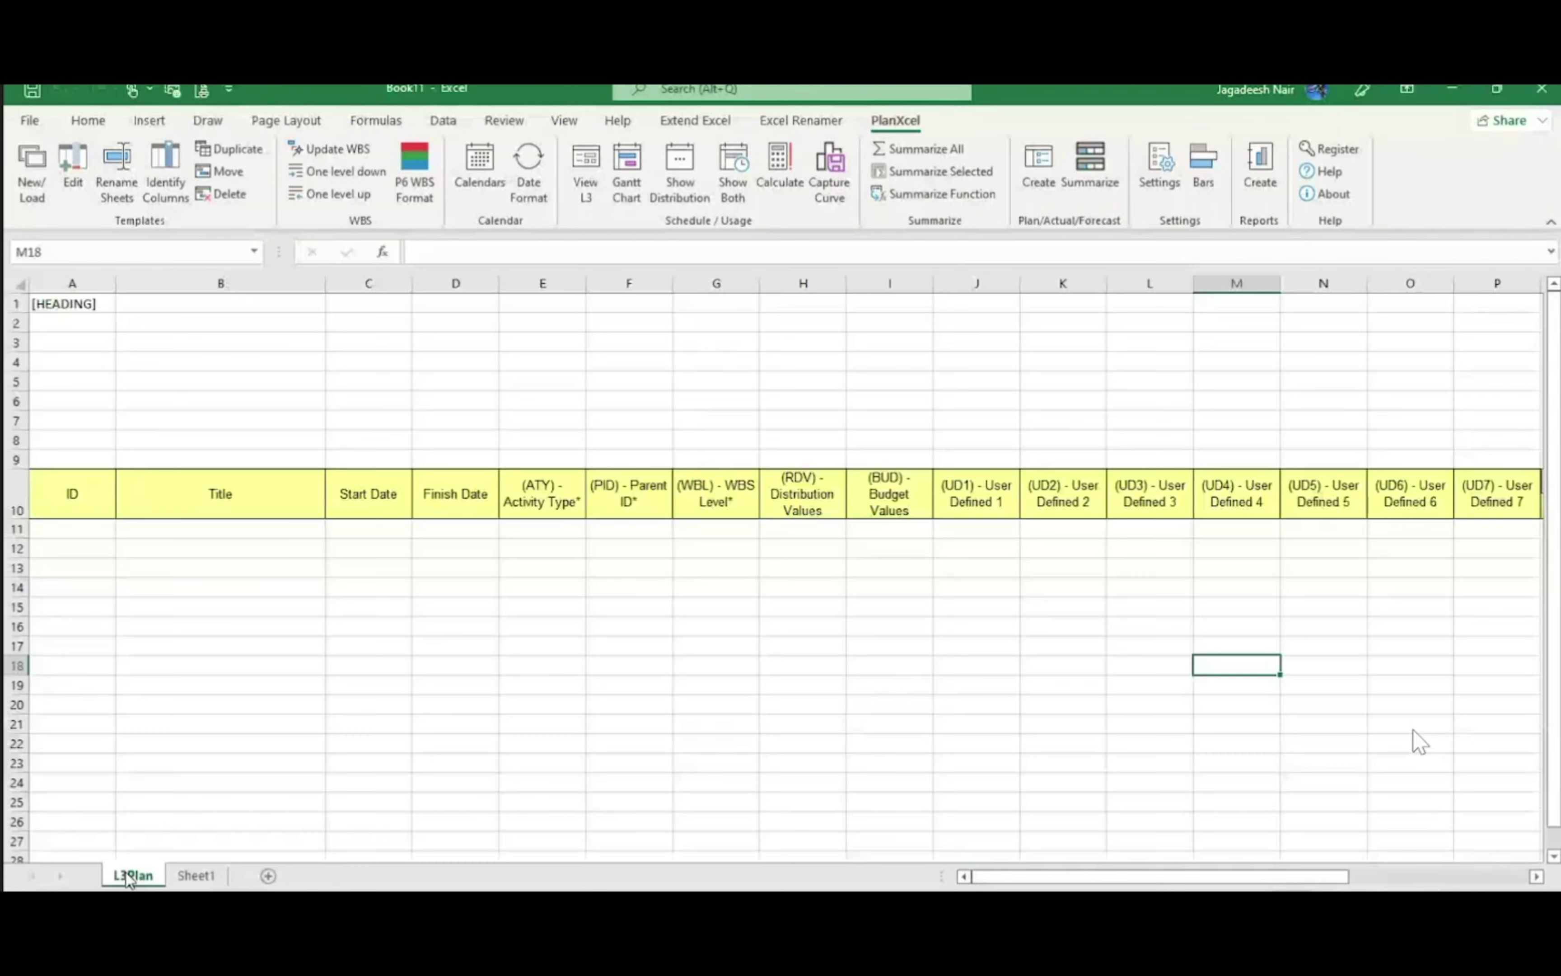
click(58, 529)
key(ctrl+v)
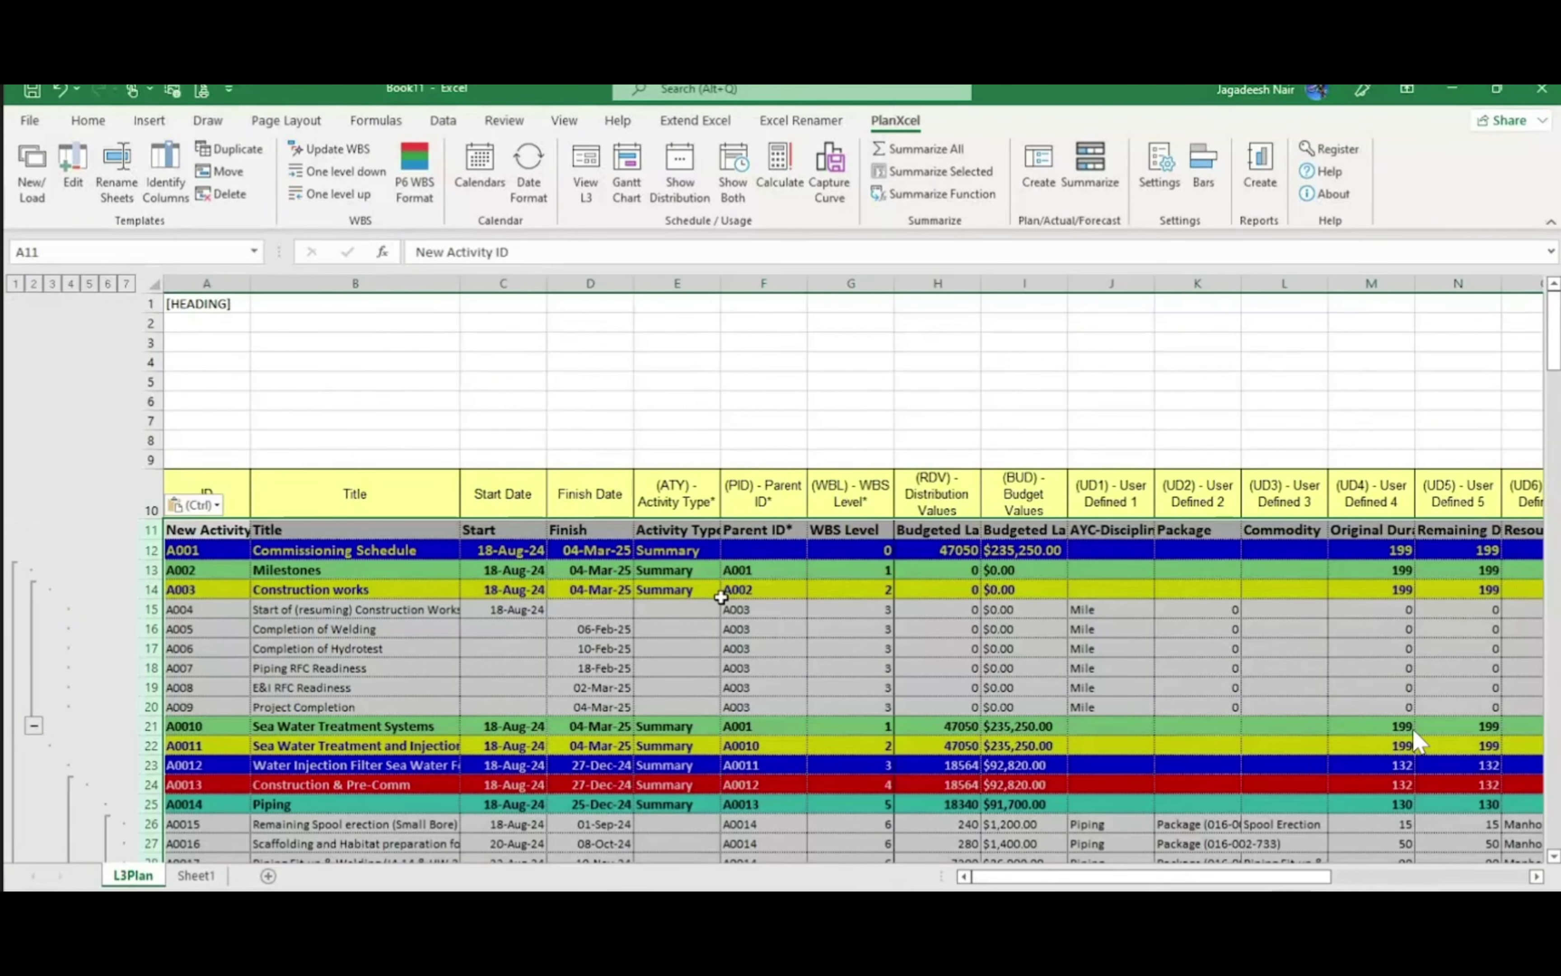
key(Escape)
Compare the pasted headers in row 11 with the template headers in row 10, from ID through Budget Values
click(205, 526)
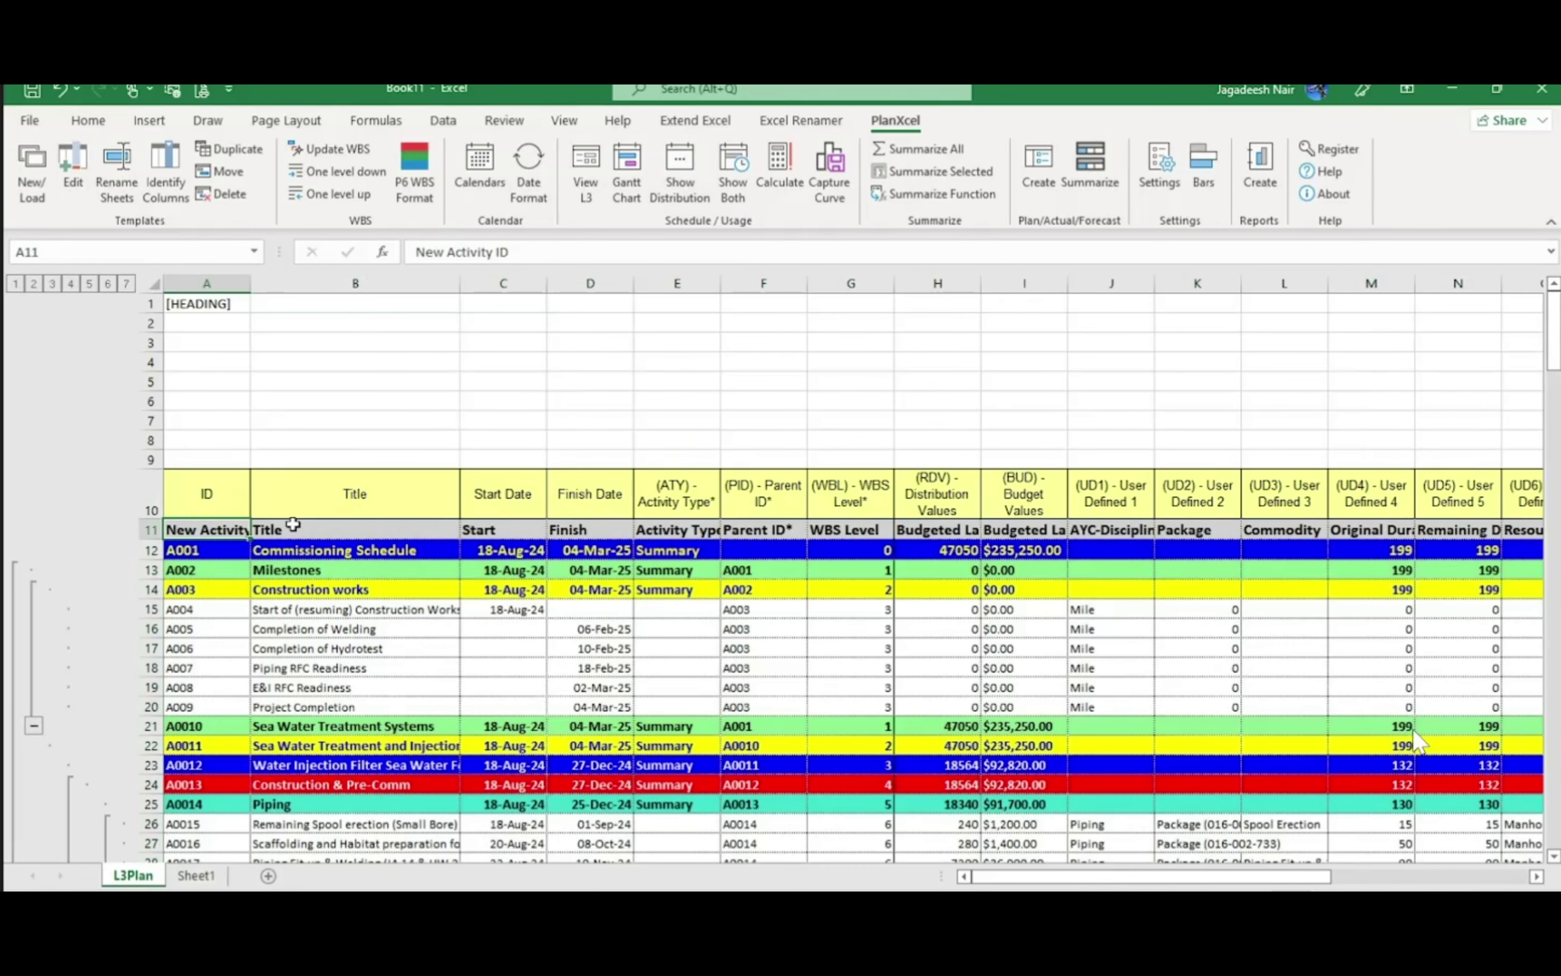
click(505, 526)
click(674, 526)
click(779, 529)
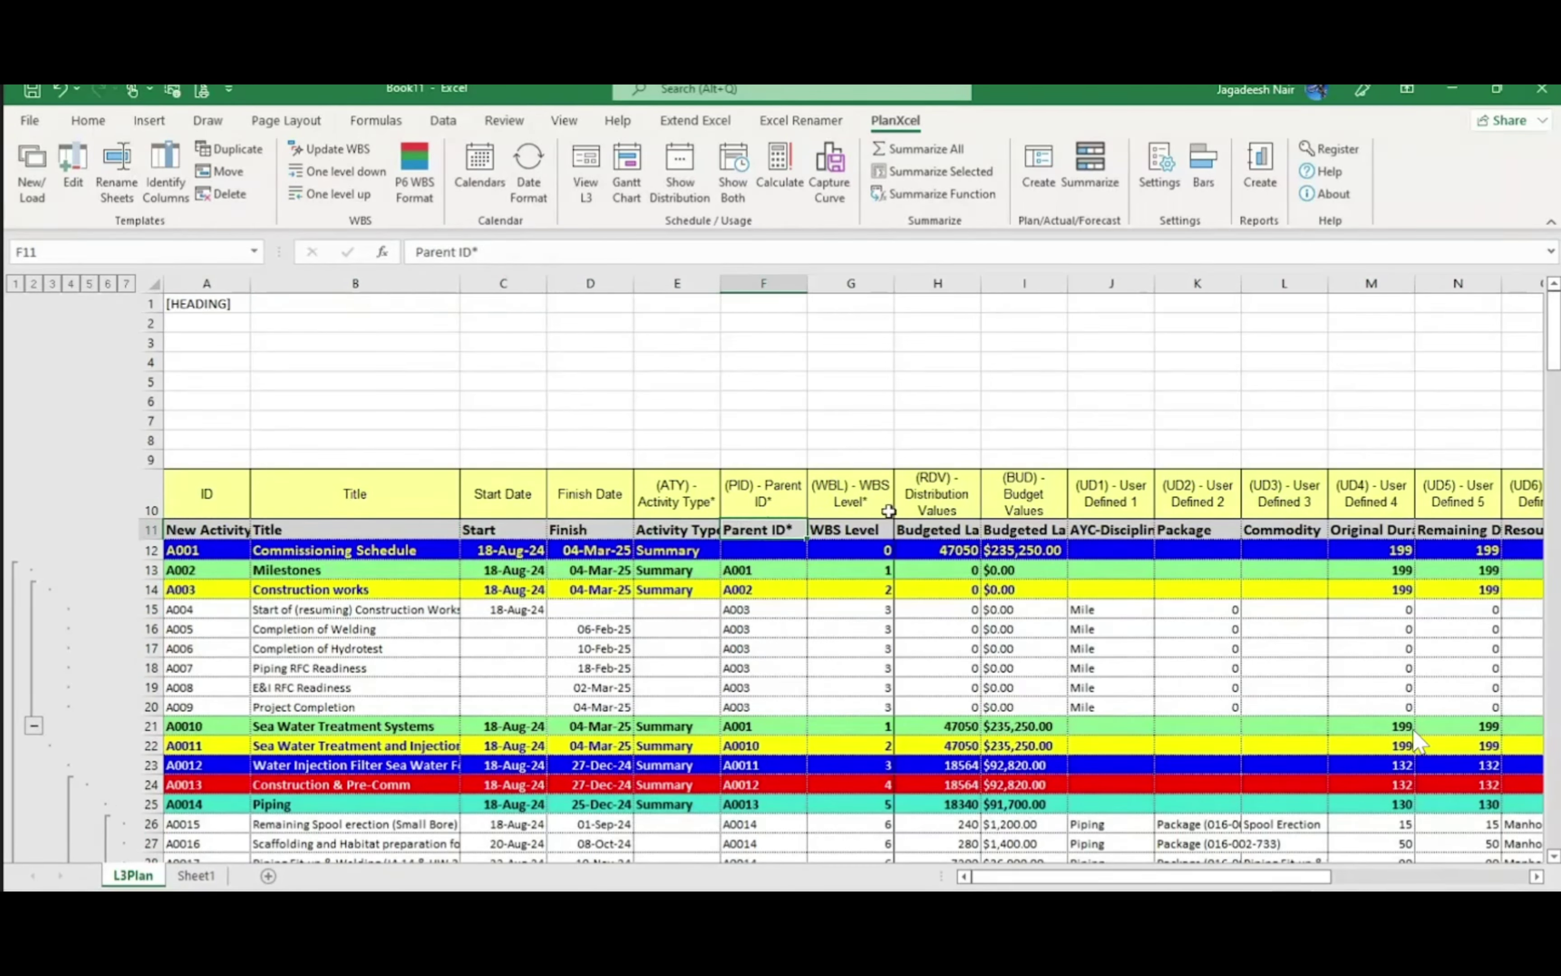
click(885, 534)
click(966, 522)
click(960, 500)
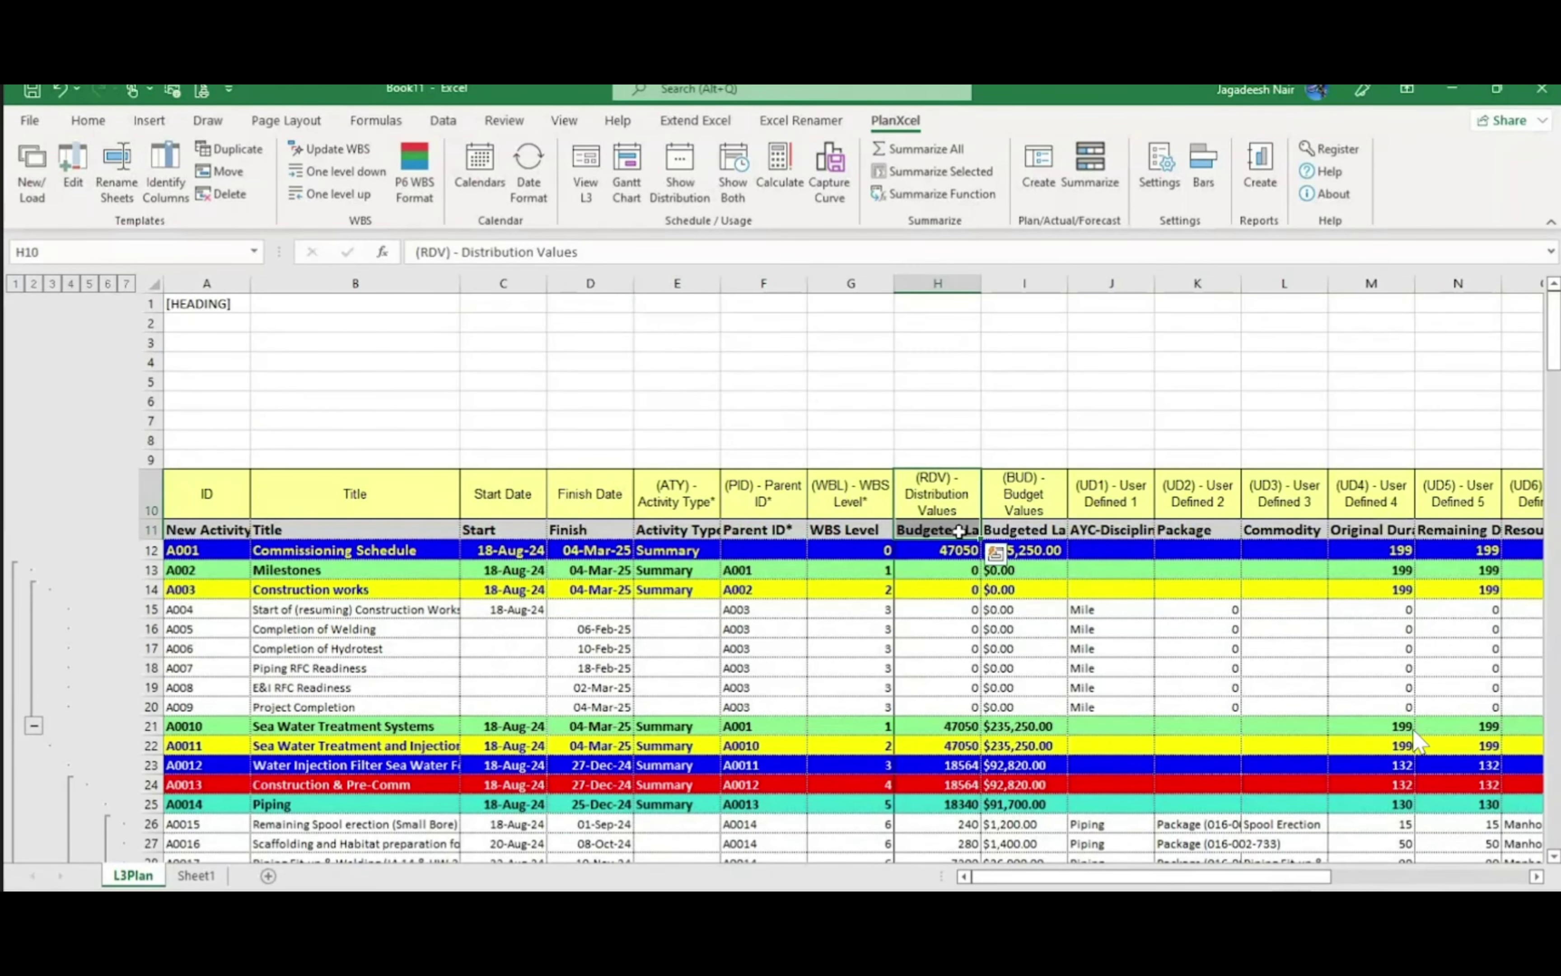
click(1051, 493)
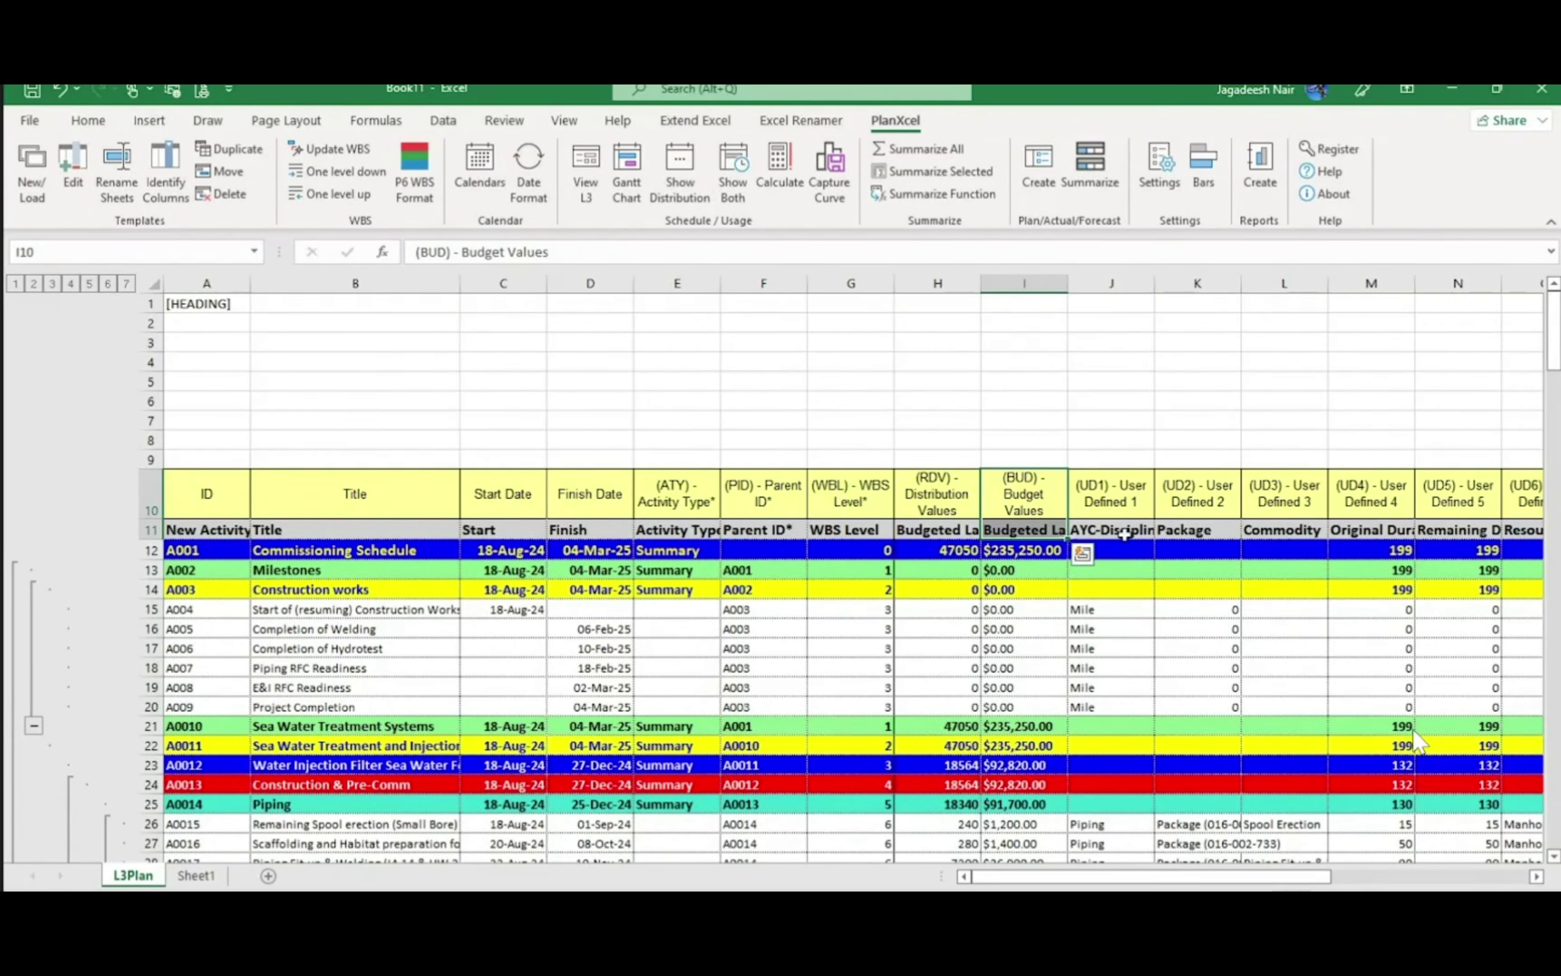
Compare the remaining headers in row 11, from AYC-Discipline through Activity Name, with the User Defined template headers in row 10
drag(1126, 535, 1361, 516)
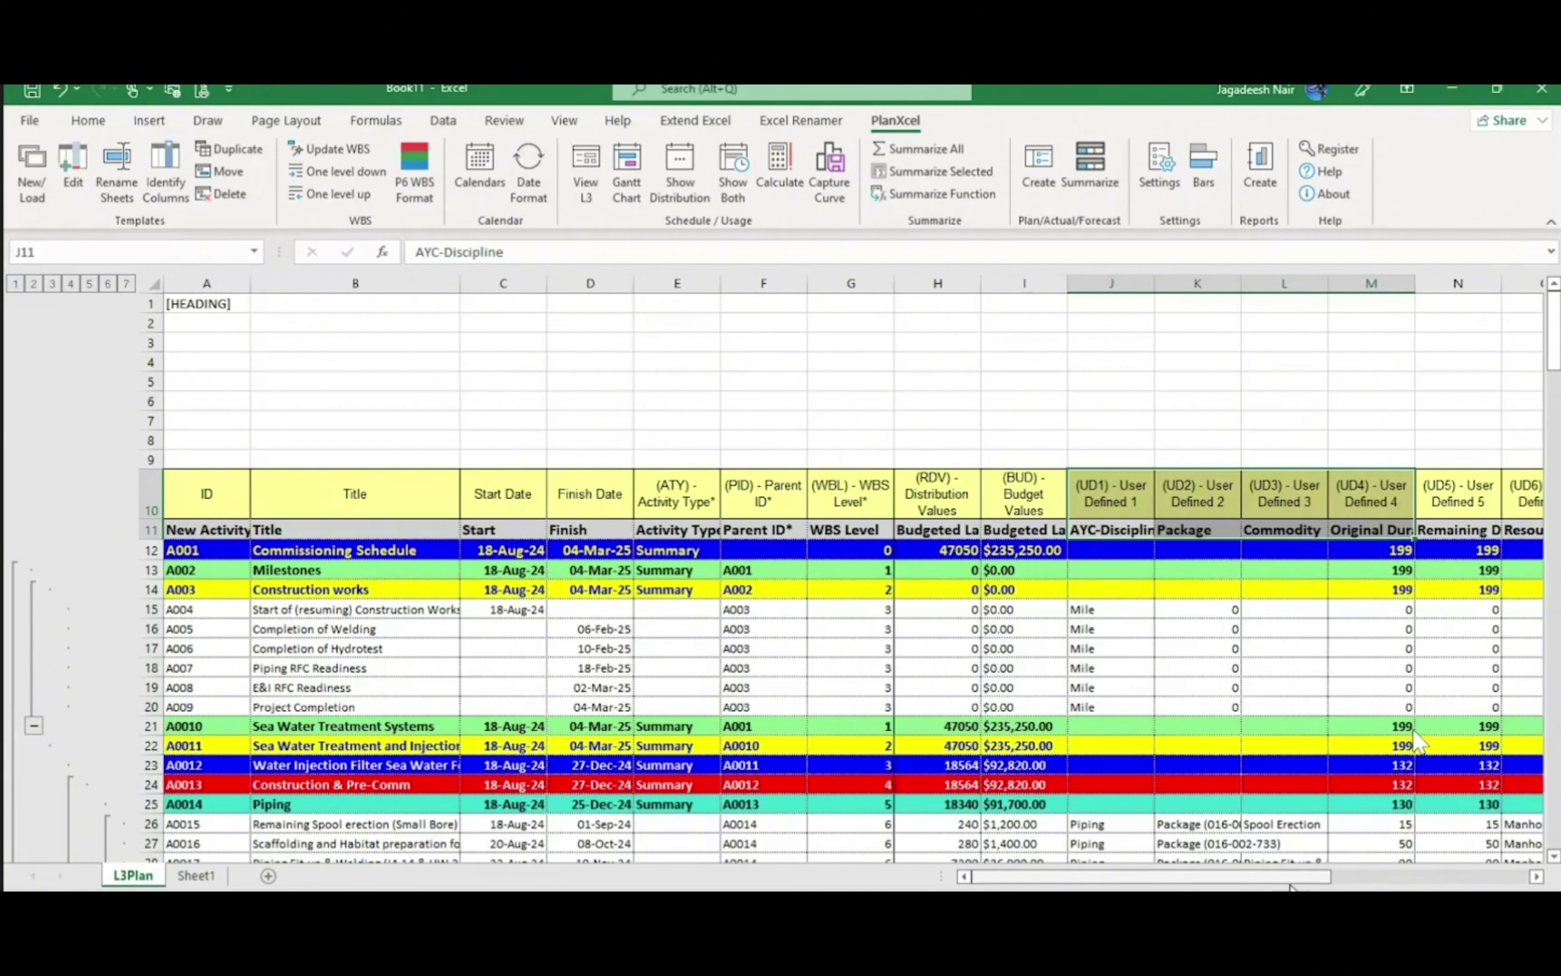
drag(1290, 878, 1341, 878)
click(1407, 586)
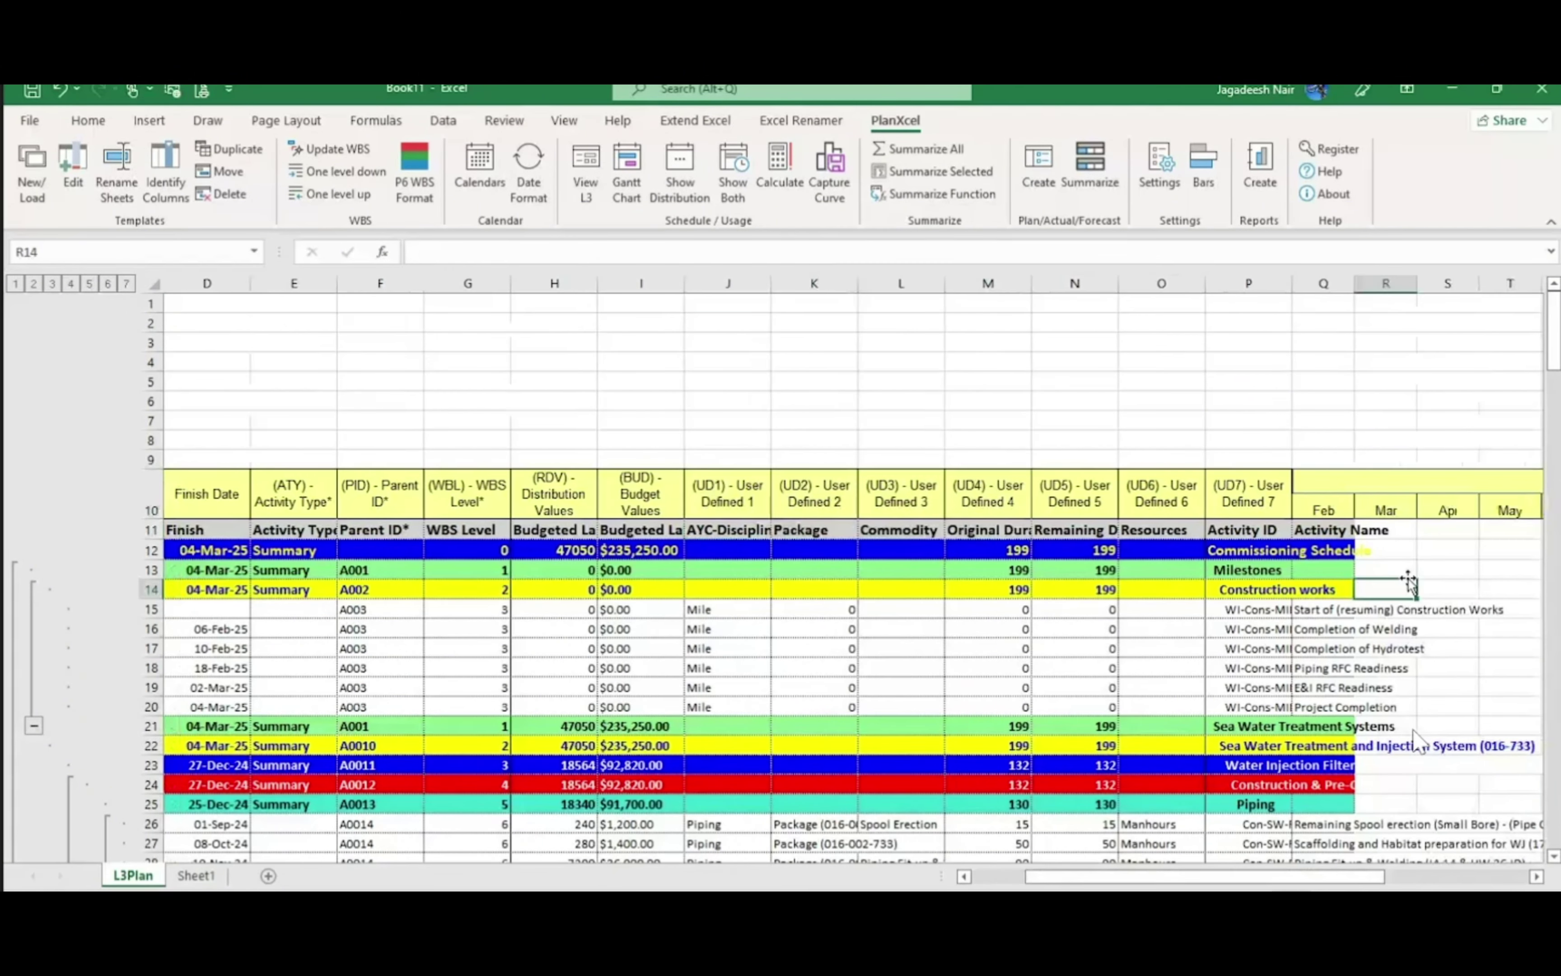
click(1319, 529)
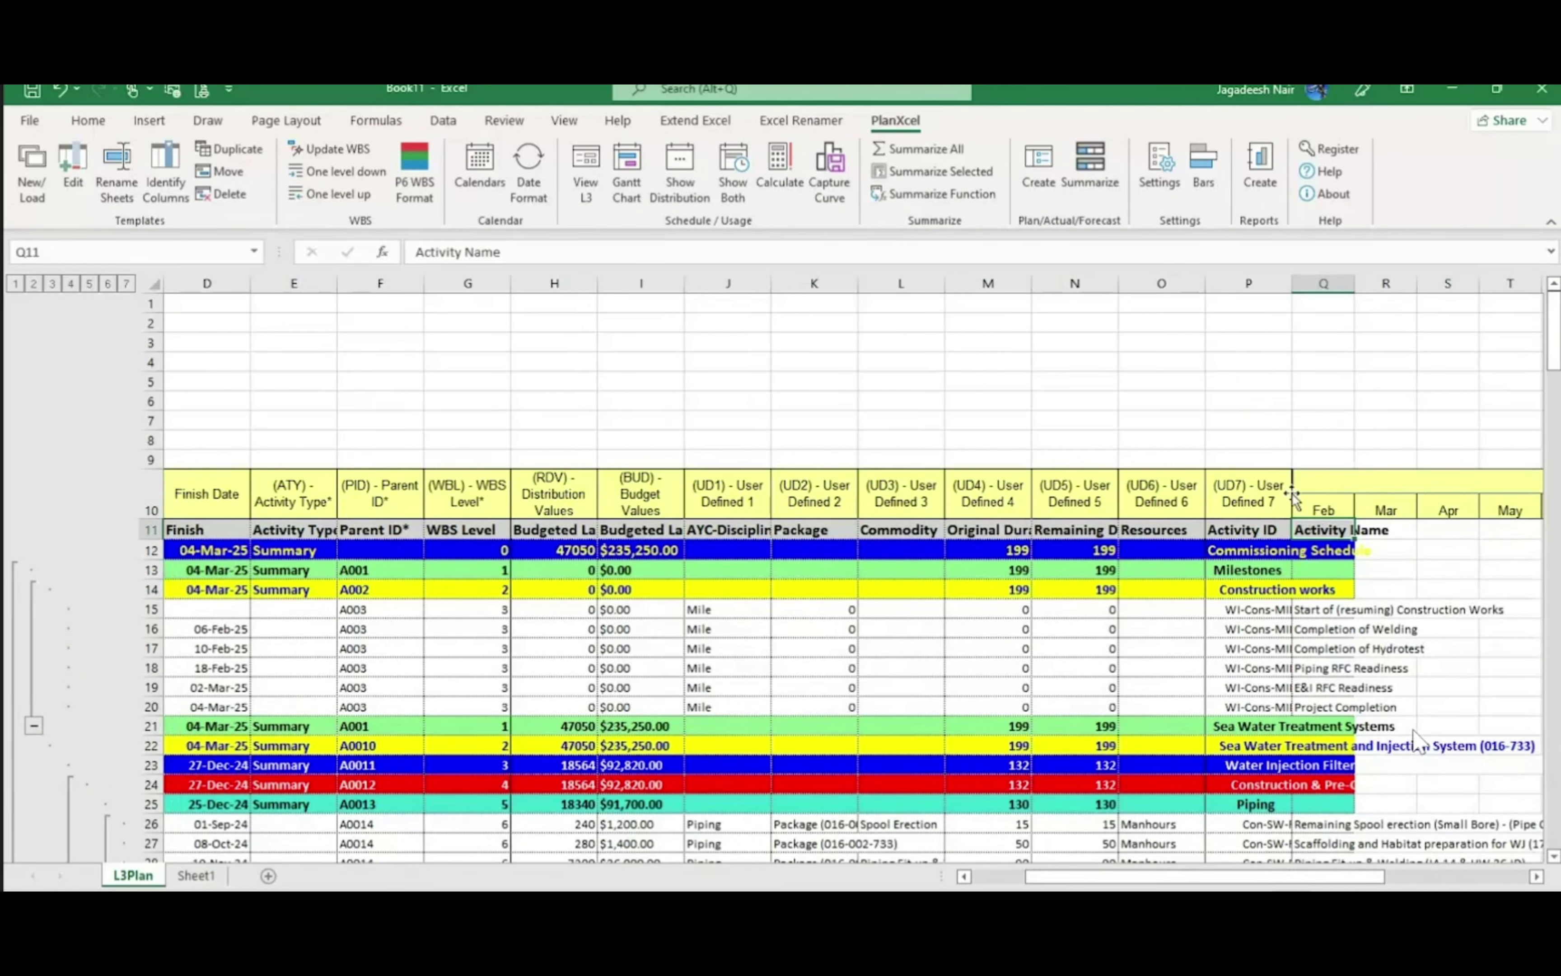
click(1248, 506)
click(1344, 610)
click(1330, 510)
click(1333, 530)
Edit the template to add the User Defined 8 column and apply the change
click(74, 174)
drag(750, 500, 755, 581)
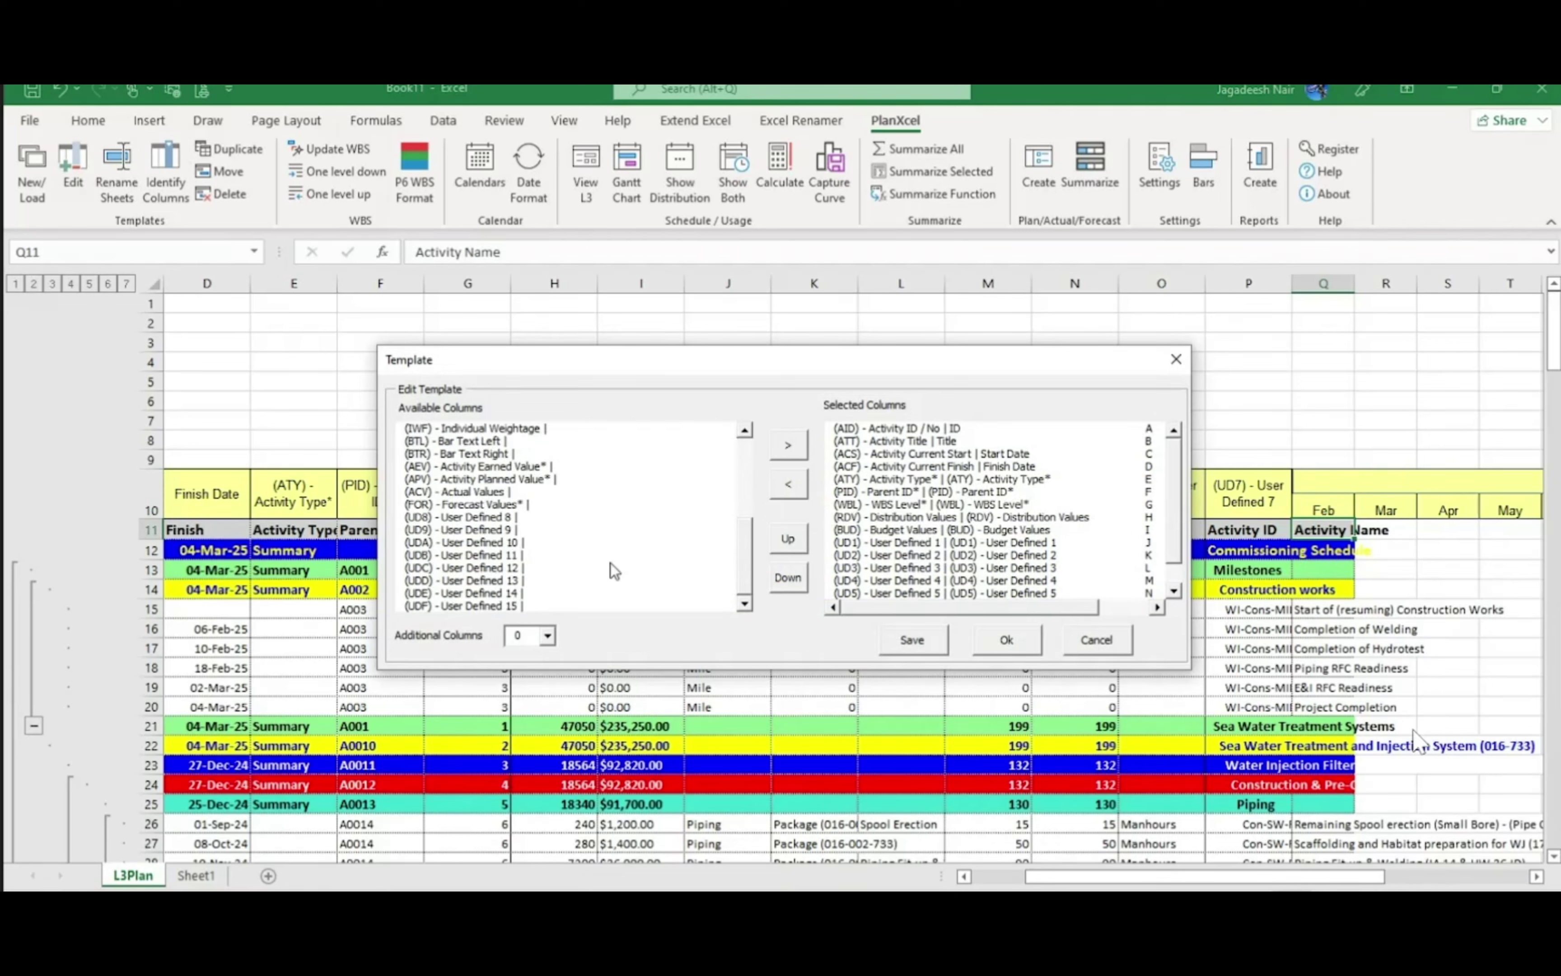
click(490, 519)
click(788, 446)
click(1016, 642)
click(792, 569)
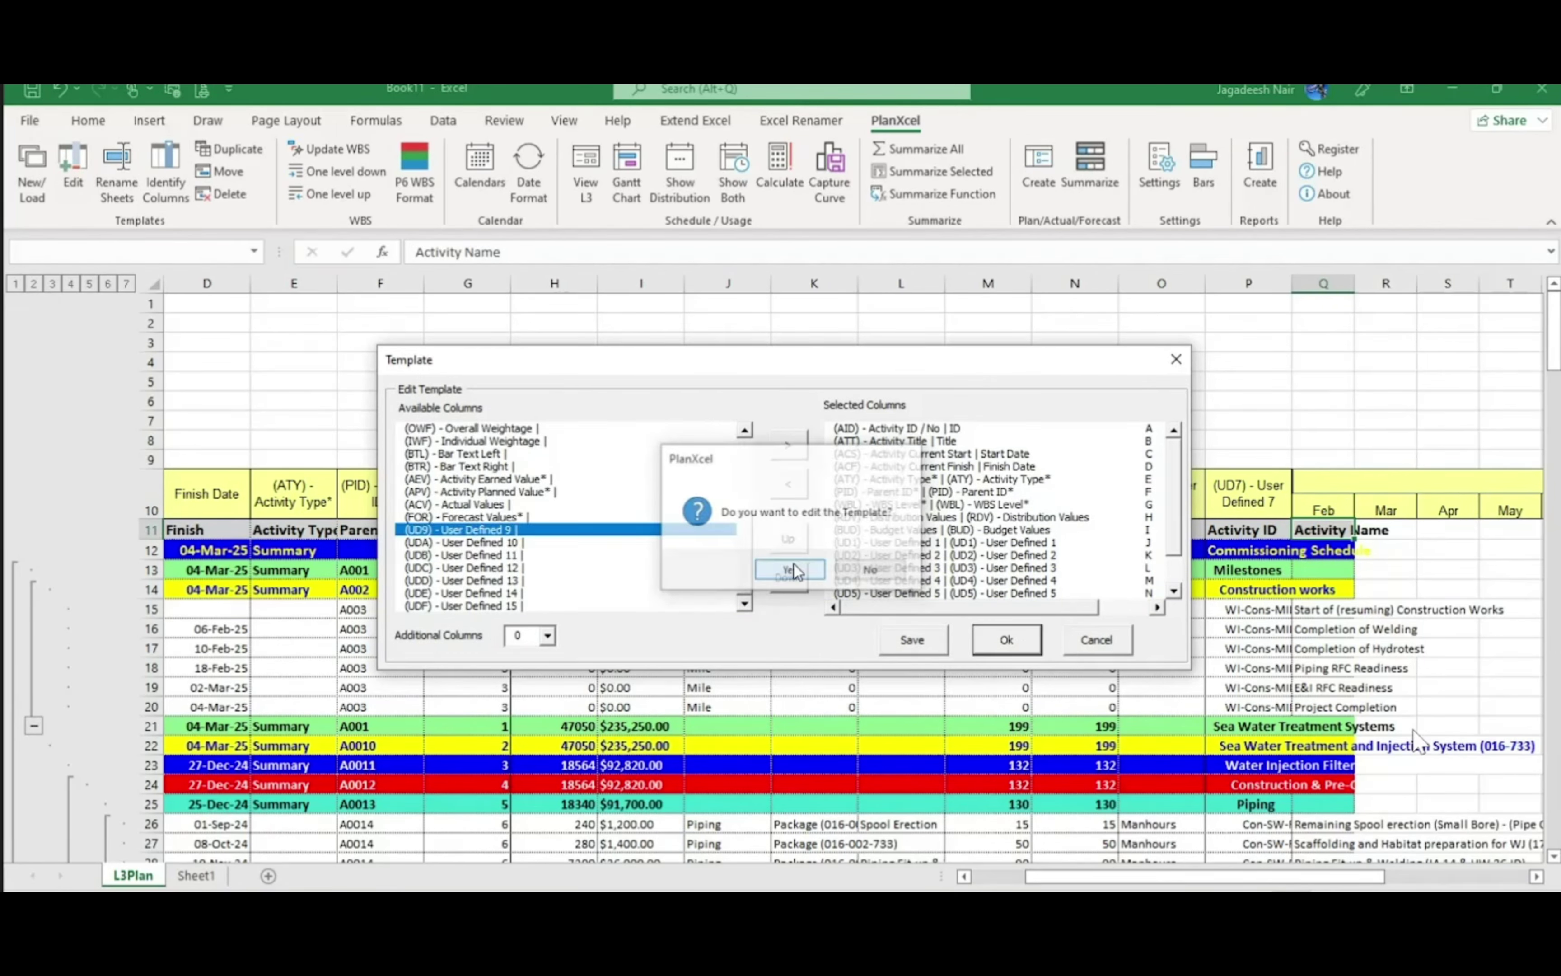
Move the Activity Name data in R11:R202 one column over, into column Q under the User Defined 8 header
mouse_move(1554, 329)
mouse_down()
mouse_move(1554, 407)
mouse_move(1554, 352)
mouse_up()
click(1408, 388)
click(1431, 369)
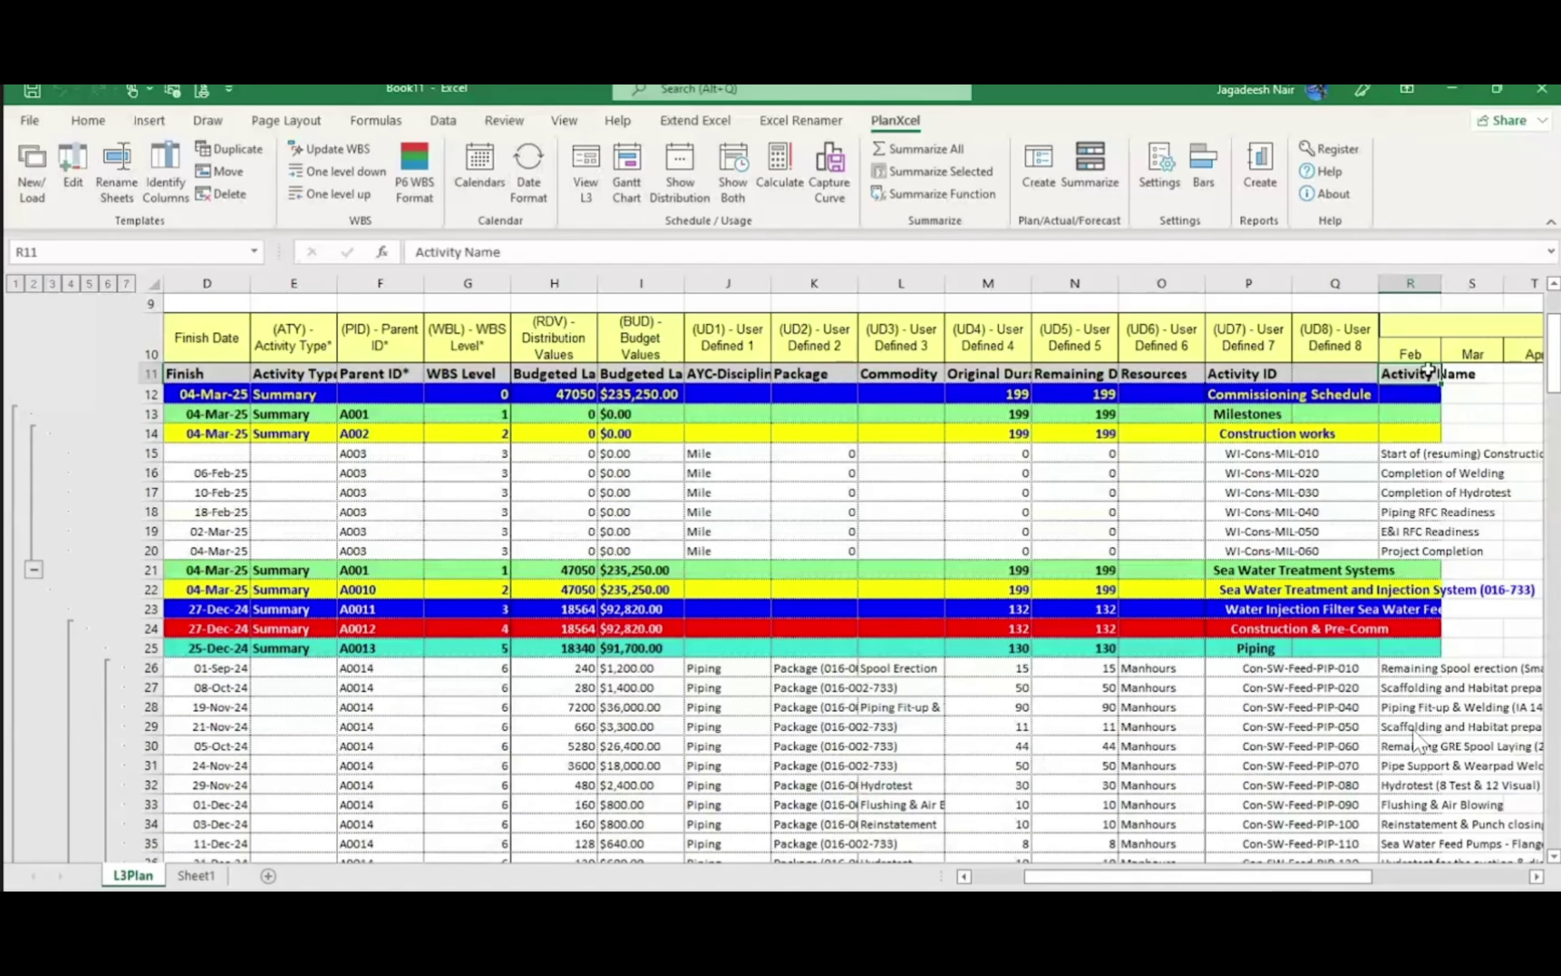
scroll(1412, 510, down, 20)
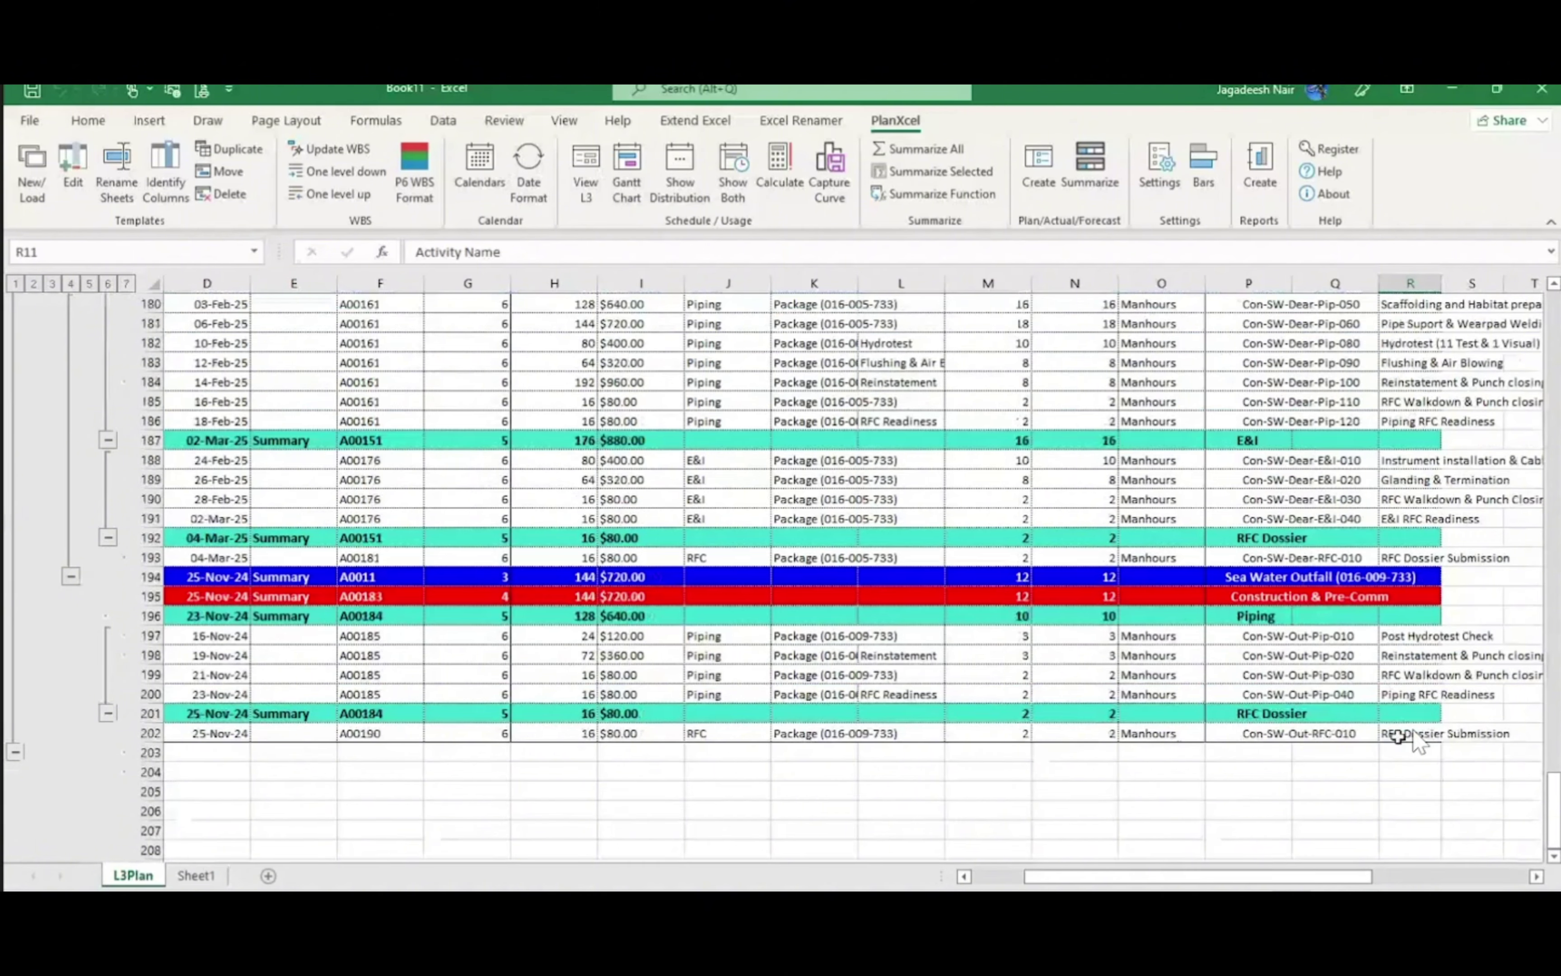
shift+click(1400, 736)
drag(1377, 711, 1350, 710)
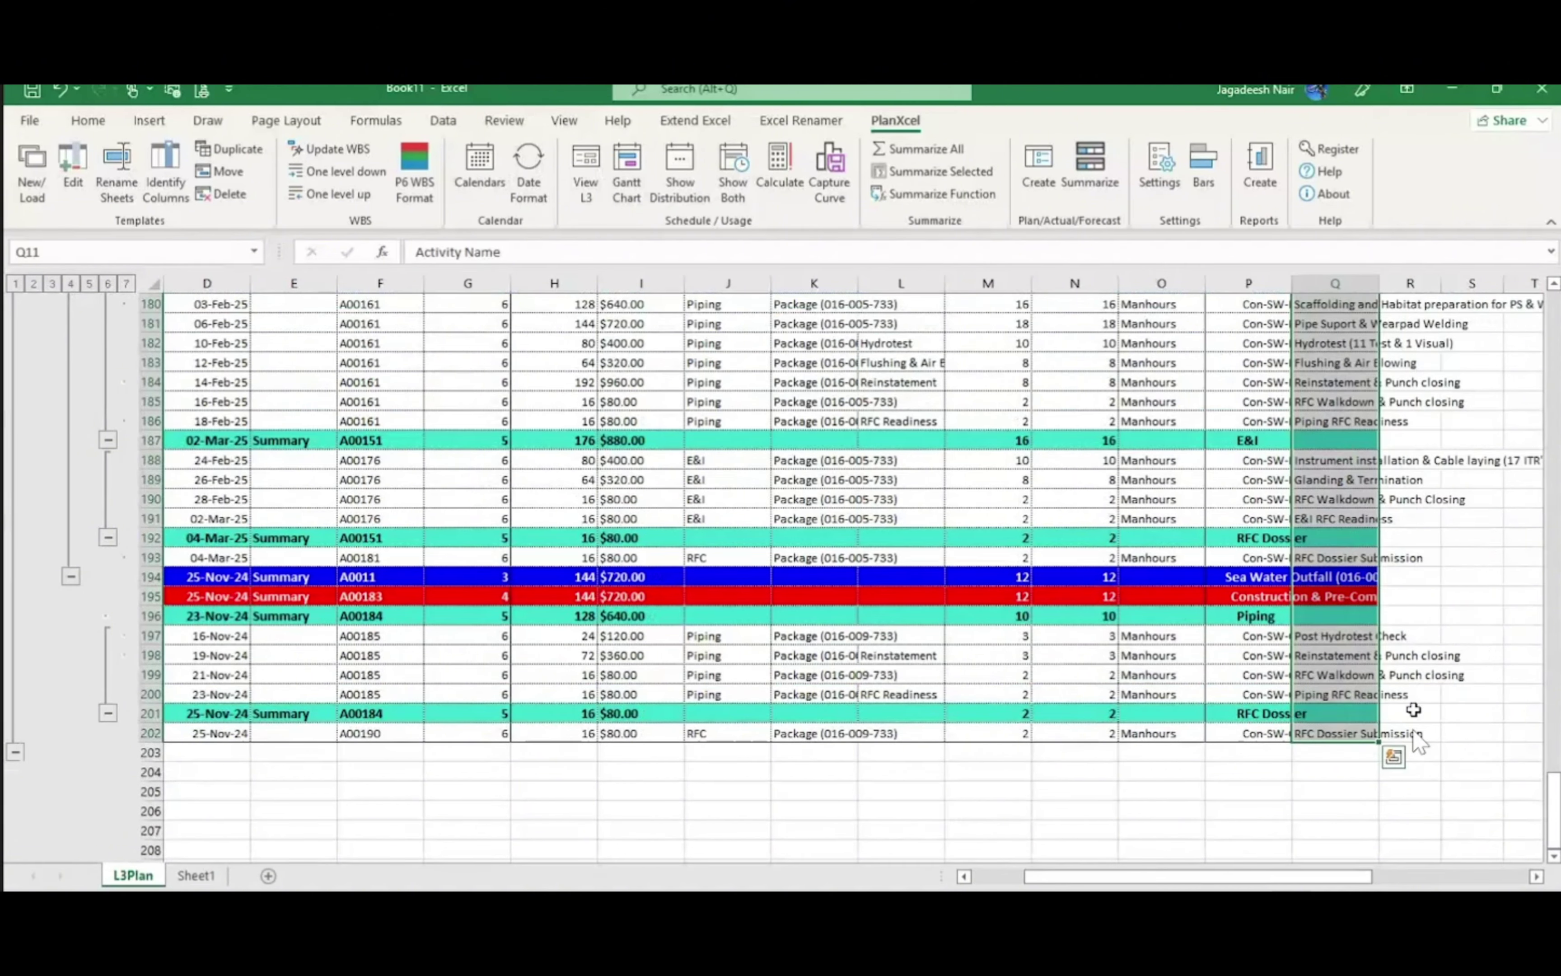
drag(1555, 819, 1555, 382)
scroll(1413, 739, up, 6)
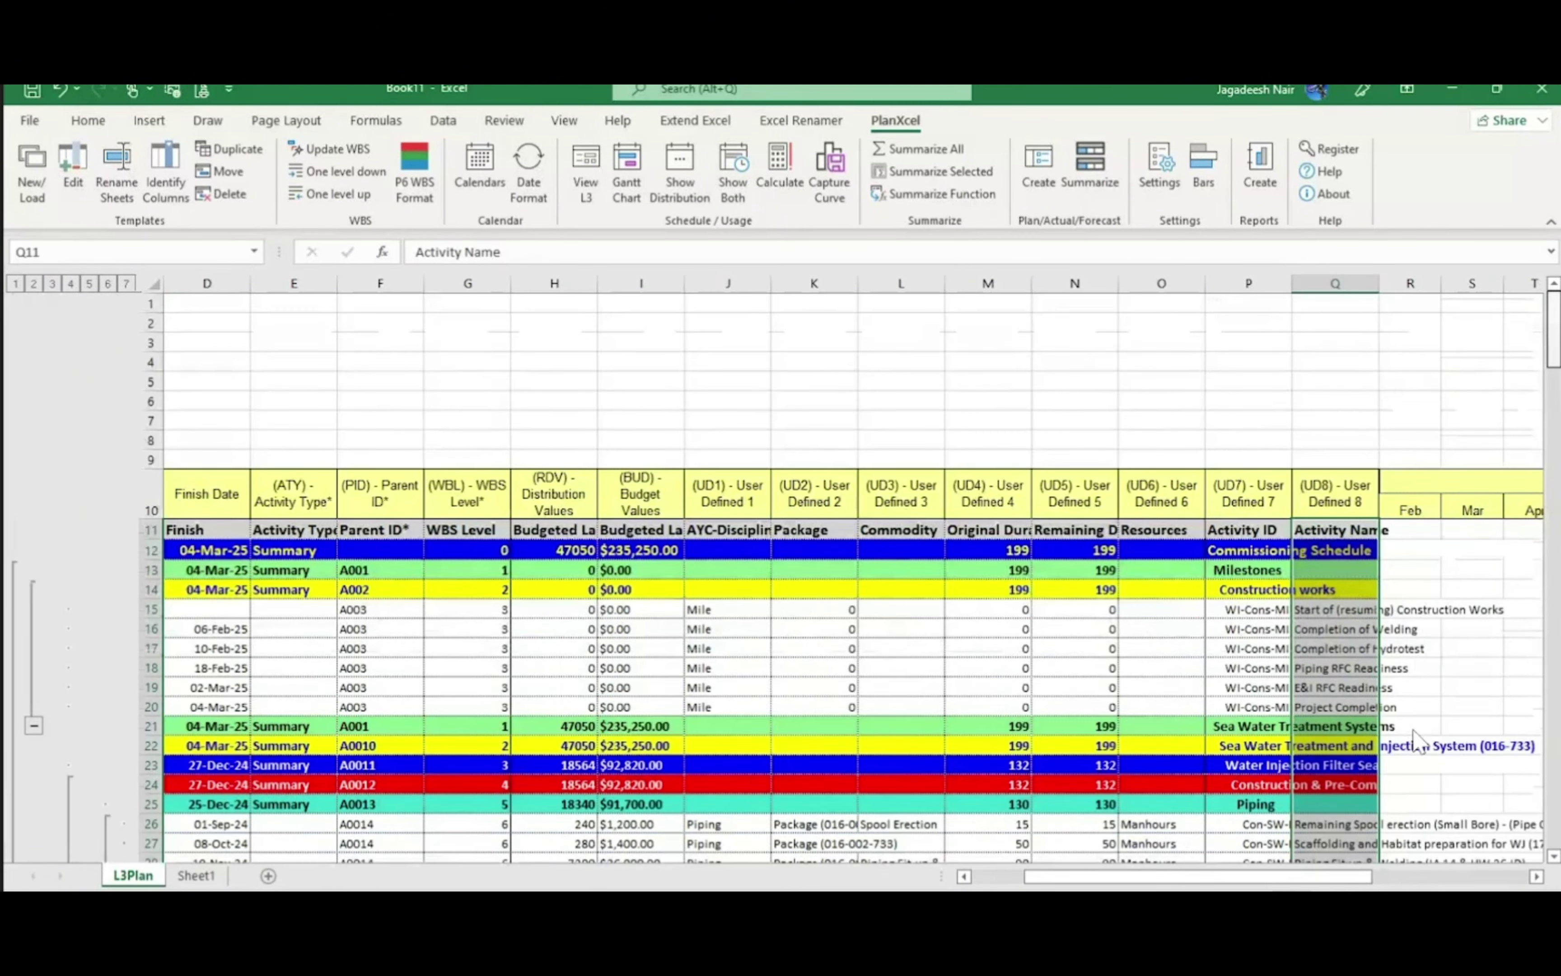
click(1422, 568)
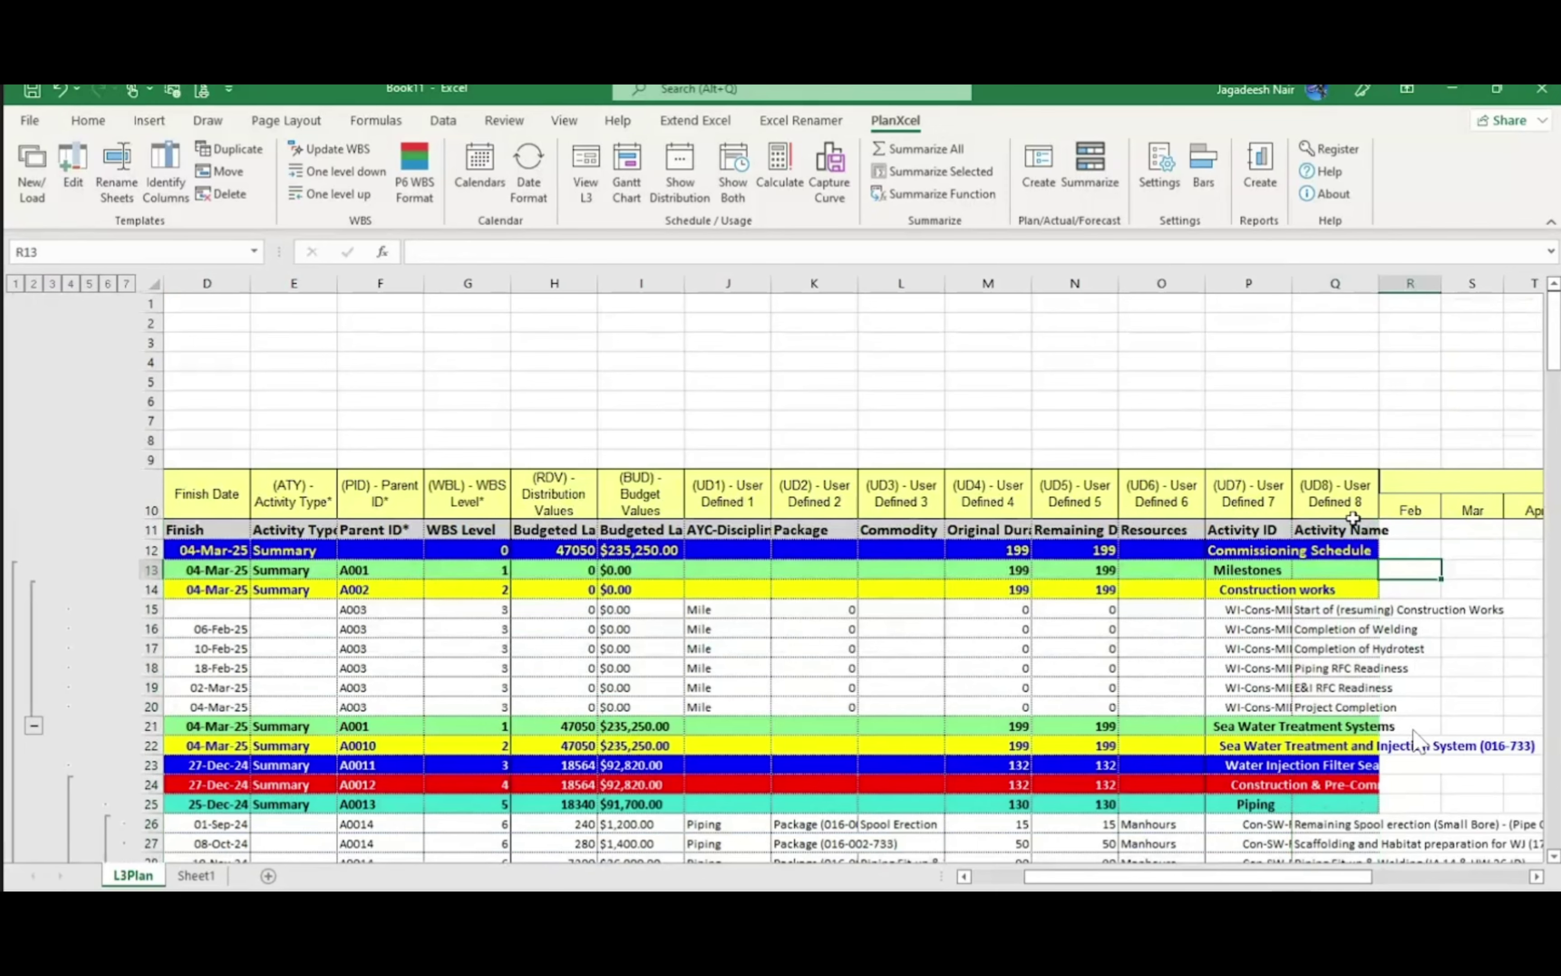
Copy the headers in row 11, from column A through Q, over the template headers in row 10 as values only
drag(1352, 529, 154, 530)
key(ctrl+c)
click(238, 507)
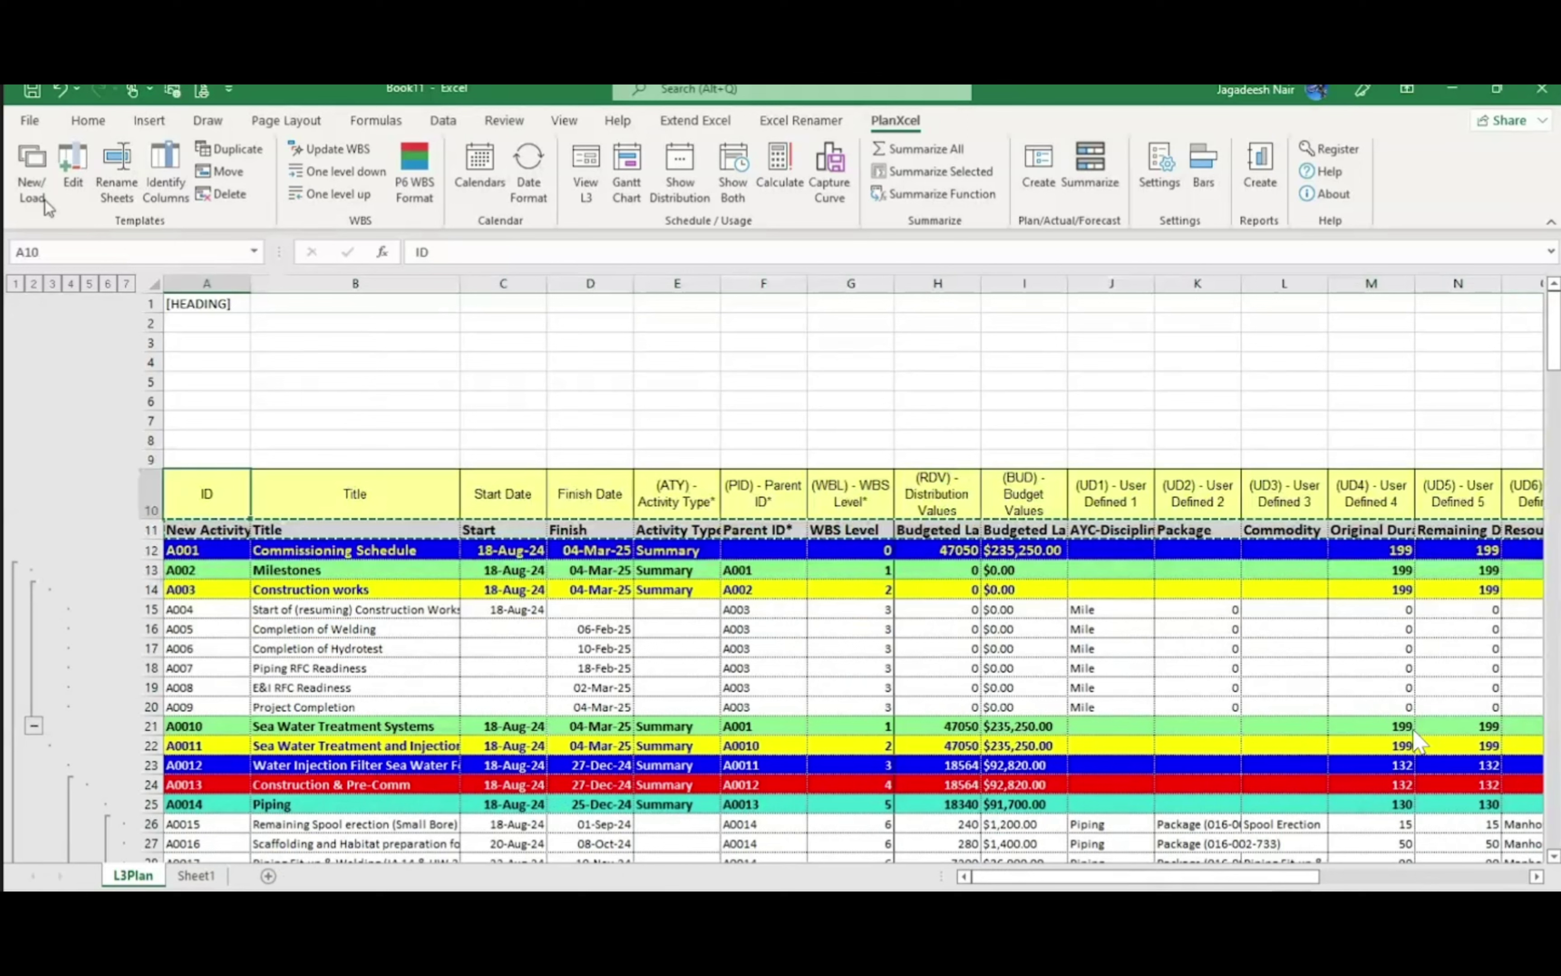
click(88, 120)
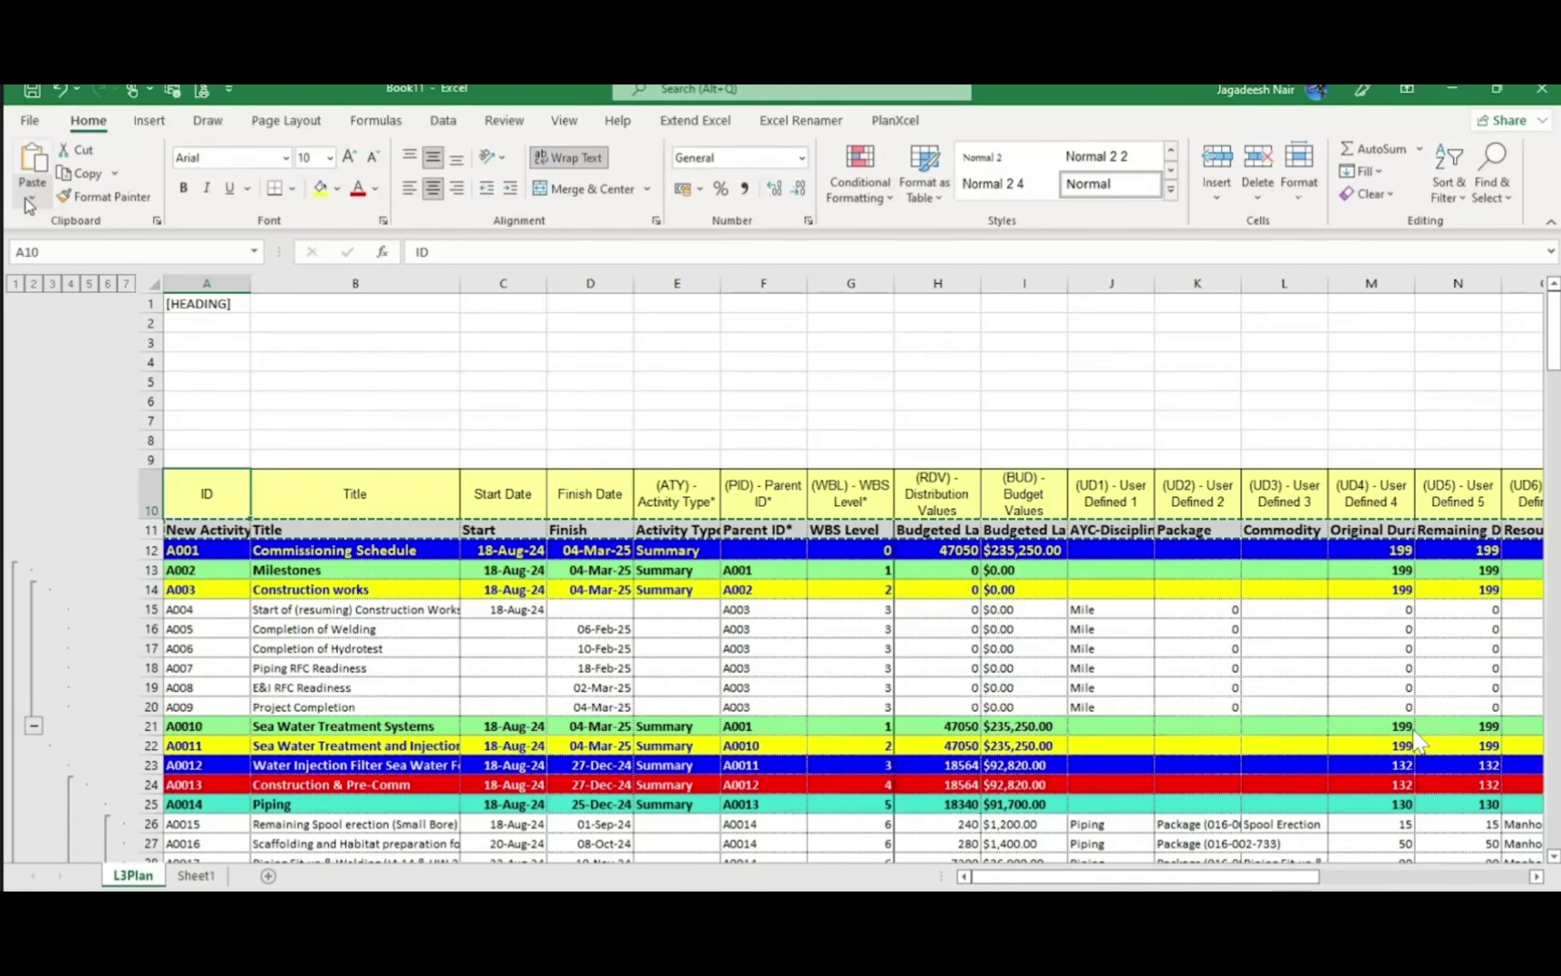
click(31, 200)
drag(157, 508, 157, 526)
click(646, 702)
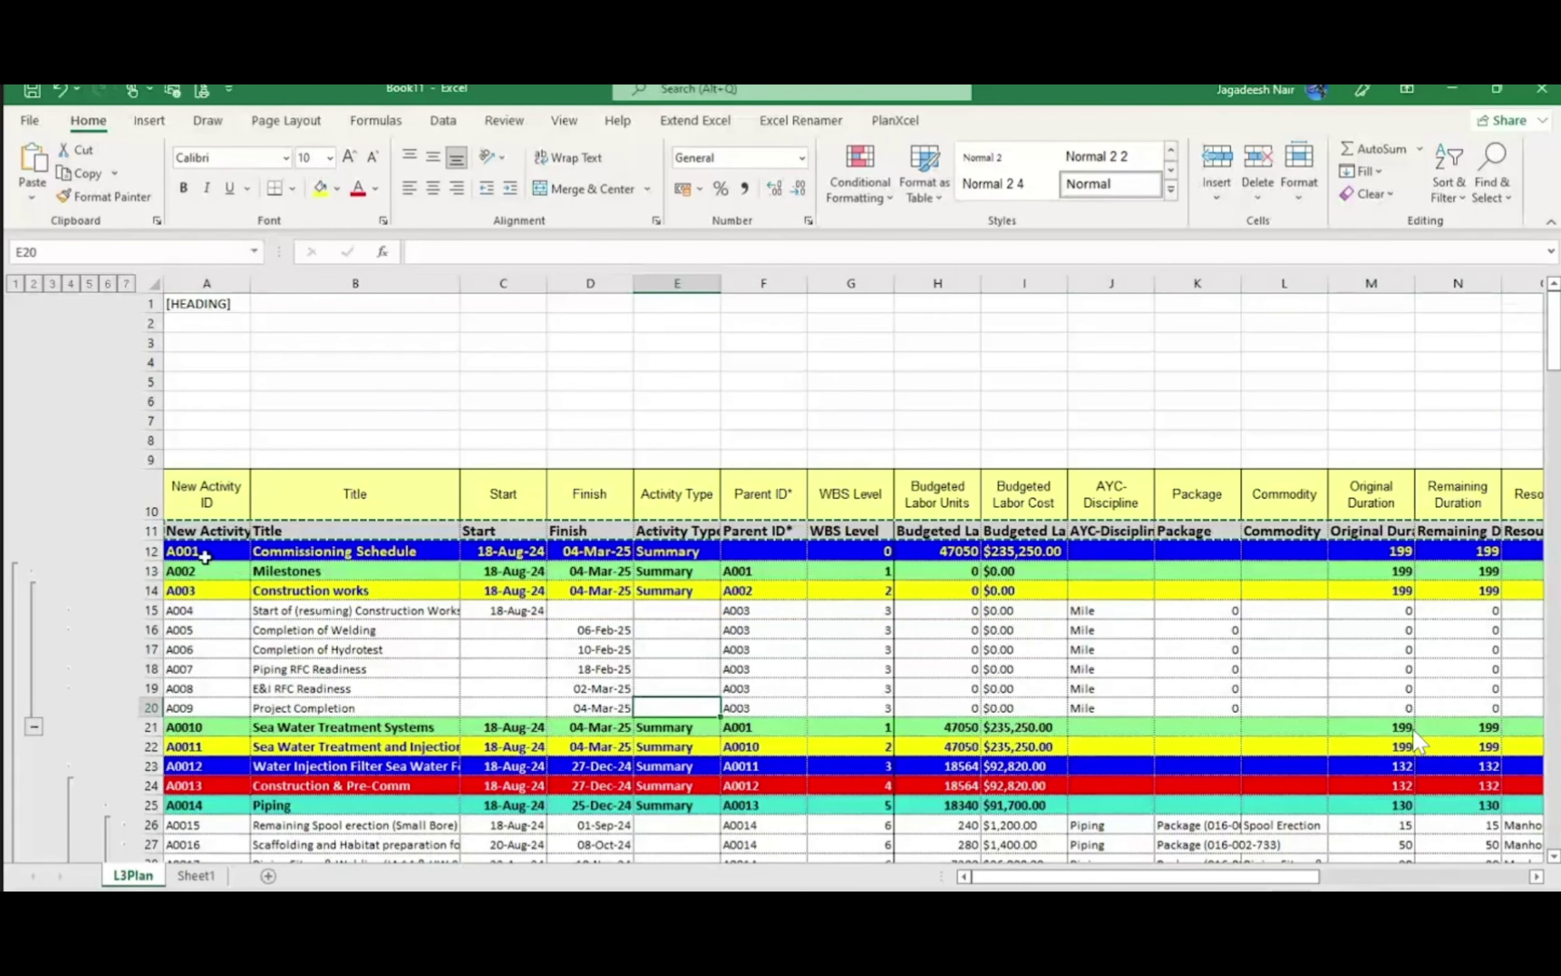
Delete the duplicate header row 11 from the L3Plan sheet
click(153, 531)
key(ctrl+minus)
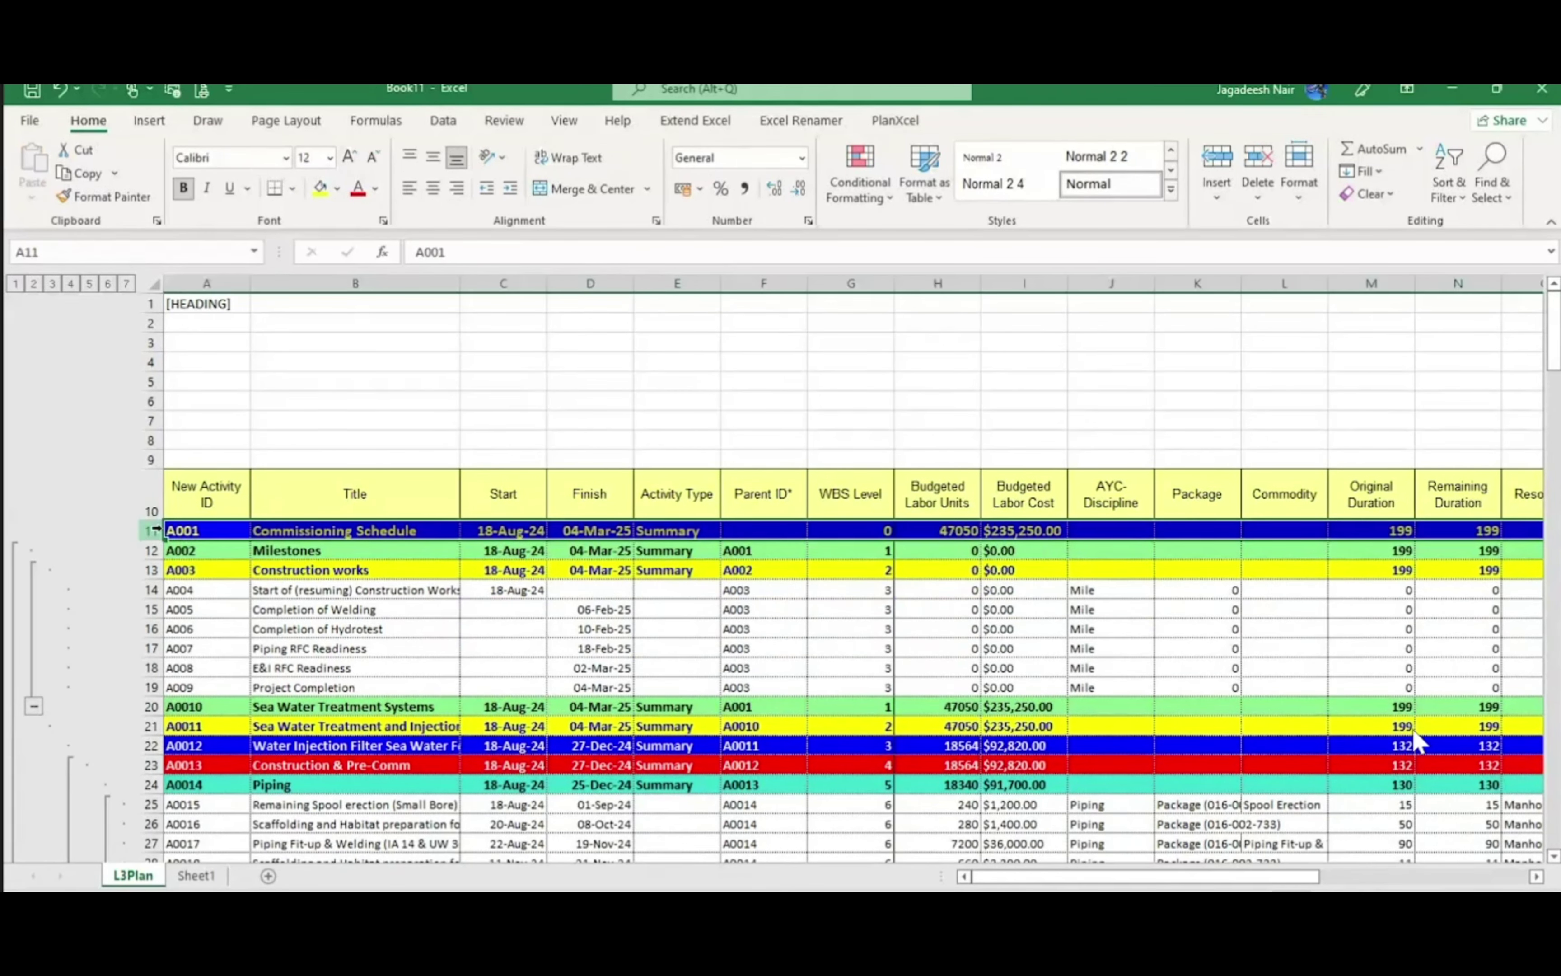
click(1152, 554)
click(1024, 536)
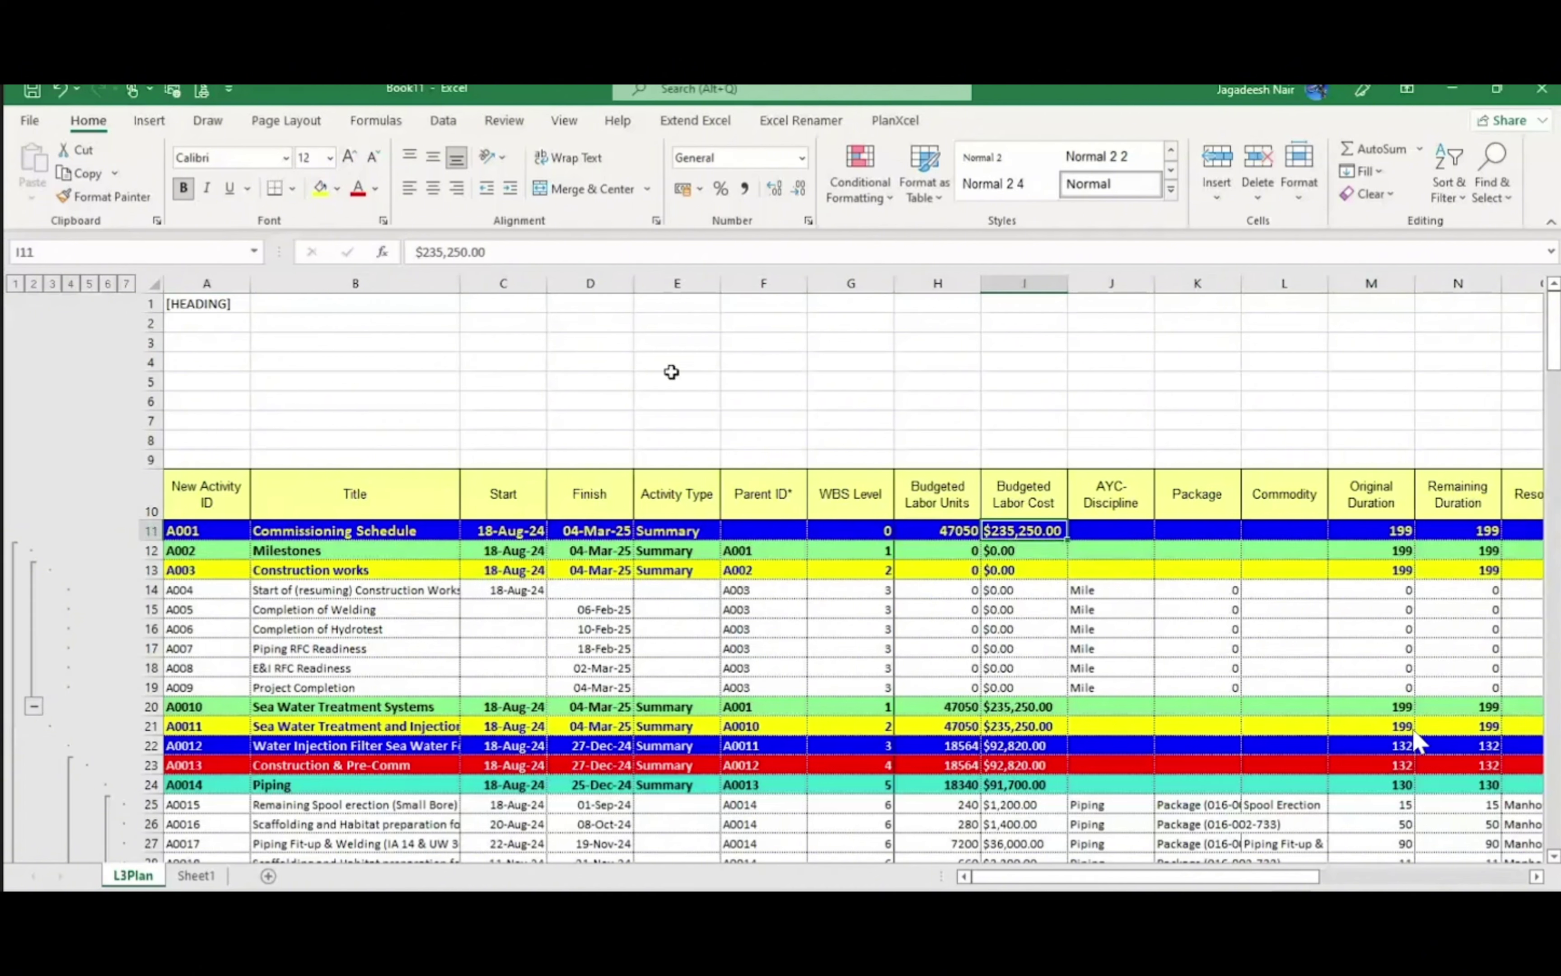
Remove every $ sign from the Budgeted Labor Cost column by replacing it with nothing
click(1035, 284)
key(ctrl+f)
text($)
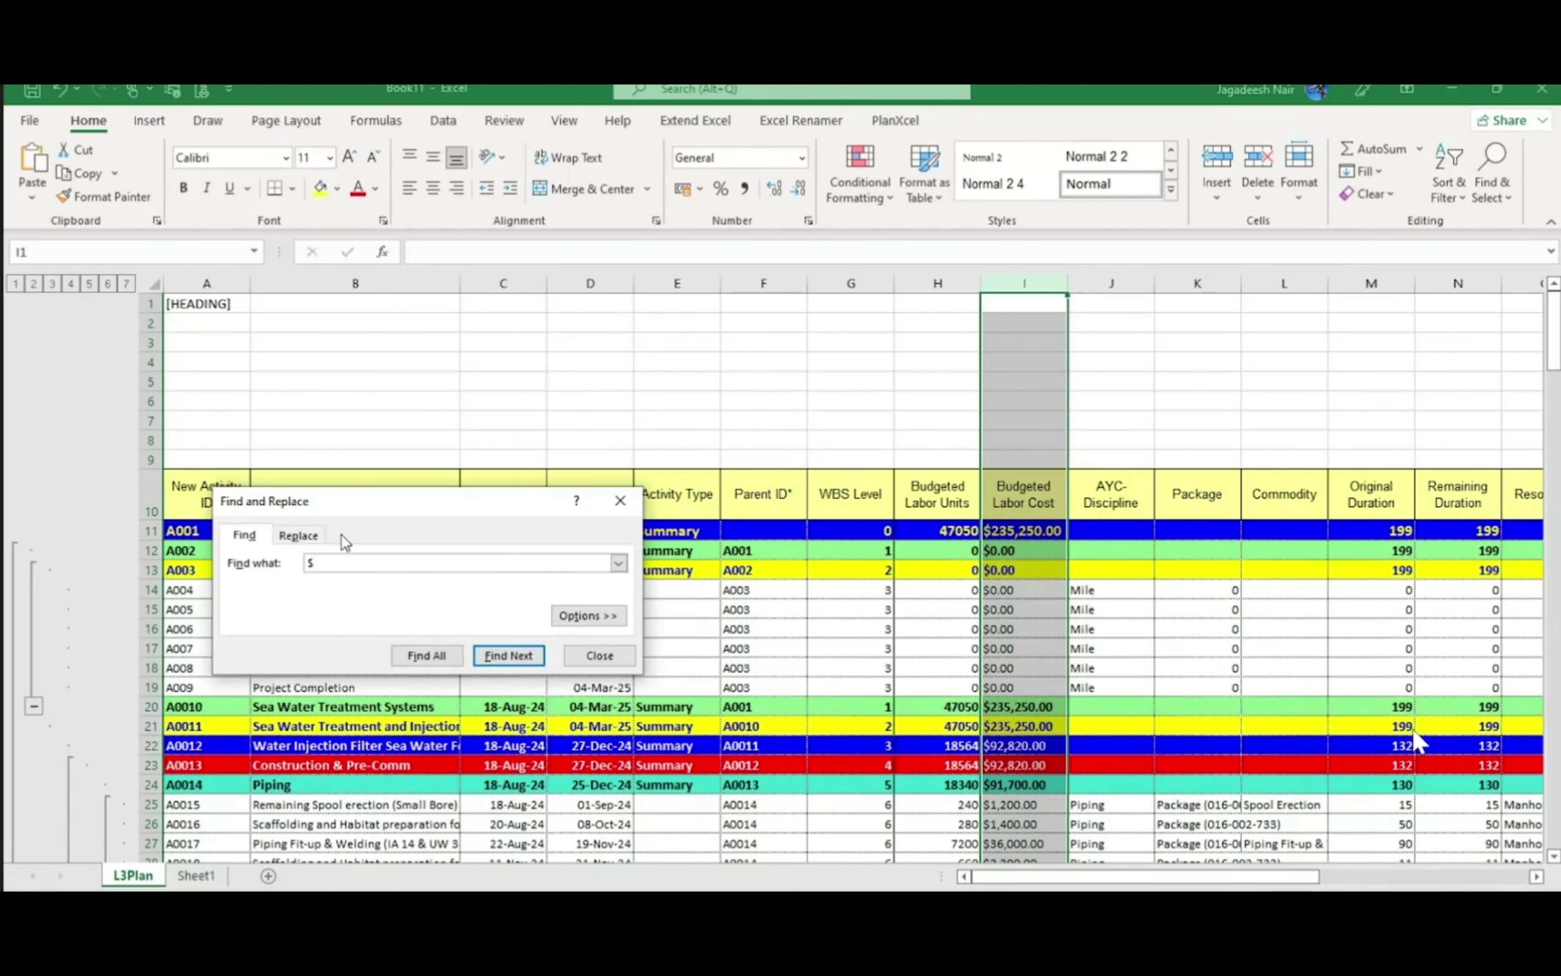
click(303, 535)
click(271, 660)
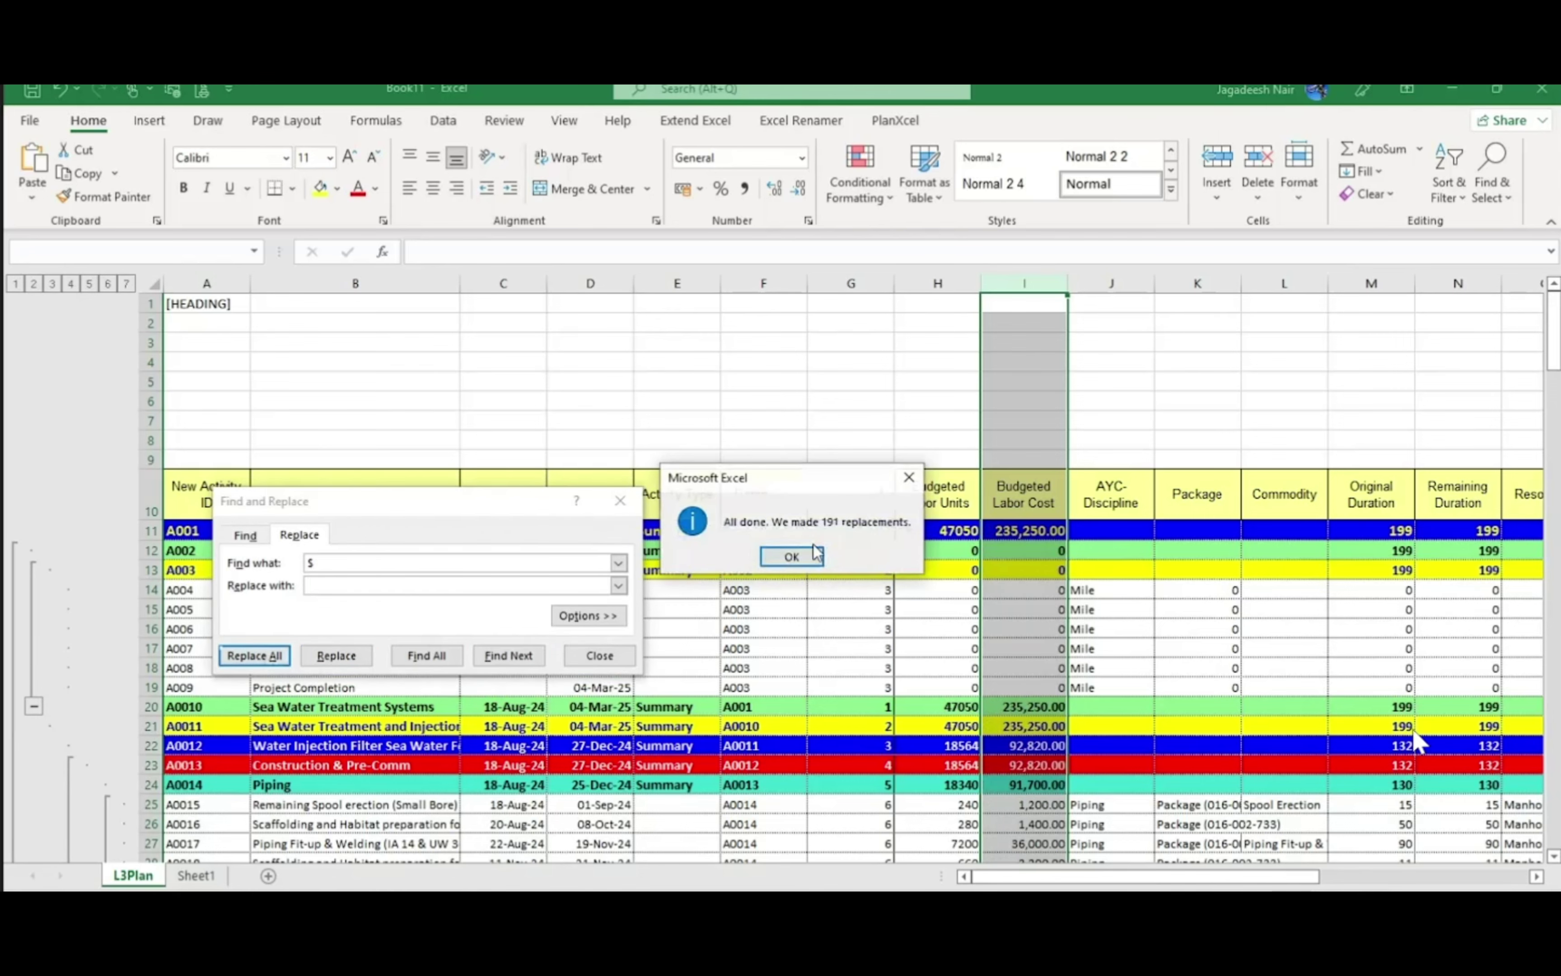
click(796, 559)
click(593, 657)
click(1371, 726)
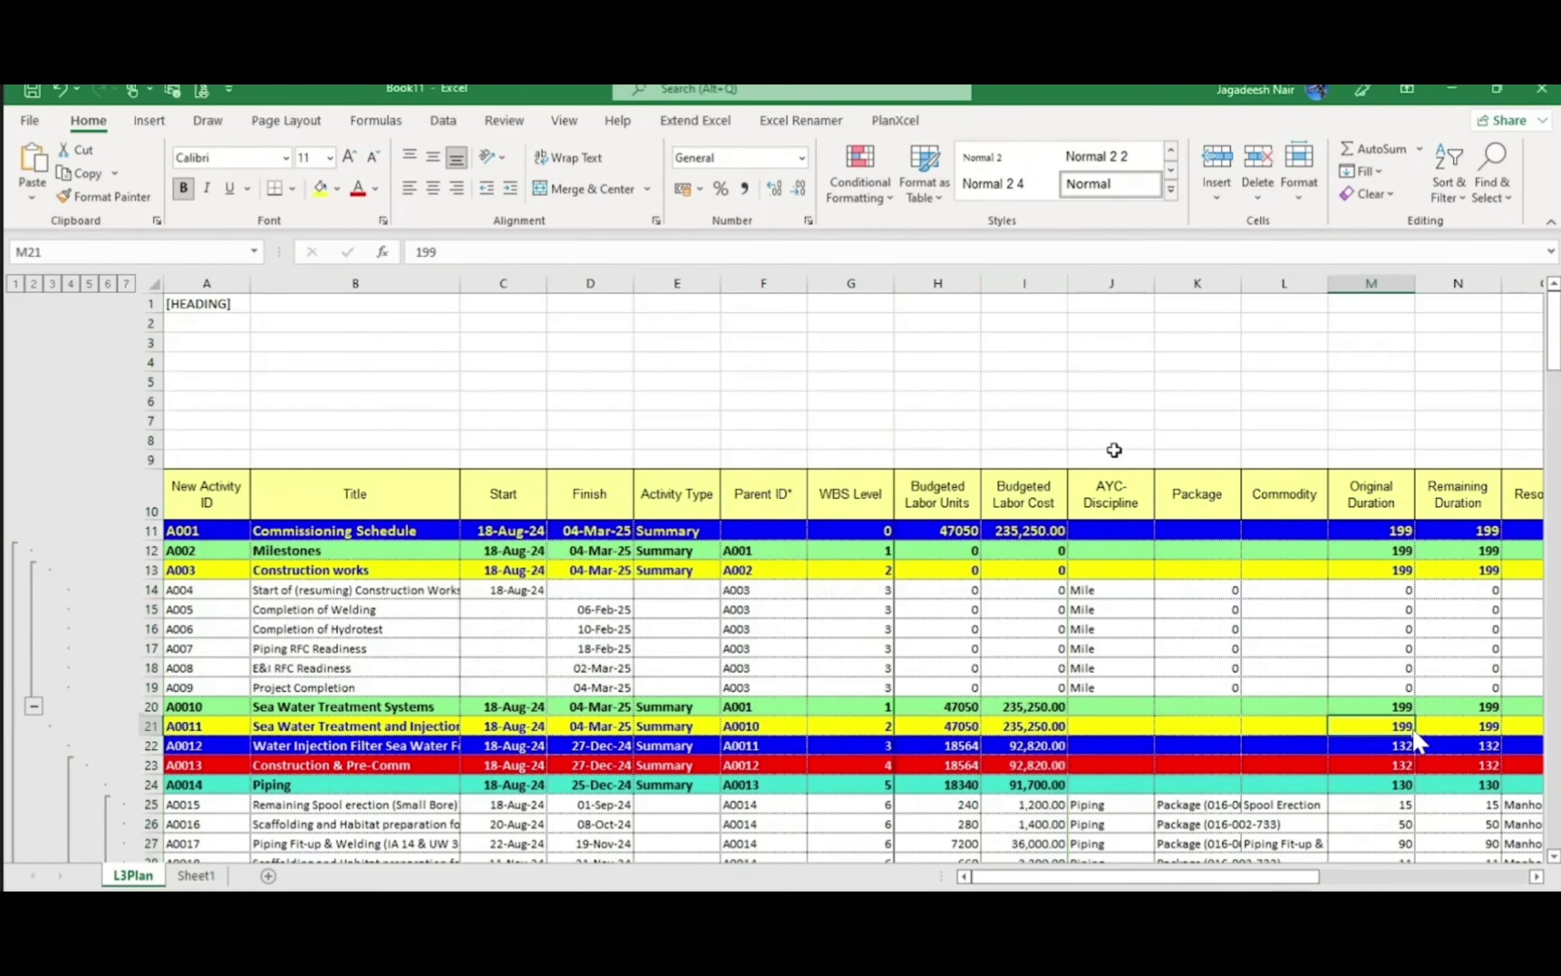
Copy the Commissioning Schedule row's Budgeted Labor Units and Cost totals from H11:I11 to H7:I7 as a reference
scroll(1114, 450, down, 3)
click(1123, 436)
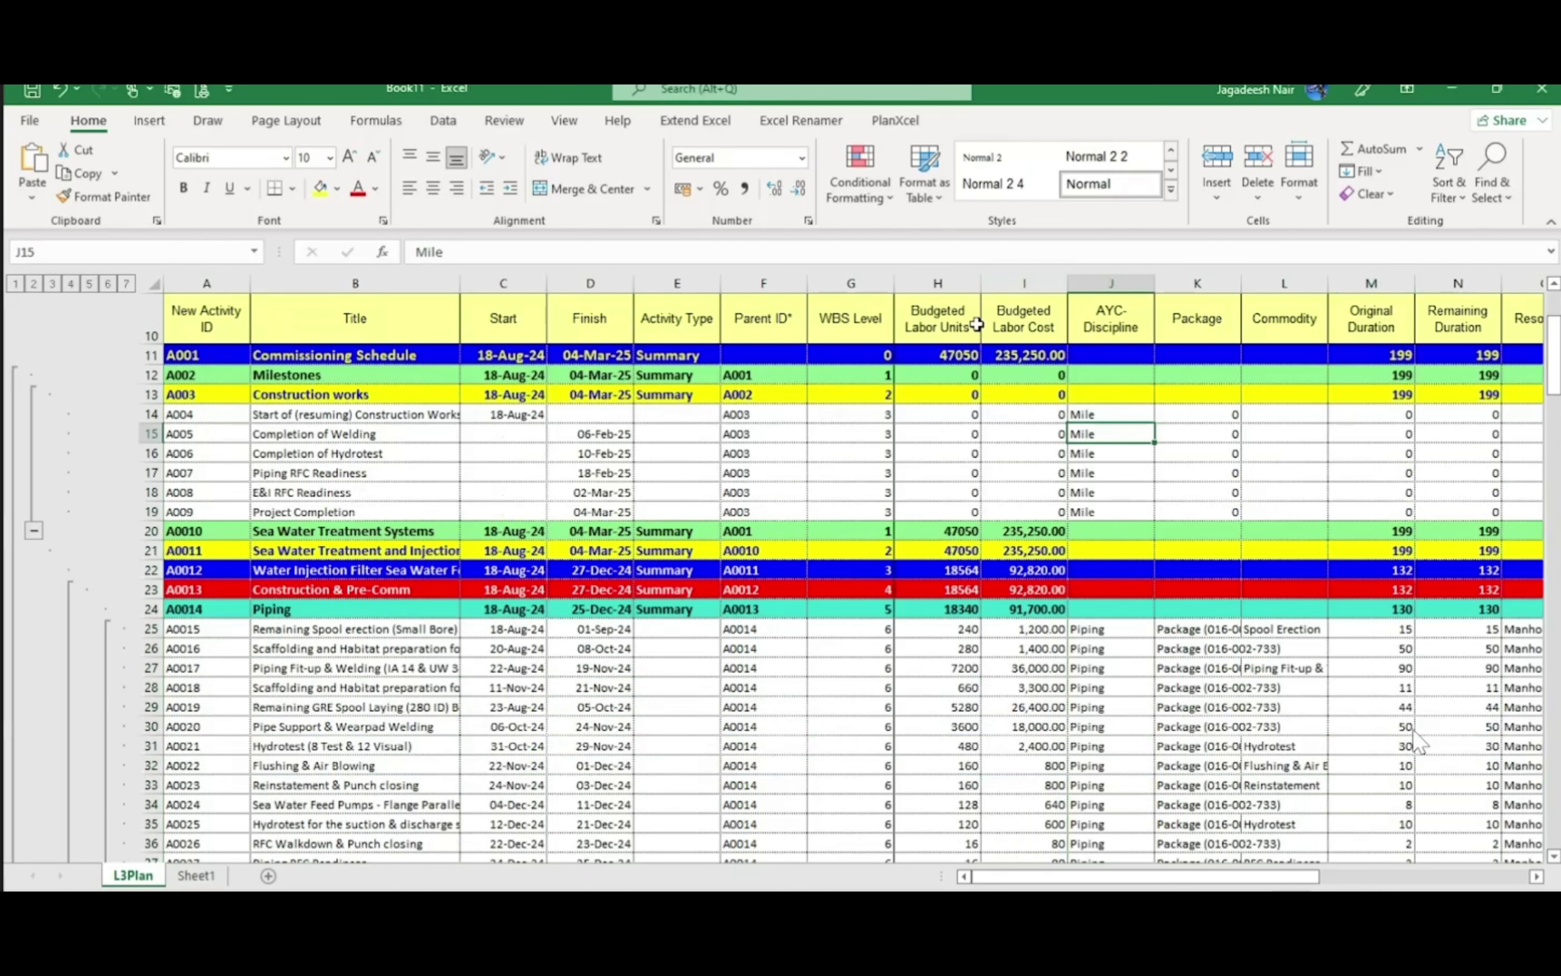
click(971, 355)
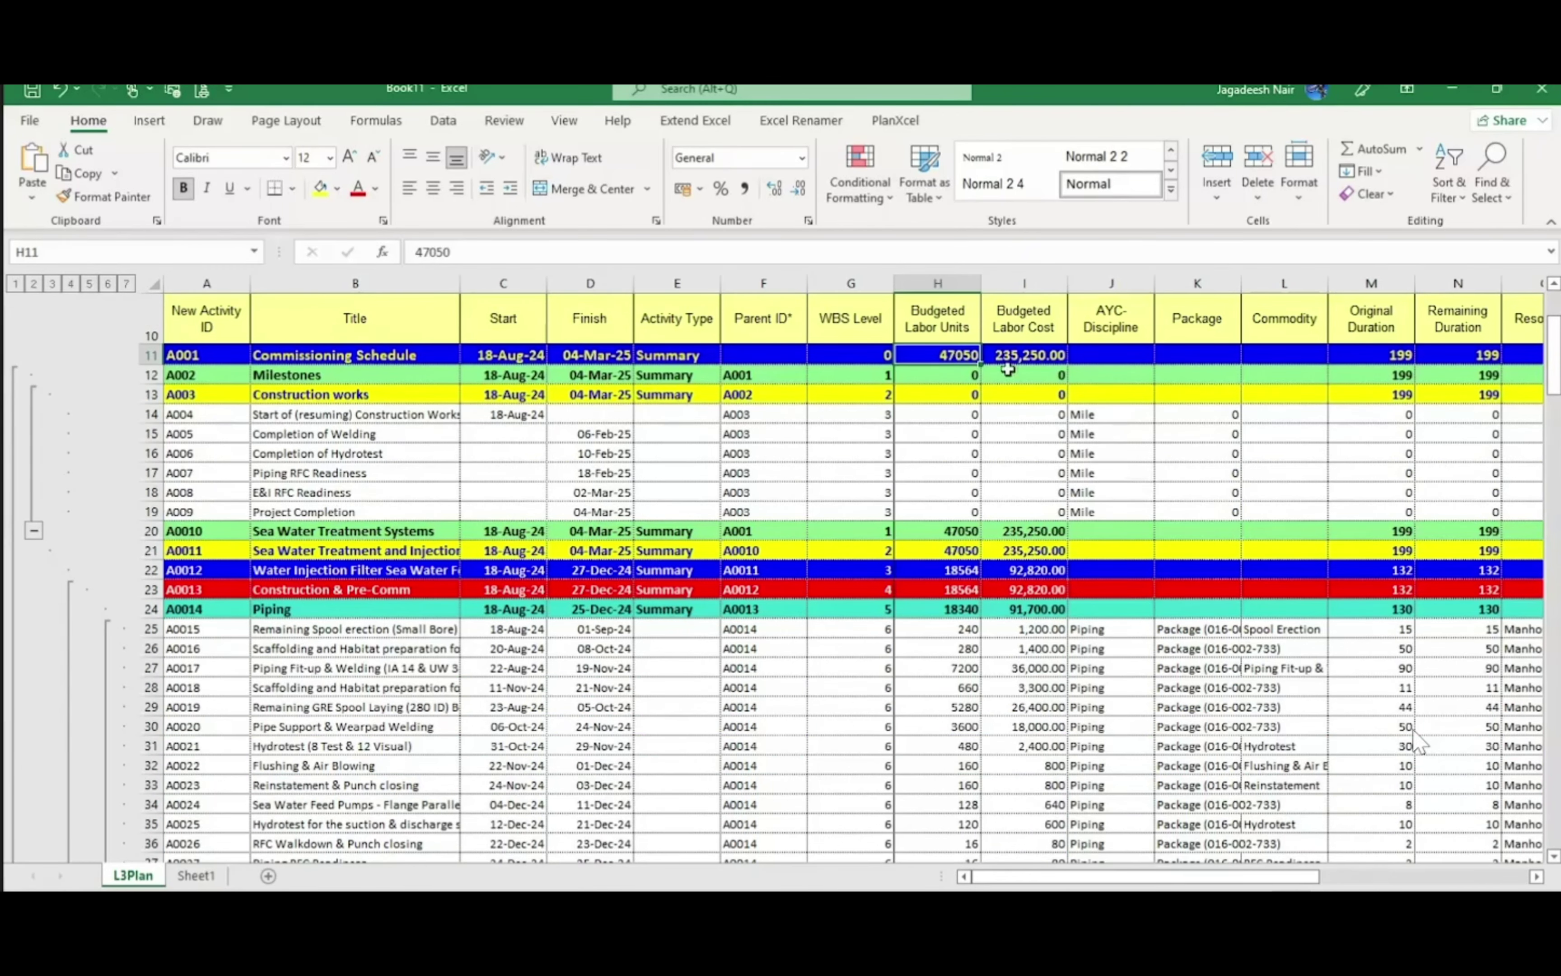
scroll(1057, 371, up, 3)
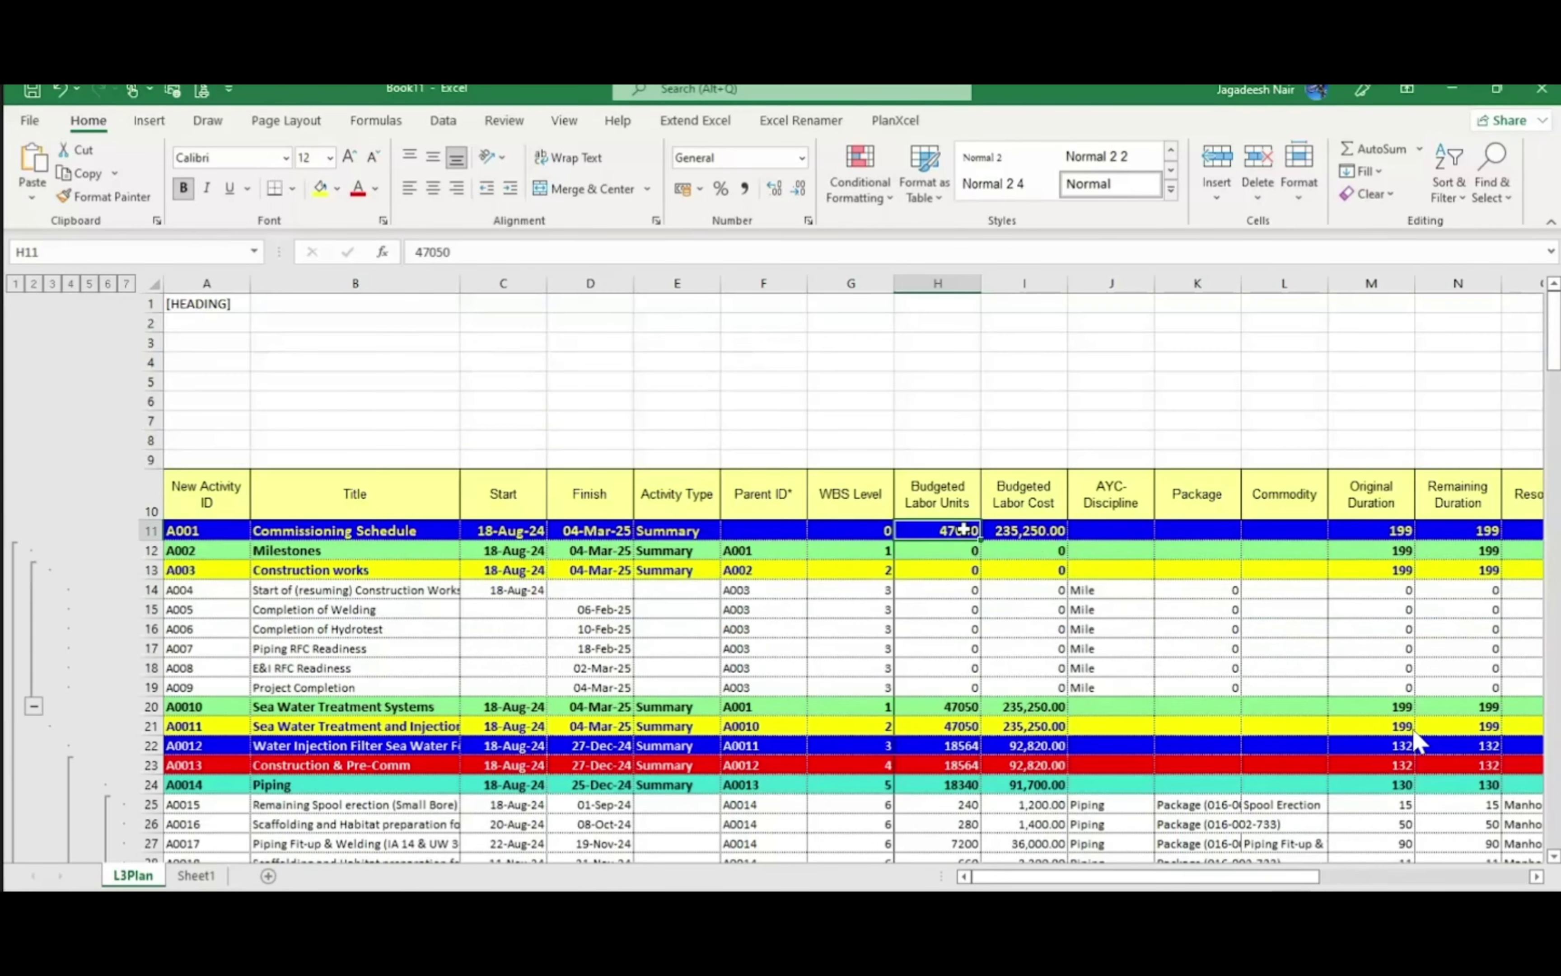
drag(964, 530, 1039, 533)
key(ctrl+c)
click(939, 421)
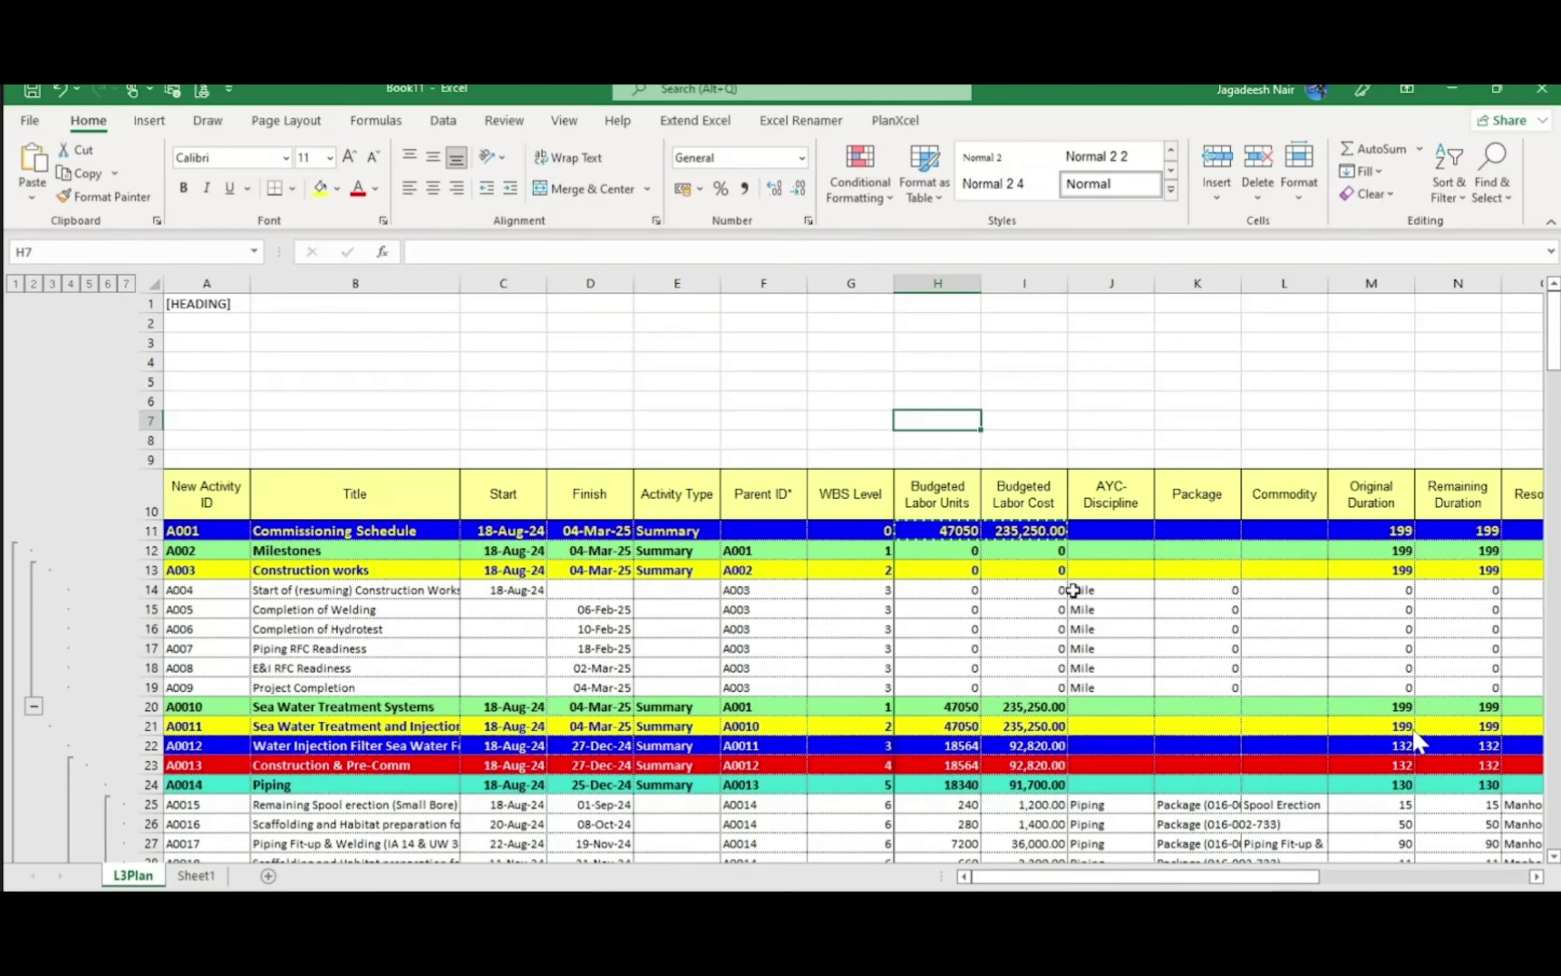
key(ctrl+v)
click(1200, 631)
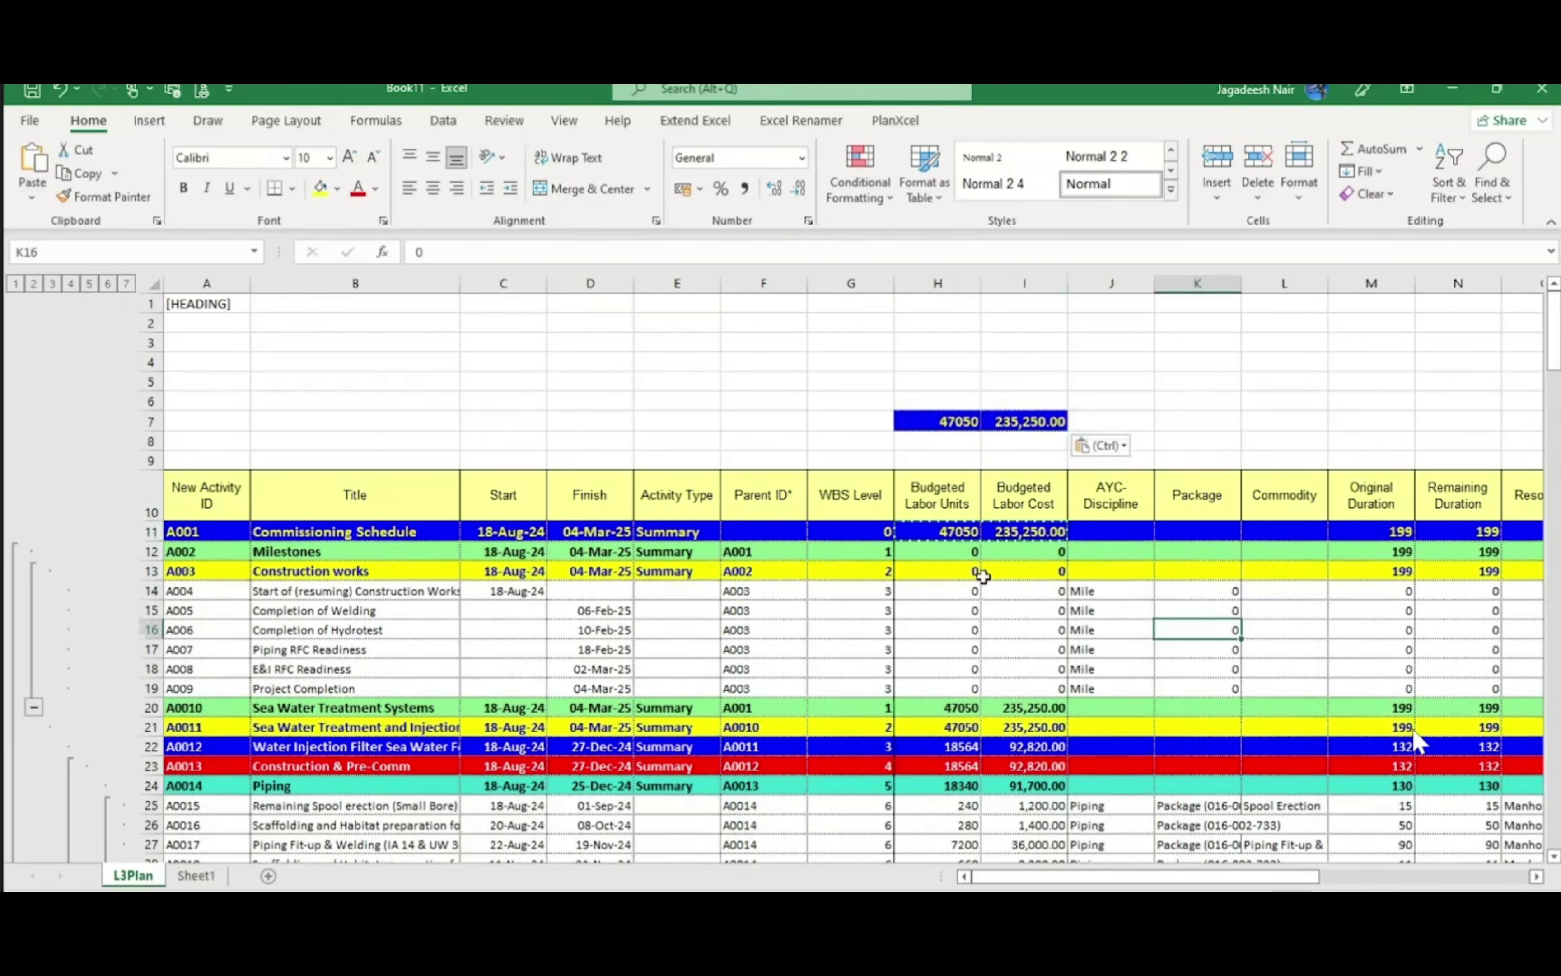
Run the PlanXcel Calculate command on the schedule
drag(1251, 876, 1200, 879)
click(893, 122)
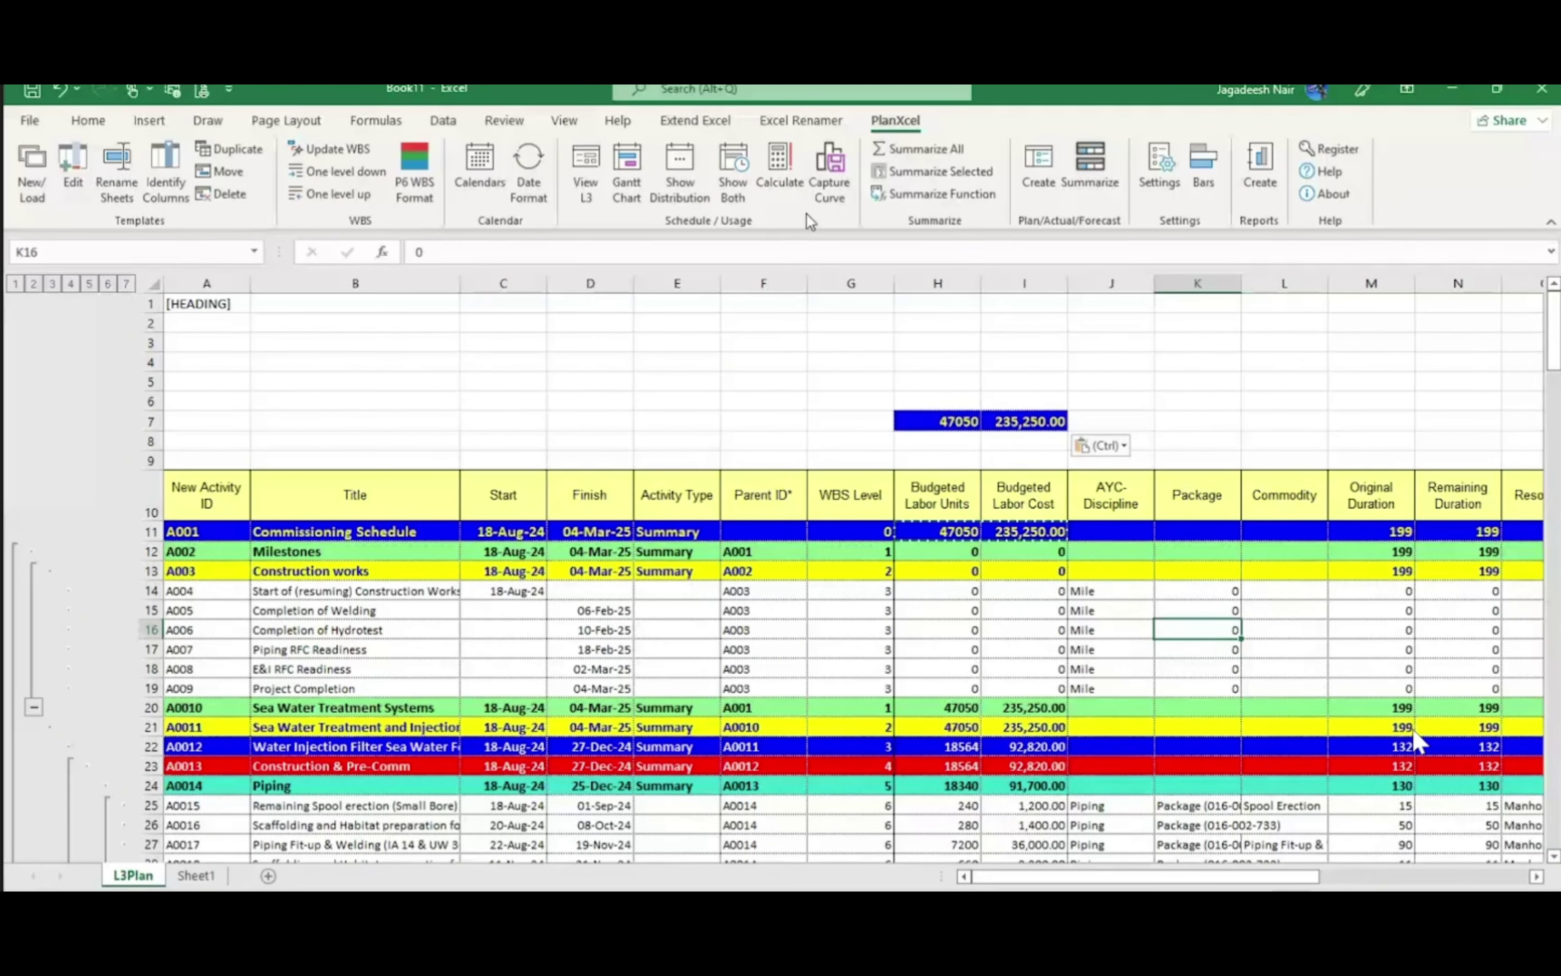
click(783, 185)
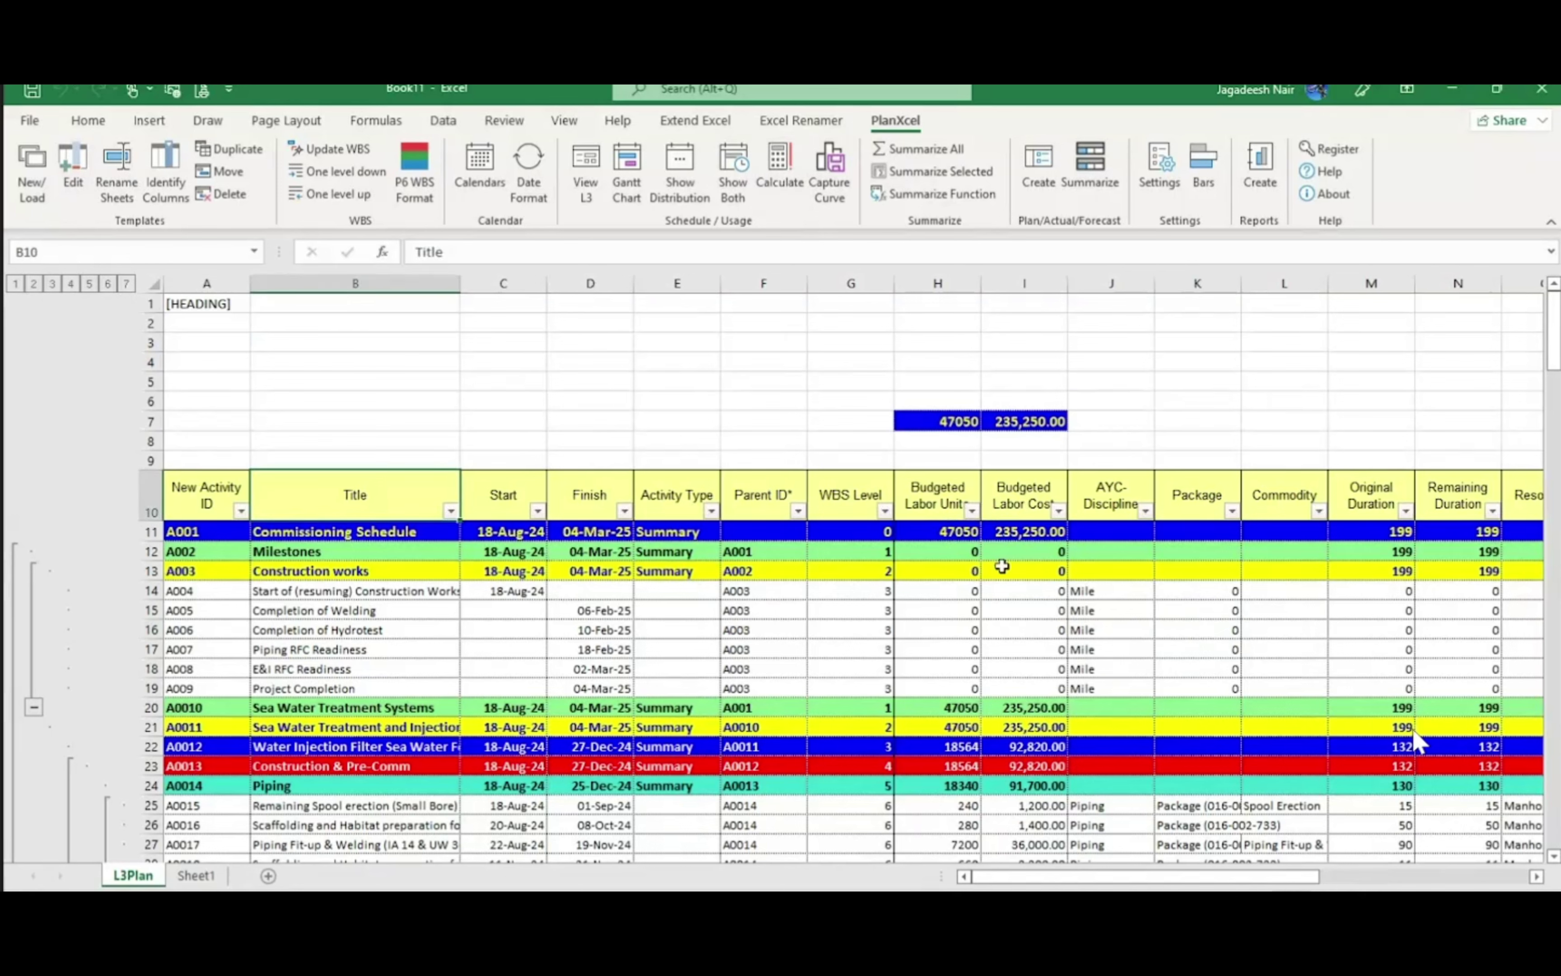
Clear the labor units and cost in H11:I11 and H20:I23, and recalculate the schedule to refill the summary rows
click(924, 516)
drag(935, 533, 1029, 527)
key(Delete)
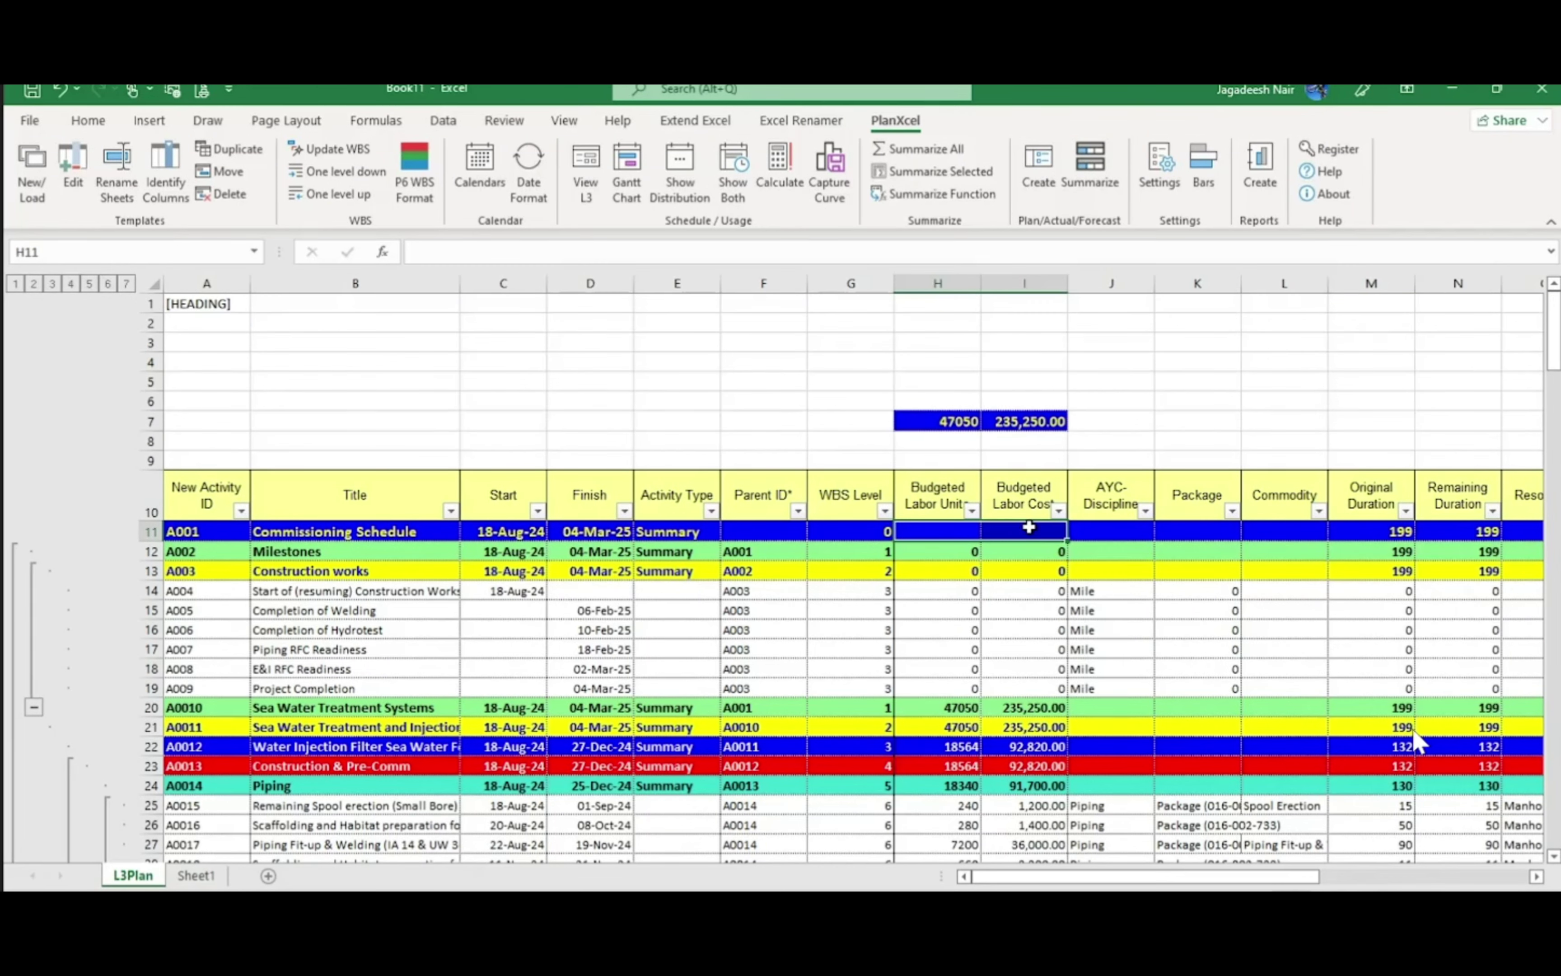
drag(962, 710, 1033, 768)
key(Delete)
click(1252, 688)
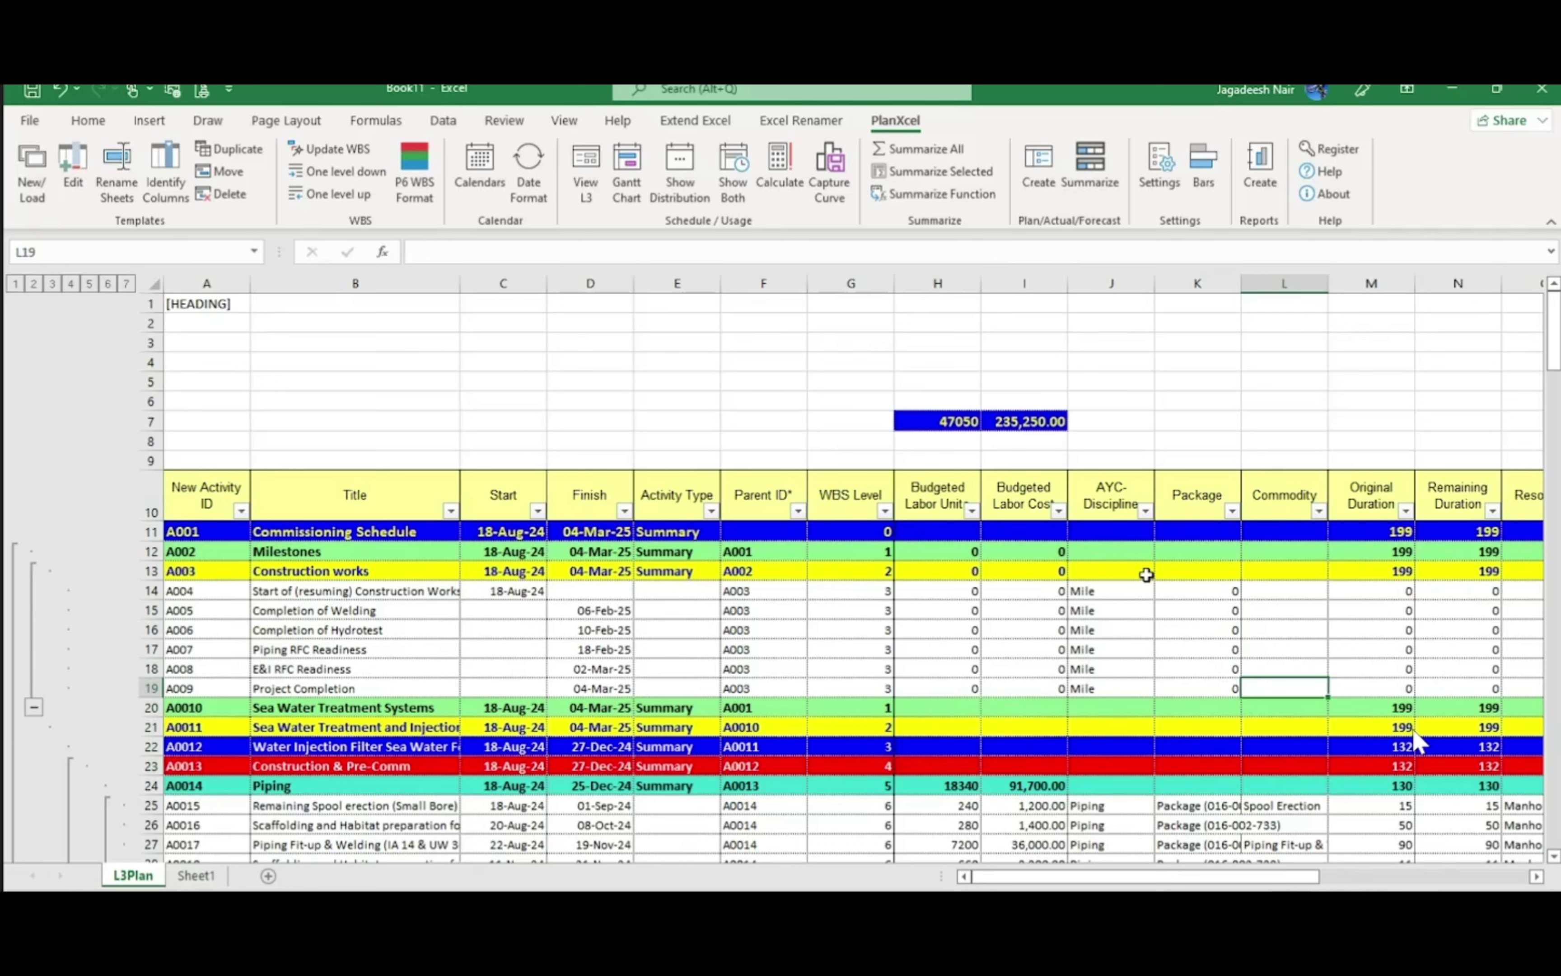
click(781, 173)
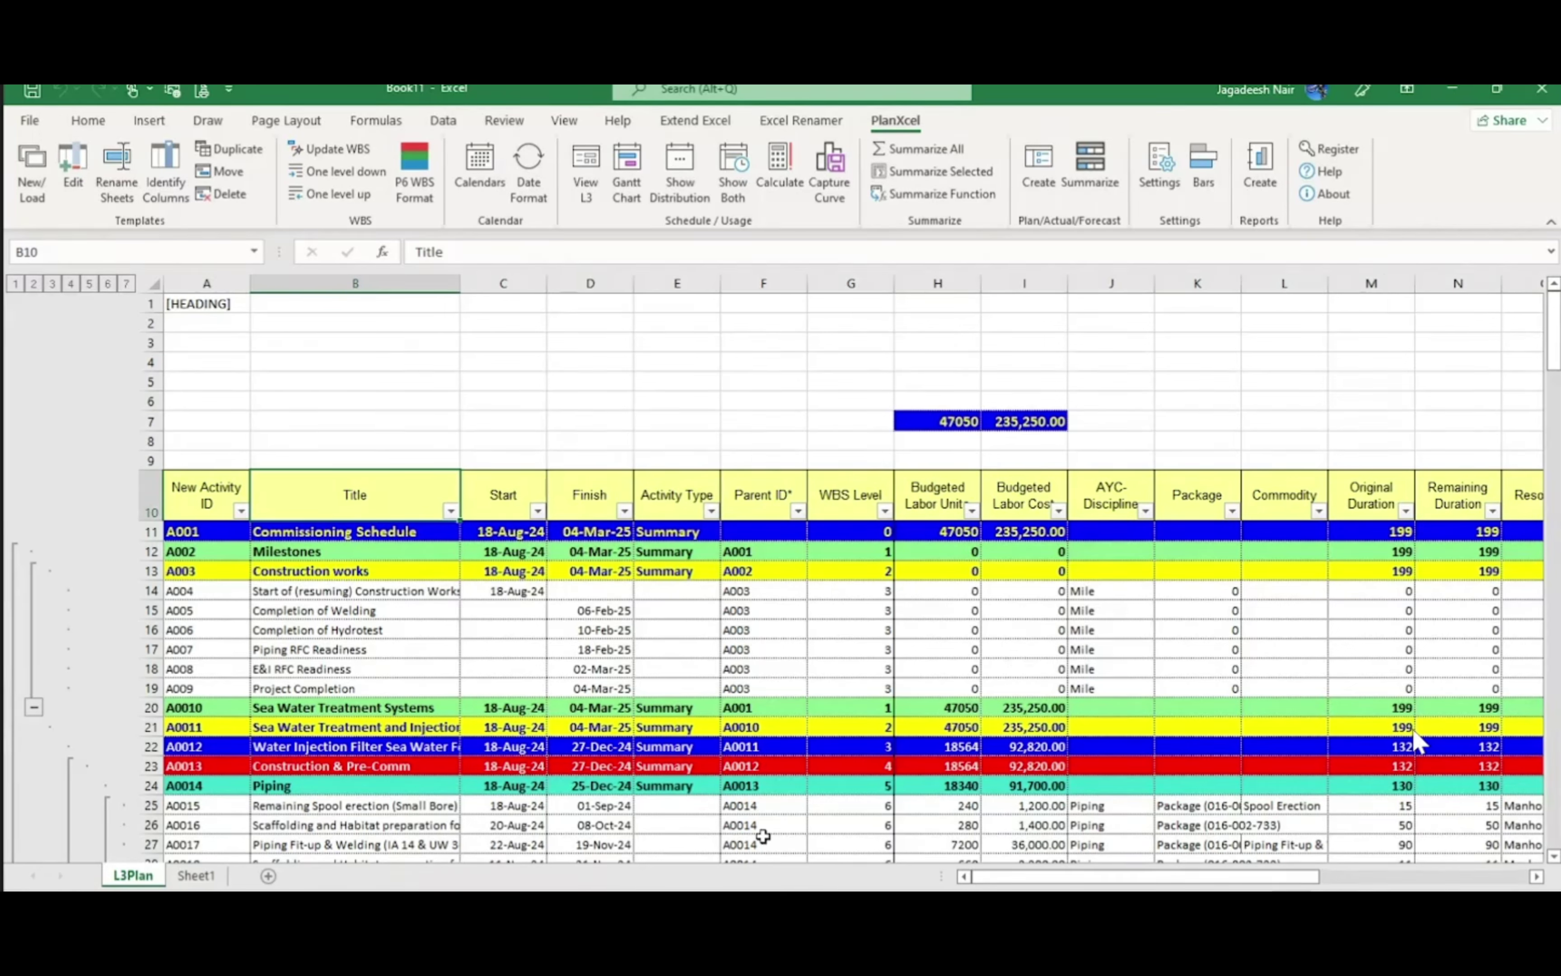
Copy the Commissioning Schedule row's Start and Finish dates to C7:D7 as a reference
drag(500, 532, 586, 589)
key(ctrl+c)
click(510, 423)
key(ctrl+v)
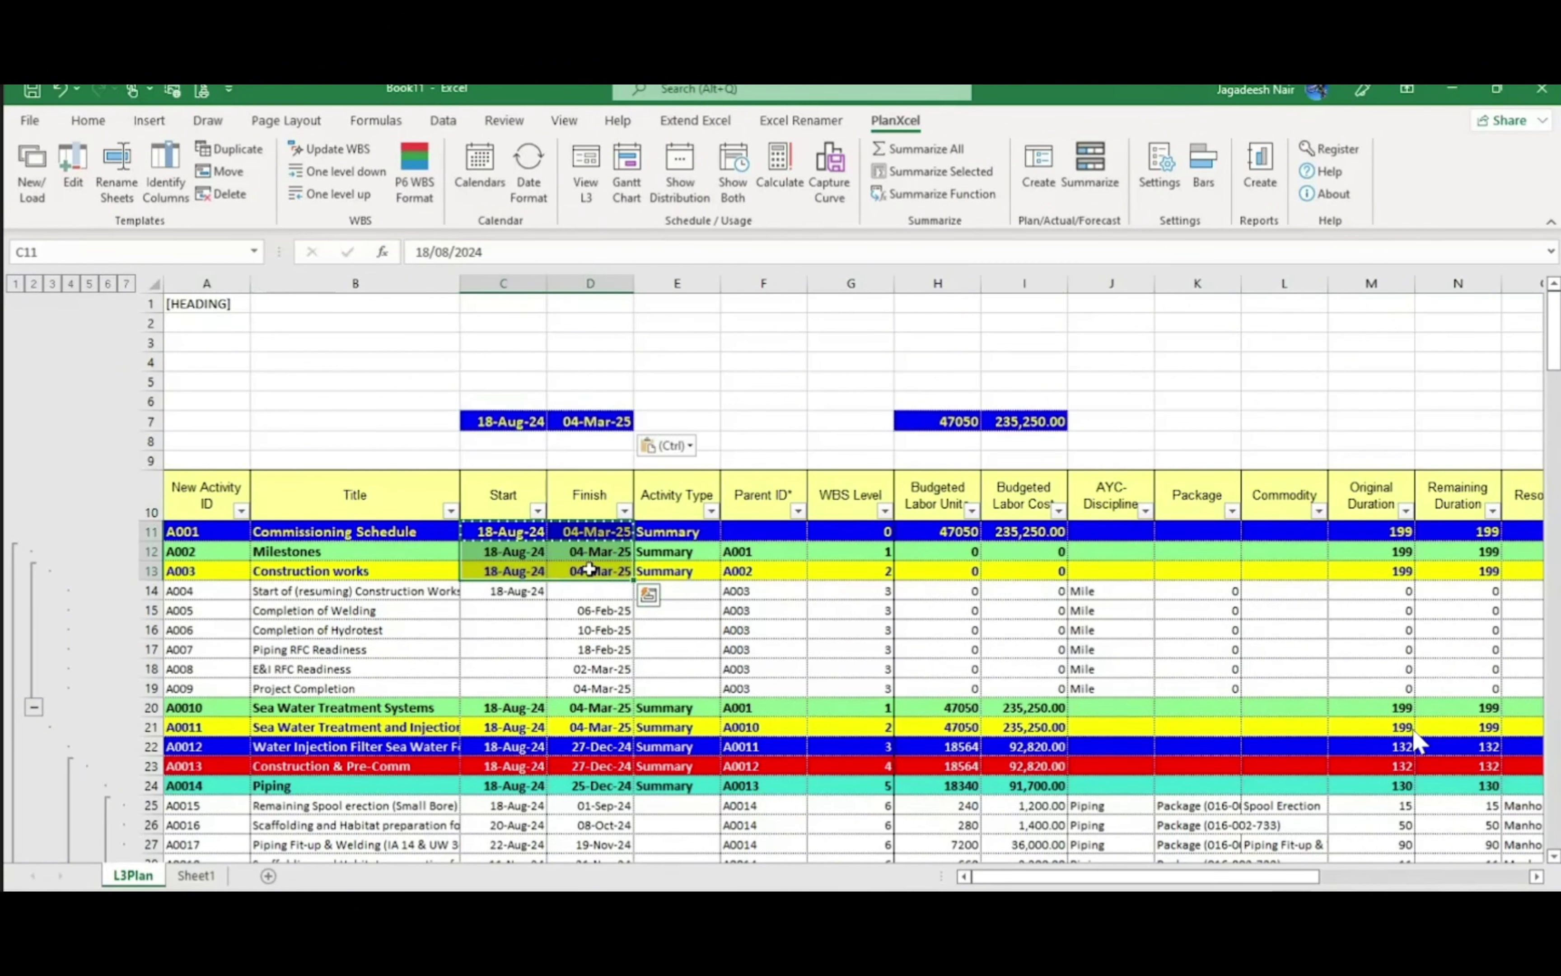
Clear the summary Start and Finish dates in C11:D13 and update the WBS to regenerate them
key(Delete)
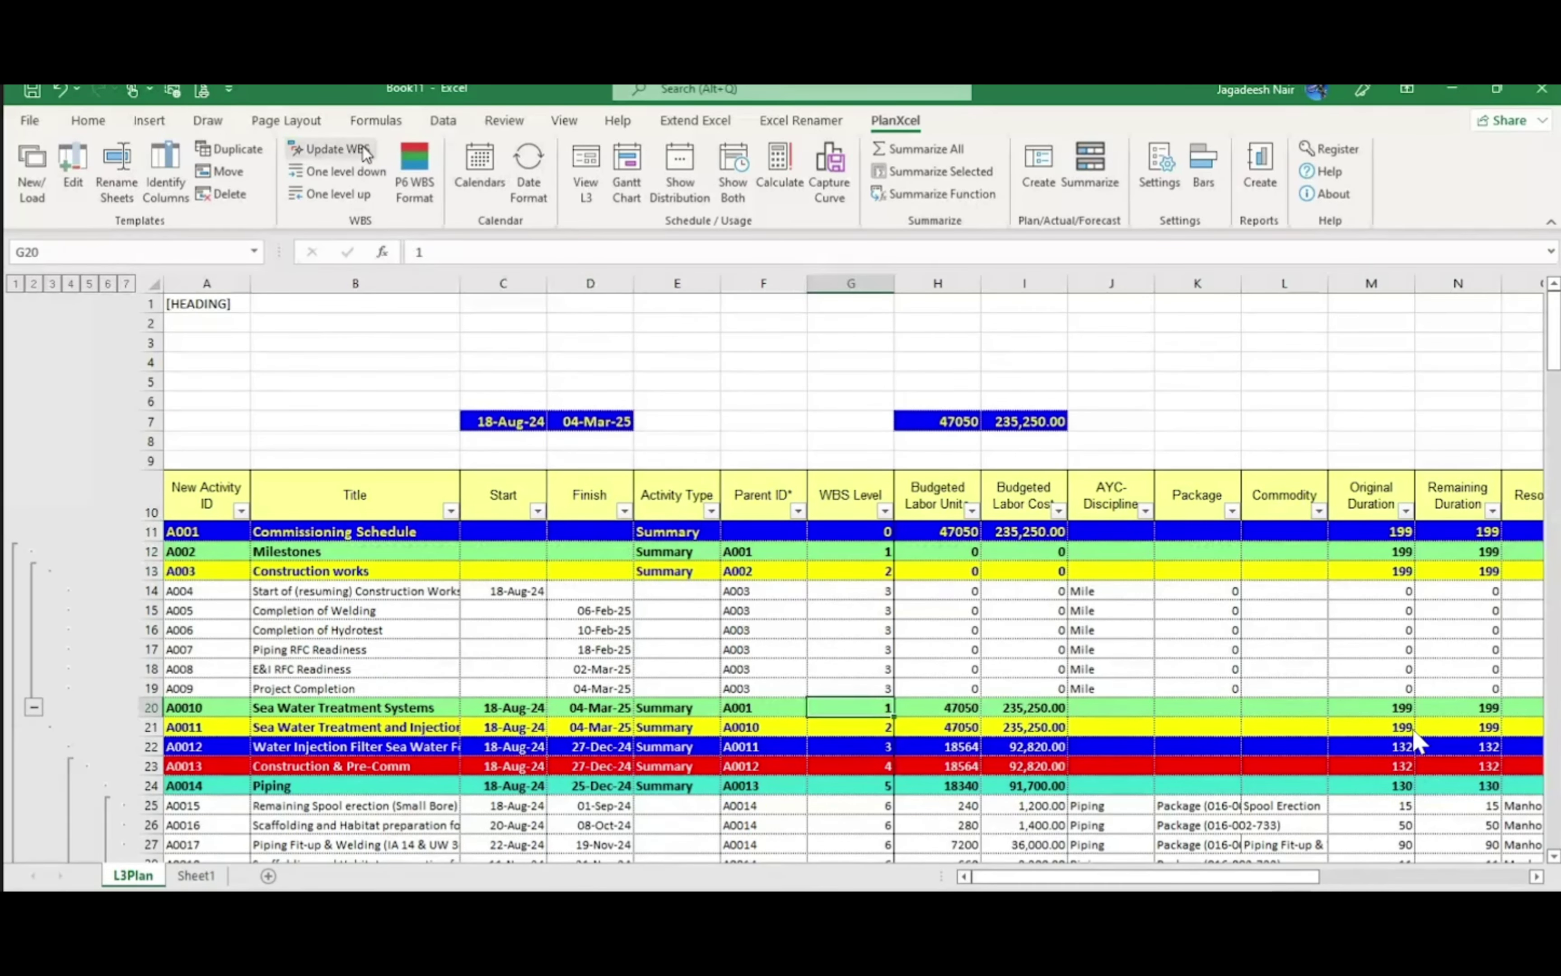
click(365, 153)
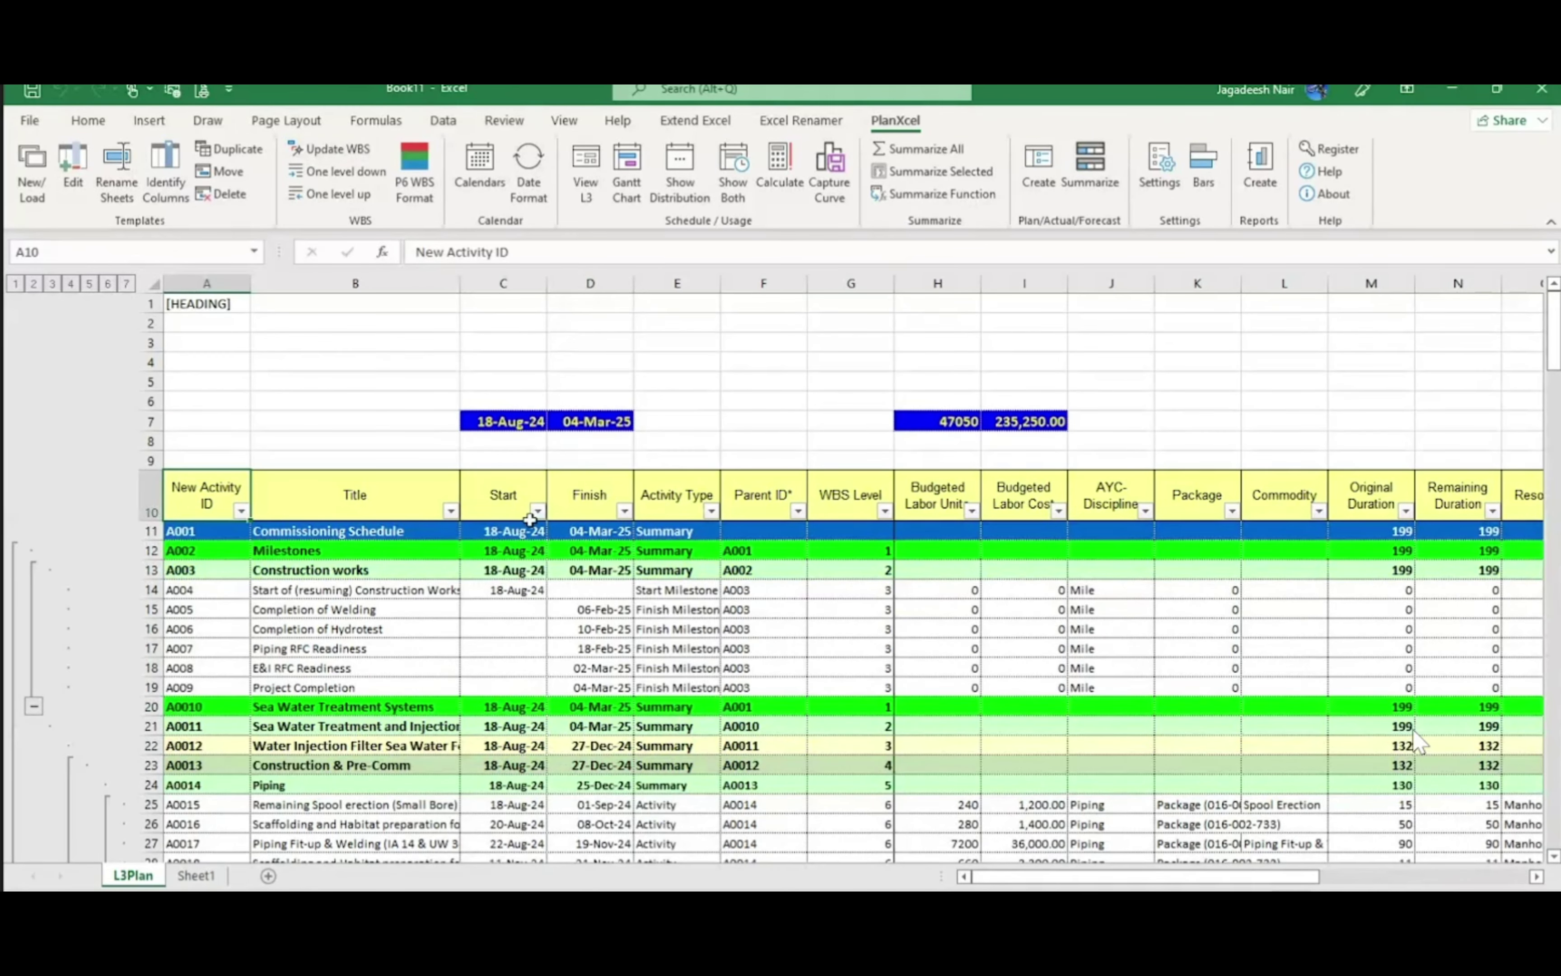
drag(510, 531, 580, 536)
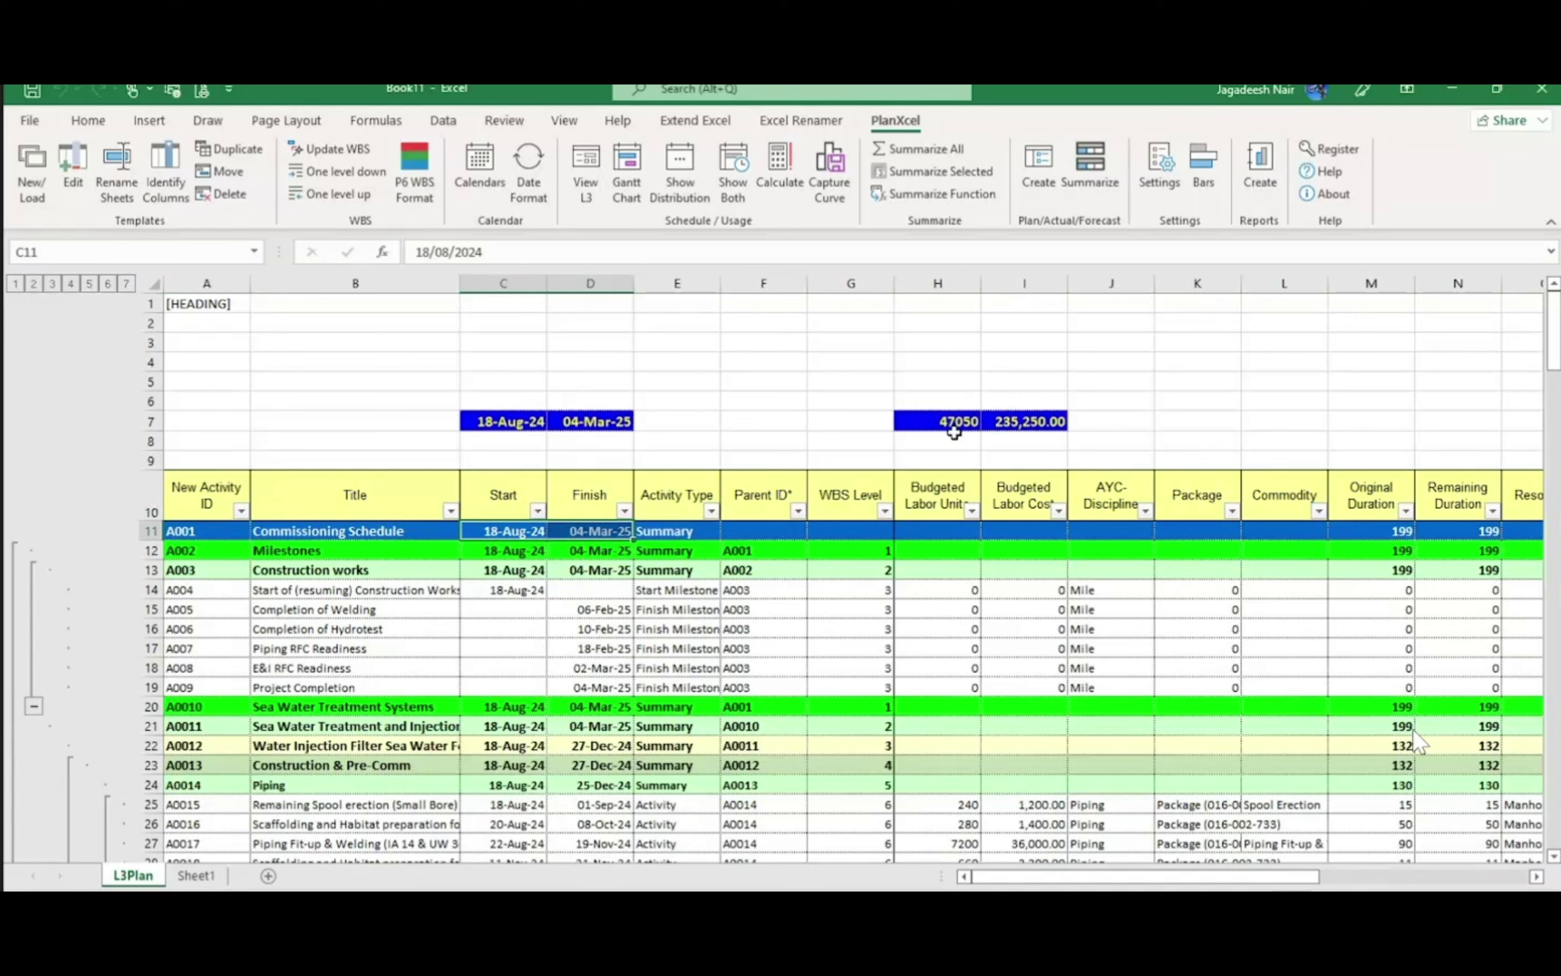
Recalculate the schedule to roll up labor units and cost into the updated WBS summary rows
drag(954, 432, 1064, 434)
click(780, 174)
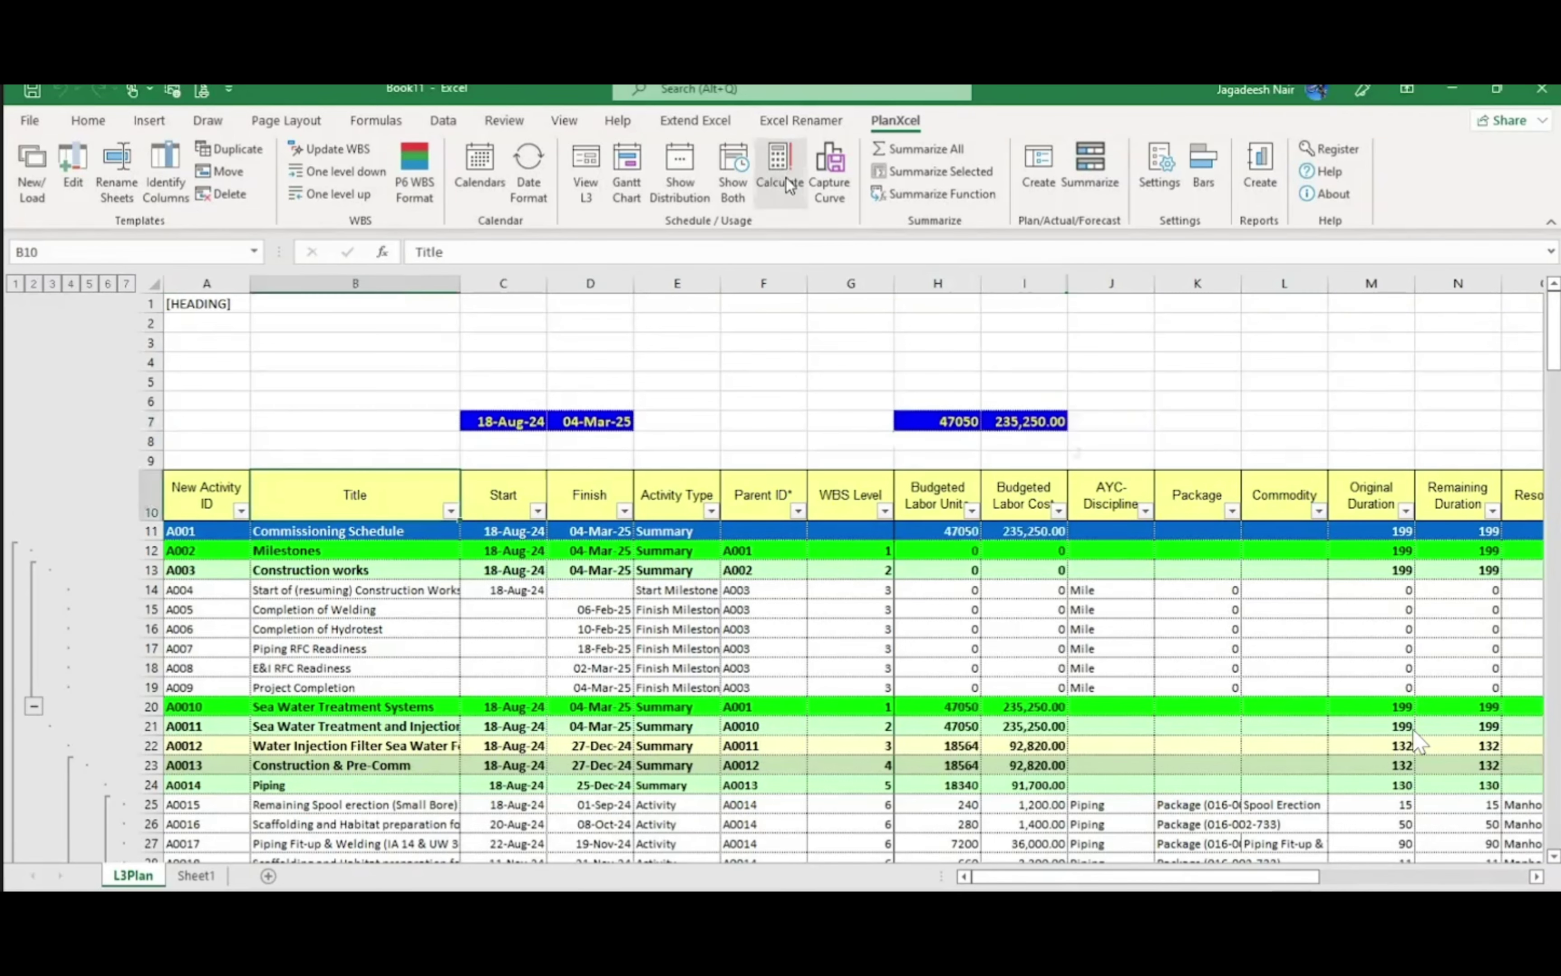
click(943, 691)
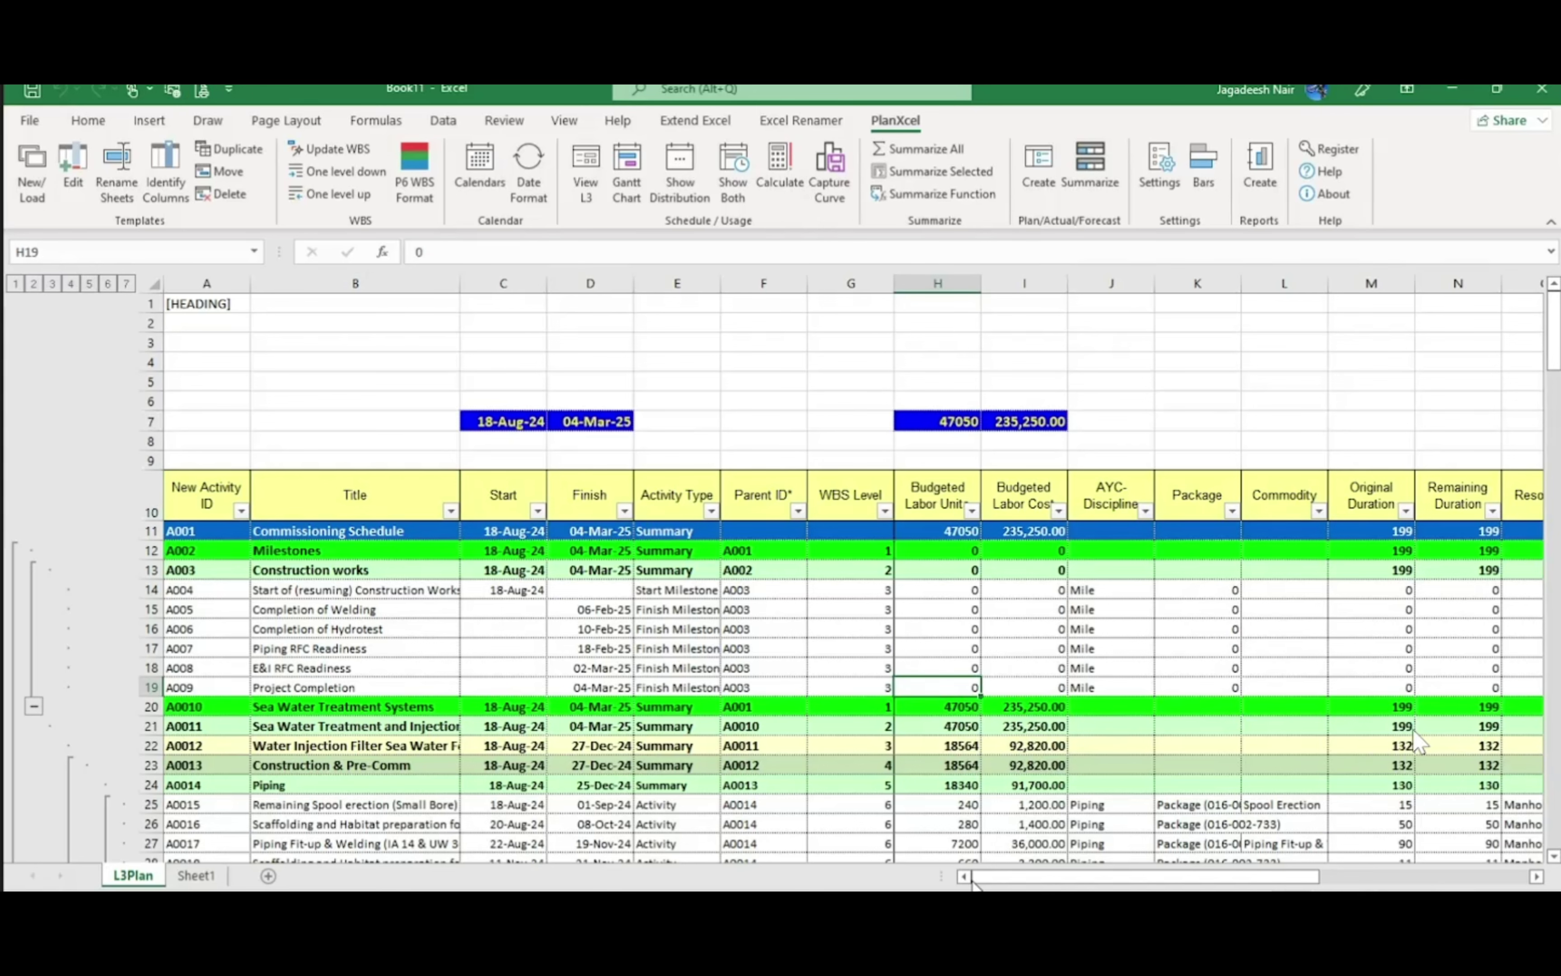
Check the Start column's filter list, and enter the sample actual date 02-Feb-24 A in C3 before clearing it again
click(537, 511)
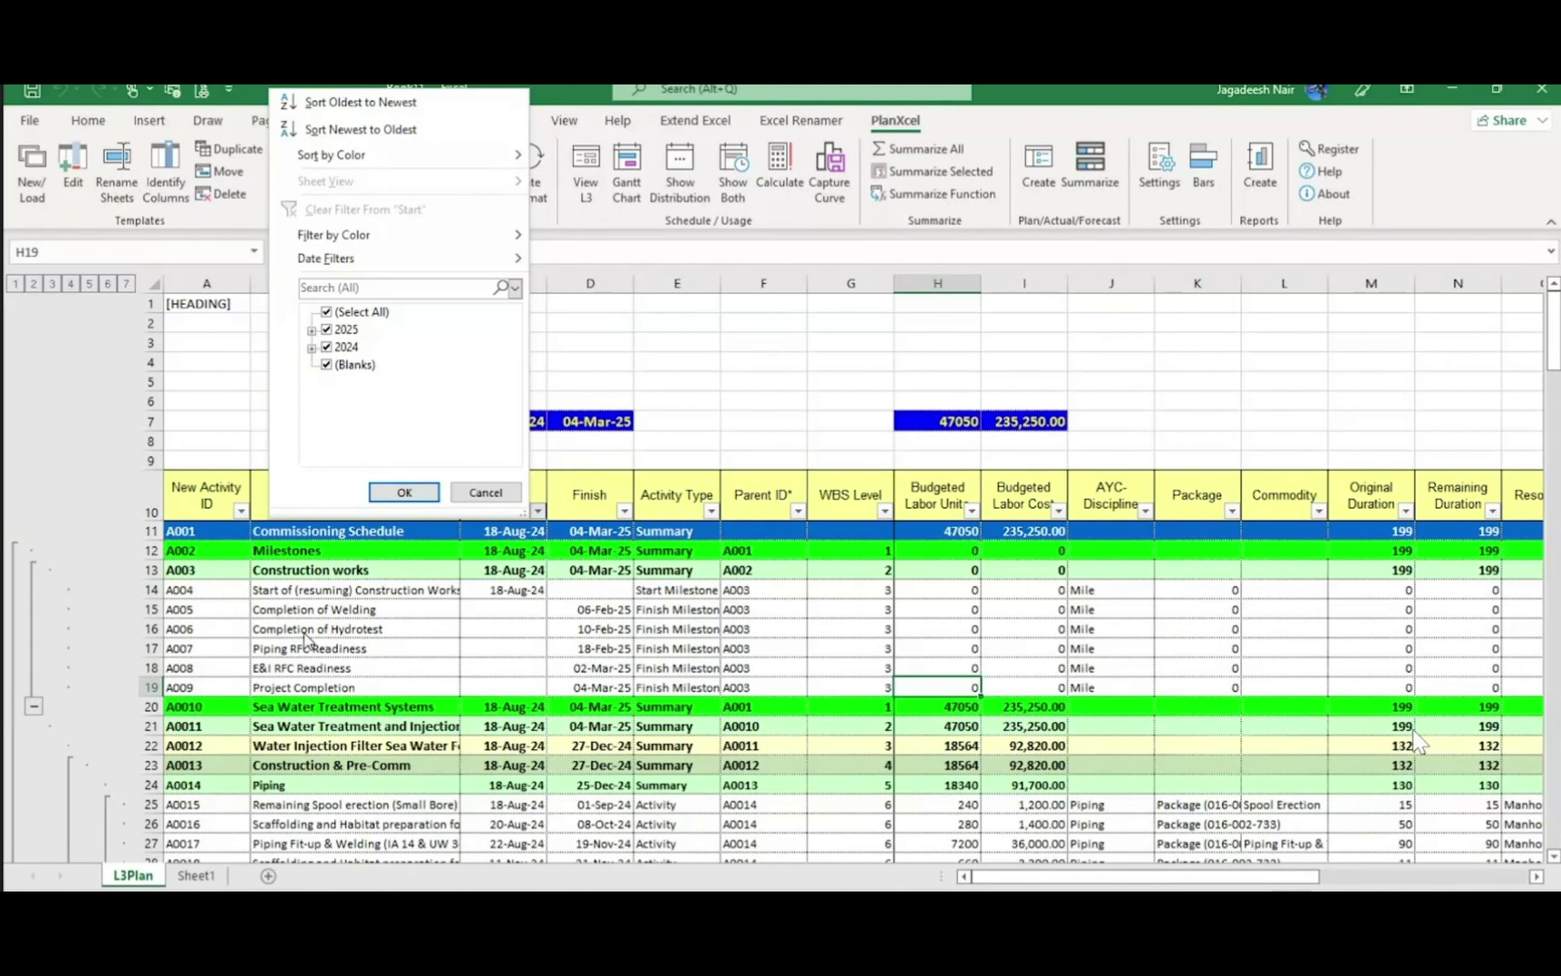
click(485, 492)
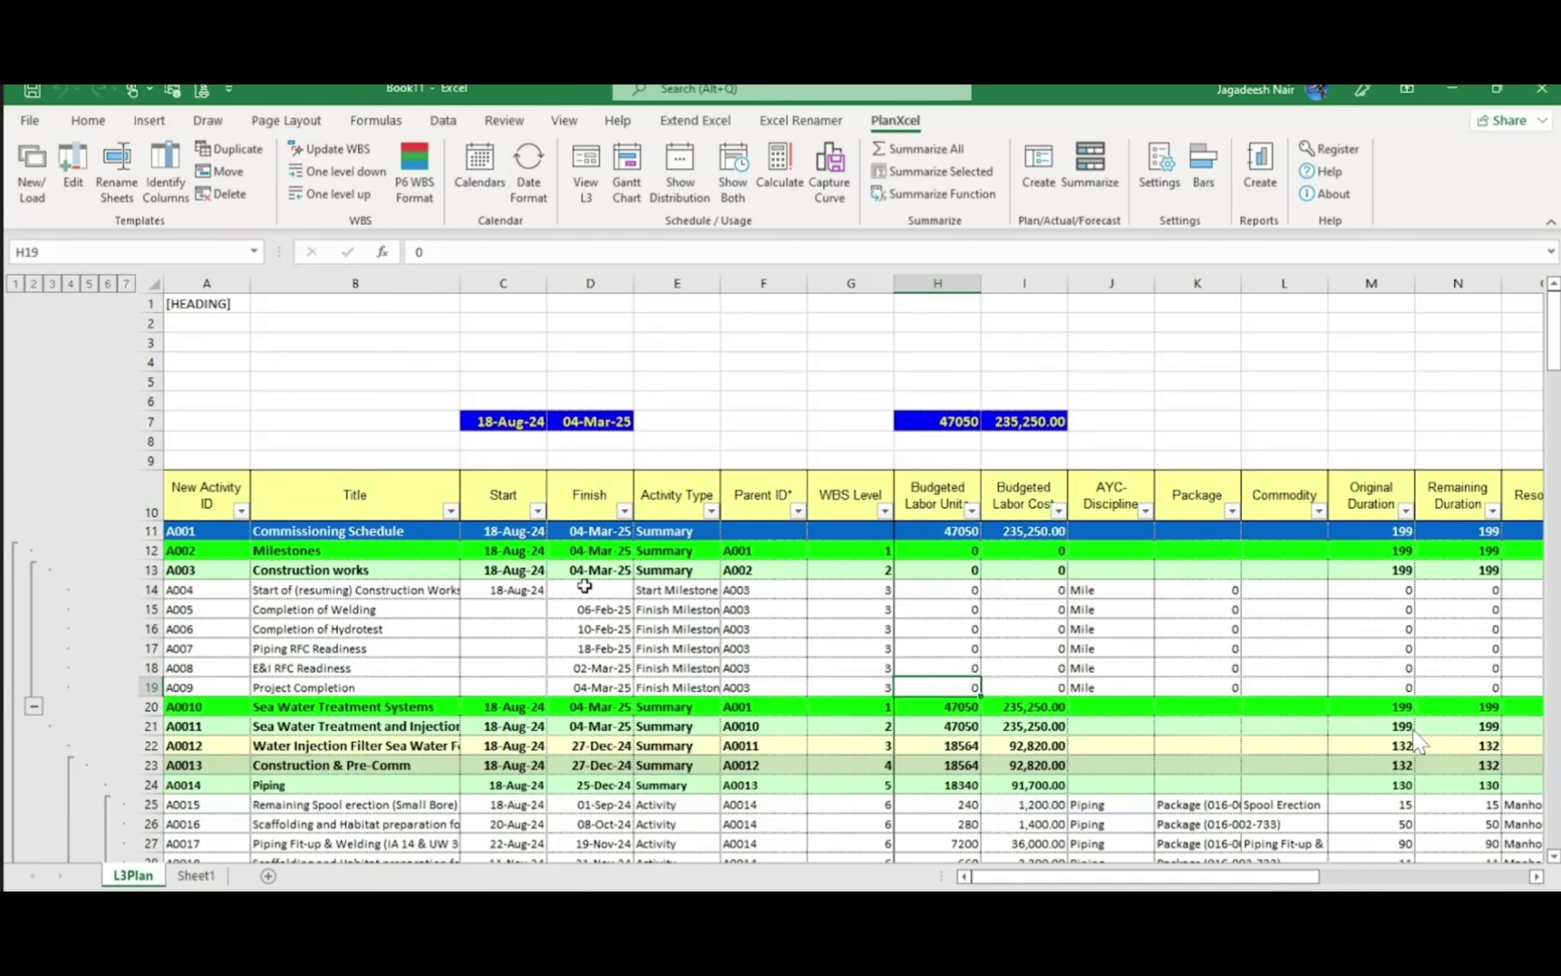
click(511, 348)
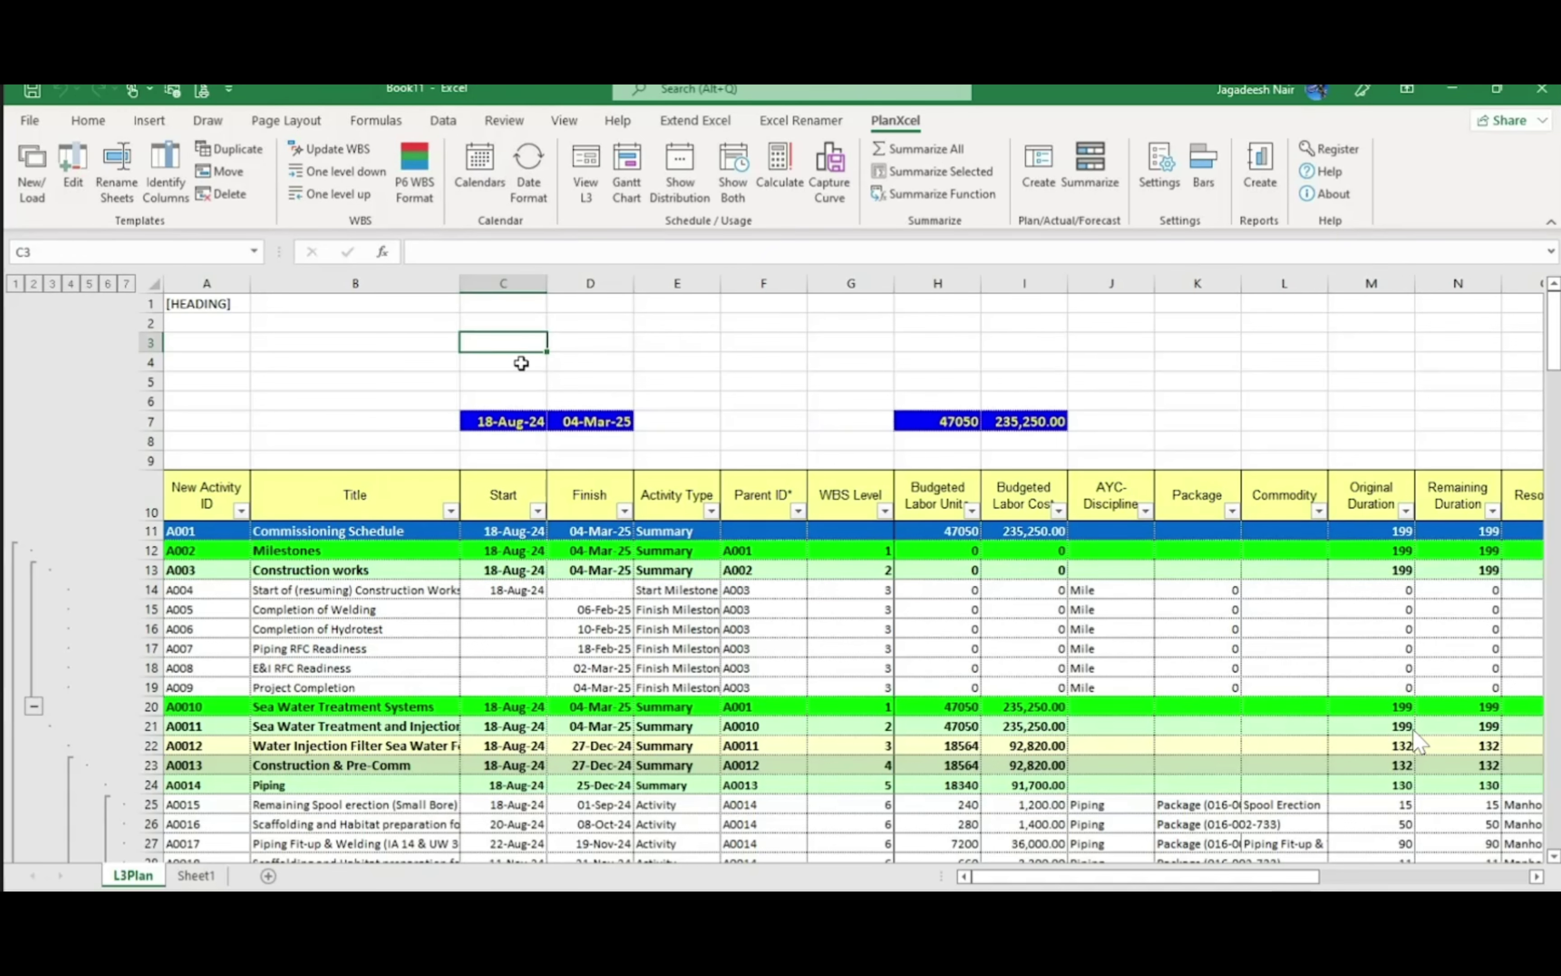
text(02-Feb-24 A)
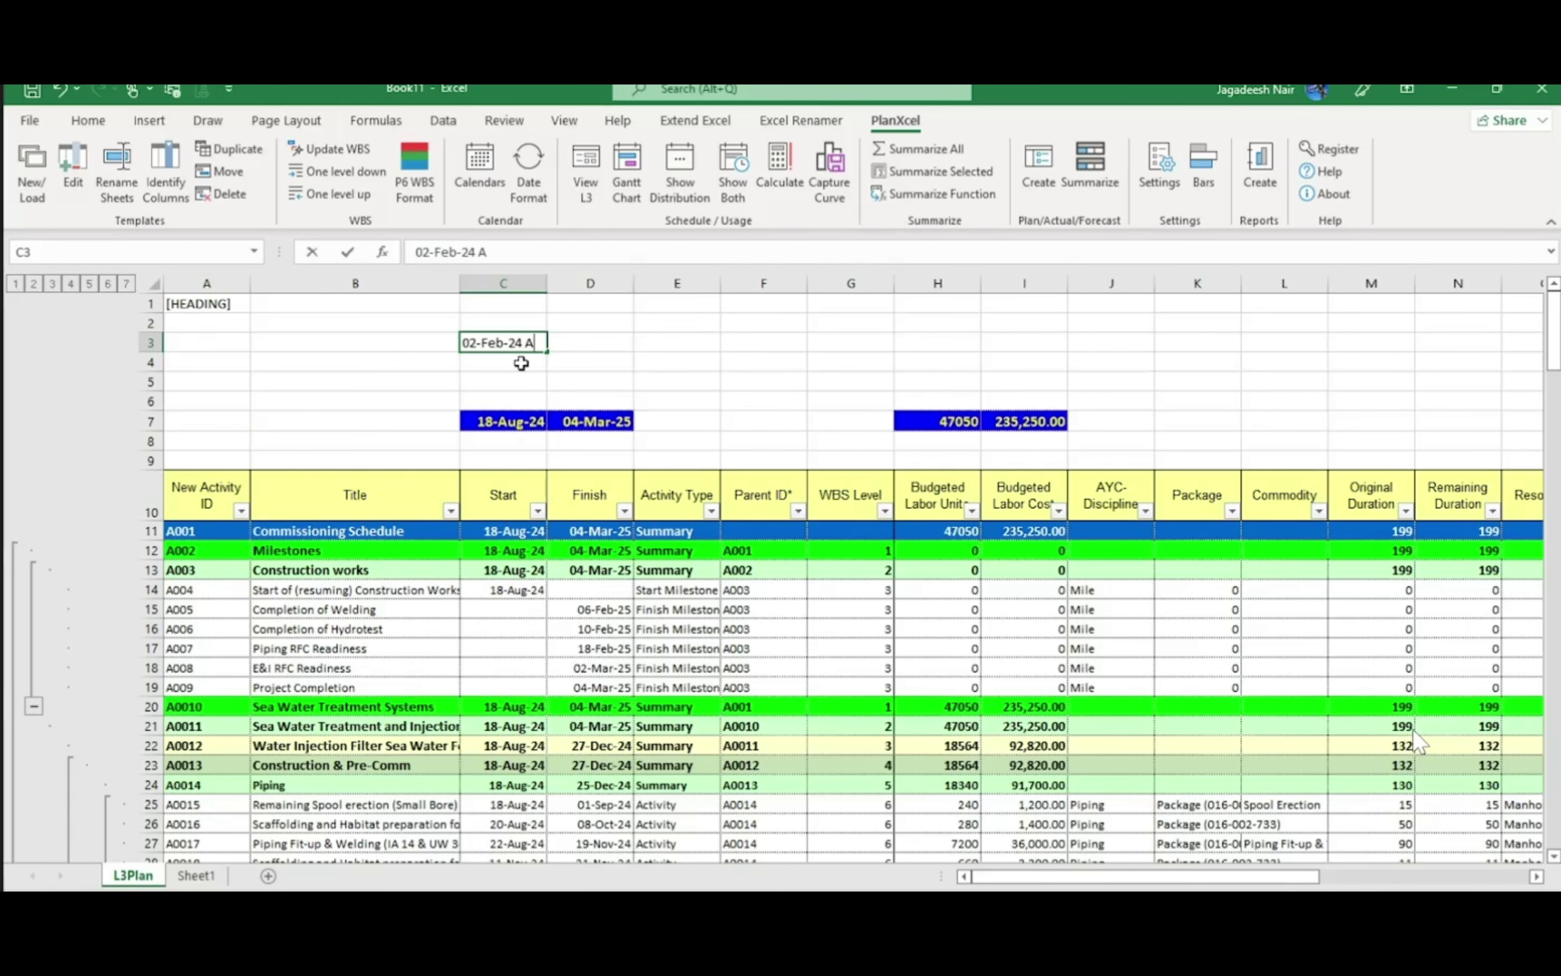
key(Return)
key(Up)
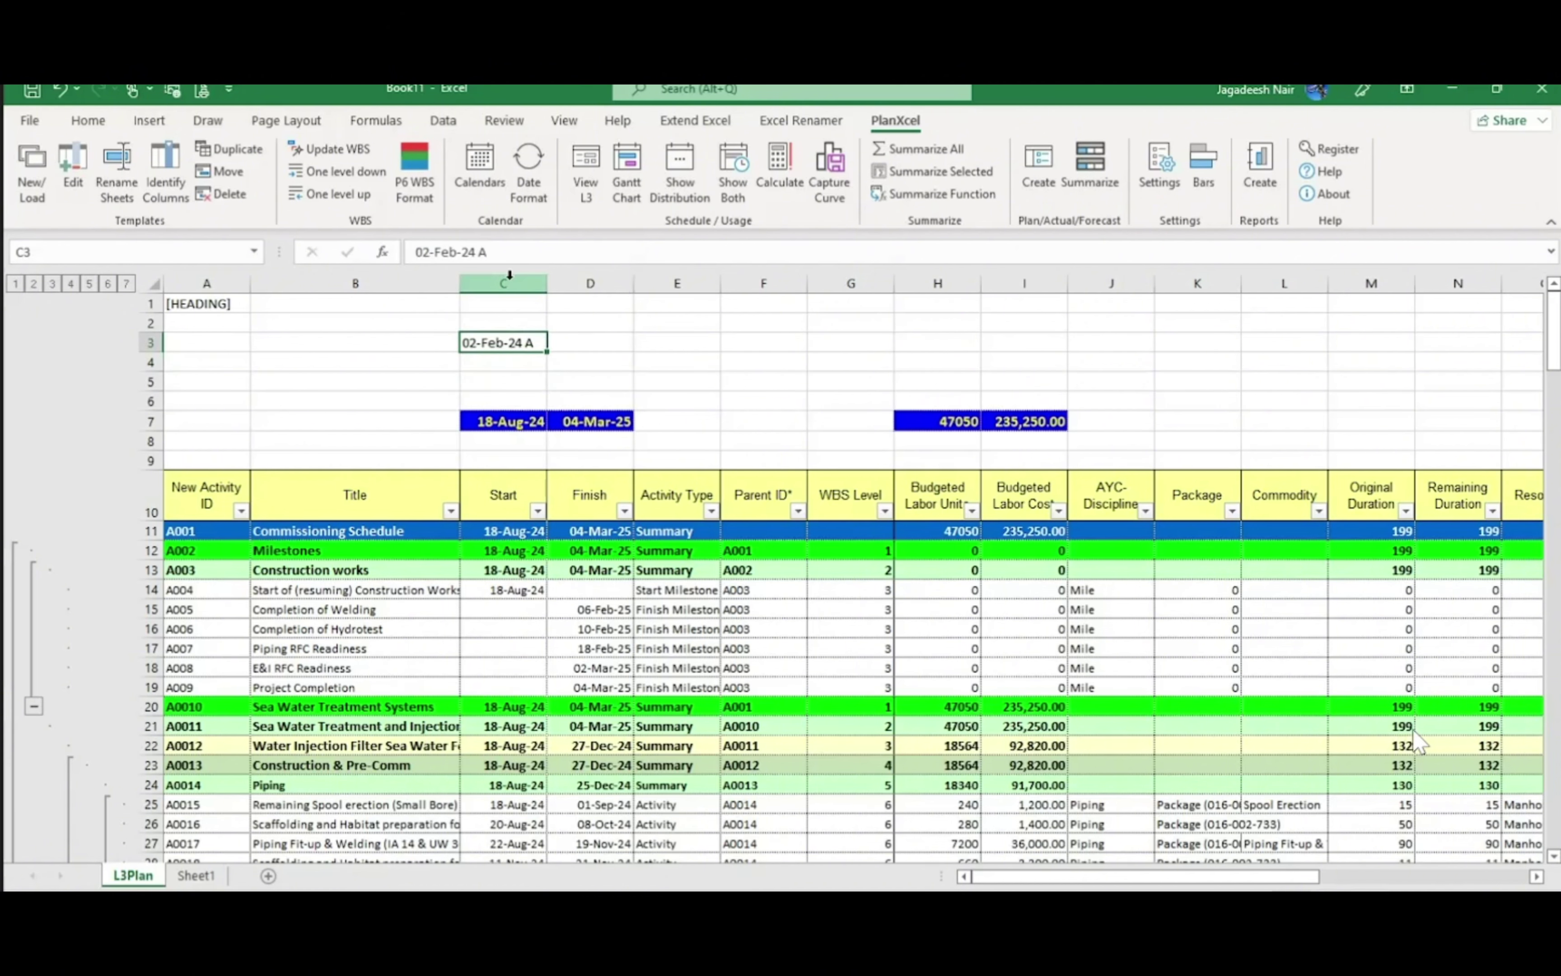
key(Delete)
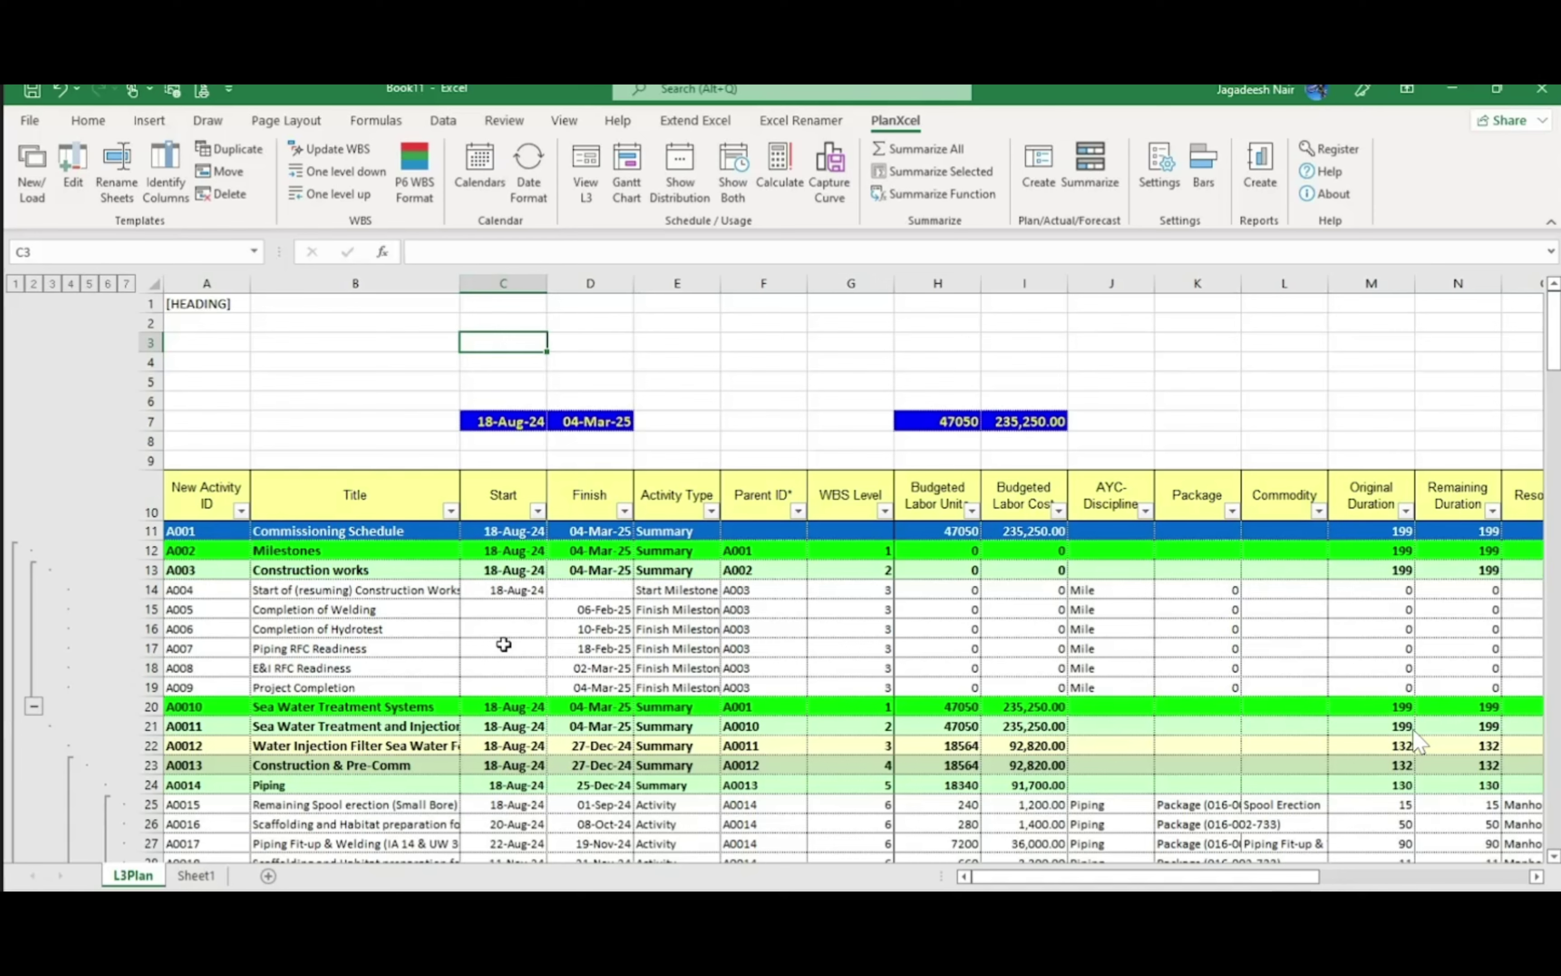
Freeze the panes at J11 so the heading rows and columns A to I stay in view
mouse_move(1208, 886)
mouse_down()
mouse_move(1364, 884)
mouse_move(1222, 879)
mouse_up()
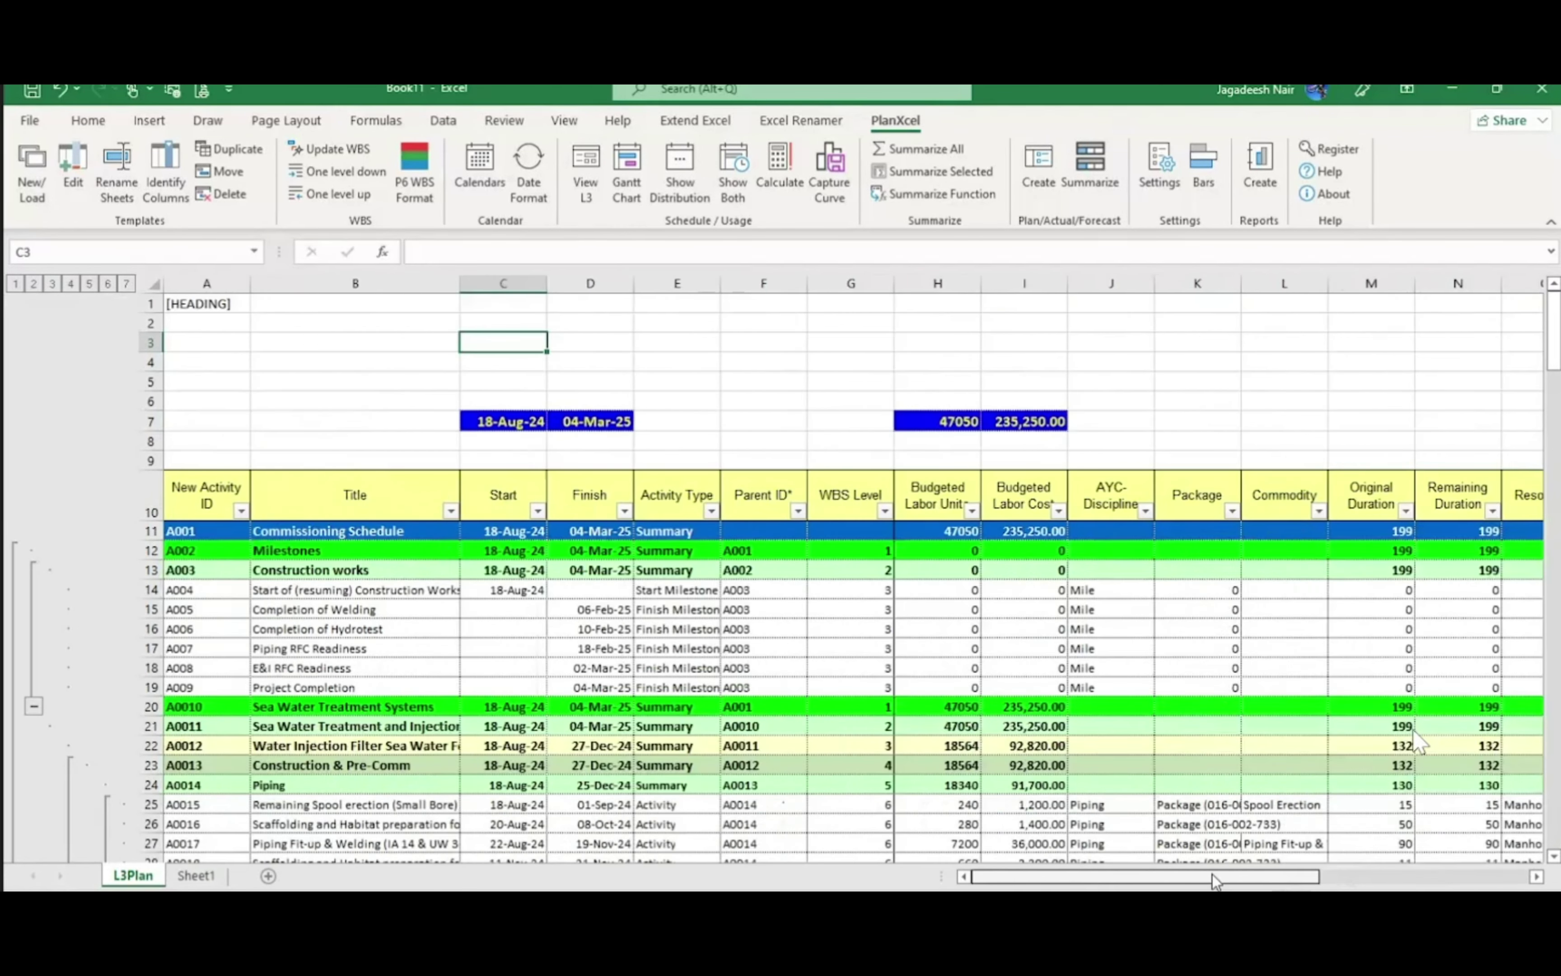
ctrl+scroll(916, 571, down, 2)
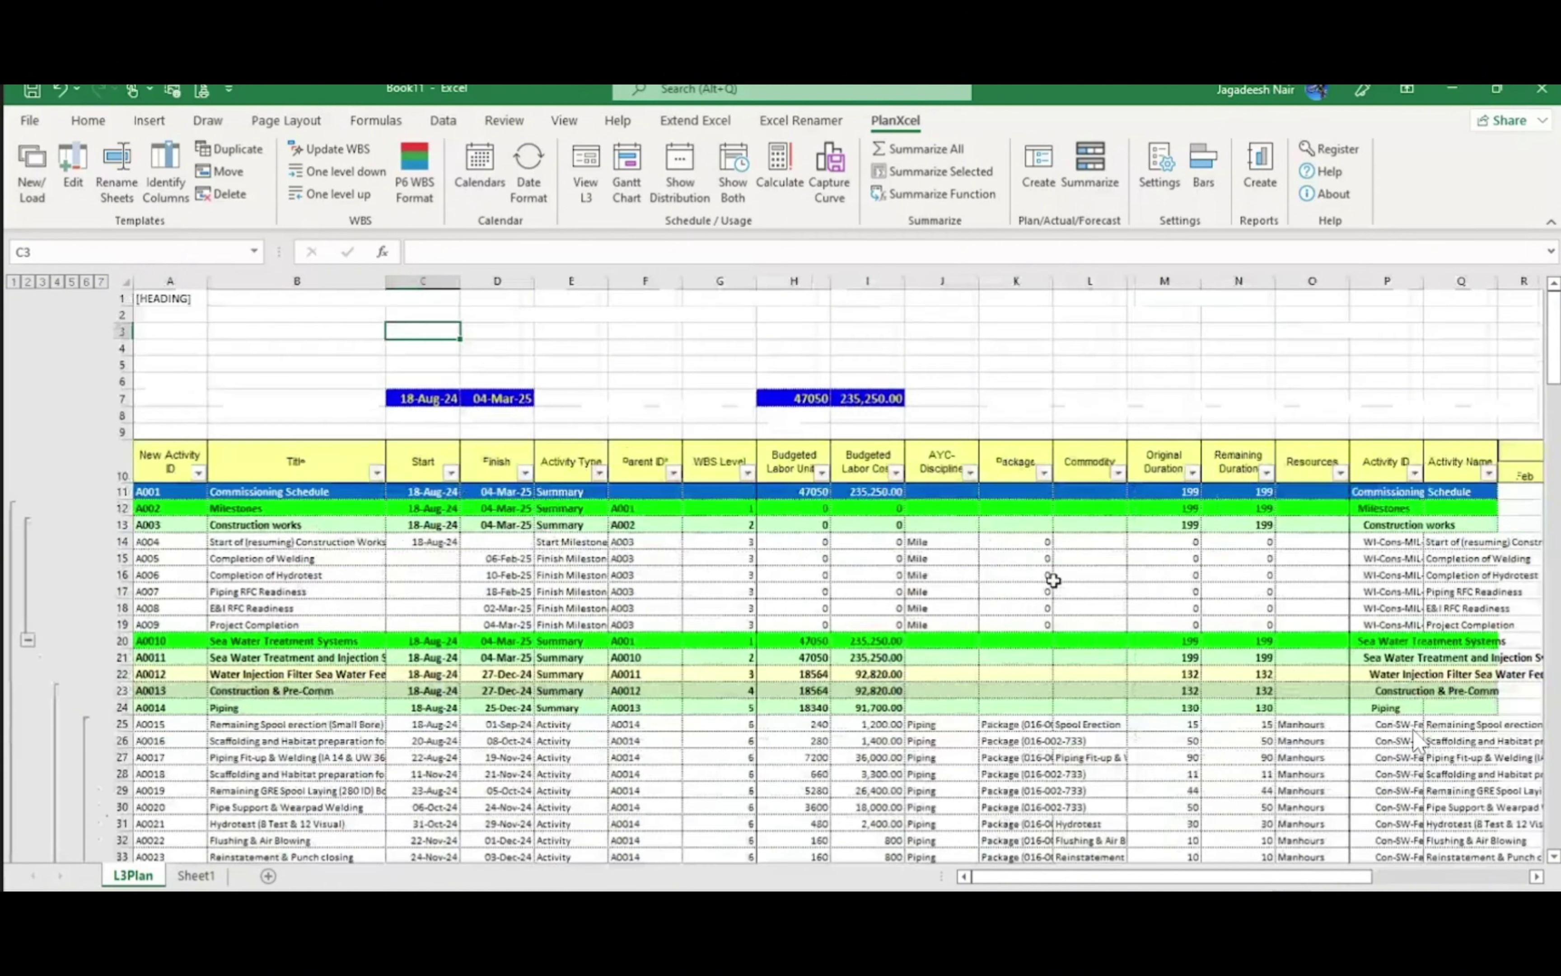
click(944, 491)
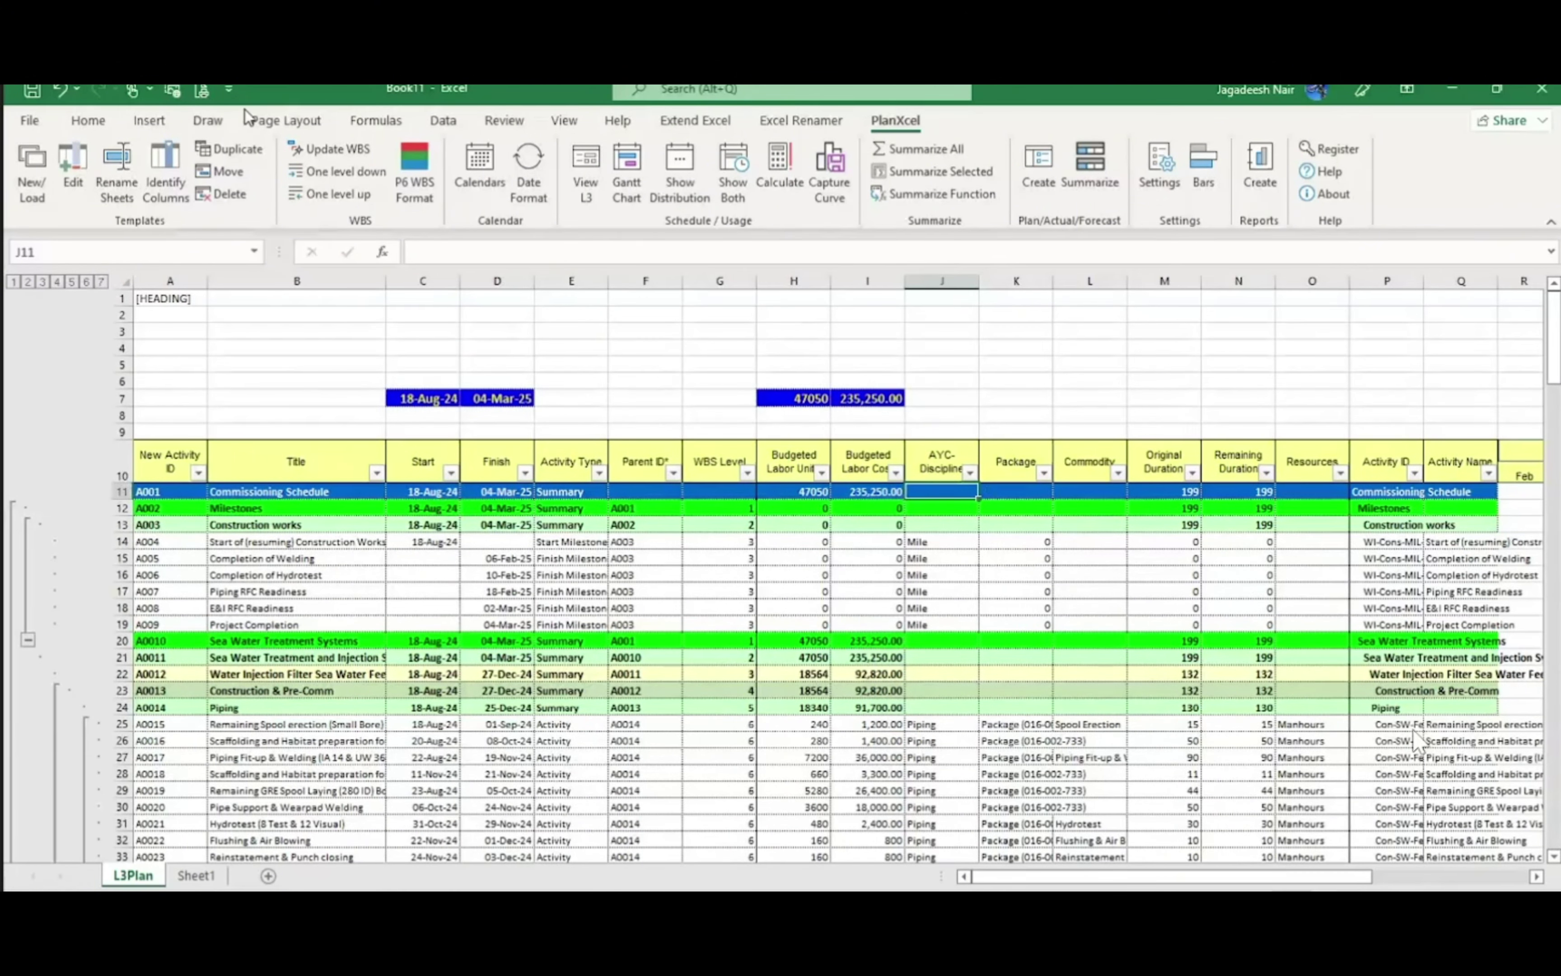
scroll(563, 397, down, 2)
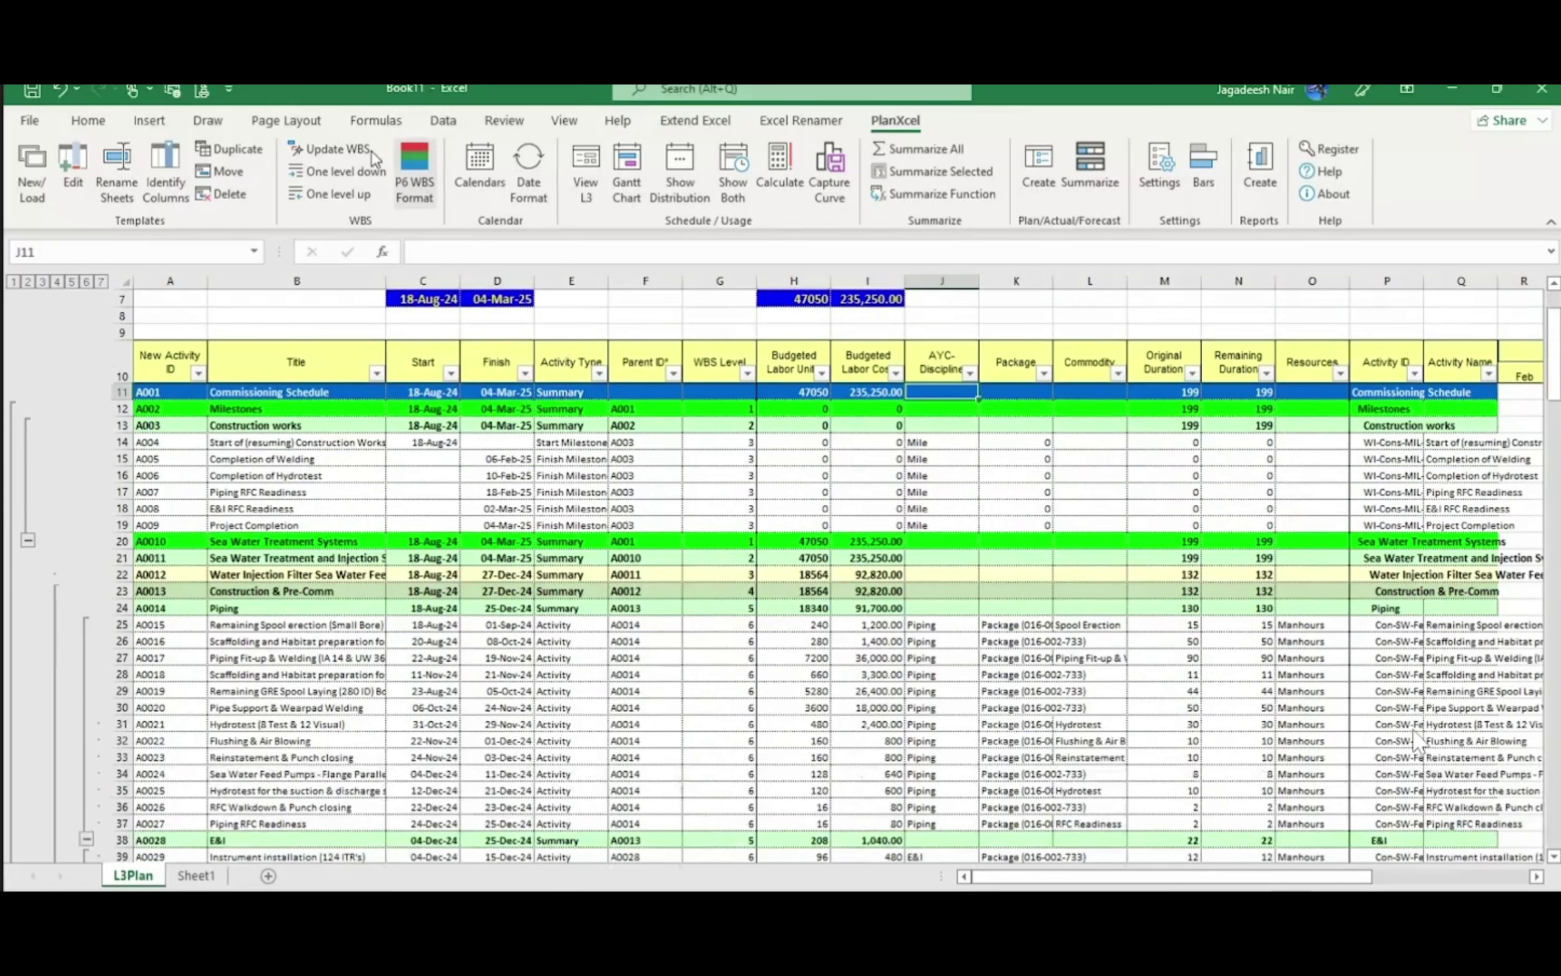
scroll(565, 344, up, 1)
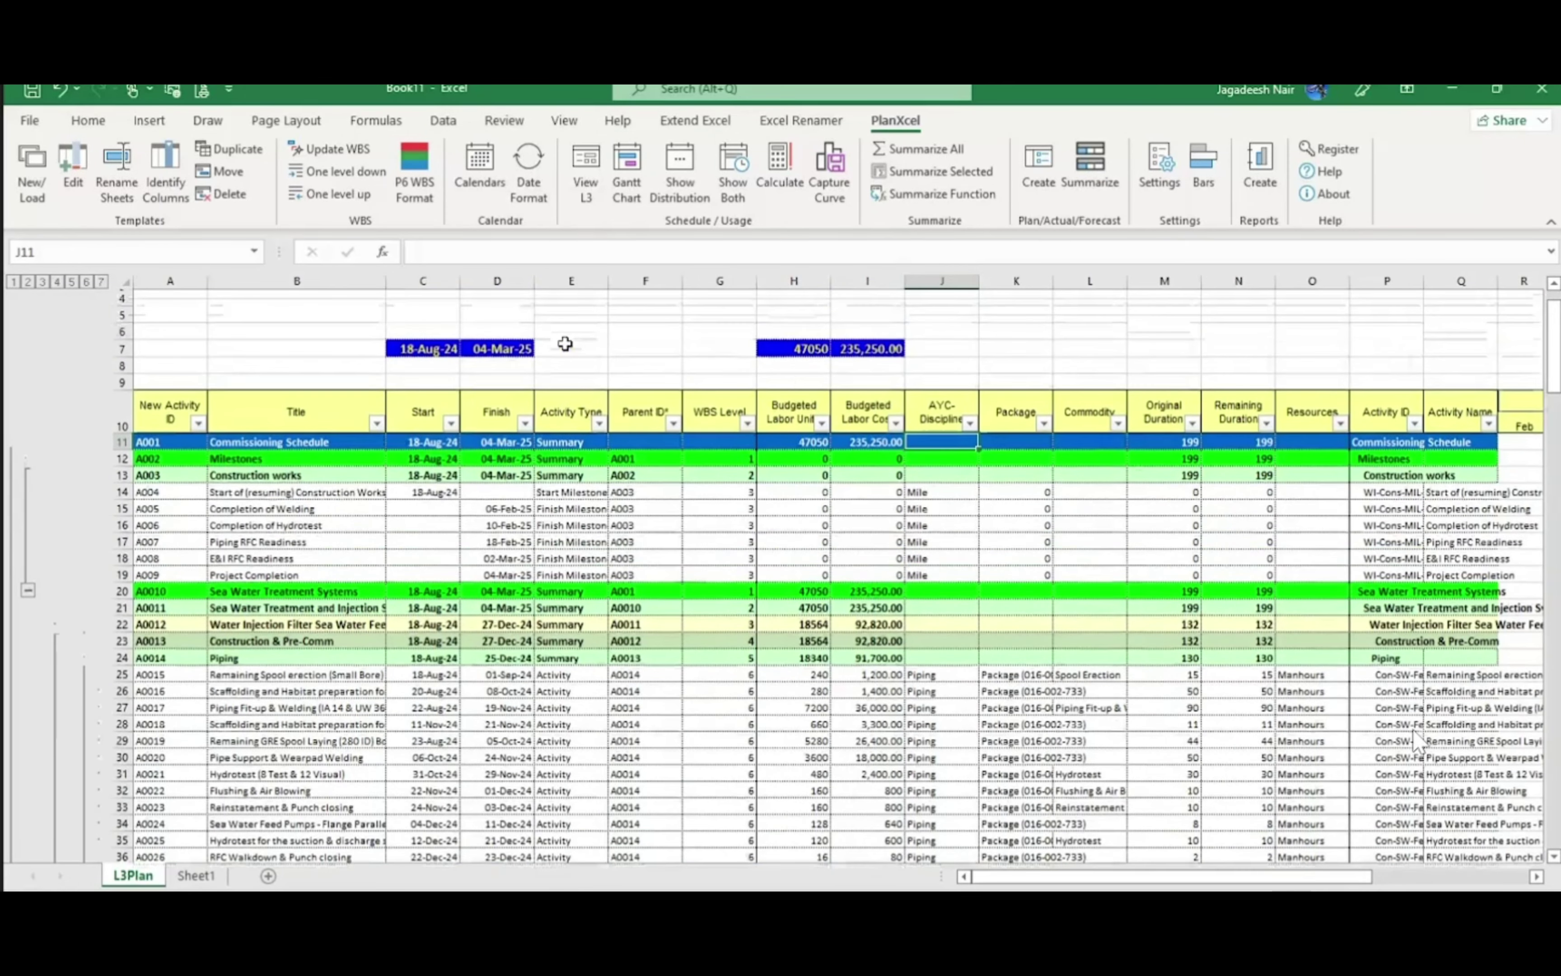
drag(423, 332, 900, 342)
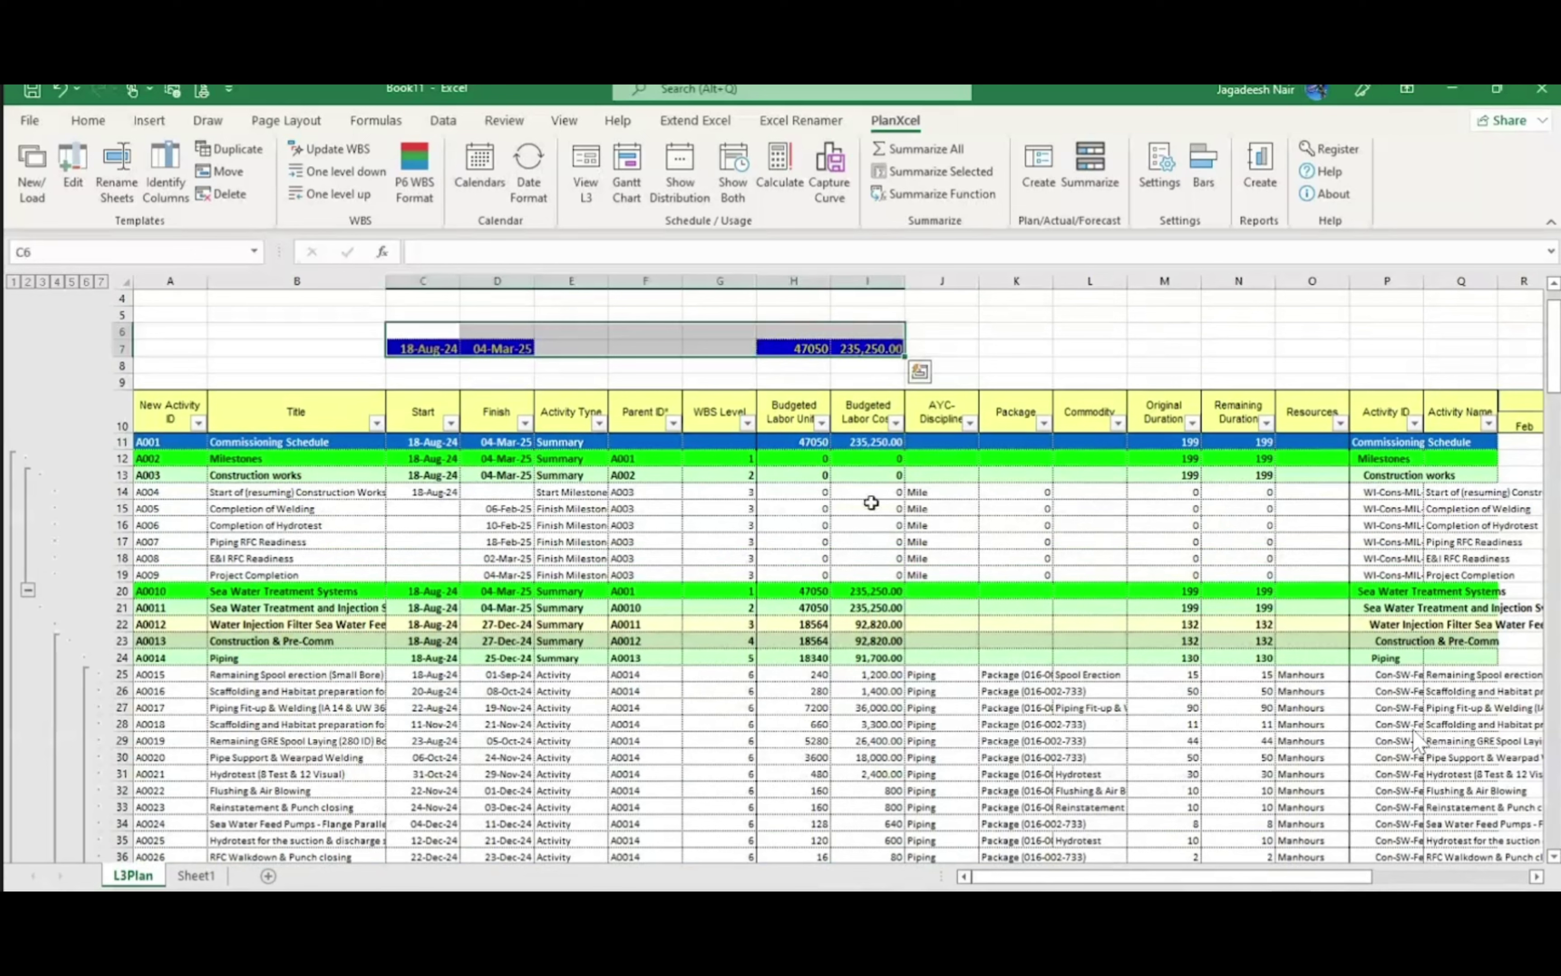
click(948, 442)
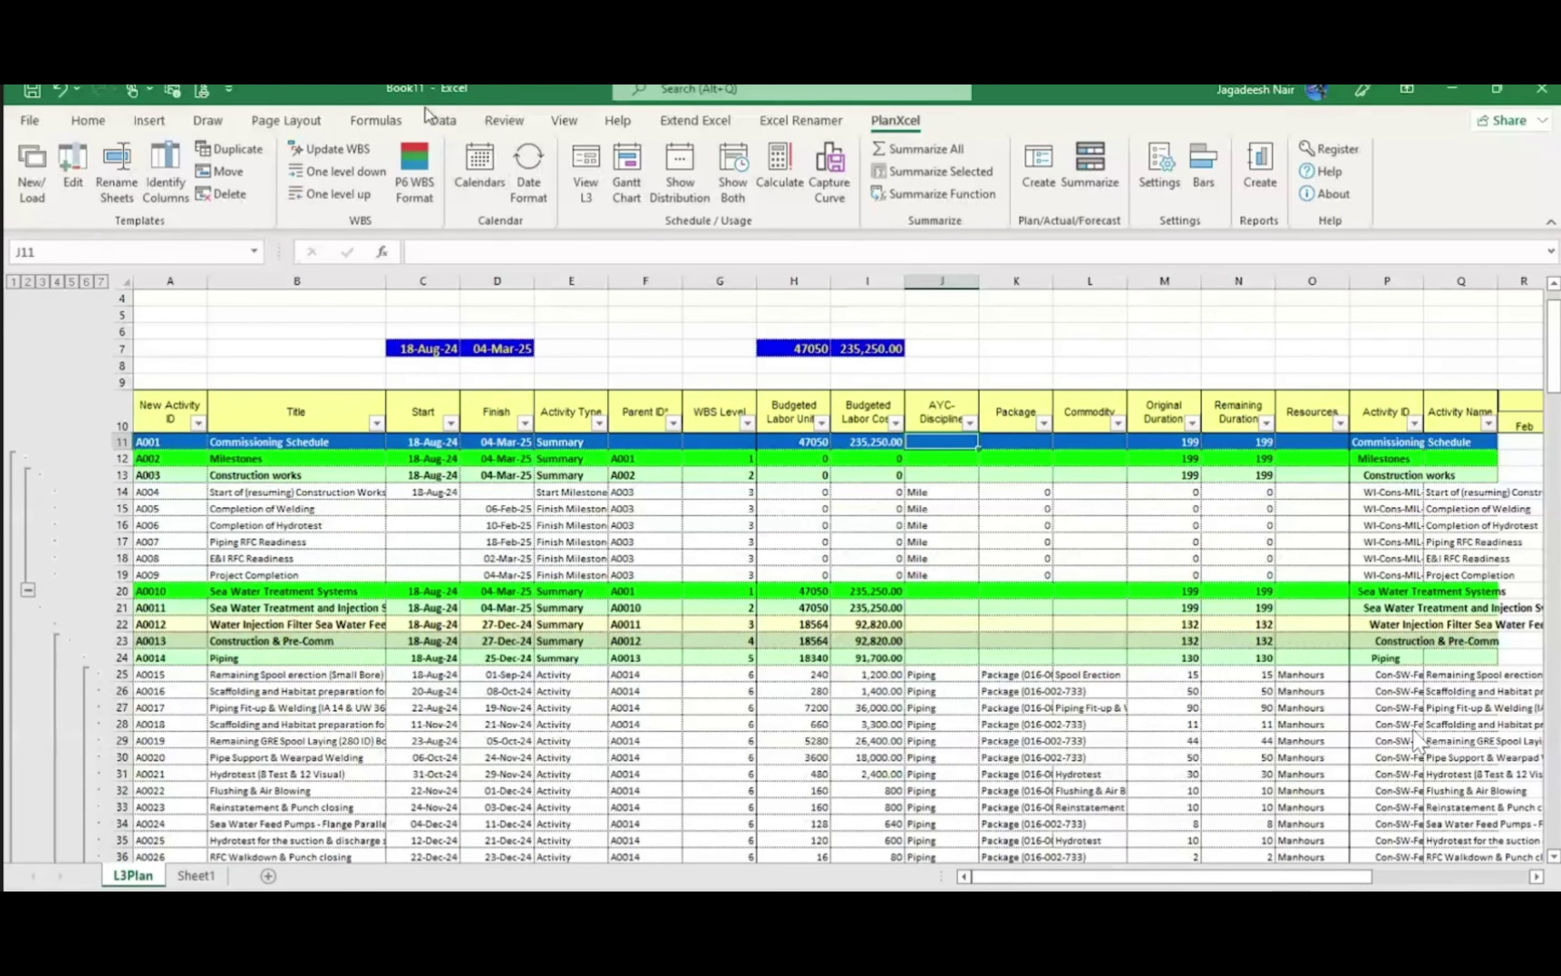
click(564, 120)
click(663, 187)
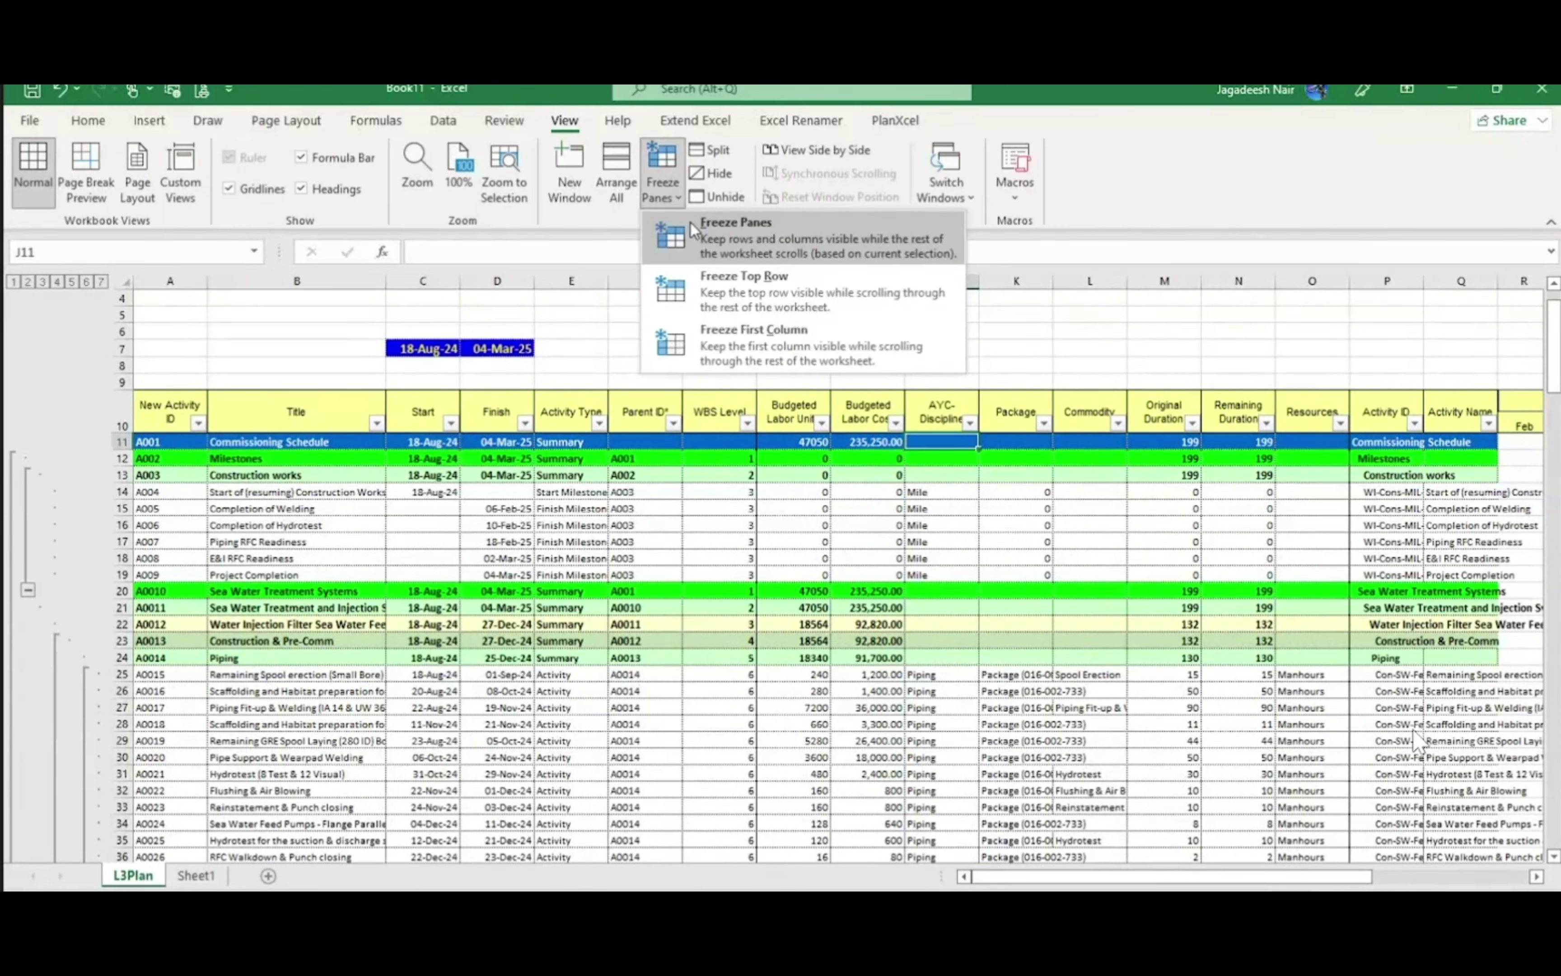
click(692, 226)
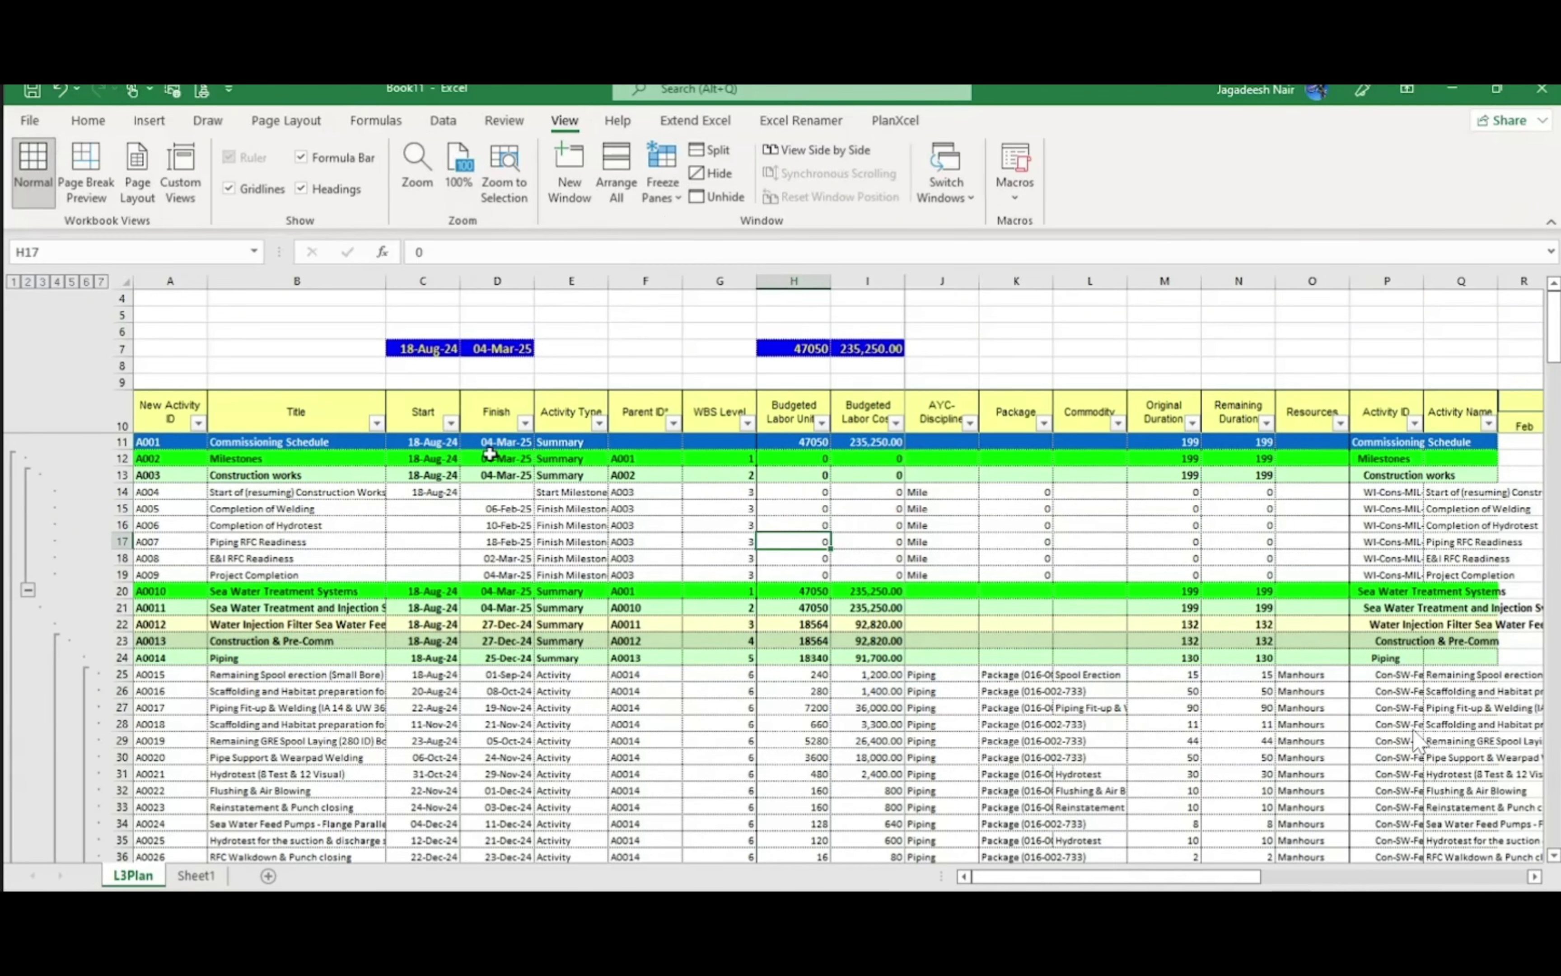
Set the calendar start date to 01-Jul-25 in the calendar settings and apply the change to the timeline
drag(431, 443, 517, 460)
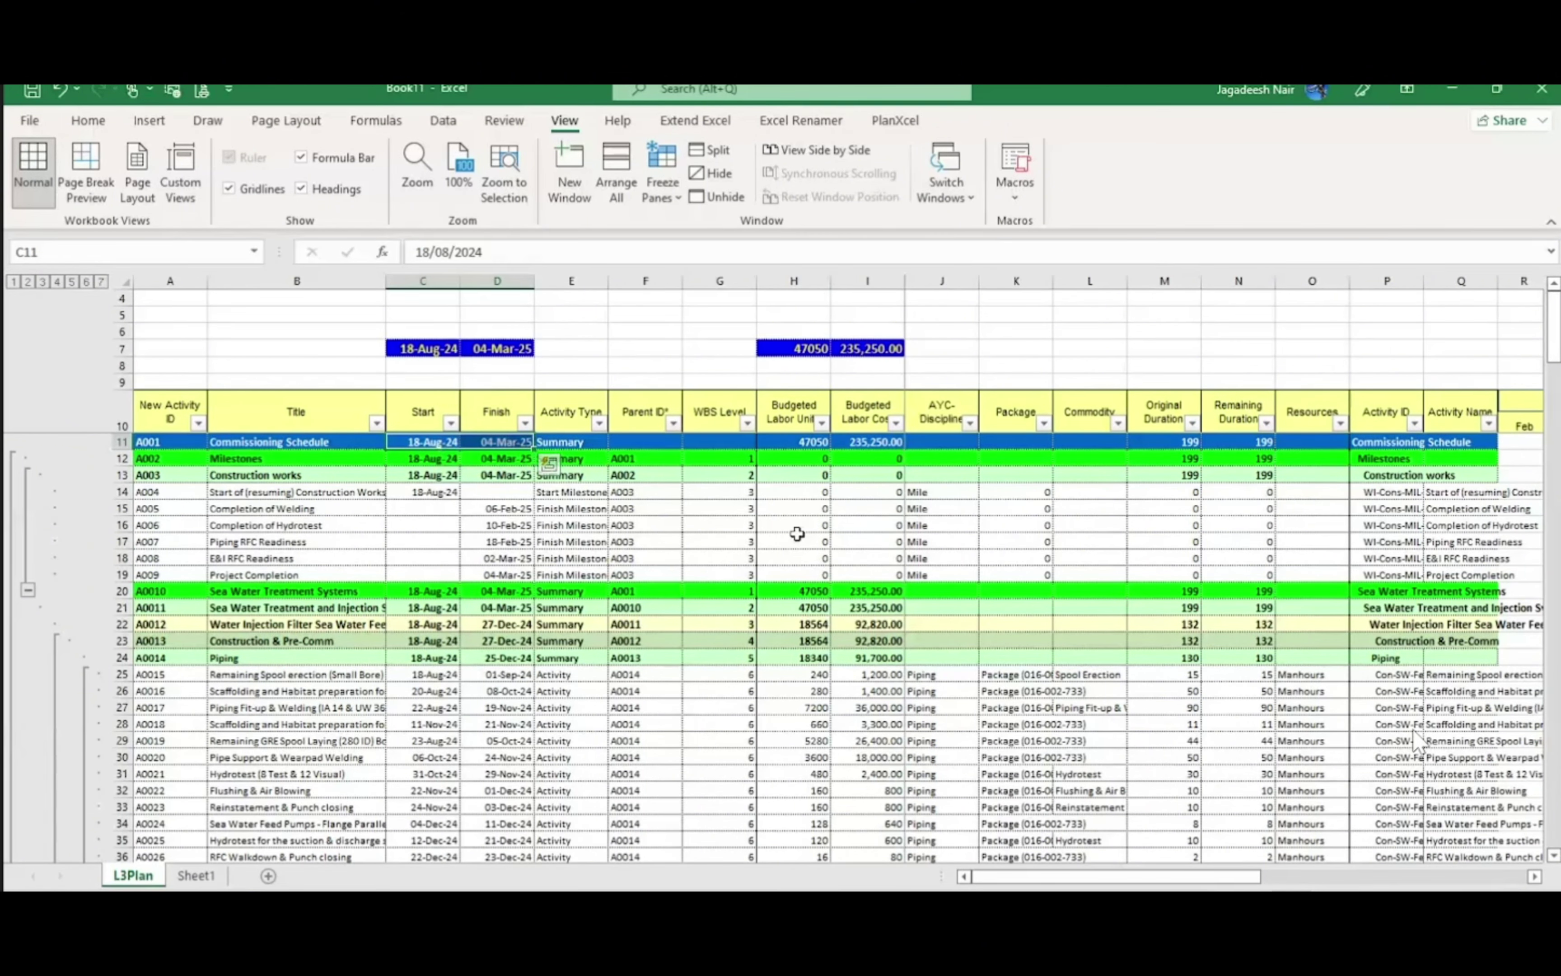
drag(1224, 881, 1391, 886)
click(997, 426)
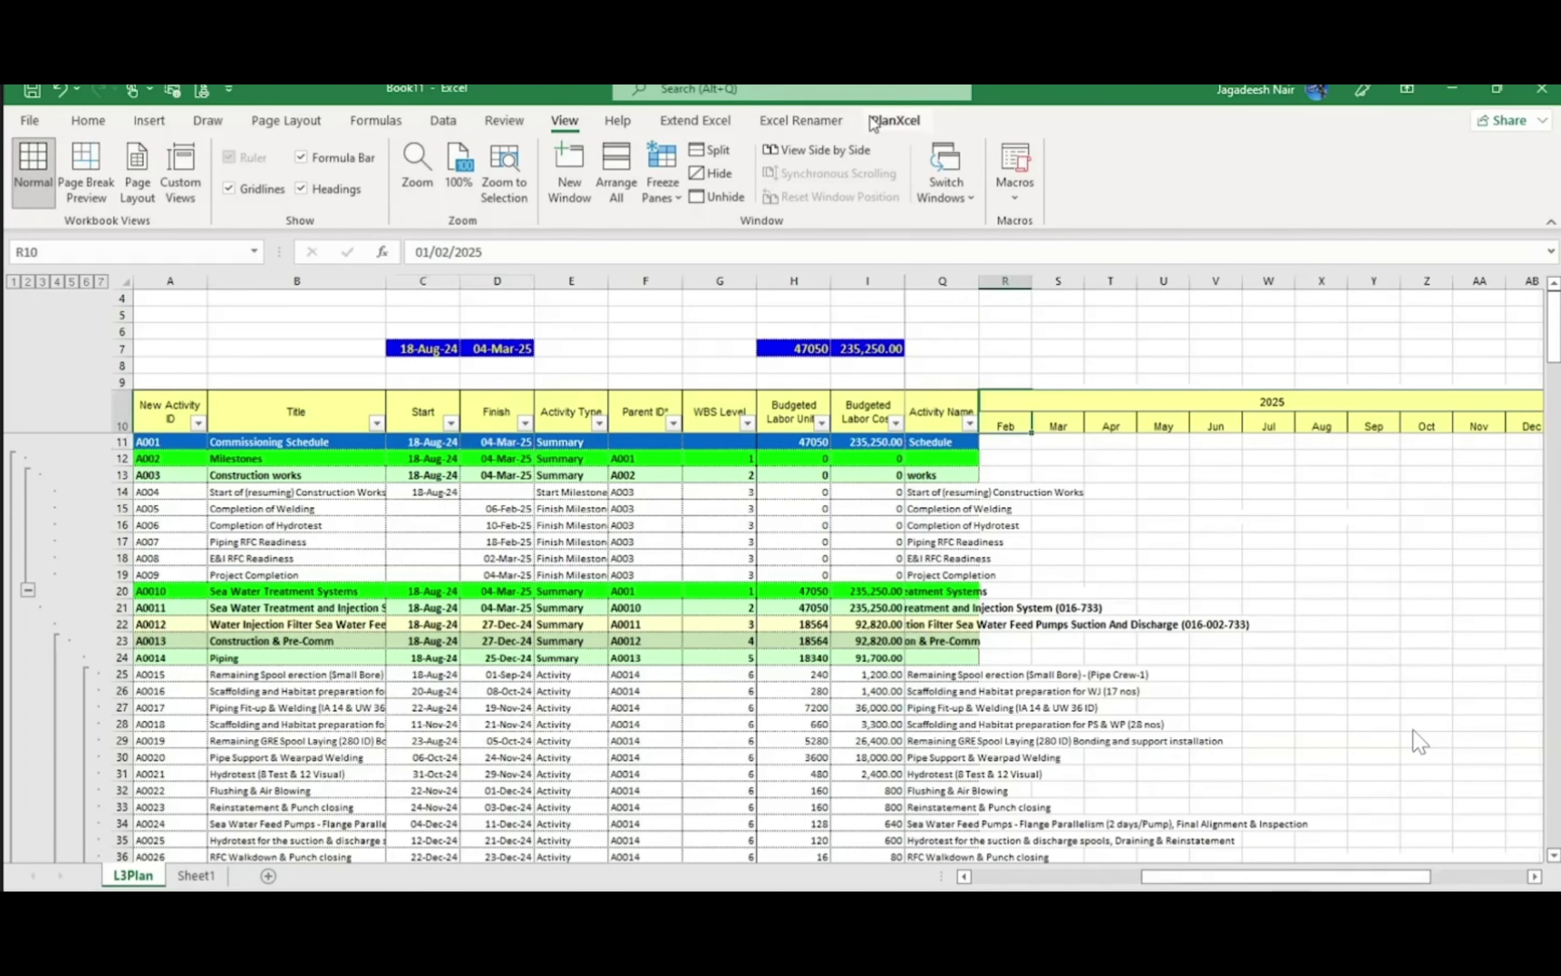
click(896, 120)
click(1163, 159)
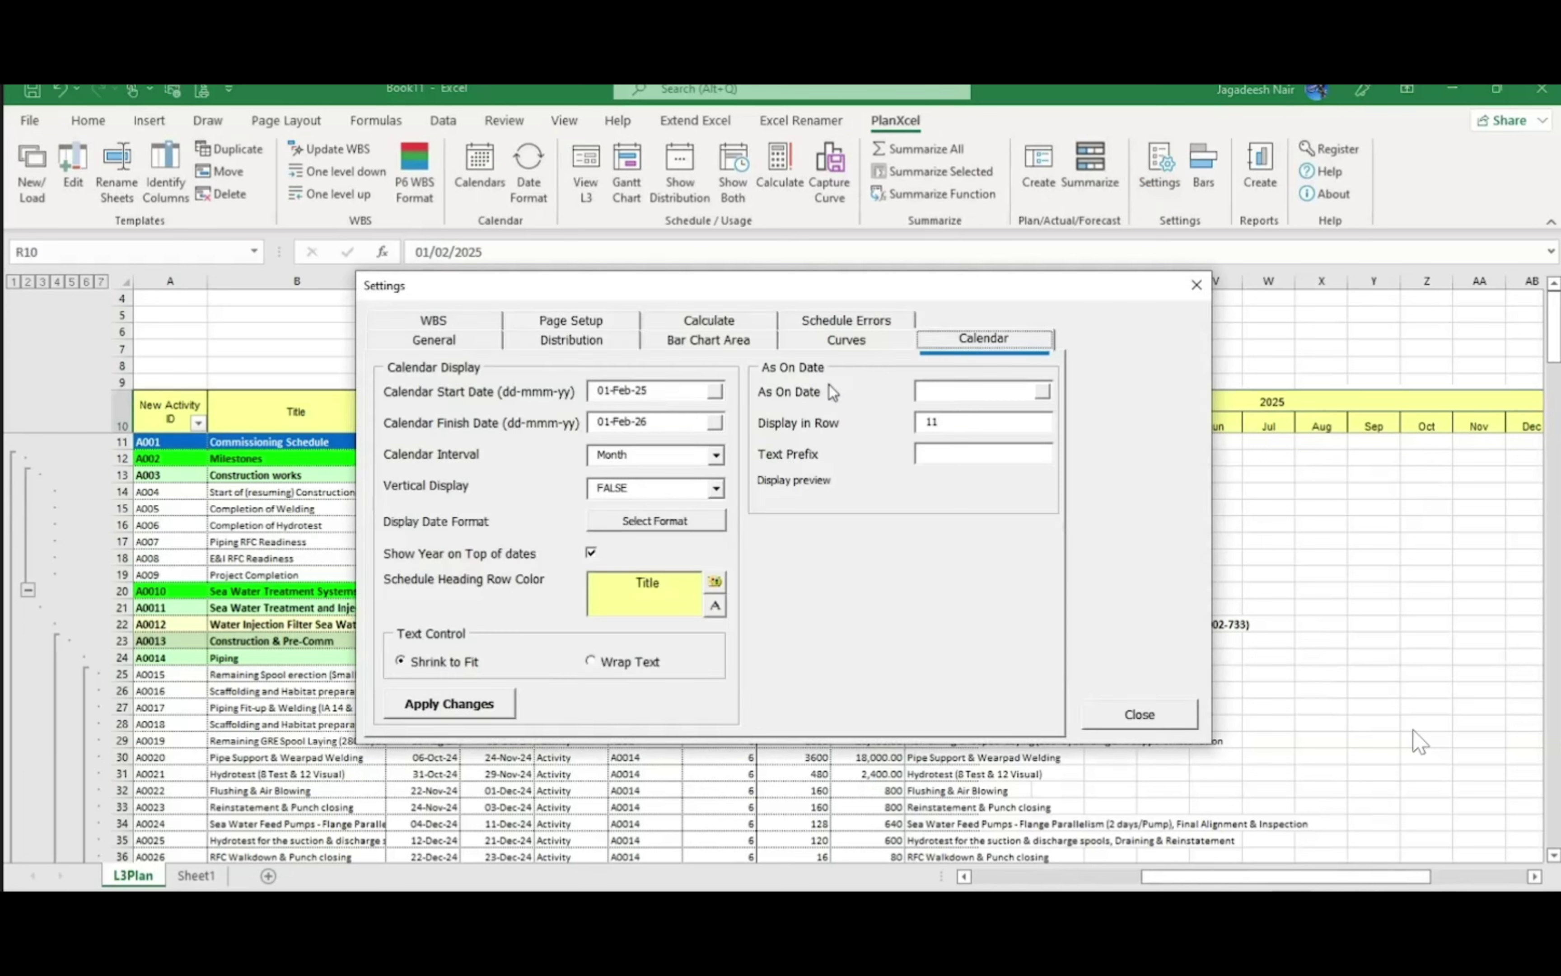
click(714, 391)
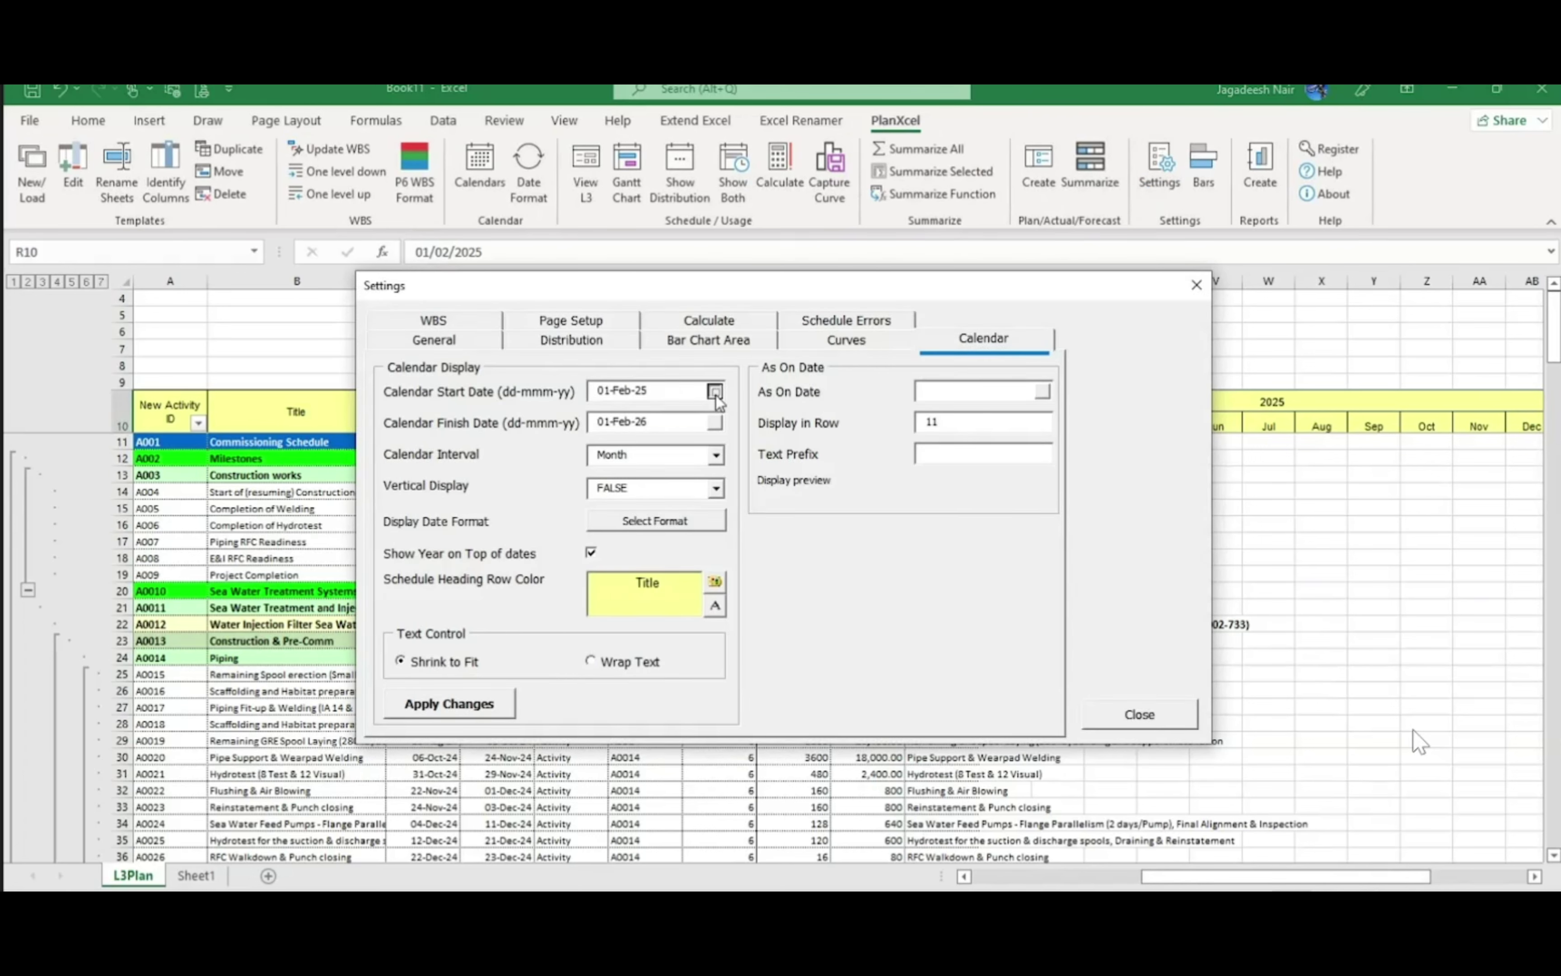
click(869, 393)
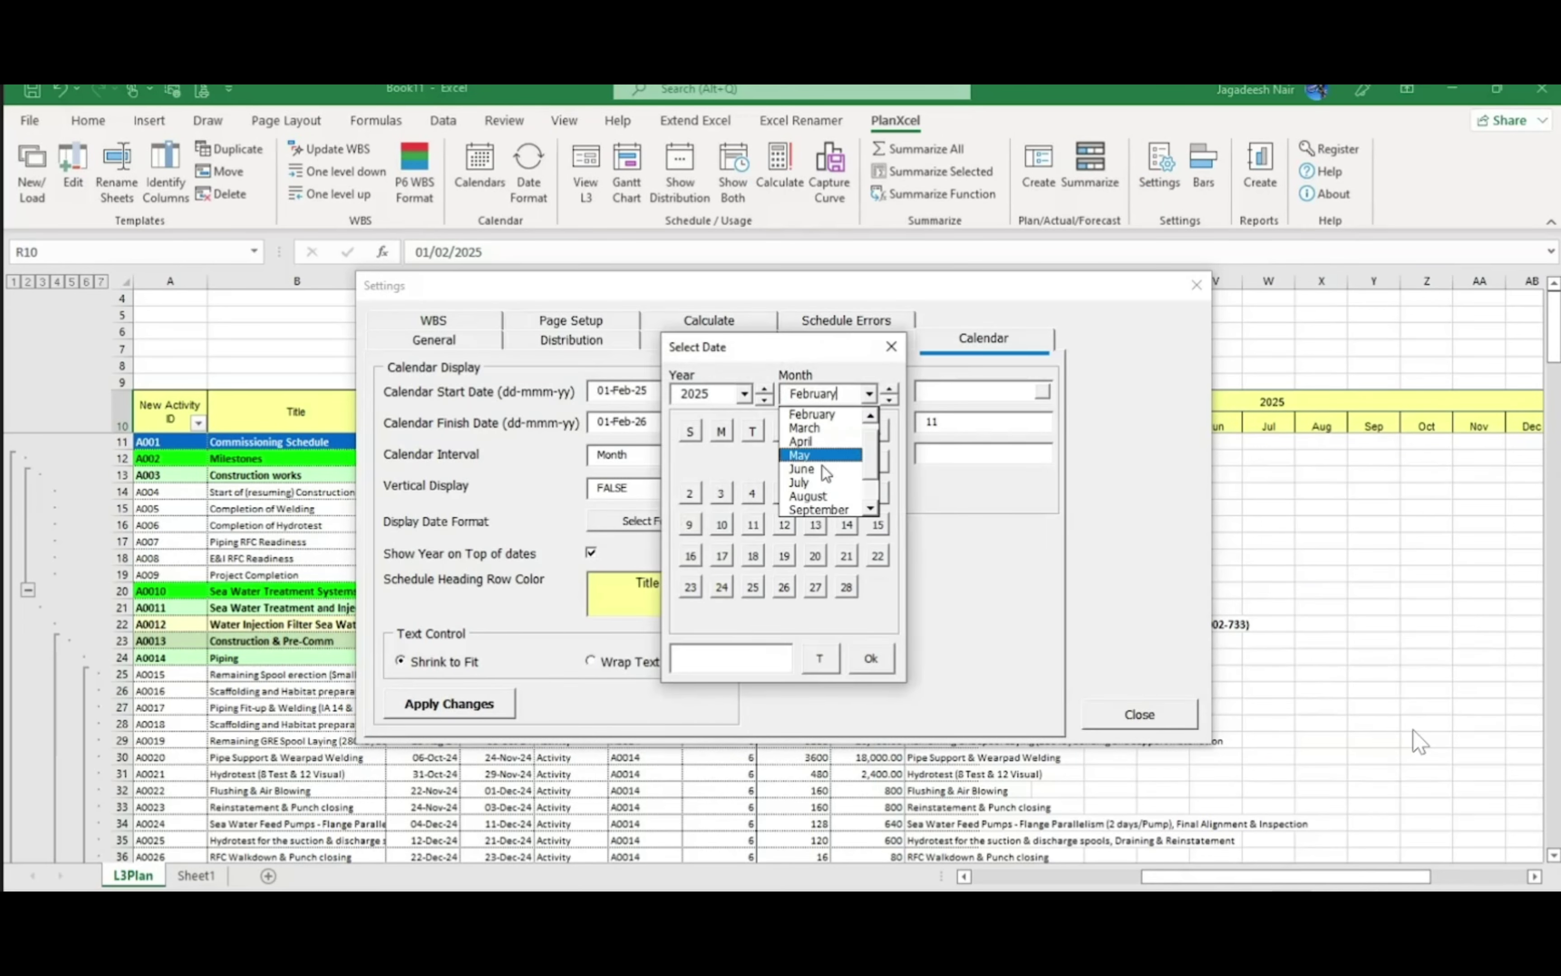
click(831, 489)
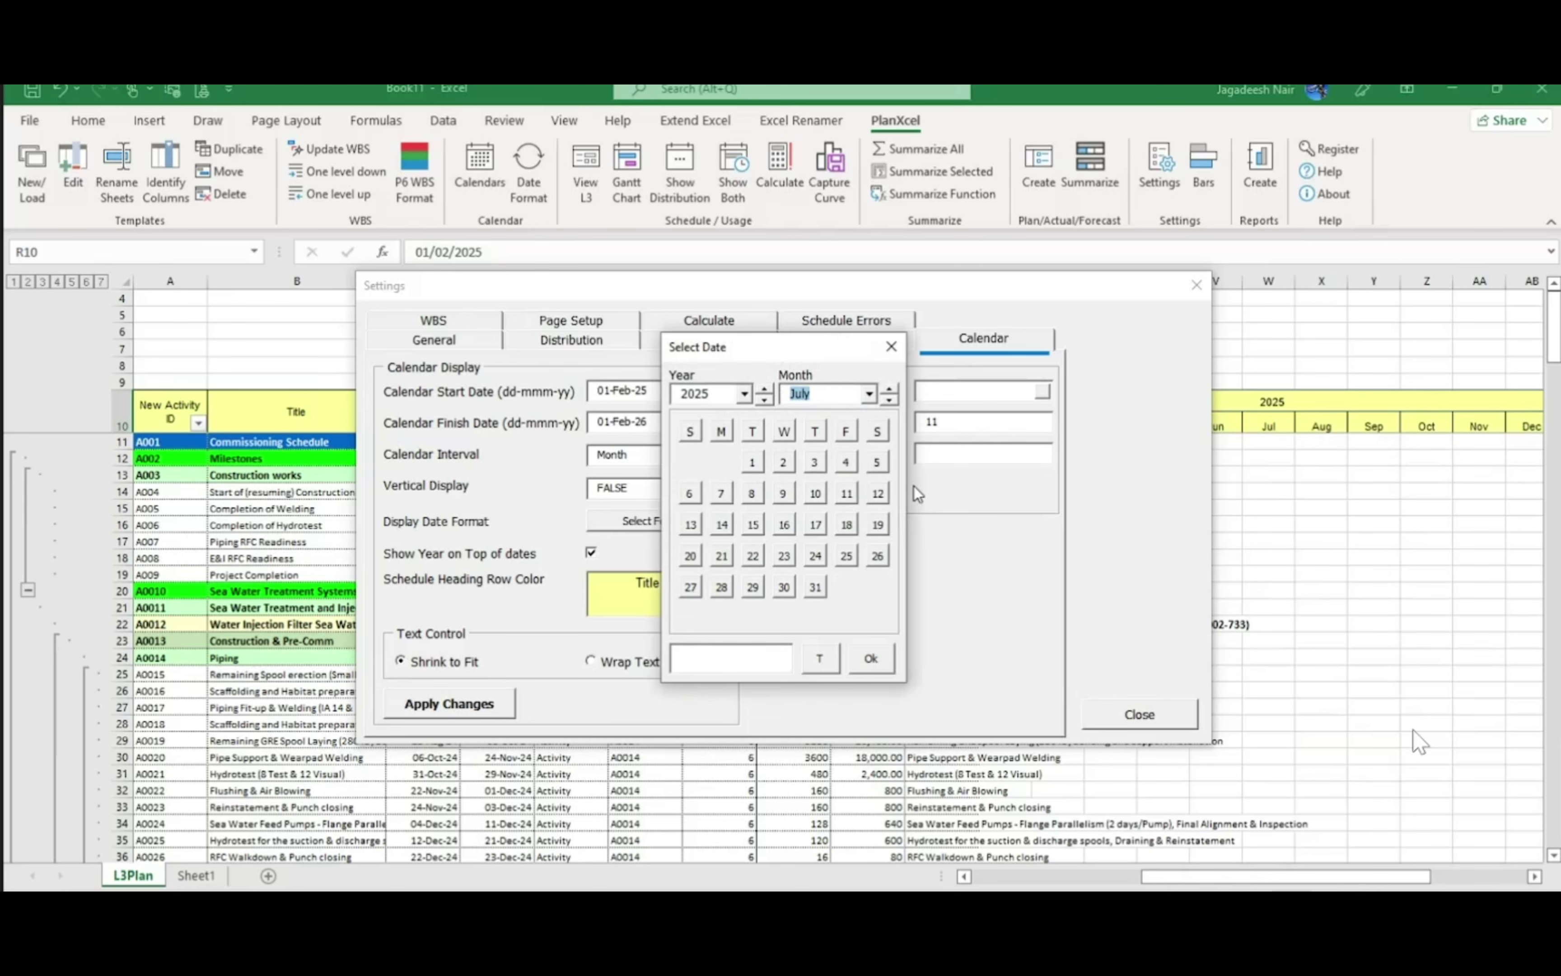
click(750, 462)
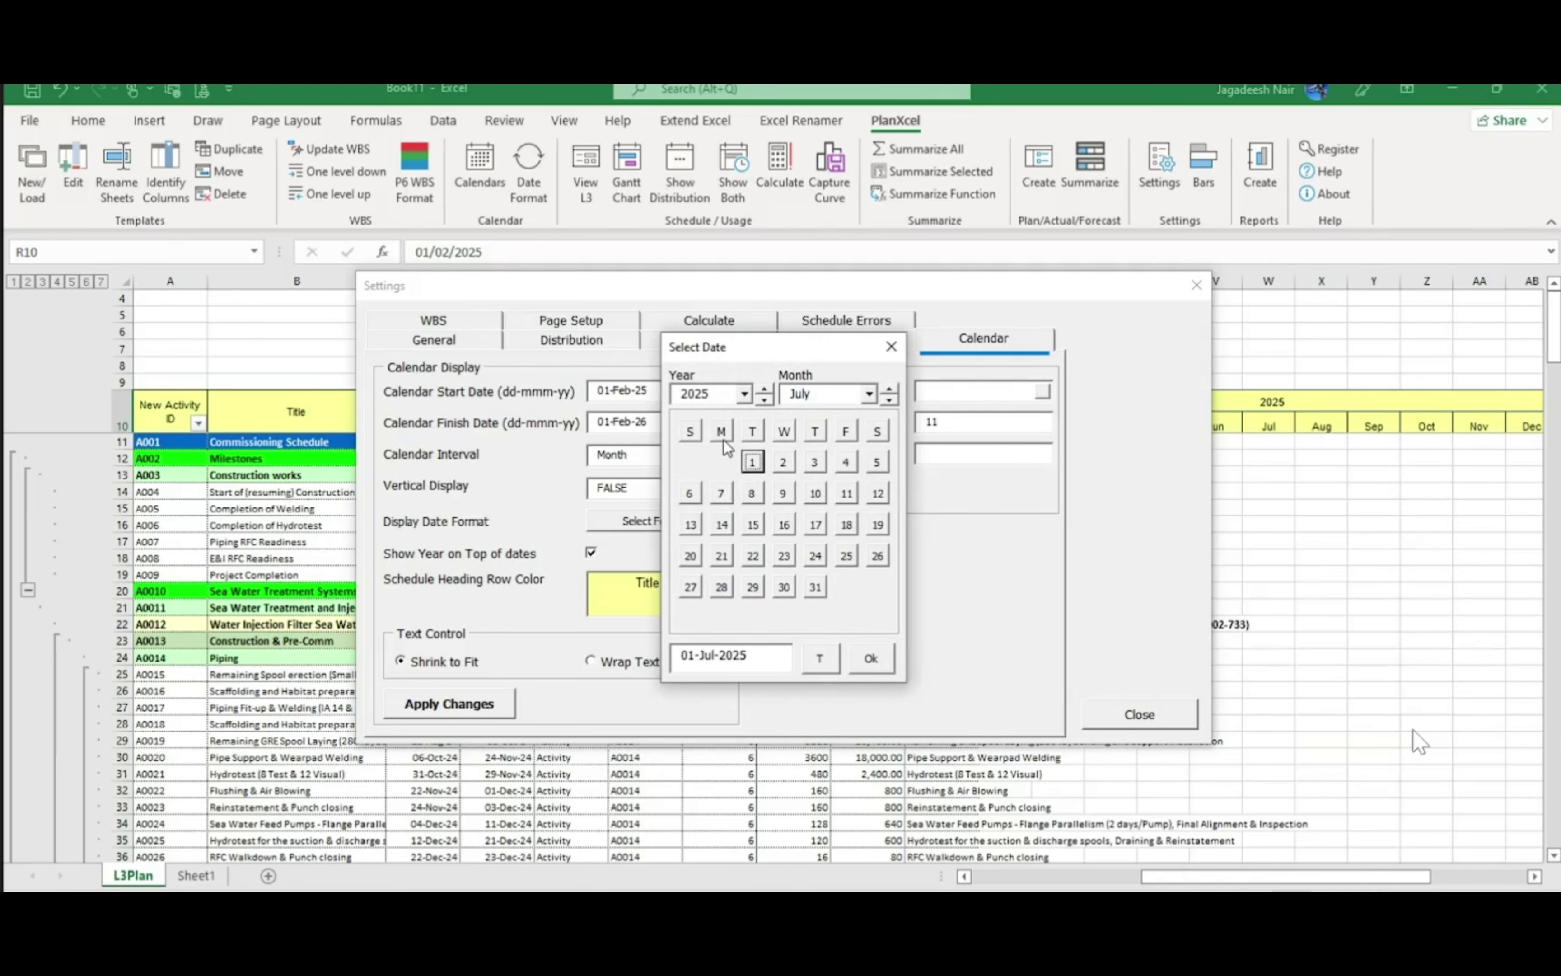
click(746, 396)
click(756, 415)
click(726, 415)
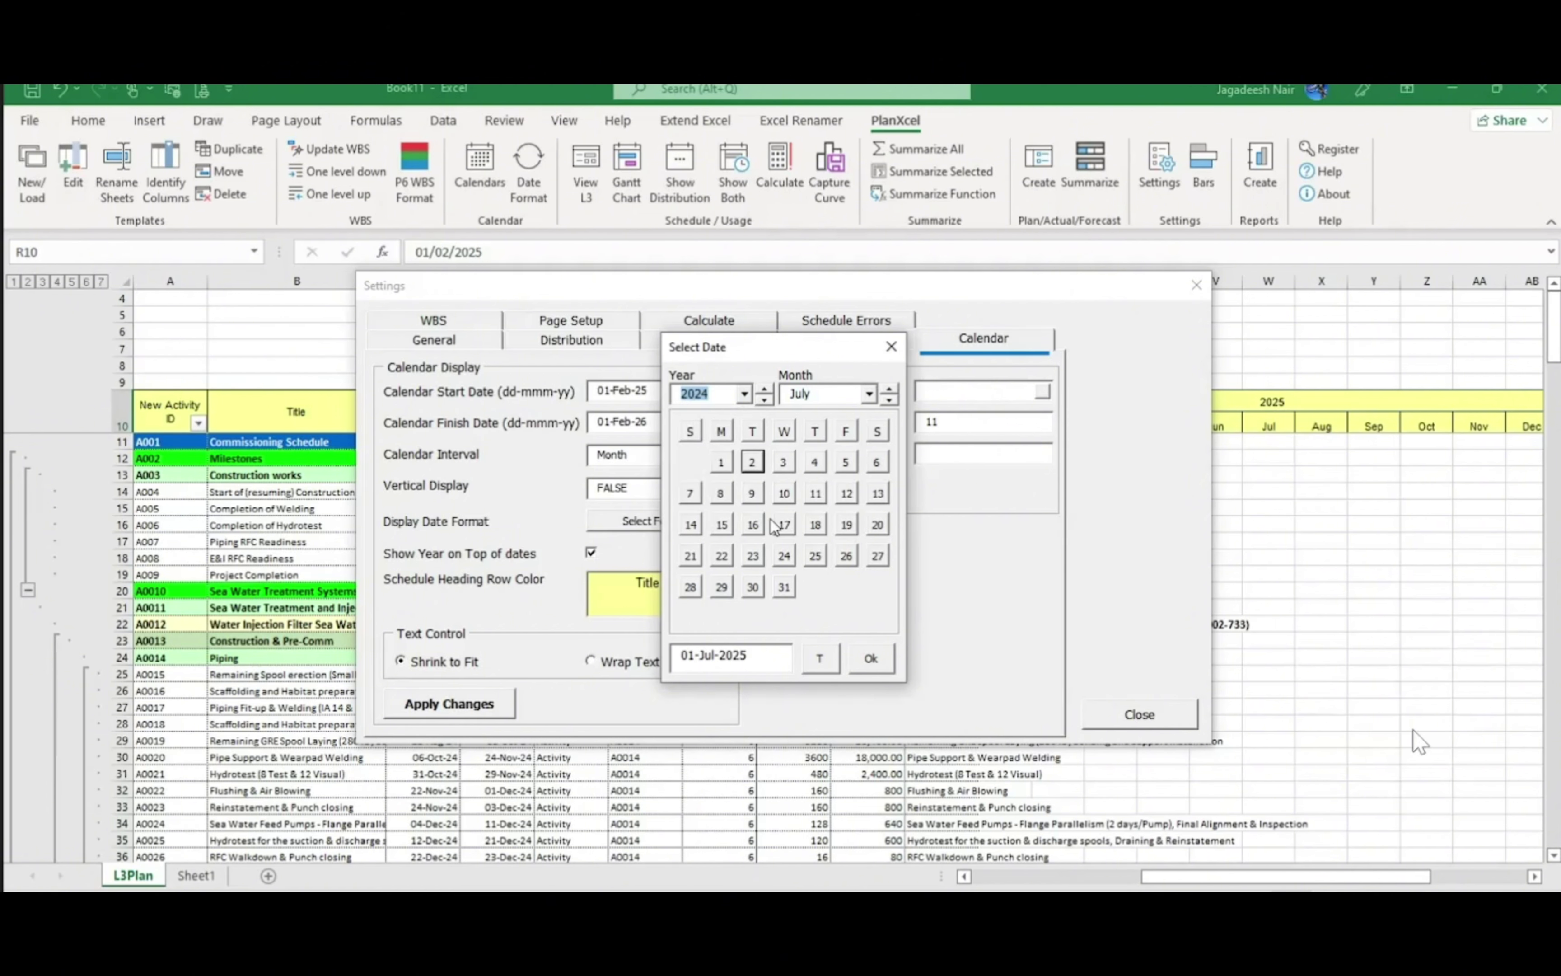
click(867, 658)
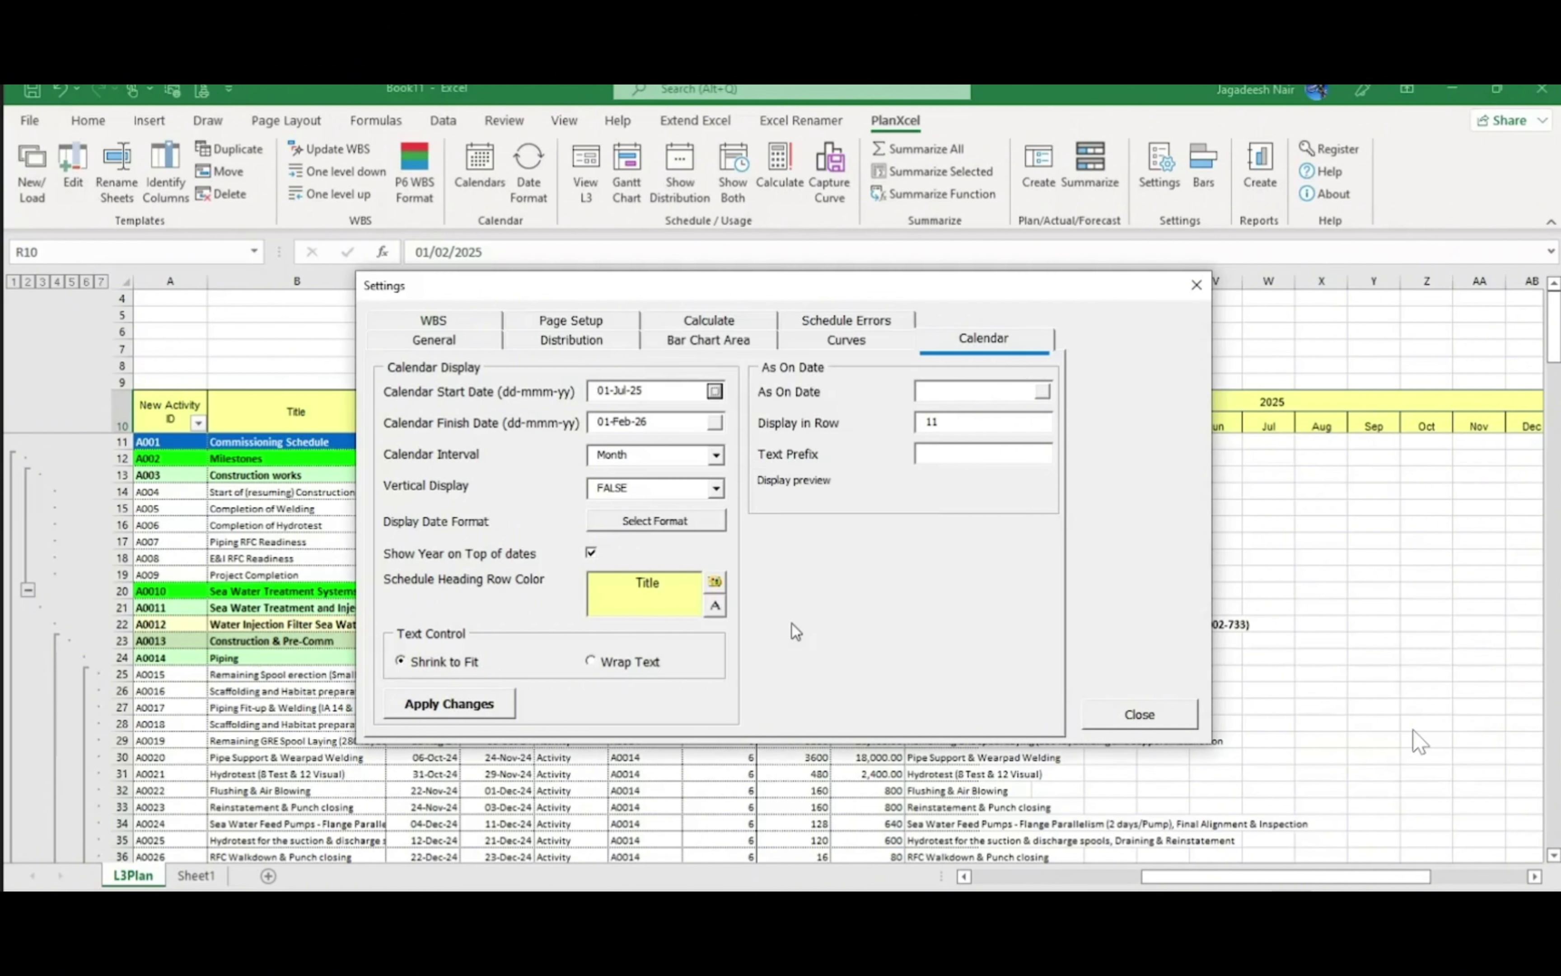
click(445, 703)
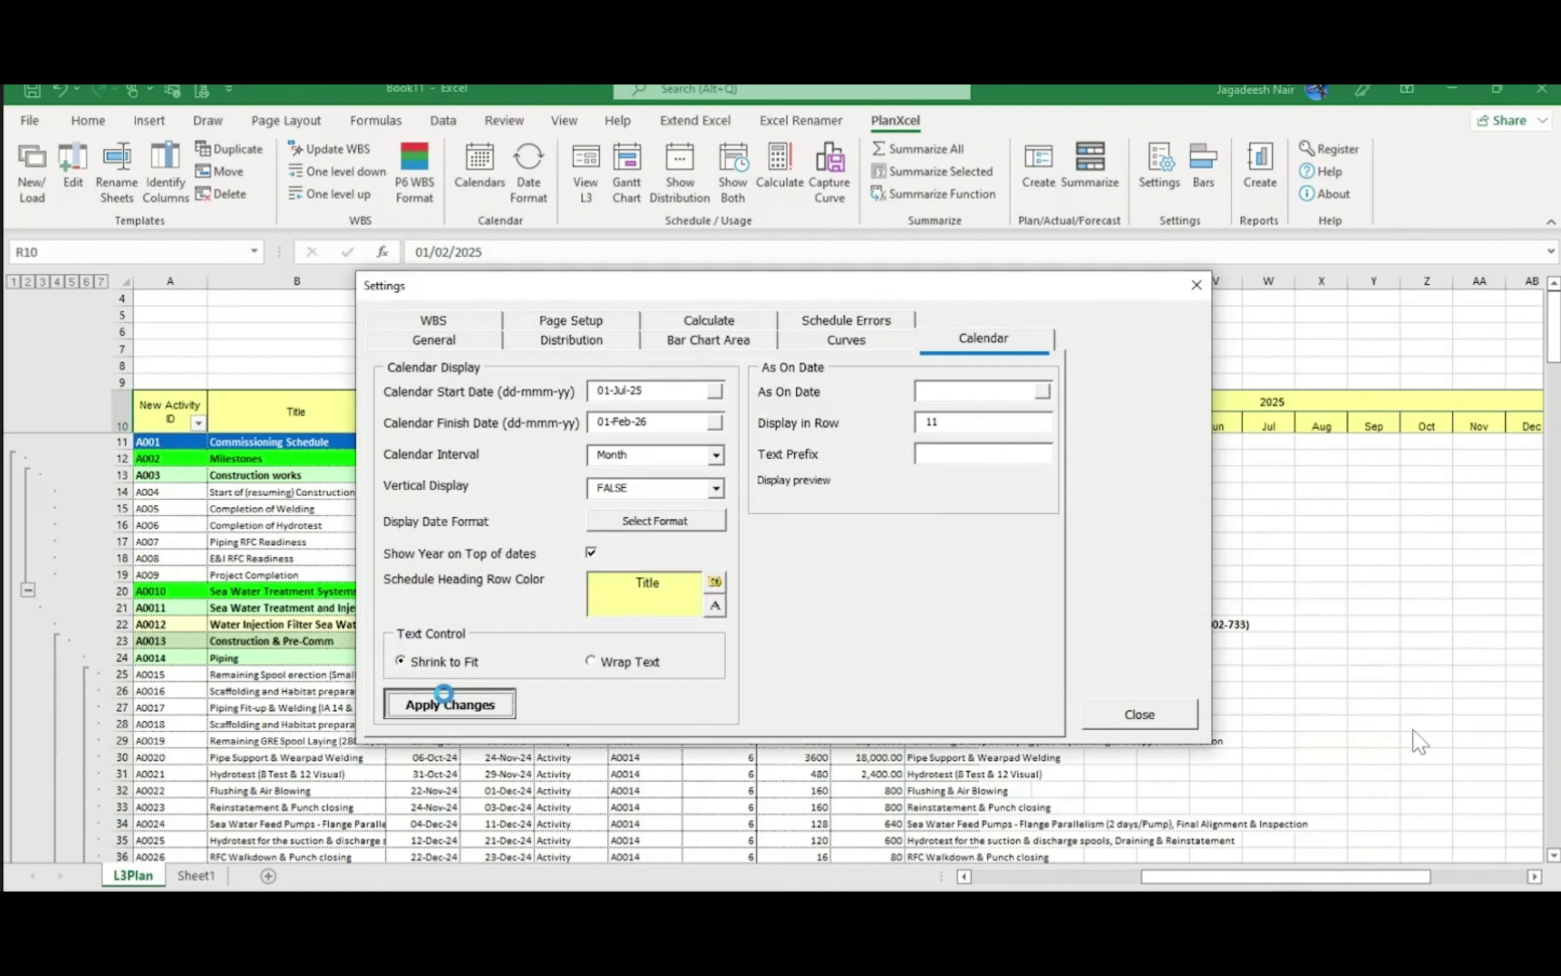
click(1179, 708)
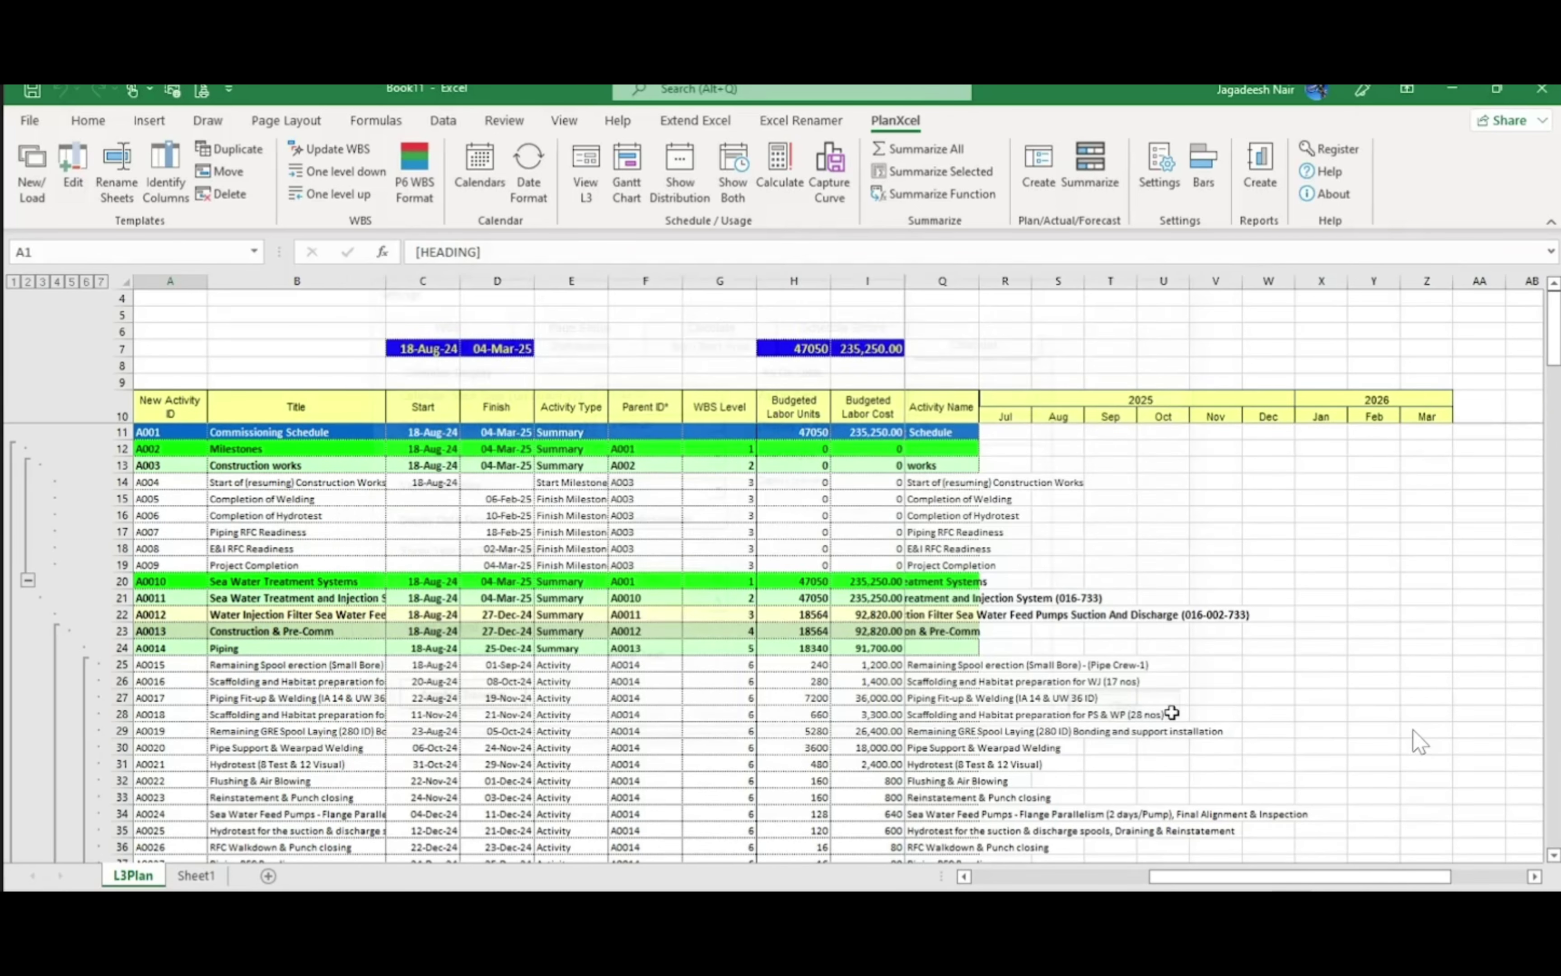
Change the calendar start date for the monthly timeline in R10:Z10 to 01-Jul-24
drag(1001, 414, 1448, 416)
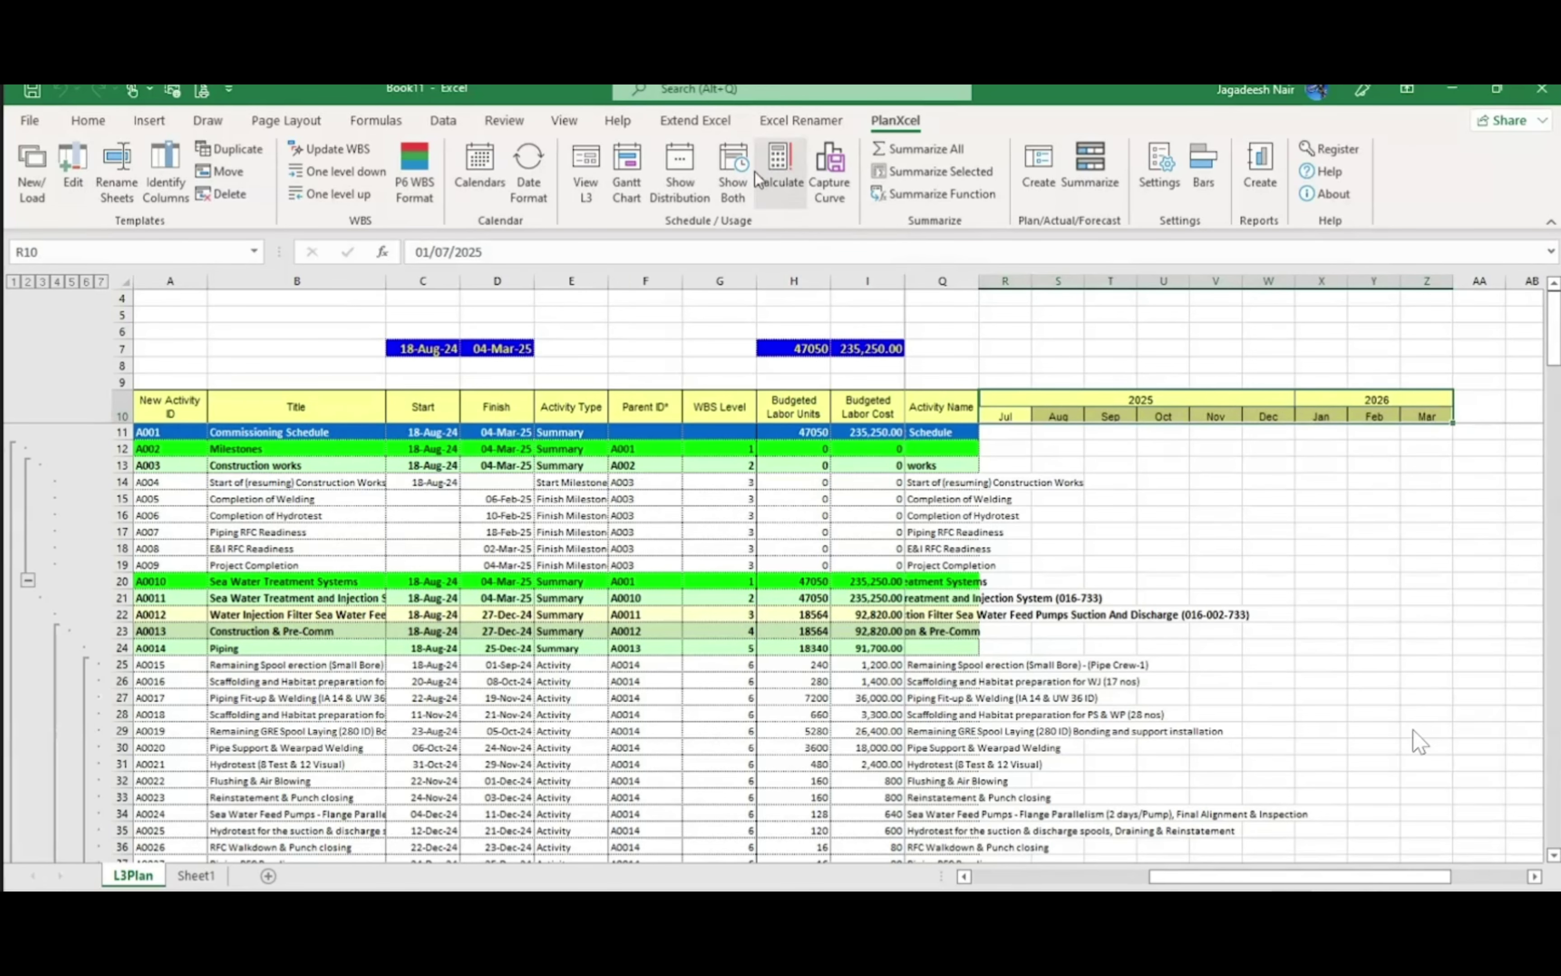
click(1381, 604)
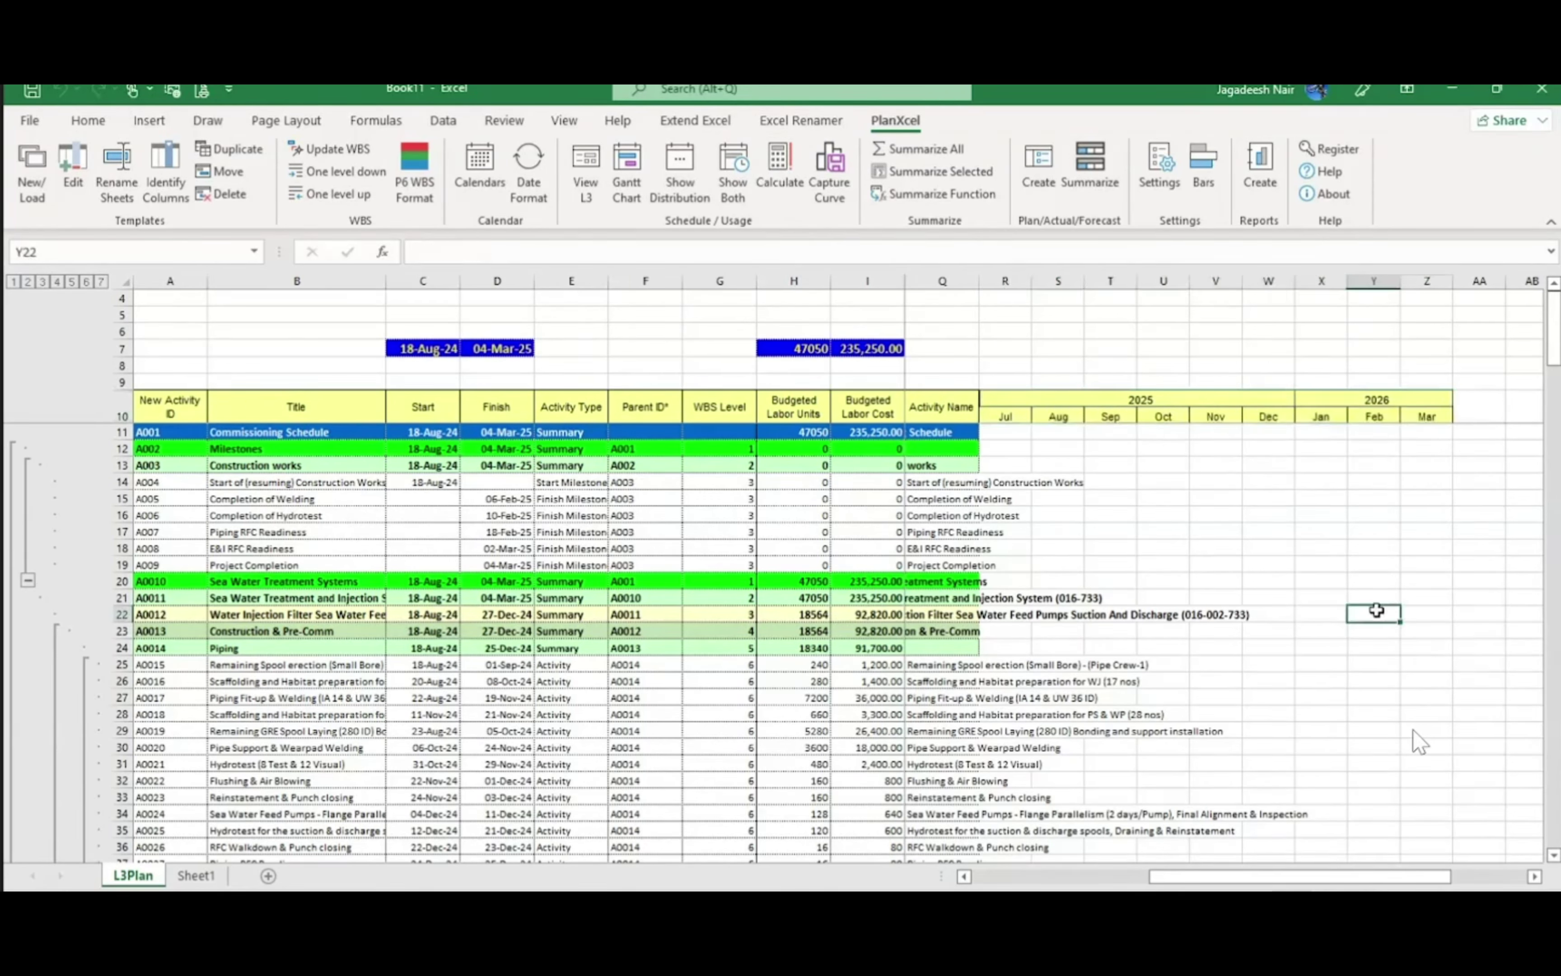
drag(1026, 419, 1429, 419)
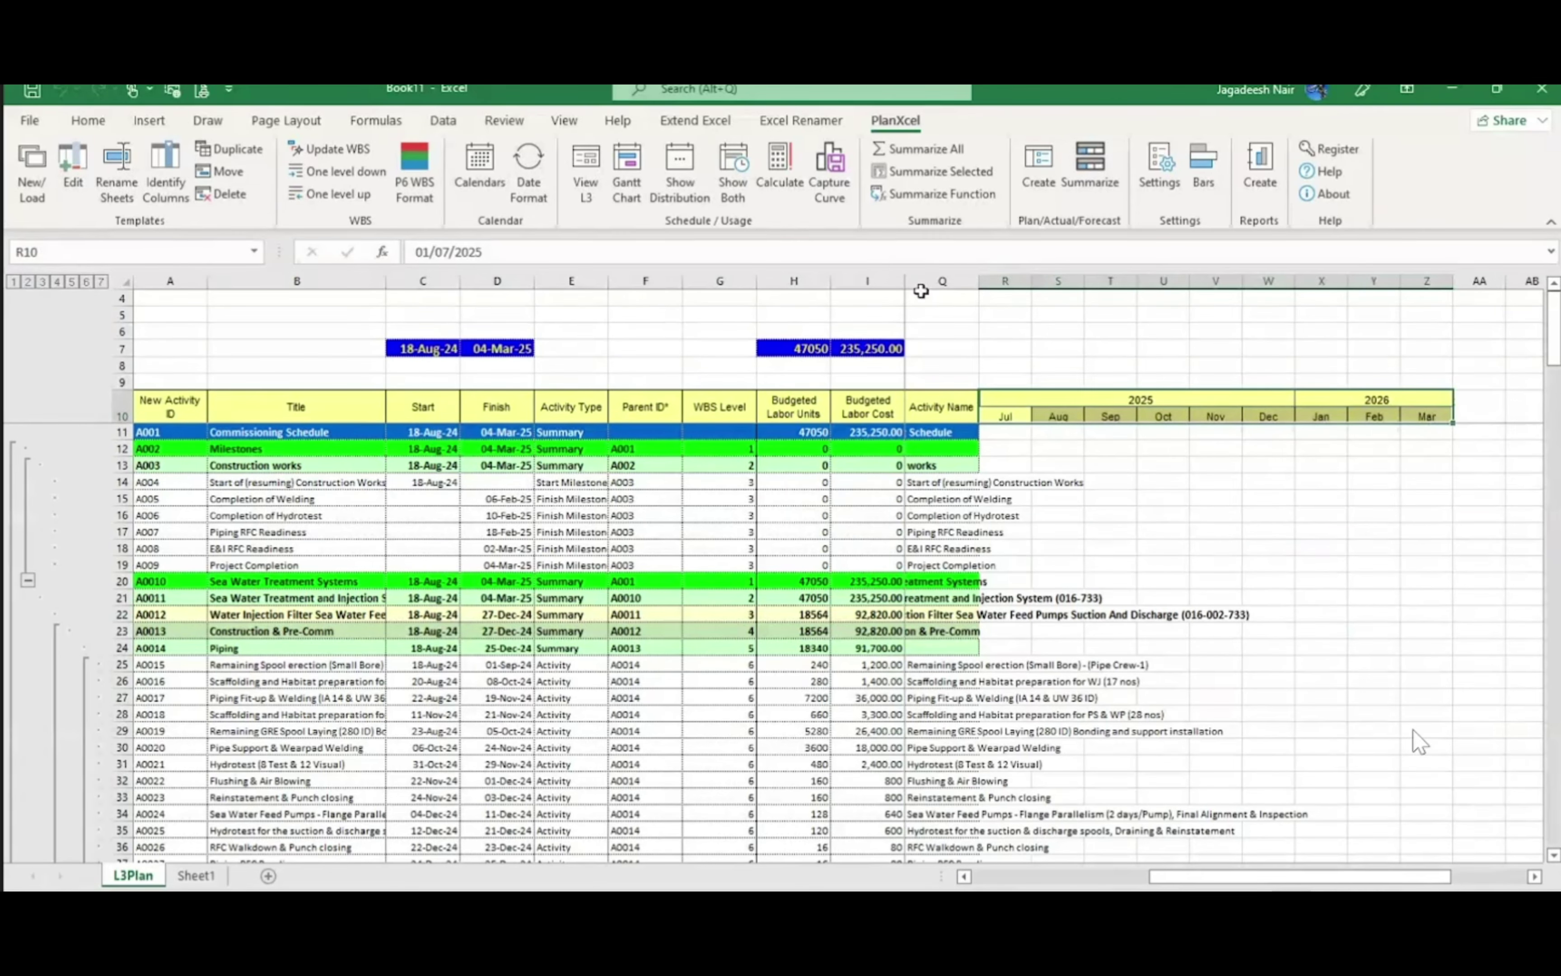
click(1104, 546)
drag(1006, 429, 1428, 419)
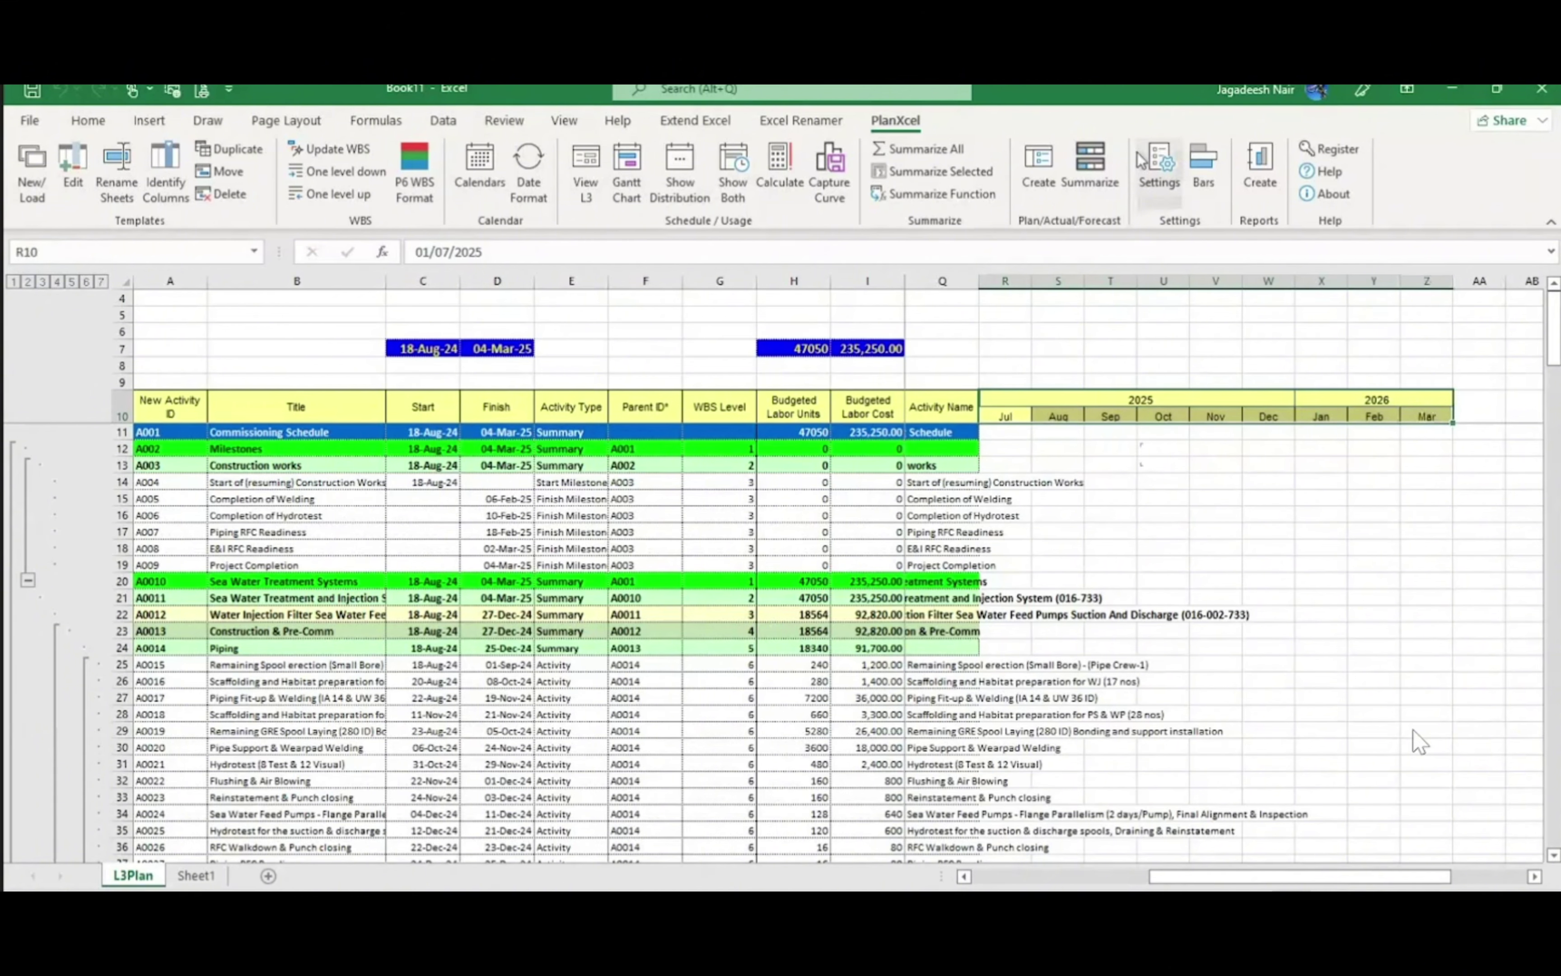
click(1169, 182)
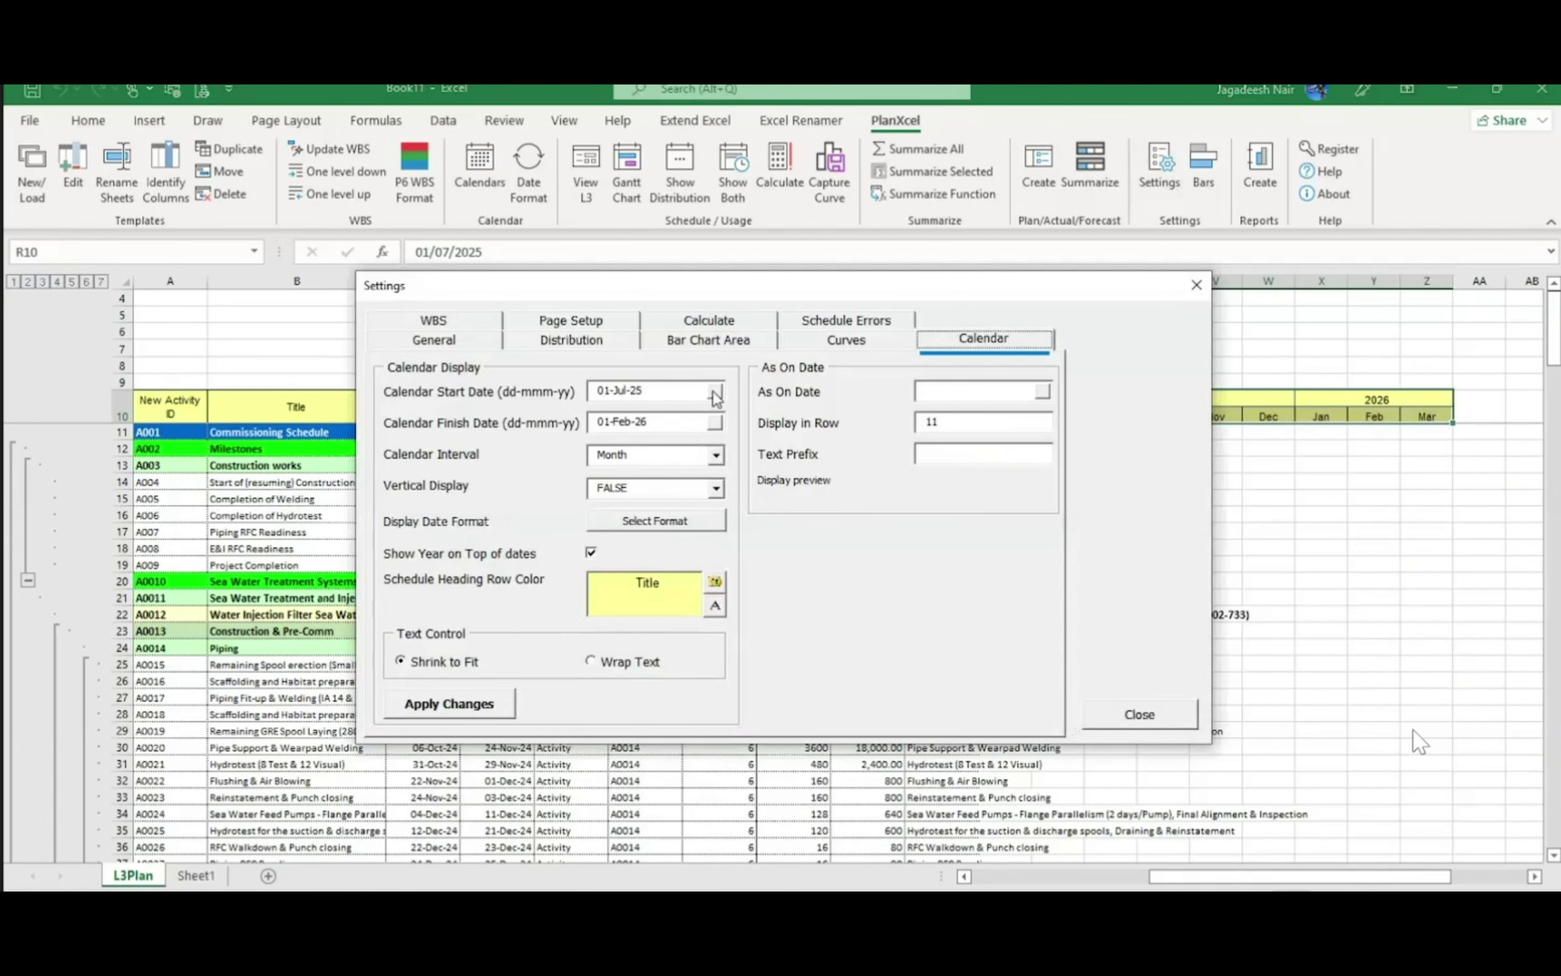
click(715, 393)
click(744, 393)
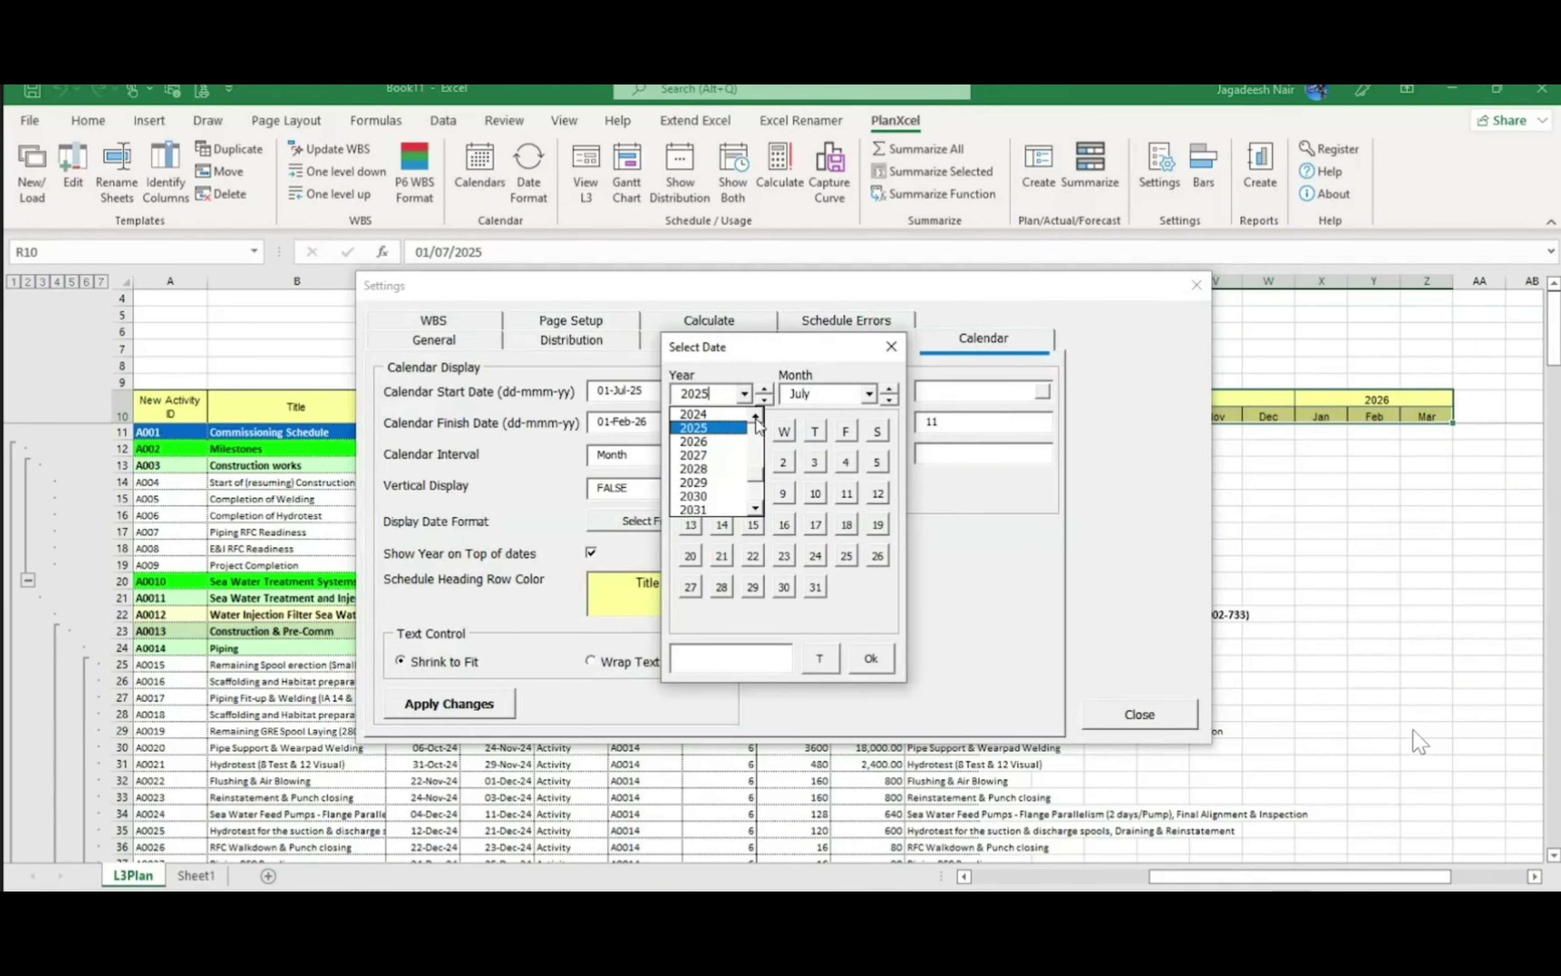
click(710, 414)
click(722, 462)
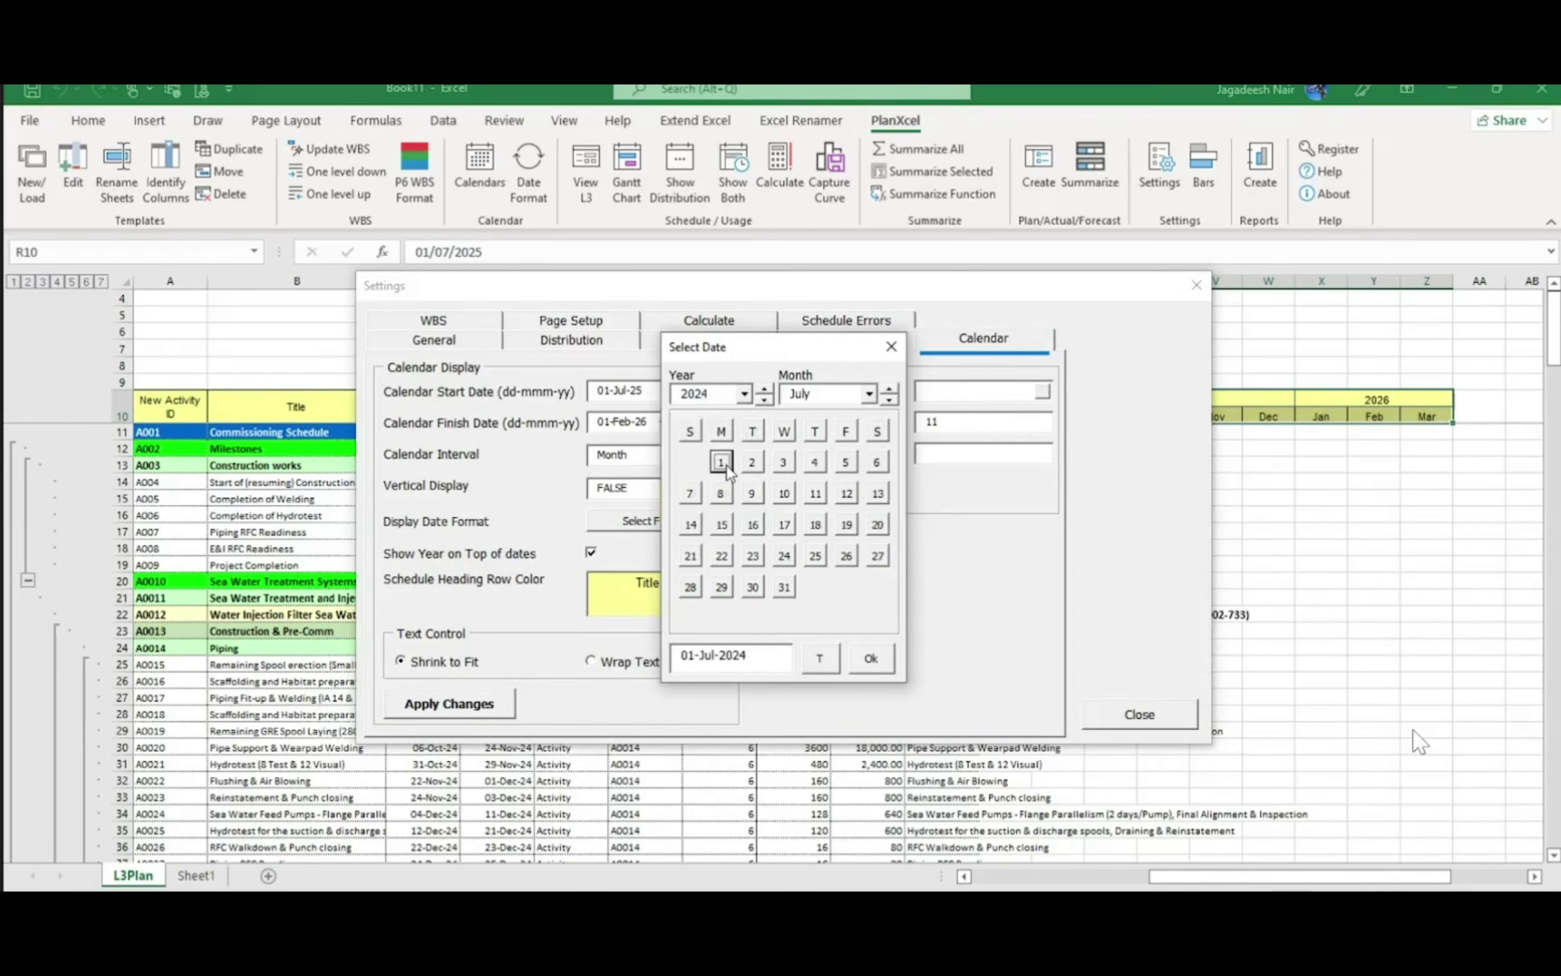
click(872, 658)
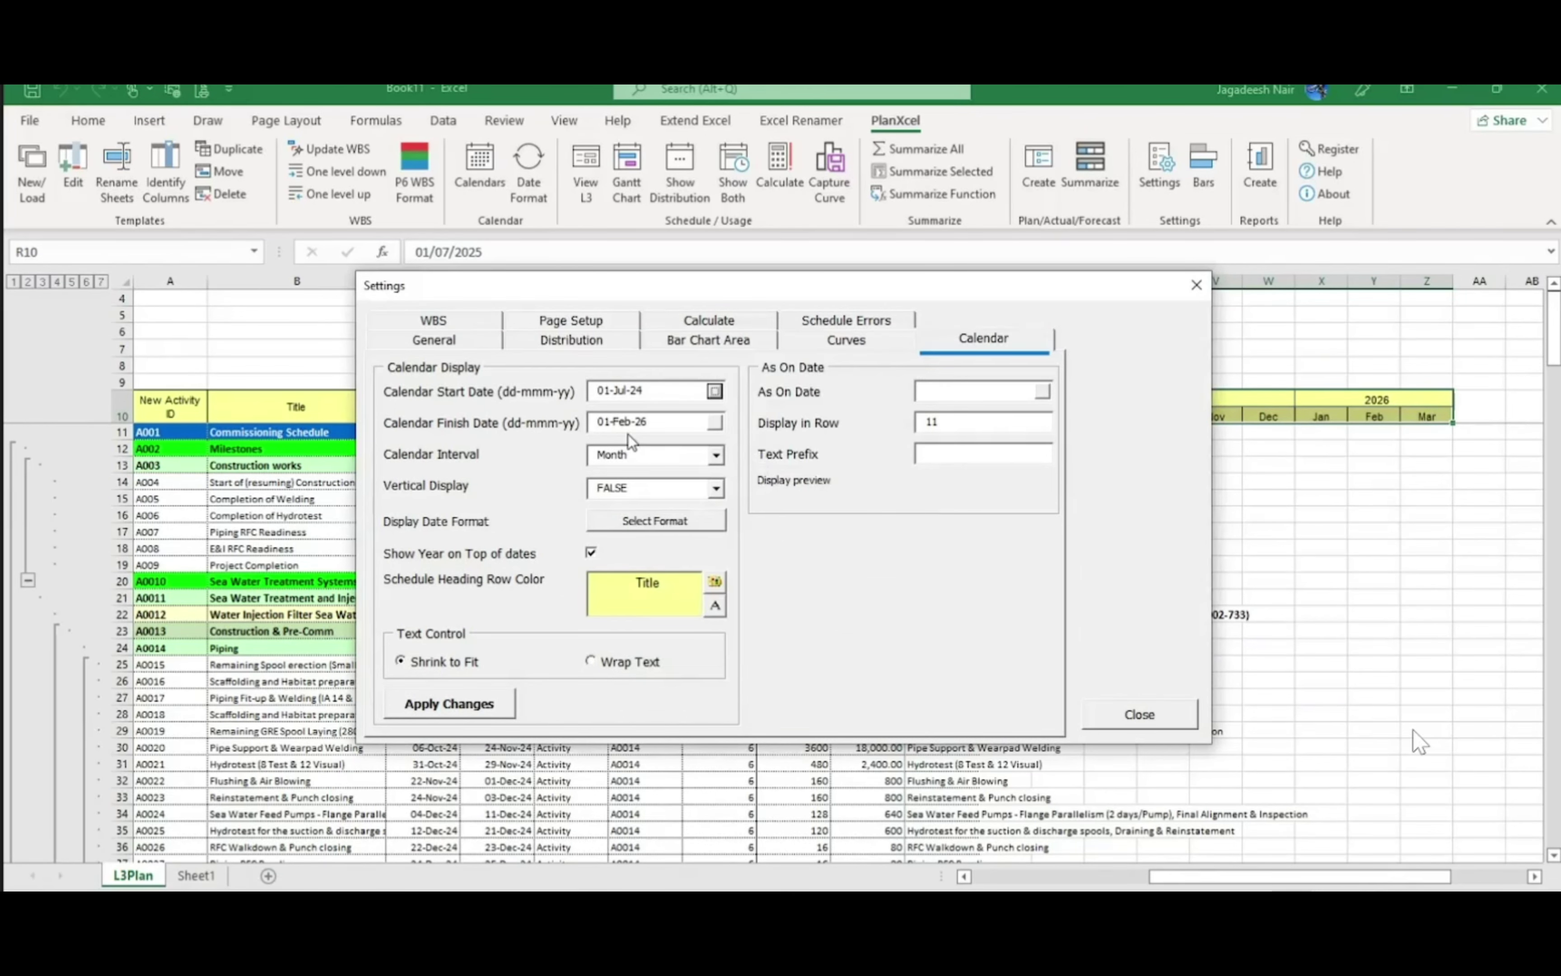
Set the calendar finish date to 31-May-25 in the calendar settings and apply the change to the timeline
click(715, 423)
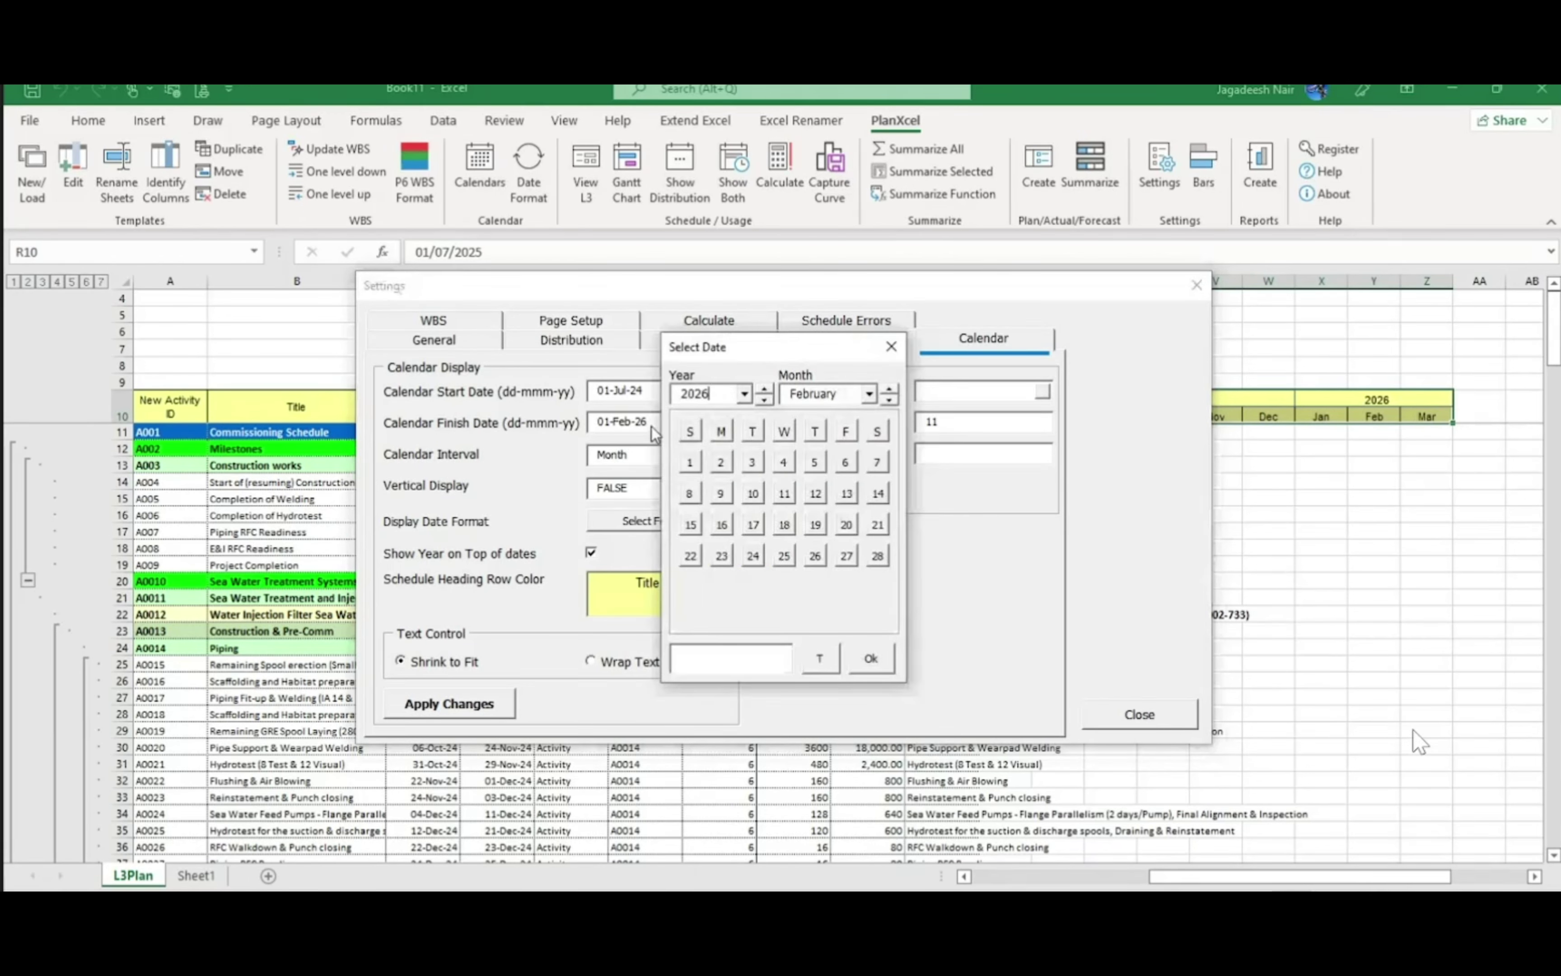
click(744, 393)
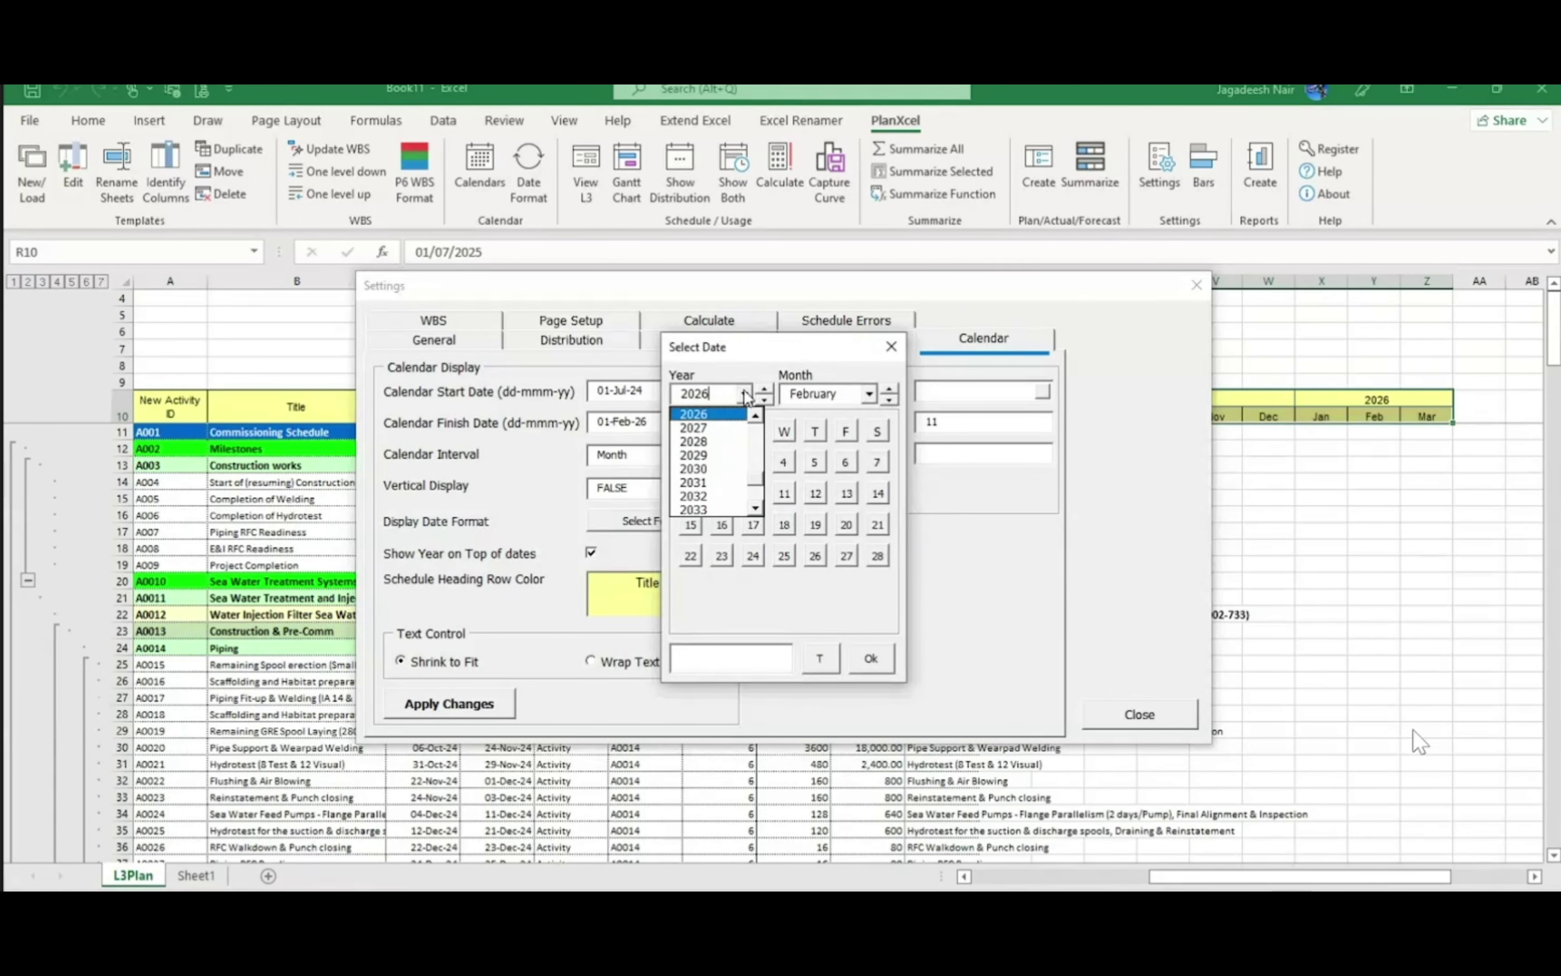
click(736, 414)
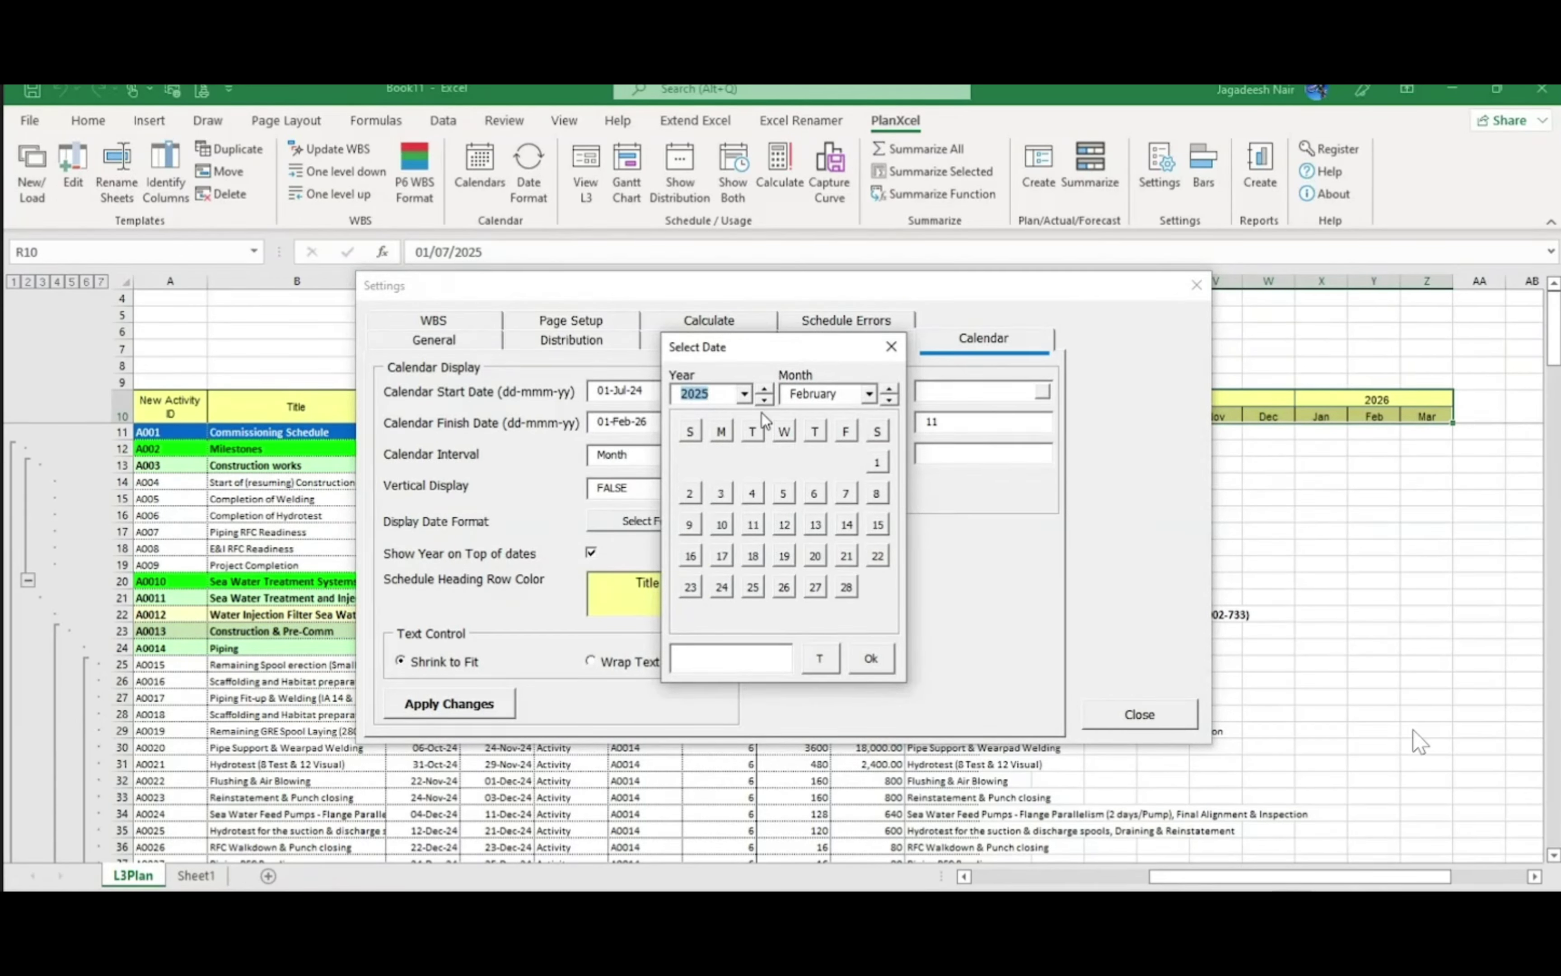
click(869, 393)
click(838, 464)
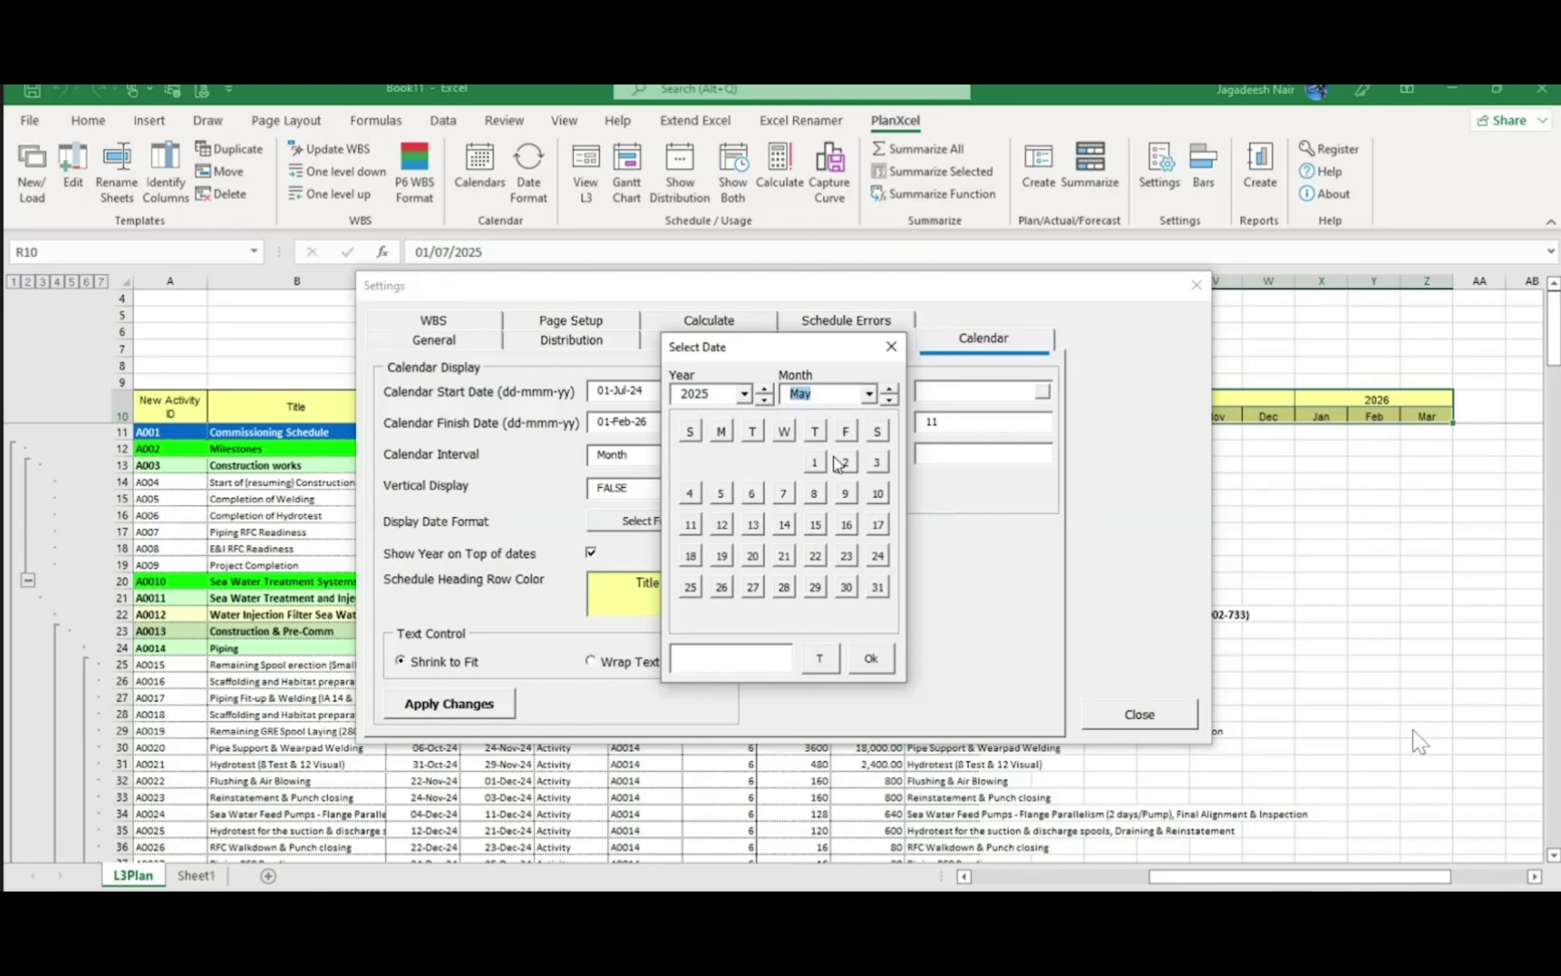
click(876, 590)
click(871, 657)
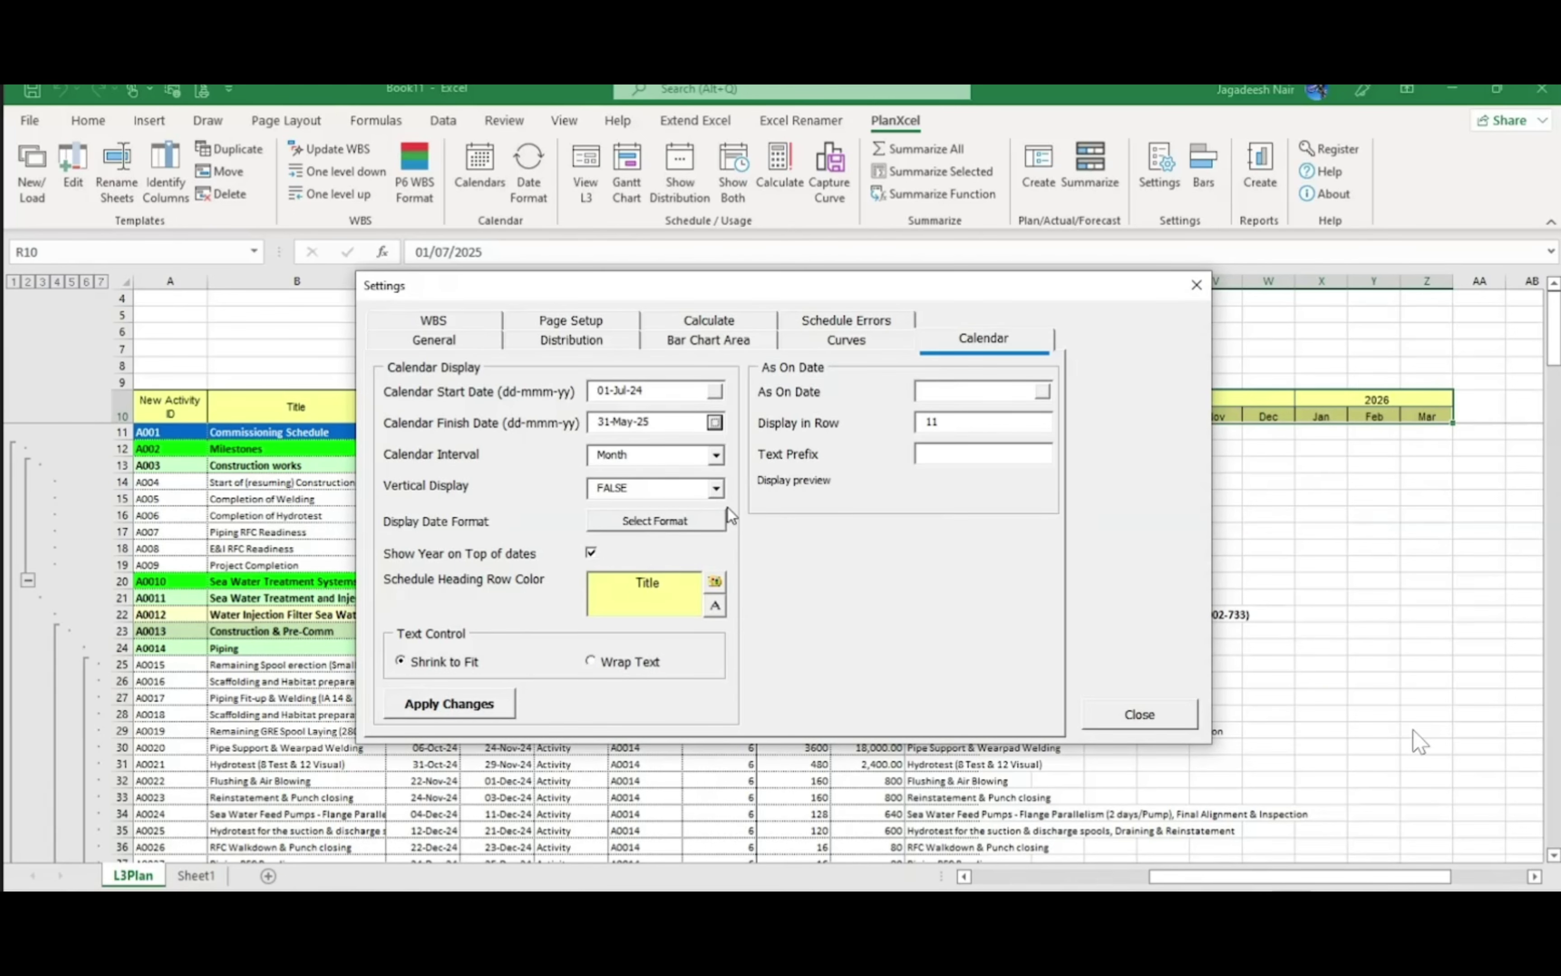
click(422, 714)
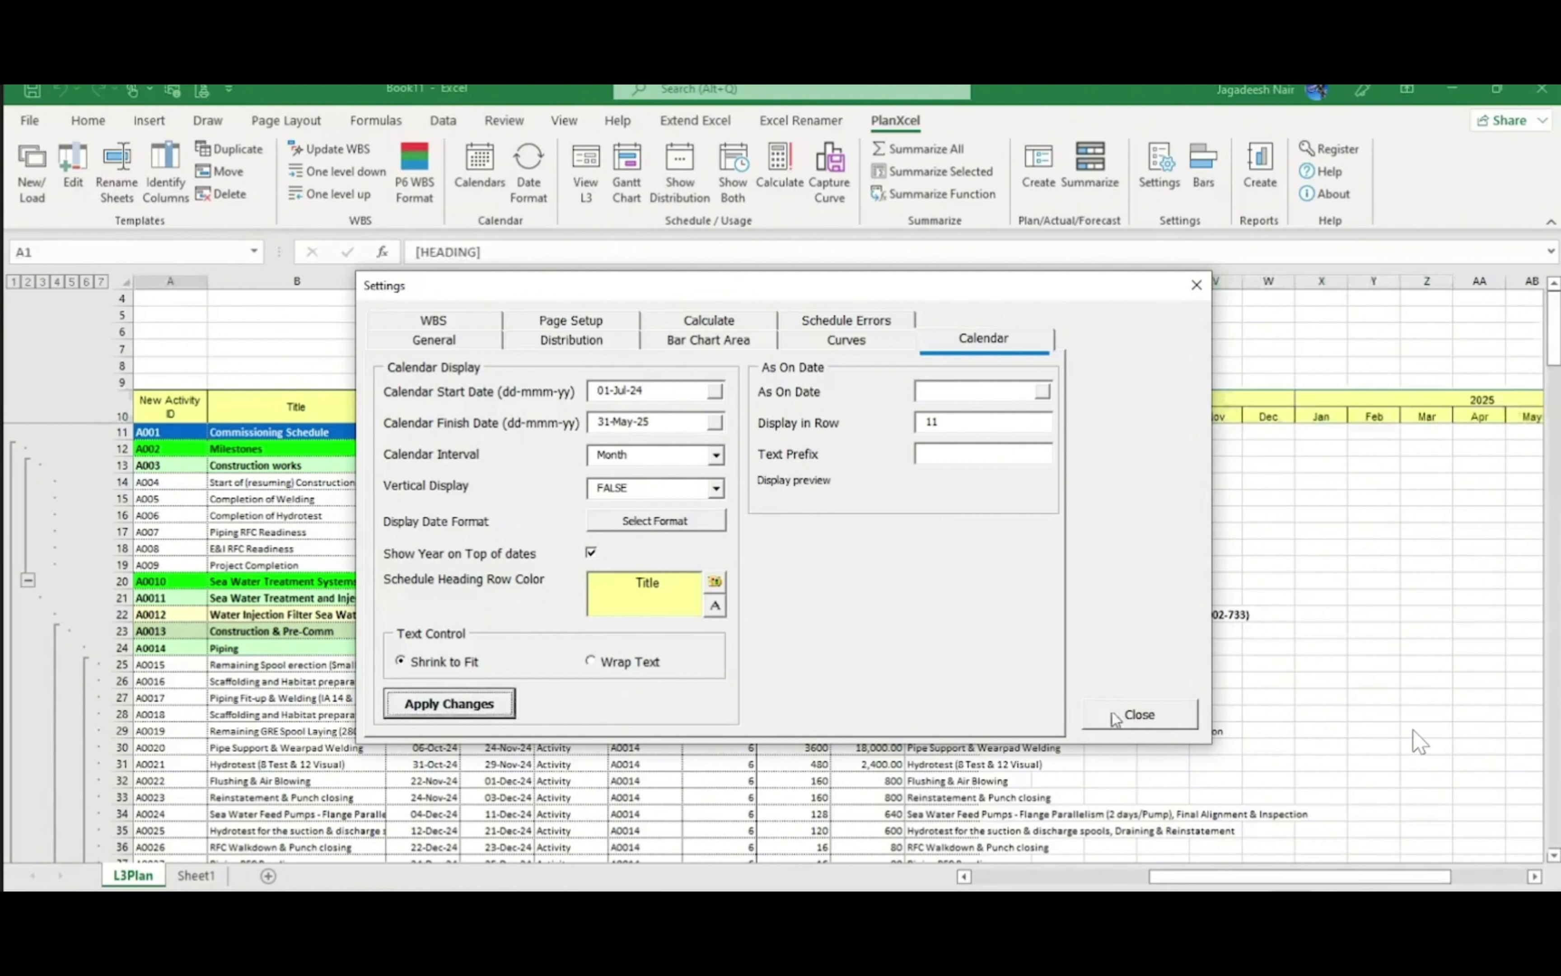
click(1142, 717)
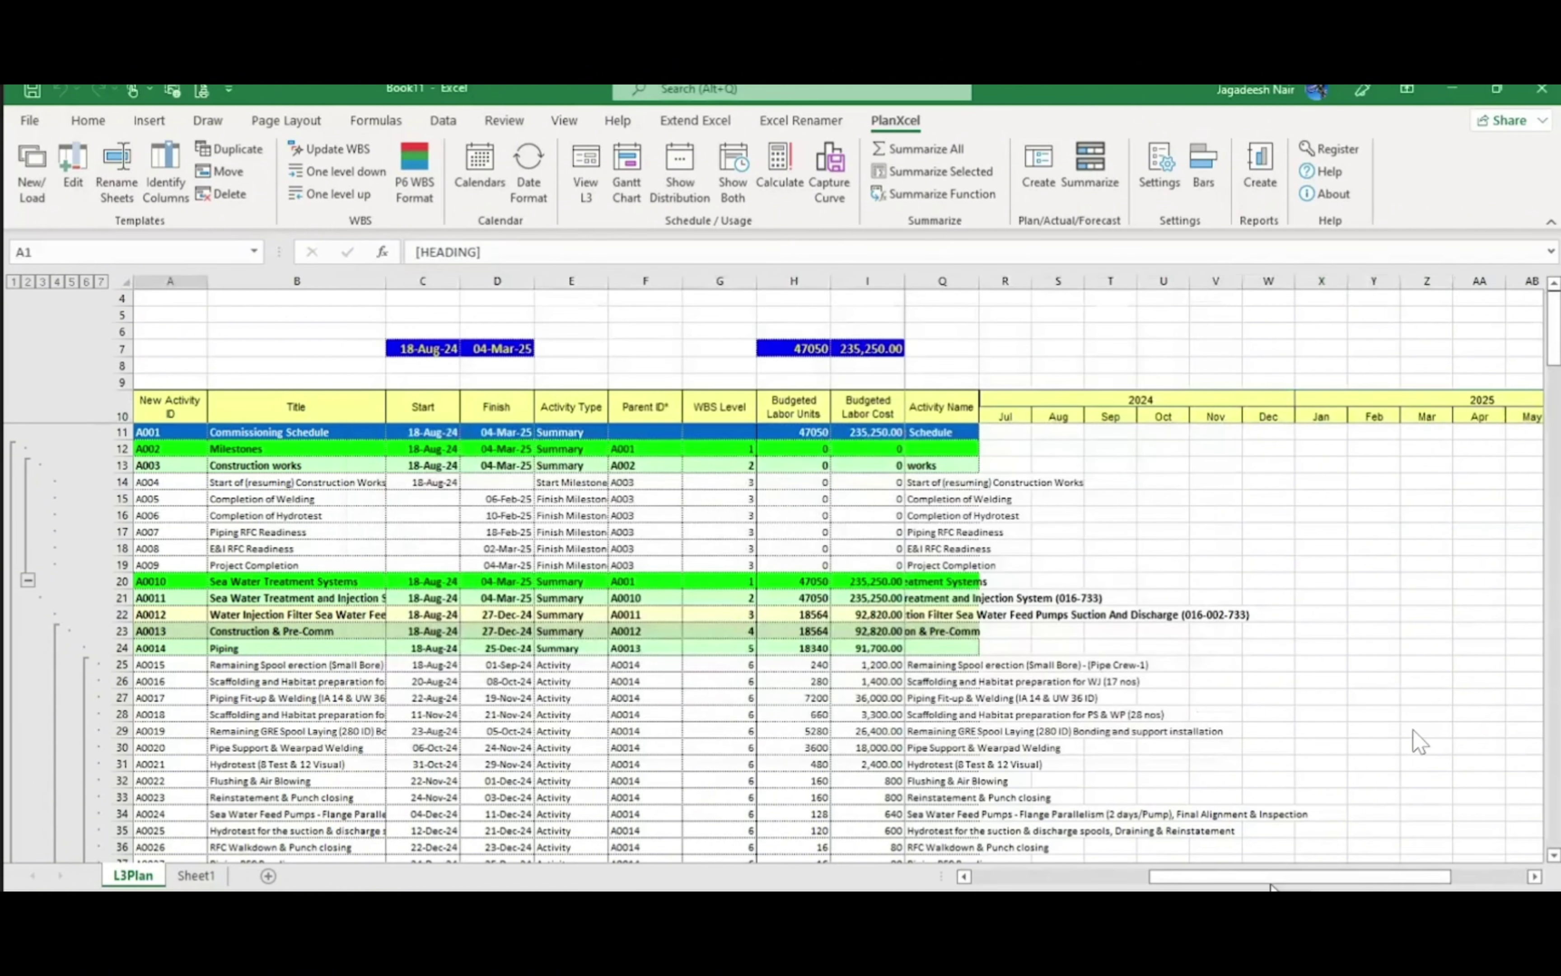
Draw the Gantt chart bars and milestones for the schedule activities across the monthly timeline
mouse_move(1271, 888)
mouse_down()
mouse_move(1242, 881)
mouse_move(1345, 889)
mouse_move(1249, 887)
mouse_up()
click(1305, 561)
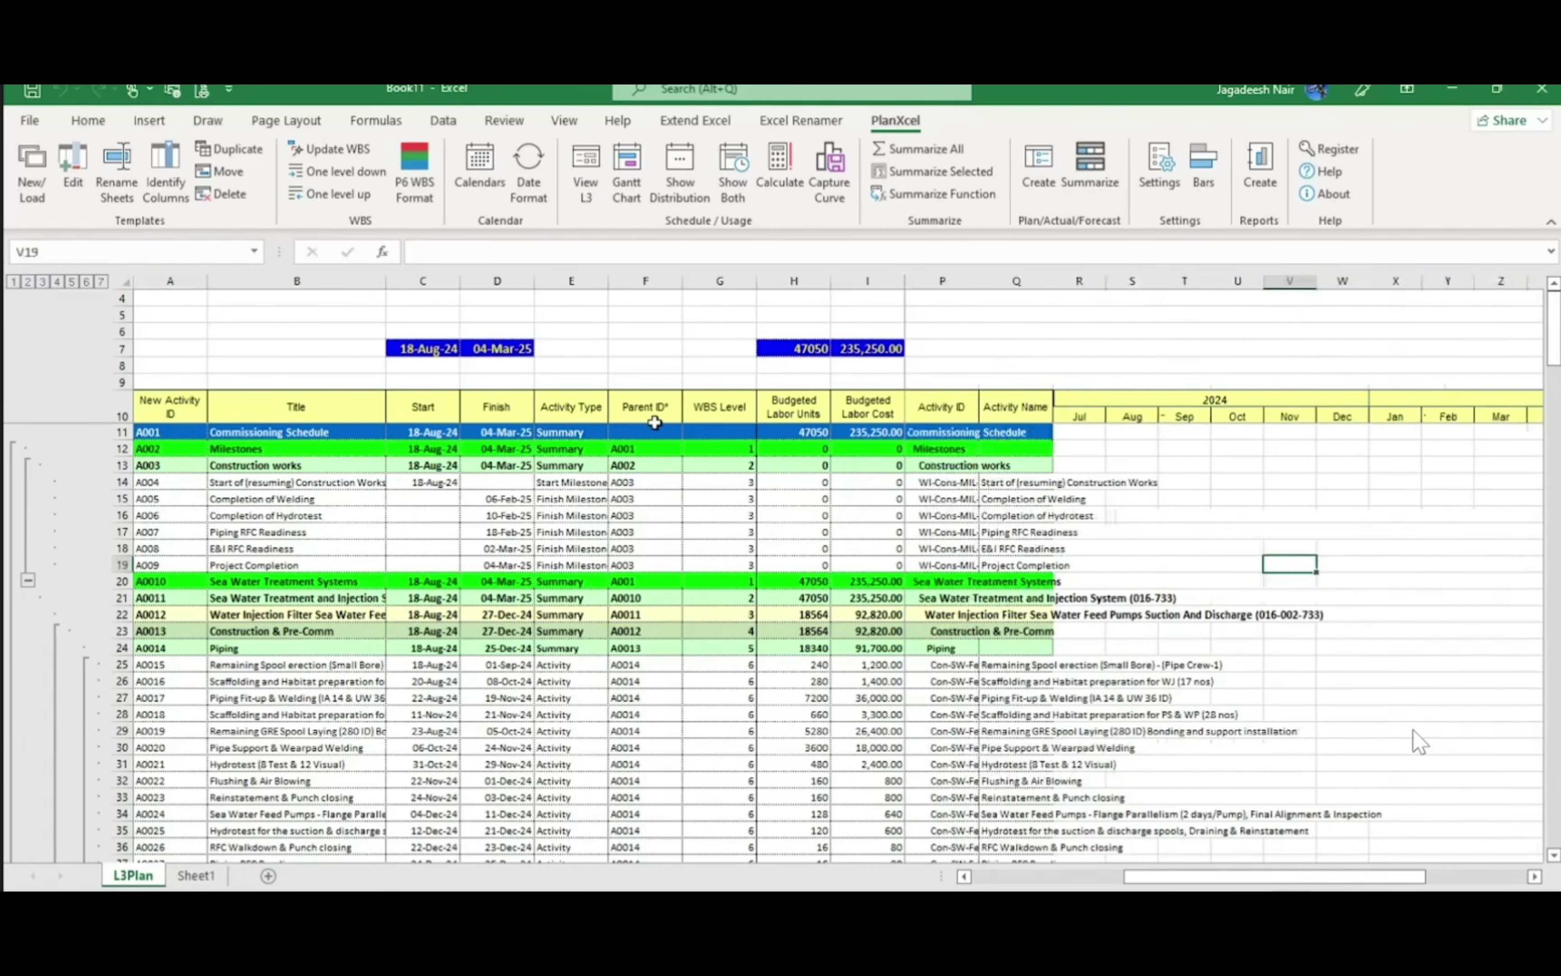
click(627, 173)
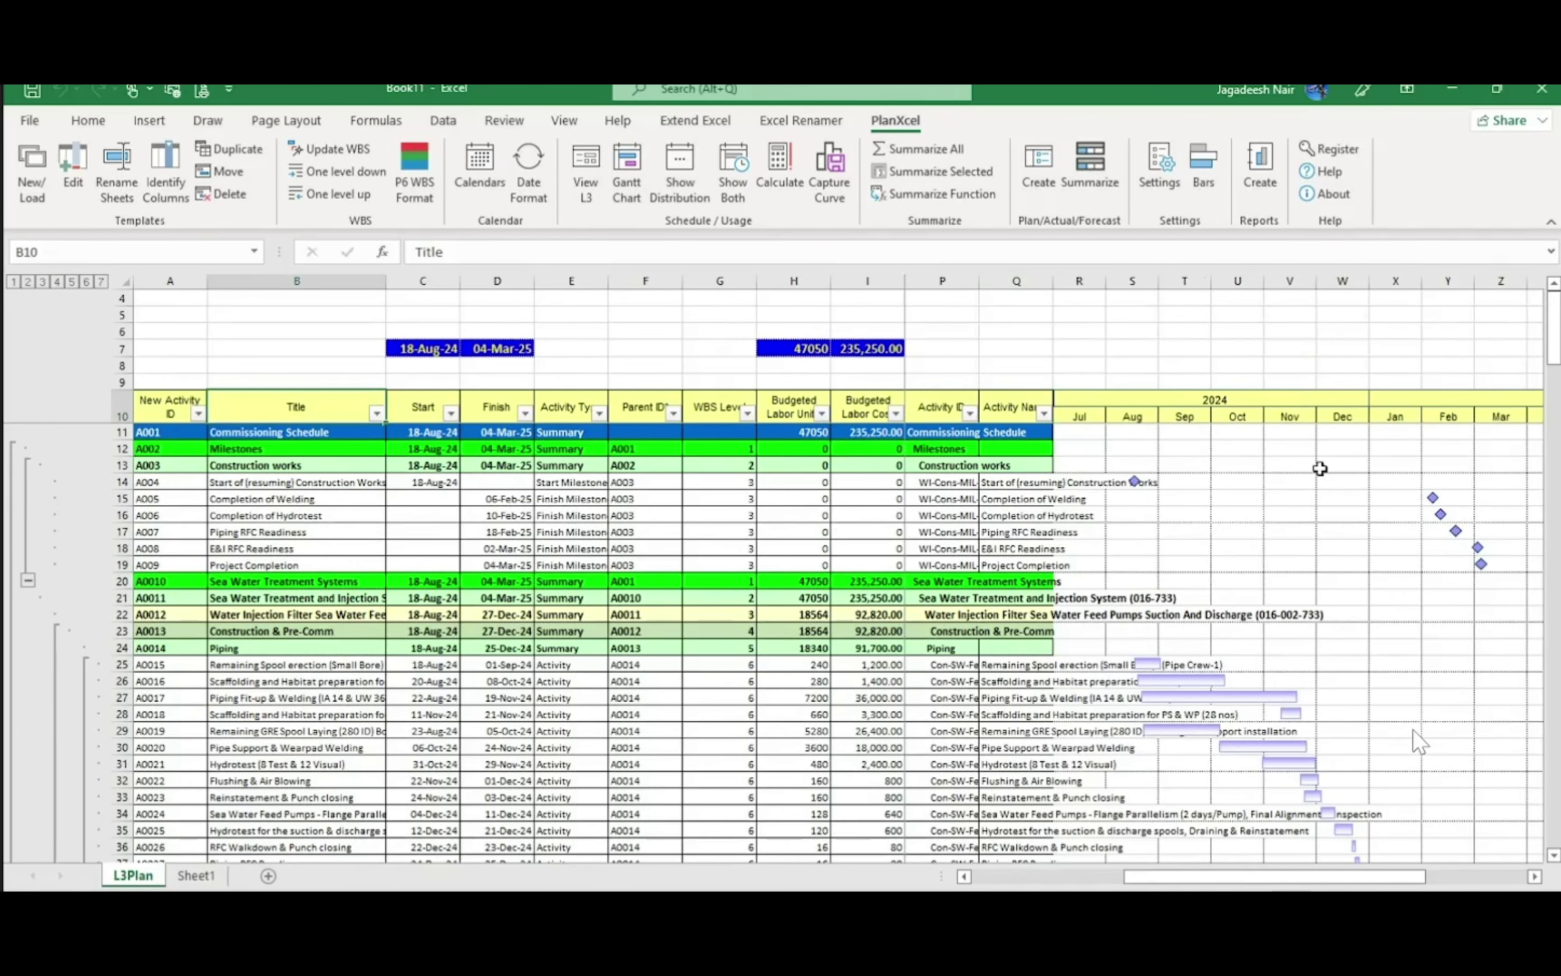
click(1216, 532)
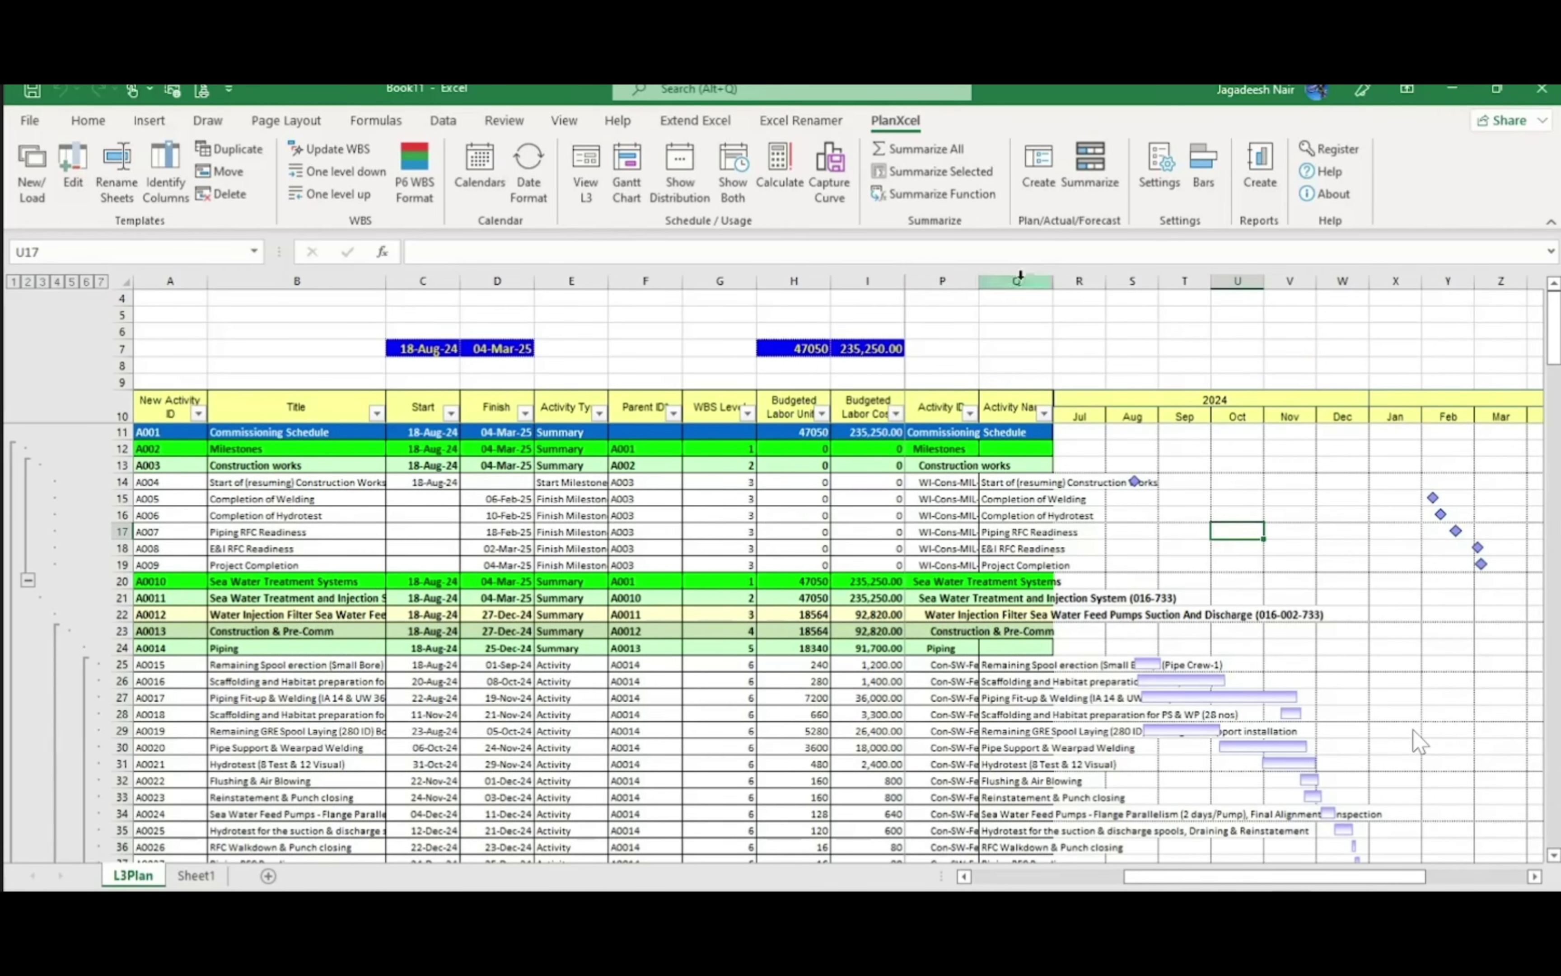
Hide columns M to Q, from Original Duration to Activity Name, so the timeline follows the Commodity column
drag(1021, 278, 1153, 648)
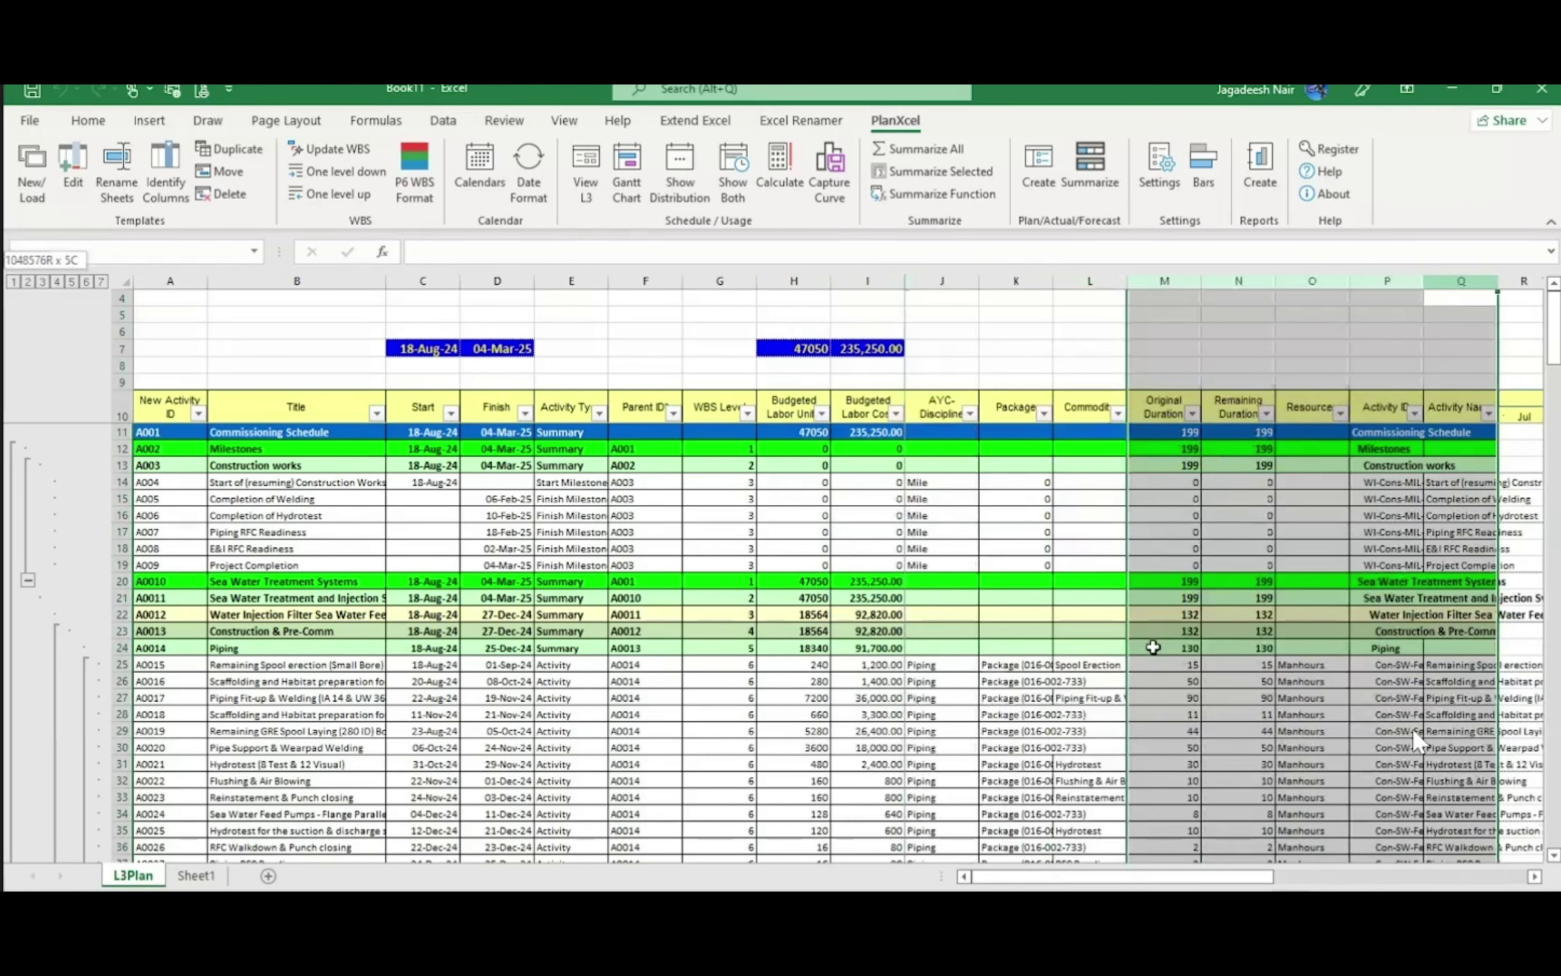
right_click(1165, 601)
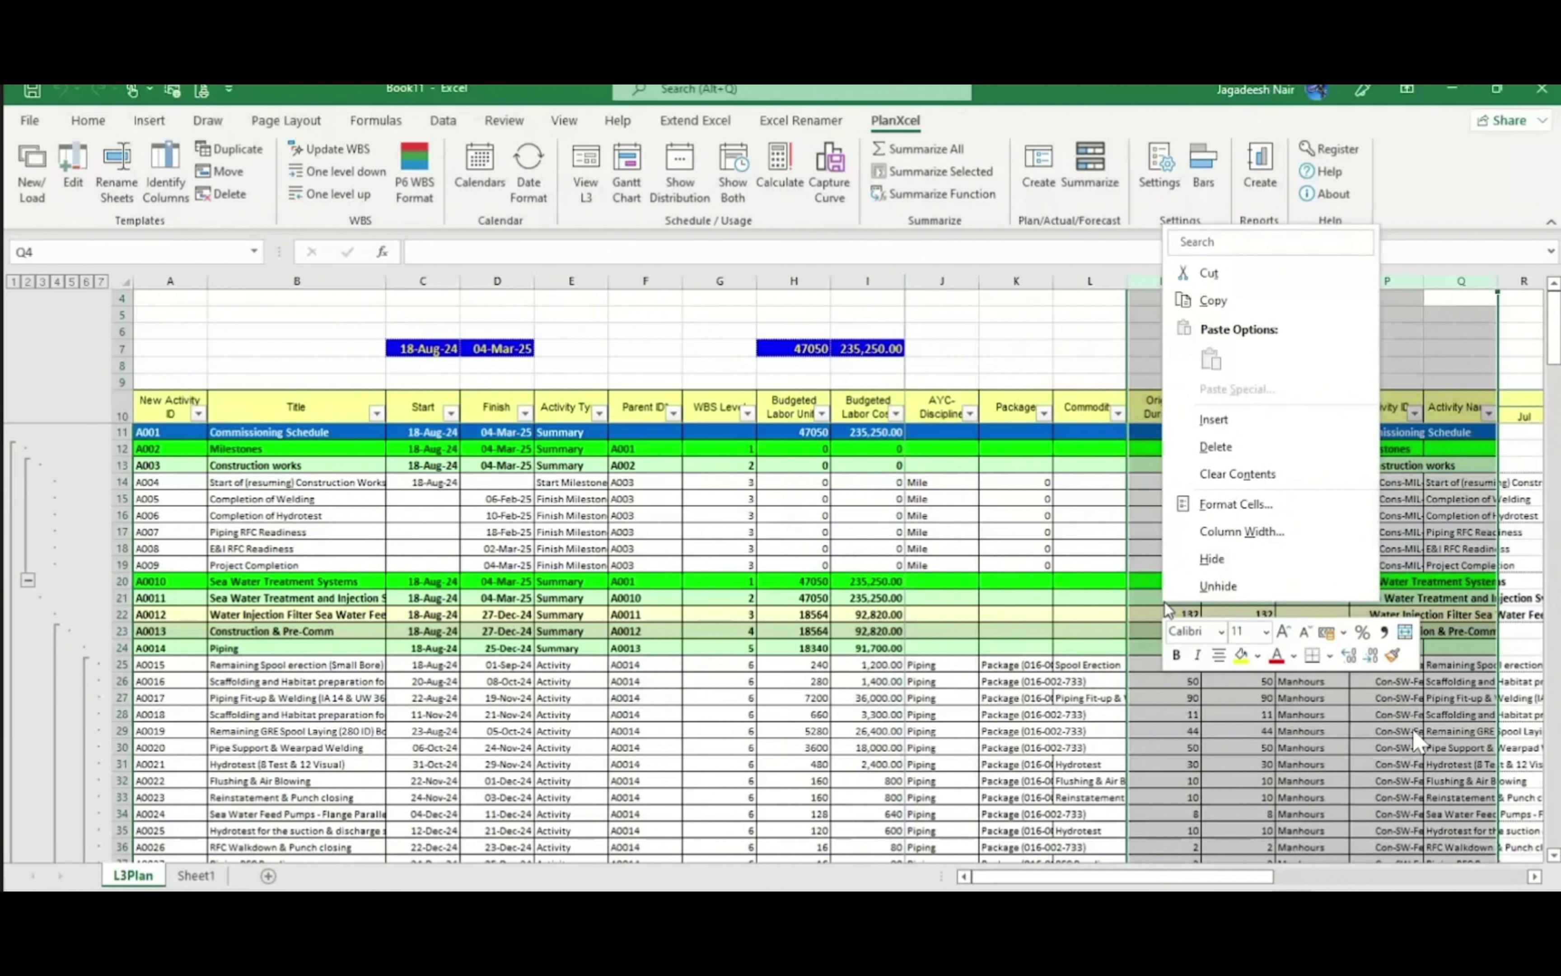
click(1230, 560)
click(1213, 582)
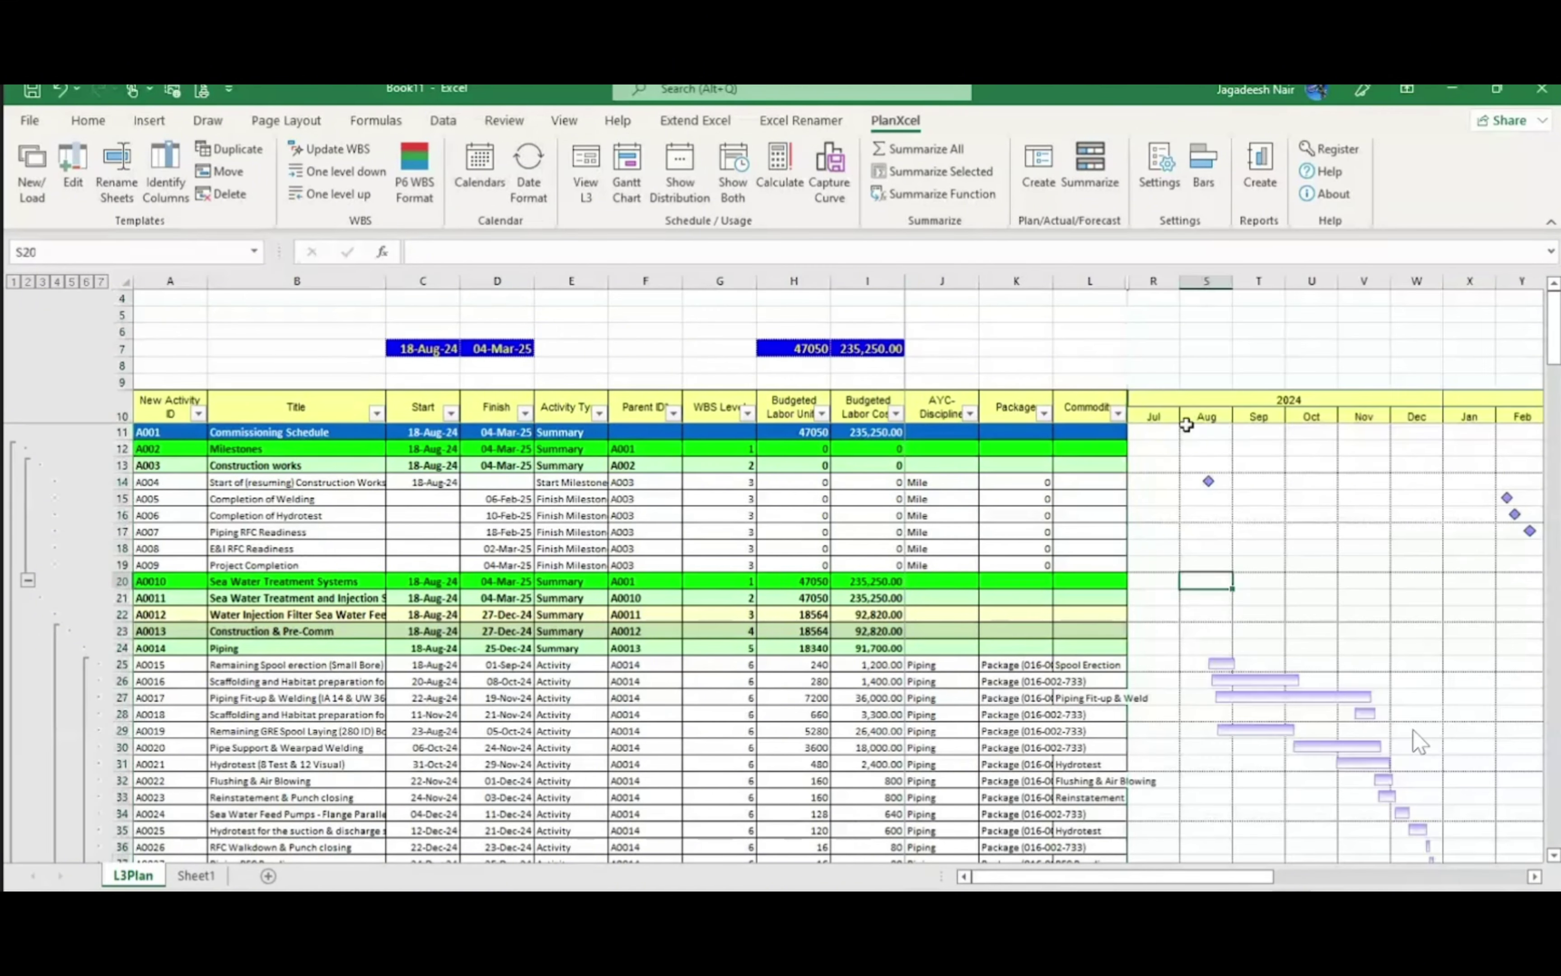
Widen the Commodity and Package columns so their entries are fully readable
drag(1128, 282, 1167, 282)
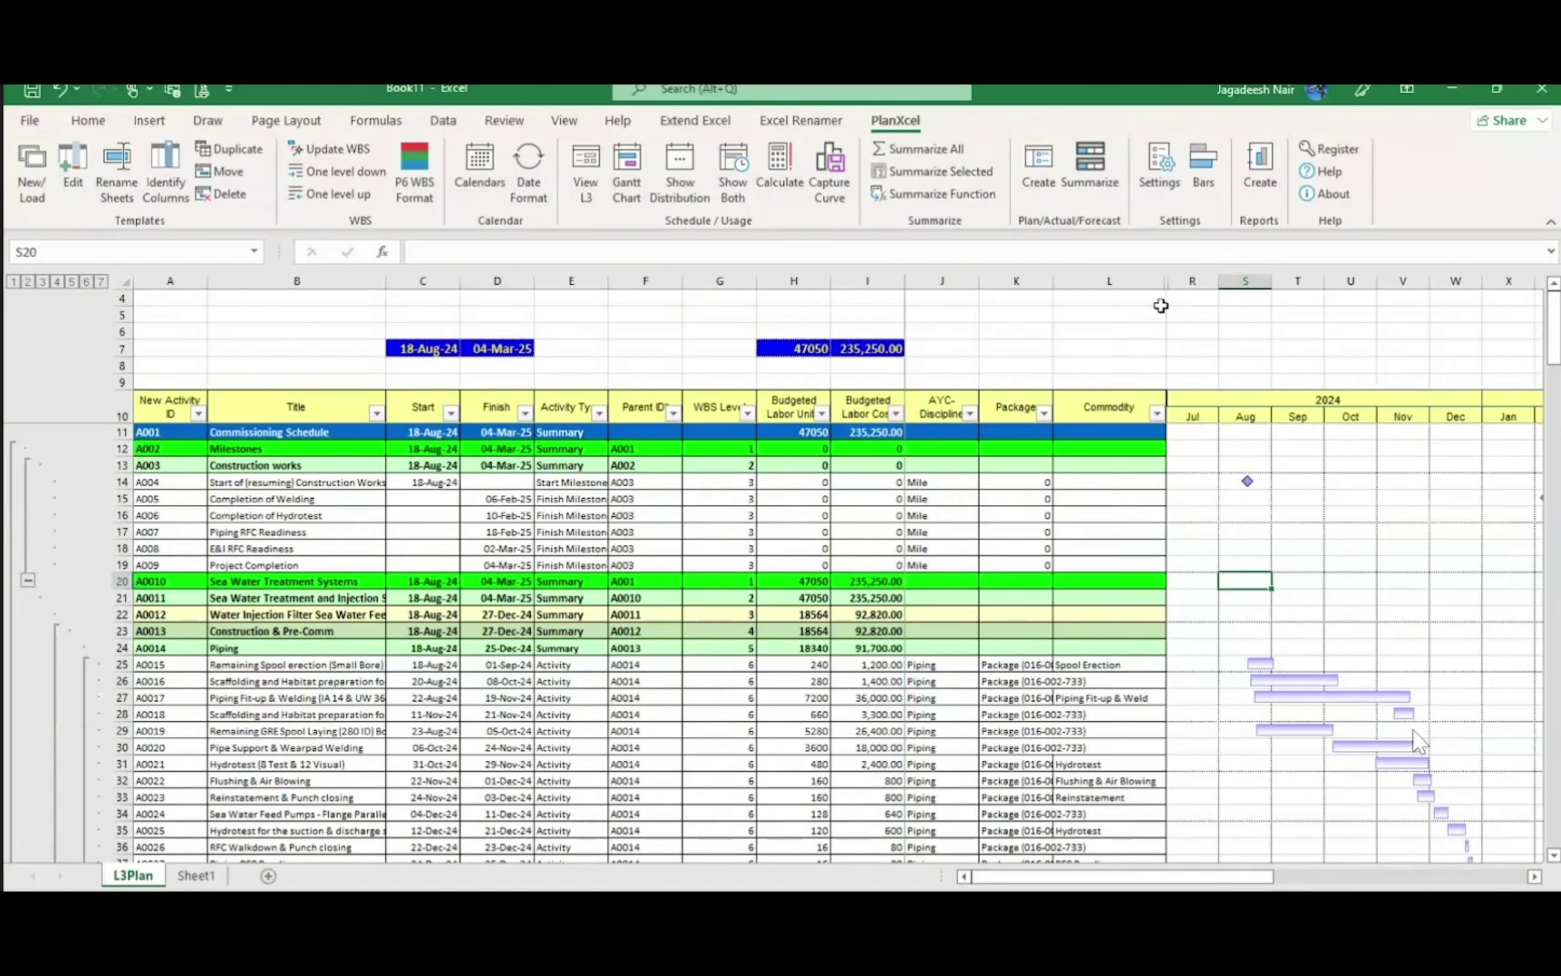
click(1016, 681)
drag(1054, 282, 1117, 314)
Review the Gantt bars across all WBS levels of the schedule and look at the bar settings
scroll(1003, 496, down, 2)
scroll(1013, 497, up, 2)
scroll(875, 566, down, 1)
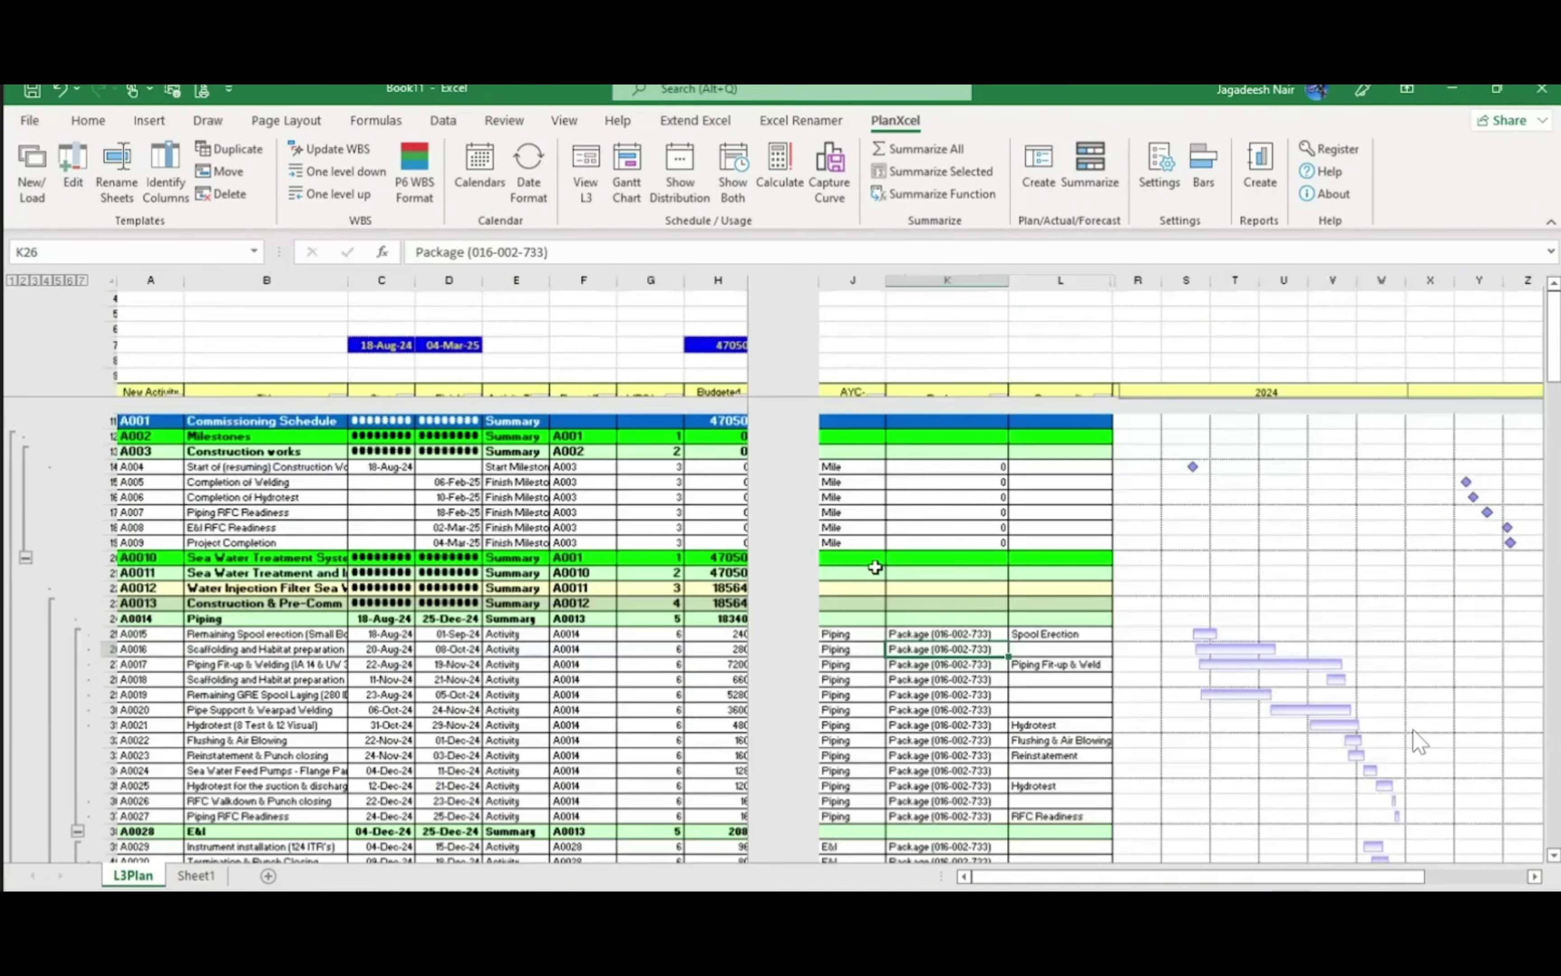
scroll(955, 794, down, 20)
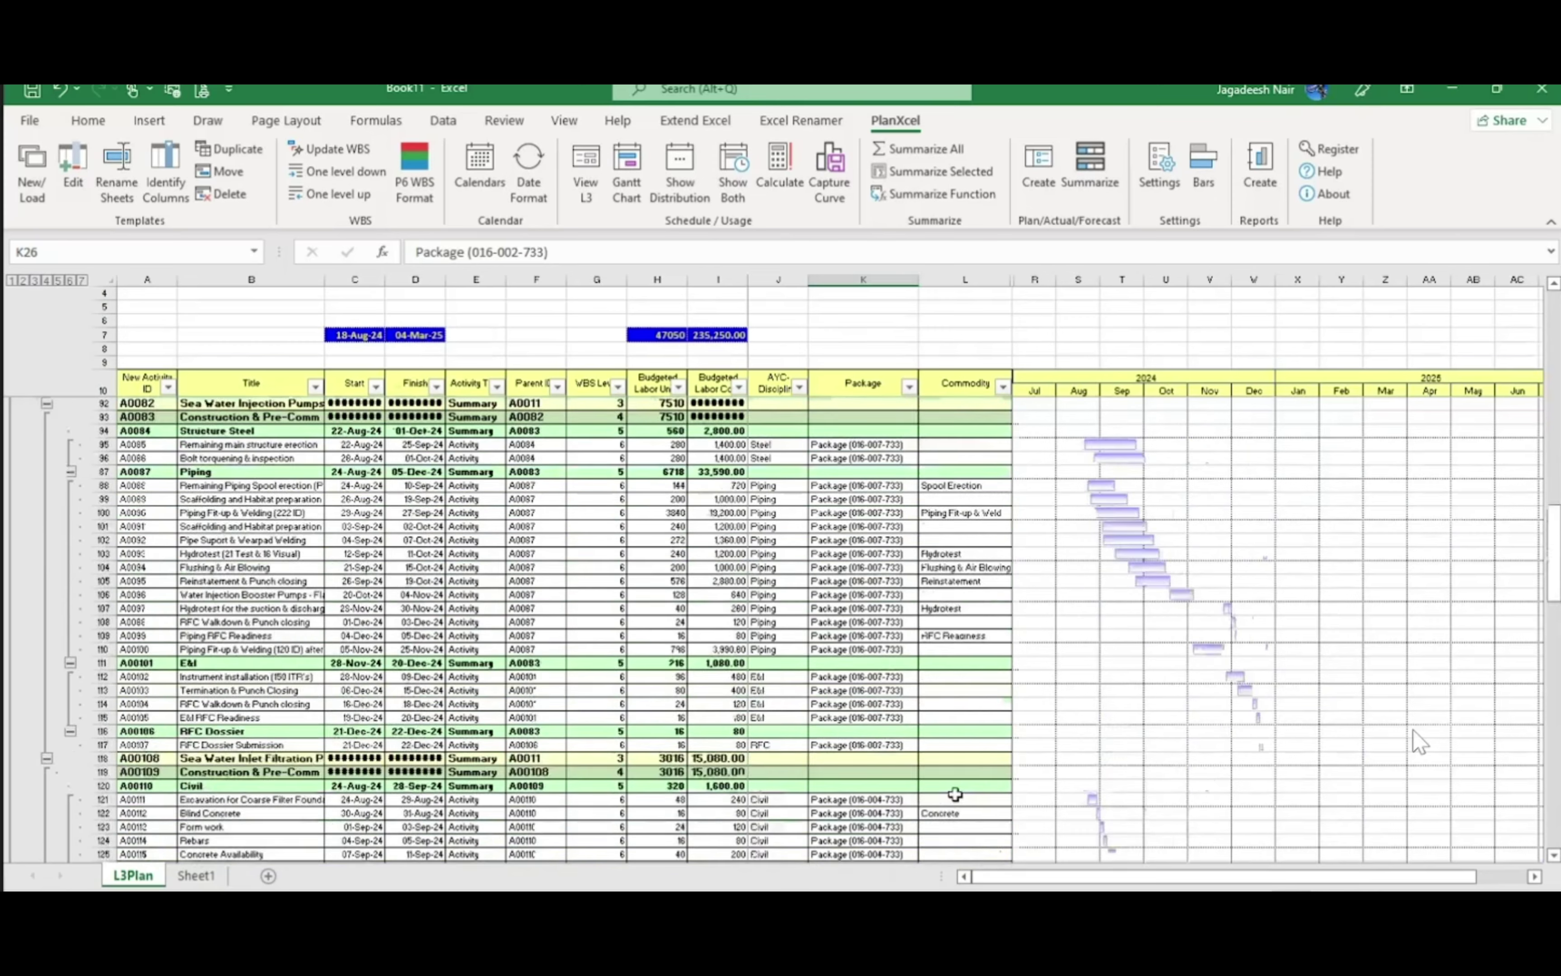
scroll(955, 794, down, 12)
scroll(1419, 742, up, 20)
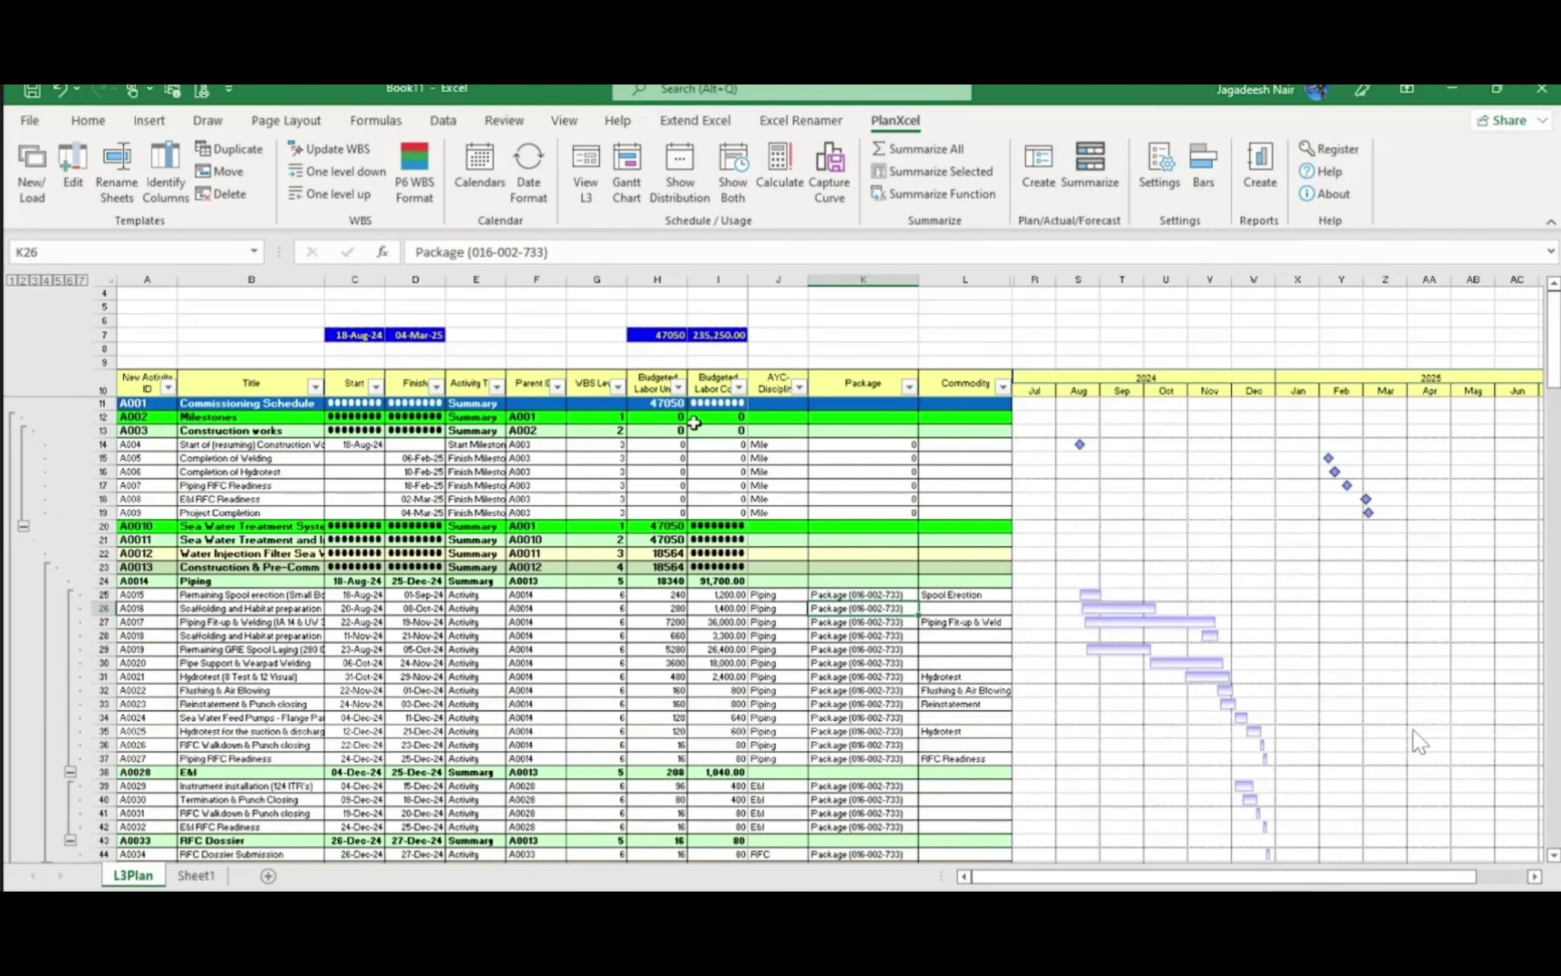
click(1203, 169)
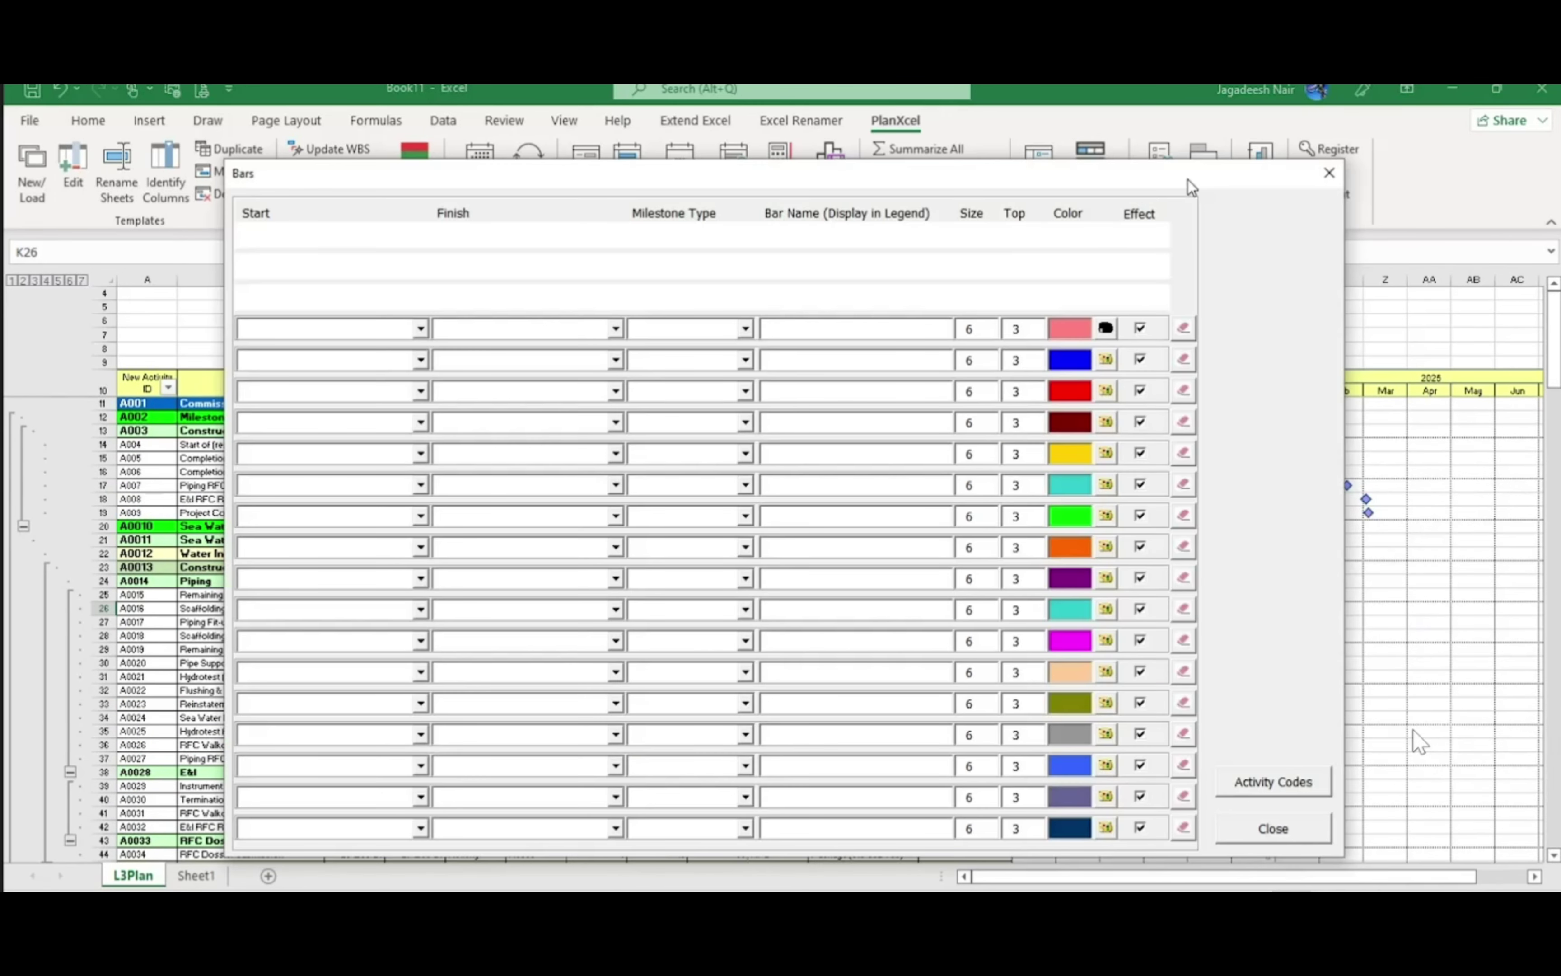
click(1283, 827)
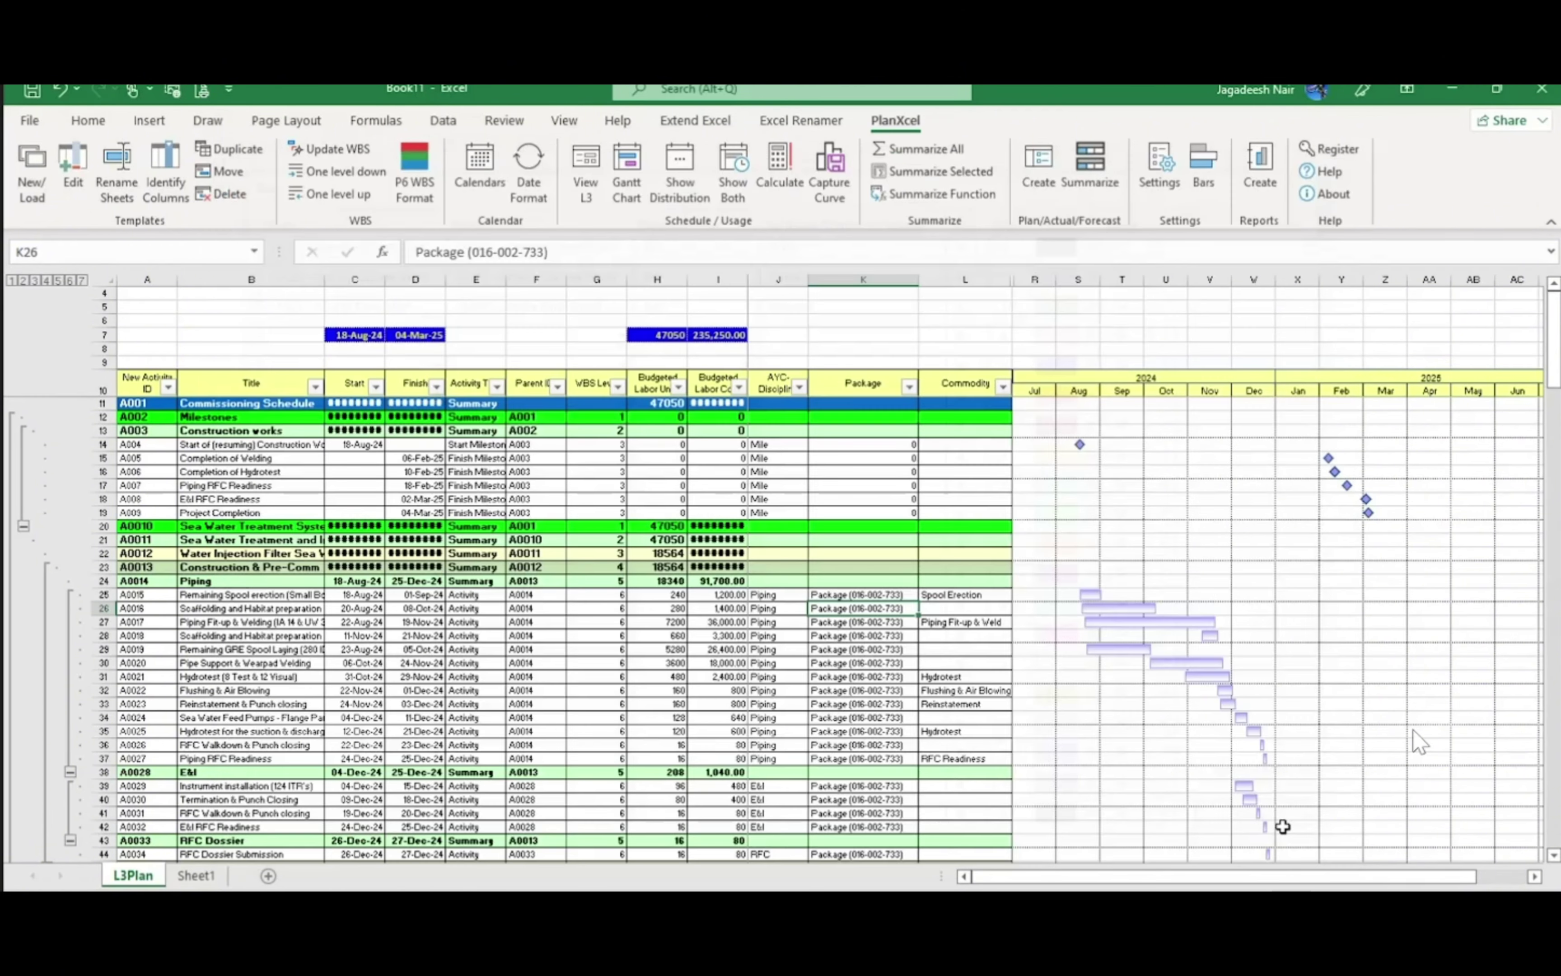
Redraw the chart with View L3 to include the WBS summary bars, and check its print preview
click(574, 158)
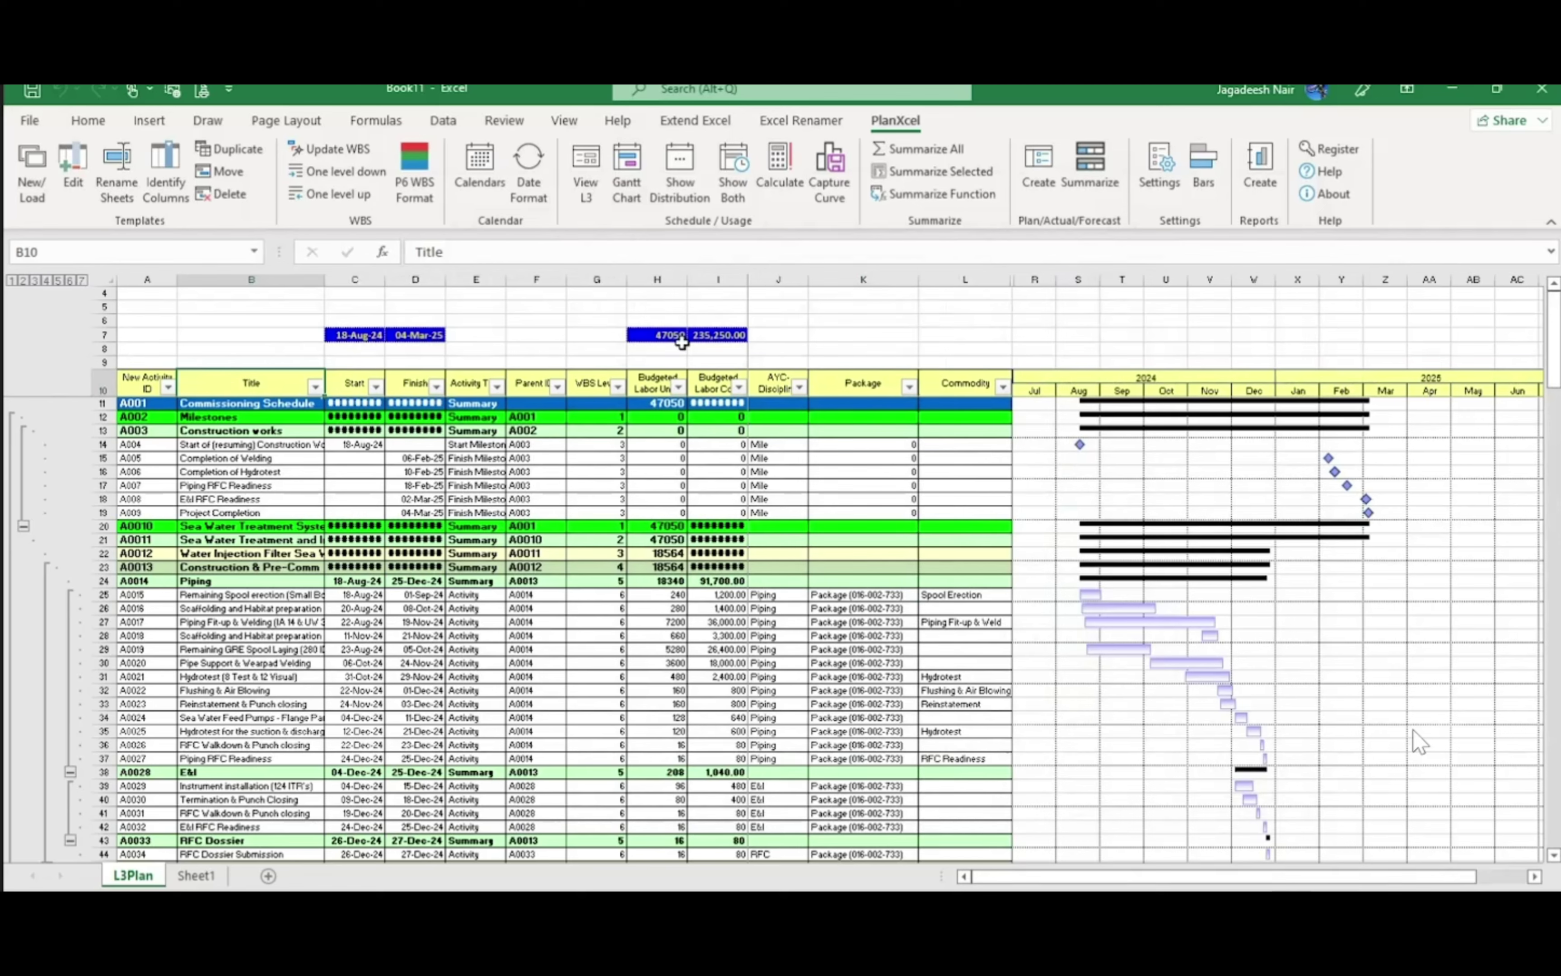
click(202, 89)
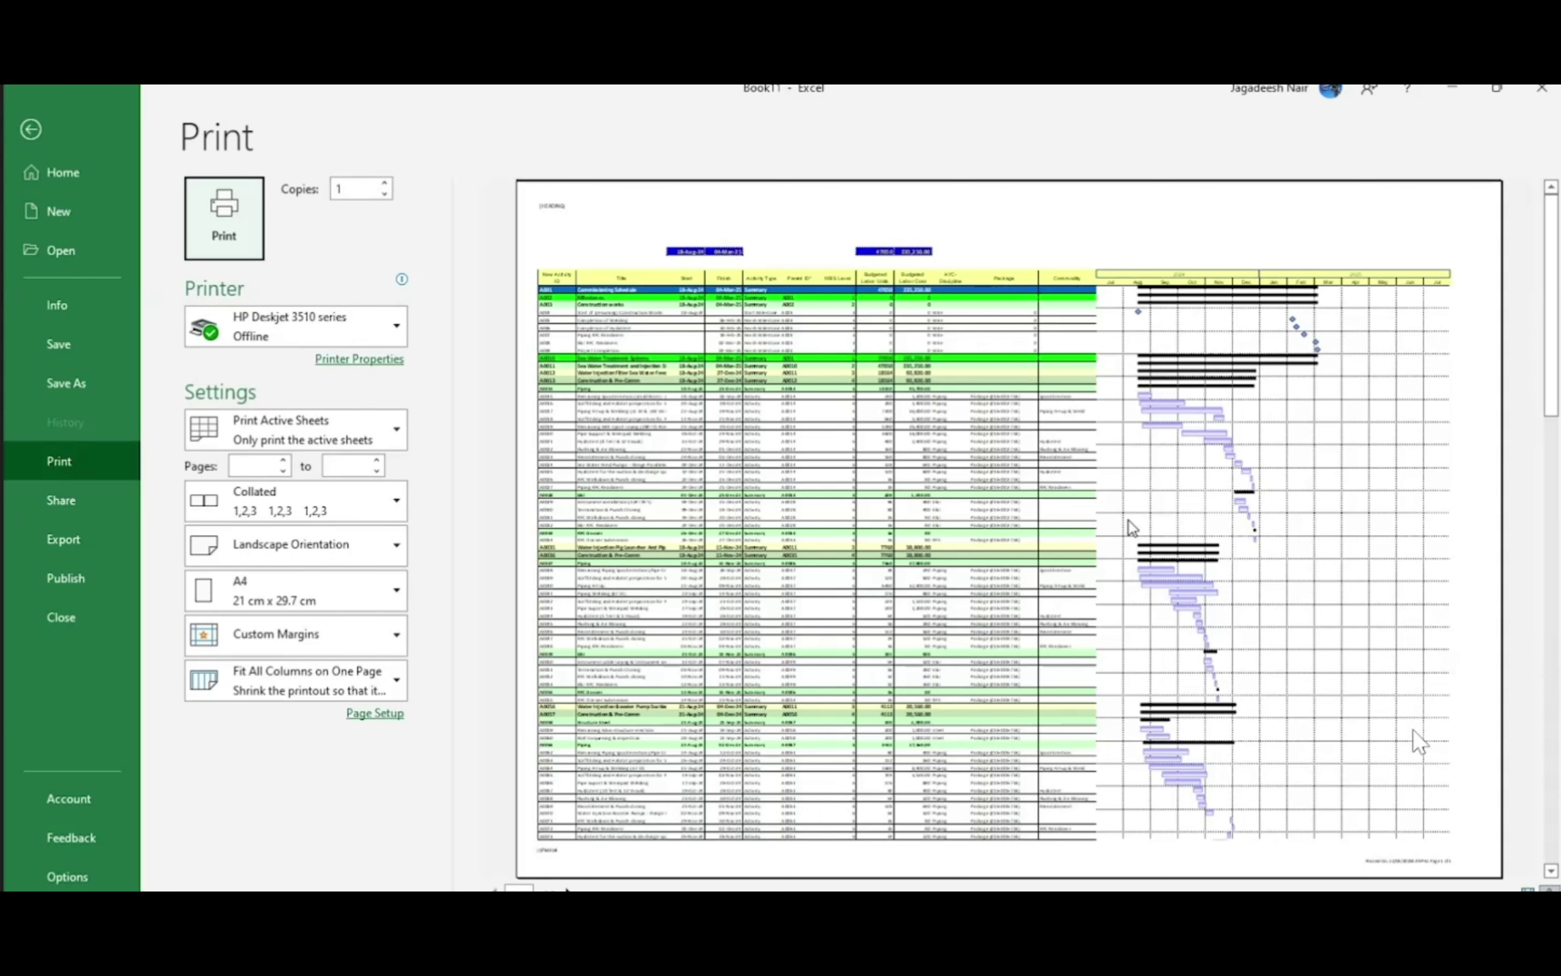
scroll(885, 596, down, 1)
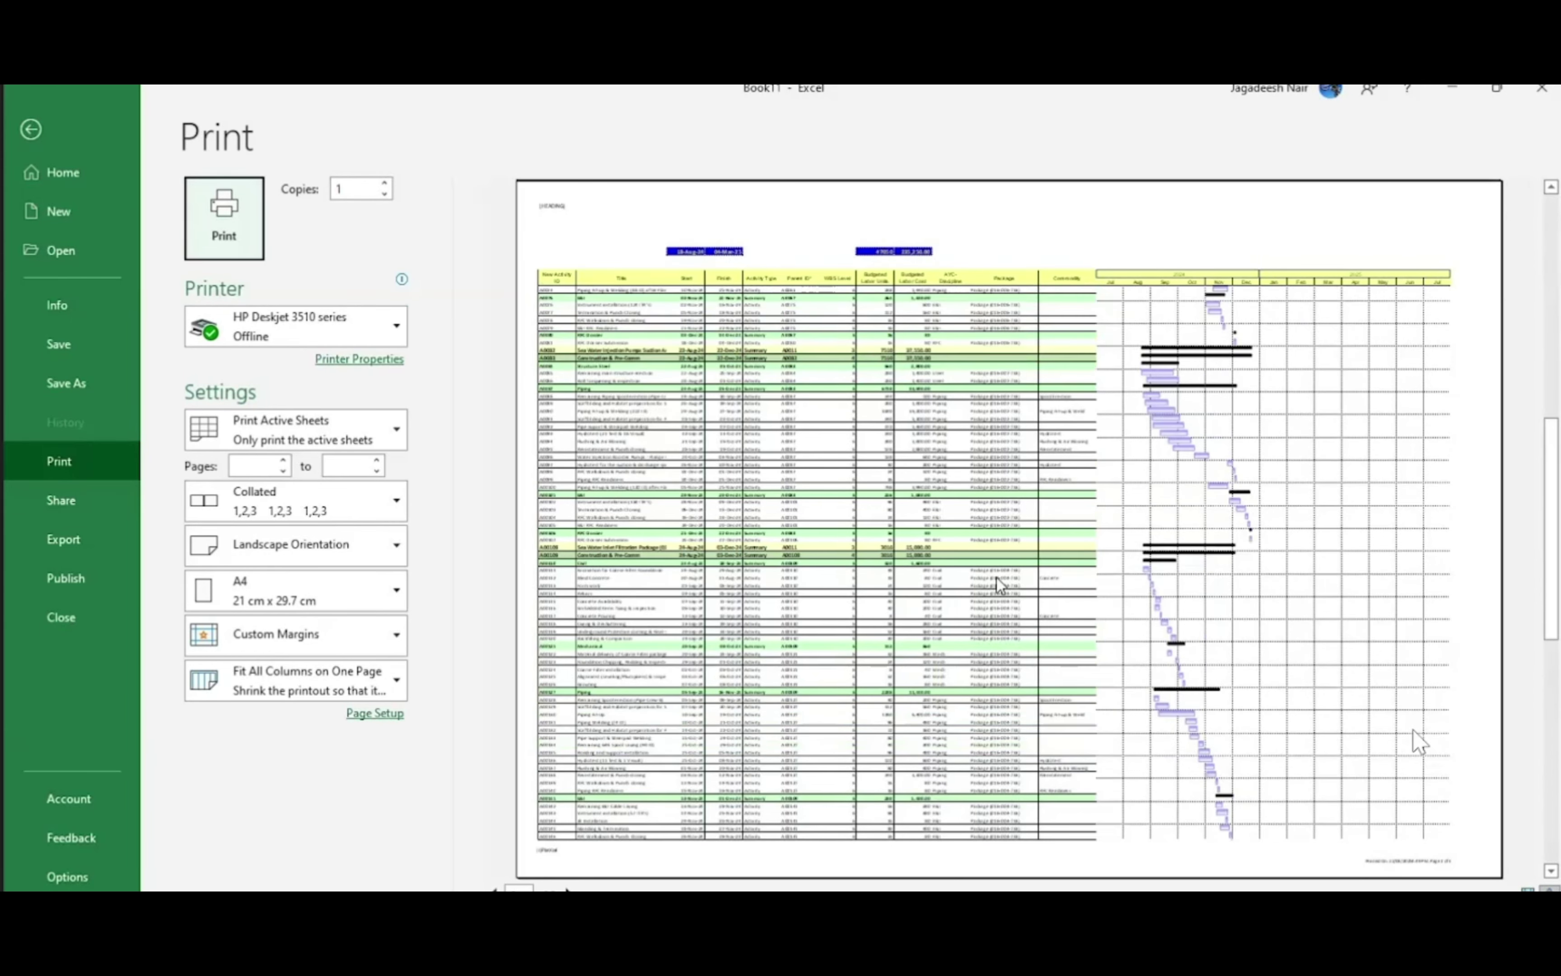
key(Escape)
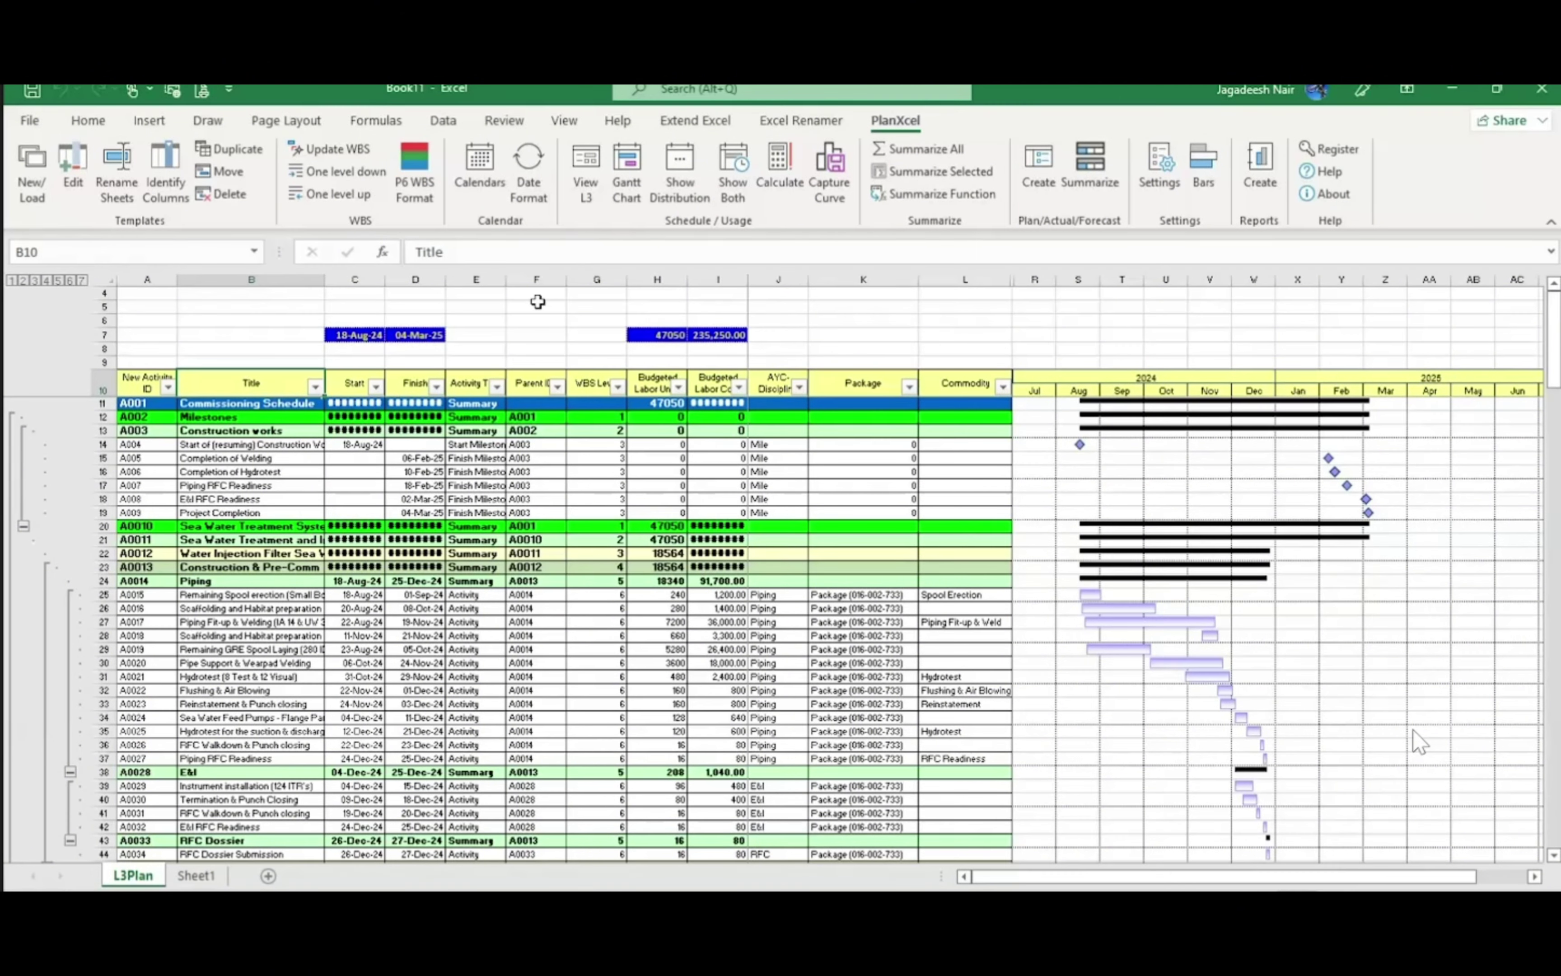
Show the distribution of Budgeted Labor Units across the monthly timeline and select the monthly values in S22:X39
click(657, 382)
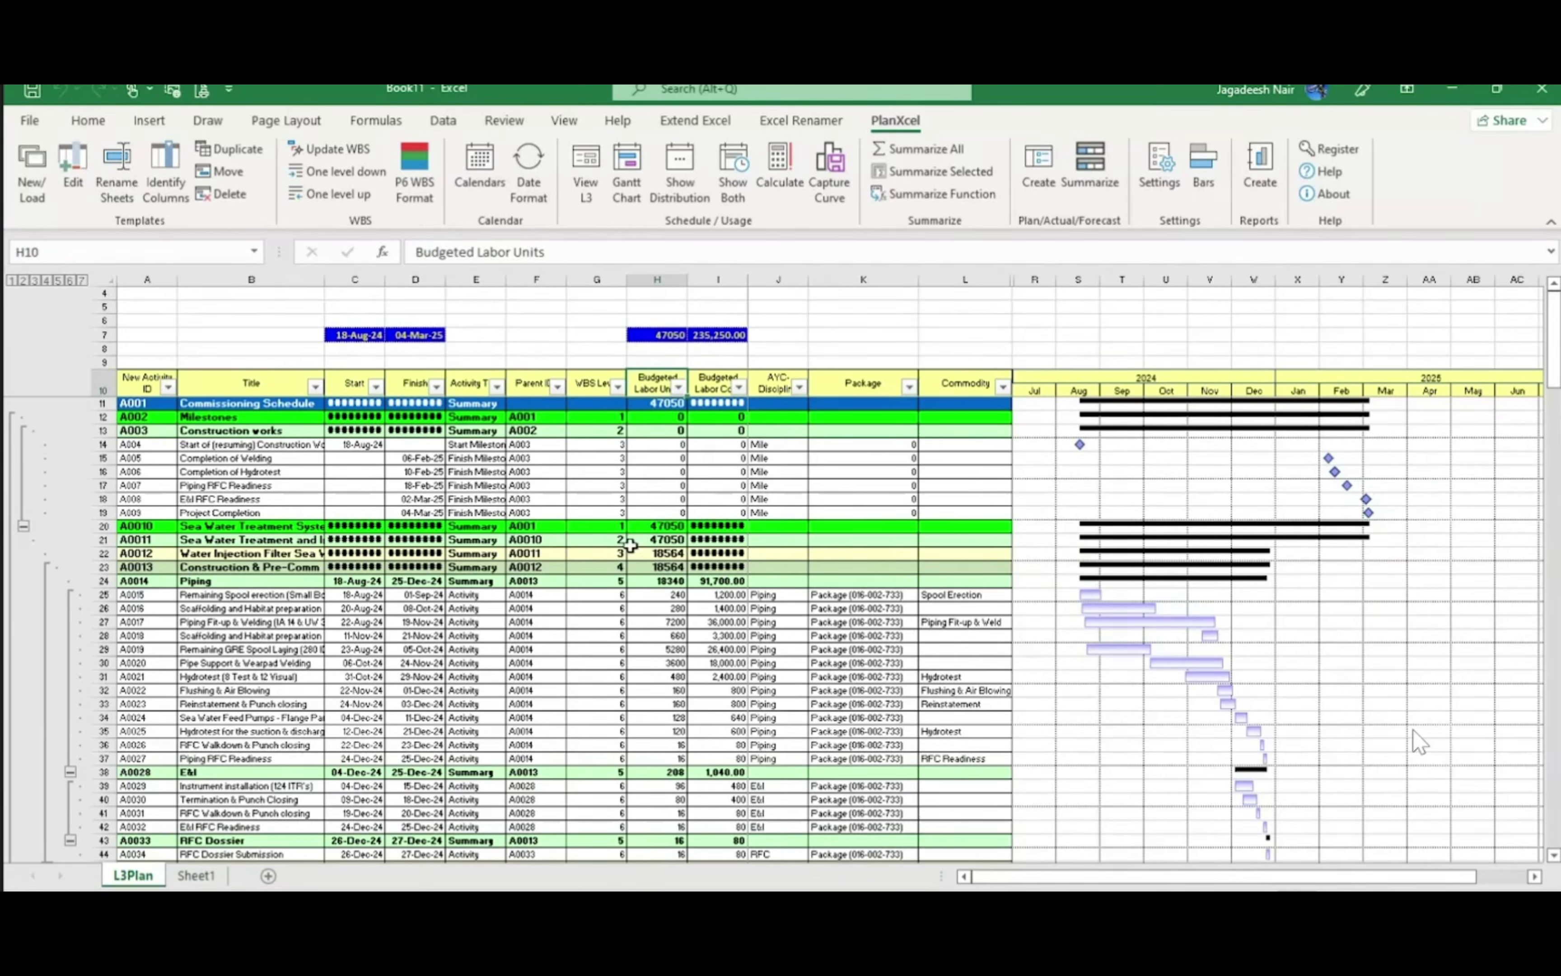
click(686, 167)
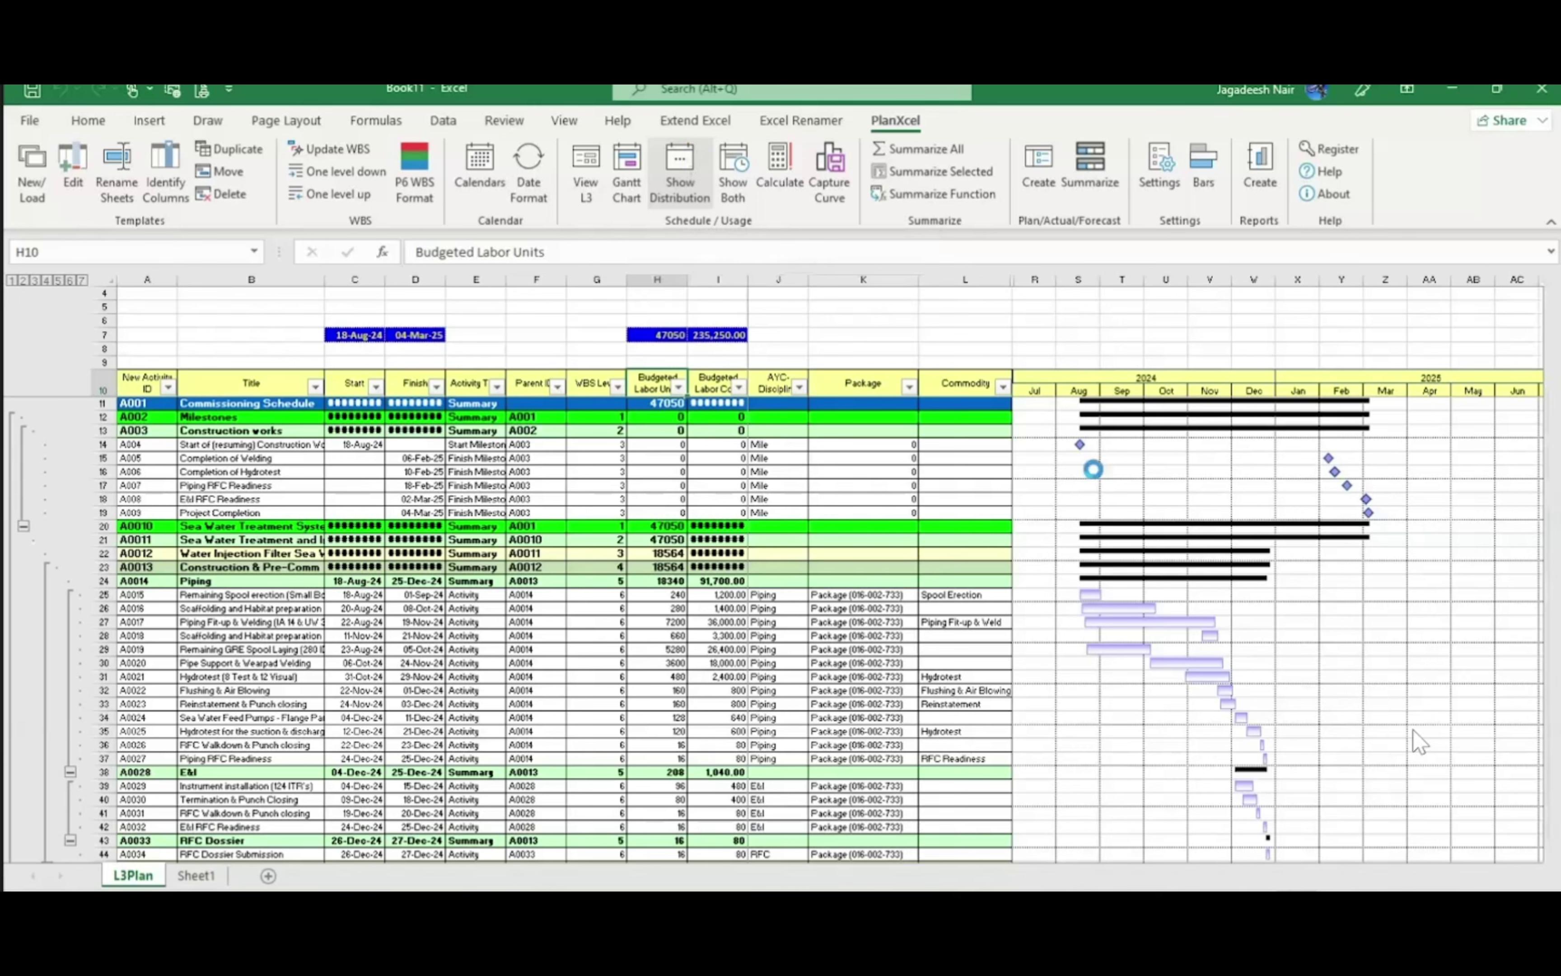
drag(1089, 562, 1303, 786)
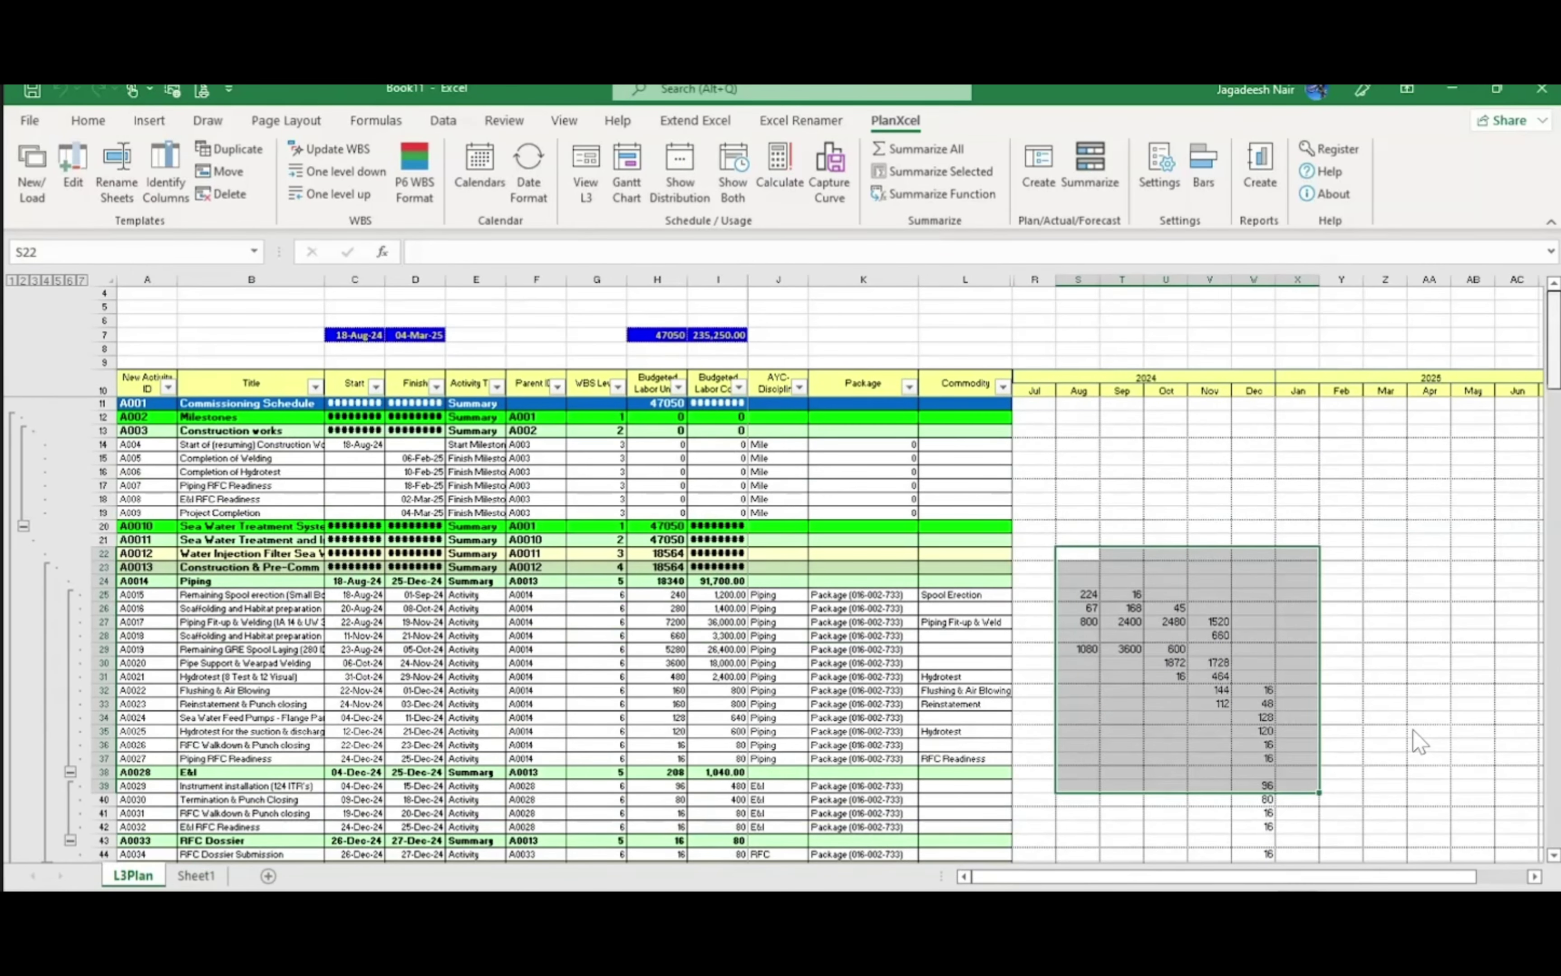
Start a pivot summary of the schedule with the Package, AYC-Discipline and Commodity headings as row labels
click(935, 171)
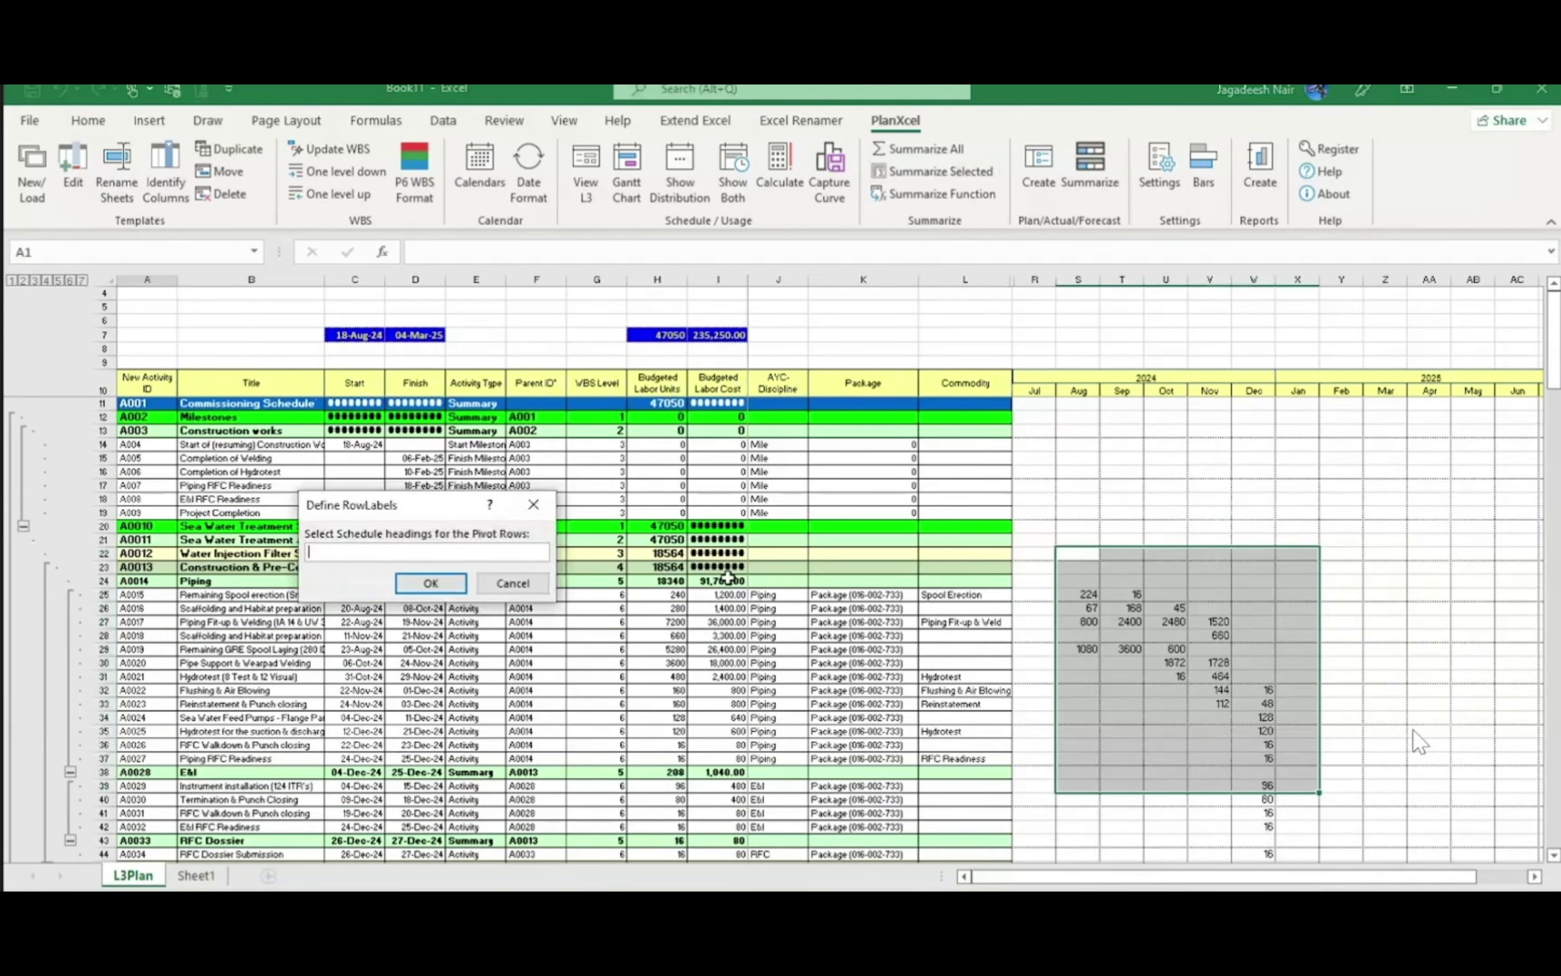
click(830, 377)
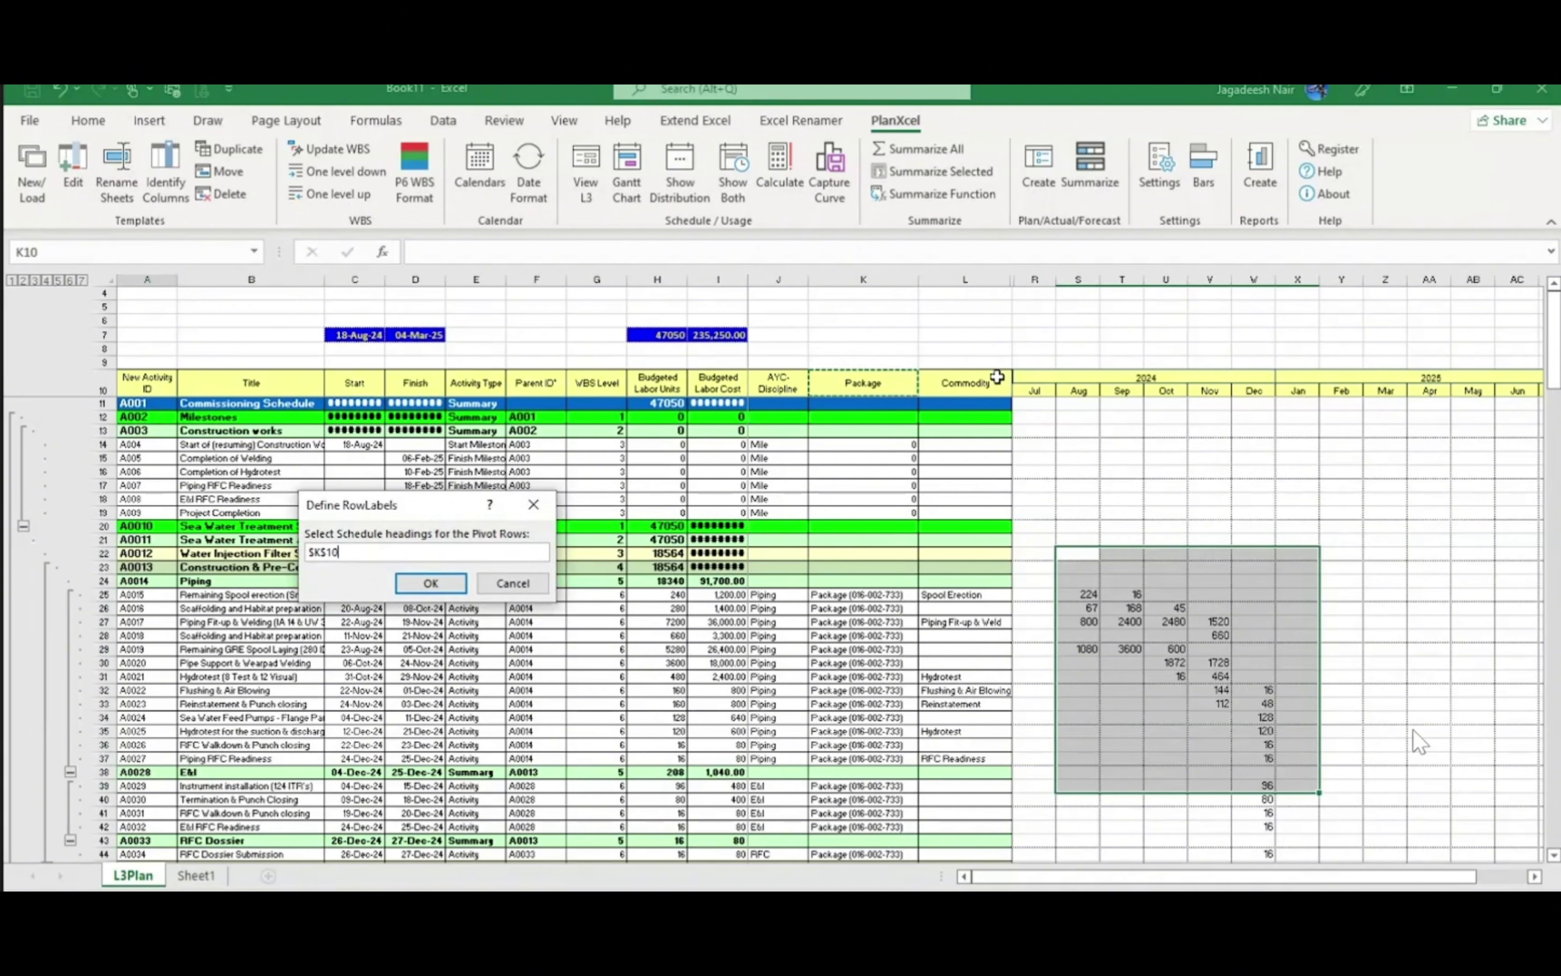
ctrl+click(779, 384)
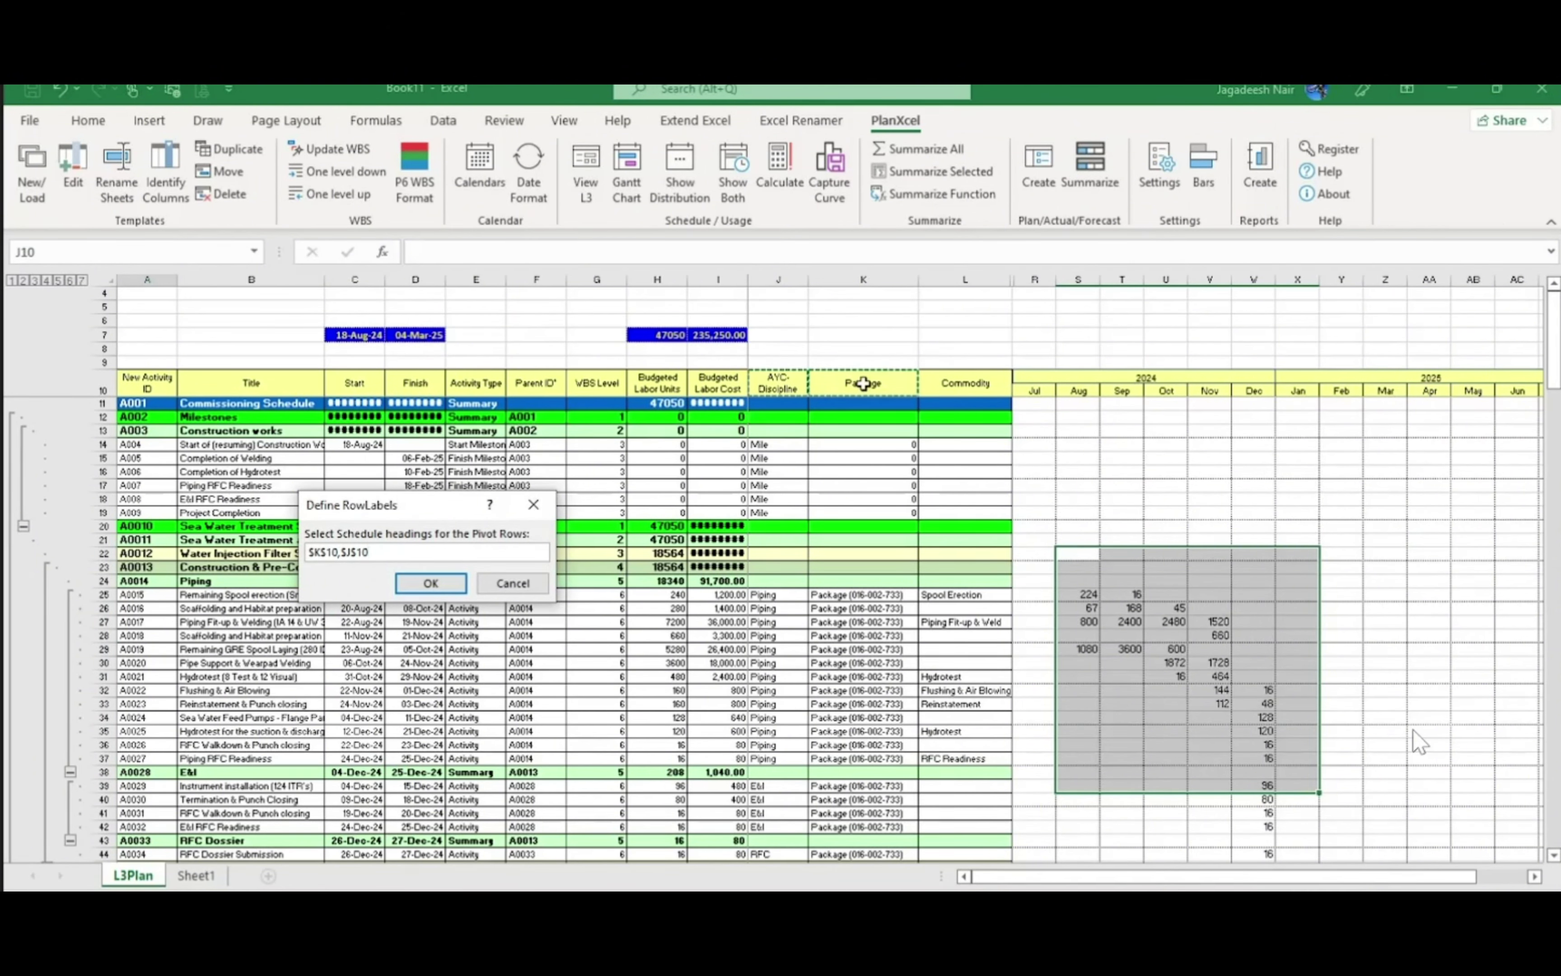
ctrl+click(992, 393)
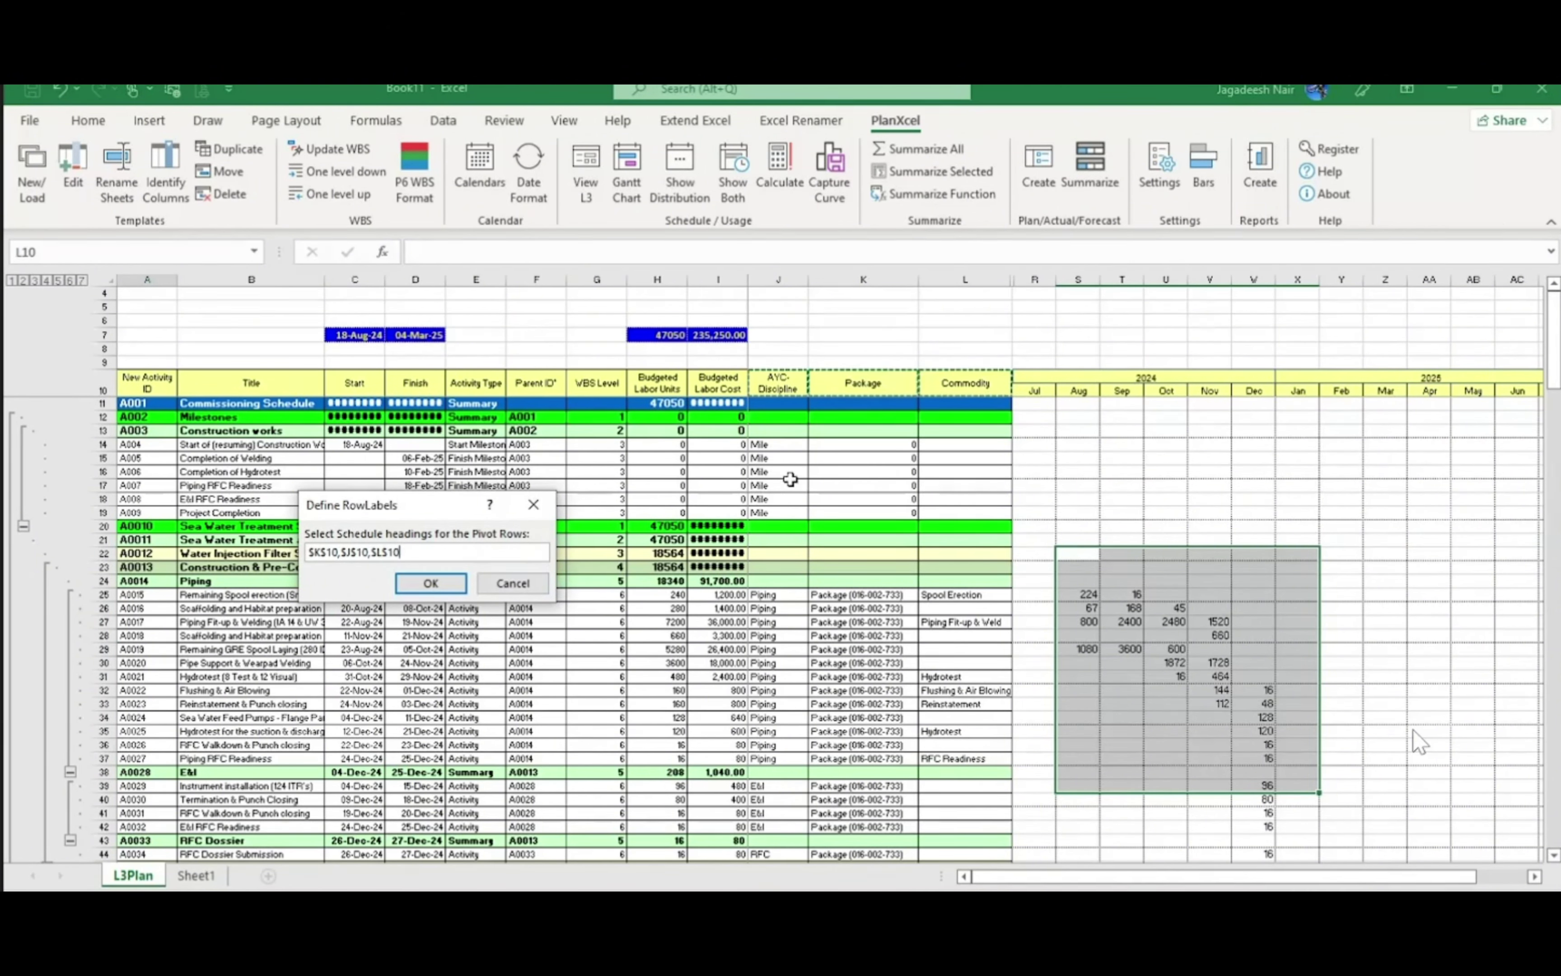
drag(452, 506, 514, 609)
click(502, 689)
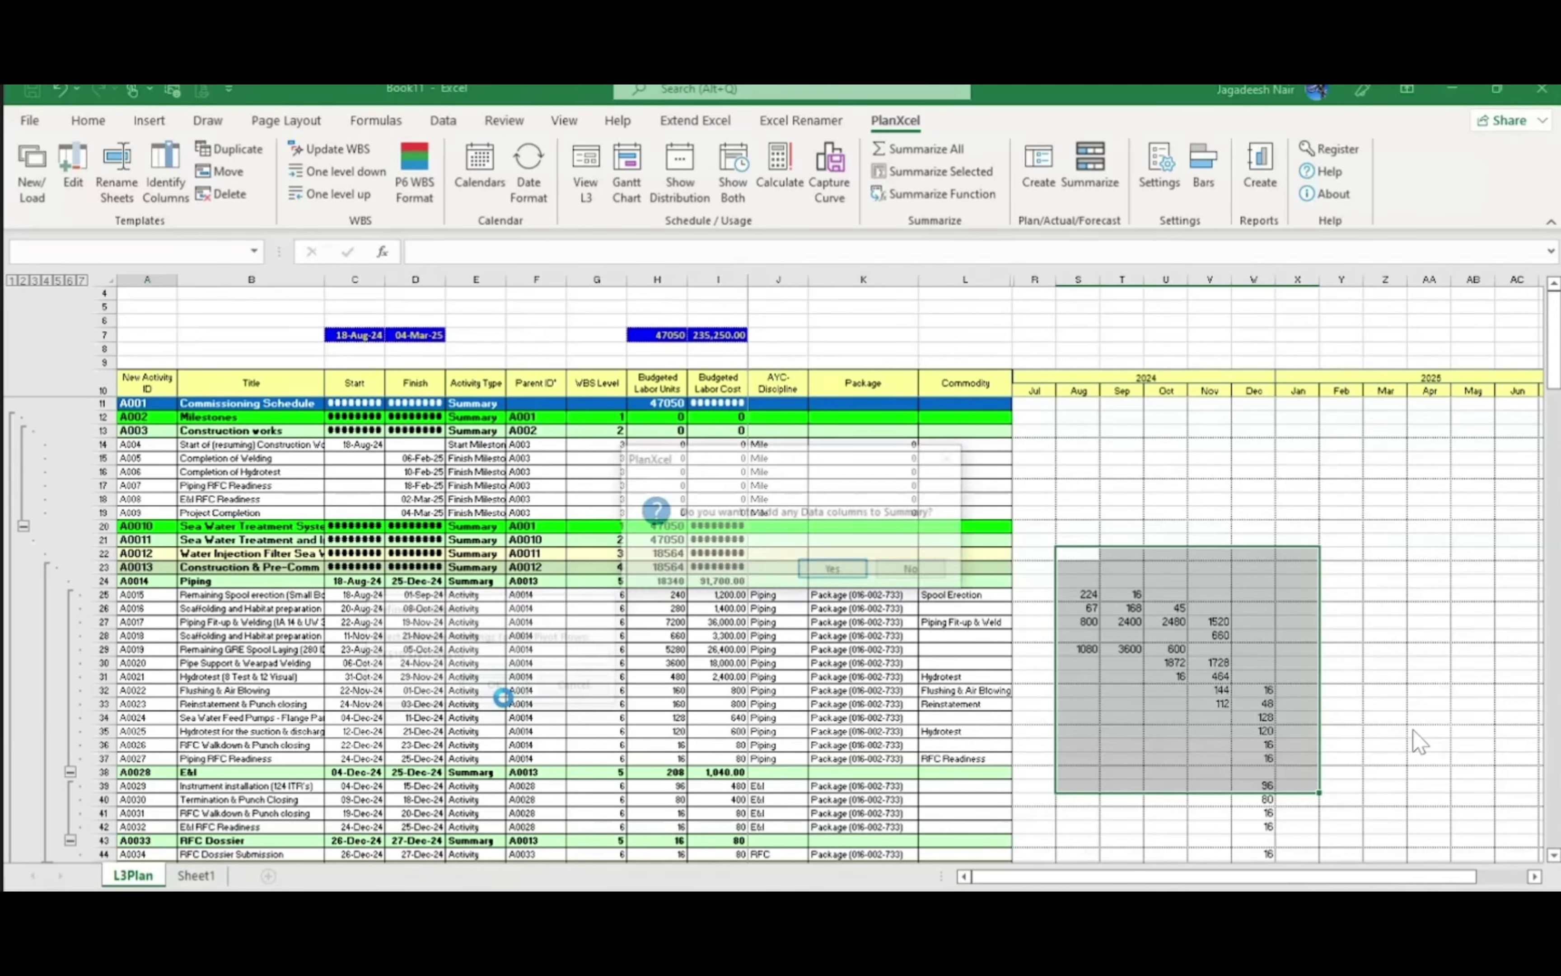
Include Budgeted Labor Units and the calendar headings R10:AA10 as pivot values and generate the summary
click(833, 571)
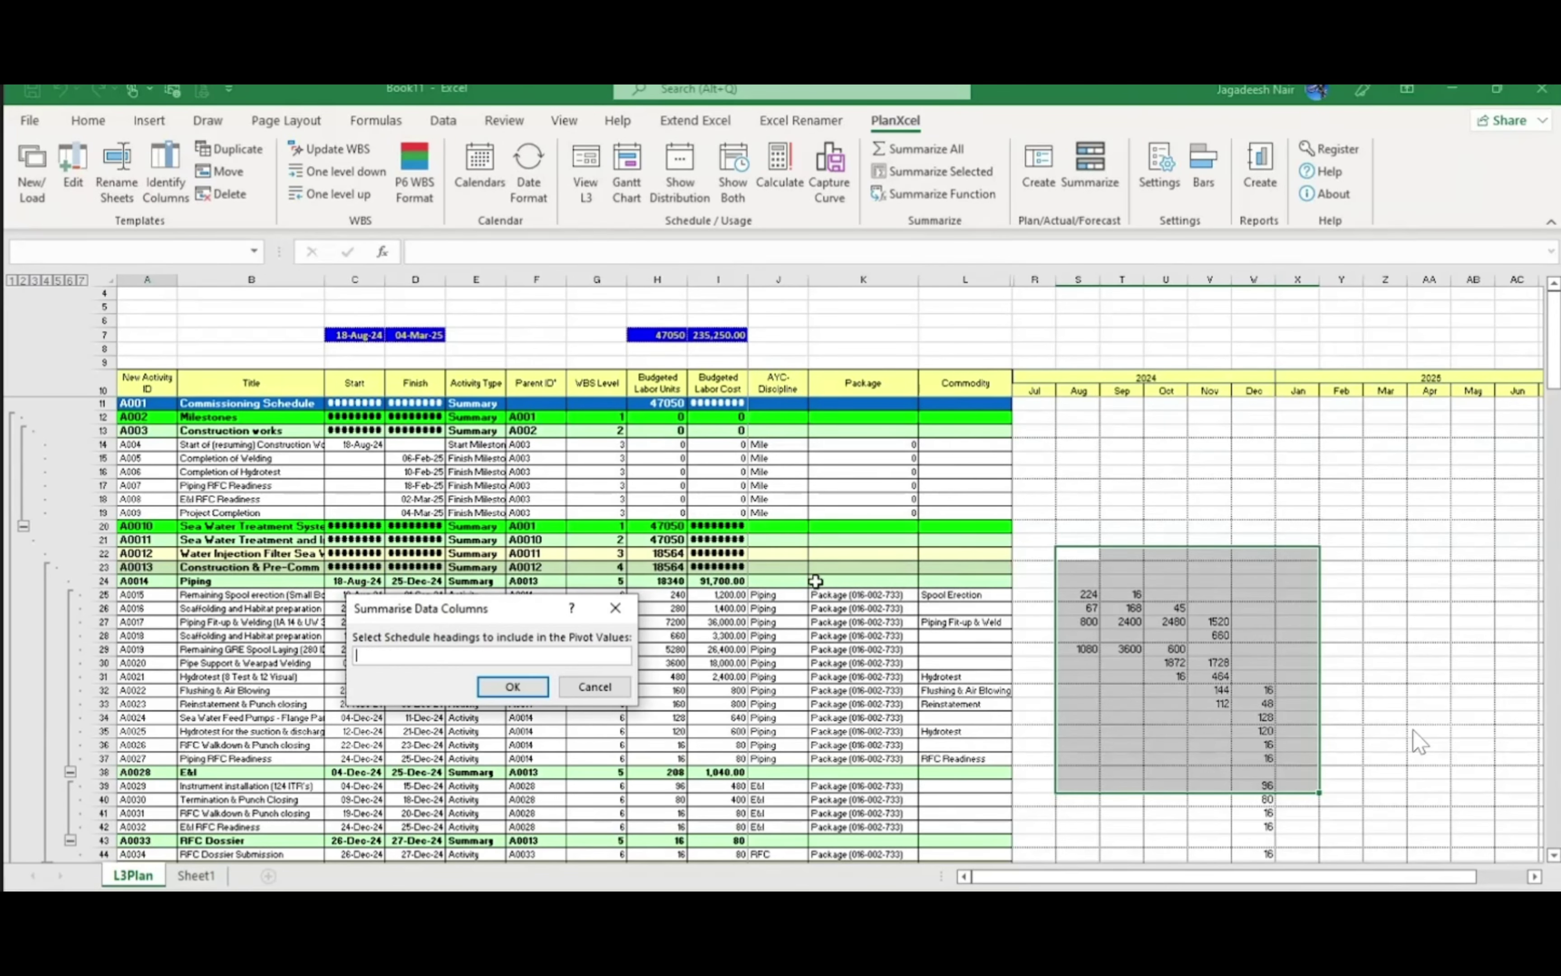
click(659, 383)
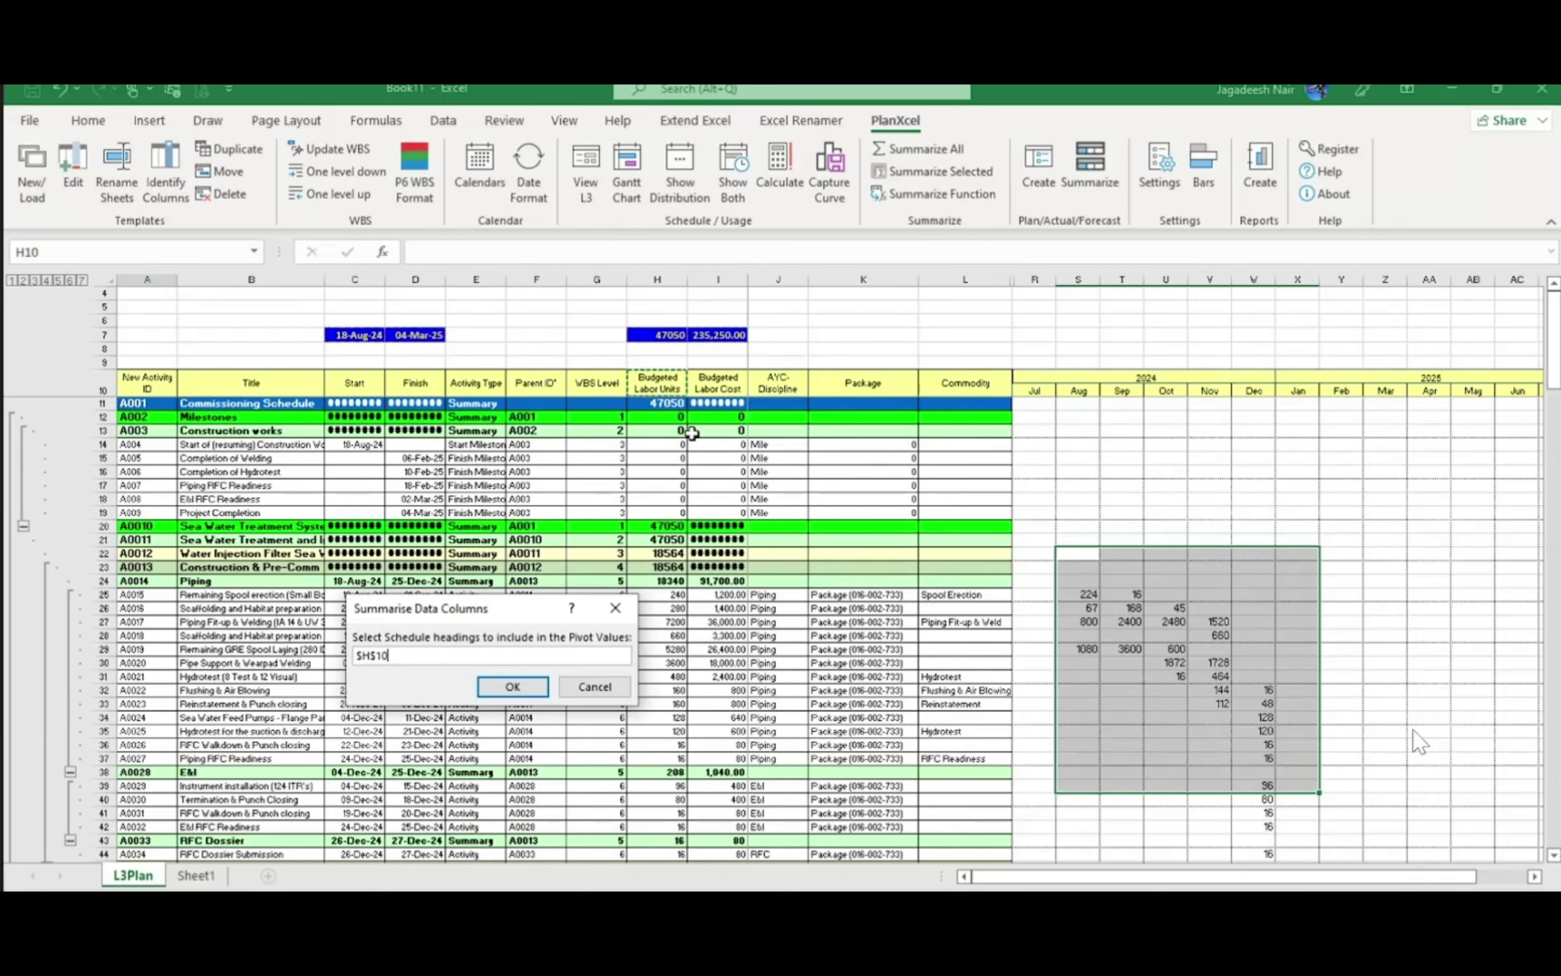
click(512, 687)
drag(1030, 391, 1428, 390)
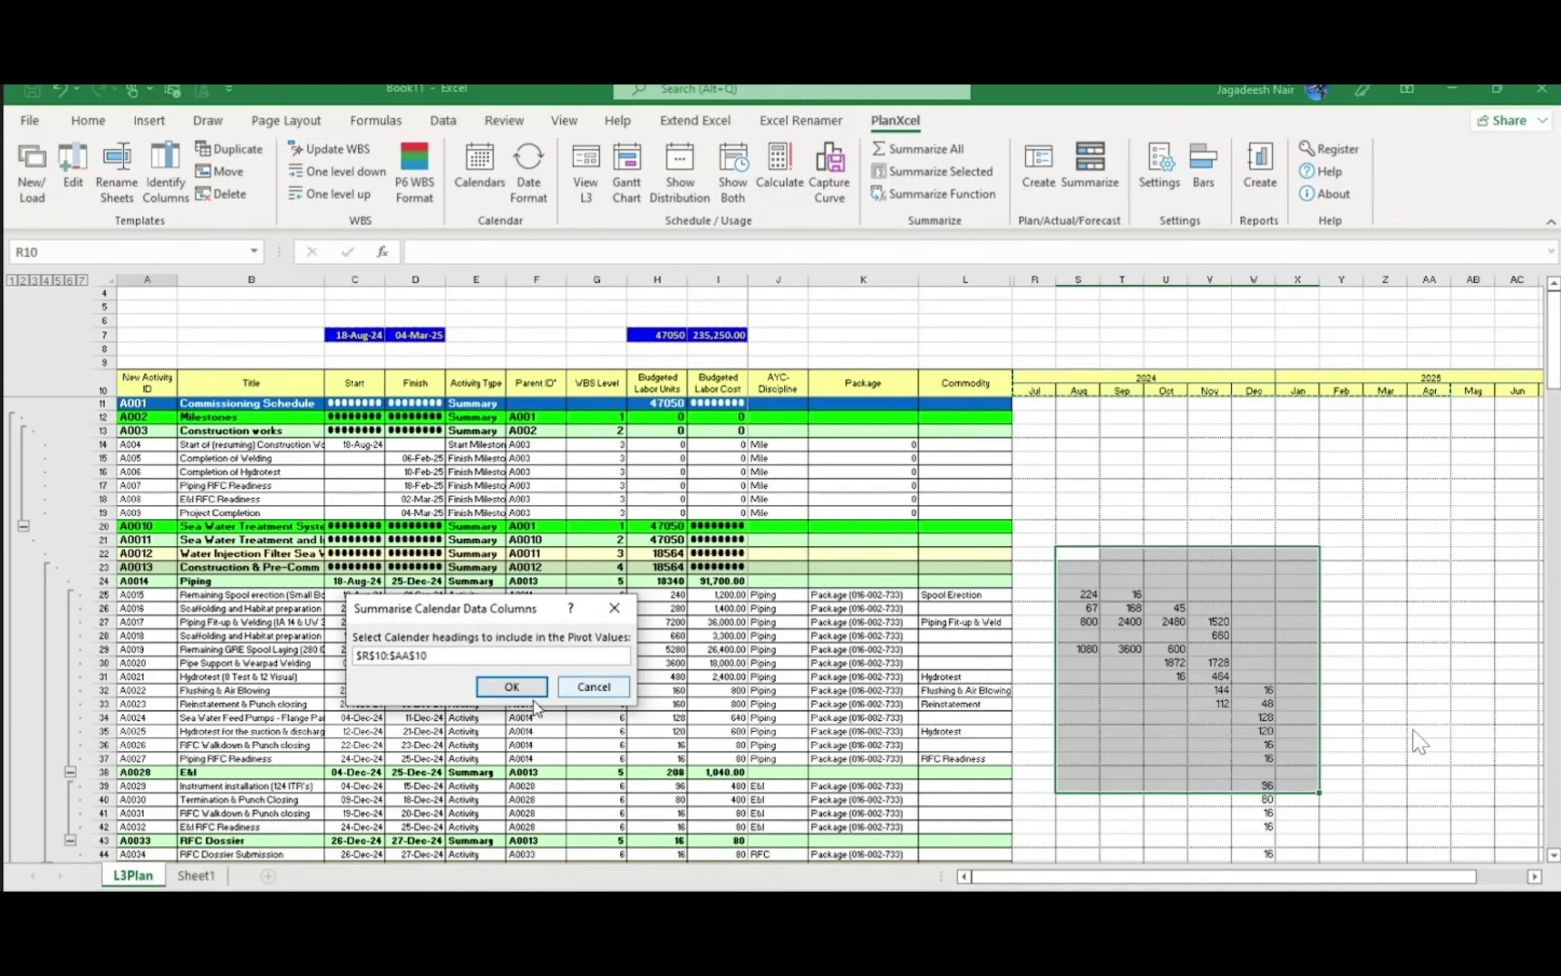
click(513, 687)
click(911, 352)
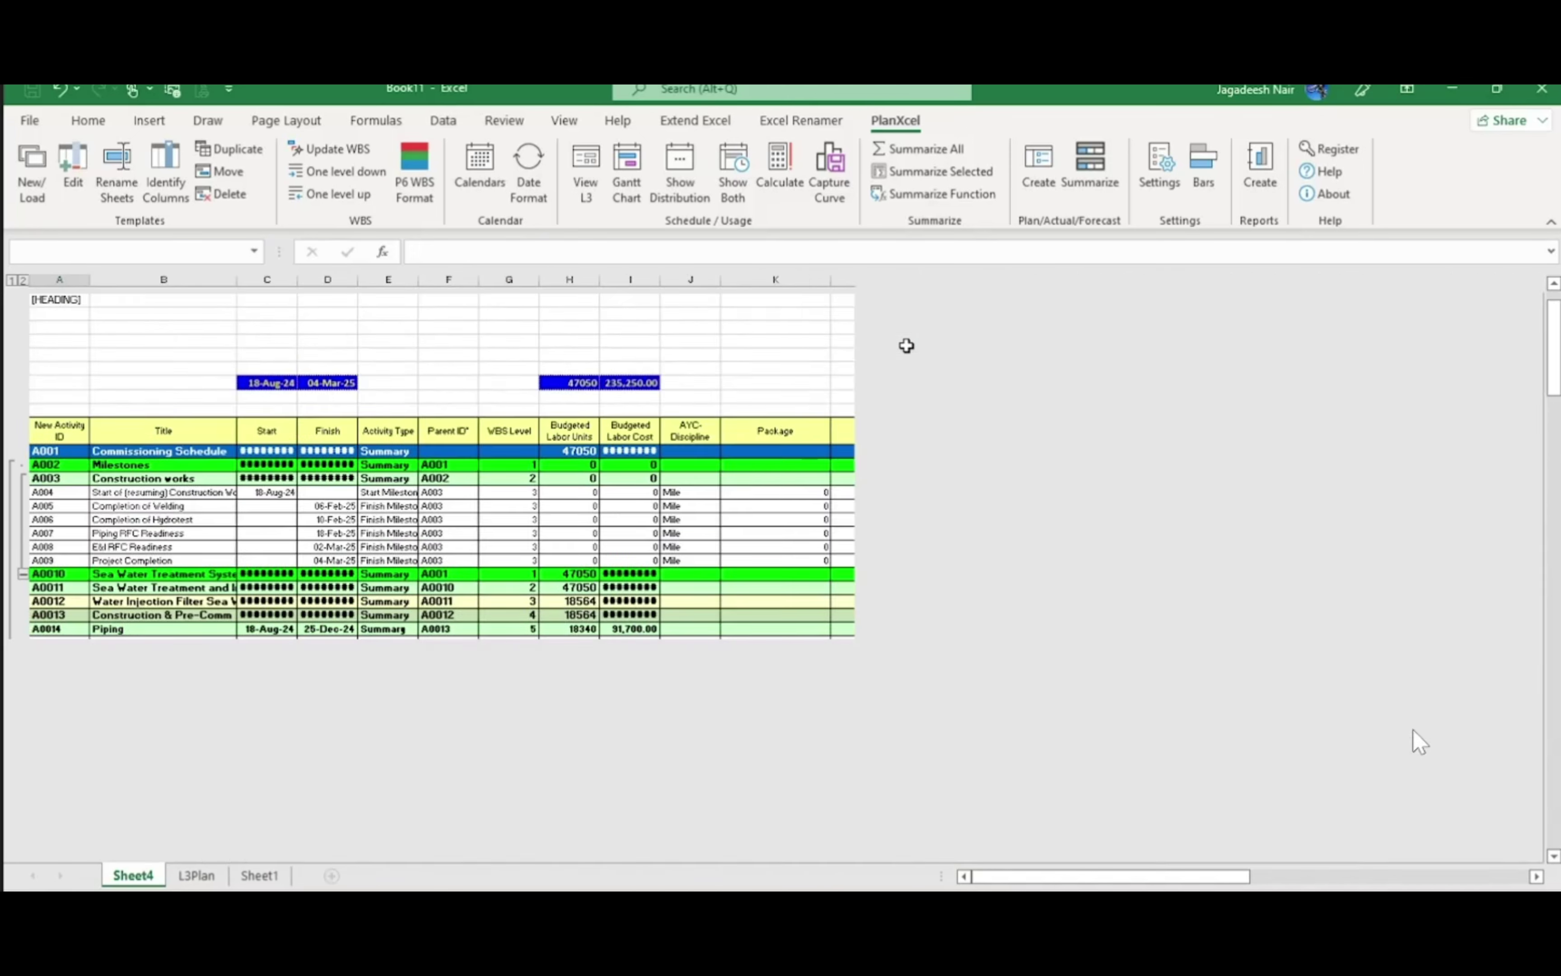
Collapse the entire Package field in the pivot table so each package takes a single row
scroll(506, 526, down, 1)
click(920, 519)
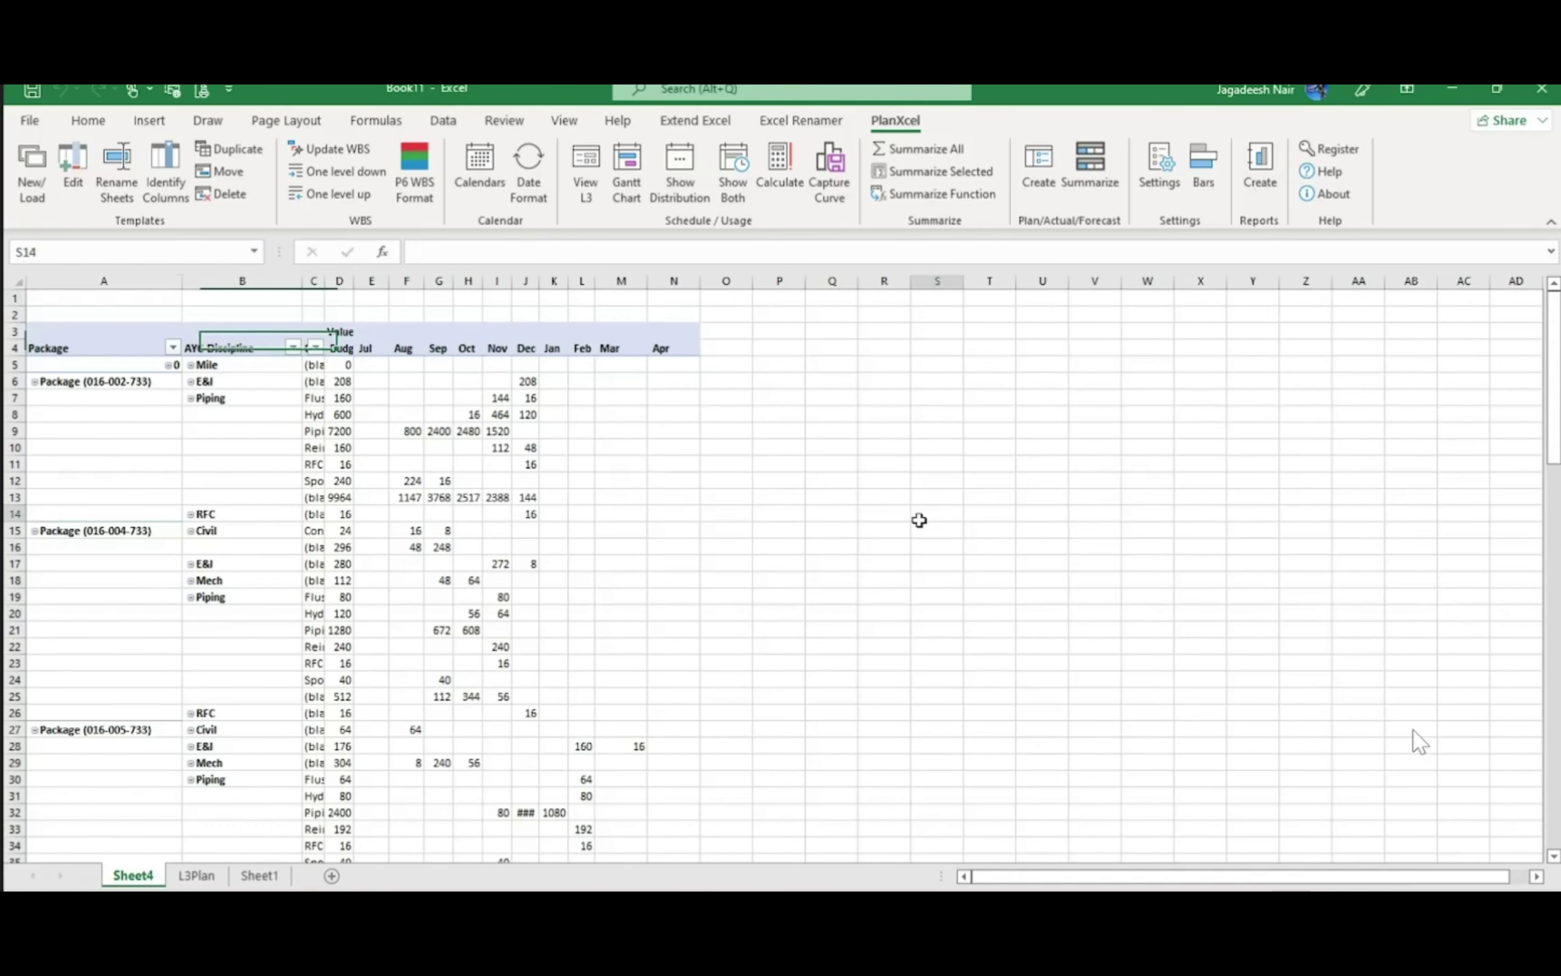
scroll(364, 520, down, 10)
scroll(420, 463, down, 6)
scroll(438, 458, up, 16)
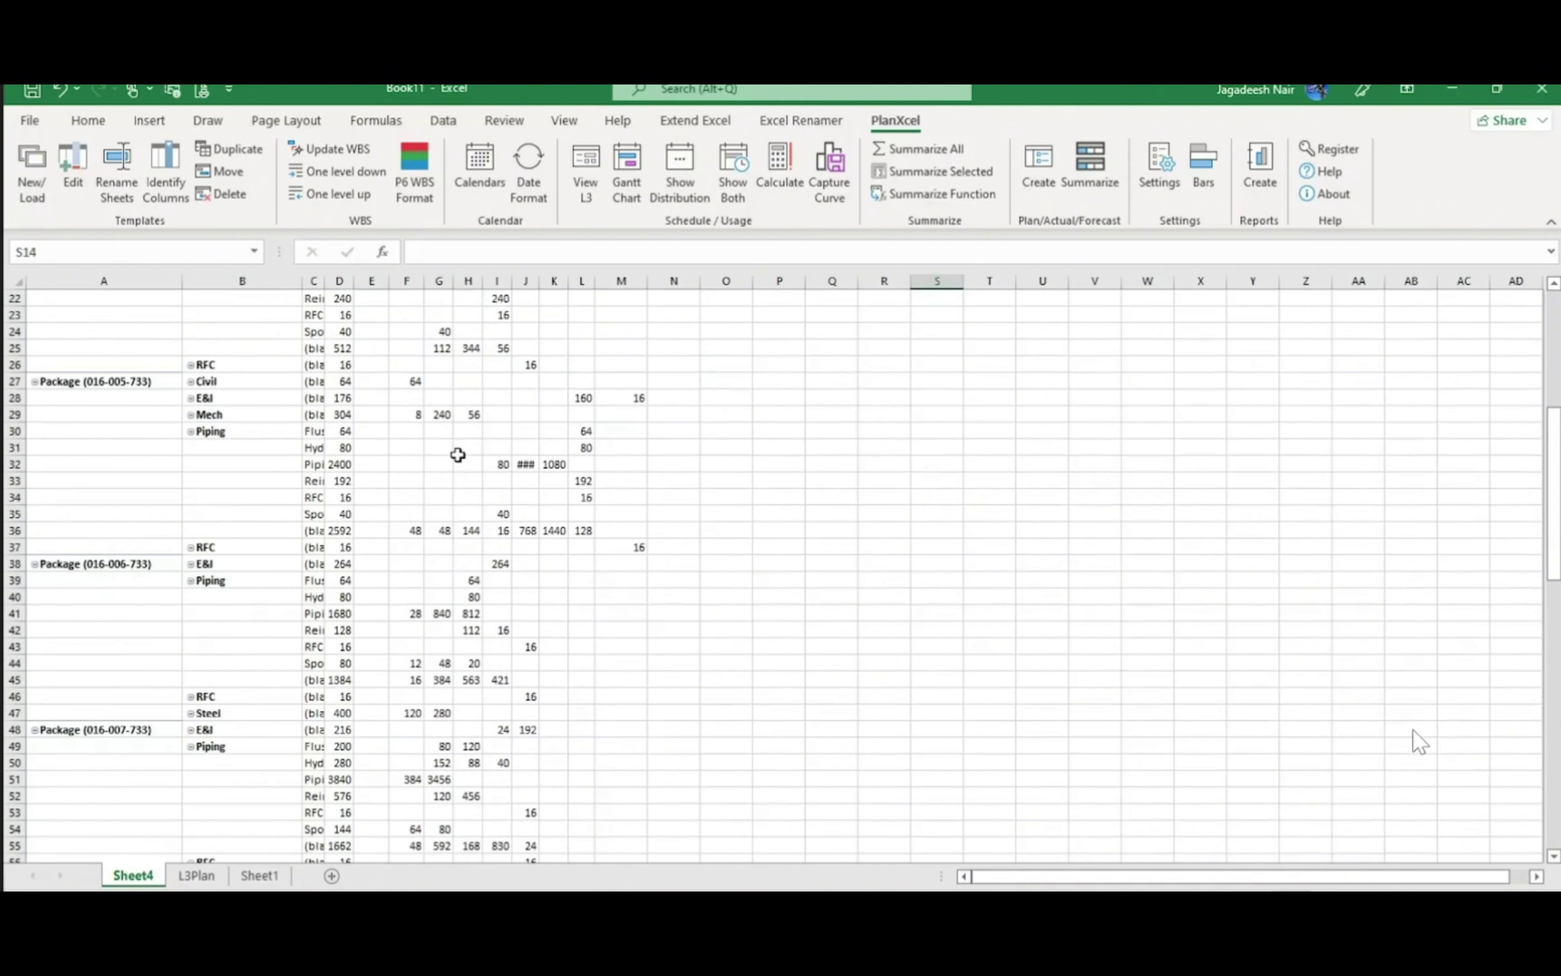
right_click(107, 381)
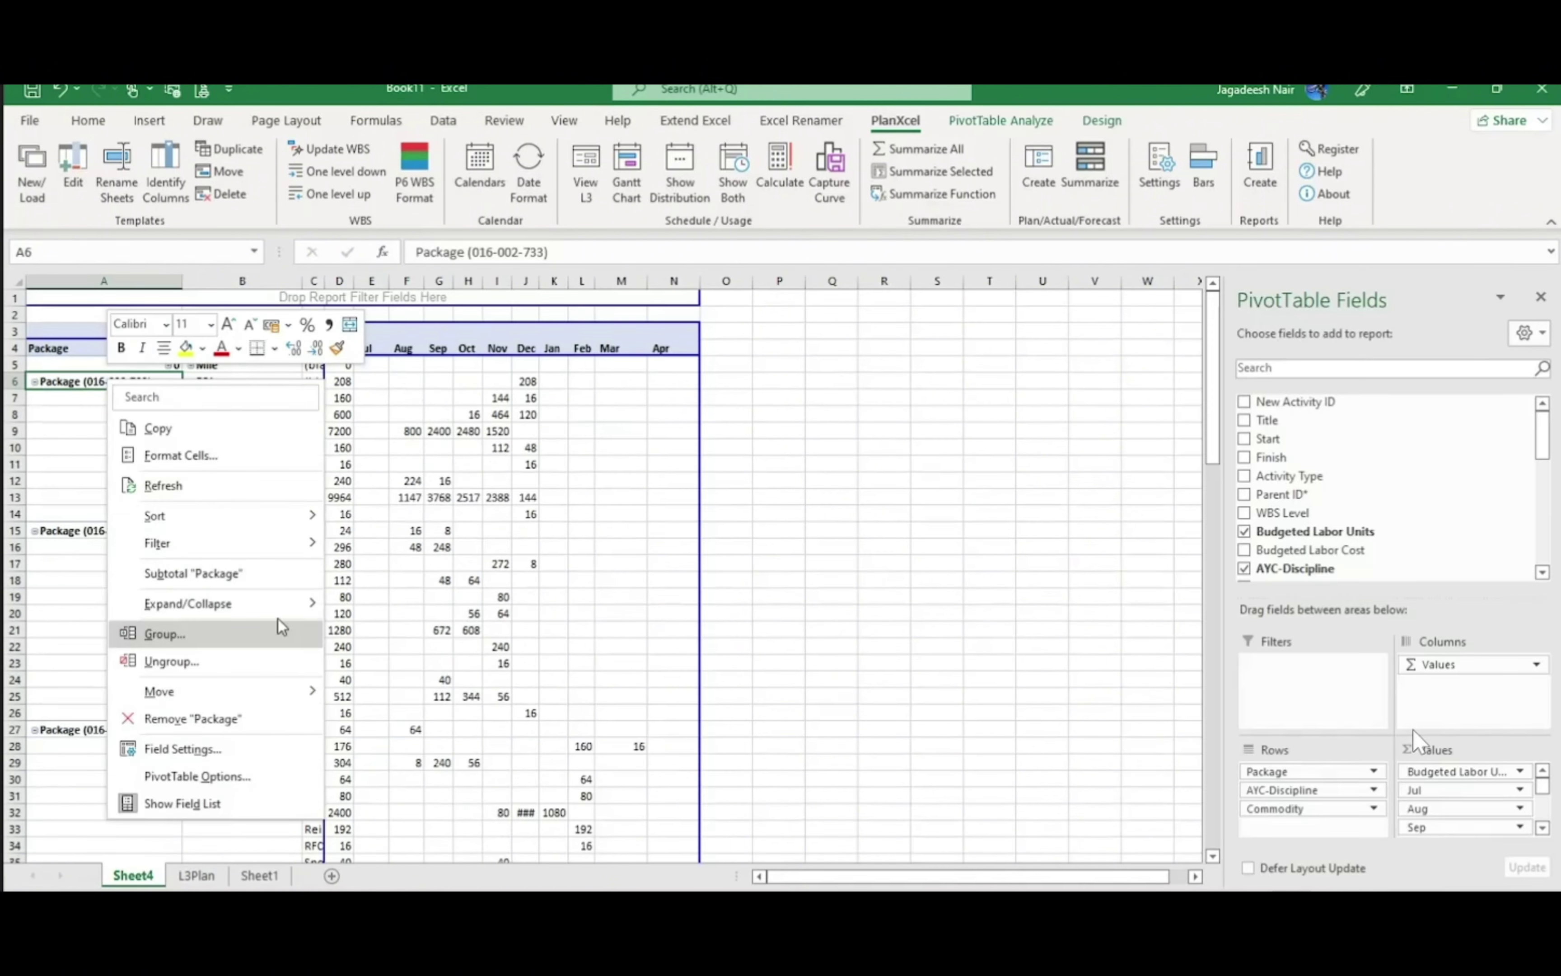
mouse_move(296, 603)
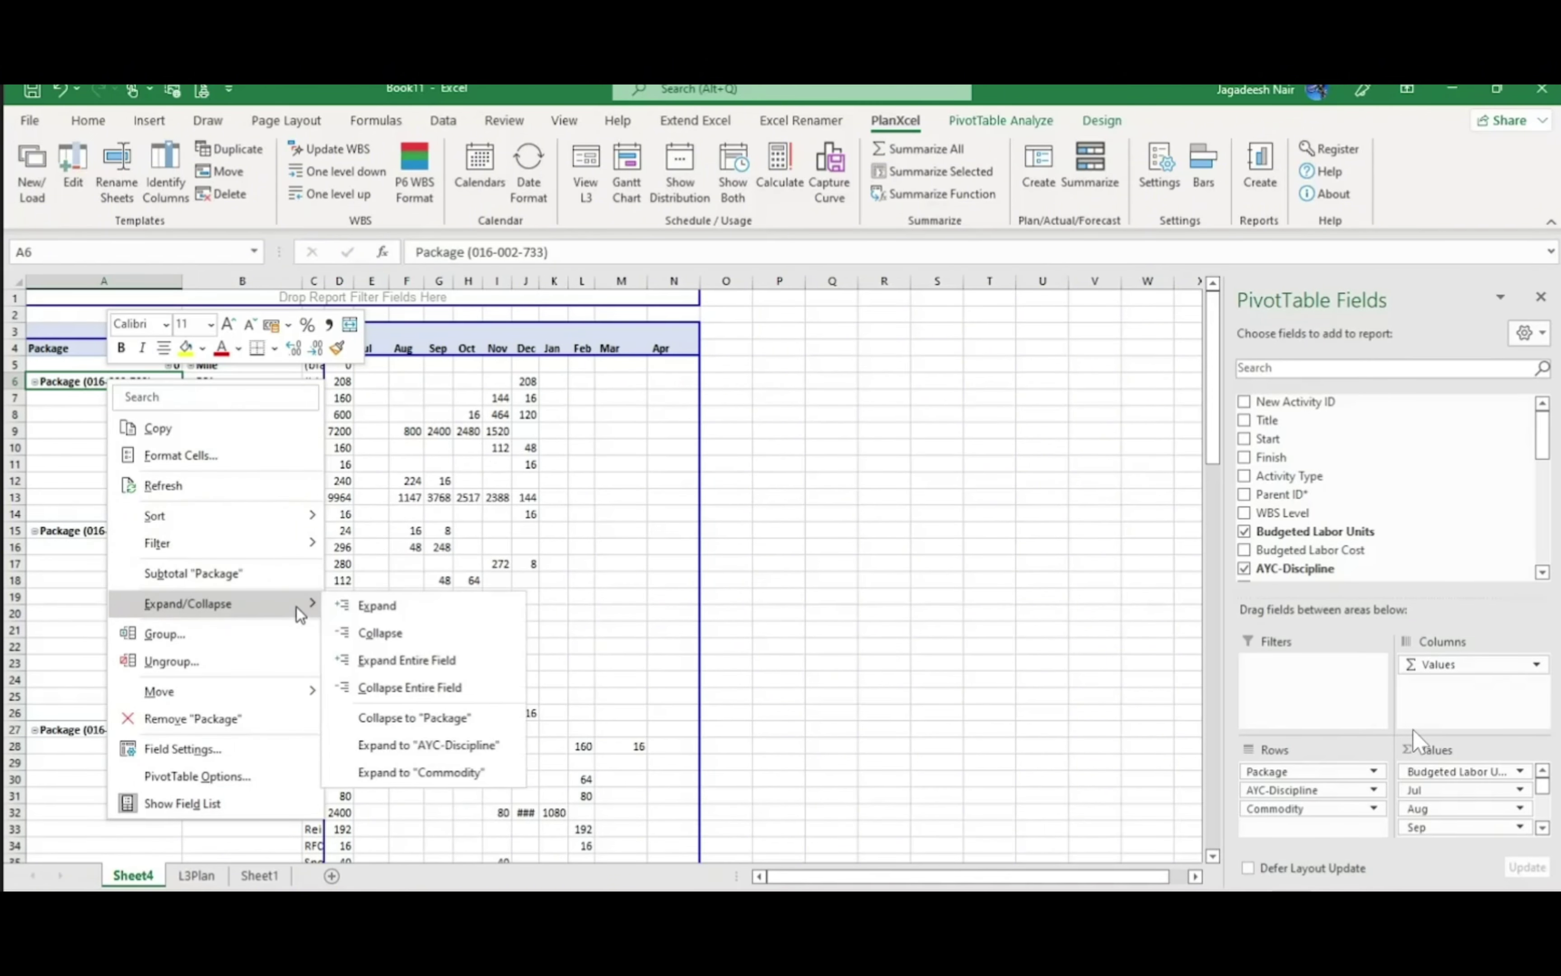
click(413, 684)
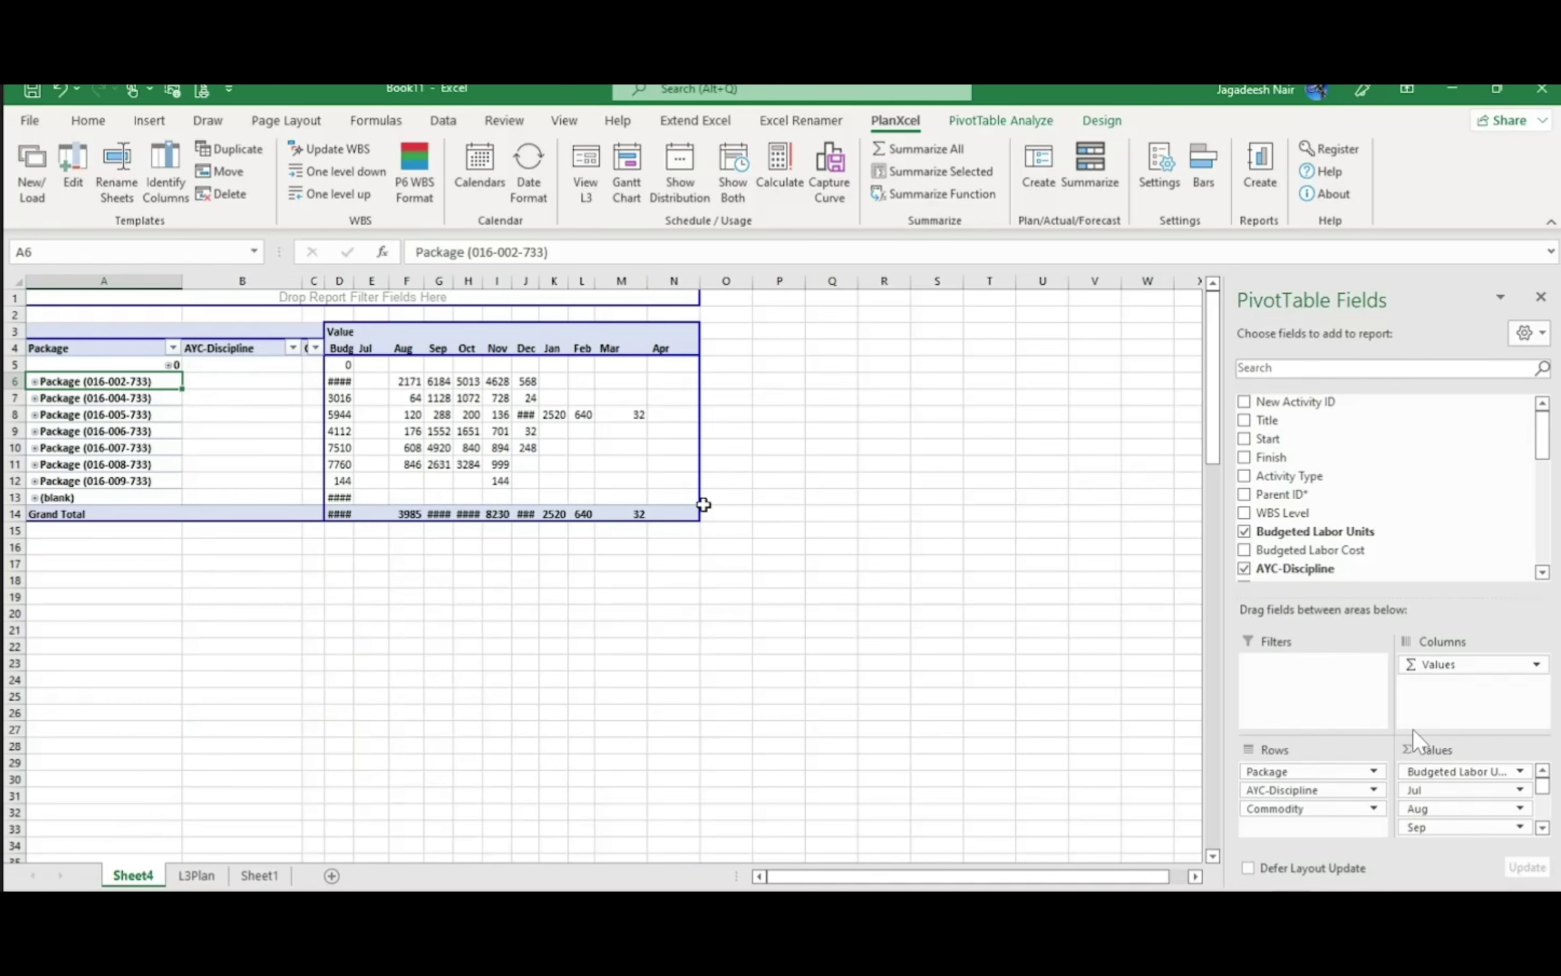
Widen pivot columns D to N so the Budgeted Labor Units and monthly values are fully readable
drag(344, 281, 748, 277)
click(882, 691)
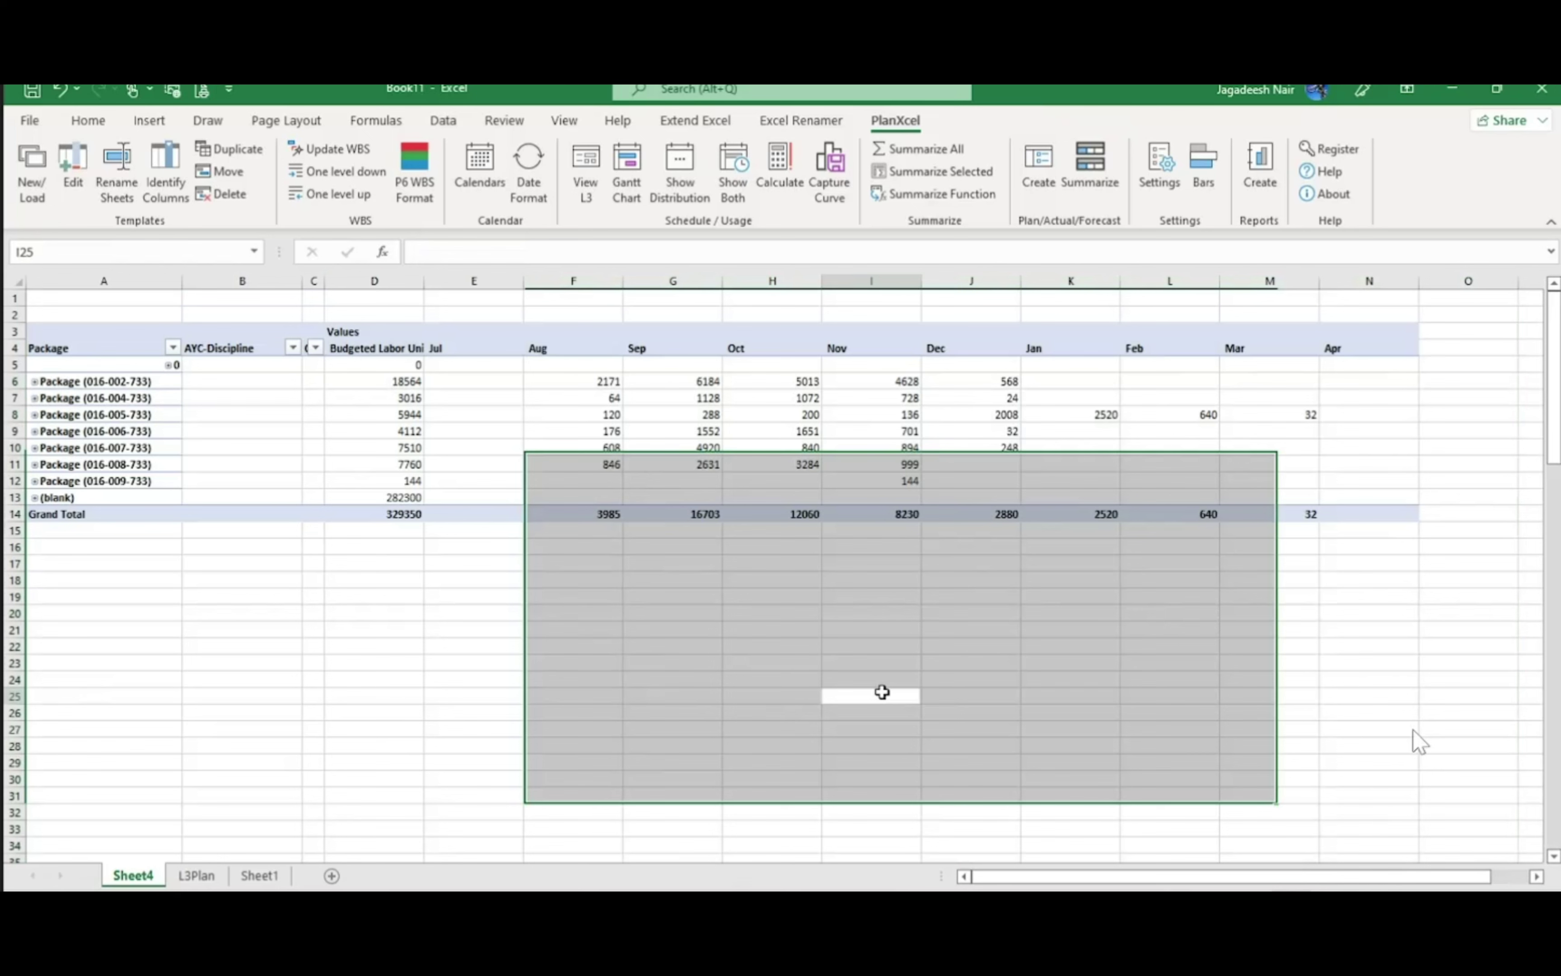
click(585, 630)
click(404, 533)
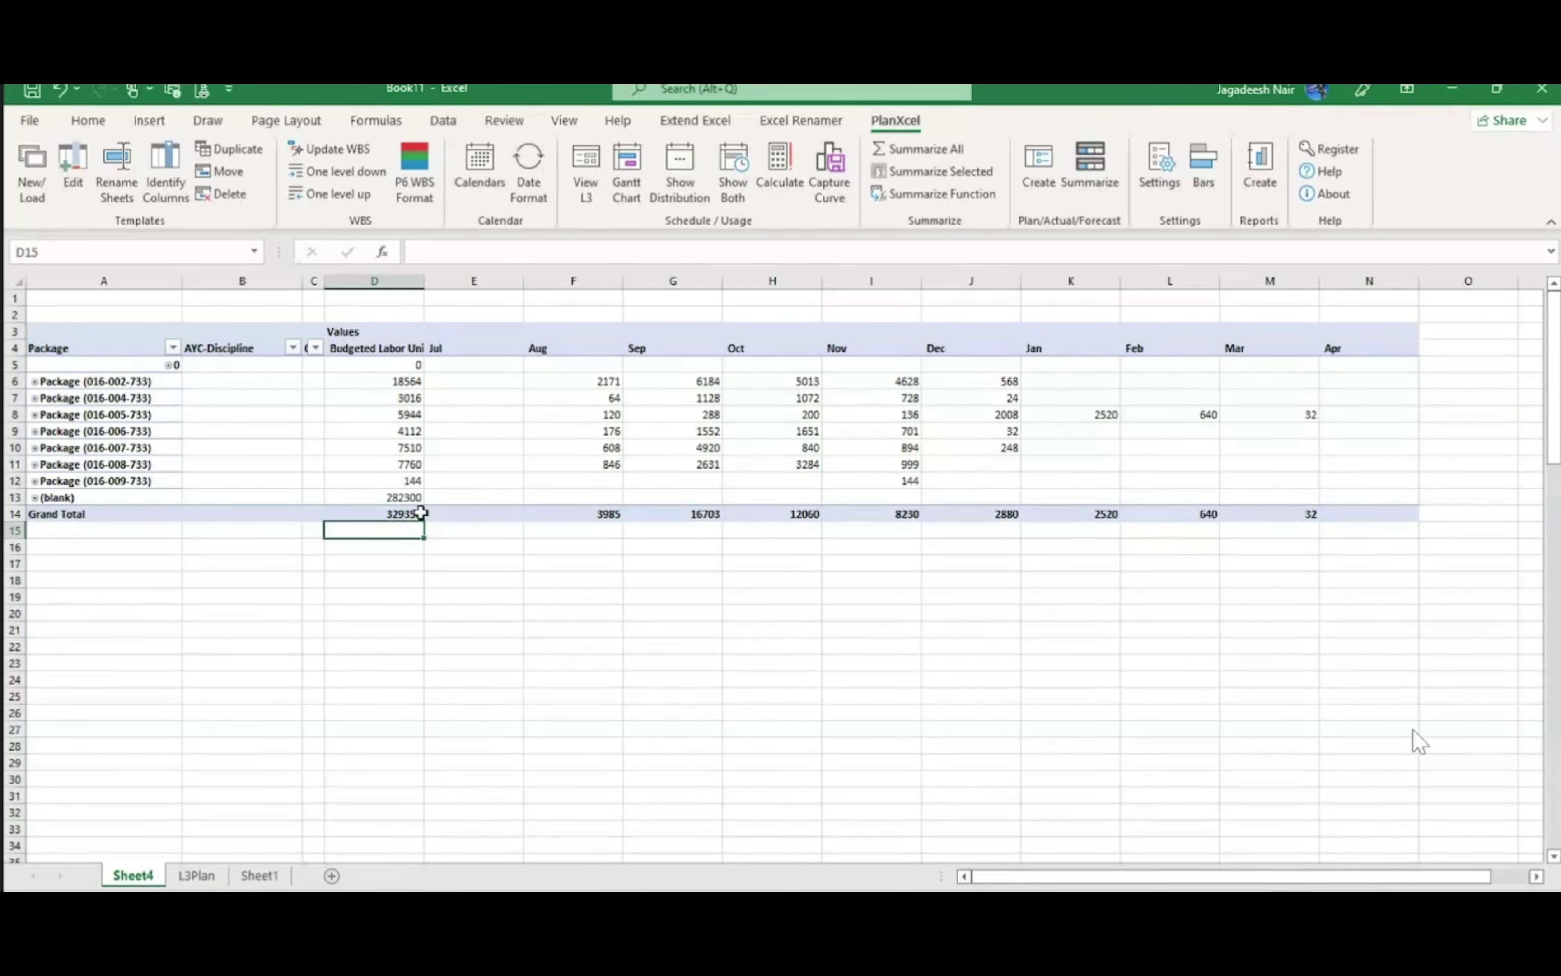
click(354, 597)
Exclude the (blank) item with the Package filter and select the monthly values in F6:N12
click(173, 348)
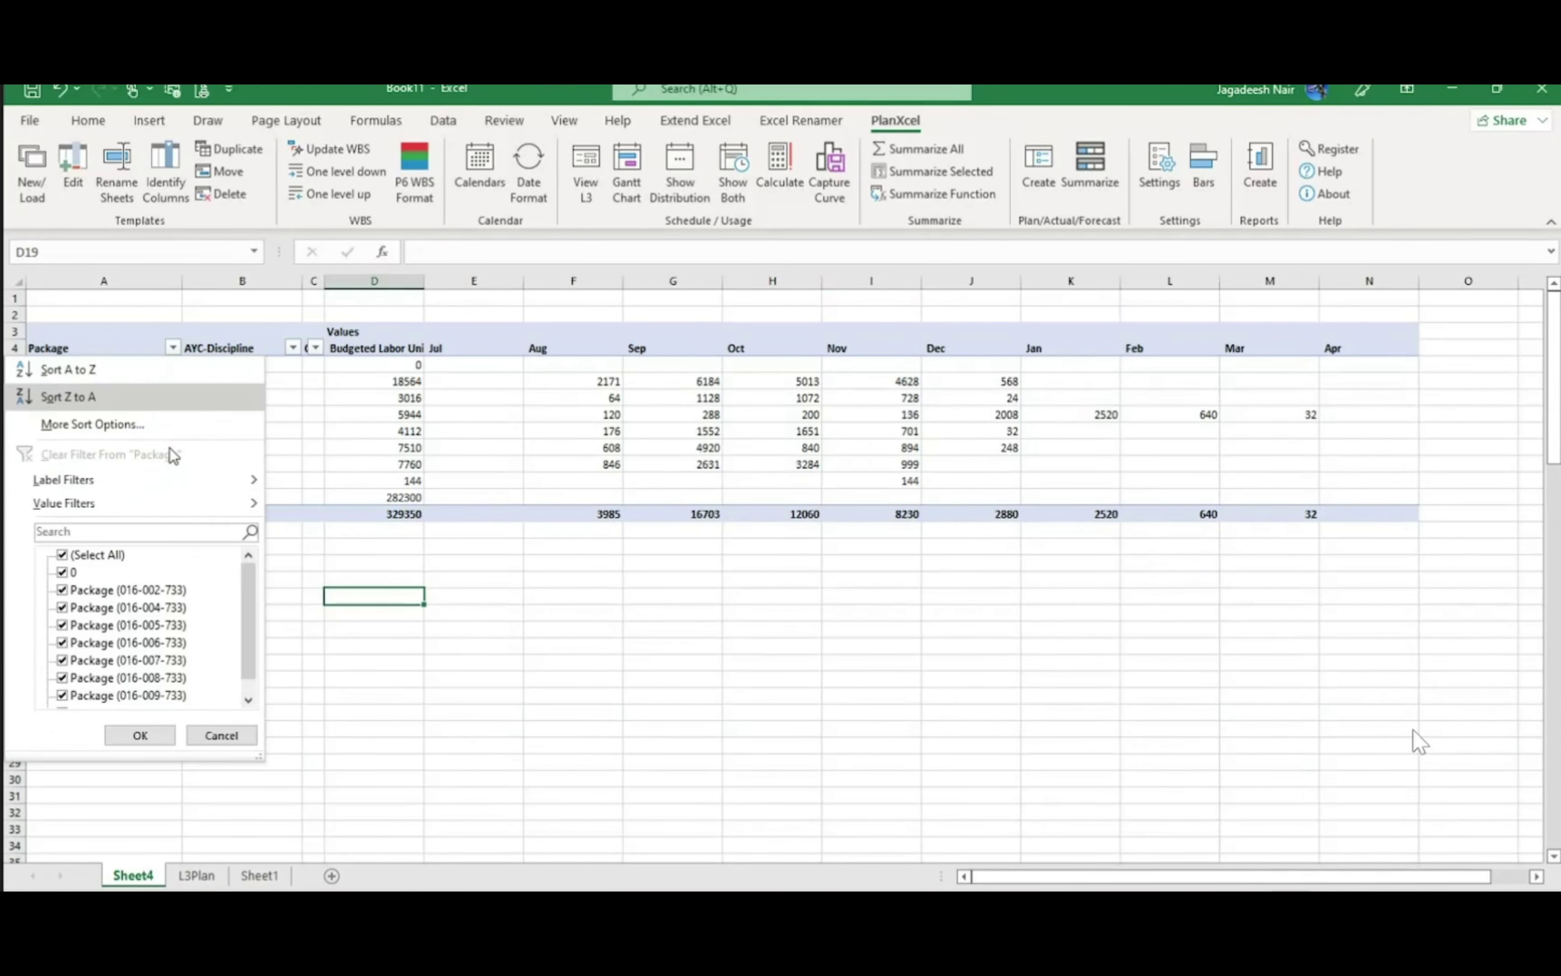
scroll(181, 697, down, 1)
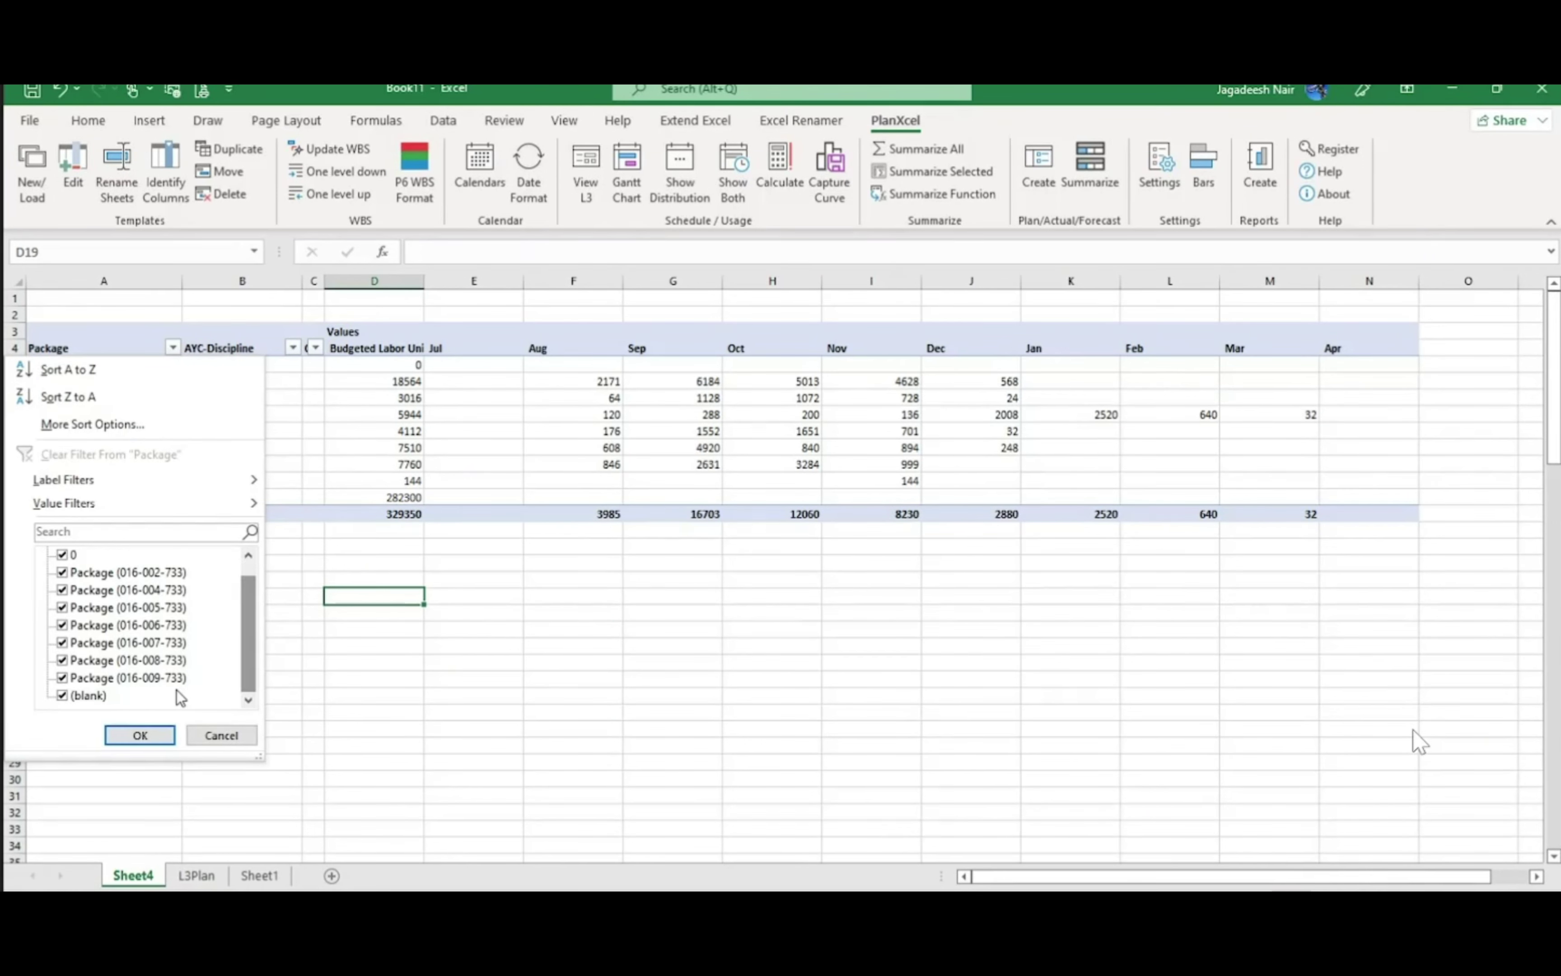
click(90, 695)
click(140, 735)
click(404, 663)
click(473, 563)
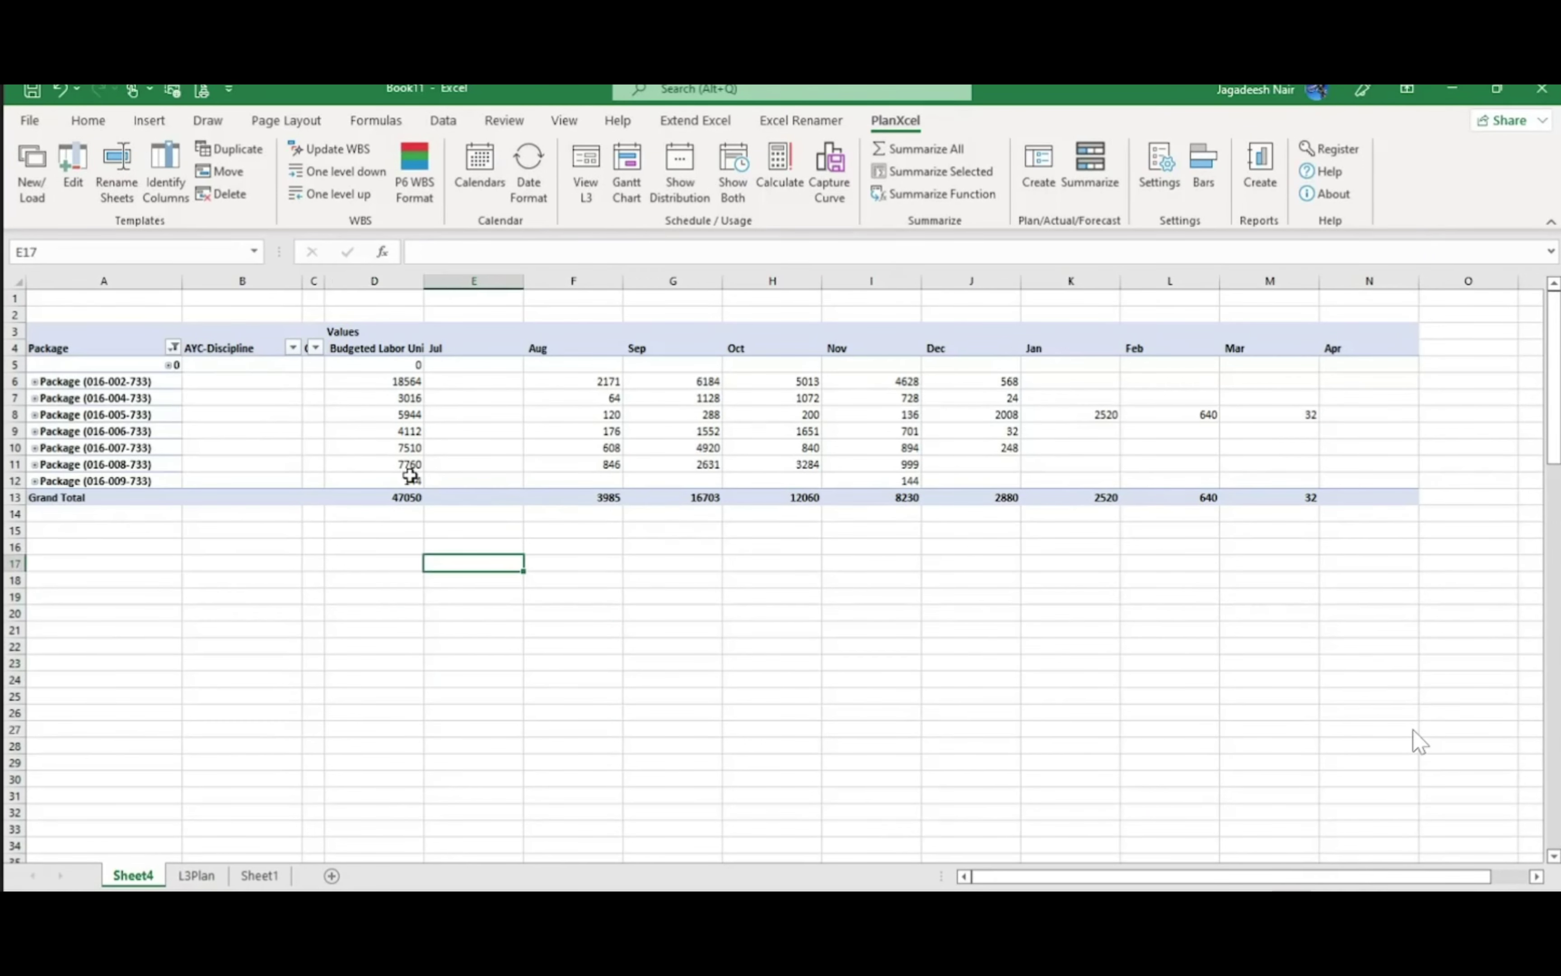
click(396, 499)
click(1544, 295)
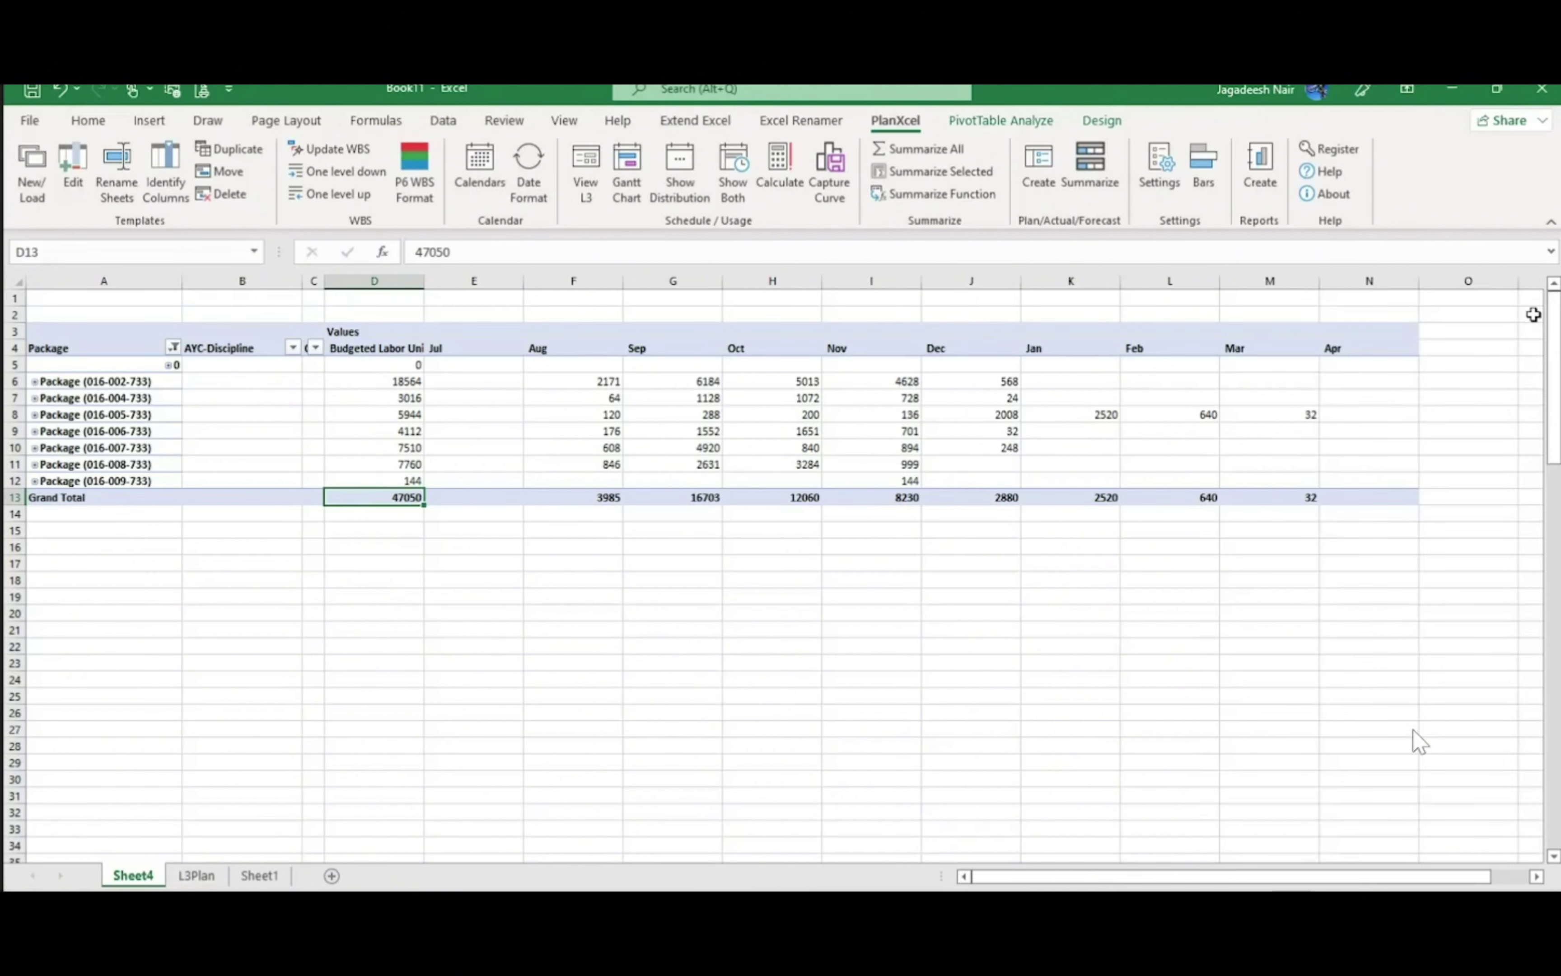
click(1044, 597)
drag(597, 384, 1371, 486)
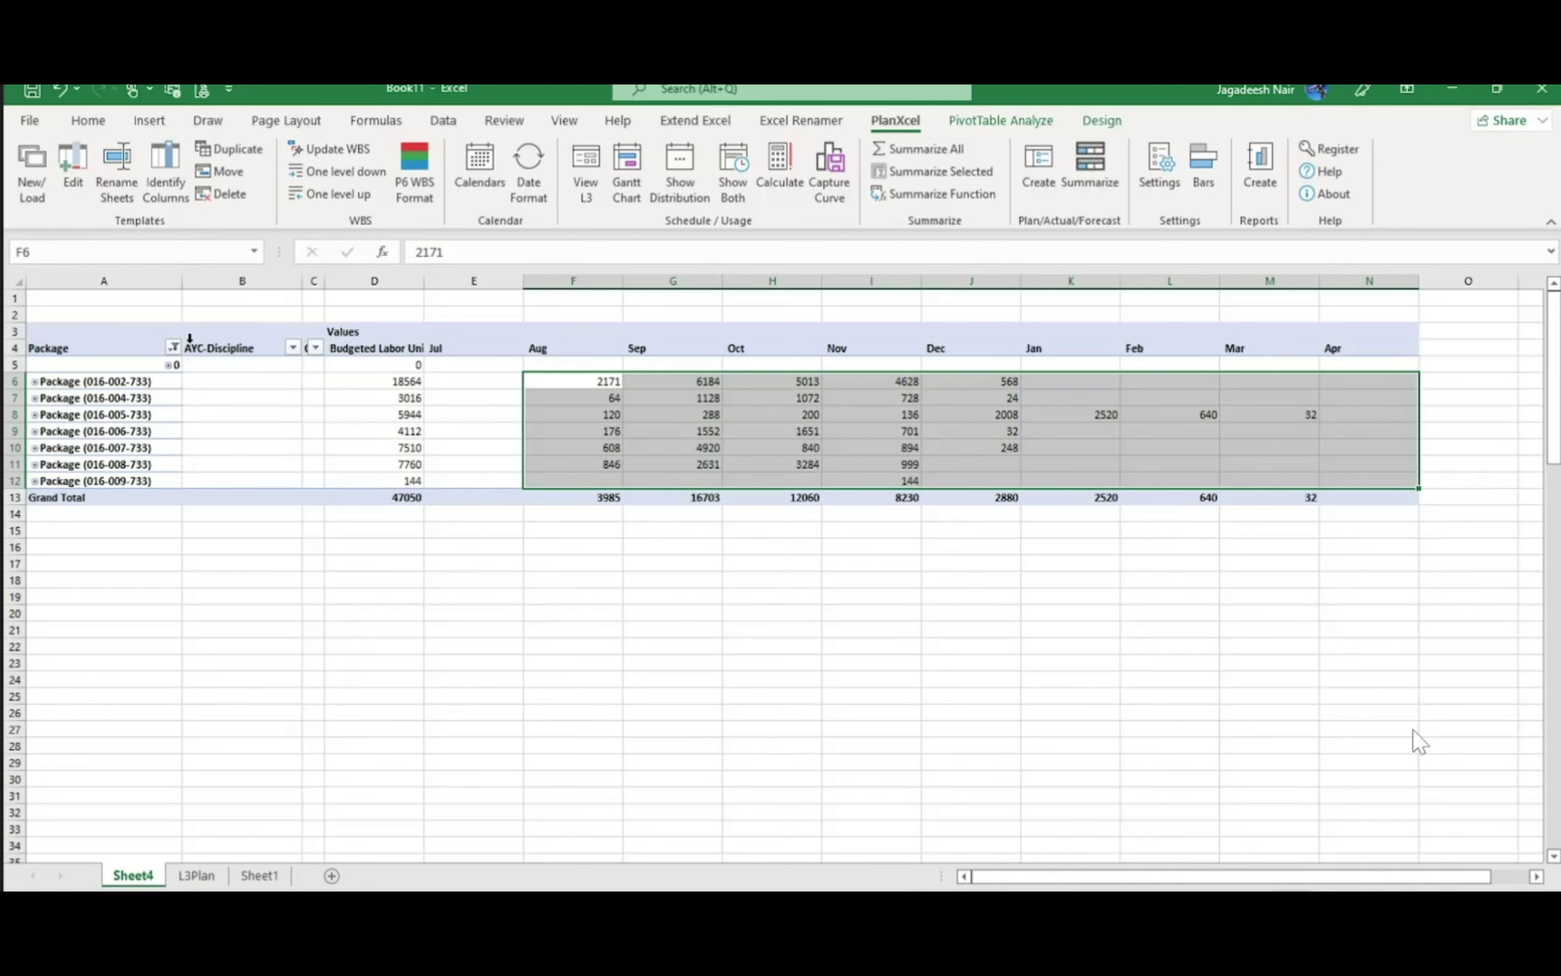
Move the AYC-Discipline field ahead of Package in the pivot rows and collapse the entire AYC-Discipline field
click(238, 352)
drag(238, 352, 140, 408)
right_click(86, 433)
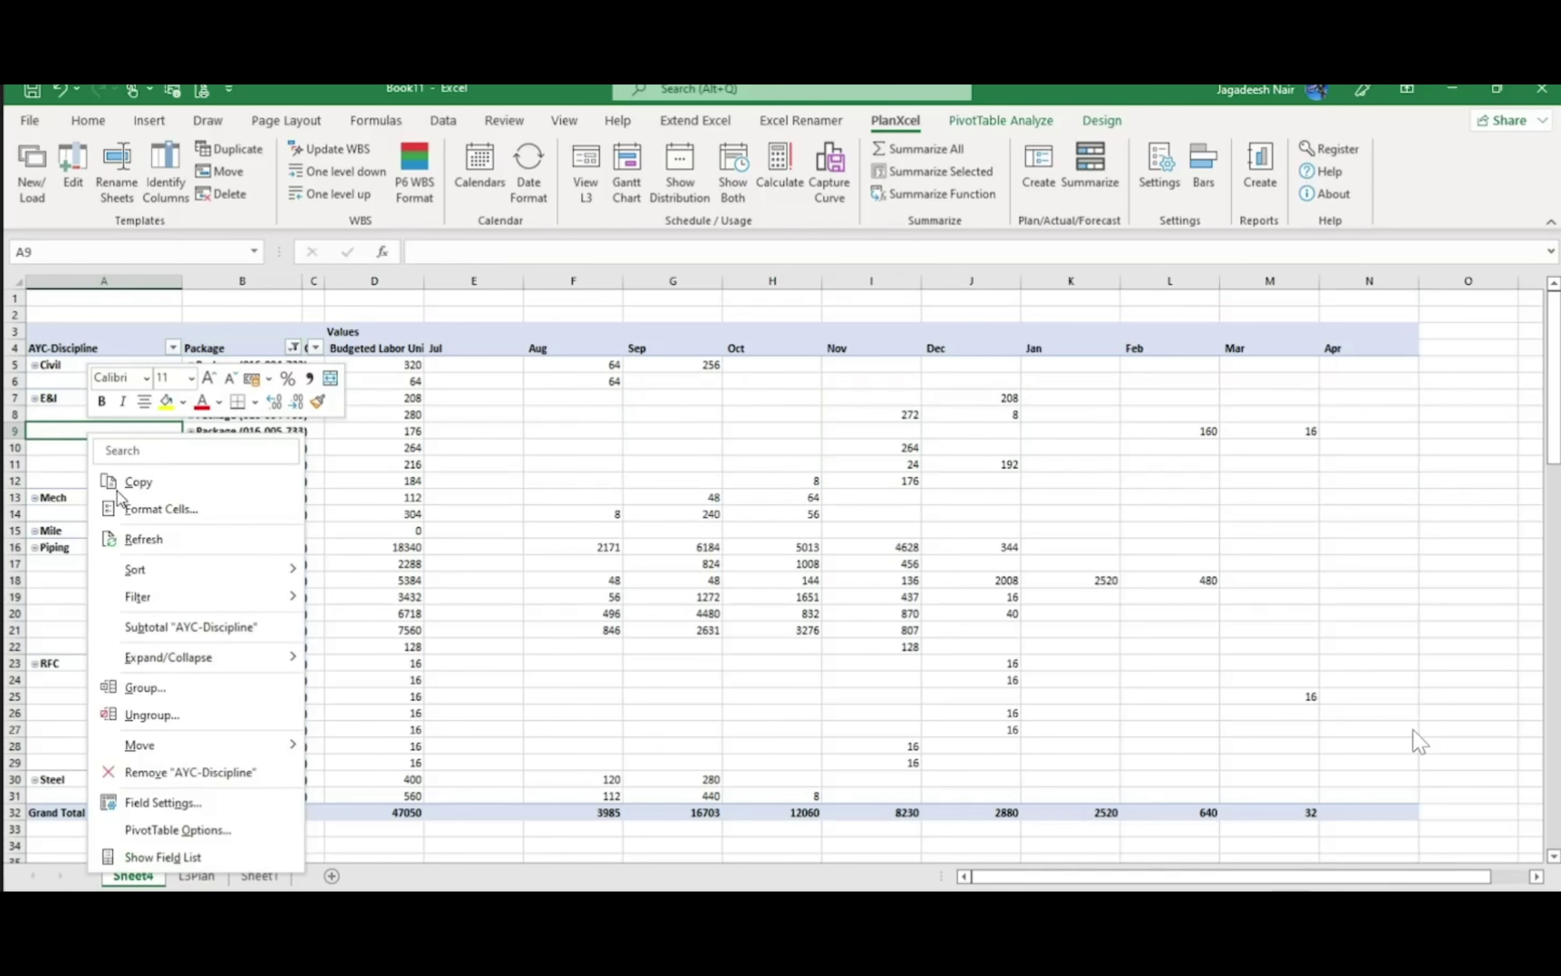
mouse_move(251, 671)
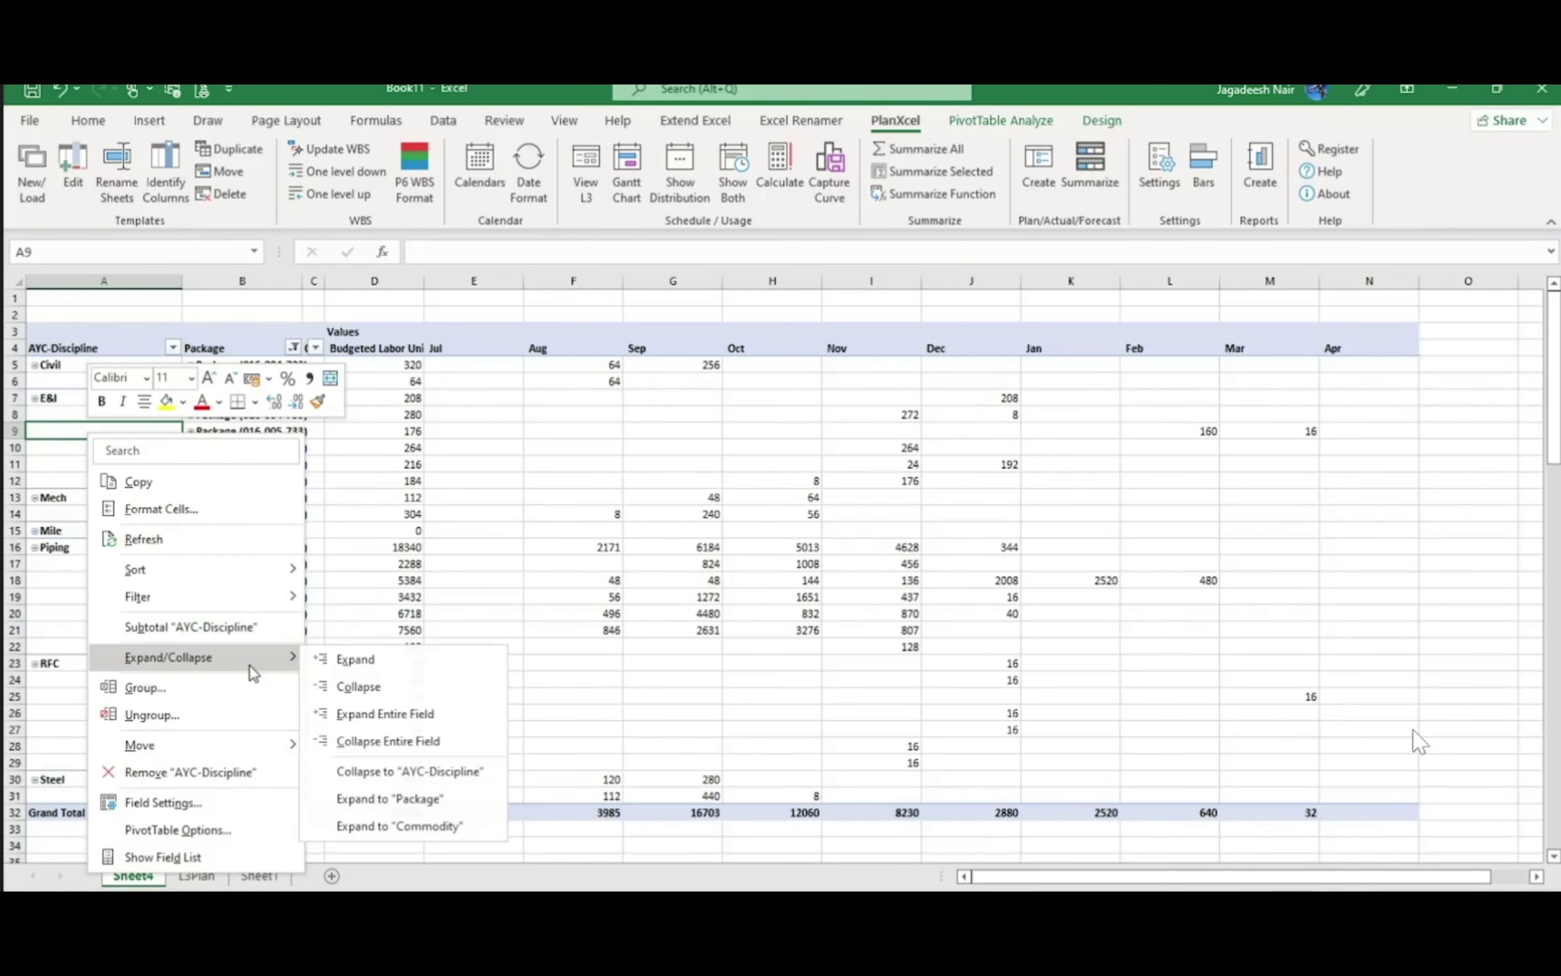
click(407, 743)
click(515, 612)
click(525, 565)
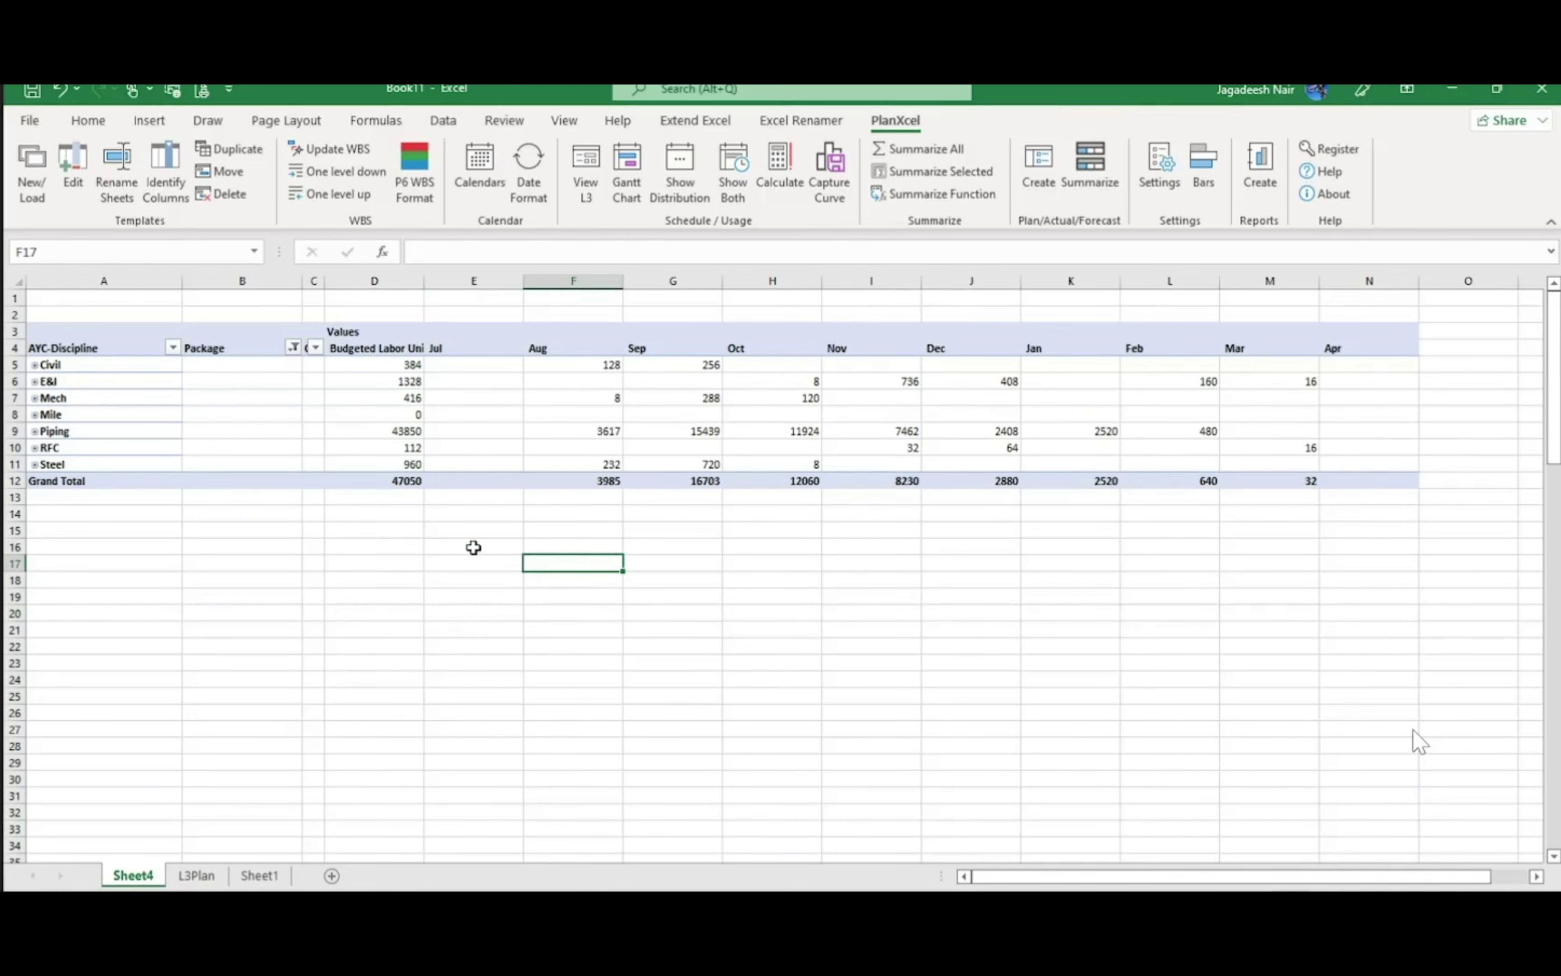
mouse_move(653, 464)
Edit the L3Plan sheet's template to add the (OWF) - Overall Weightage column directly after Budgeted Labor Cost
click(195, 883)
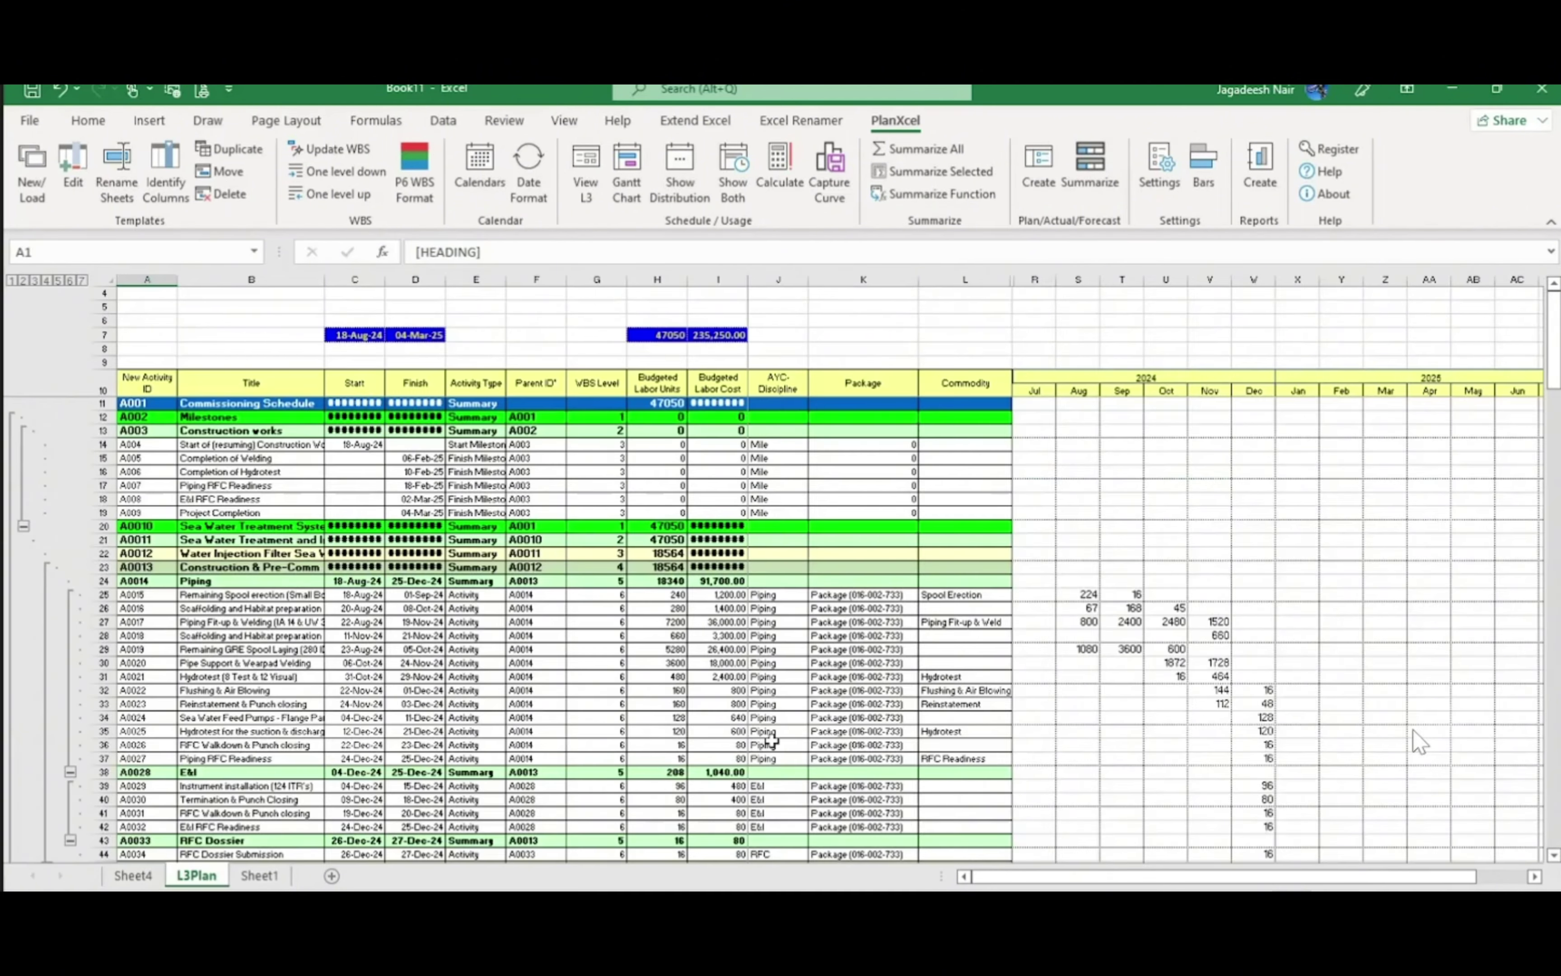
click(935, 729)
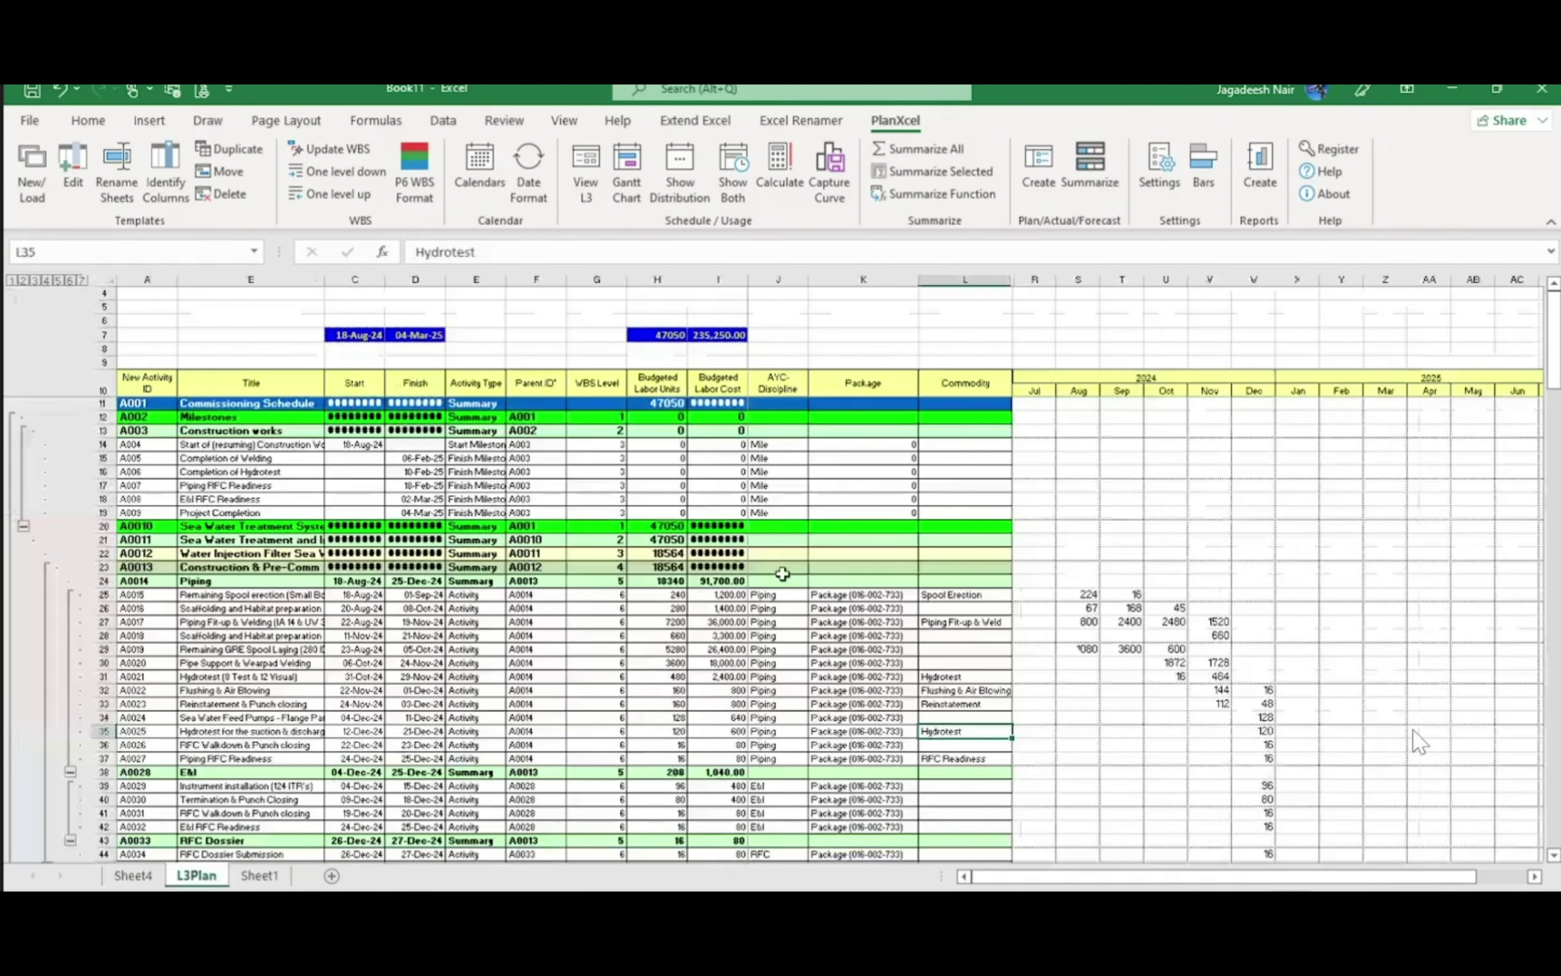
click(782, 571)
click(742, 487)
click(73, 171)
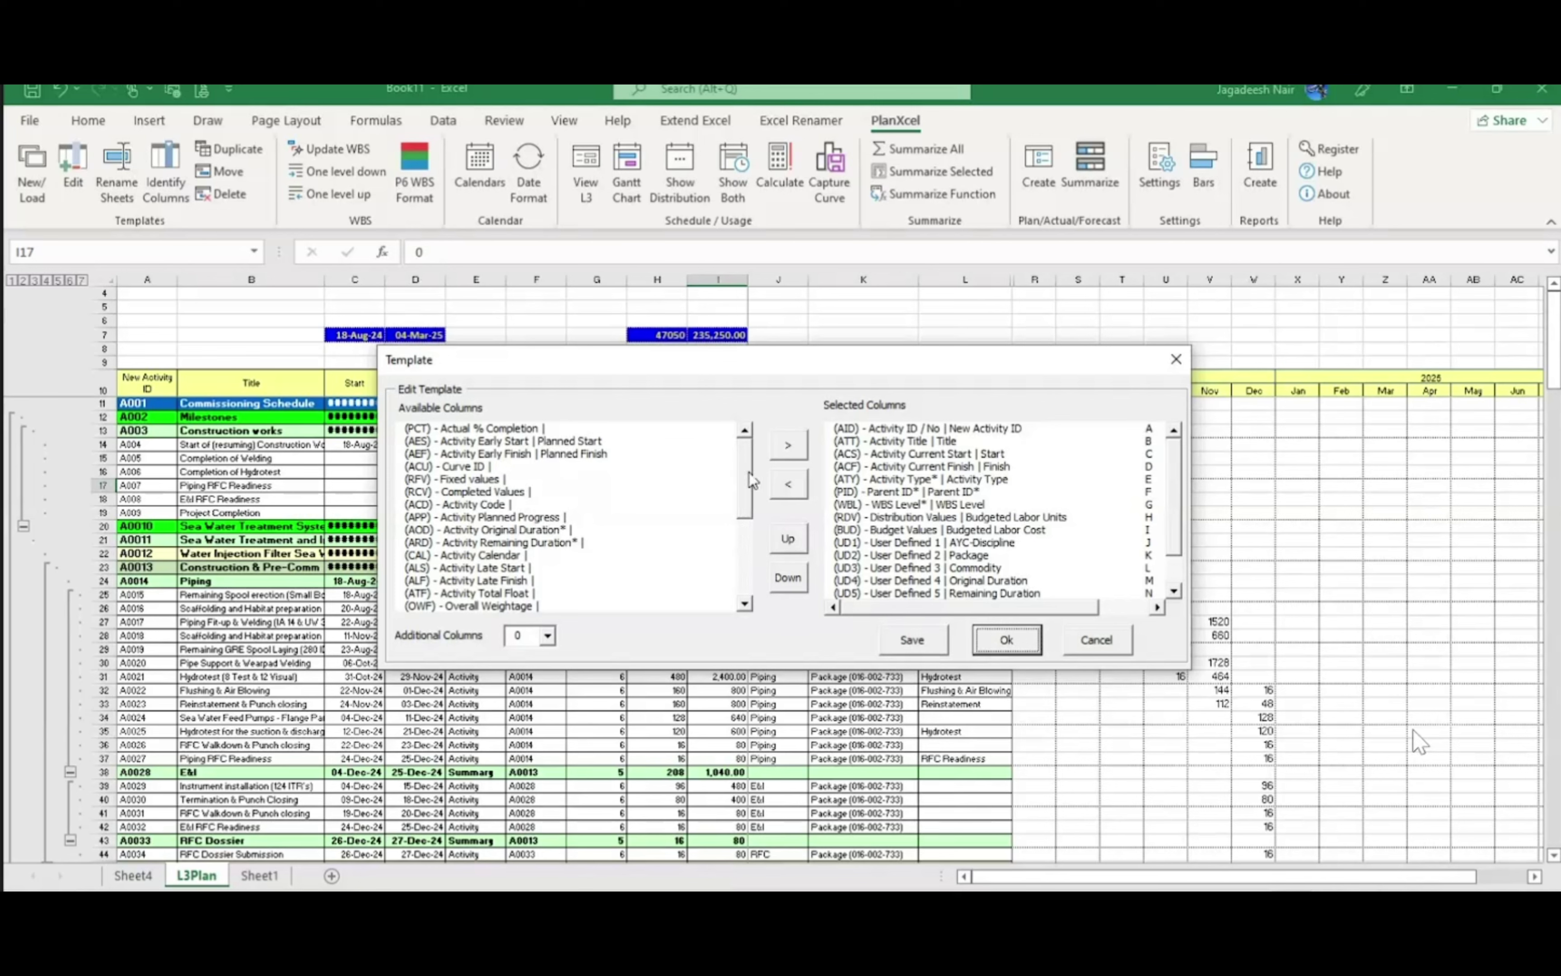
drag(749, 472, 743, 529)
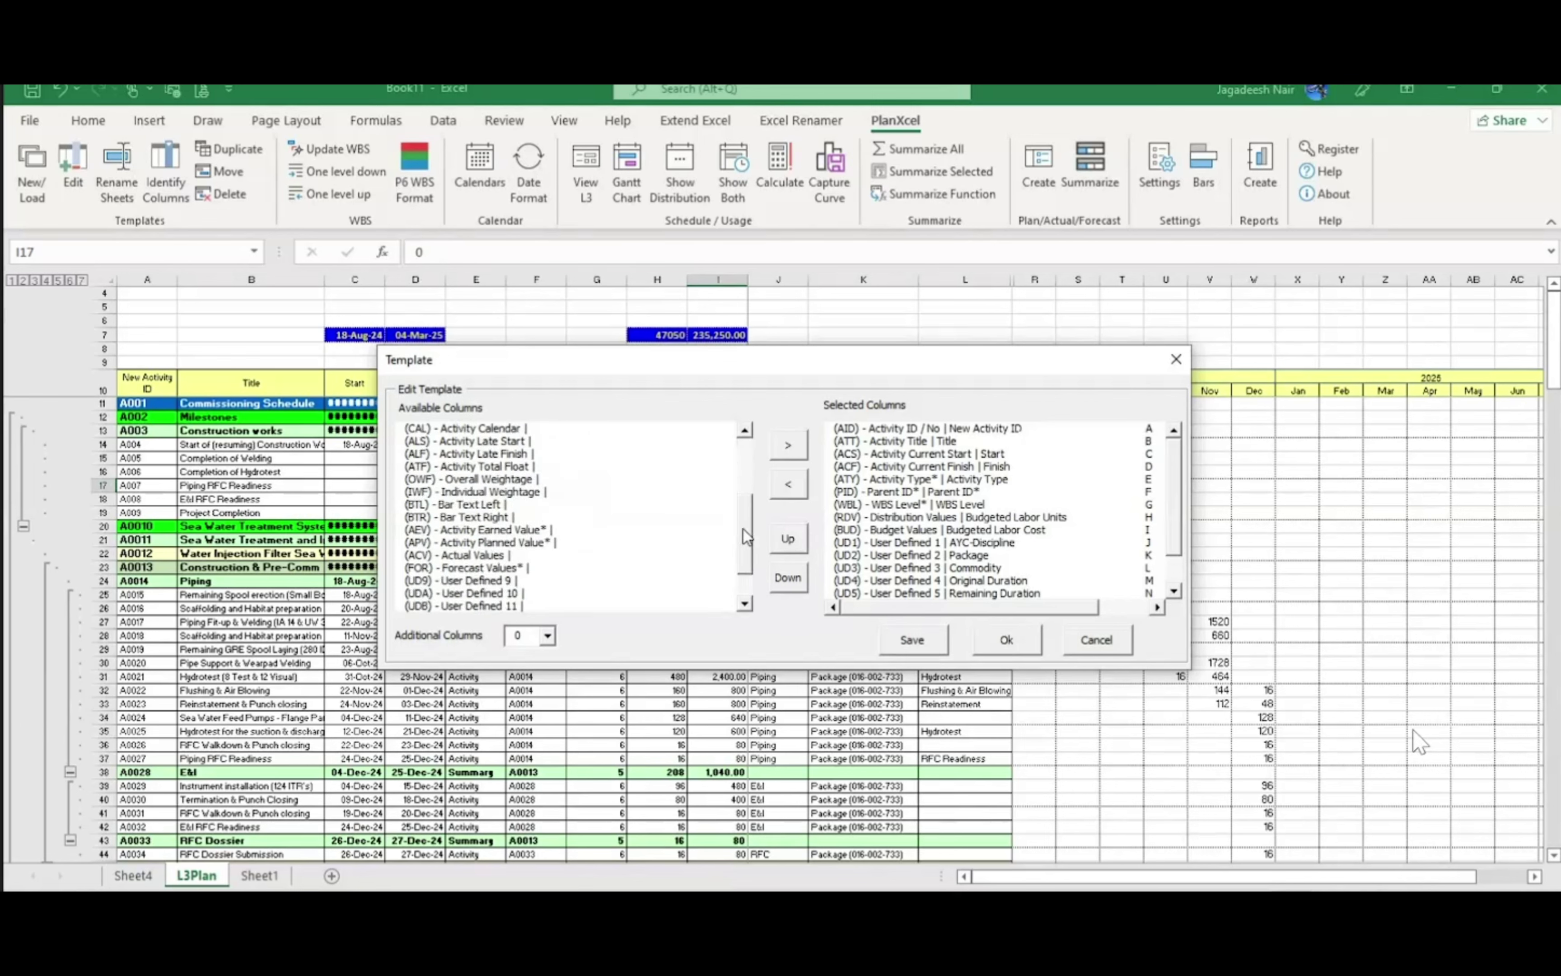
click(498, 481)
scroll(1182, 488, down, 1)
click(939, 493)
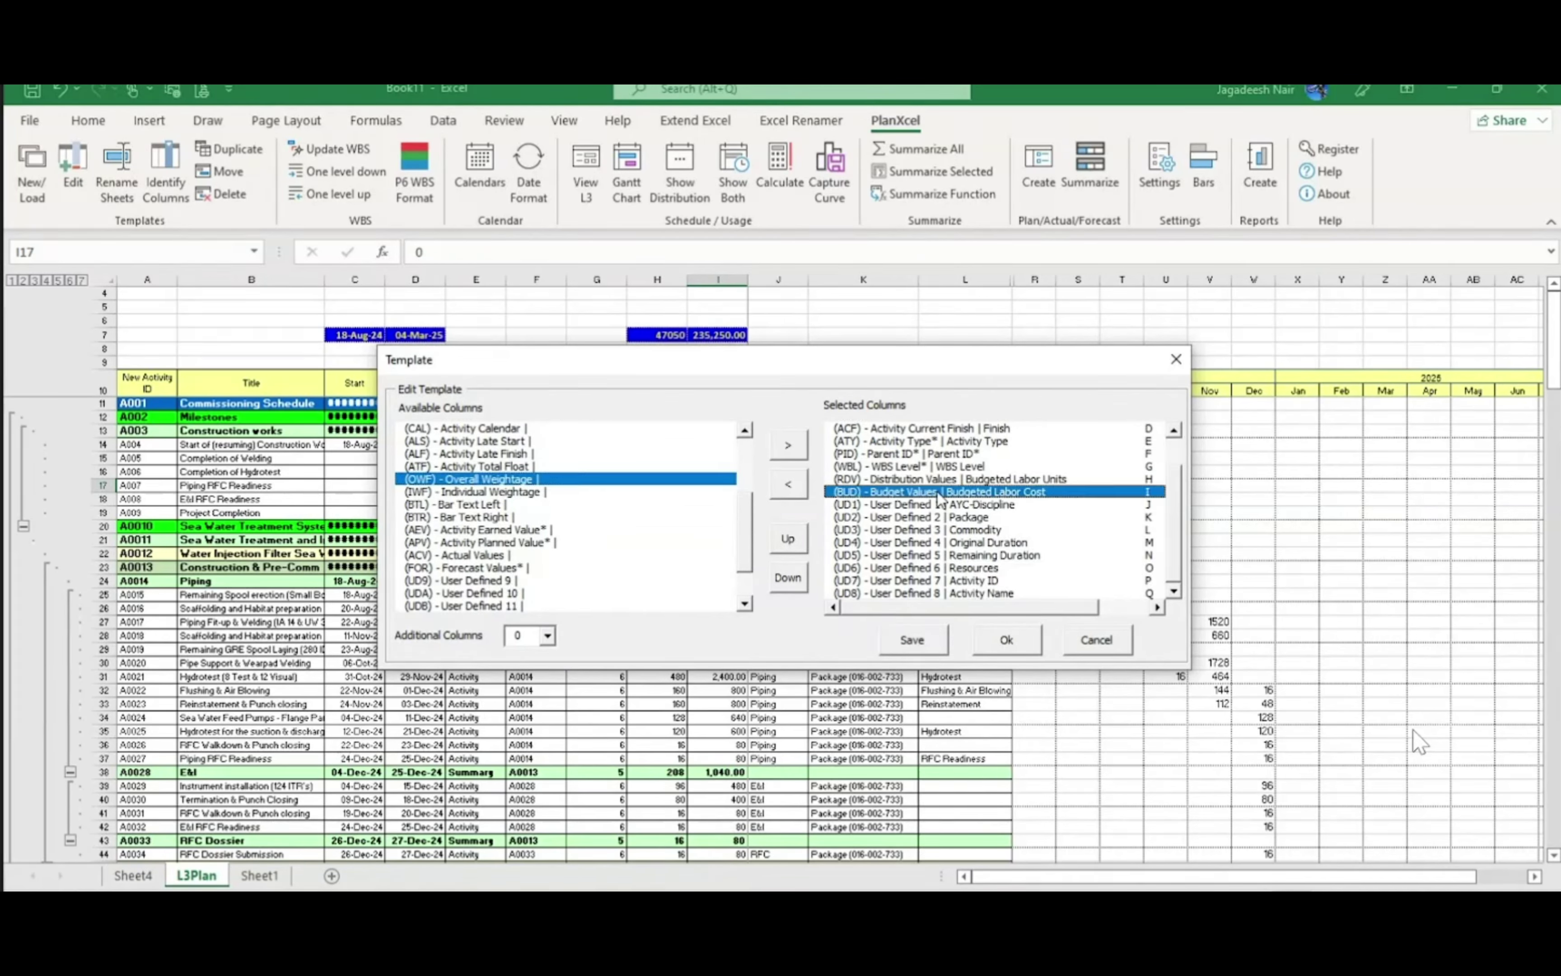
click(790, 446)
click(1007, 639)
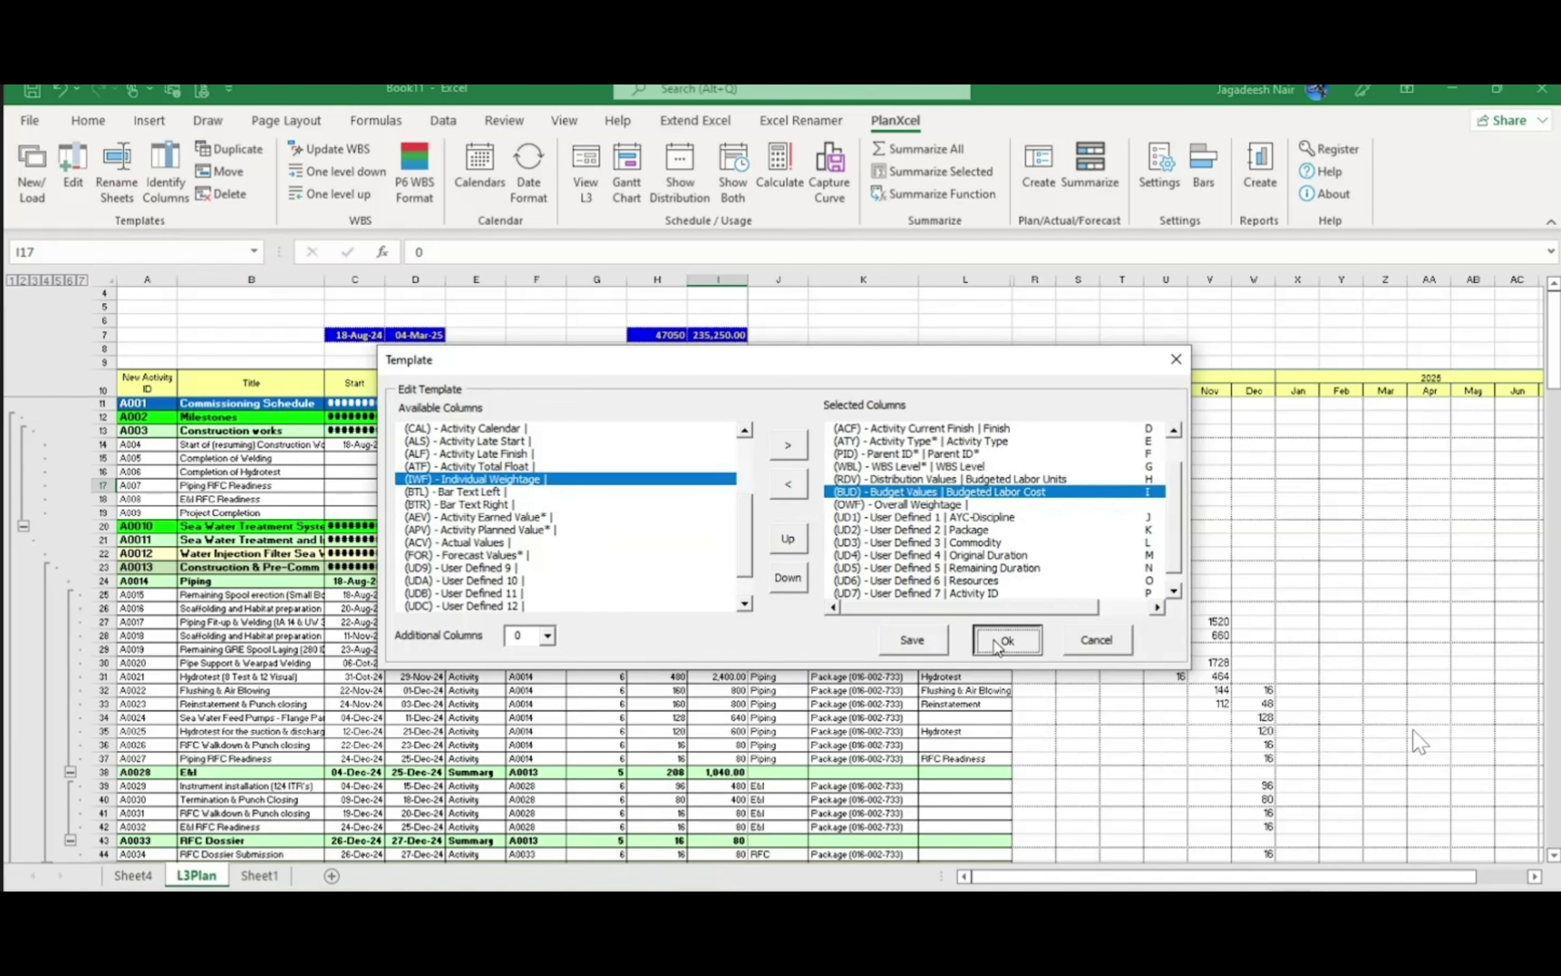
click(781, 566)
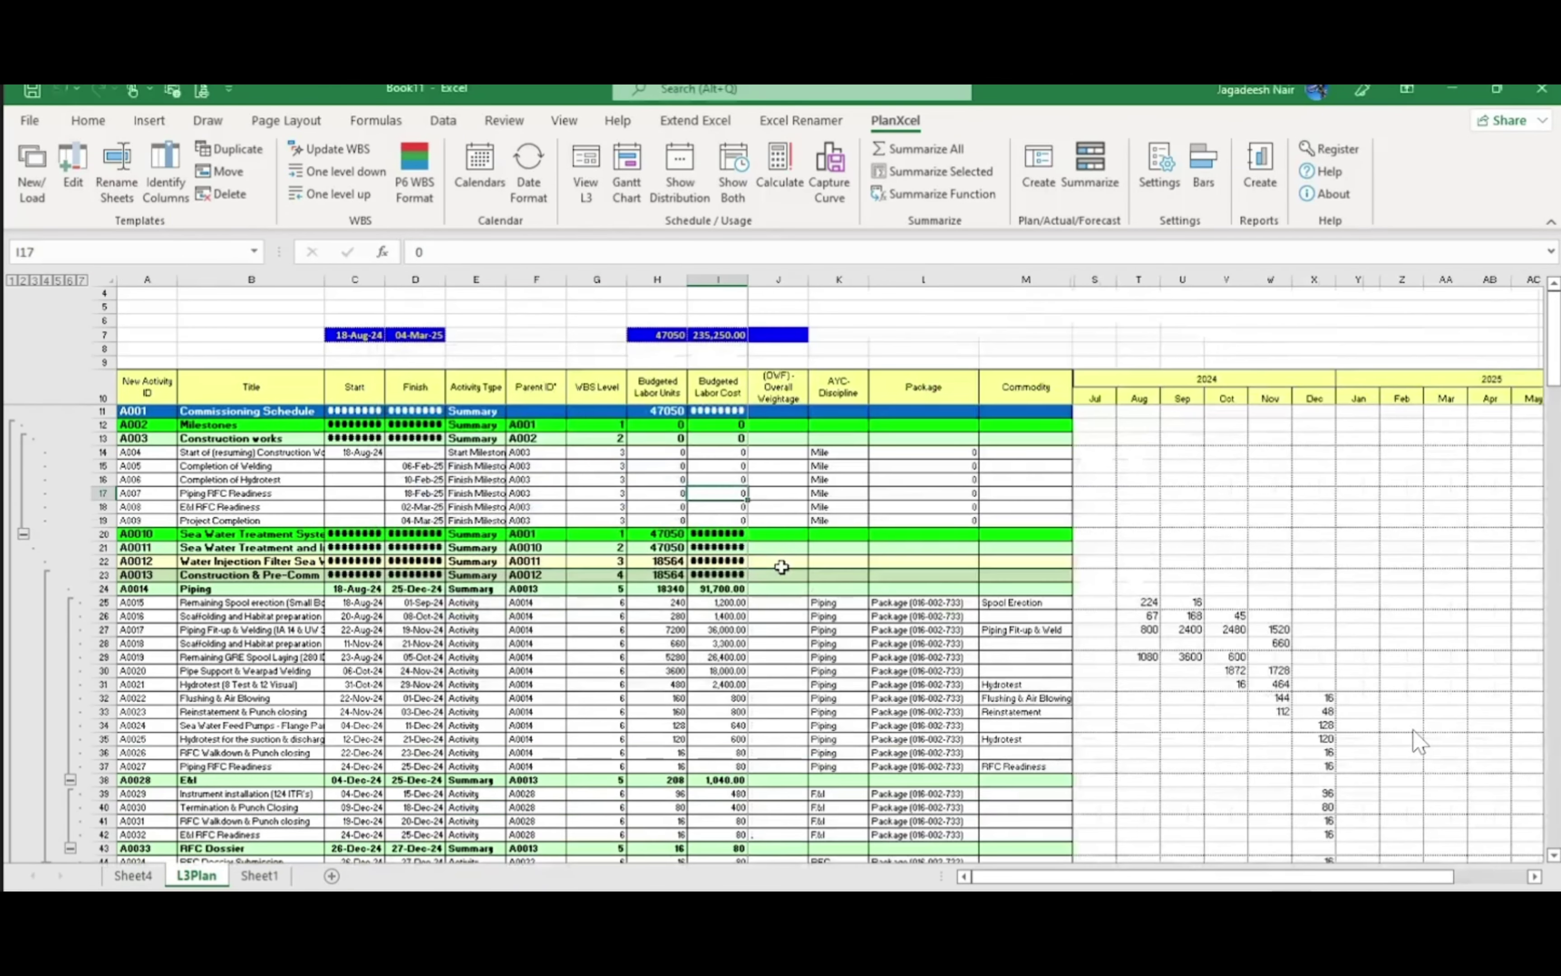
Widen the Budgeted Labor Cost column so its summary amounts are readable
click(778, 389)
click(703, 413)
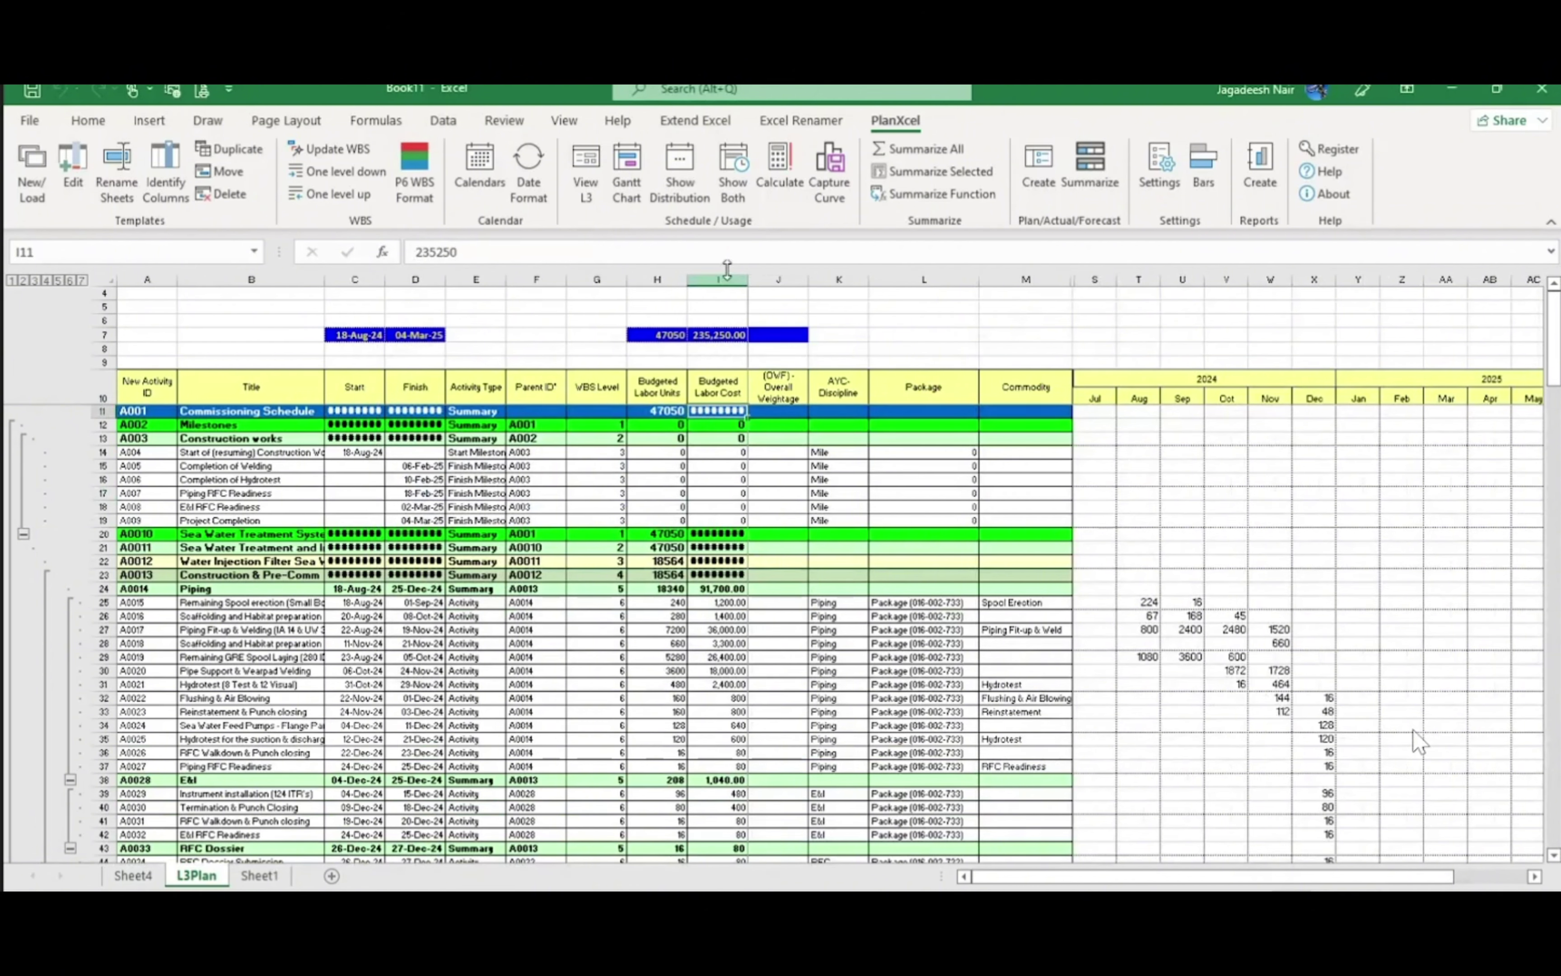
drag(748, 278, 762, 279)
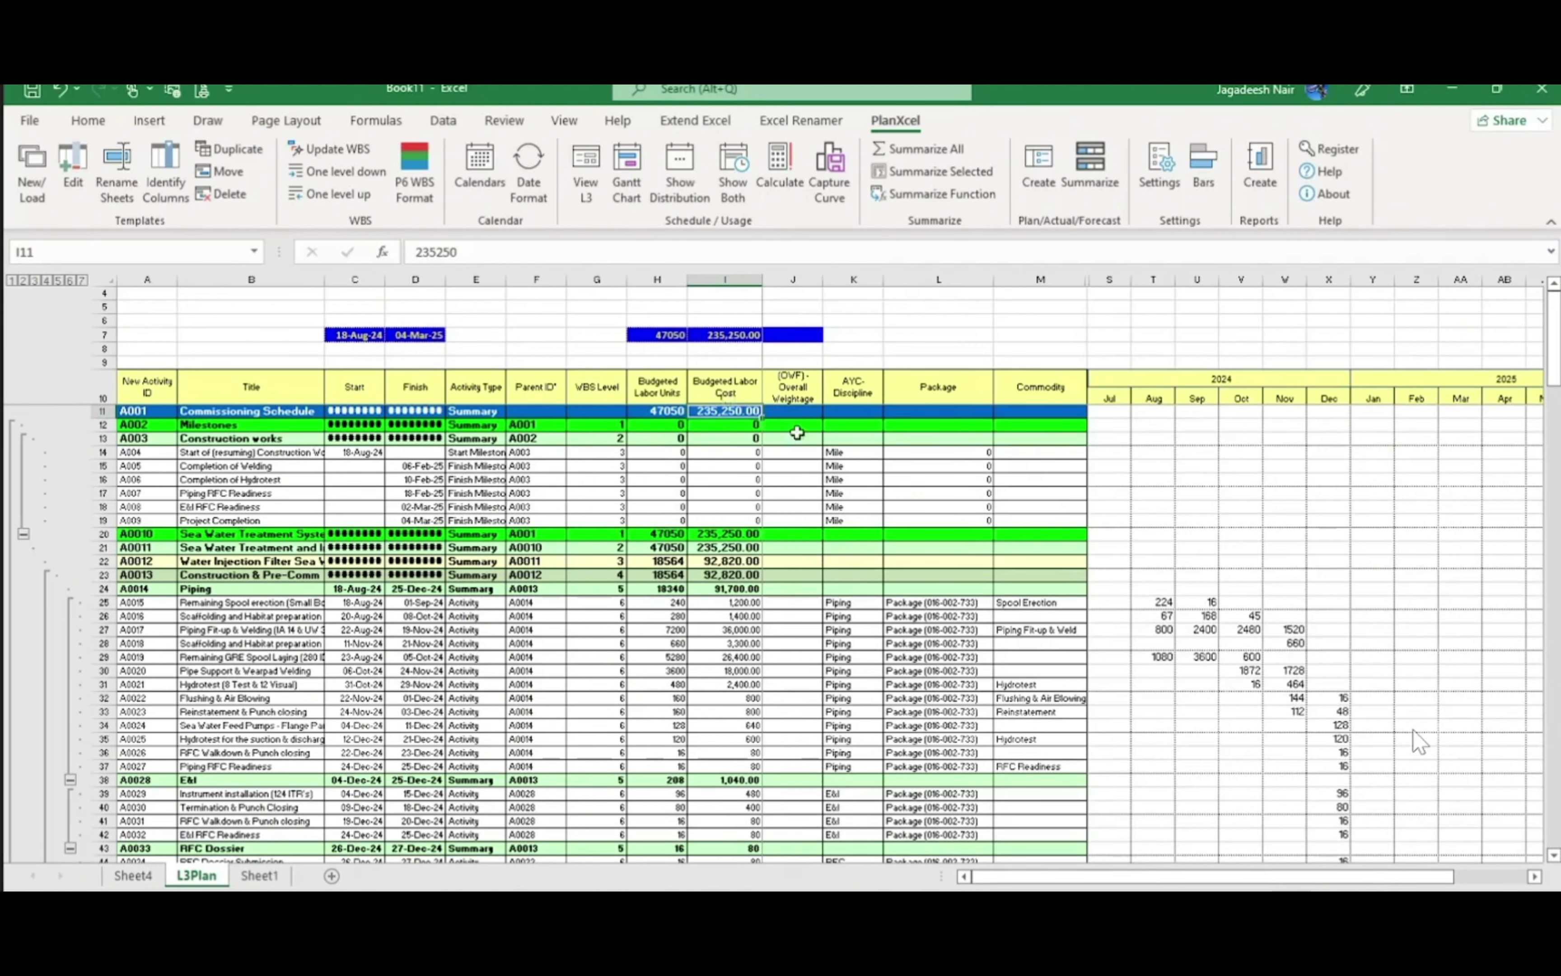
Enter the formula +I11/I7 in J11 to calculate the Commissioning Schedule's overall weightage
key(Right)
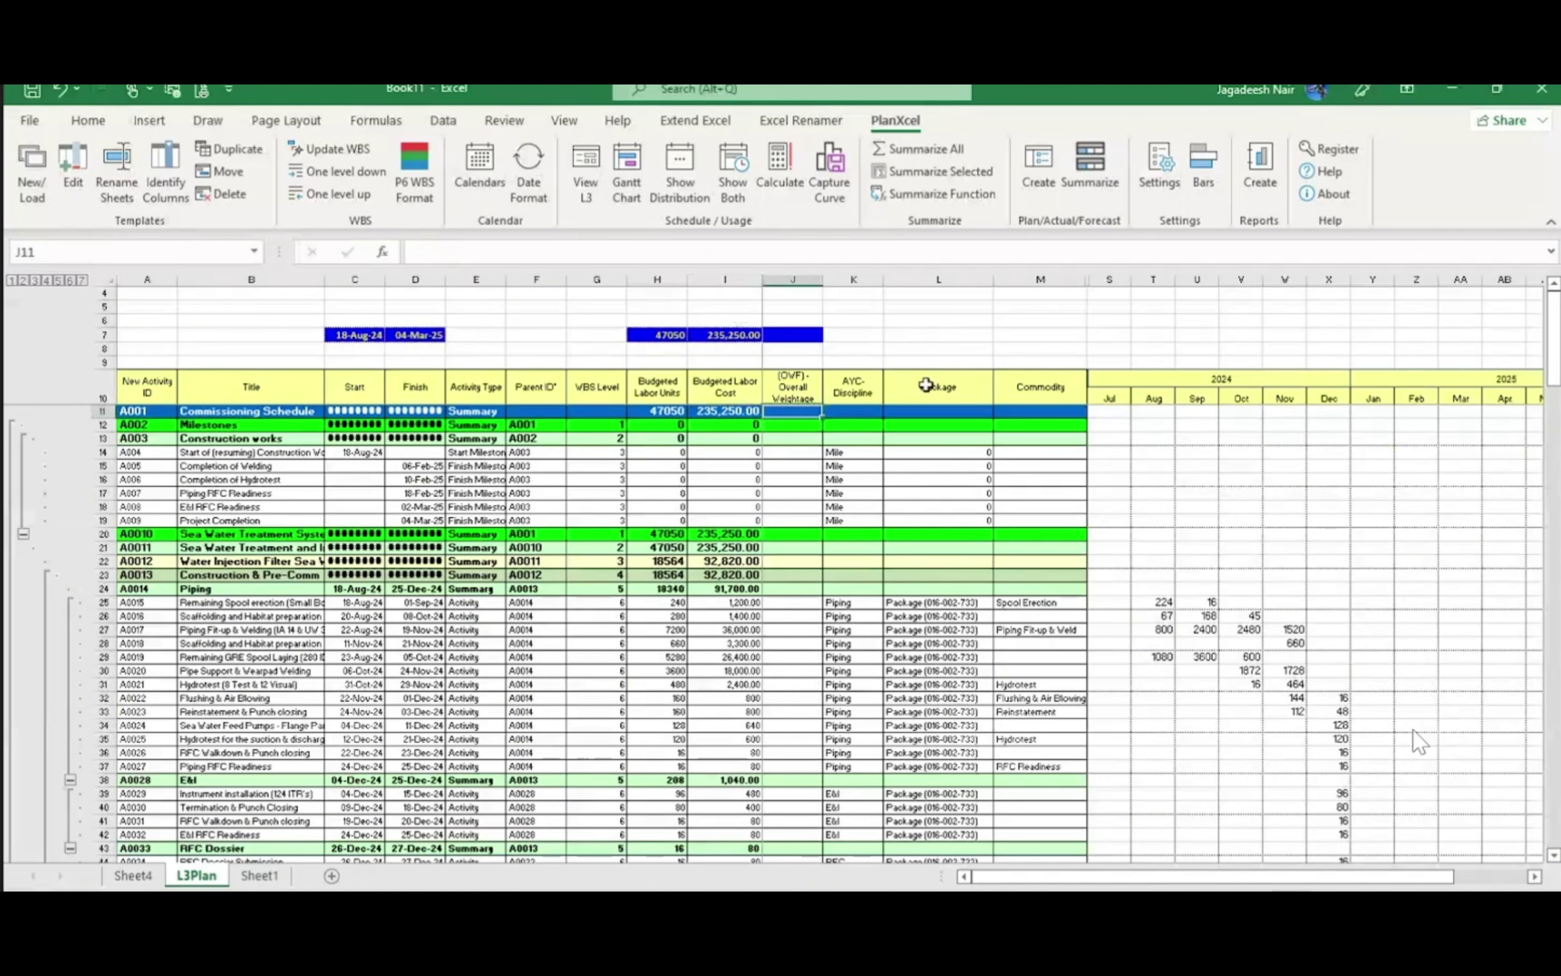
text(+)
key(Left)
text(/)
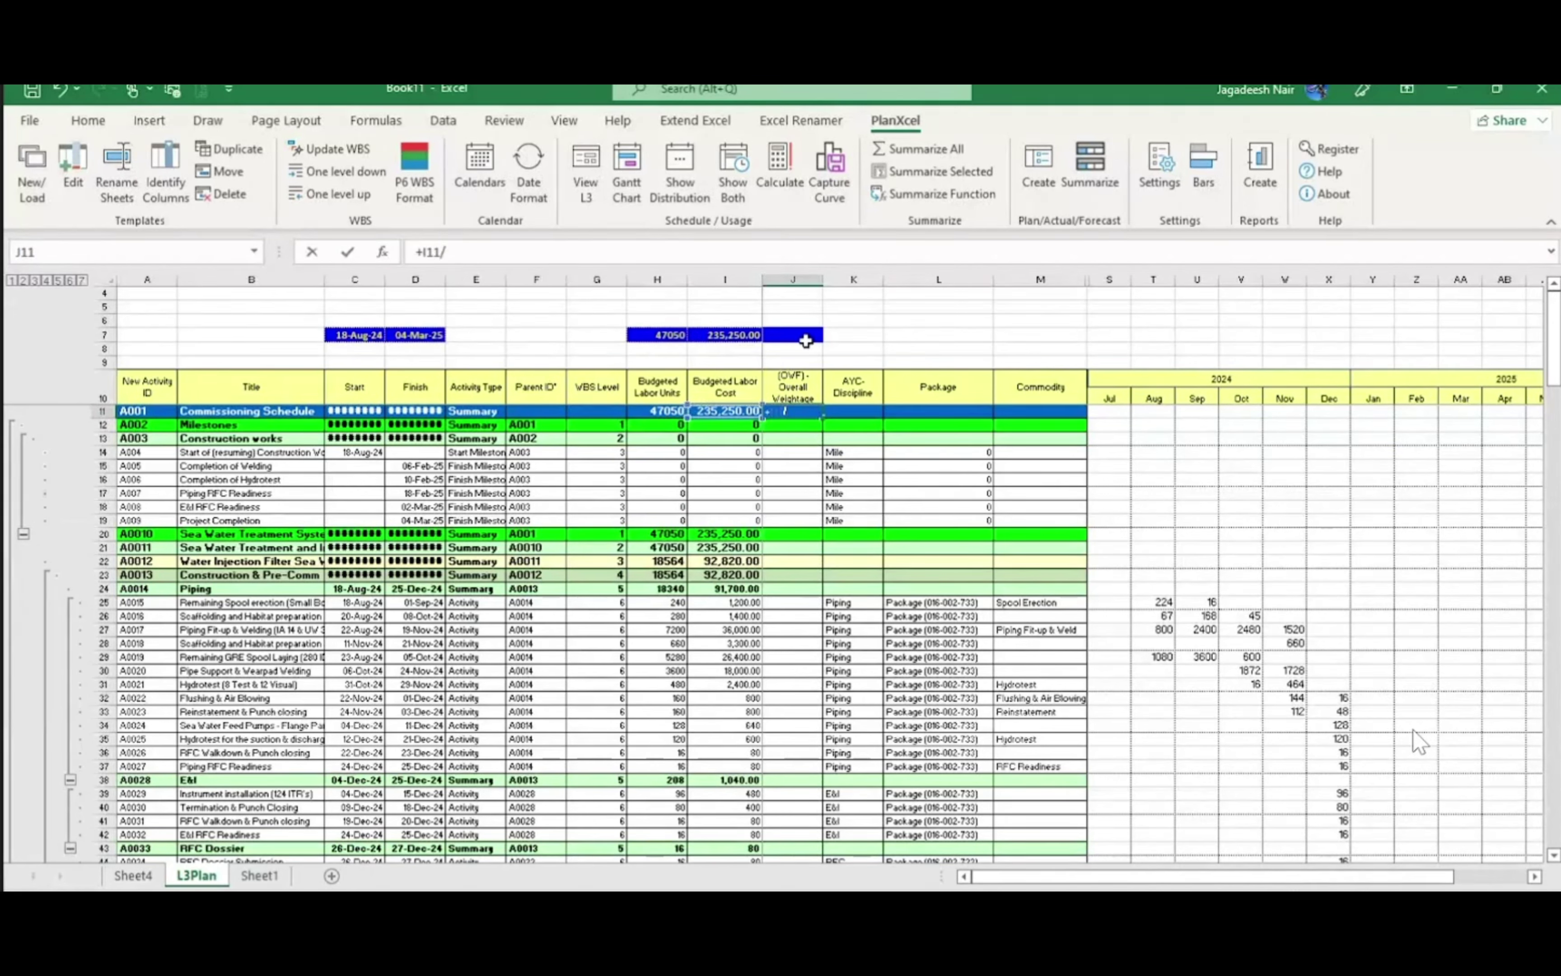
click(716, 335)
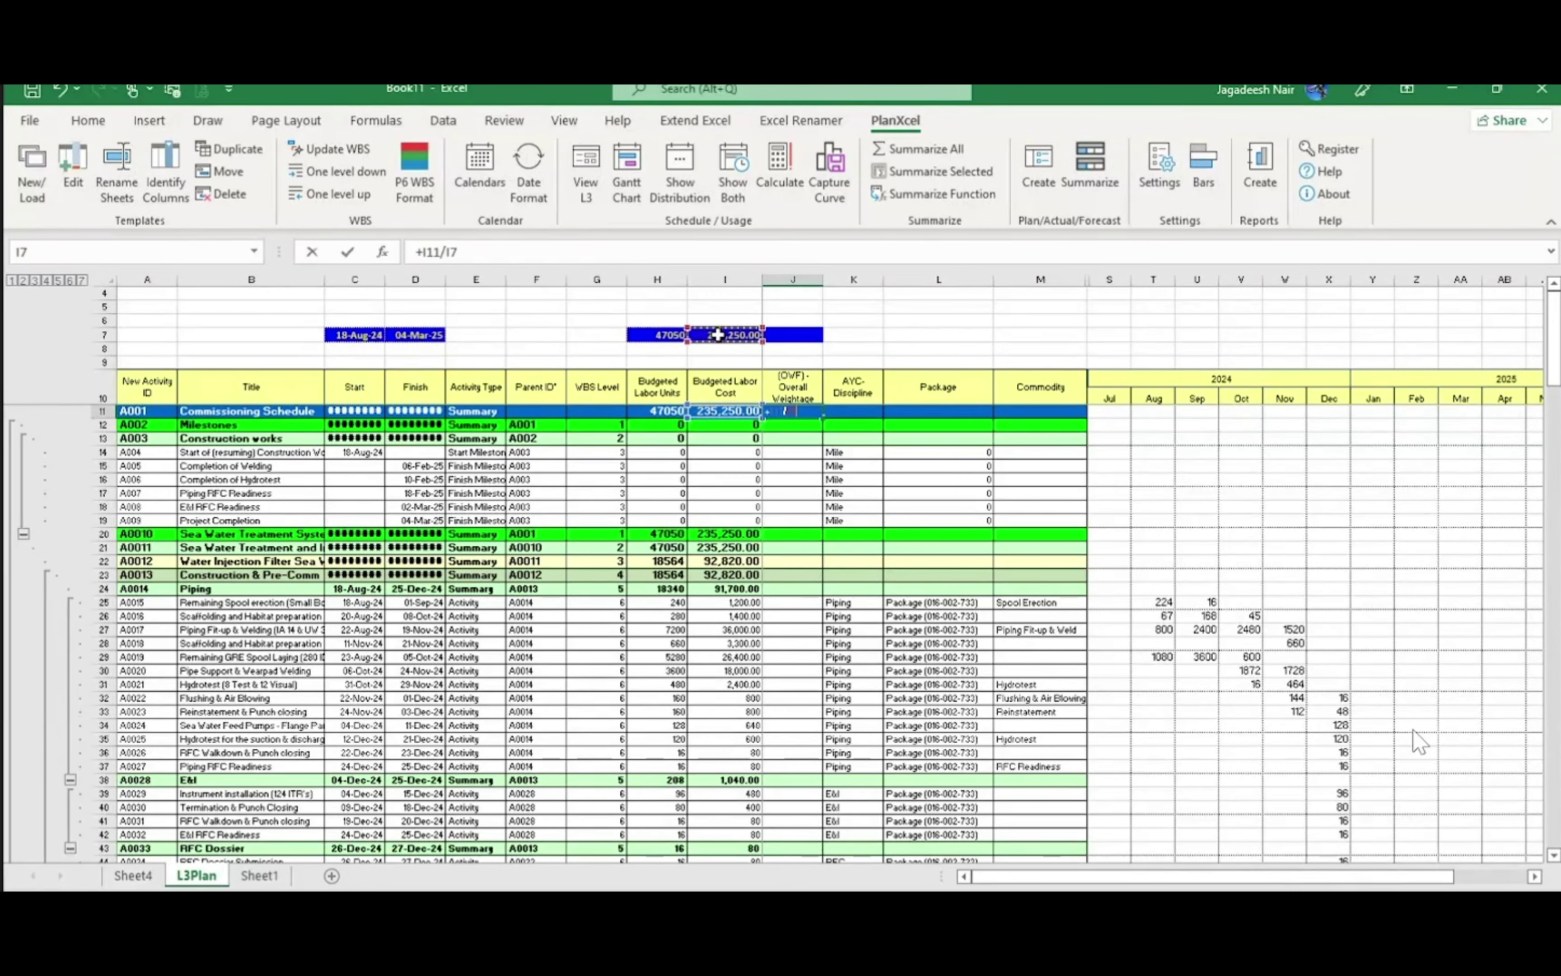
key(ctrl+Return)
Copy the weightage formula from J11 down the Overall Weightage column through row 201, keeping the rows' formatting
key(ctrl+c)
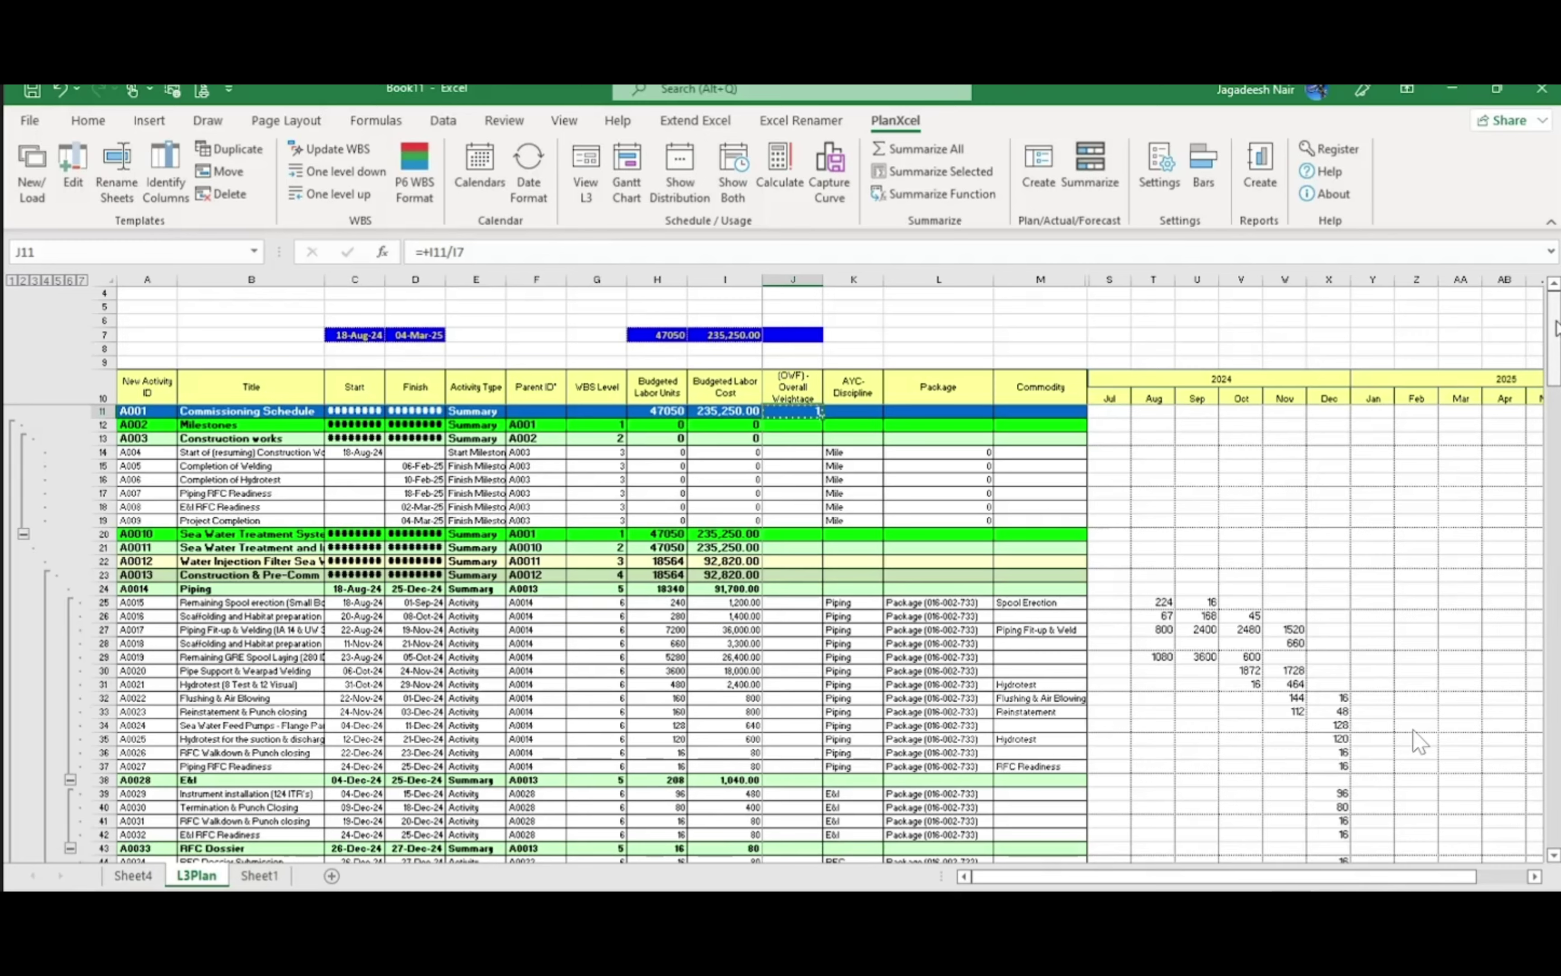
scroll(1416, 742, down, 20)
scroll(1416, 742, down, 7)
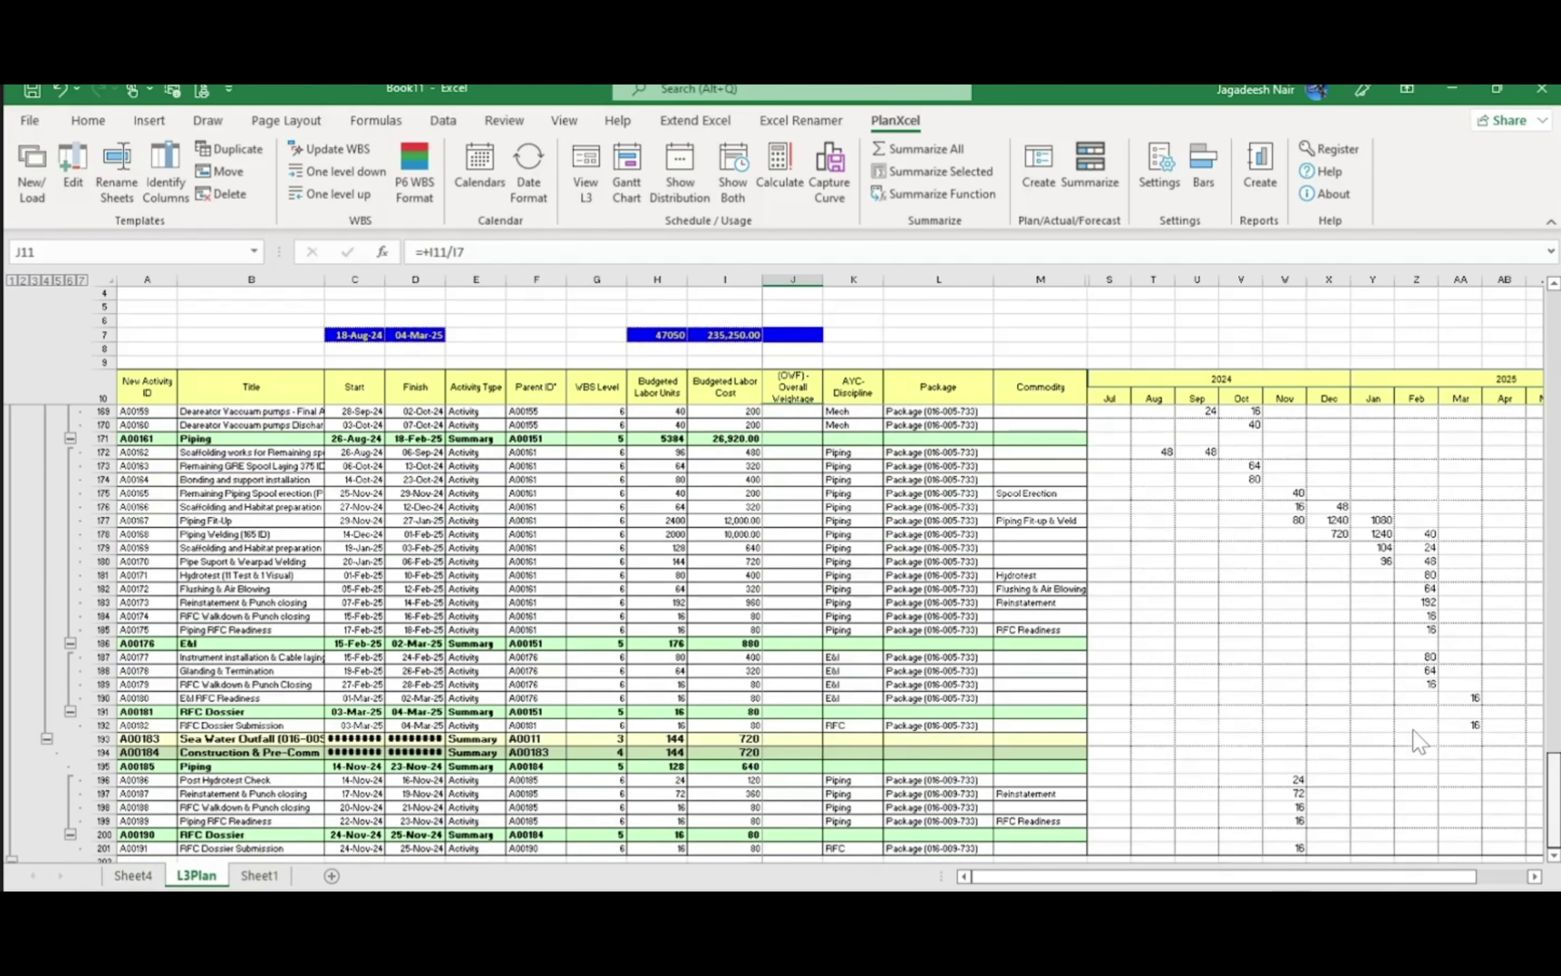
shift+click(781, 718)
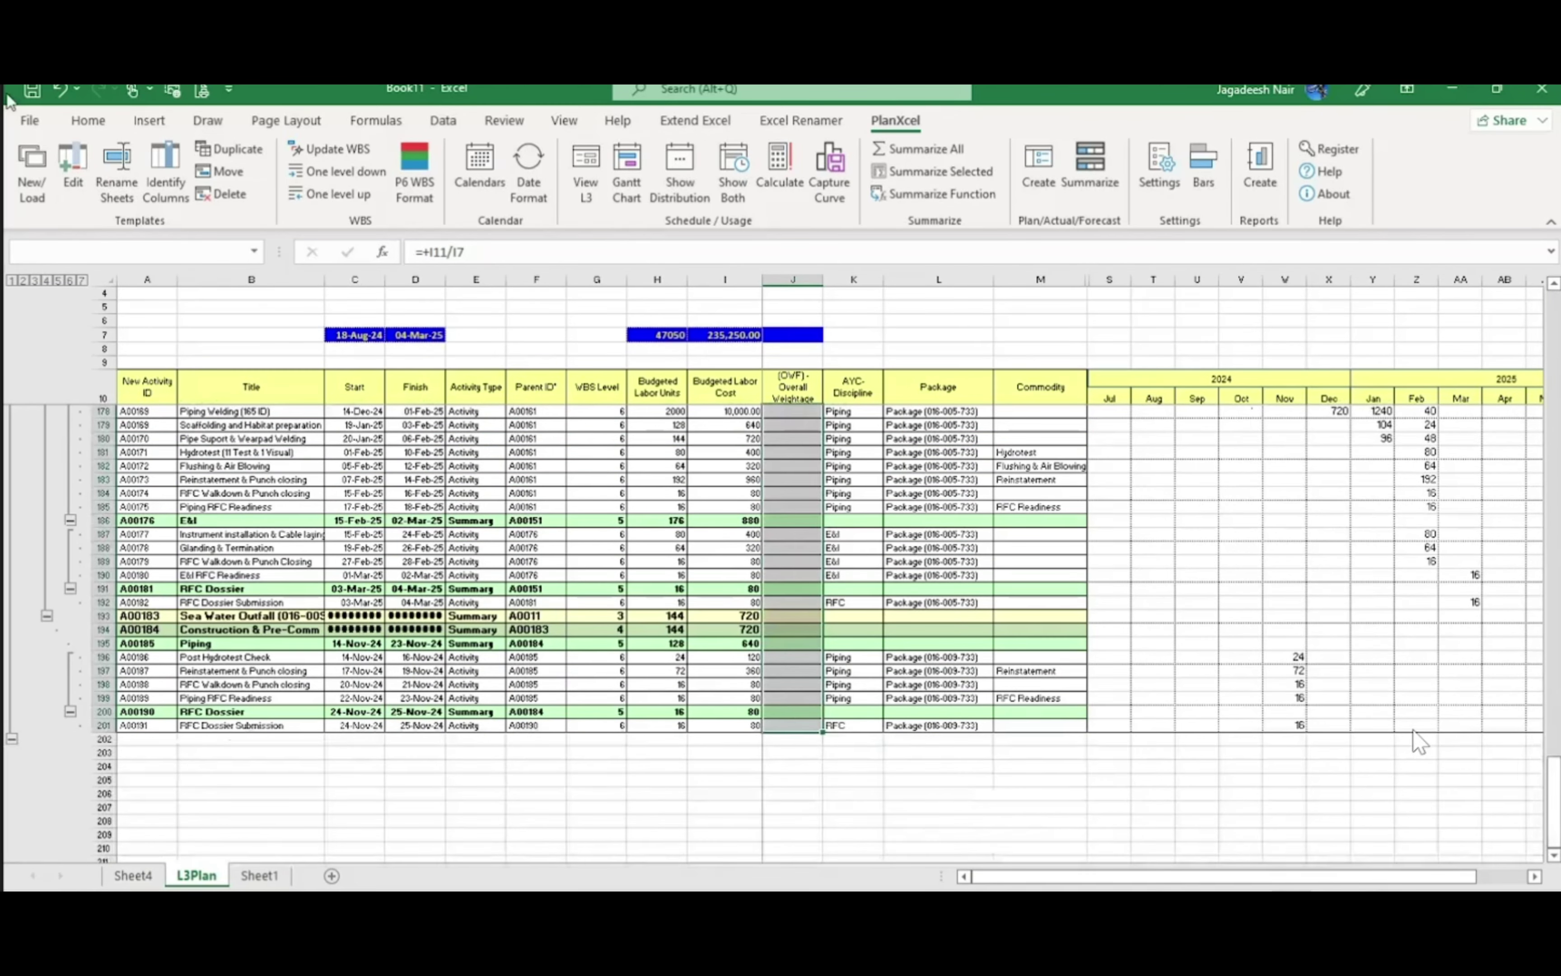
click(88, 120)
click(33, 193)
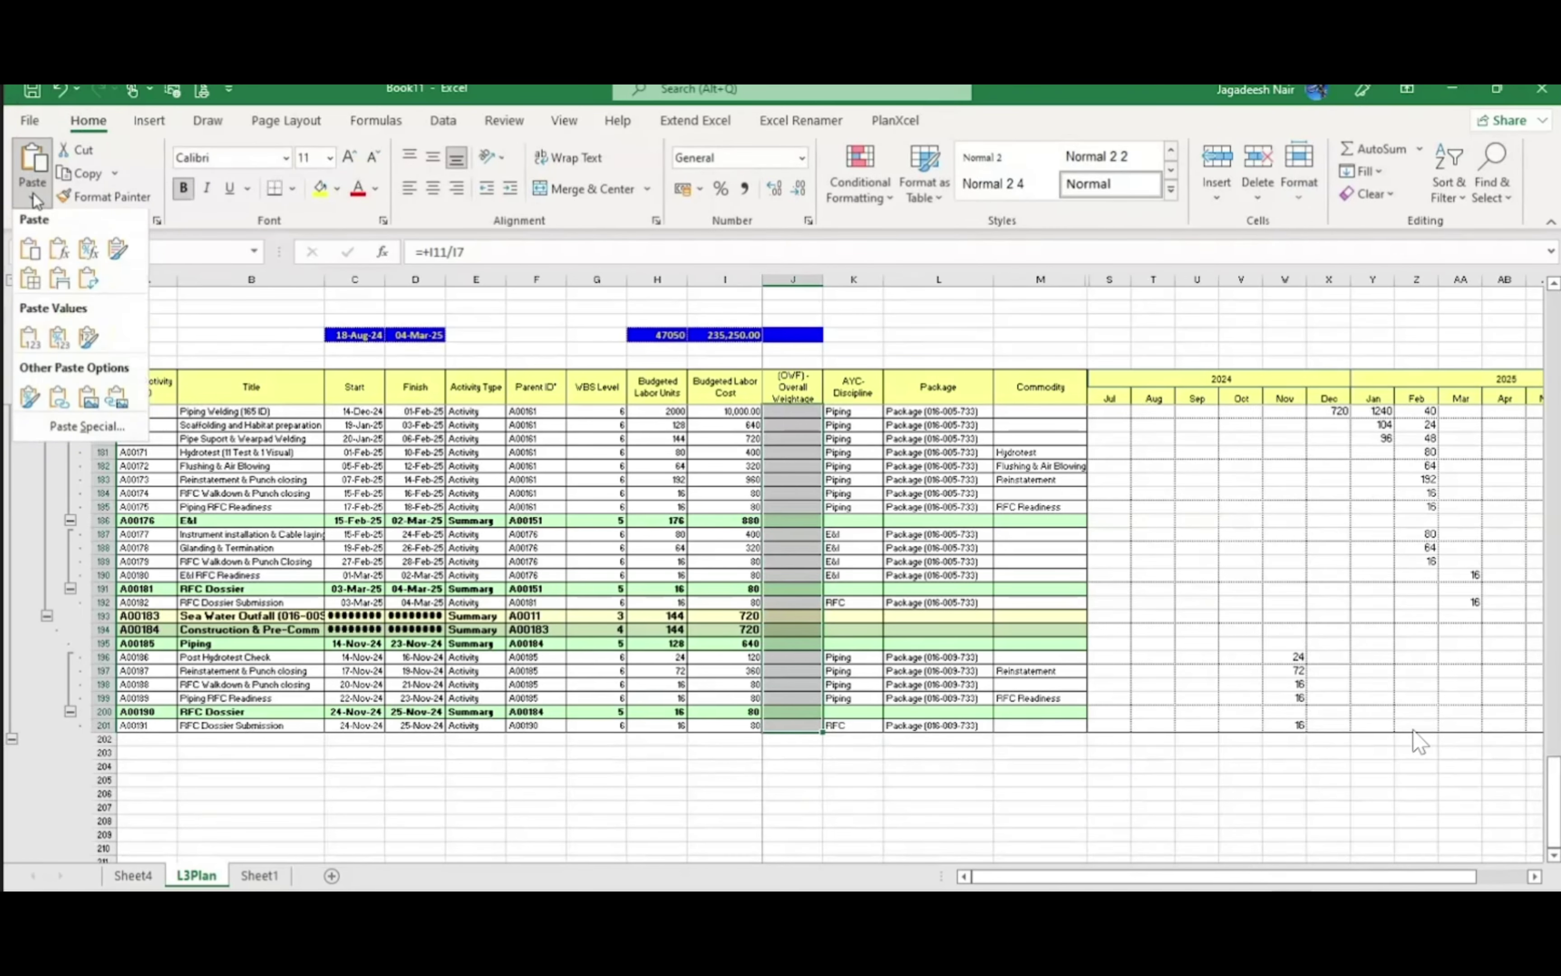
click(59, 276)
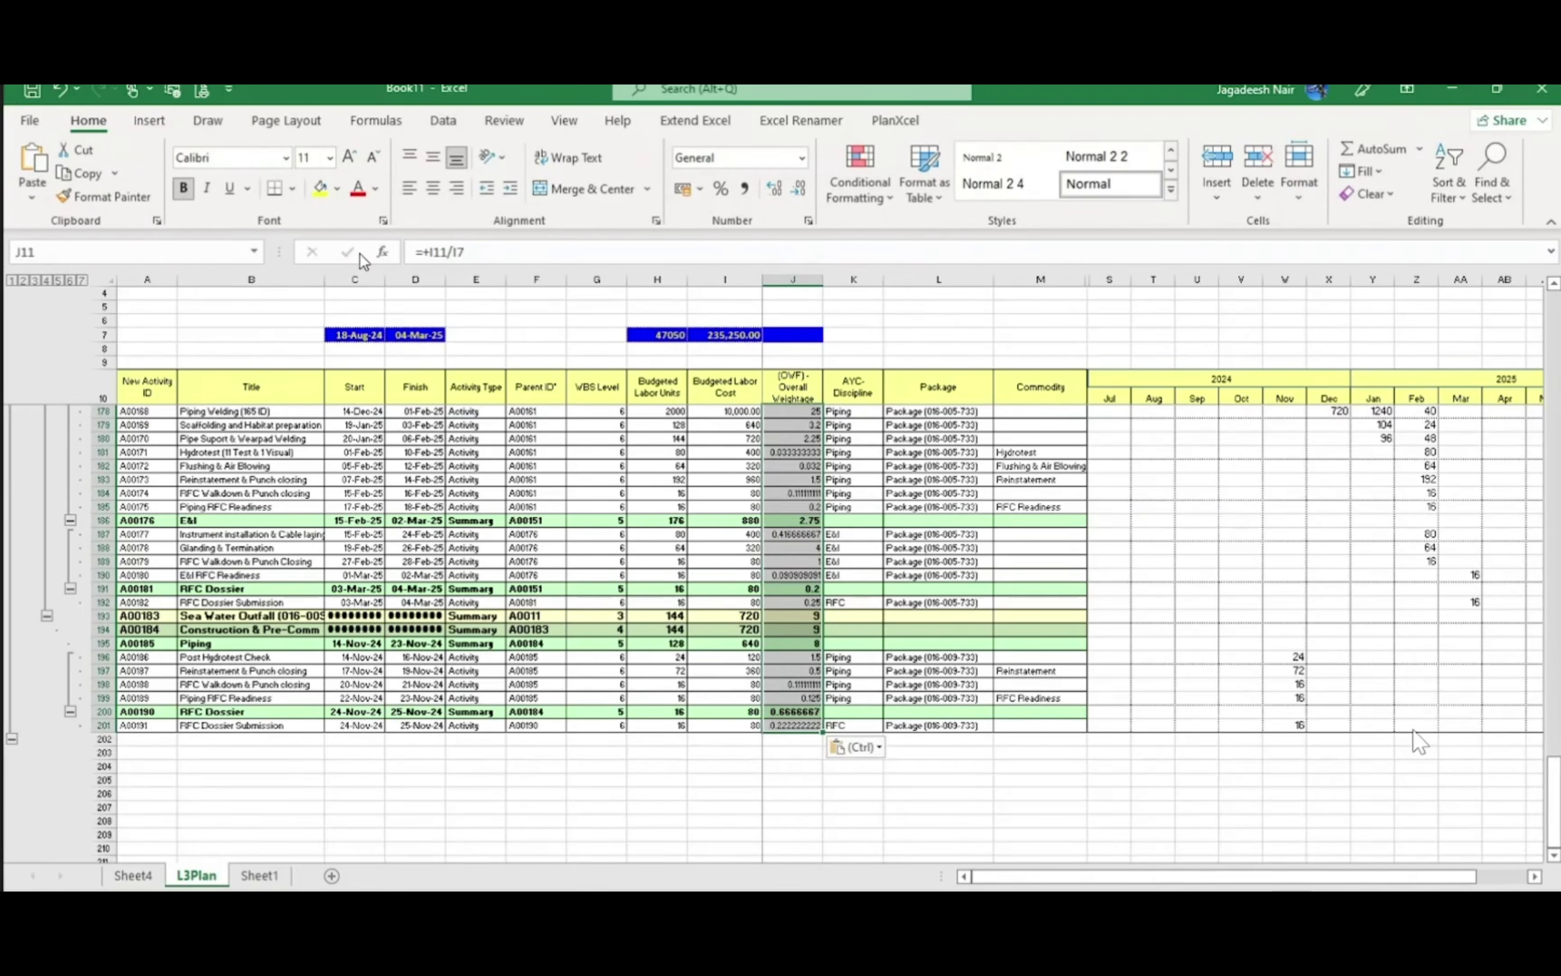
Replace the Overall Weightage formulas in J11:J201 with their values and return to the start of the schedule
click(32, 192)
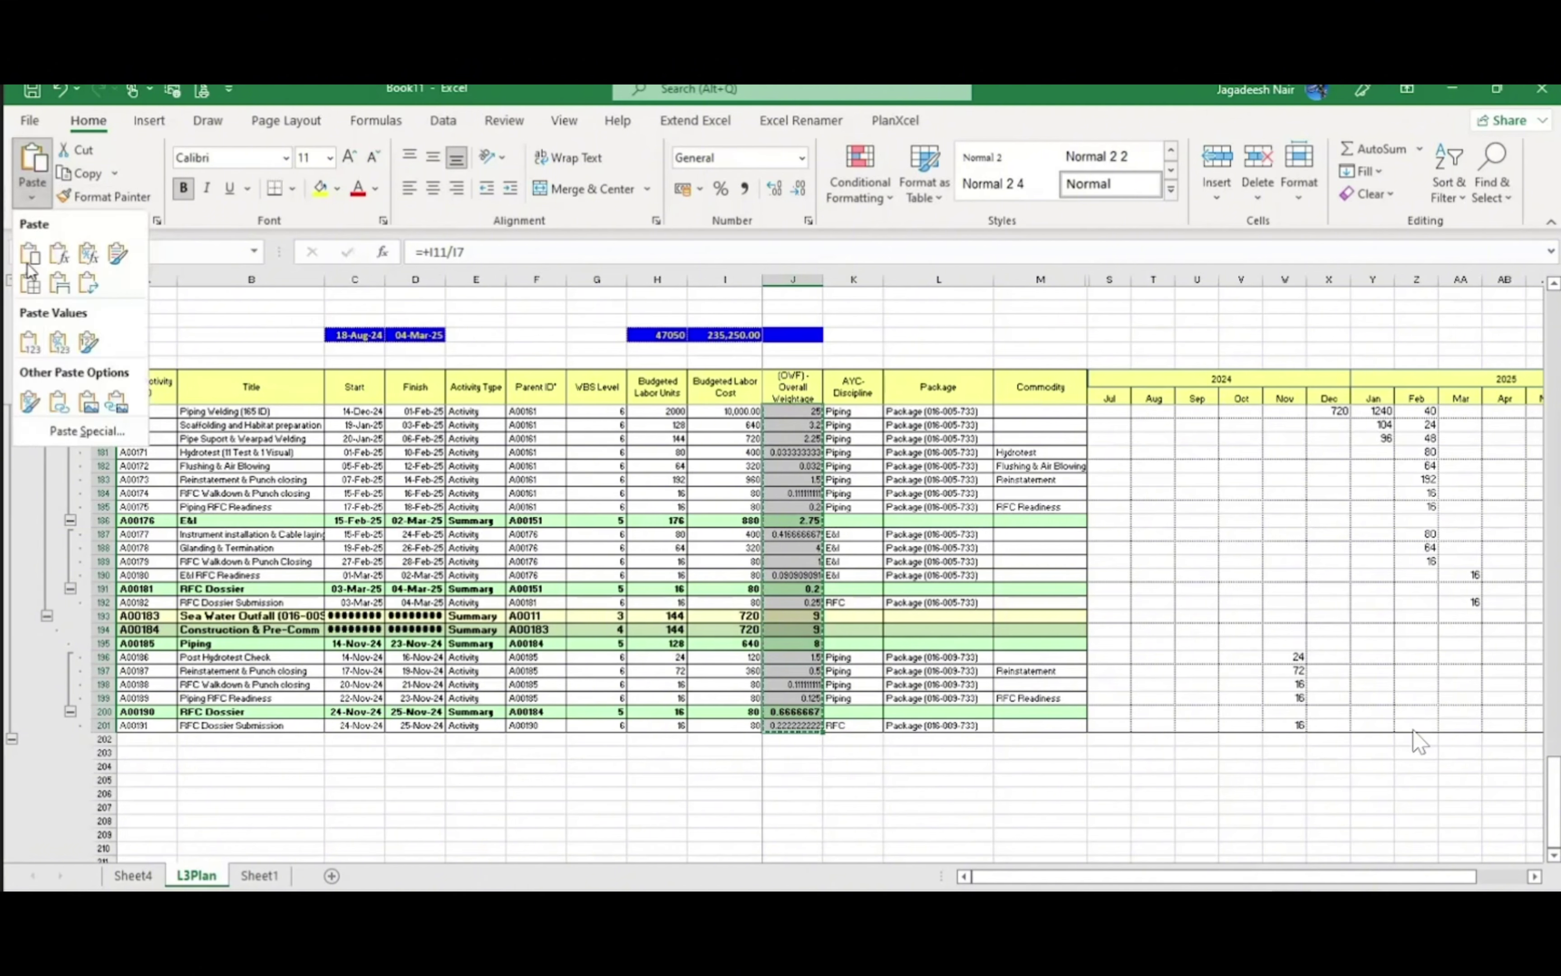
click(29, 340)
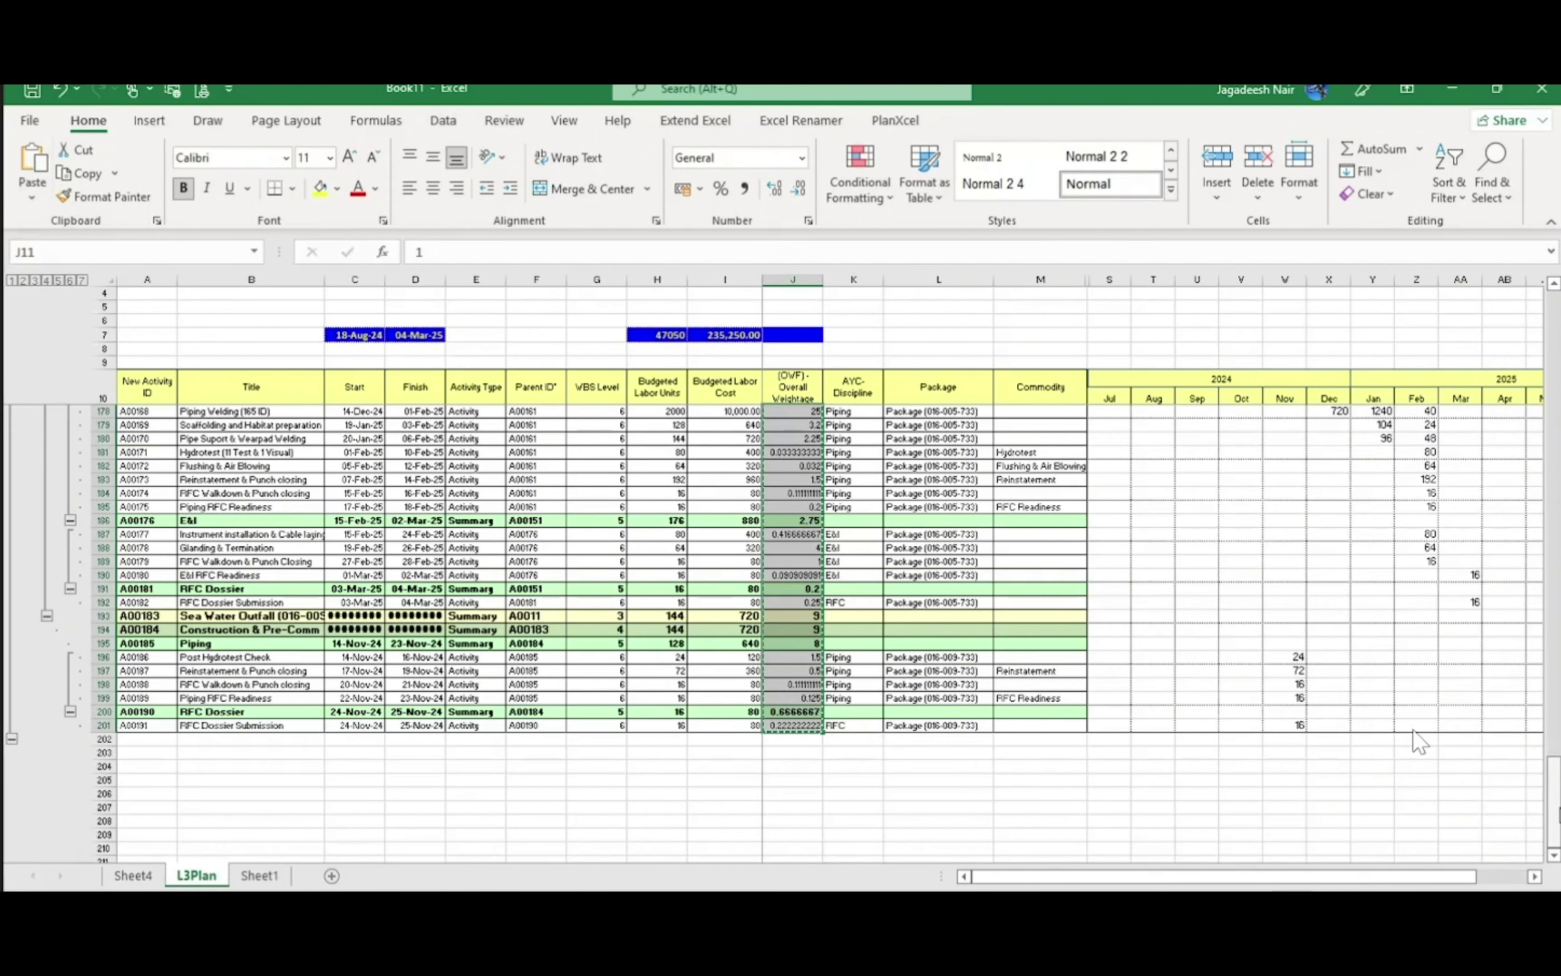
scroll(1416, 742, up, 20)
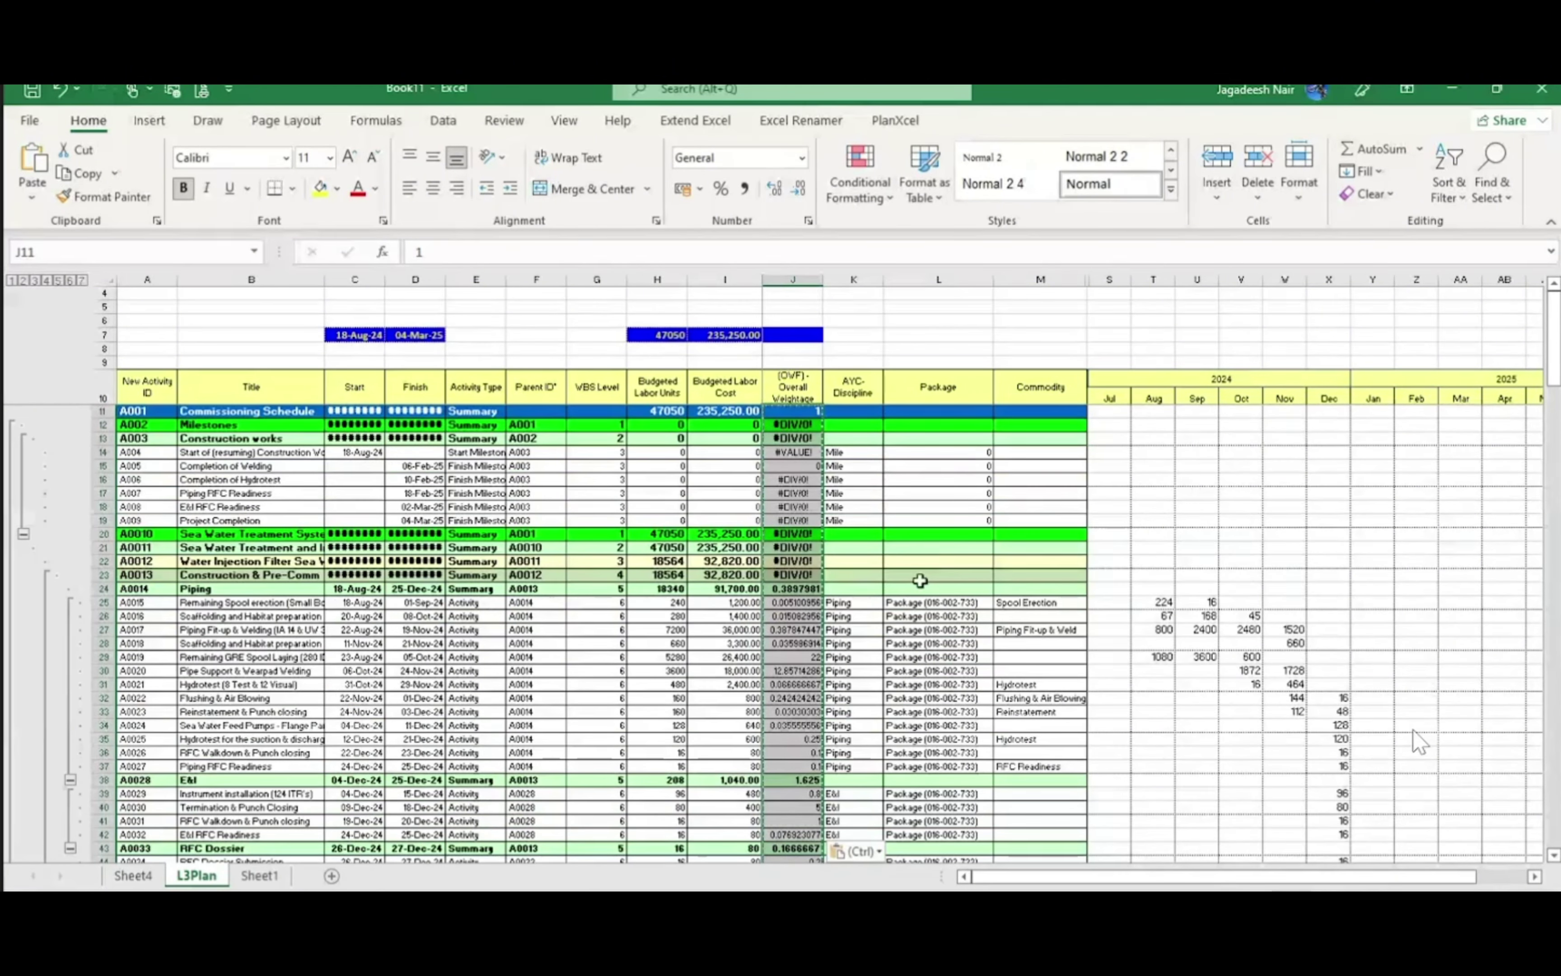
Undo the value paste in the Overall Weightage column and change the J11 formula to =+I11/$I$7
click(800, 413)
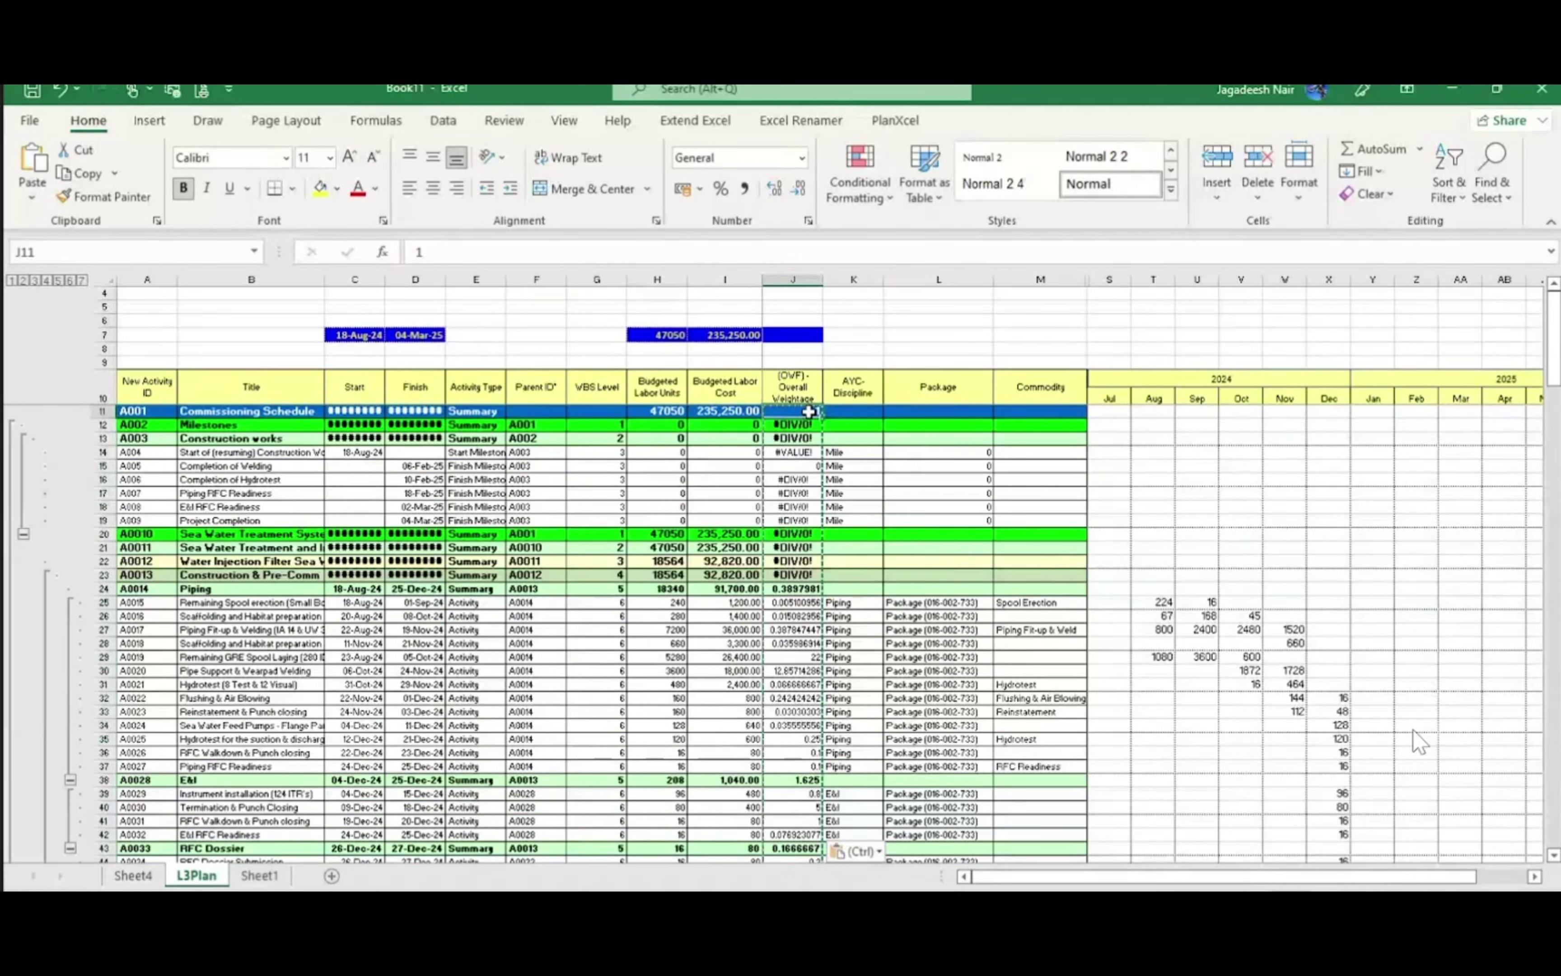
key(ctrl+z)
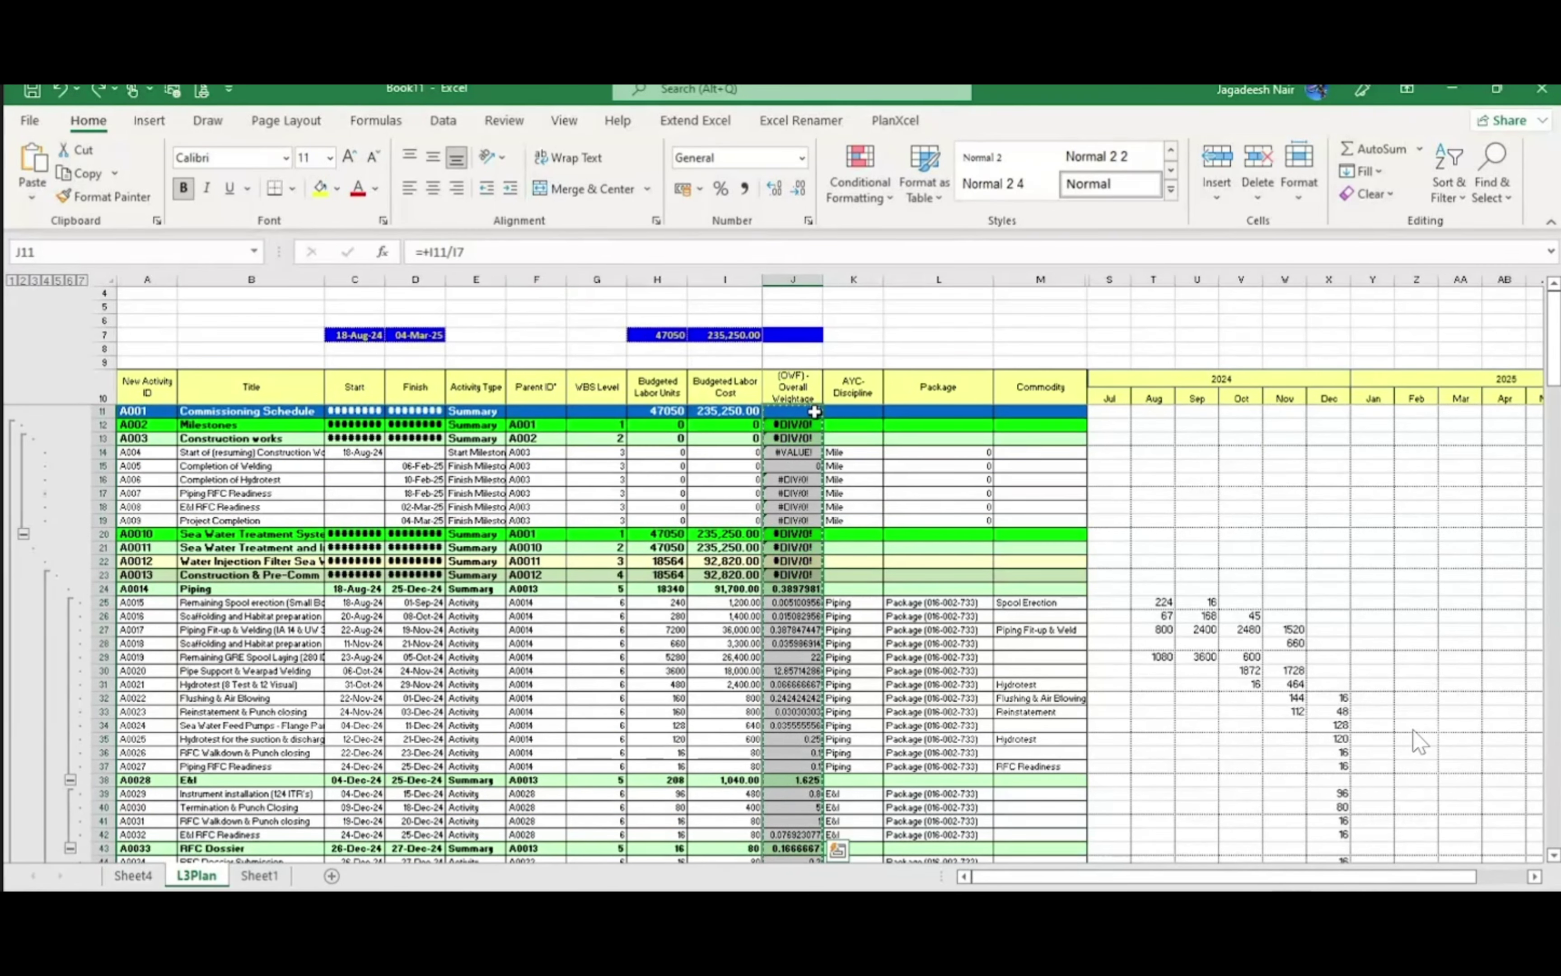
click(814, 412)
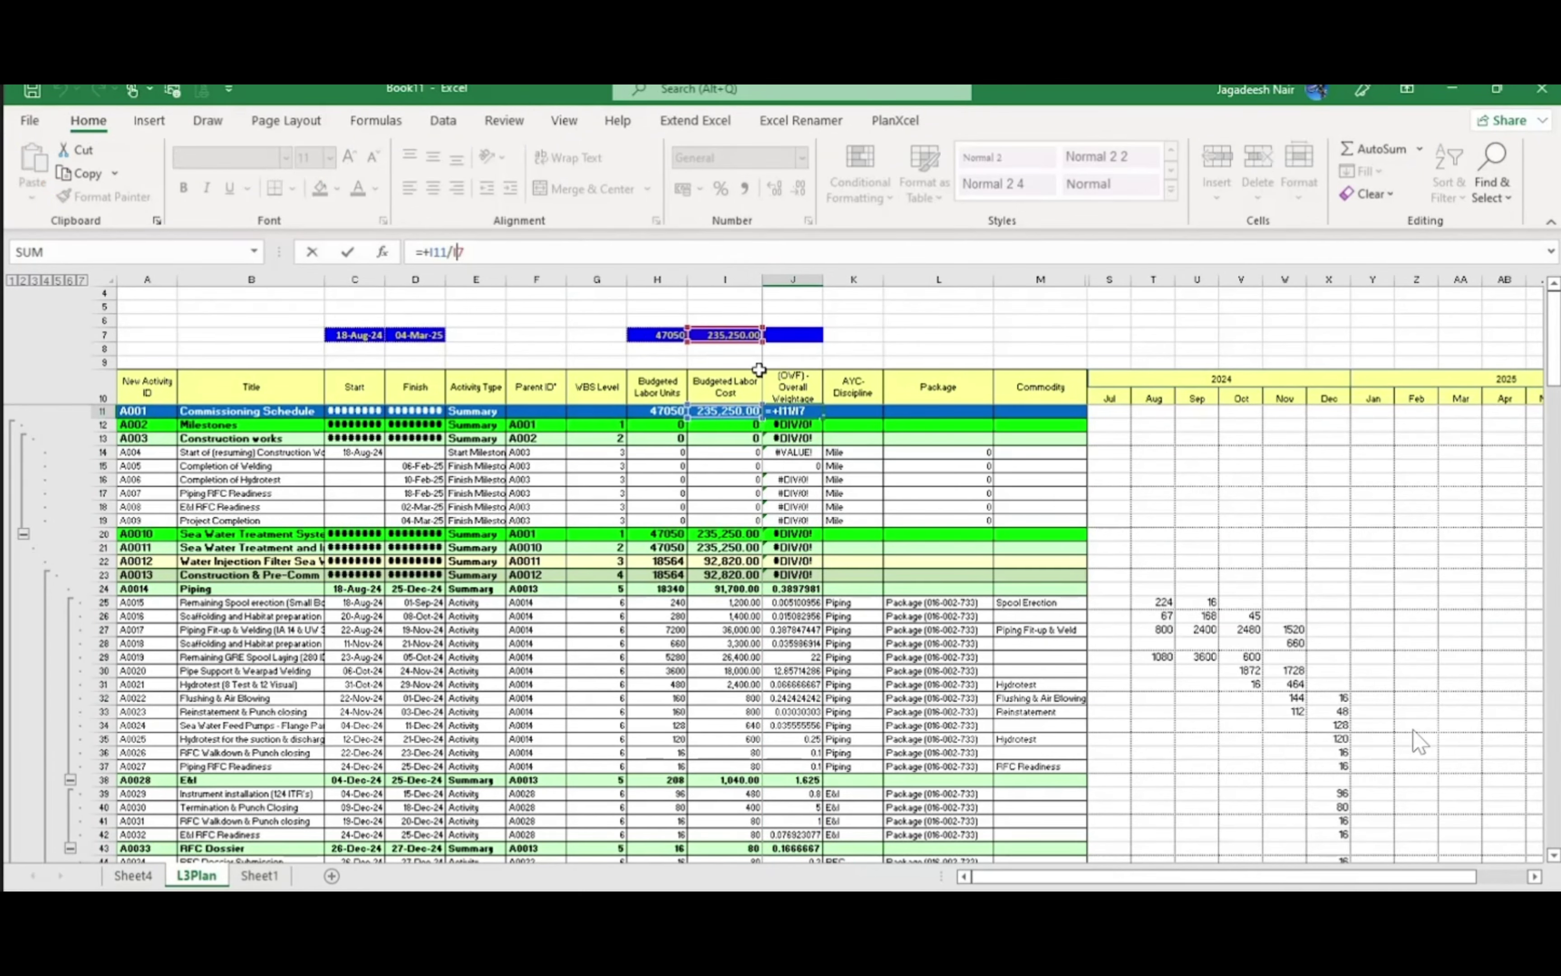
key(F4)
key(Return)
key(Up)
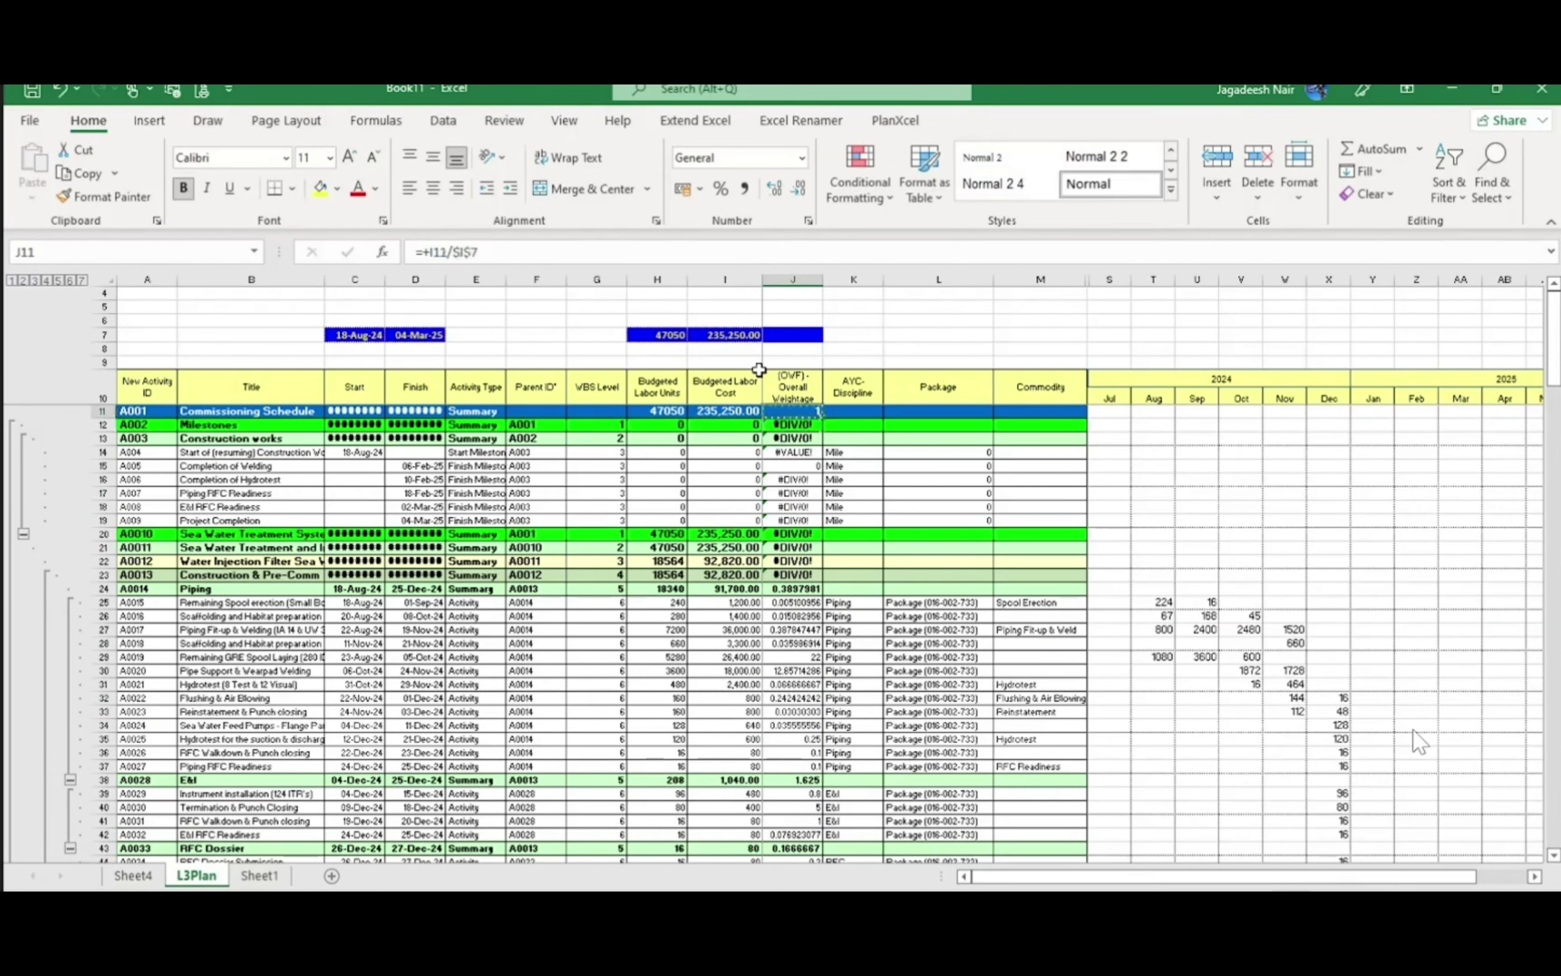
Copy the J11 formula with the absolute divisor down the Overall Weightage column through row 201, pasting formulas only
key(ctrl+c)
key(ctrl+shift+Down)
click(32, 194)
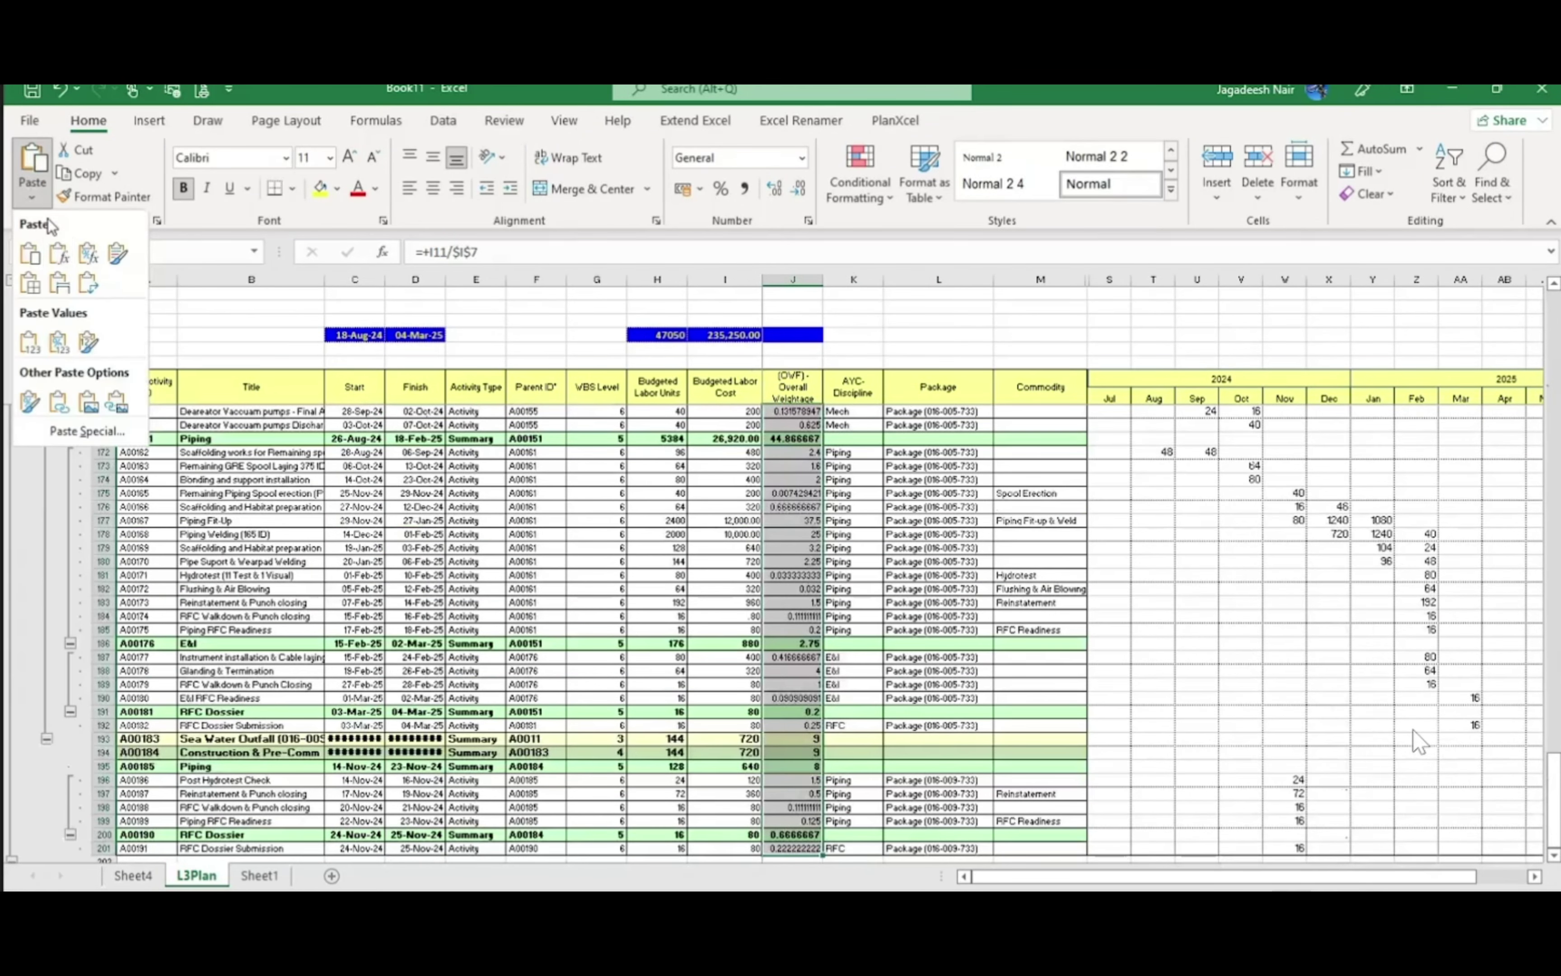
click(61, 264)
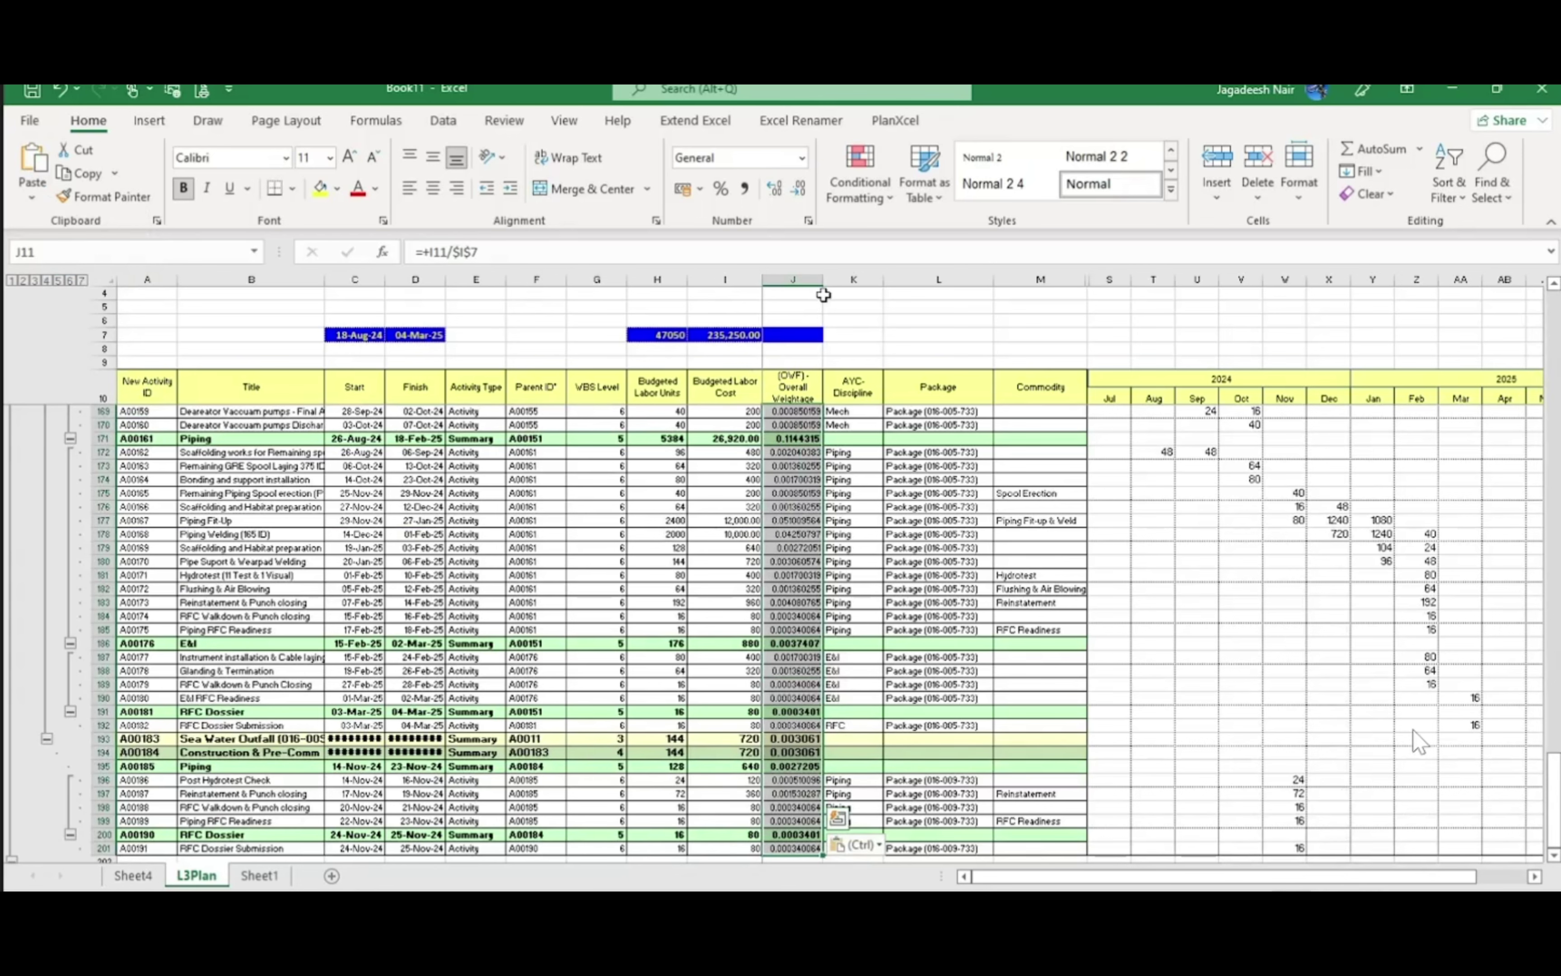
Format the Overall Weightage values with comma style and four decimals, and check them from the start of the schedule
click(745, 189)
click(775, 188)
click(774, 188)
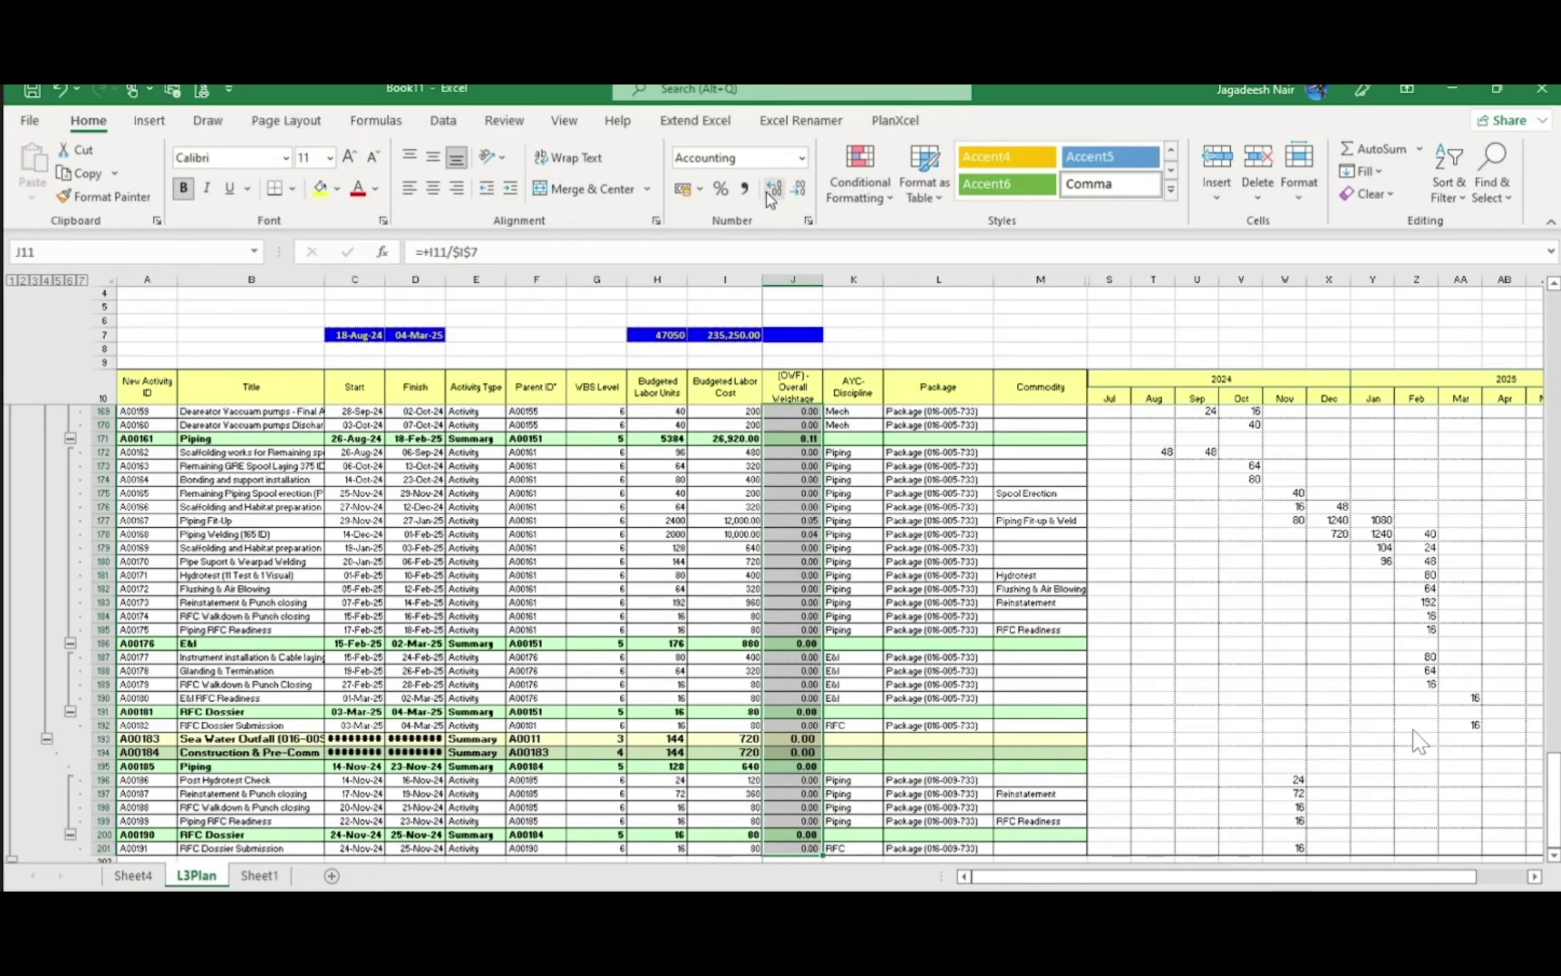
click(955, 337)
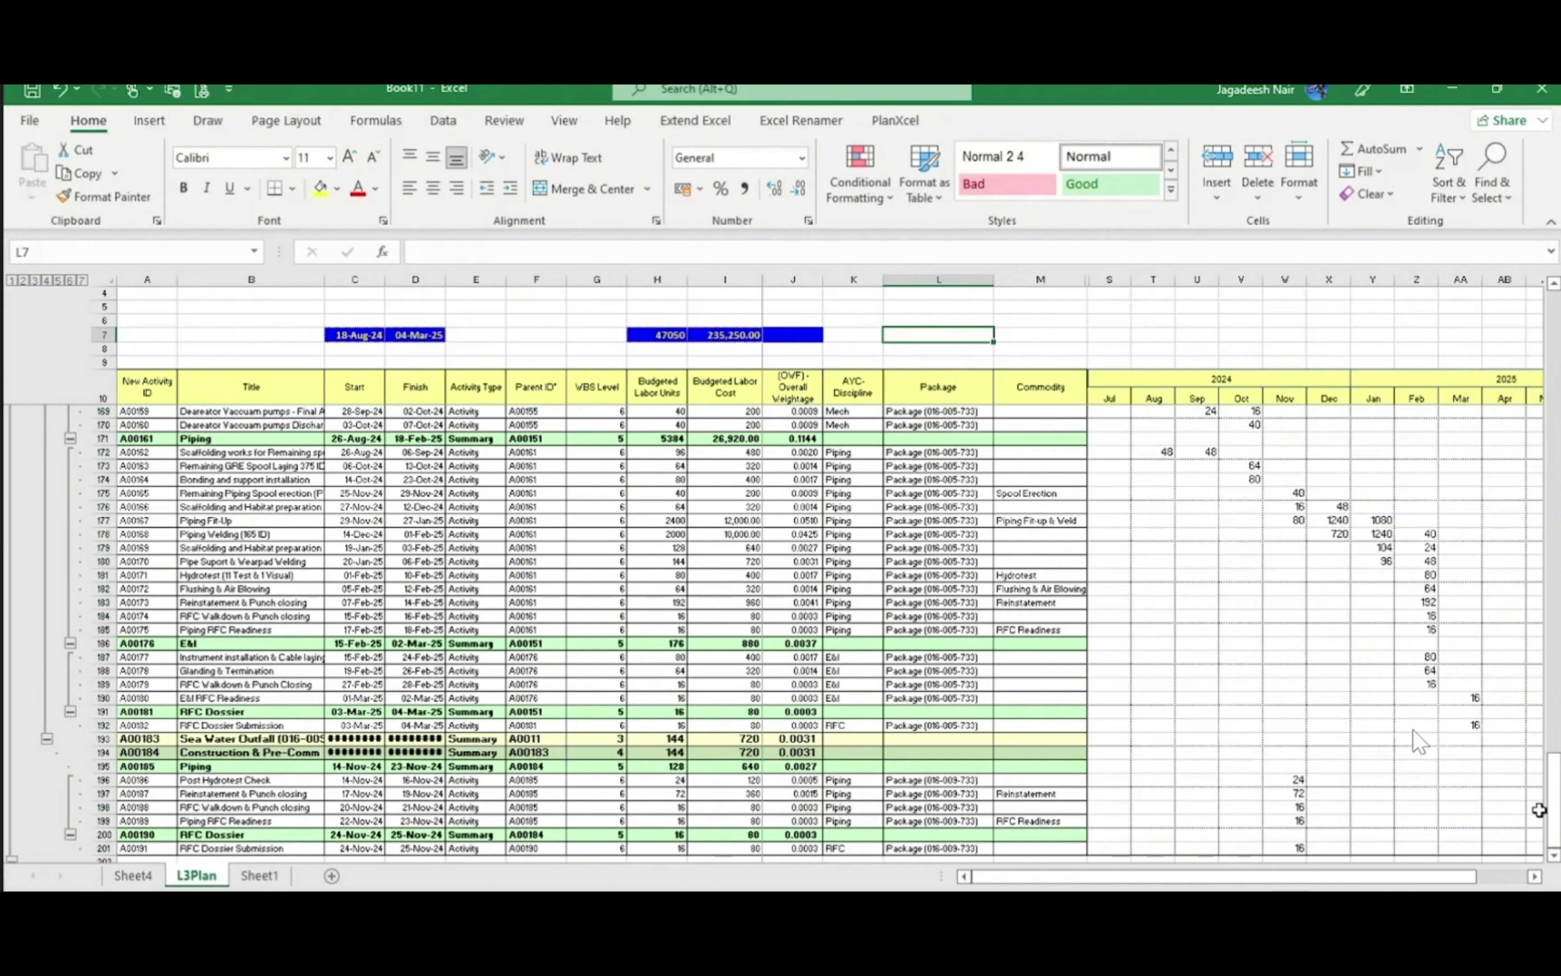
drag(1555, 826, 1555, 363)
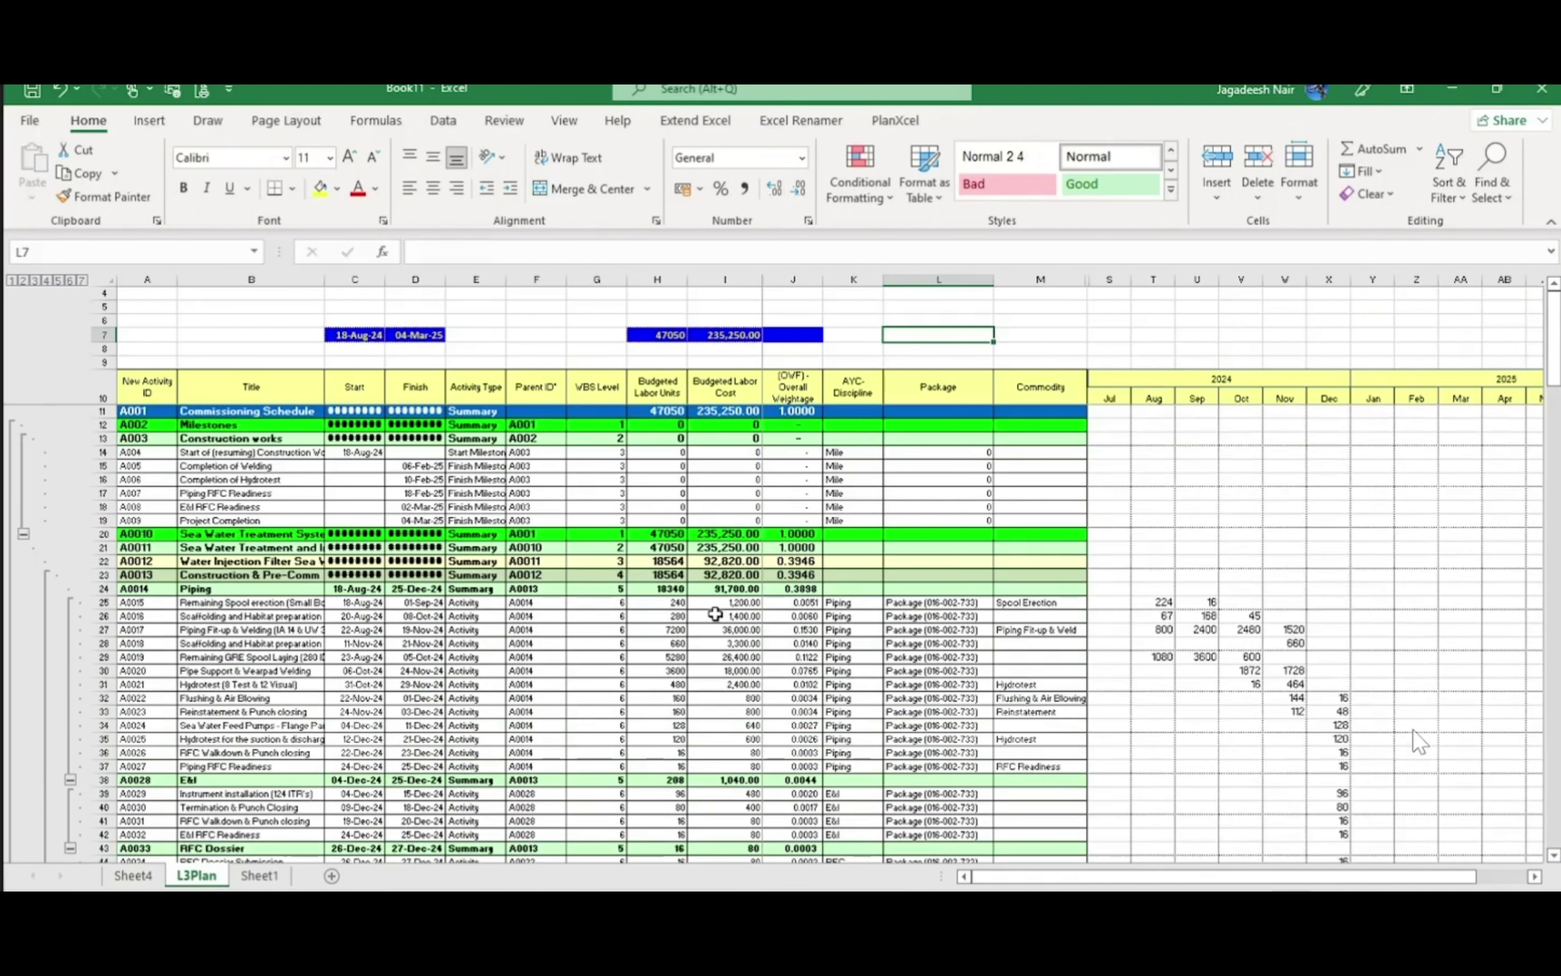
click(718, 617)
click(797, 411)
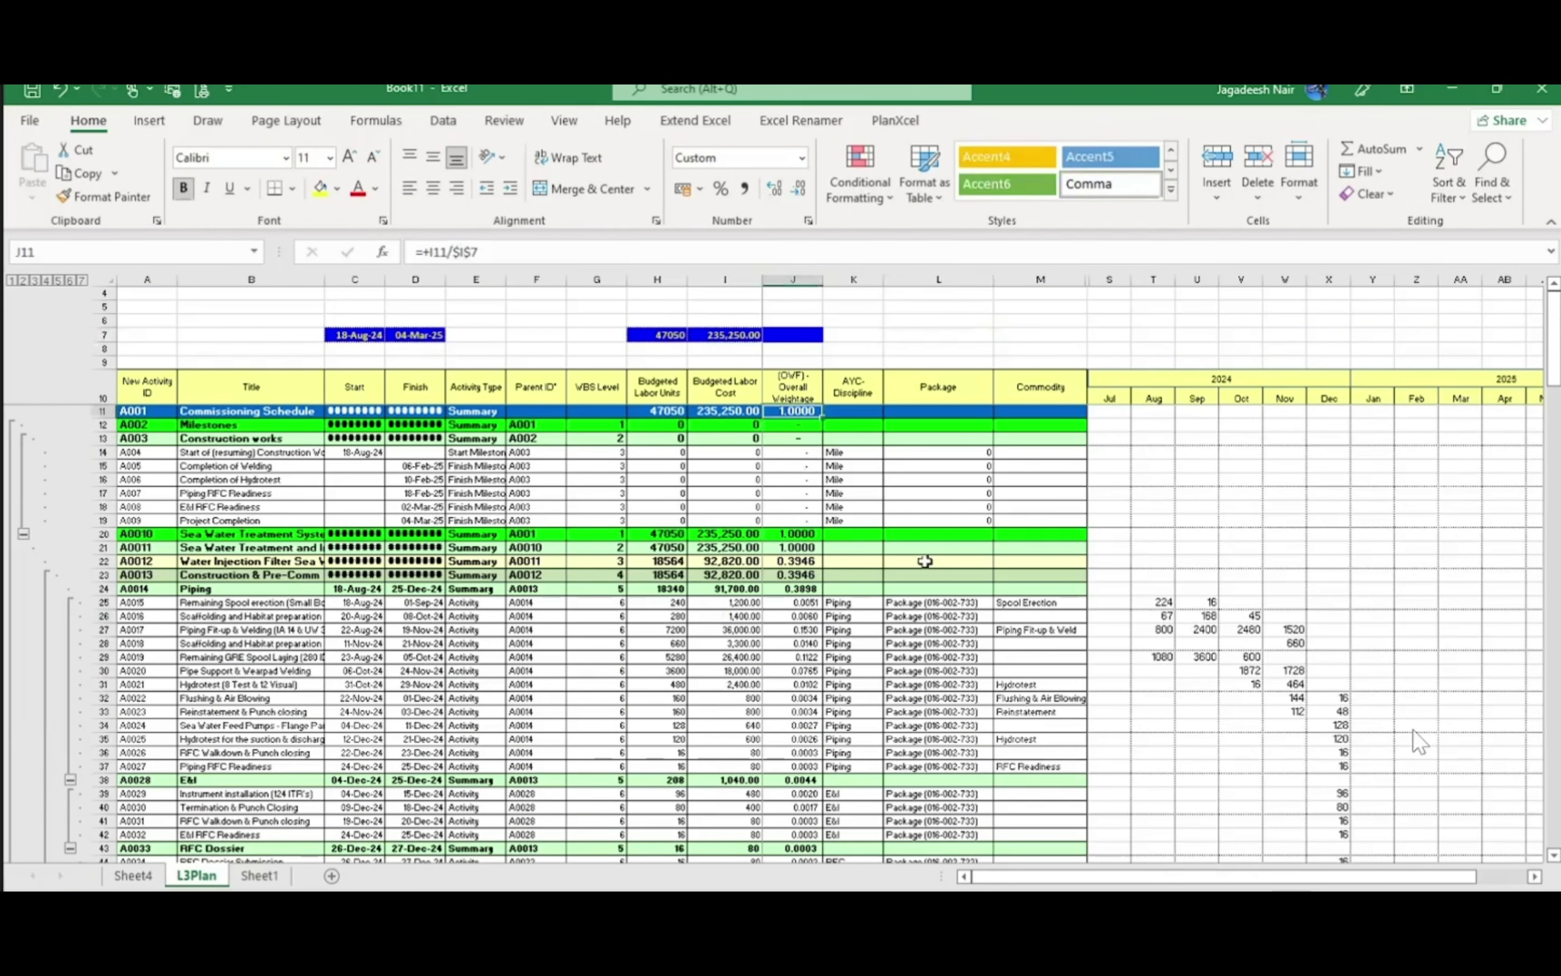
click(889, 521)
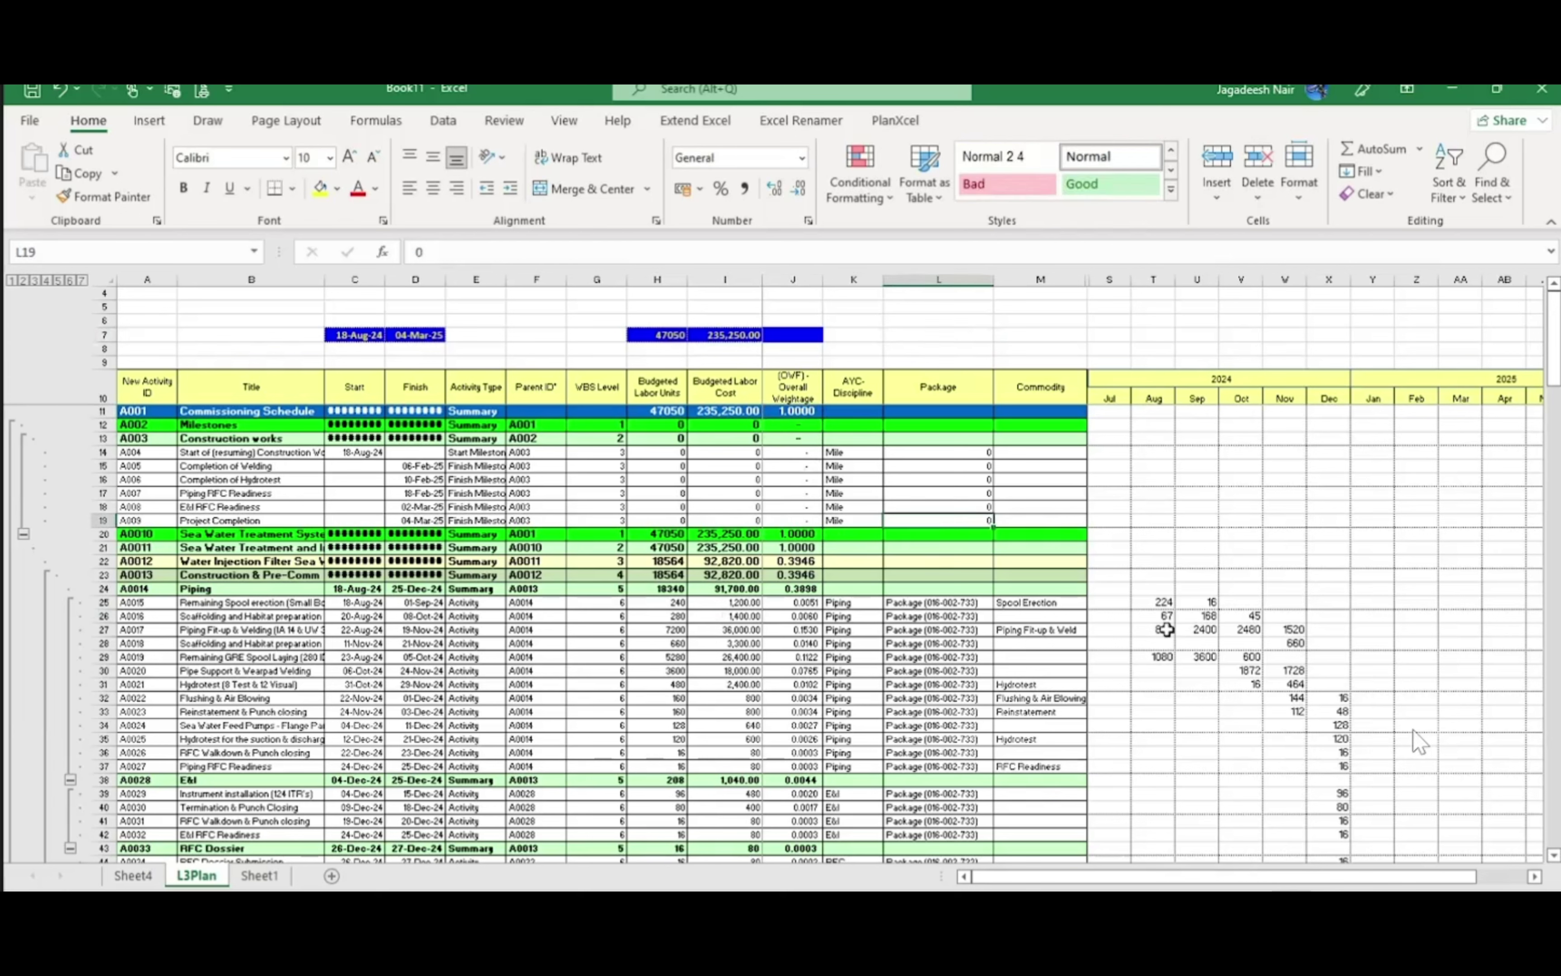
click(965, 467)
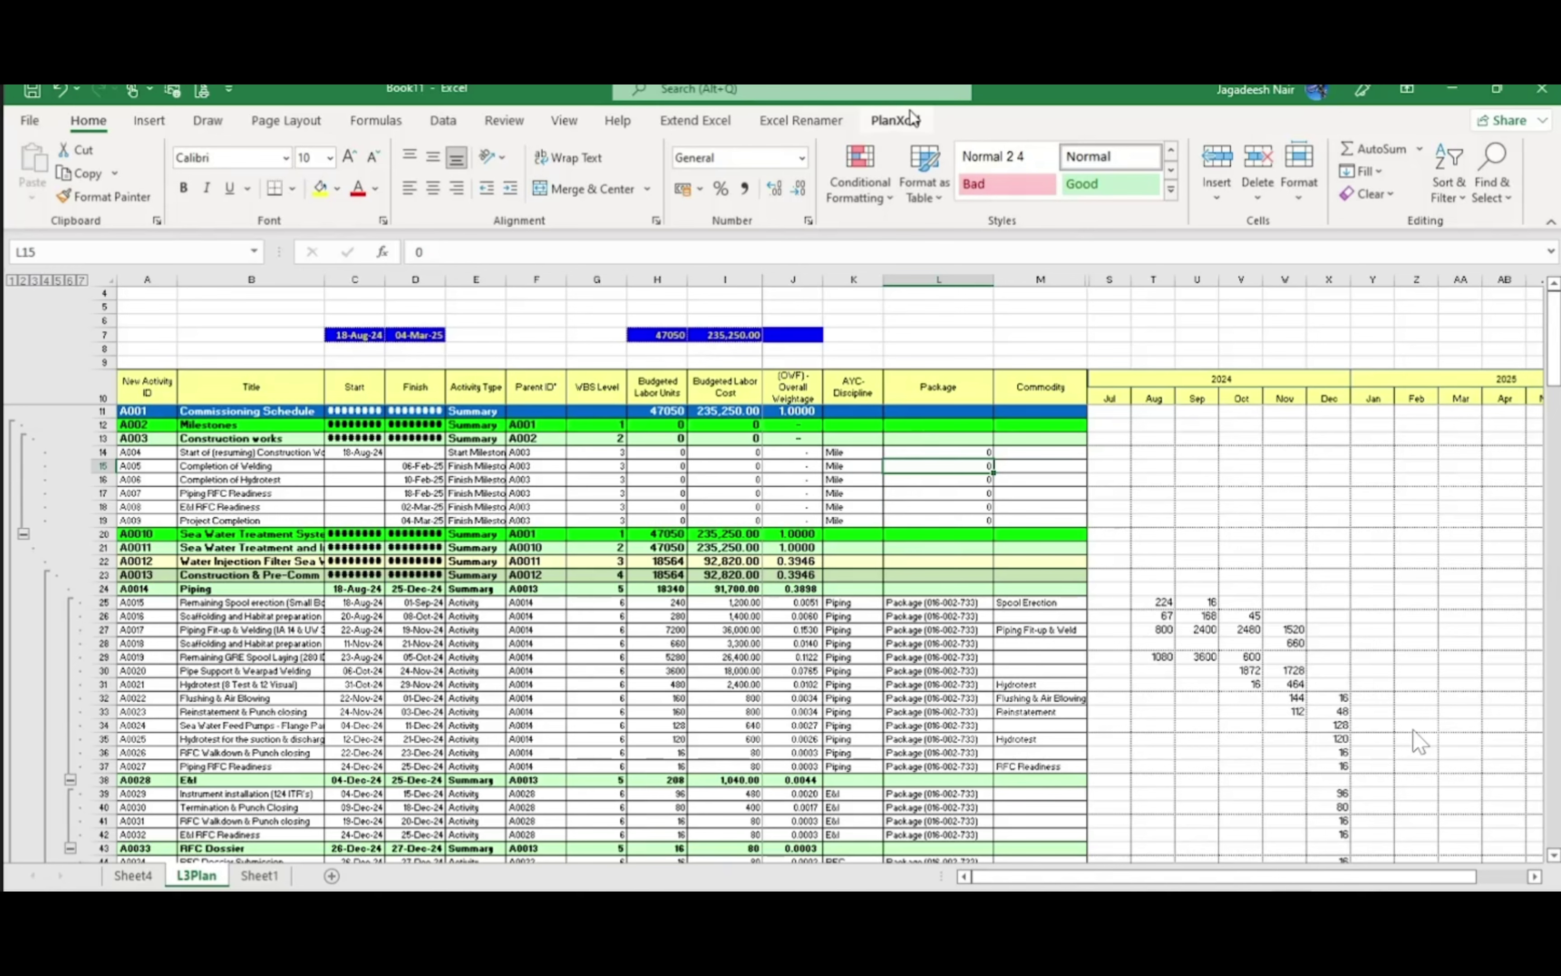
Open PlanXcel's graphical reports and add the saved S Curve report to the selected reports
click(894, 120)
click(1275, 169)
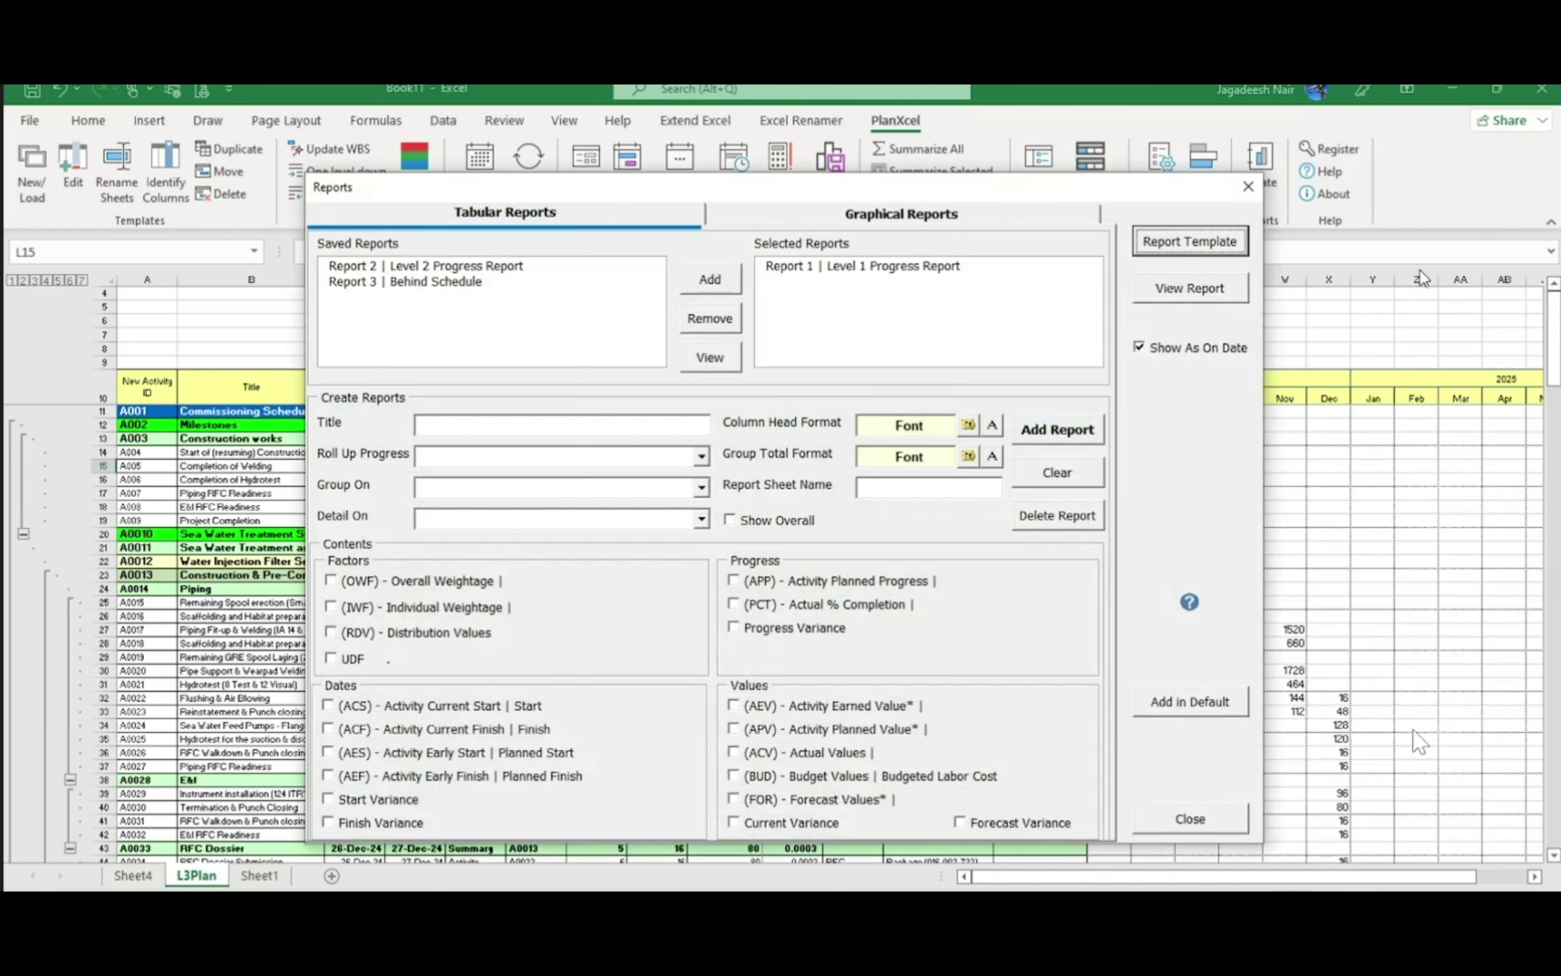
click(909, 213)
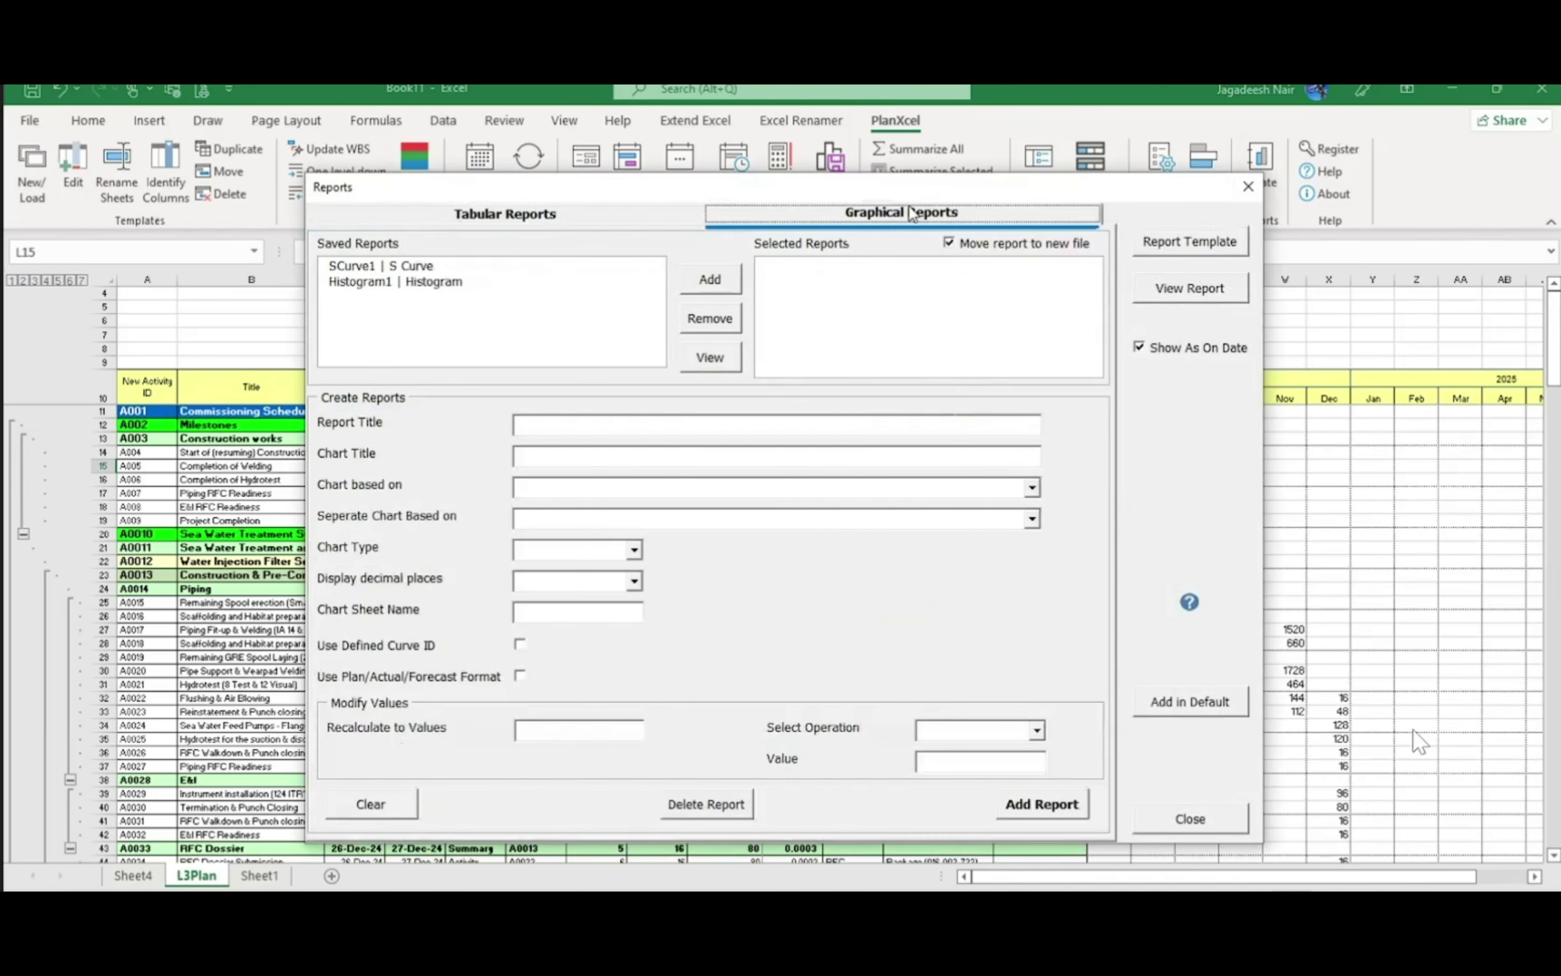
click(433, 270)
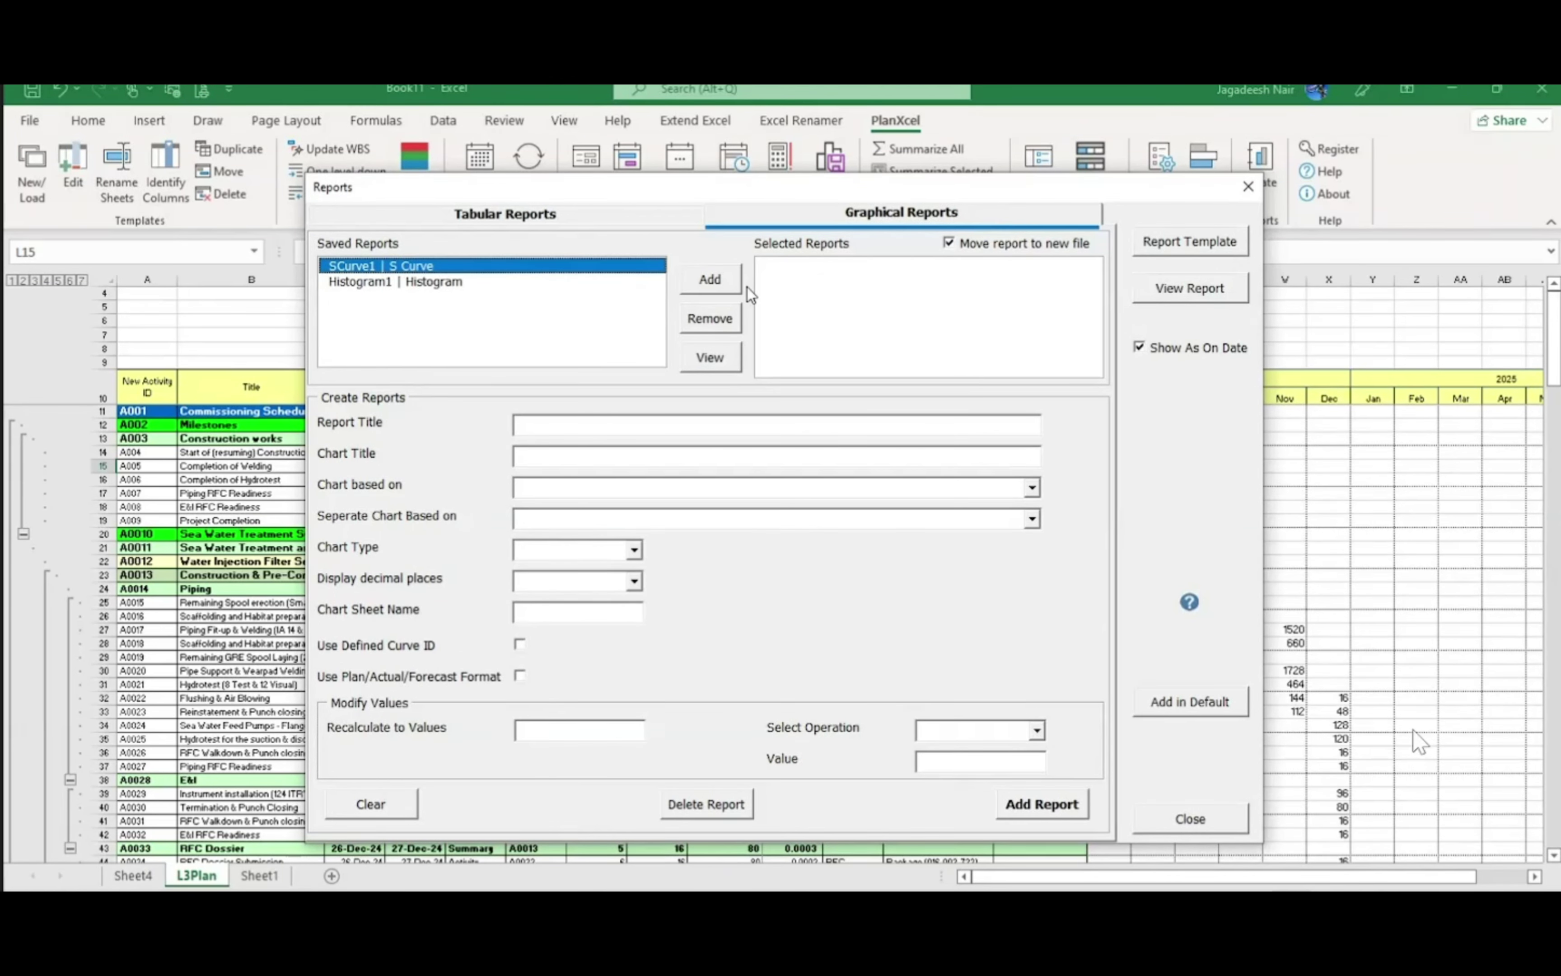
click(709, 278)
click(855, 280)
click(695, 331)
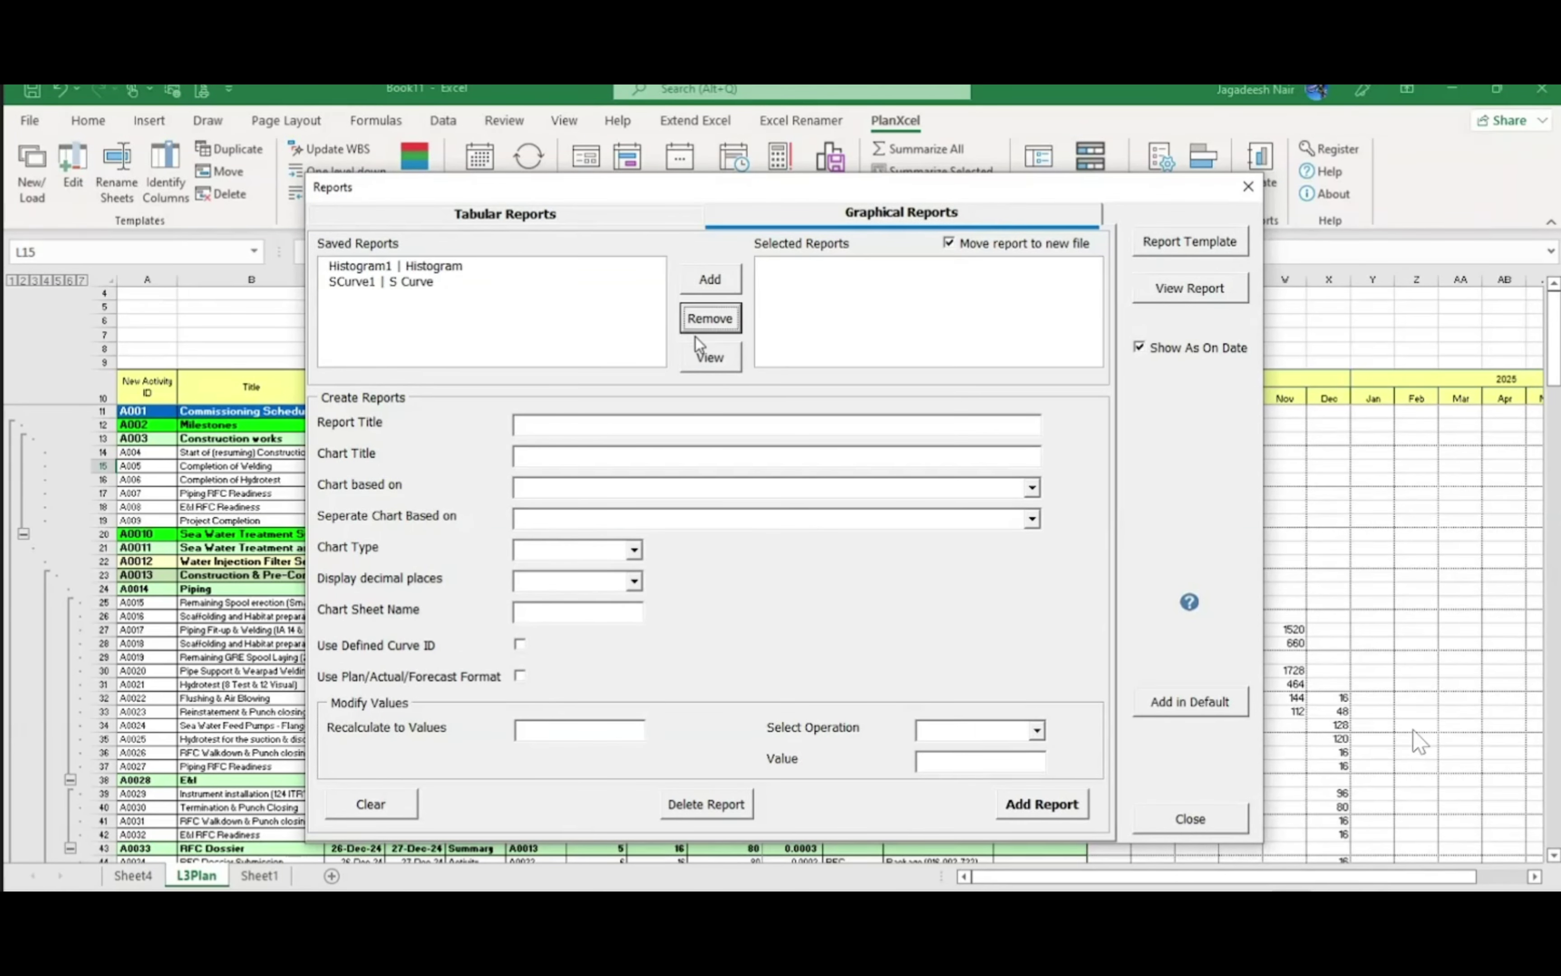
click(483, 283)
click(710, 284)
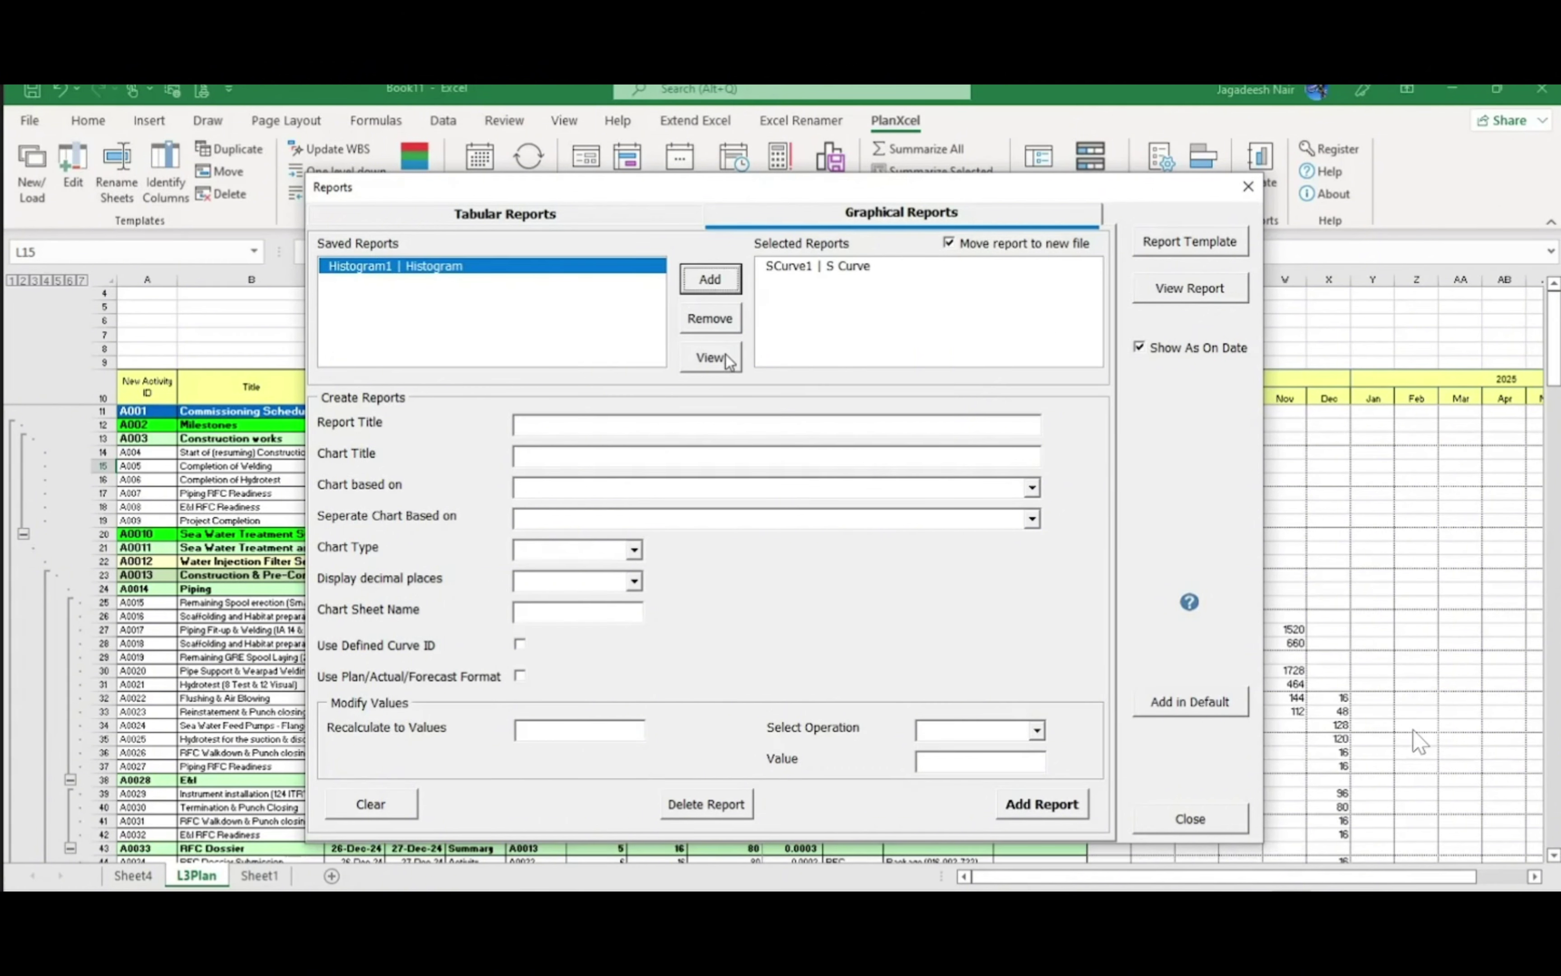
Base the S Curve report on (OWF) - Overall Weightage, title its chart "Progress S Curve" and overwrite the saved report
click(714, 361)
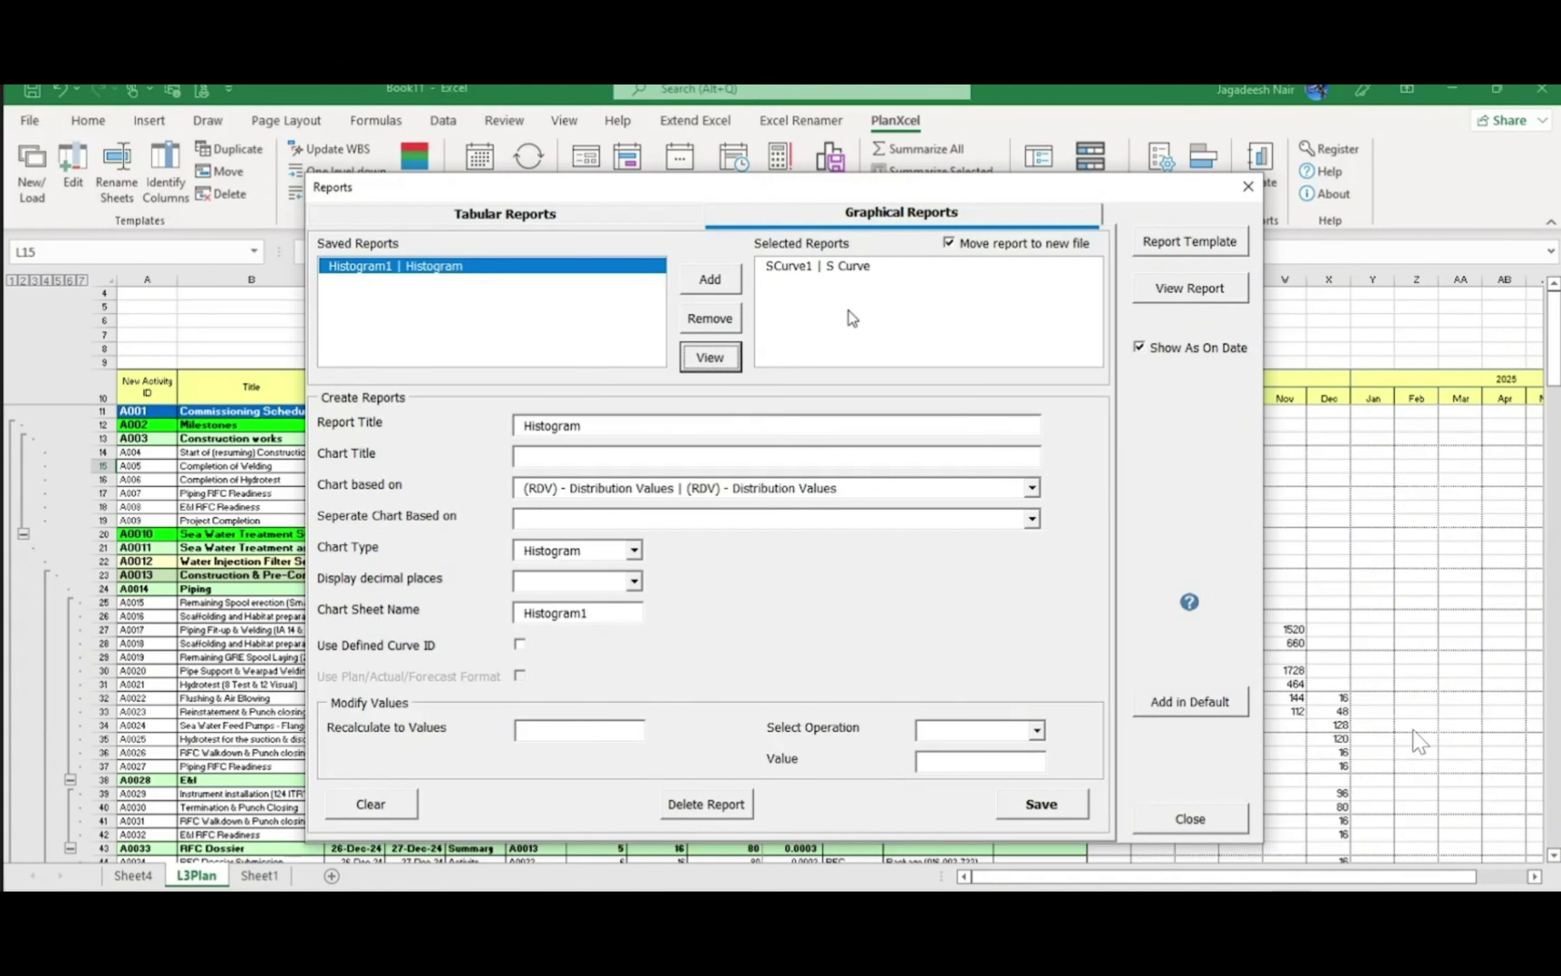
click(794, 270)
click(710, 357)
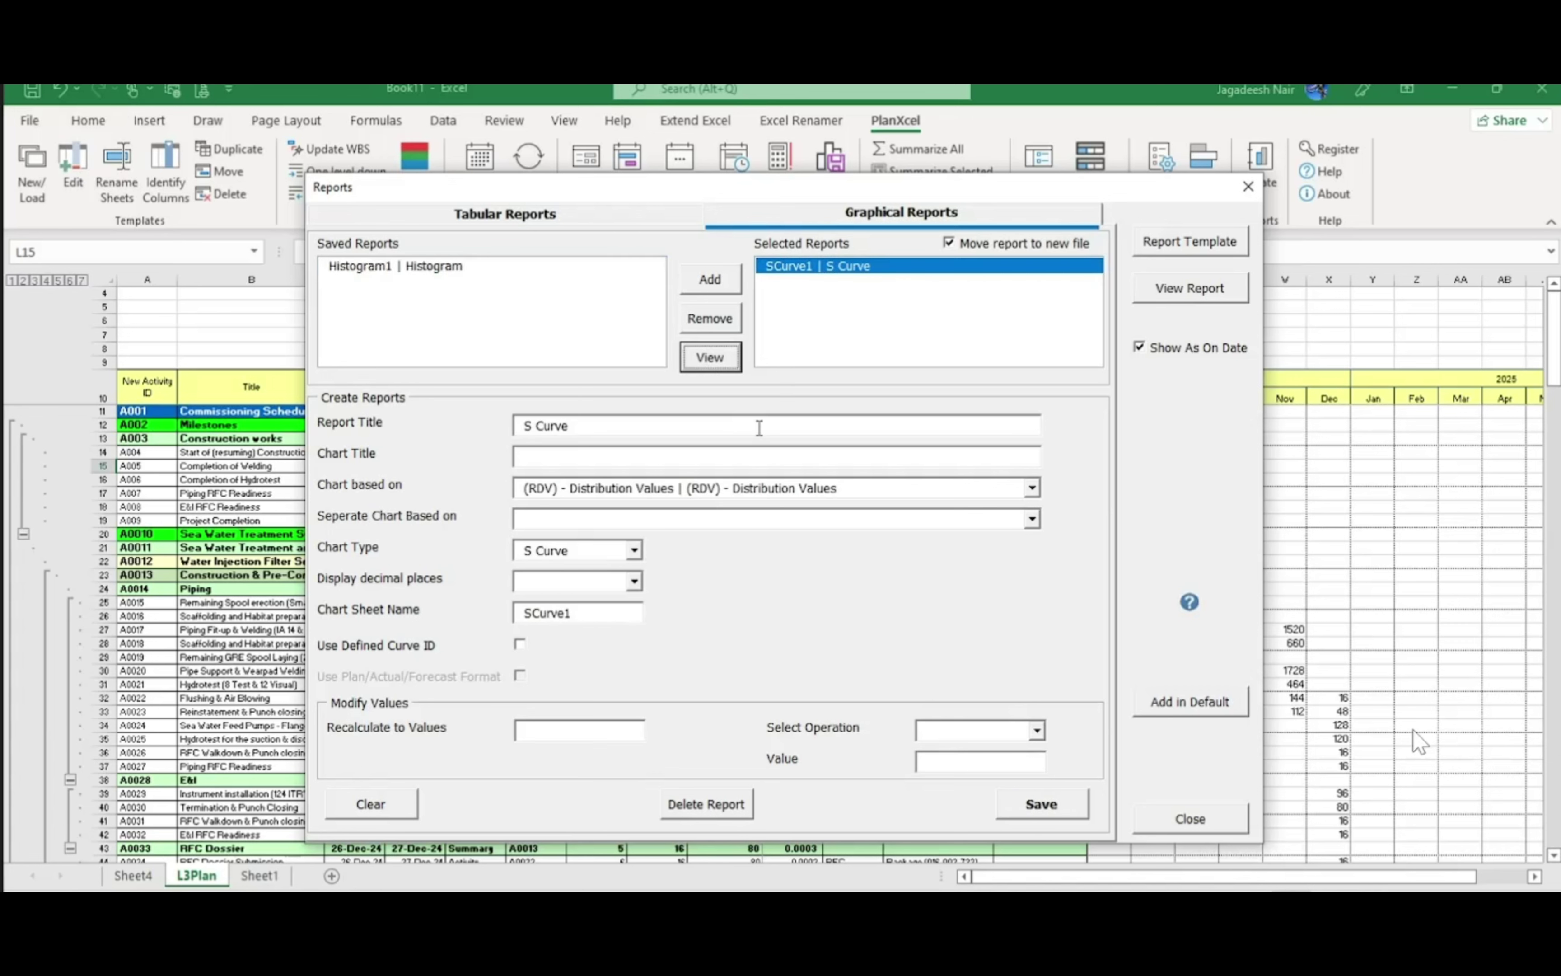
click(1031, 488)
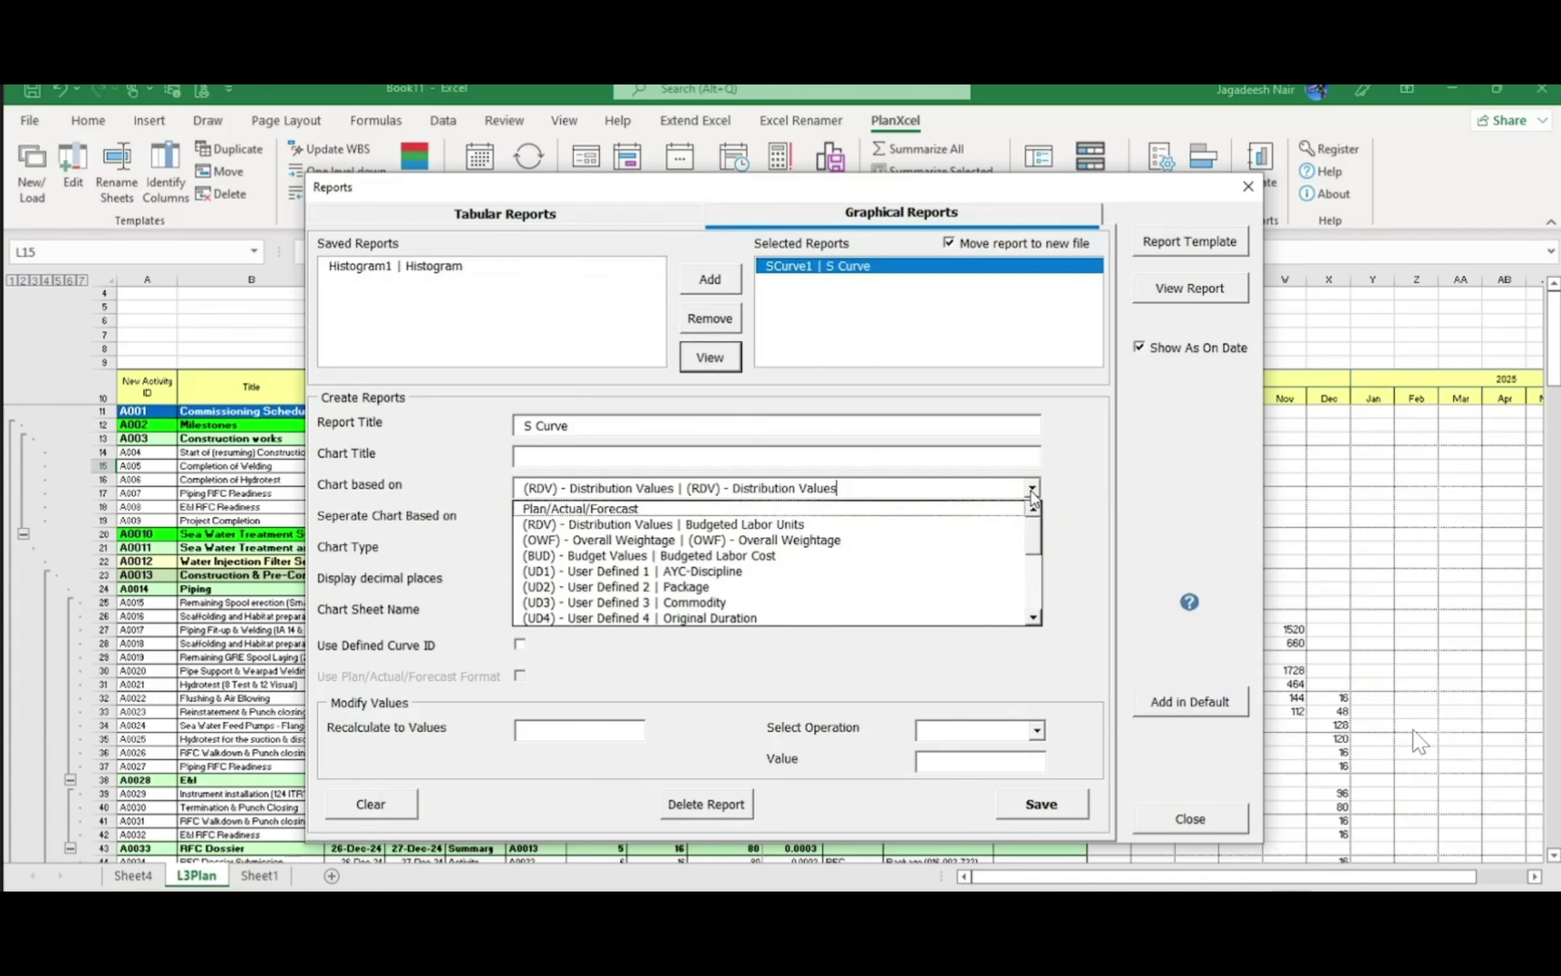
click(886, 542)
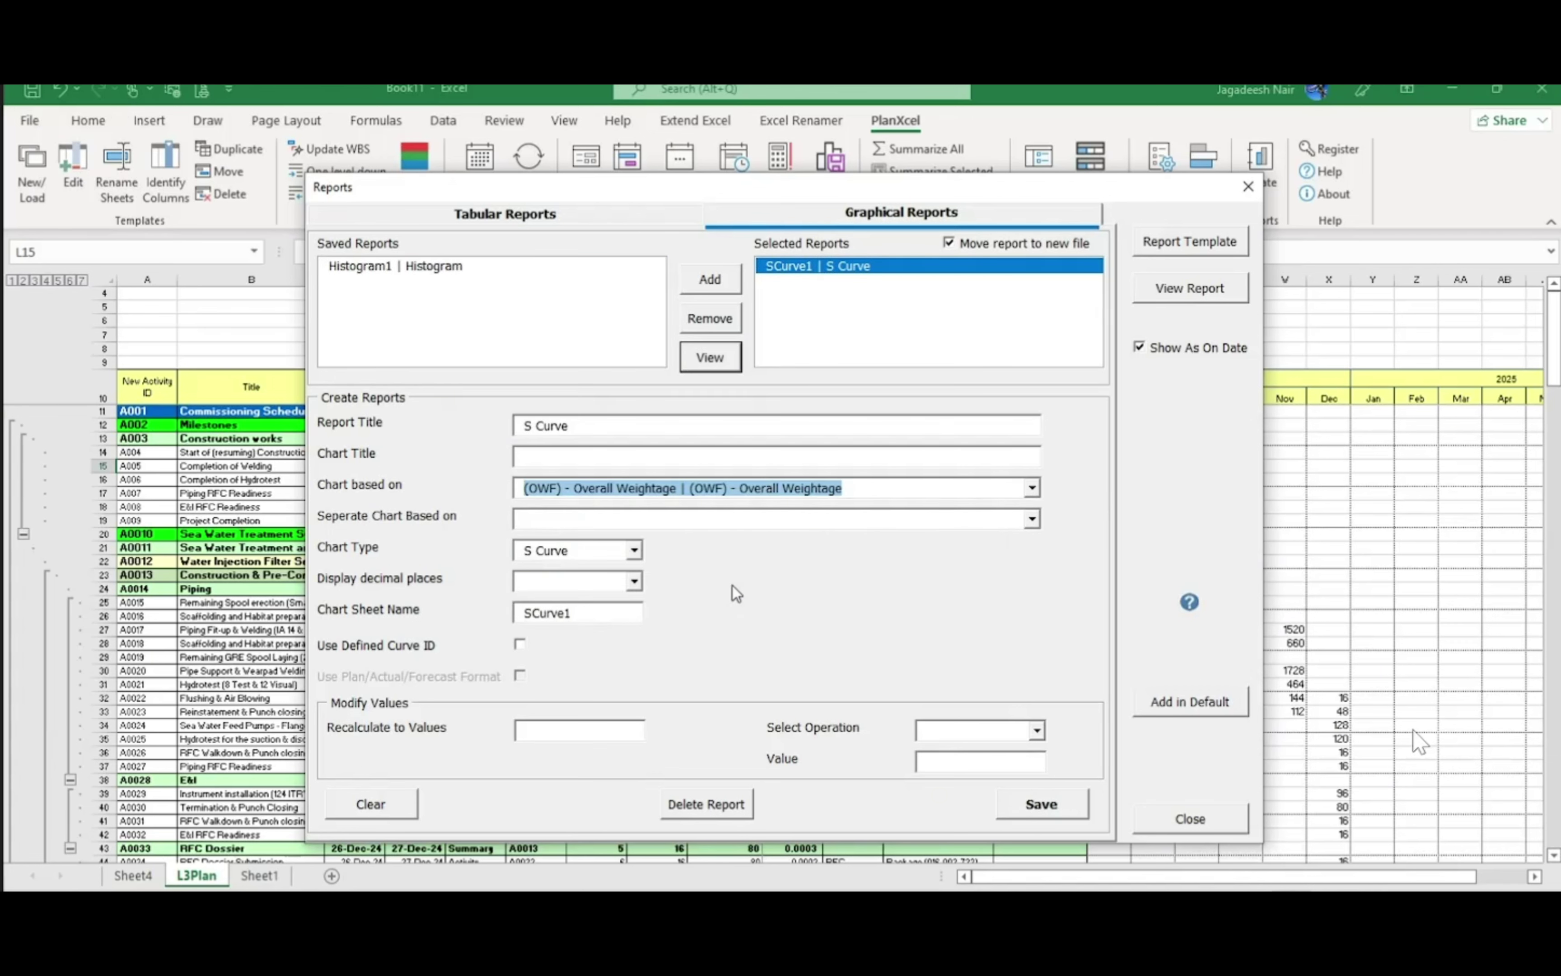
click(653, 458)
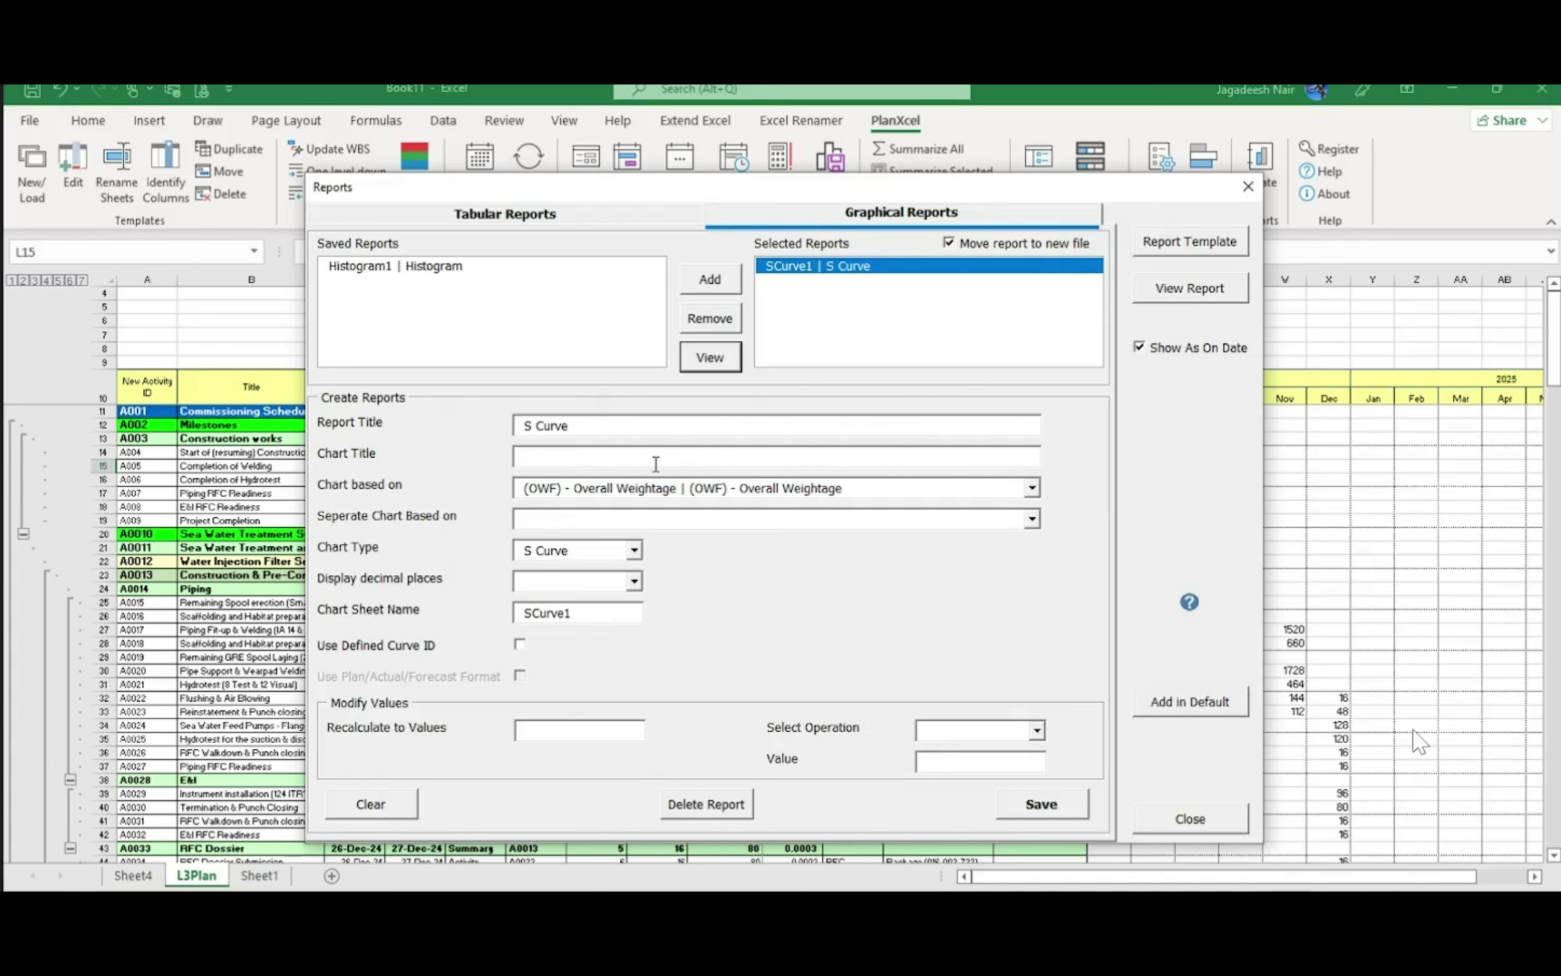
text(Progress S Curve)
click(1033, 804)
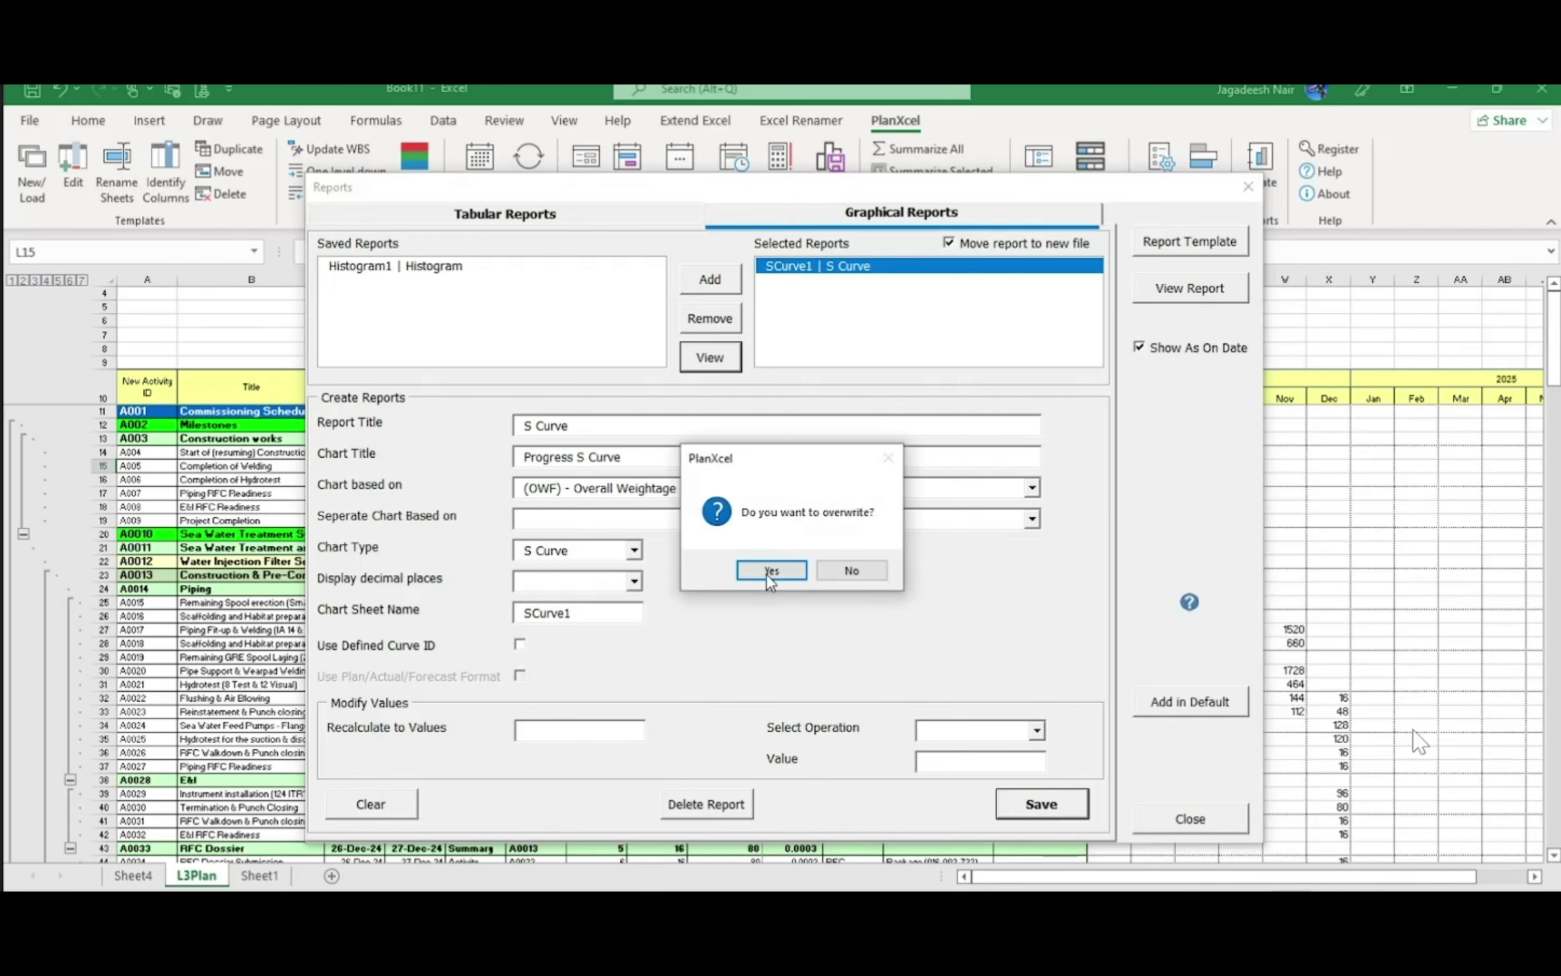
click(764, 571)
Add the PlanXcel report template to the workbook and generate the S Curve report from it
click(1216, 290)
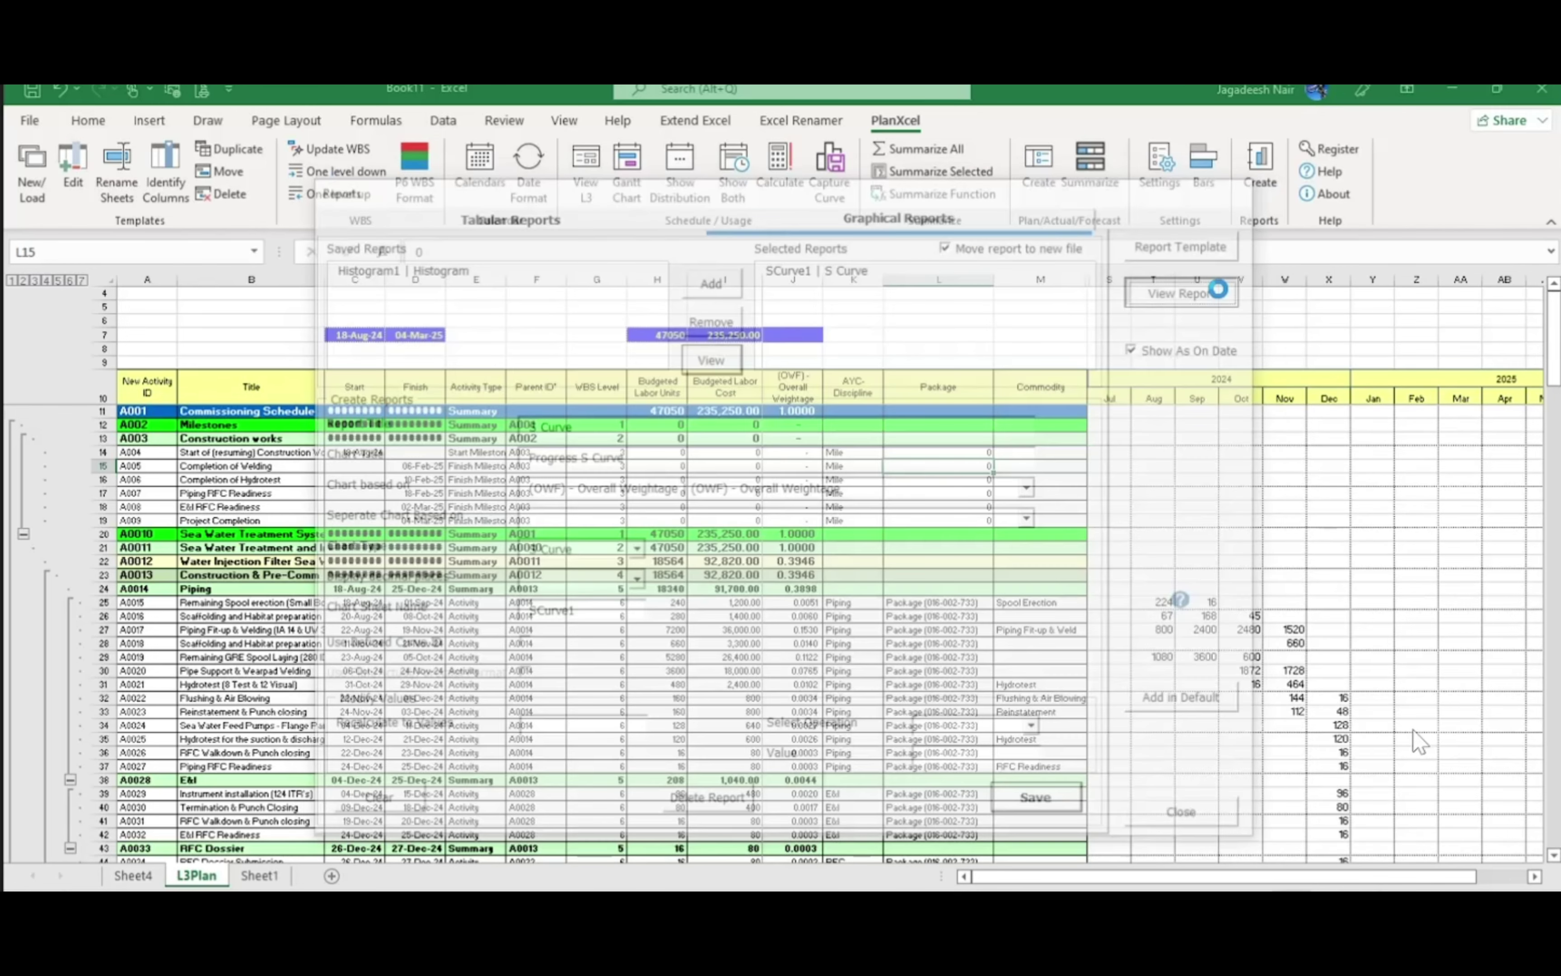
click(840, 583)
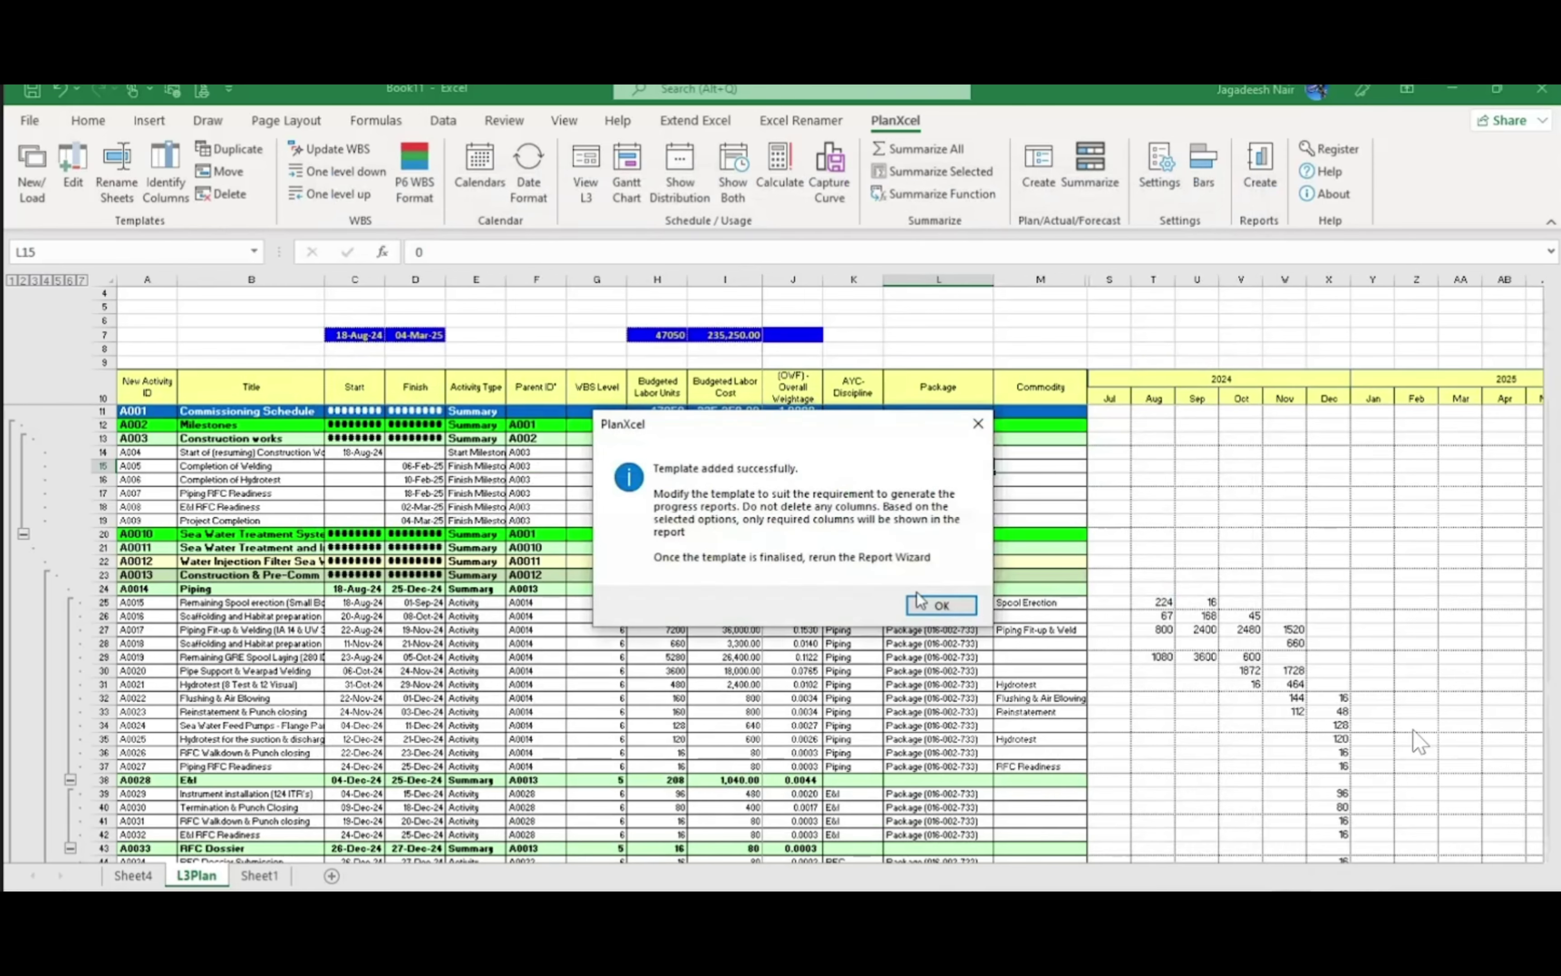
click(929, 601)
click(1094, 440)
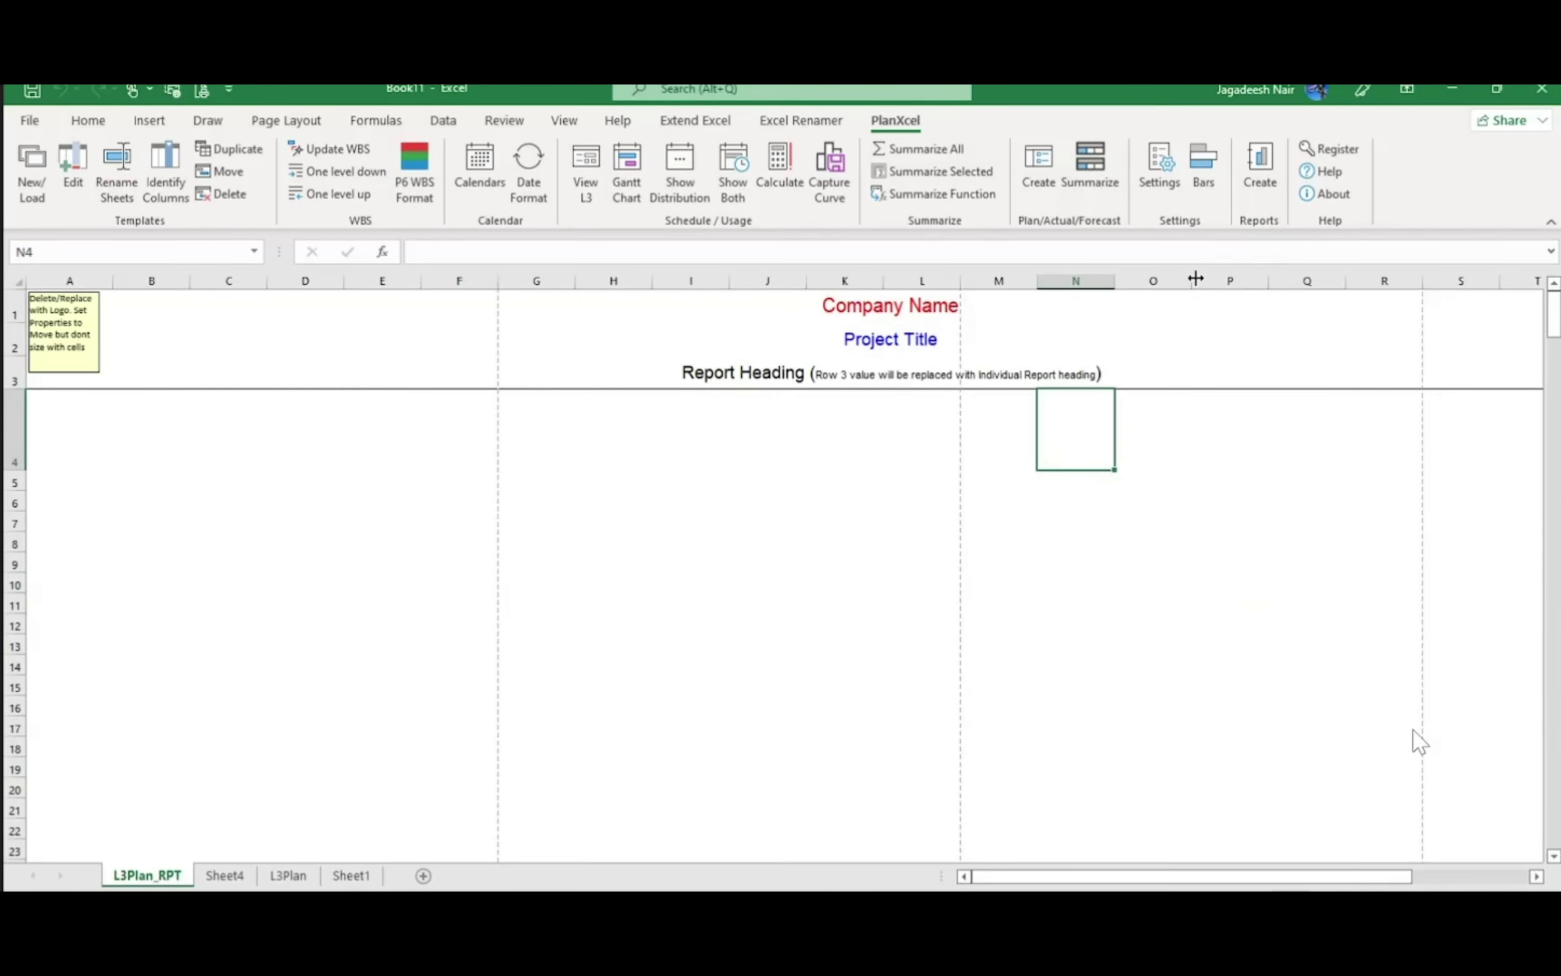
click(1260, 169)
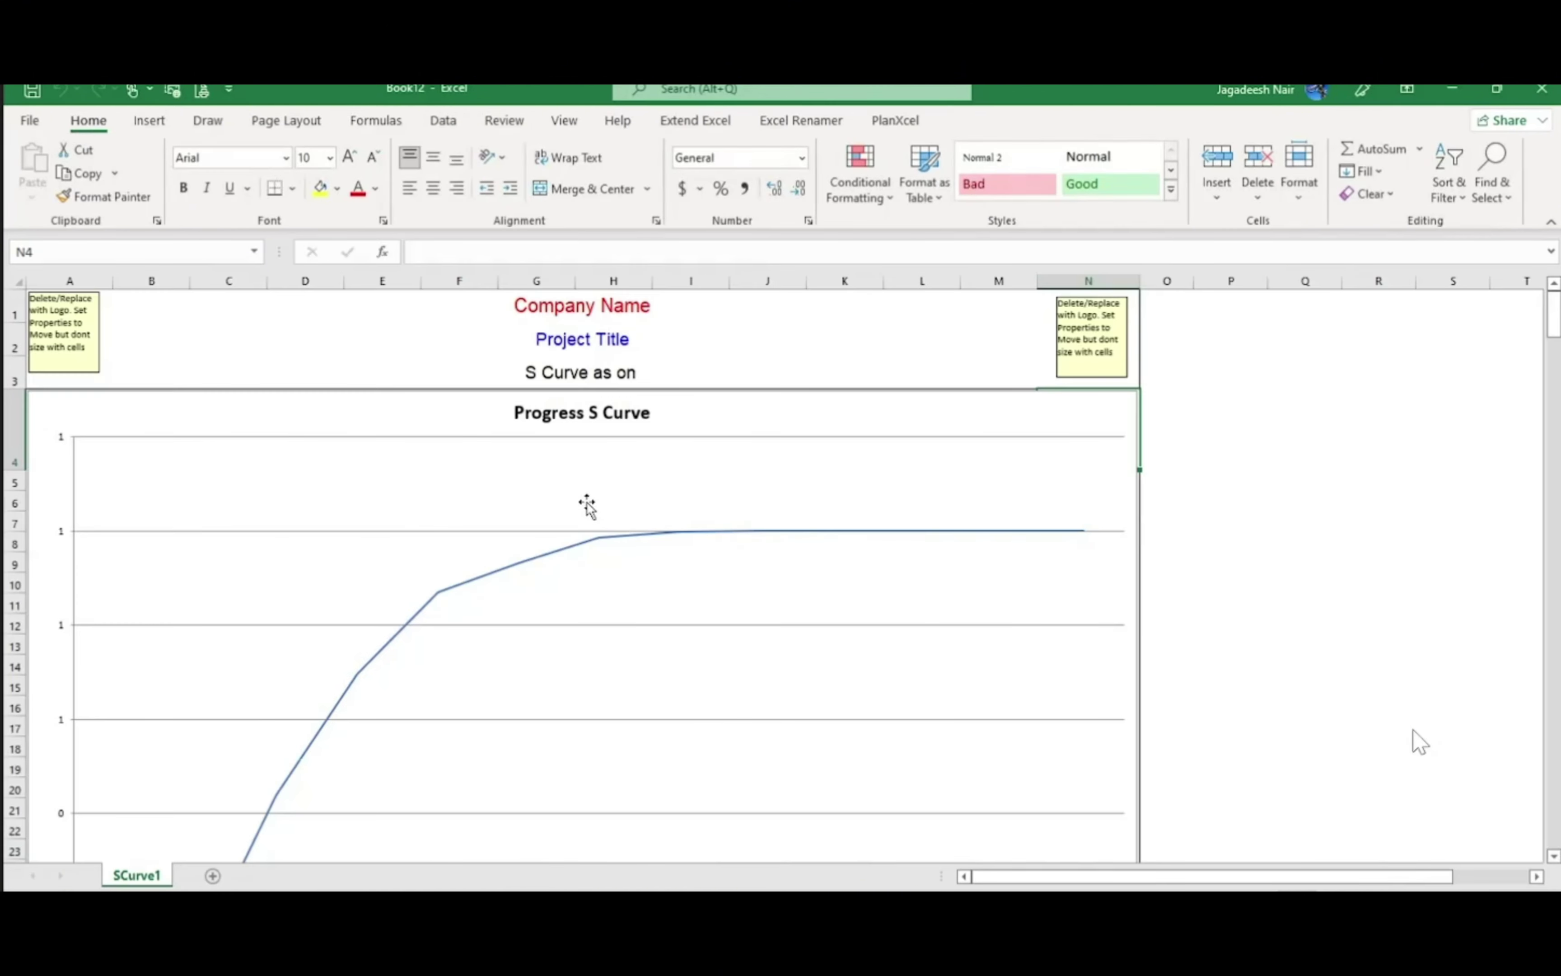
Examine the S curve chart with its Cumulative and Gain rows, and close the report workbook without saving
scroll(600, 613, down, 3)
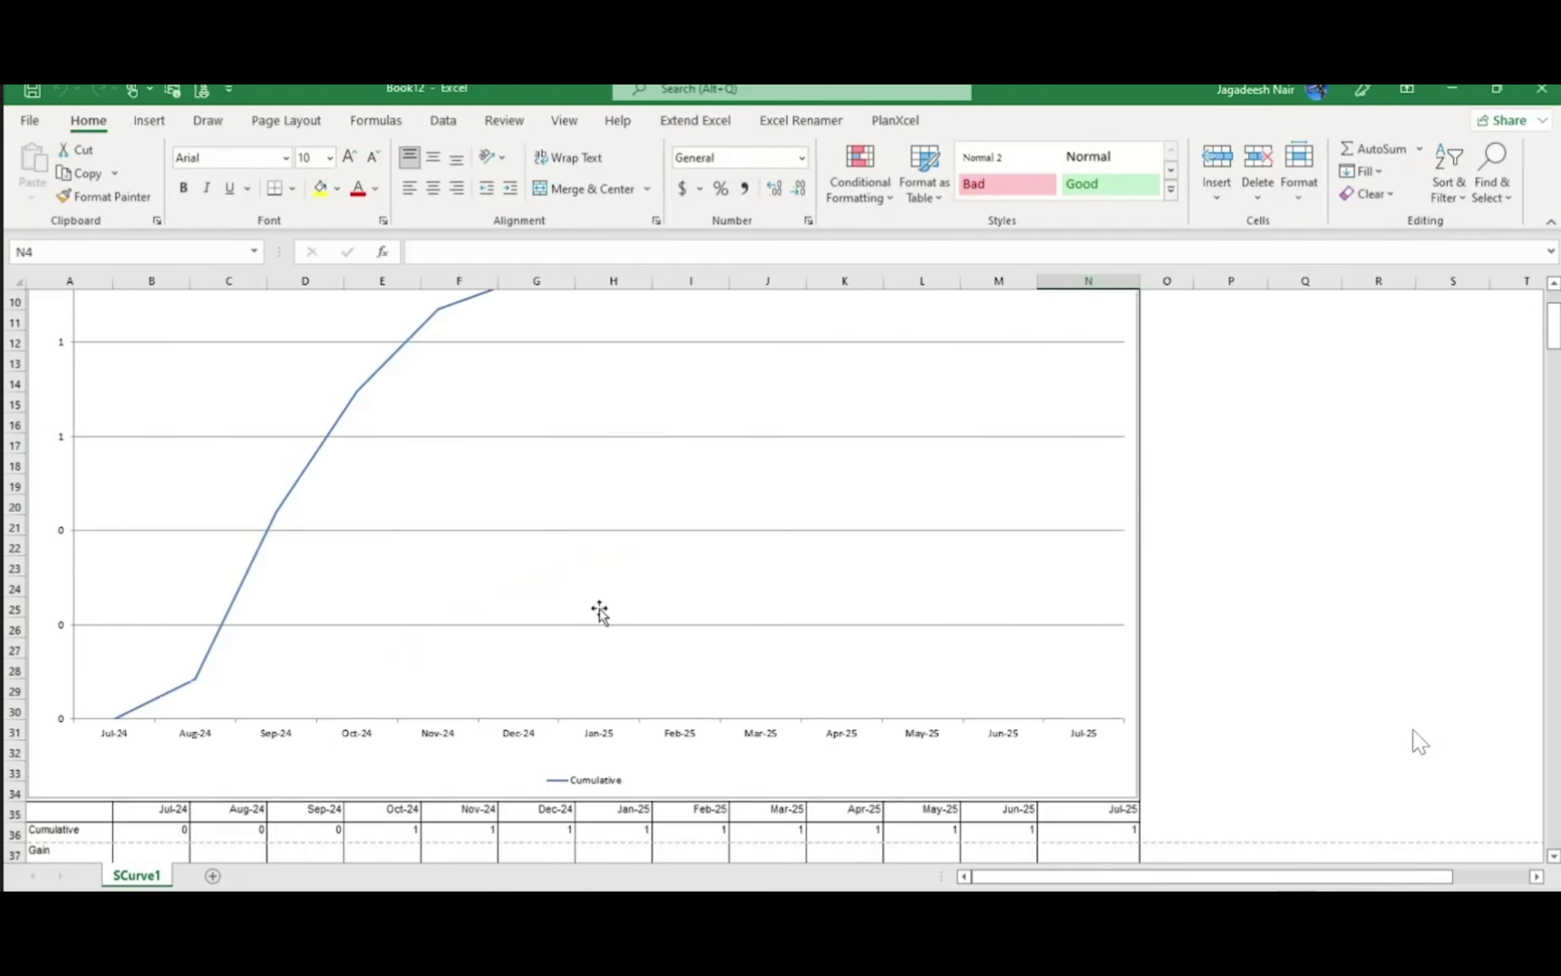
scroll(599, 613, down, 3)
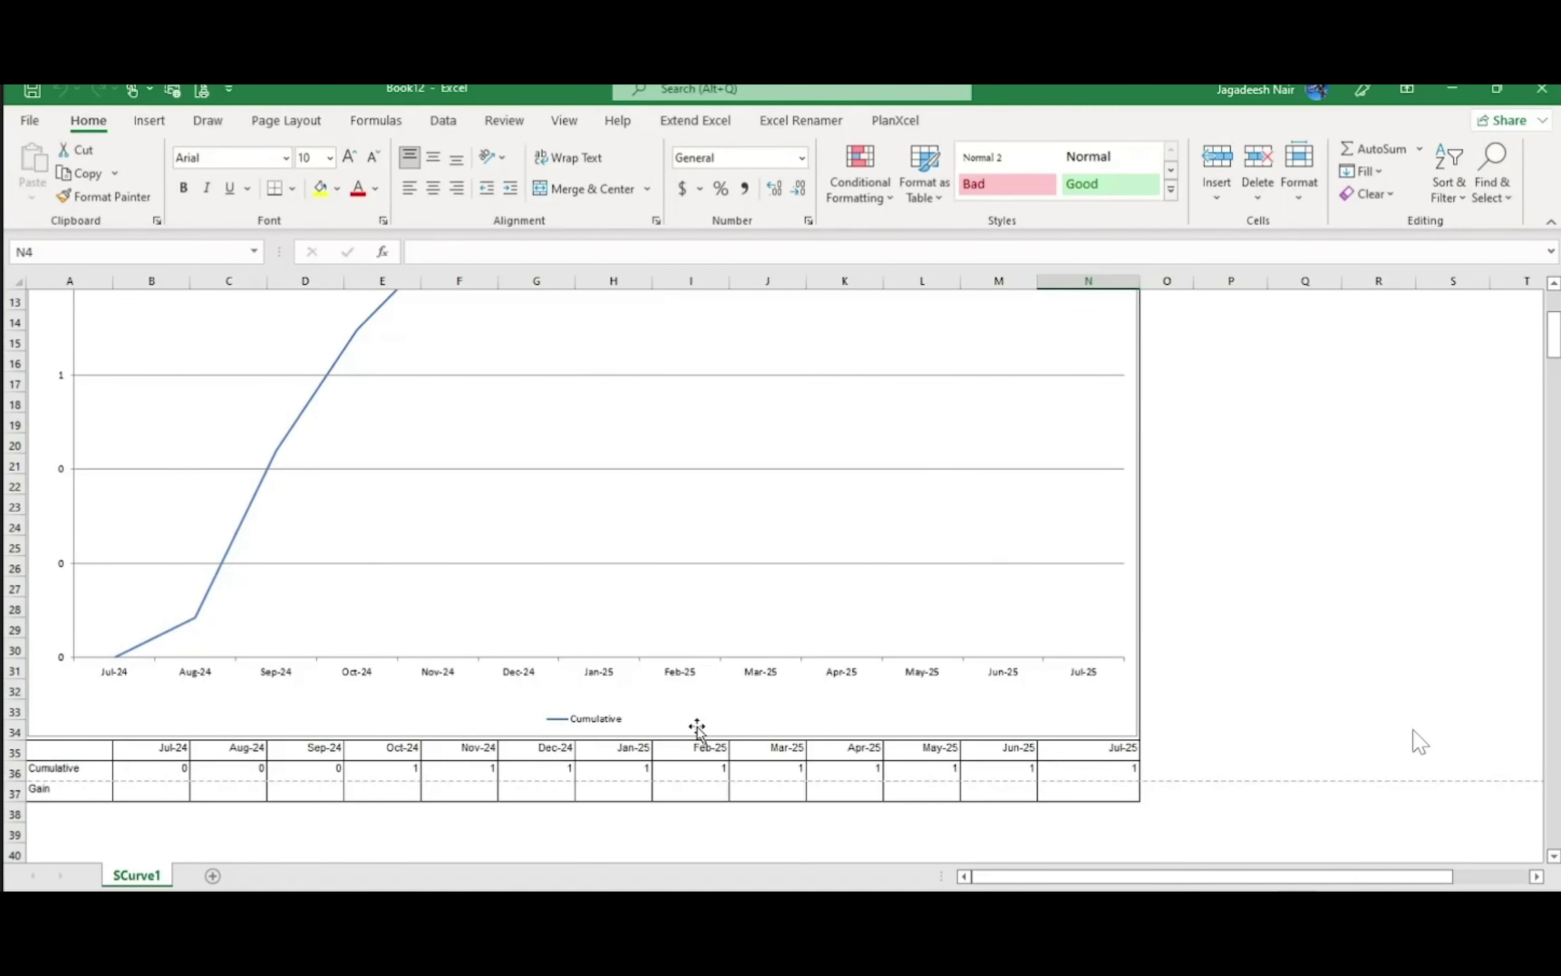
drag(126, 782, 1126, 786)
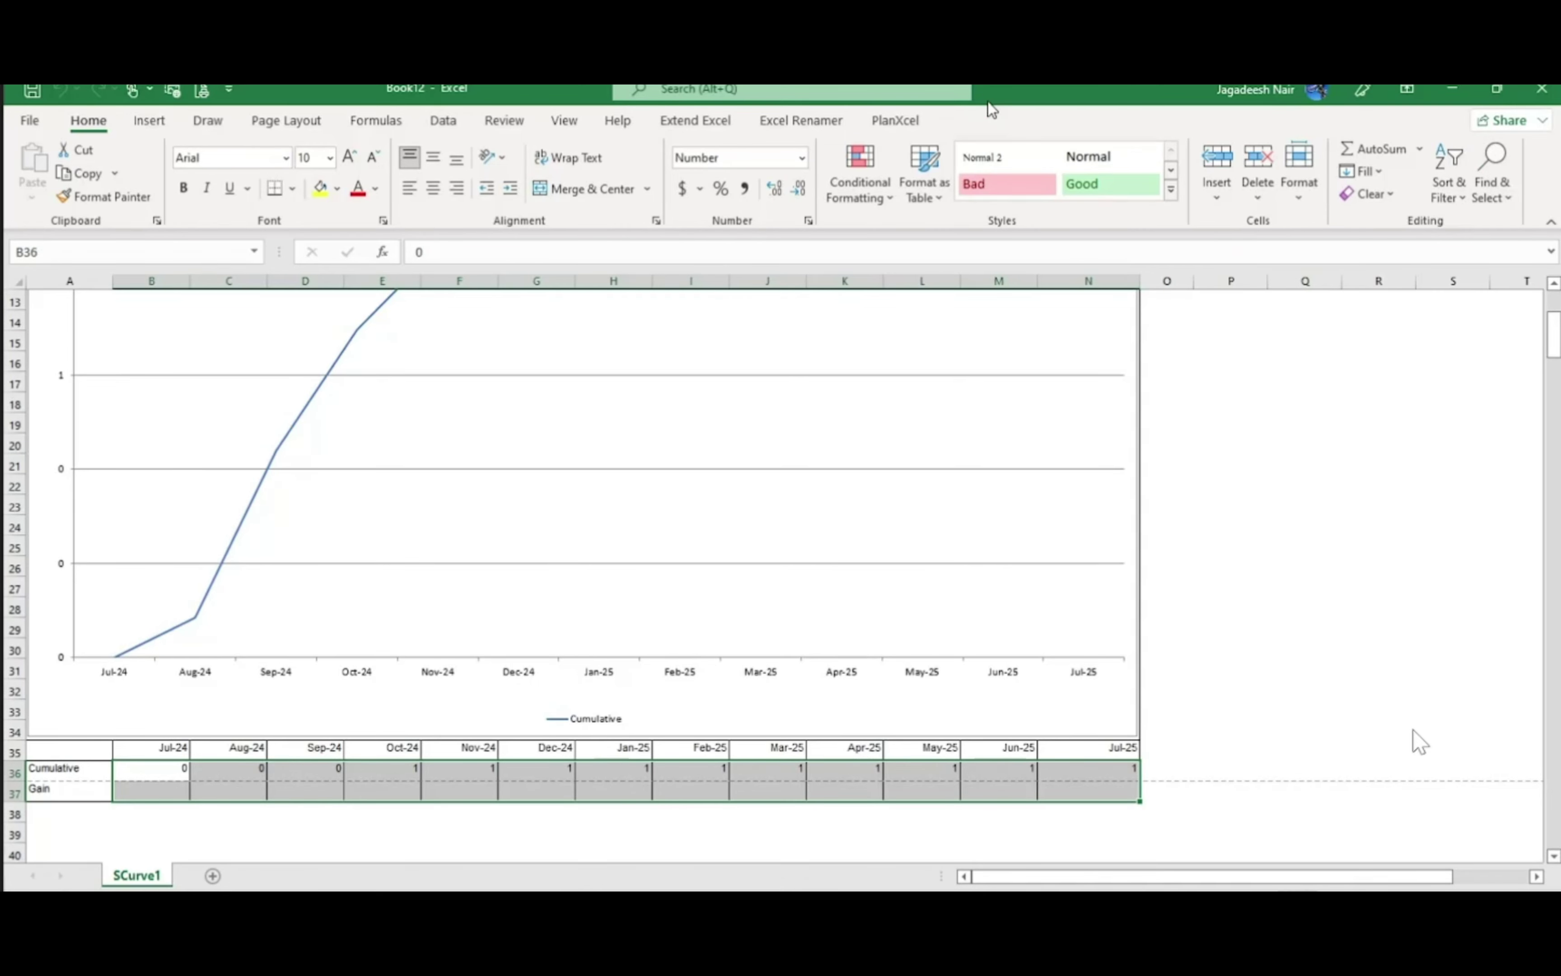
drag(987, 101, 1009, 228)
click(1543, 216)
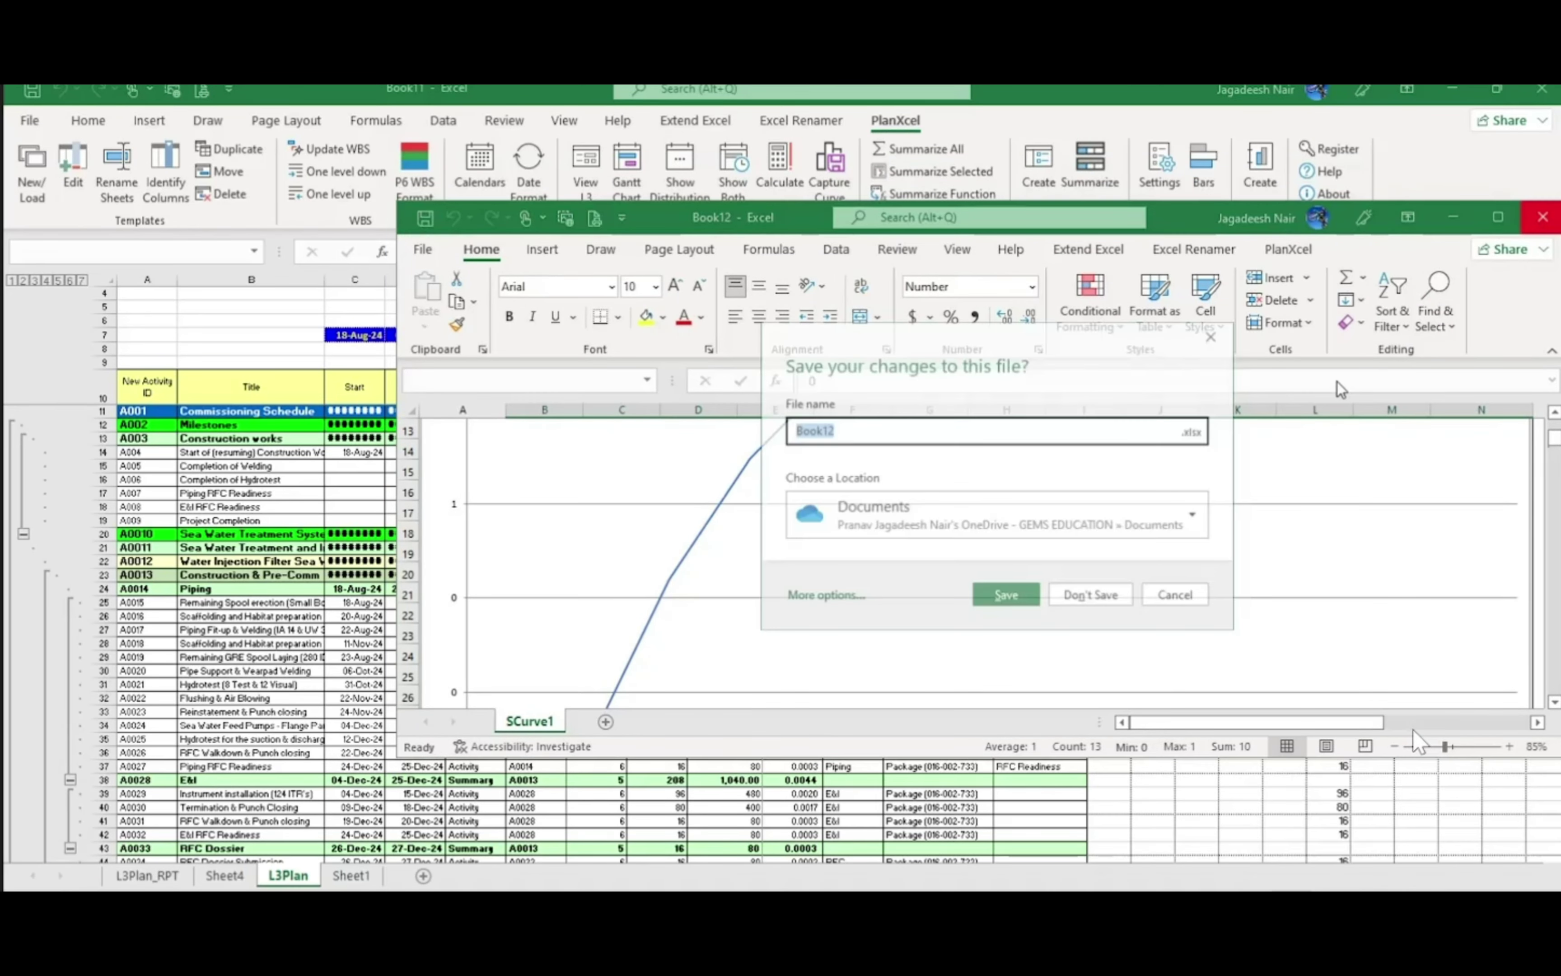
click(1091, 596)
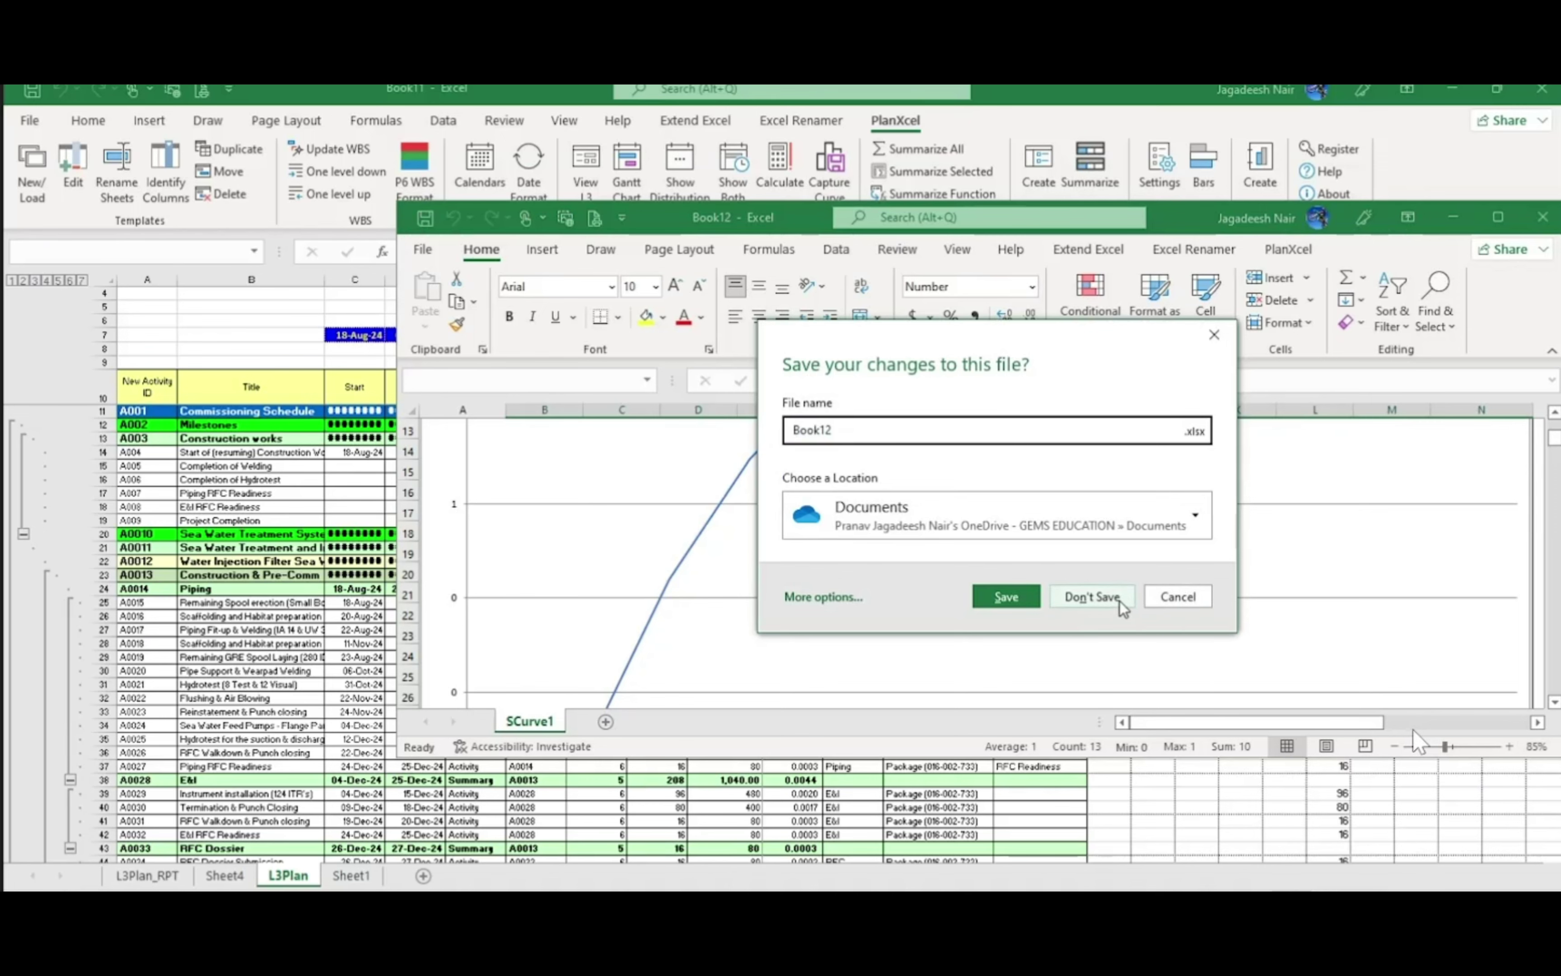
Turn off Show Whole Values Only in PlanXcel's distribution settings and close the settings
click(1000, 510)
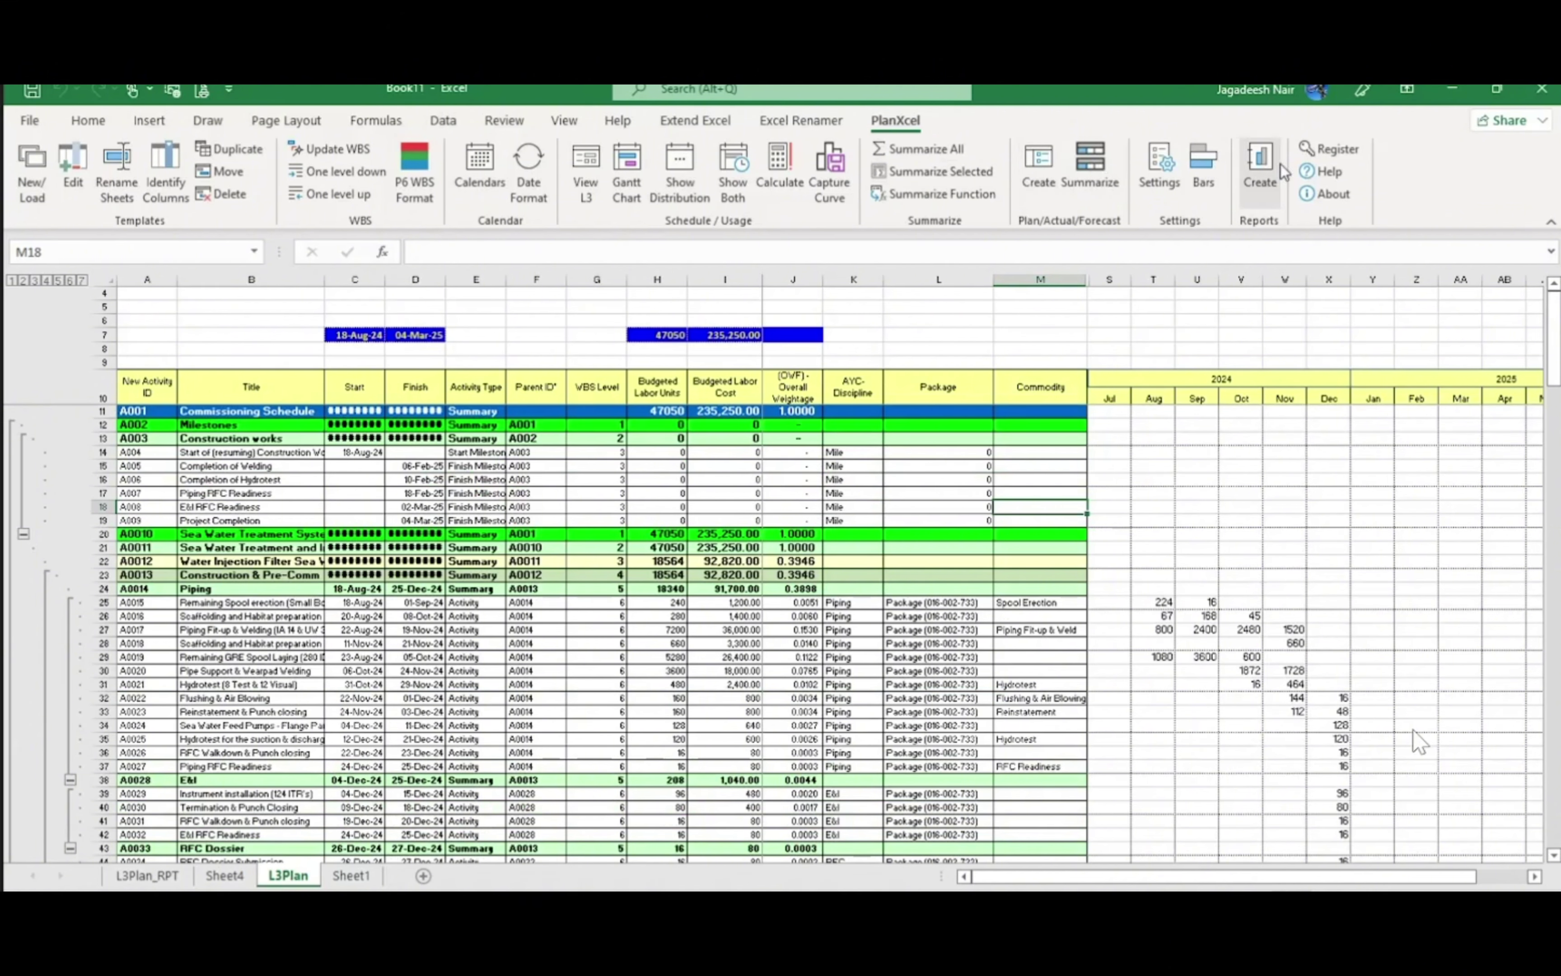
click(1159, 169)
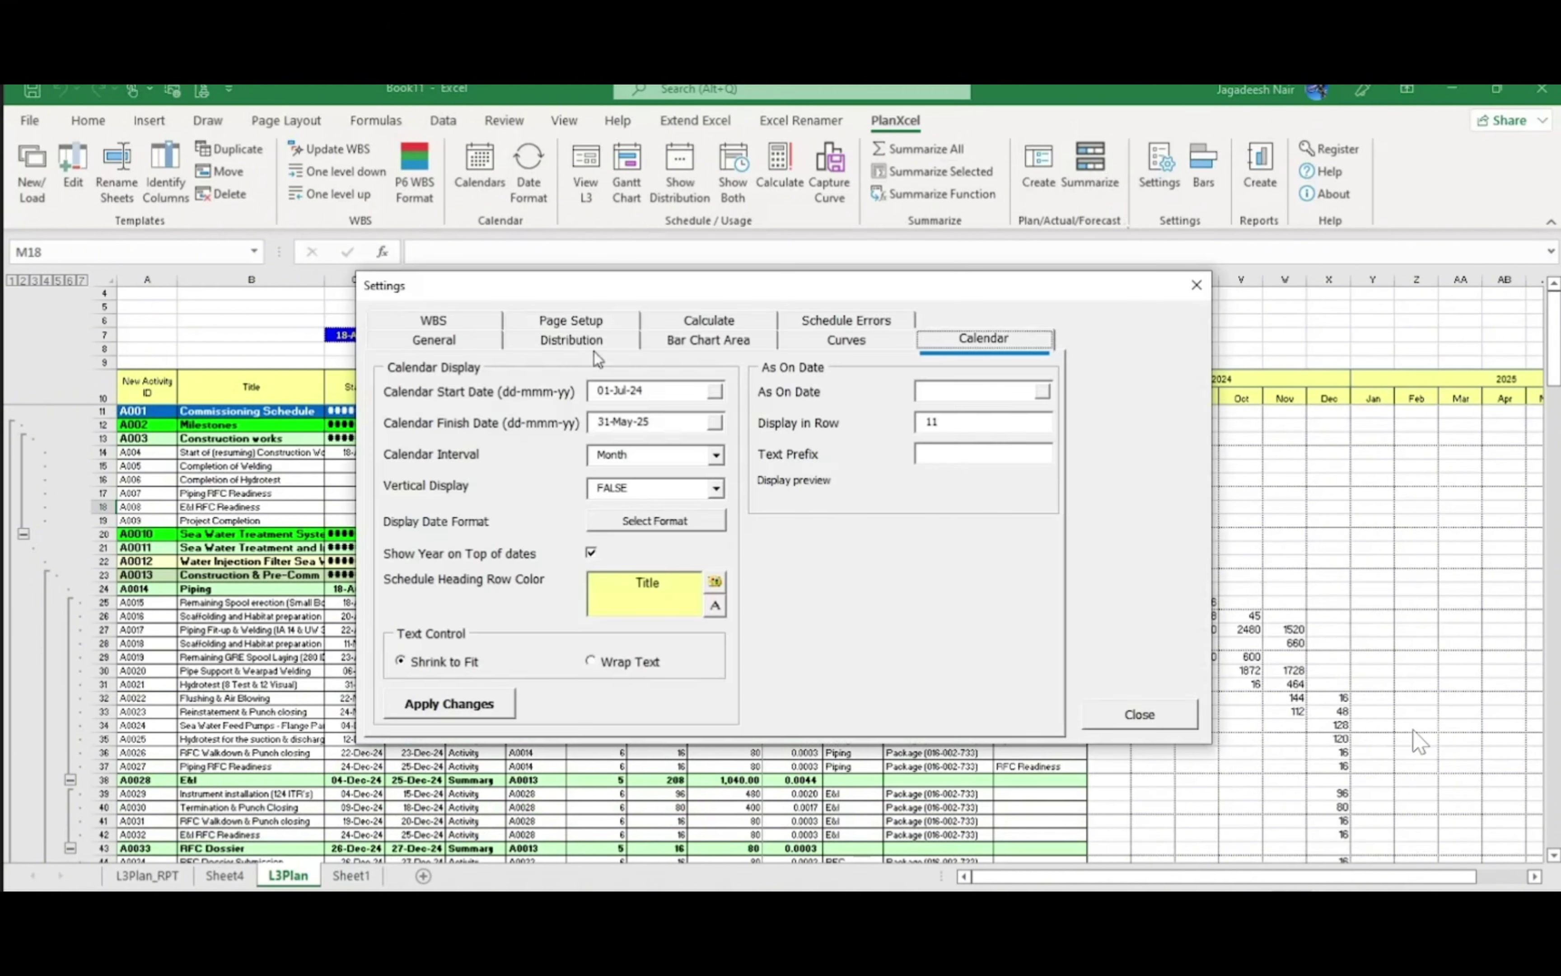
click(570, 342)
click(873, 456)
click(1140, 713)
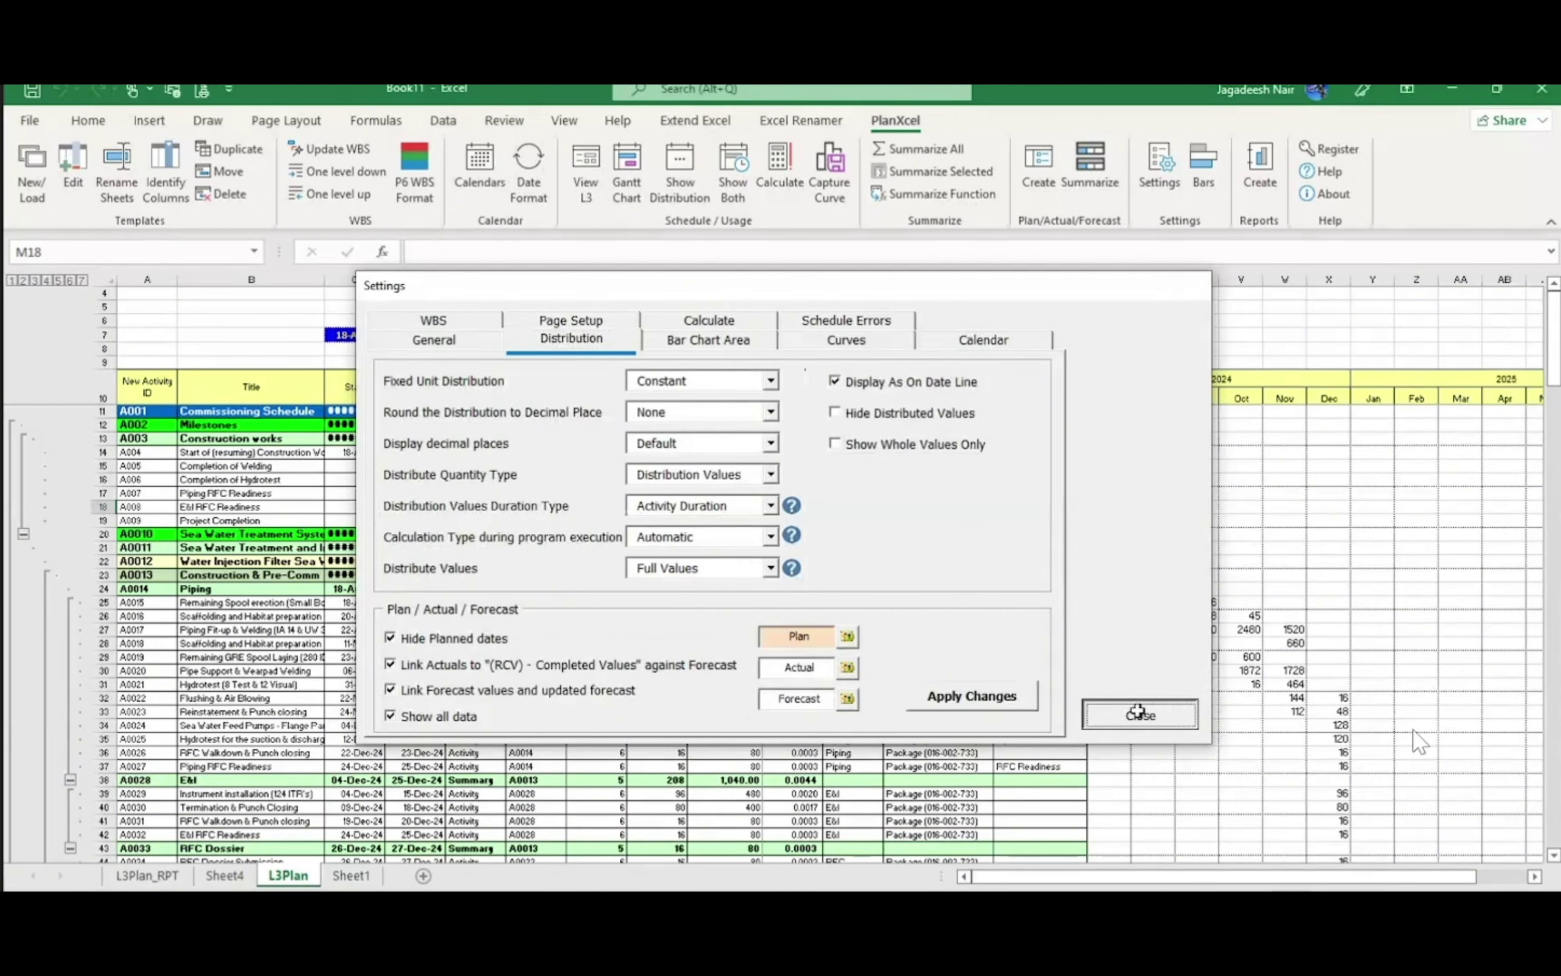
Show the labor distribution on the L3Plan sheet again to refresh the monthly values with the changed distribution settings
click(1090, 563)
click(829, 549)
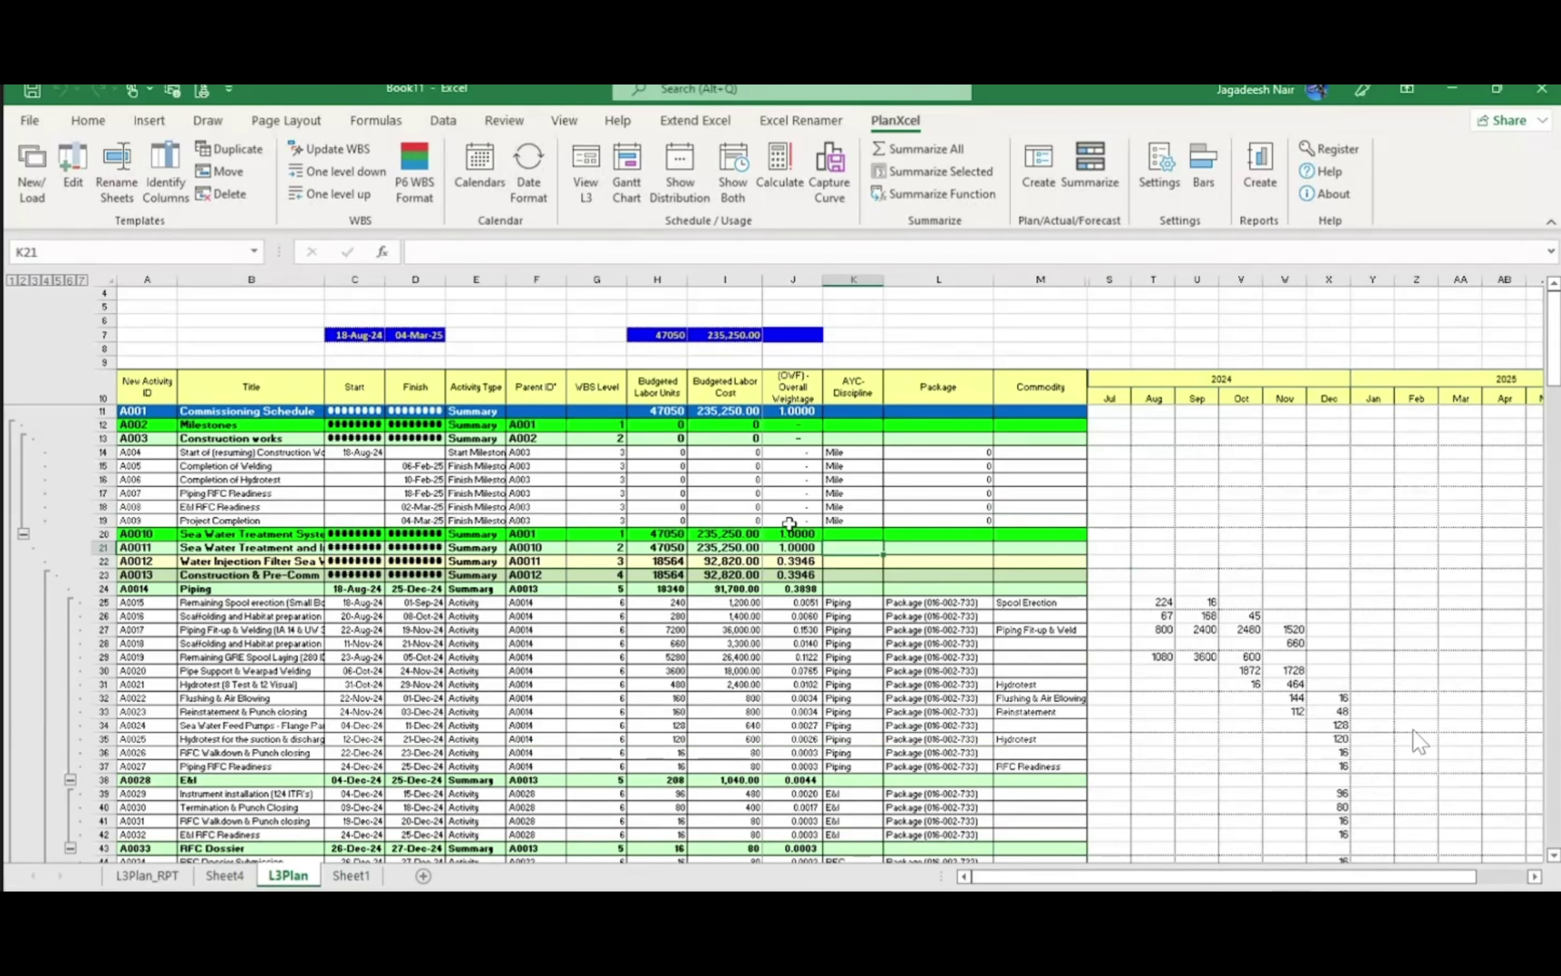
click(693, 170)
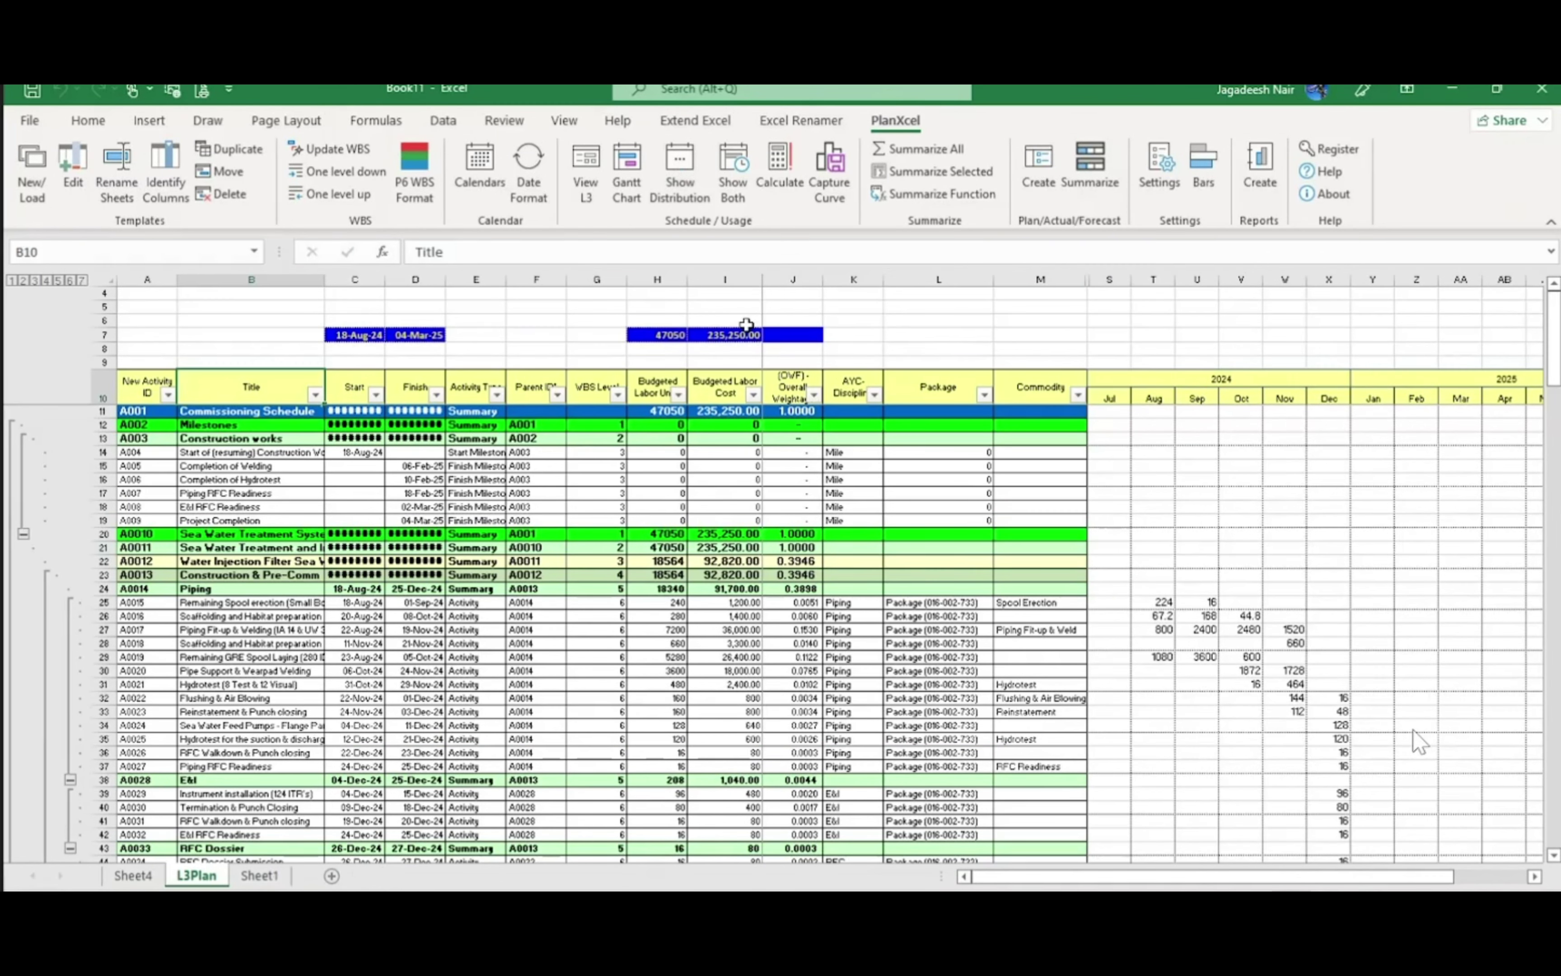
click(832, 575)
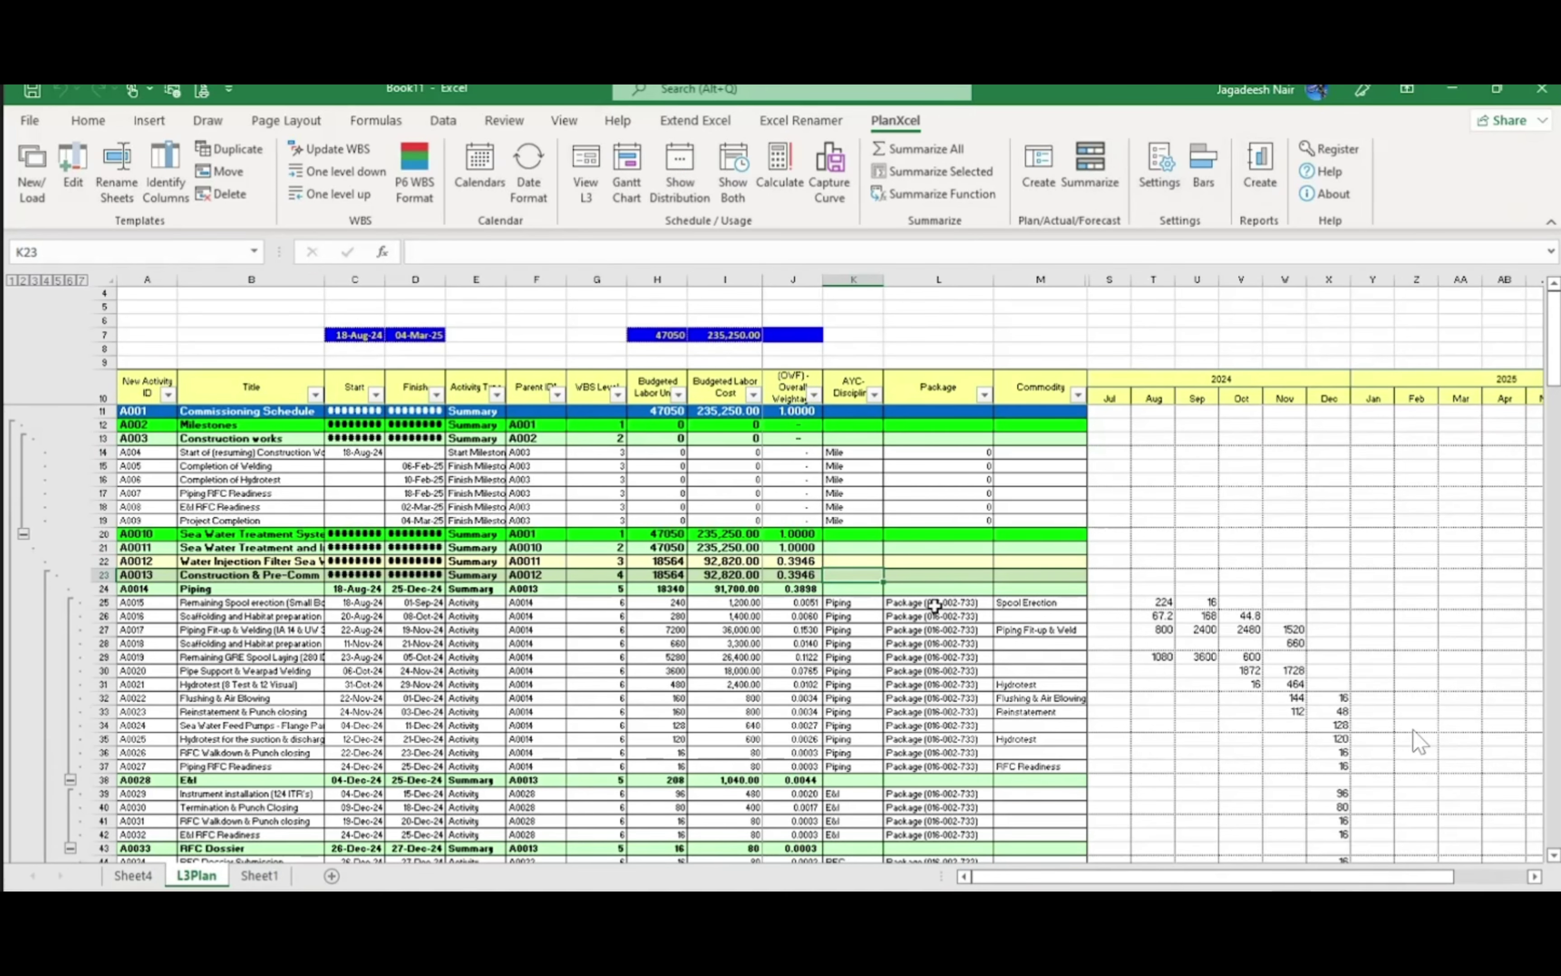
Set the saved S Curve report's display decimal places to Default, save the change and generate the report
click(1262, 164)
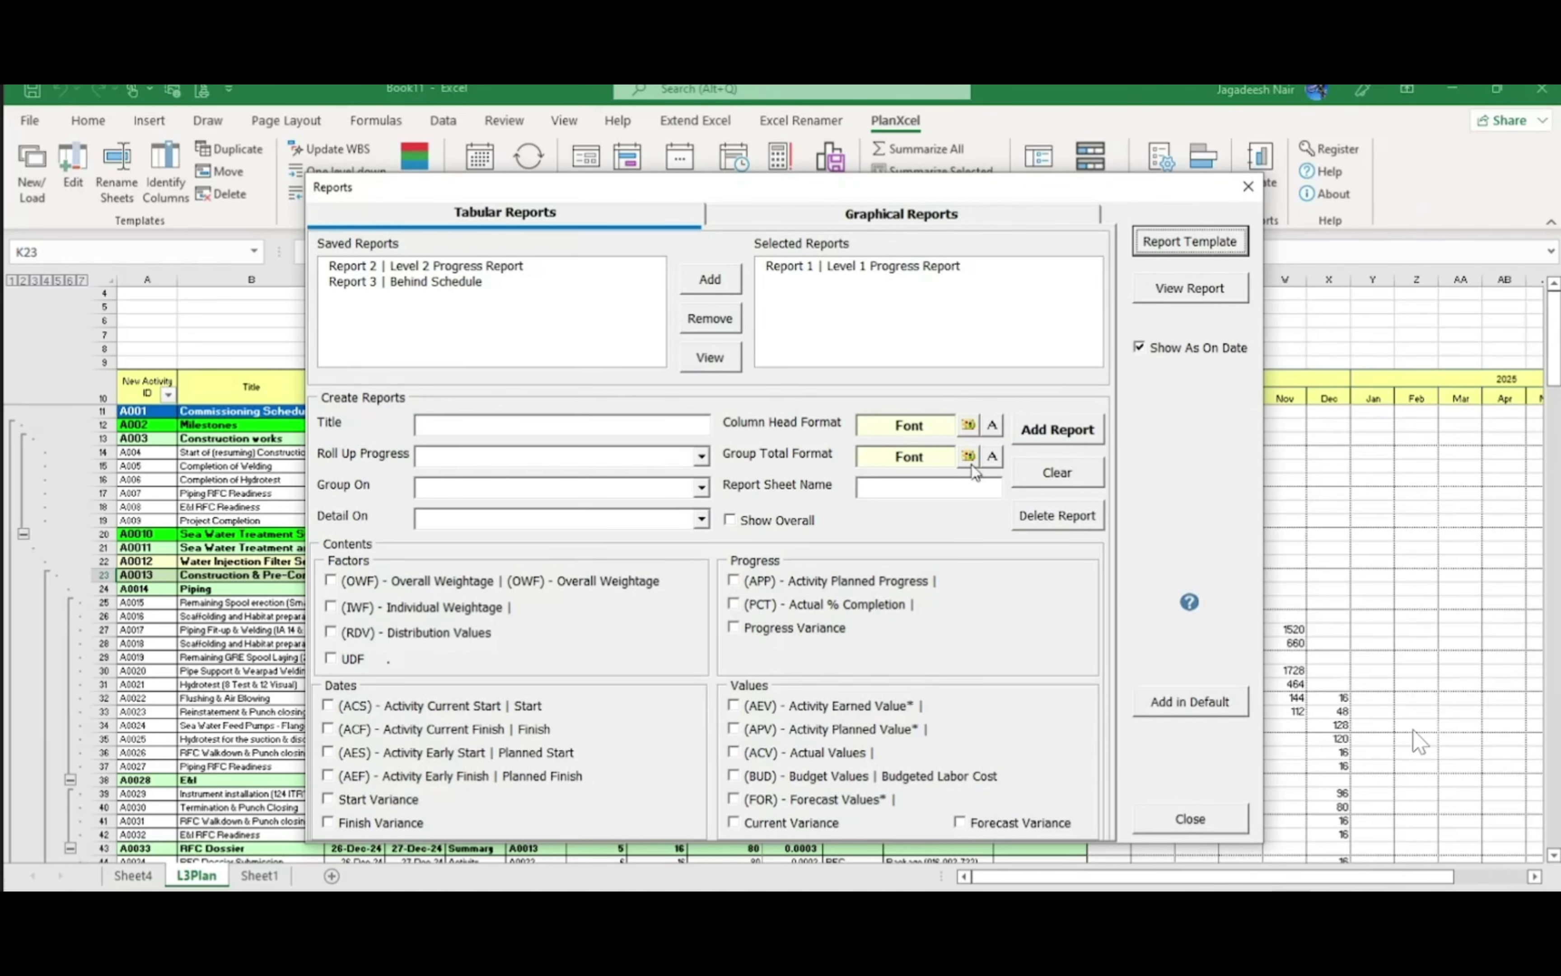
click(858, 217)
click(833, 268)
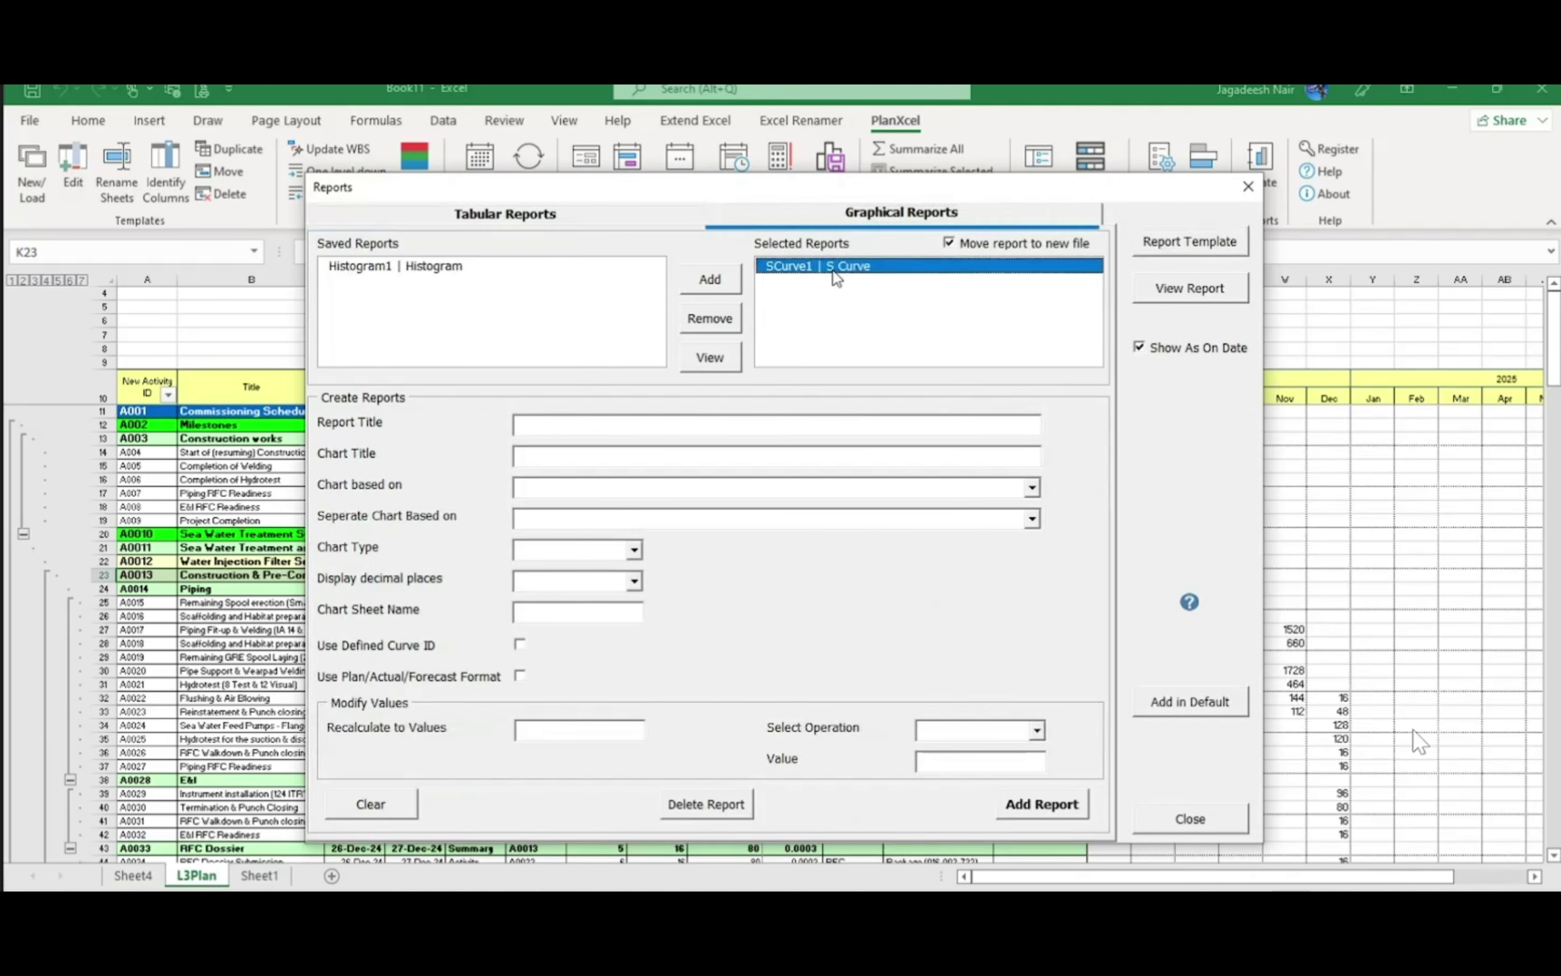
click(700, 359)
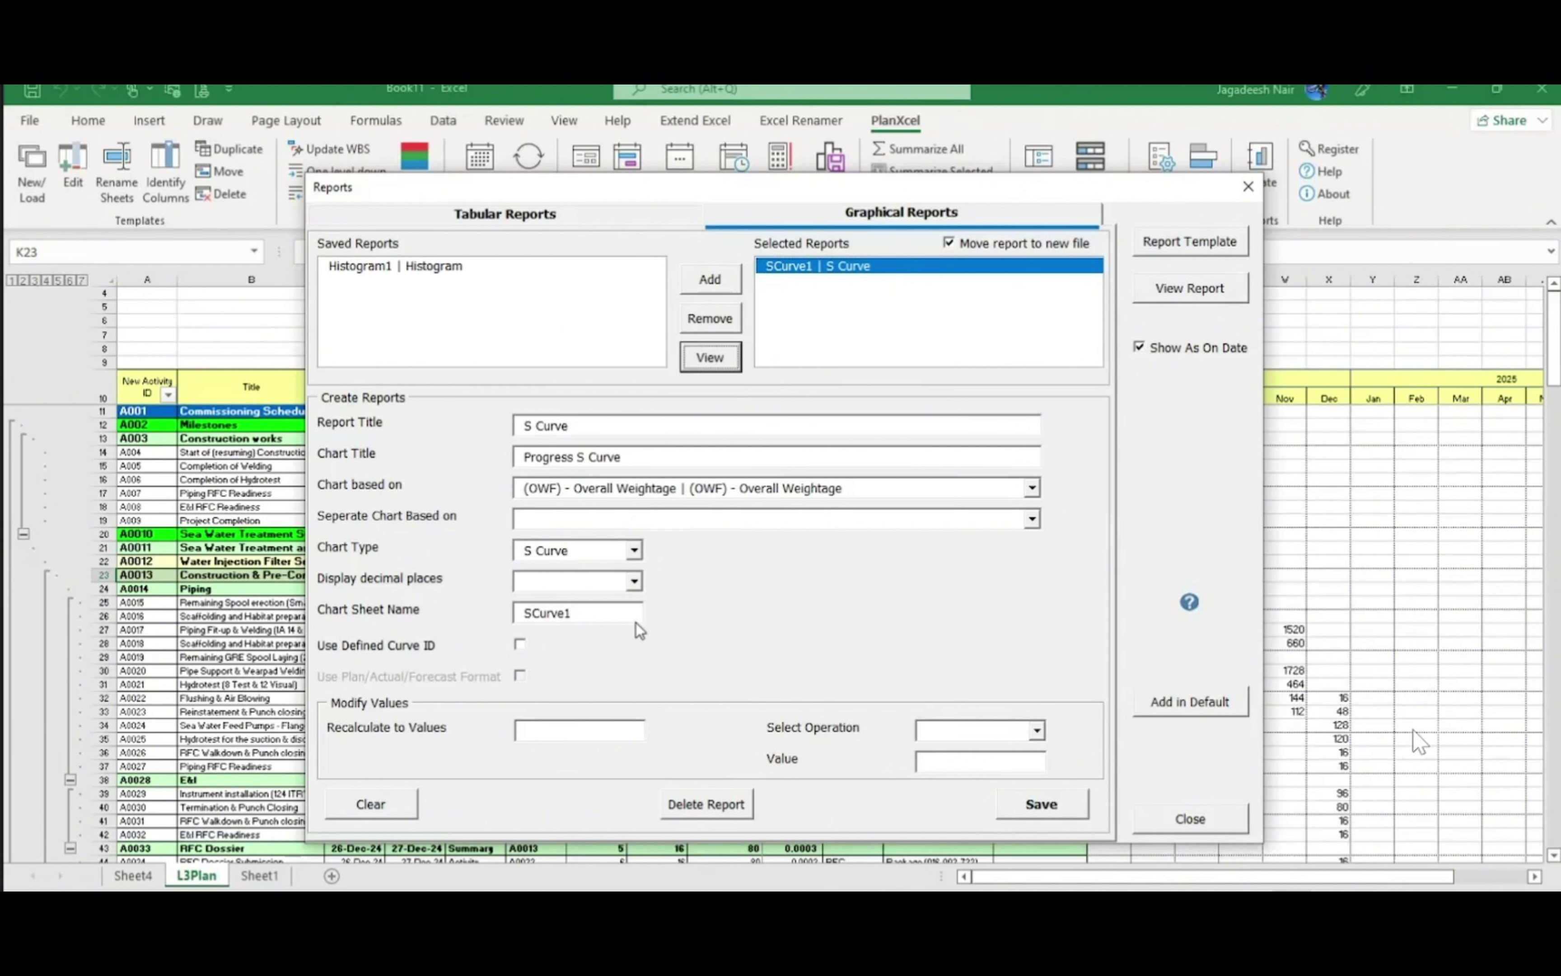
click(636, 581)
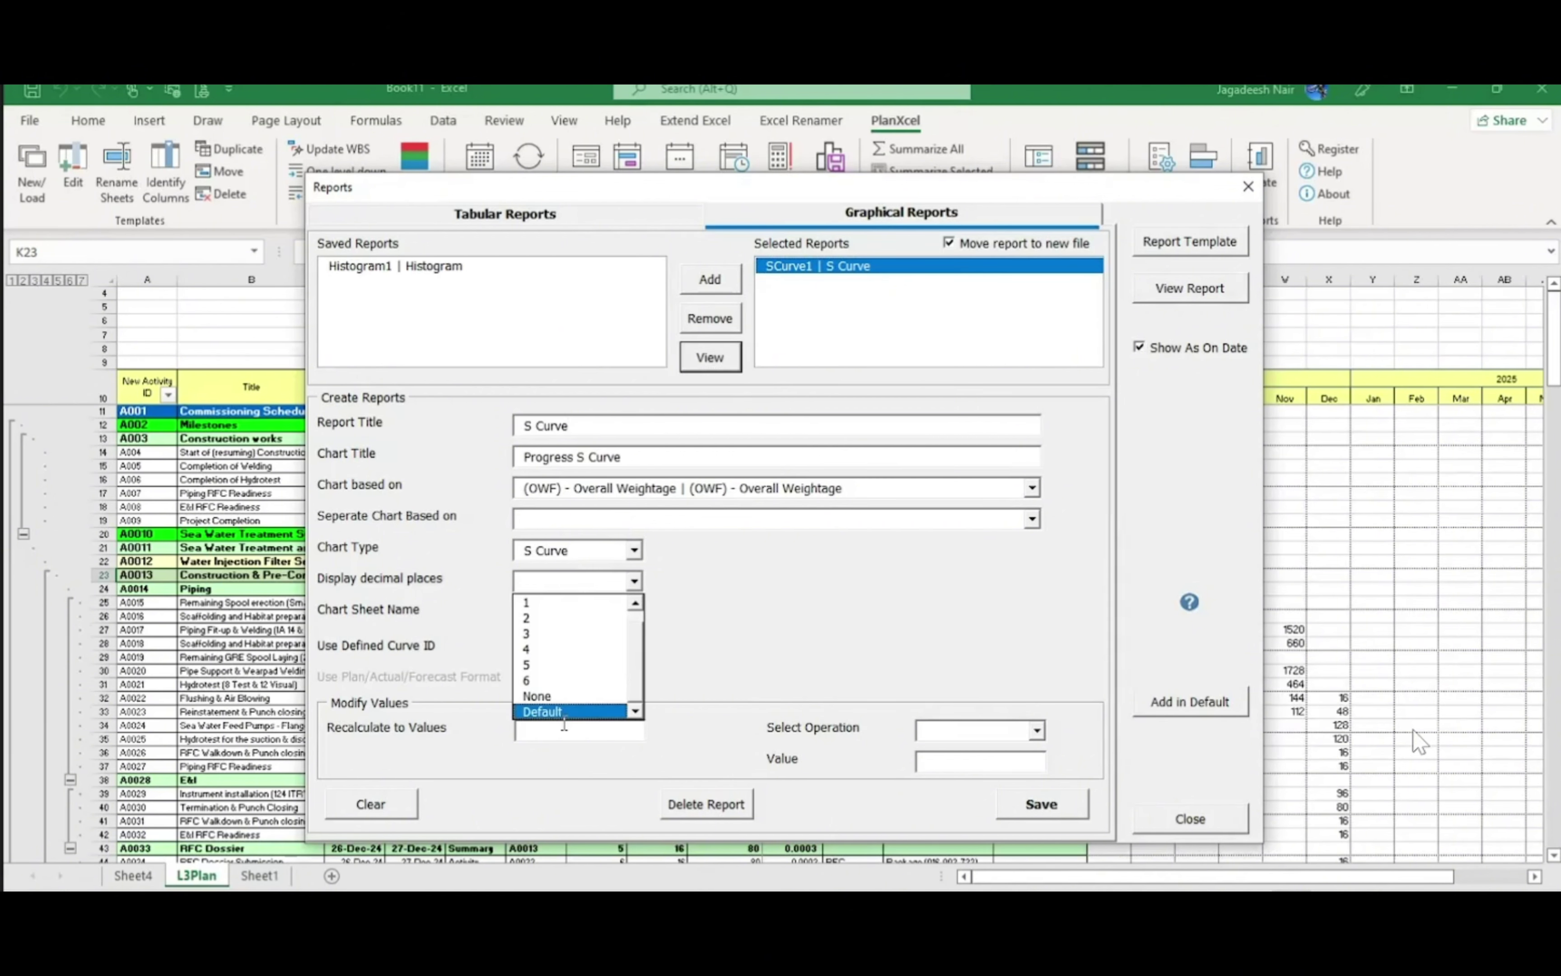
click(559, 712)
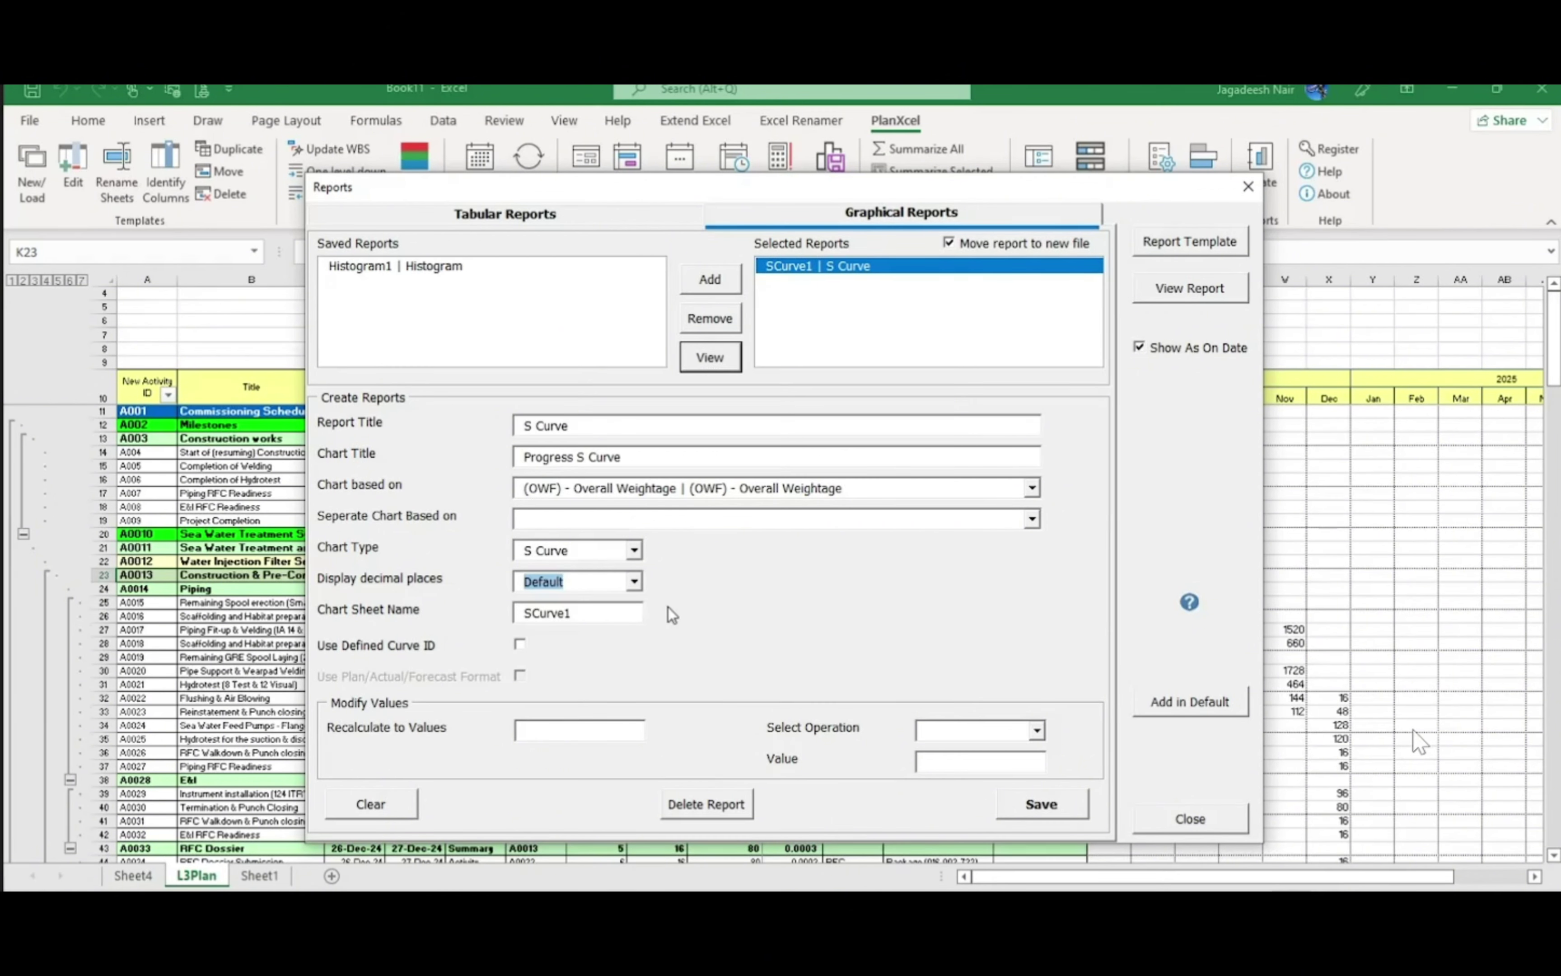
click(1038, 807)
click(772, 571)
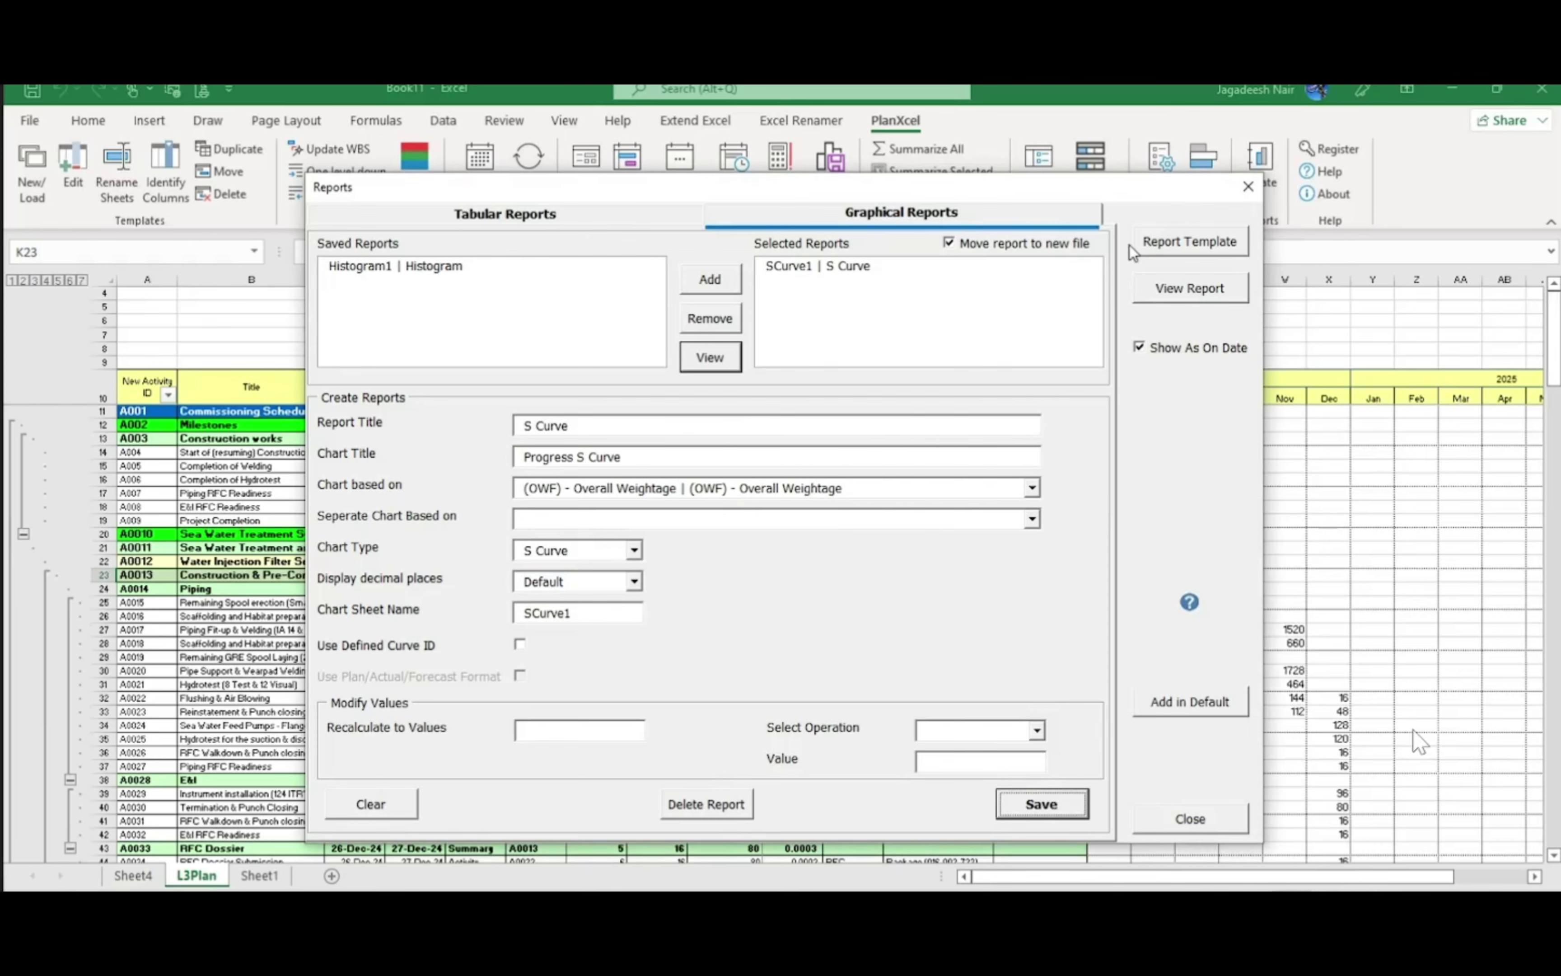
click(1192, 289)
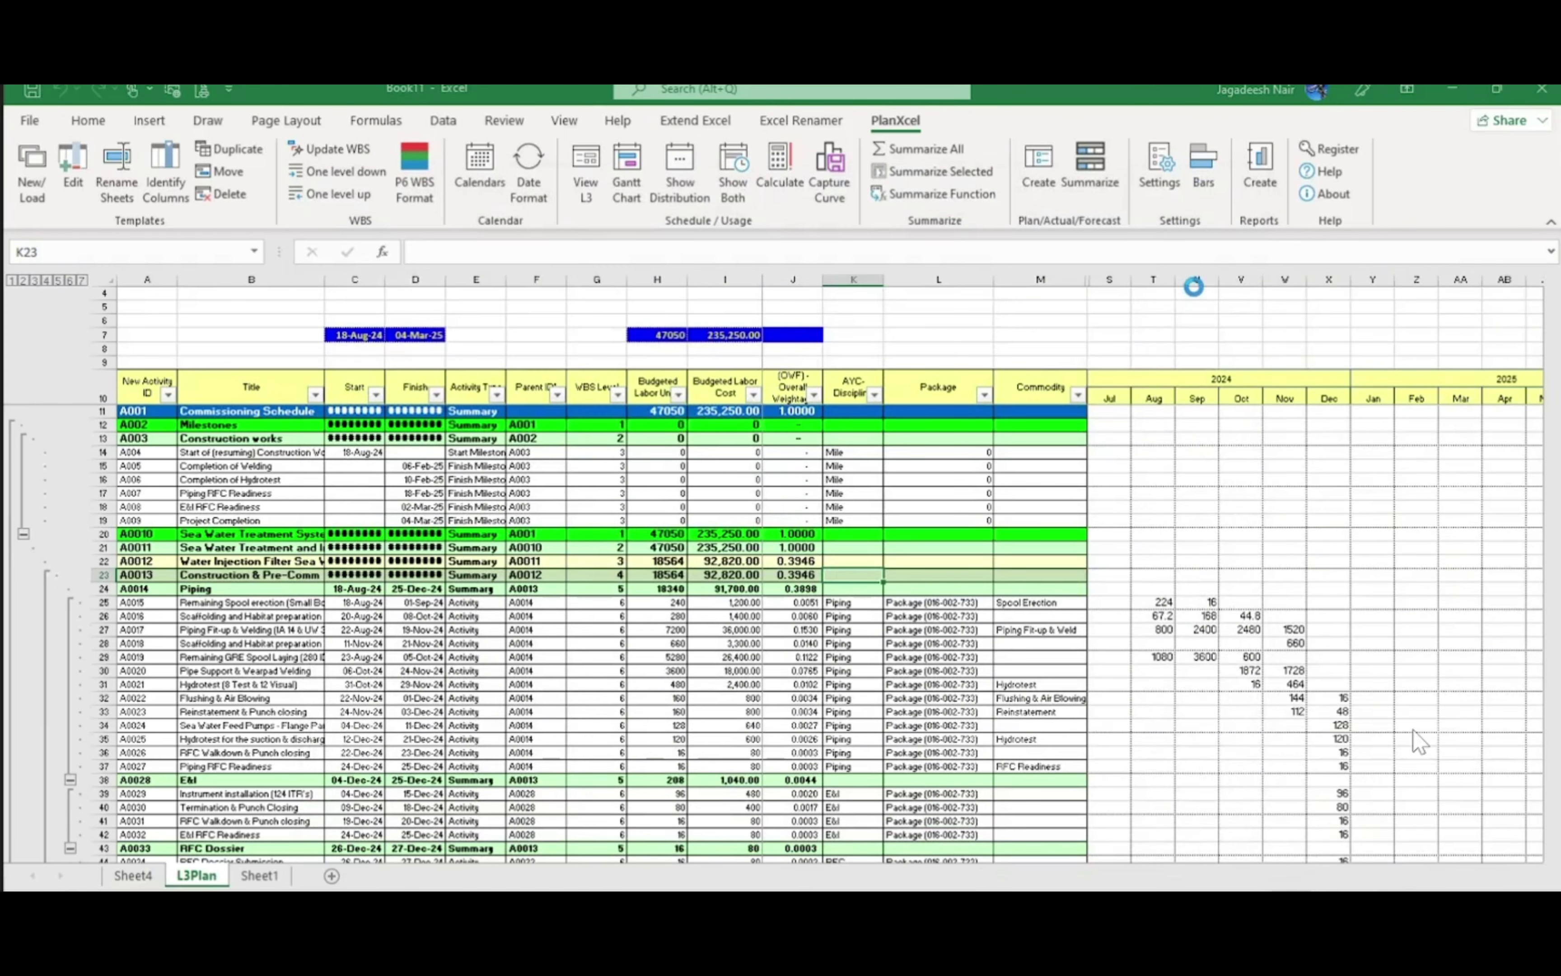
Examine the Progress S Curve chart and its monthly Cumulative values from Aug-24 to Mar-25
scroll(499, 565, down, 6)
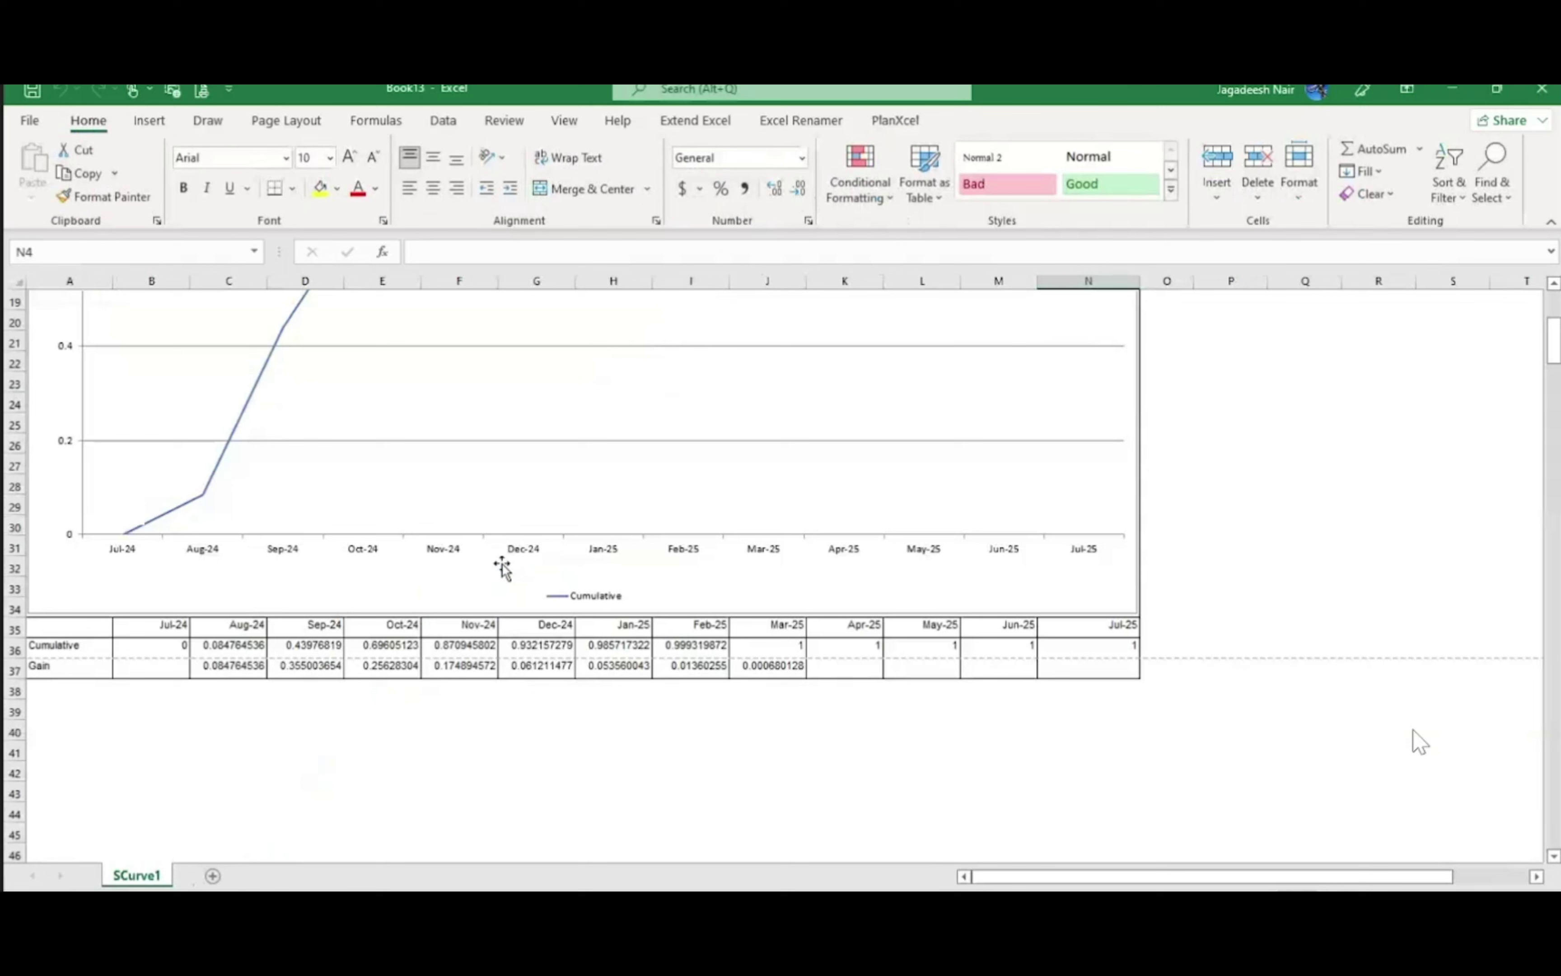
click(466, 758)
click(798, 707)
drag(232, 646, 805, 634)
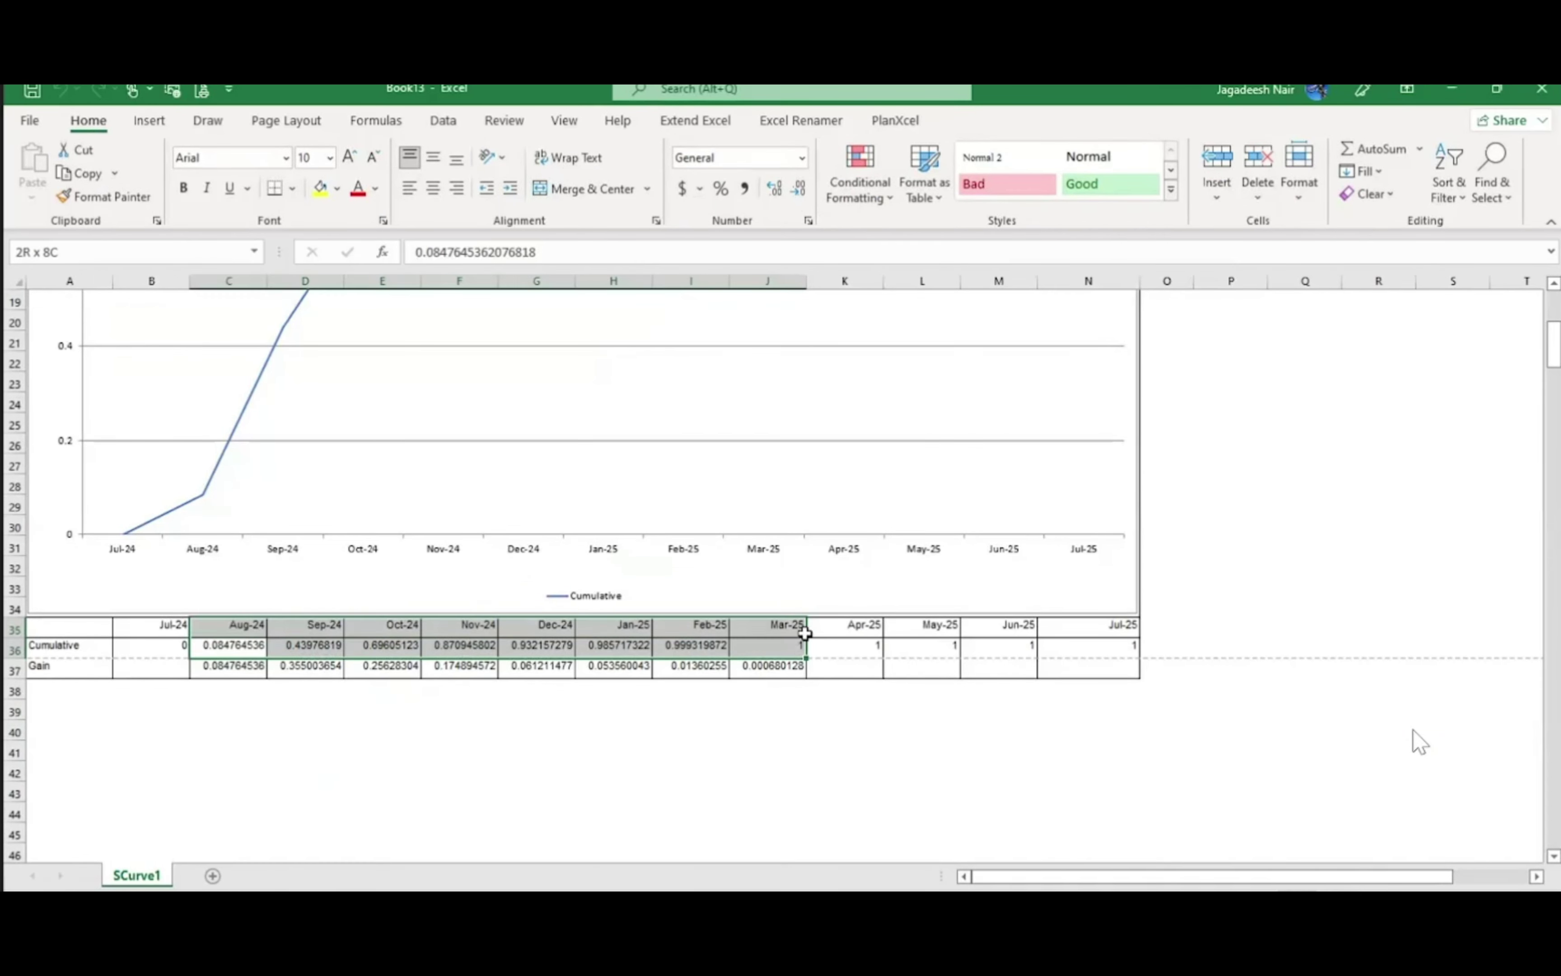
click(709, 768)
scroll(690, 645, up, 6)
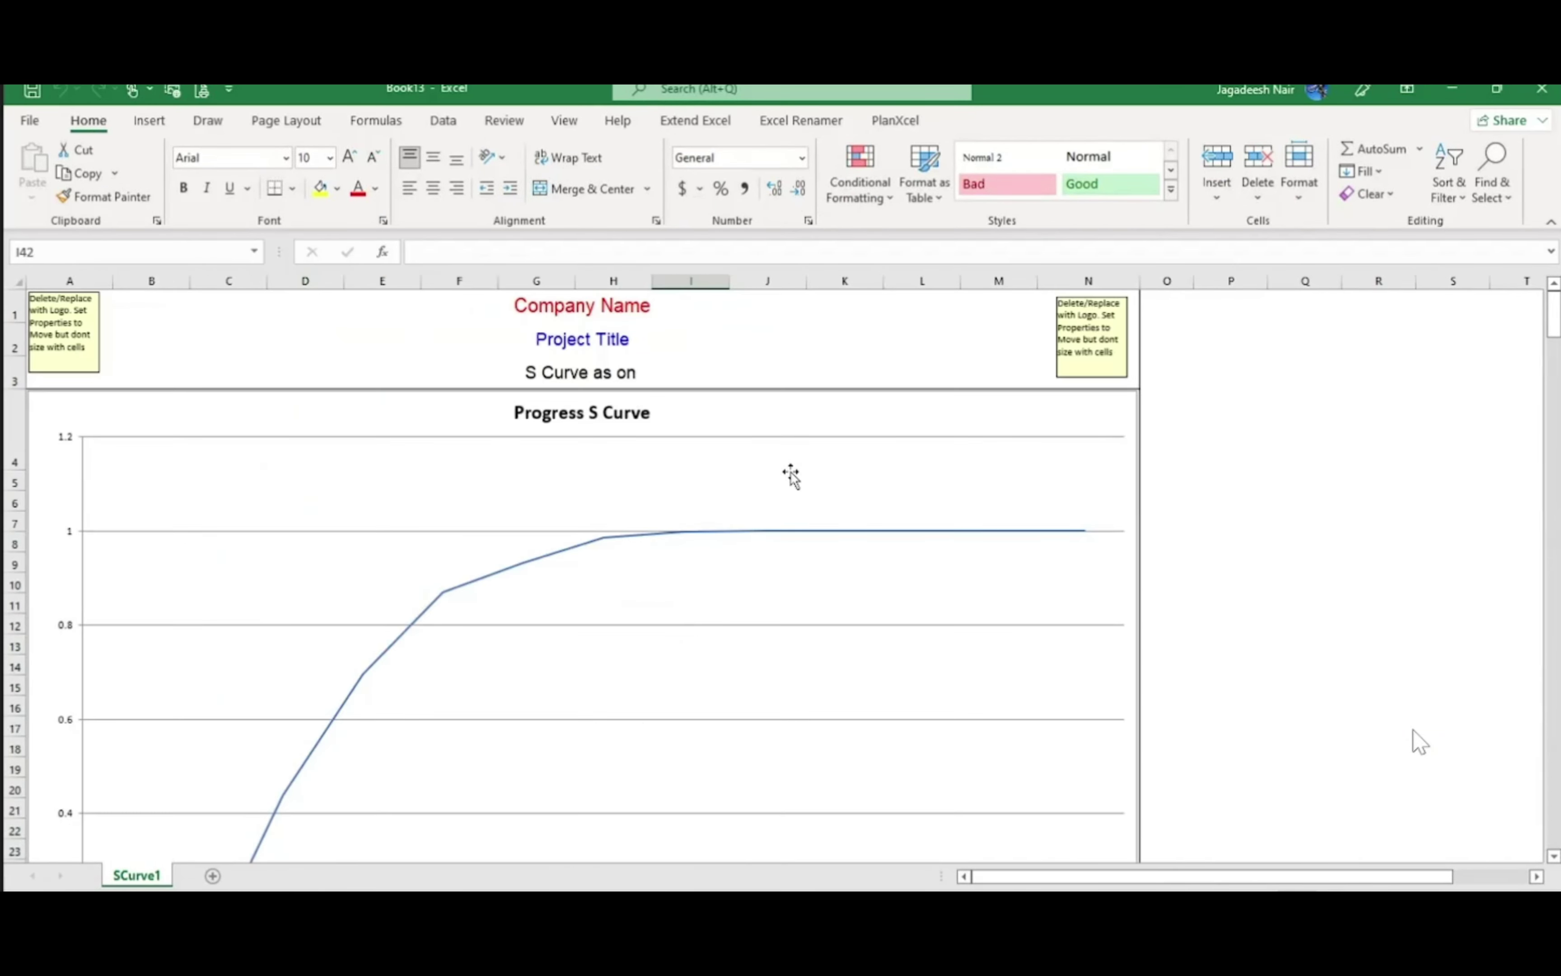
scroll(773, 477, down, 4)
ctrl+scroll(774, 474, down, 1)
scroll(591, 420, up, 2)
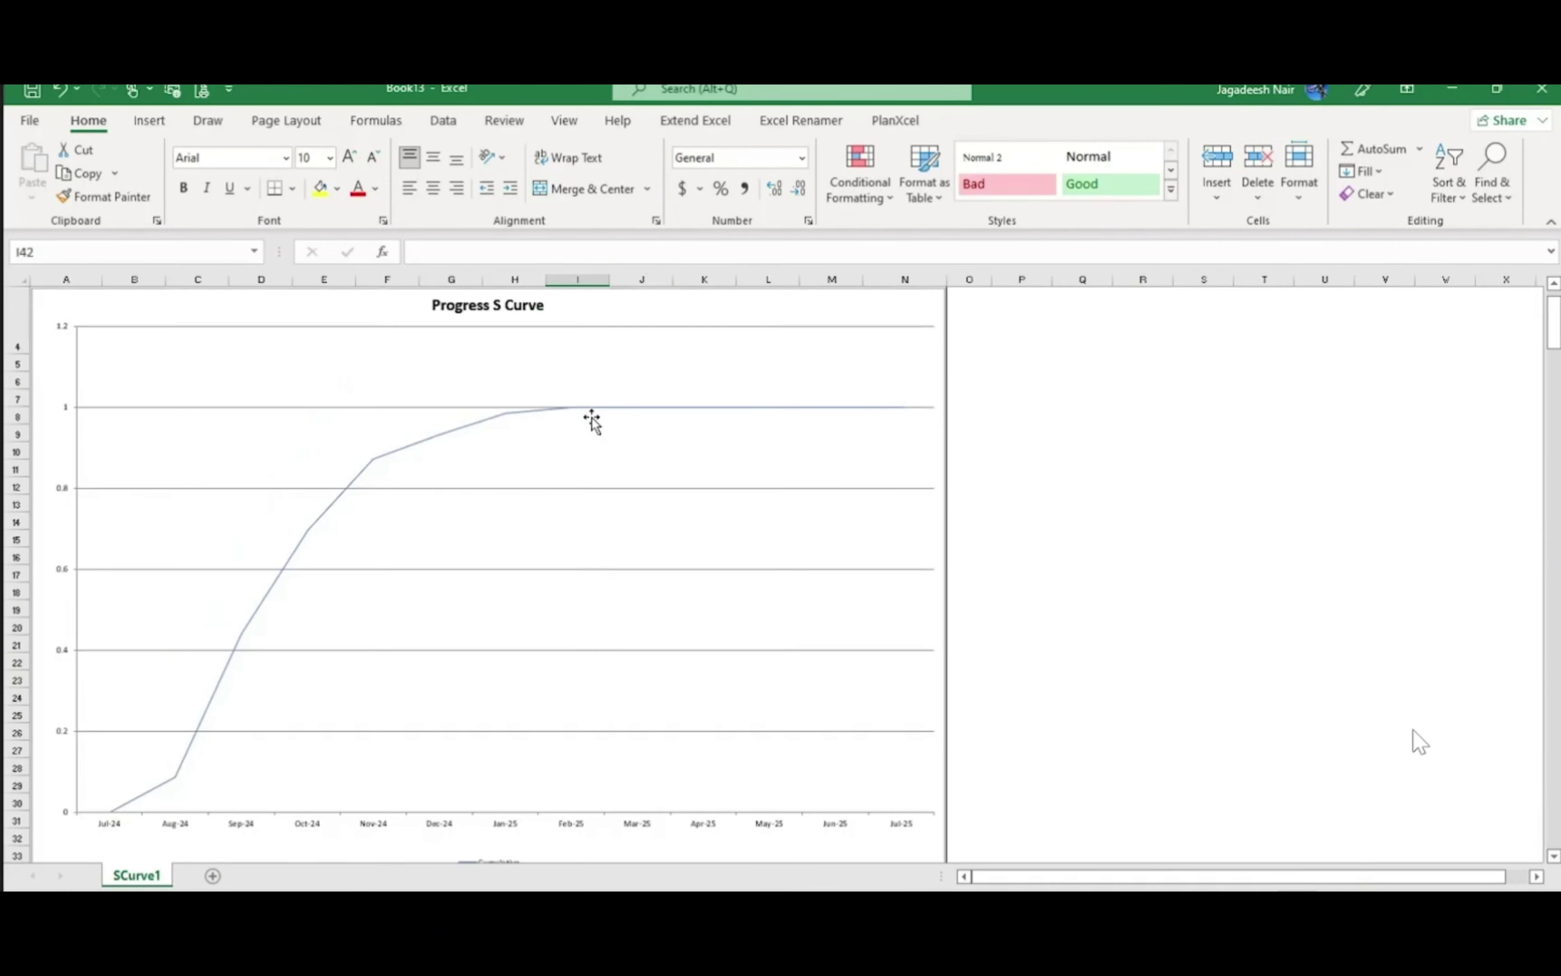
Close the generated report workbook without saving and return to the L3Plan schedule
double_click(1188, 94)
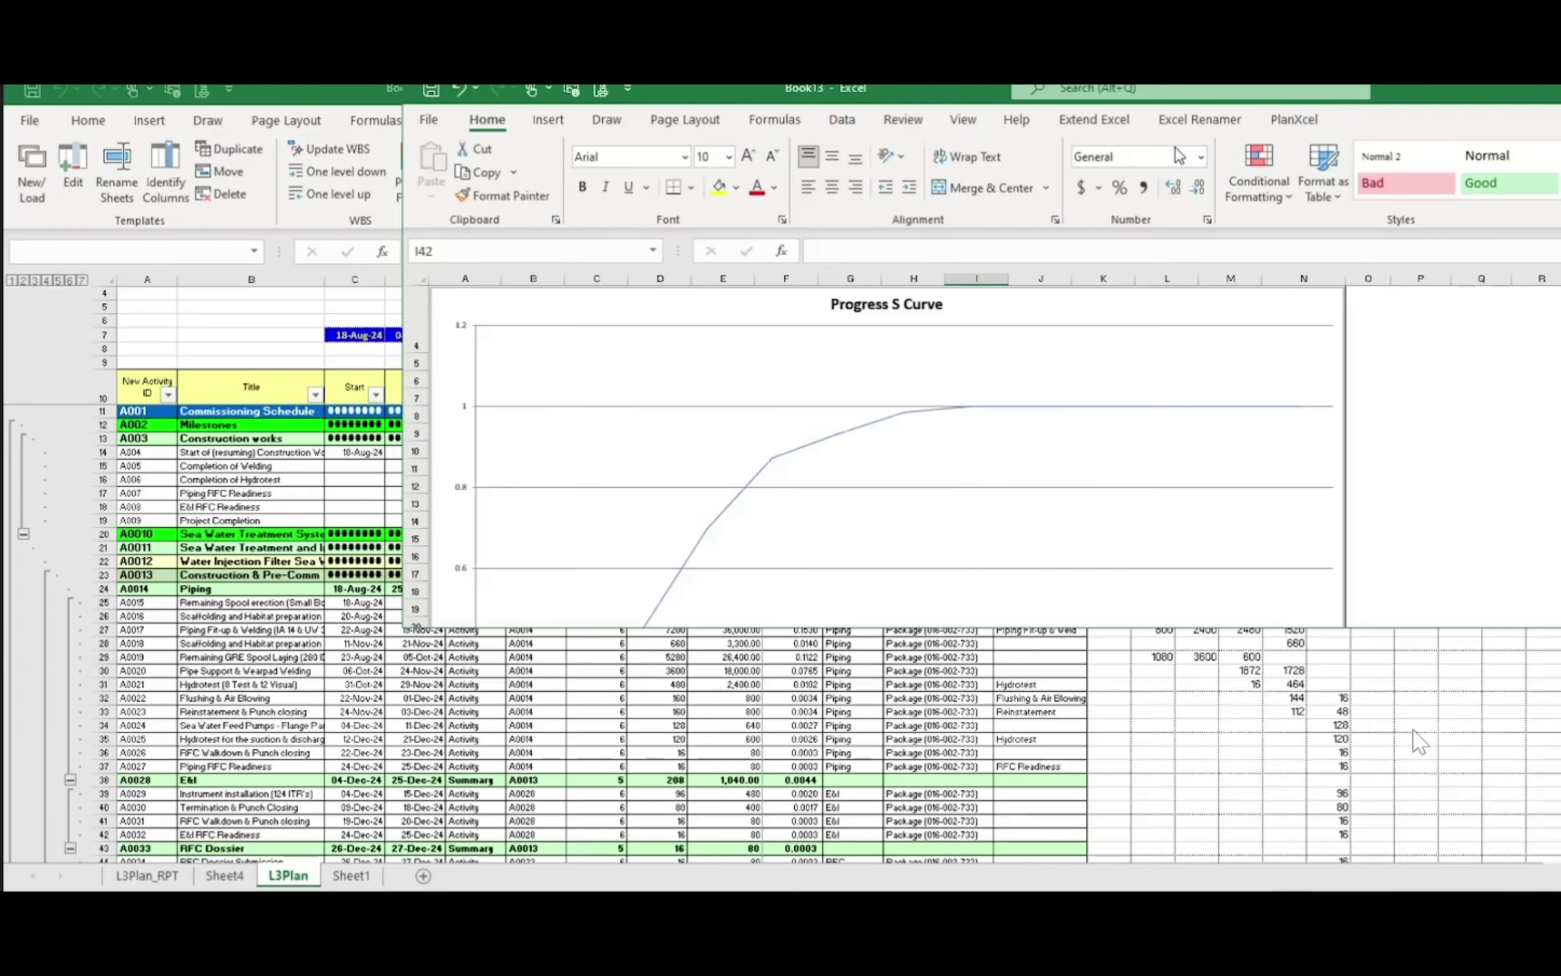
drag(1176, 149, 1170, 154)
click(1538, 149)
click(1085, 531)
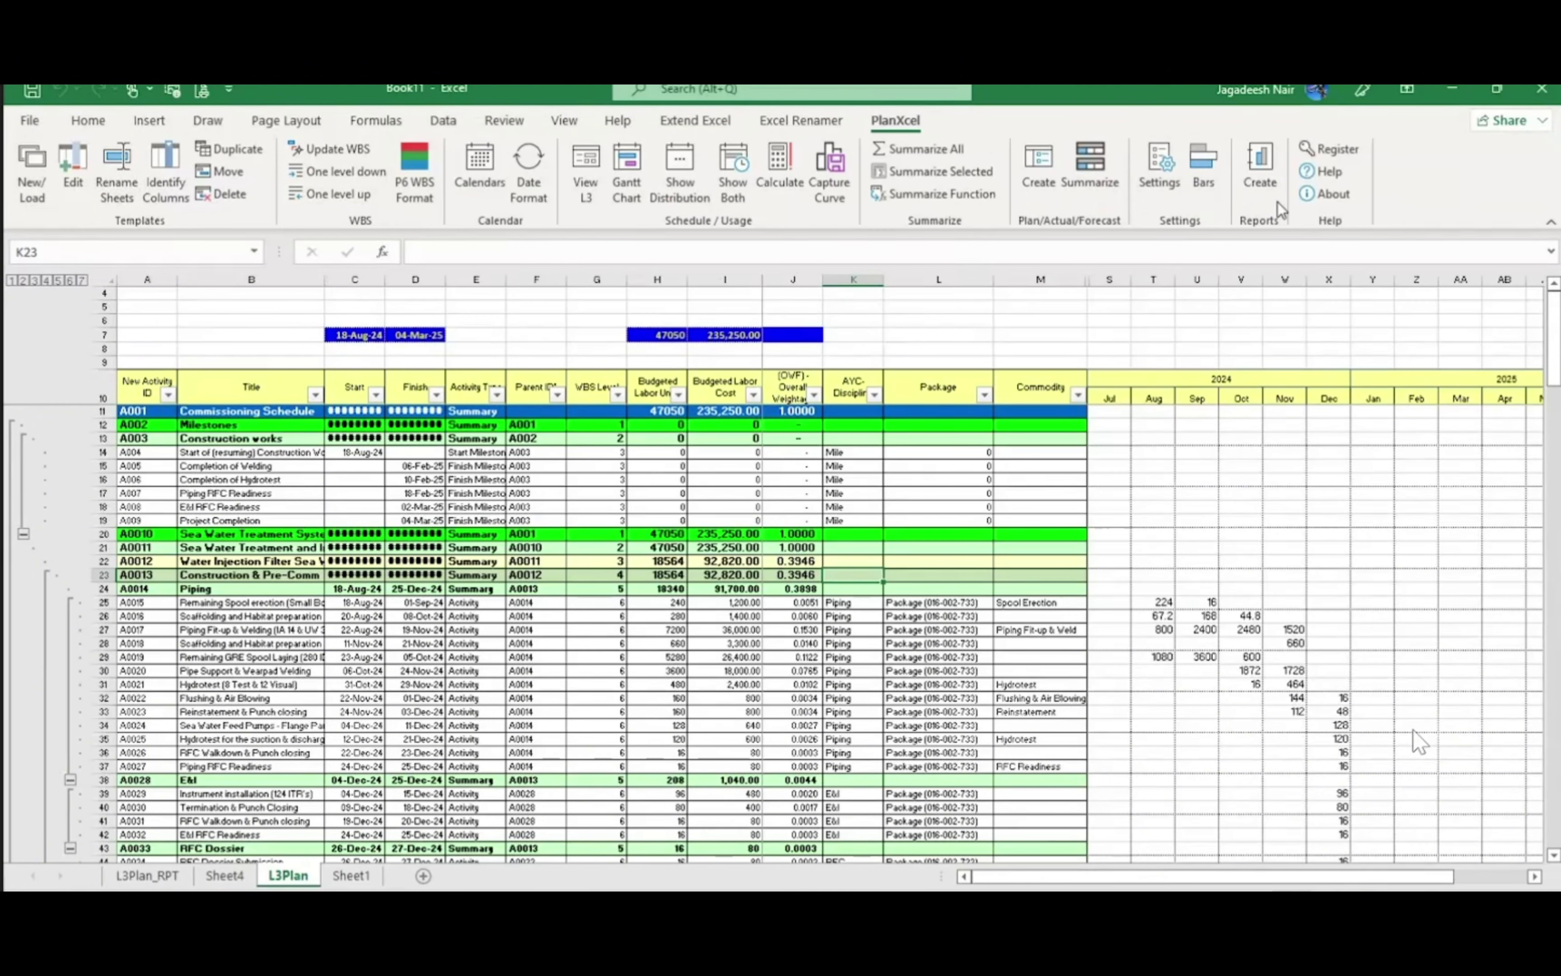
Load the saved S Curve graphical report for editing and open its choices for separating charts by a defined code
click(1152, 169)
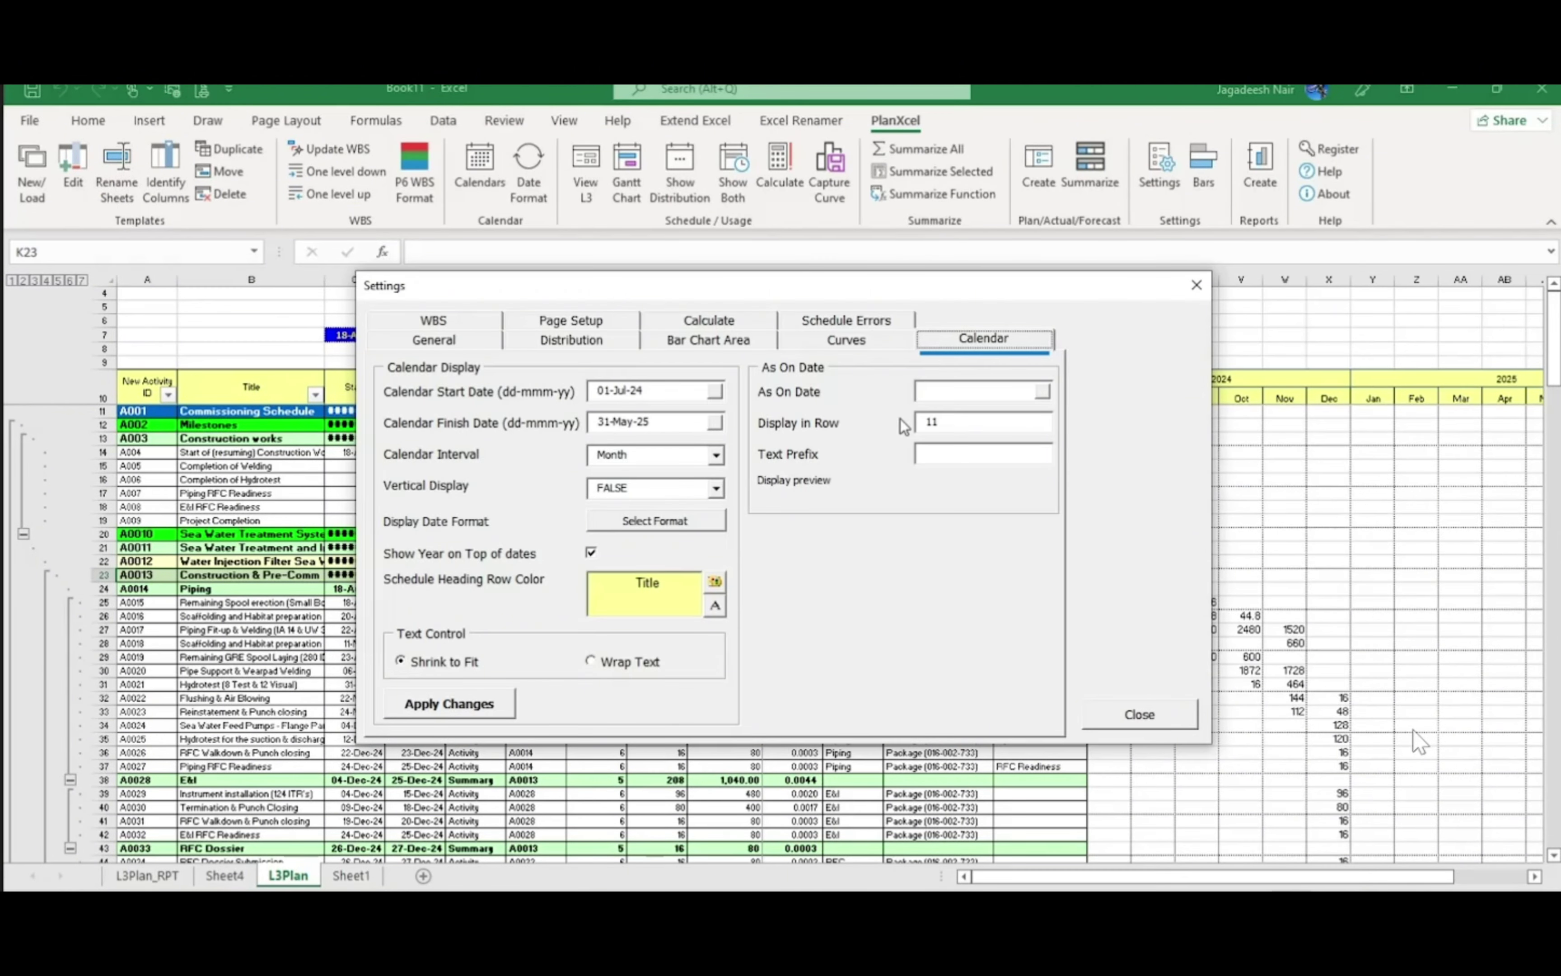
click(1171, 715)
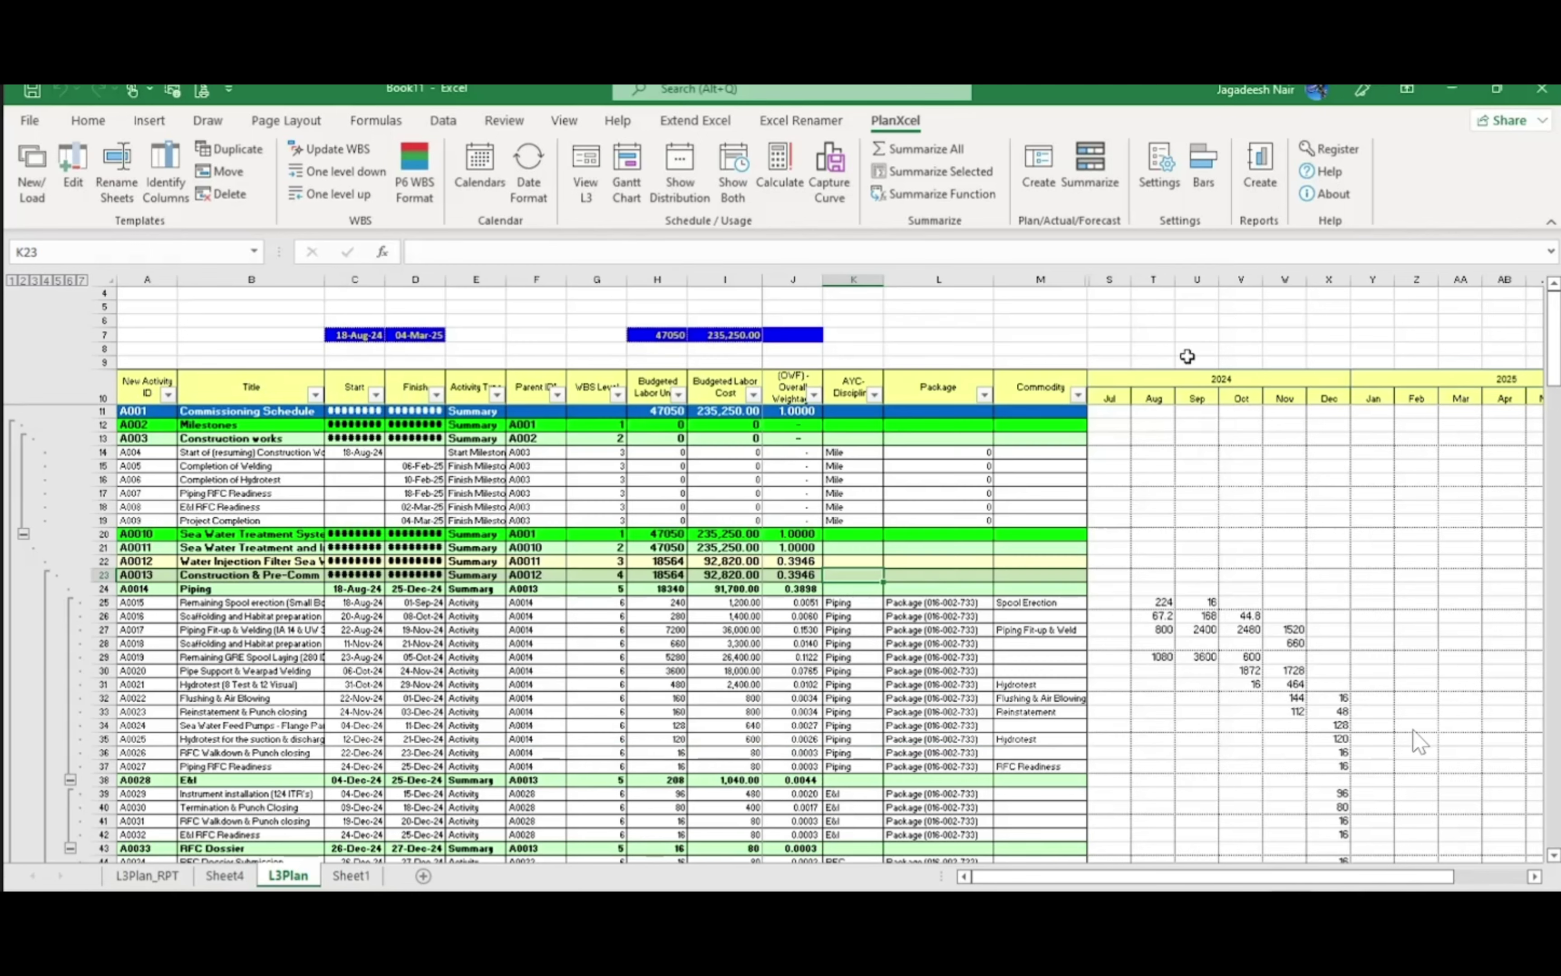
click(1268, 164)
click(922, 216)
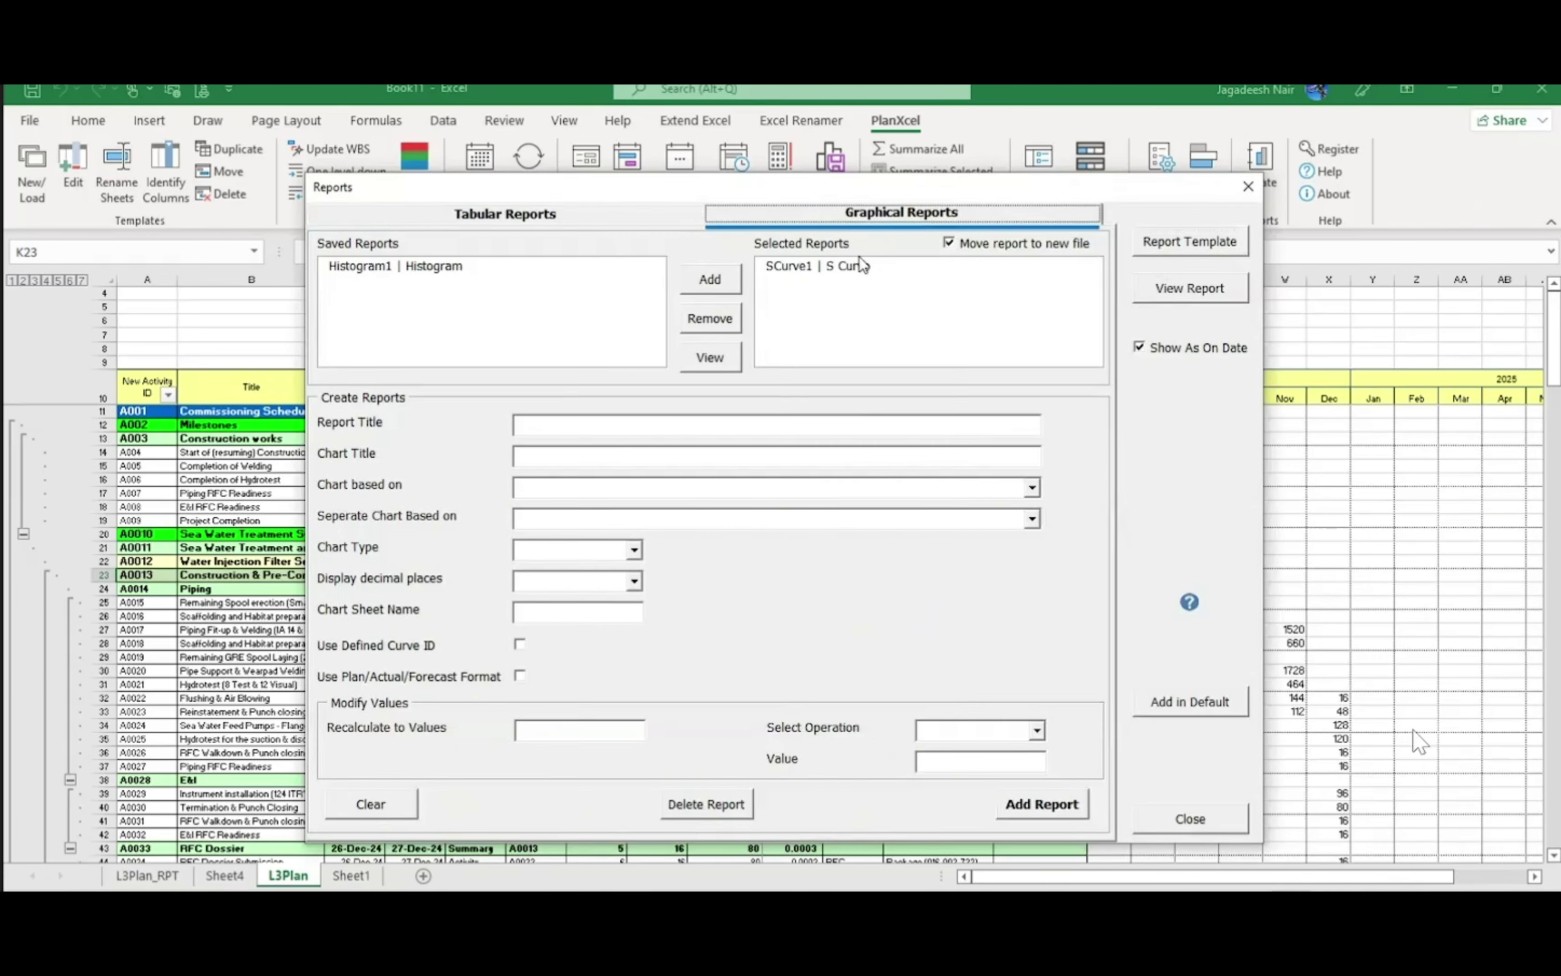
click(838, 264)
click(710, 357)
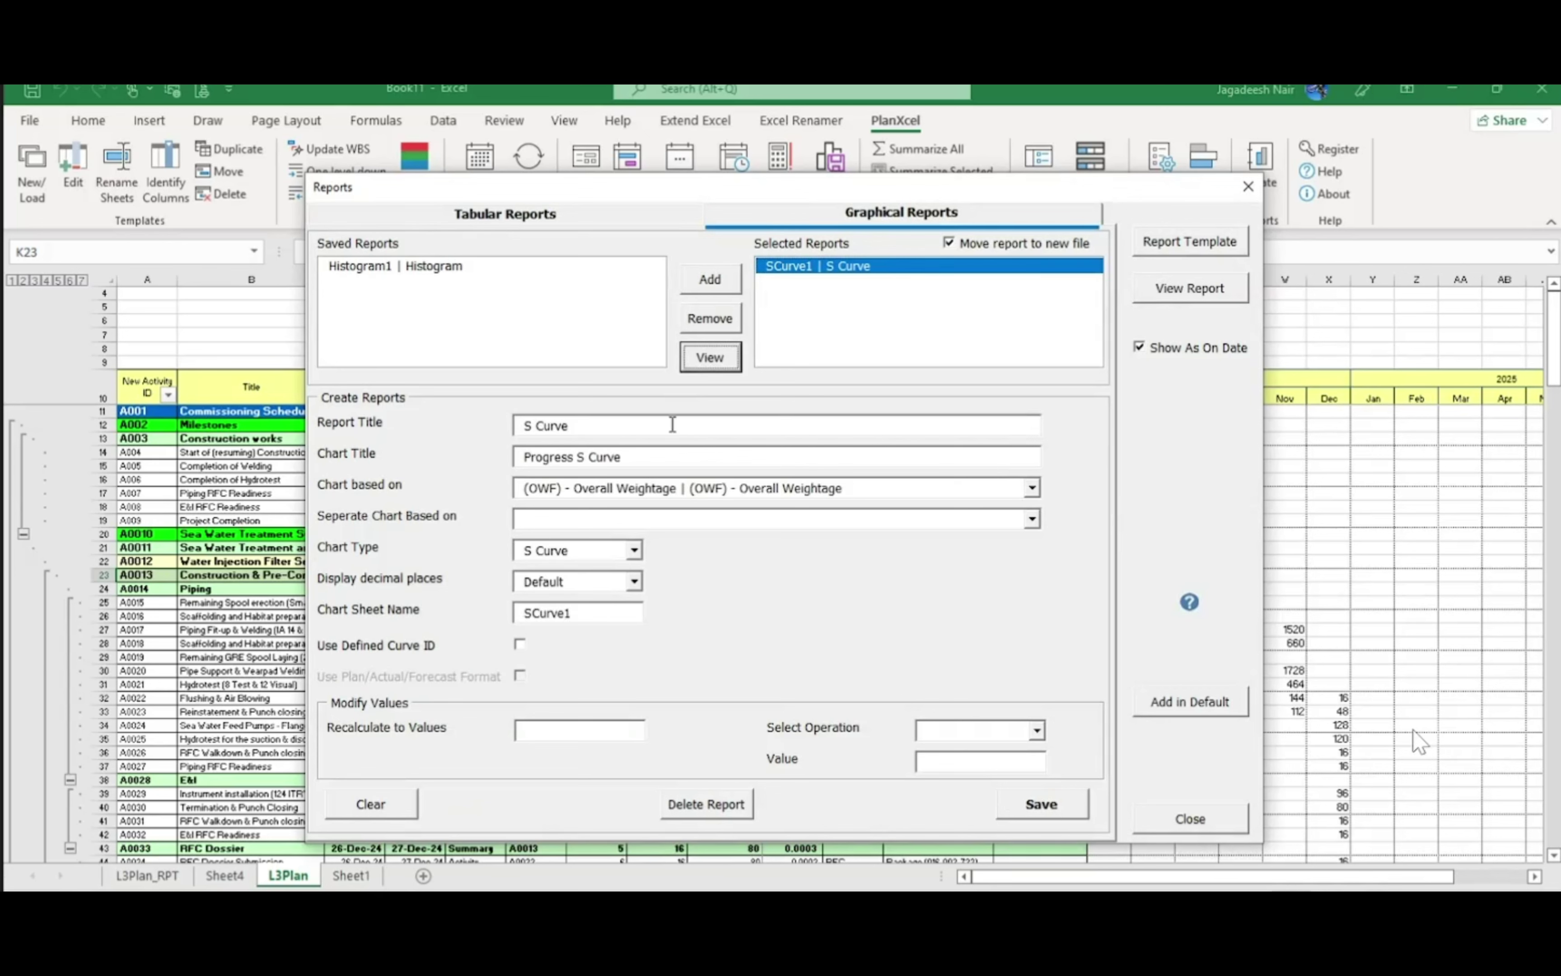
click(1032, 519)
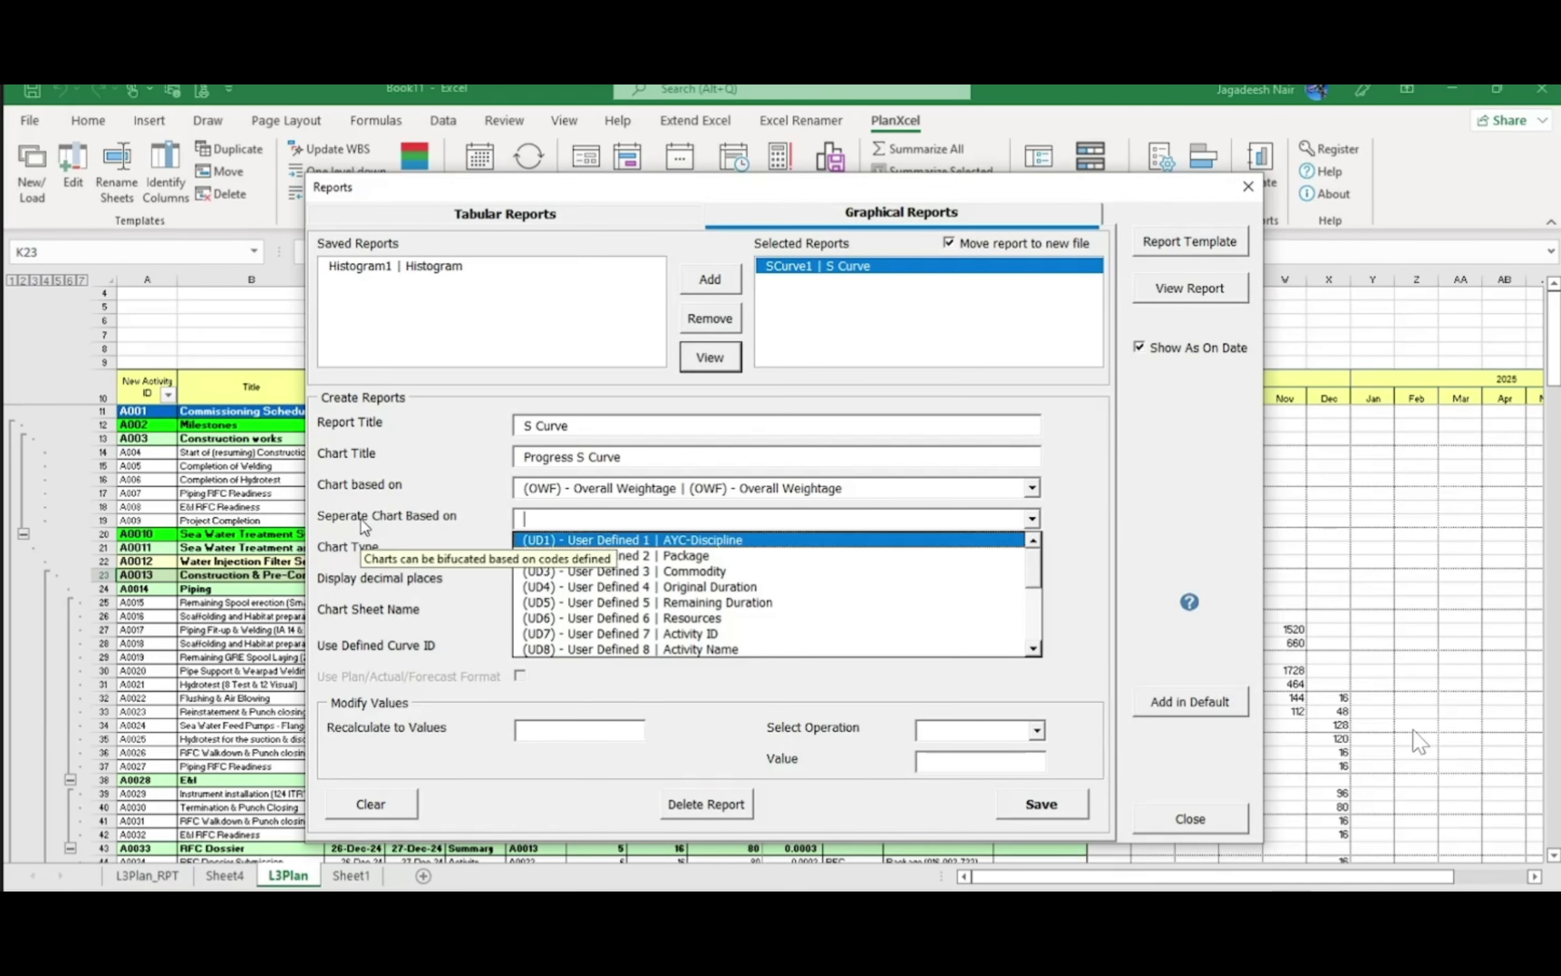
Split the S Curve report by (UD2) User Defined 2 | Package, recalculate its values to 100, and save it
click(685, 556)
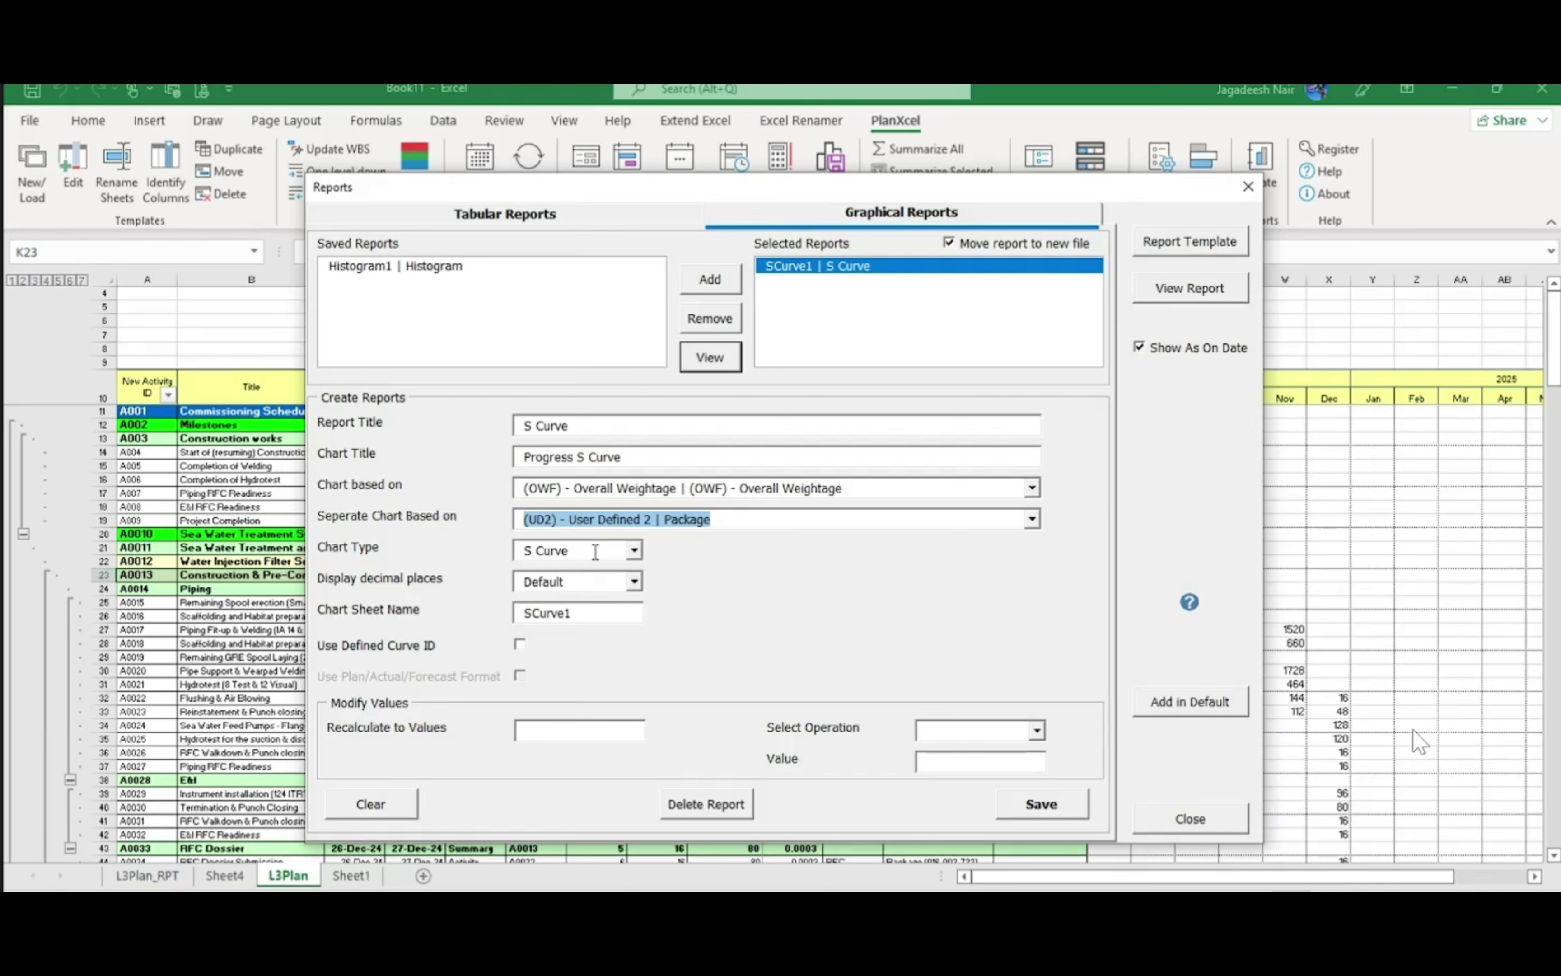
click(545, 730)
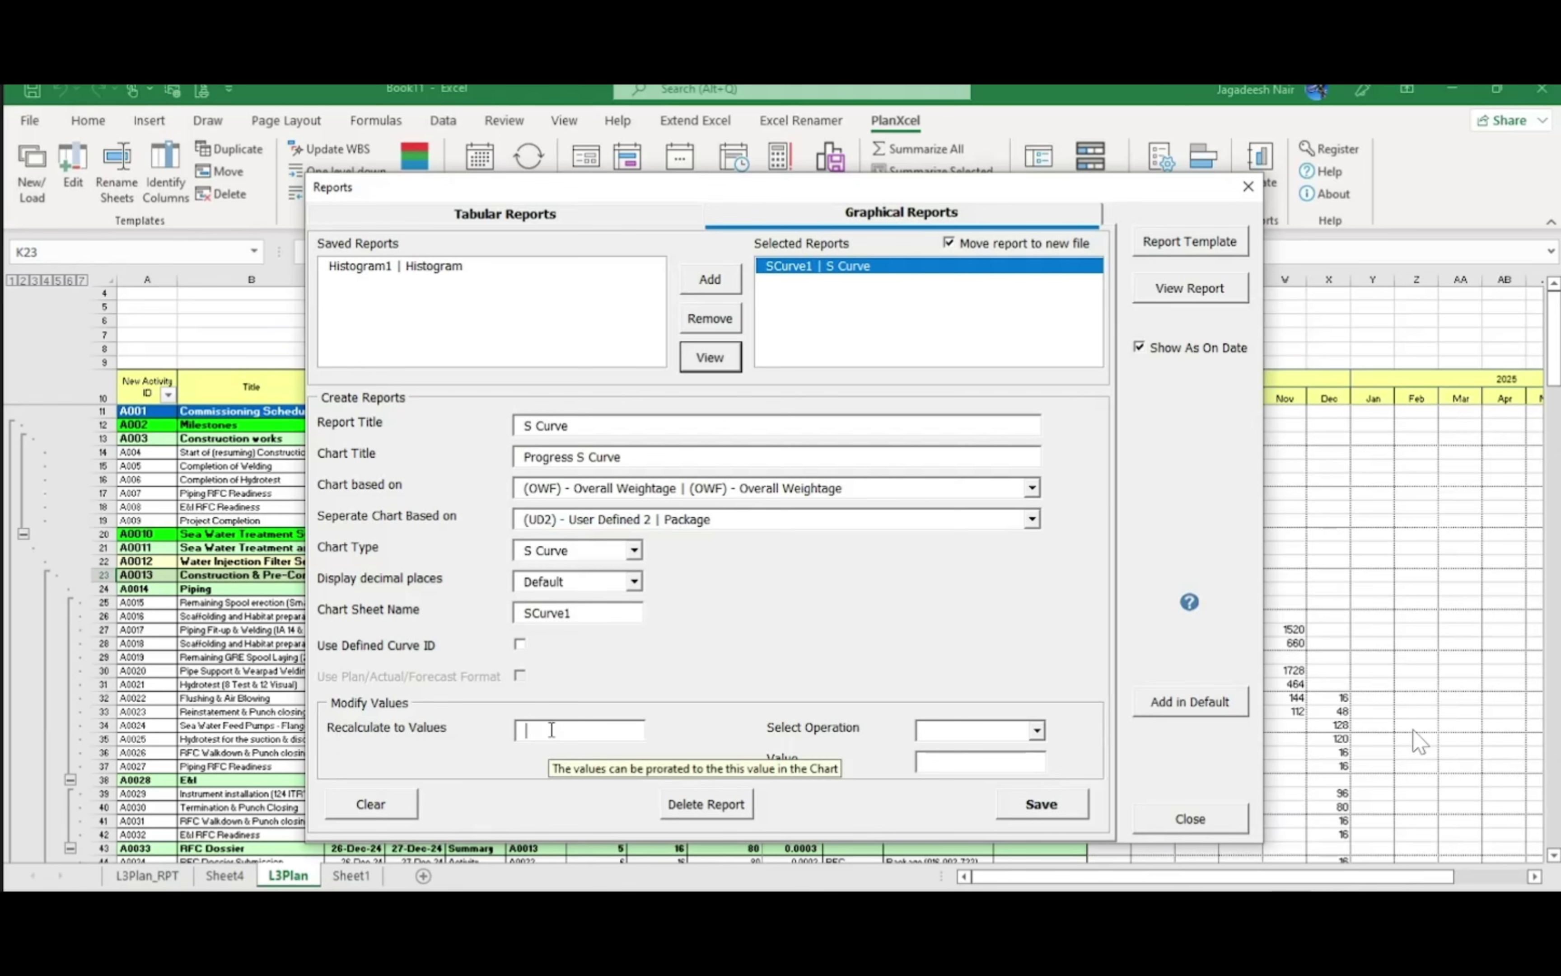
text(100)
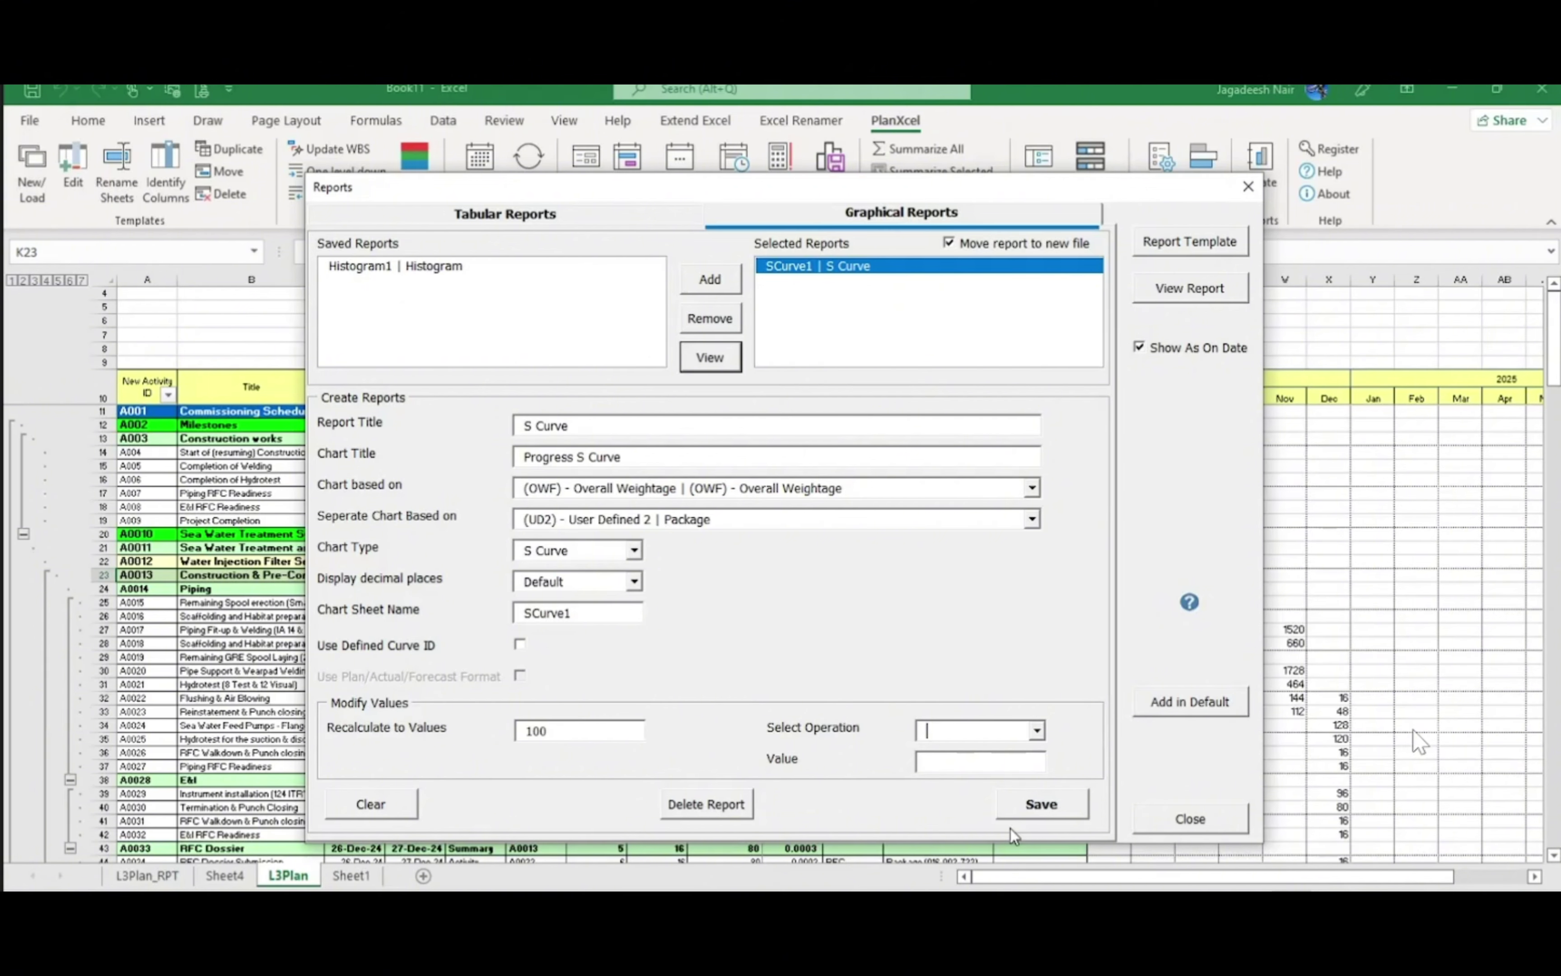
click(1058, 800)
click(778, 574)
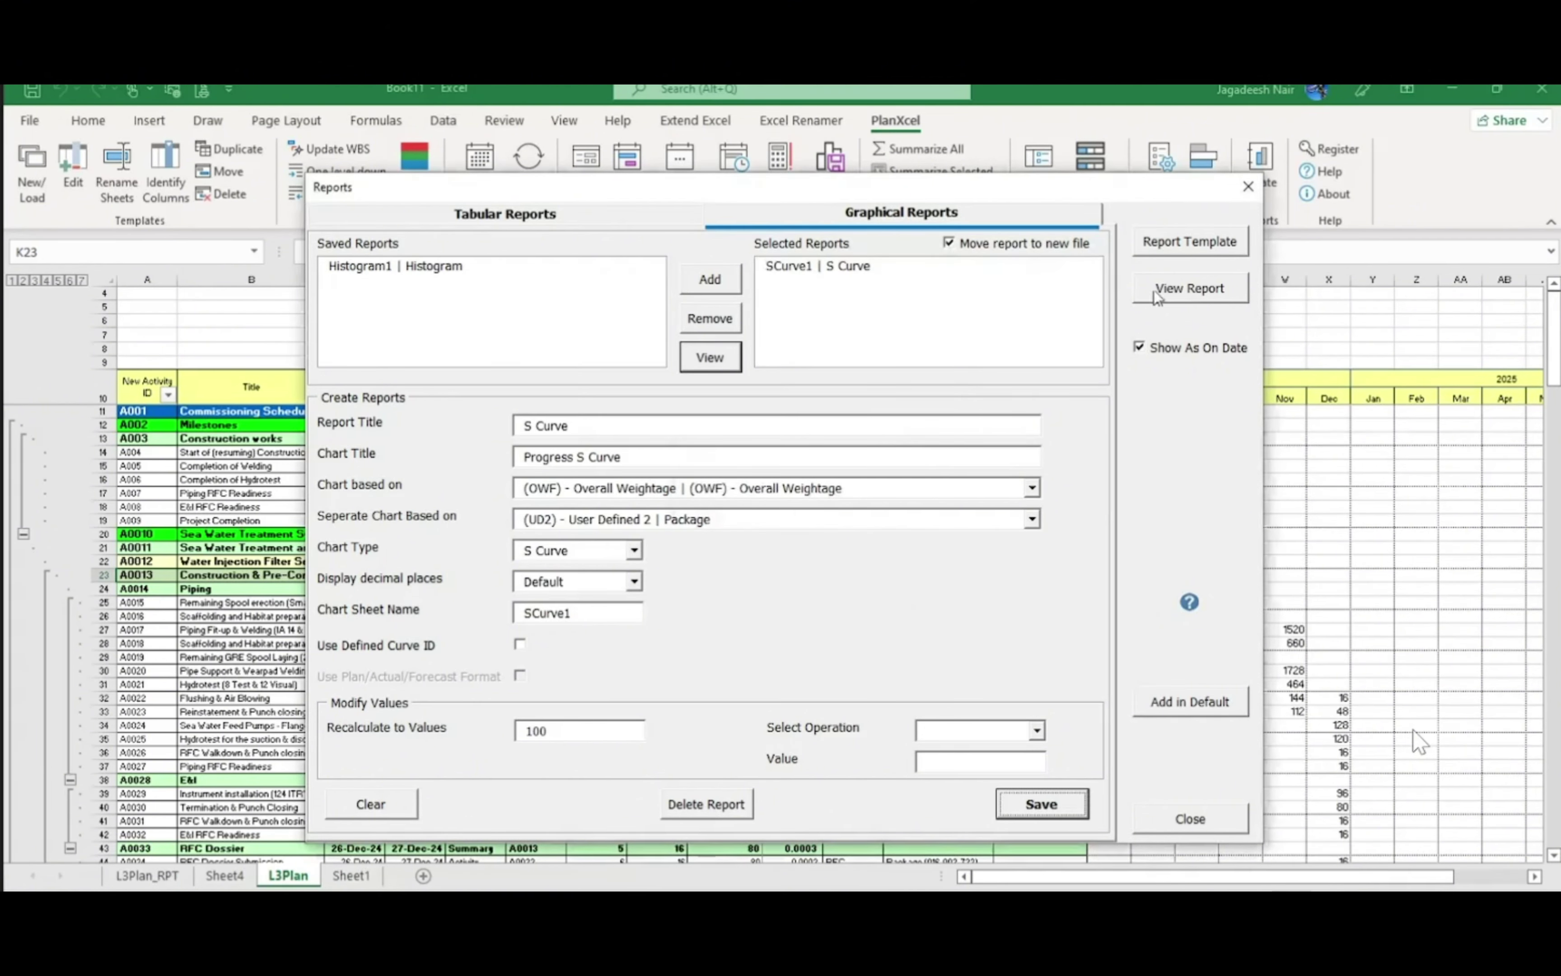
Generate the S Curve report and examine the package curves and the data table beneath the chart
click(1180, 289)
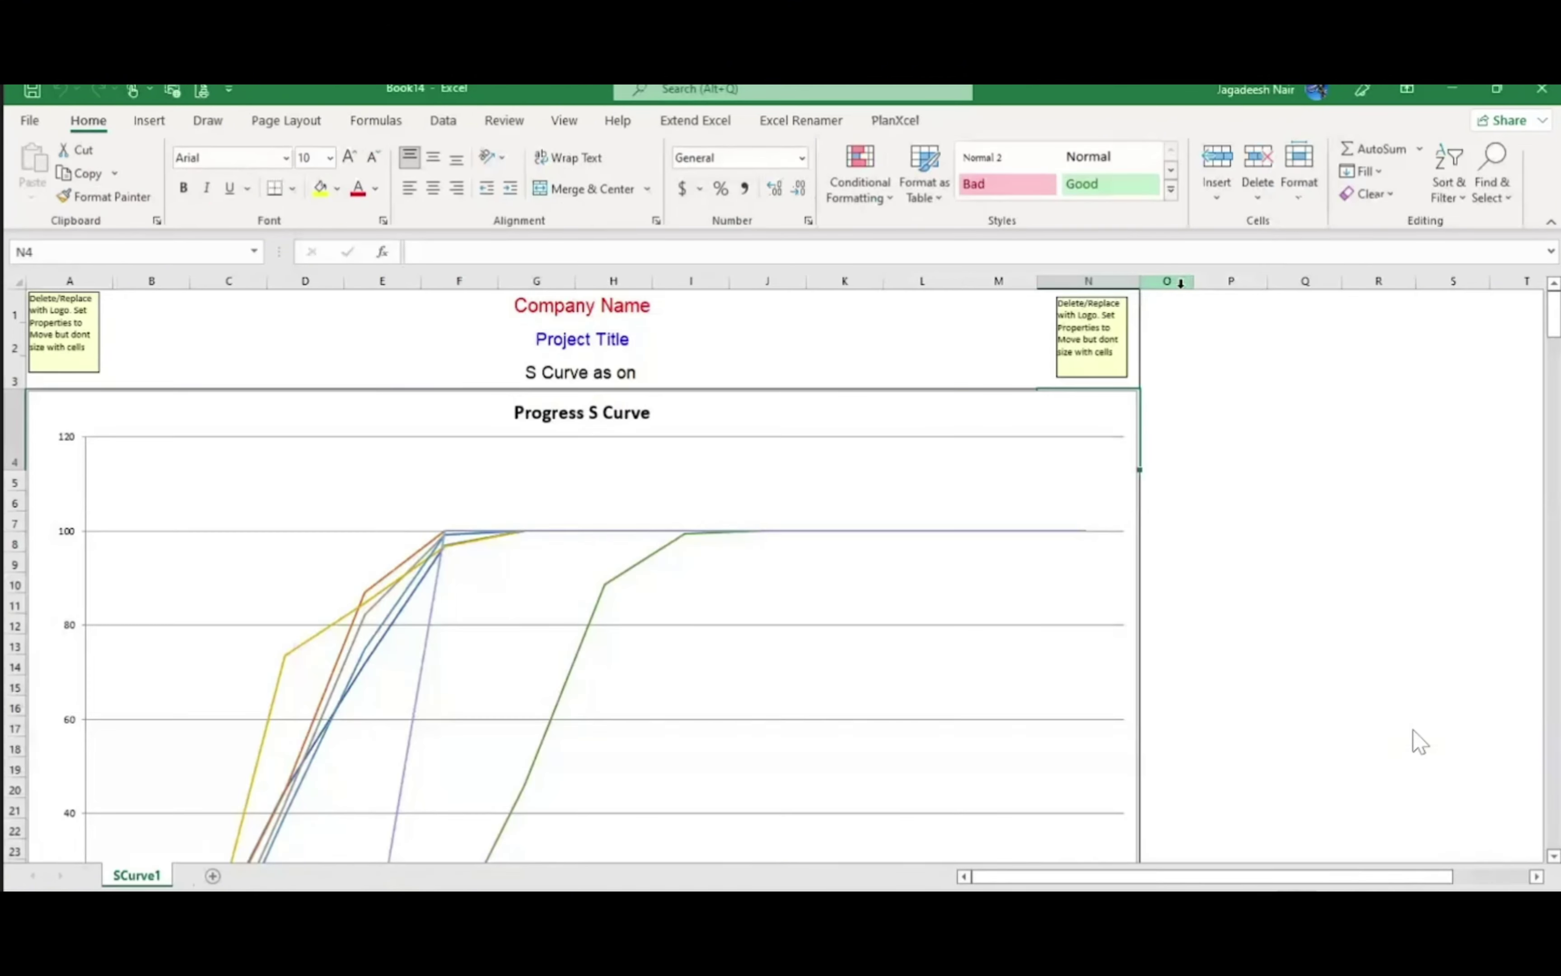
scroll(778, 477, down, 3)
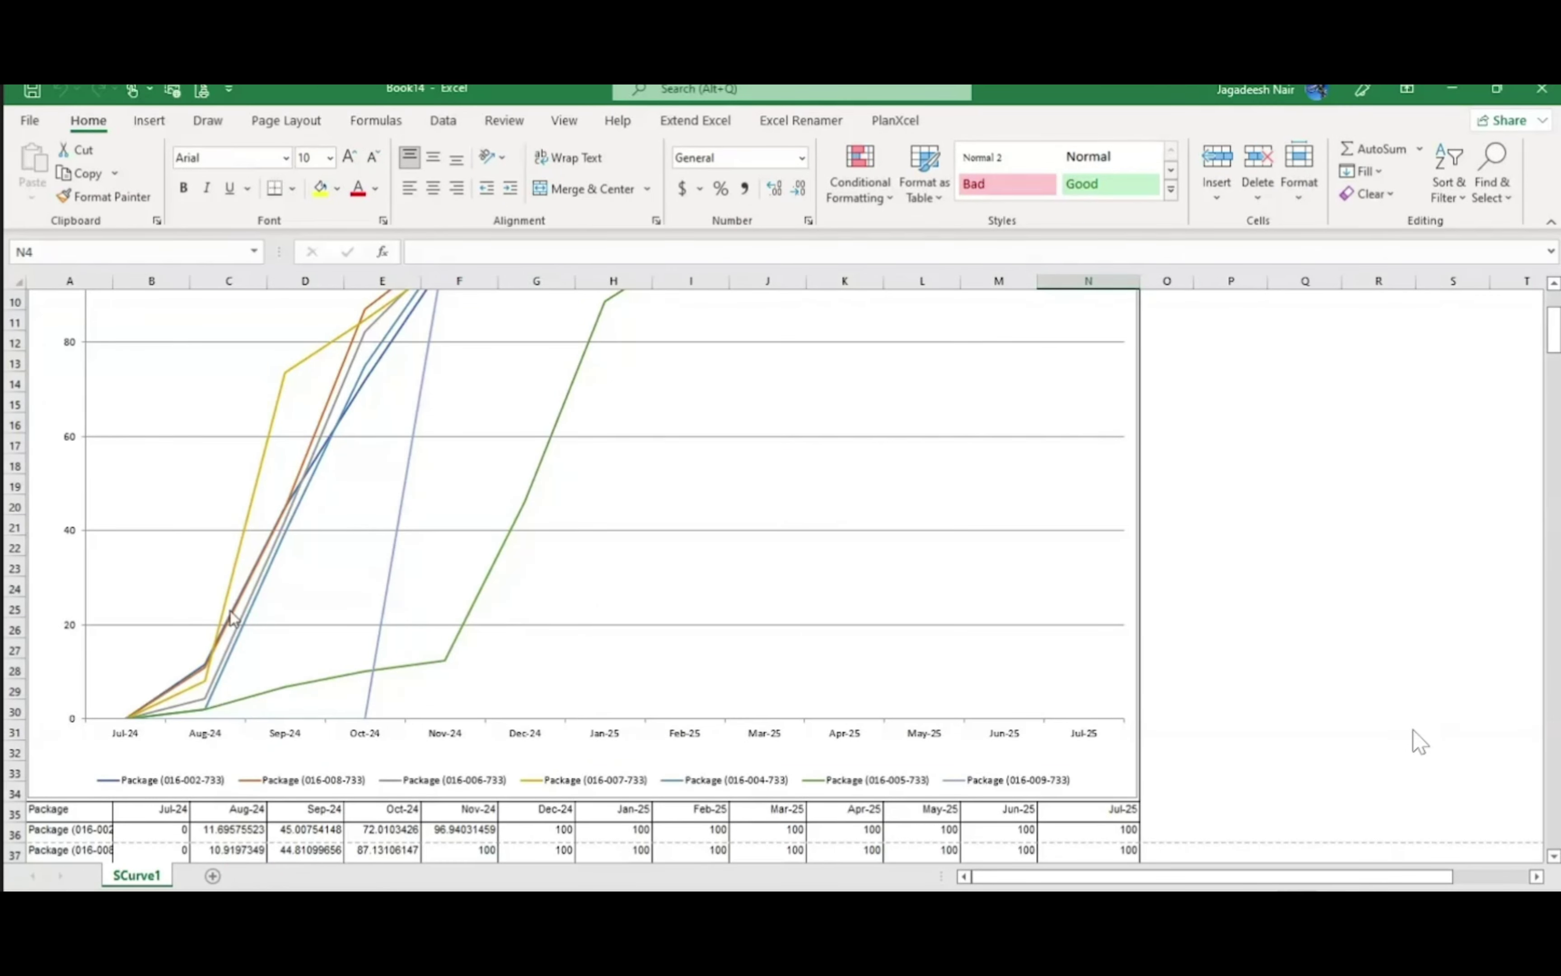
scroll(511, 644, up, 1)
scroll(511, 644, up, 3)
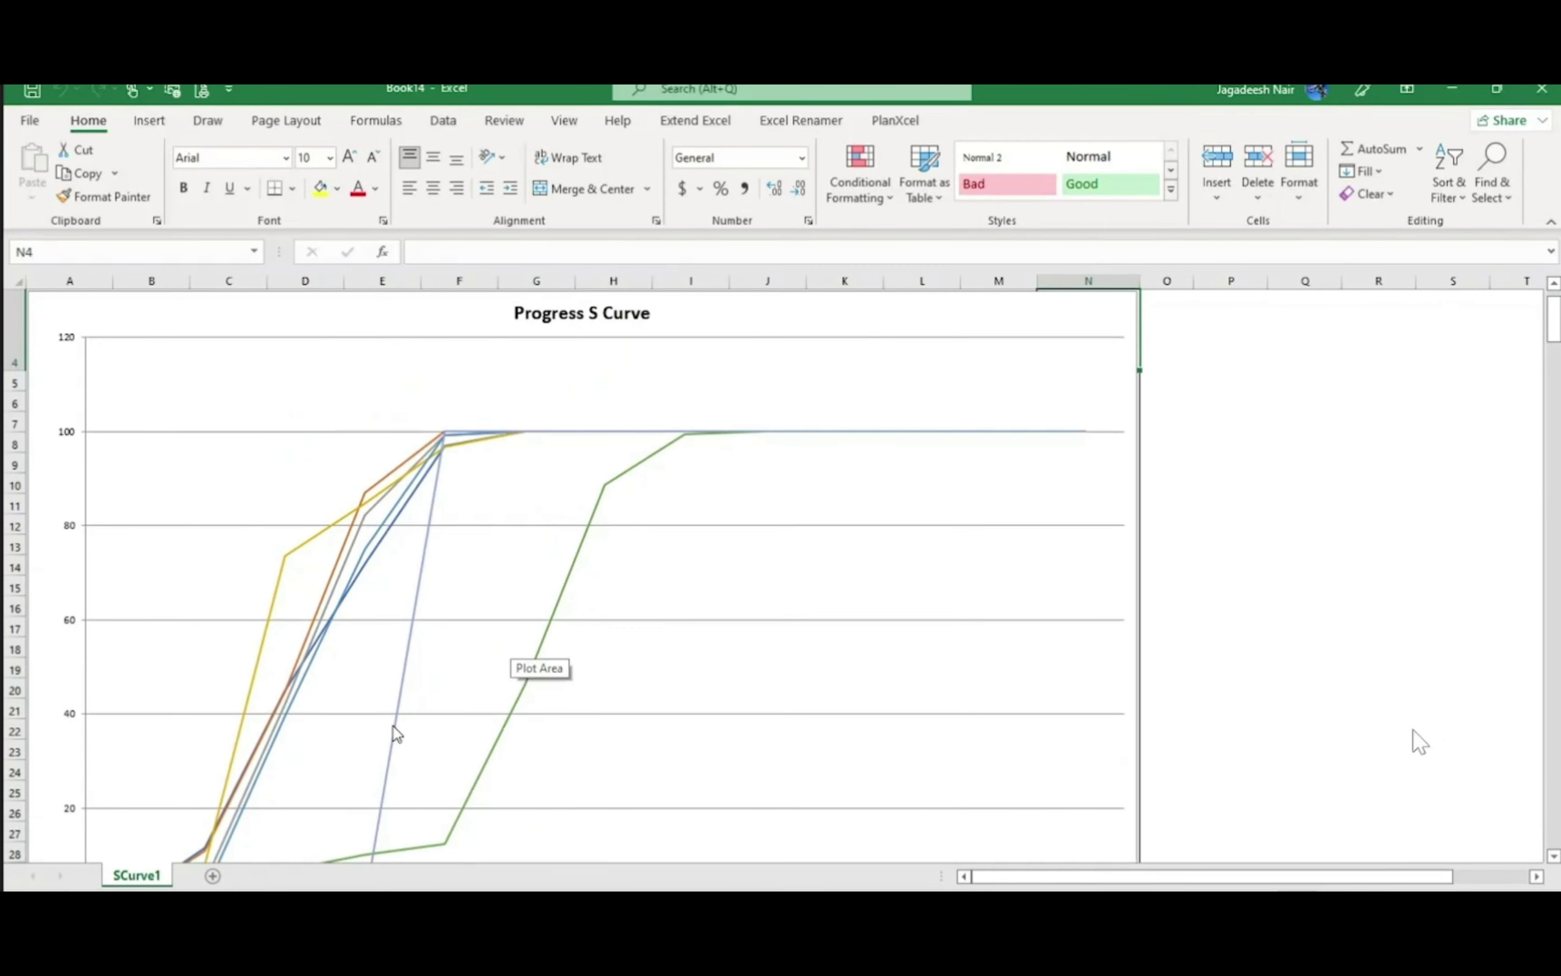
scroll(363, 722, down, 2)
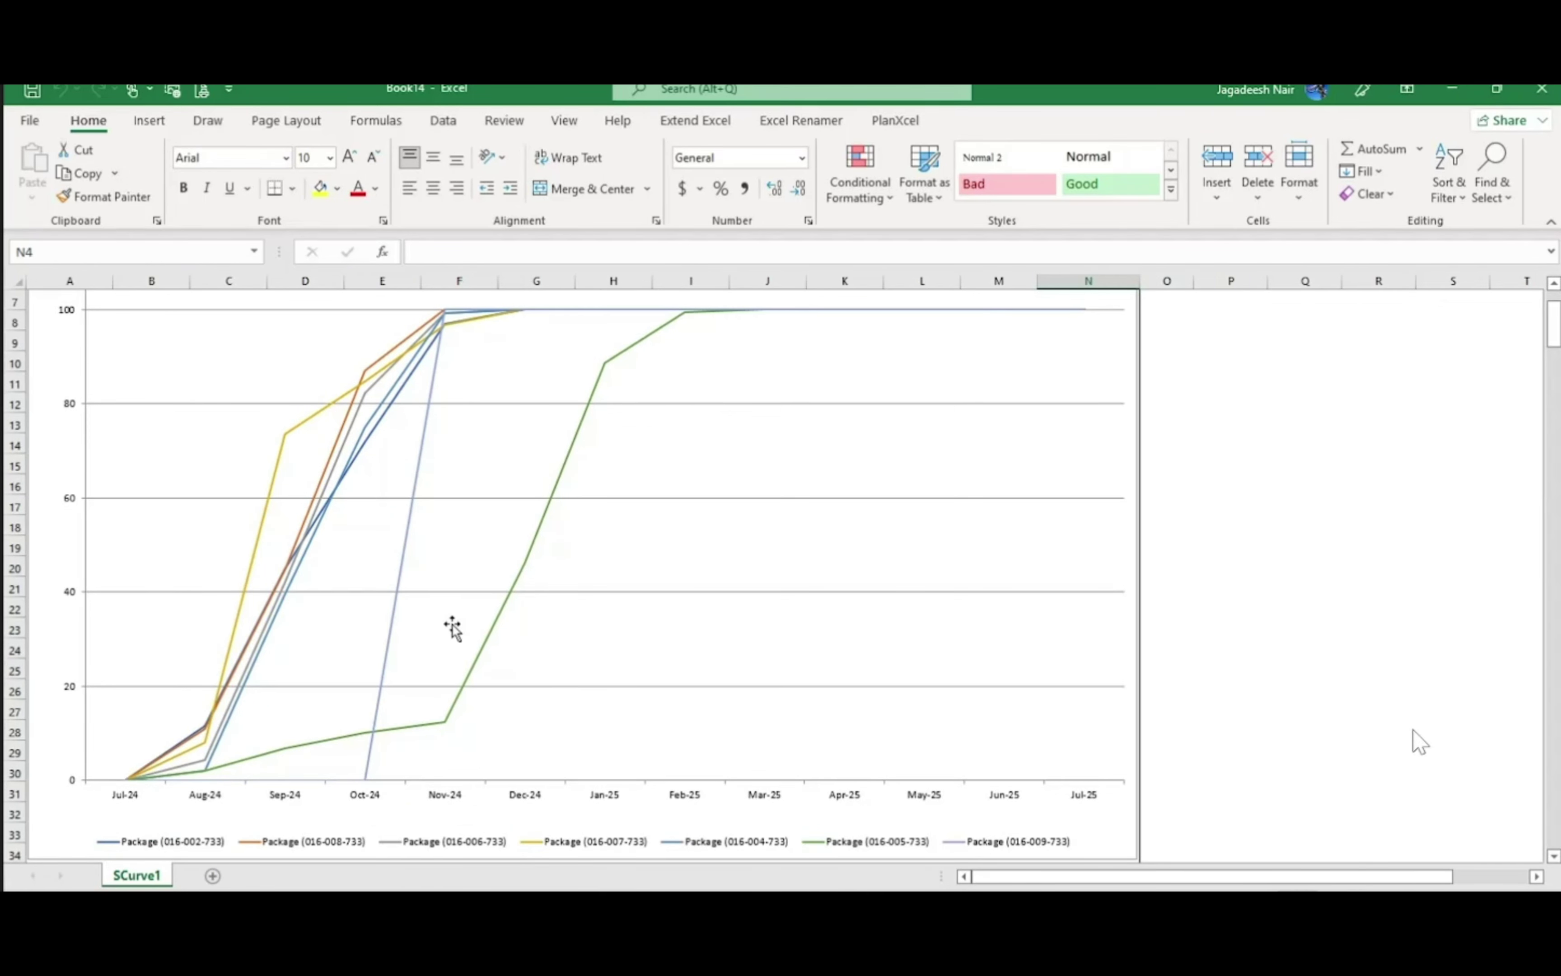
scroll(456, 621, down, 2)
scroll(456, 621, down, 3)
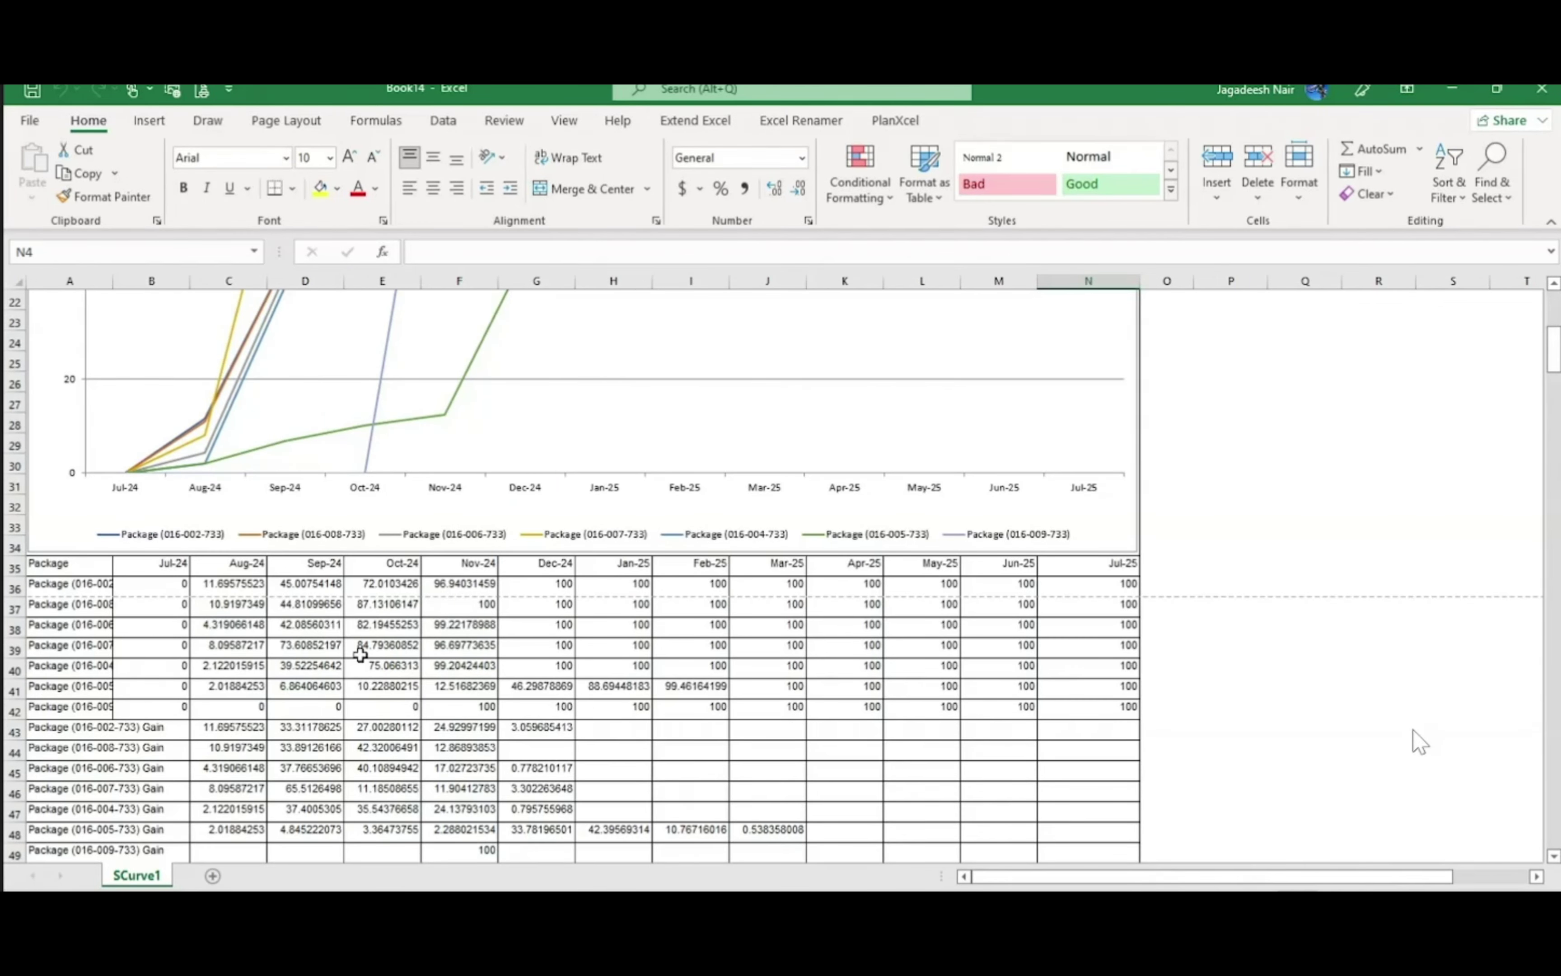
Examine the monthly progress values of the first three packages in the table, rows 36 to 38
drag(164, 586, 764, 587)
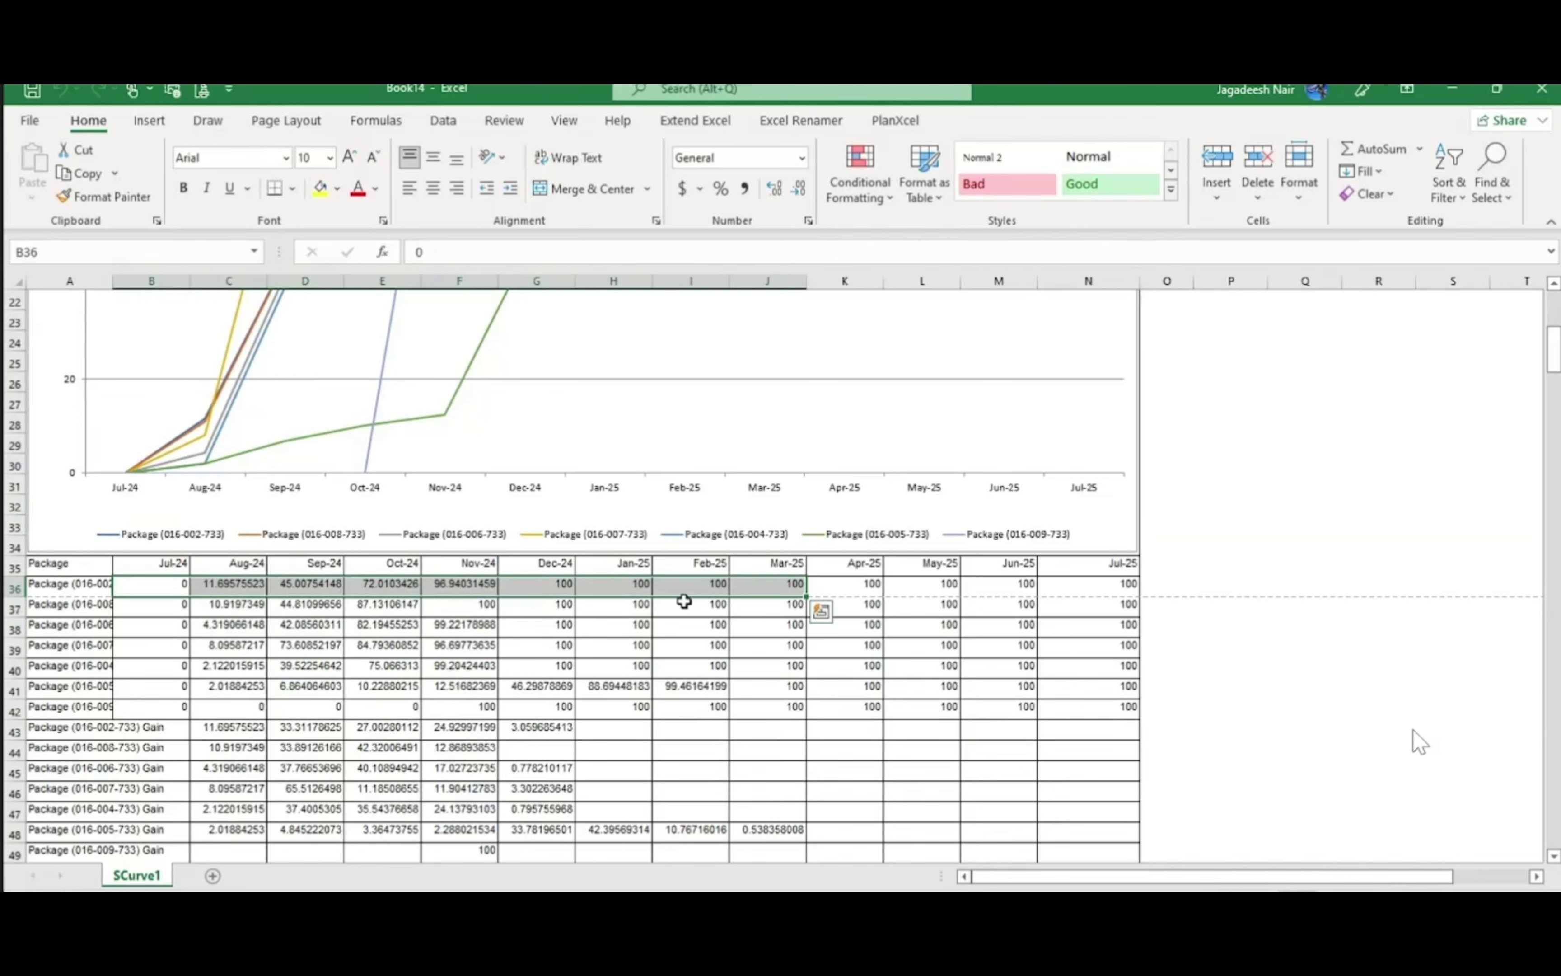
click(436, 610)
drag(183, 584, 709, 606)
drag(155, 624, 716, 625)
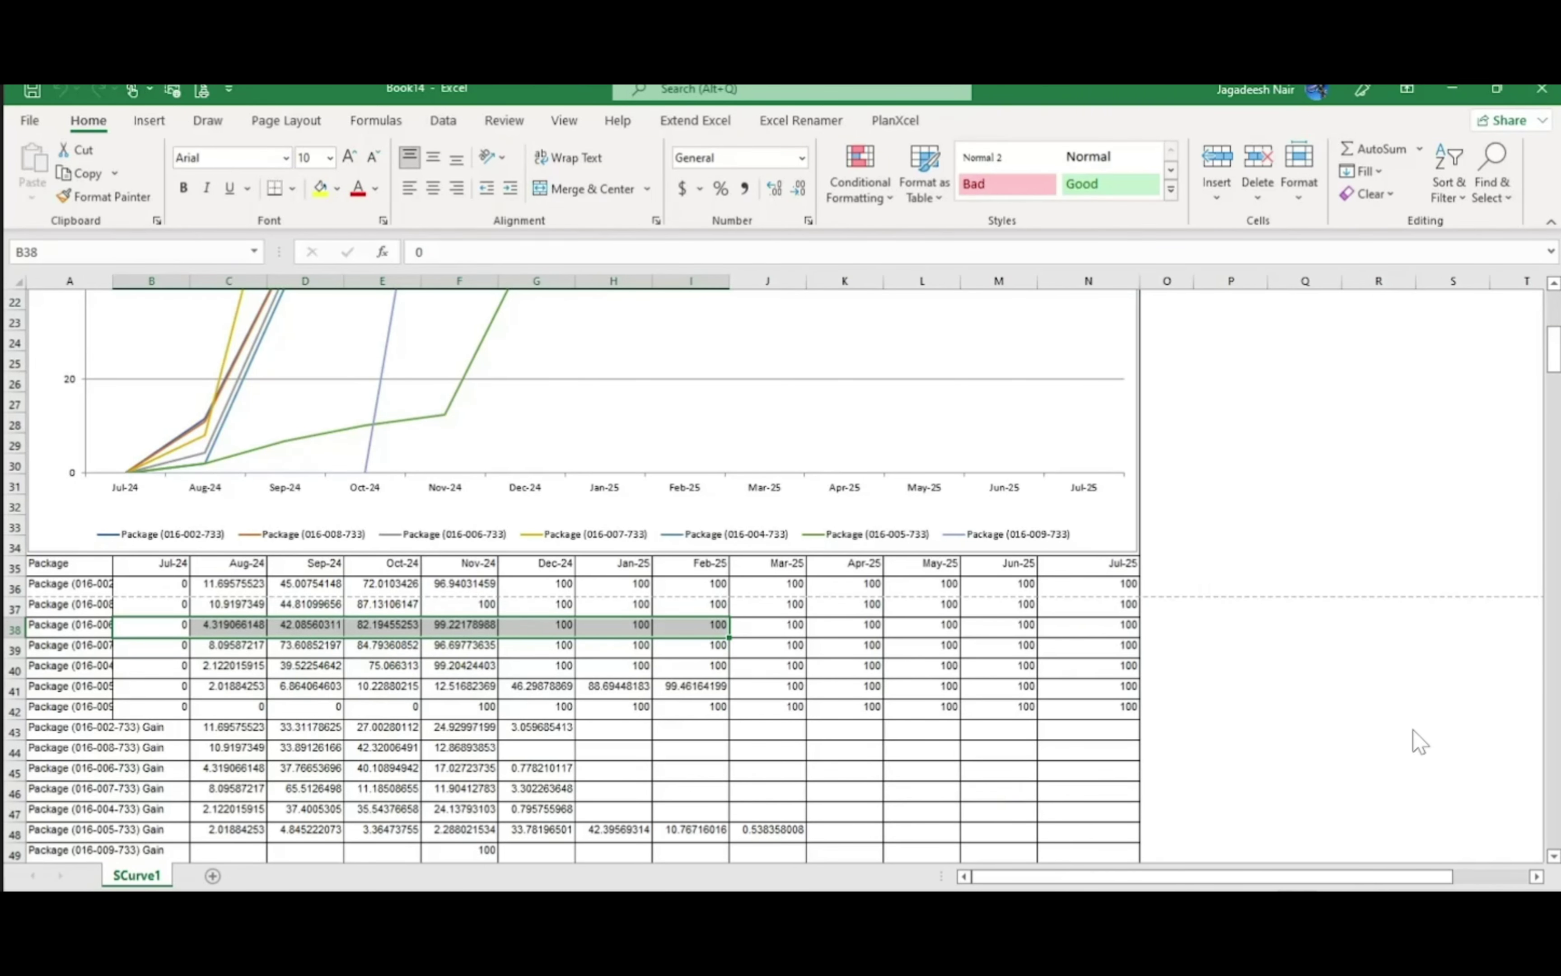
mouse_move(549, 929)
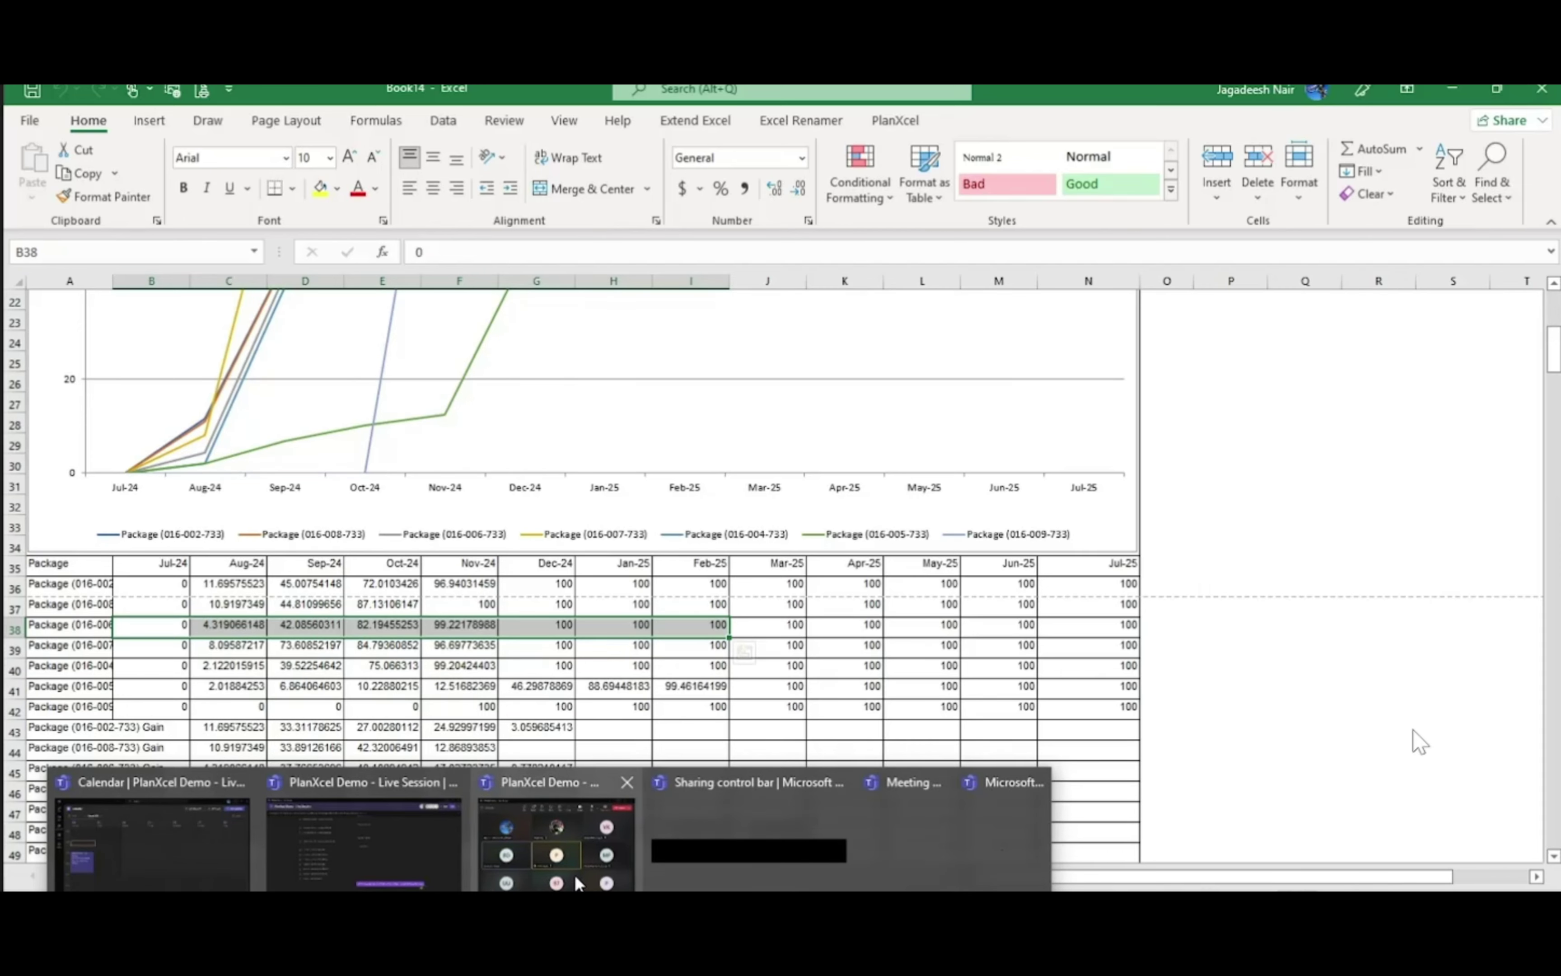
Review the Progress S Curve chart again, from its monthly axis and package legend up to the report header
scroll(836, 662, up, 4)
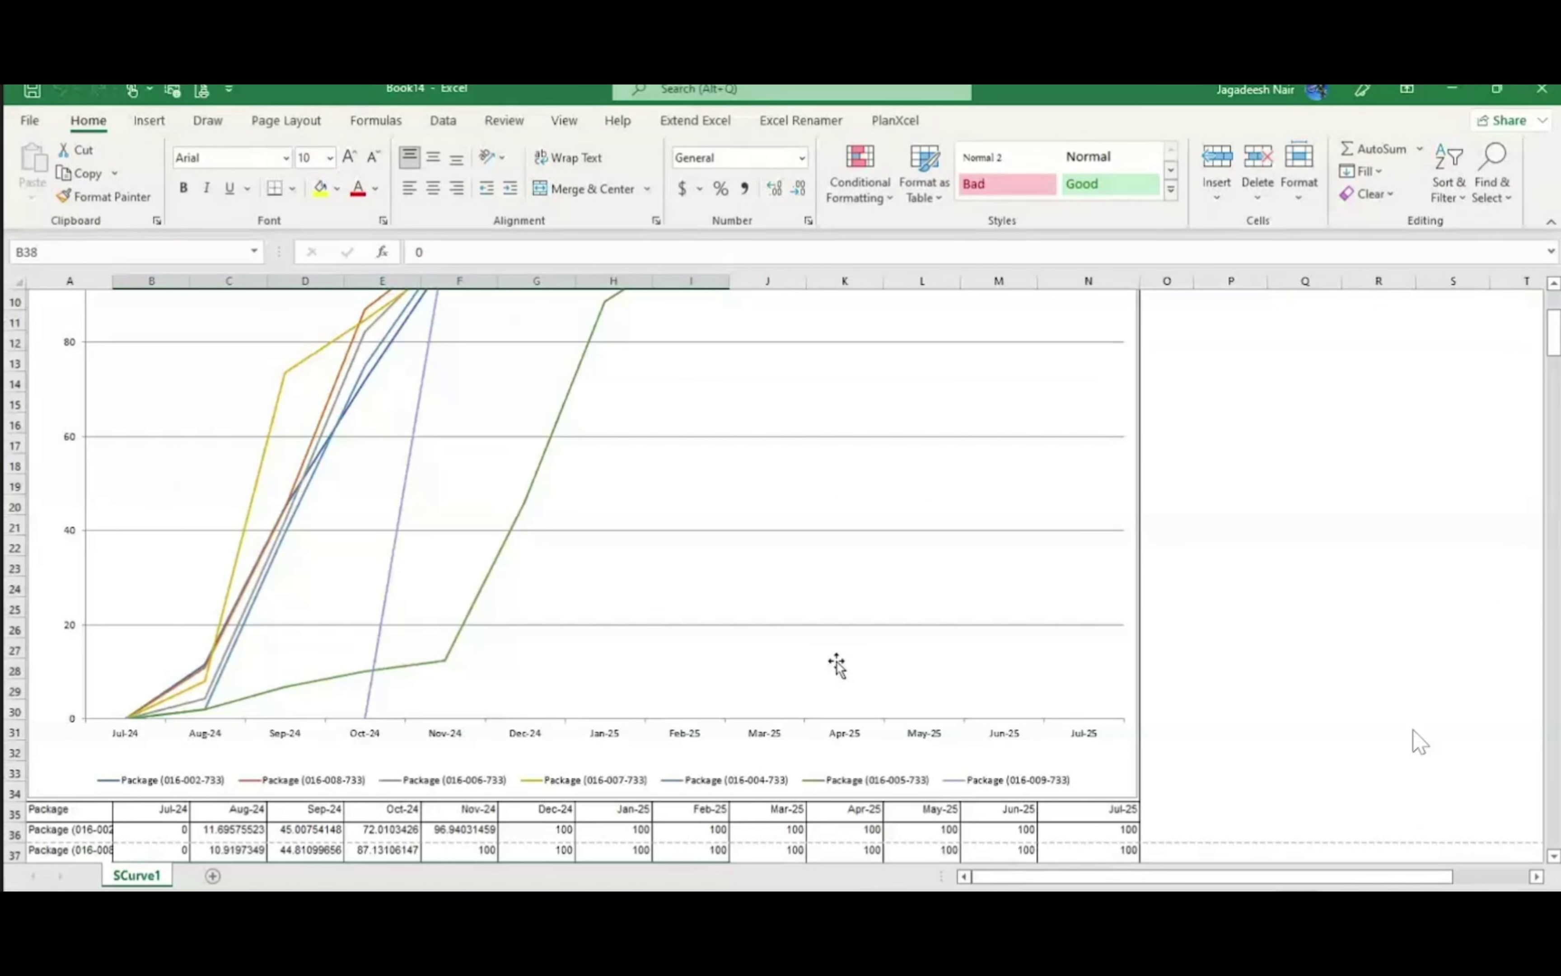
scroll(696, 637, up, 3)
scroll(647, 649, down, 3)
scroll(401, 620, up, 2)
scroll(401, 621, down, 1)
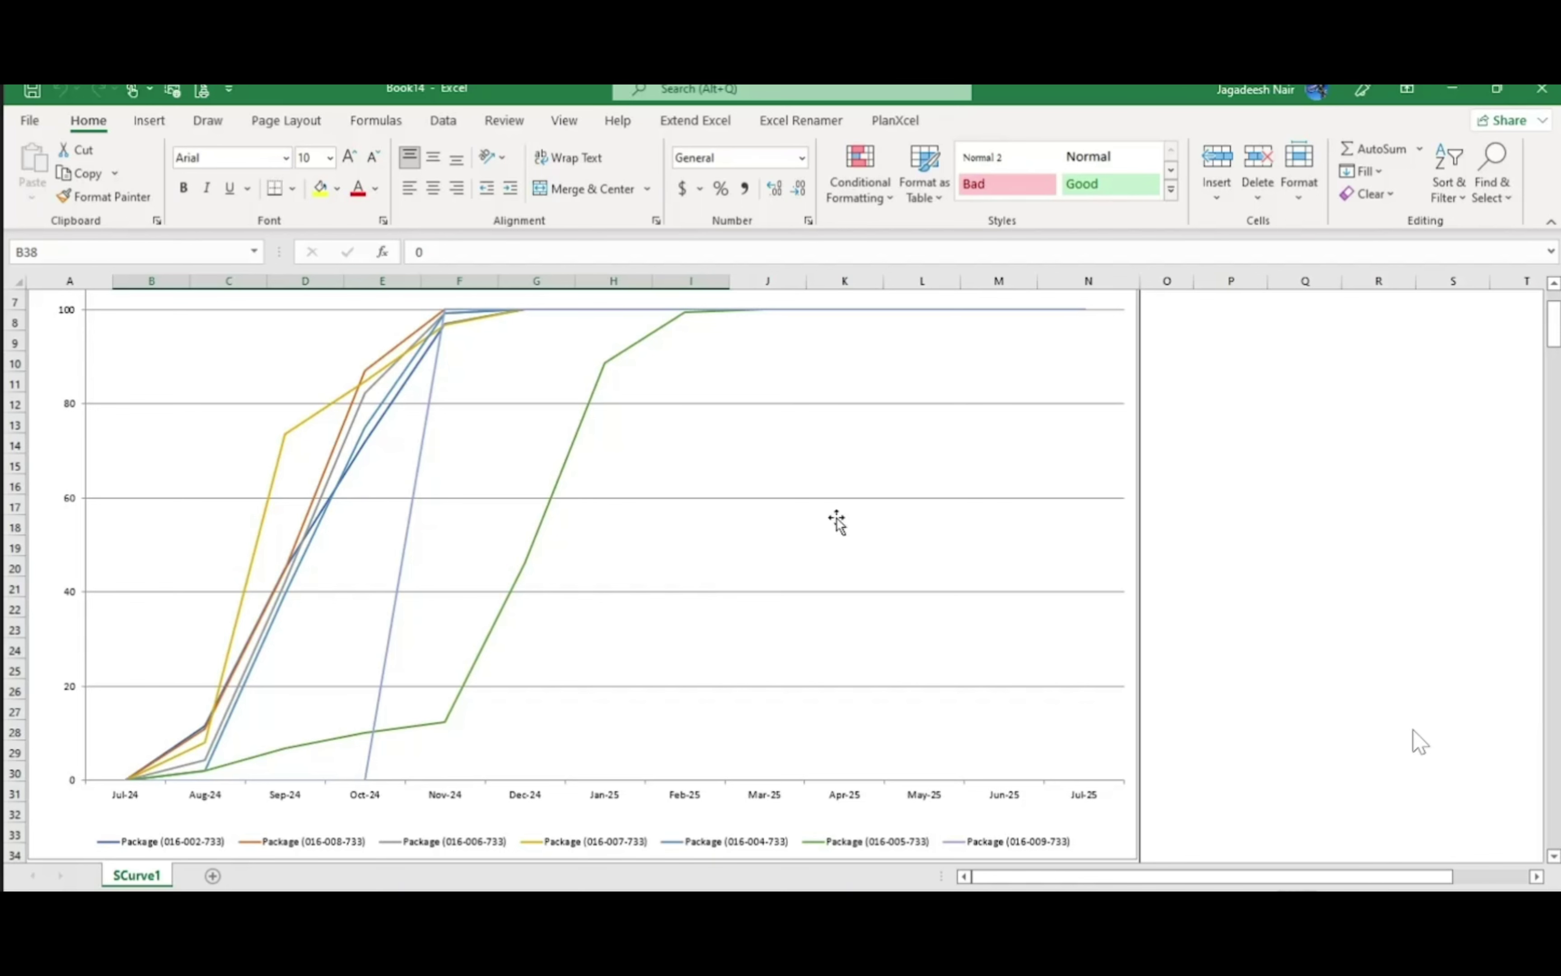
scroll(1198, 538, up, 2)
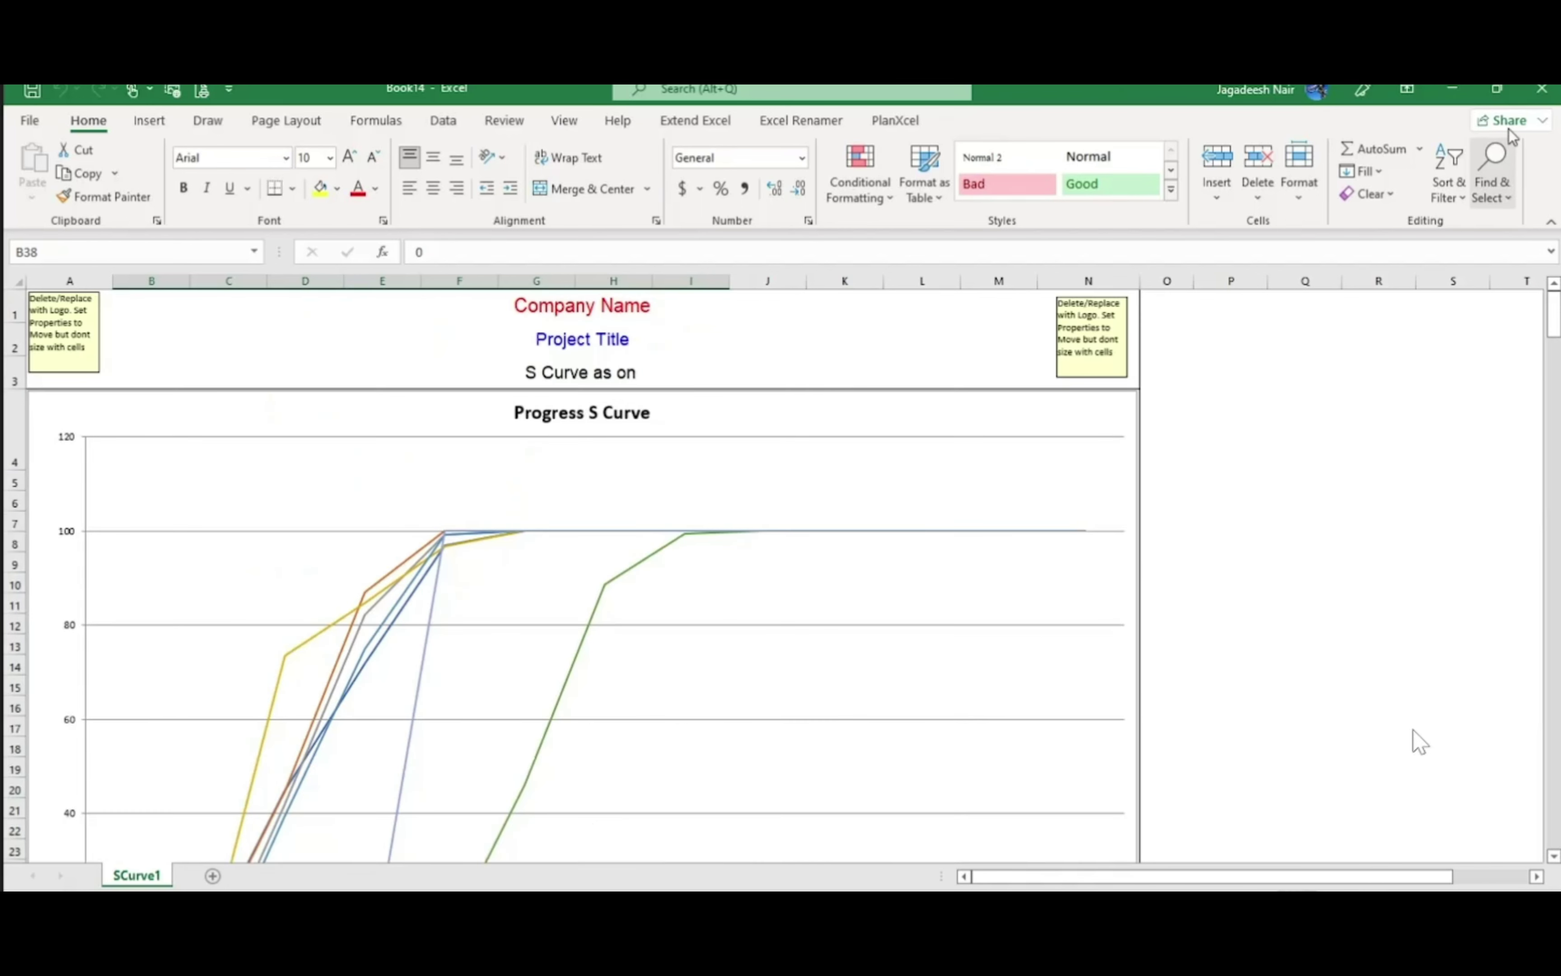
Close the generated S Curve workbook without saving it
double_click(990, 89)
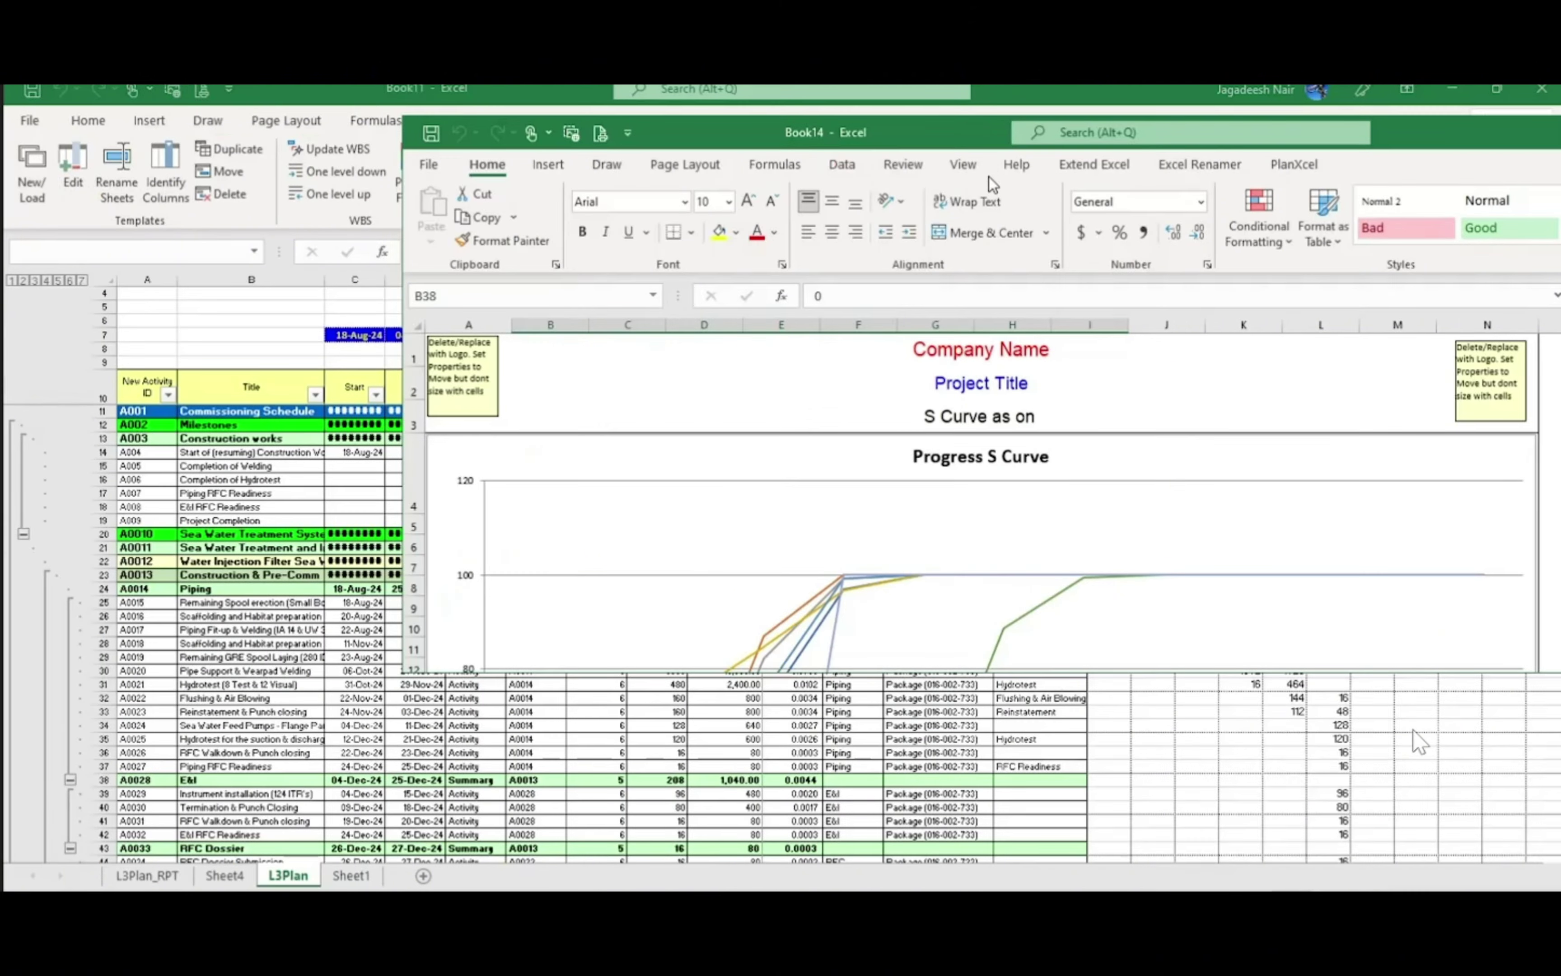
click(1540, 178)
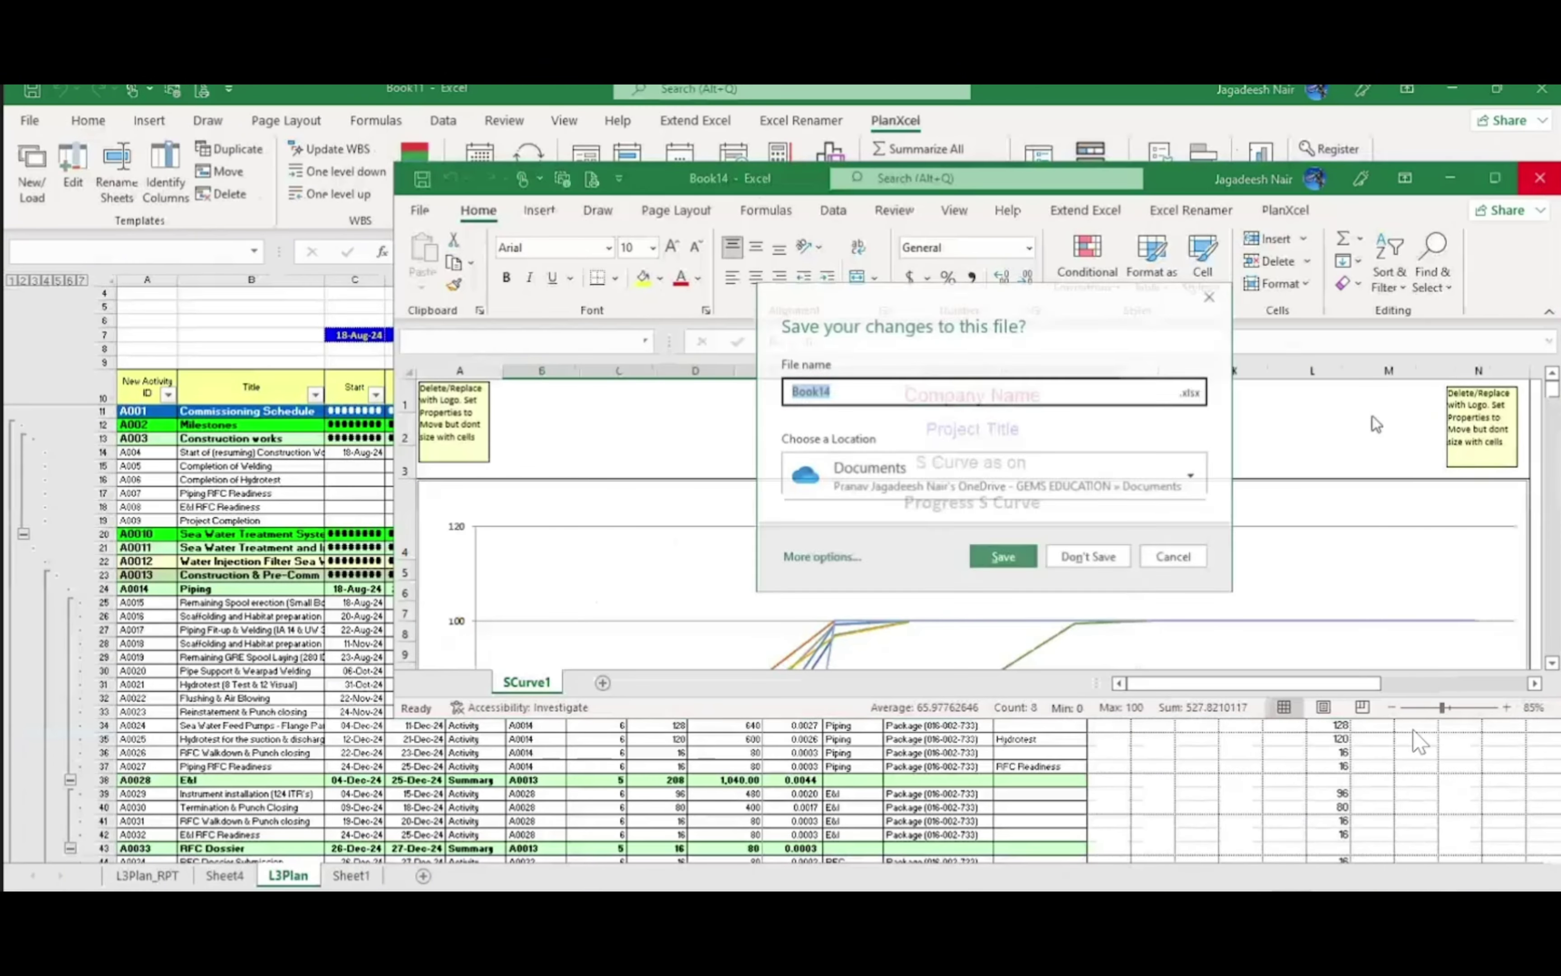
click(1090, 556)
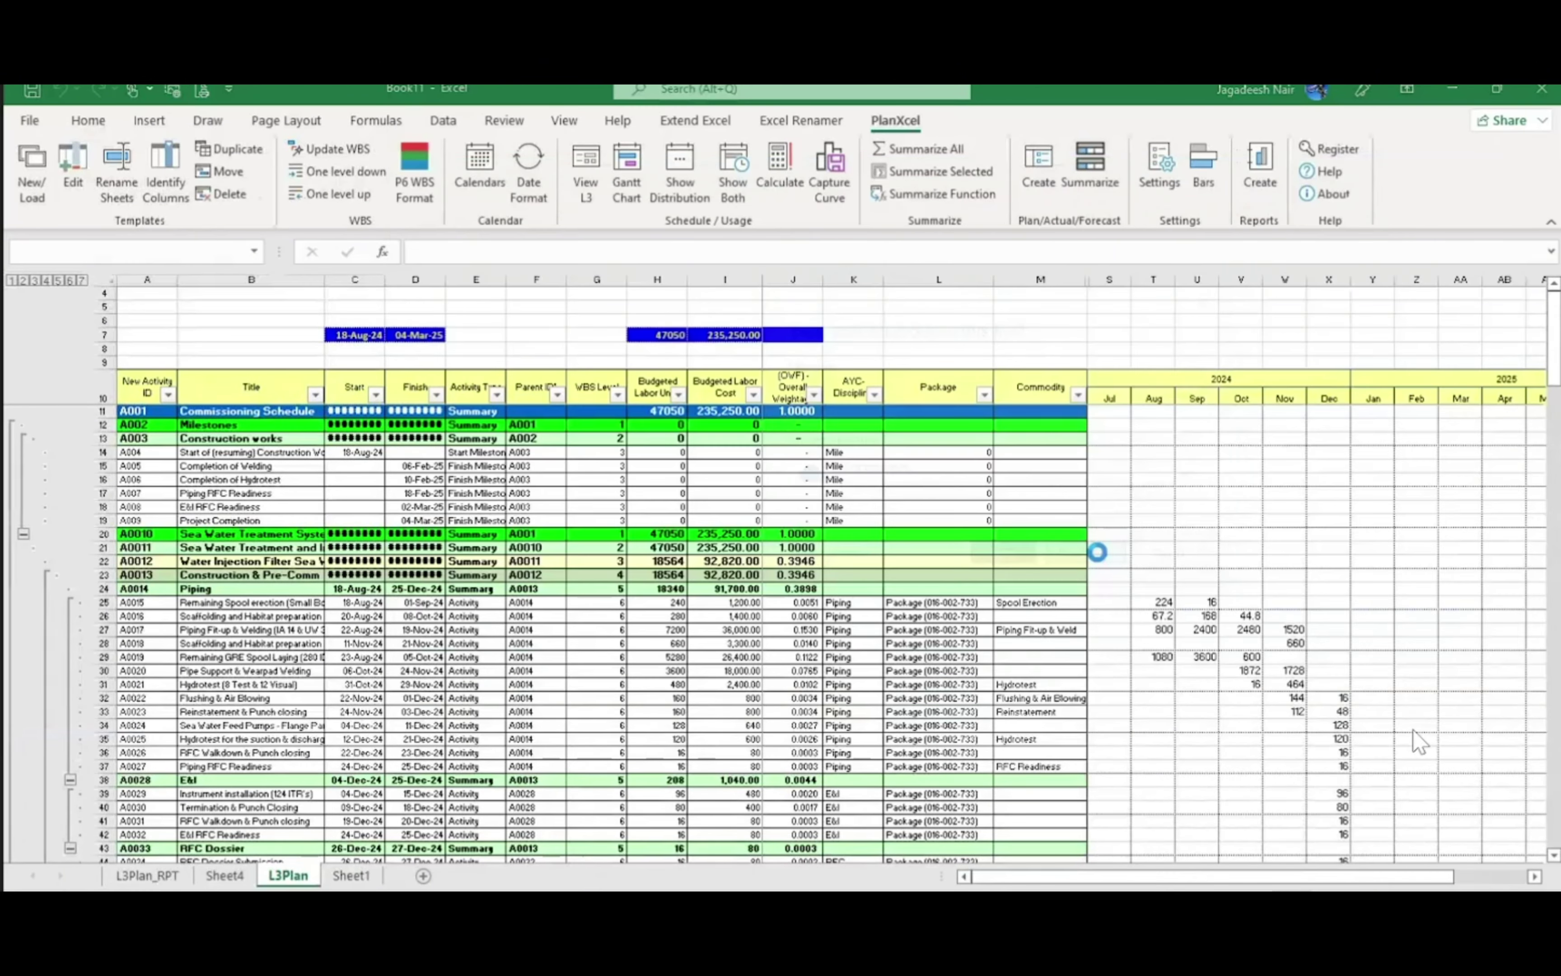
Reopen the graphical reports setup, add Histogram1 to the selected reports, and load its settings
click(1260, 171)
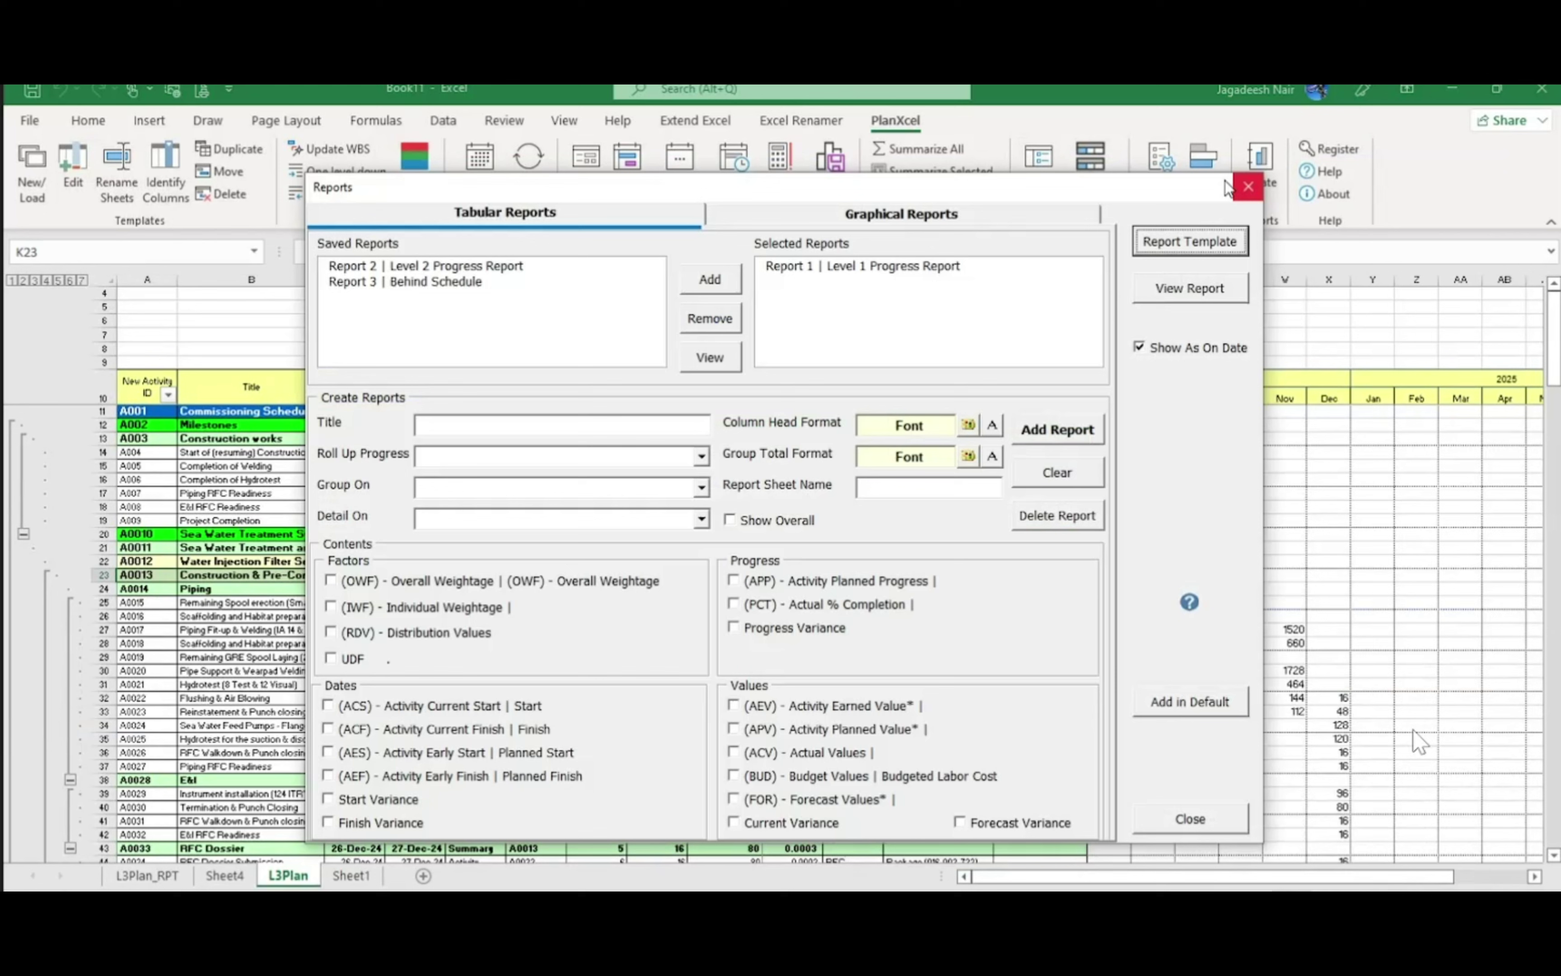
click(975, 219)
click(435, 267)
click(740, 273)
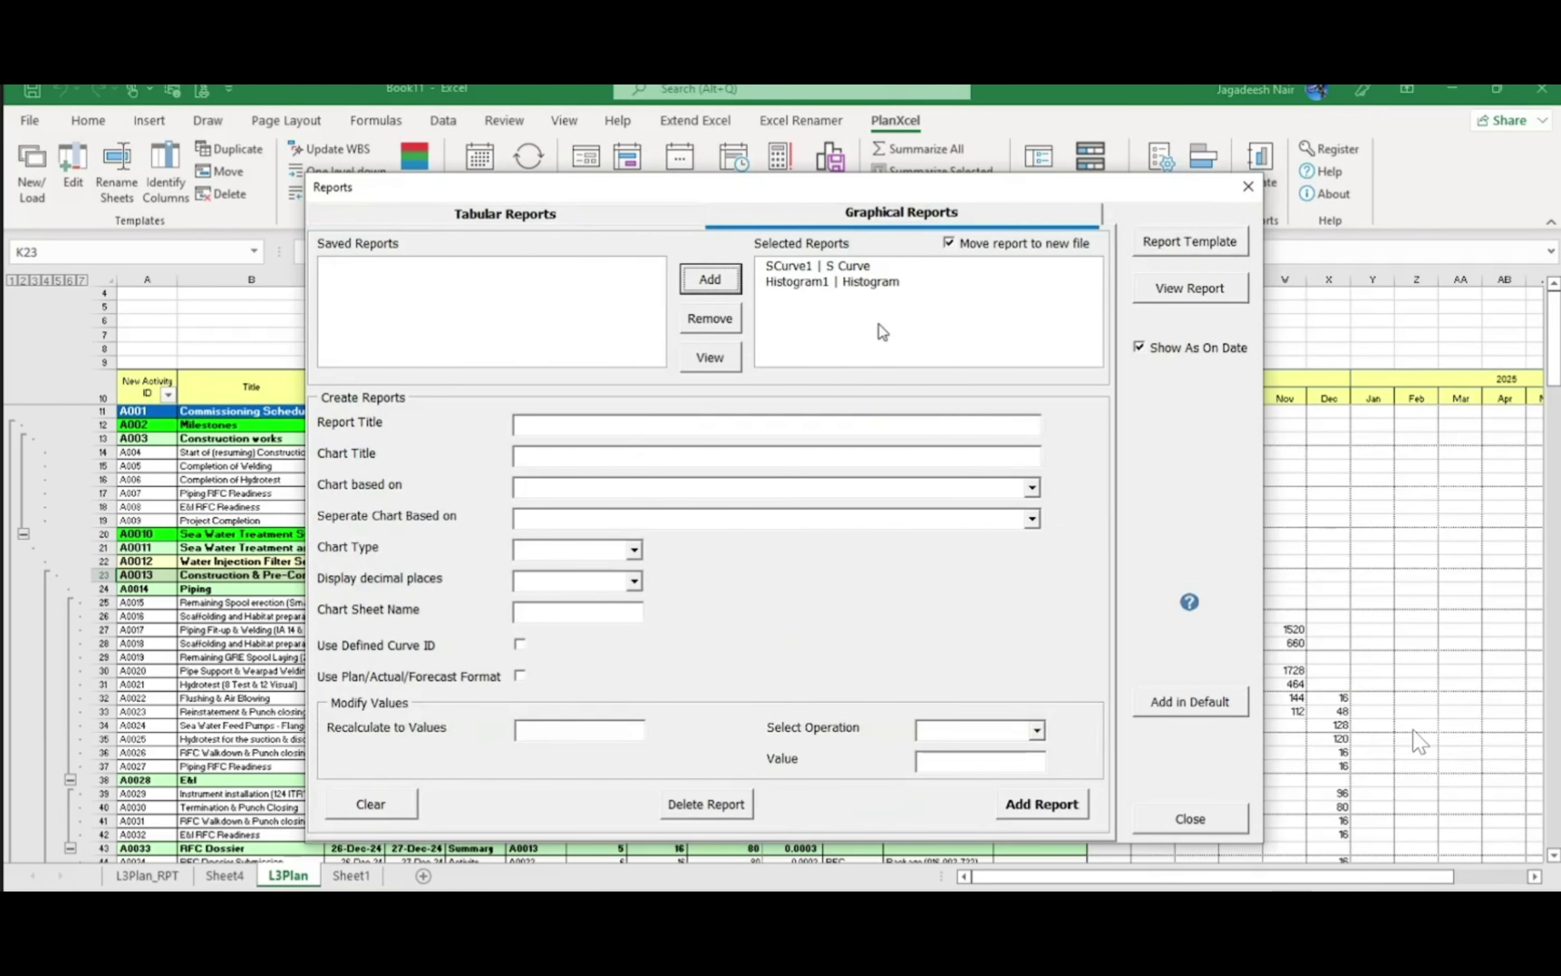
click(863, 284)
click(710, 357)
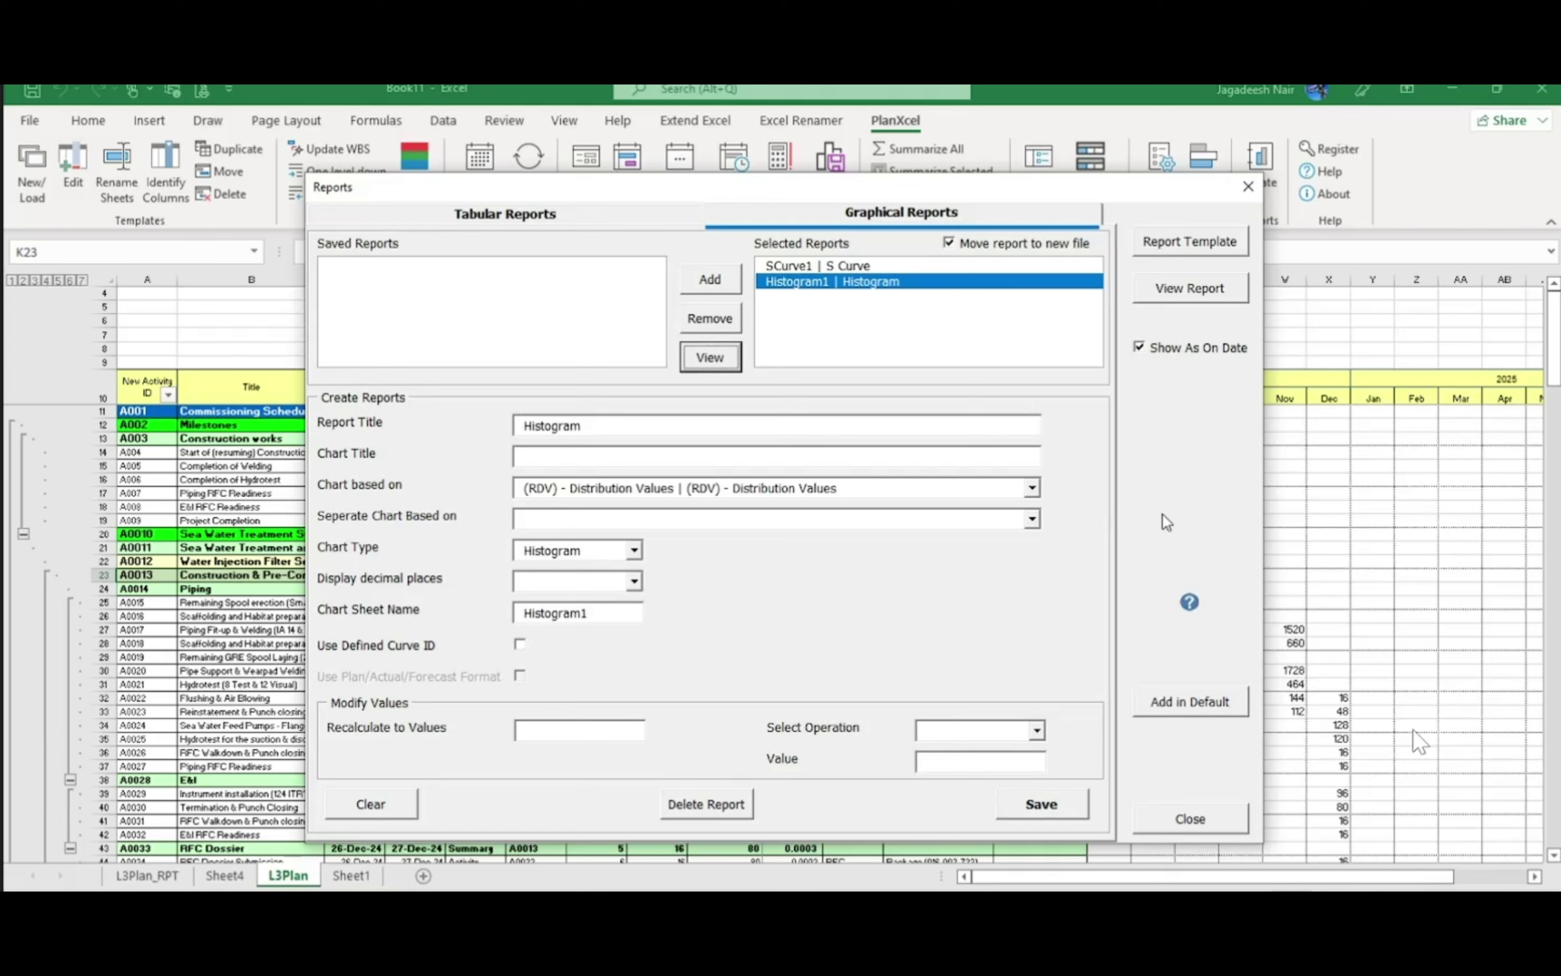
Split the Histogram report by (UD2) User Defined 2 | Package, keeping it based on Distribution Values, and save it
click(1032, 518)
click(686, 556)
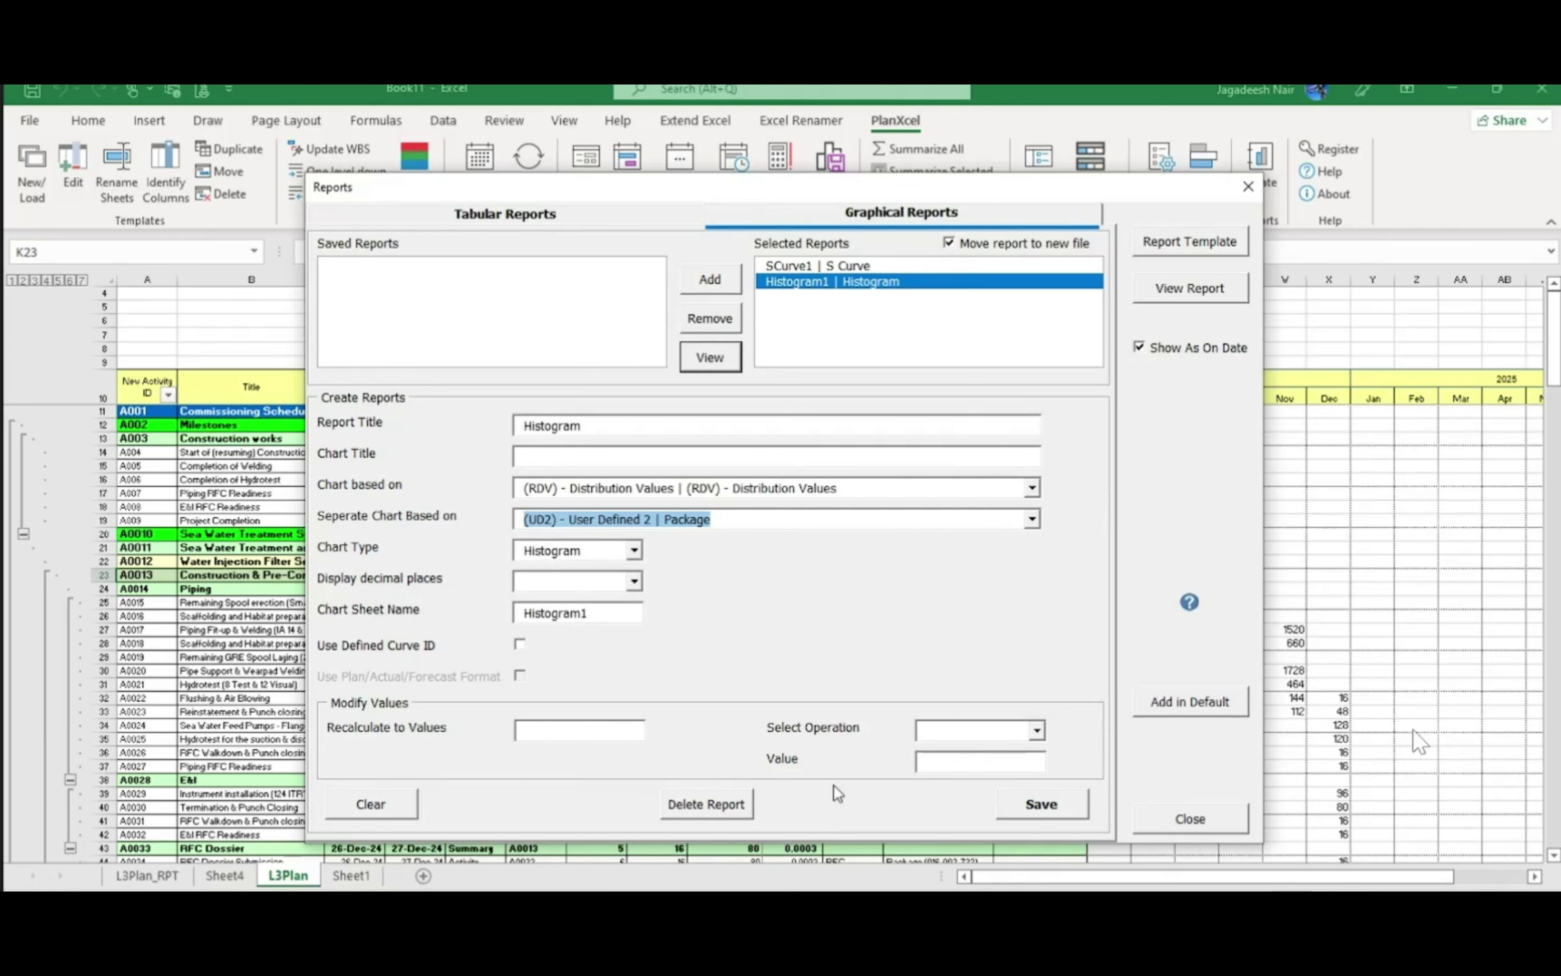
click(1067, 814)
click(772, 572)
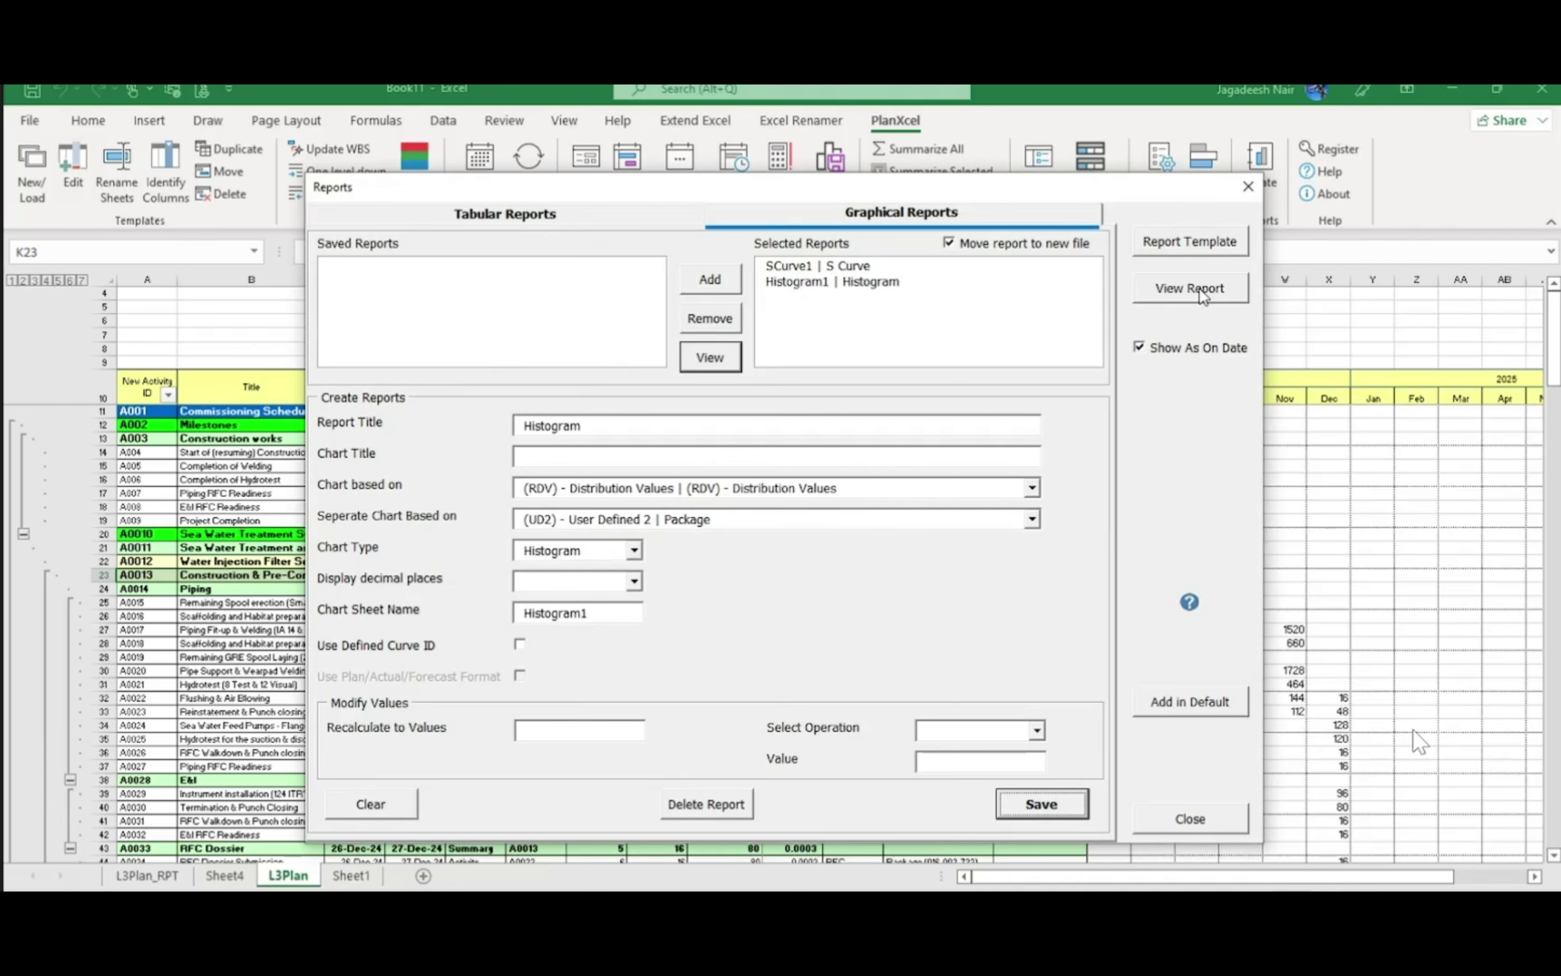
click(1015, 489)
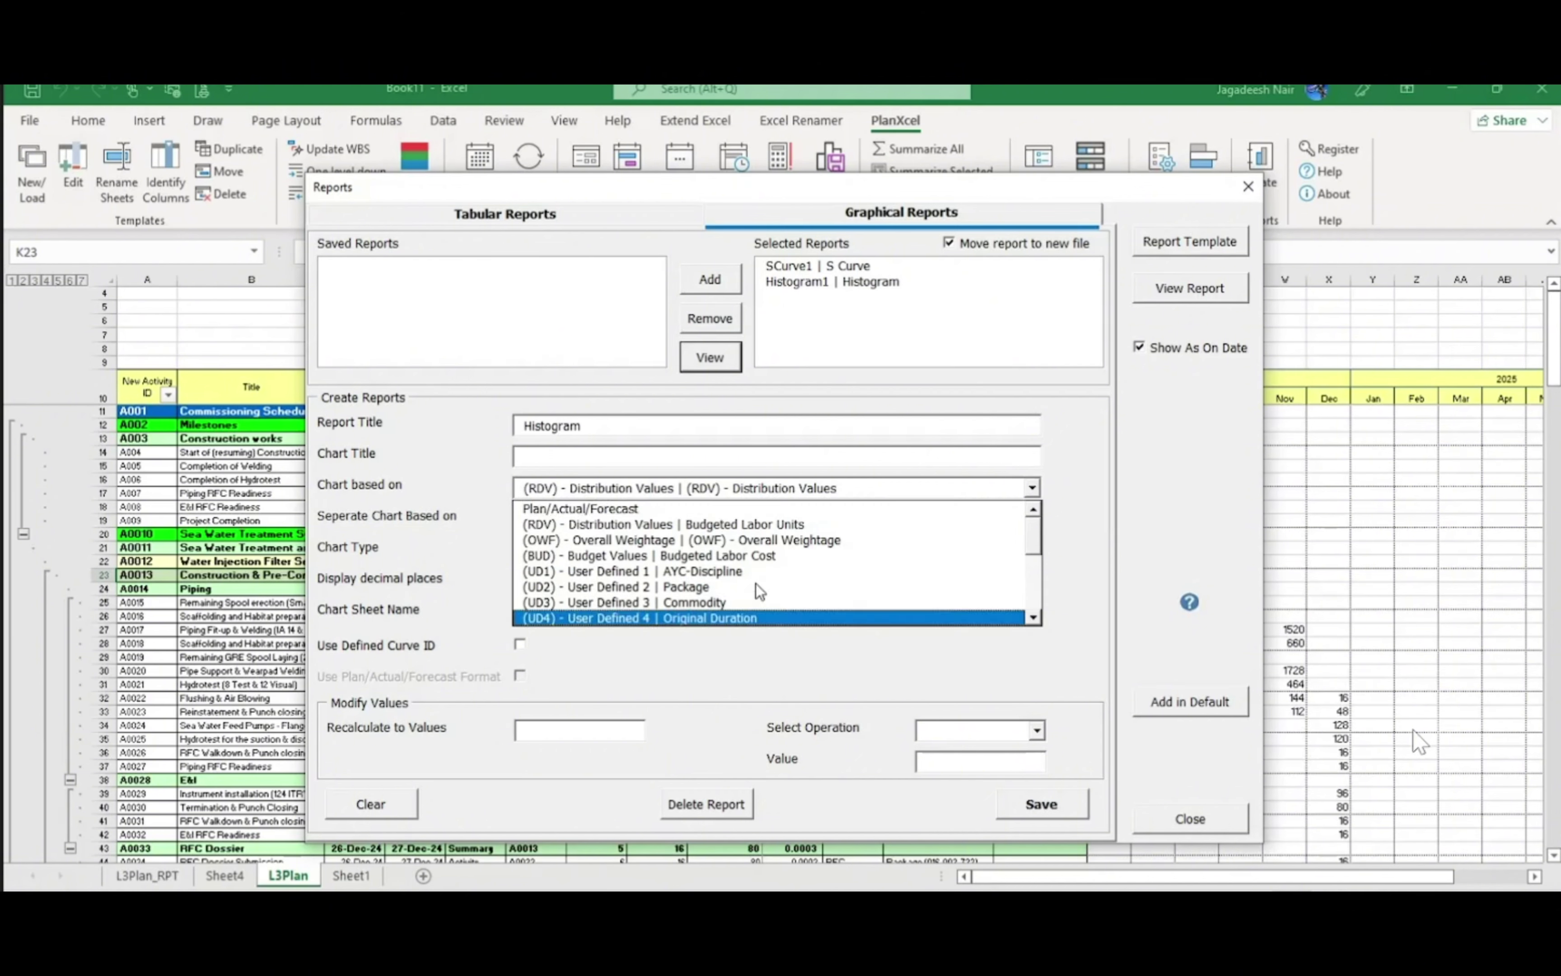
click(1091, 494)
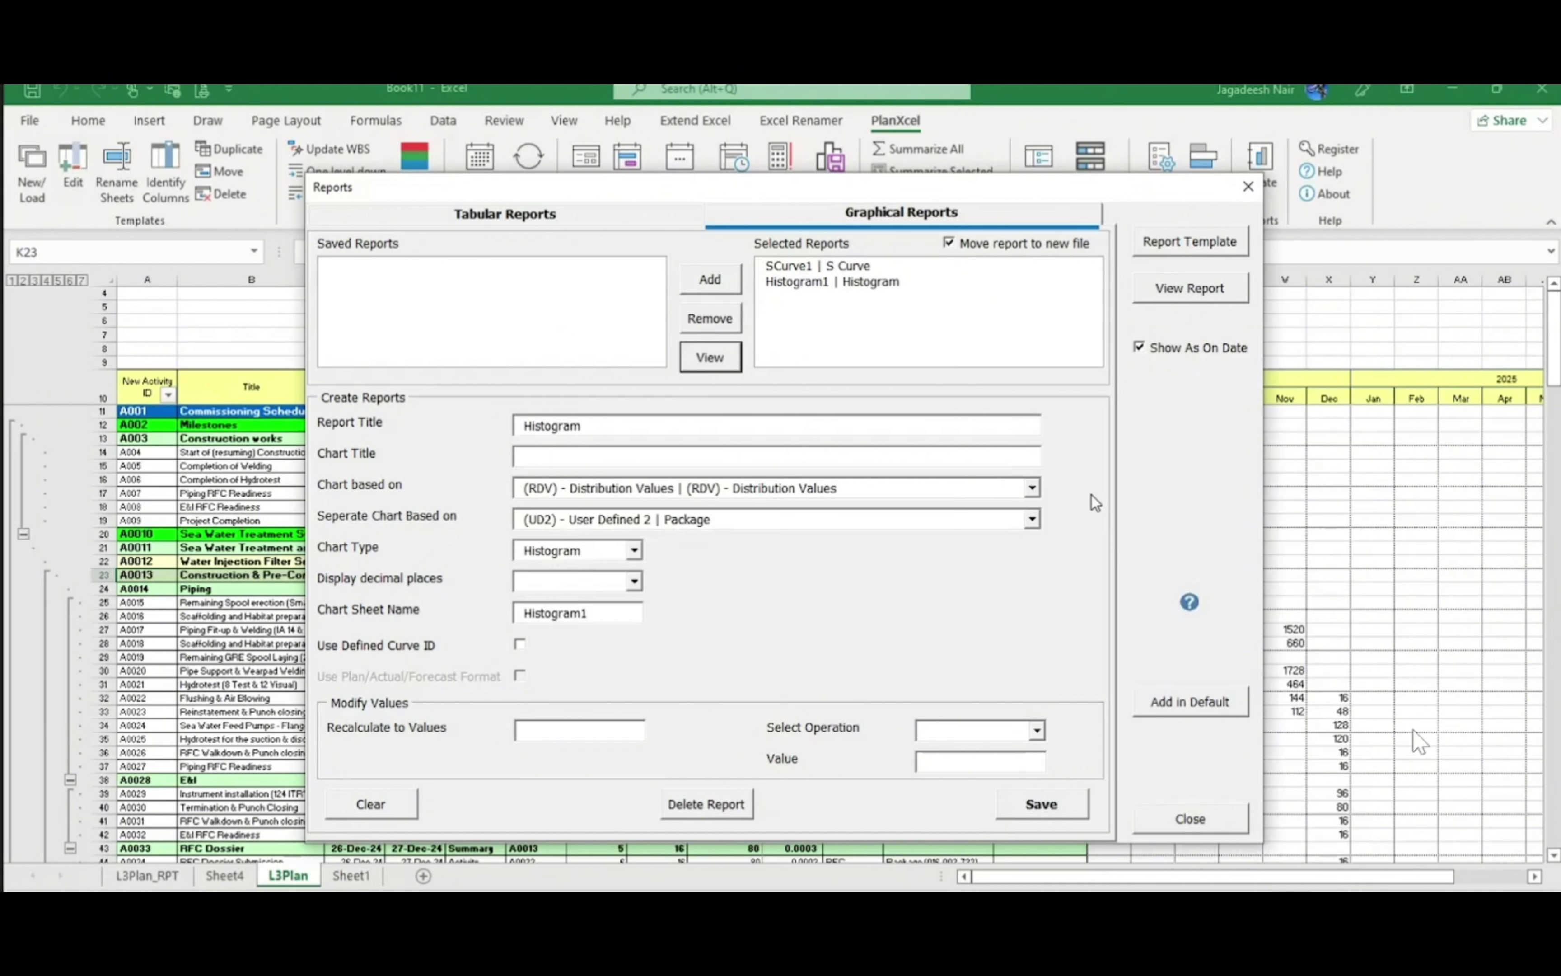
click(1041, 804)
click(780, 571)
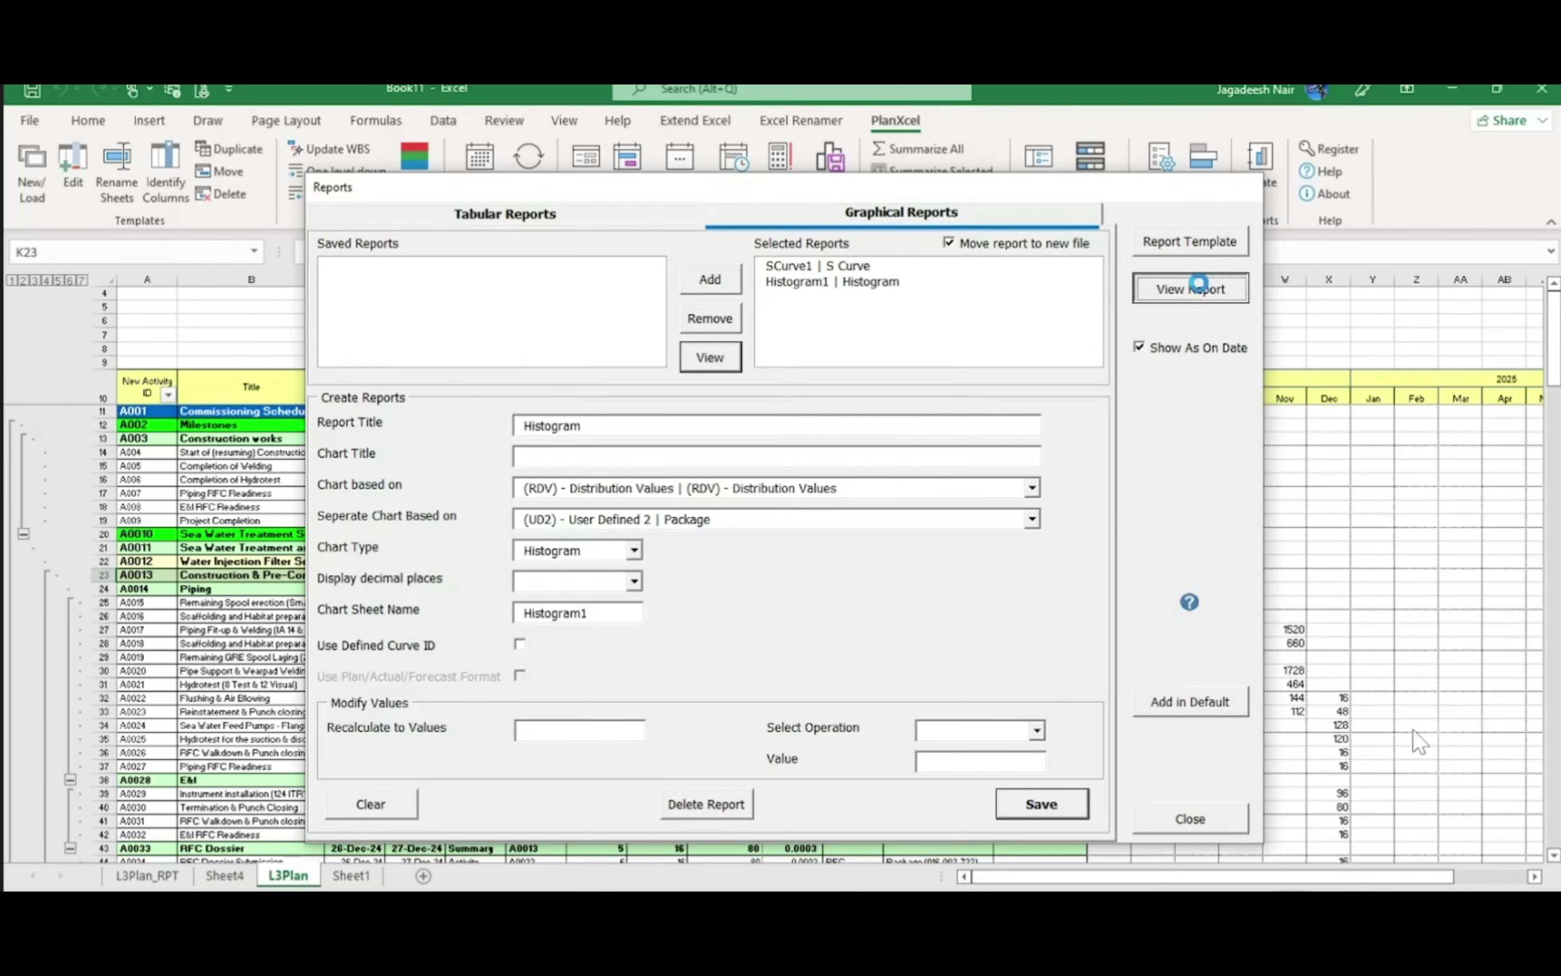
Generate the selected S Curve and Histogram reports and examine the Histogram1 sheet's stacked package bars and monthly table
click(1191, 287)
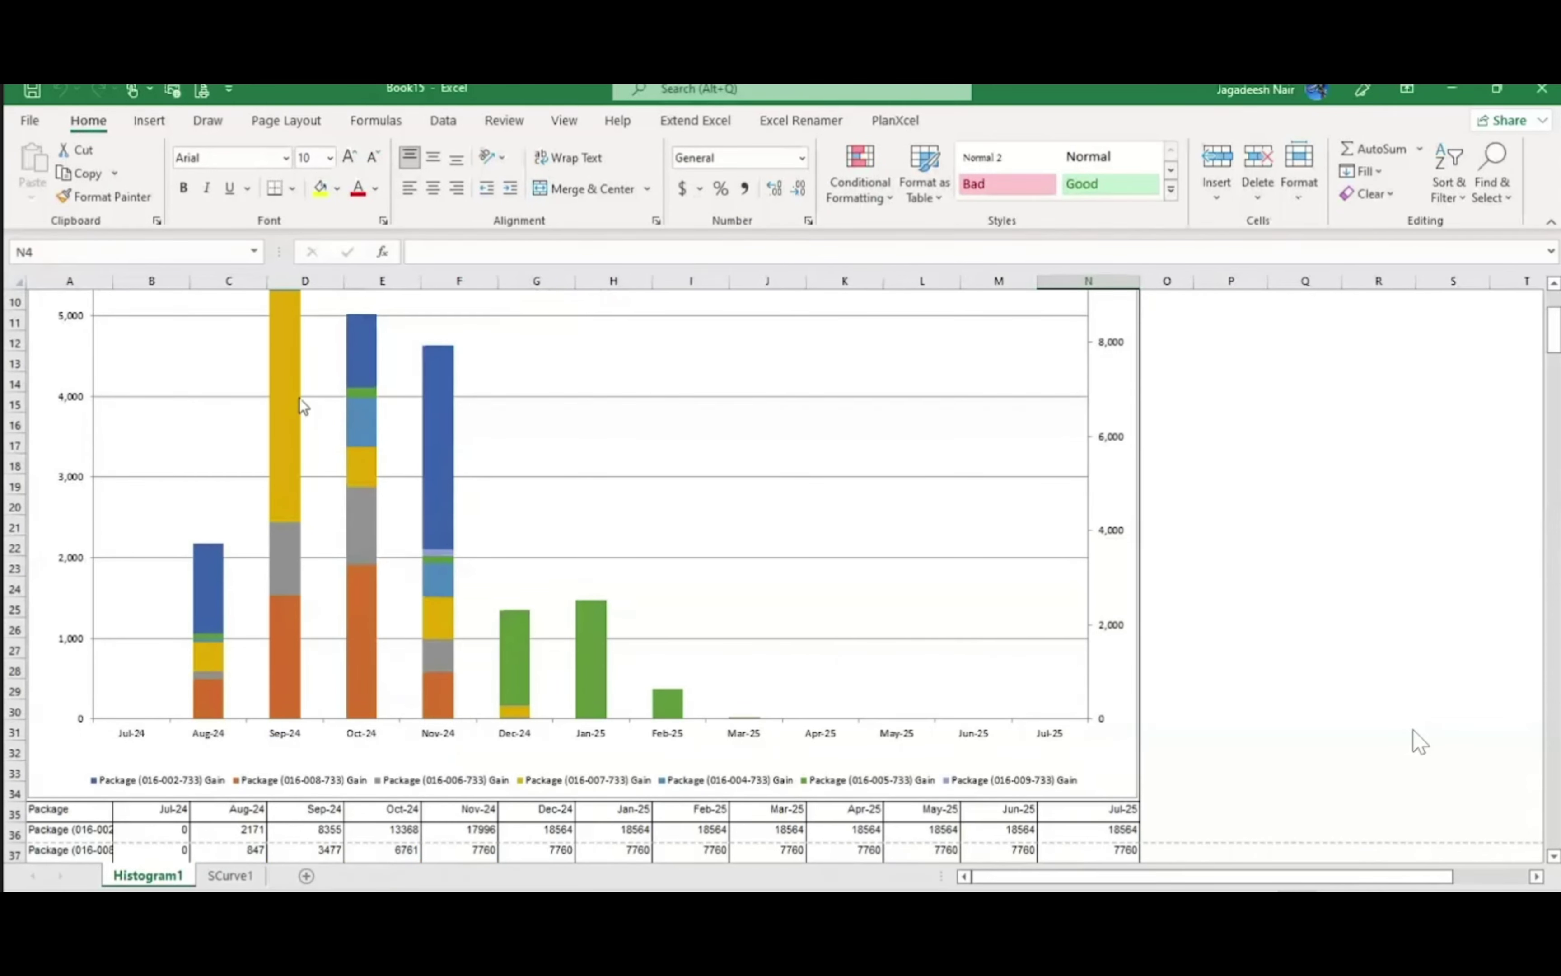
scroll(347, 588, down, 2)
scroll(336, 599, down, 2)
scroll(296, 552, up, 1)
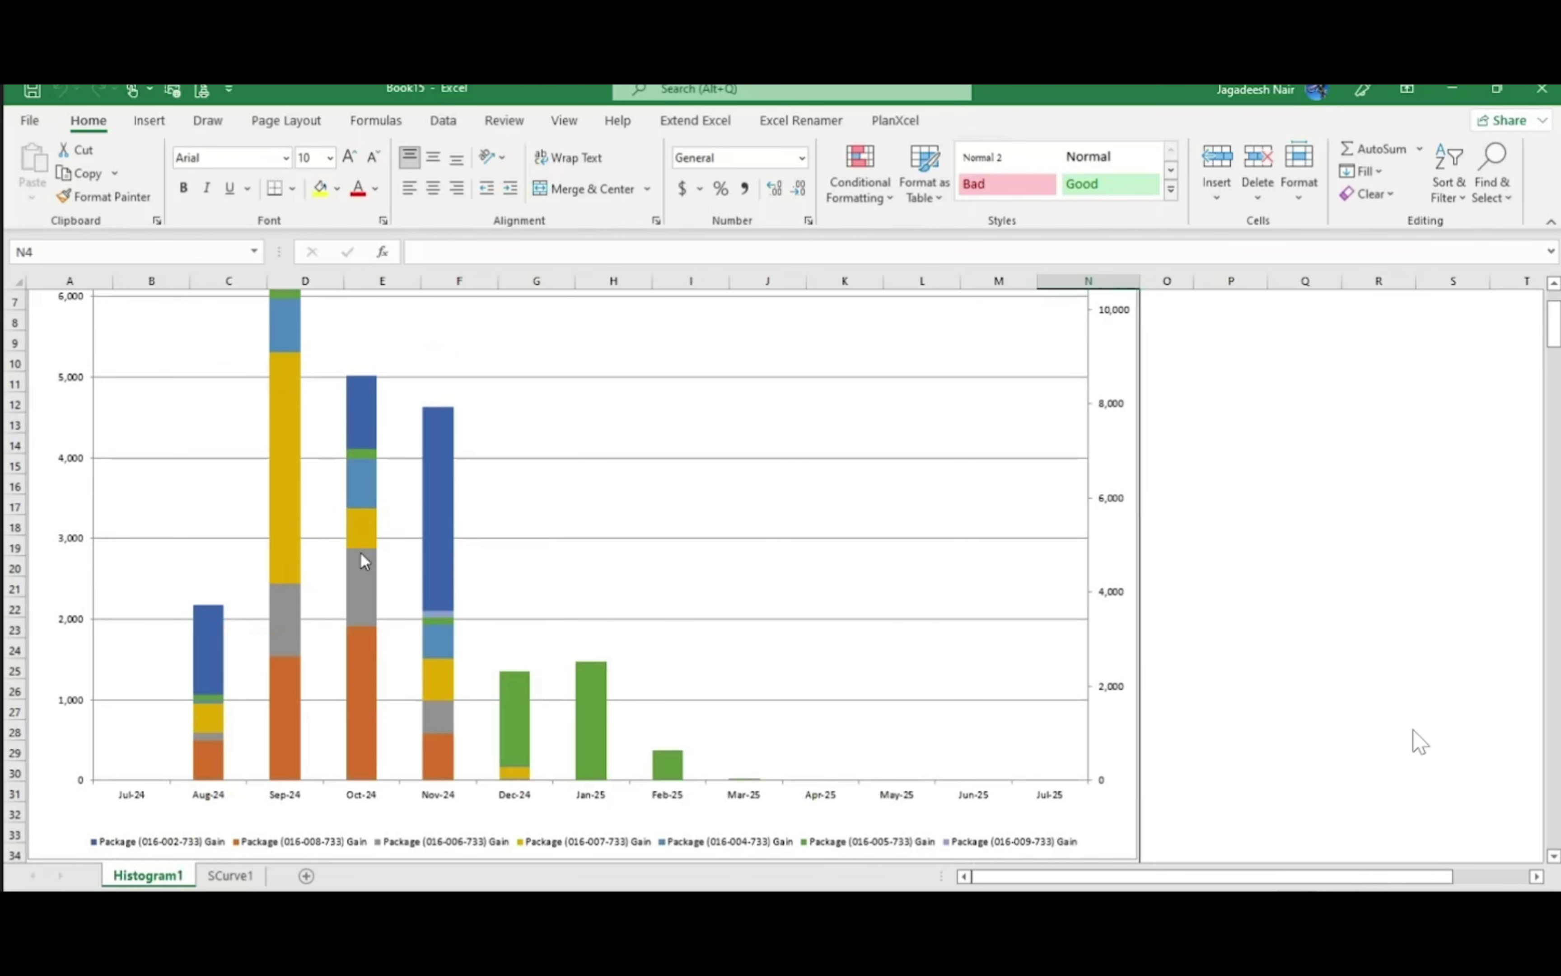
scroll(322, 617, up, 1)
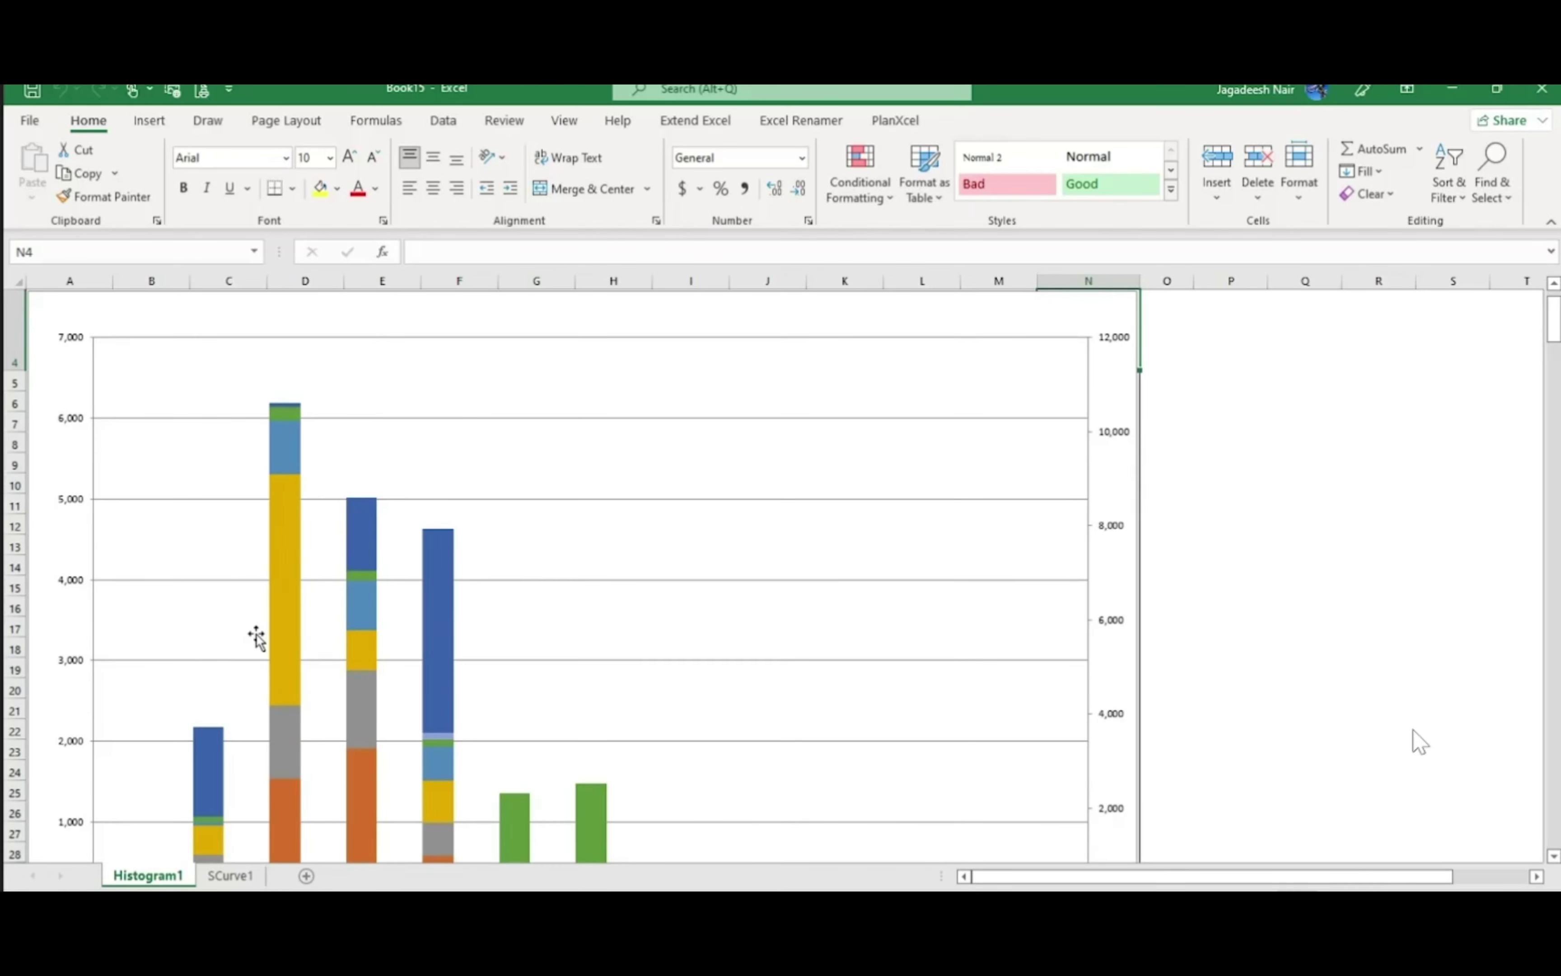
scroll(276, 544, down, 1)
scroll(276, 544, down, 1)
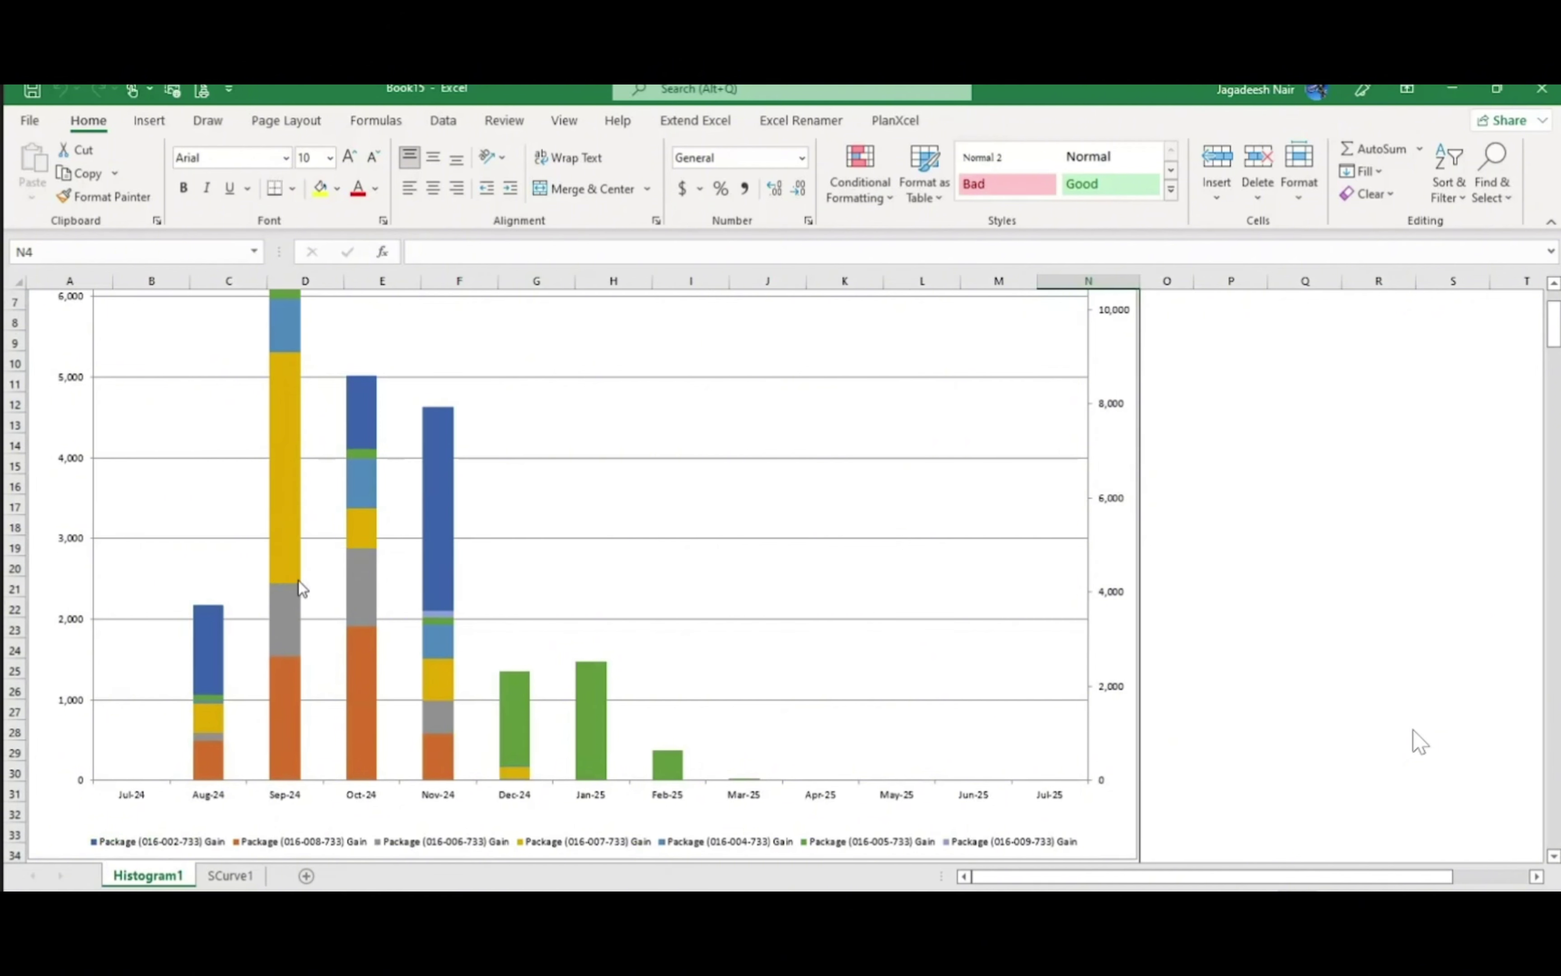
scroll(471, 586, down, 2)
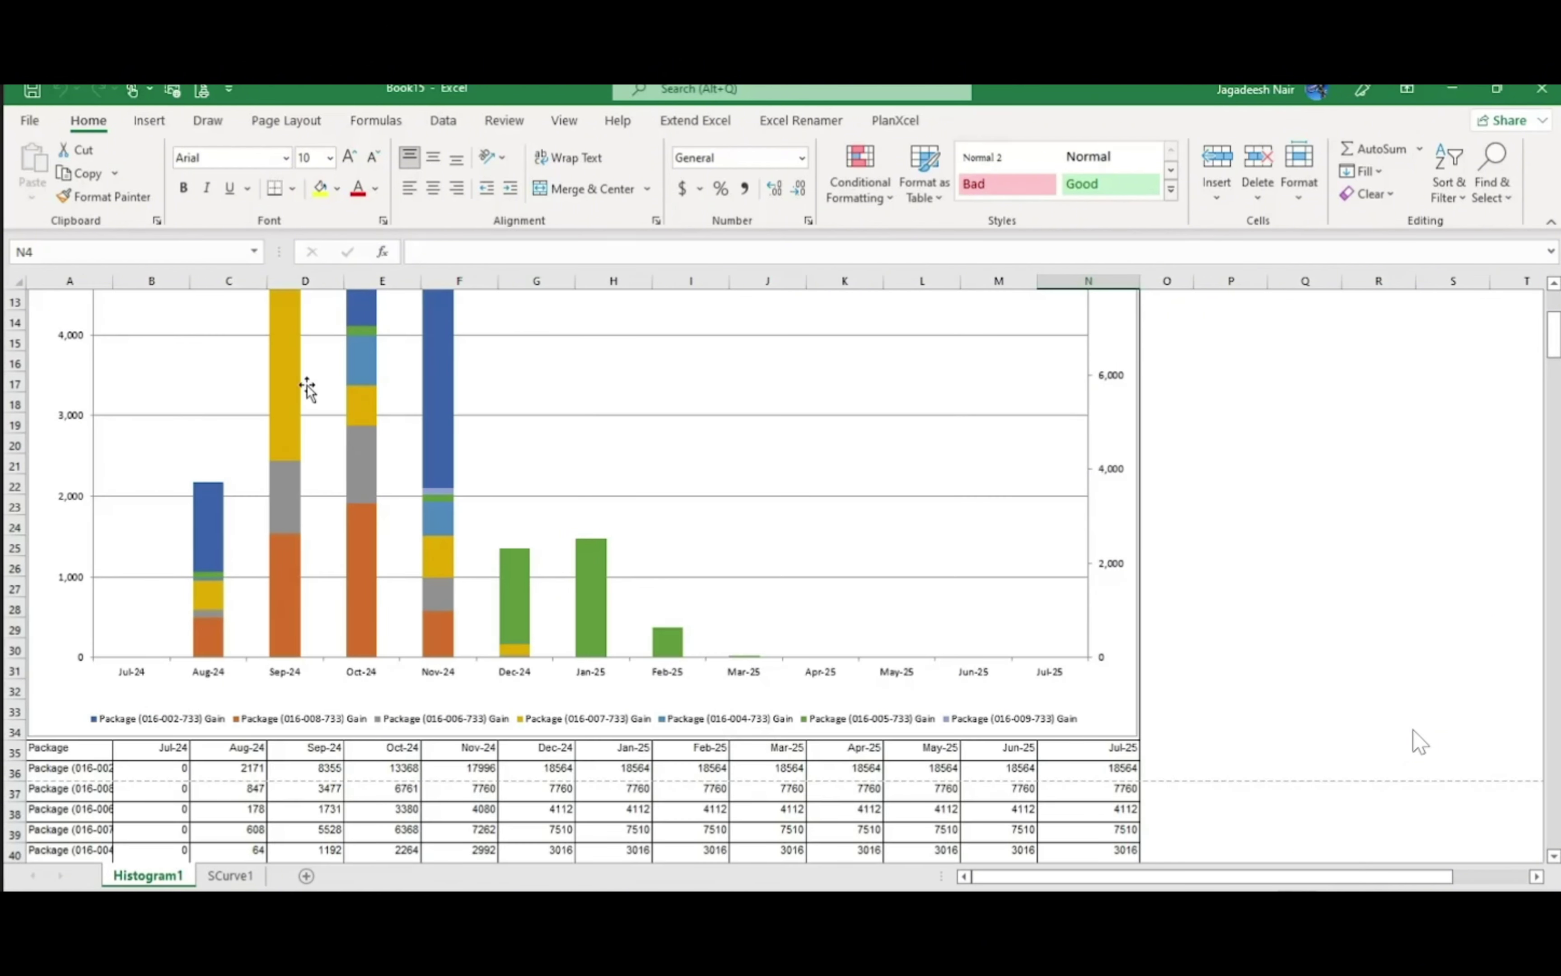
scroll(299, 433, up, 1)
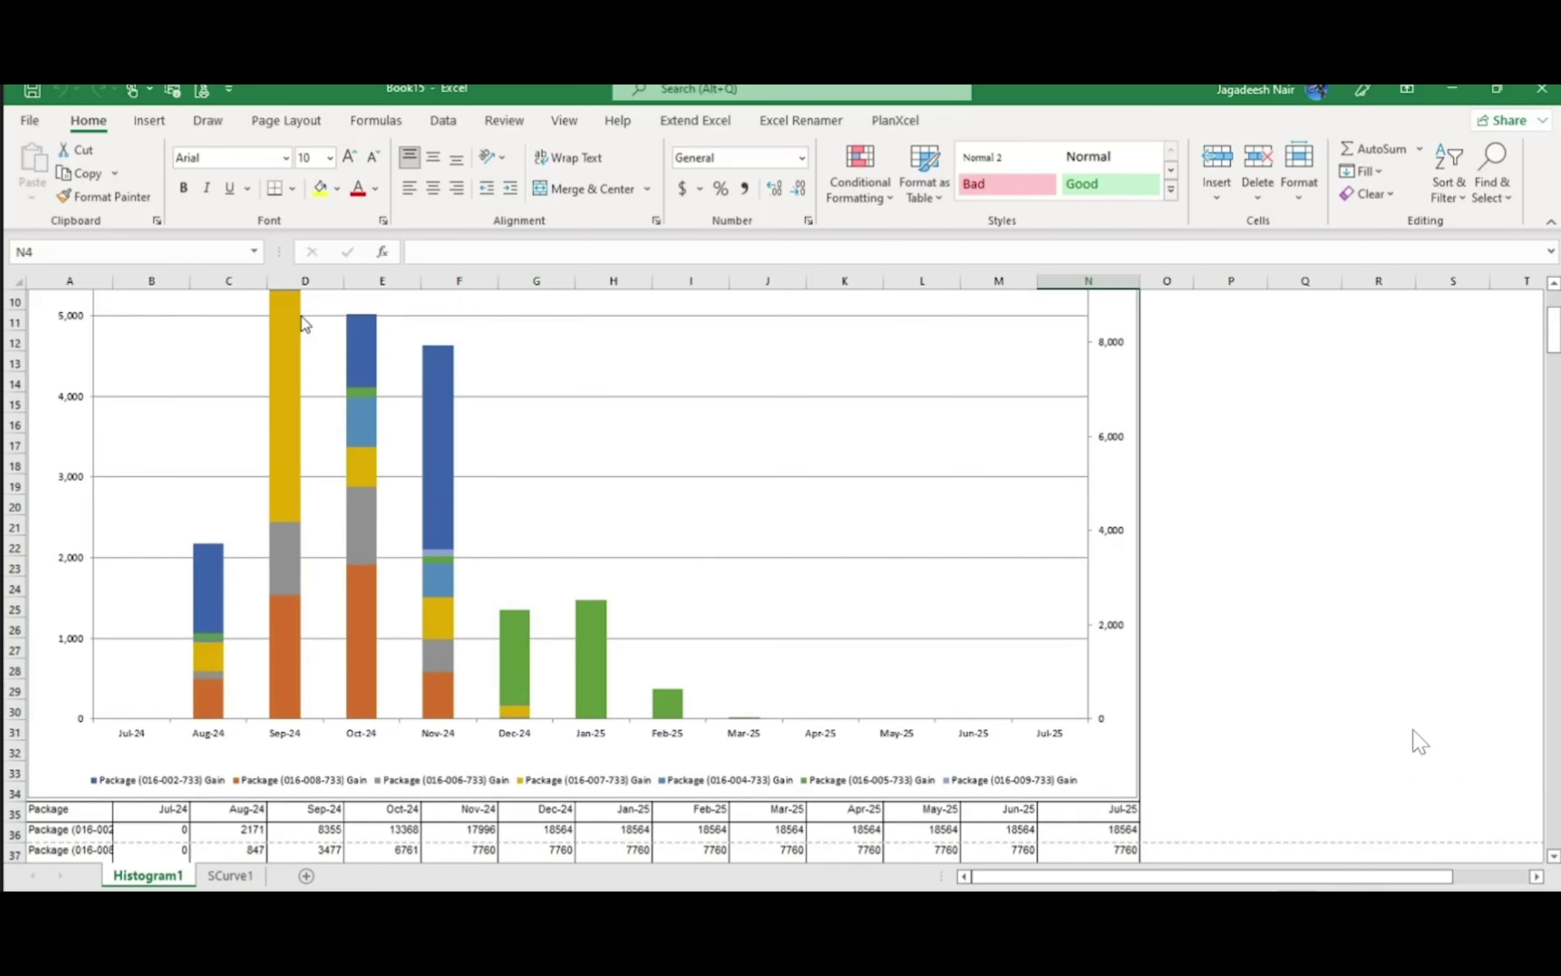
mouse_move(273, 549)
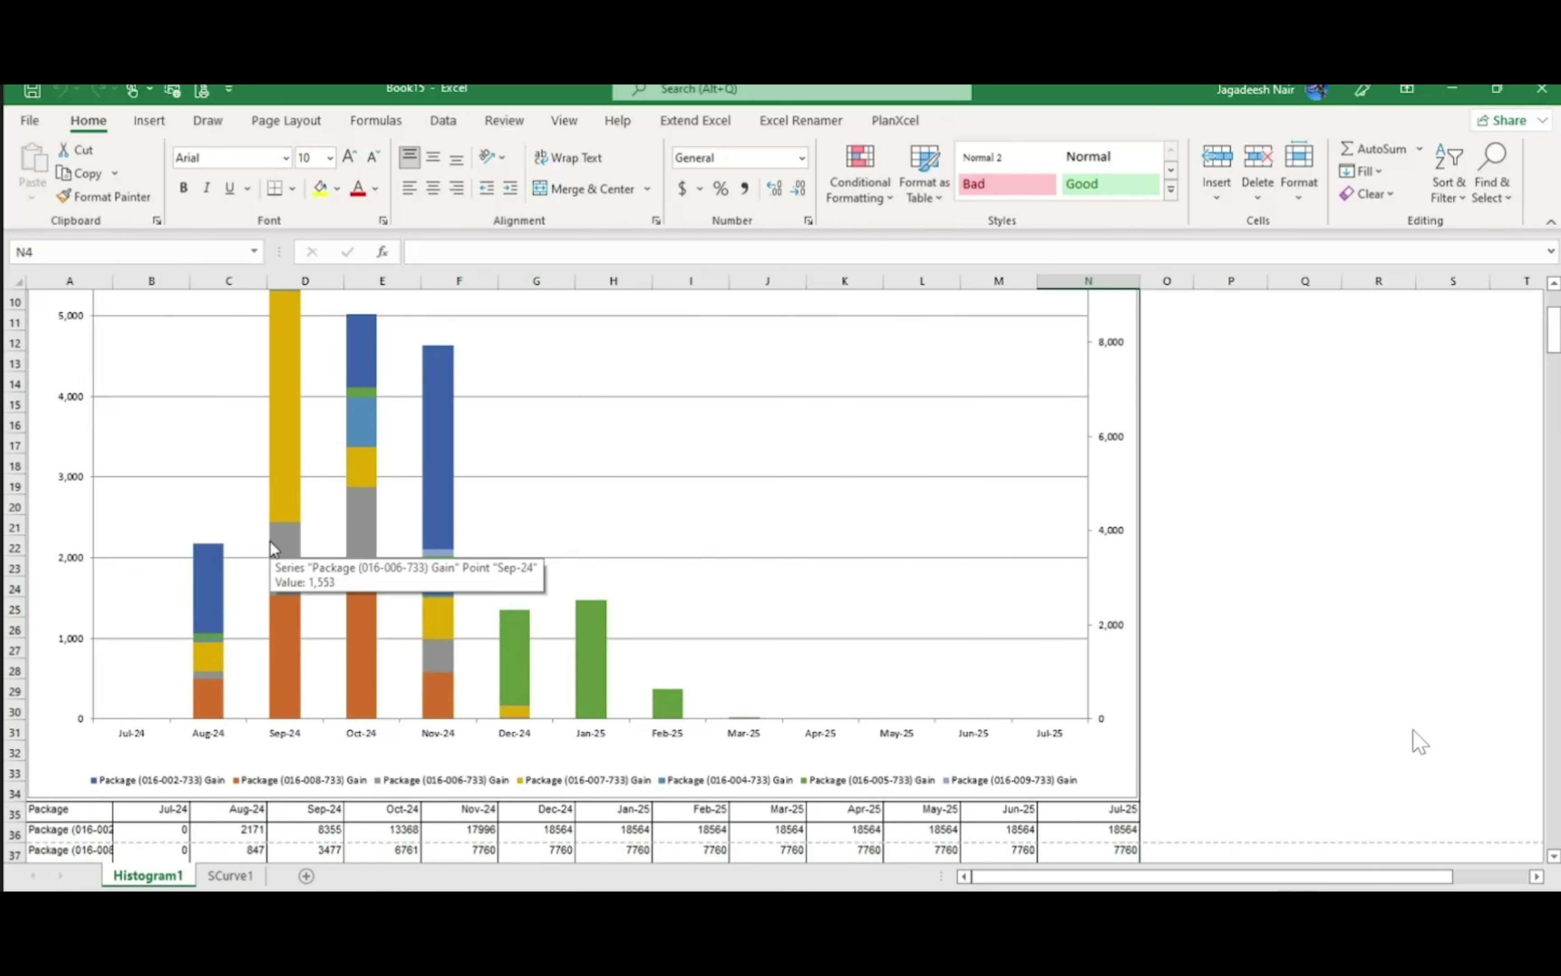
scroll(471, 500, up, 2)
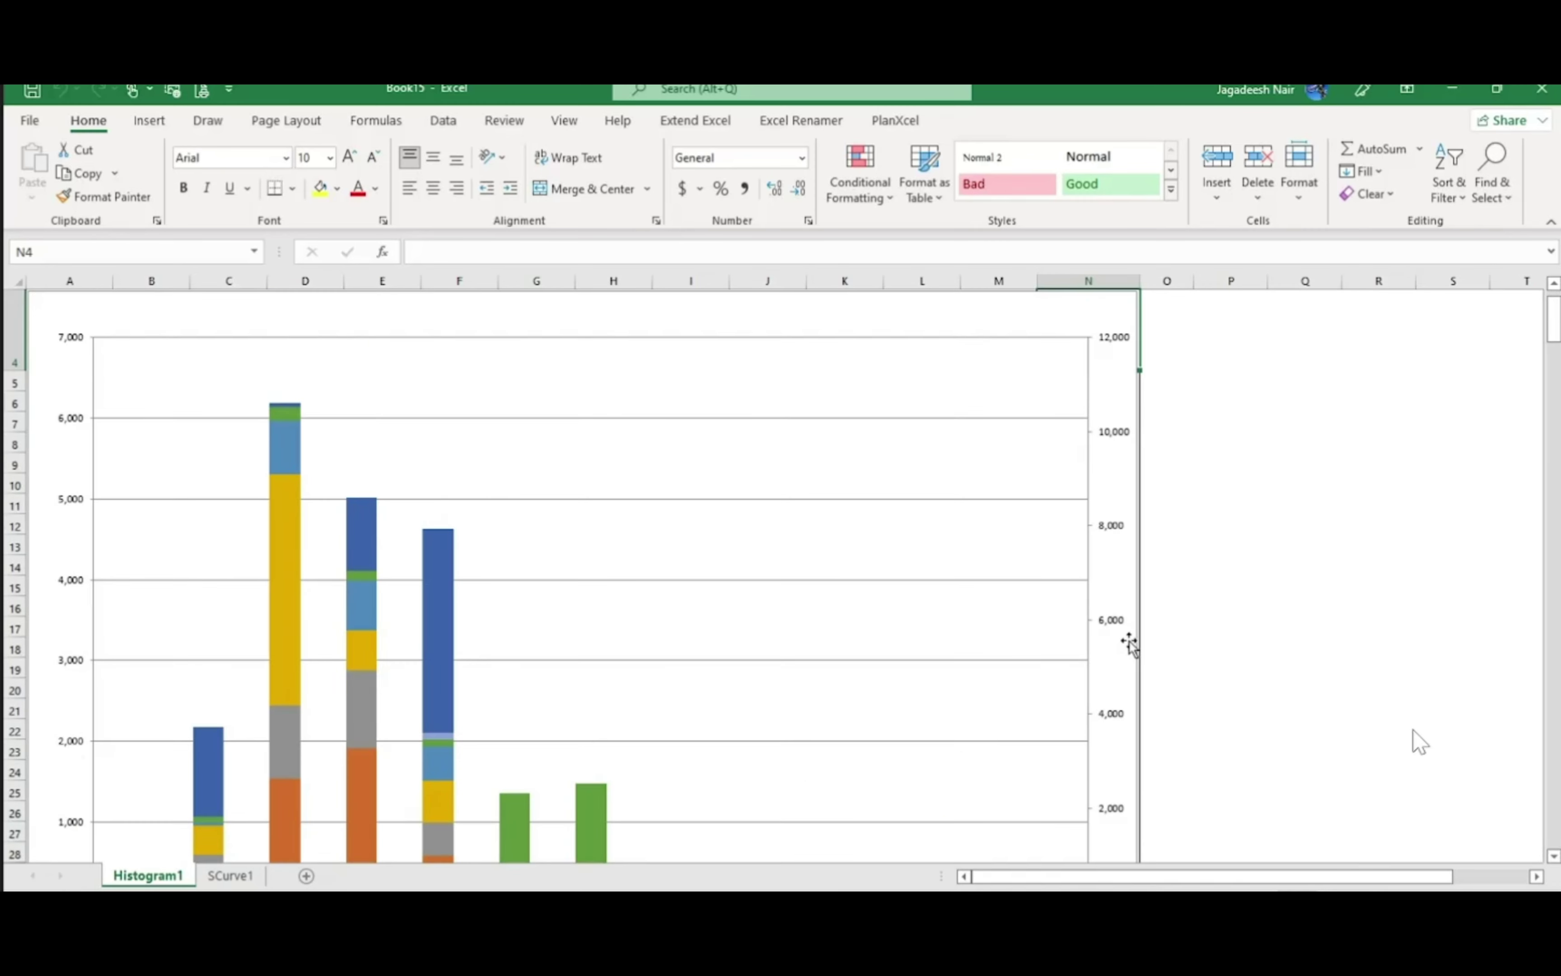
Close the generated Histogram and S Curve workbook without saving it
double_click(1139, 100)
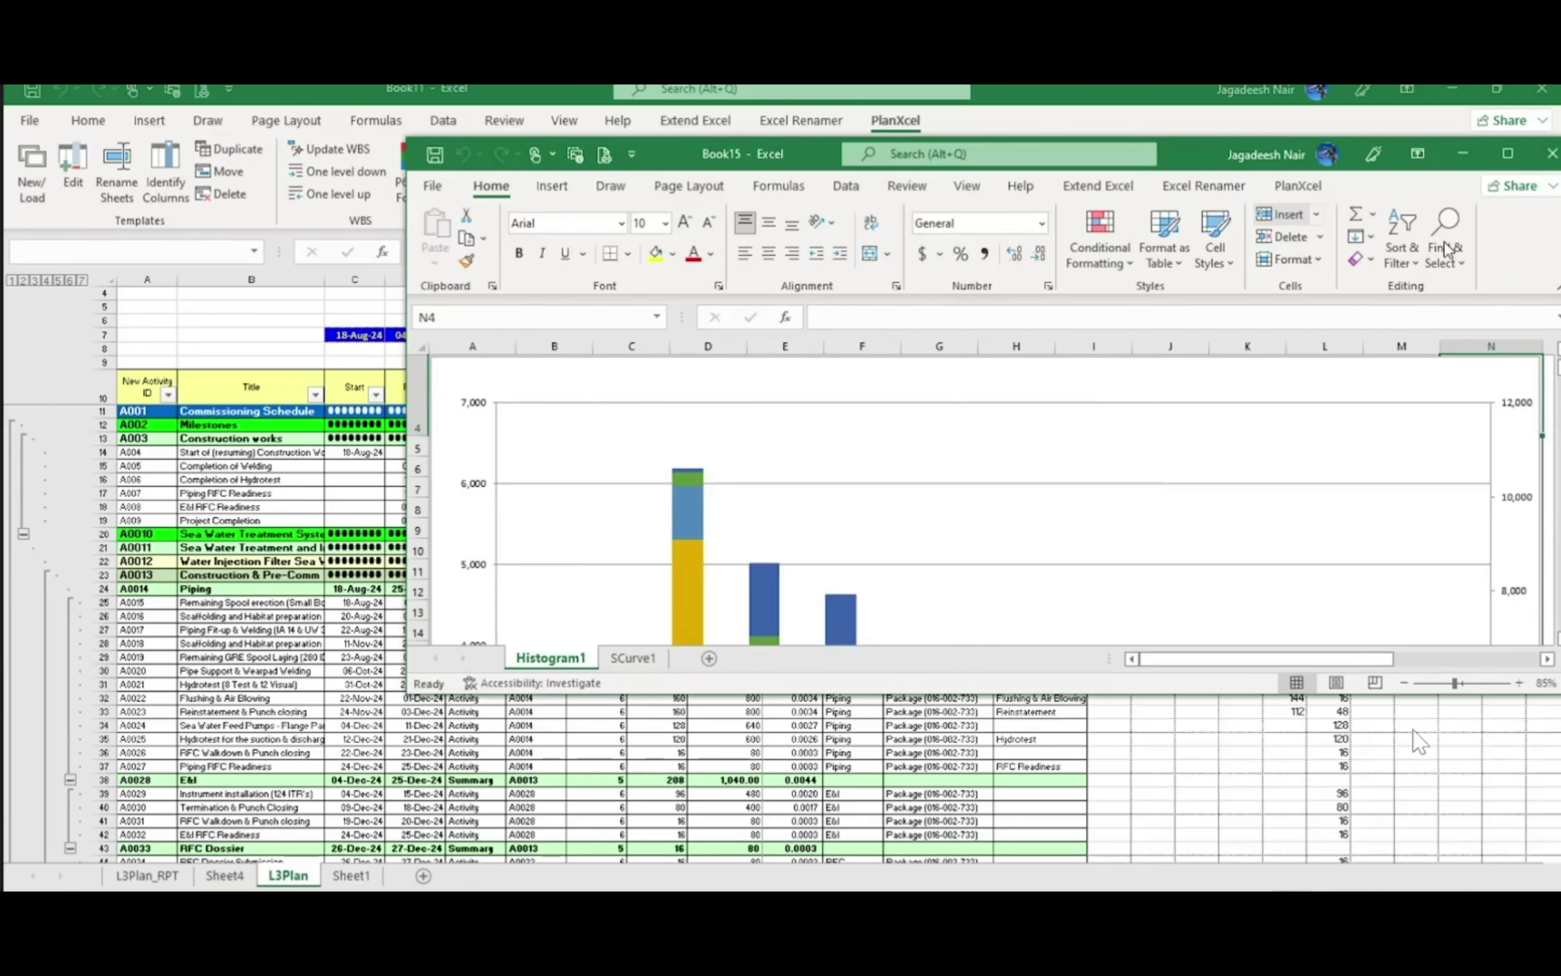
click(1552, 154)
click(1100, 538)
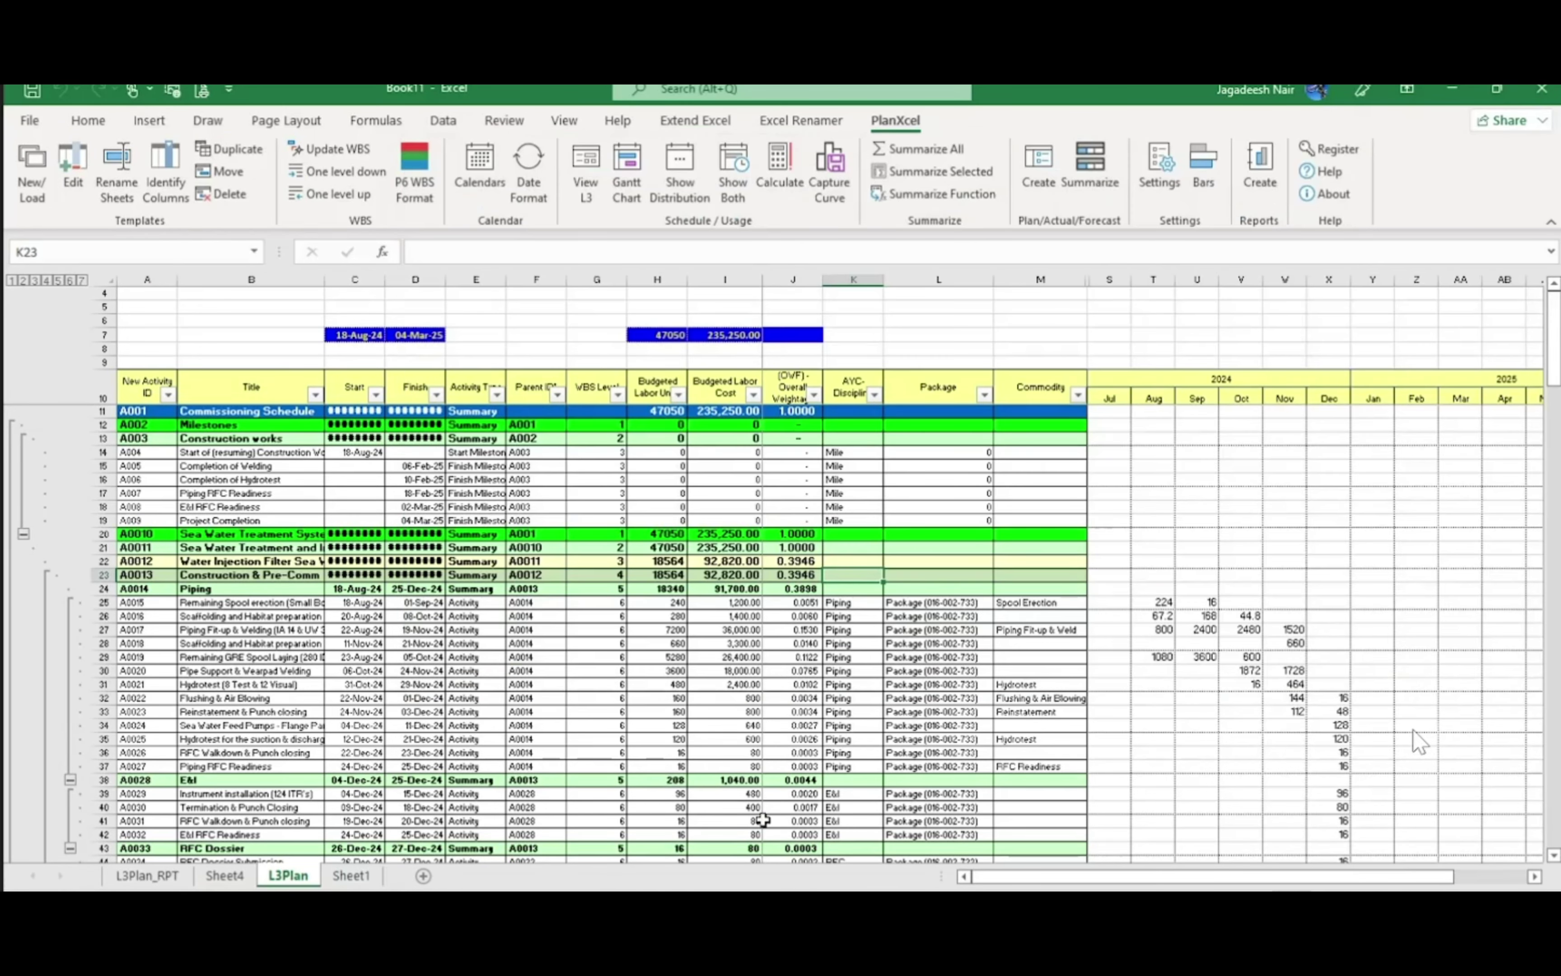
Filter the L3Plan schedule's Commodity column to only Piping Fit-up & Weld and review those activities' monthly distribution values
click(853, 725)
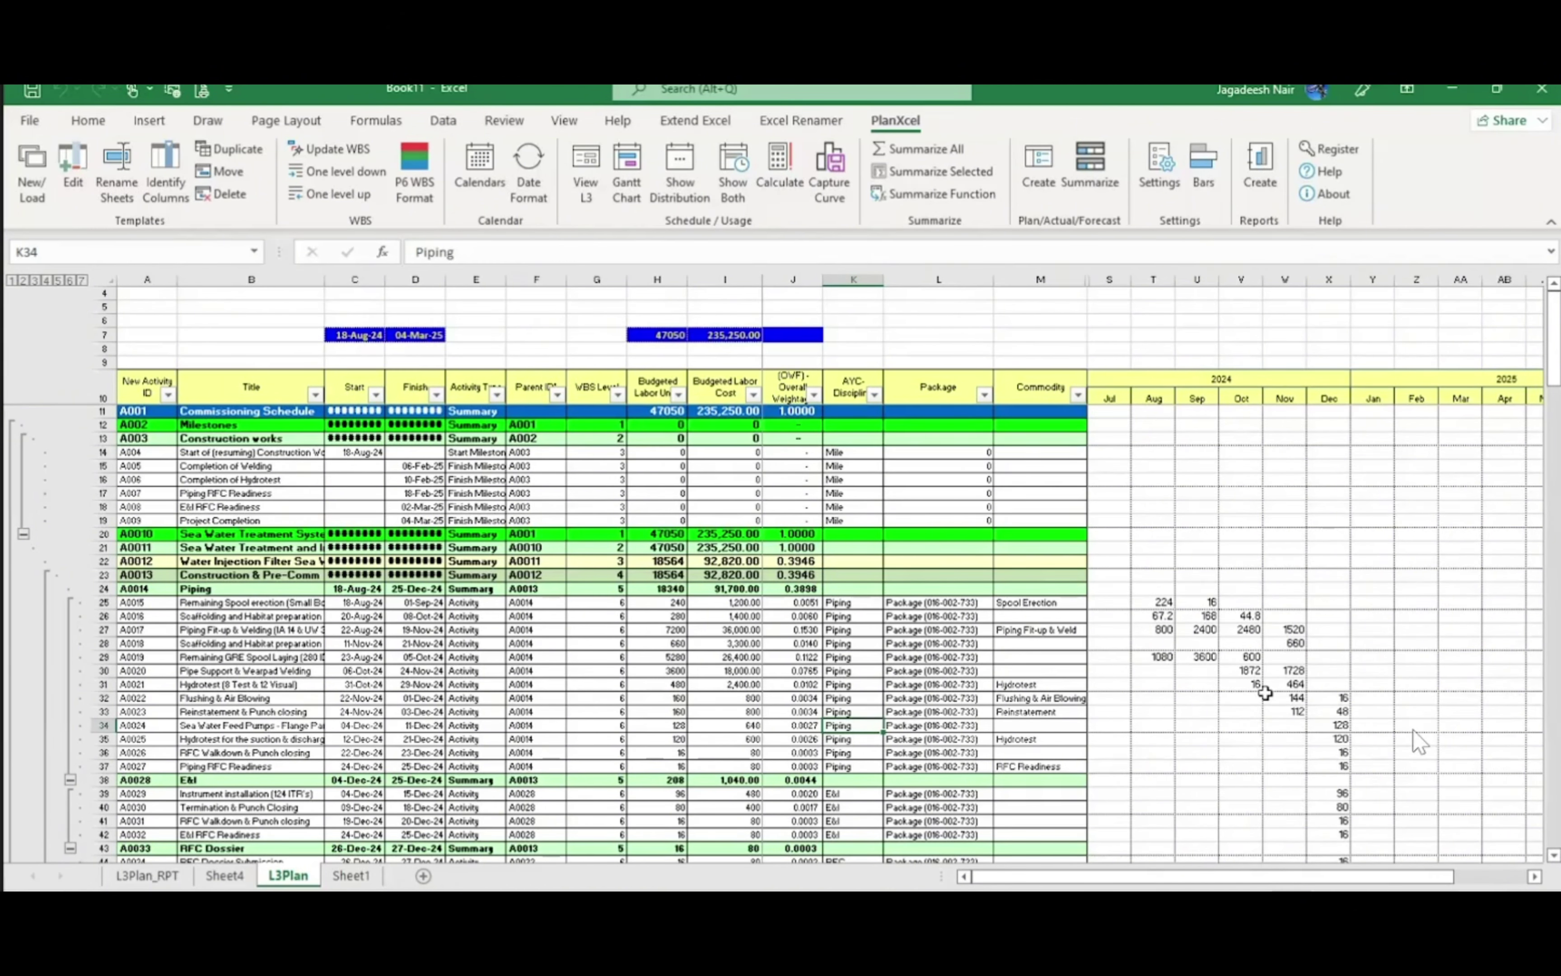
drag(1161, 618, 1413, 619)
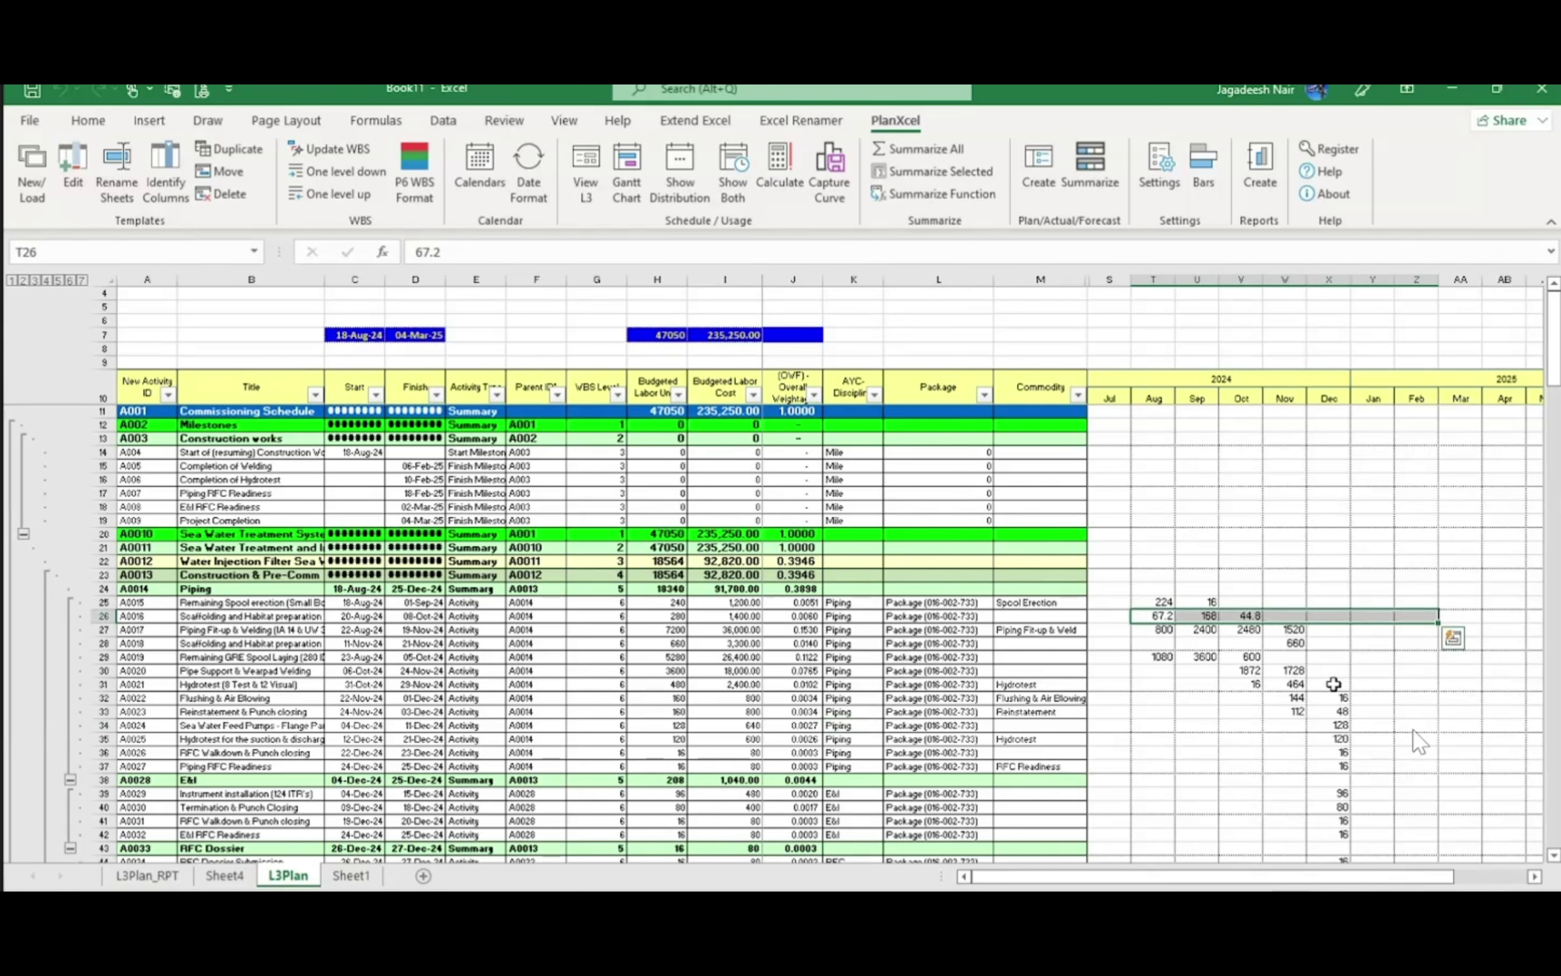
click(1035, 604)
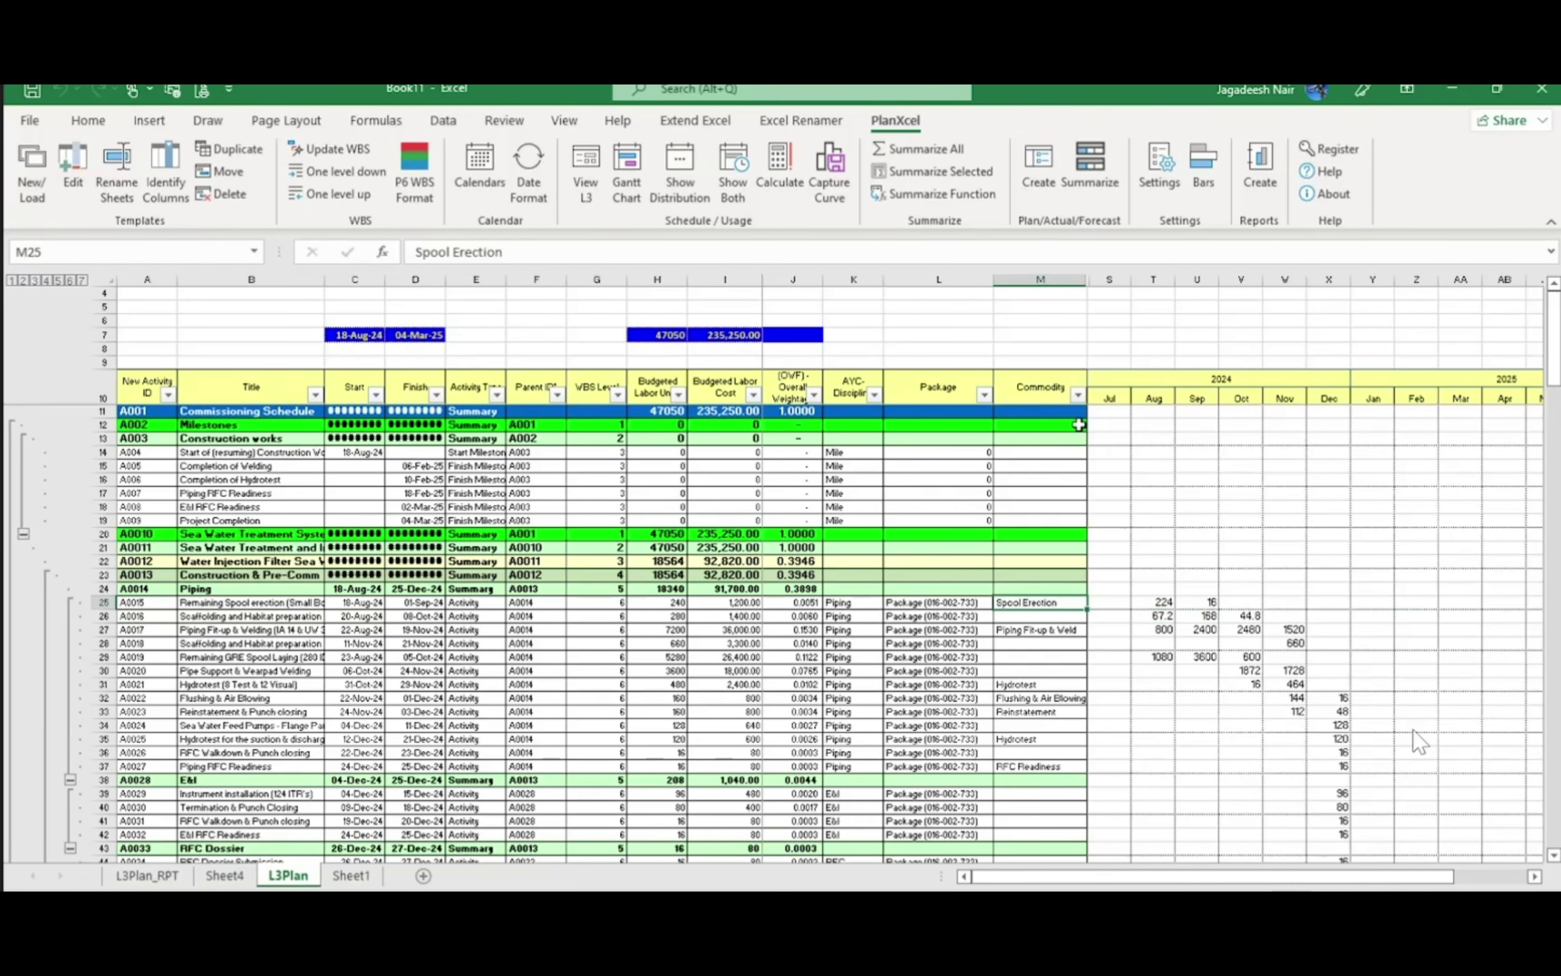
click(1078, 394)
click(903, 627)
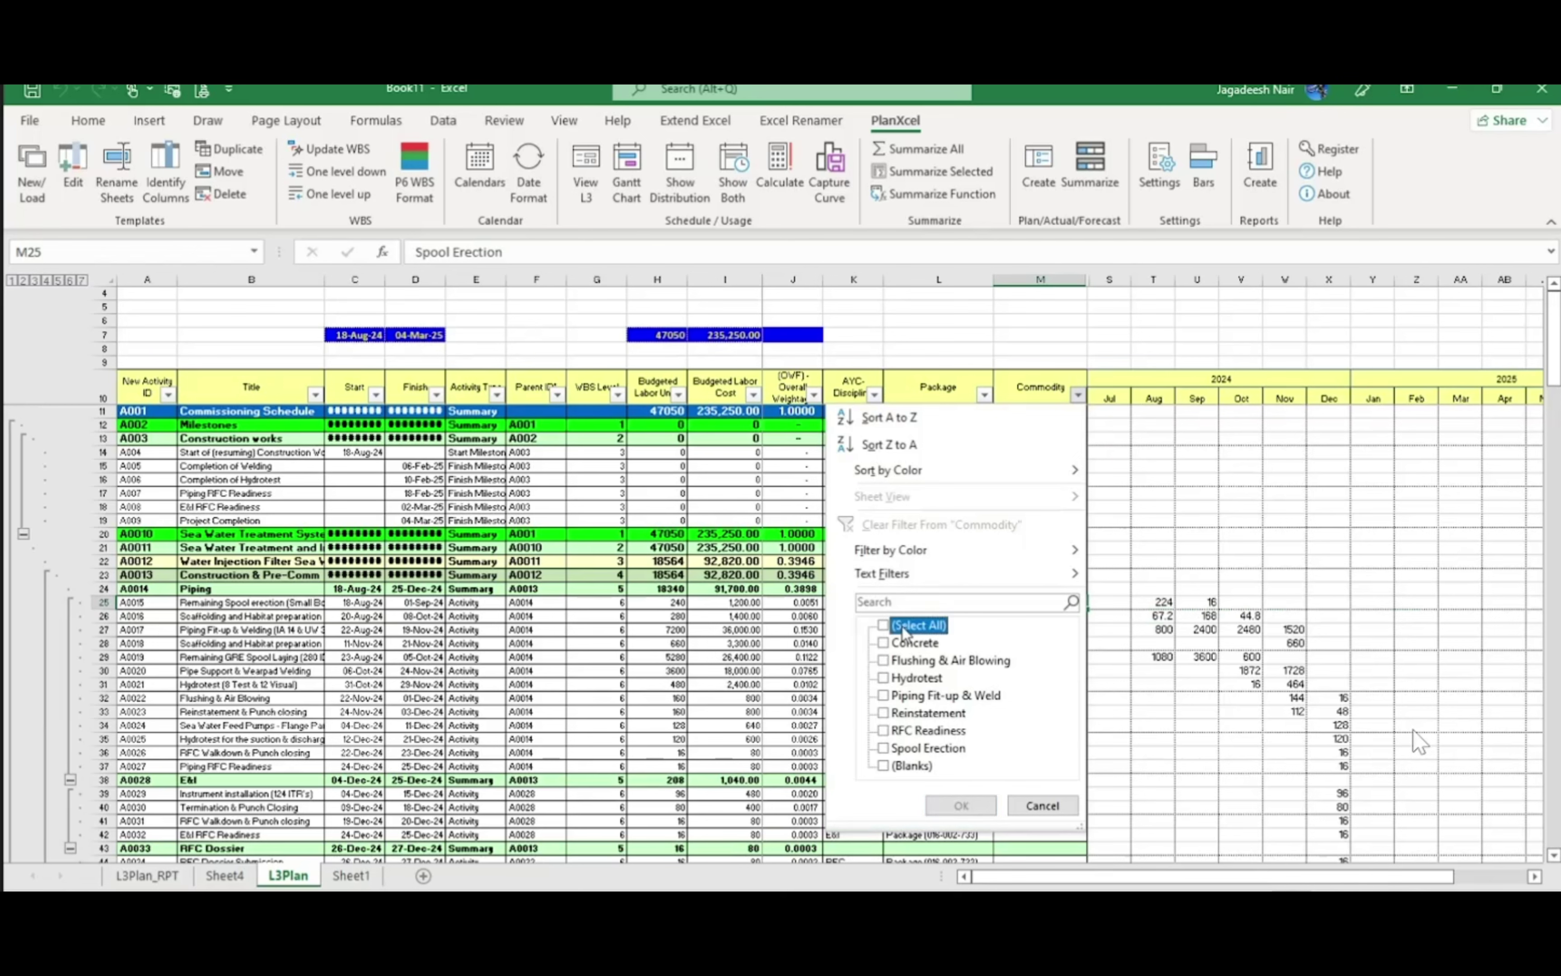
click(890, 696)
click(960, 806)
click(934, 494)
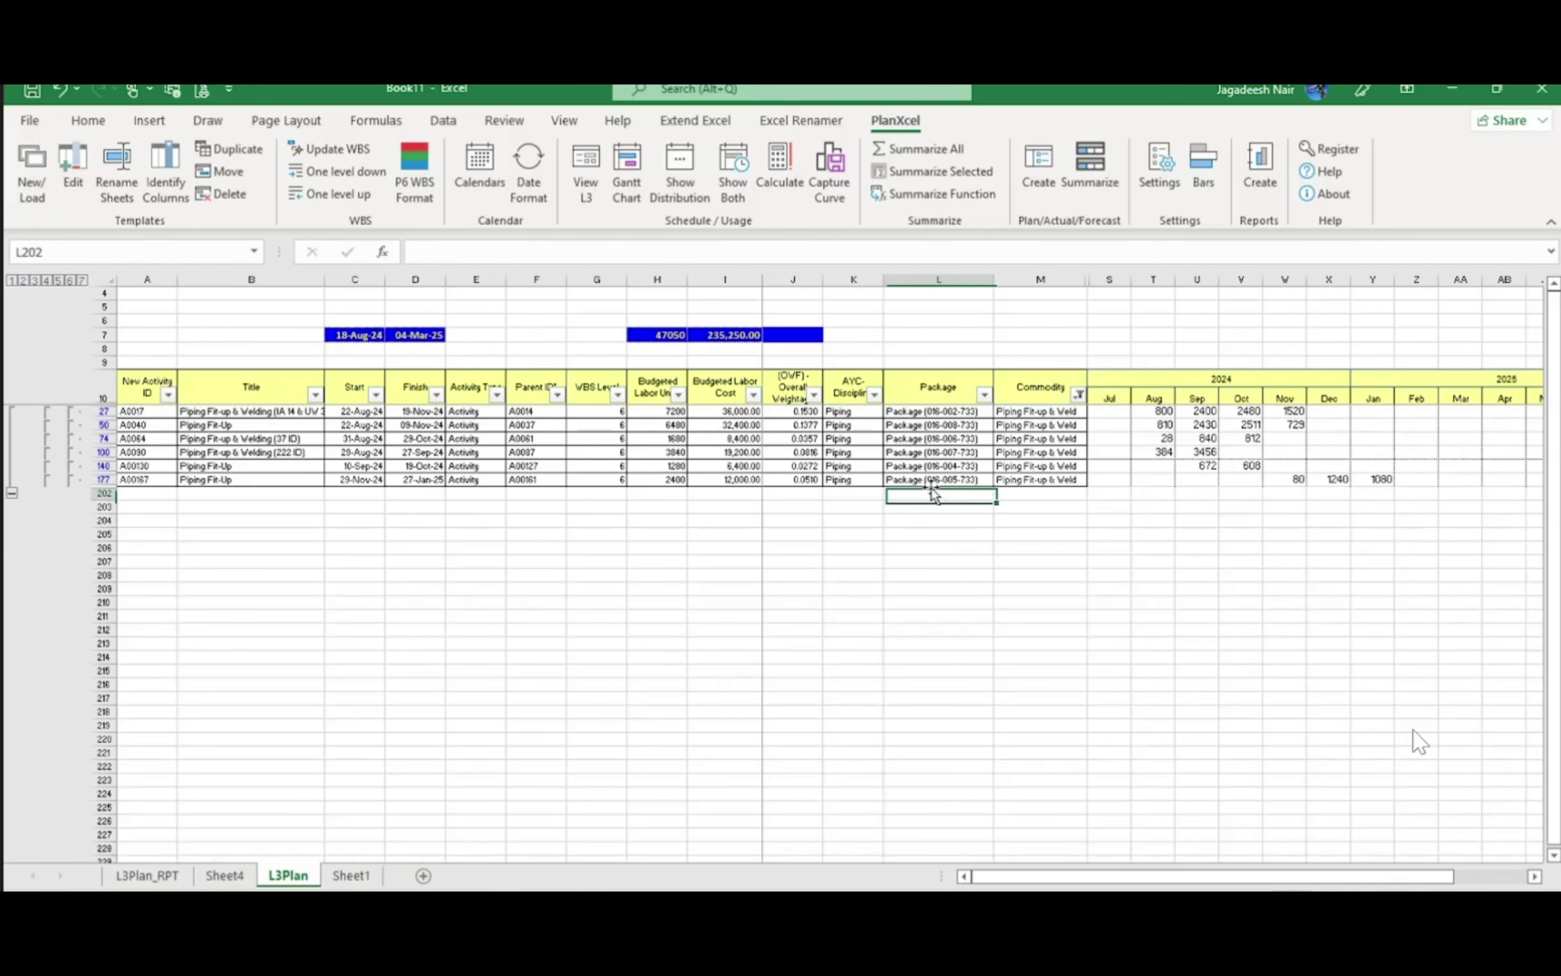
click(1123, 412)
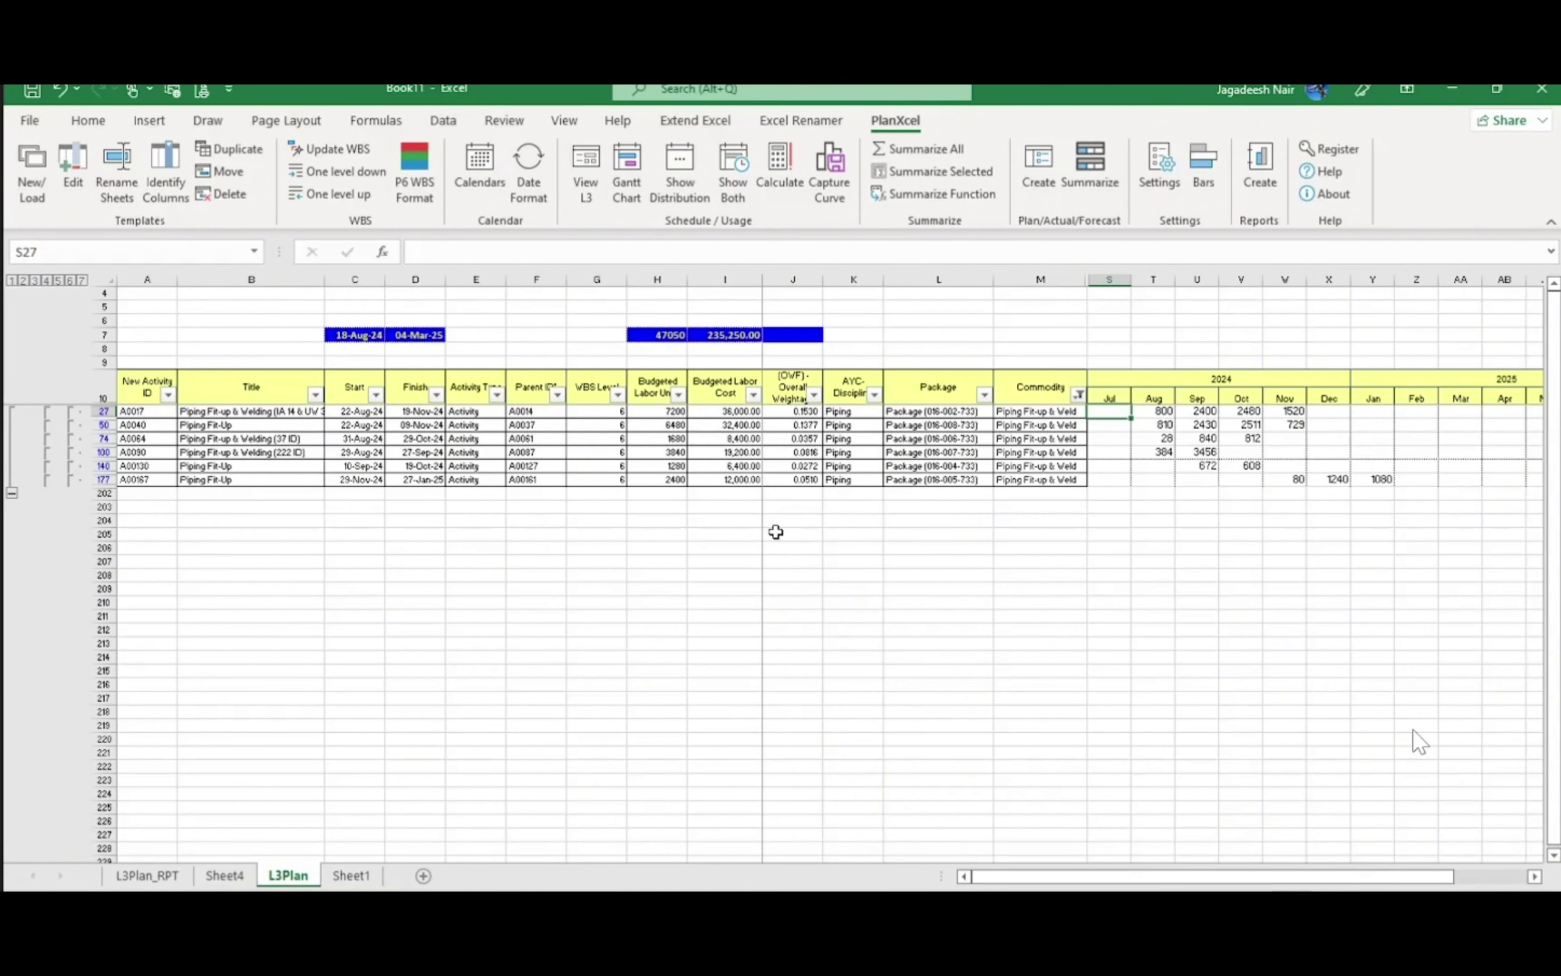
drag(1151, 413, 1426, 411)
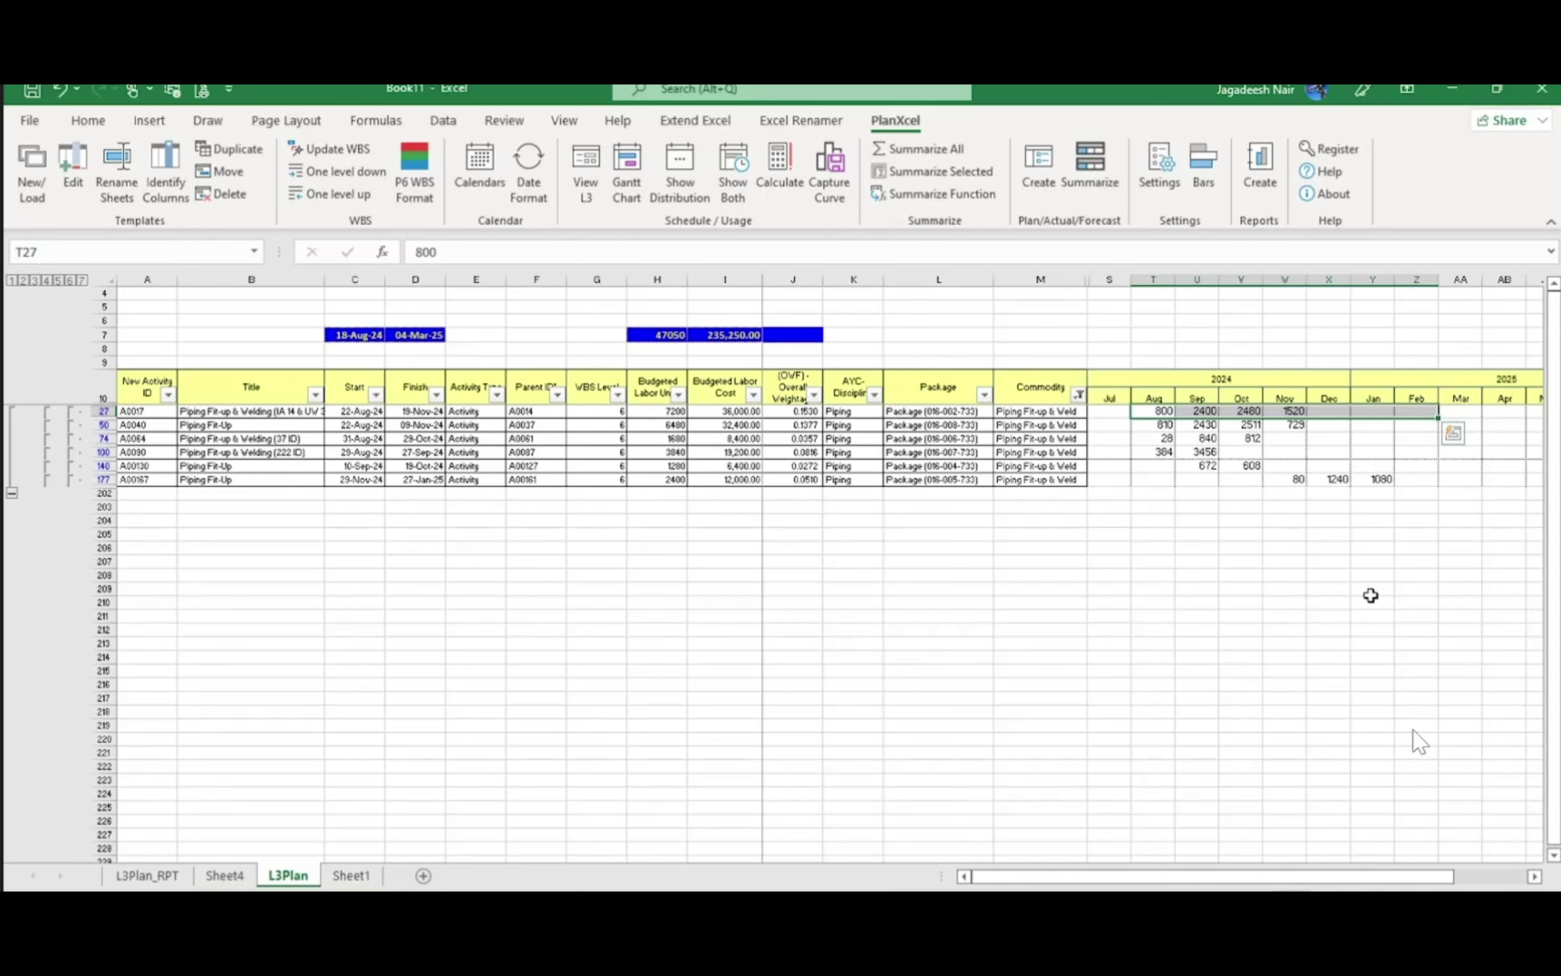
click(547, 673)
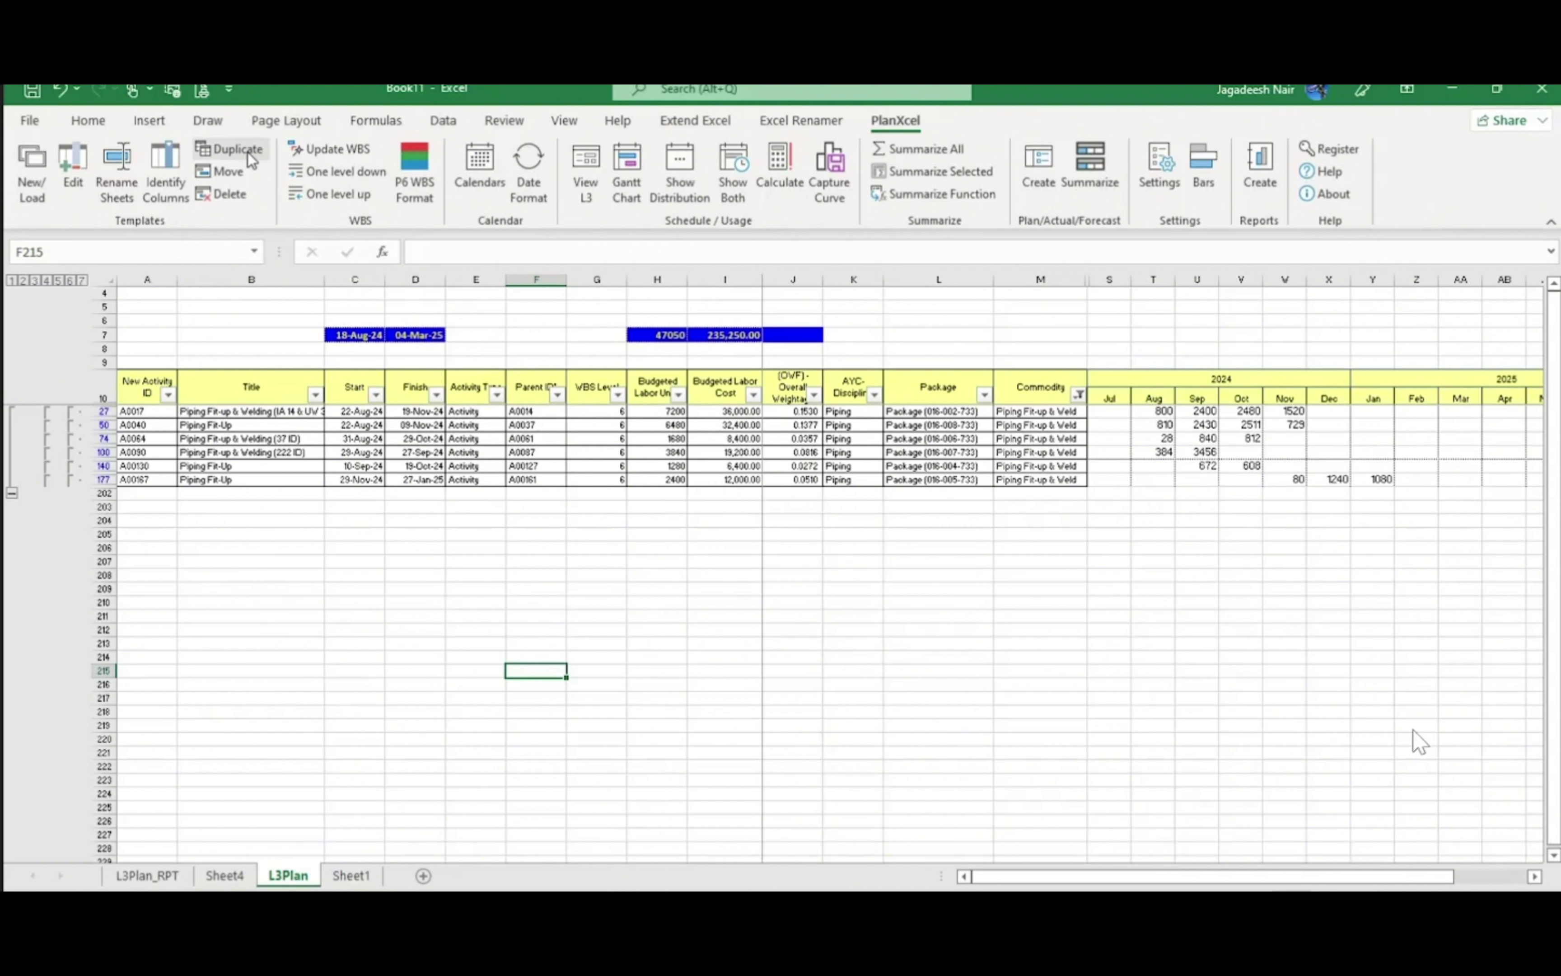
Duplicate the L3Plan template into a new sheet
click(229, 149)
click(919, 352)
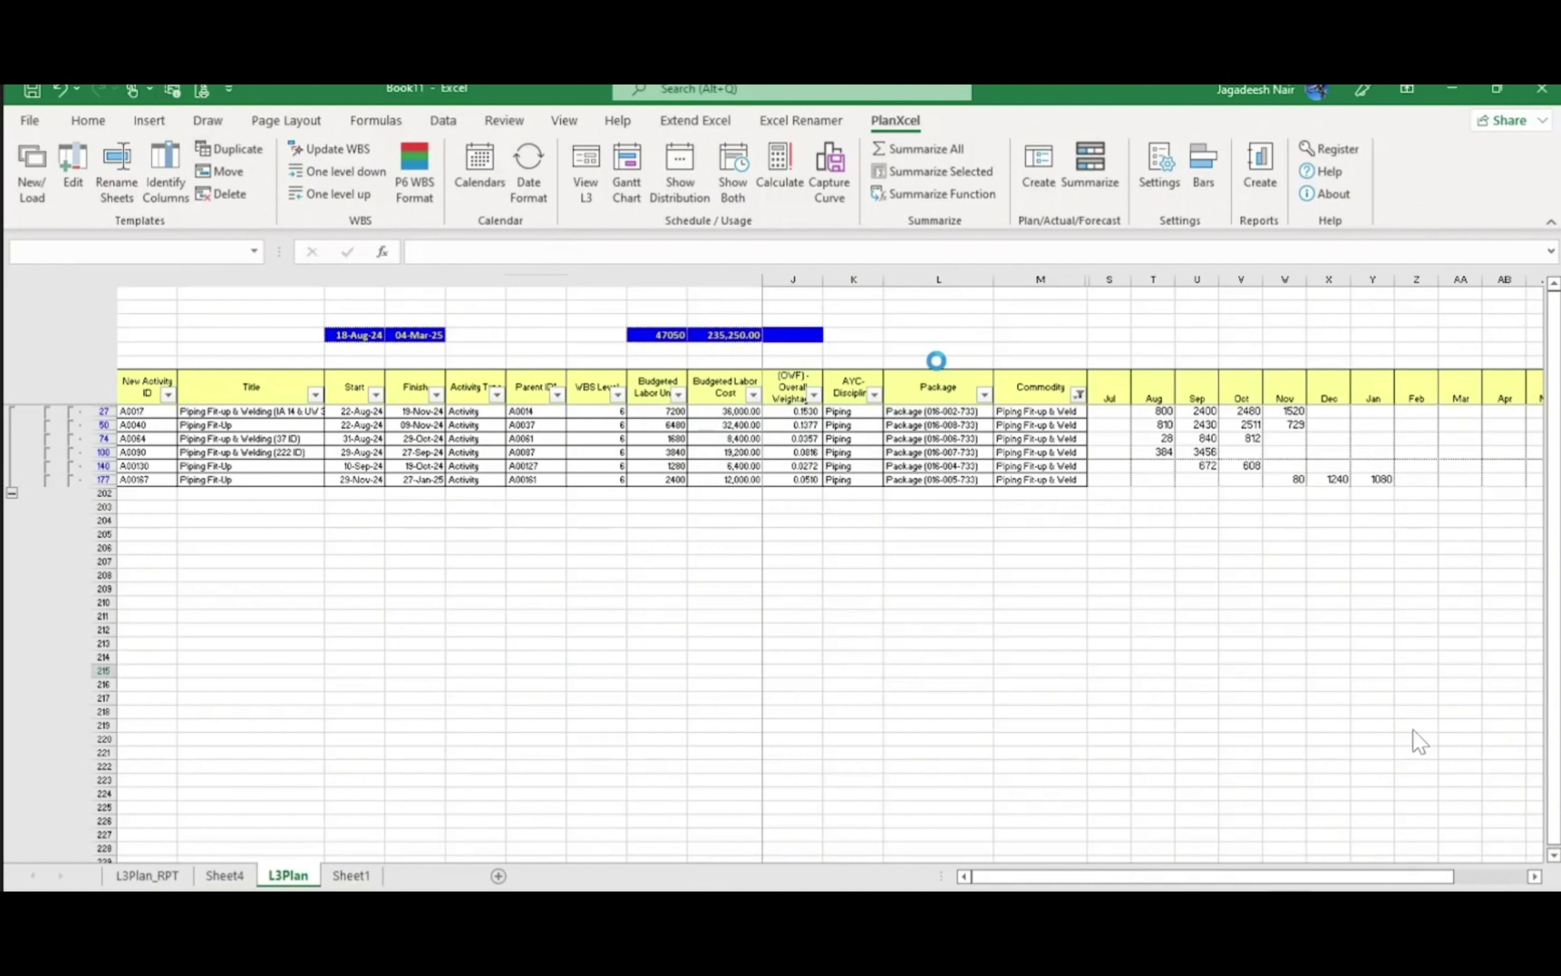
click(869, 570)
click(1139, 511)
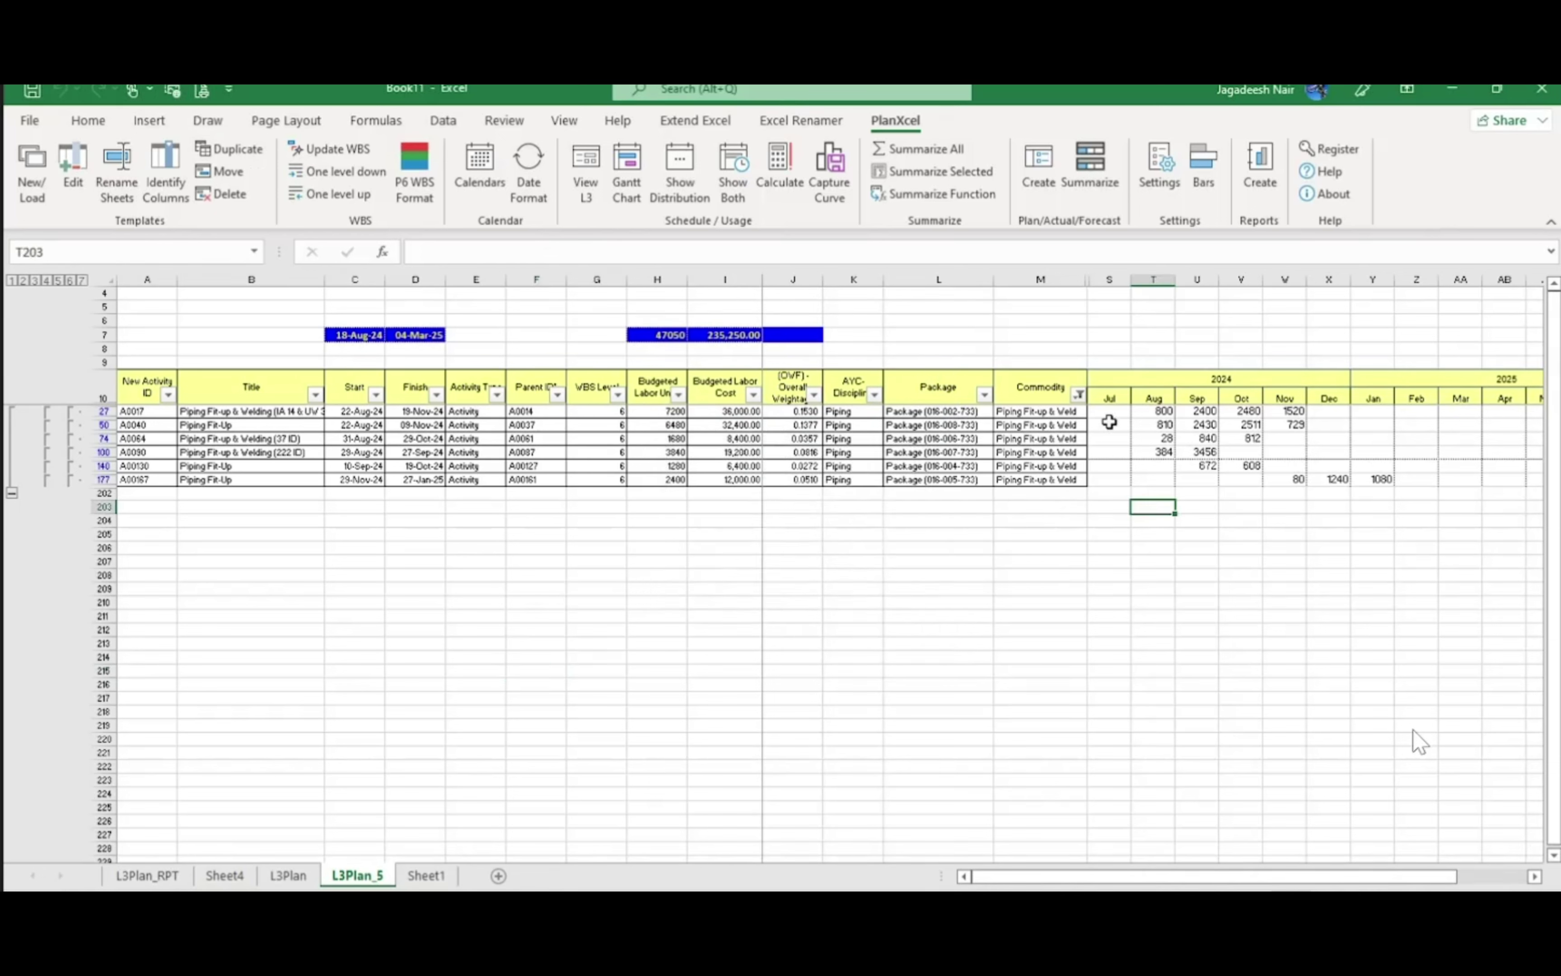
Filter the duplicated sheet's Commodity column to every value except Piping Fit-up & Weld
click(1078, 394)
click(885, 626)
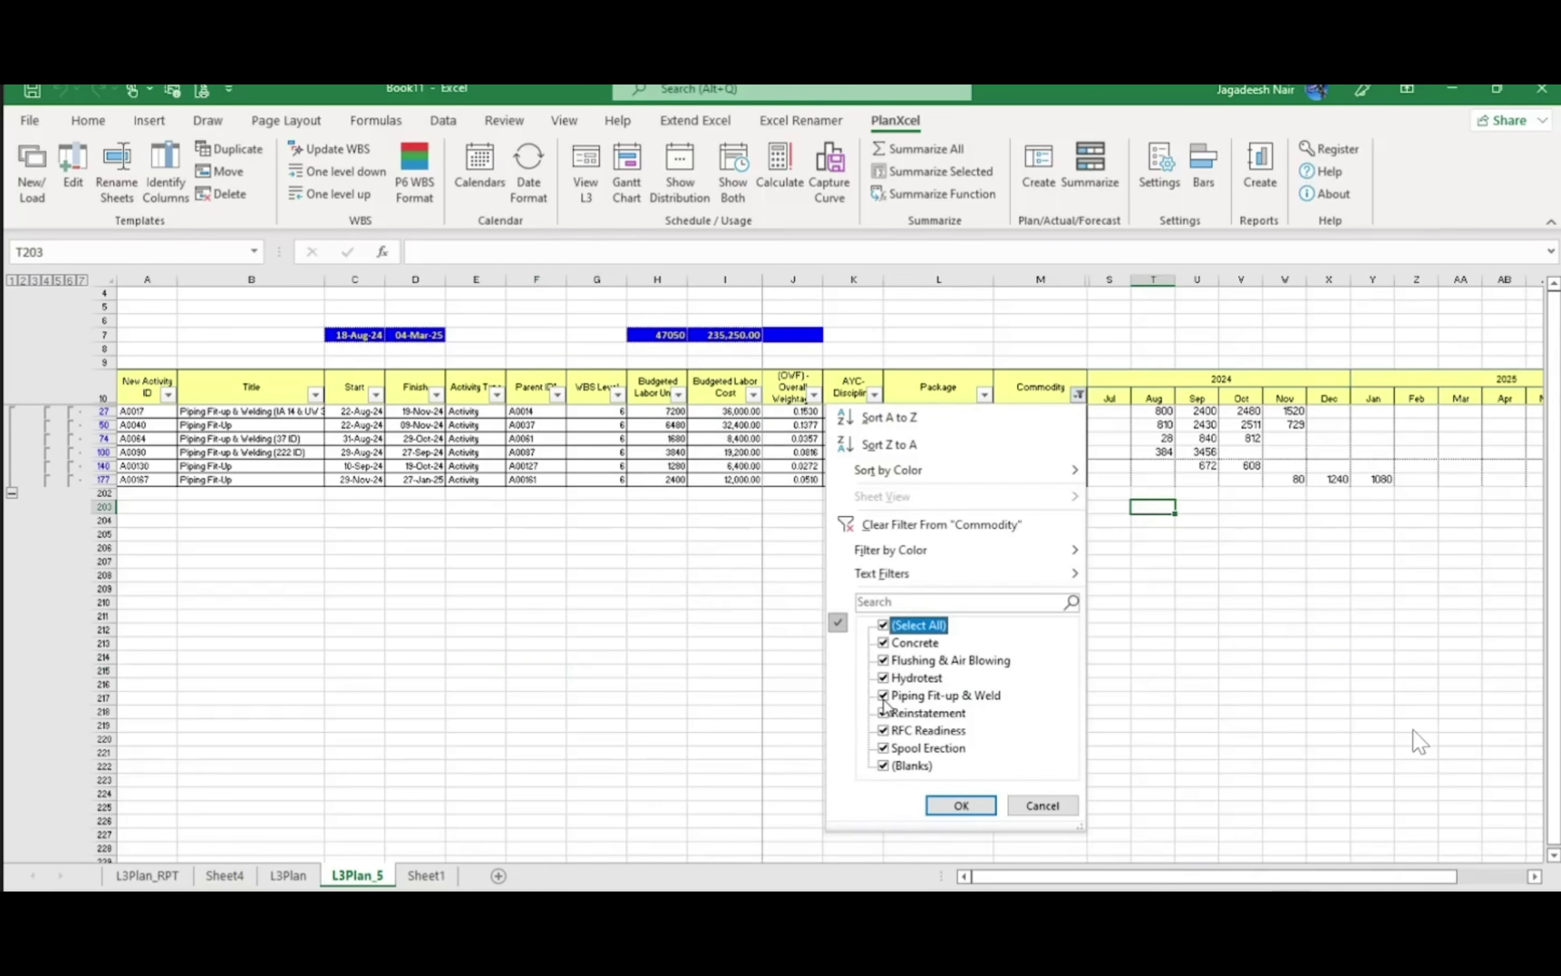
click(889, 699)
click(960, 806)
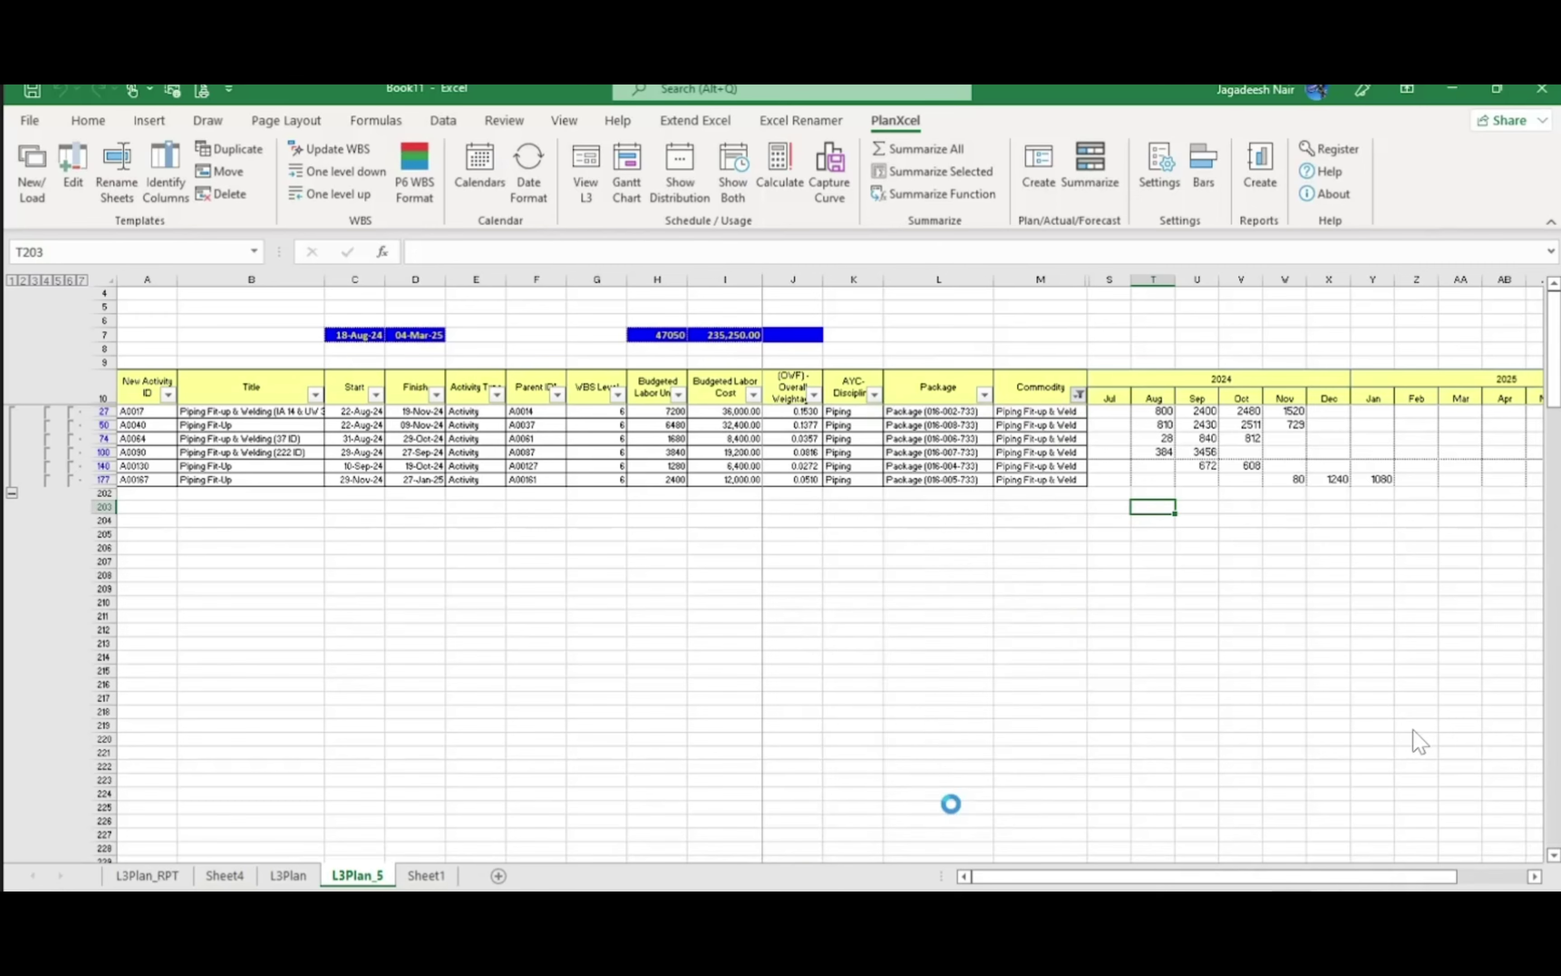
Delete all the filtered rows below the heading in the duplicated sheet, and clear the Commodity filter
click(103, 411)
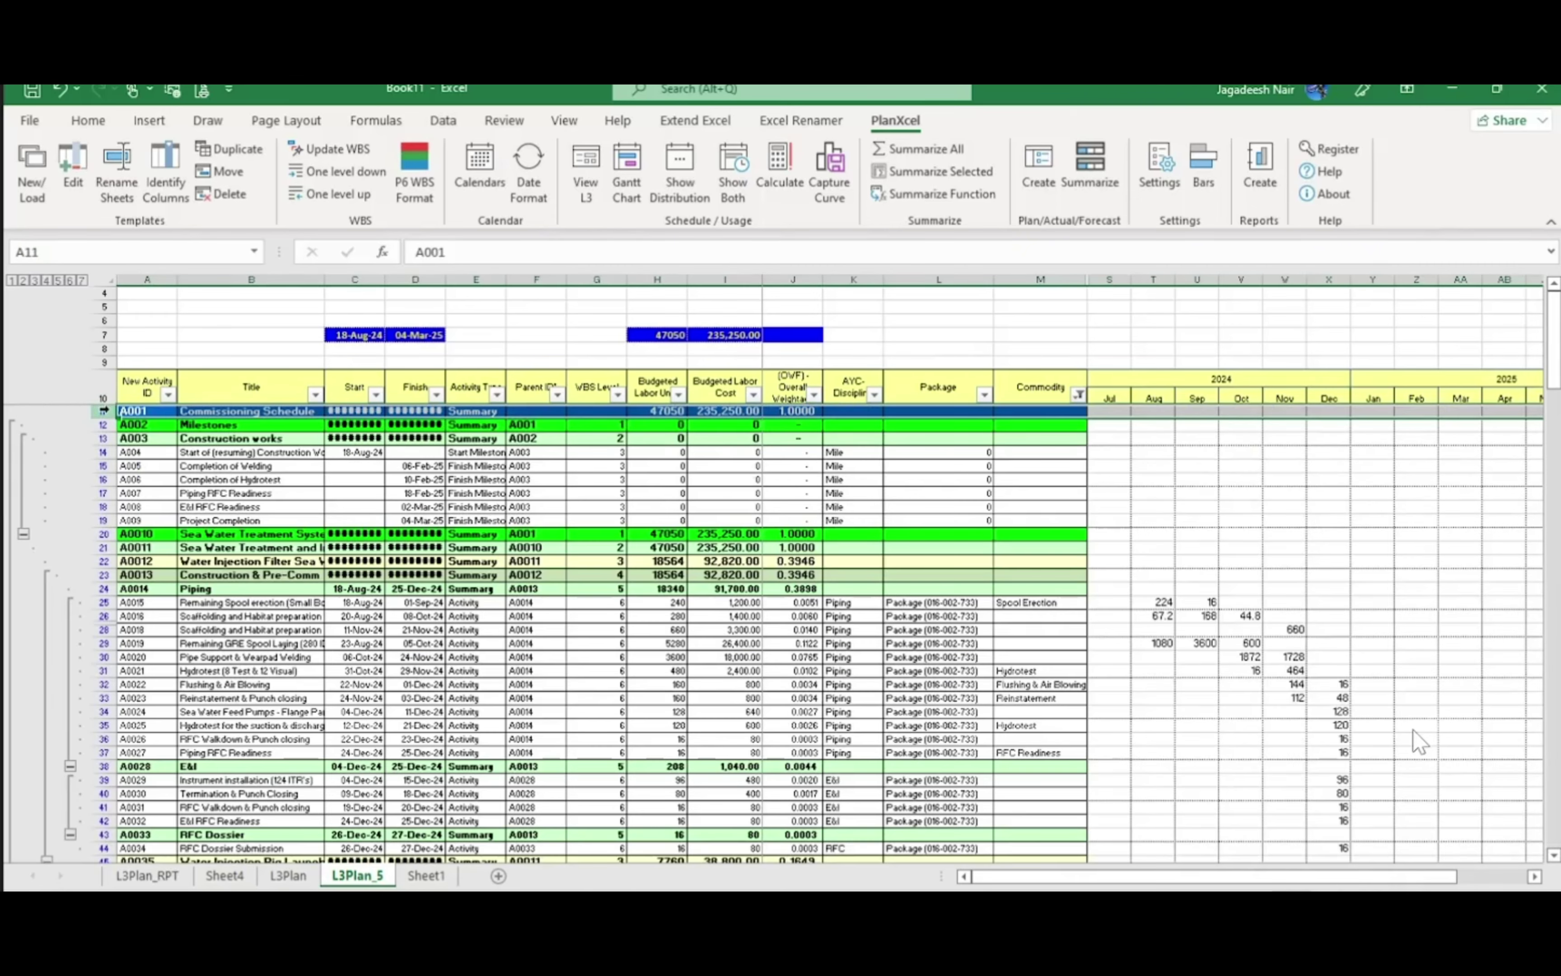
key(ctrl+shift+Down)
key(ctrl+minus)
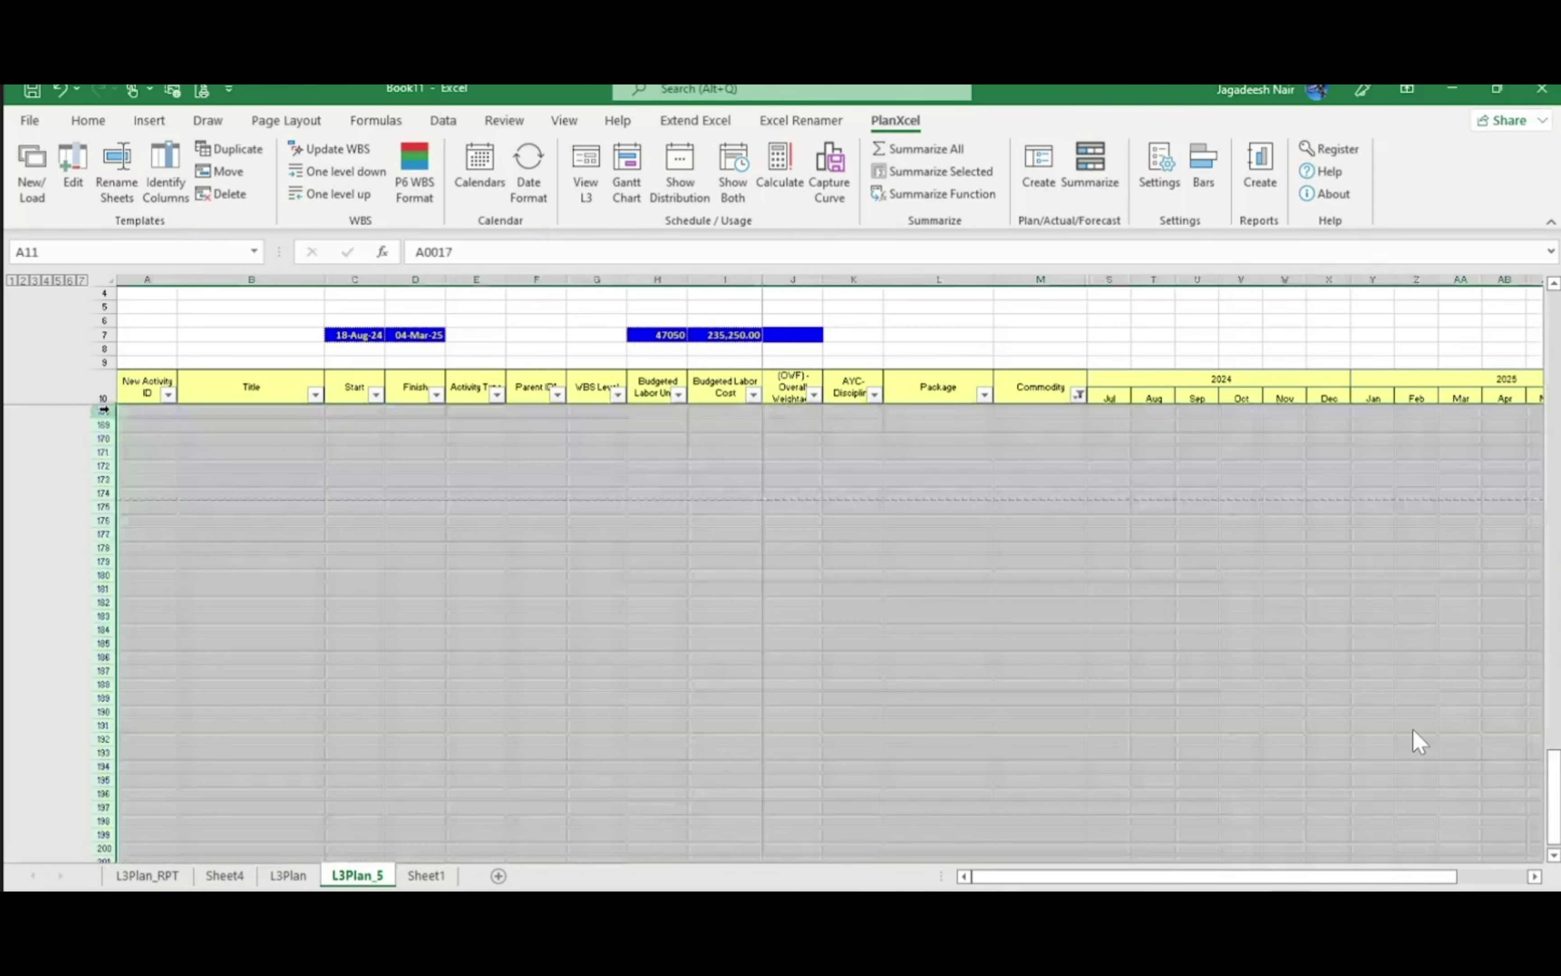
click(588, 492)
scroll(587, 492, up, 6)
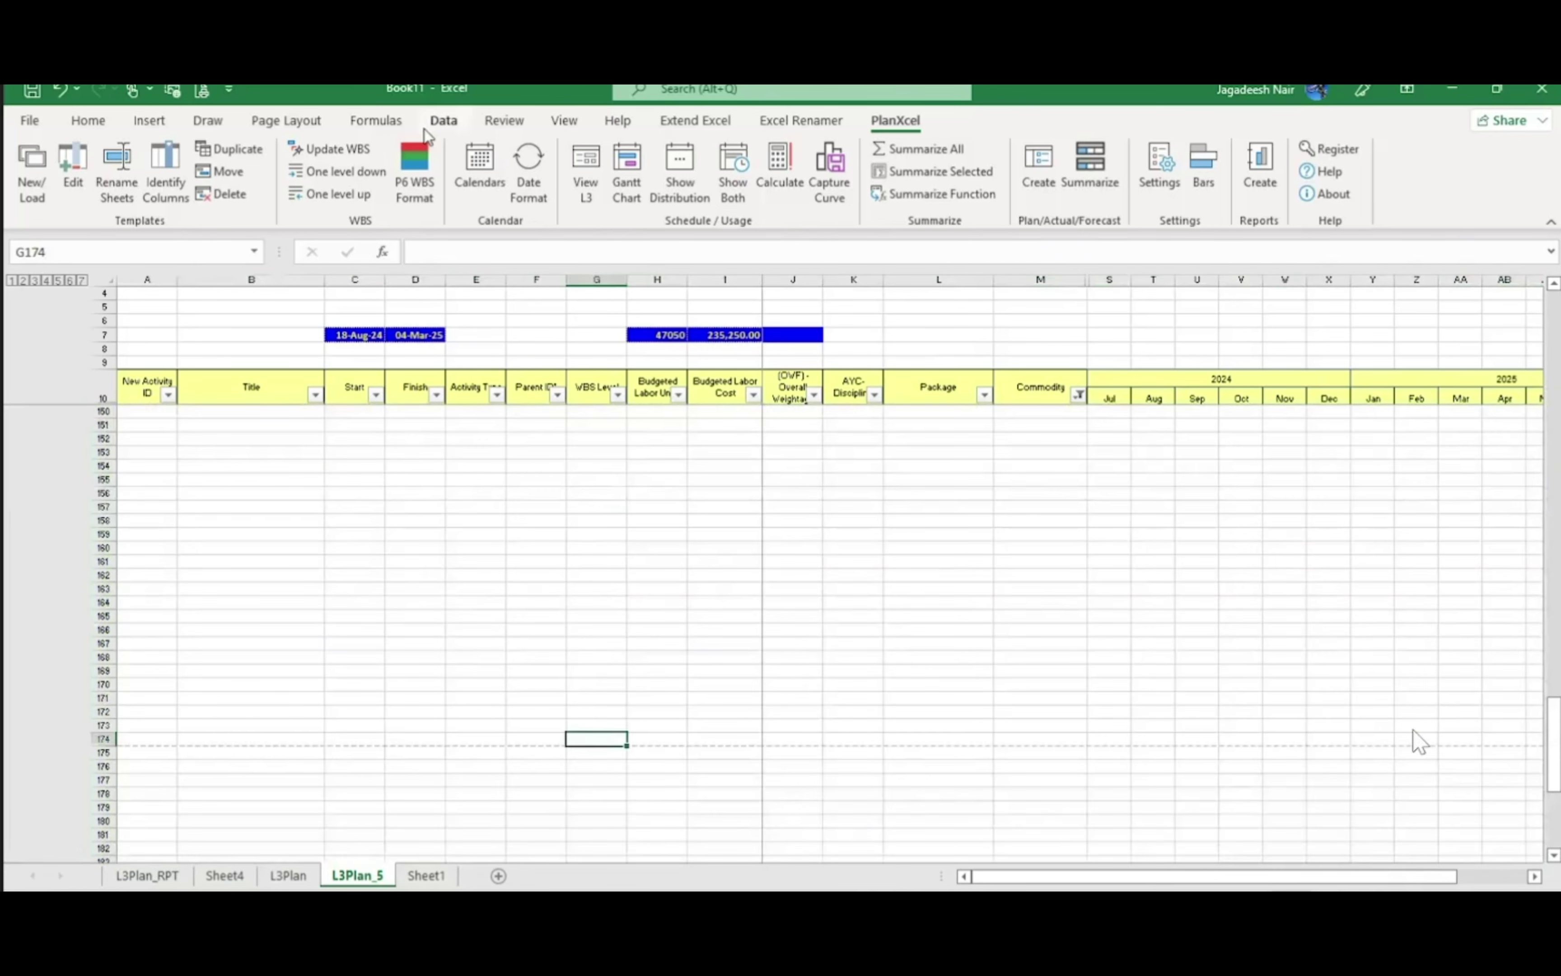
scroll(1419, 743, up, 20)
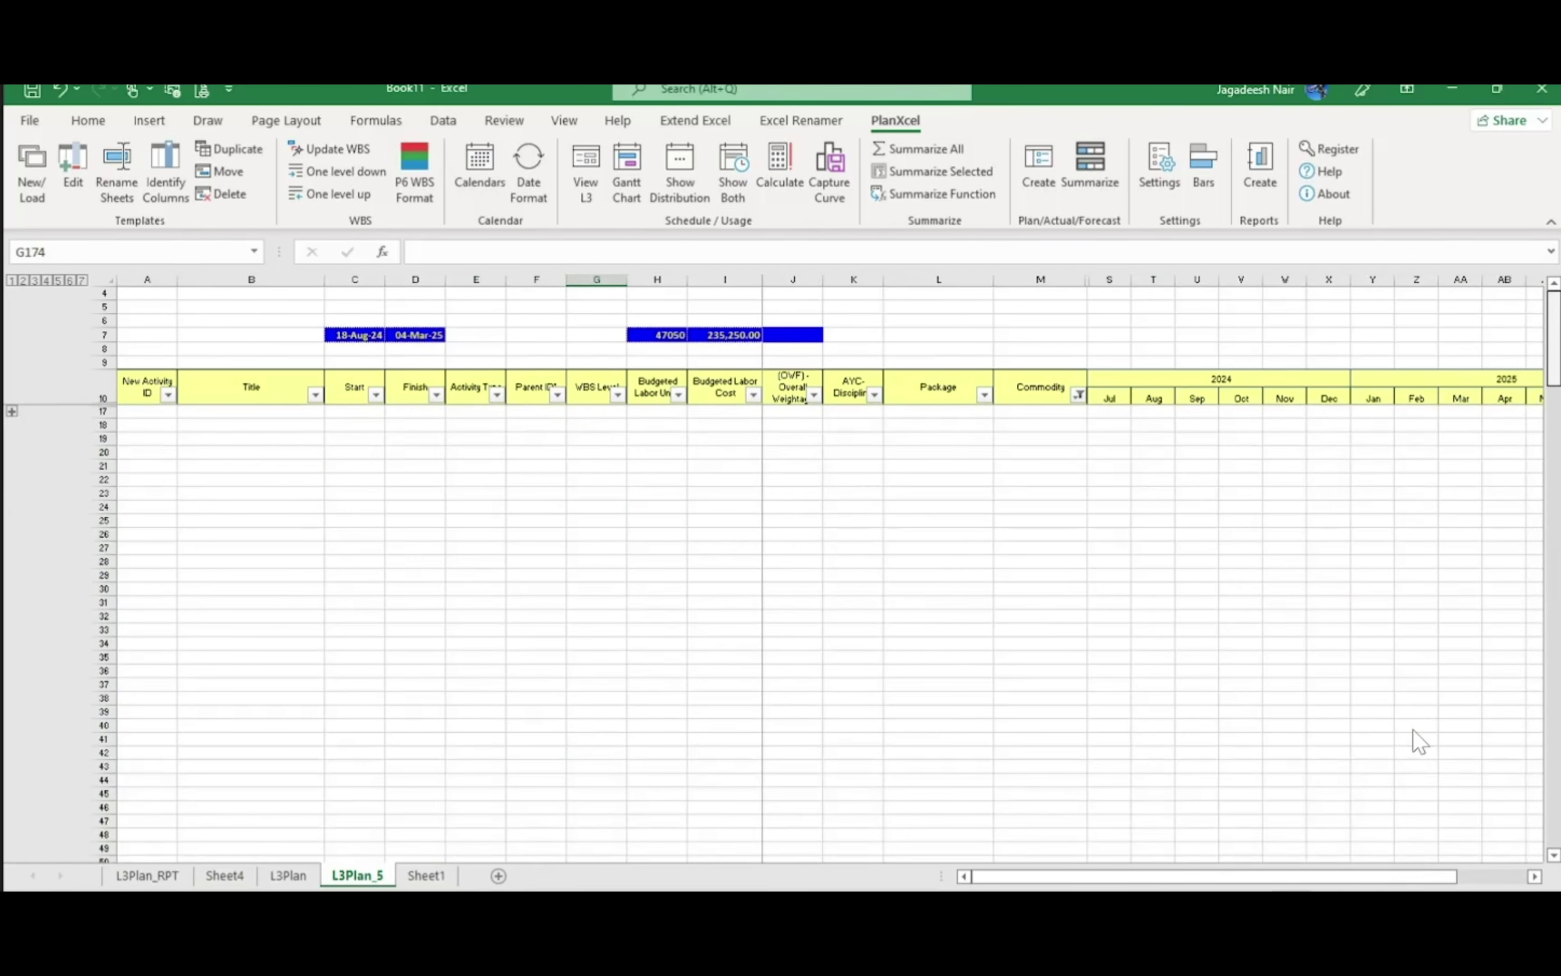
click(1032, 749)
click(1040, 576)
click(476, 602)
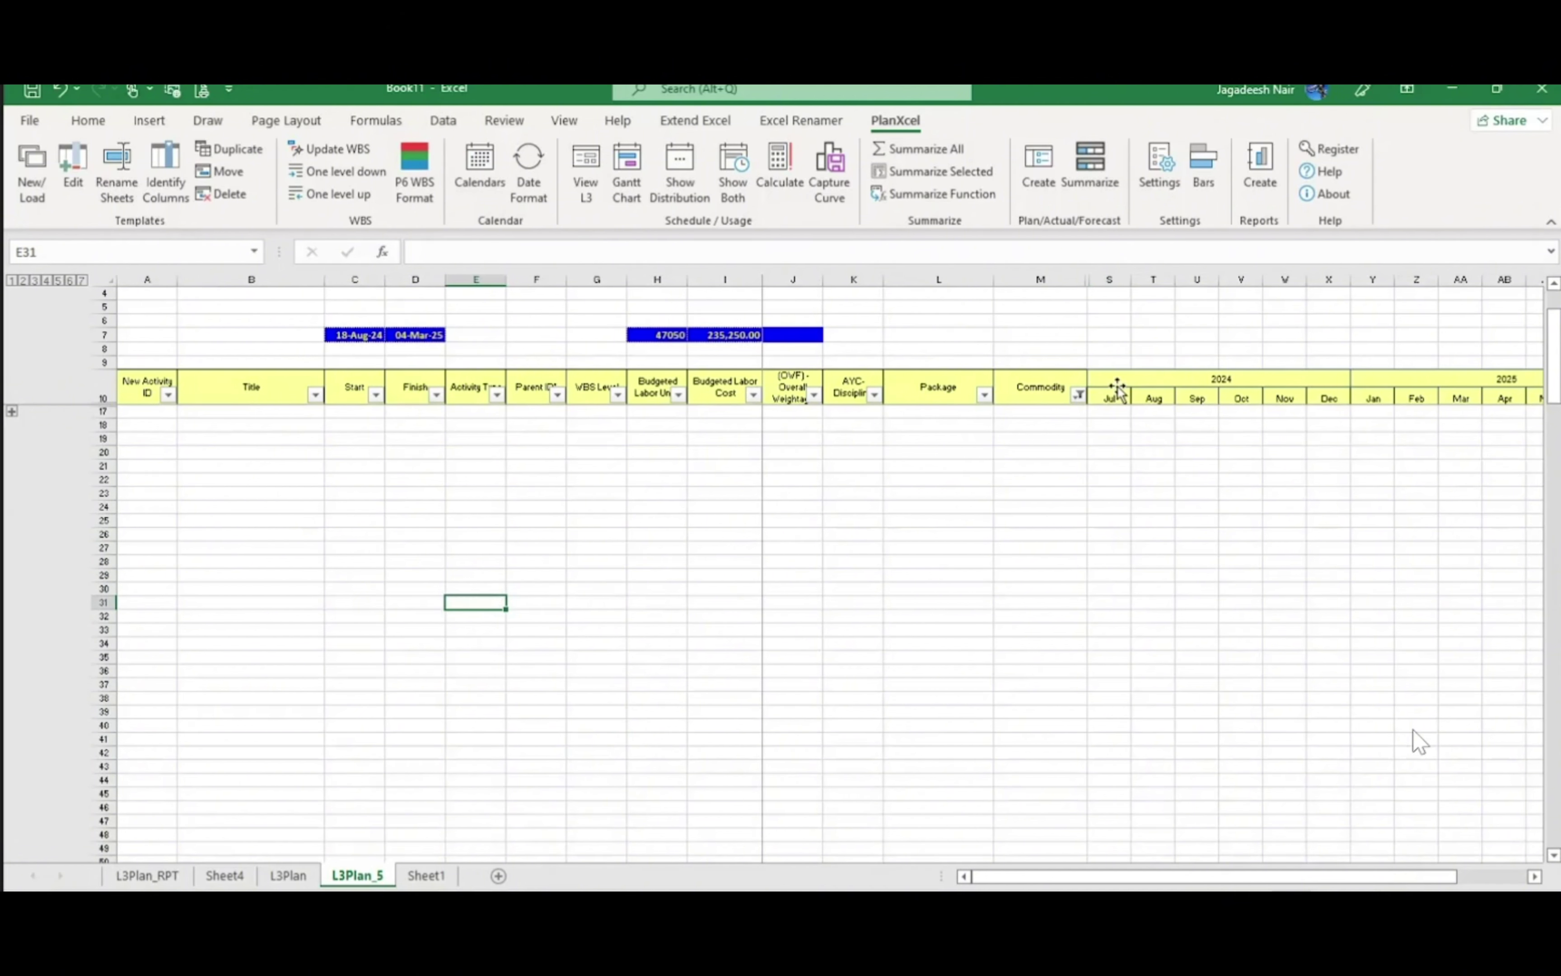
click(443, 121)
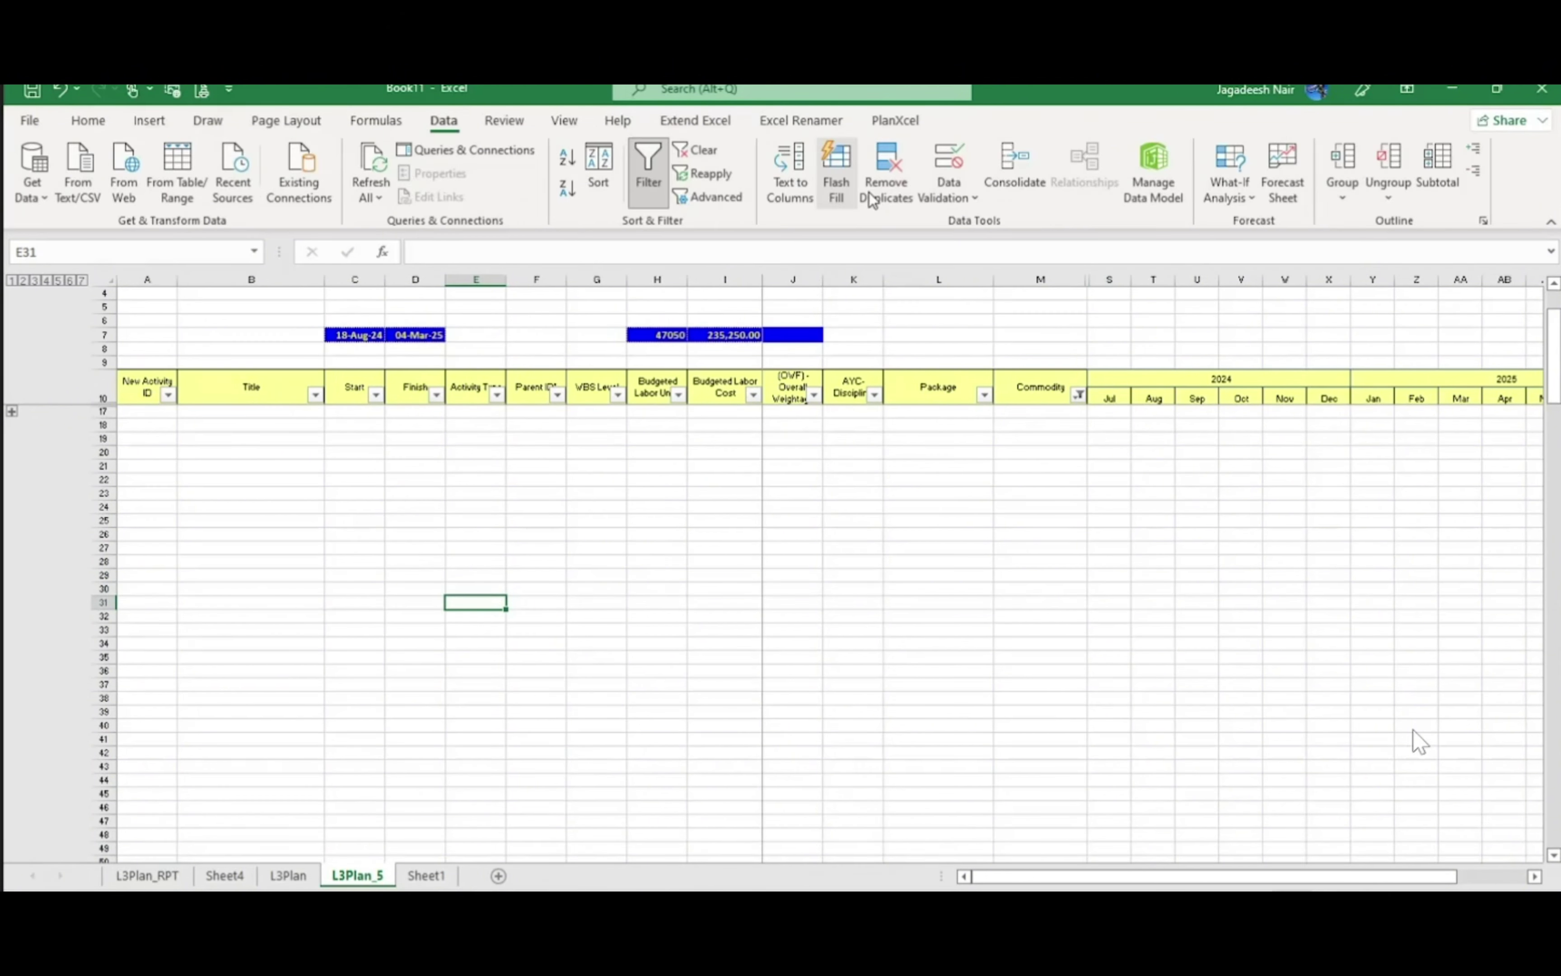
click(681, 154)
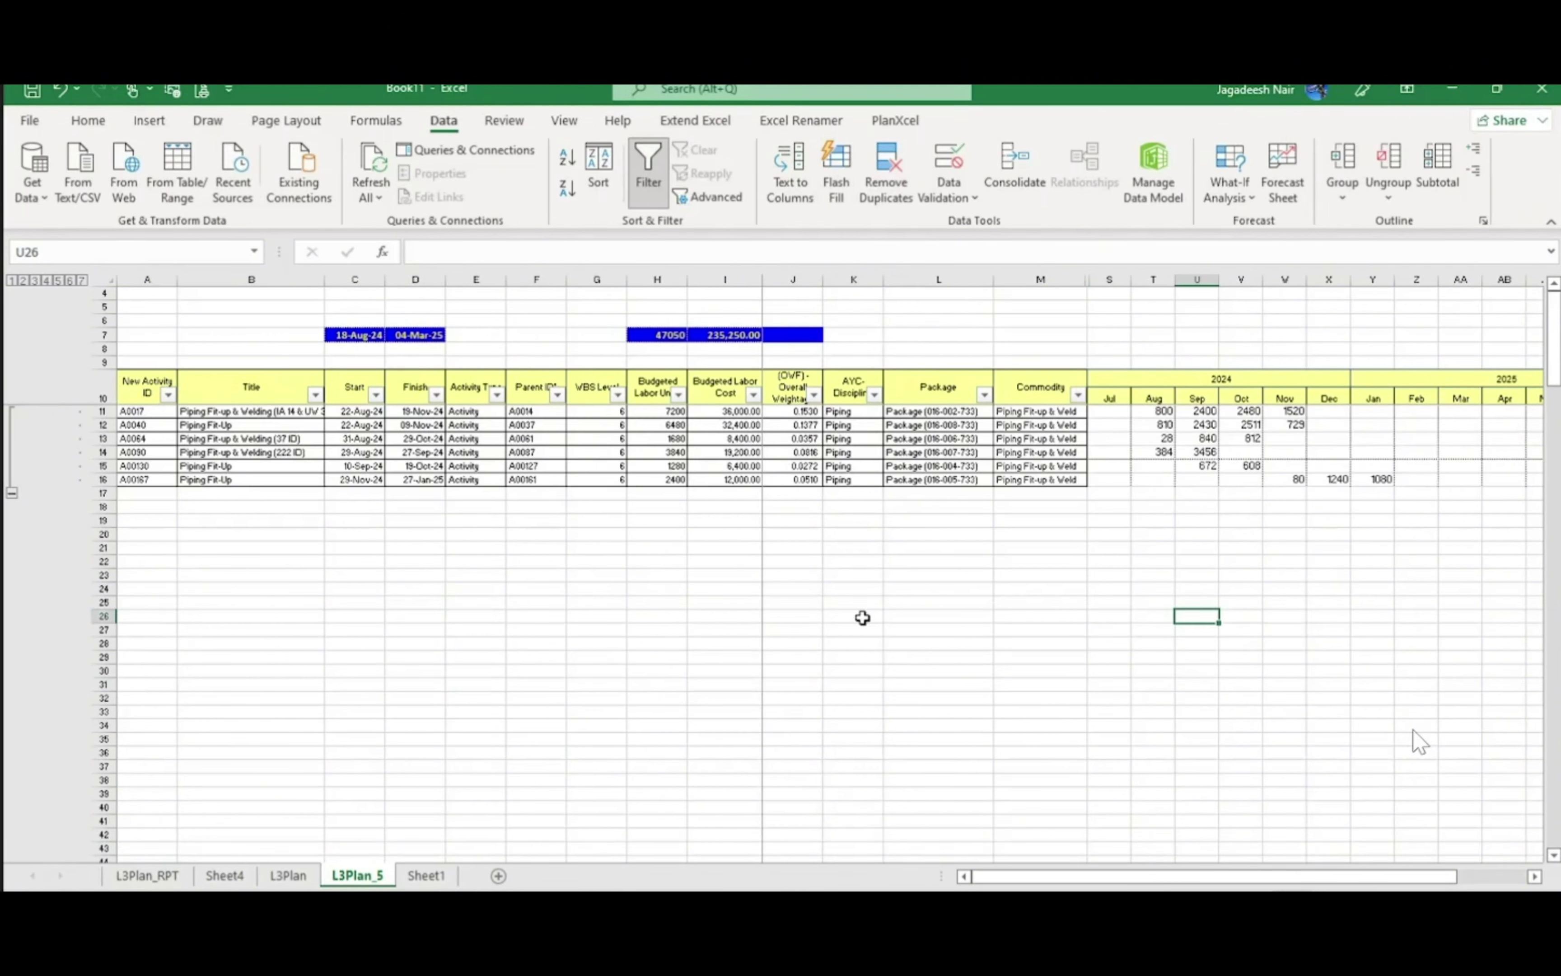
Add the prerequisite (RCV) - Completed Values column to the duplicated sheet for the Plan/Actual/Forecast template
click(455, 545)
drag(341, 411, 363, 465)
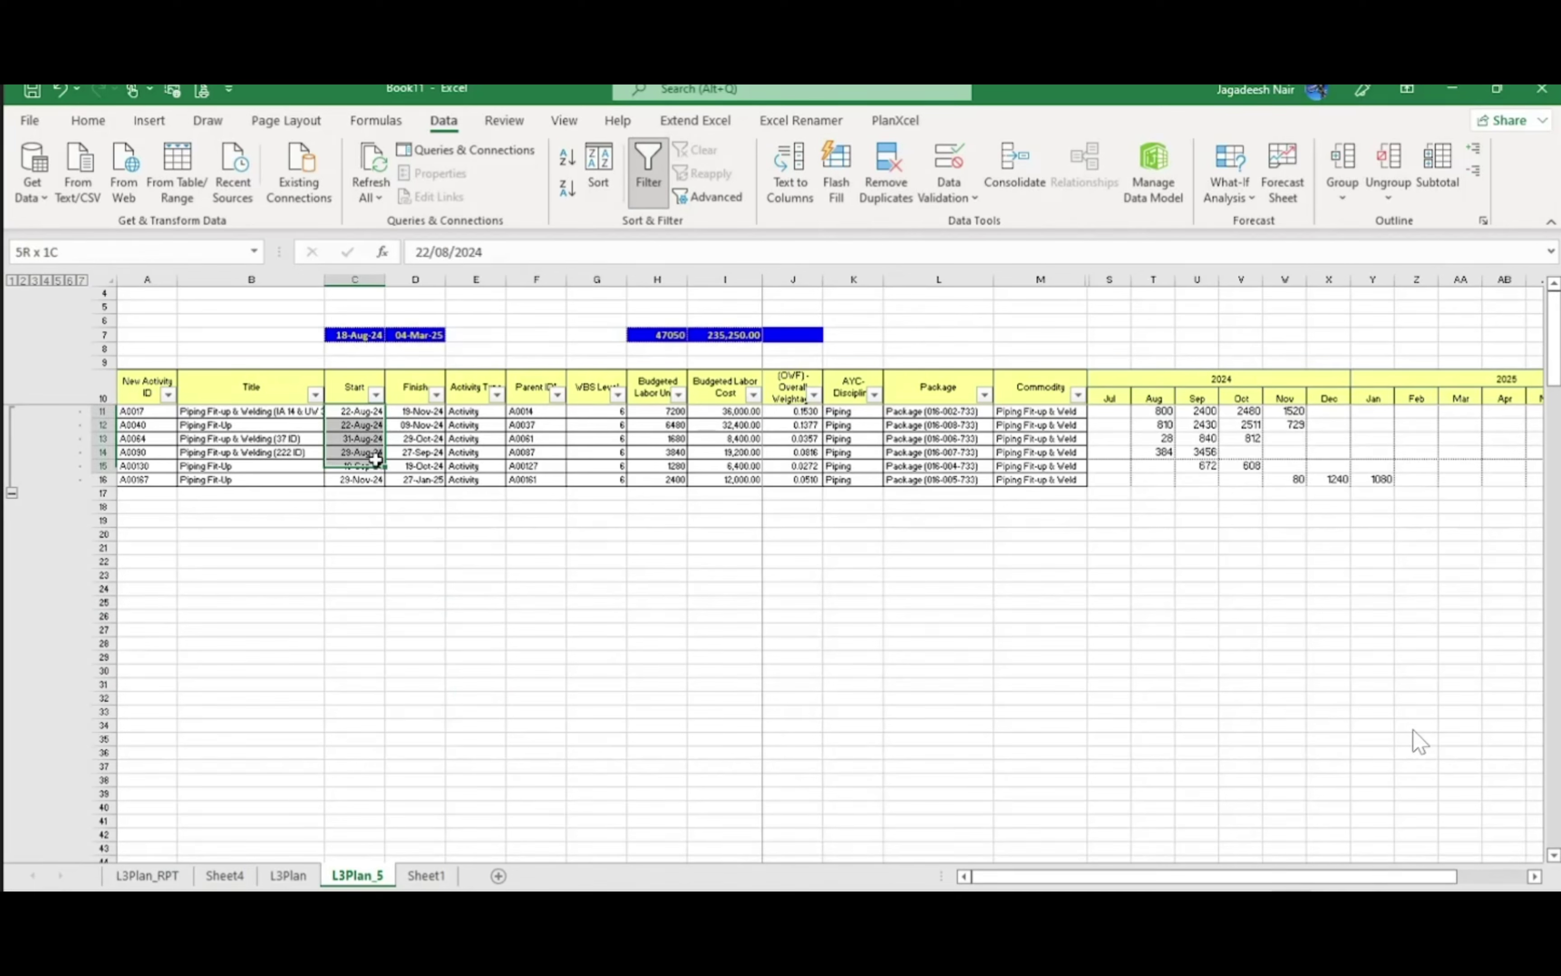
click(720, 441)
click(944, 480)
click(897, 121)
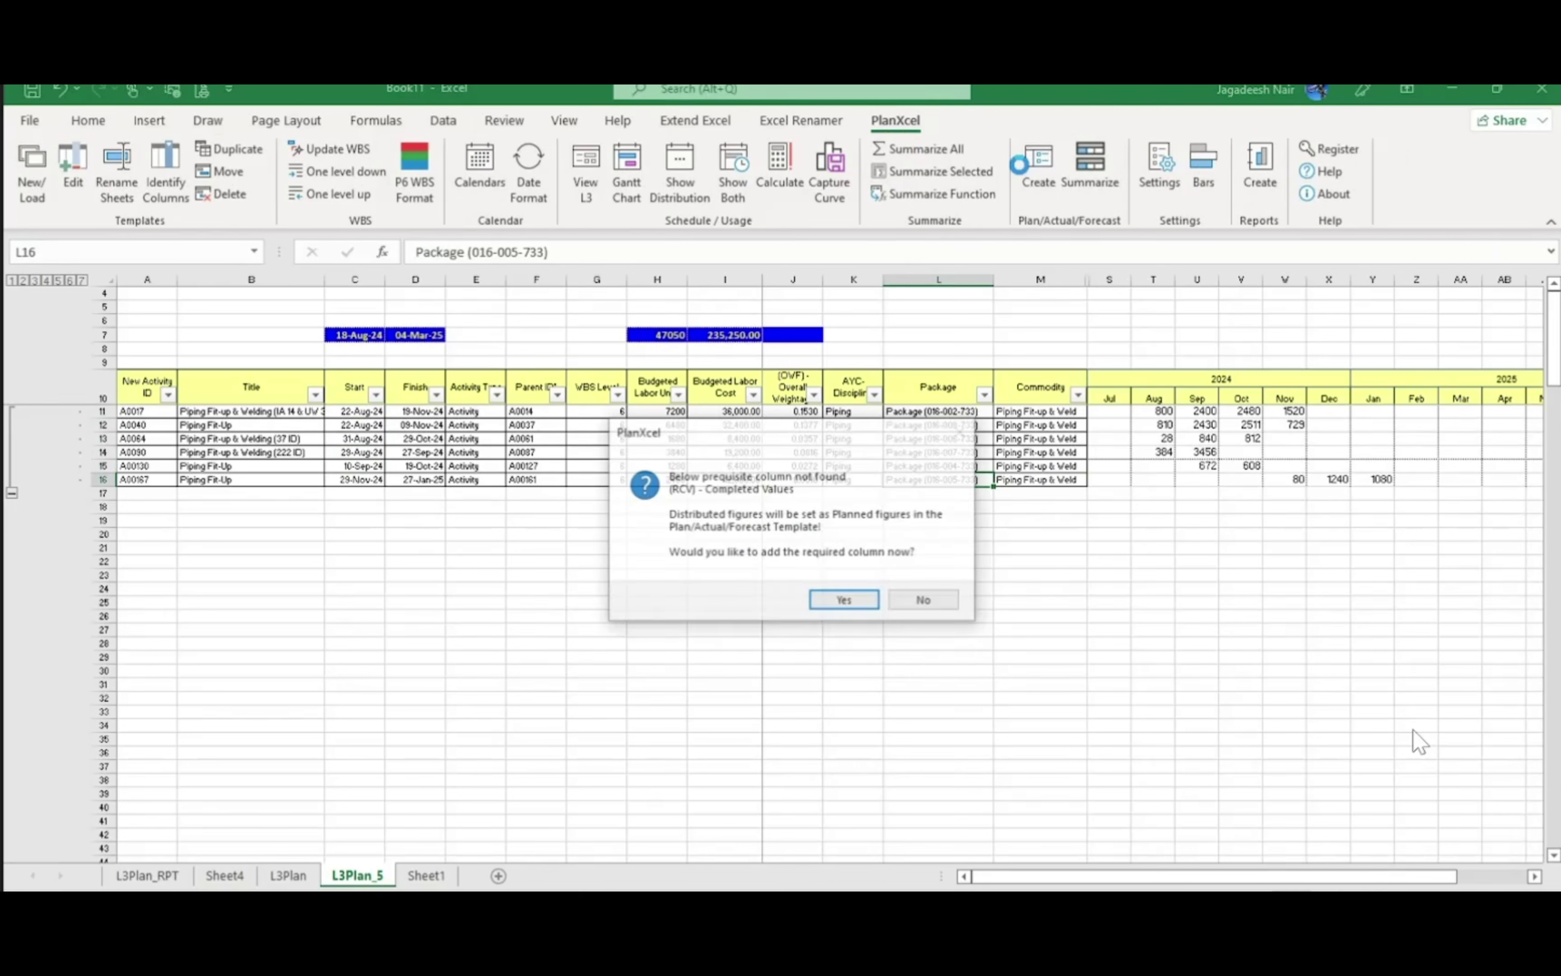
click(832, 601)
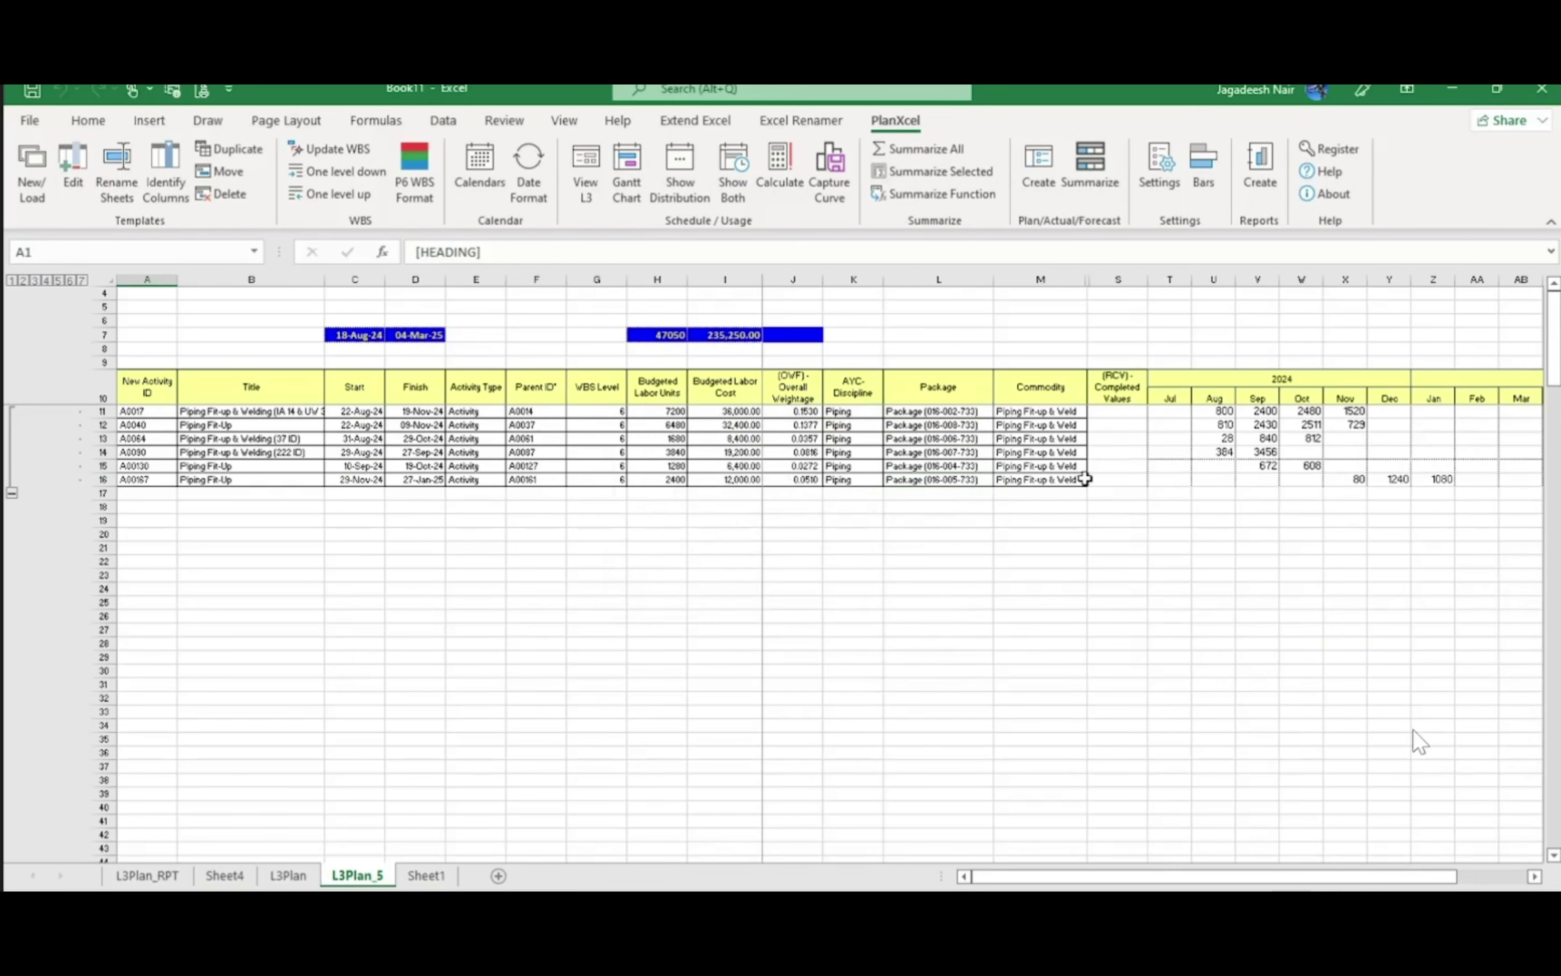
Create the Plan/Actual/Forecast template from the duplicated sheet, using the July to February heading range $T$10:$AA$10 as the Actuals period
click(1038, 169)
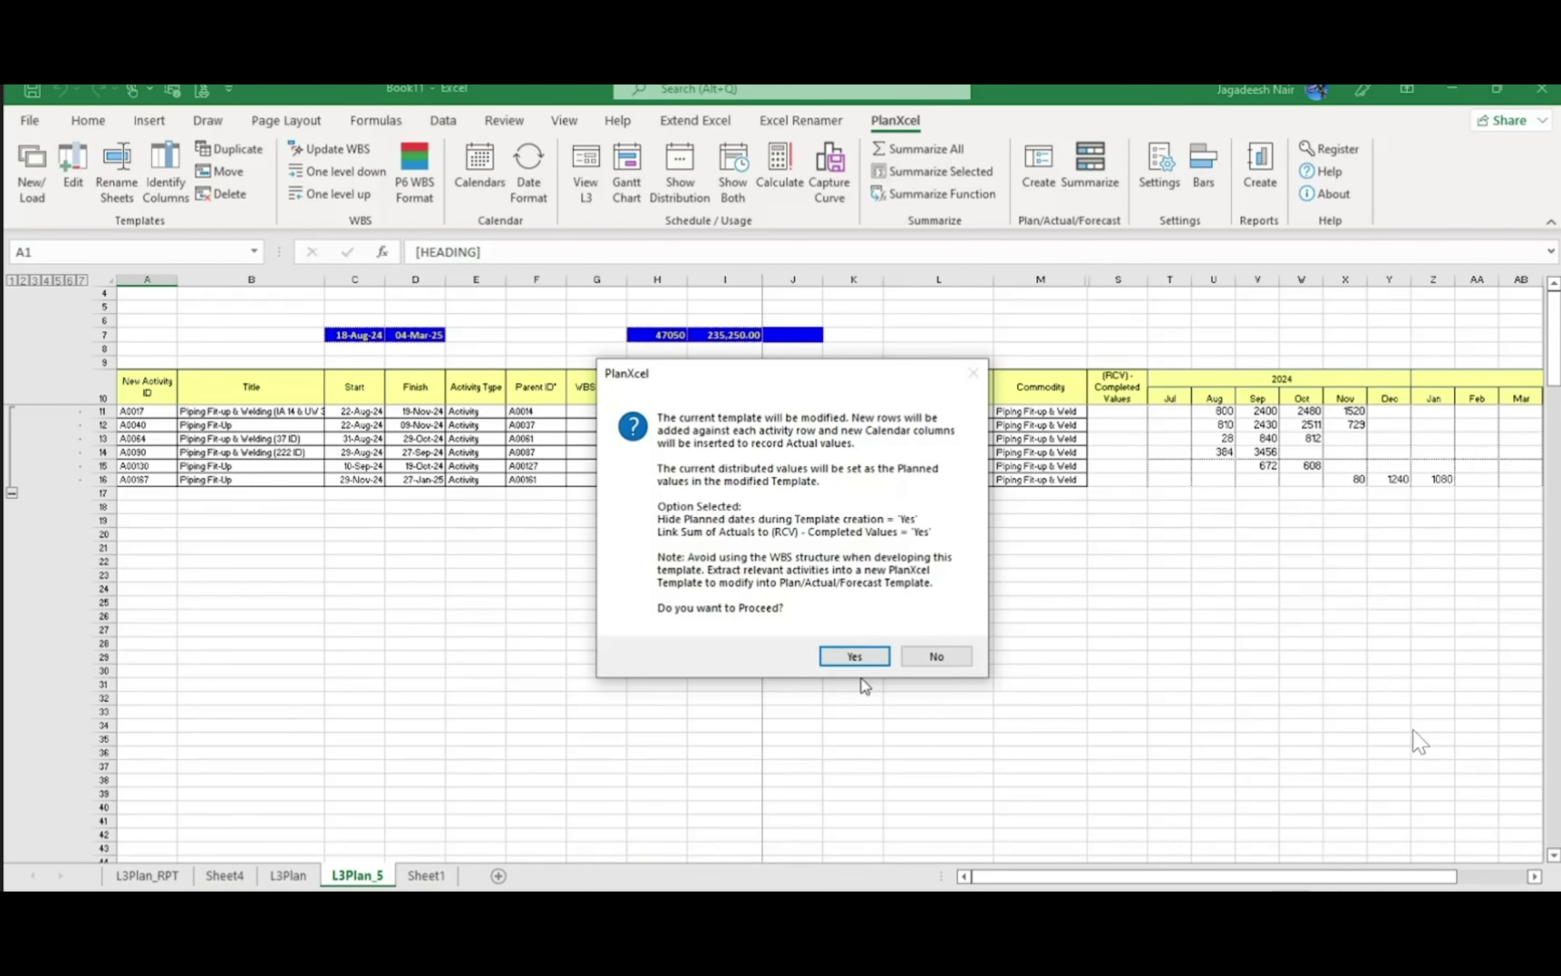
click(854, 656)
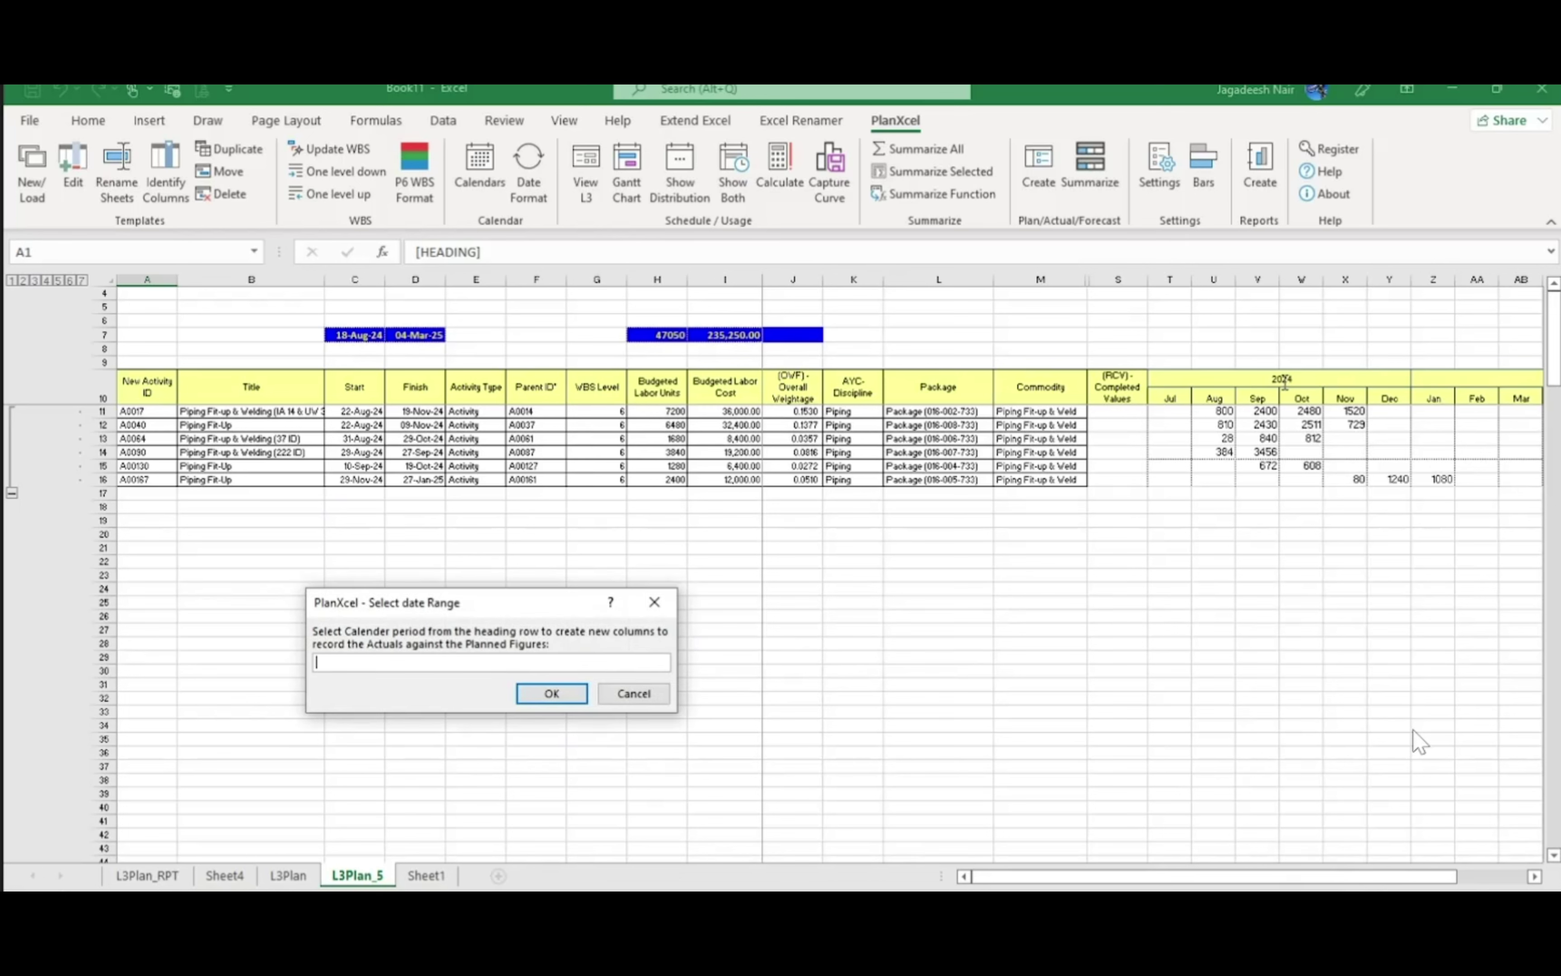
drag(1170, 398, 1478, 398)
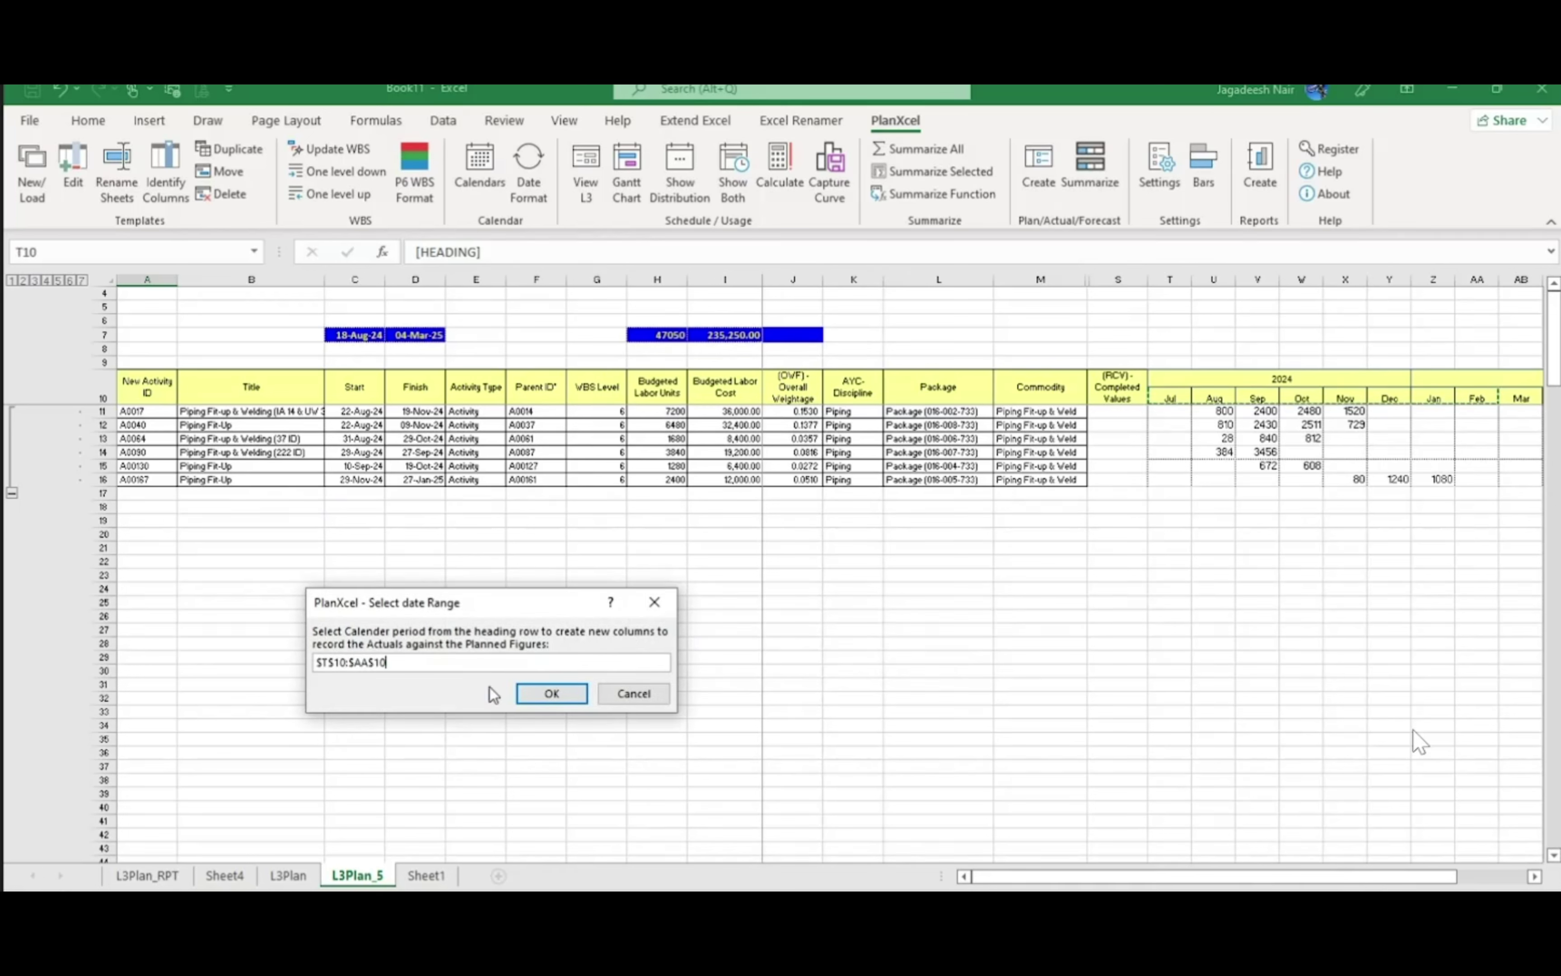
click(549, 694)
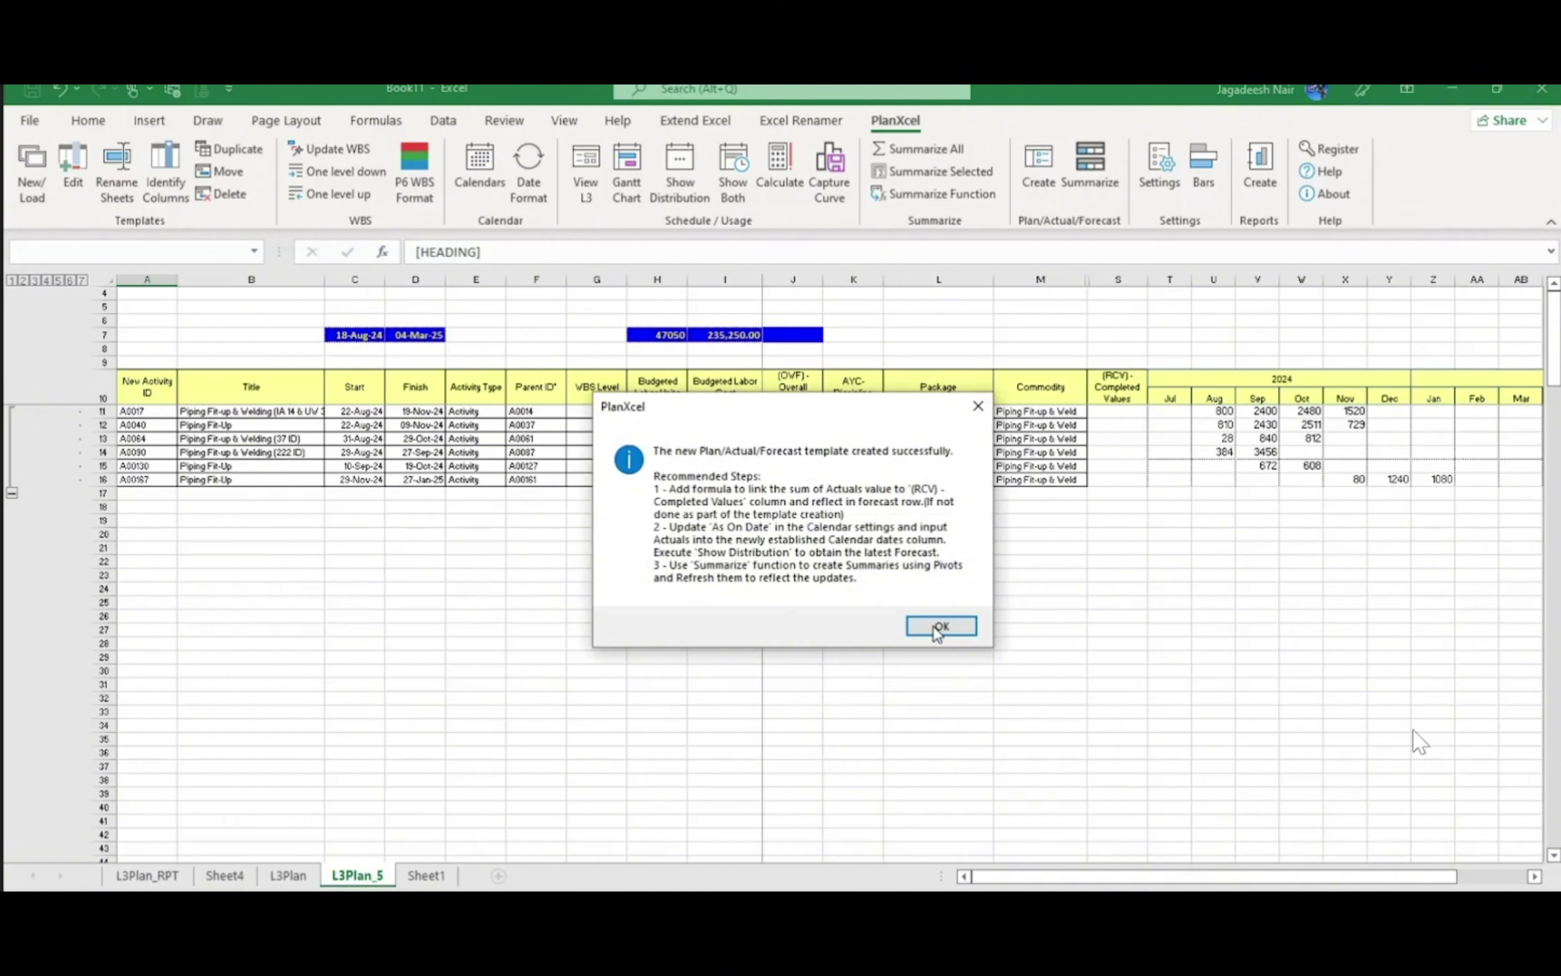
click(941, 626)
Review the new template's Plan, Actual and Forecast rows, monthly columns, and Start and Finish date formulas
drag(1246, 396, 1448, 396)
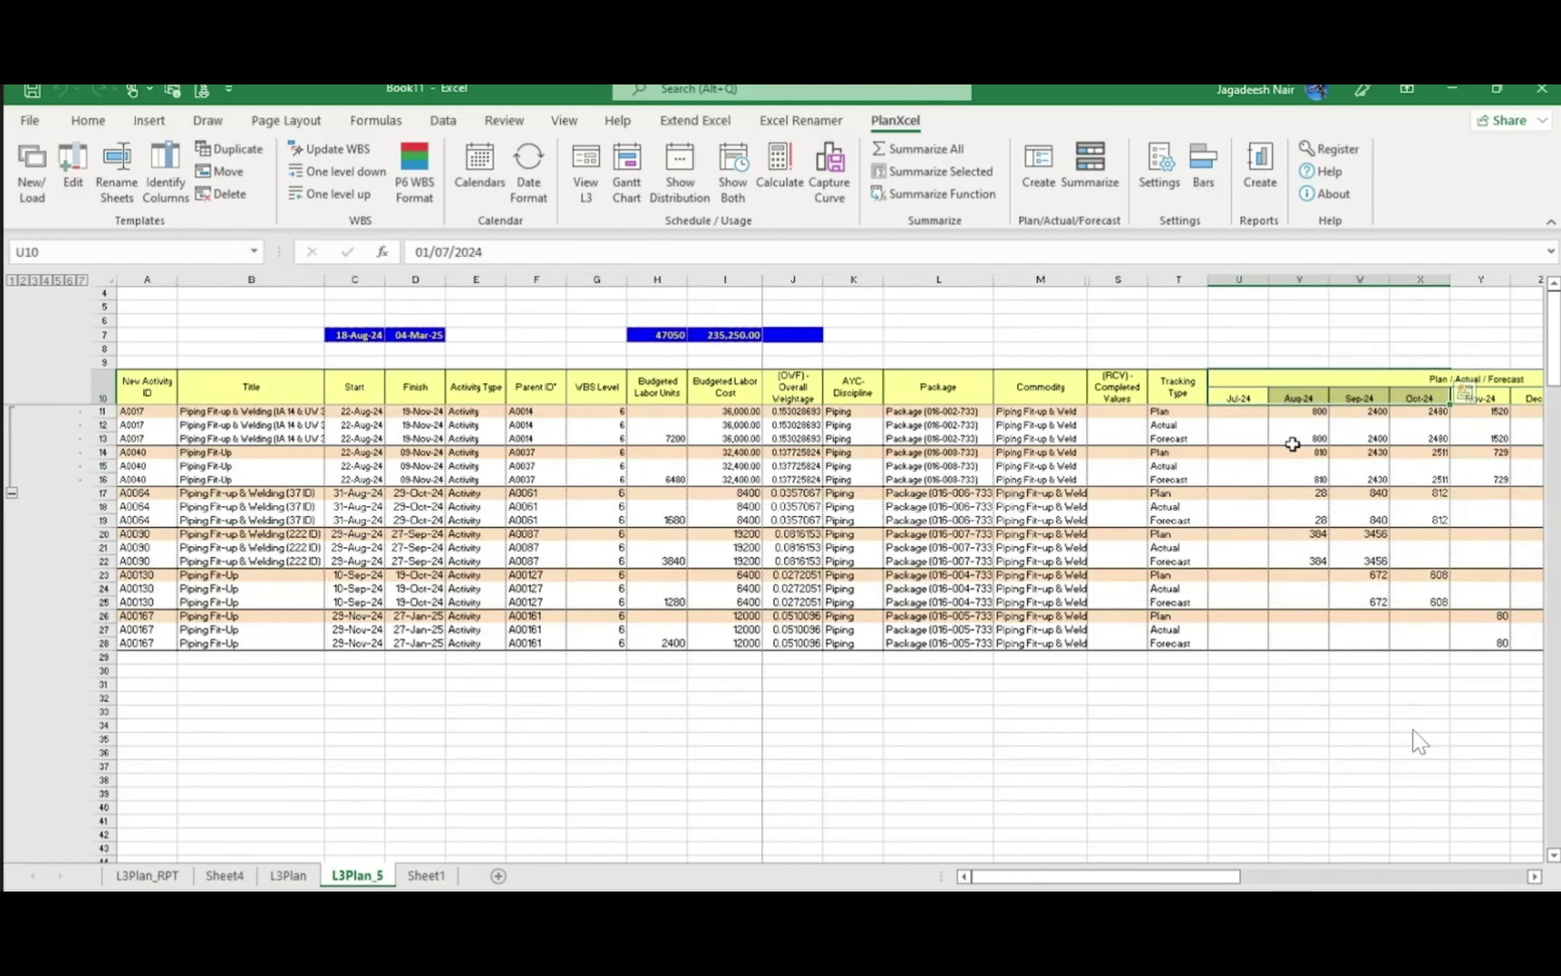
drag(1205, 880, 1284, 882)
click(1331, 711)
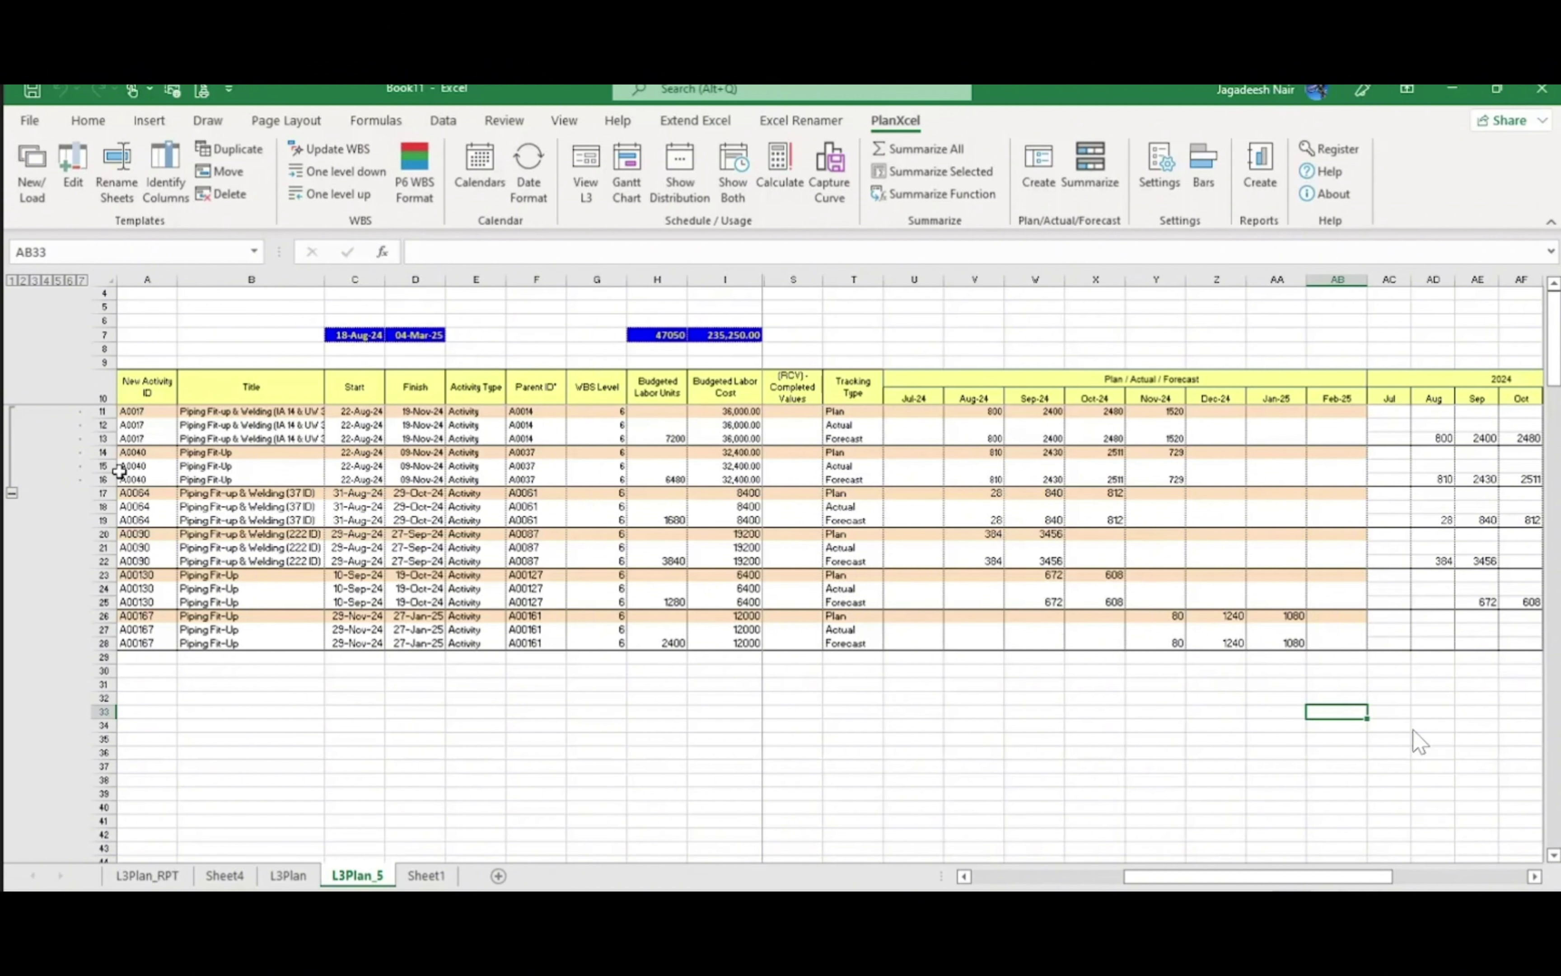
click(354, 424)
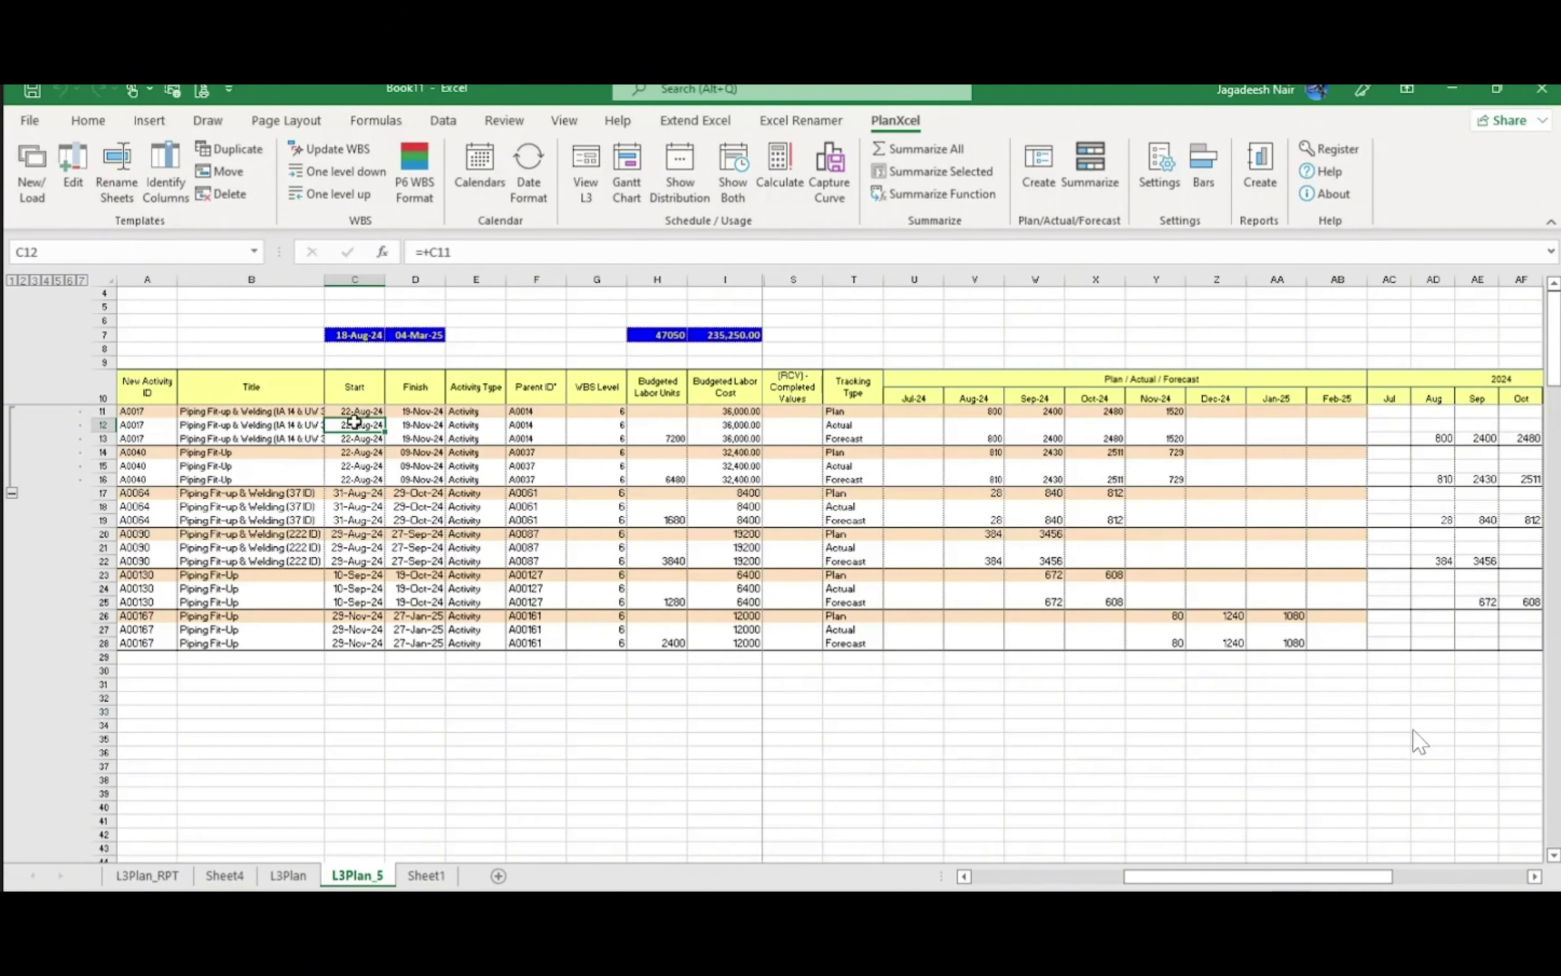
click(401, 438)
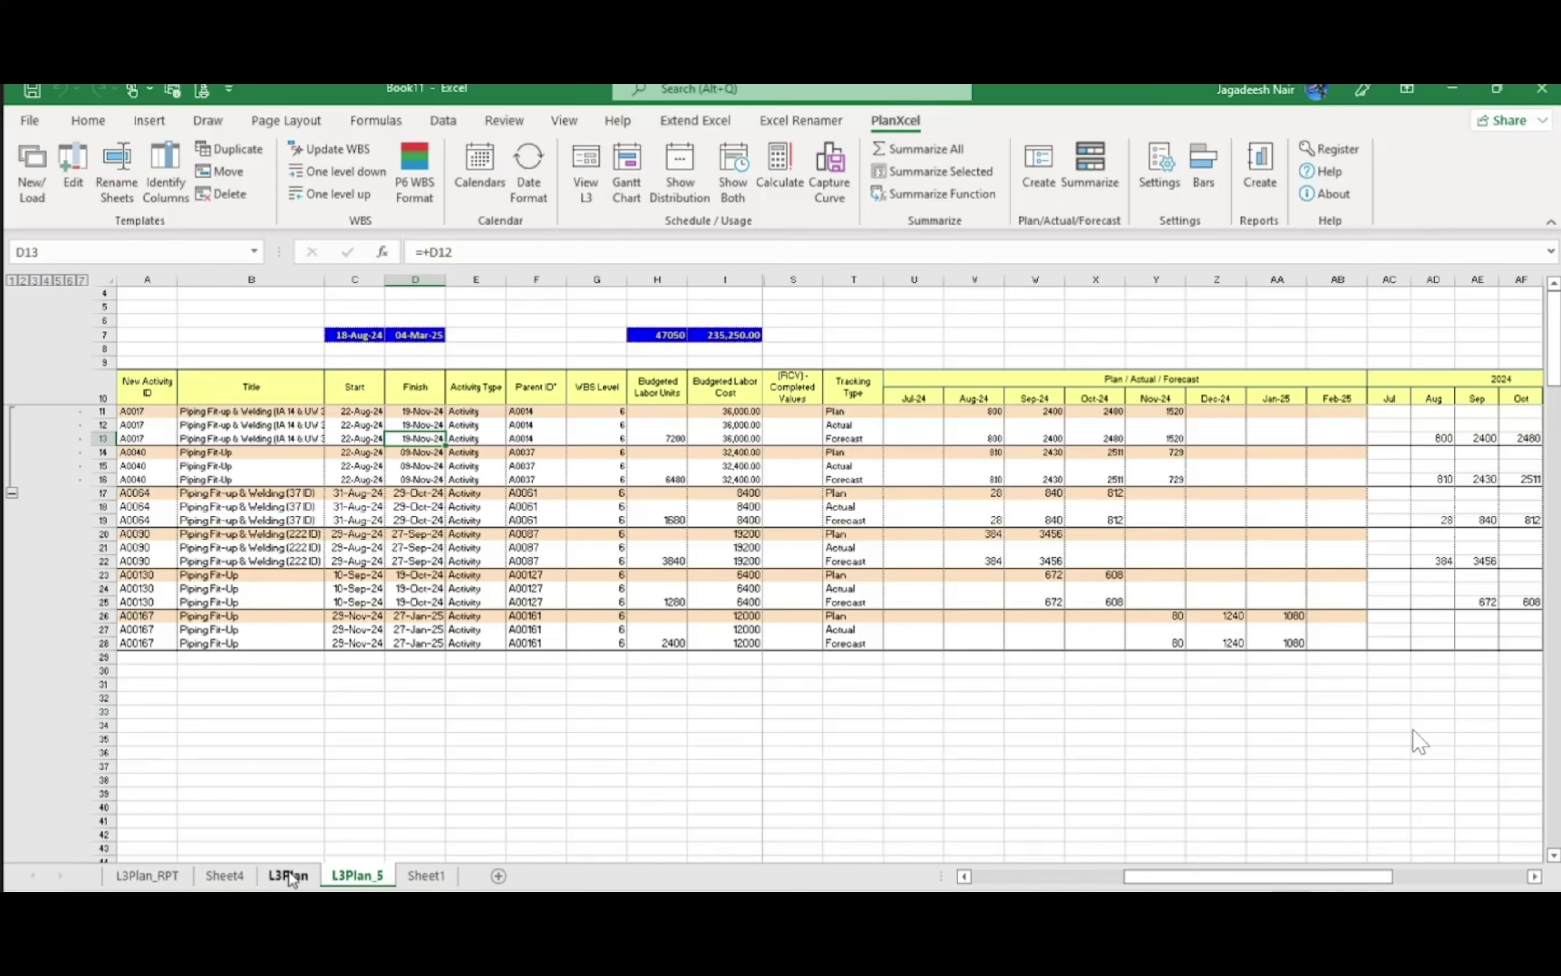
Return to the L3Plan sheet to view the filtered Piping Fit-up & Weld activities
click(265, 879)
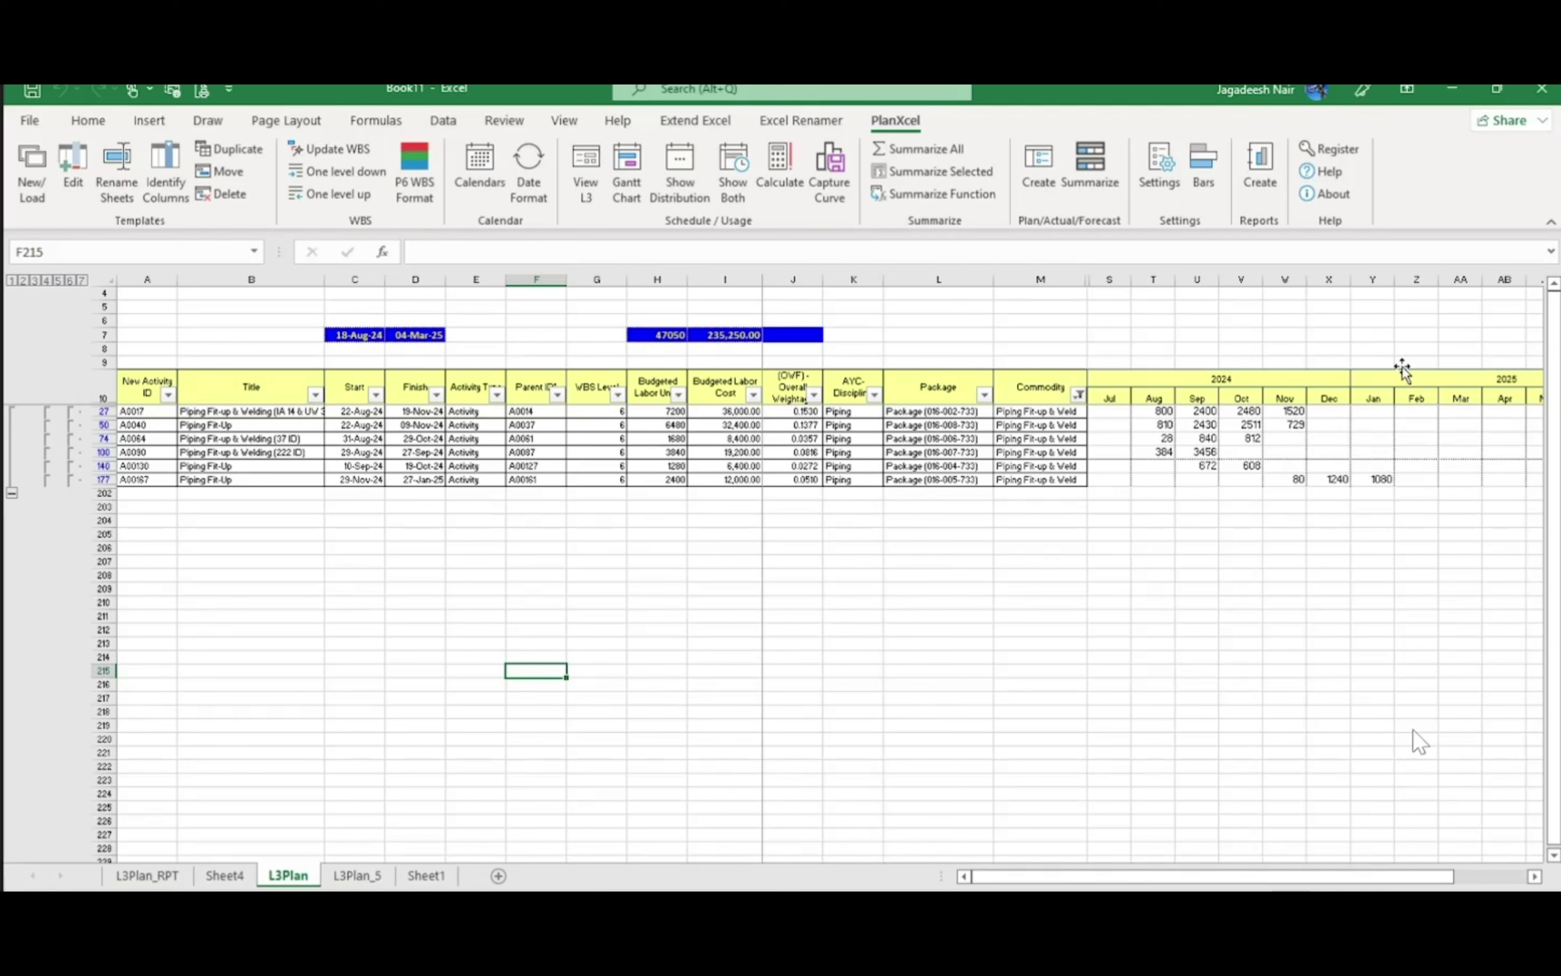
click(1026, 653)
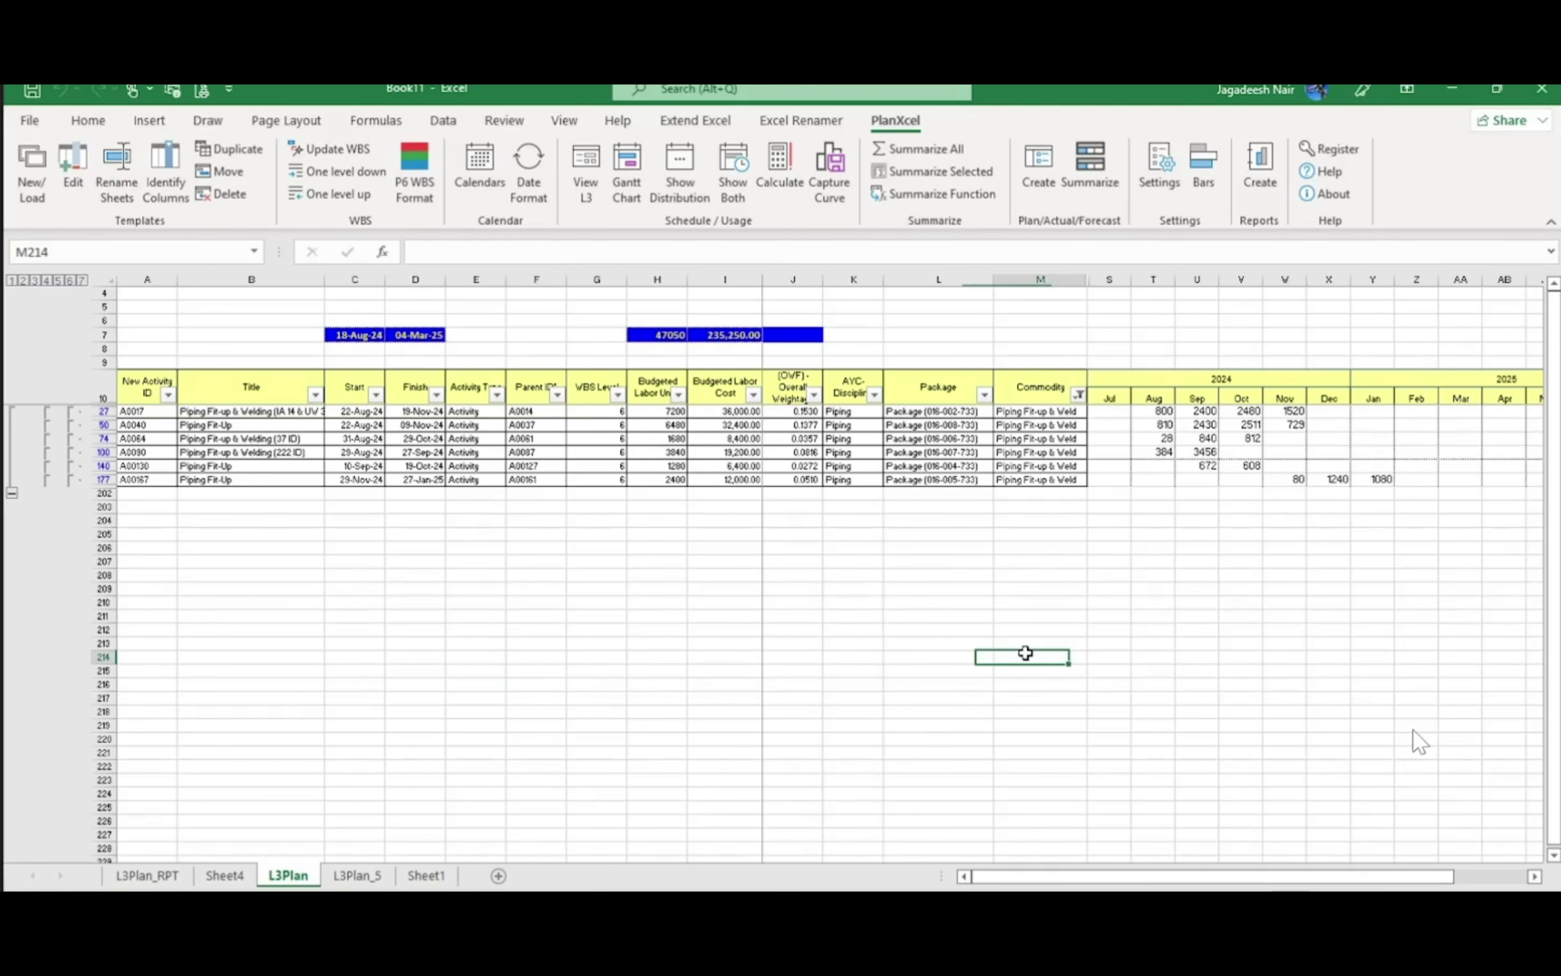
click(1079, 559)
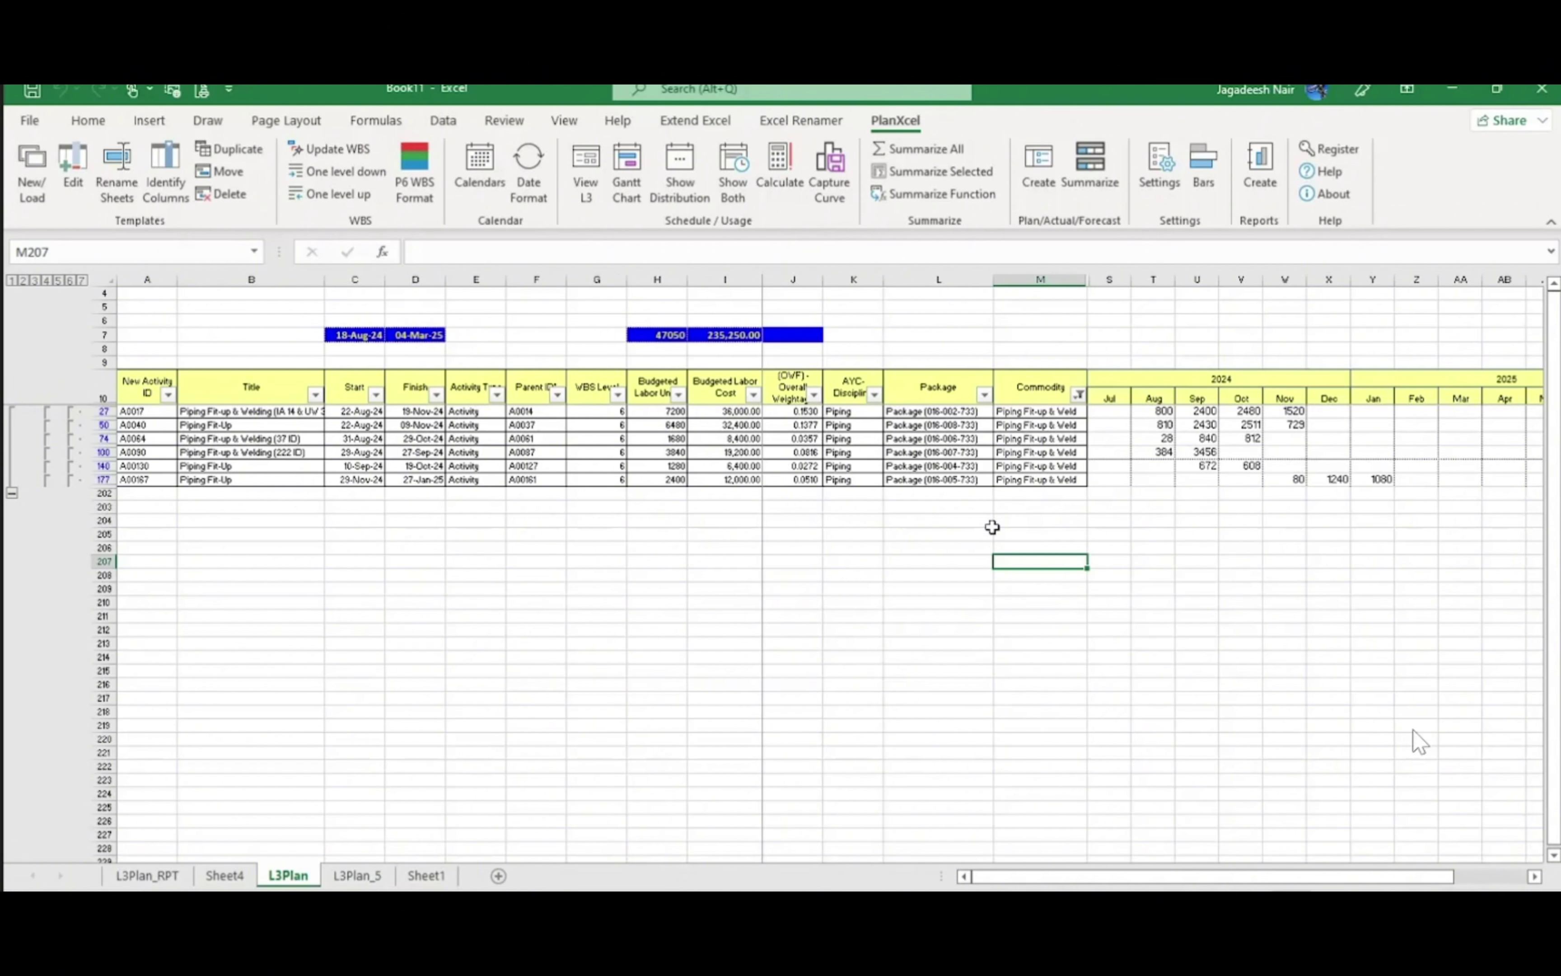
Clear the Piping Fit-up & Weld filter from the L3Plan schedule
click(871, 616)
click(621, 806)
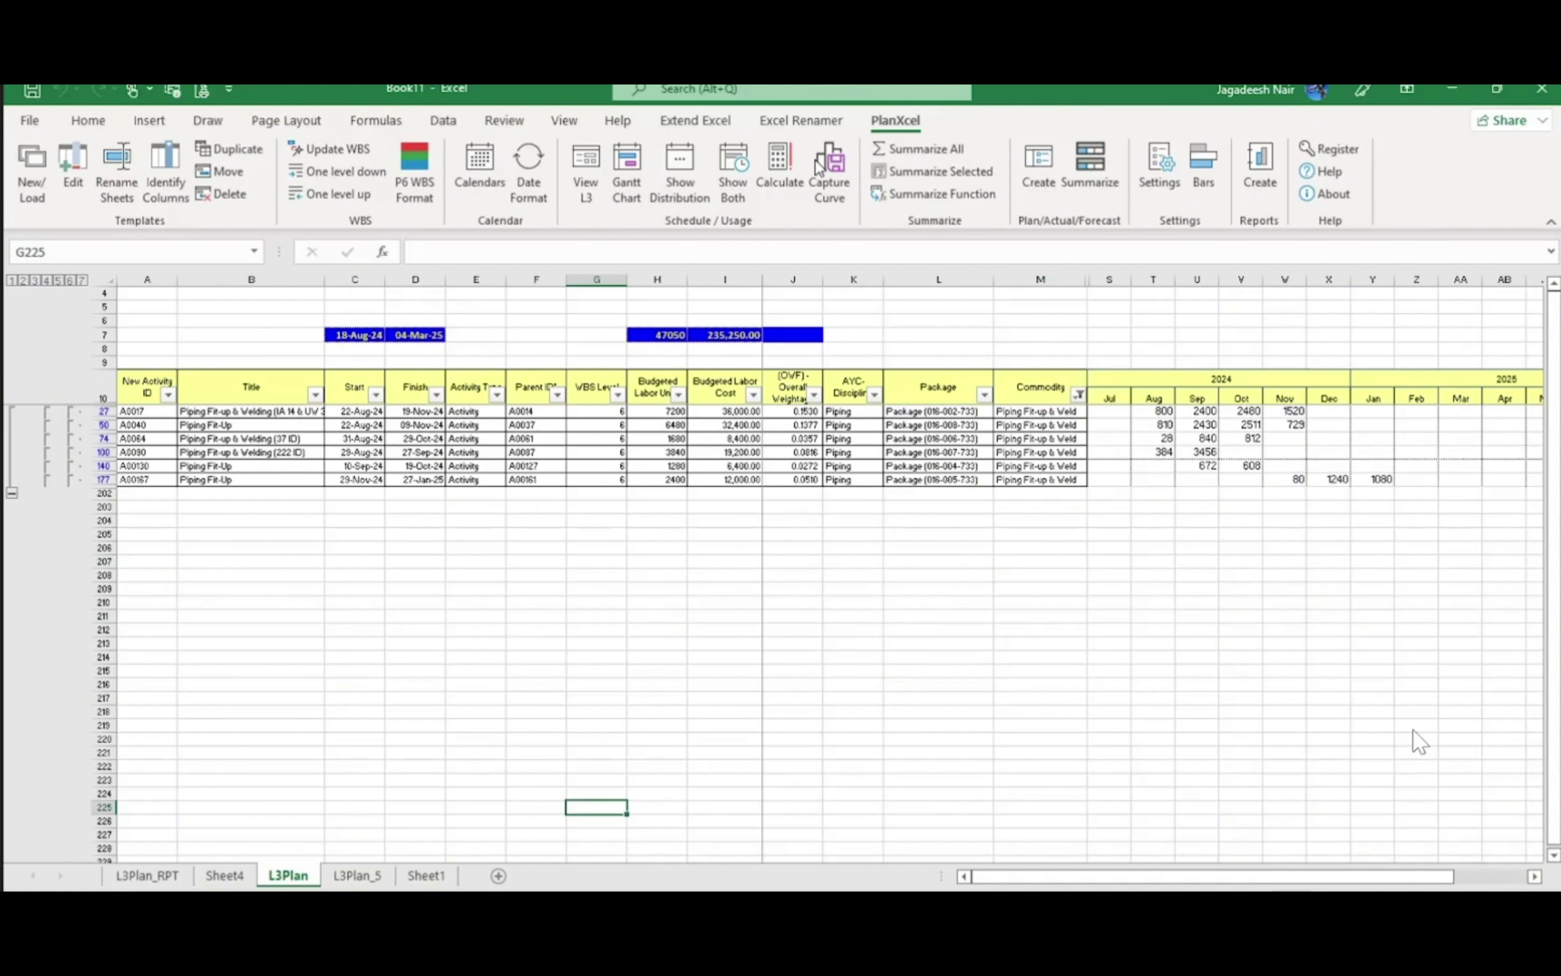
click(444, 120)
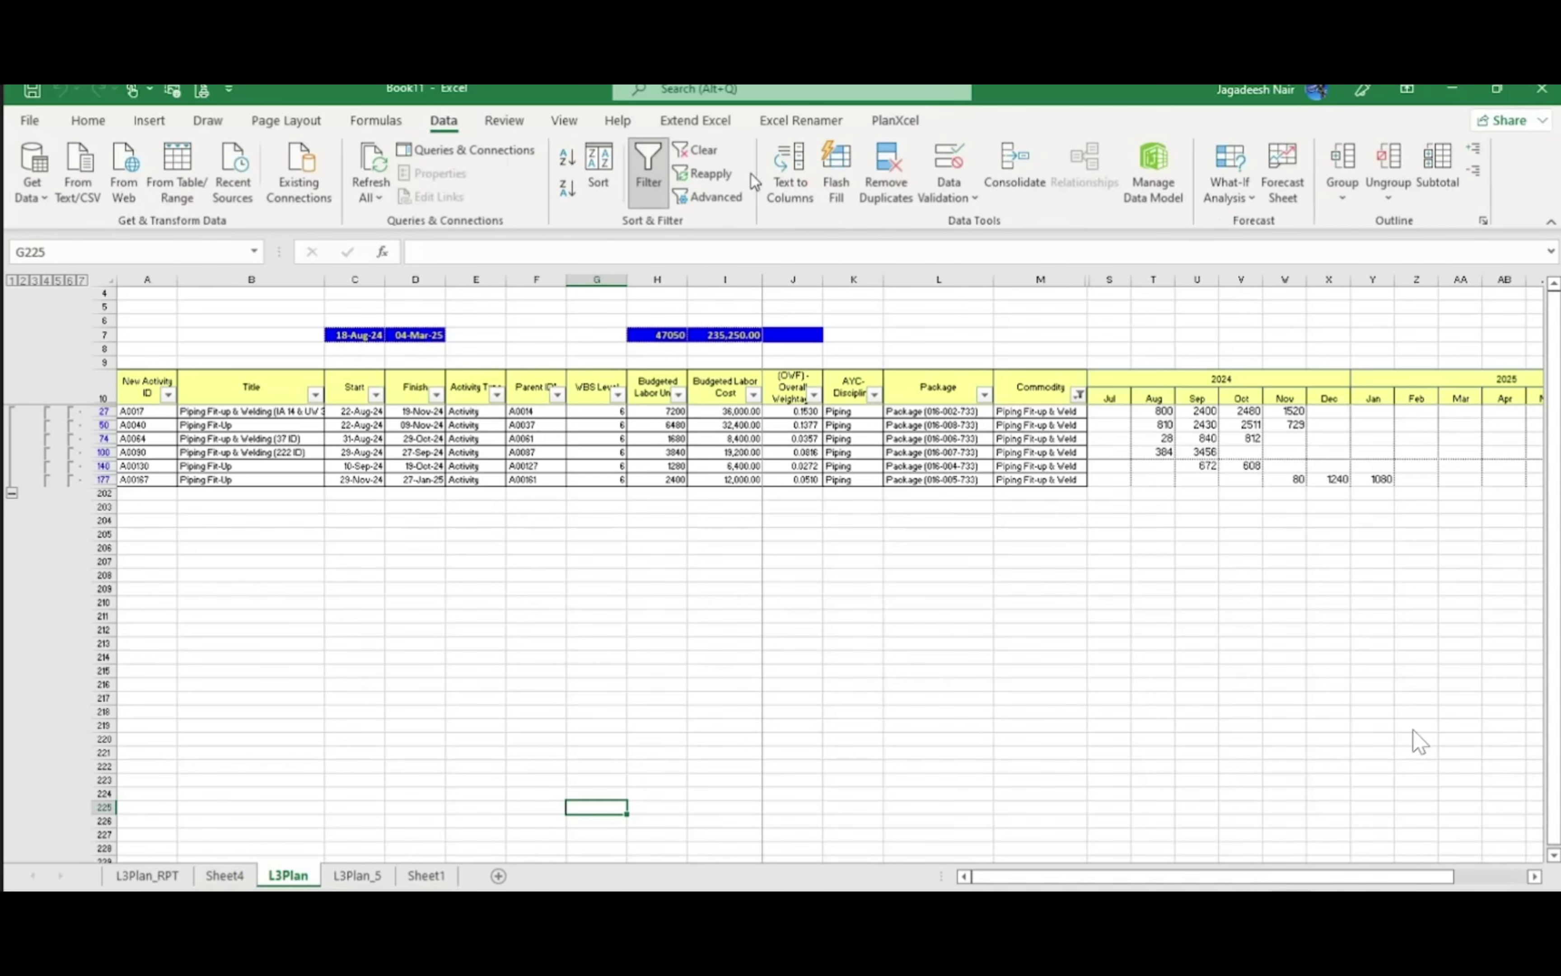
click(713, 151)
click(1079, 612)
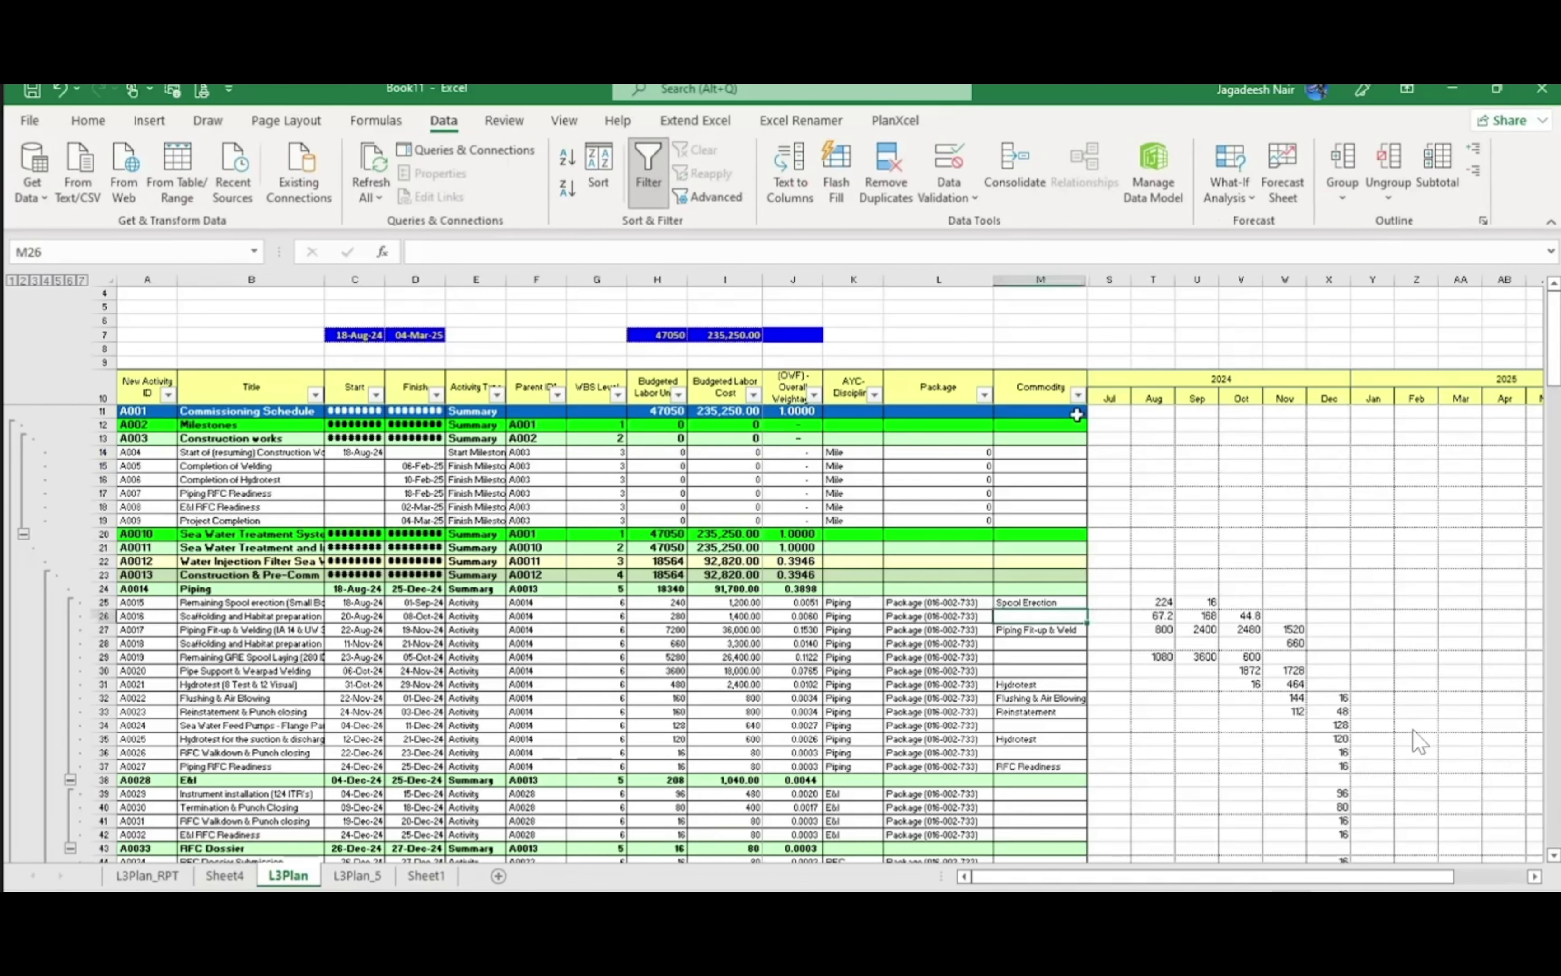
Filter the Commodity column to Flushing & Air Blowing, Hydrotest, Piping Fit-up & Weld, Reinstatement and RFC Readiness
click(1078, 395)
click(903, 629)
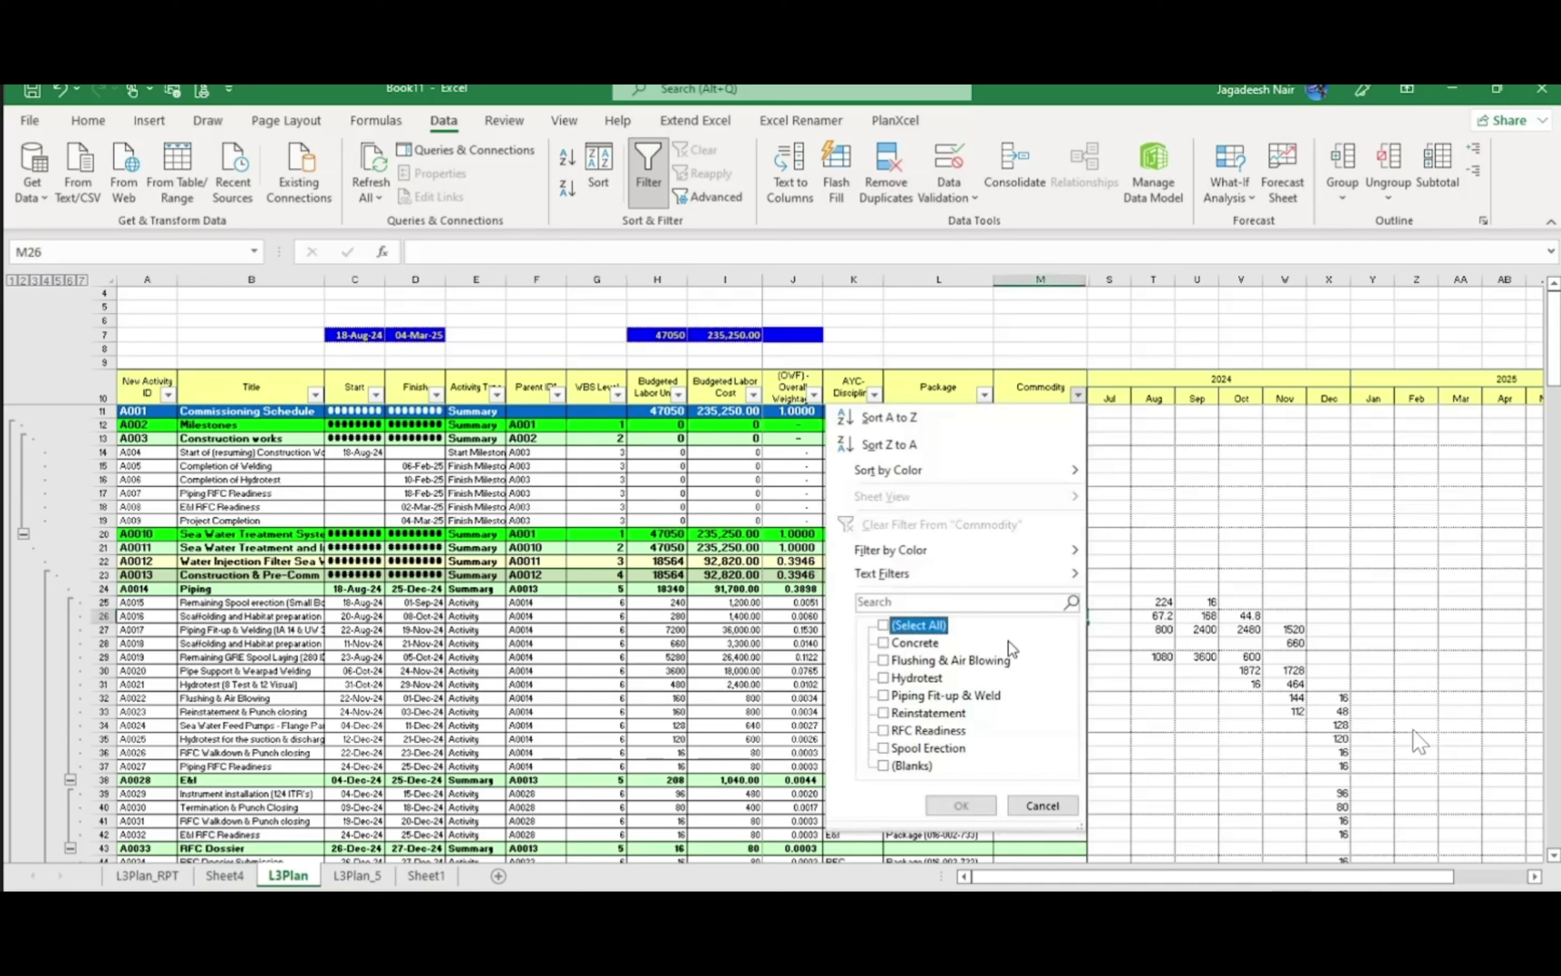
click(884, 696)
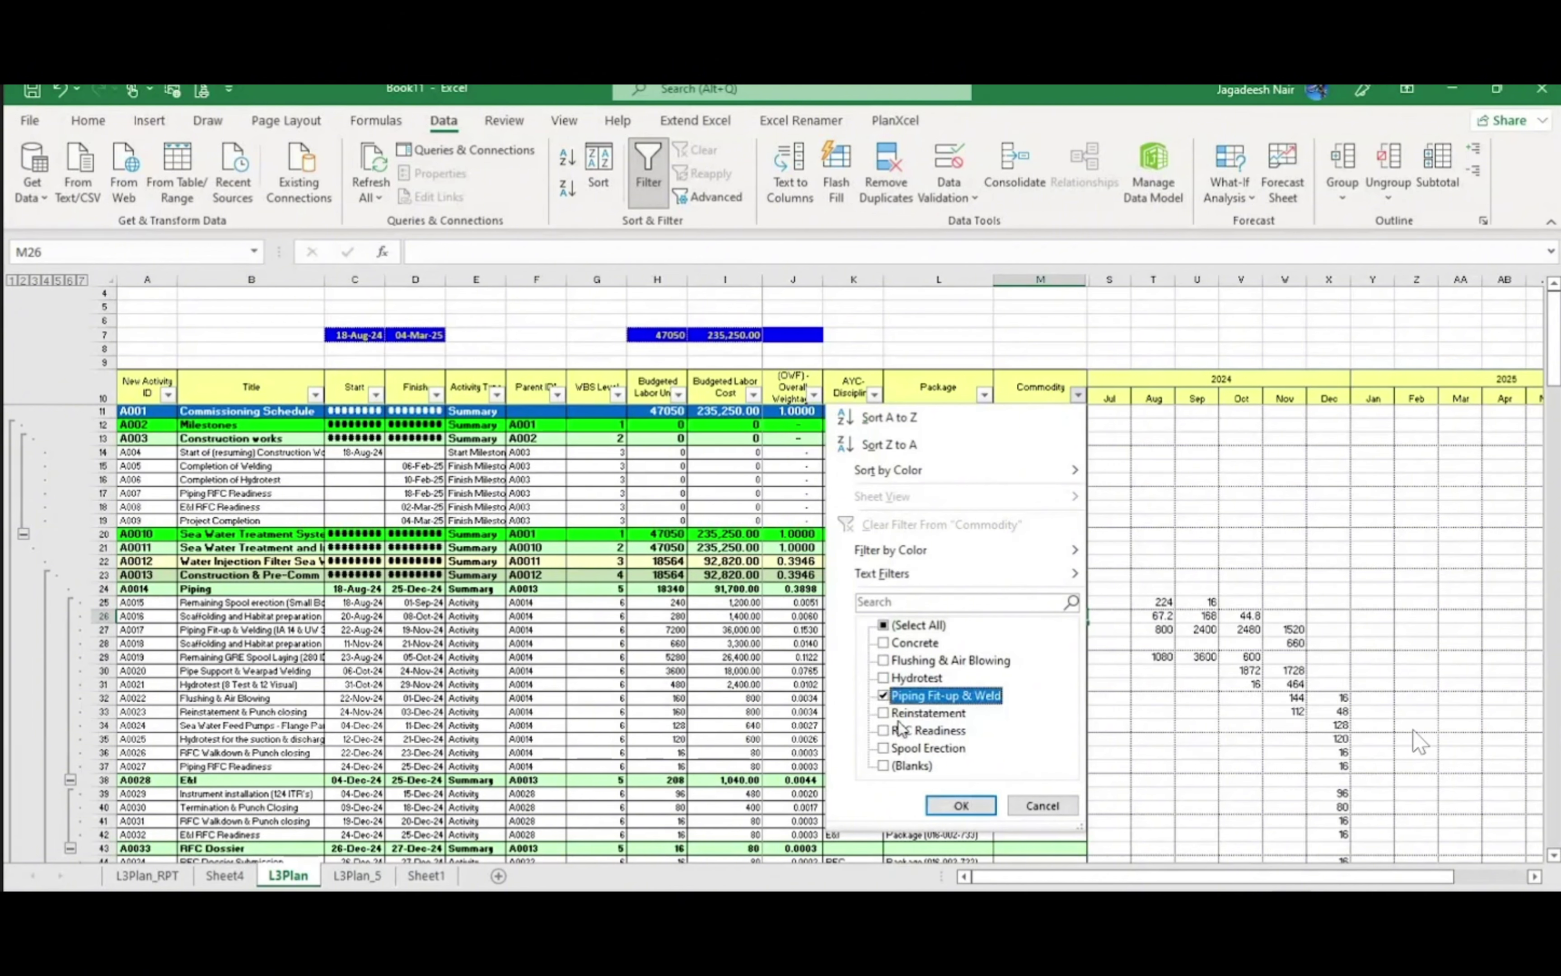
click(884, 678)
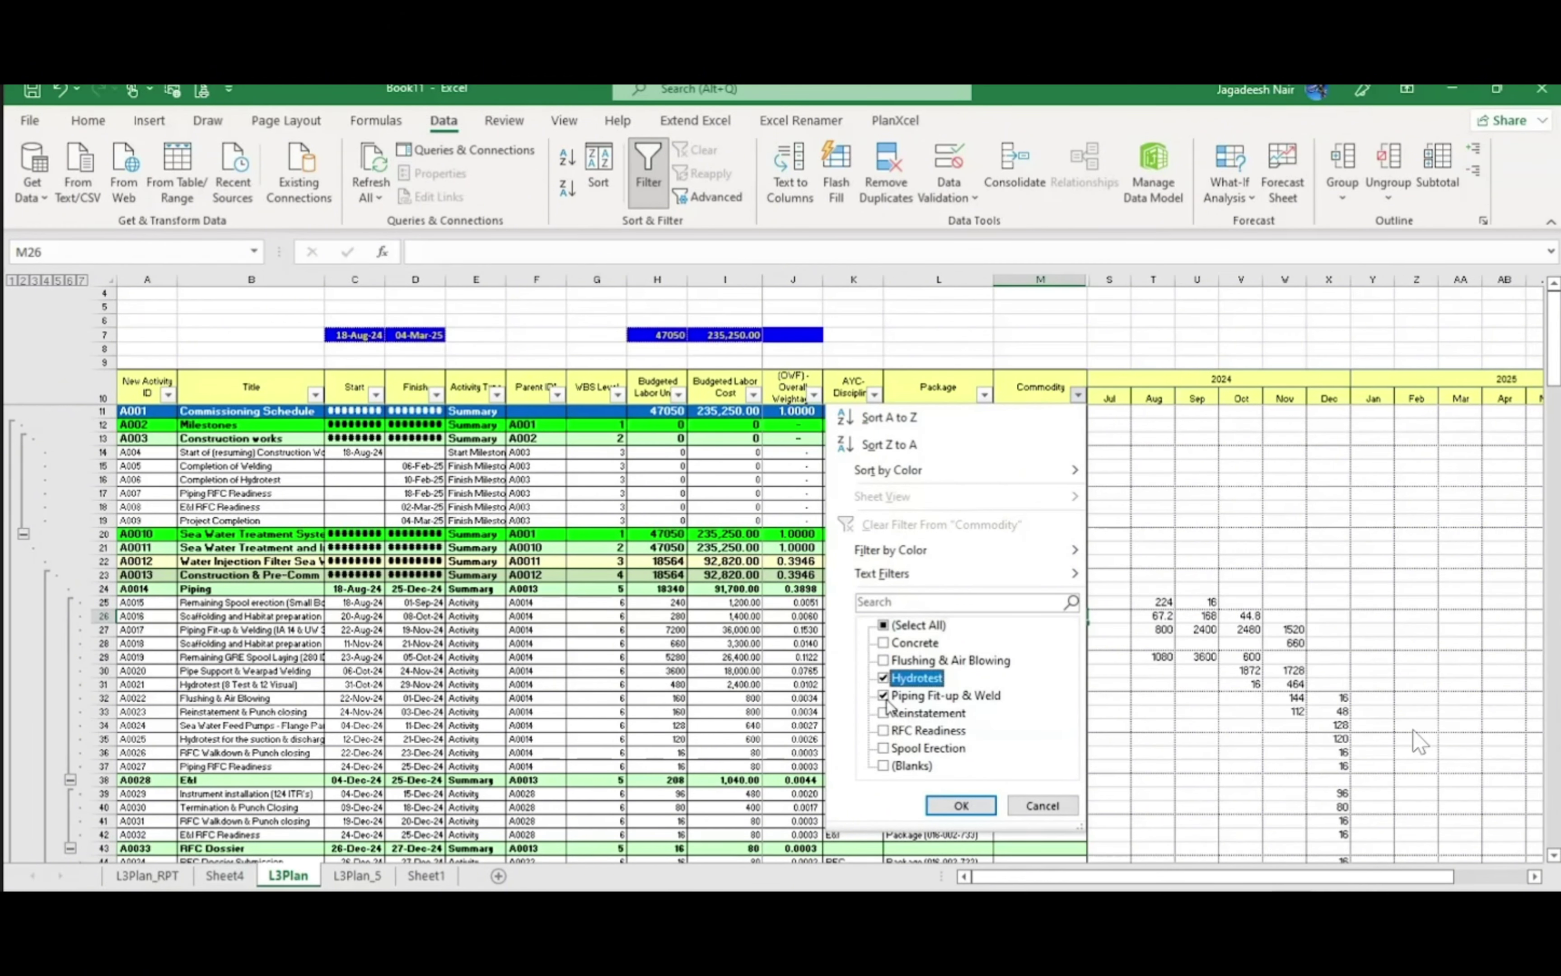
click(883, 713)
click(884, 730)
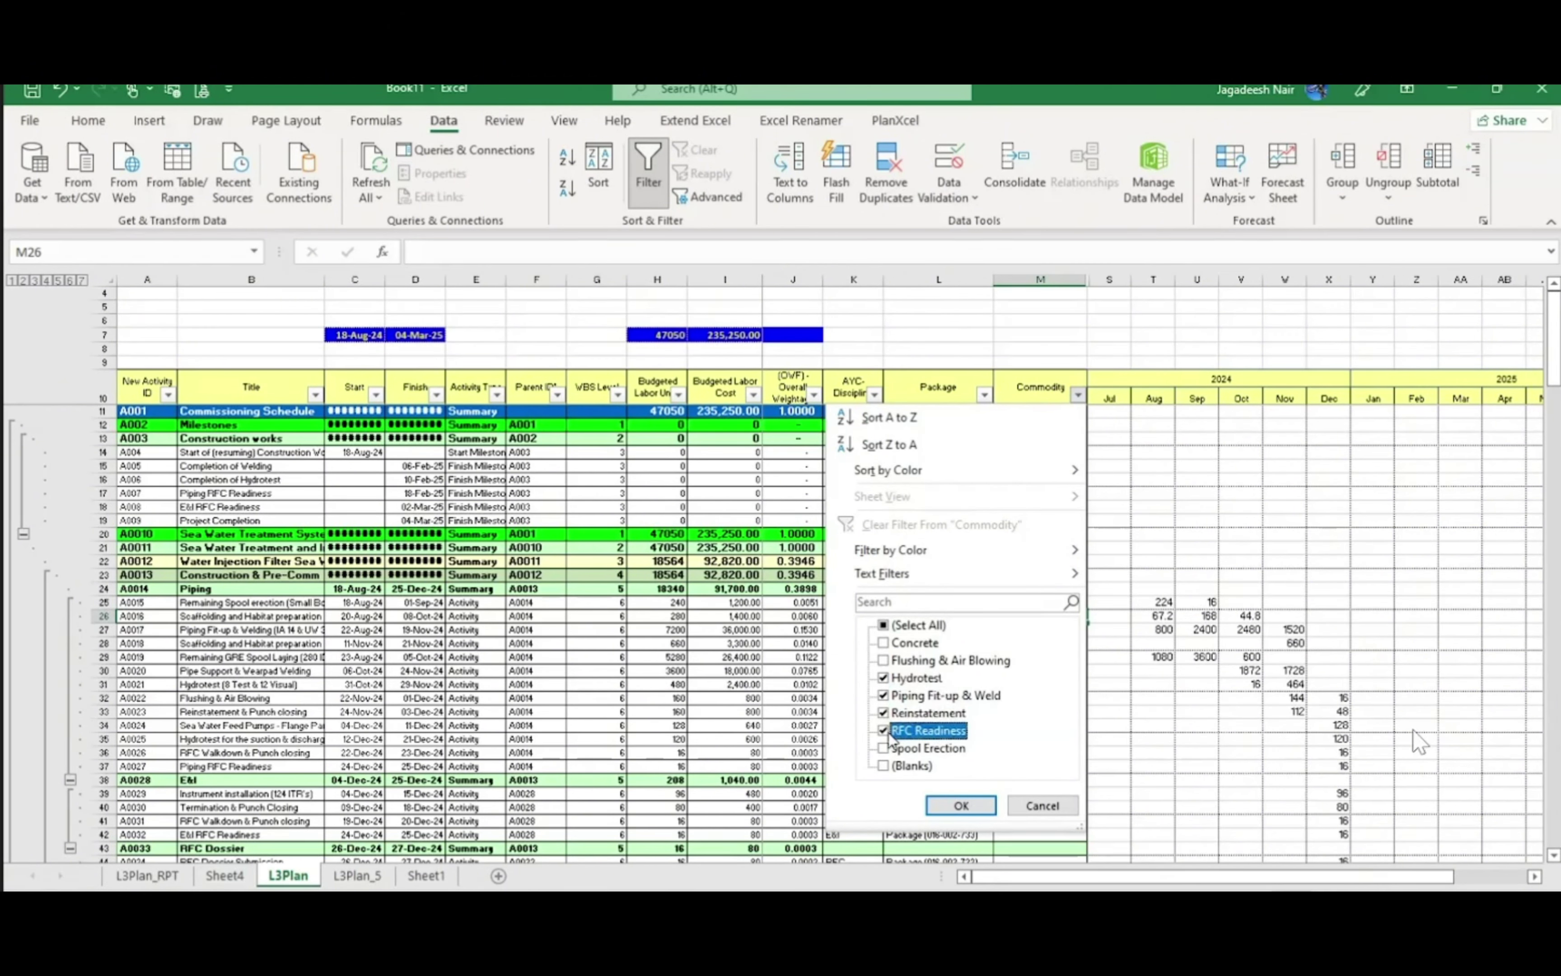
click(884, 660)
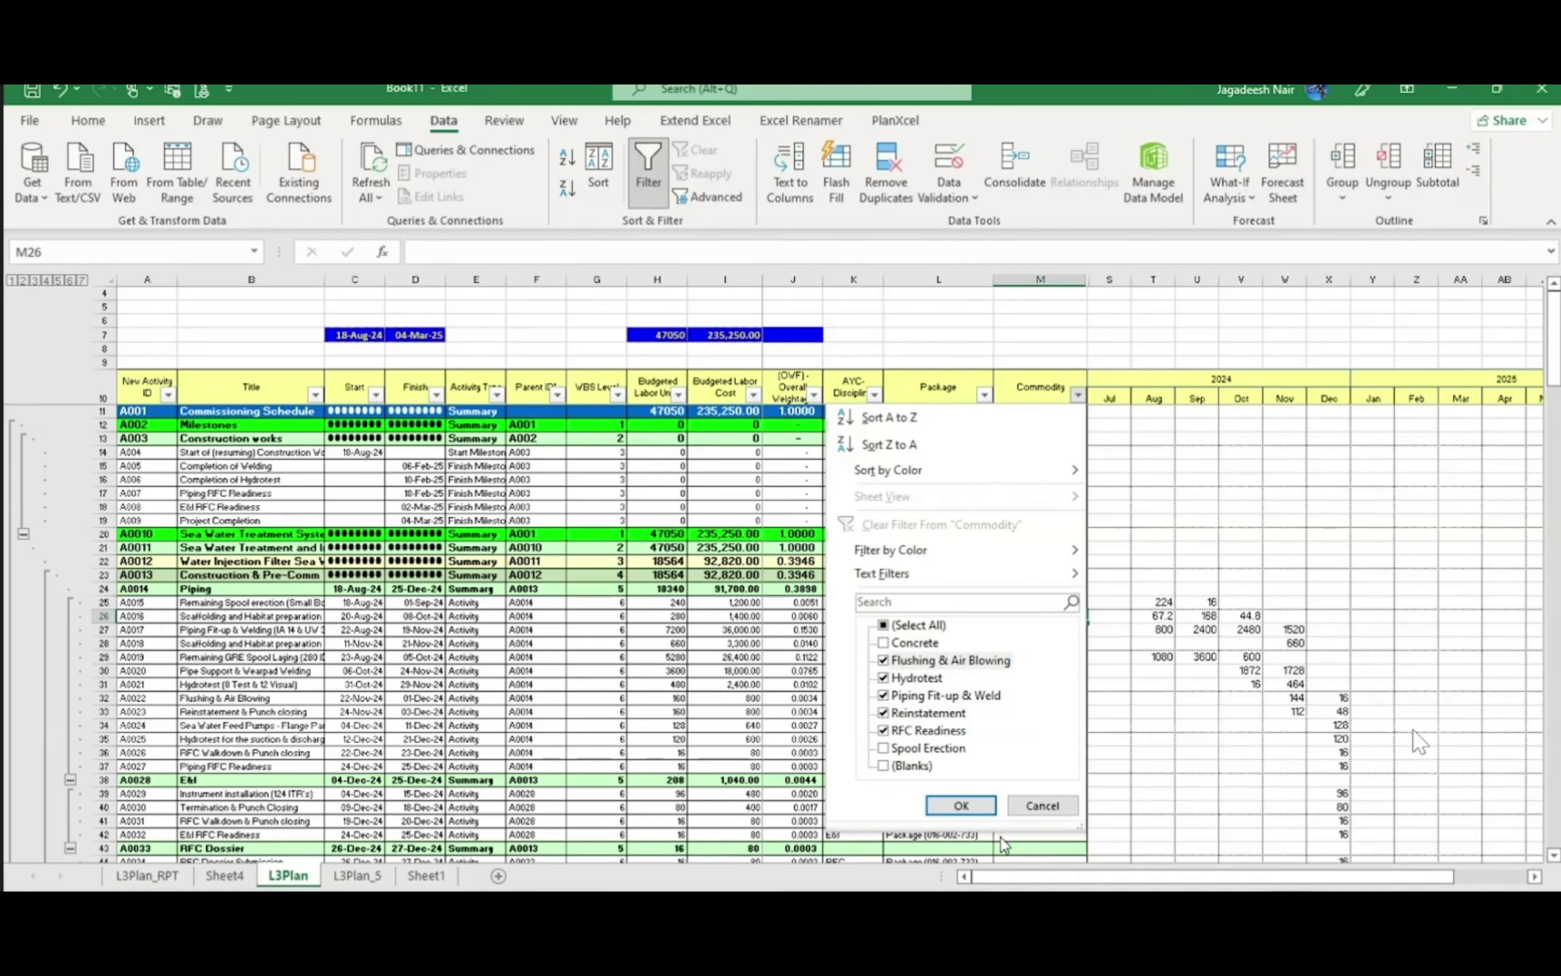
click(961, 807)
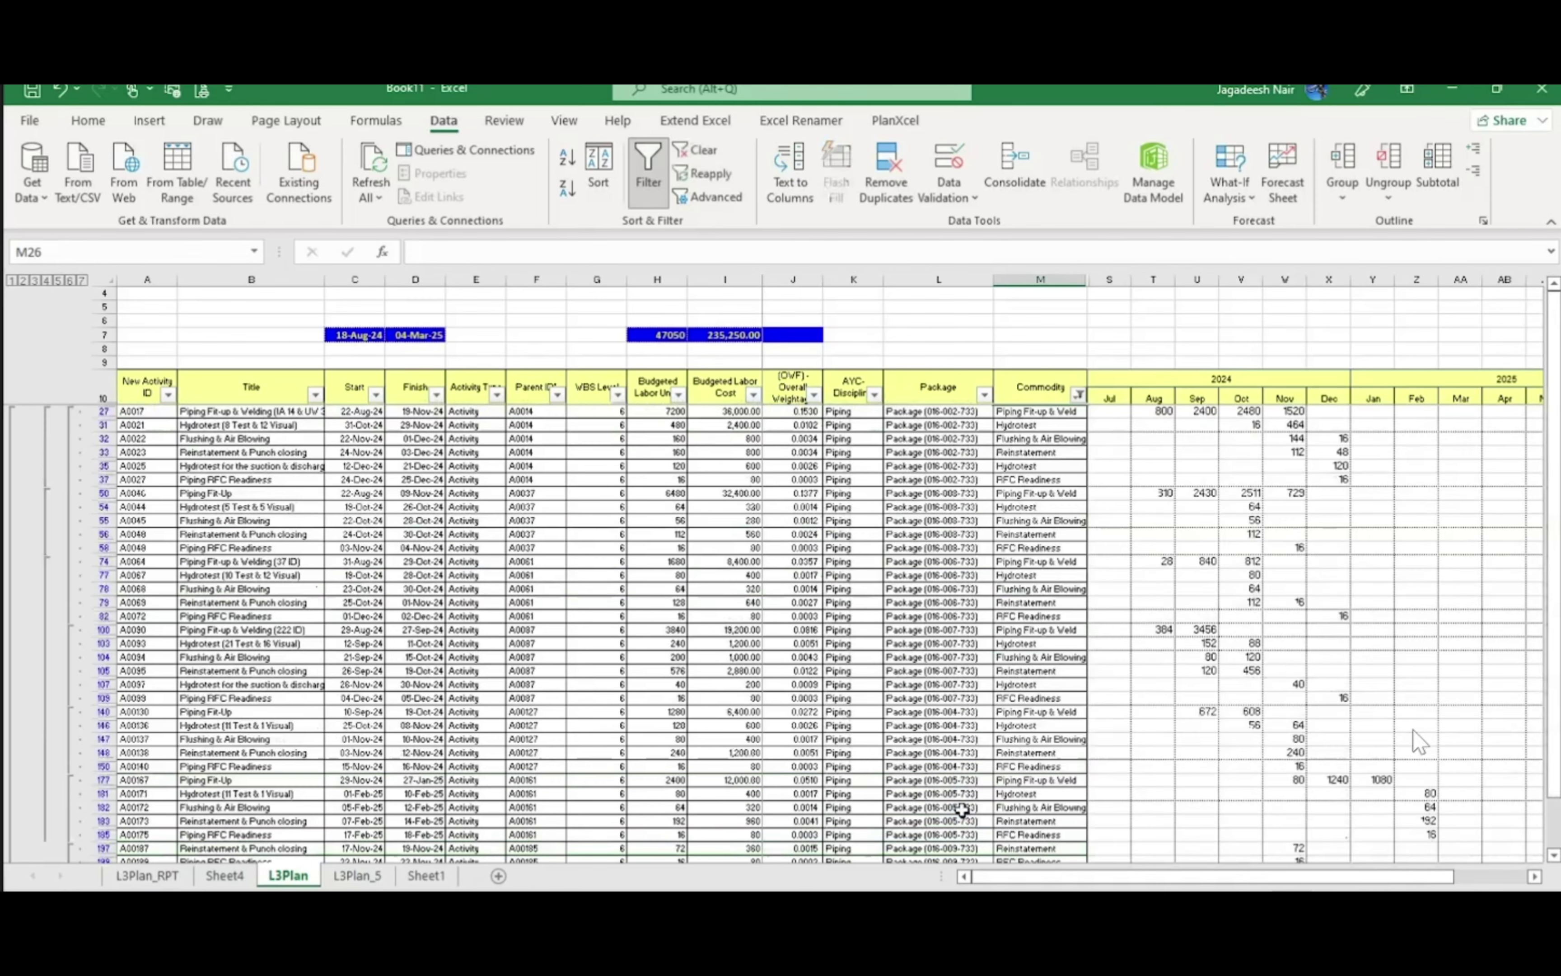
Copy the filtered activities with their headers, from New Activity ID to Commodity, into a new workbook
click(939, 630)
drag(152, 386, 997, 829)
key(ctrl+c)
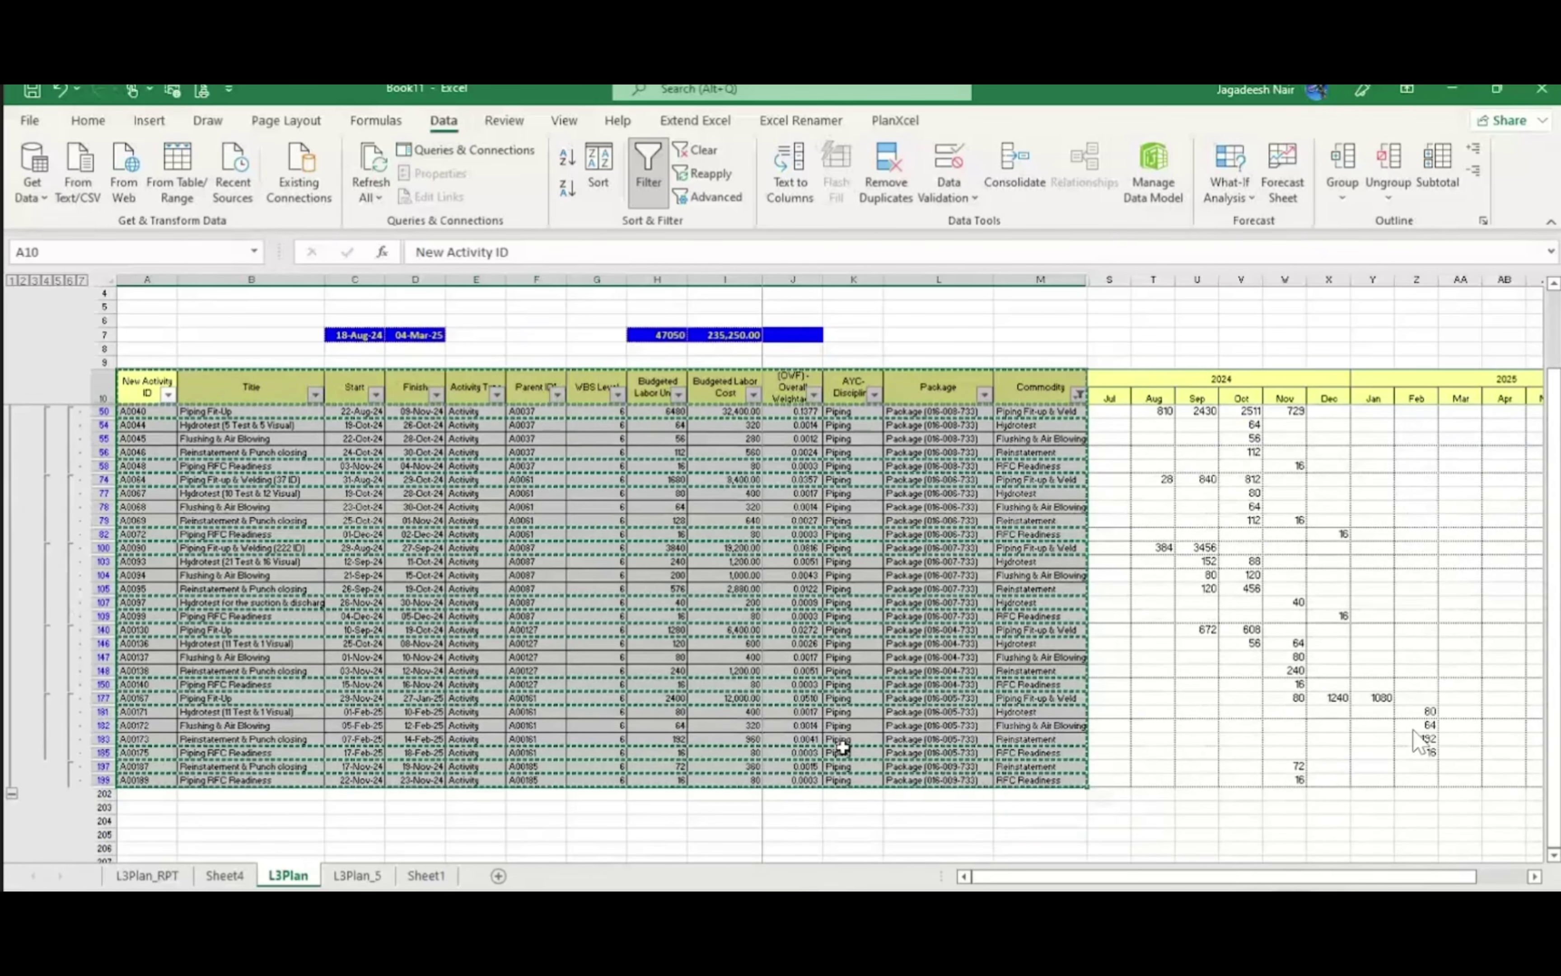
key(ctrl+n)
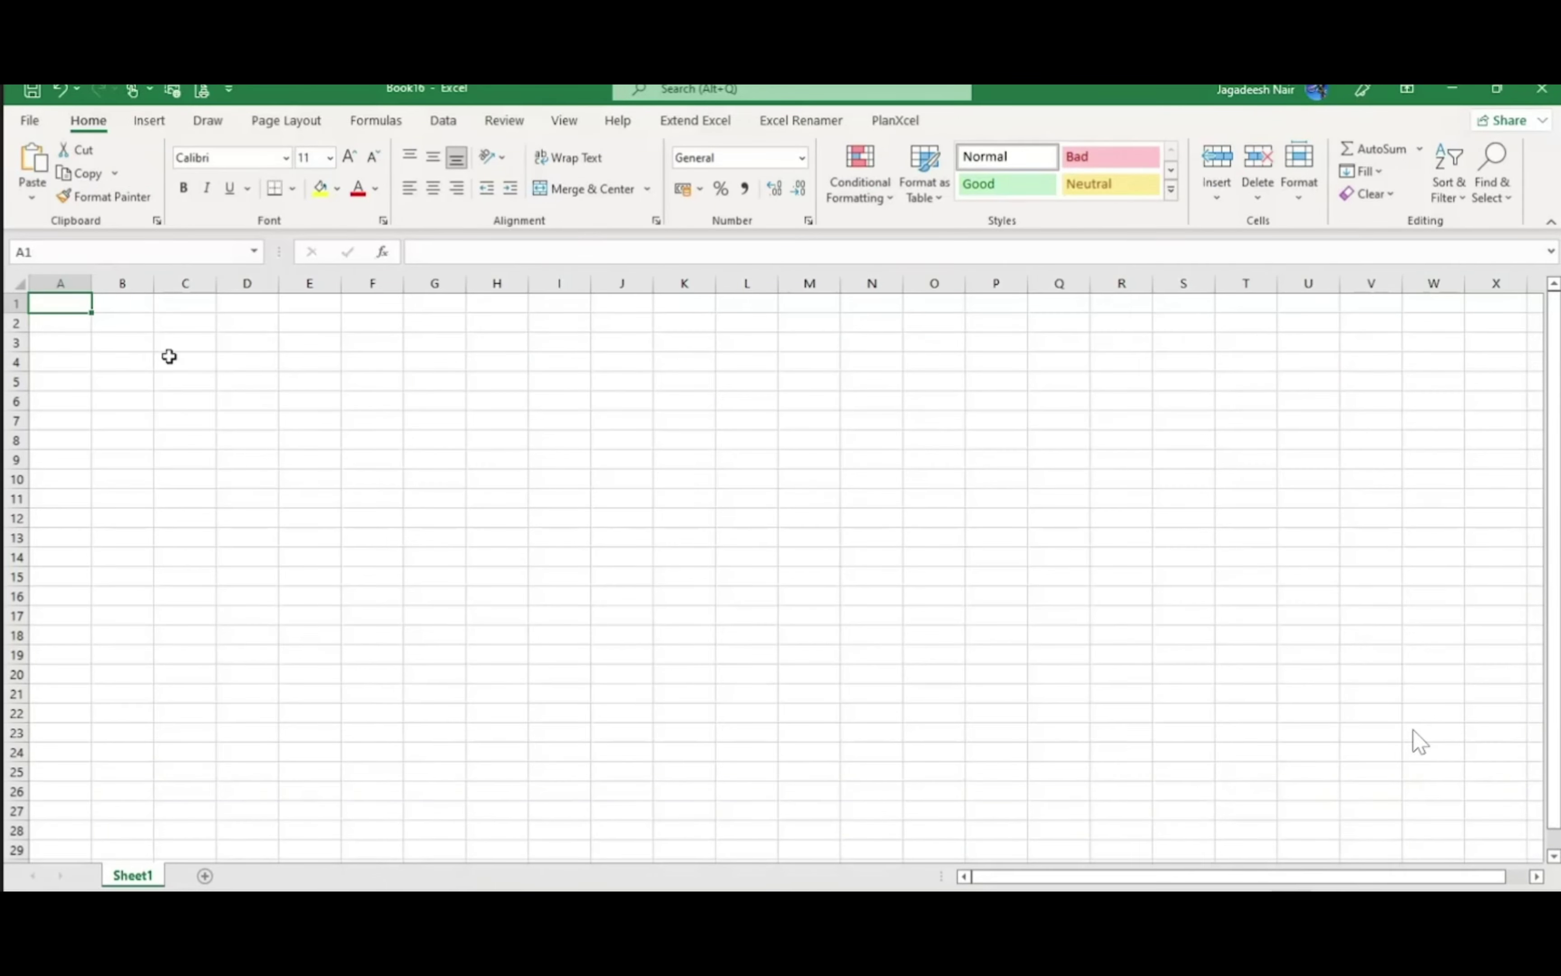
key(ctrl+v)
click(312, 598)
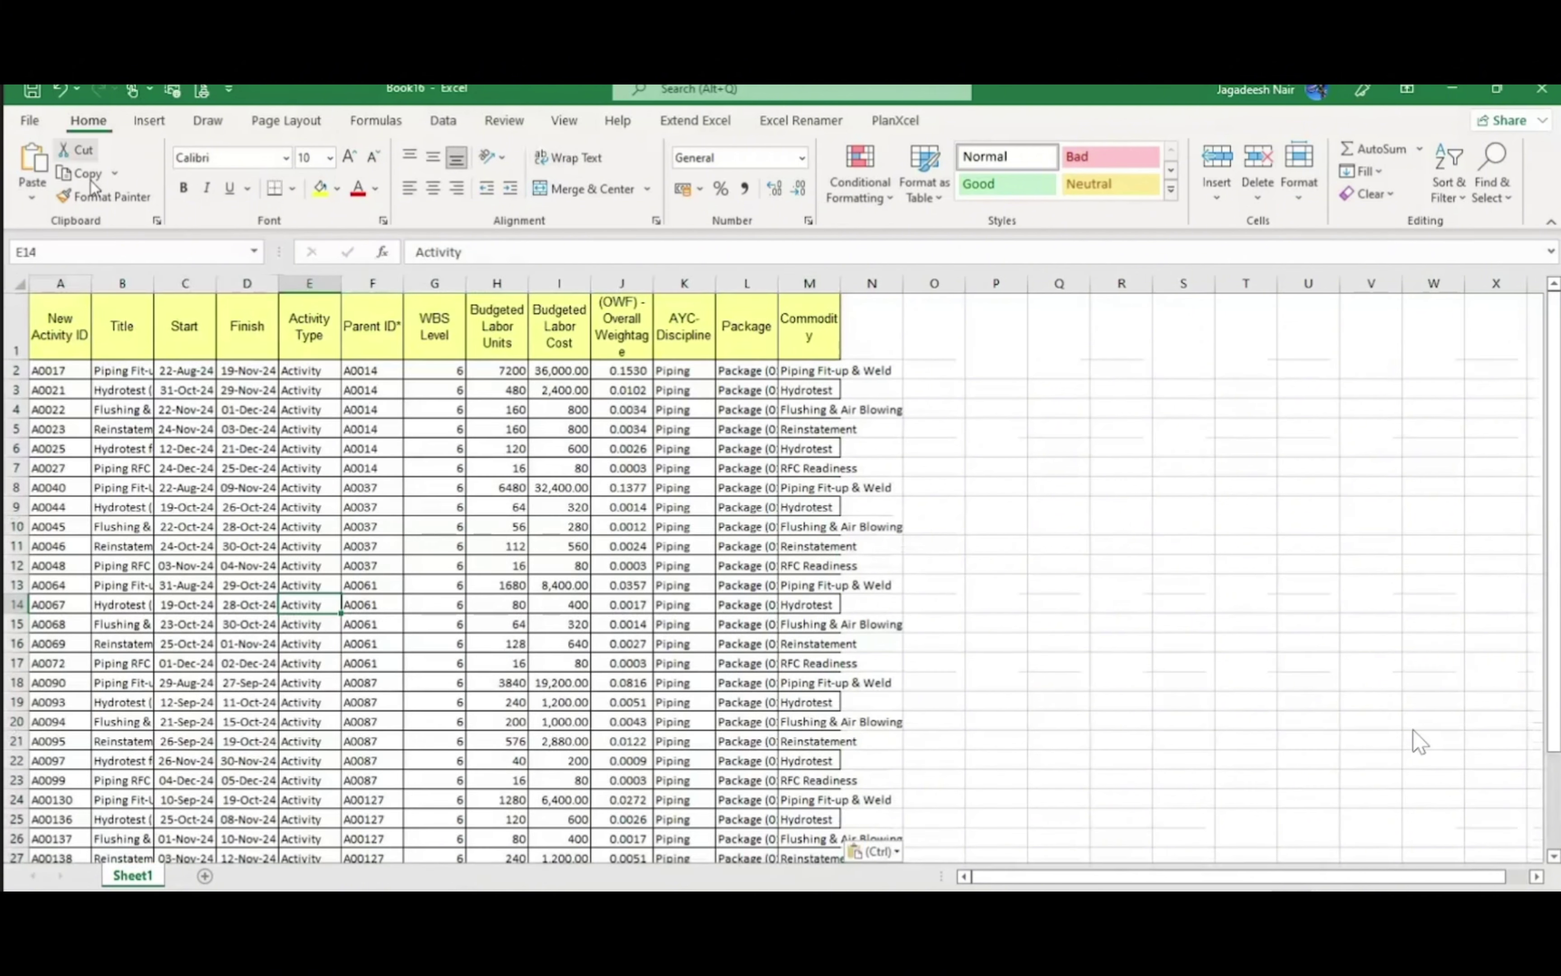
Create a PivotTable from the pasted data on a new worksheet, with Package as rows and Commodity as columns
click(149, 120)
click(40, 164)
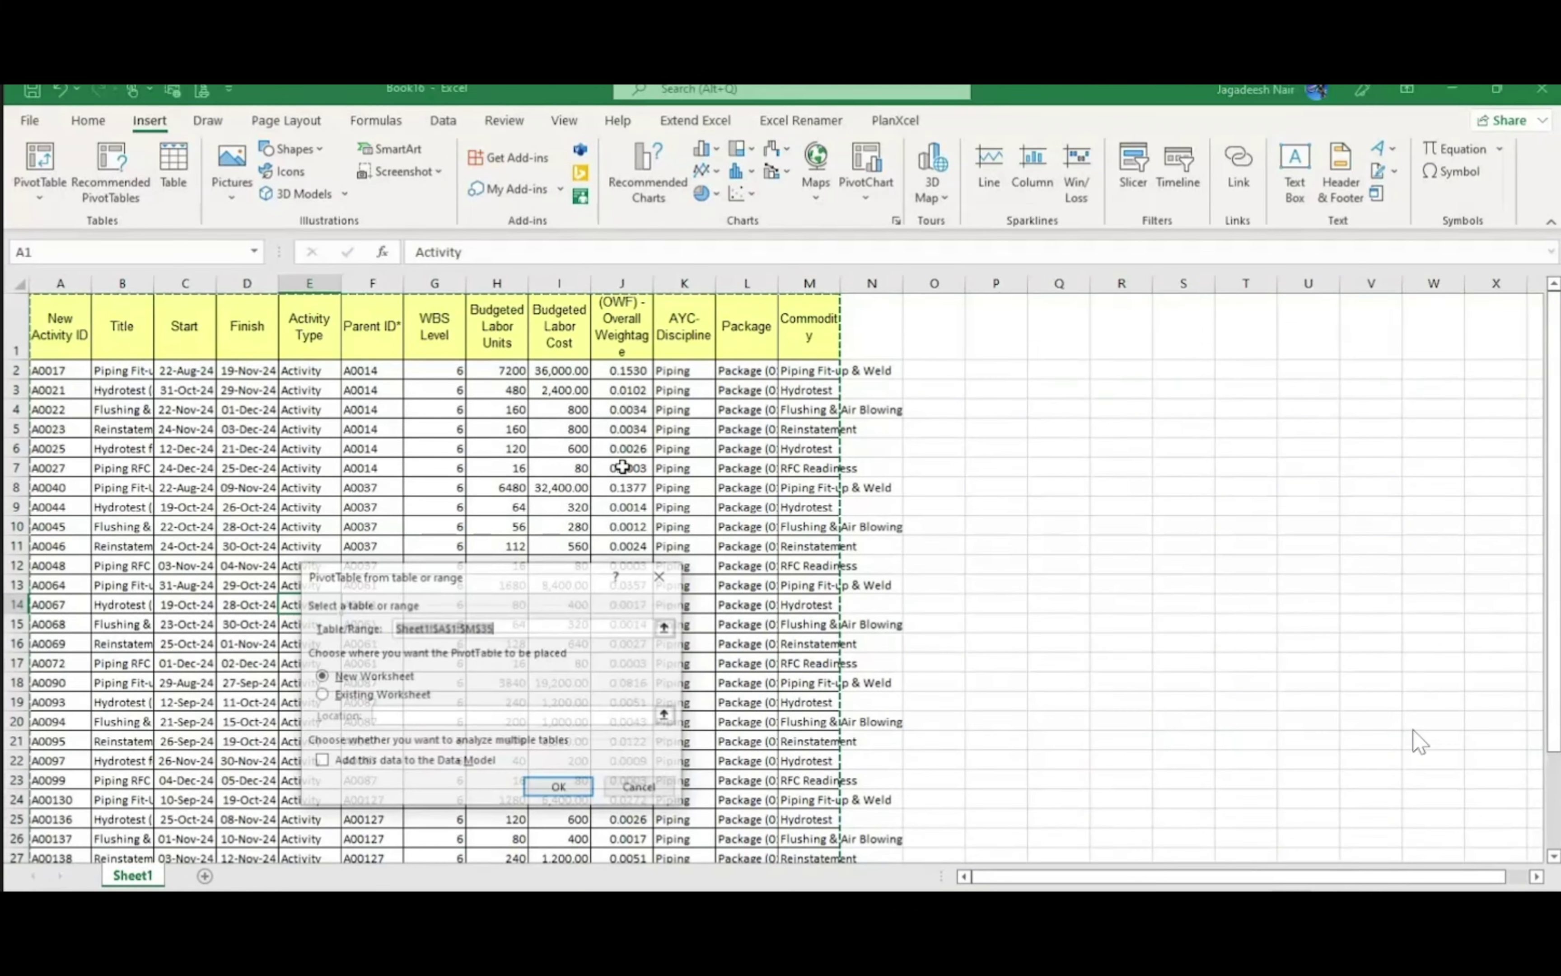
click(559, 787)
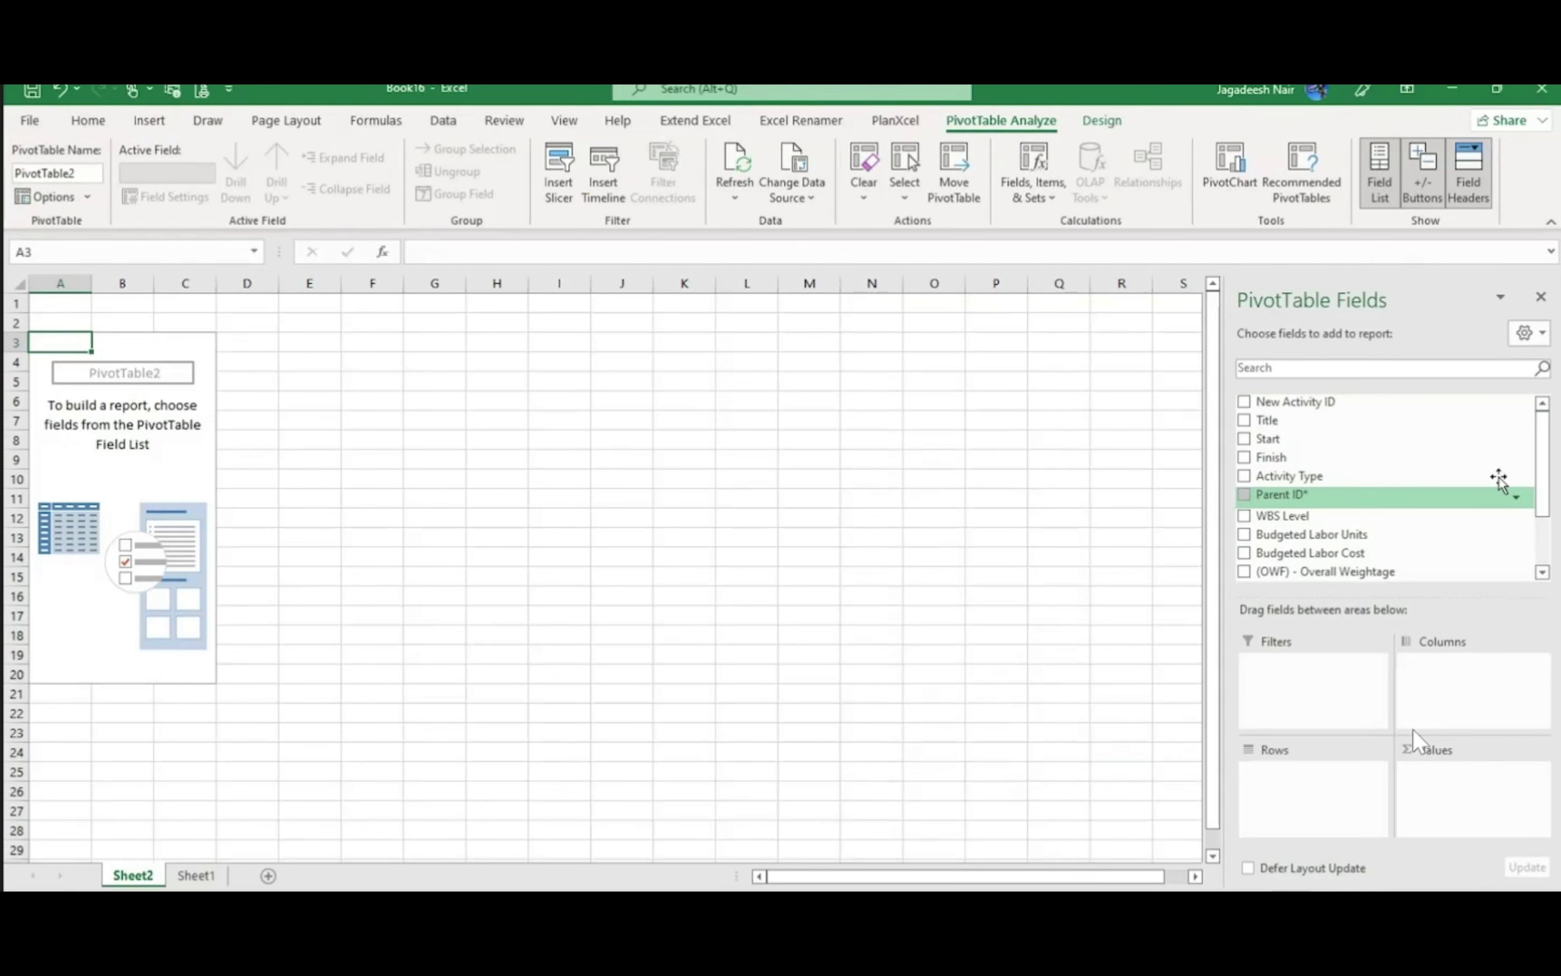
scroll(1547, 463, down, 2)
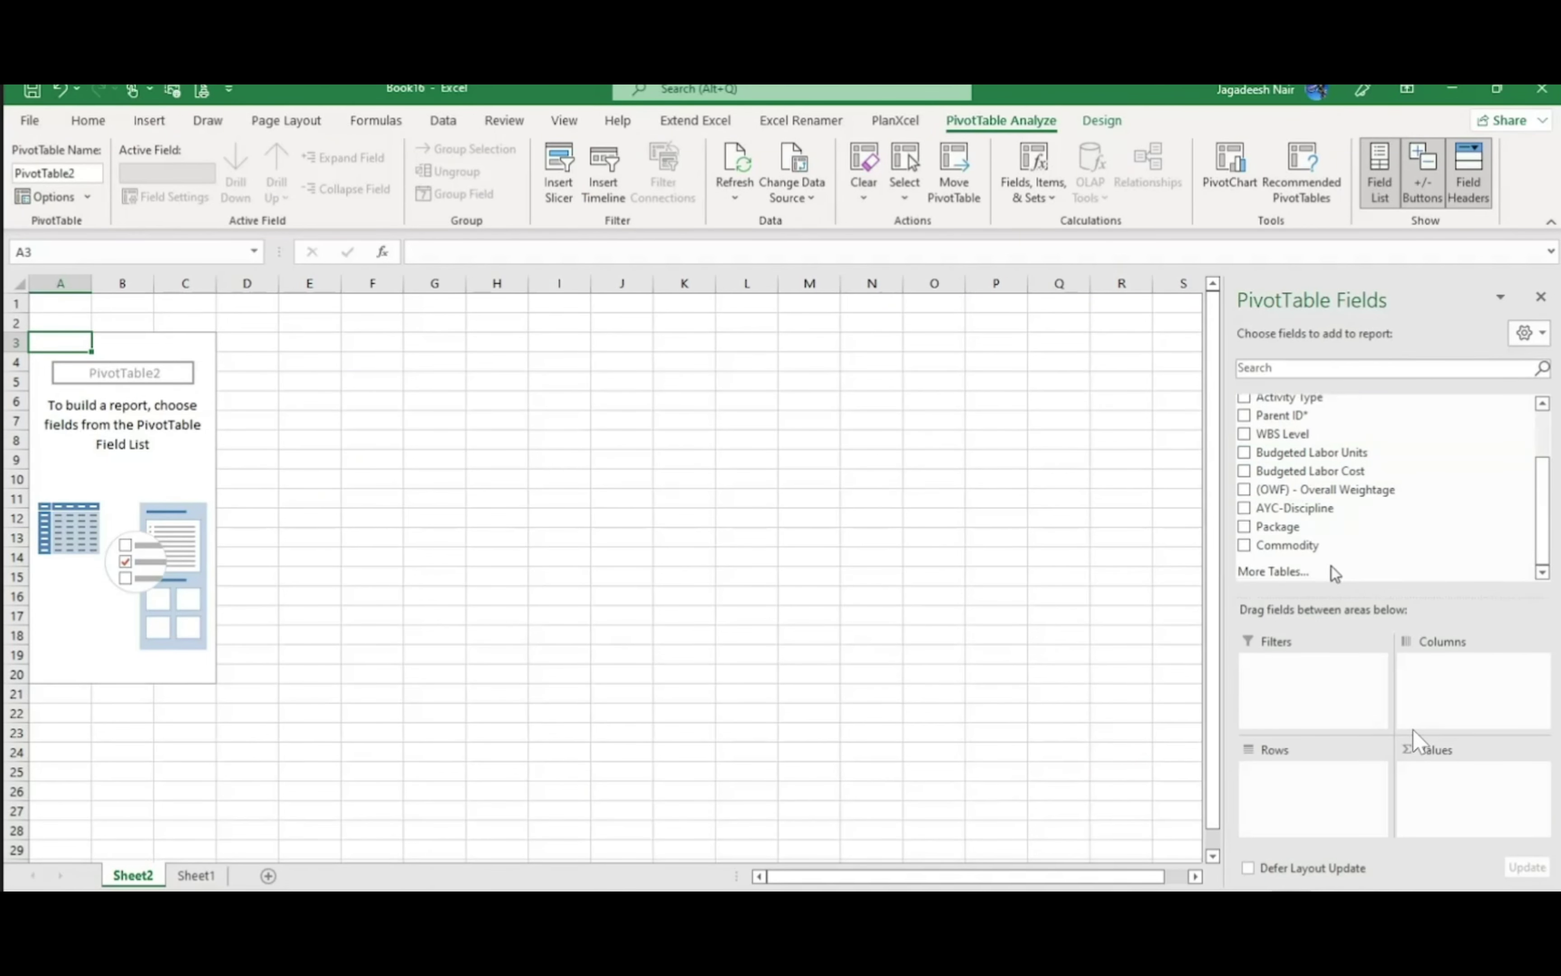
drag(1296, 538, 1329, 790)
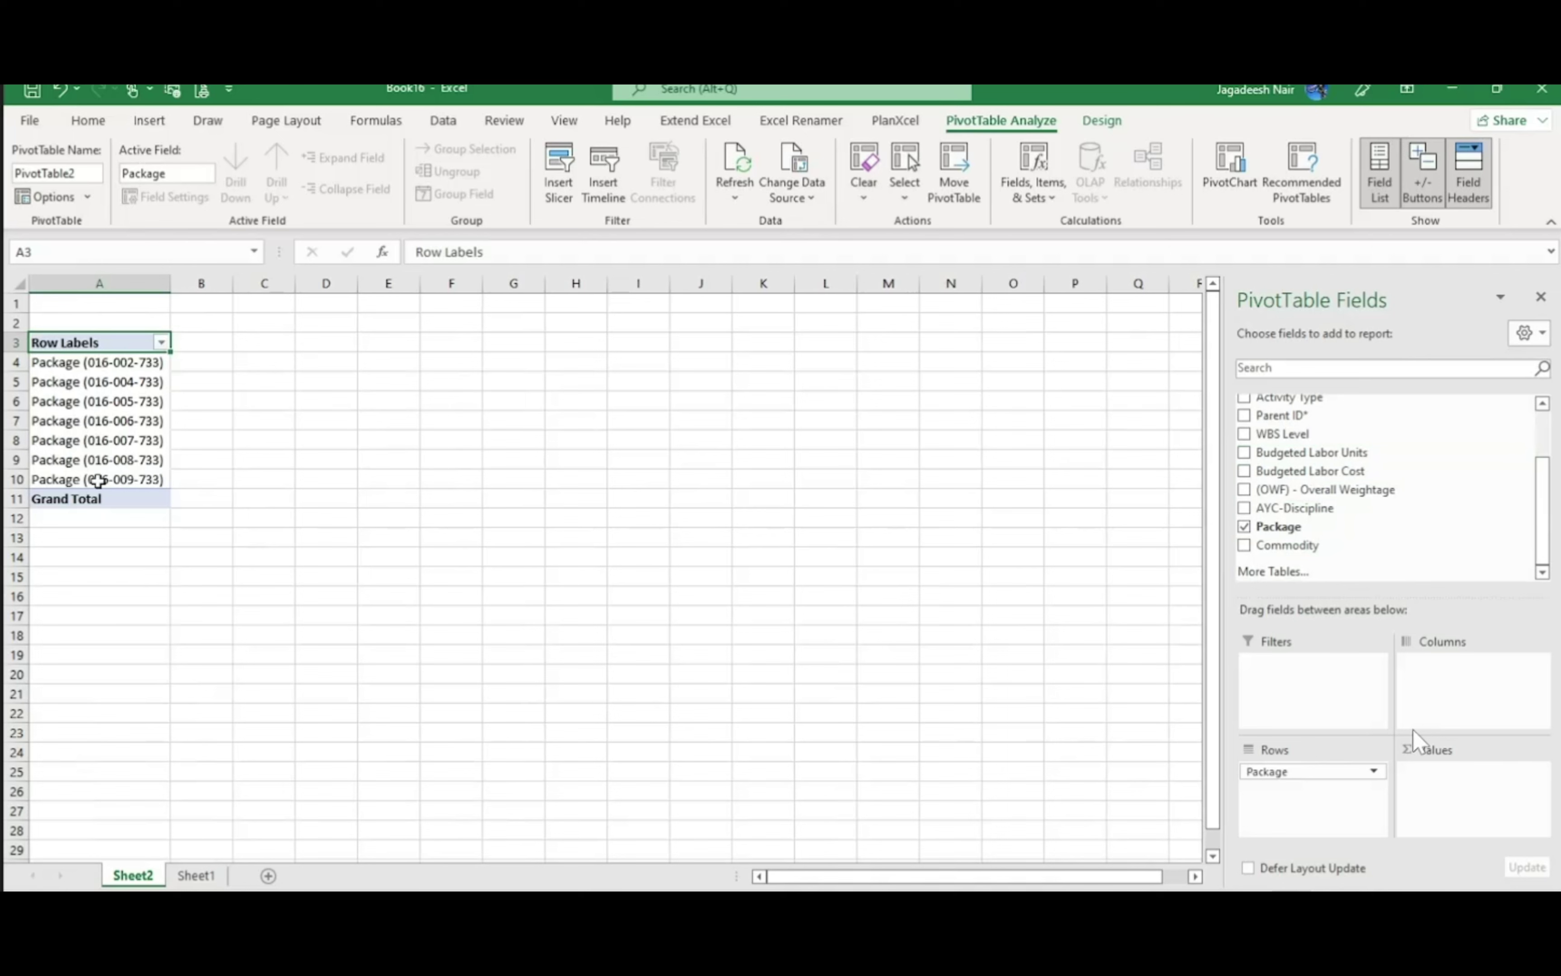
scroll(1542, 463, up, 1)
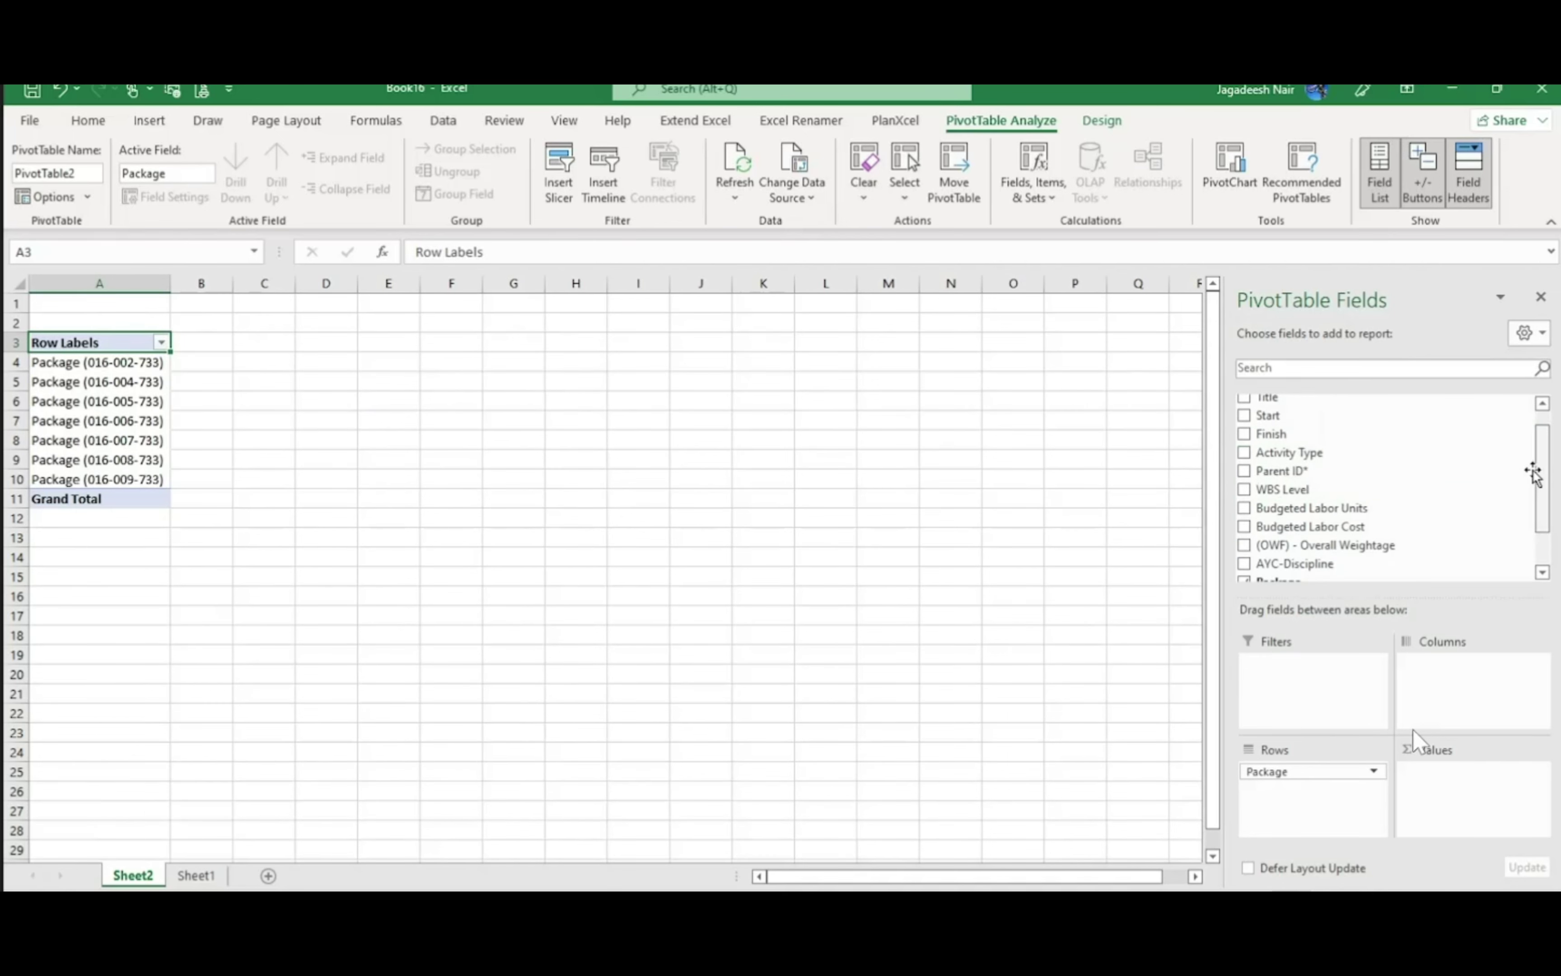
scroll(1394, 513, down, 1)
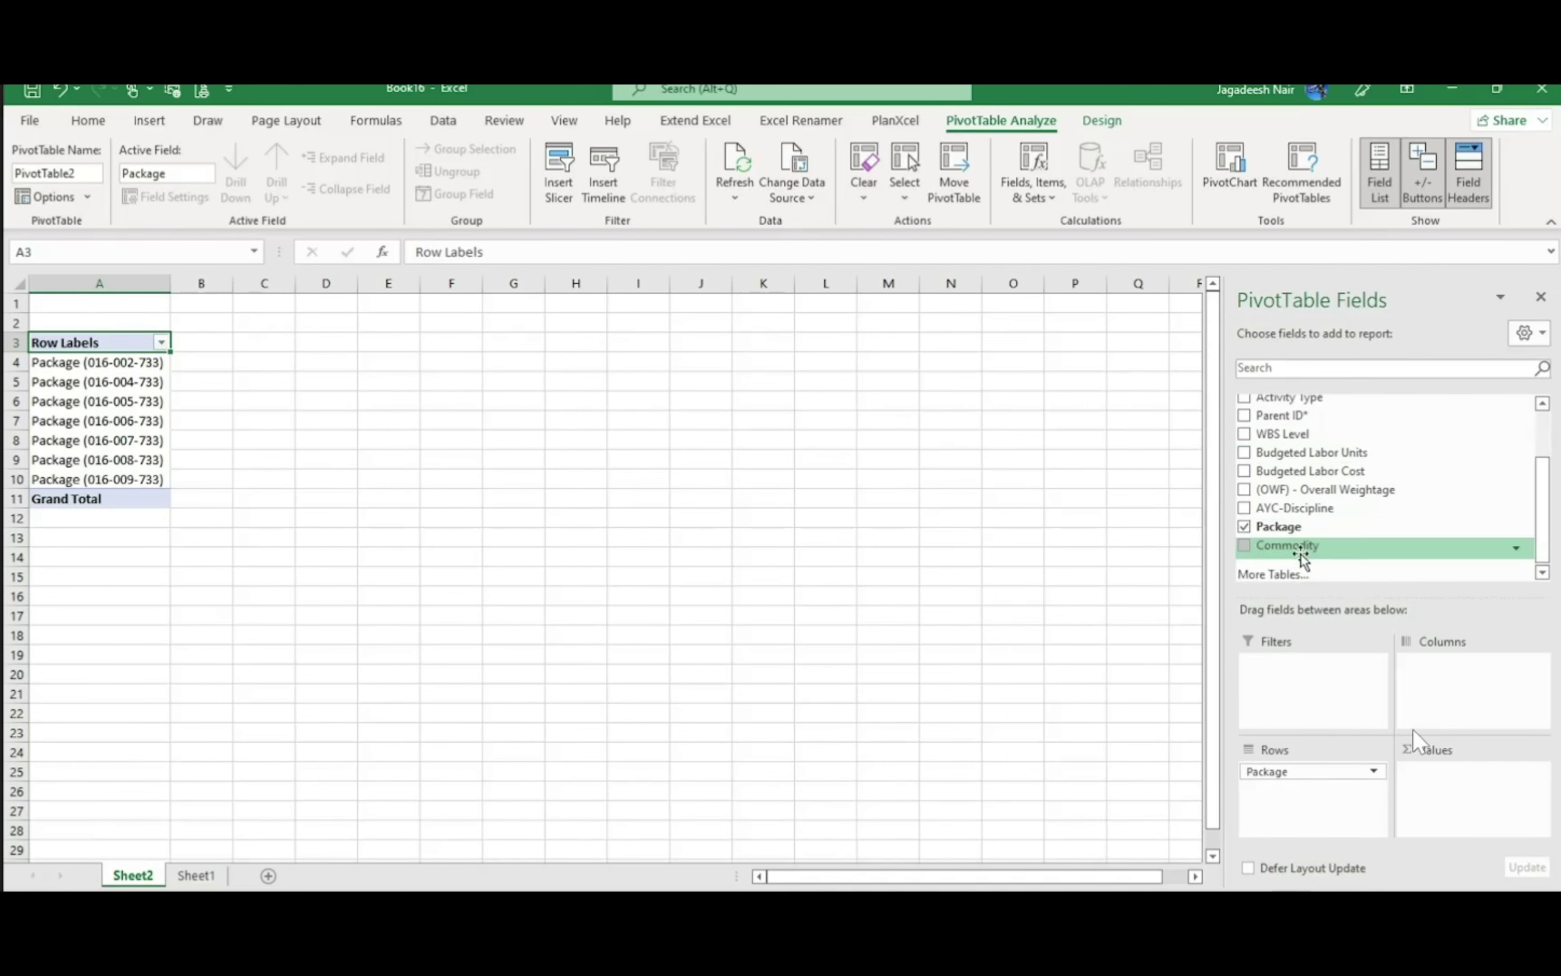
drag(1469, 726, 1457, 709)
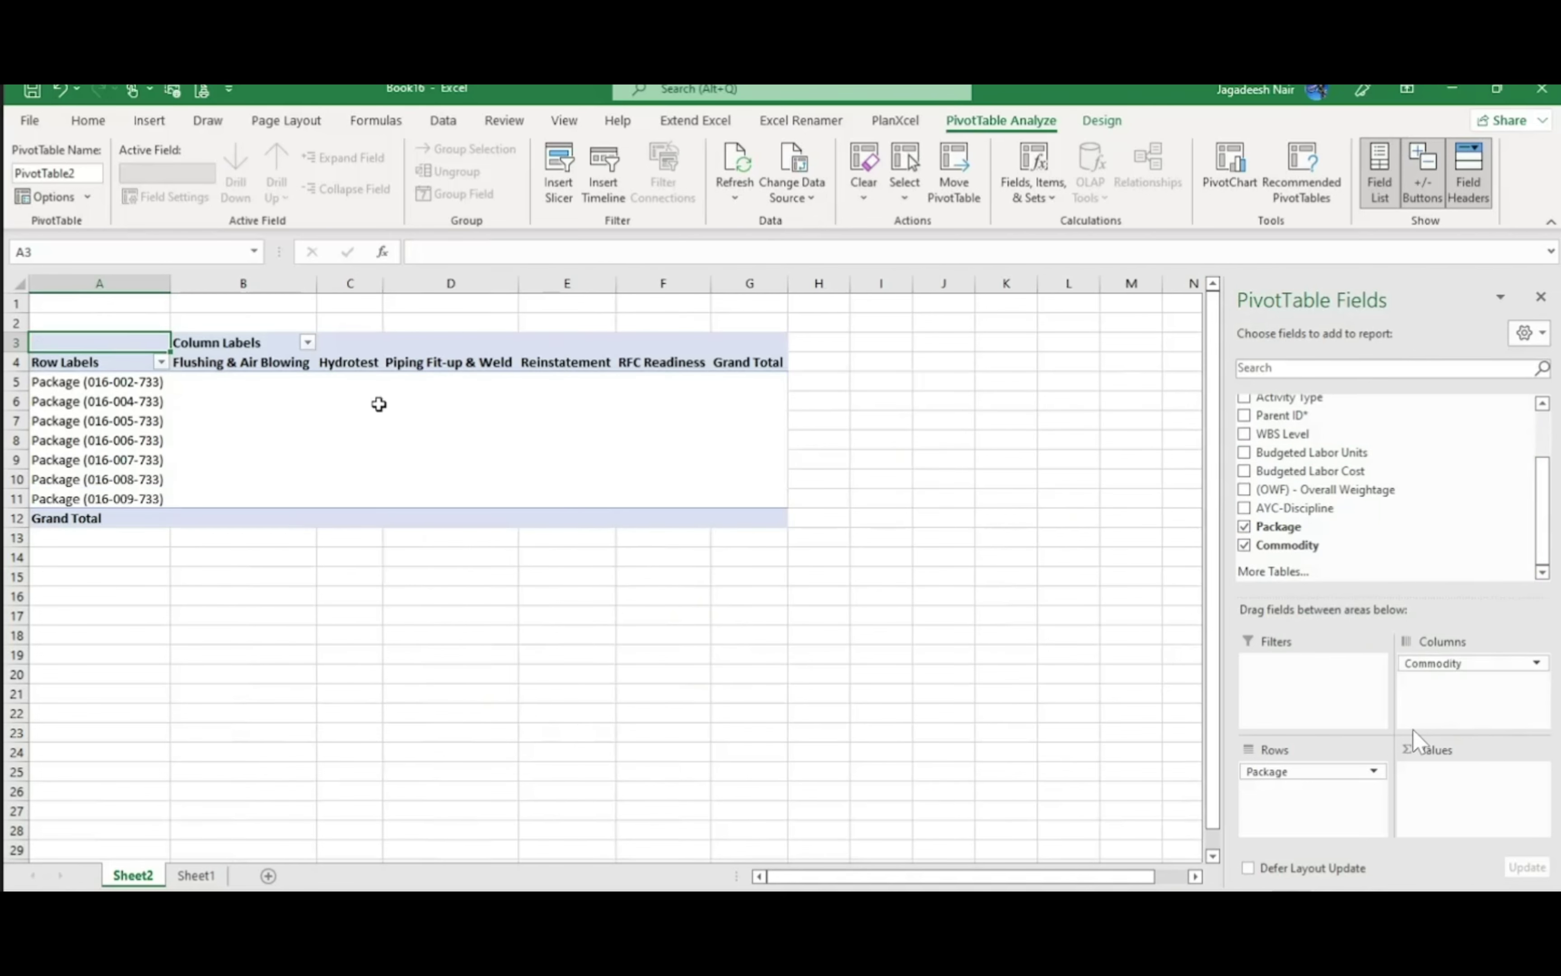
Reorder the PivotTable's commodity columns to put Piping Fit-up & Weld first and Hydrotest second, ahead of Flushing & Air Blowing
click(449, 360)
click(451, 375)
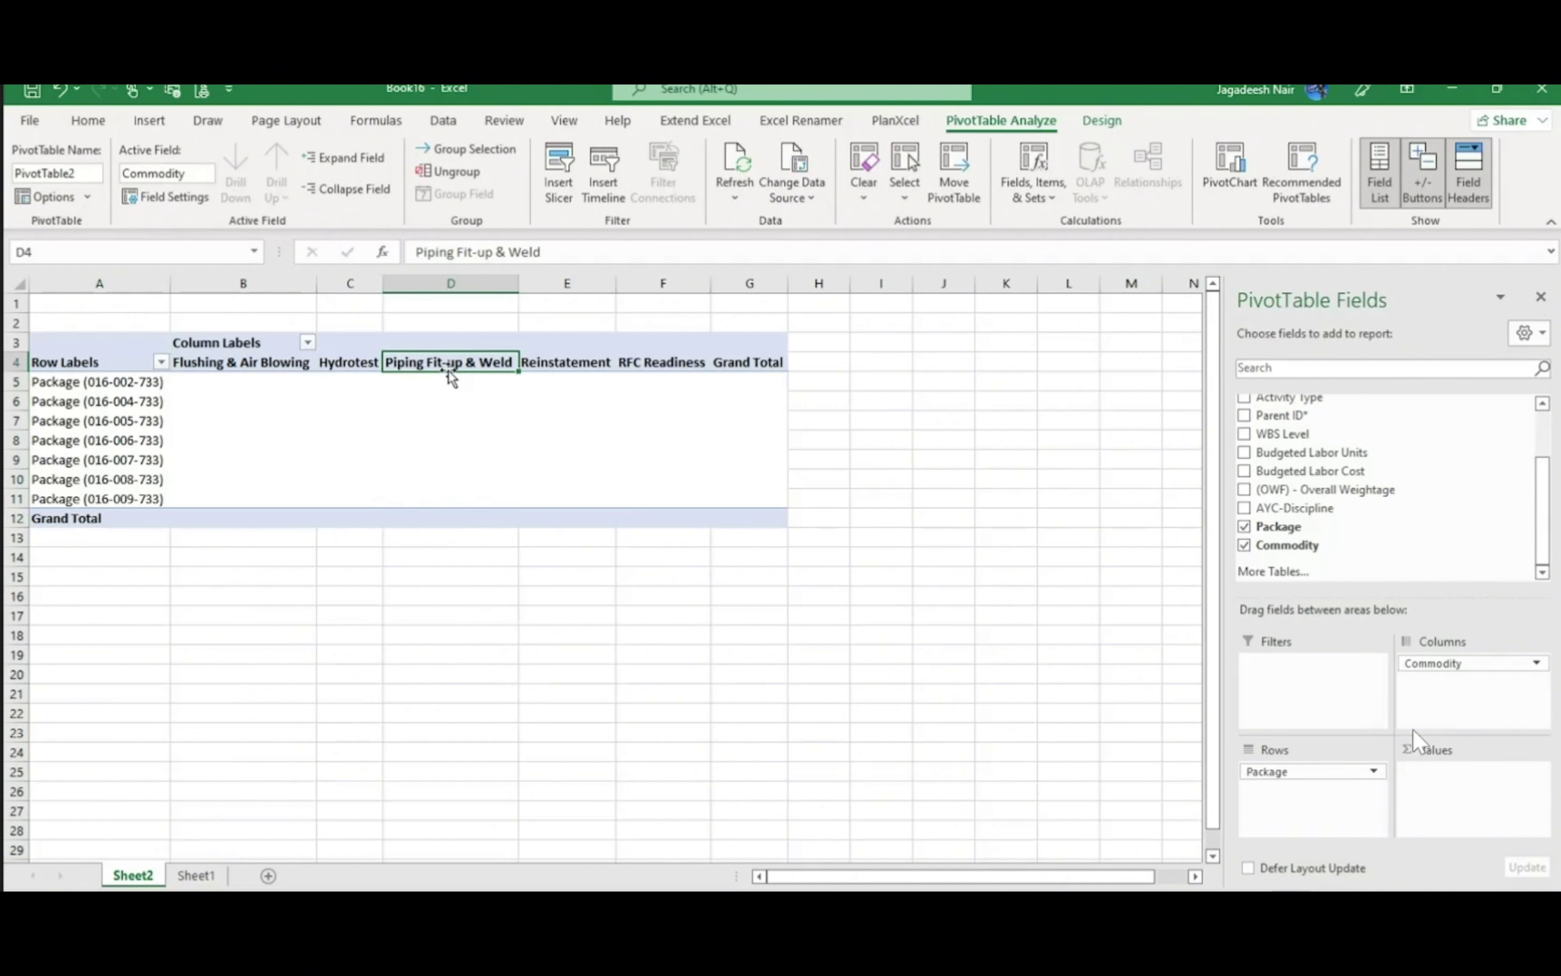
drag(452, 378, 175, 376)
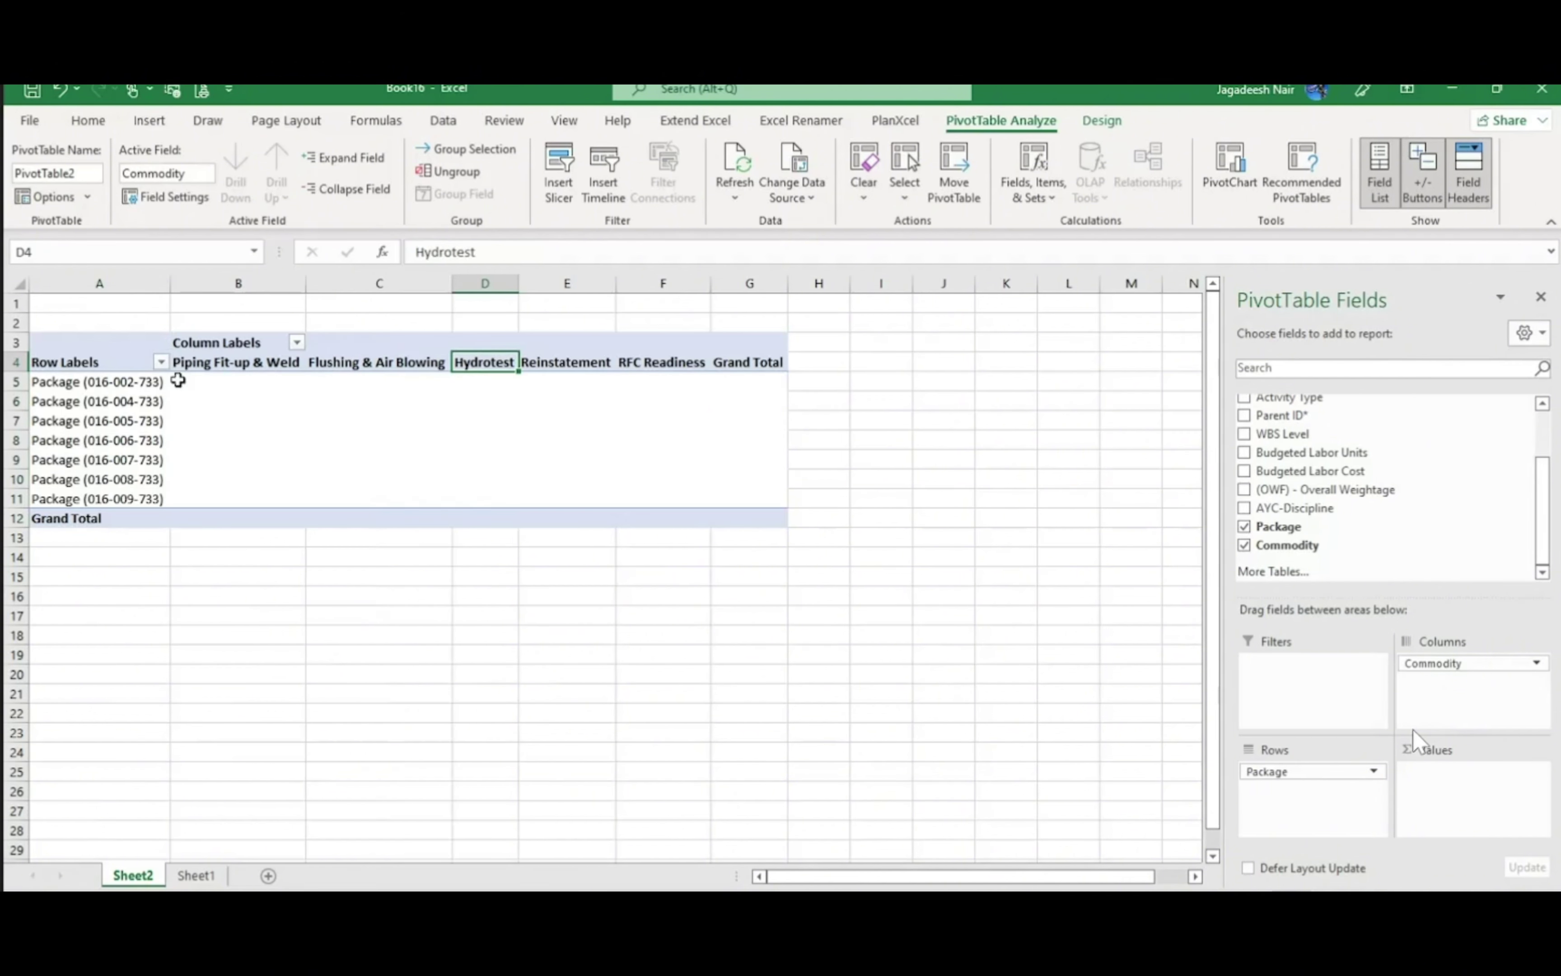
drag(497, 374, 325, 374)
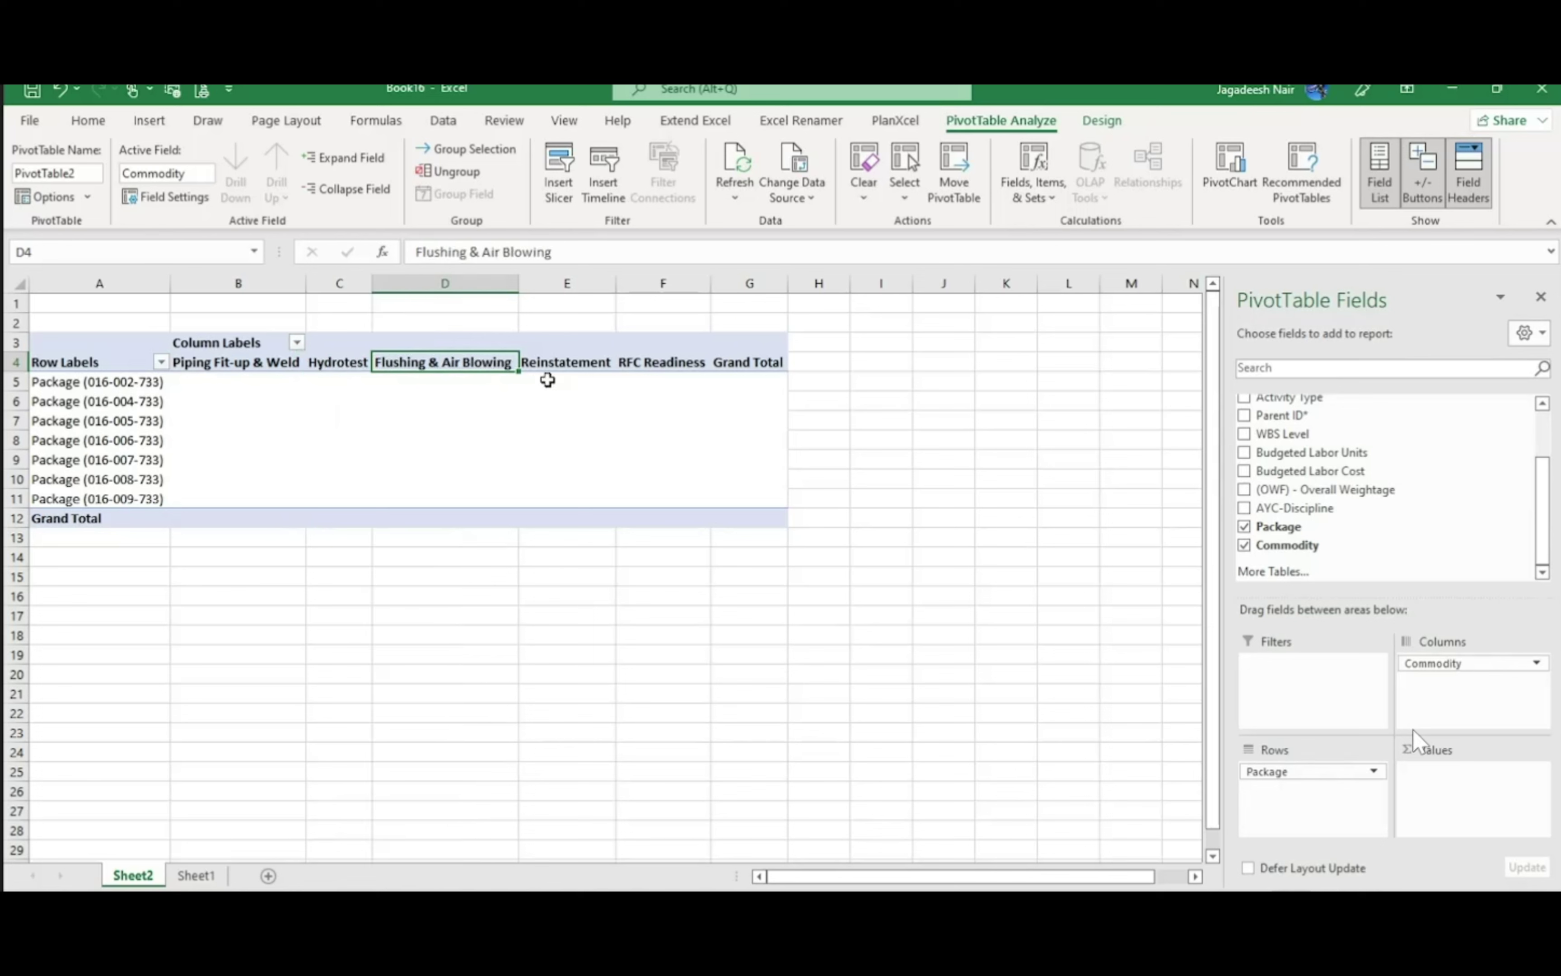
click(687, 365)
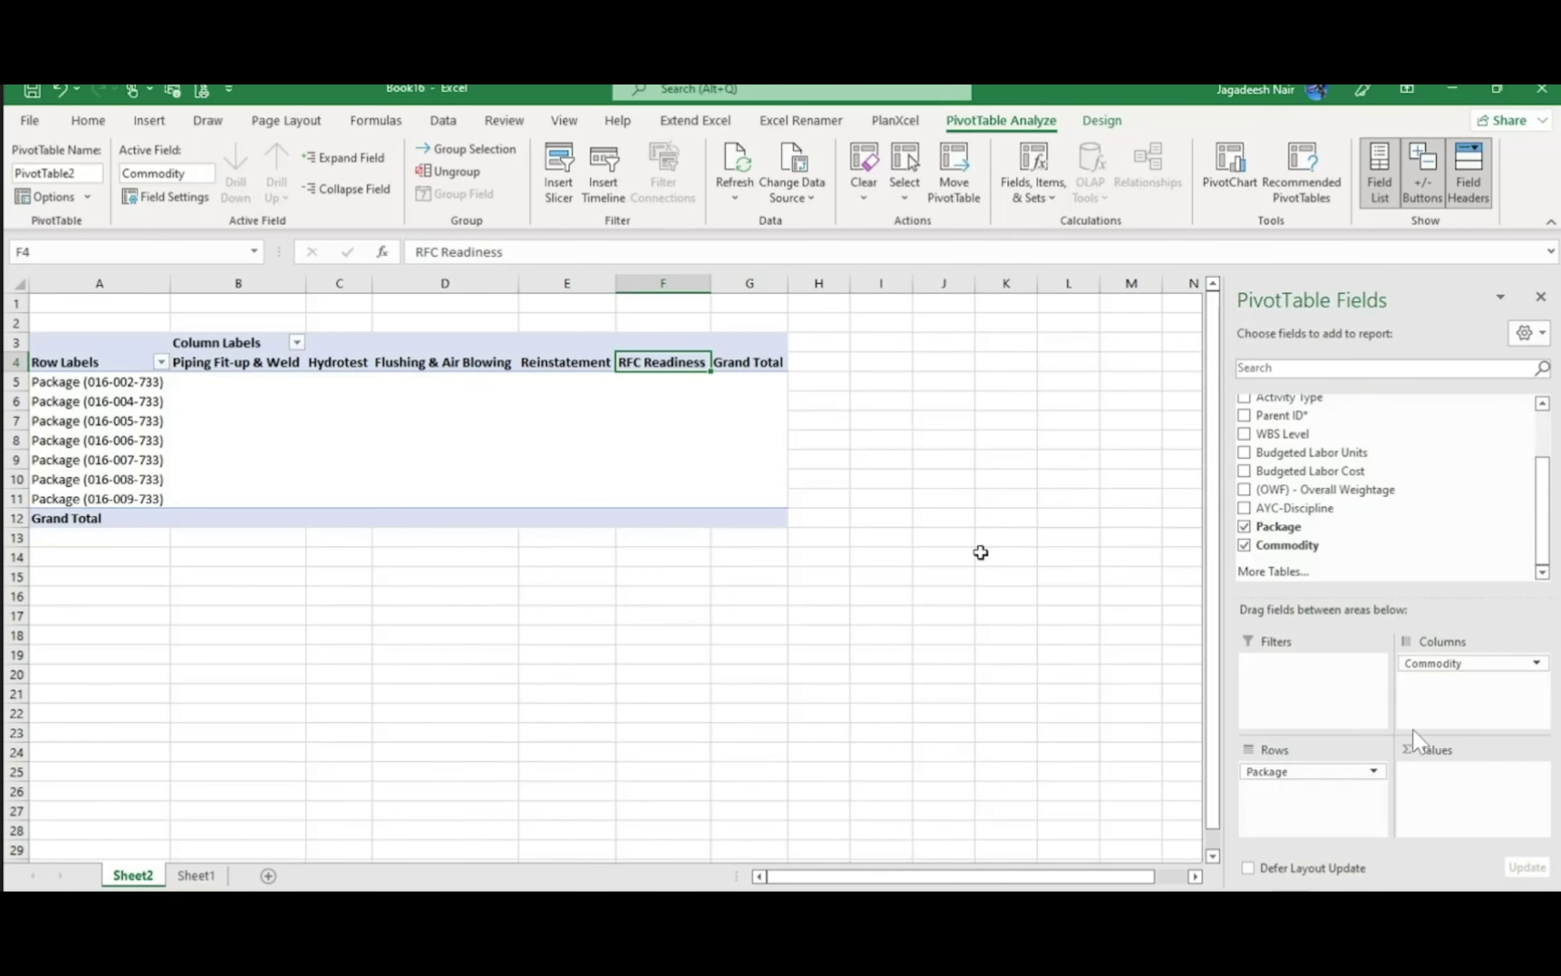
Add Start and Finish as PivotTable values, summarizing Start by Min and Finish by Max
drag(1550, 496, 1548, 452)
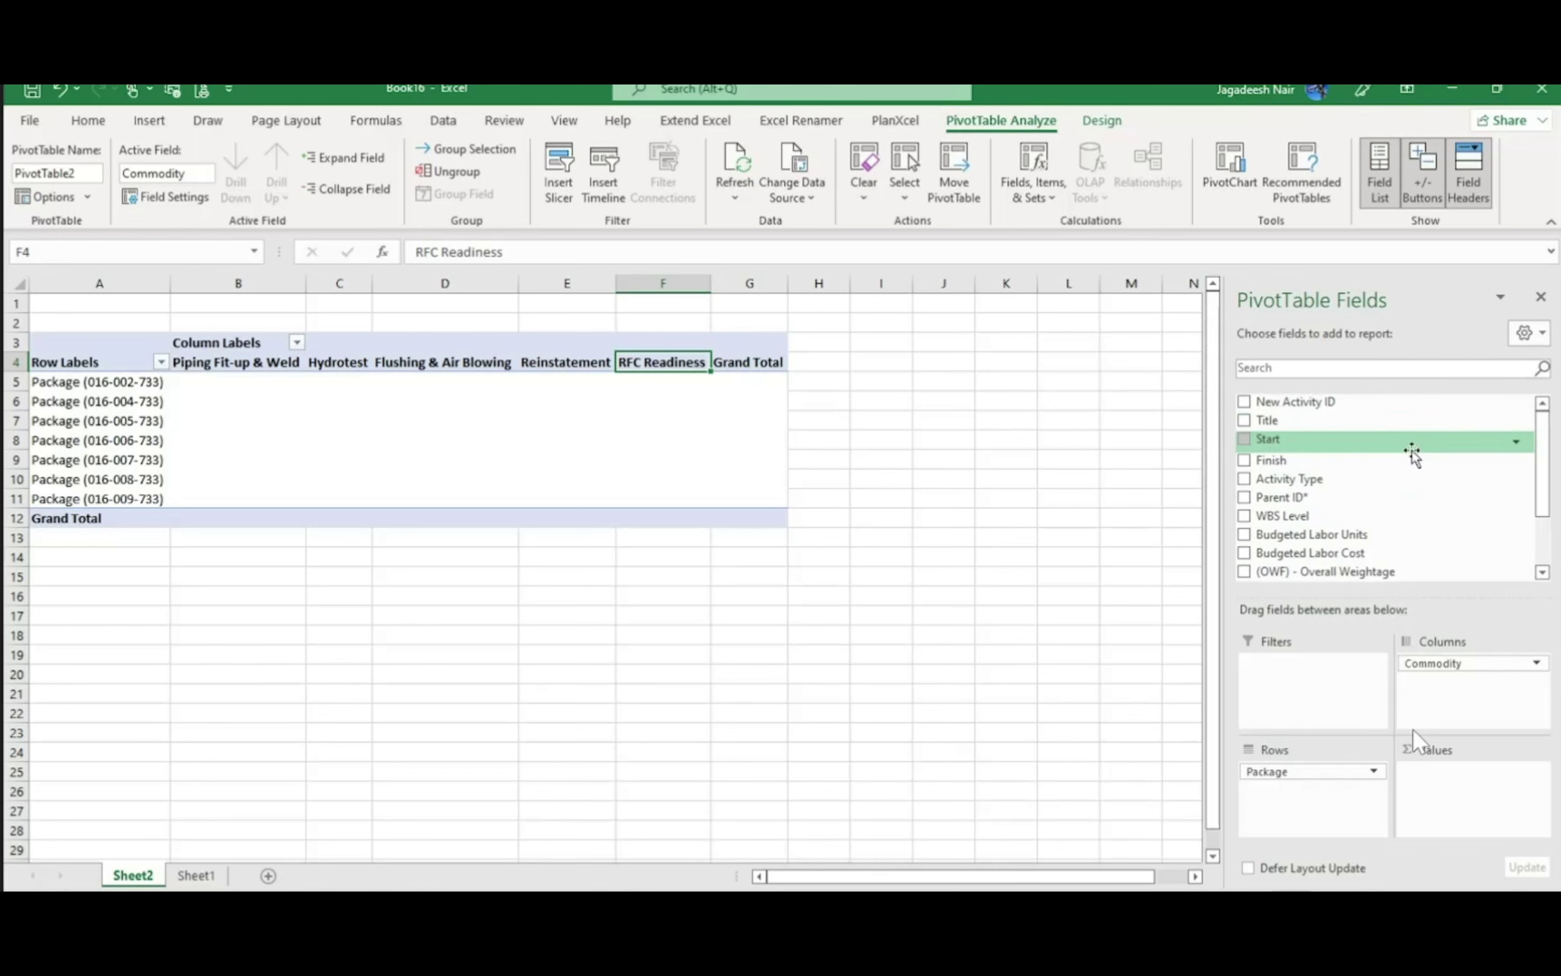
drag(1289, 442, 1397, 811)
right_click(202, 456)
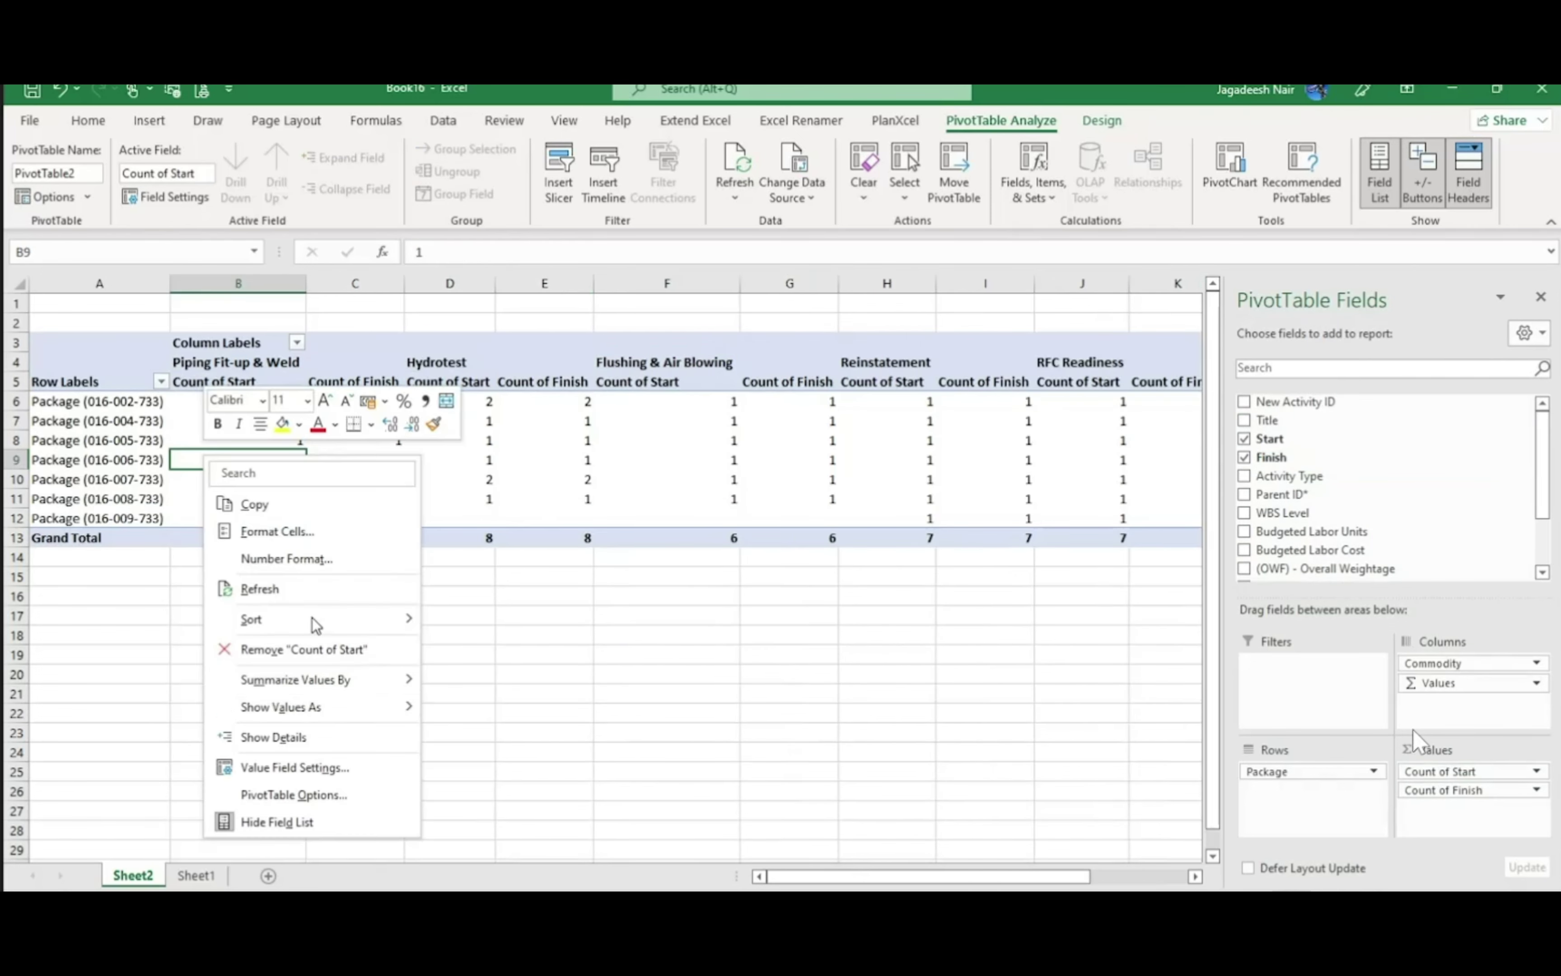
mouse_move(361, 680)
click(517, 792)
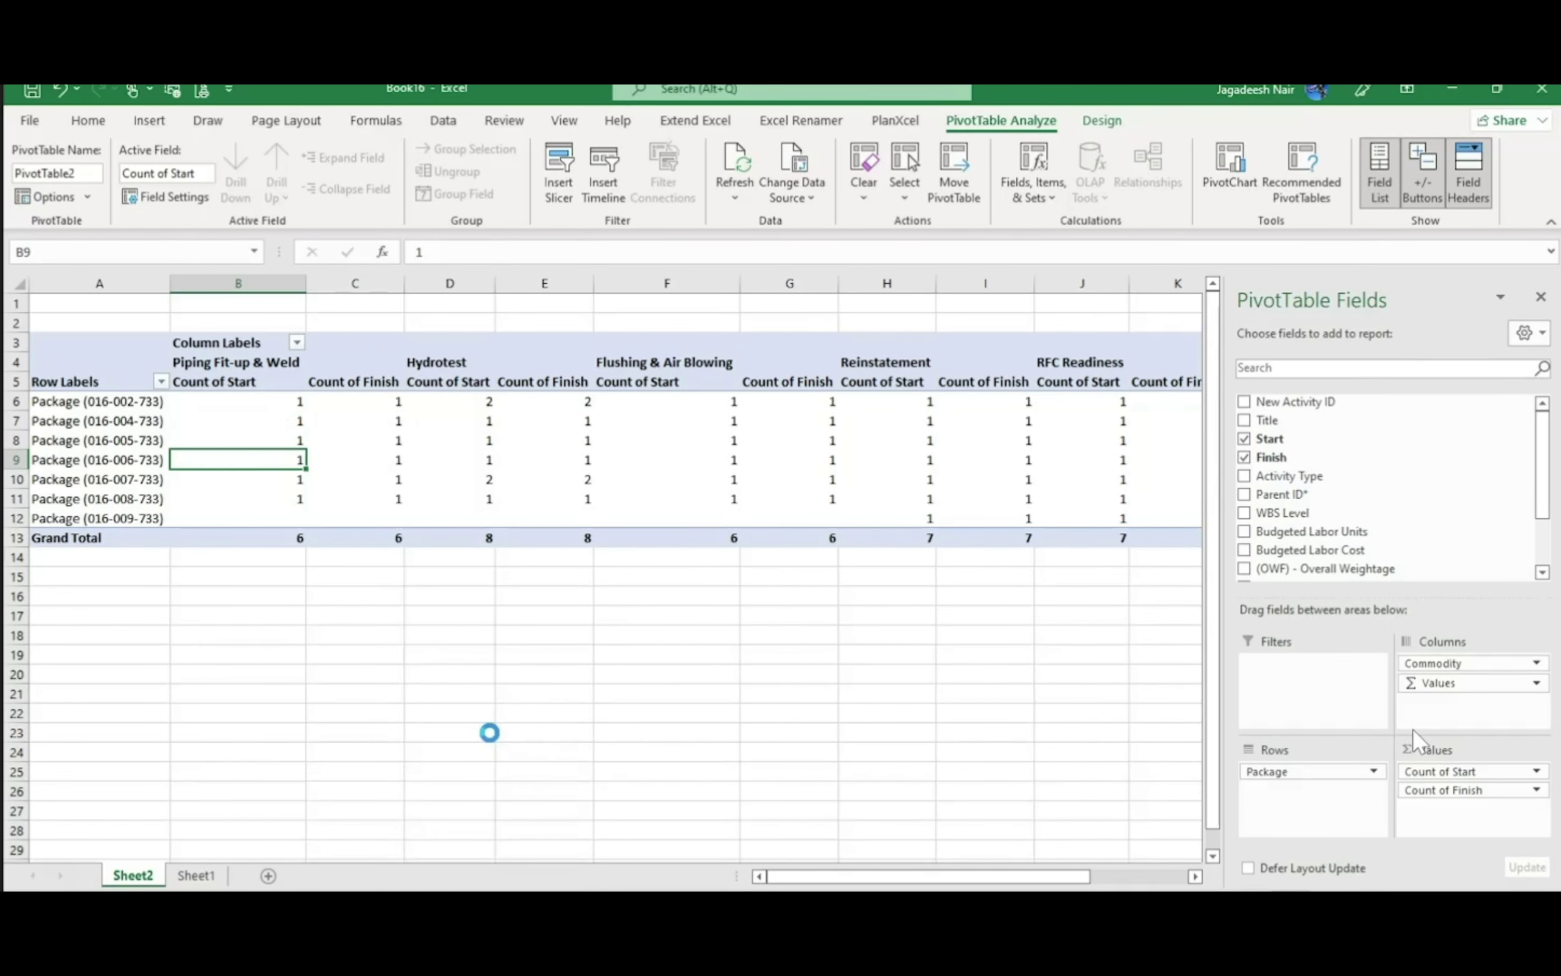
right_click(322, 423)
mouse_move(506, 646)
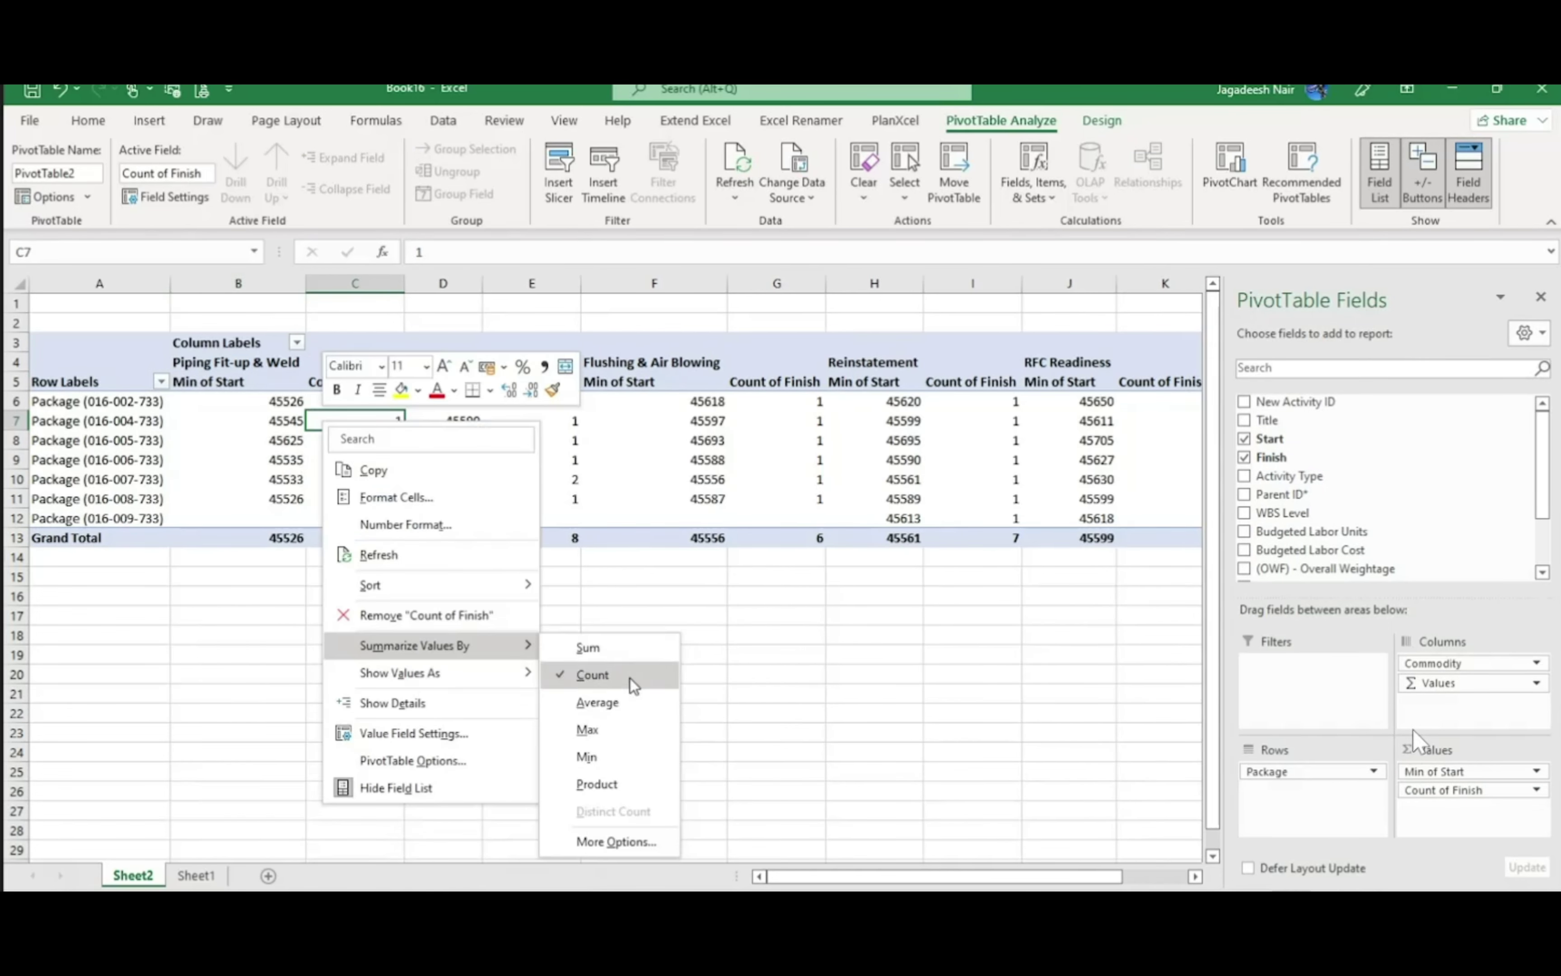
click(600, 724)
click(545, 503)
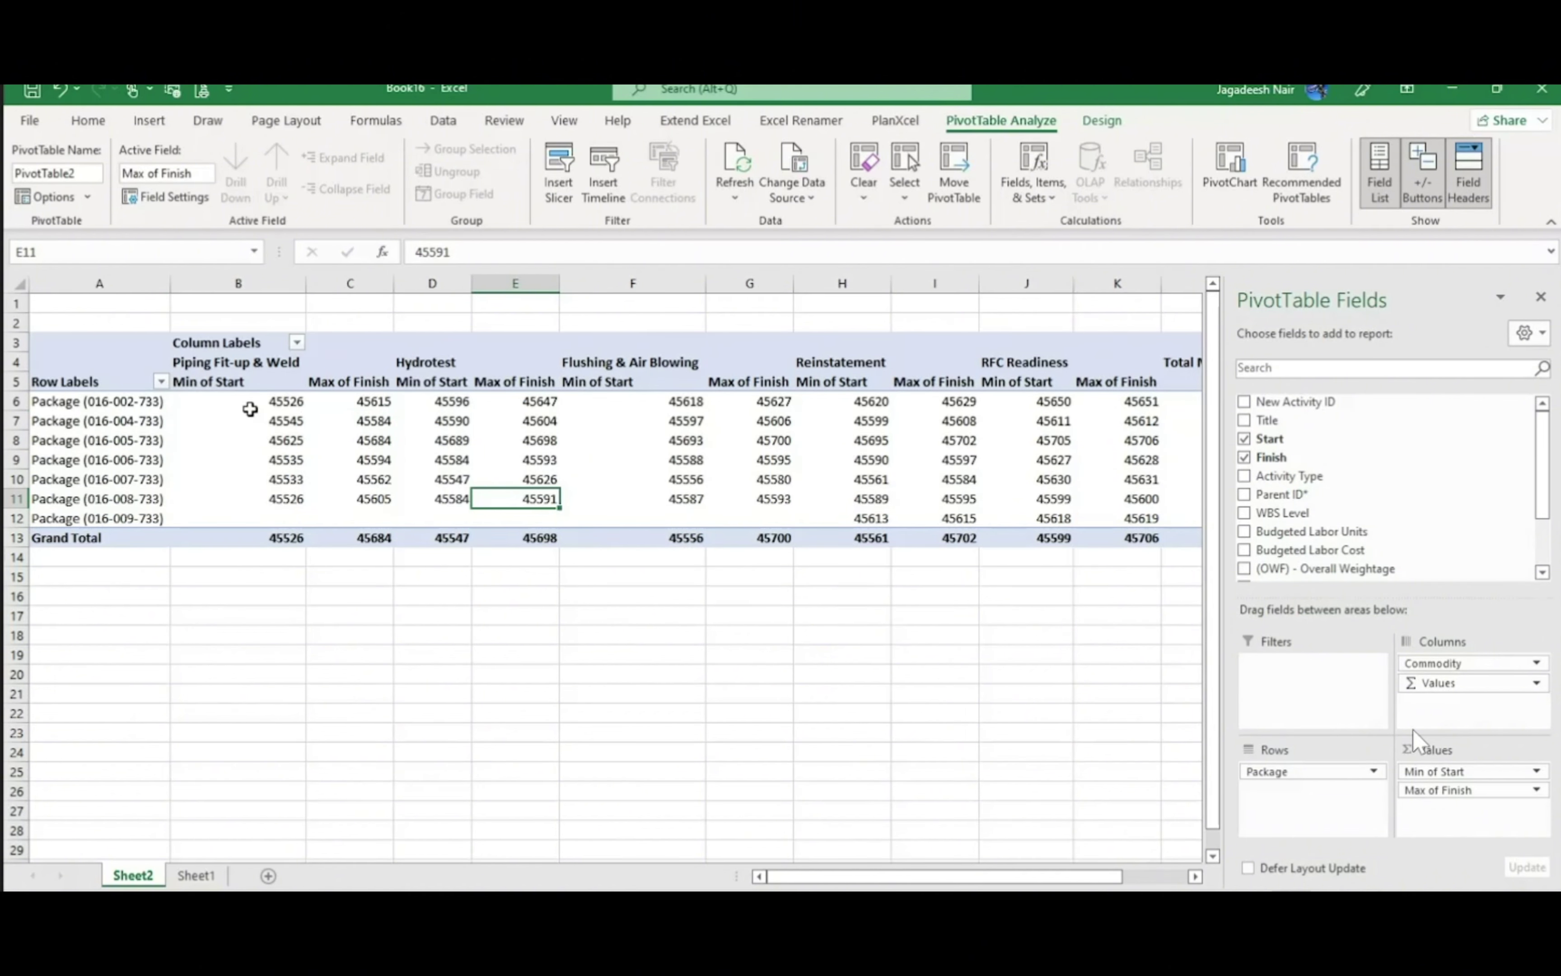
Format all the PivotTable's Start and Finish values, including the grand totals, as day-month-year dates
click(268, 404)
key(ctrl+shift+Right)
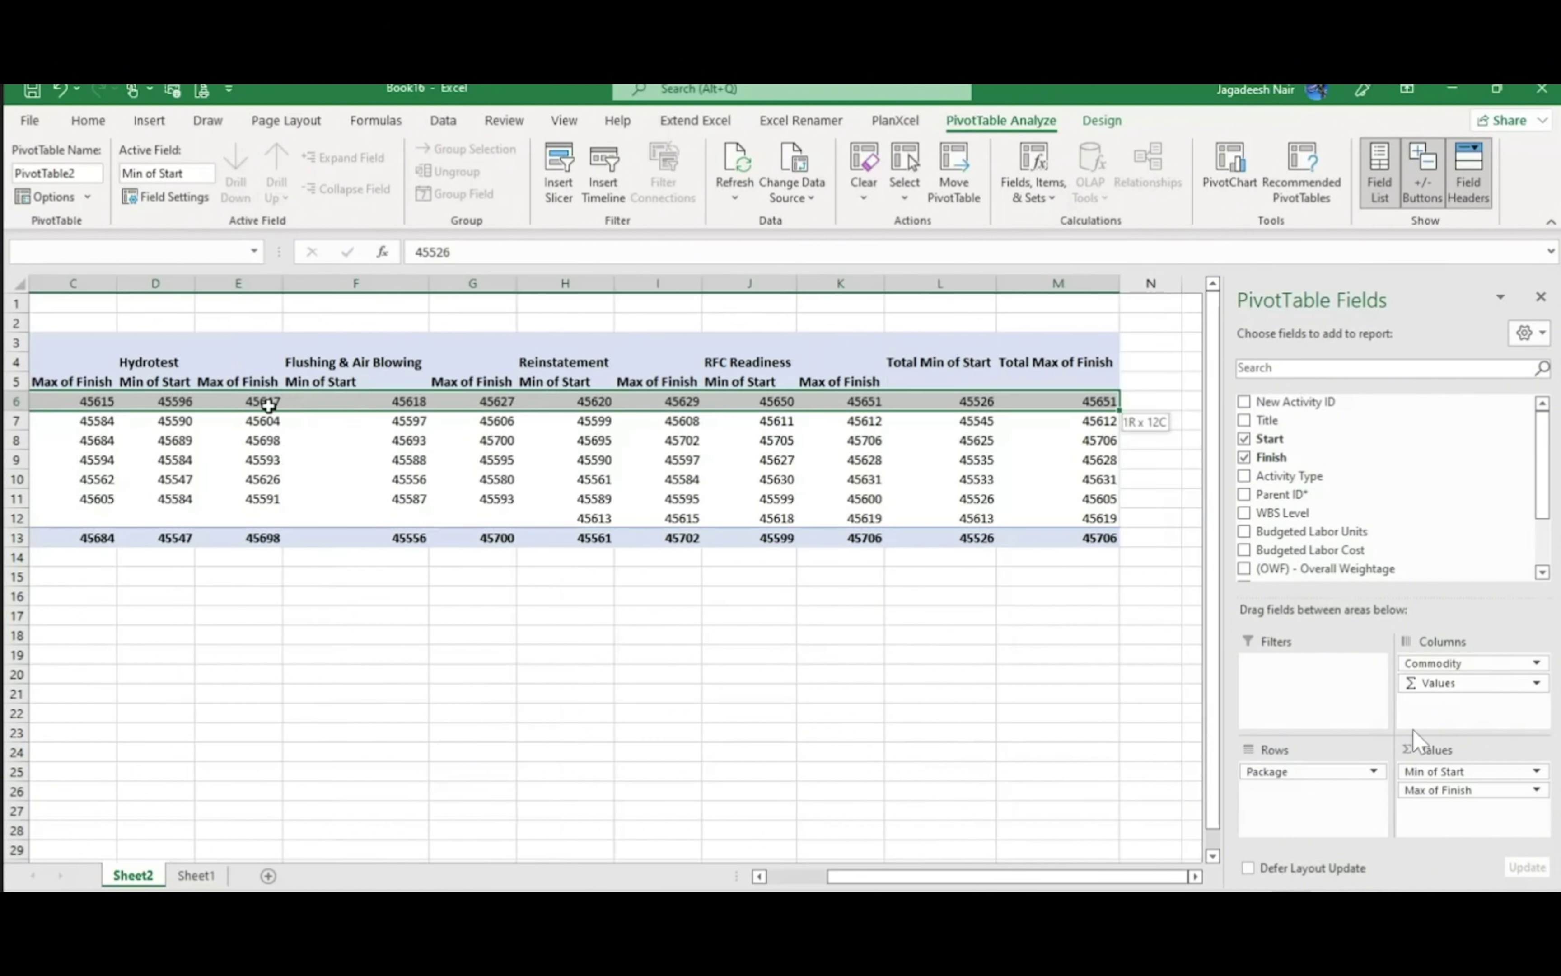
key(shift+Down)
key(shift+Down)
key(shift+Down)
key(shift+Down)
key(shift+Down)
key(shift+Down)
key(shift+Down)
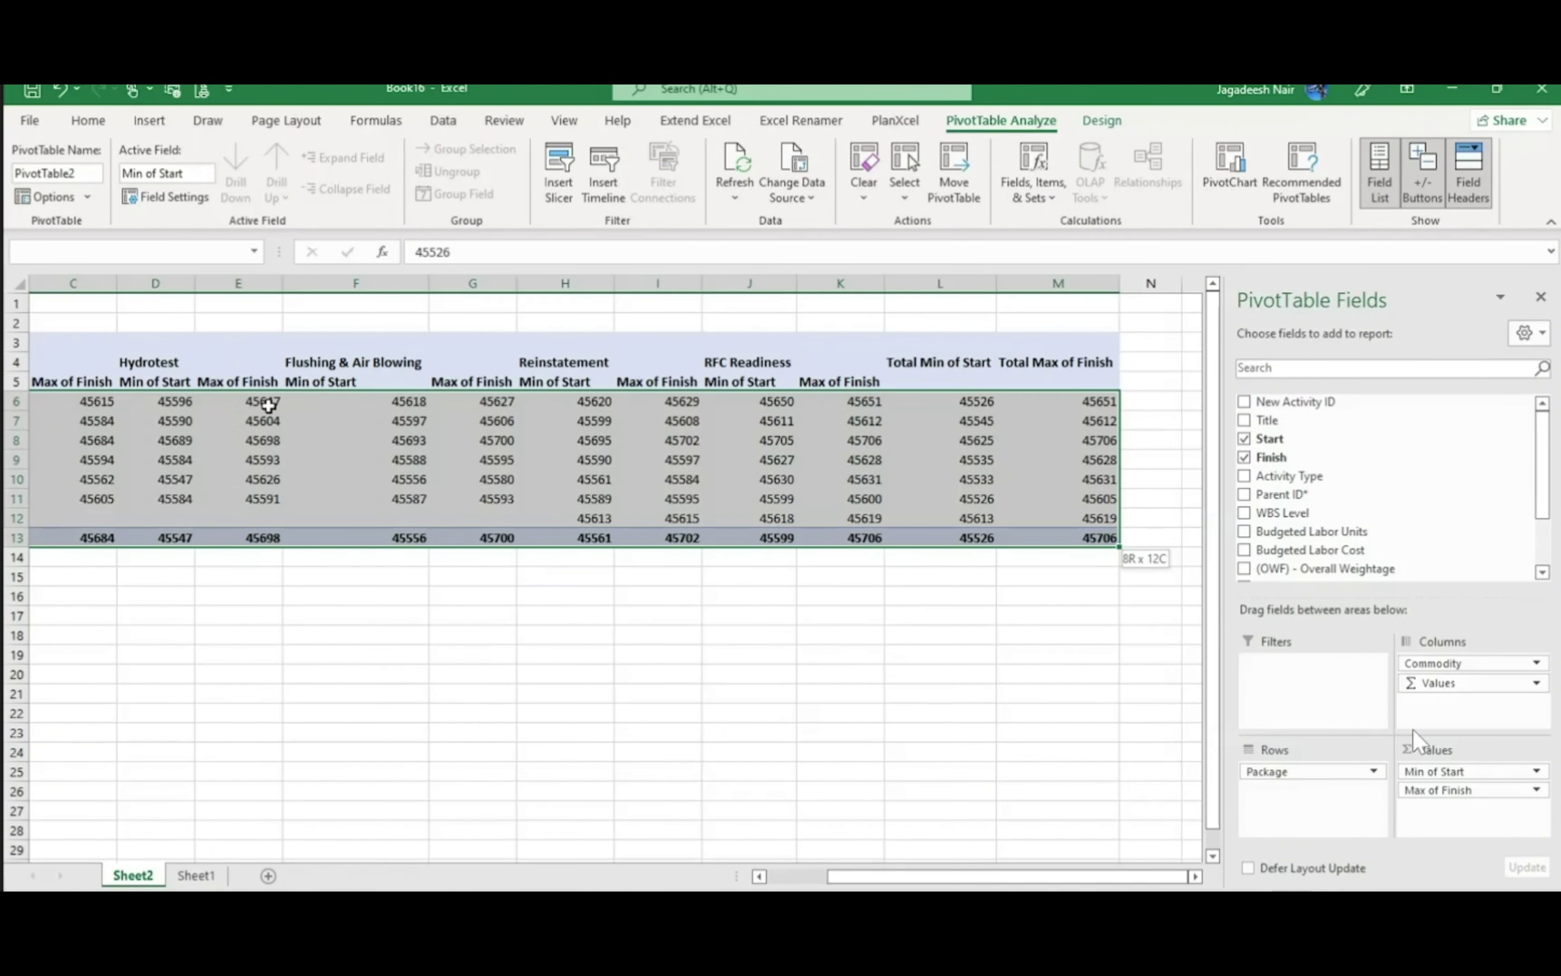
key(ctrl+shift+3)
click(429, 655)
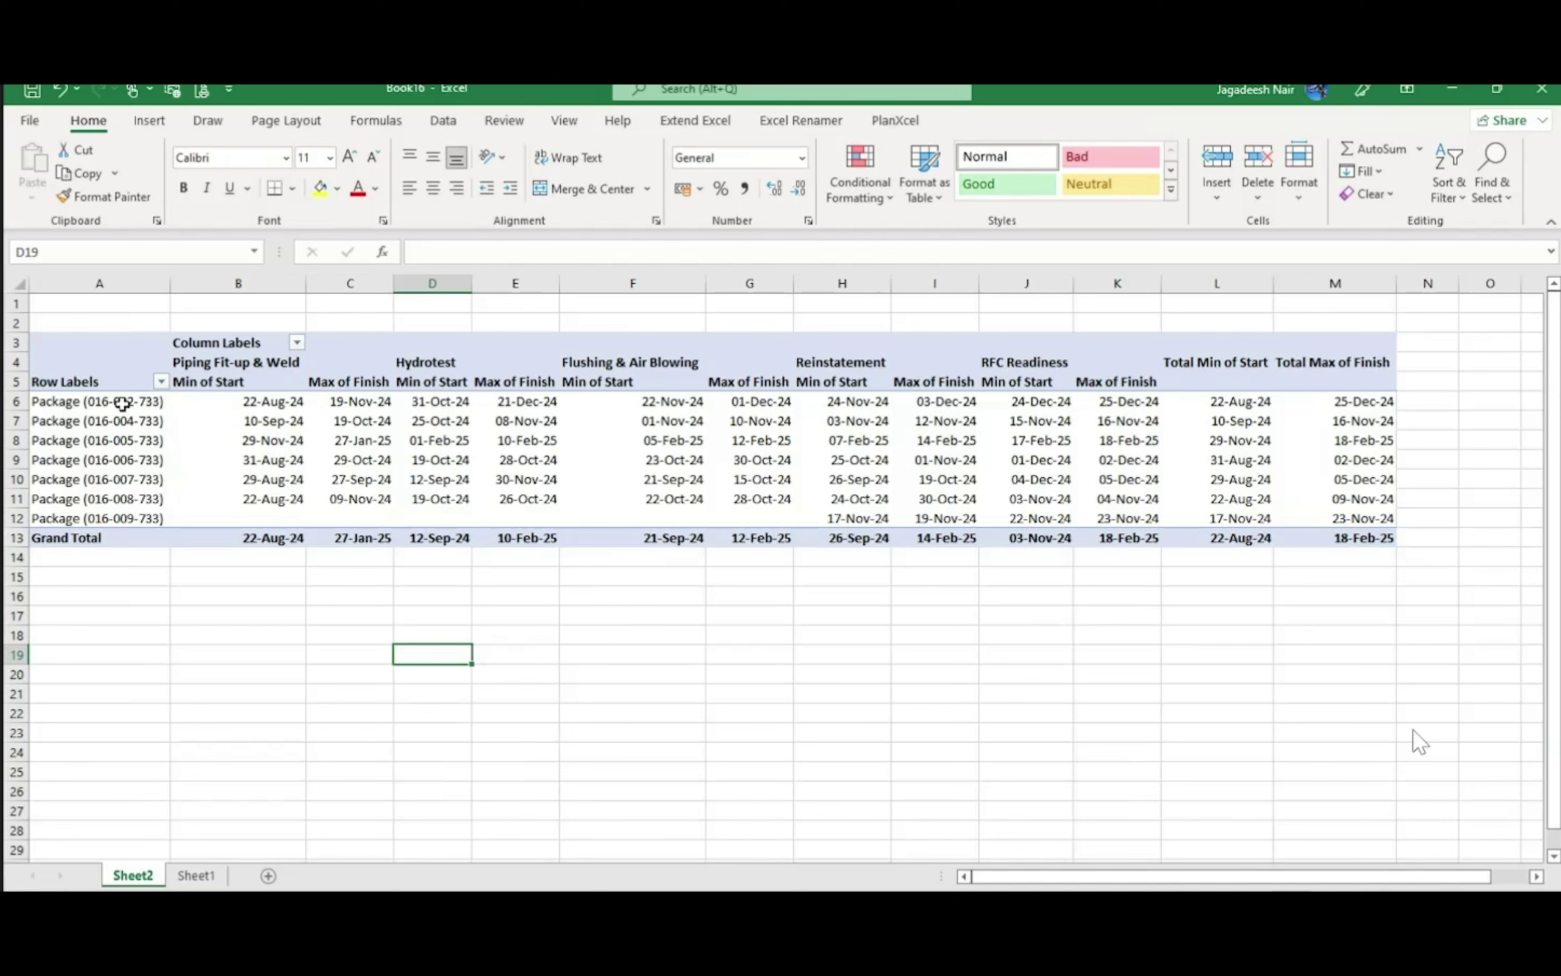
click(627, 615)
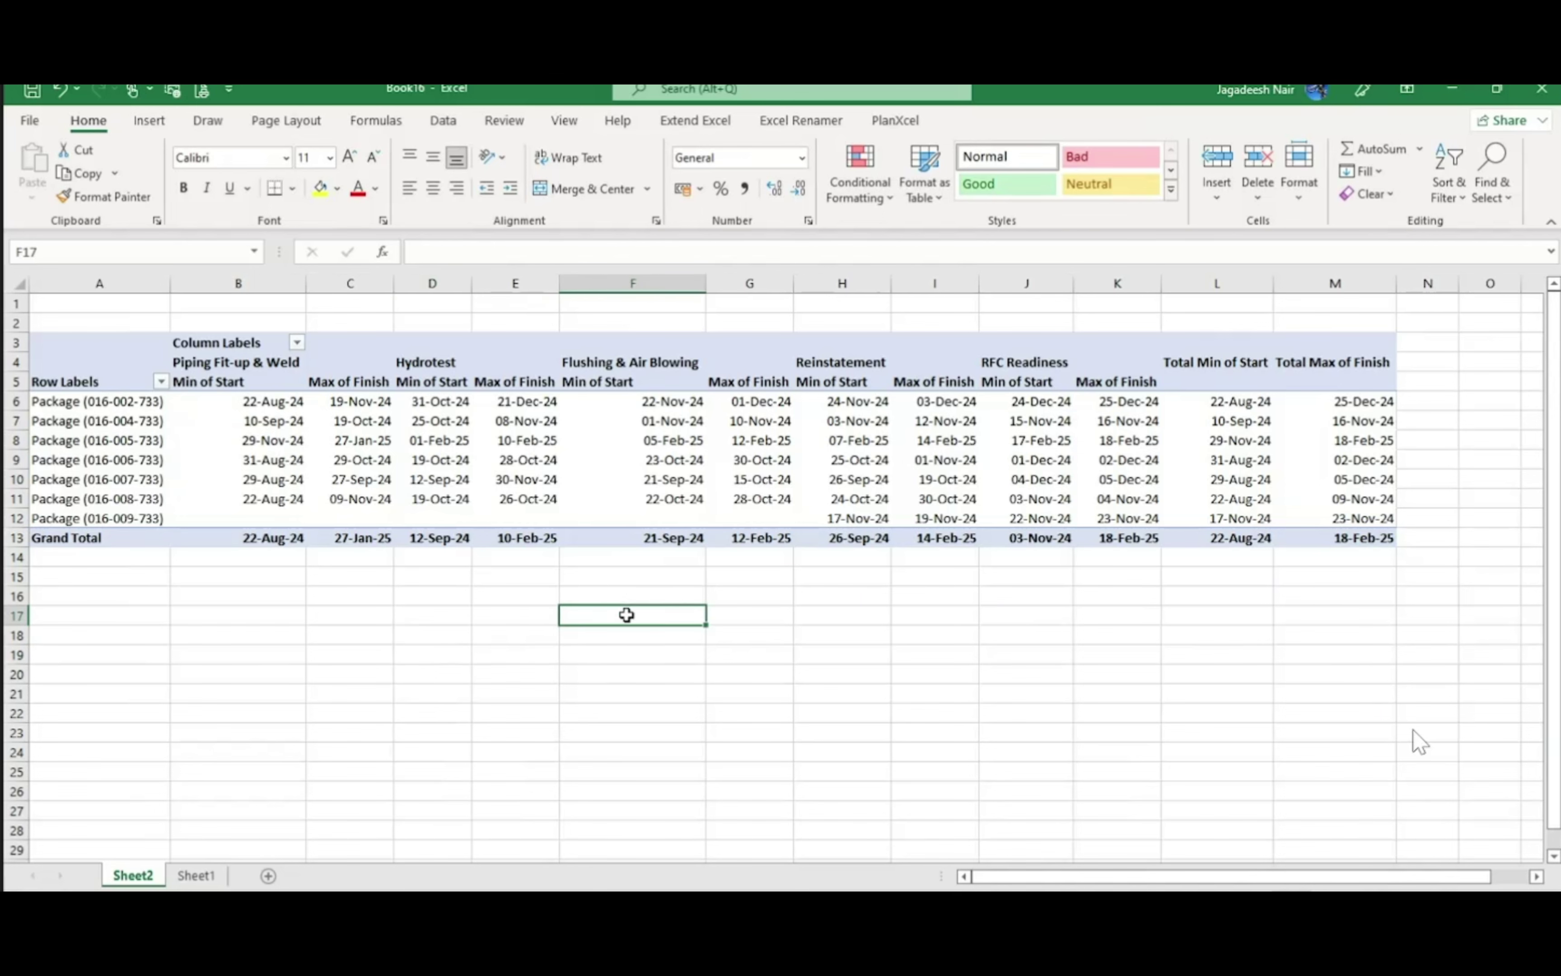
Start a new PlanXcel template and add the User Defined 1 to User Defined 14 columns to its selected columns
click(896, 120)
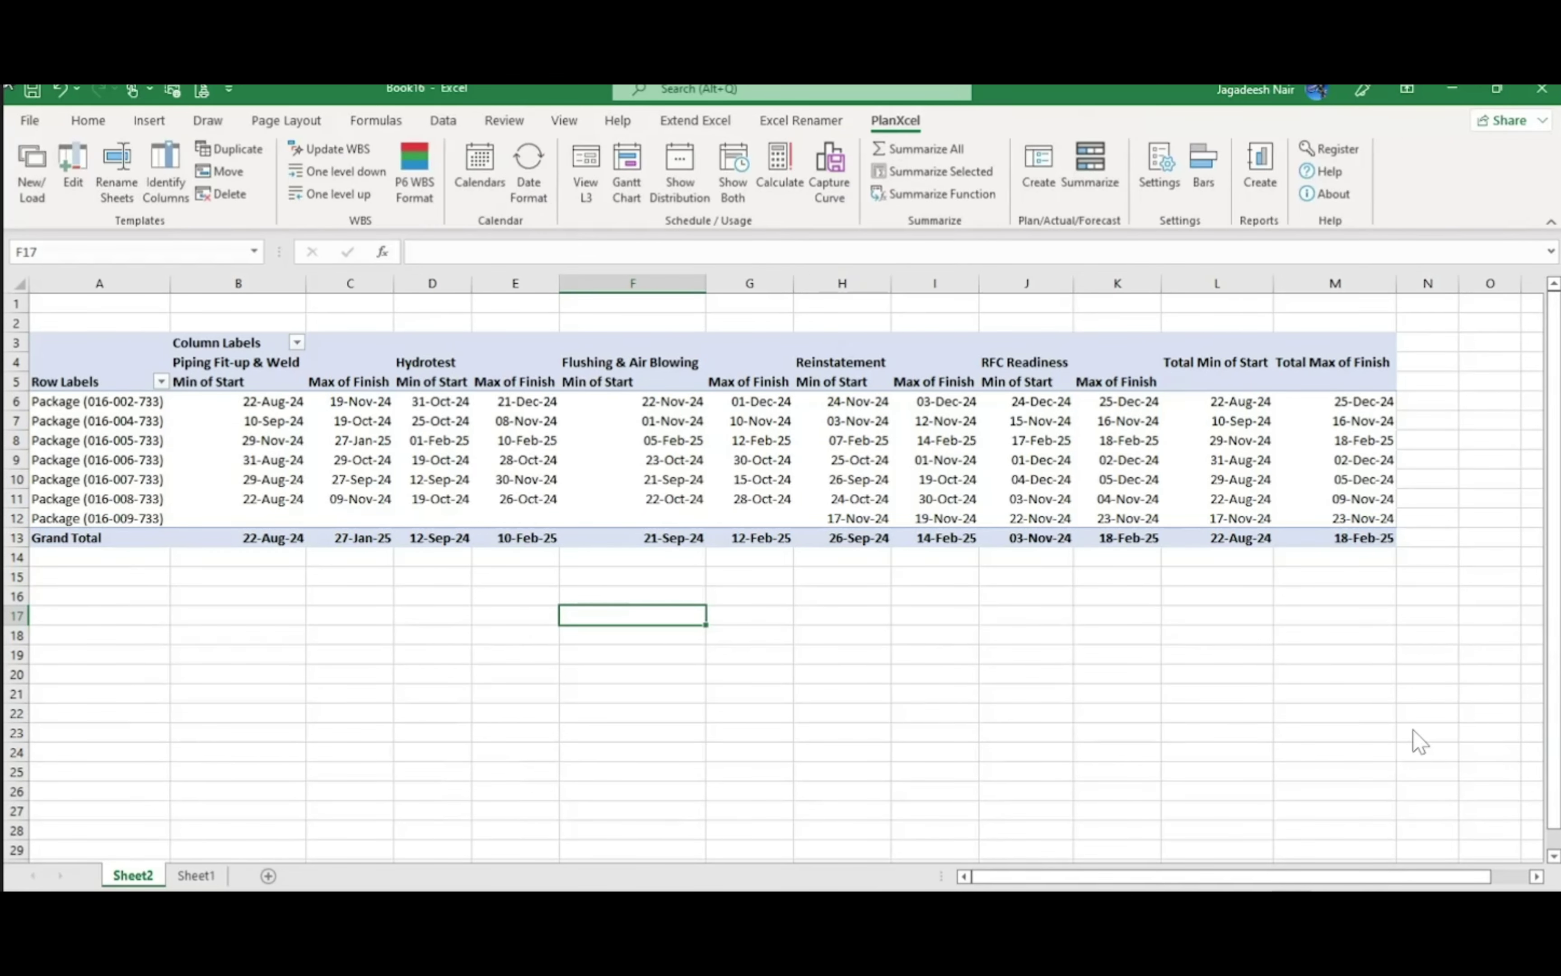
click(31, 172)
drag(878, 338, 755, 617)
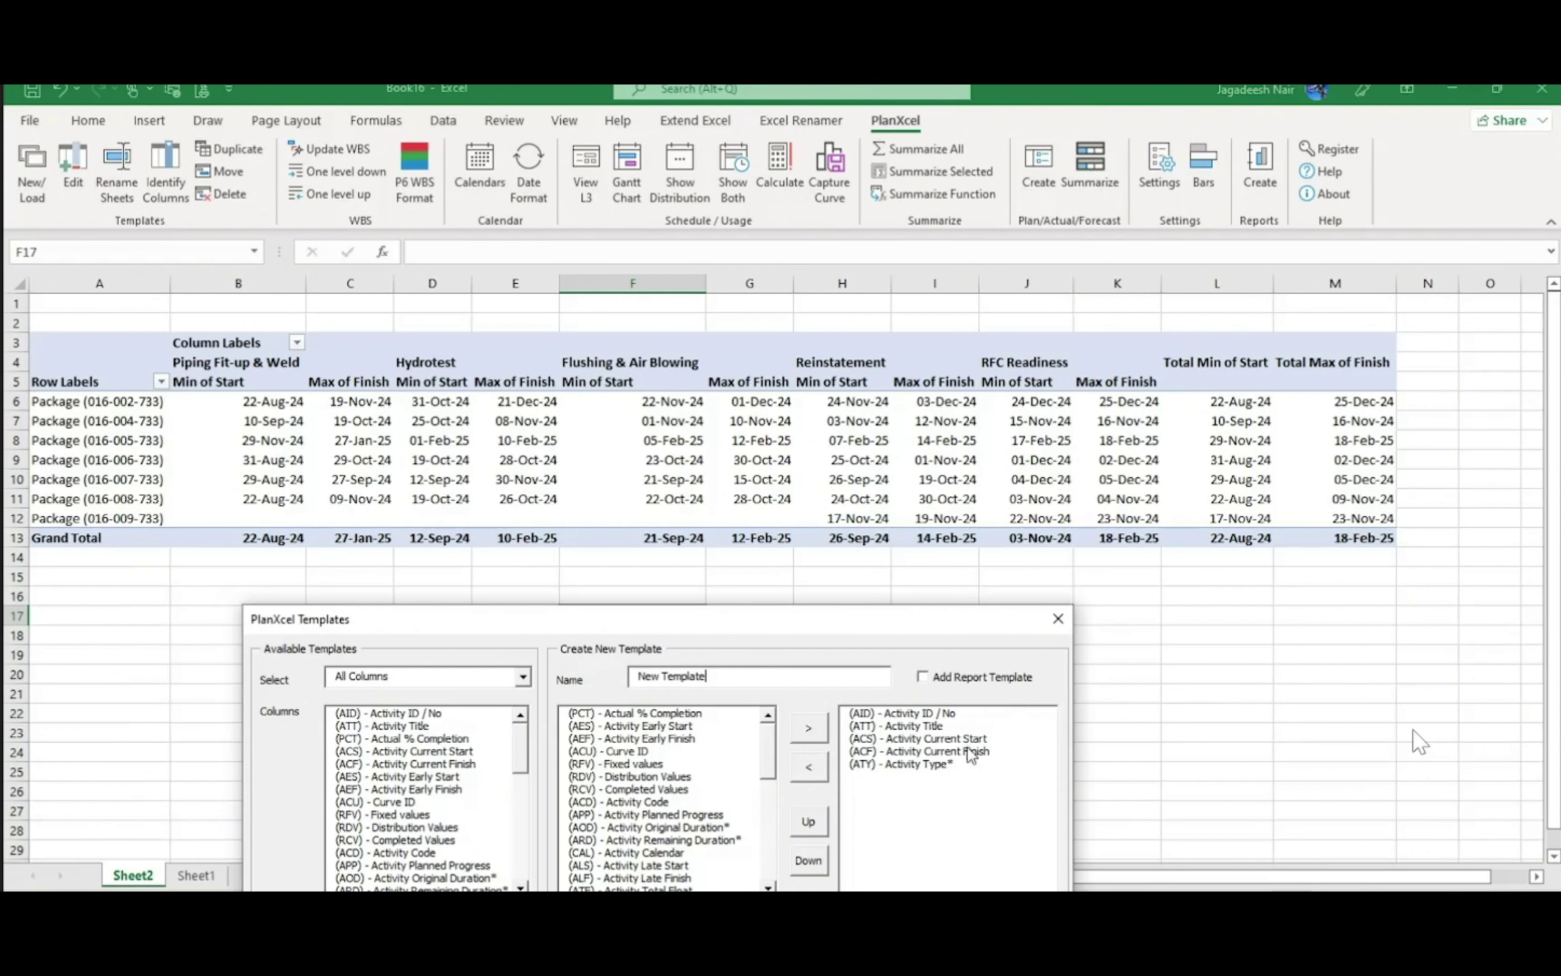
drag(852, 631, 858, 572)
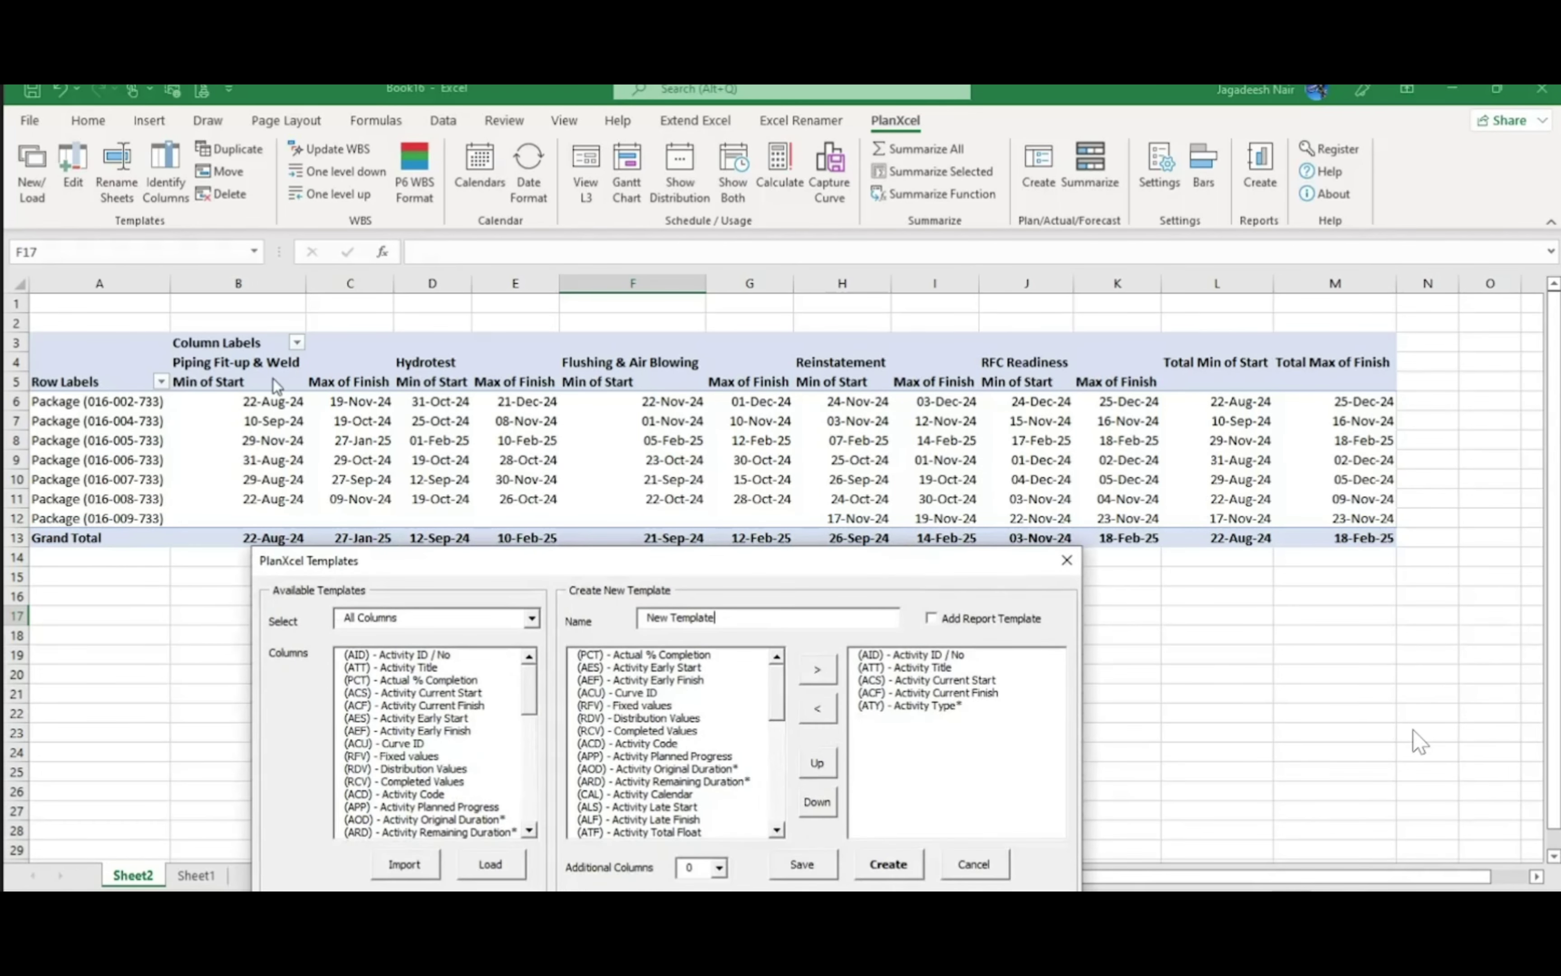
drag(779, 703, 794, 815)
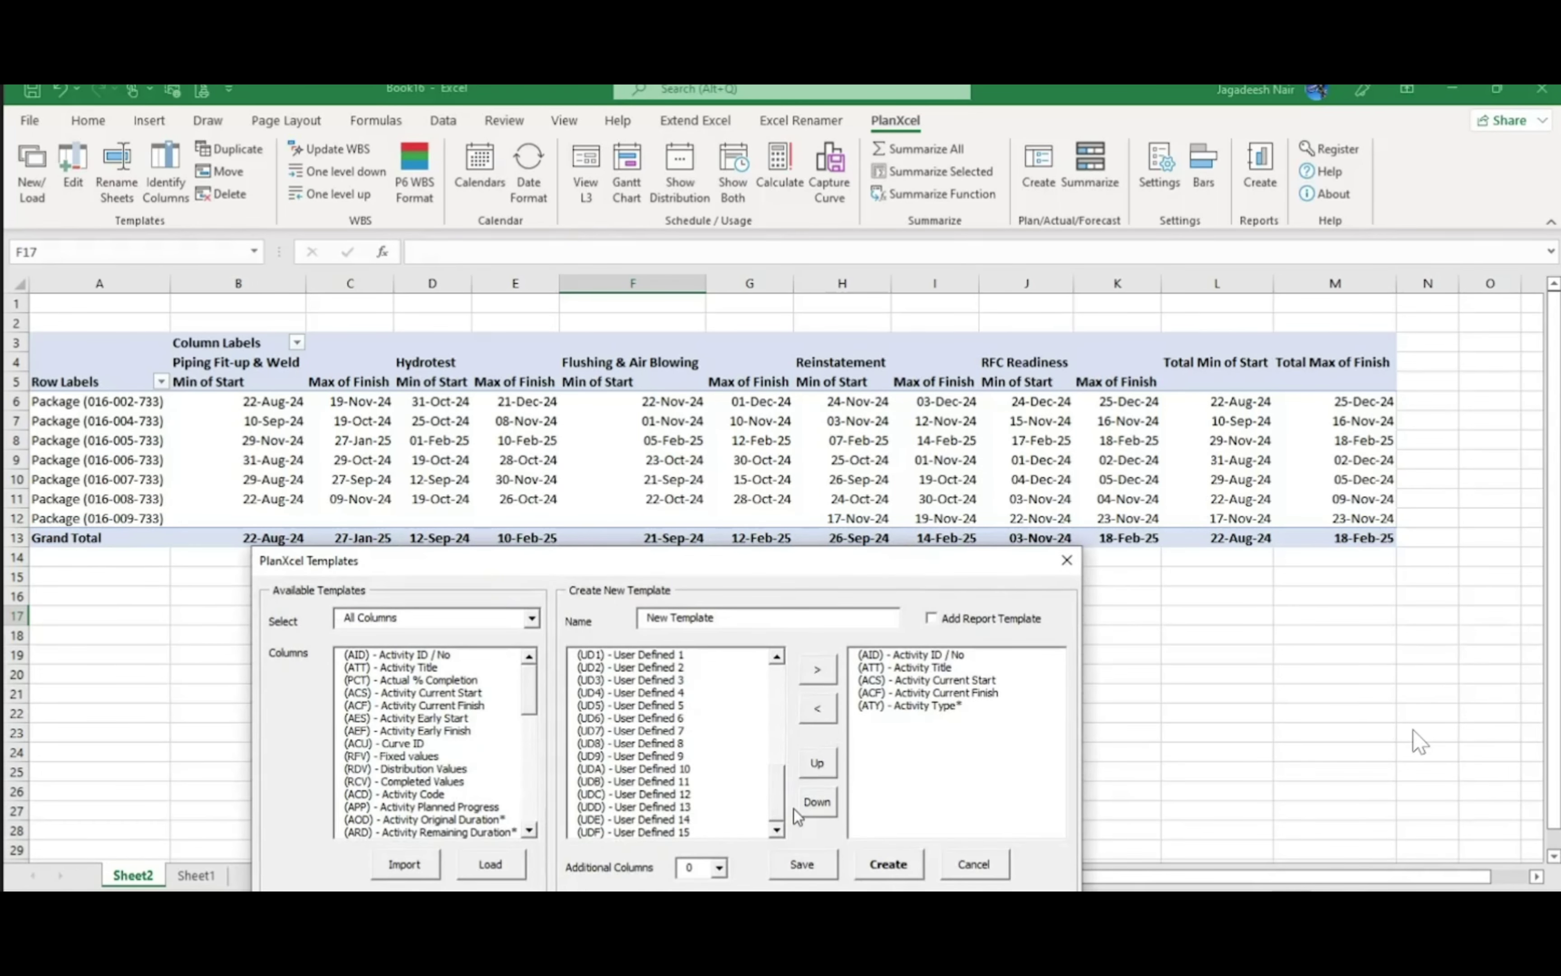
click(688, 657)
click(819, 673)
click(821, 675)
click(821, 675)
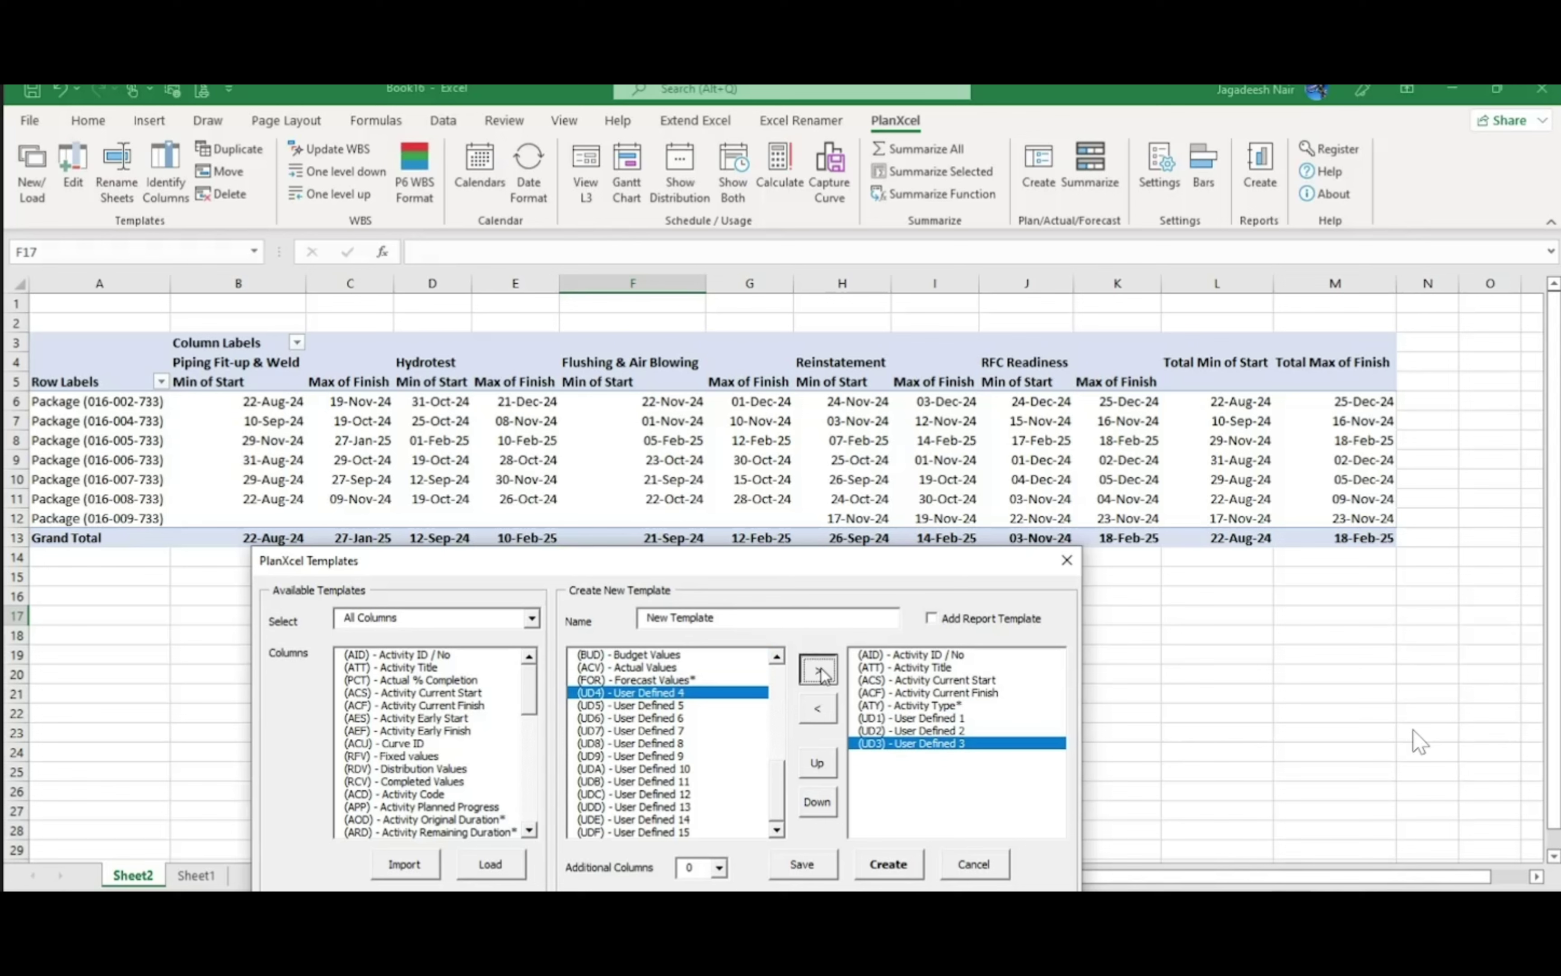
click(821, 675)
click(821, 674)
click(821, 675)
click(821, 675)
click(821, 675)
click(821, 675)
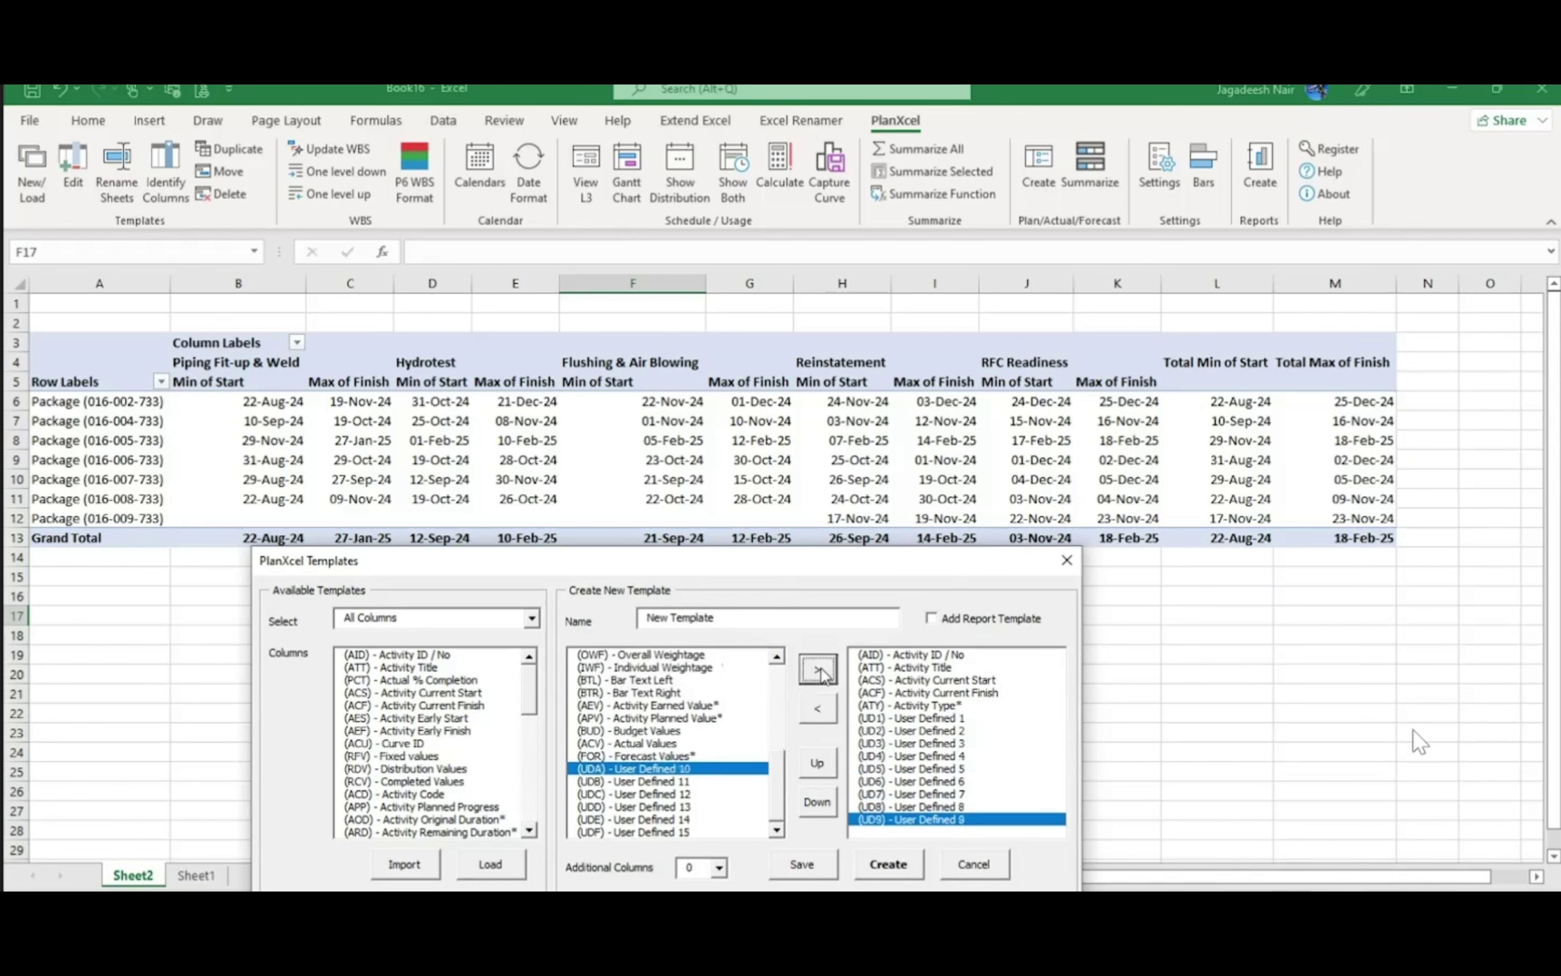
click(821, 675)
click(821, 675)
click(821, 675)
click(821, 675)
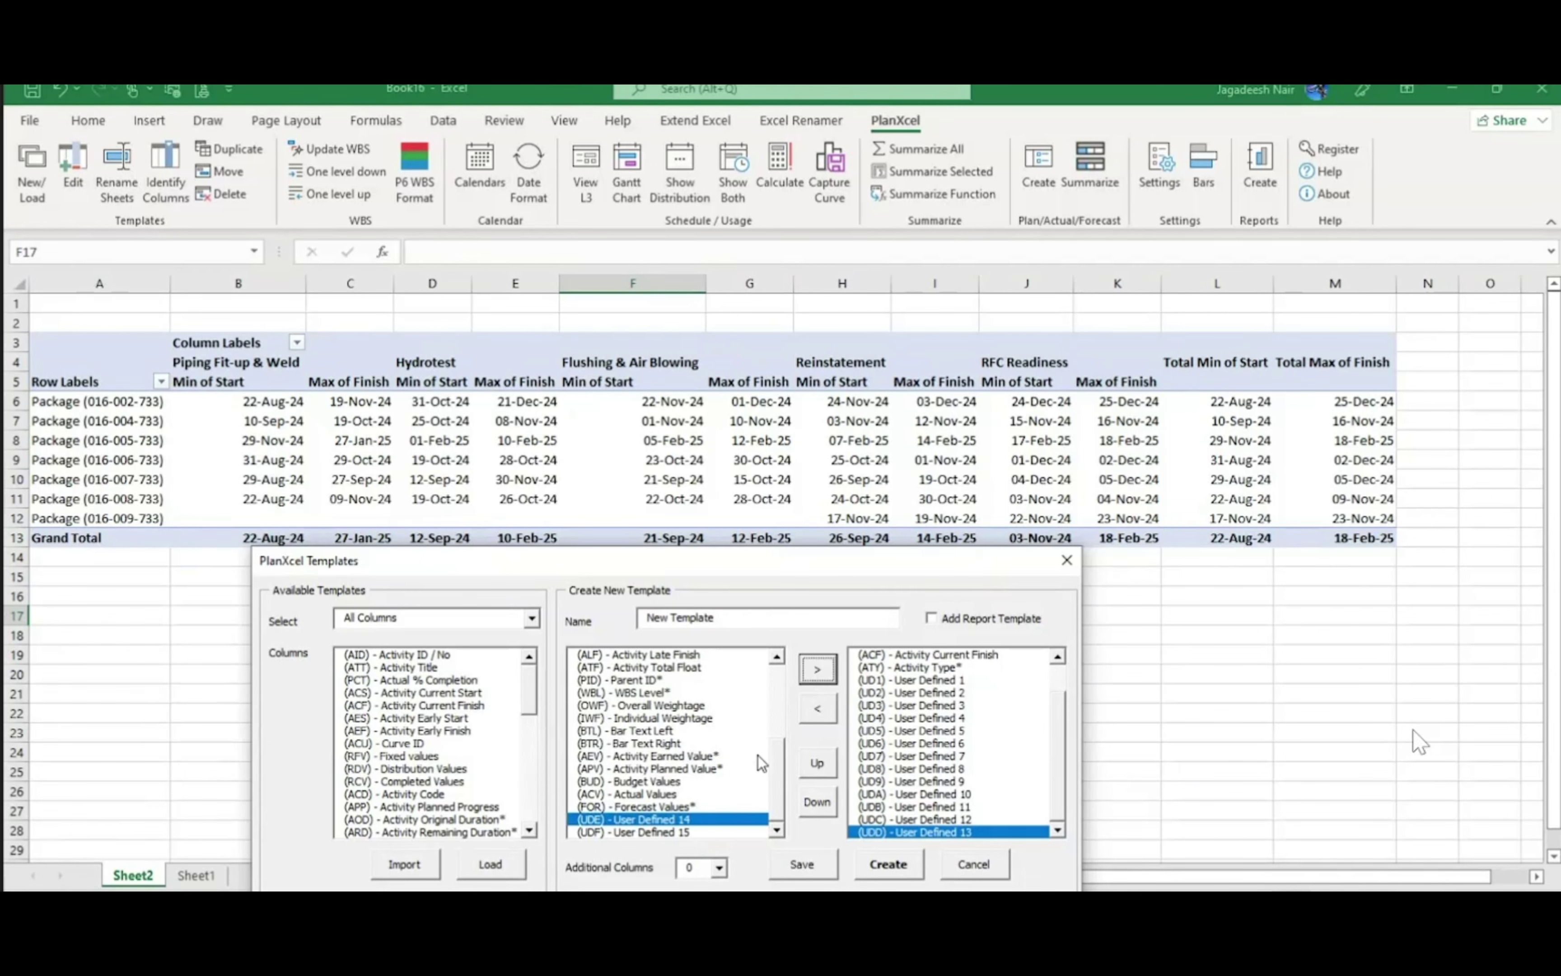
click(814, 671)
Create the L3Plan sheet from the configured New Template
click(903, 869)
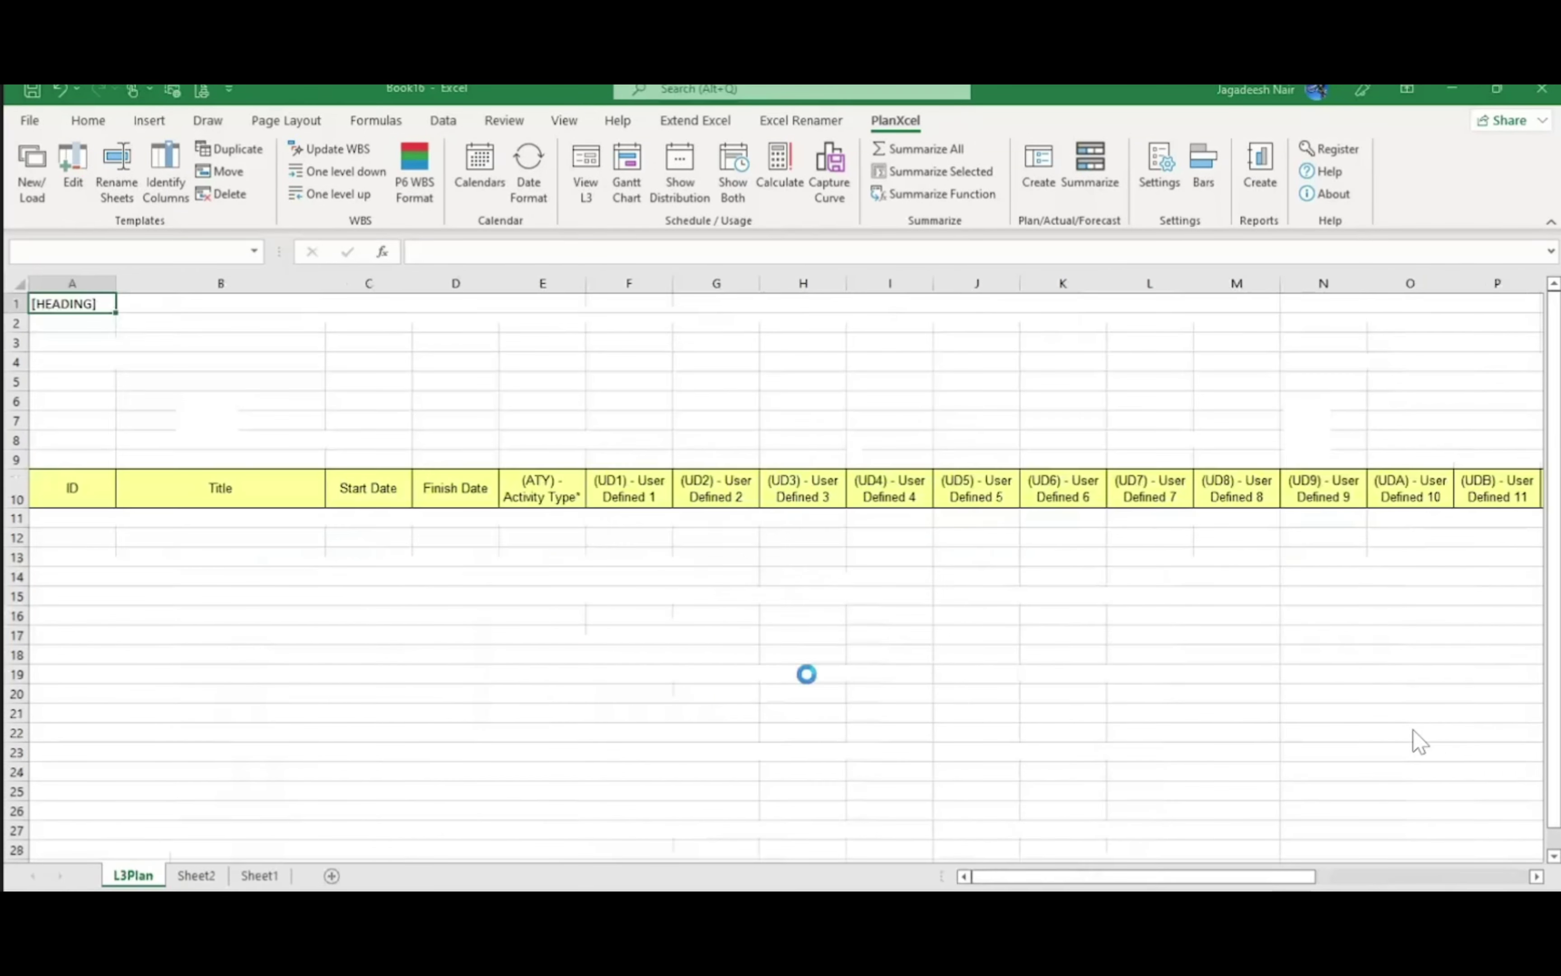
click(937, 580)
click(811, 659)
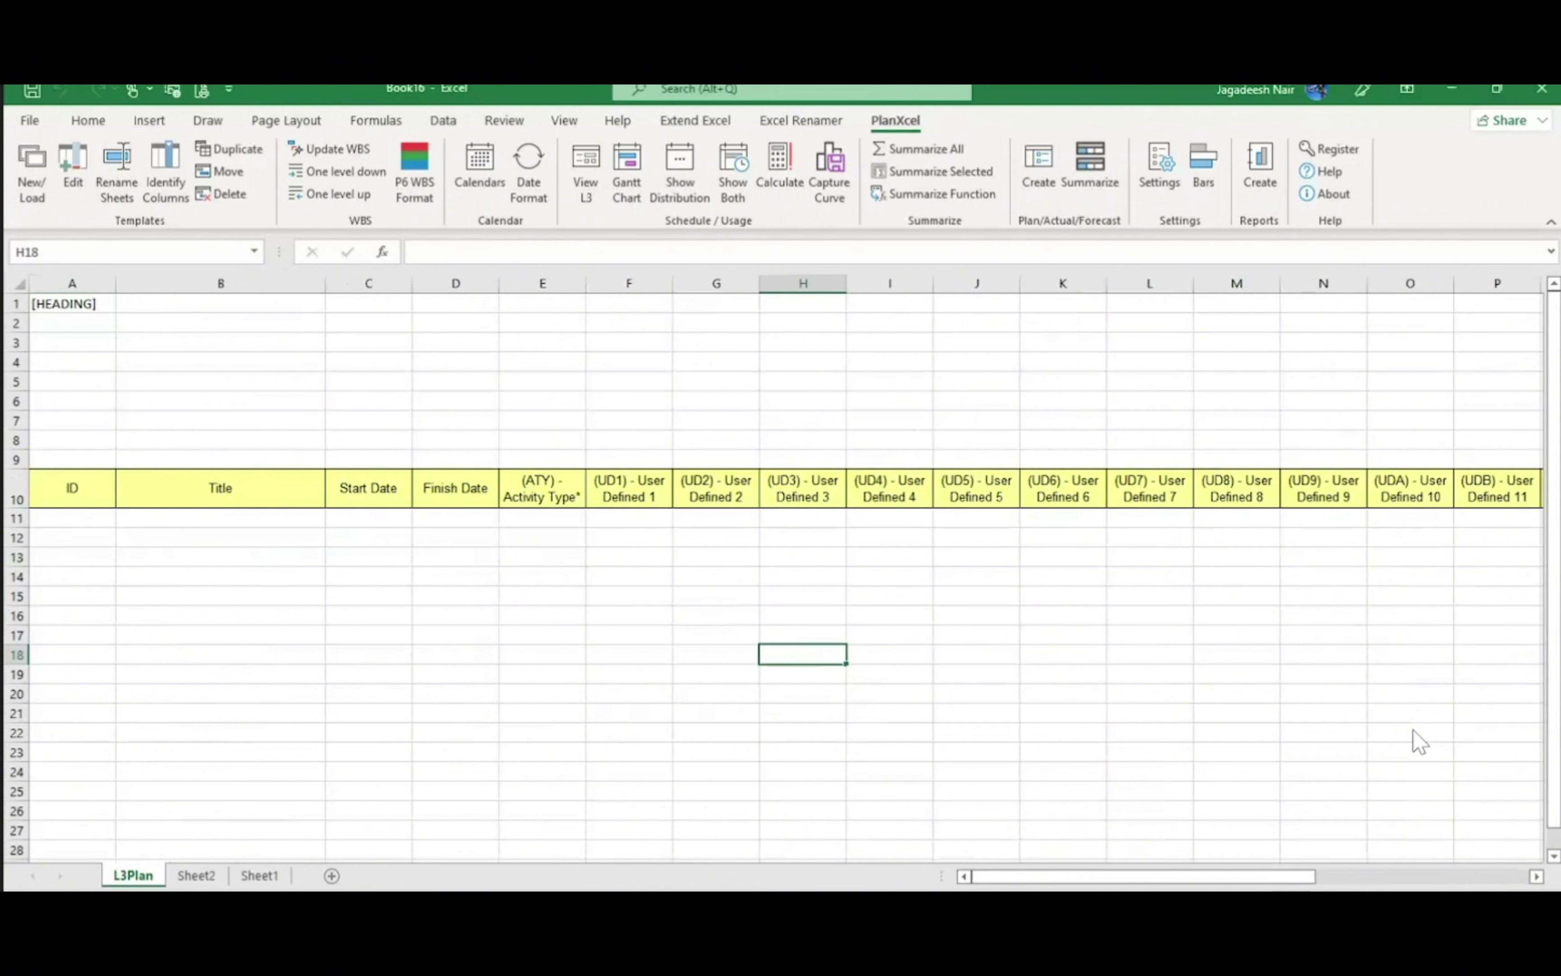
Copy the seven package names from the PivotTable's row labels into the L3Plan Title column, starting at B11
click(203, 879)
click(523, 638)
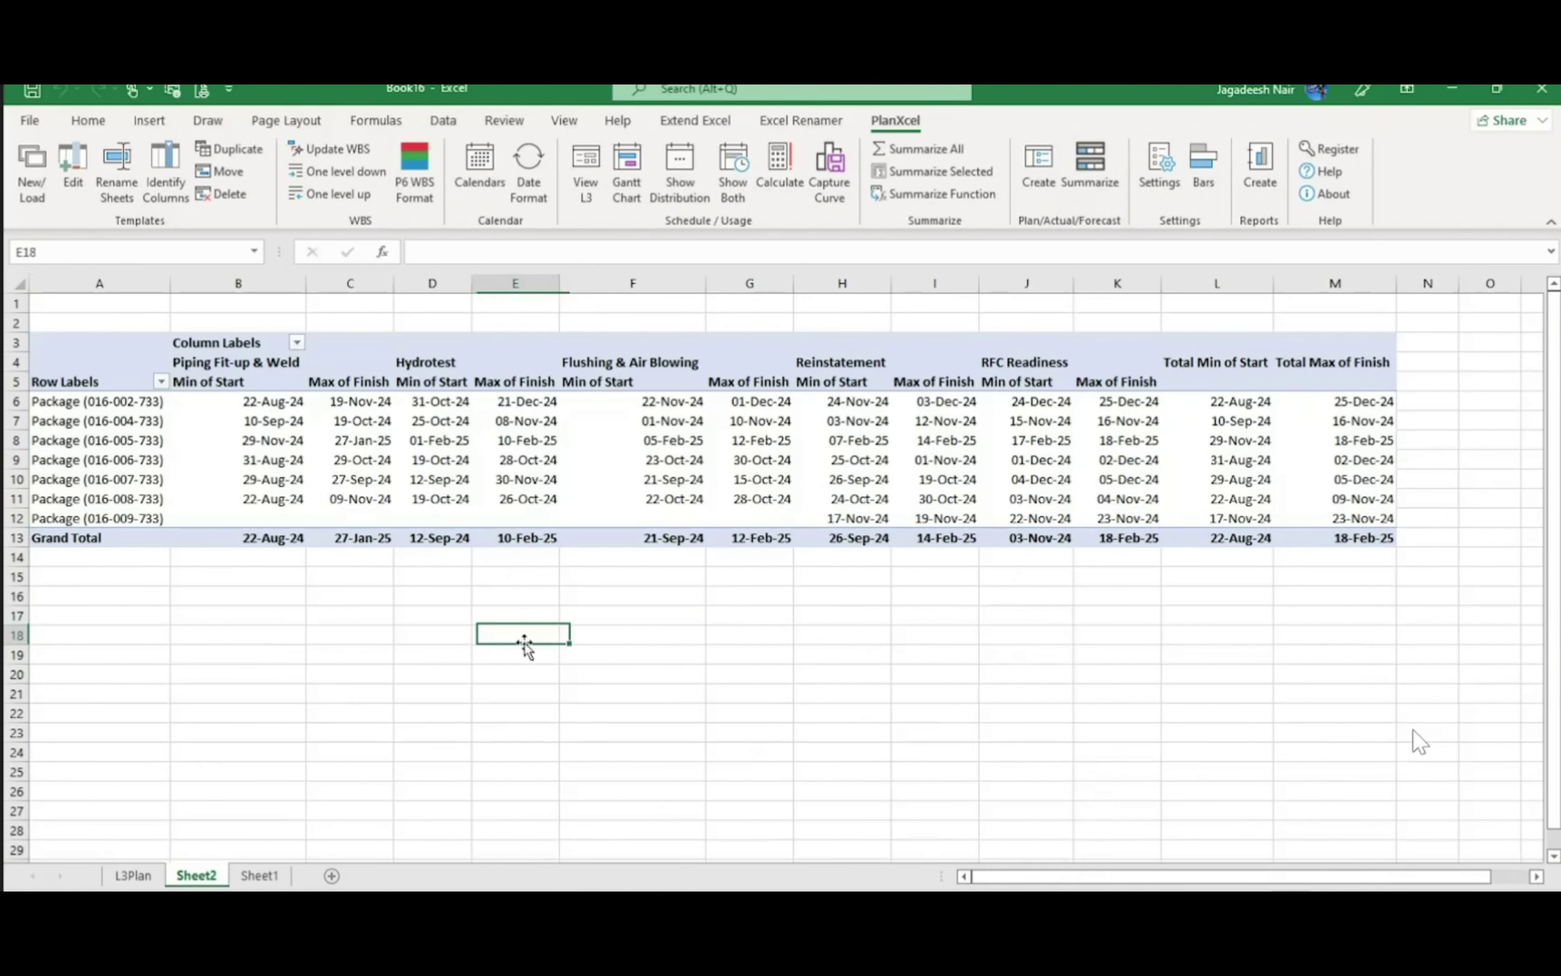
click(126, 411)
key(ctrl+c)
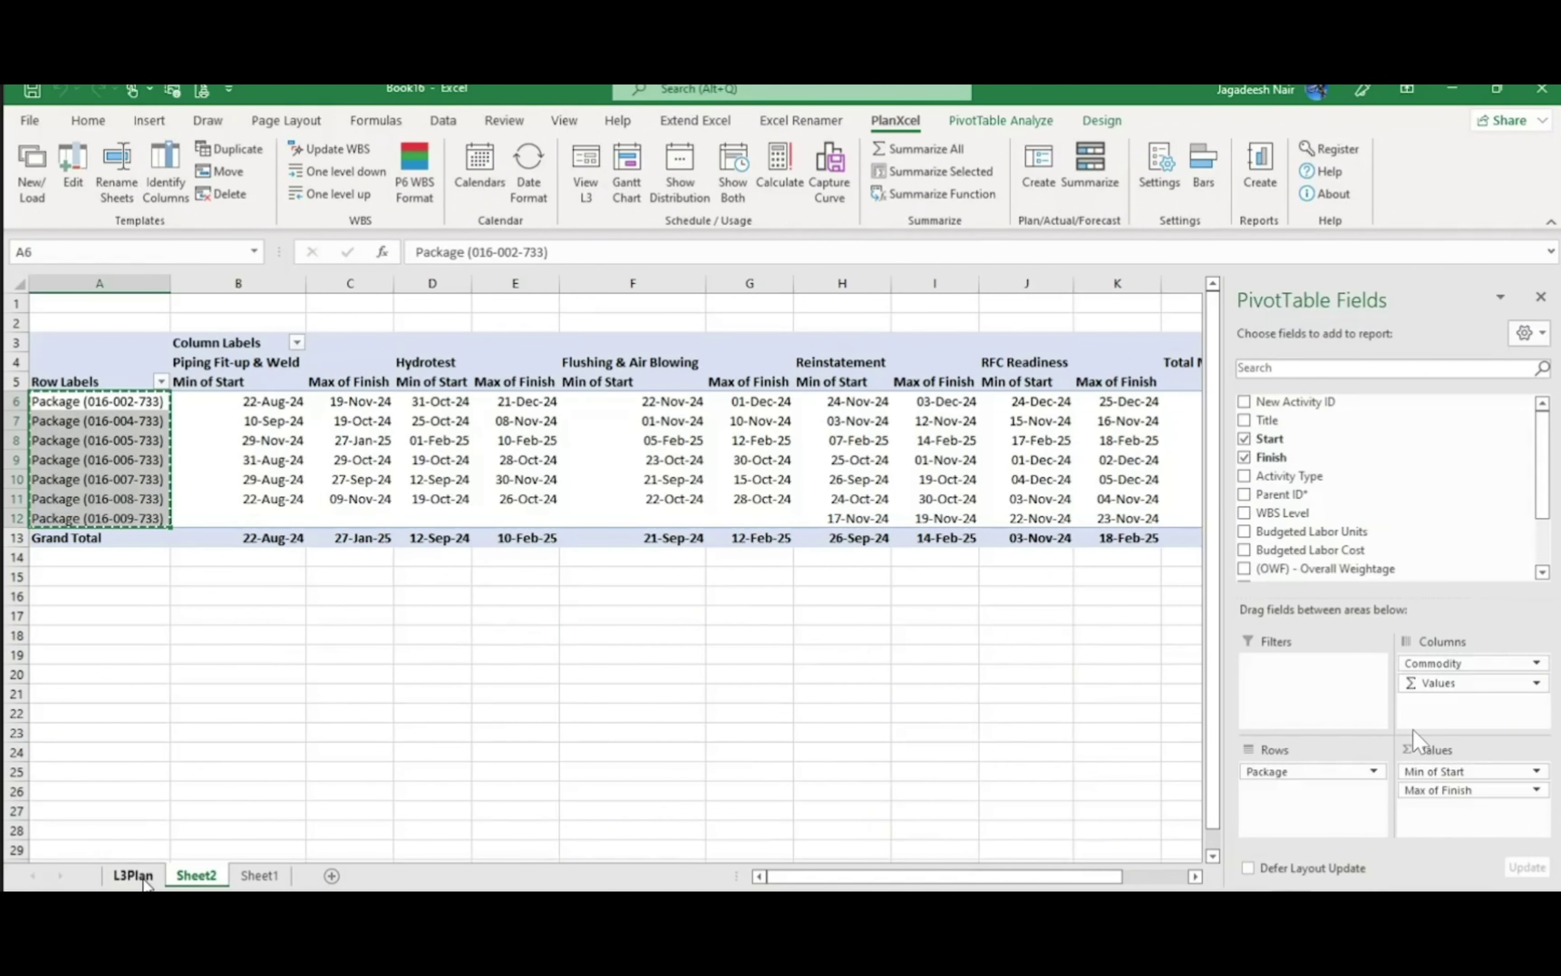
click(142, 875)
click(220, 516)
key(ctrl+v)
click(543, 710)
Copy the PivotTable's commodity headings, Piping Fit-up & Weld through RFC Readiness, into L3Plan row 7 starting at F7
click(197, 875)
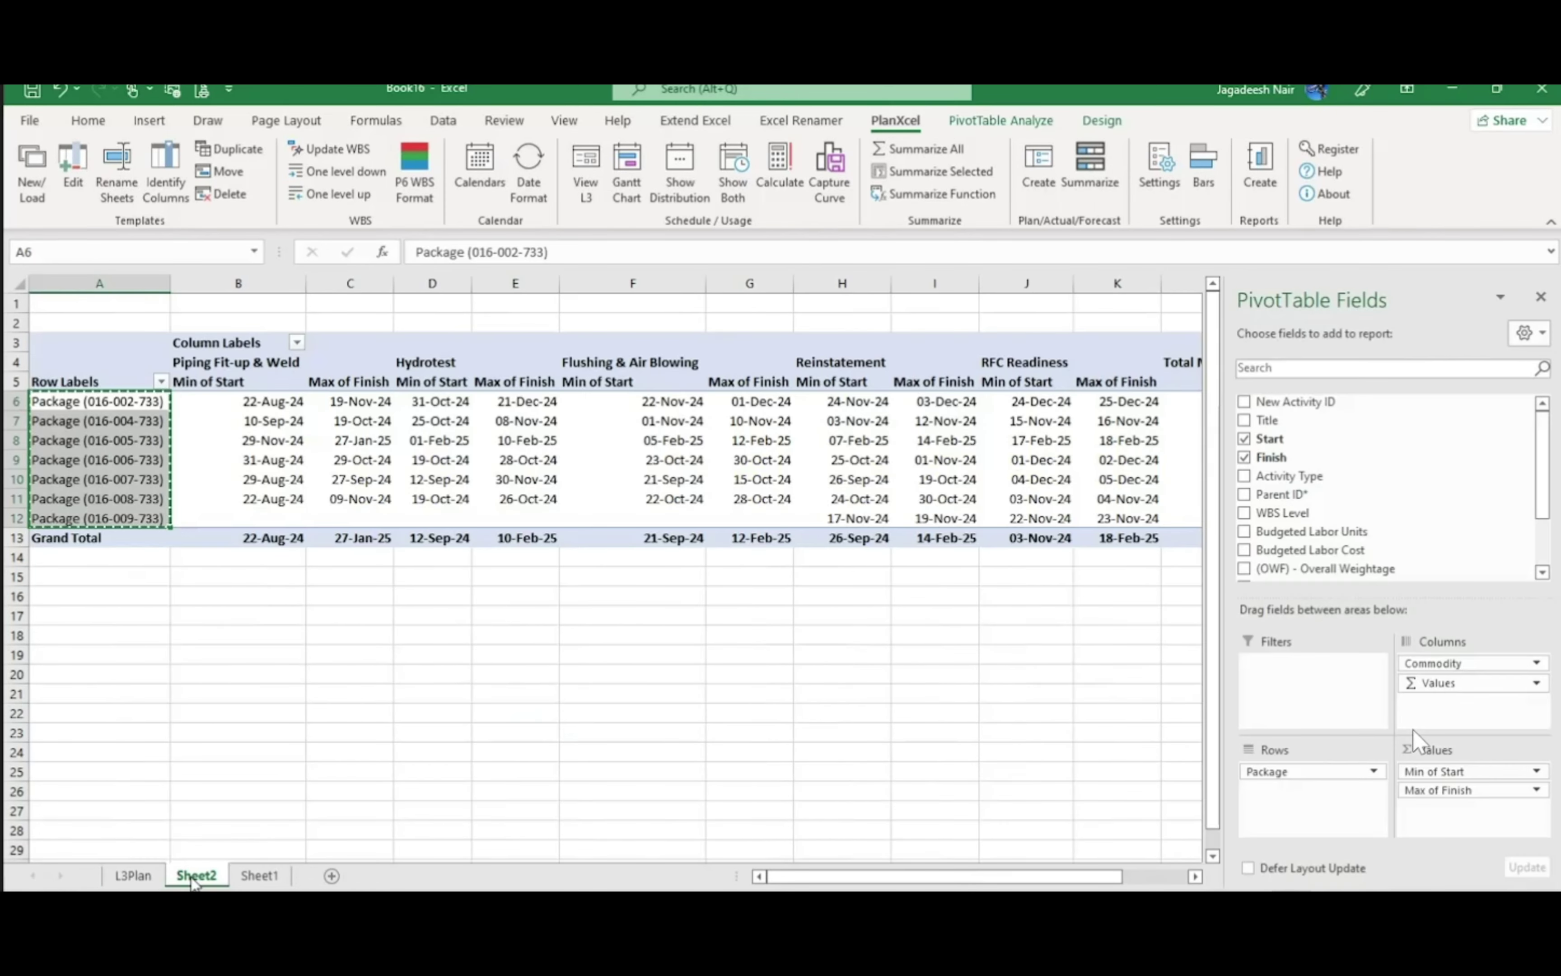
click(635, 693)
drag(247, 367, 1039, 357)
click(553, 510)
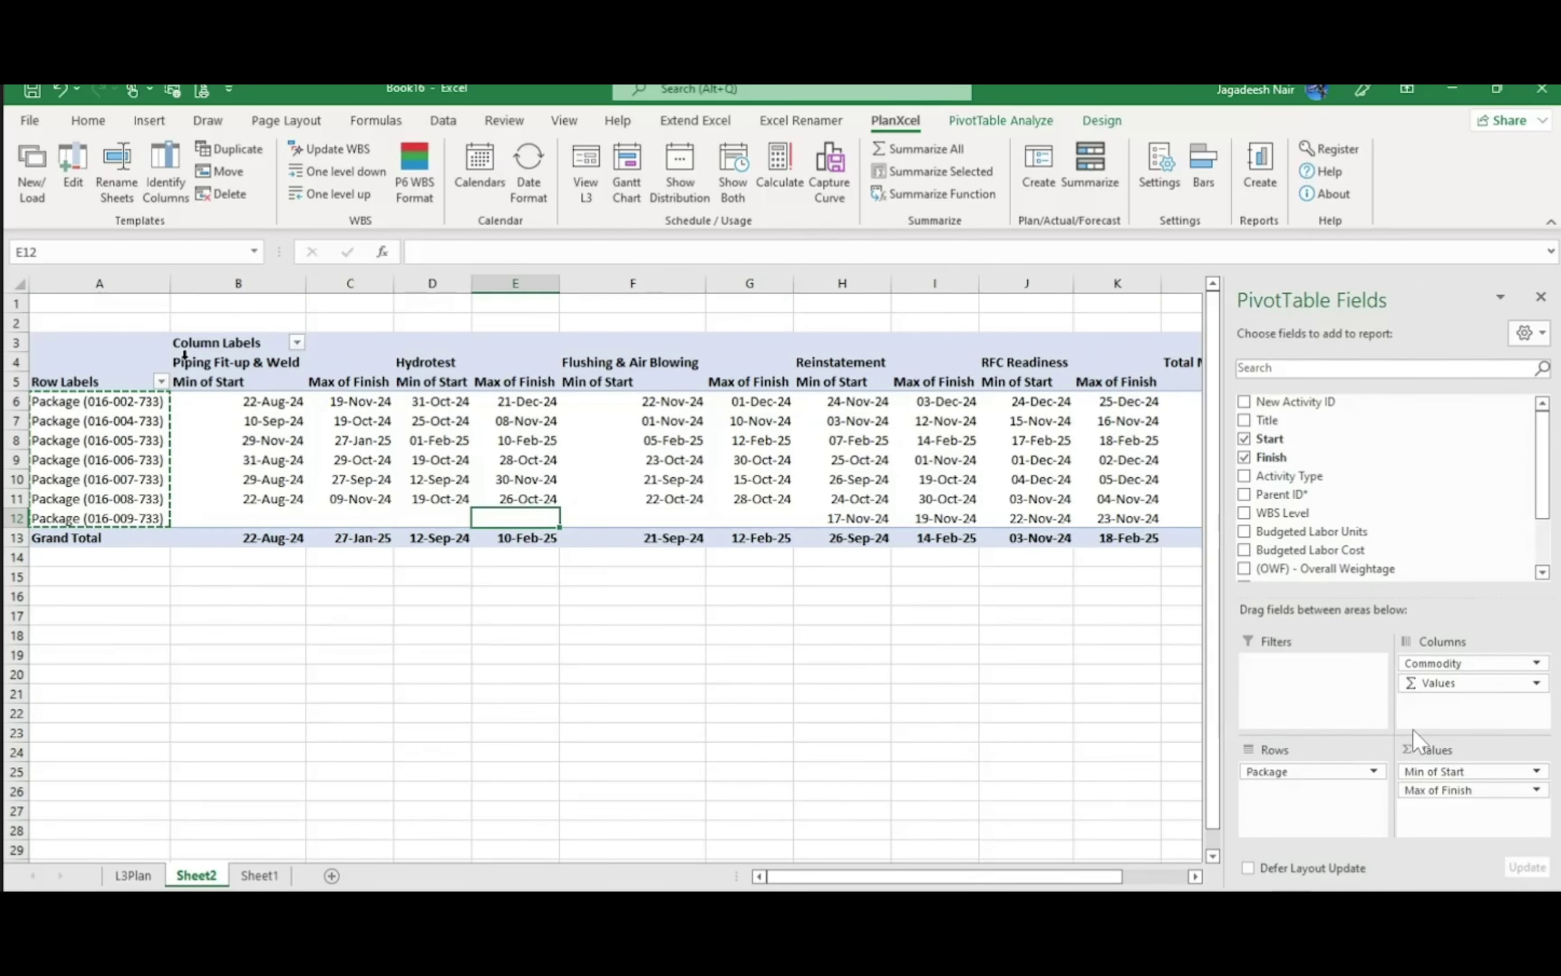
drag(250, 363, 1001, 355)
key(ctrl+c)
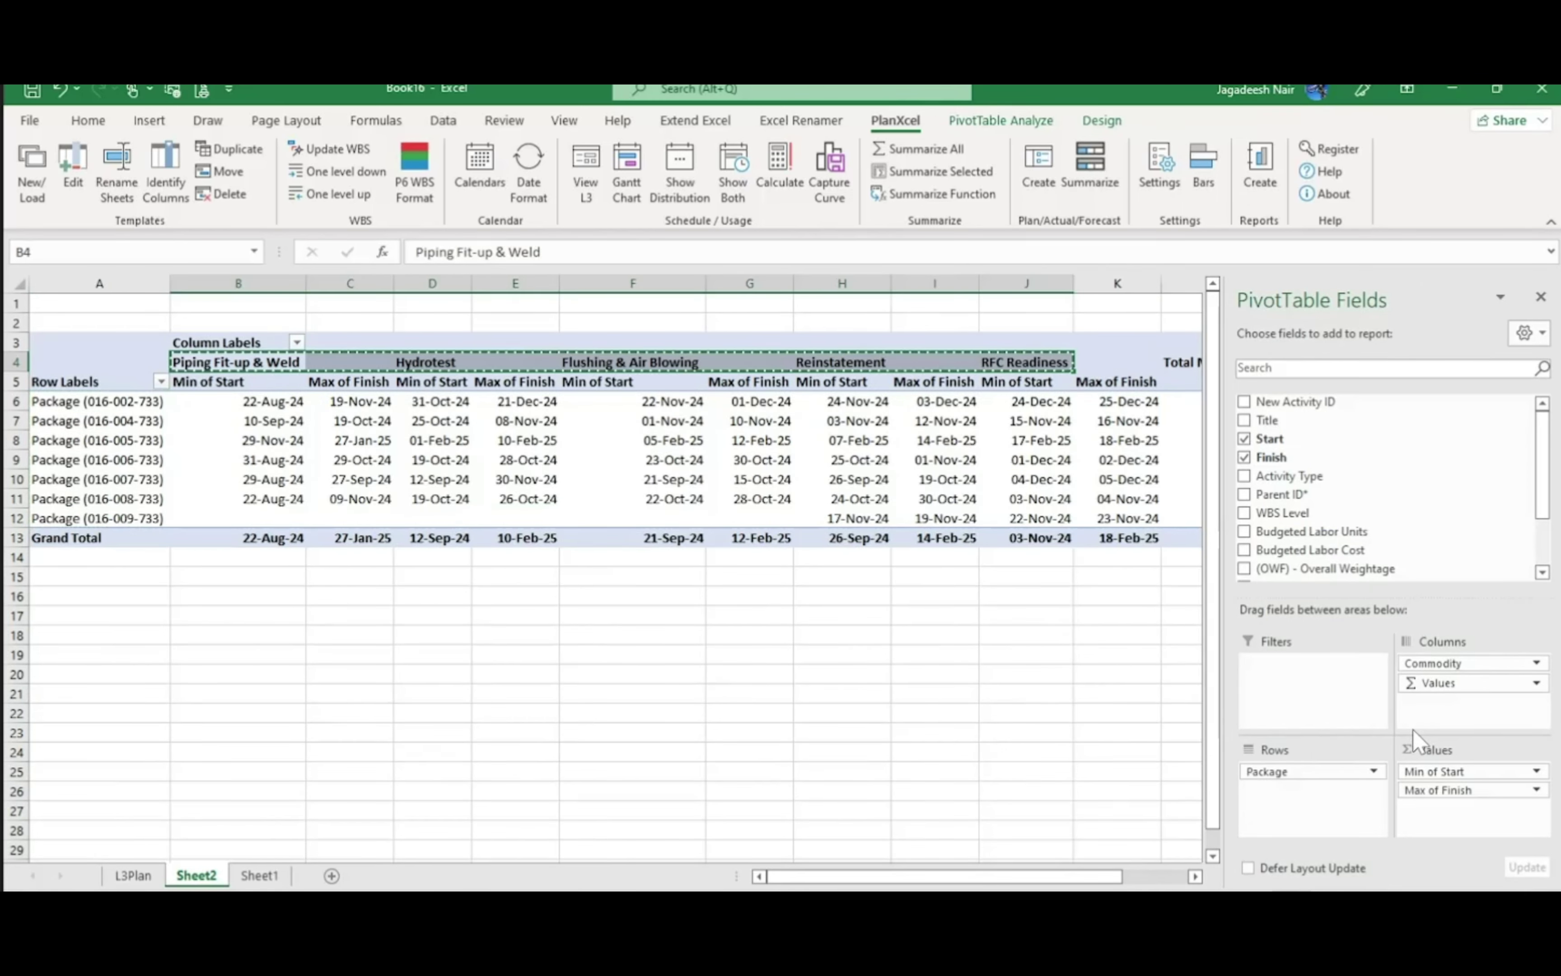
key(ctrl+Page_Up)
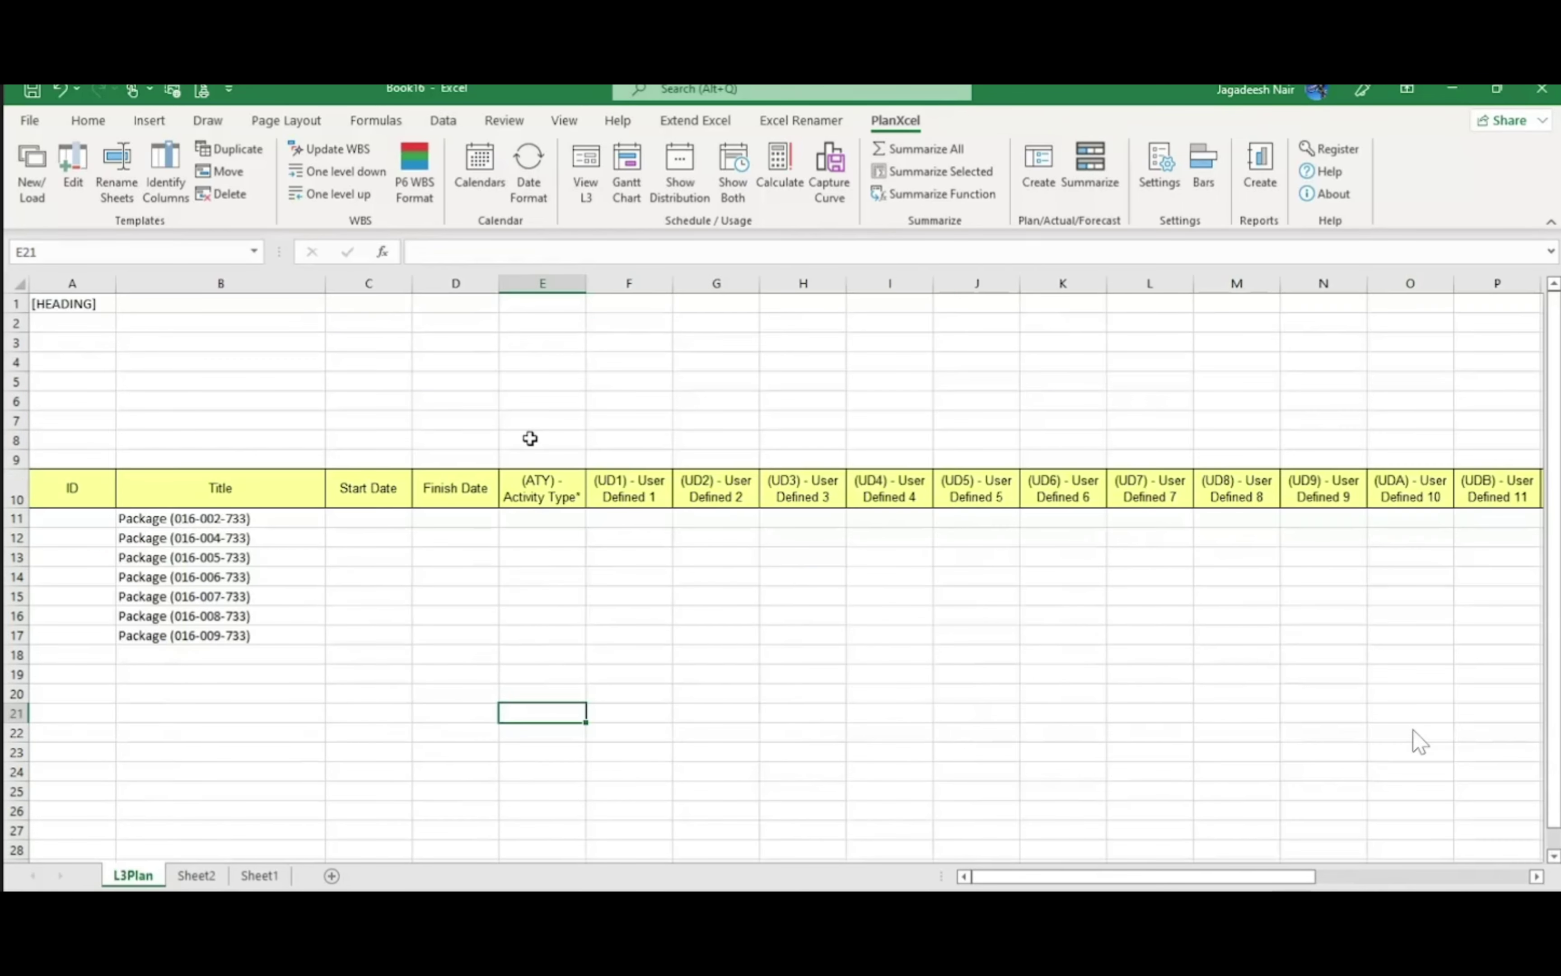
click(646, 431)
key(ctrl+v)
click(698, 600)
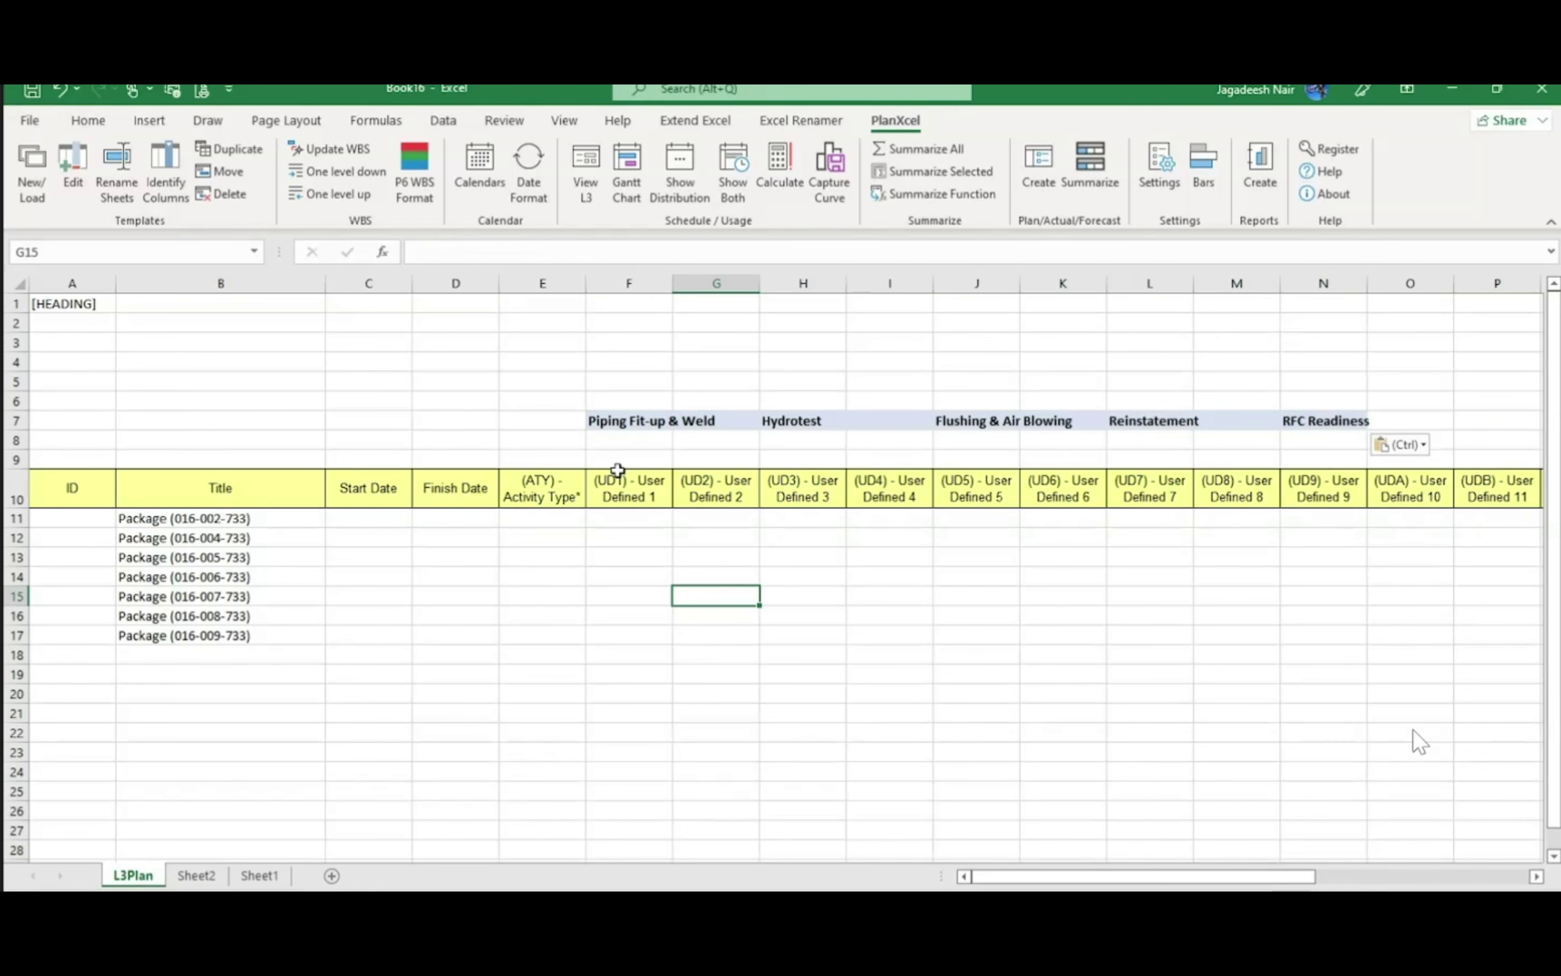
Rename the User Defined 1 header in F10 as "Piping Fit-up & Weld - Start", reusing the commodity text from F7
click(616, 481)
text(Pipi)
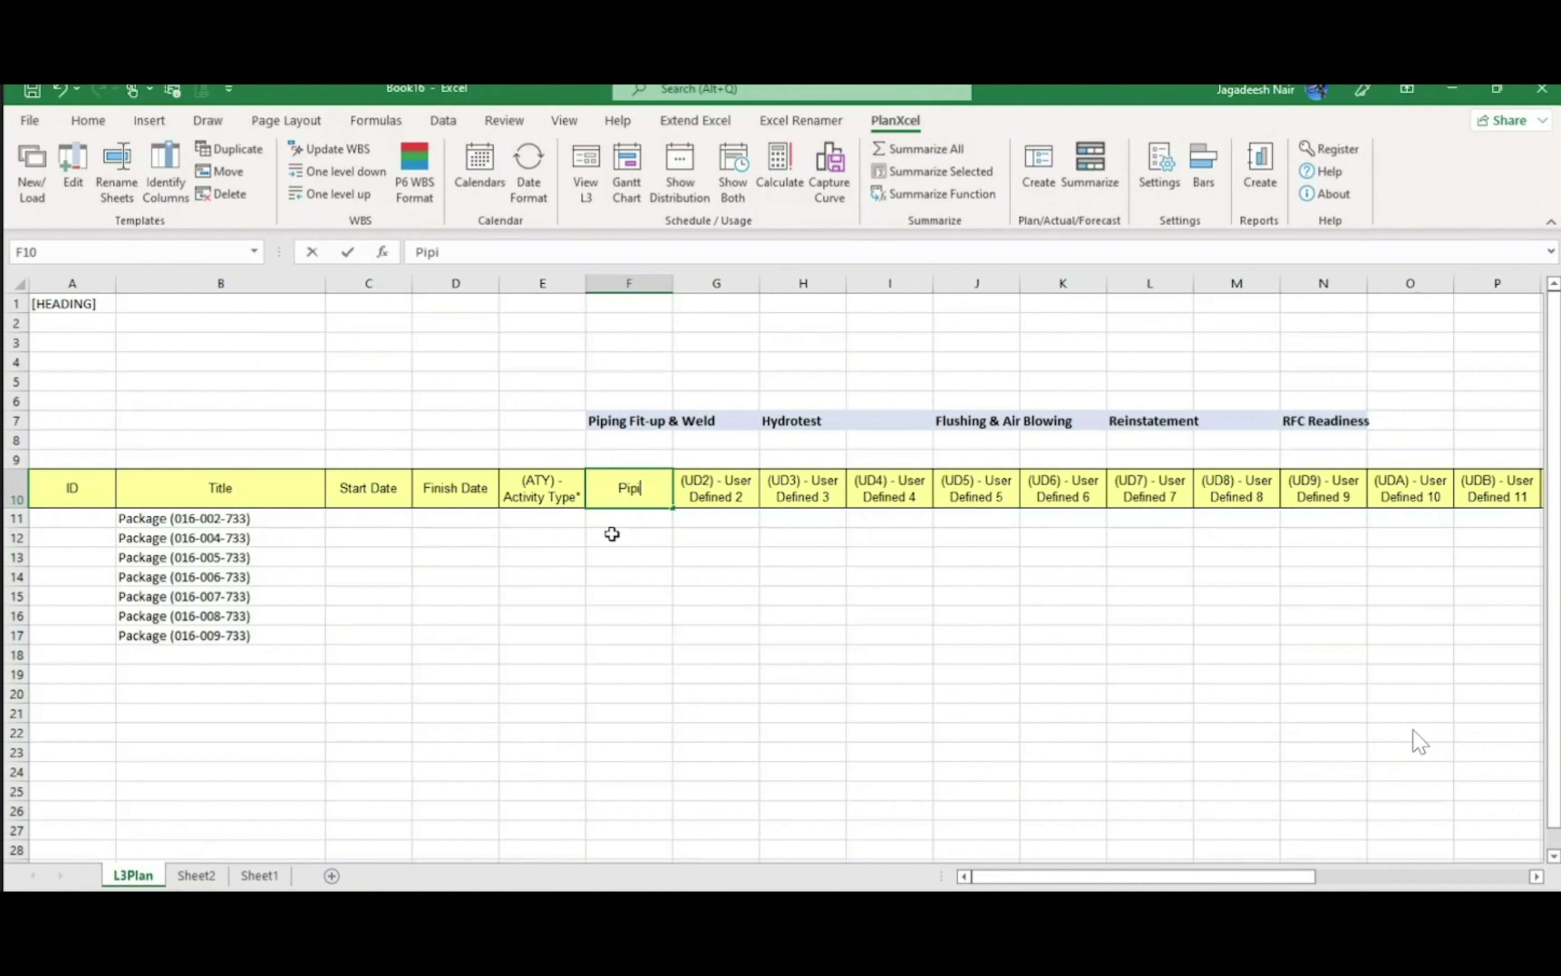
click(636, 420)
drag(541, 251, 234, 264)
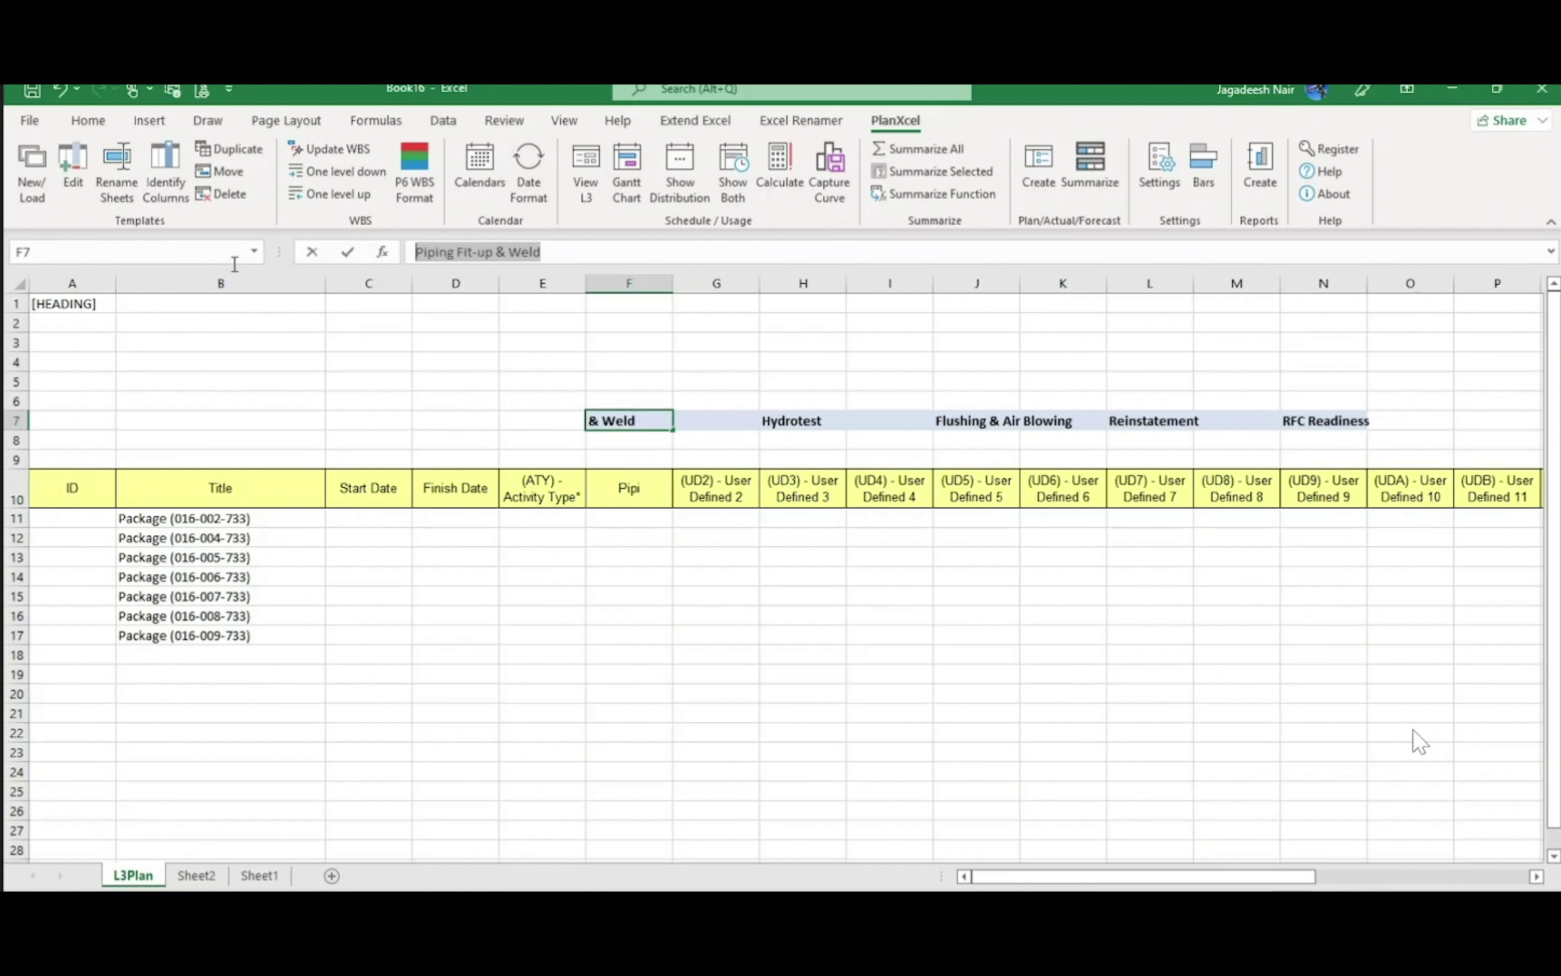
key(ctrl+c)
click(636, 484)
key(ctrl+v)
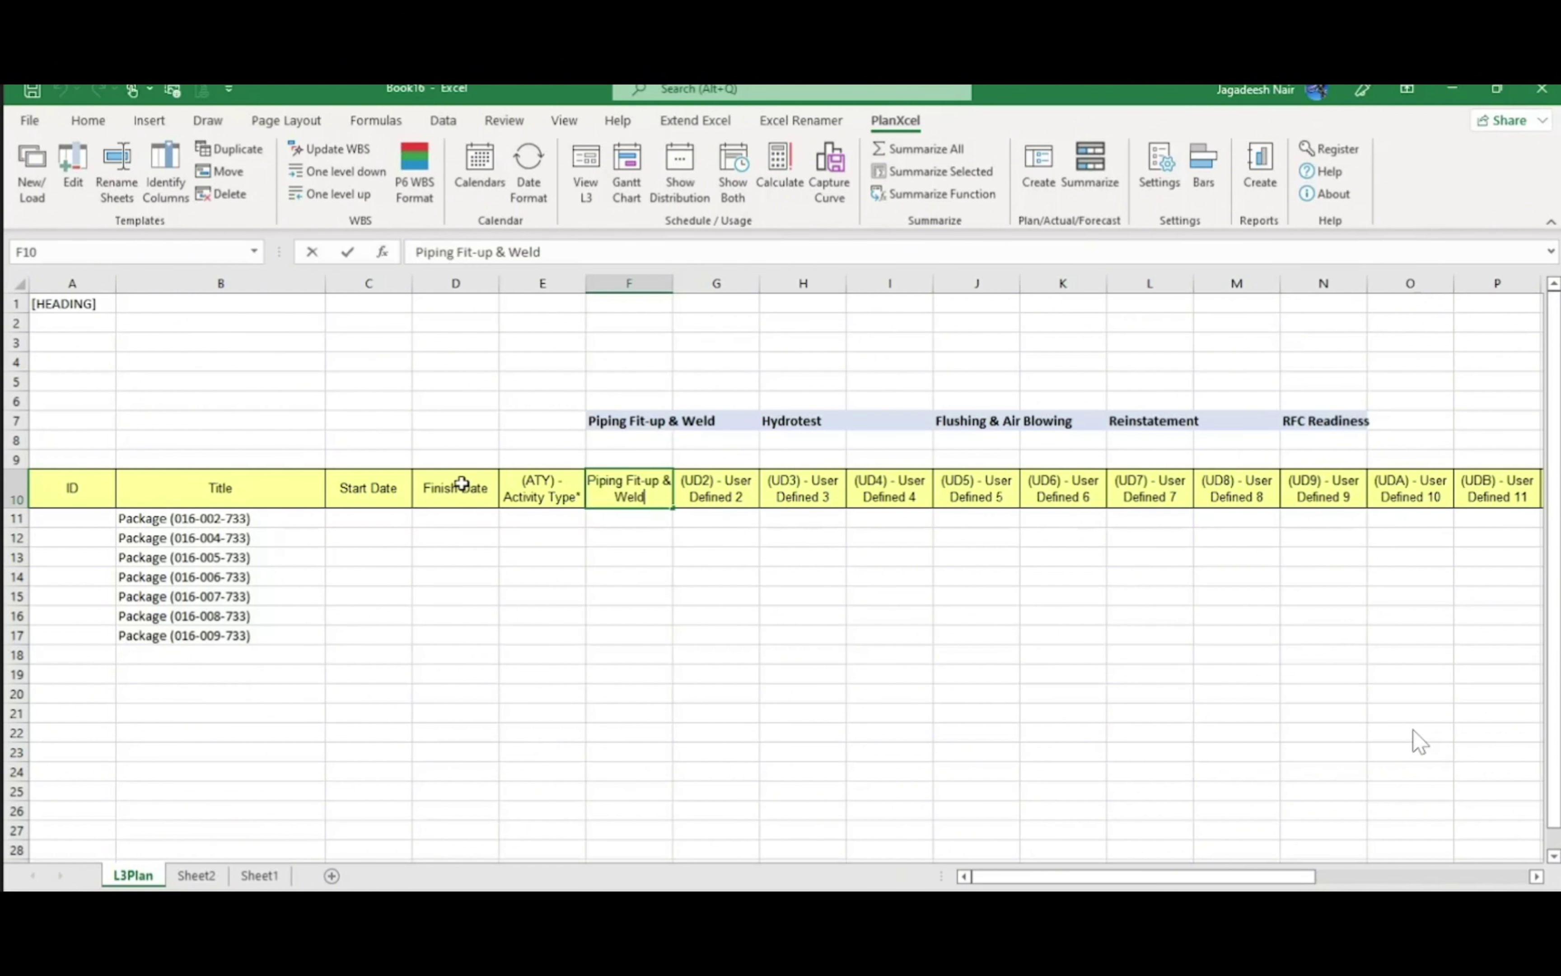
text(- Startr)
key(BackSpace)
key(Return)
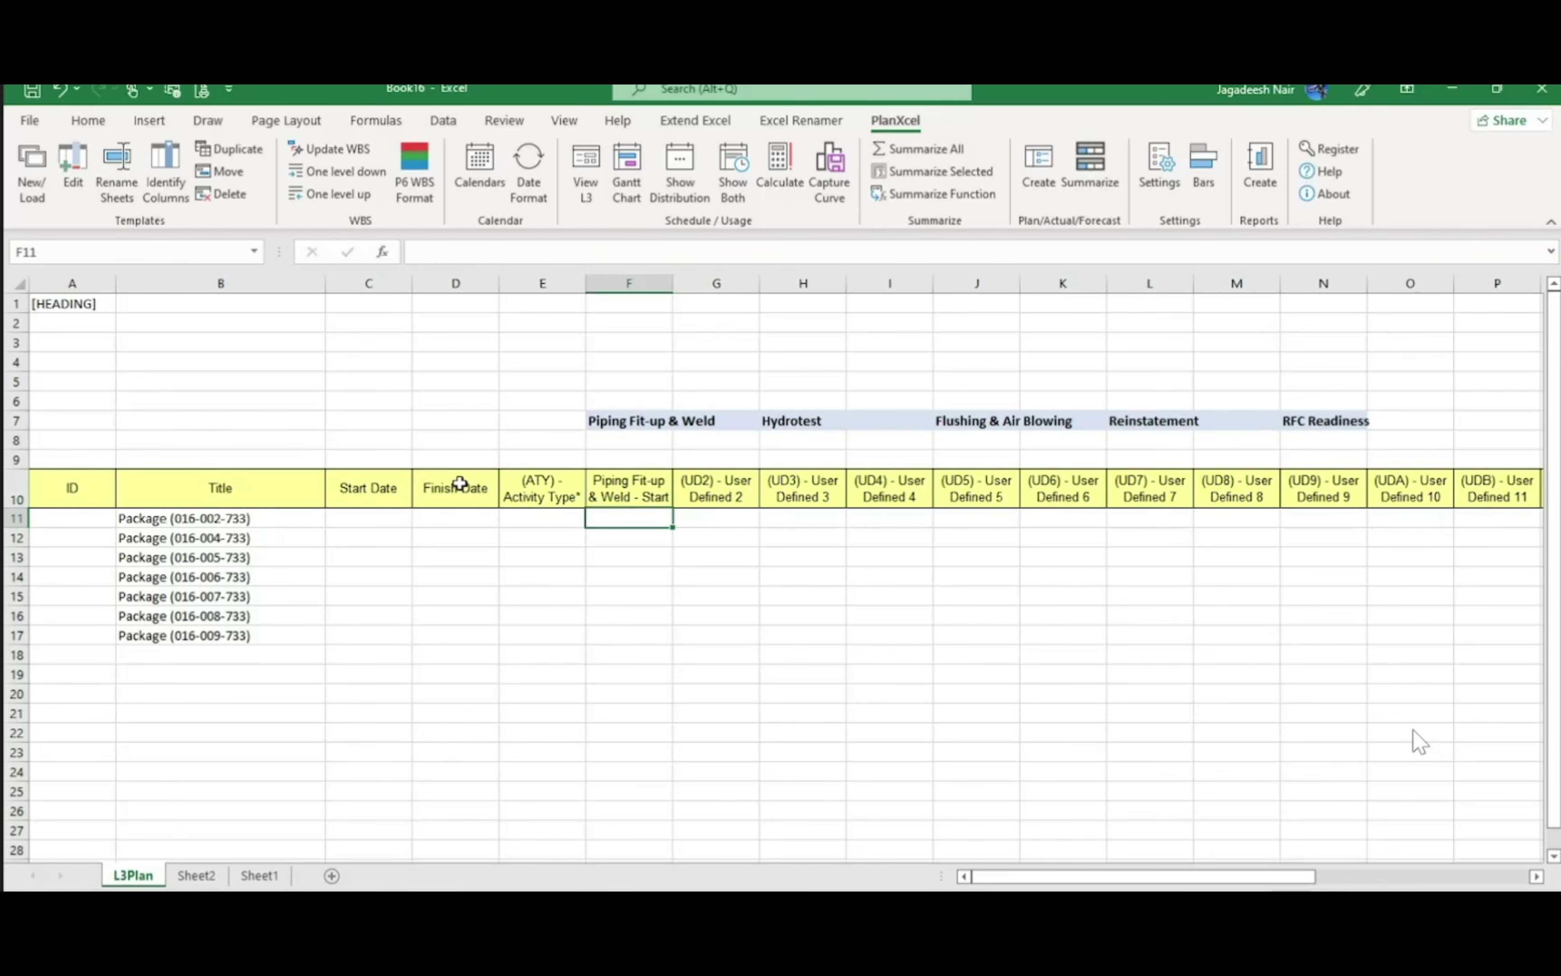
Rename the User Defined 2 header in G10 as "Piping Fit-up & Weld - Finish"
key(Up)
key(Right)
key(ctrl+v)
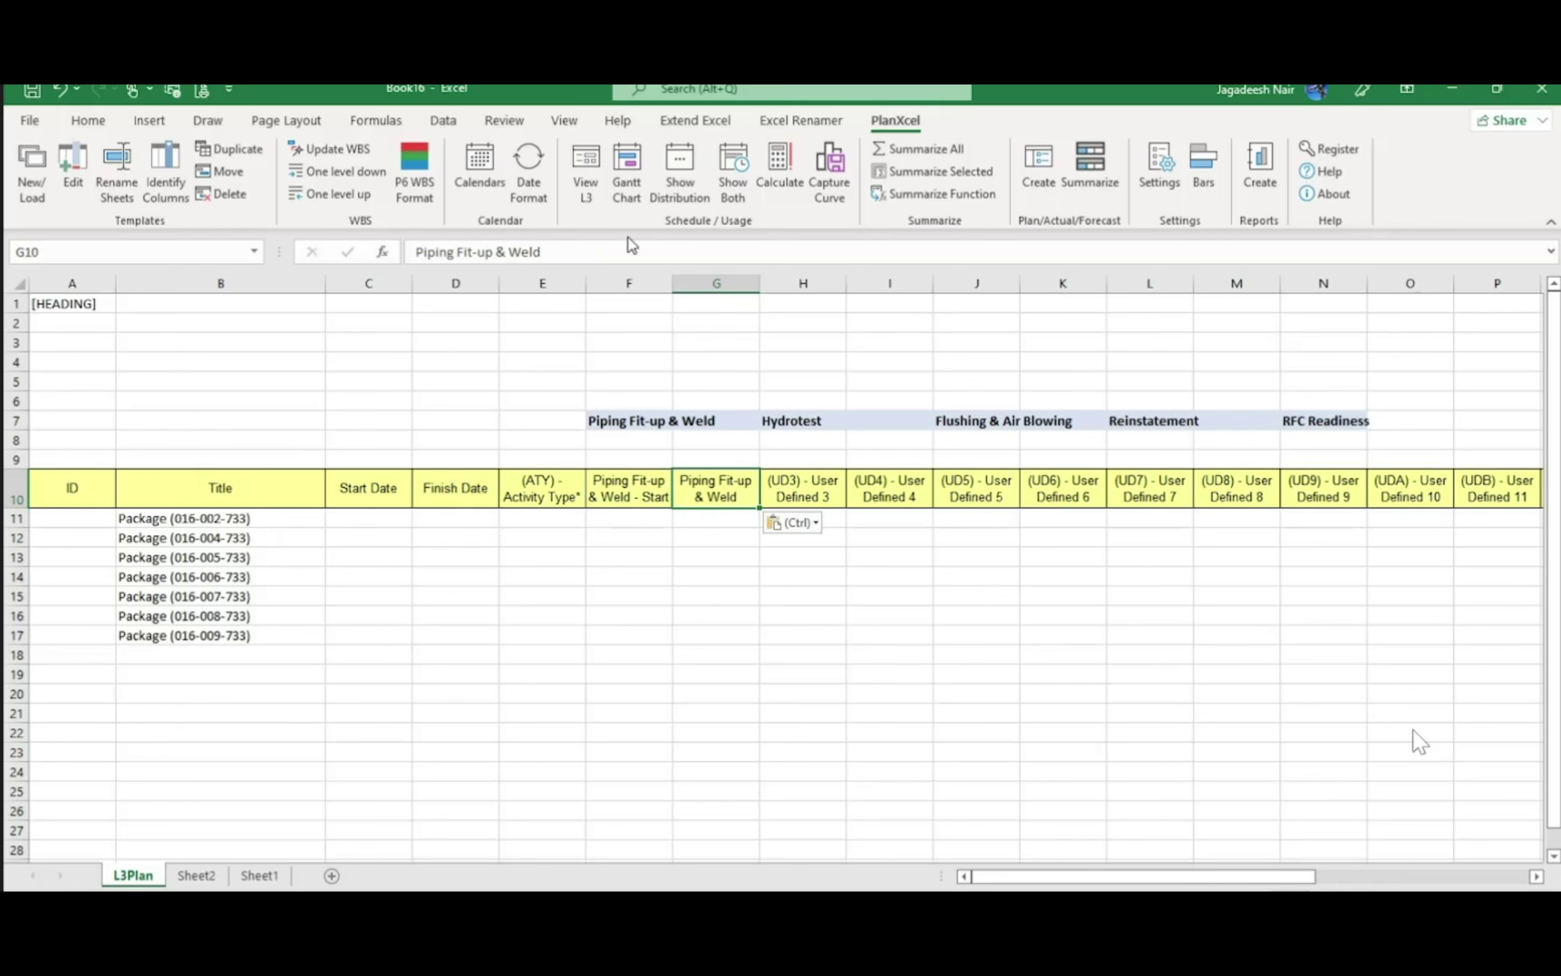
click(636, 254)
text(- Finish)
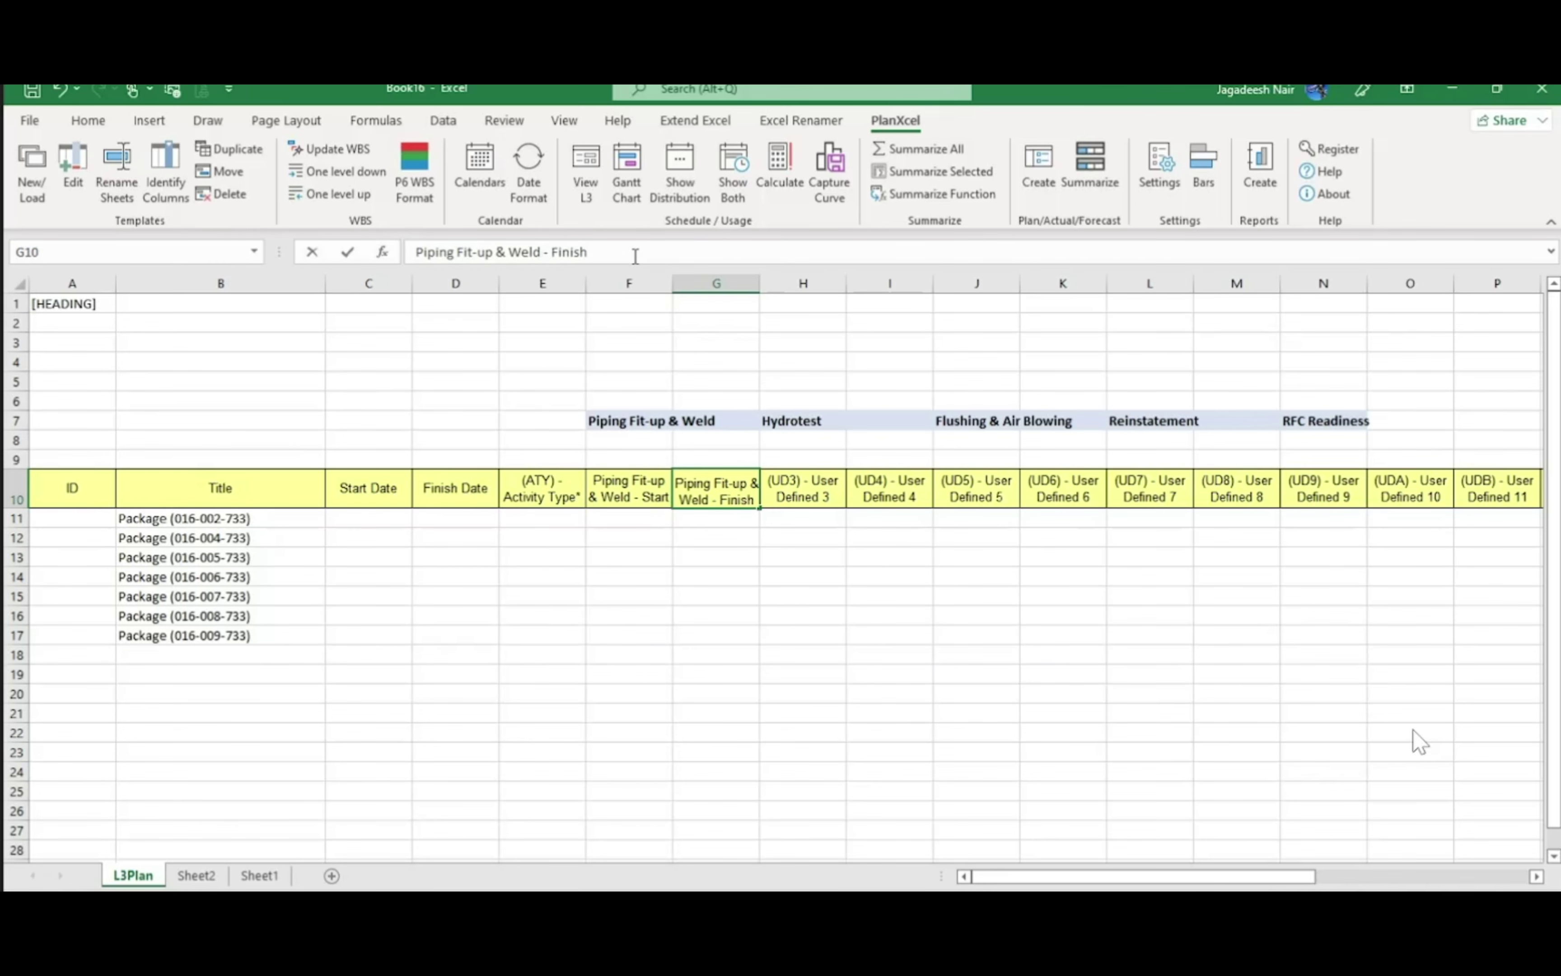
click(871, 619)
Rename the User Defined 3 header in H10 as "Hydrotest - Start", reusing the commodity text from H7
click(804, 421)
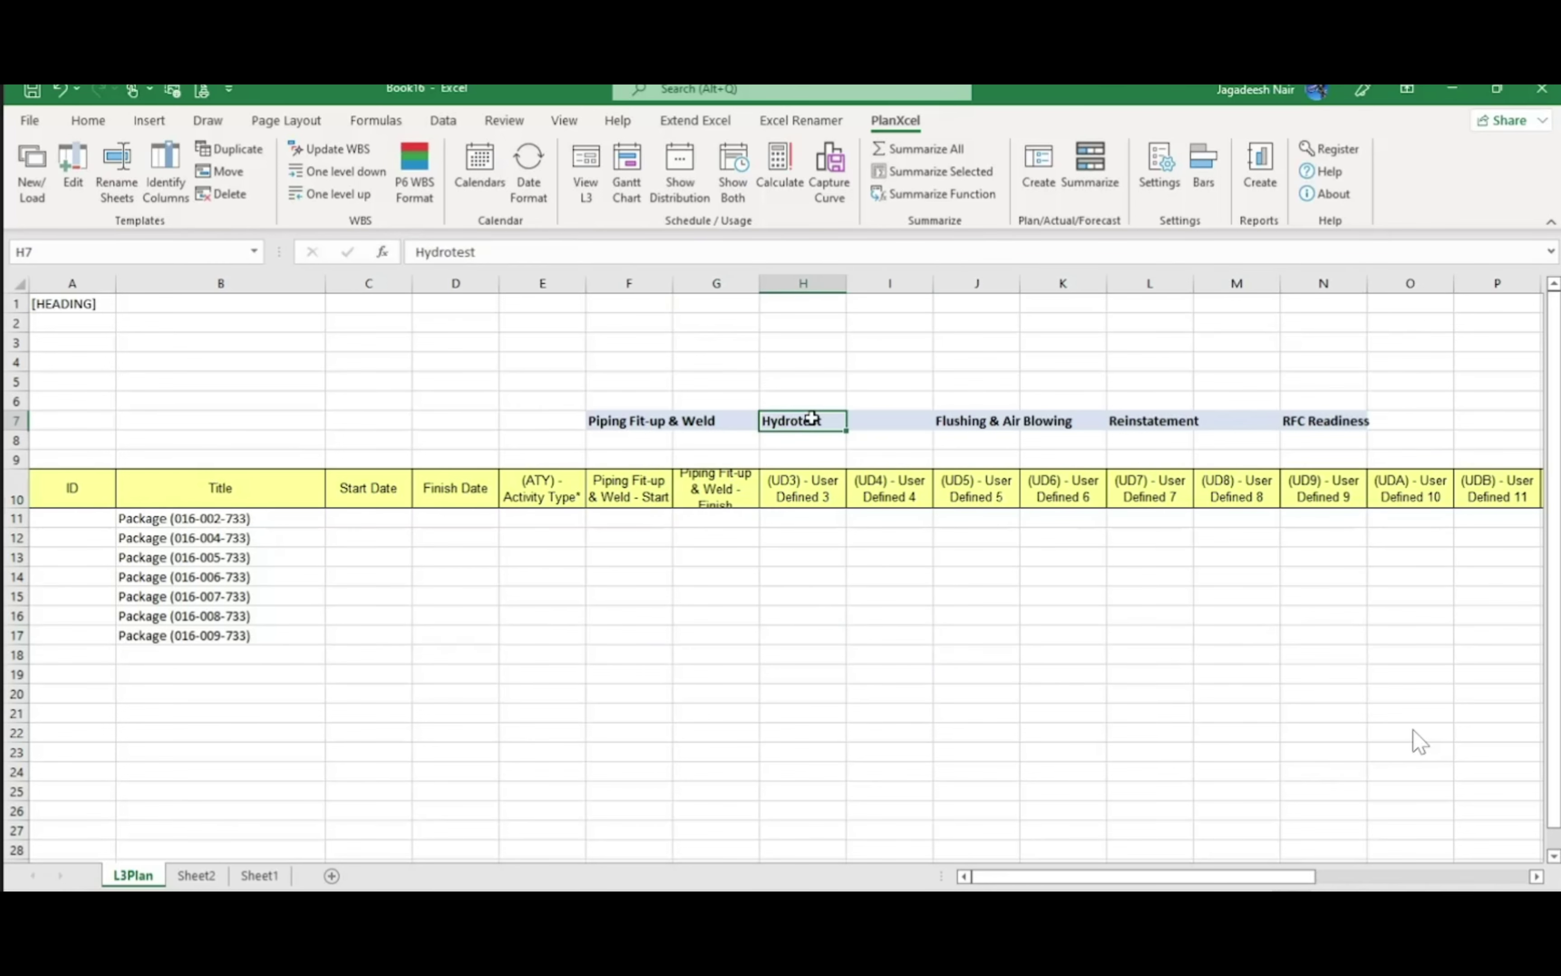
click(520, 252)
key(shift+Home)
key(ctrl+c)
click(806, 488)
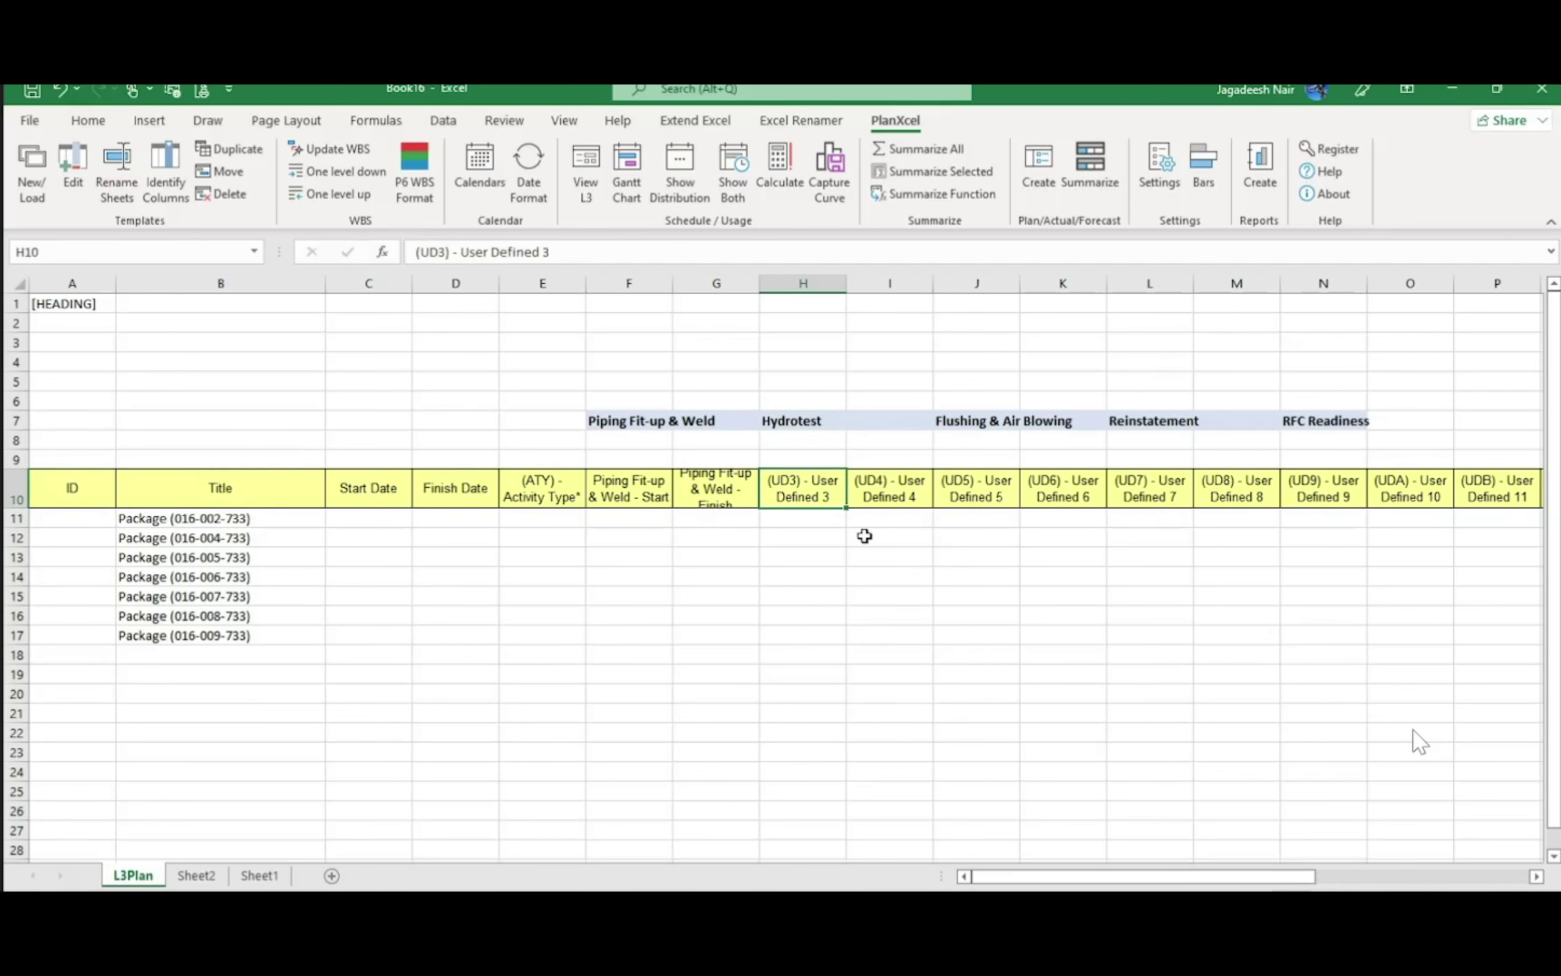
key(ctrl+v)
double_click(843, 488)
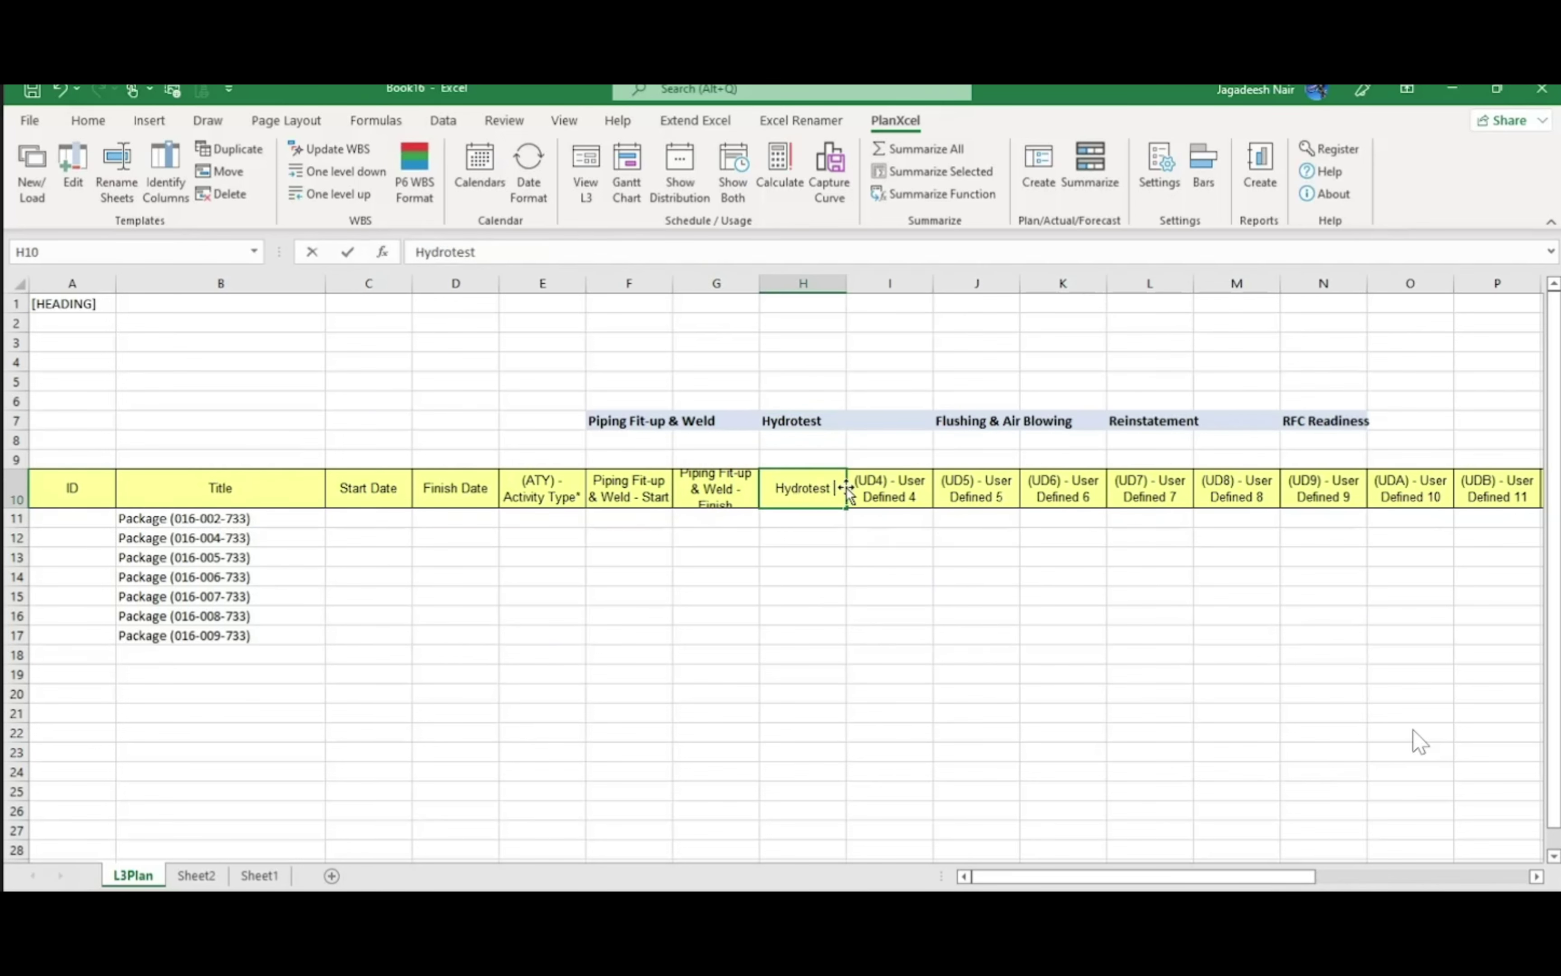
text(- Star)
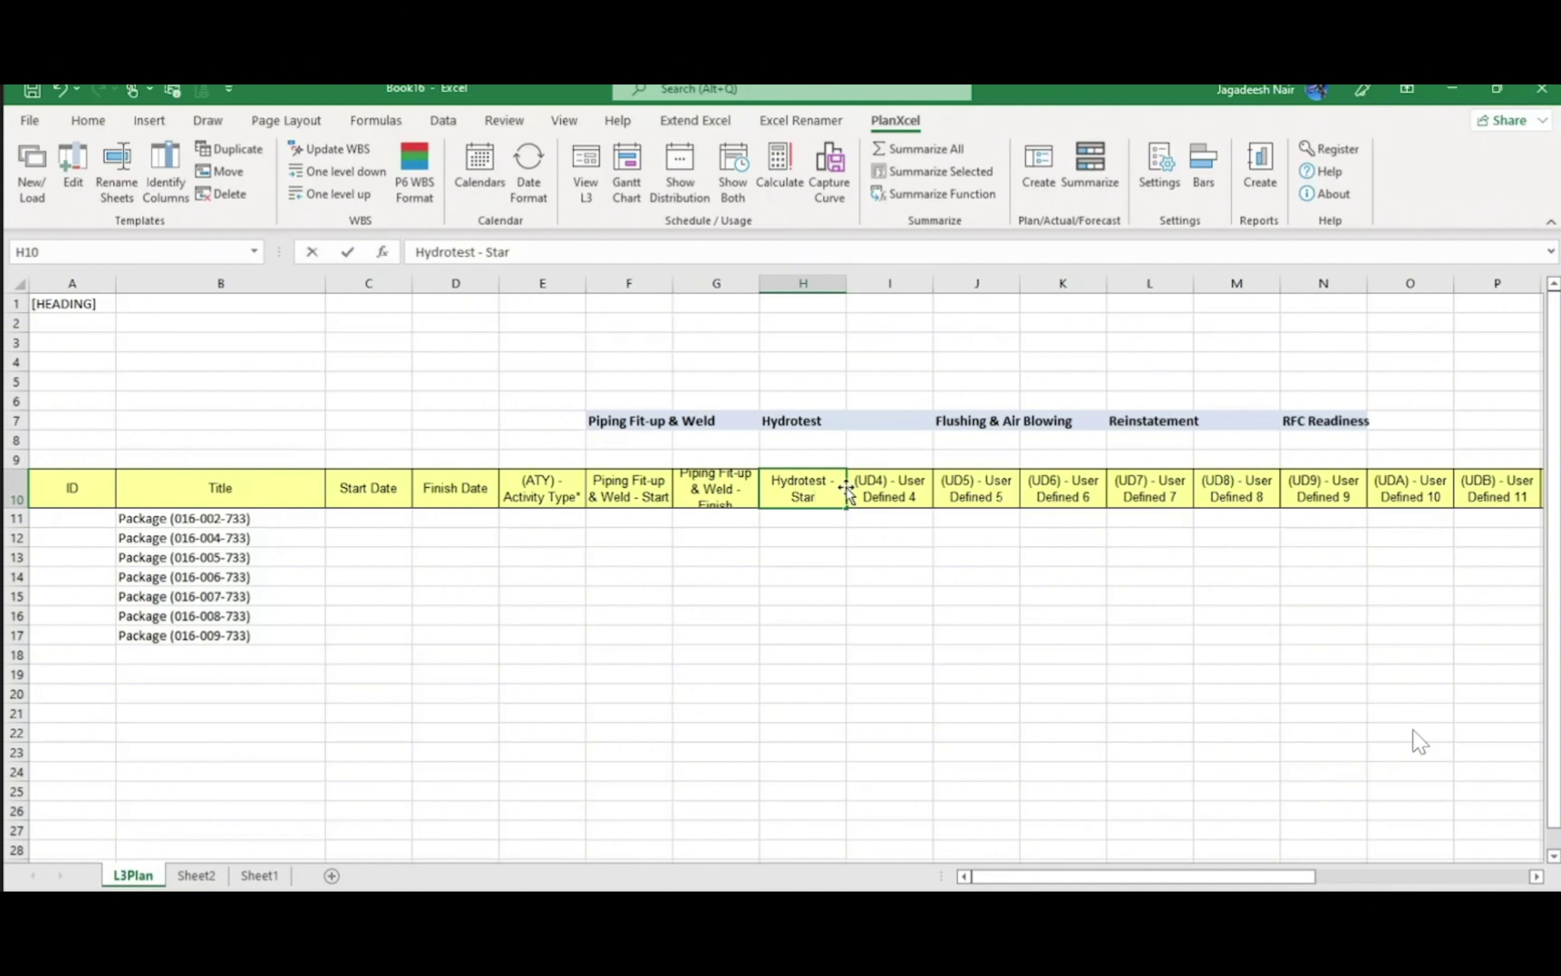
text(t)
Rename the User Defined 4 header in I10 as "Hydrotest - Finish"
key(Tab)
key(ctrl+v)
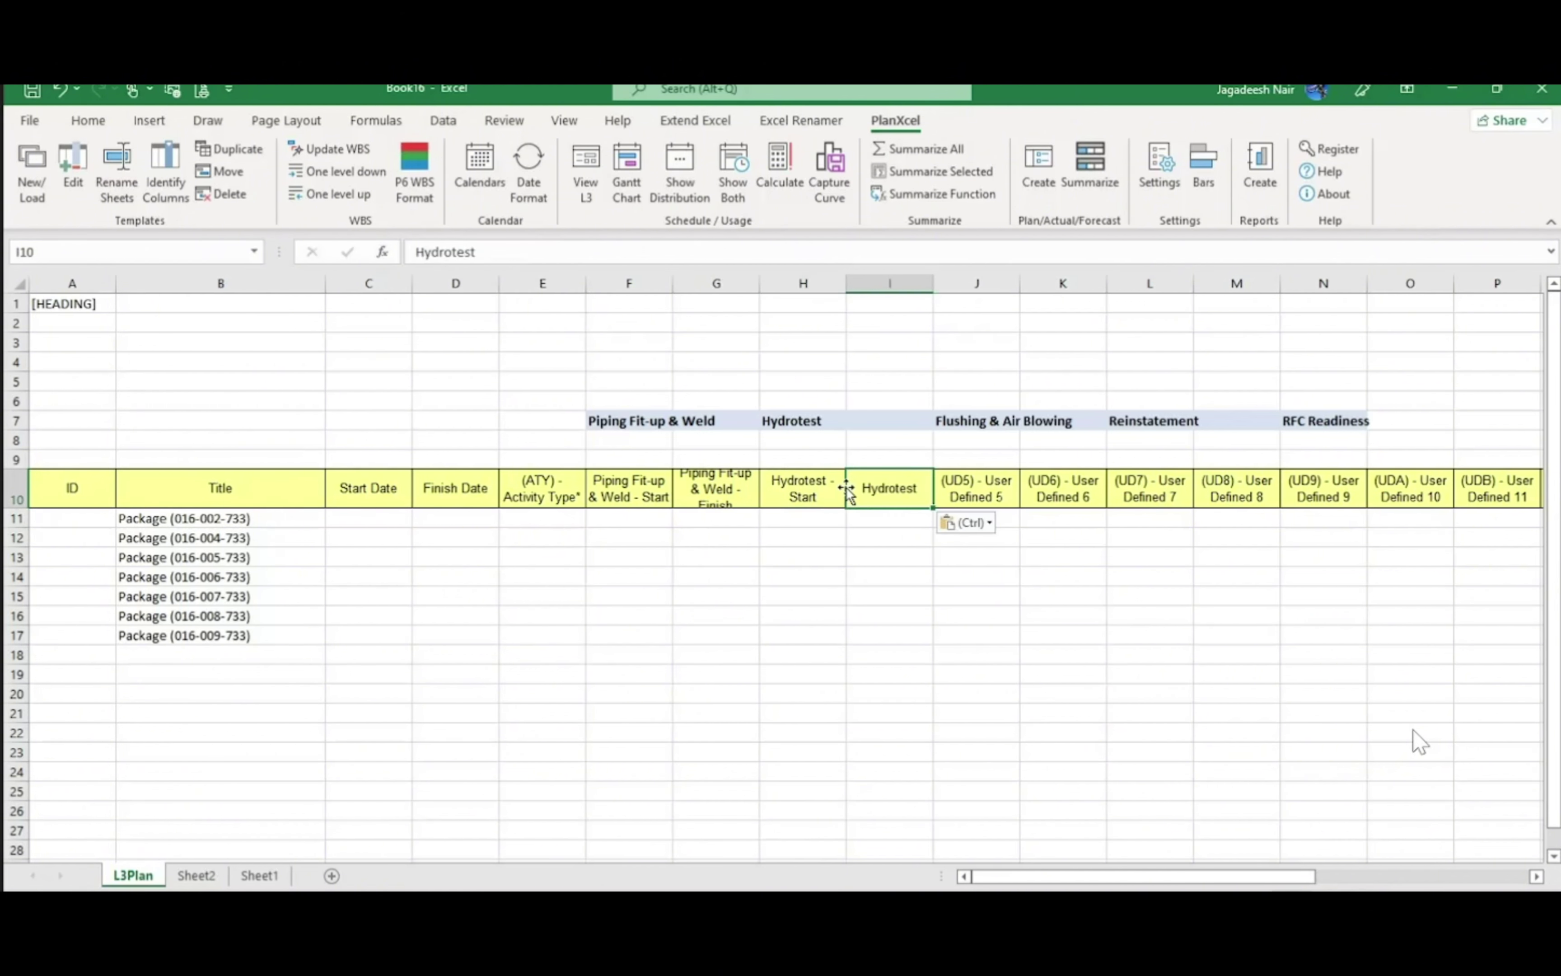
key(F2)
text(- Finish)
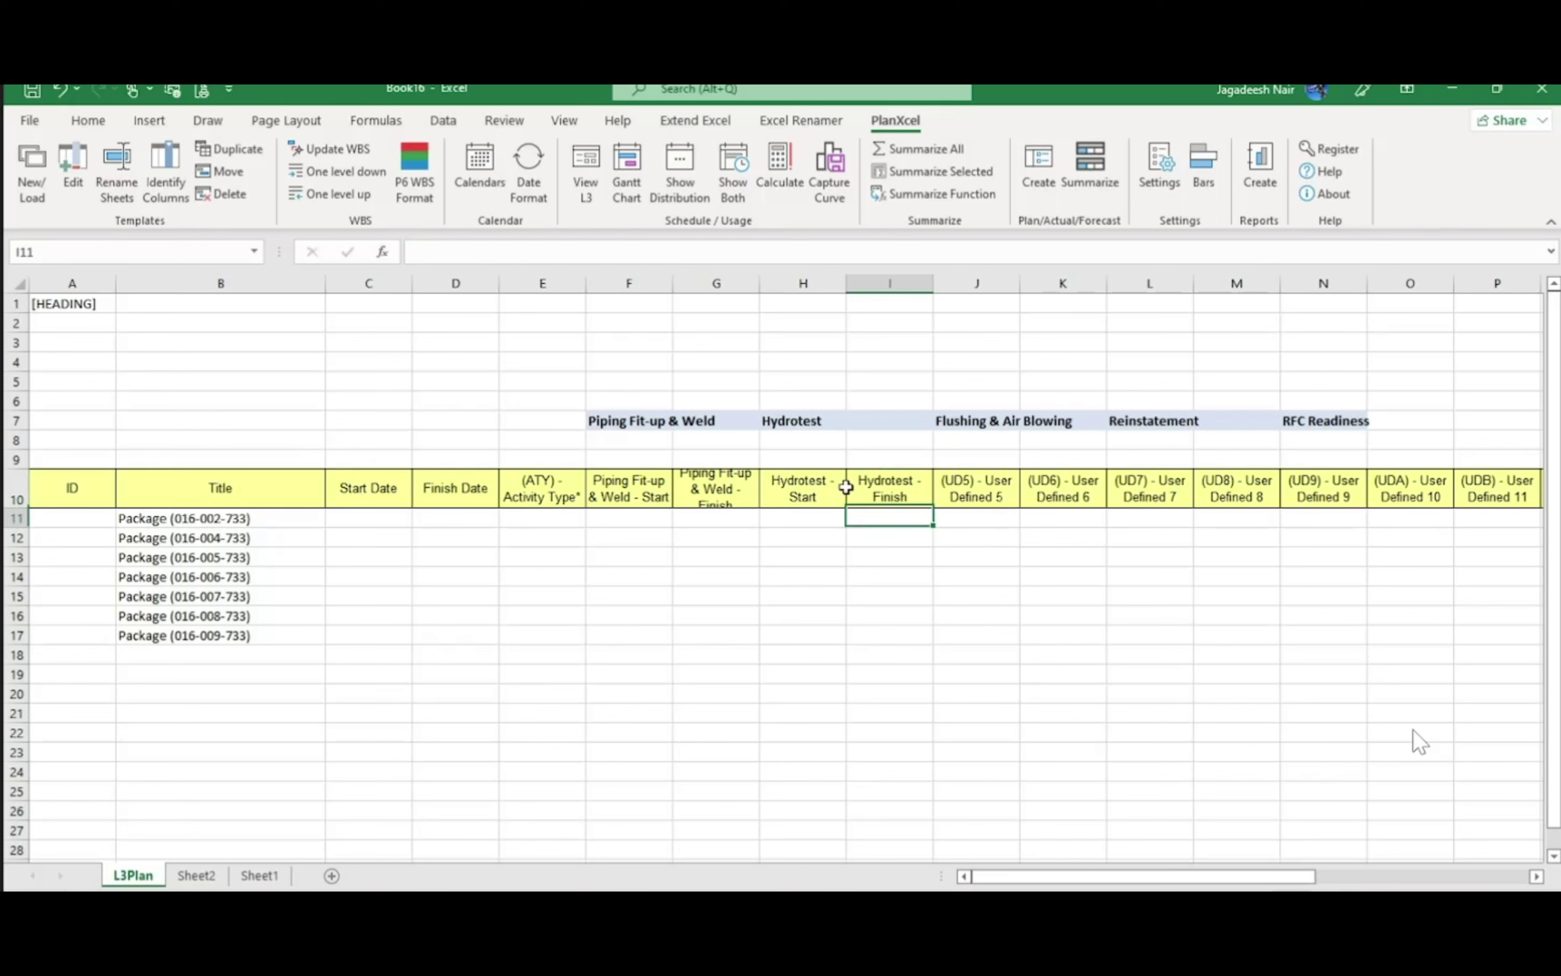
key(Tab)
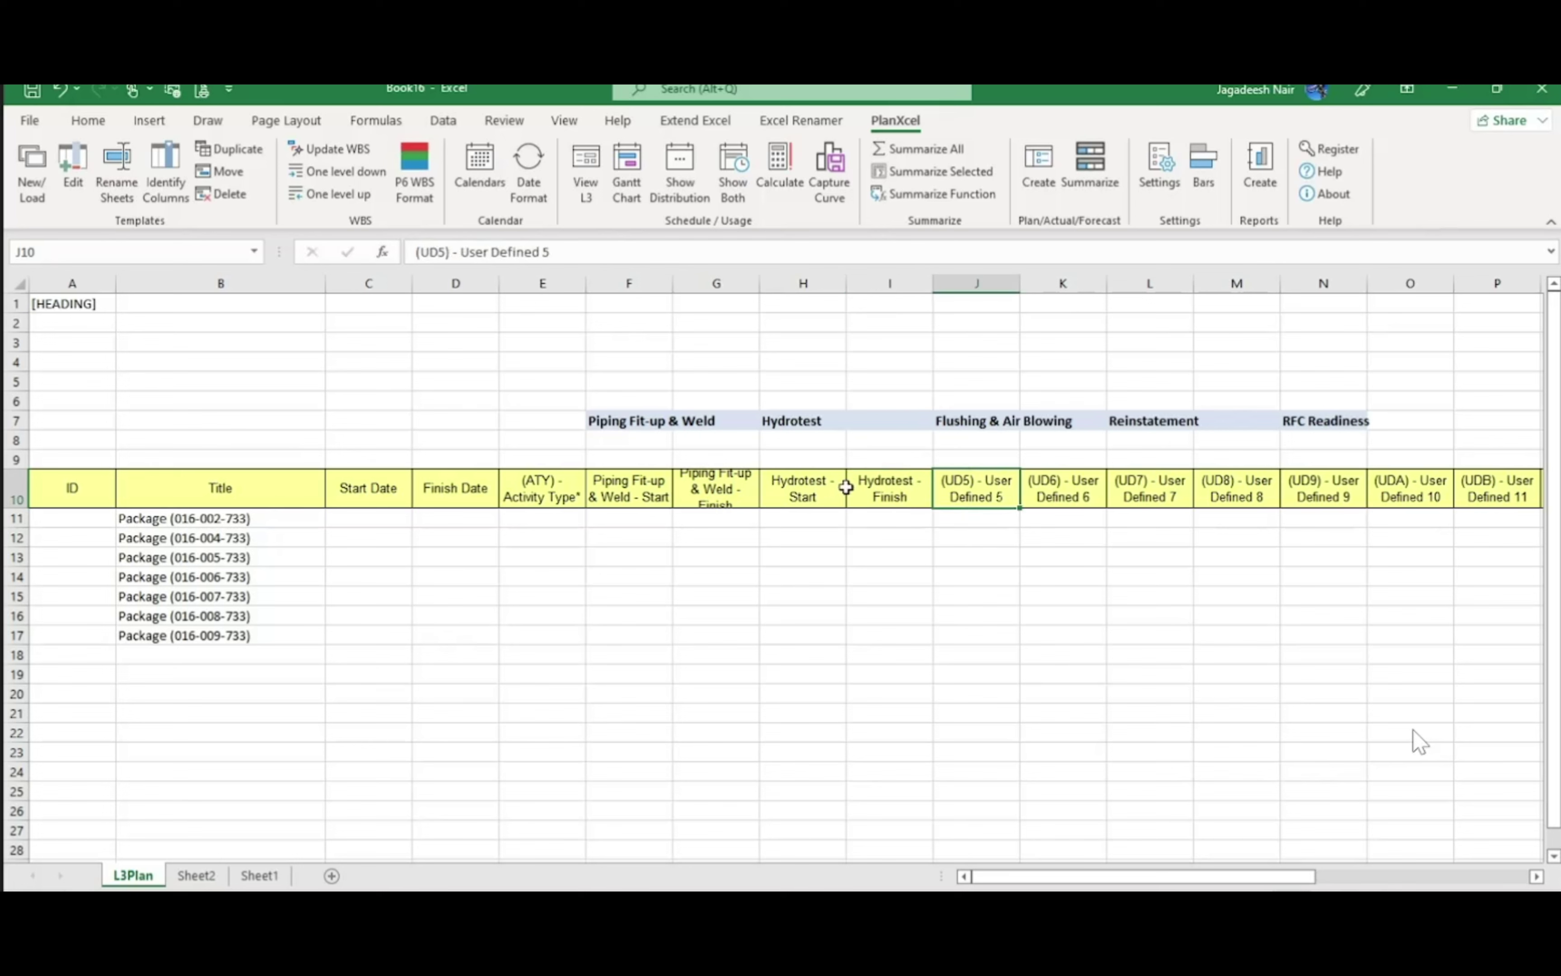
Rename the User Defined 5 and 6 headers in J10 and K10 as "Flush - Start" and "Flush - Finish"
text(Flush -)
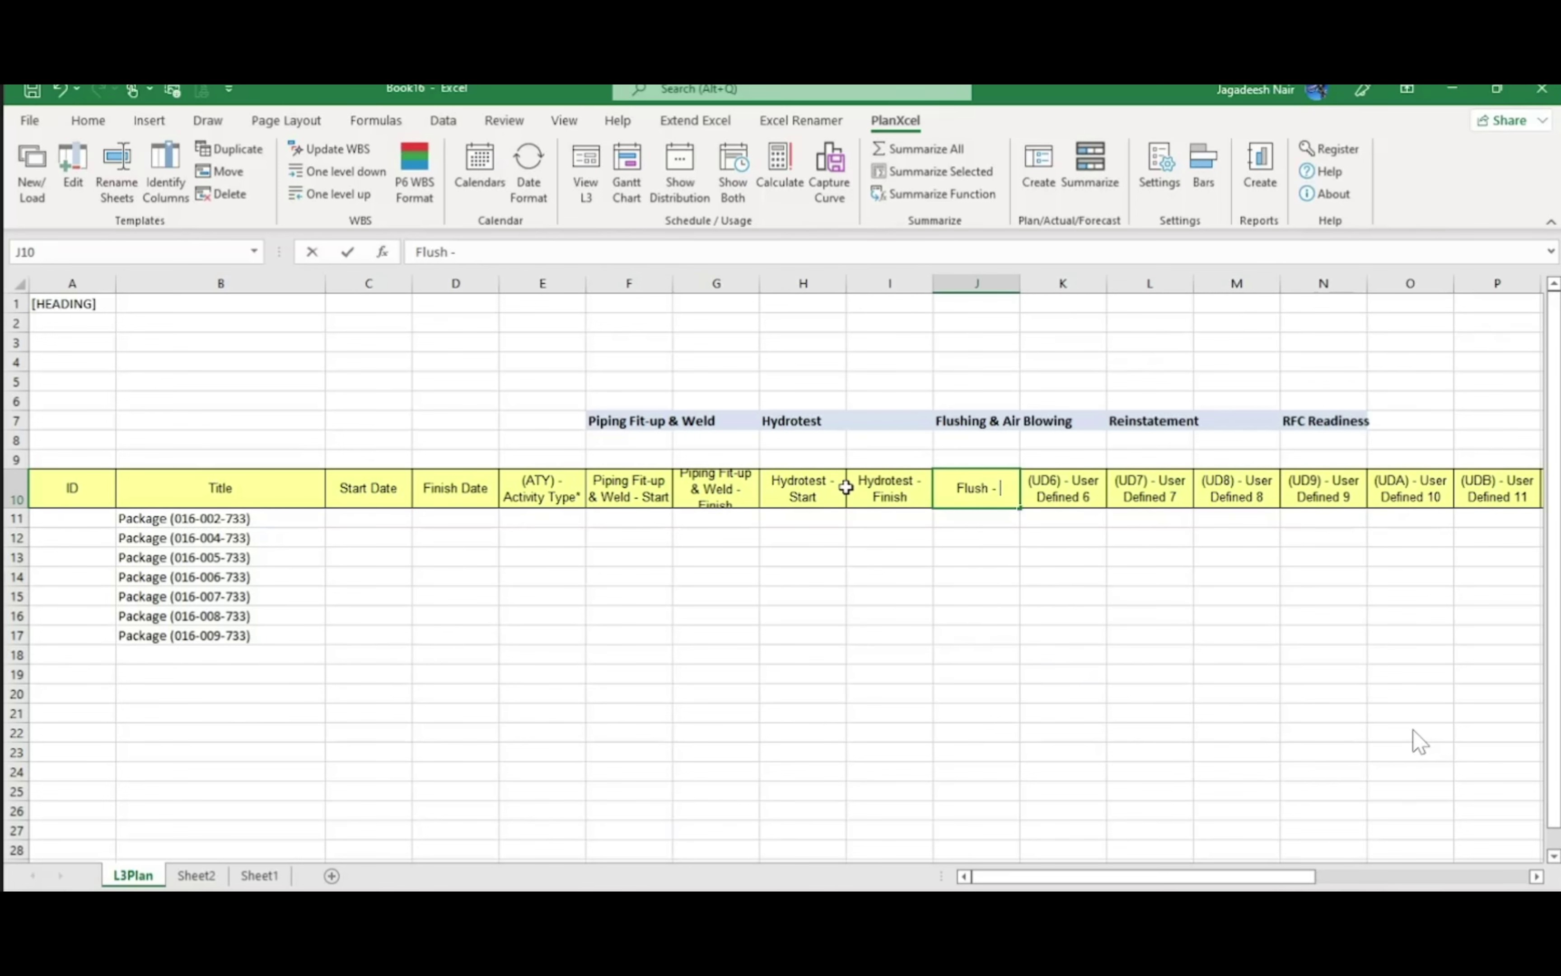
text( Start)
key(Return)
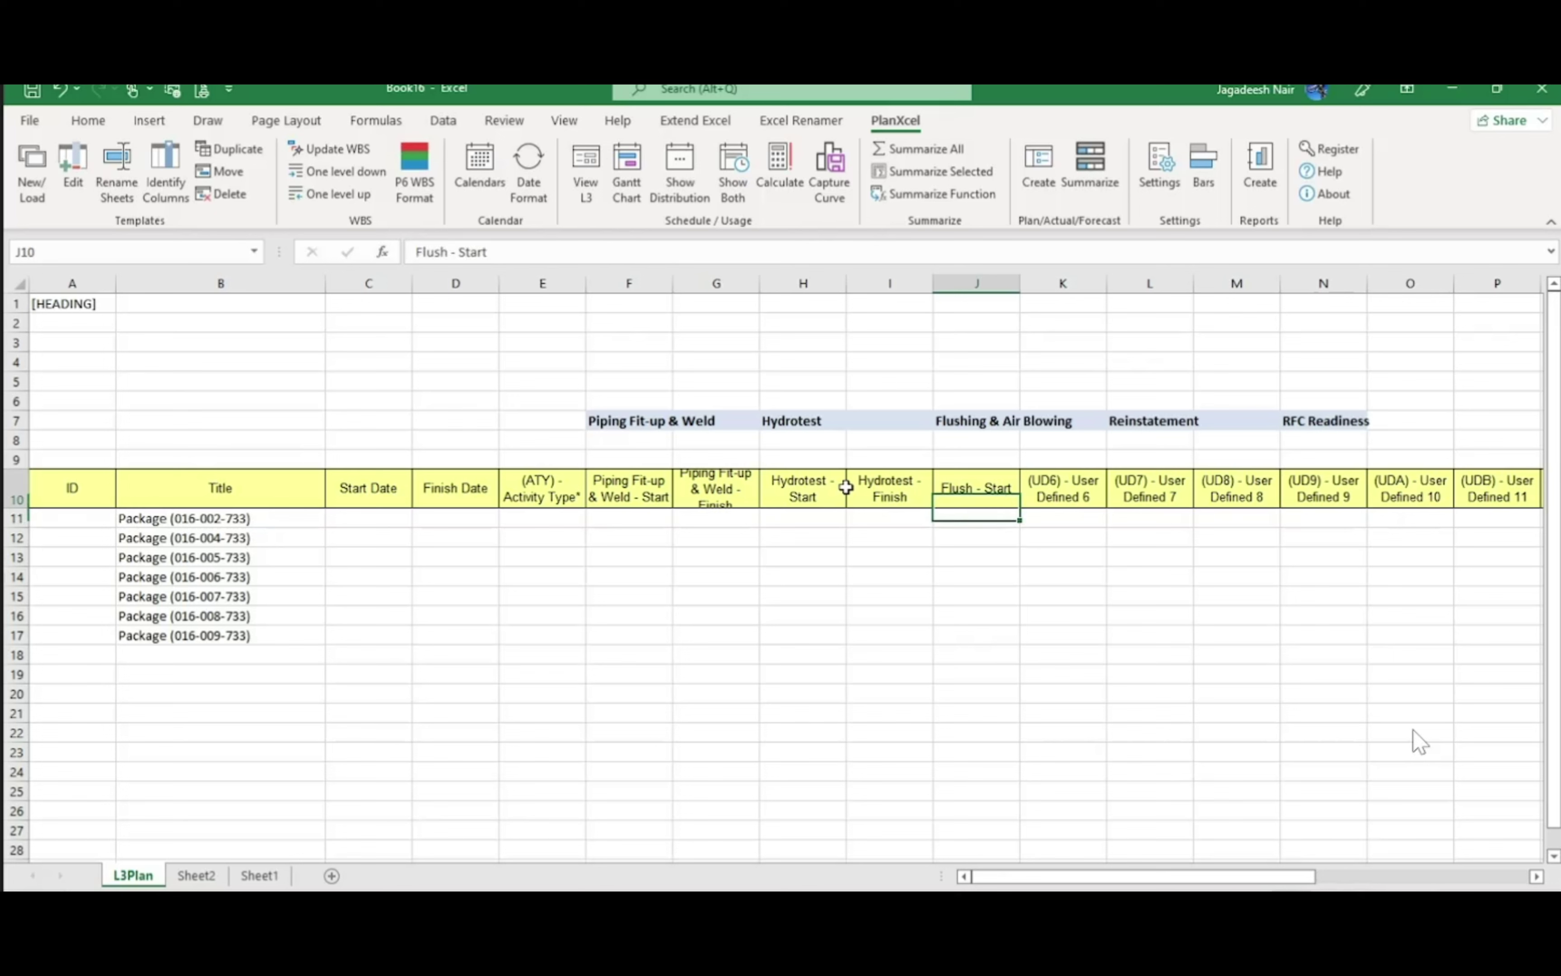
key(Tab)
text(Flush )
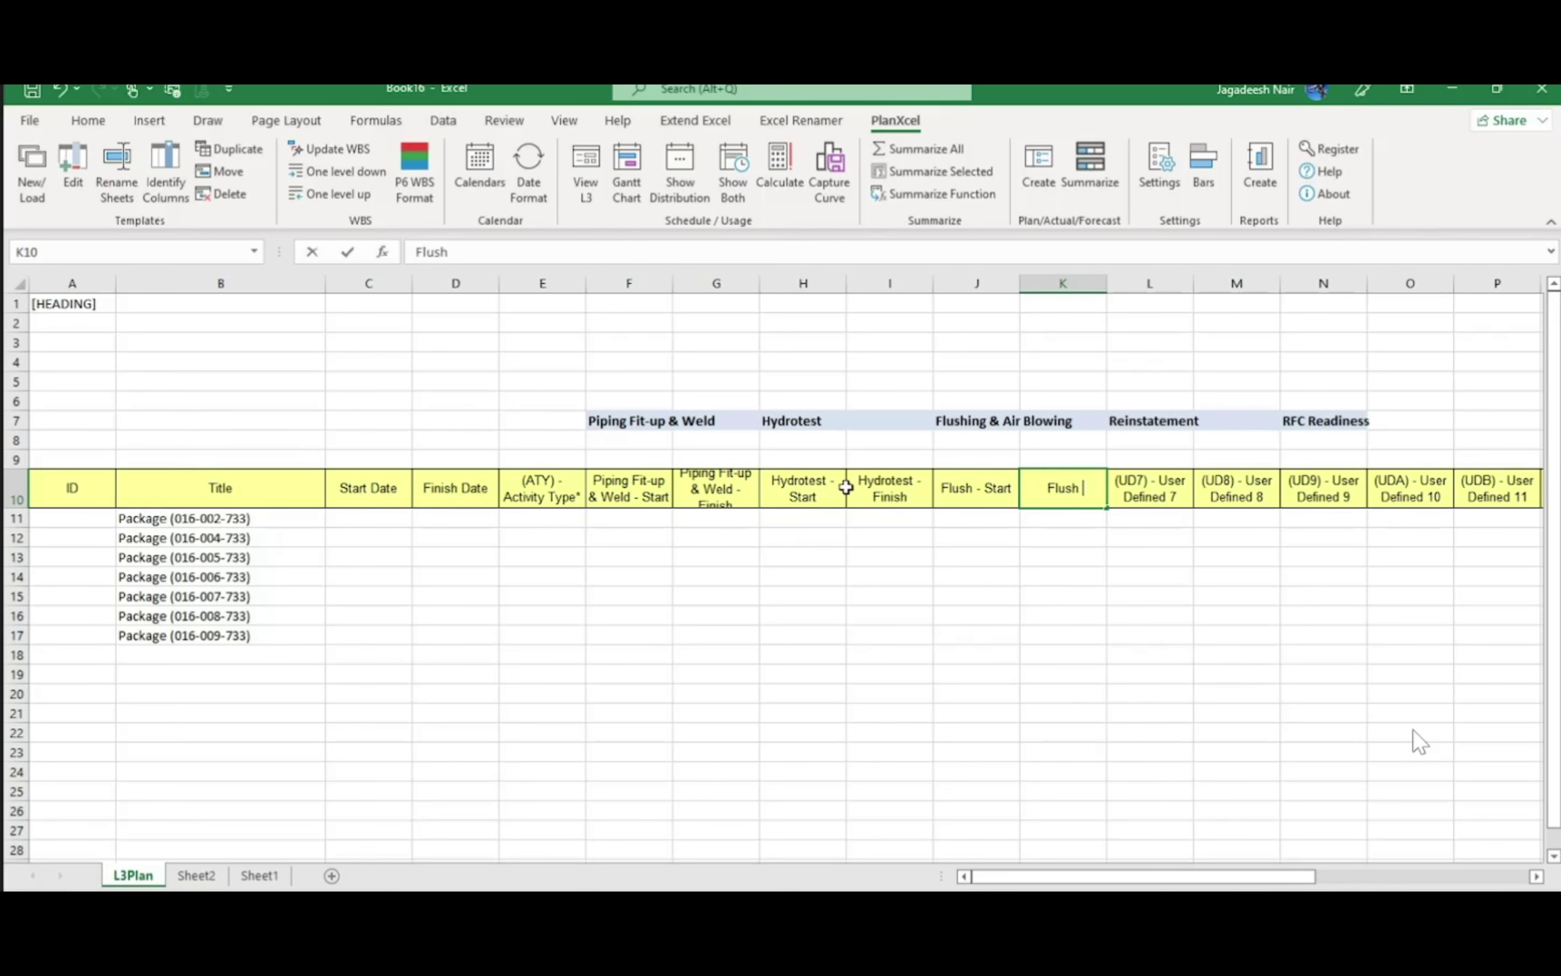
text(- Finish)
Rename the User Defined 7 header in L10 as "Reinsta - Start"
key(Tab)
text(Reins)
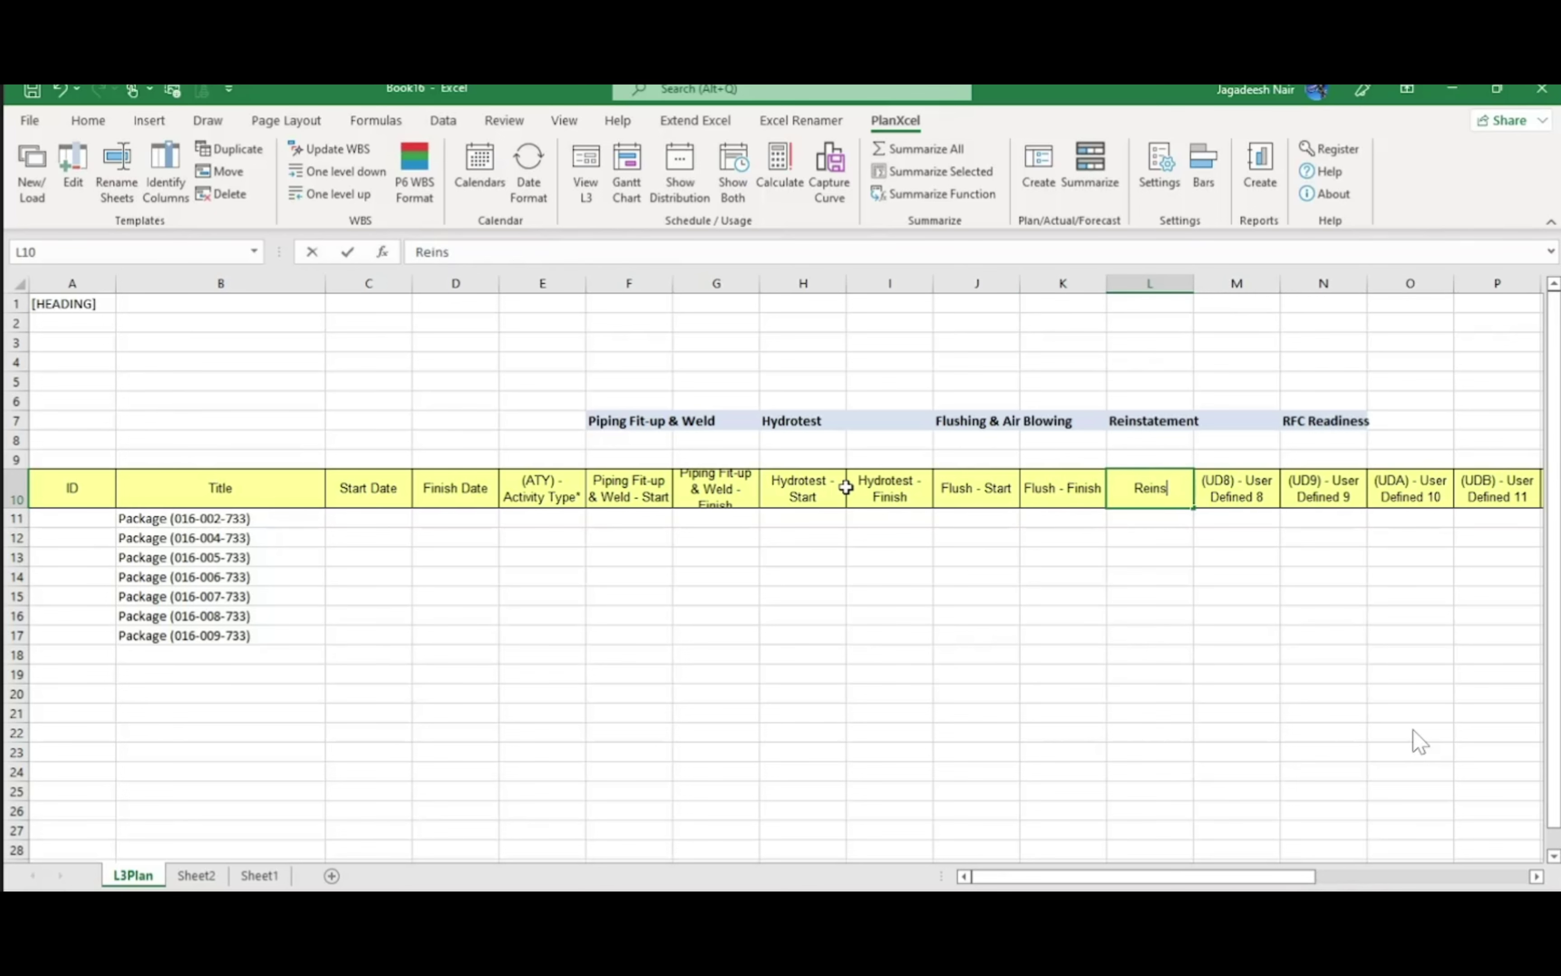
text(ta - Start)
key(Return)
Rename the User Defined 8 header in M10 as "Reinst - Finish"
key(Up)
key(Right)
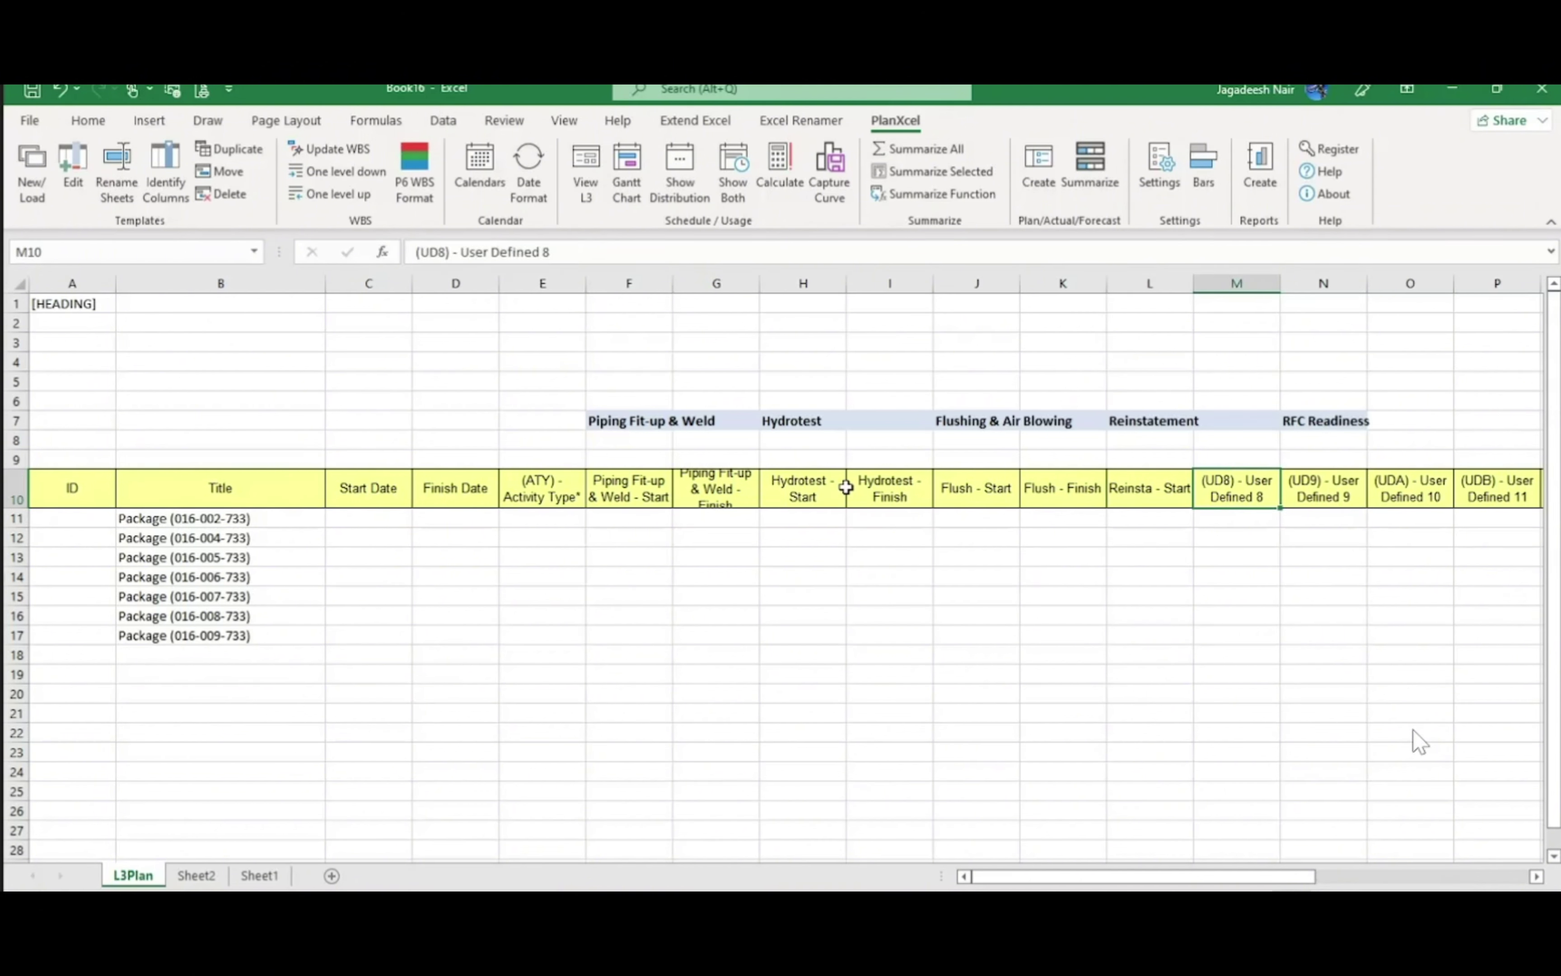
text(Reinst)
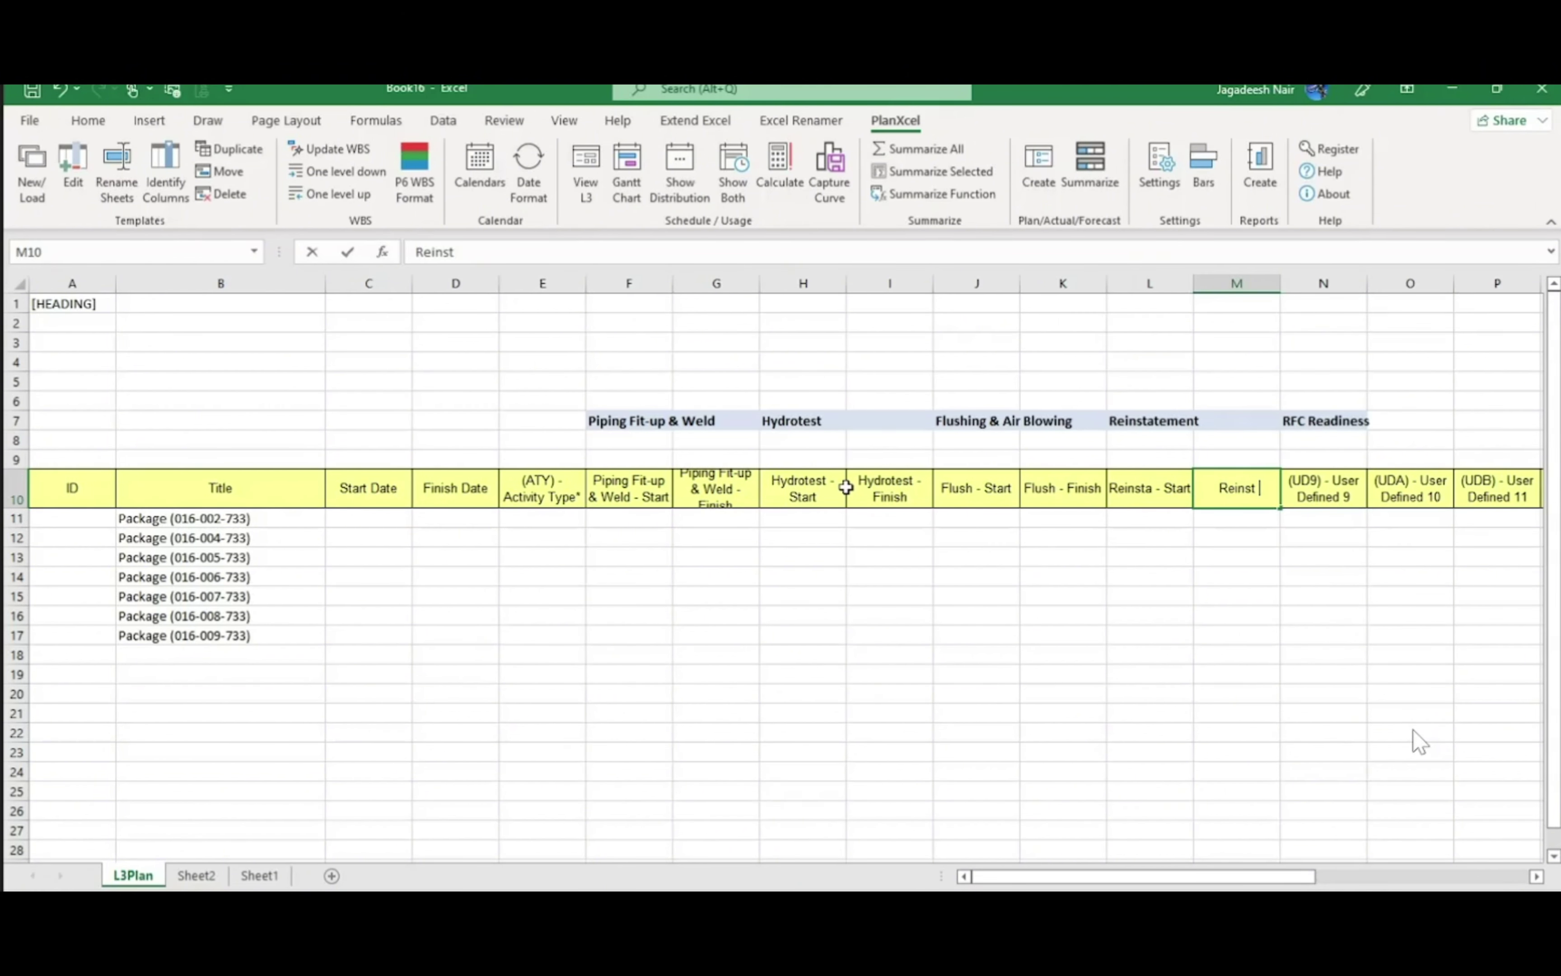
text( - Finish)
key(ctrl+Return)
Rename the User Defined 9 and 10 headers in N10 and O10 as "RFC - Start" and "RFC - Finish"
key(Tab)
text(RFC )
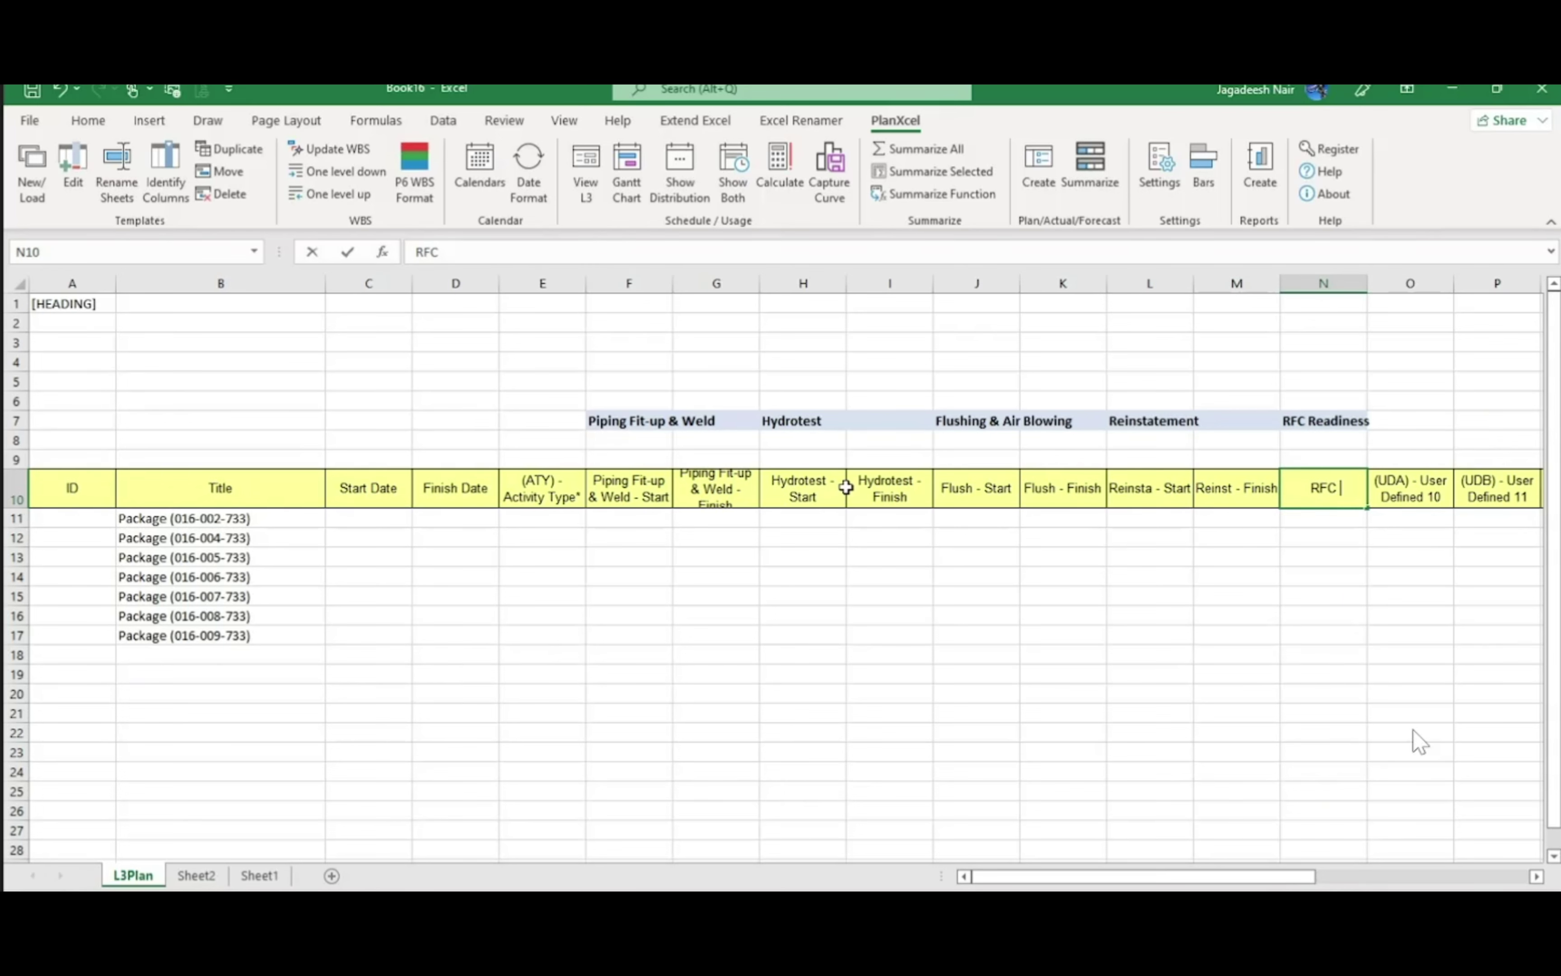
text(- Starty)
key(BackSpace)
key(Tab)
text(R)
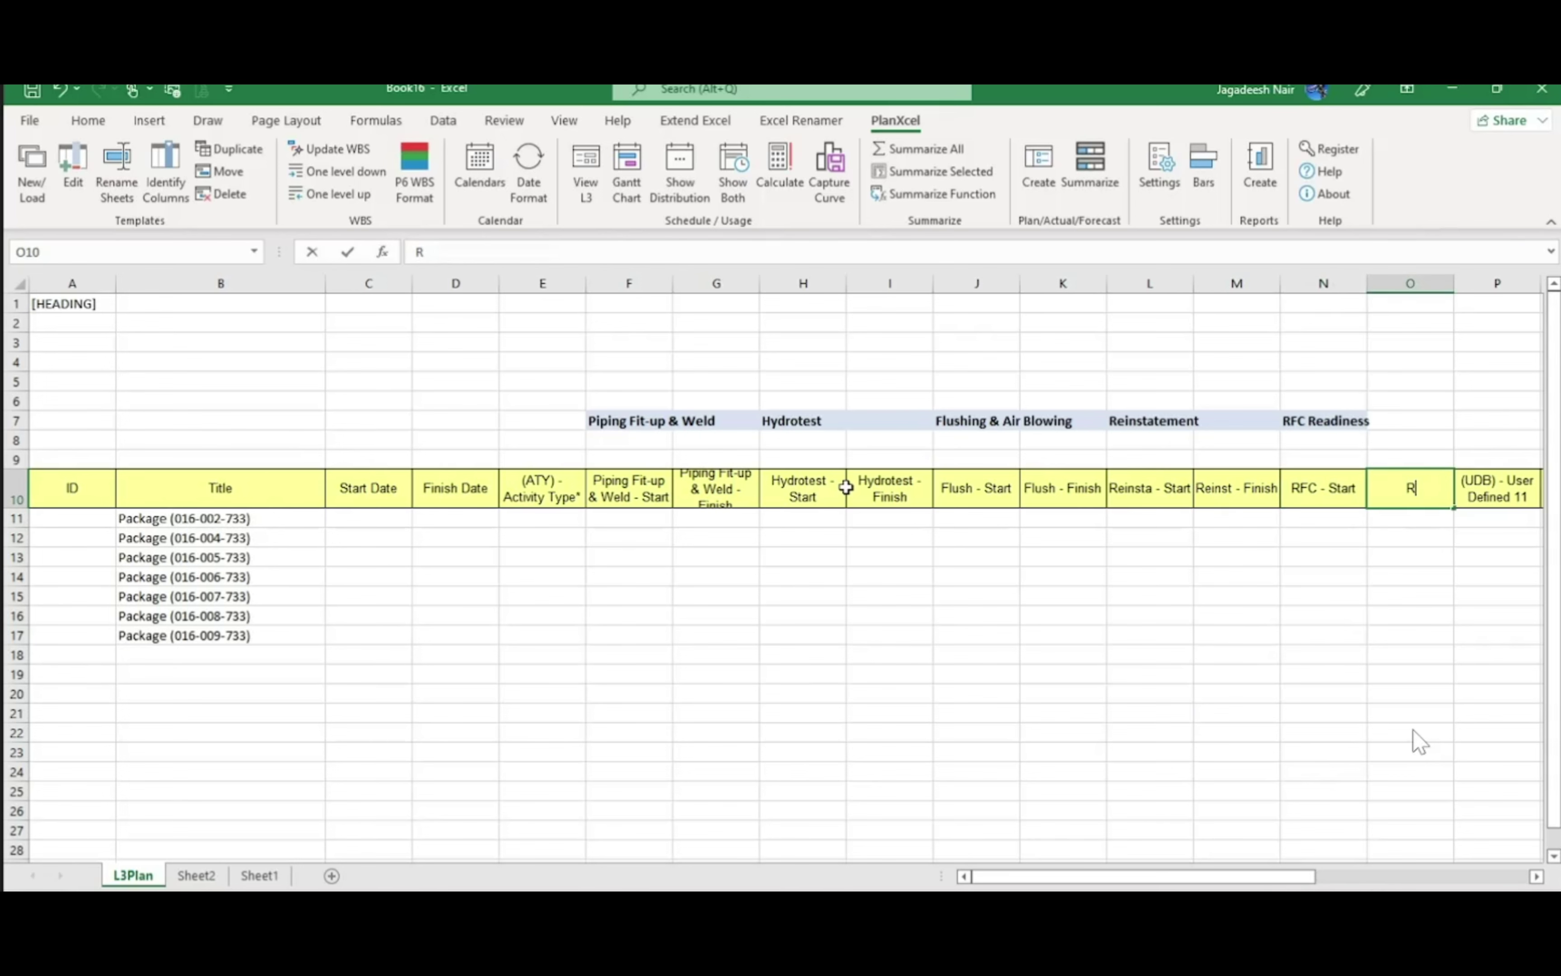
text(FC - Finish)
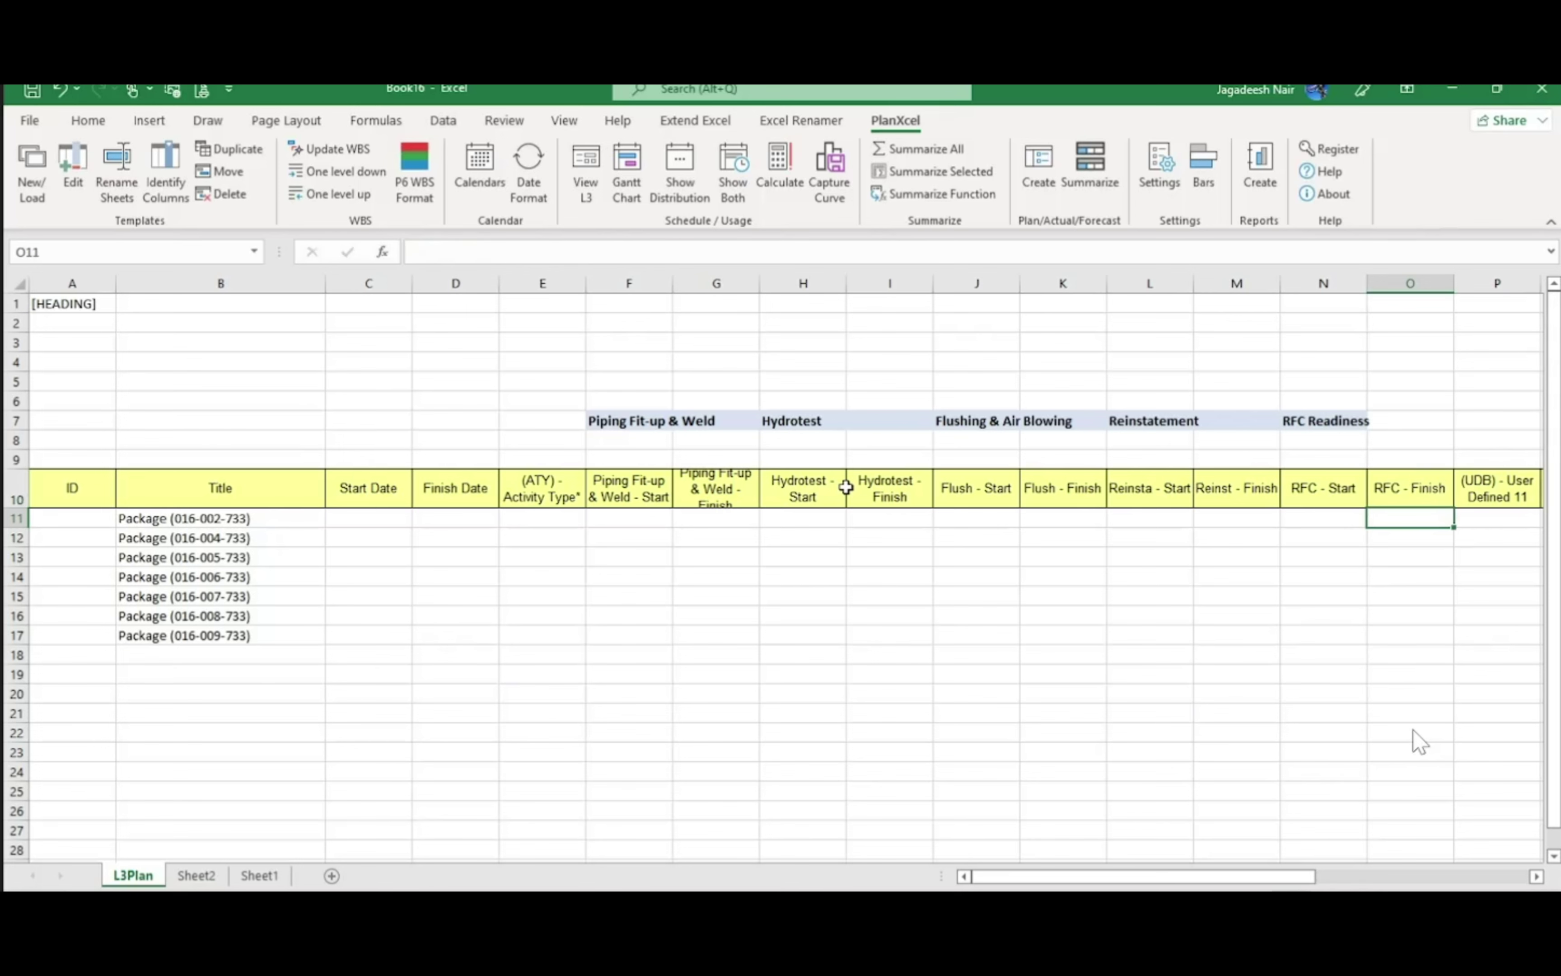
key(ctrl+Return)
click(649, 690)
click(809, 556)
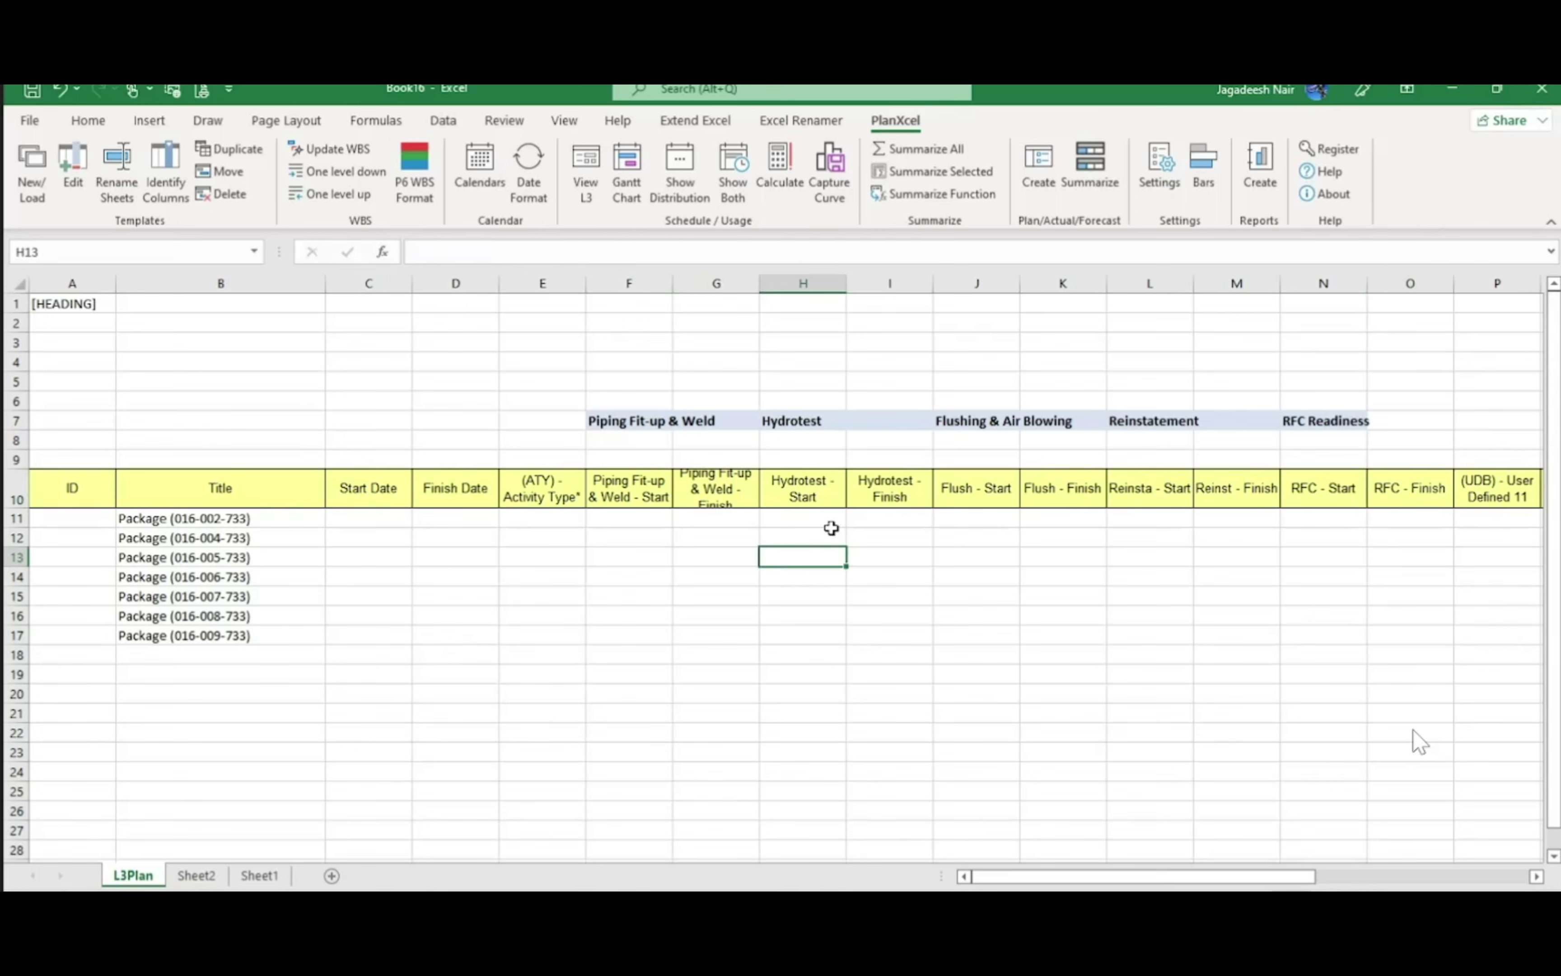
click(1126, 538)
drag(627, 493, 1298, 492)
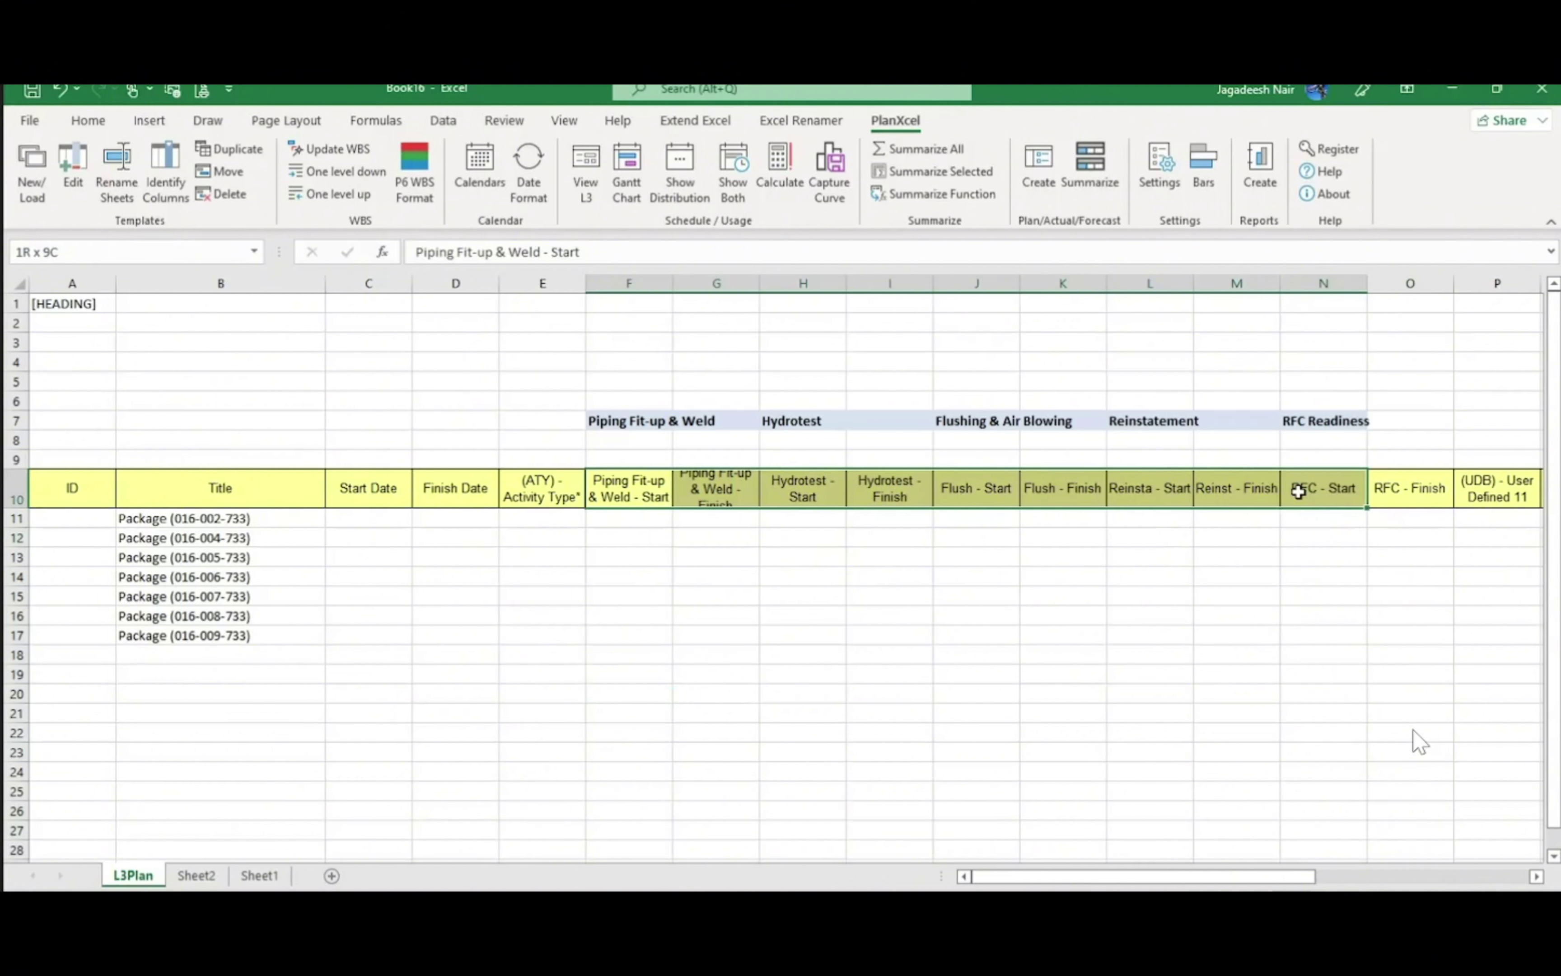
Copy the commodity start and finish dates in B6:K12 of Sheet2 to F11 of L3Plan as values, and format them as dates
click(731, 660)
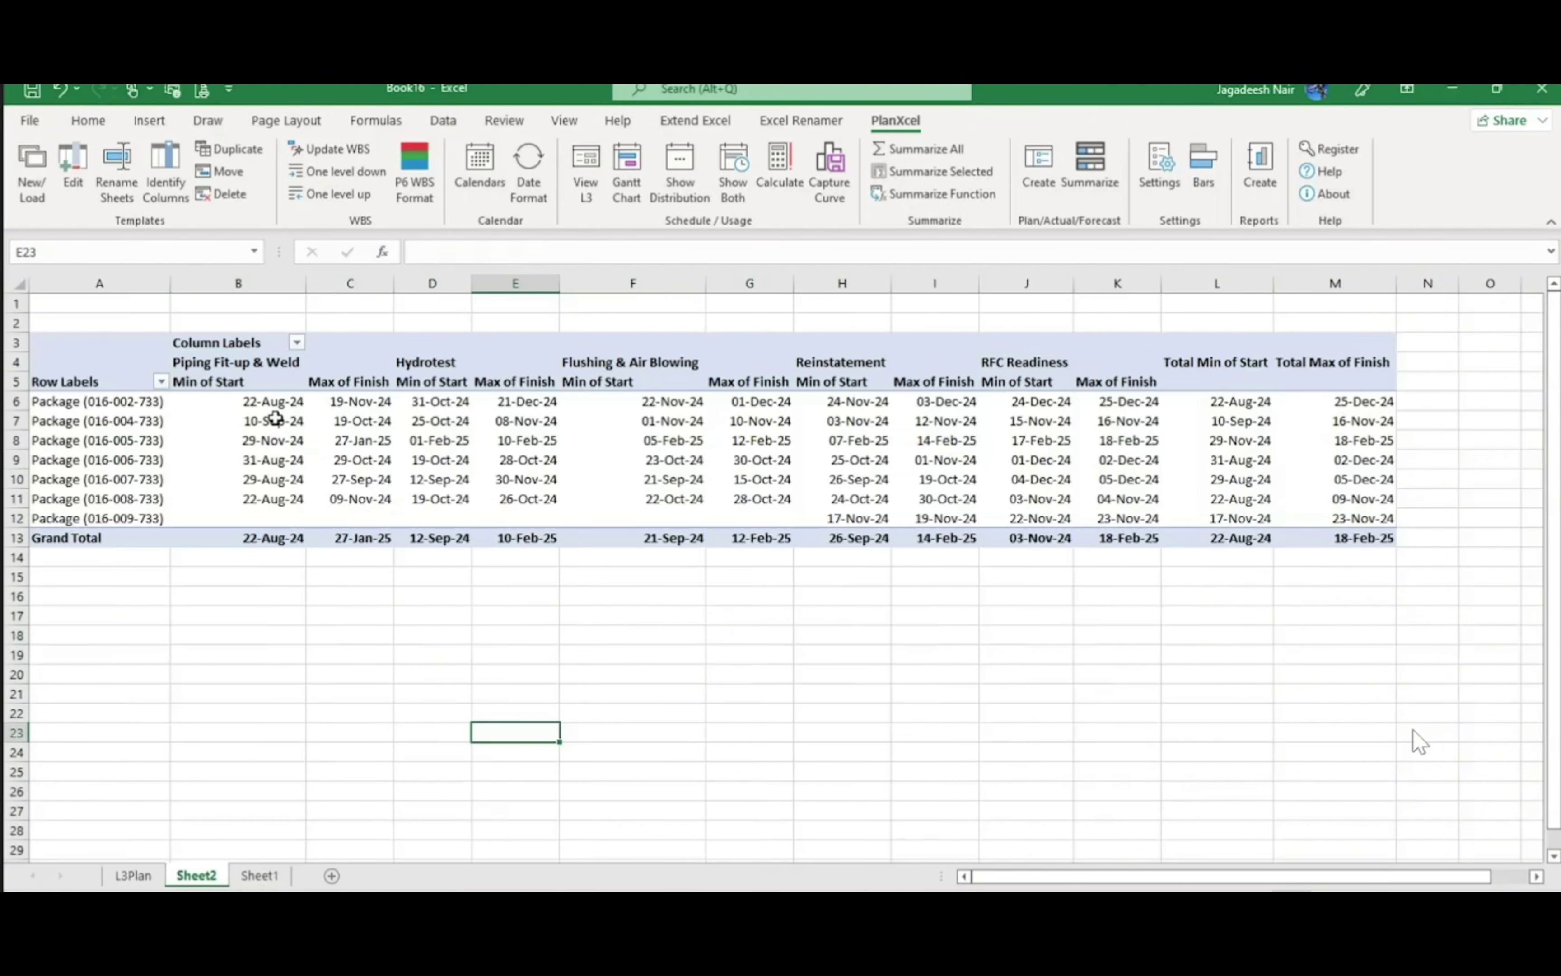
drag(275, 405, 1139, 519)
key(ctrl+c)
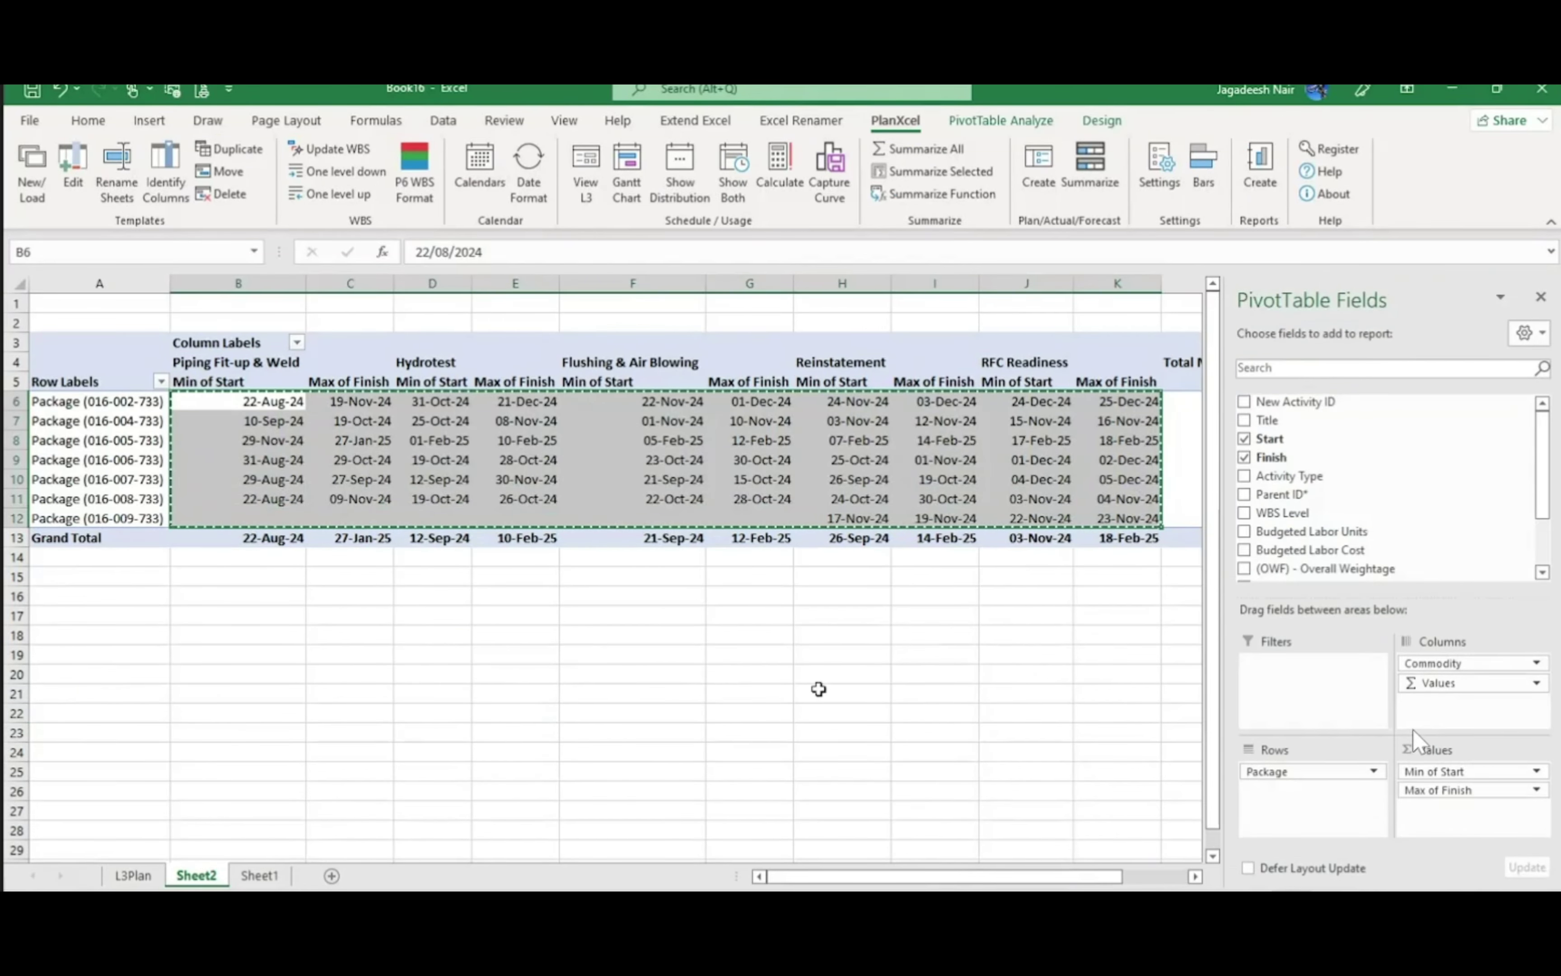
click(143, 879)
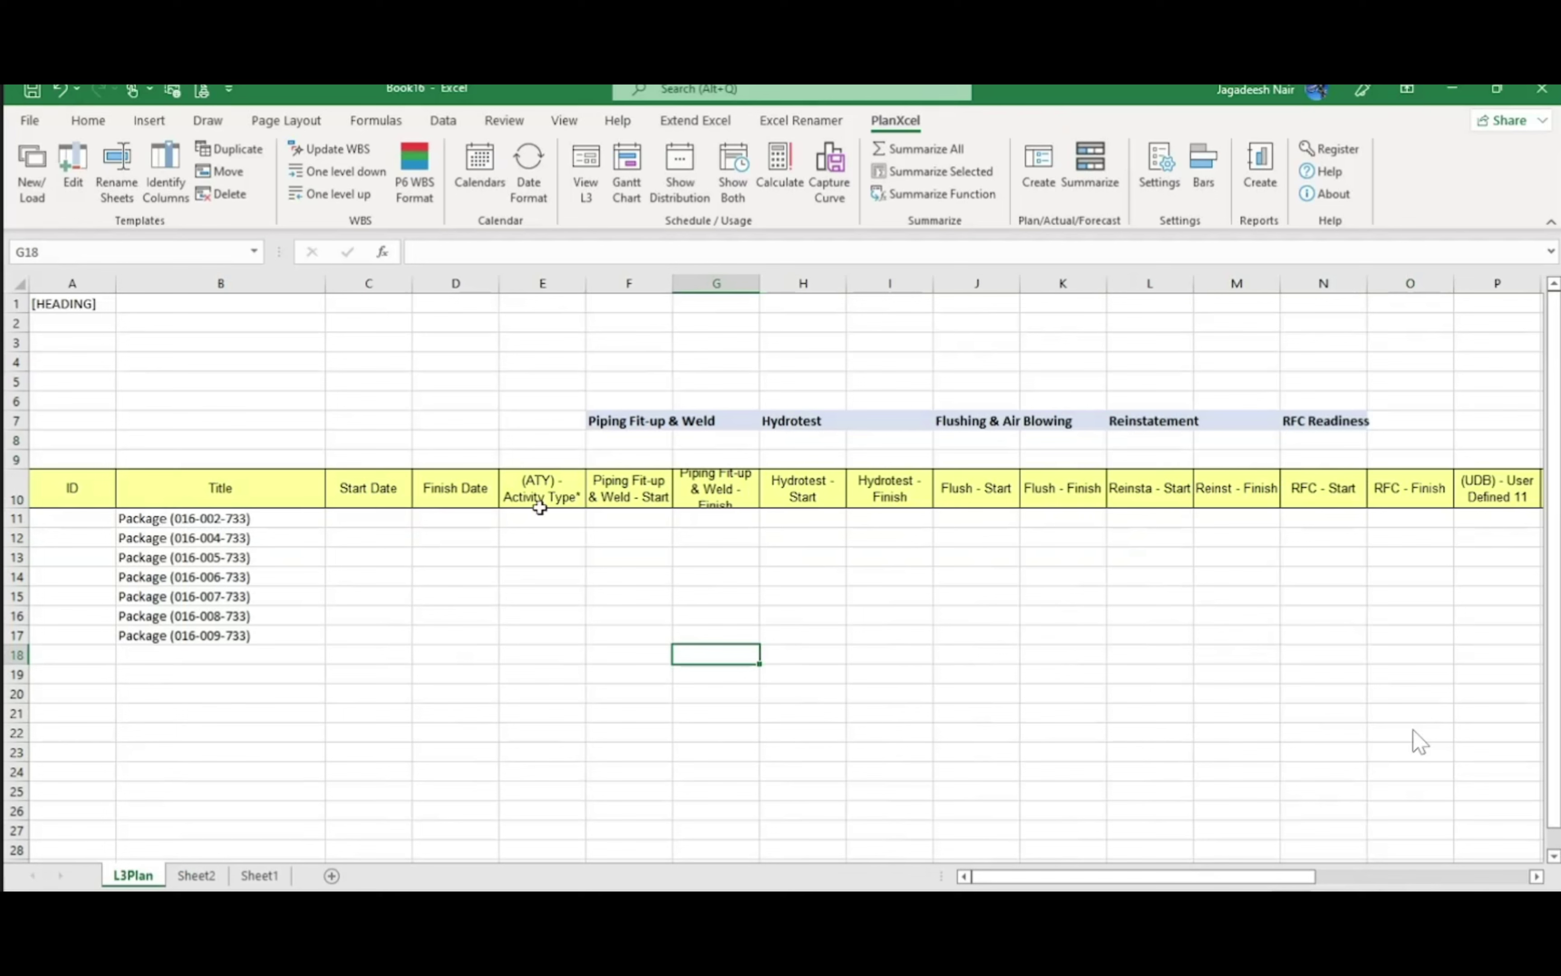
click(558, 518)
click(664, 518)
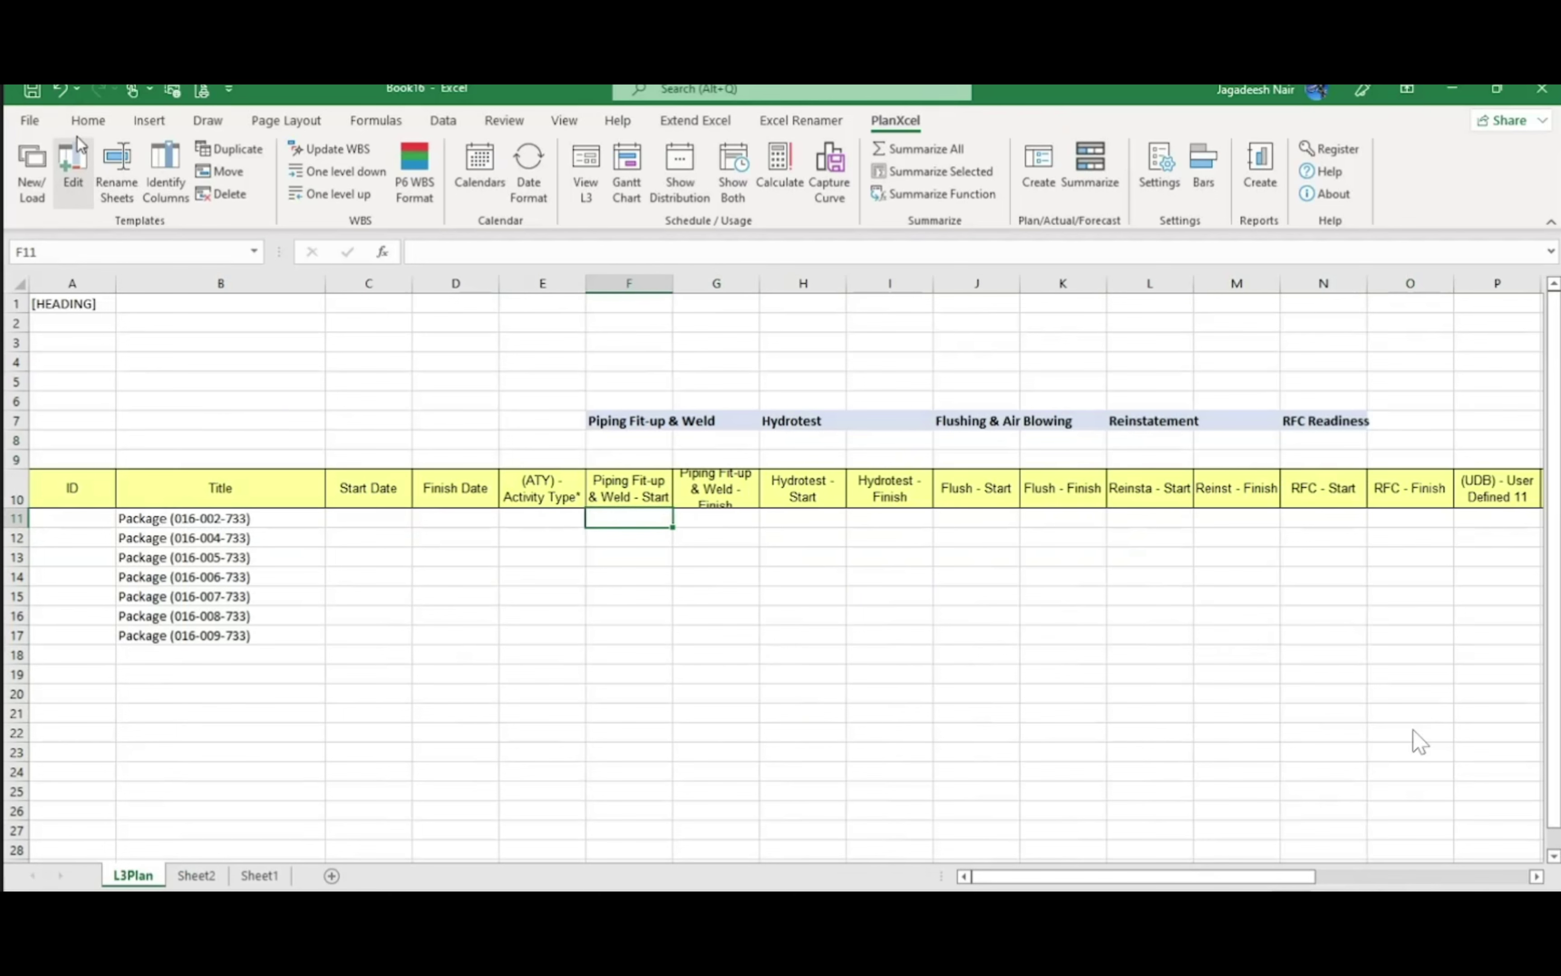
click(87, 121)
click(31, 200)
click(32, 310)
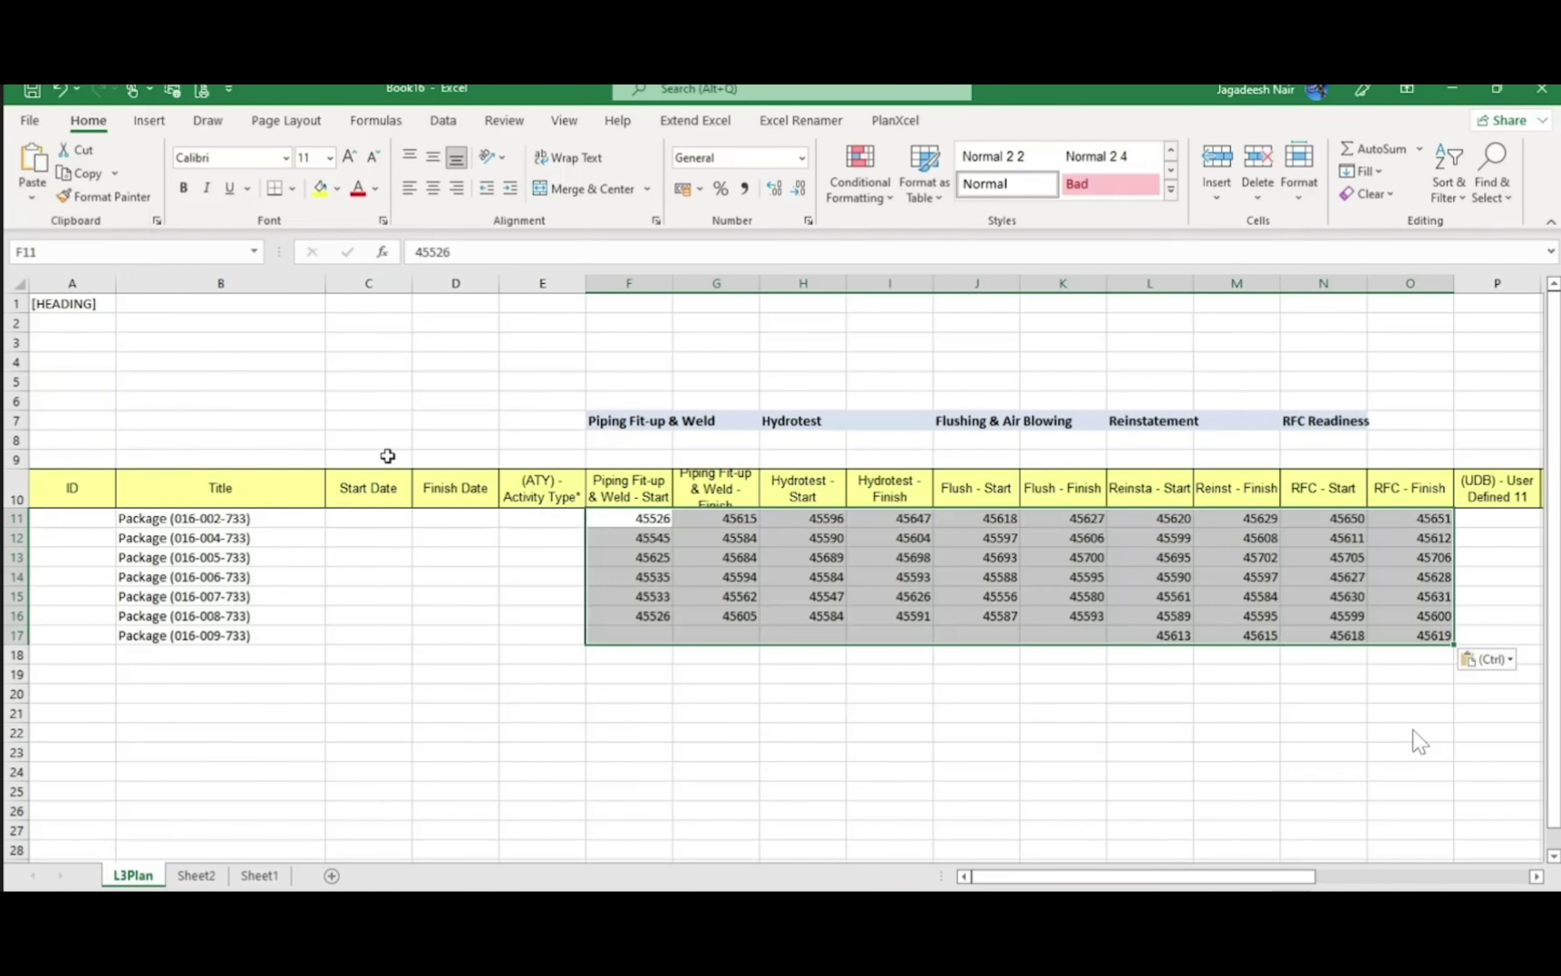
key(ctrl+shift+3)
click(902, 807)
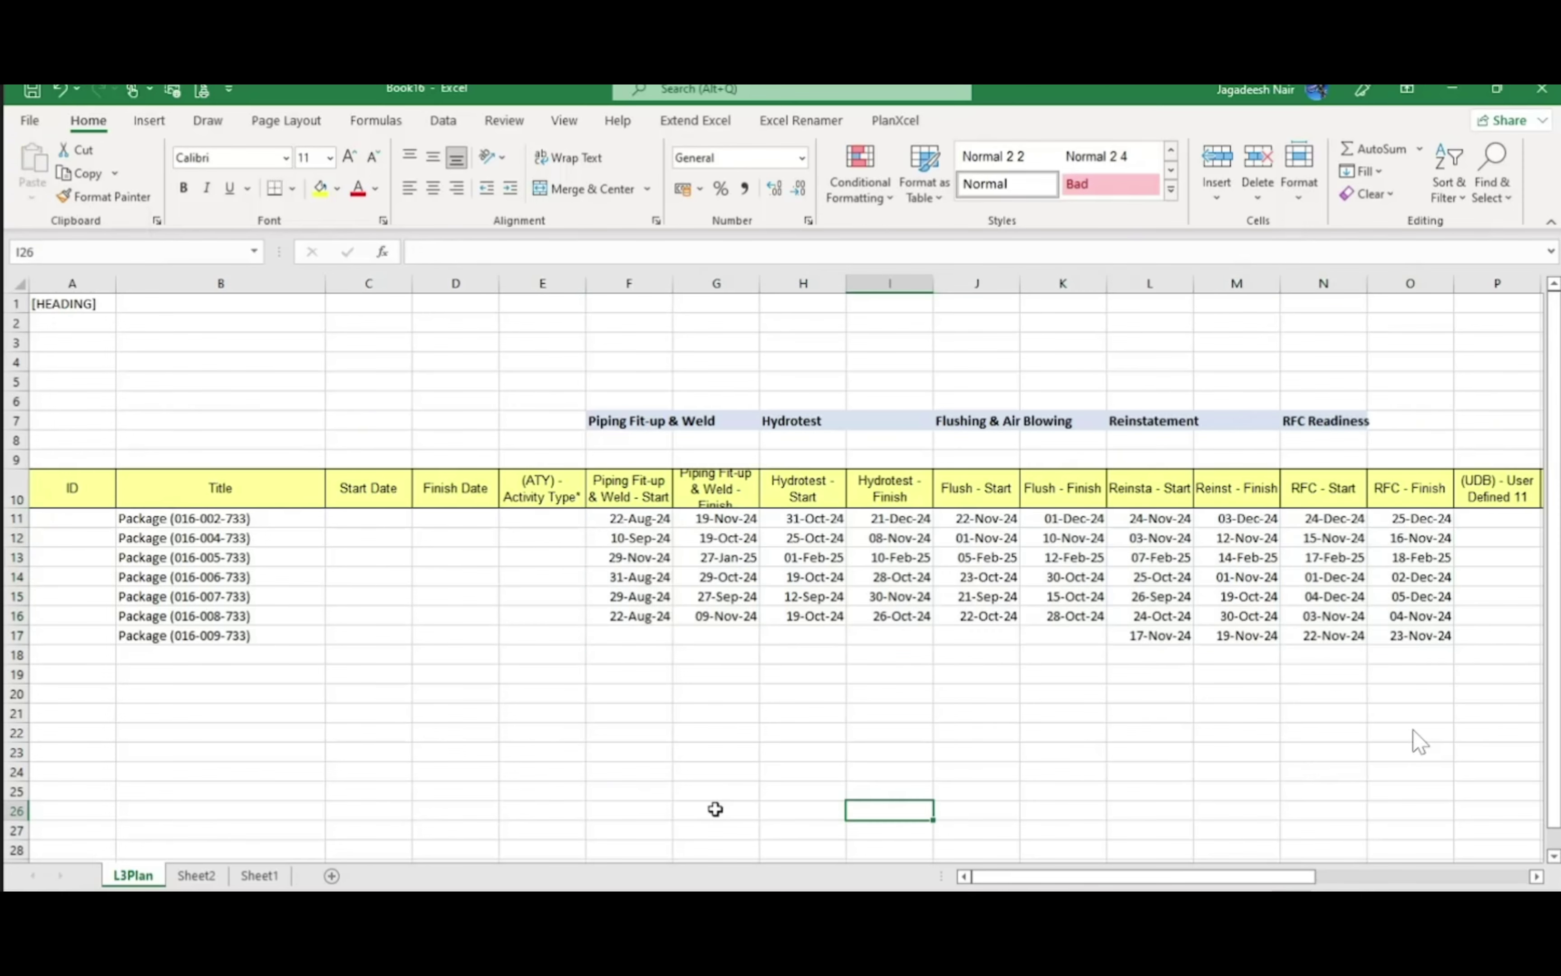
Copy the Total Min of Start and Total Max of Finish dates in L6:M12 of Sheet2 into L3Plan's Start Date and Finish Date columns from C11
click(196, 875)
click(1541, 296)
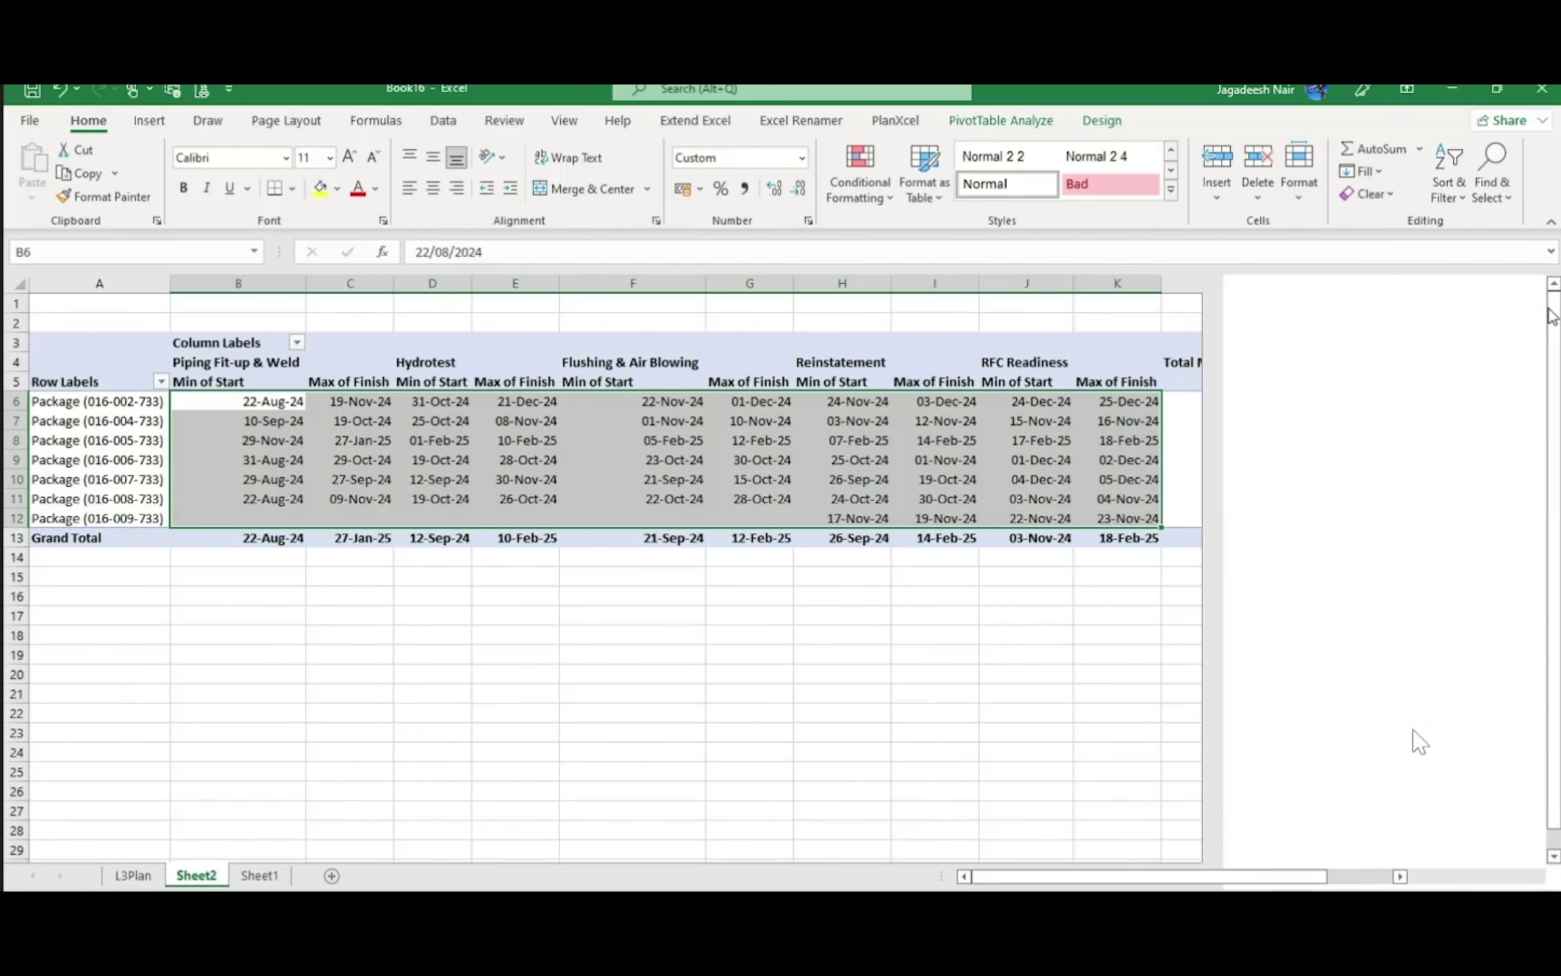
drag(1245, 403, 1347, 519)
key(ctrl+c)
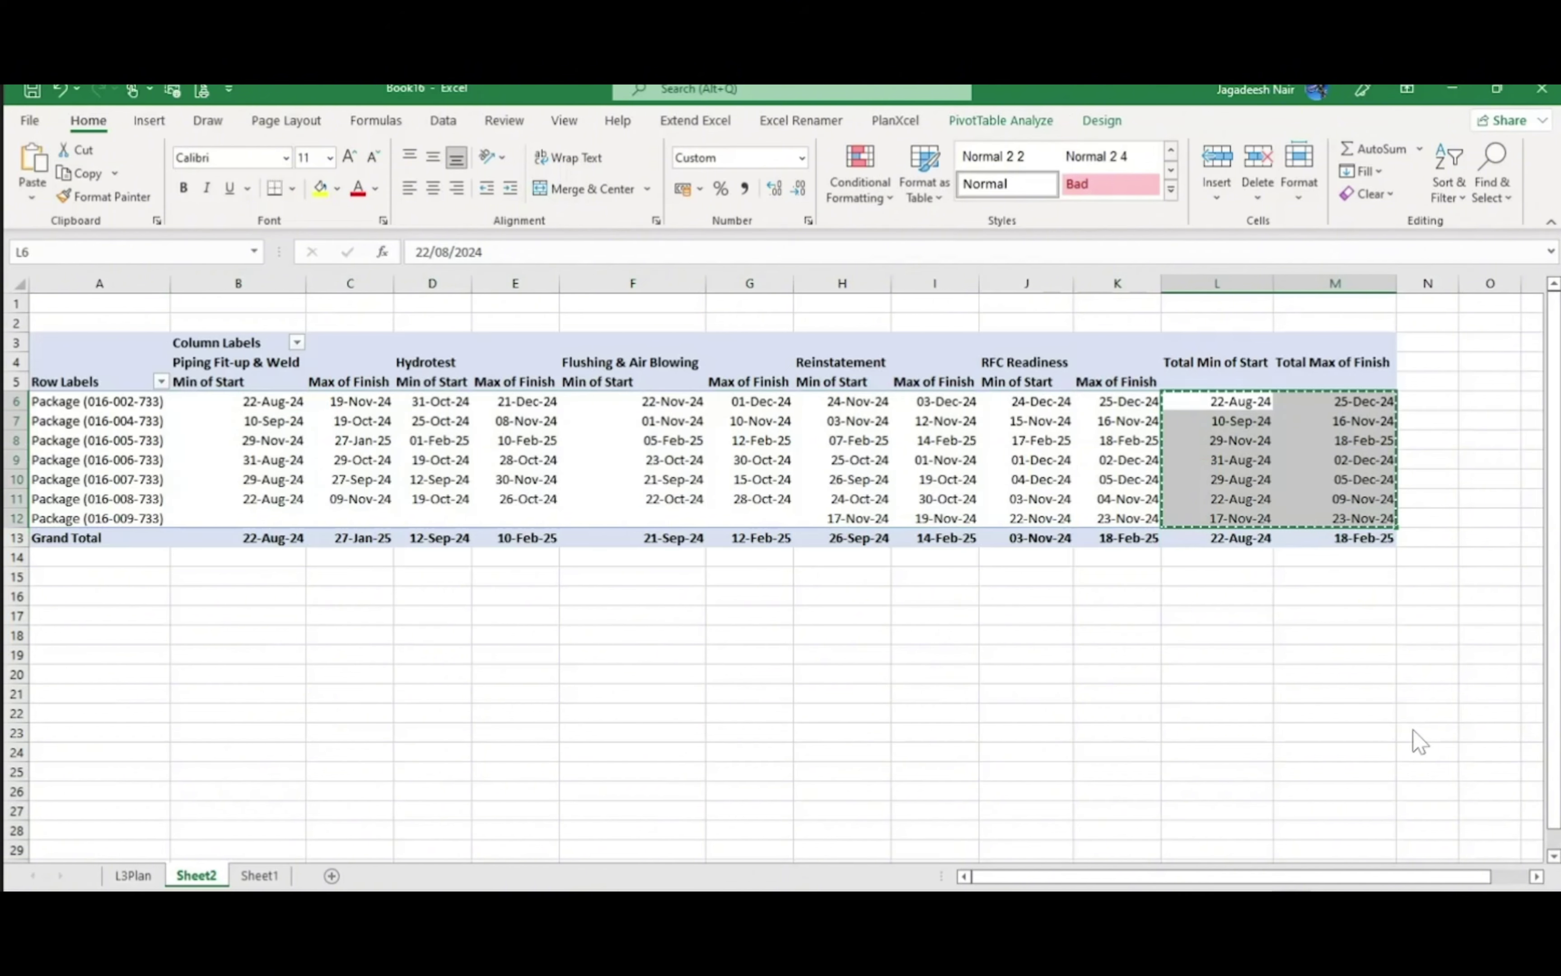
click(132, 875)
click(367, 518)
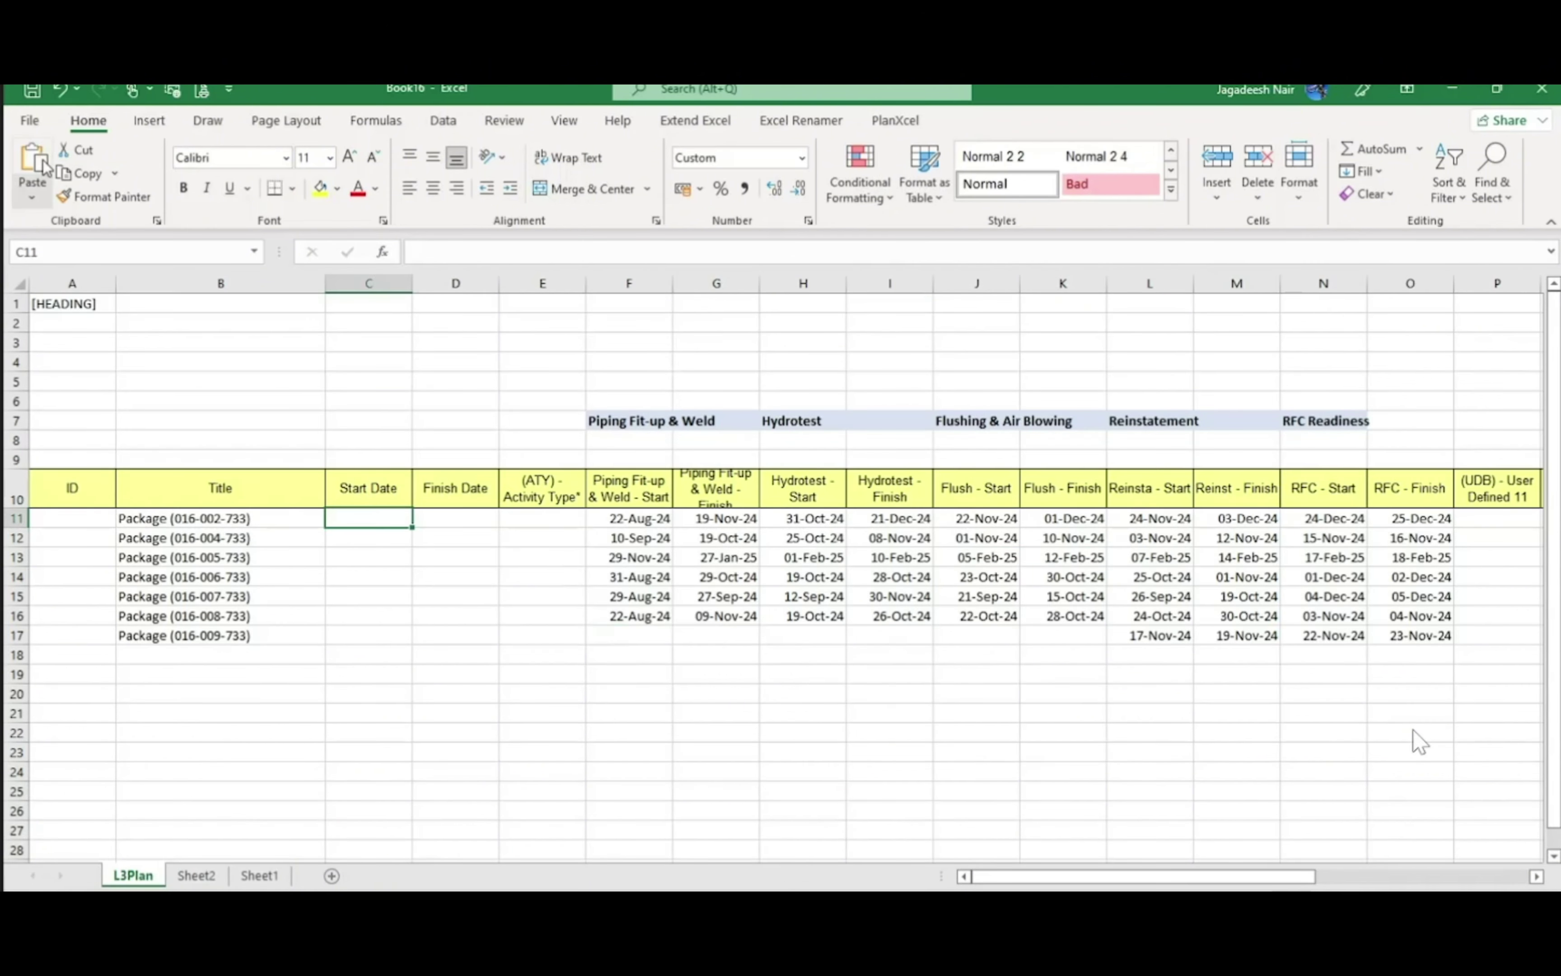
click(31, 197)
click(31, 342)
Number the packages 1 to 7 in the ID column, A11 to A17, by filling down from 1 and 2
click(70, 518)
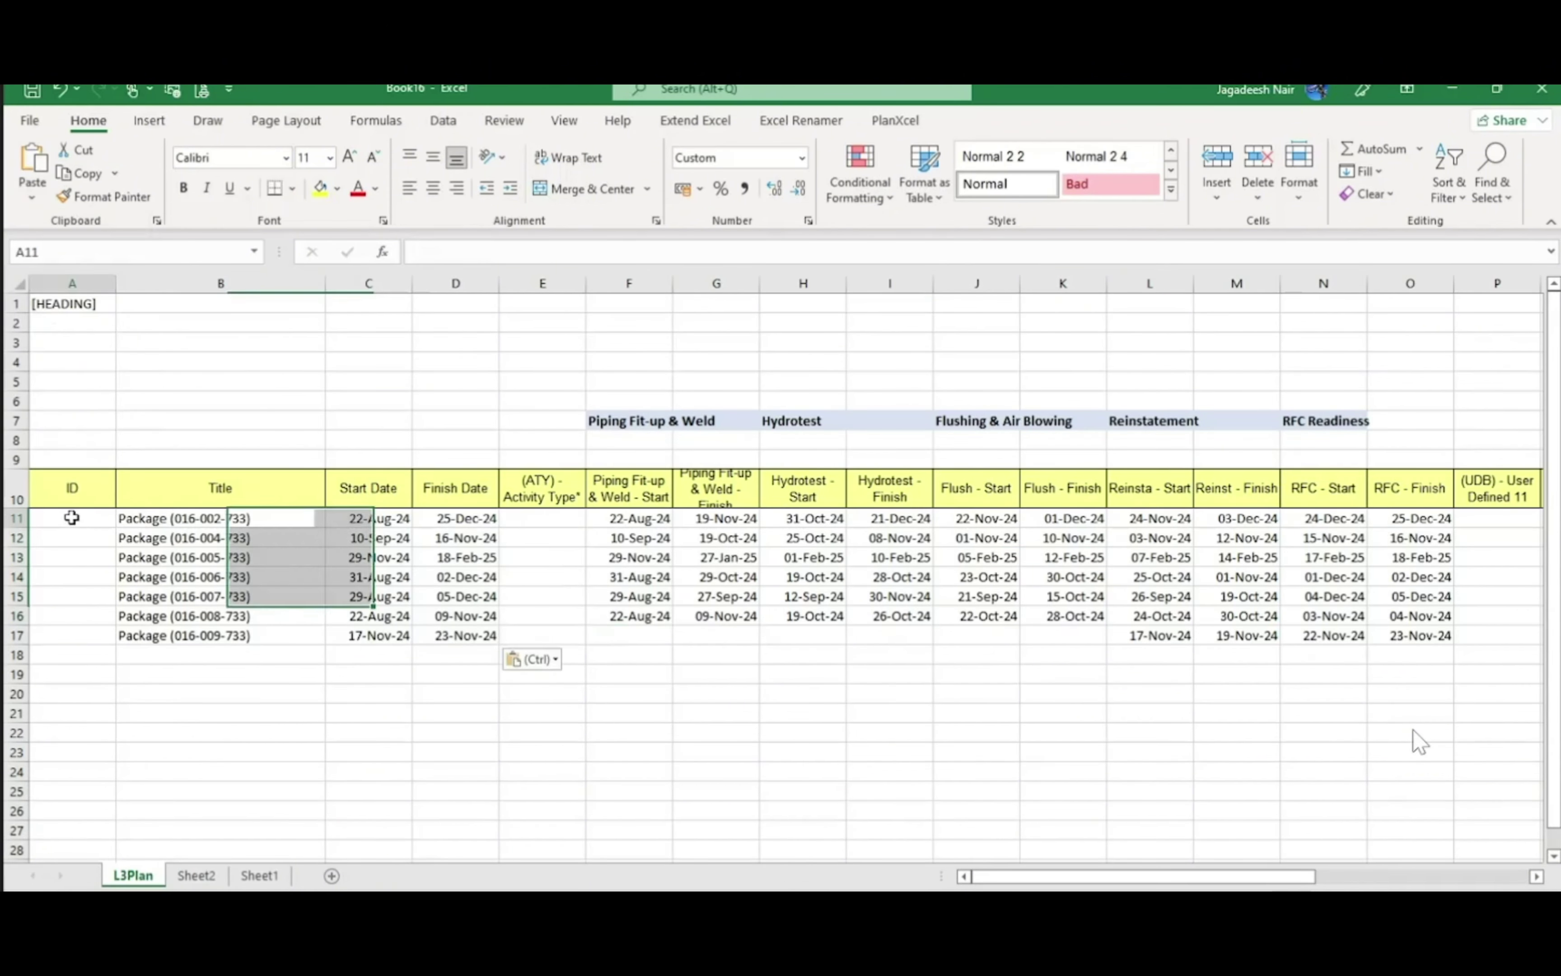
text(1)
click(253, 754)
click(89, 544)
text(3w)
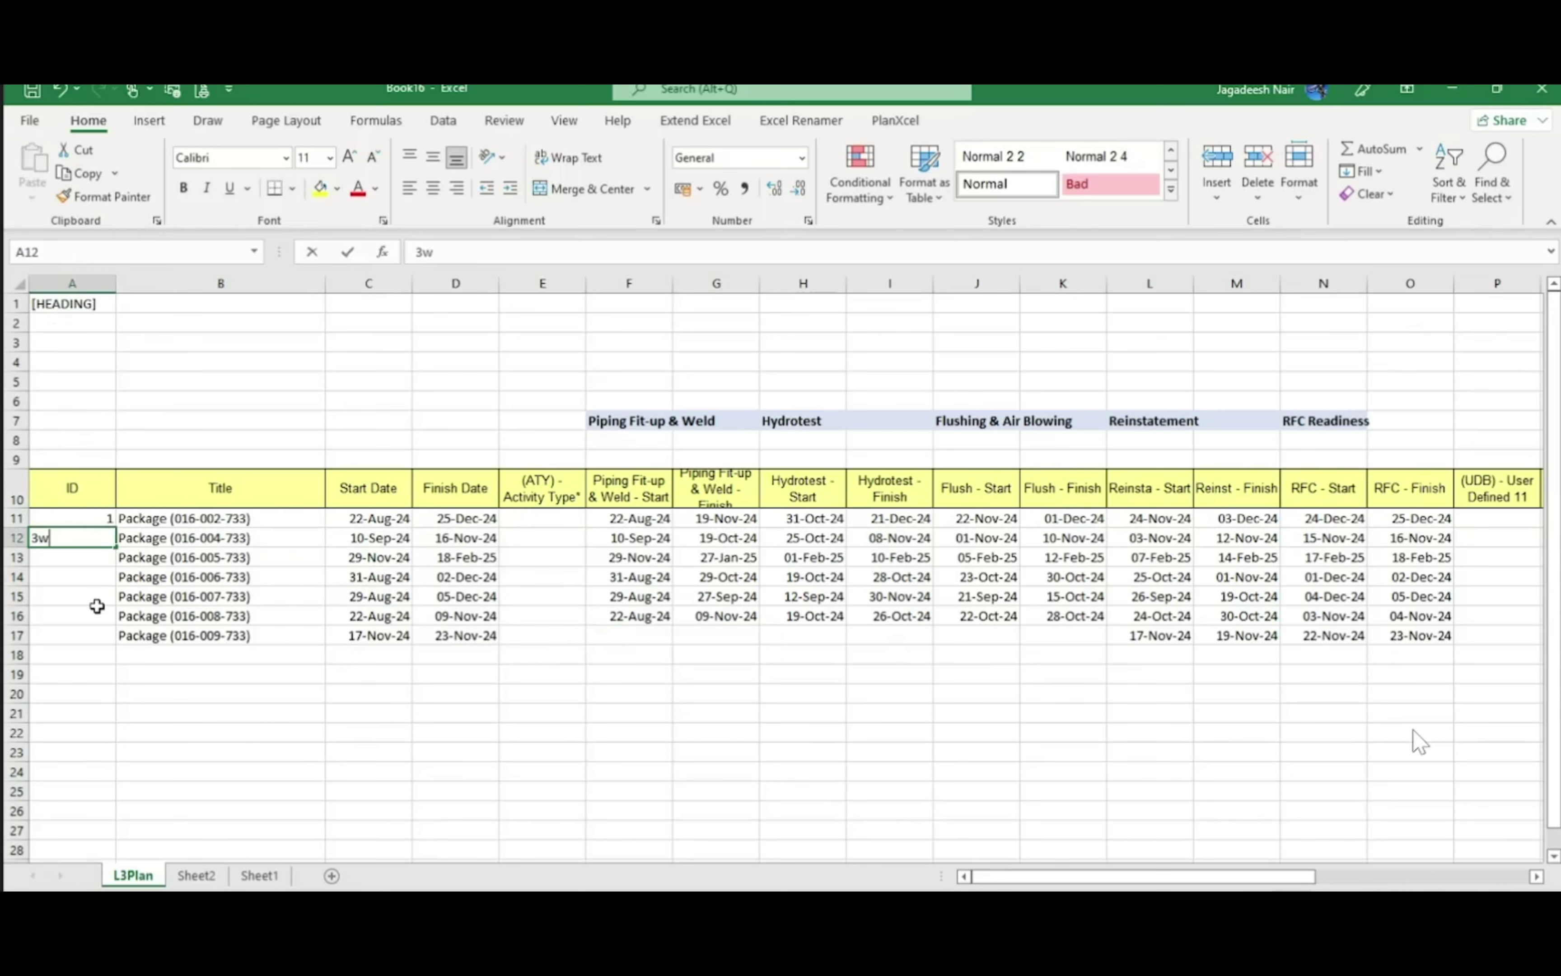
key(Escape)
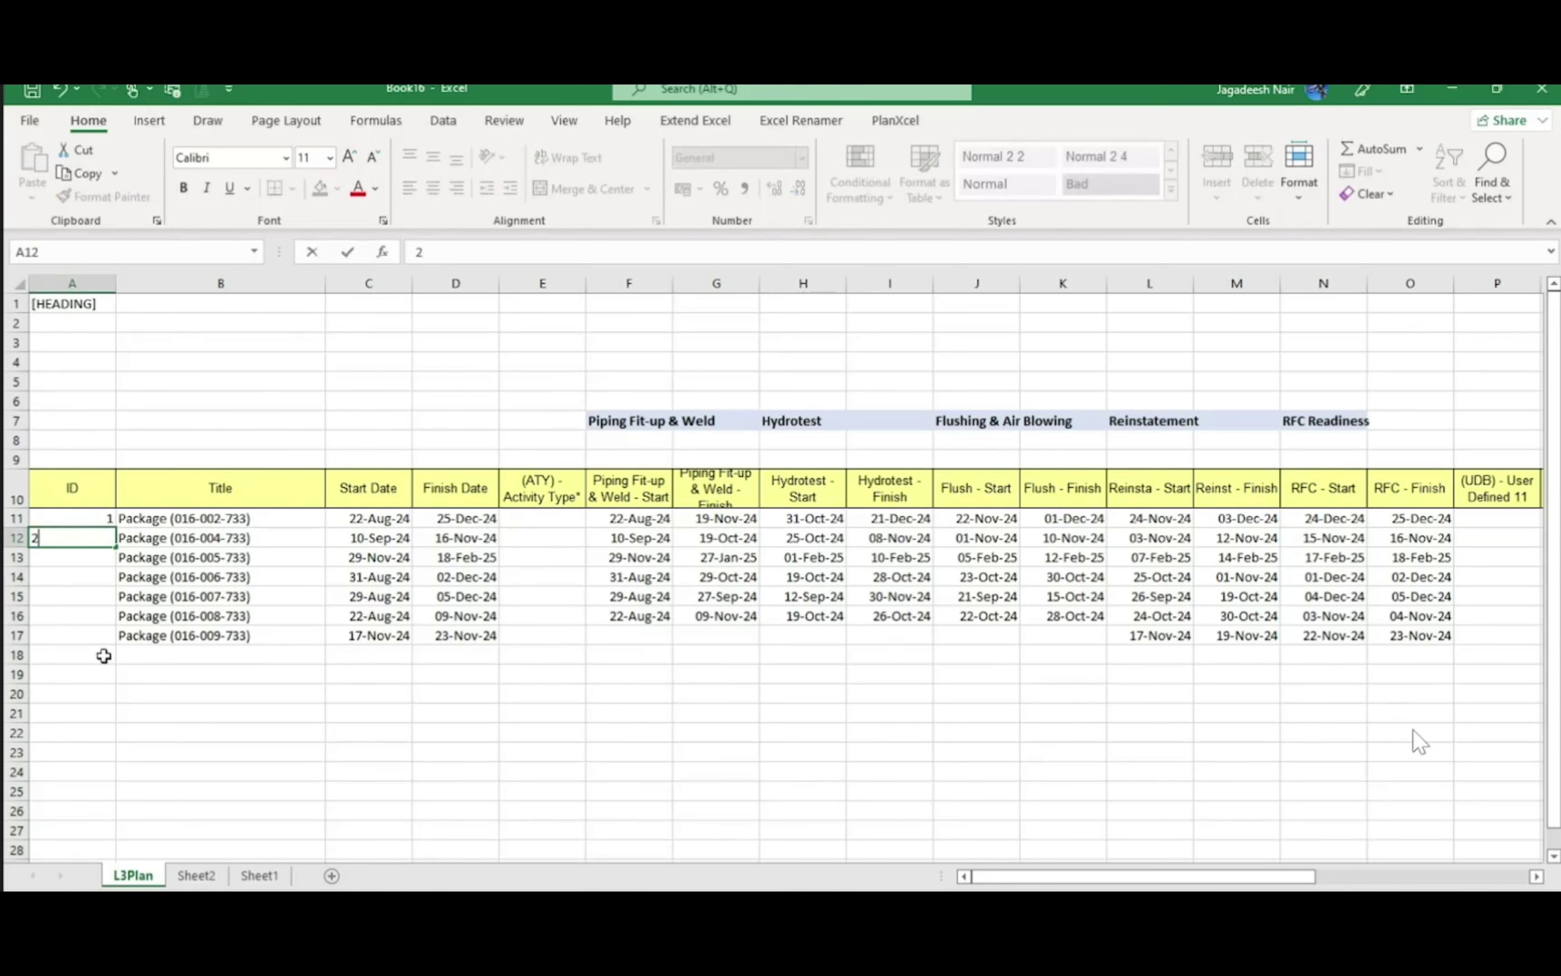
drag(94, 524, 107, 537)
double_click(107, 537)
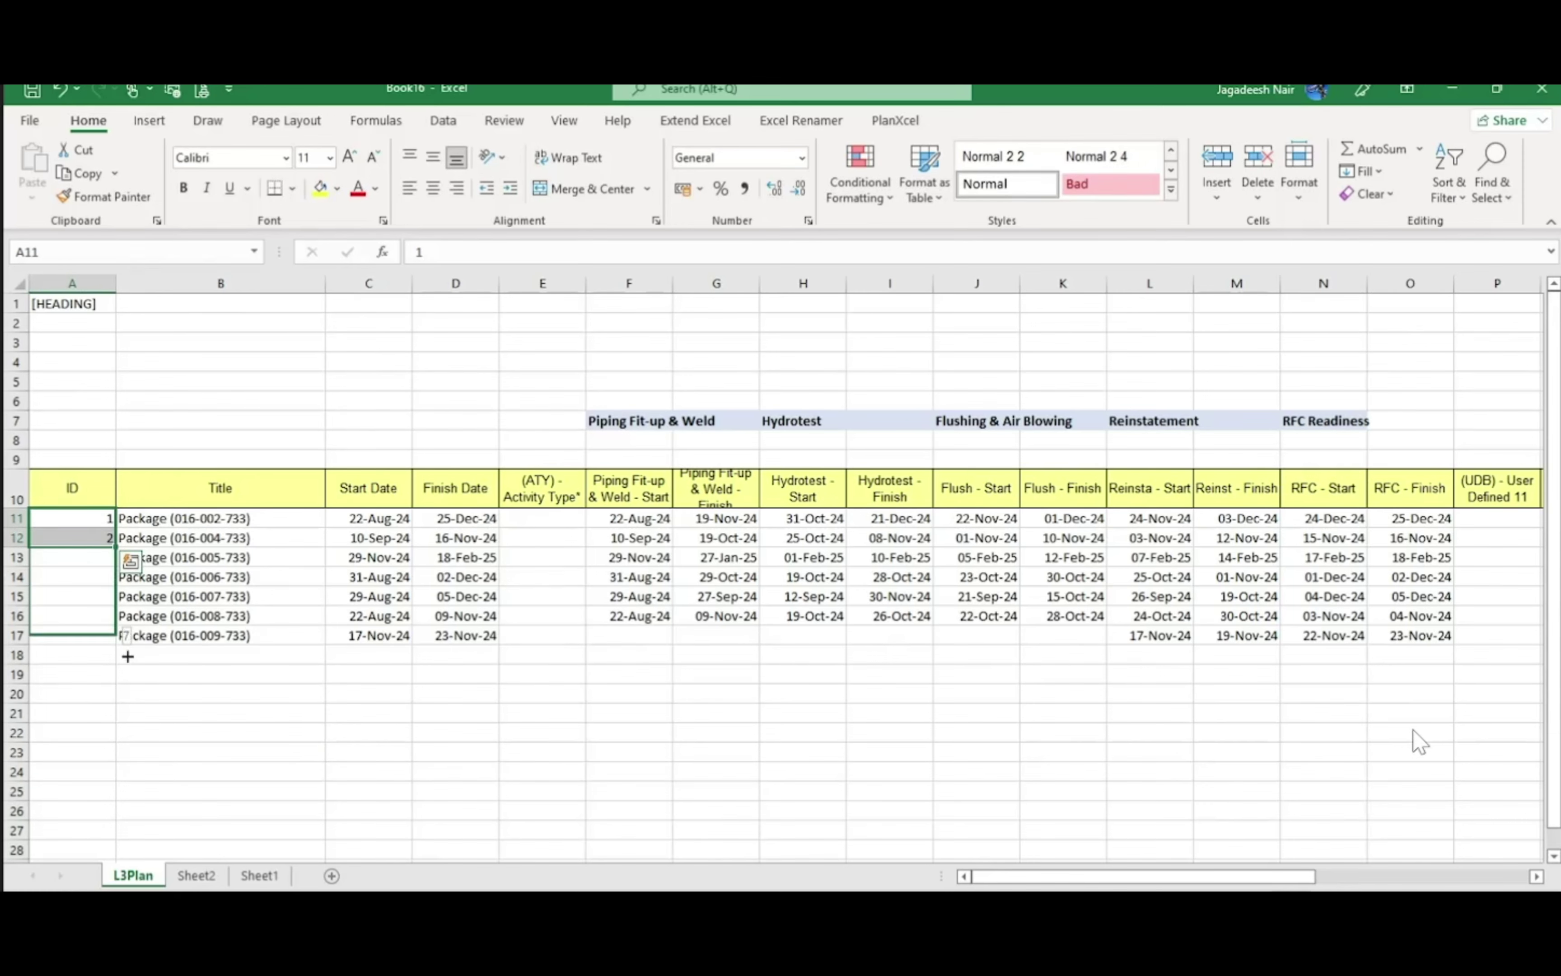
click(297, 750)
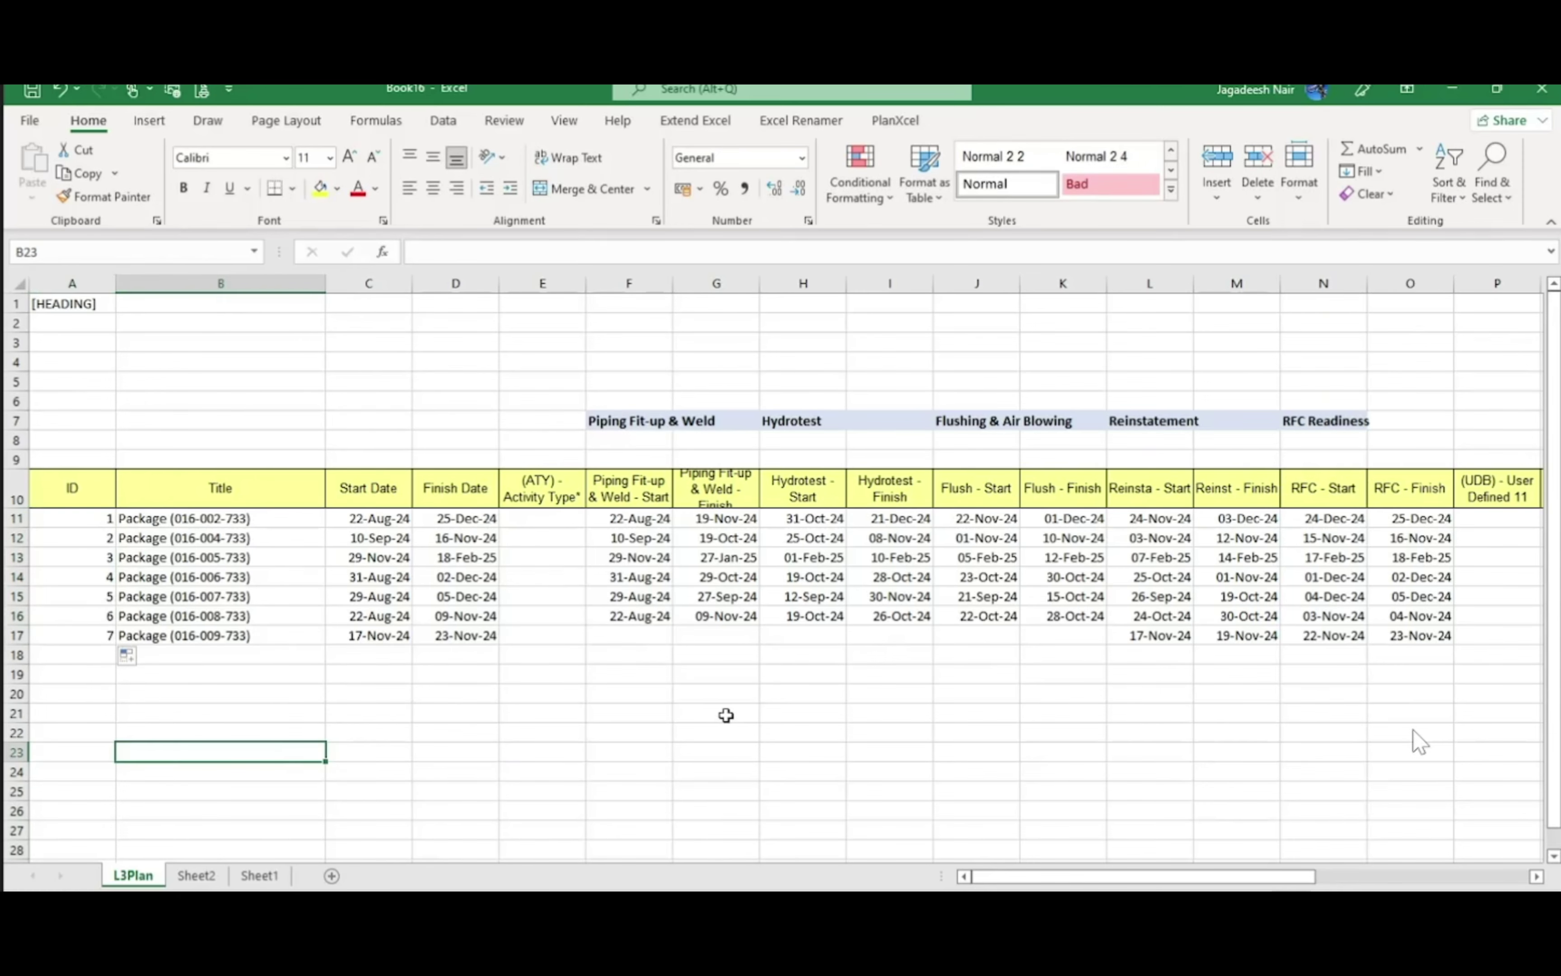
Increase the height of rows 11 to 19 to 33
scroll(726, 715, down, 1)
ctrl+click(1040, 674)
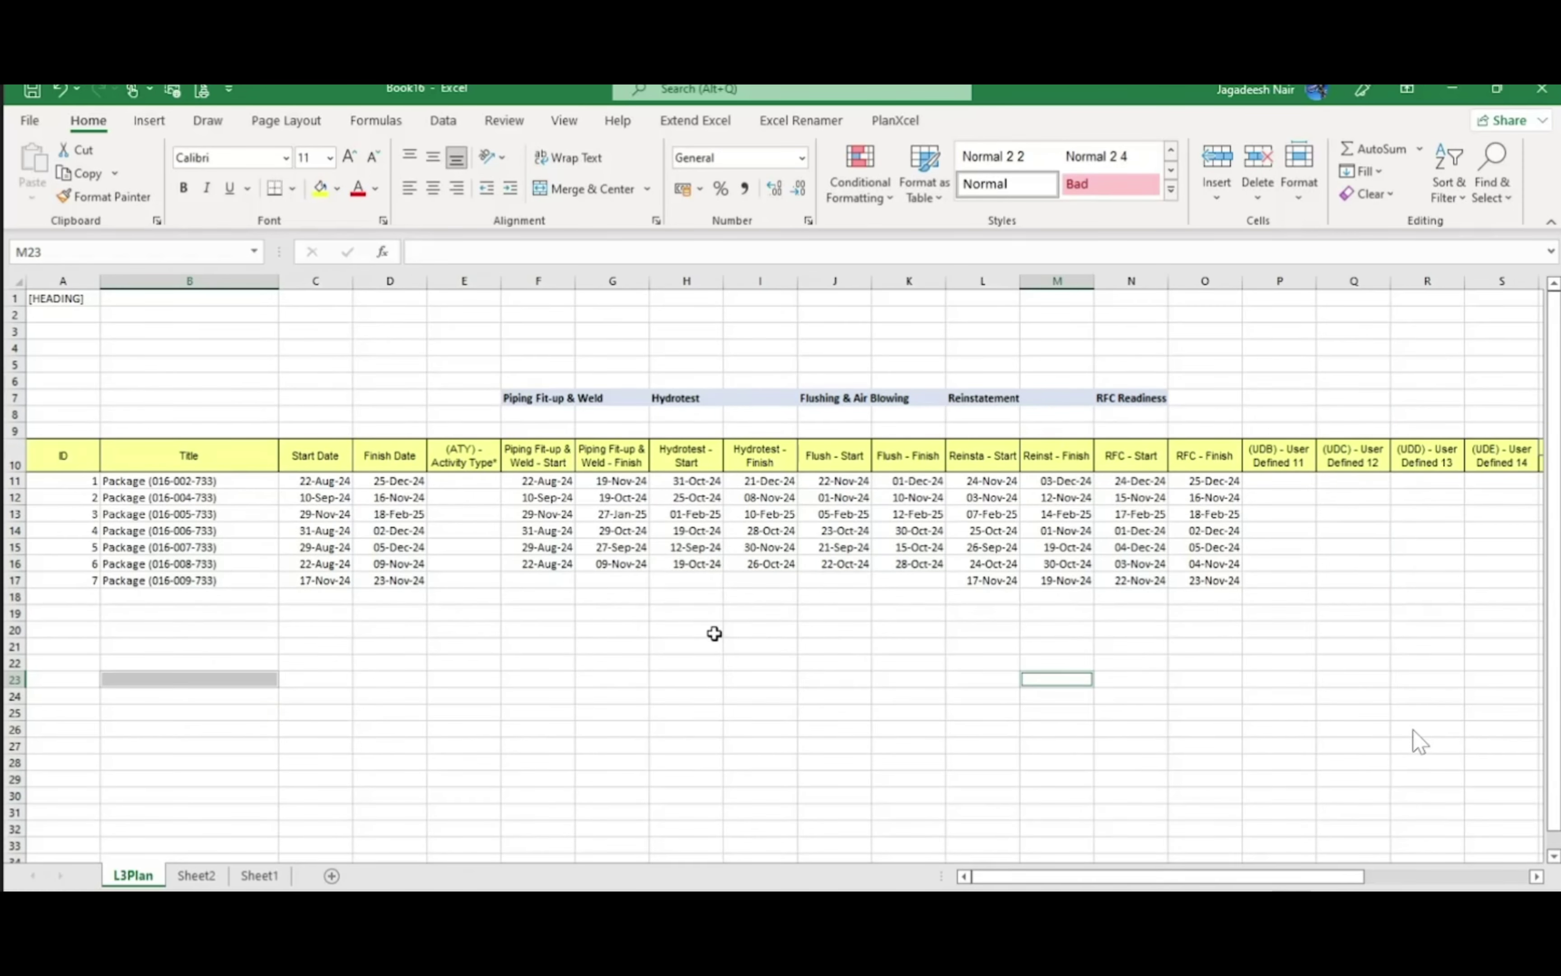
scroll(714, 632, down, 1)
click(631, 675)
drag(19, 445, 19, 549)
drag(20, 450, 24, 467)
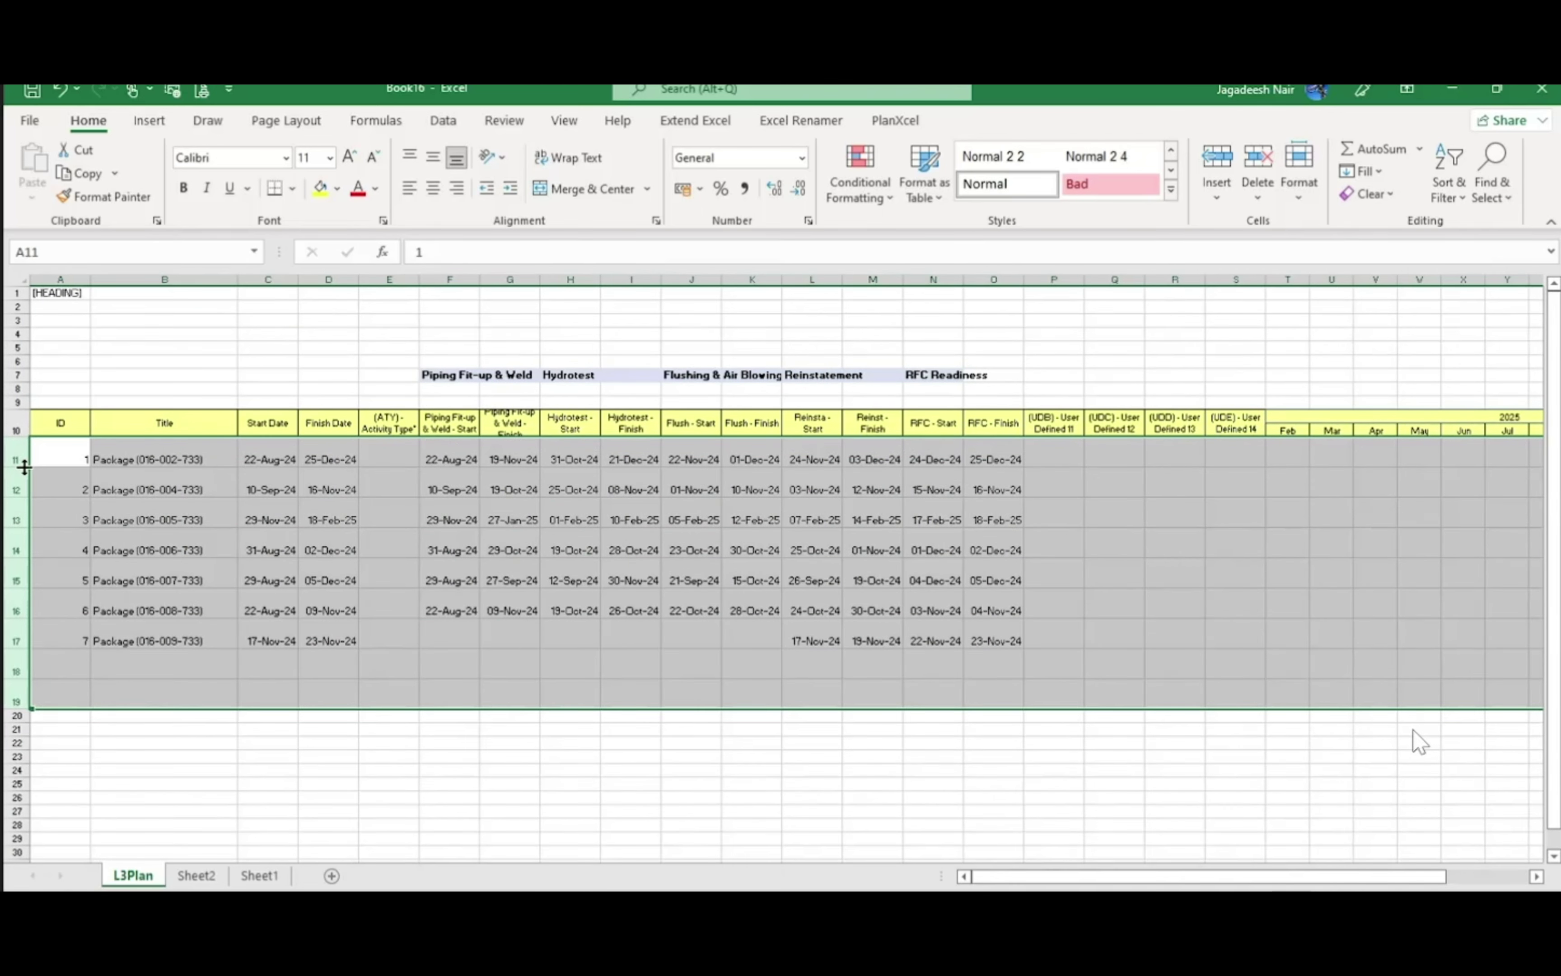
click(25, 466)
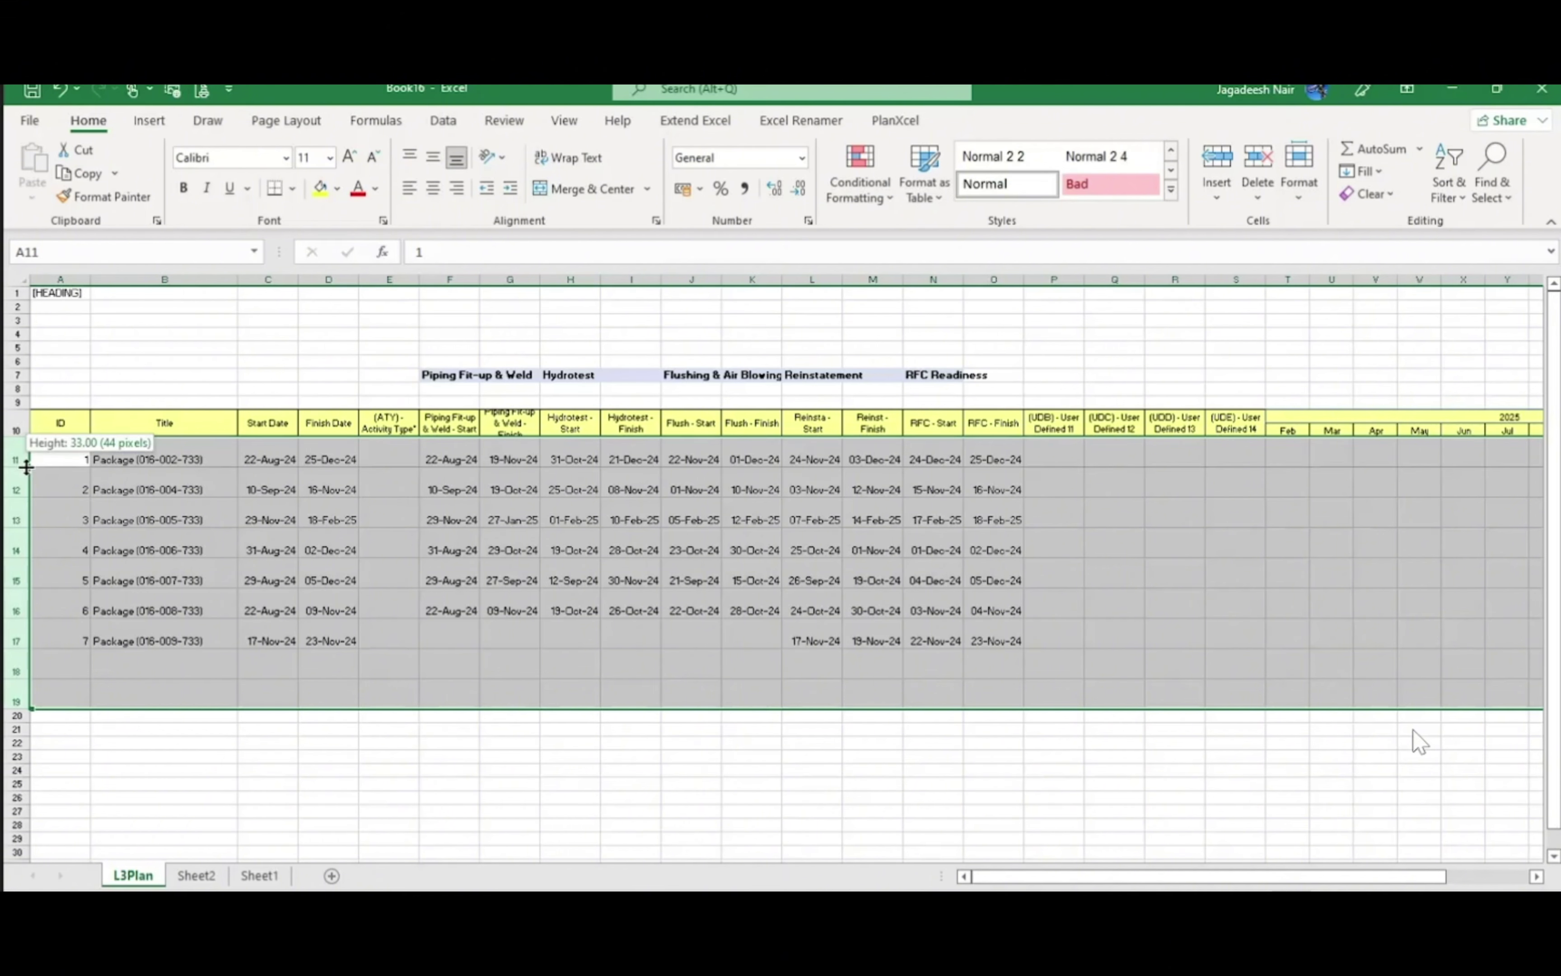
Align the contents of rows 11 to 19 vertically to the middle
click(432, 157)
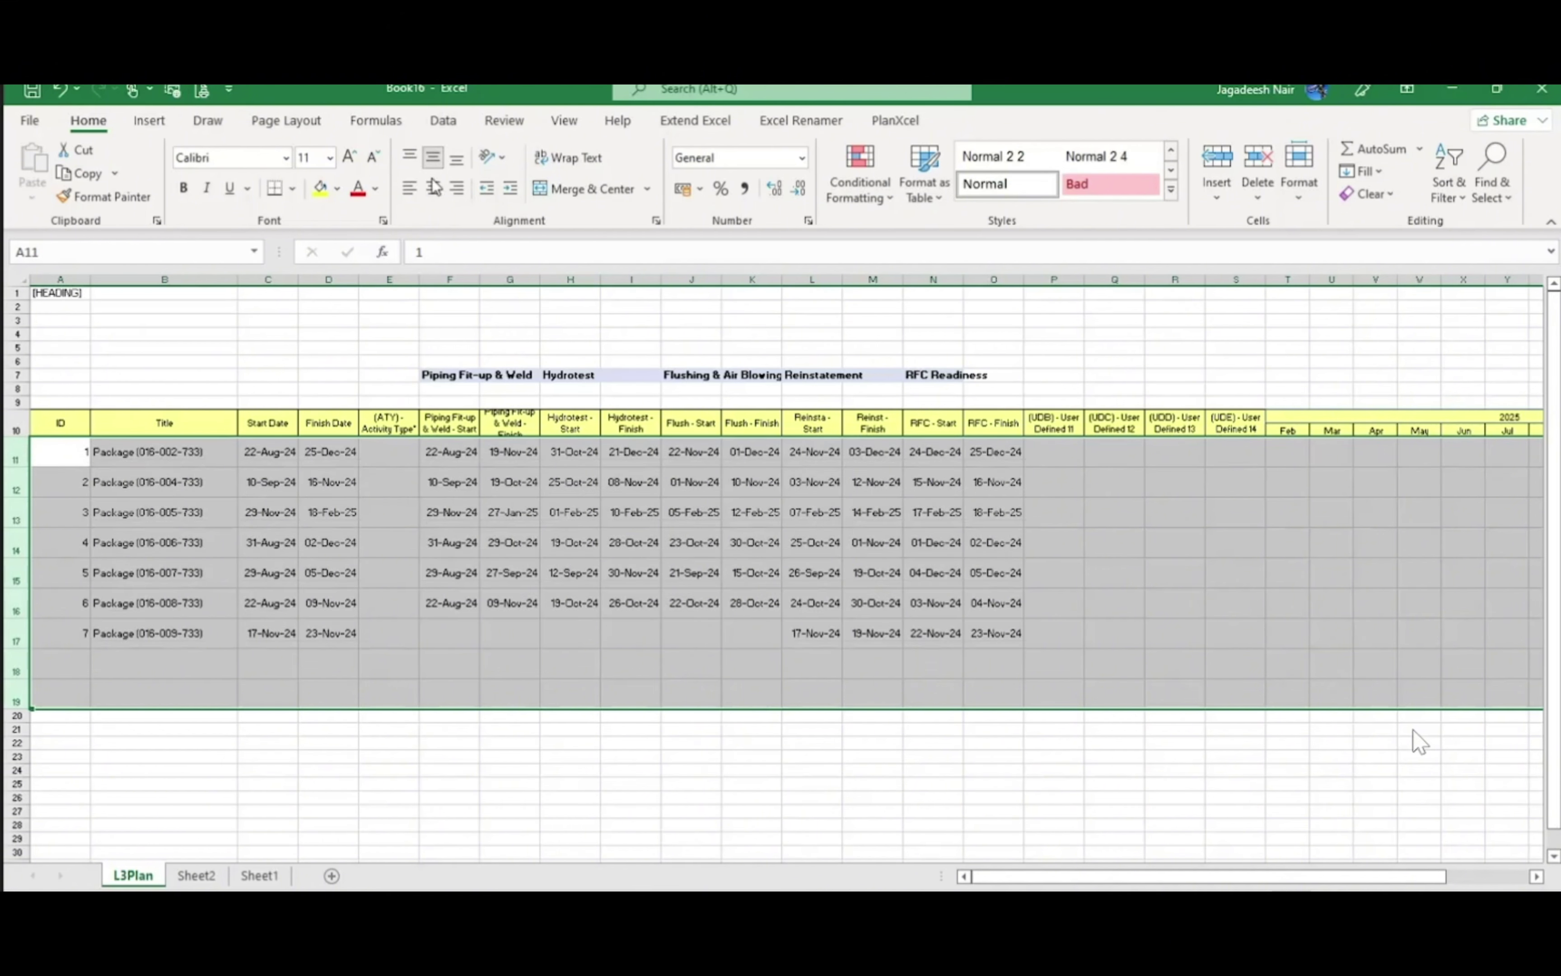
click(993, 662)
click(1174, 513)
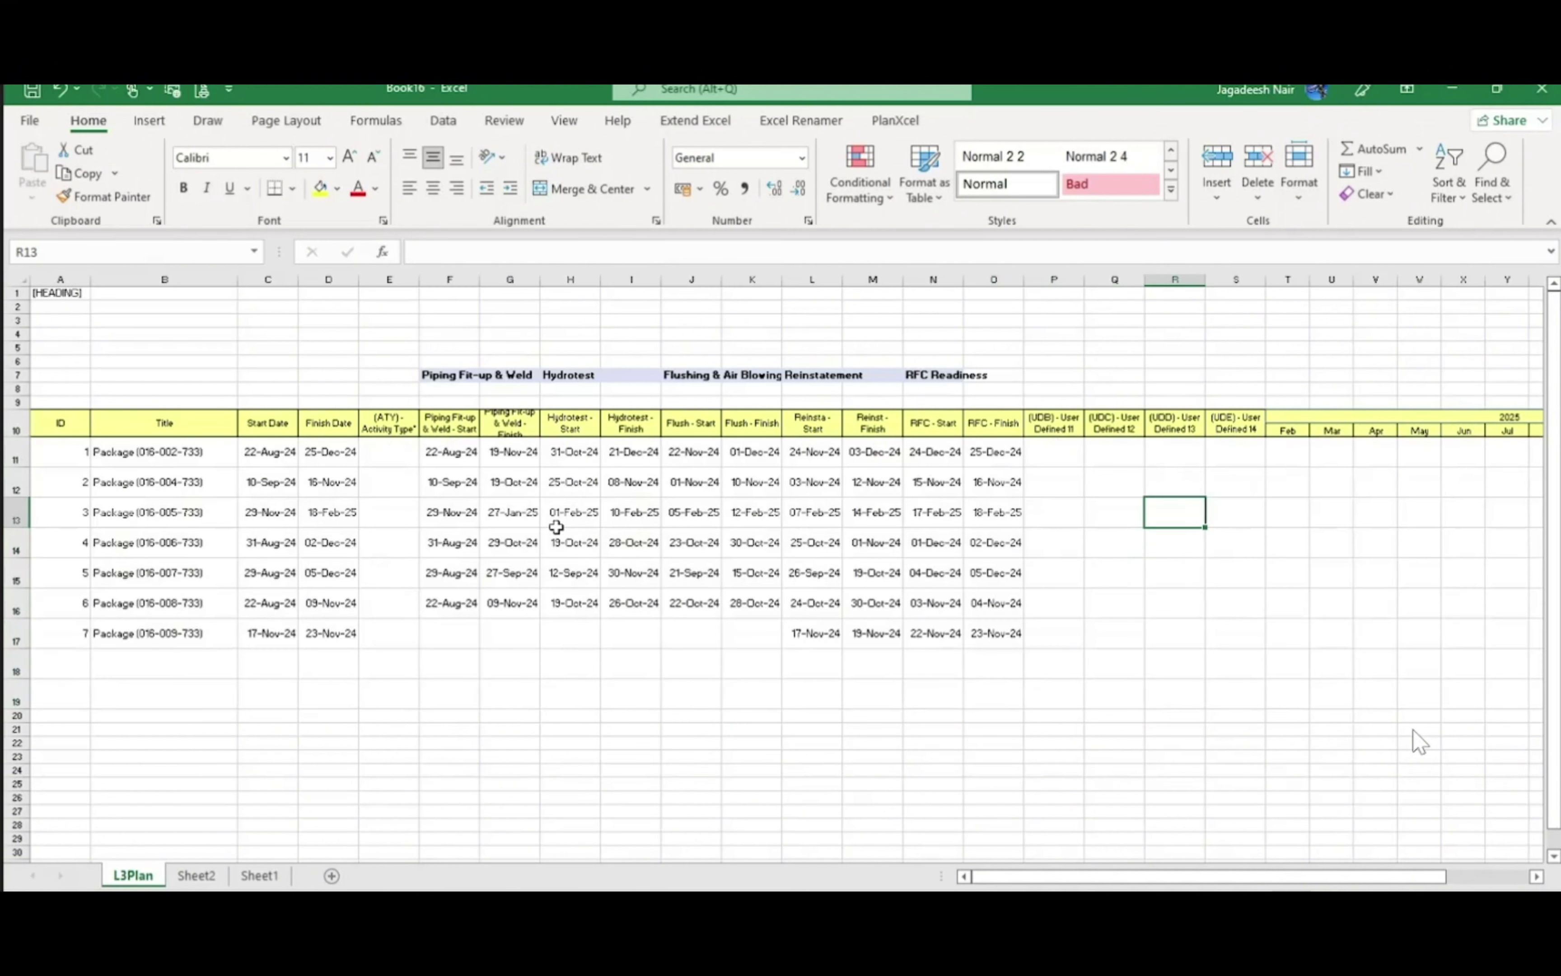
drag(252, 449, 1035, 637)
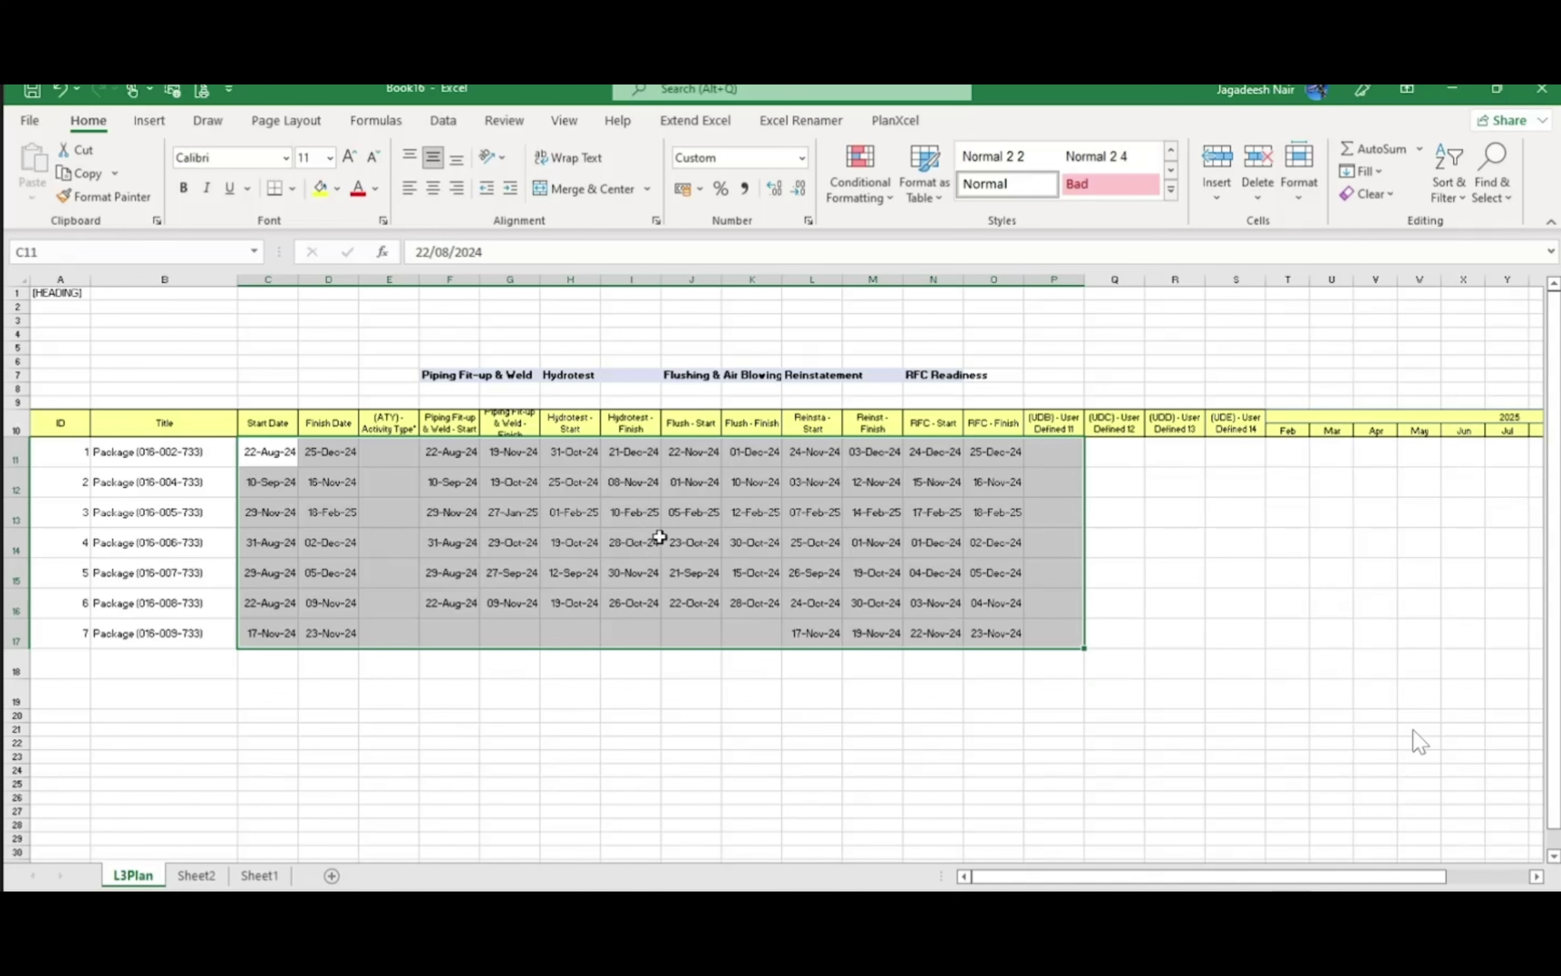
click(750, 729)
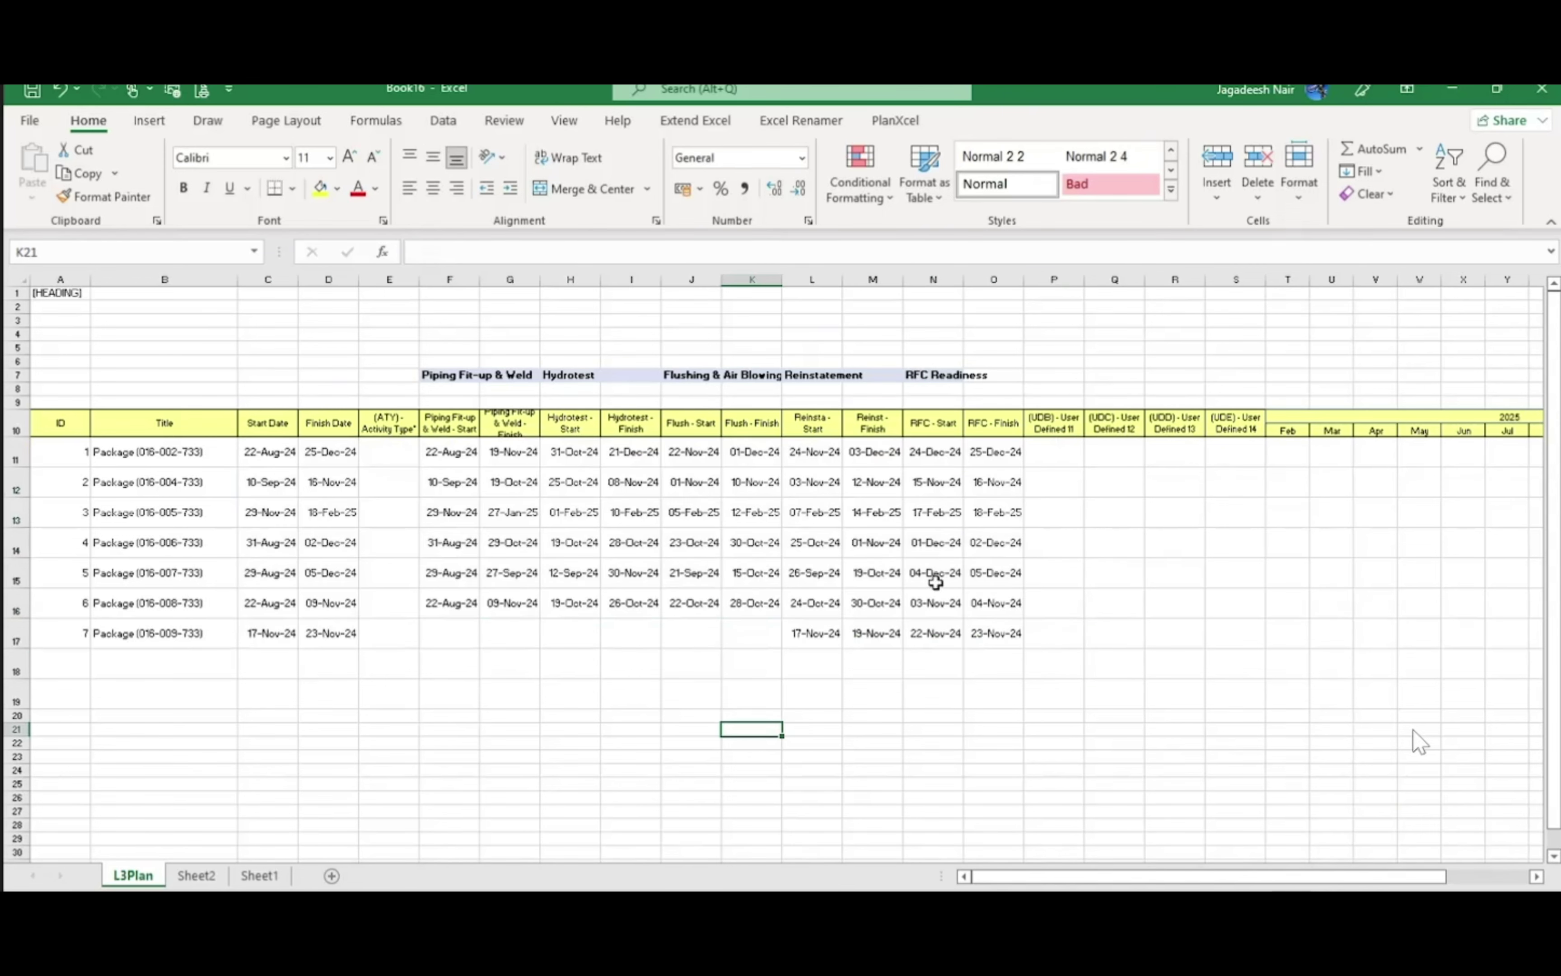
mouse_move(1281, 884)
mouse_down()
mouse_move(1345, 884)
mouse_move(1268, 883)
mouse_up()
click(1188, 639)
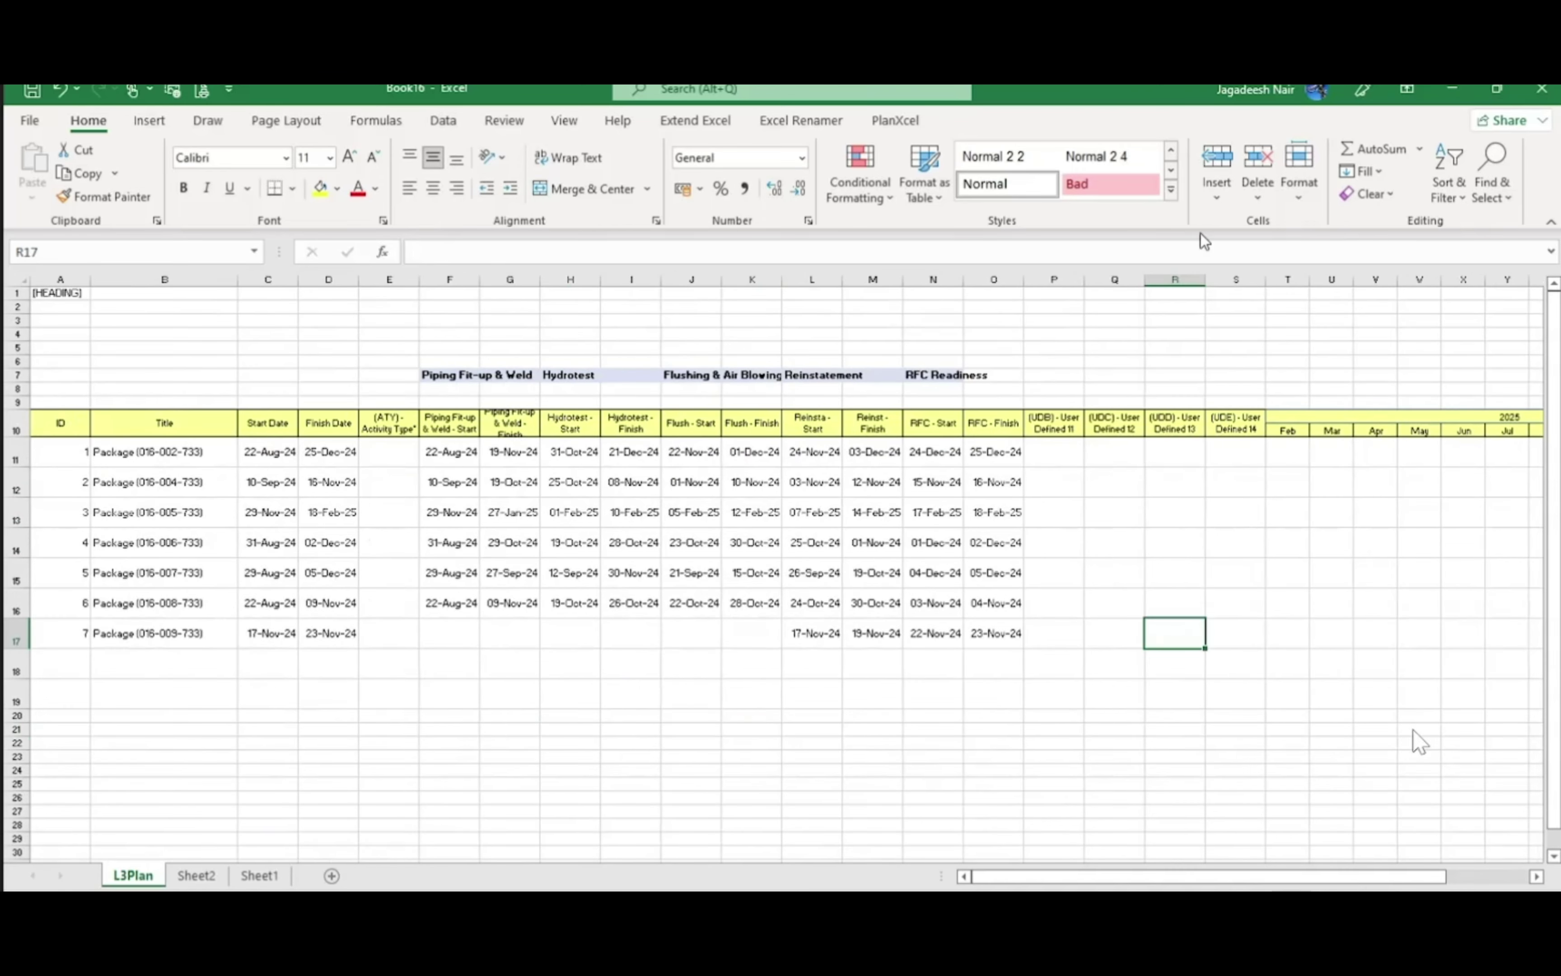
In the PlanXcel bar definitions, define a bar from UD1 Piping Fit-up & Weld start to UD2 Piping Fit-up & Weld finish
click(895, 120)
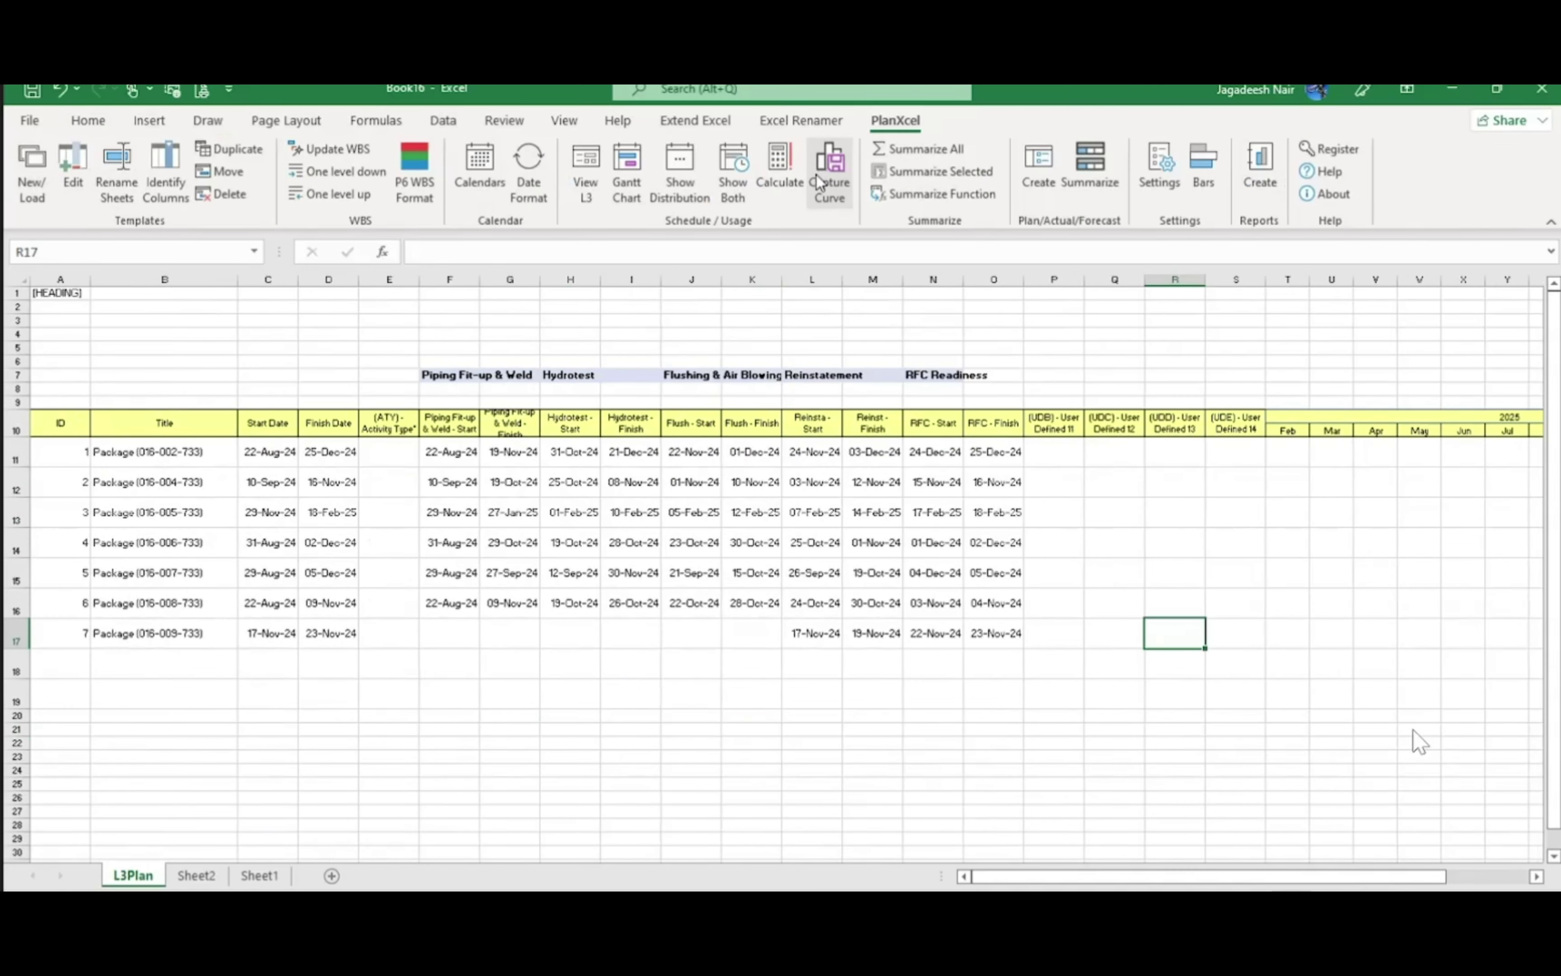
click(1203, 167)
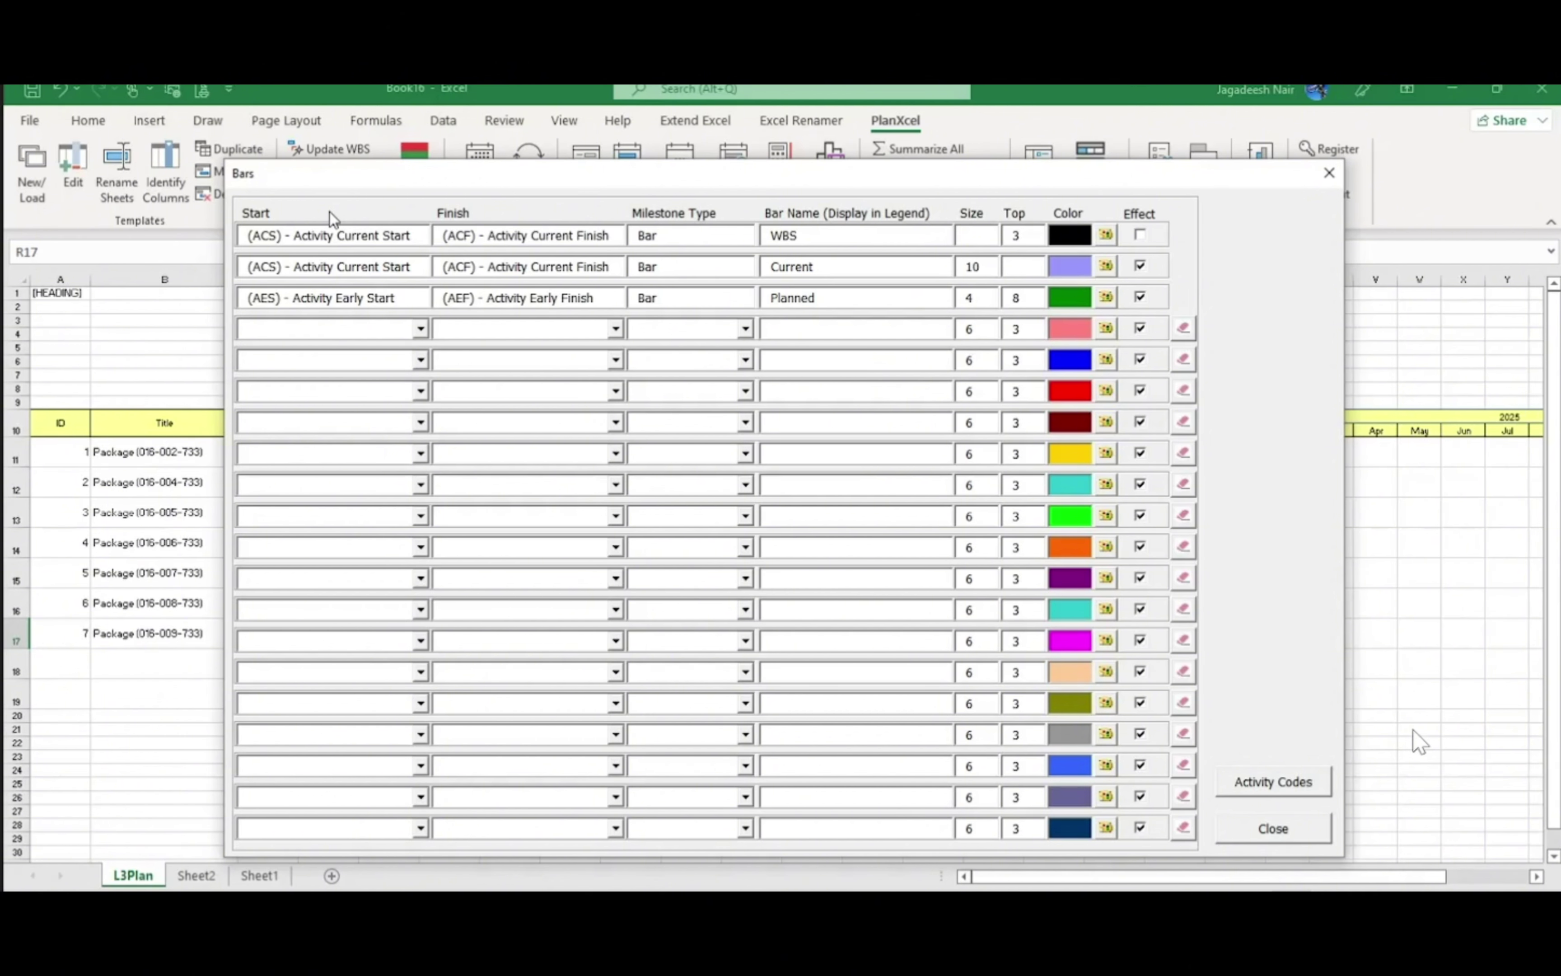
click(421, 329)
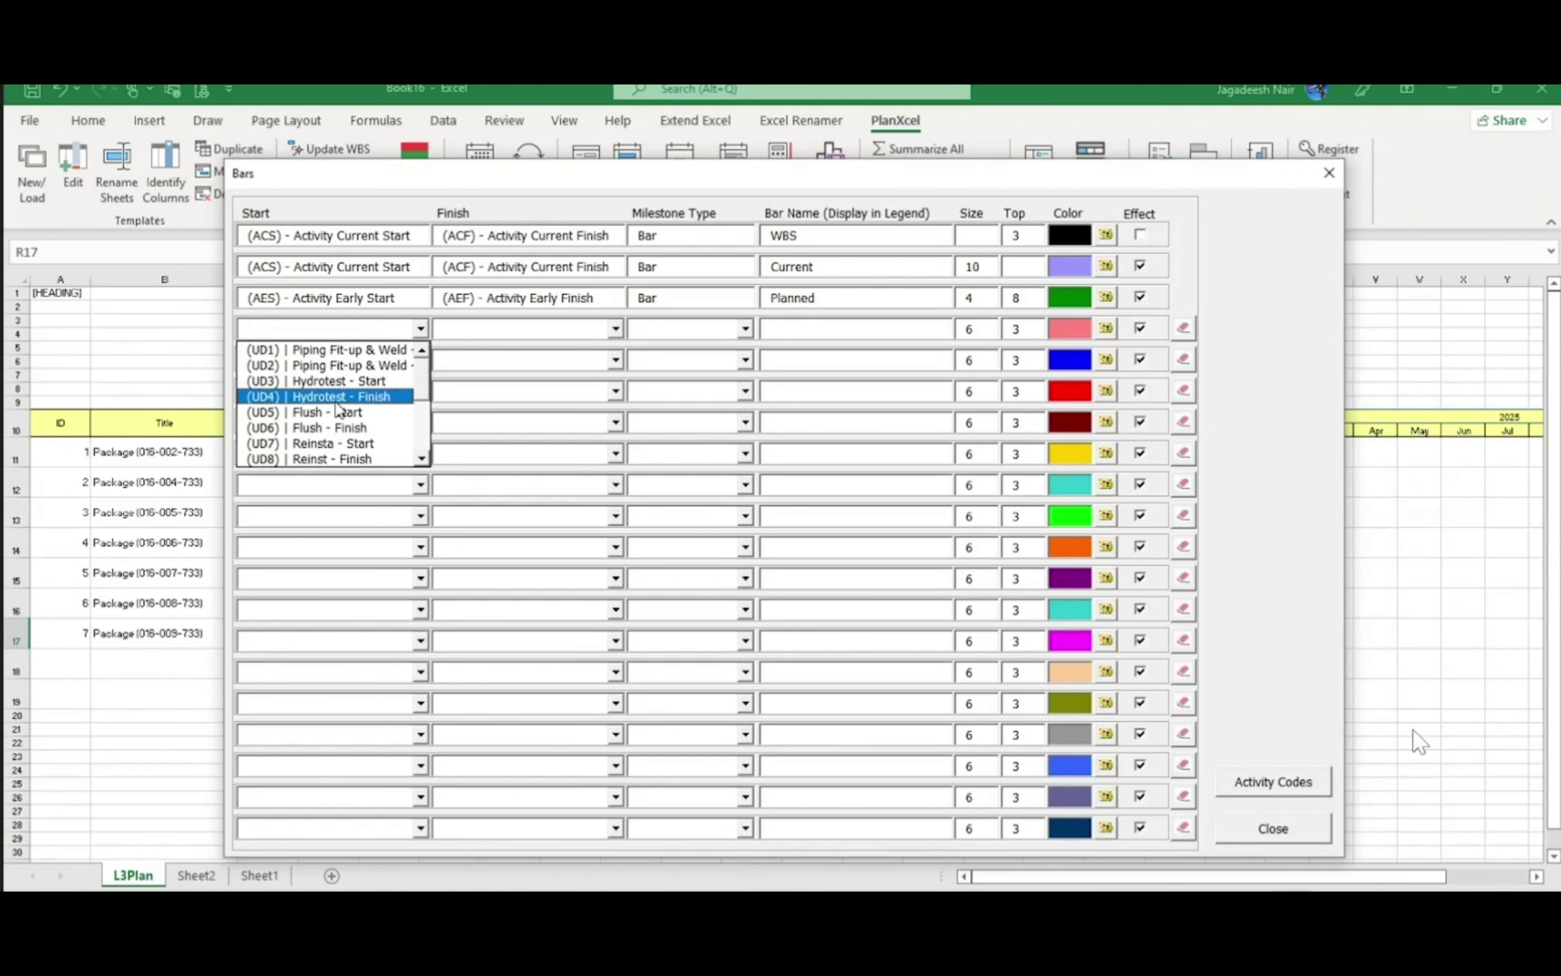
click(388, 350)
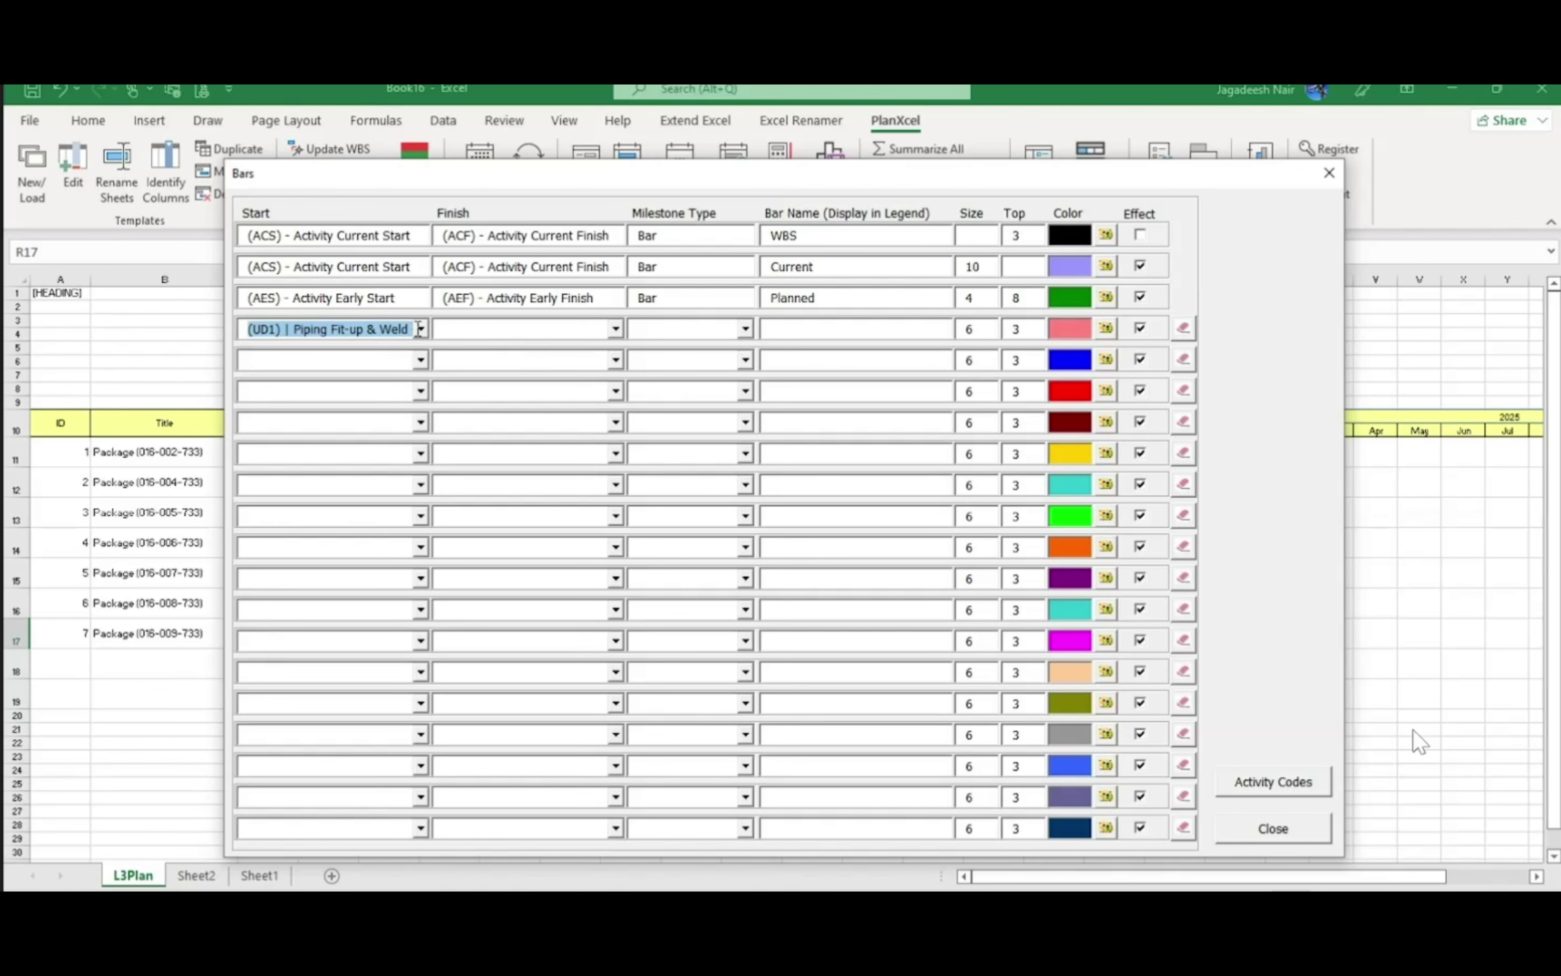
click(616, 330)
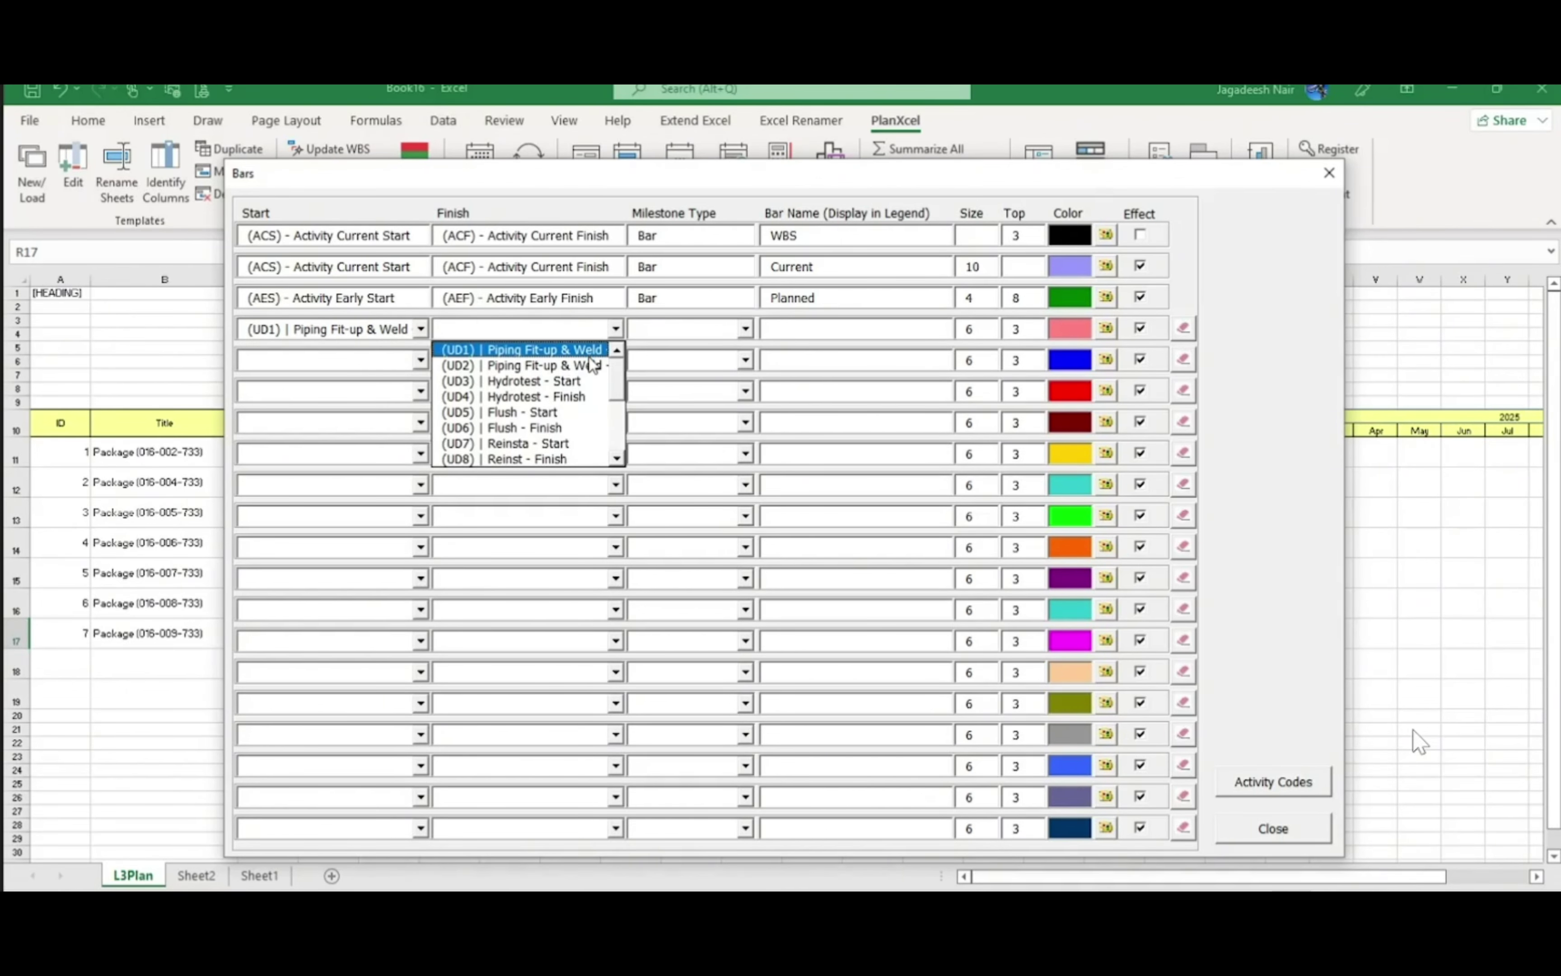
click(491, 363)
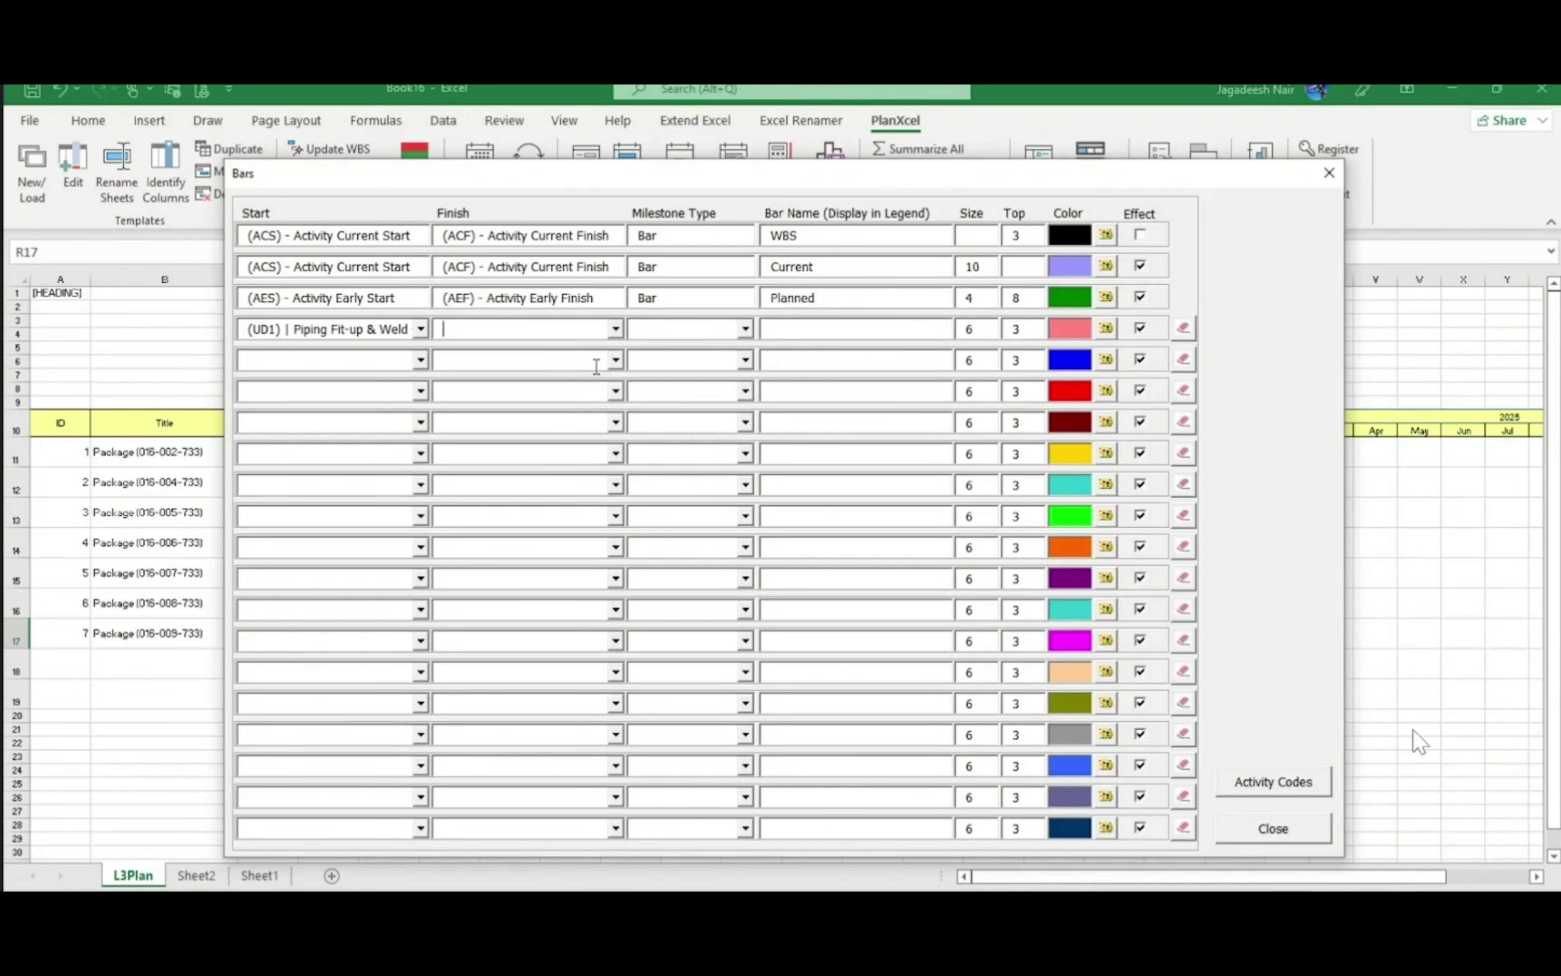
Define a second bar running from UD3 Hydrotest - Start to UD4 Hydrotest - Finish
click(421, 359)
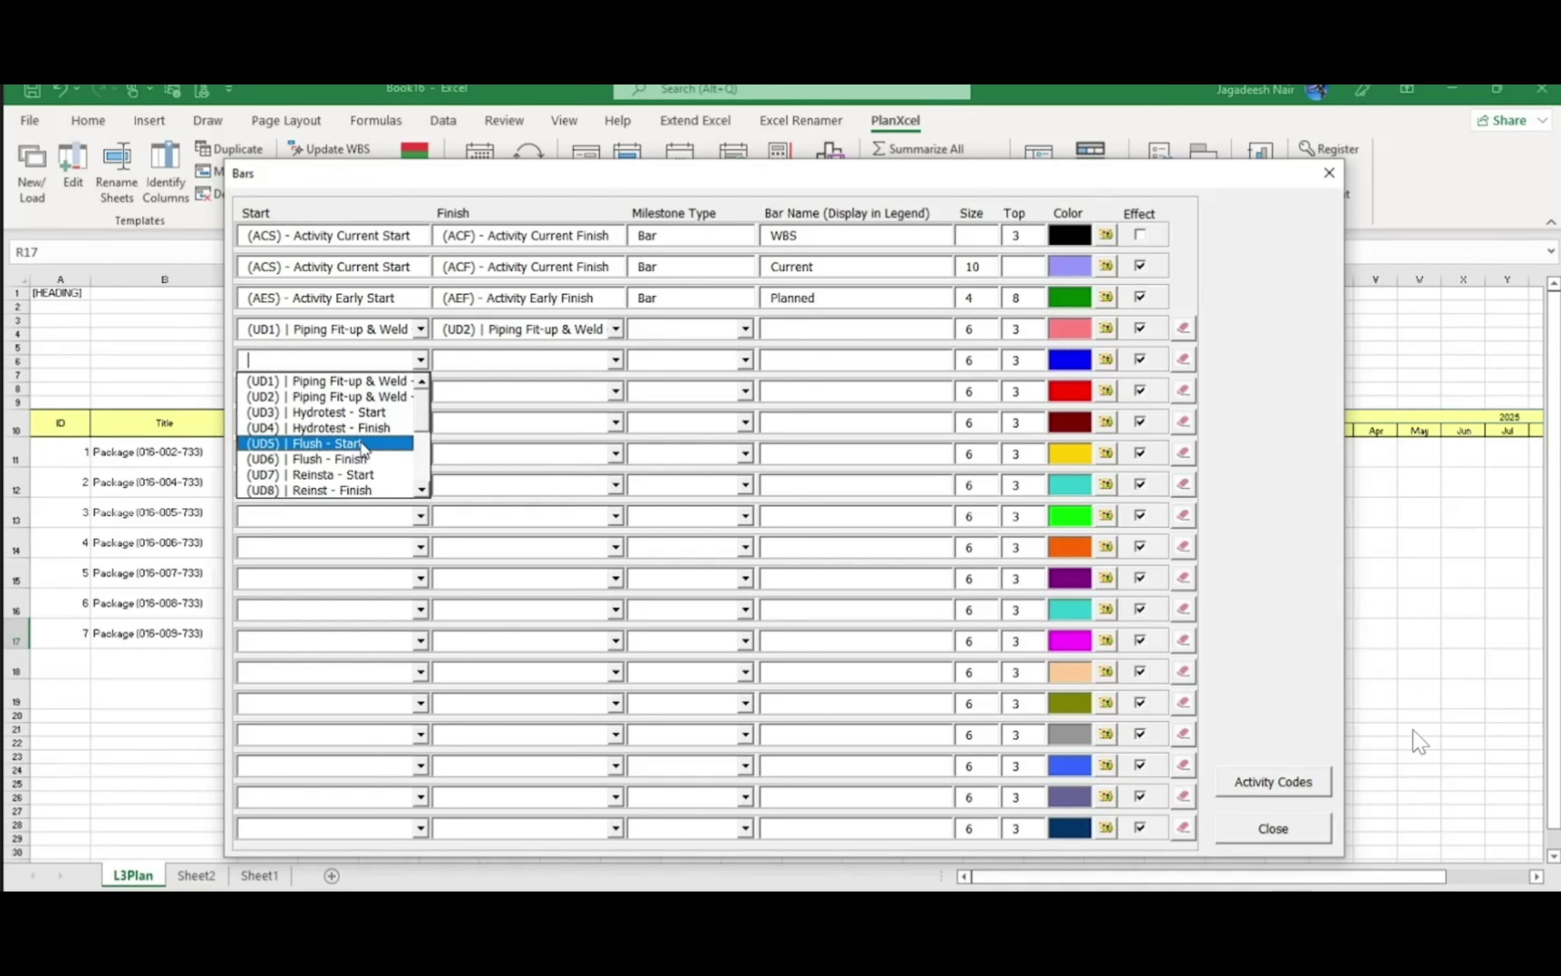
click(364, 413)
click(616, 361)
click(558, 428)
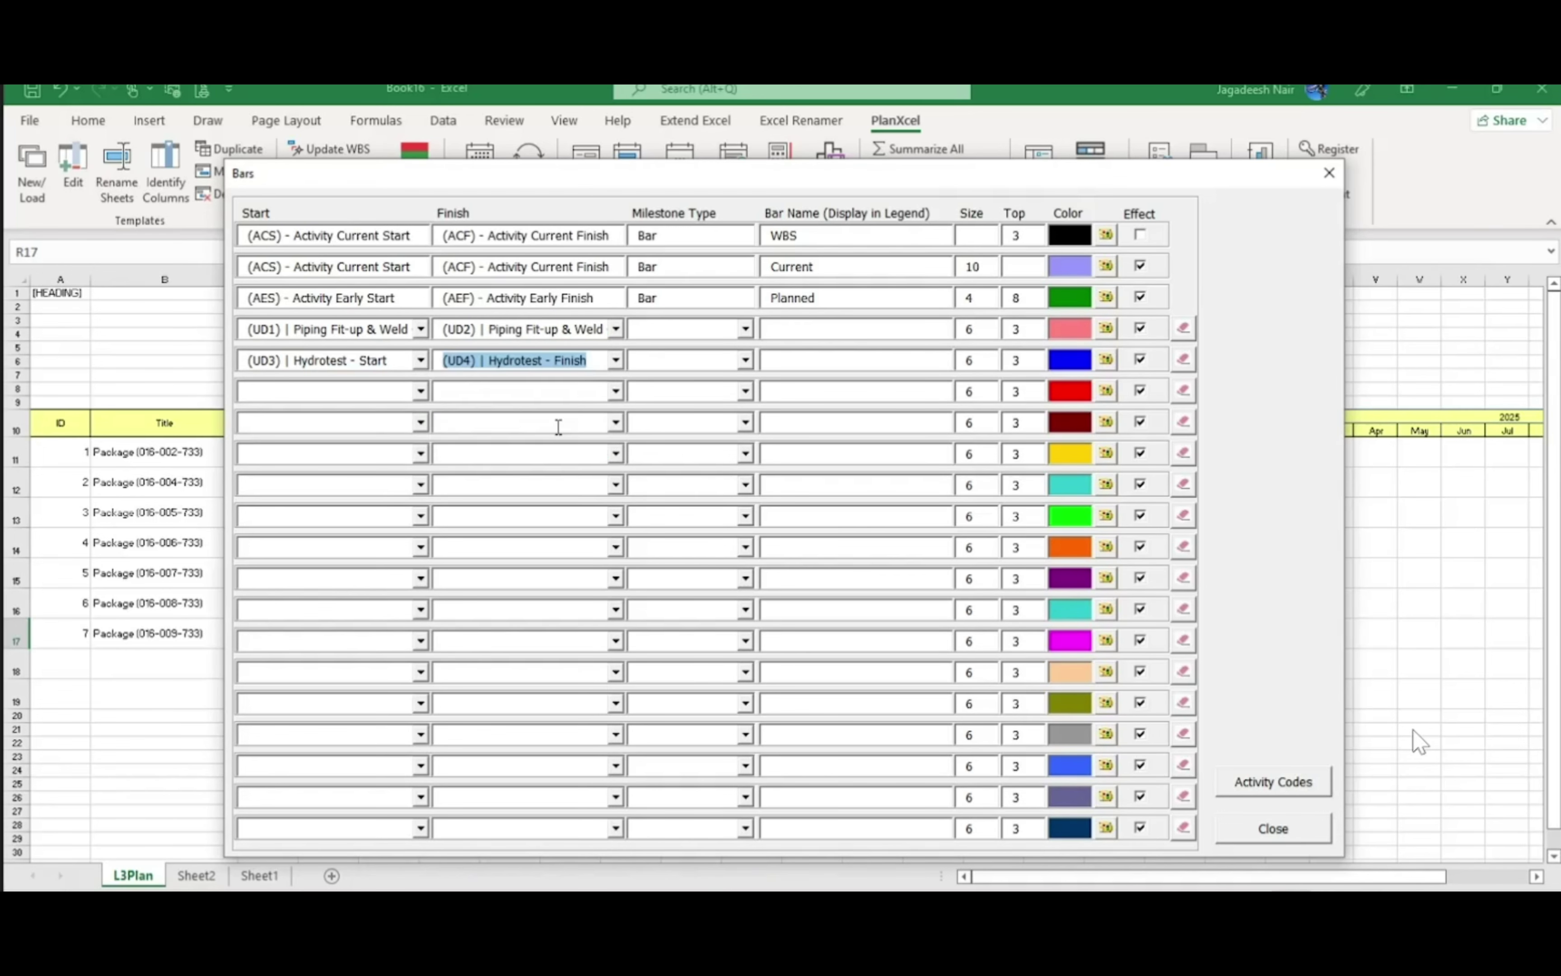
Add three finish-only entries using UD6 Flush - Finish, UD8 Reinst - Finish and UDA RFC - Finish
click(616, 390)
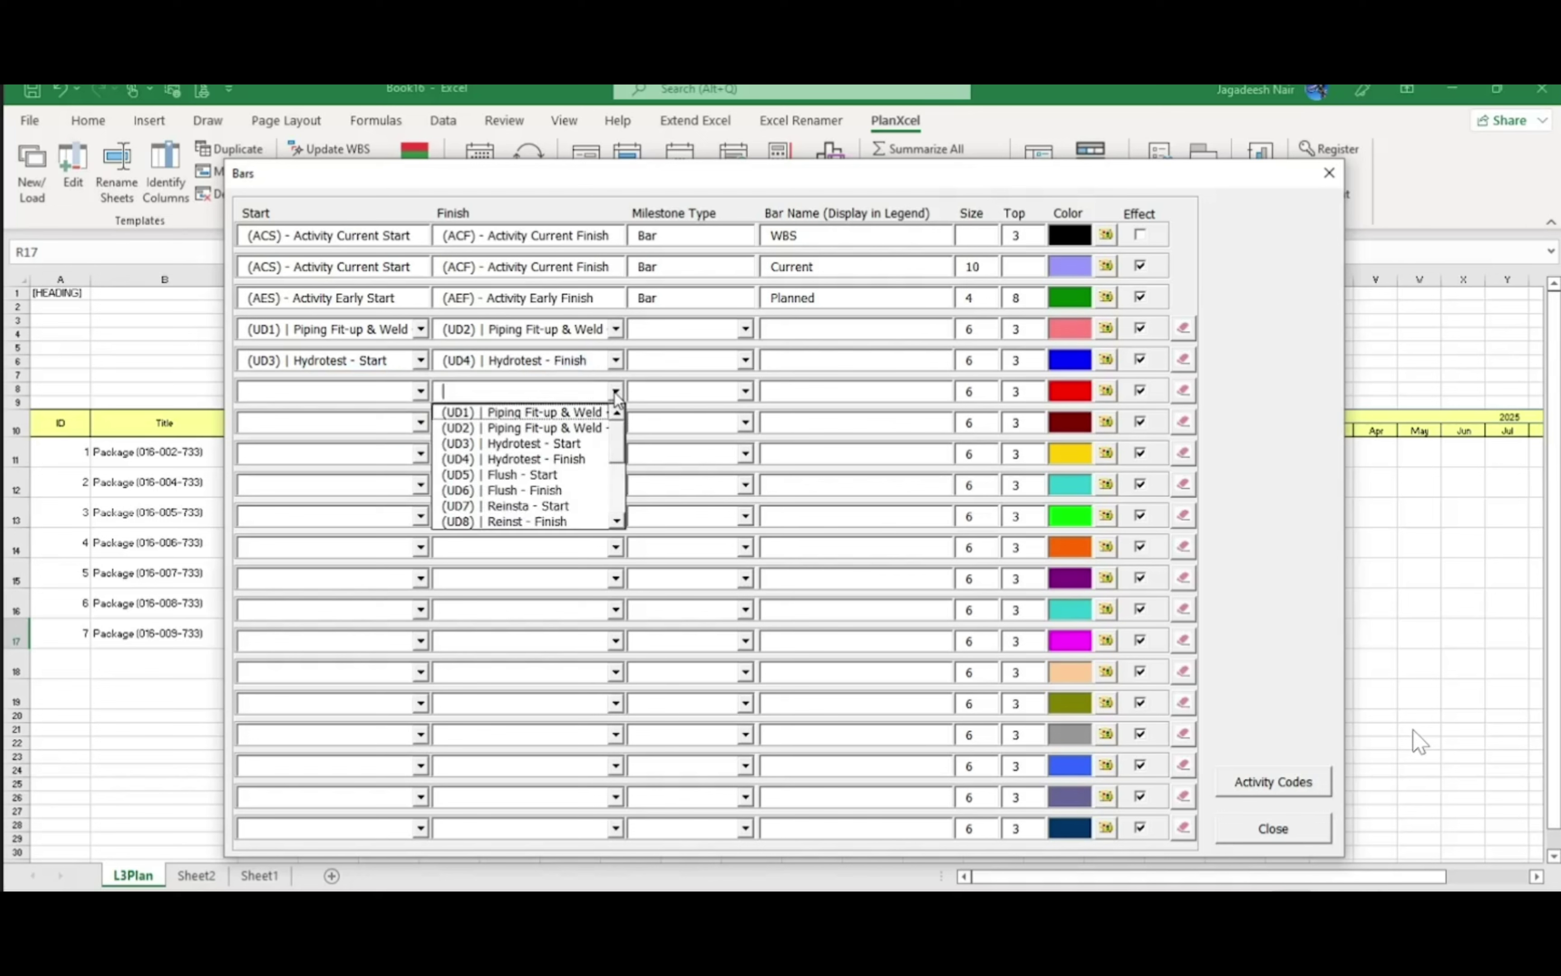
click(581, 490)
click(616, 422)
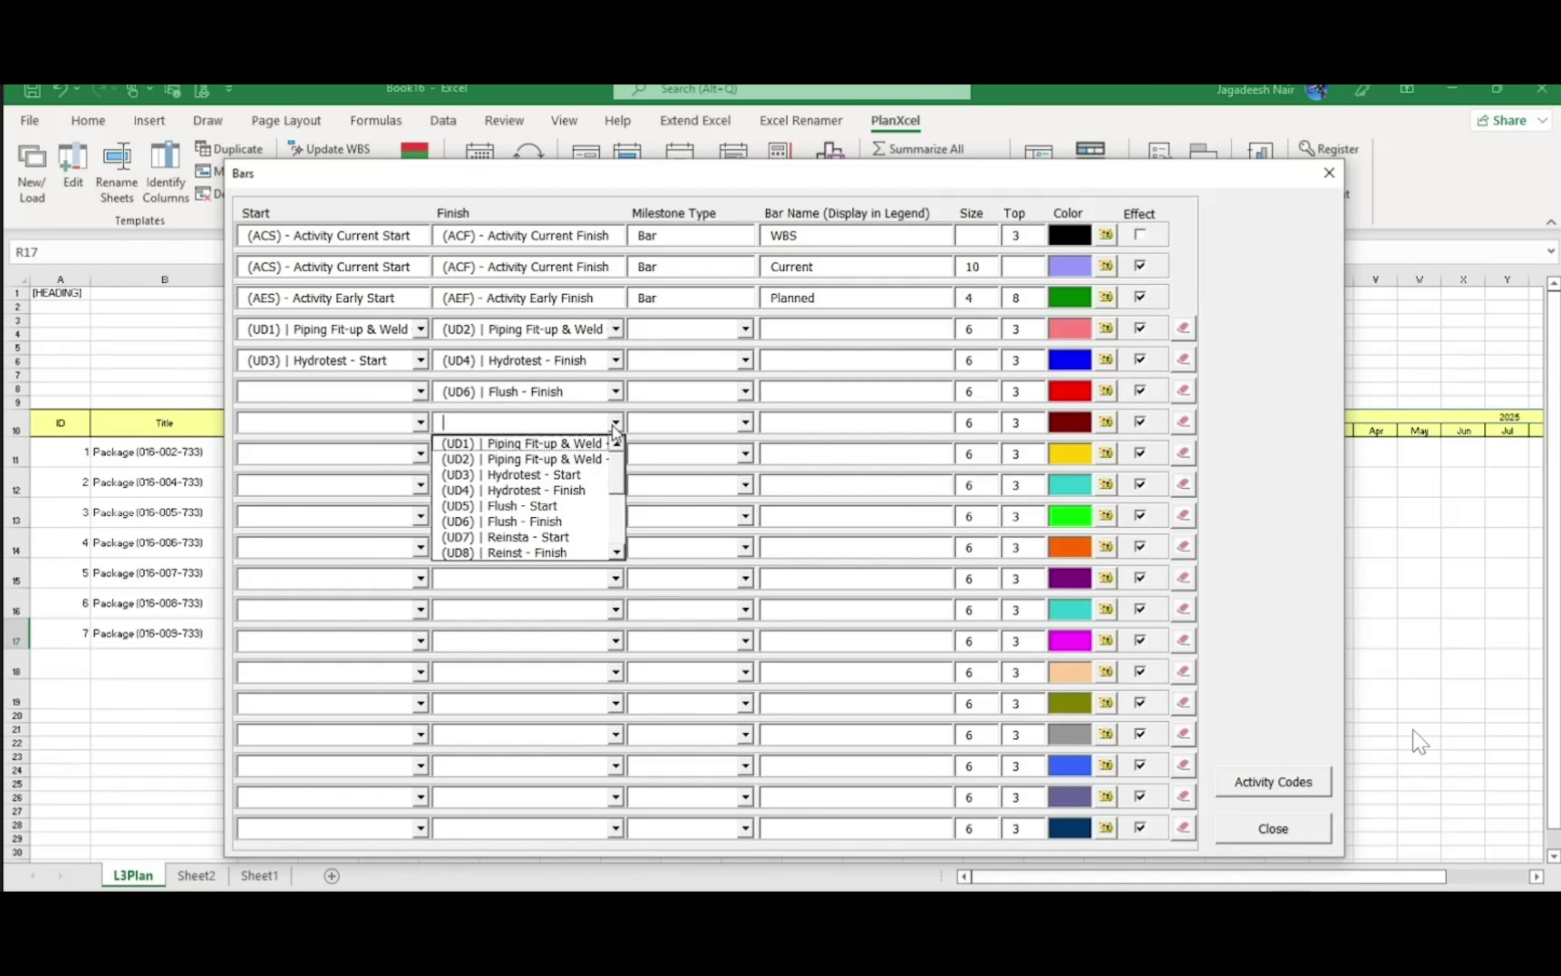
click(580, 552)
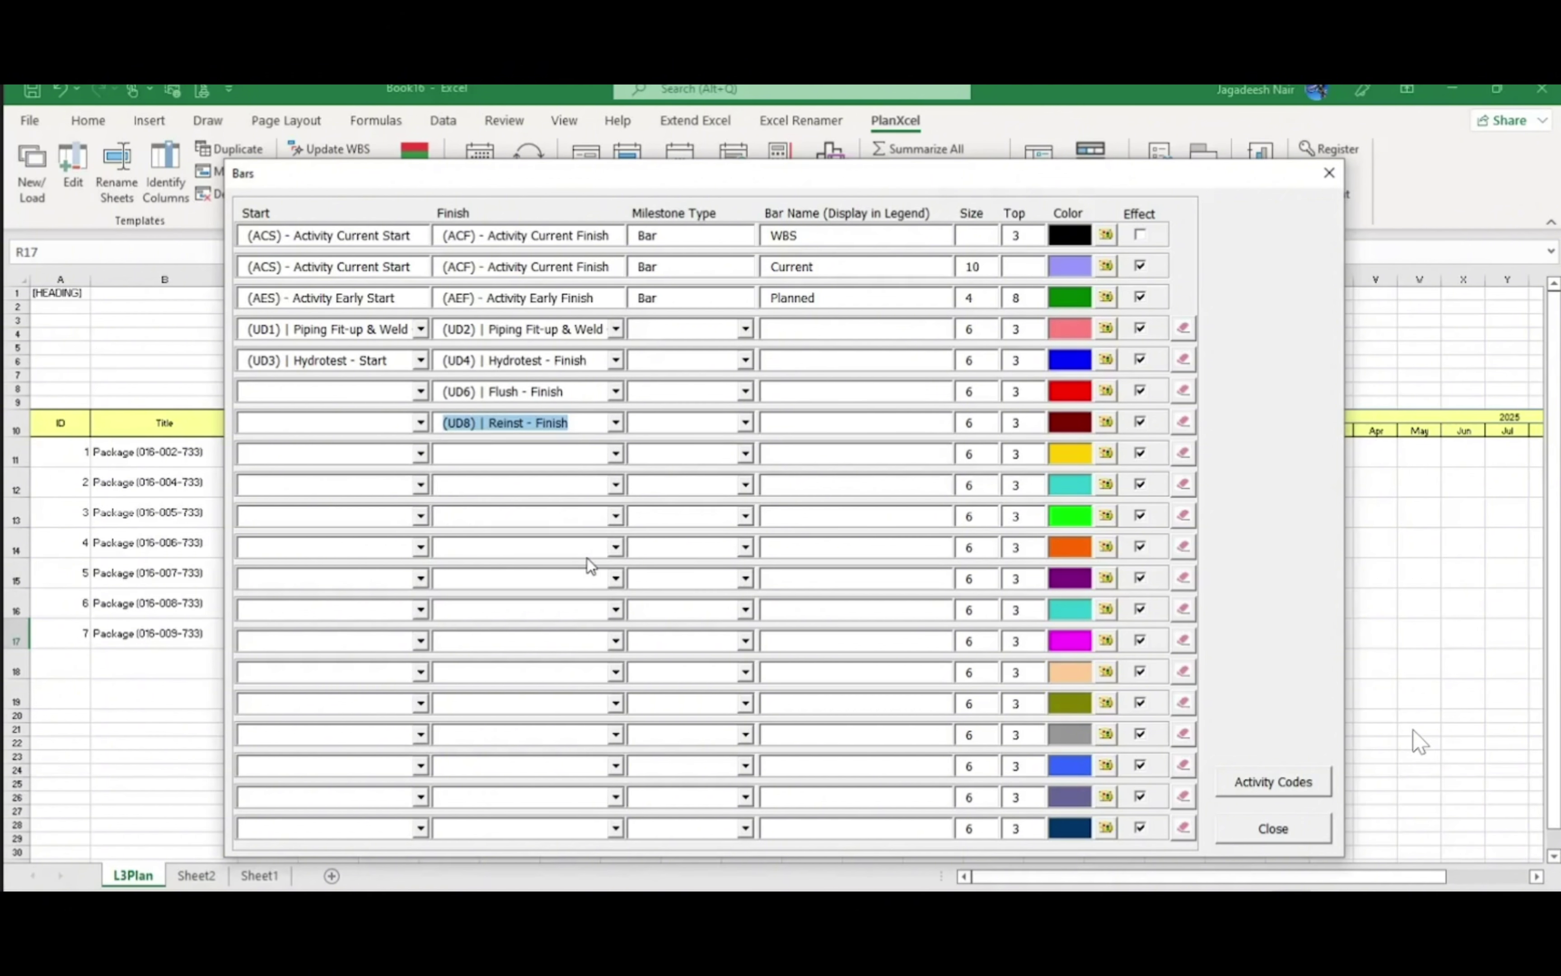
click(617, 453)
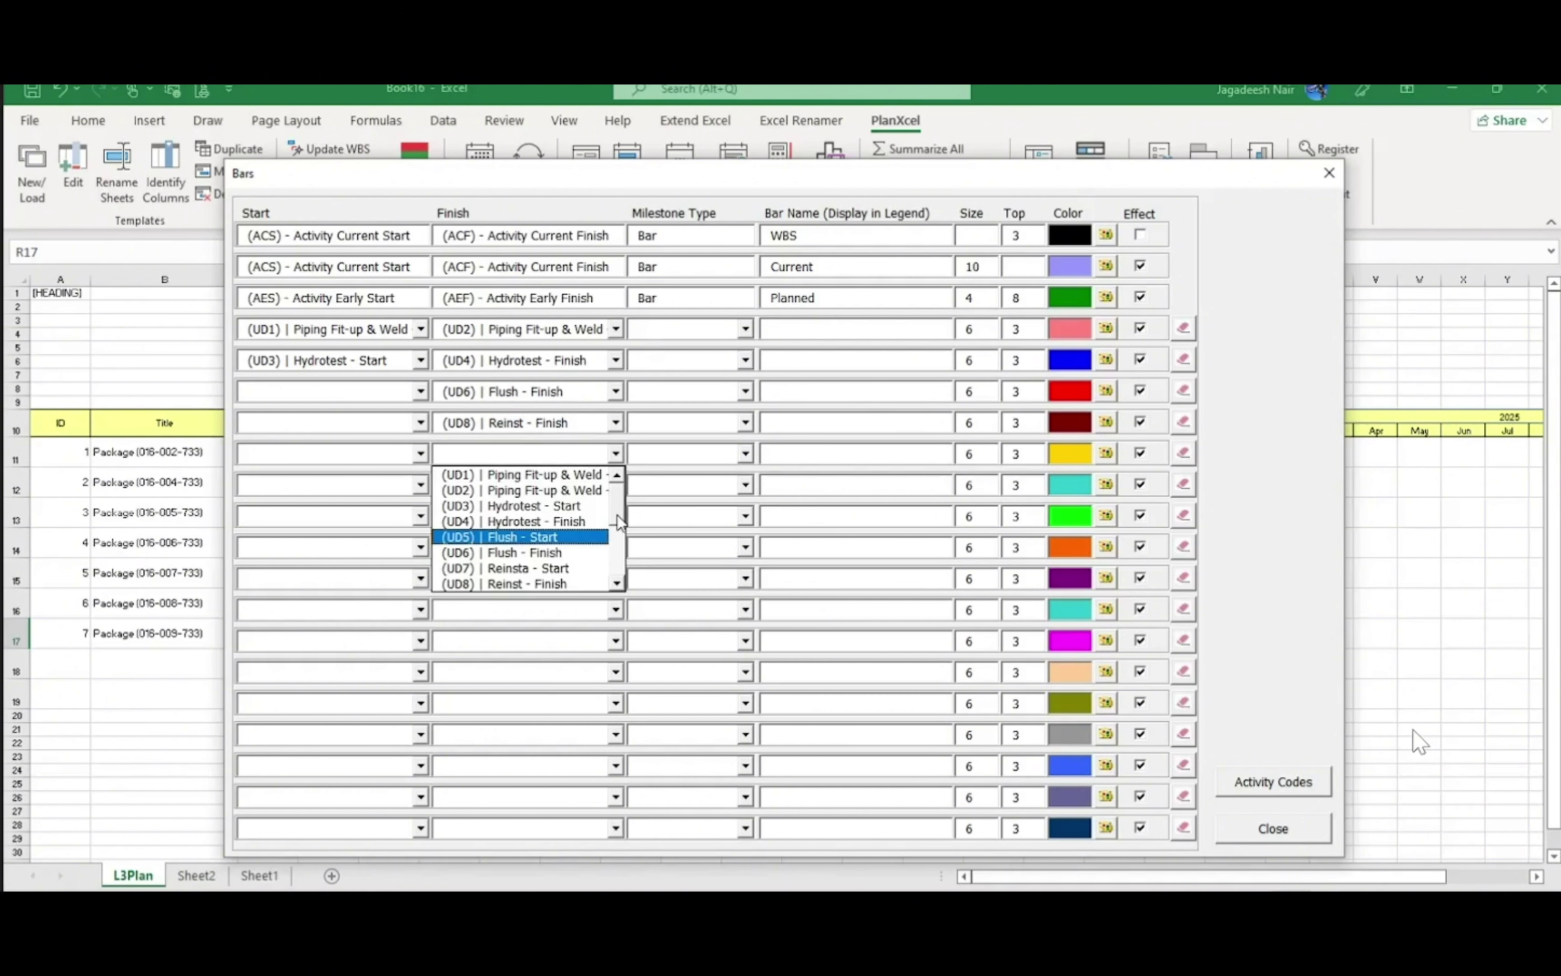
scroll(607, 547, down, 1)
click(573, 568)
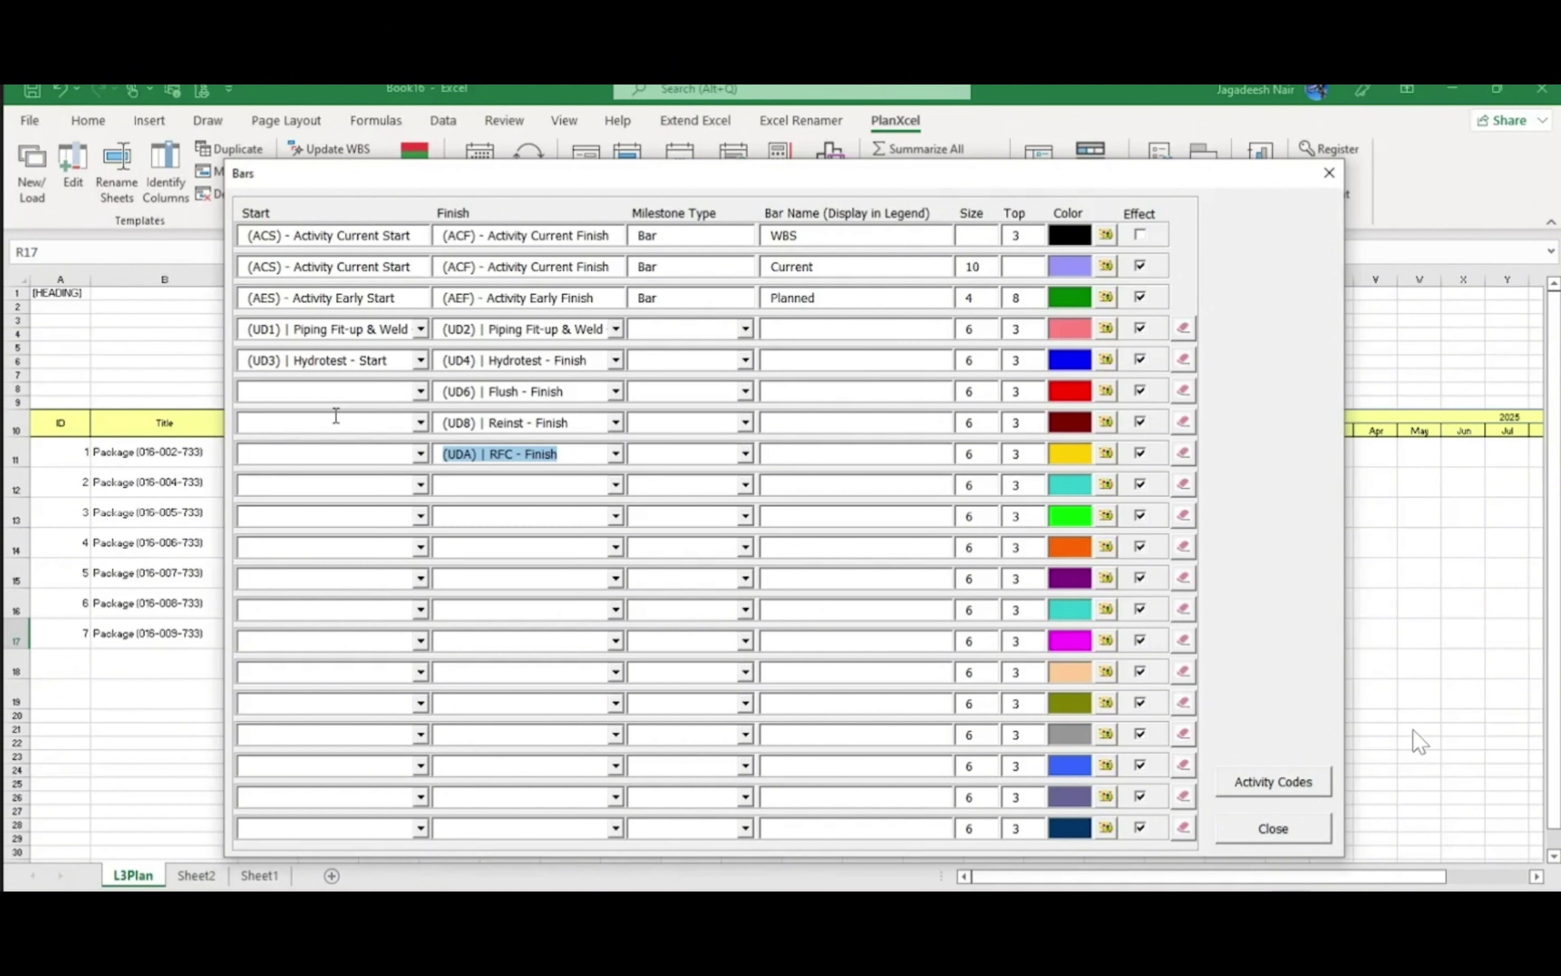
Set the milestone type of the Piping Fit-up & Weld and Hydrotest entries to Bar
click(754, 328)
click(717, 359)
click(745, 330)
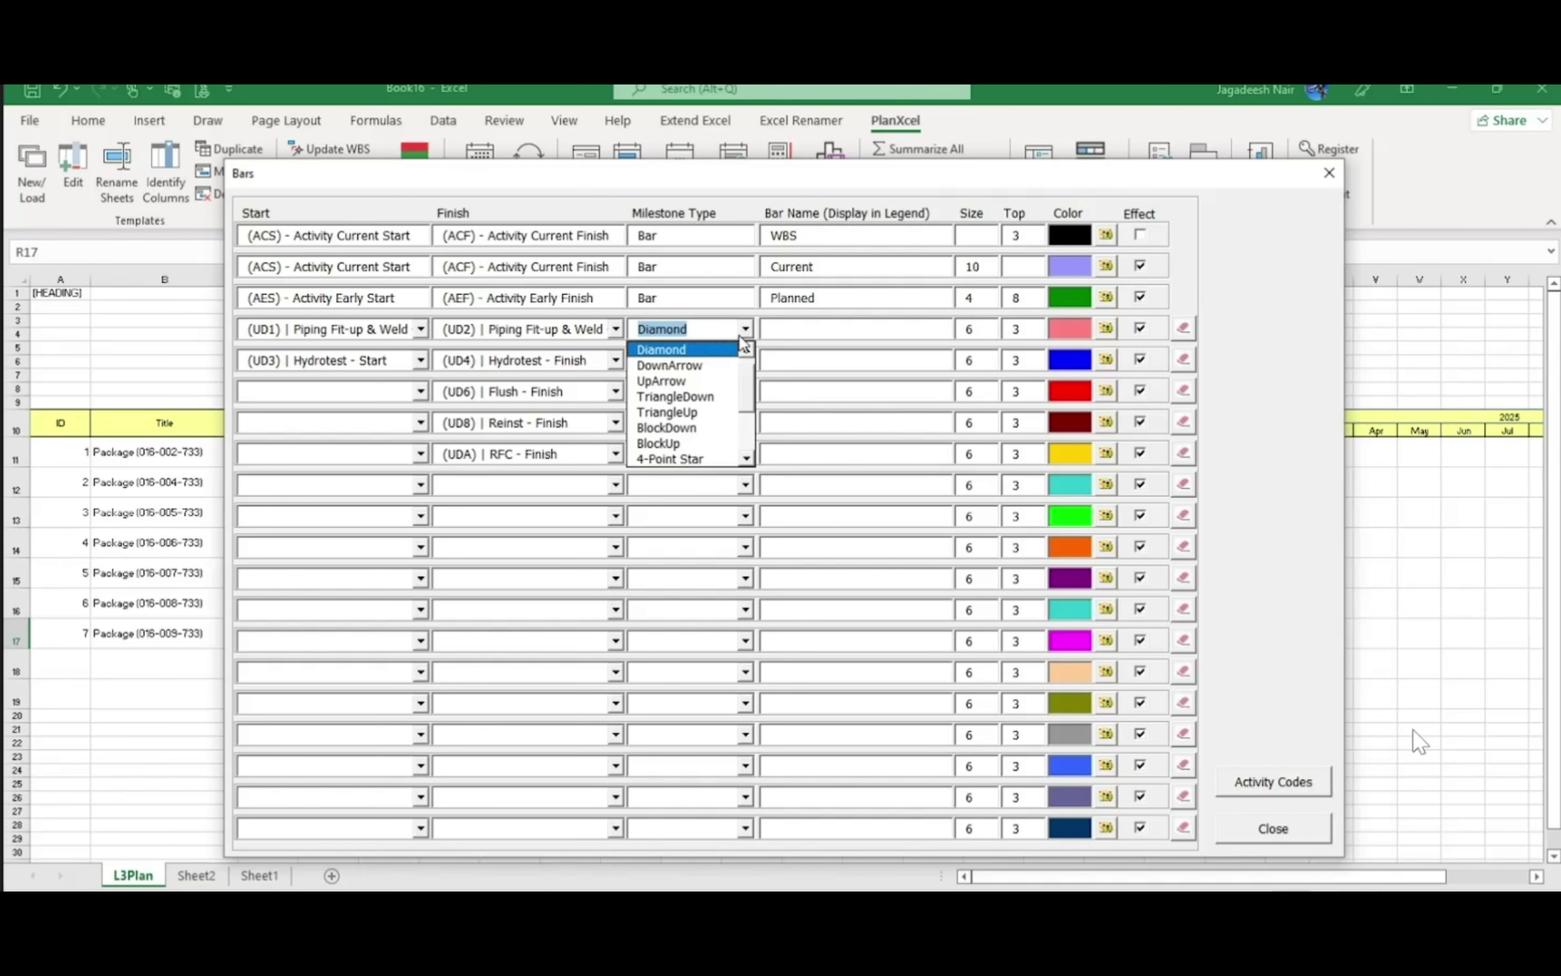
click(746, 349)
click(746, 332)
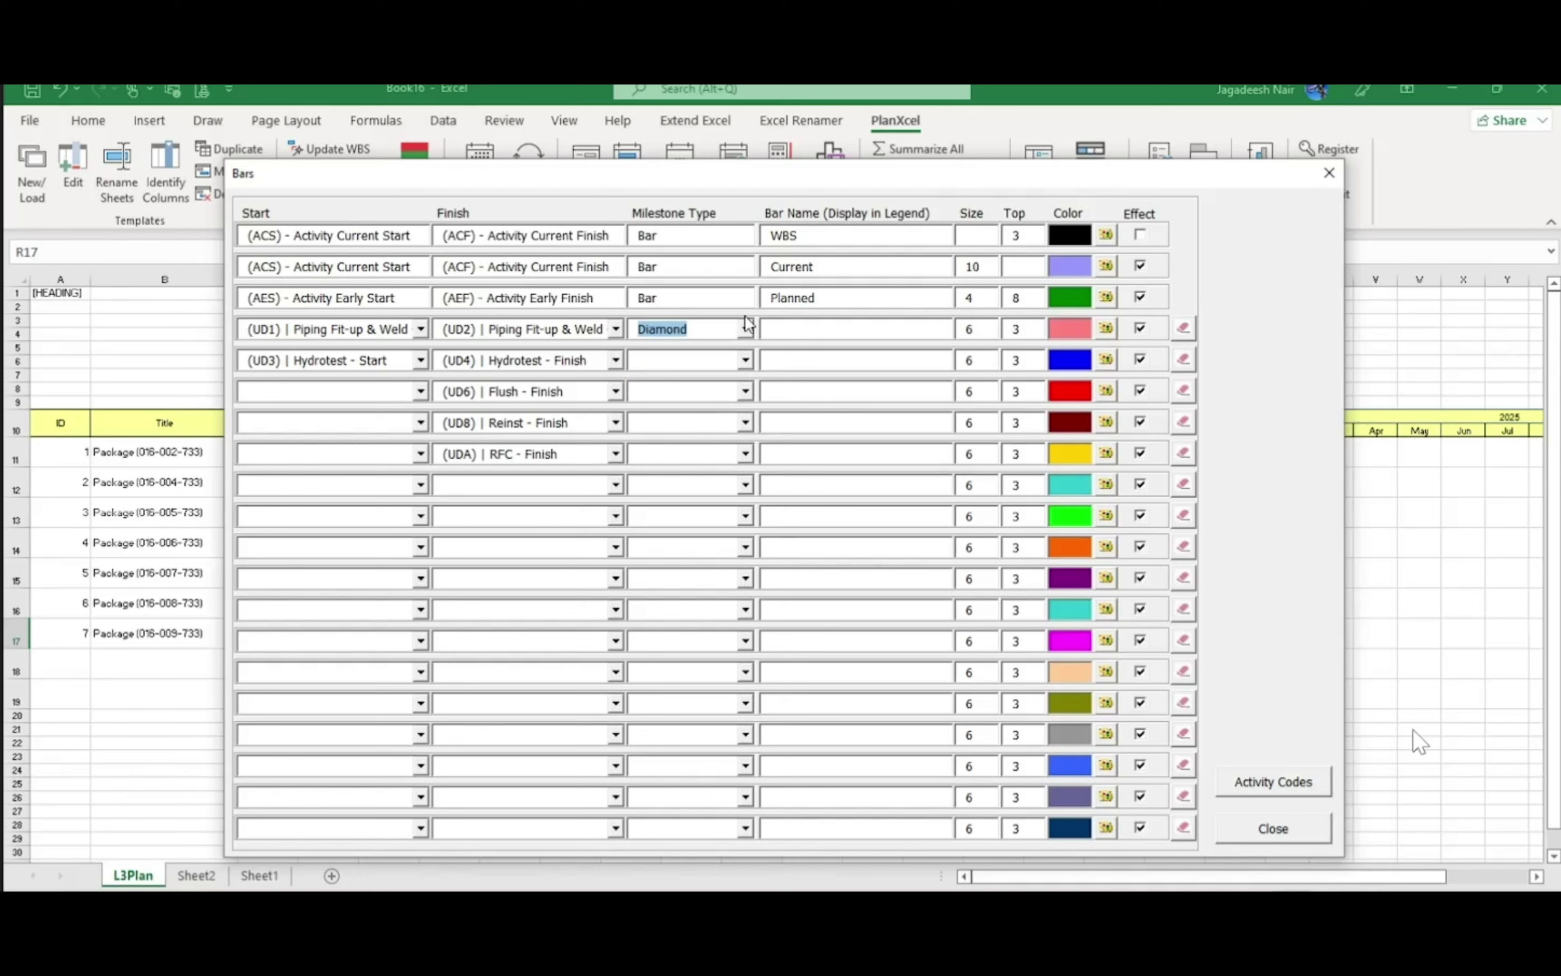
click(745, 330)
click(746, 349)
click(710, 348)
click(745, 363)
click(726, 383)
Set the milestone types to UpArrow for Flush, TriangleDown for Reinst and BlockDown for RFC
click(745, 391)
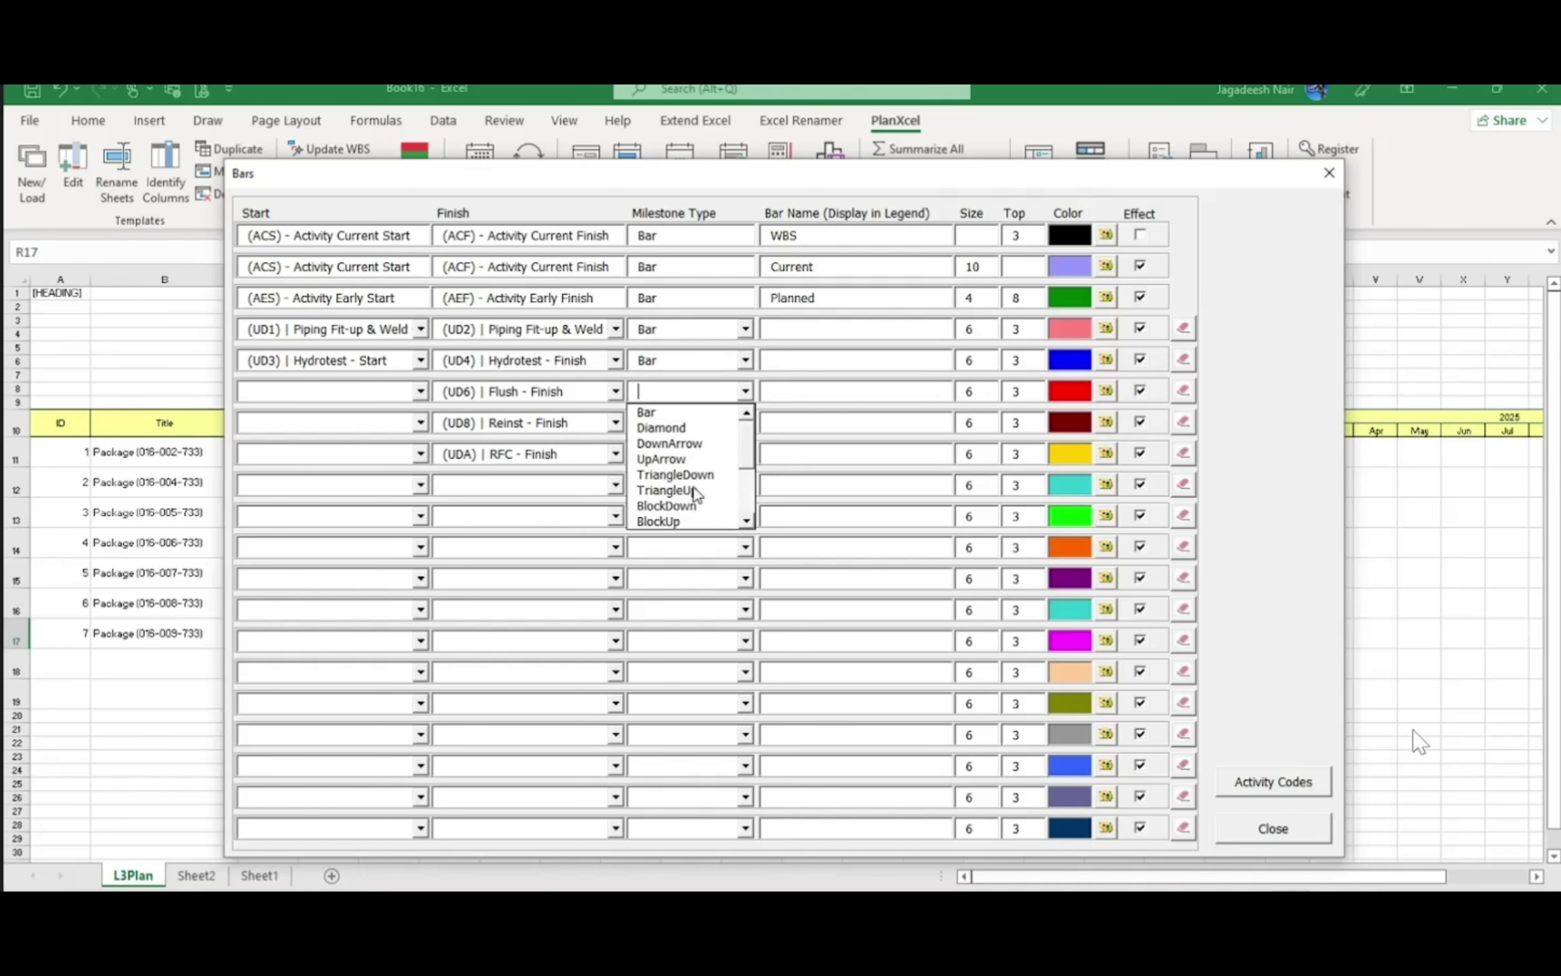
click(677, 468)
click(745, 423)
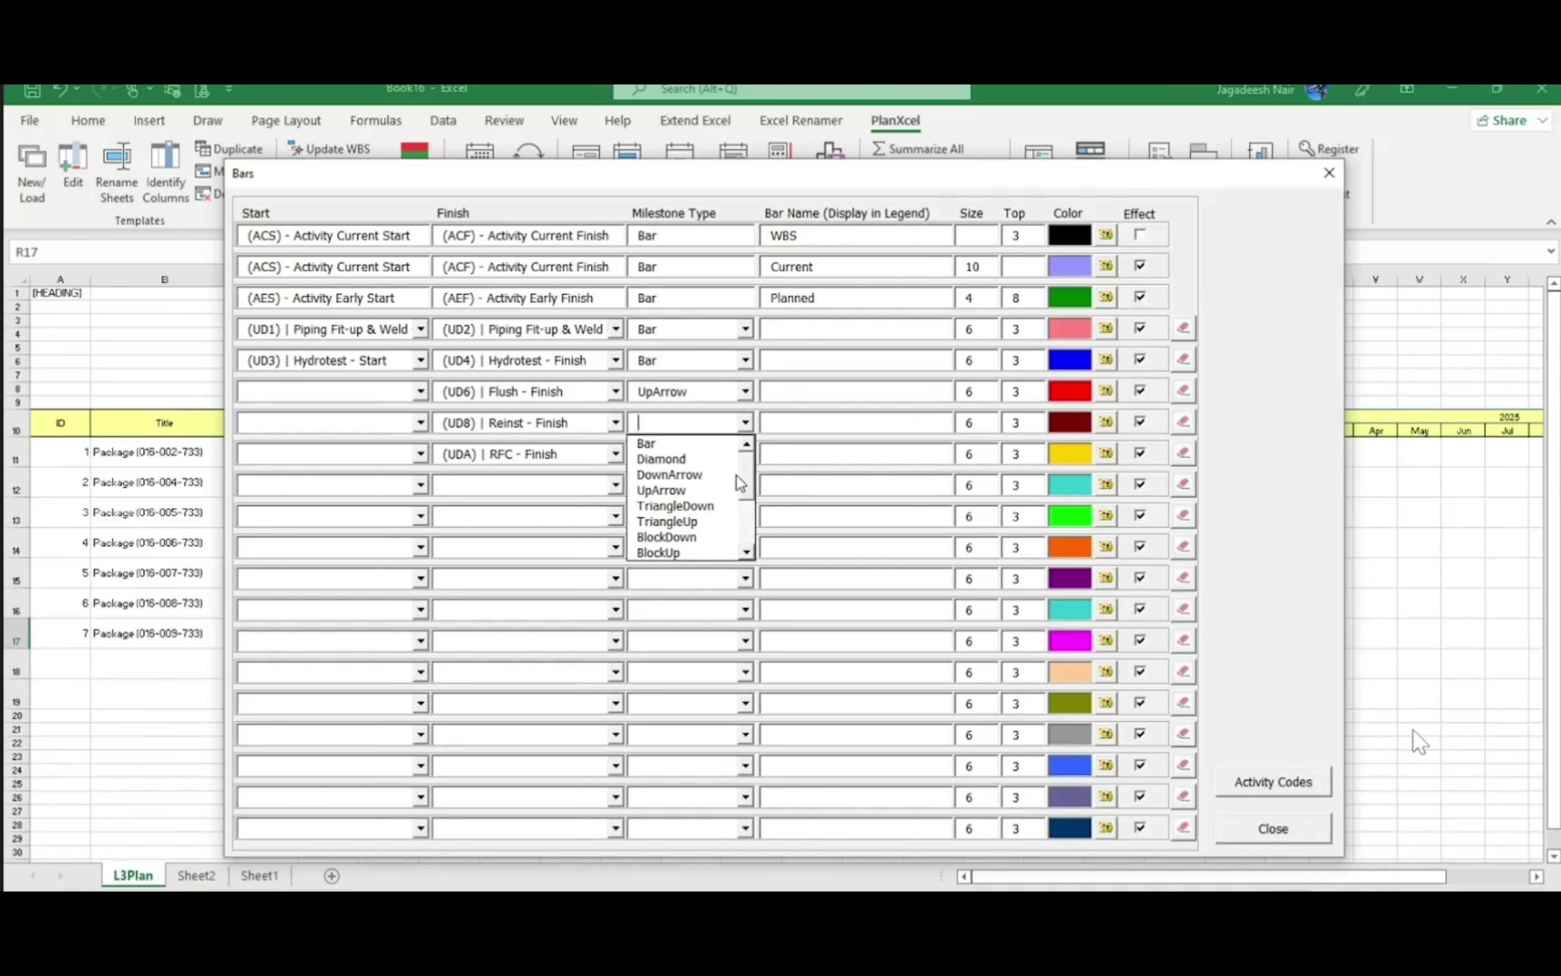
click(714, 506)
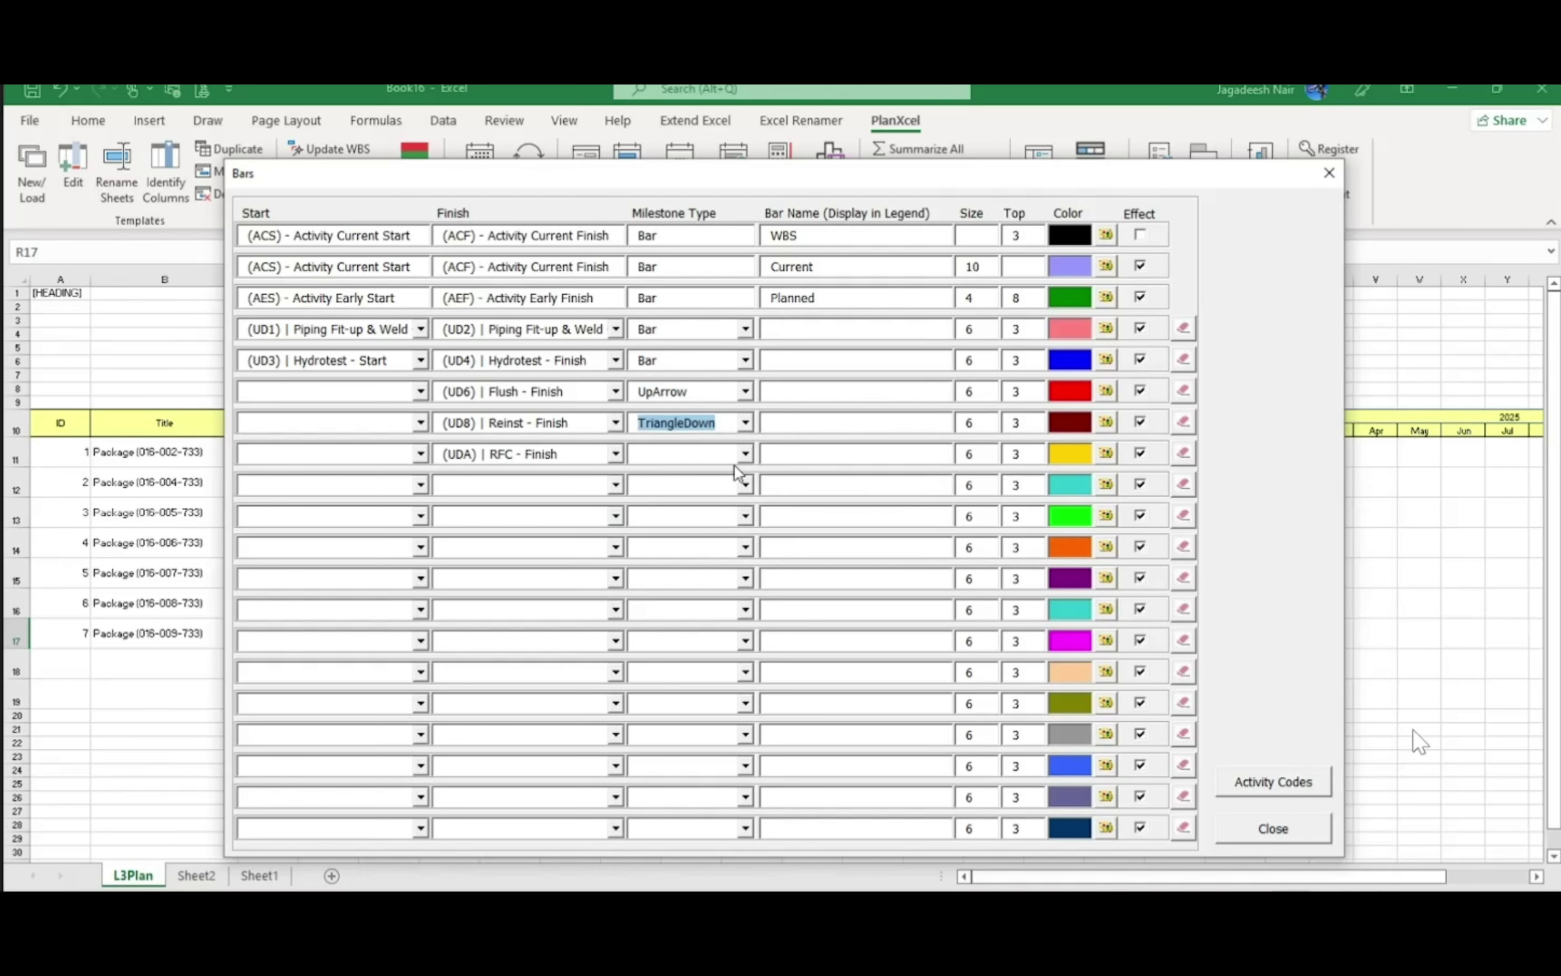
click(743, 453)
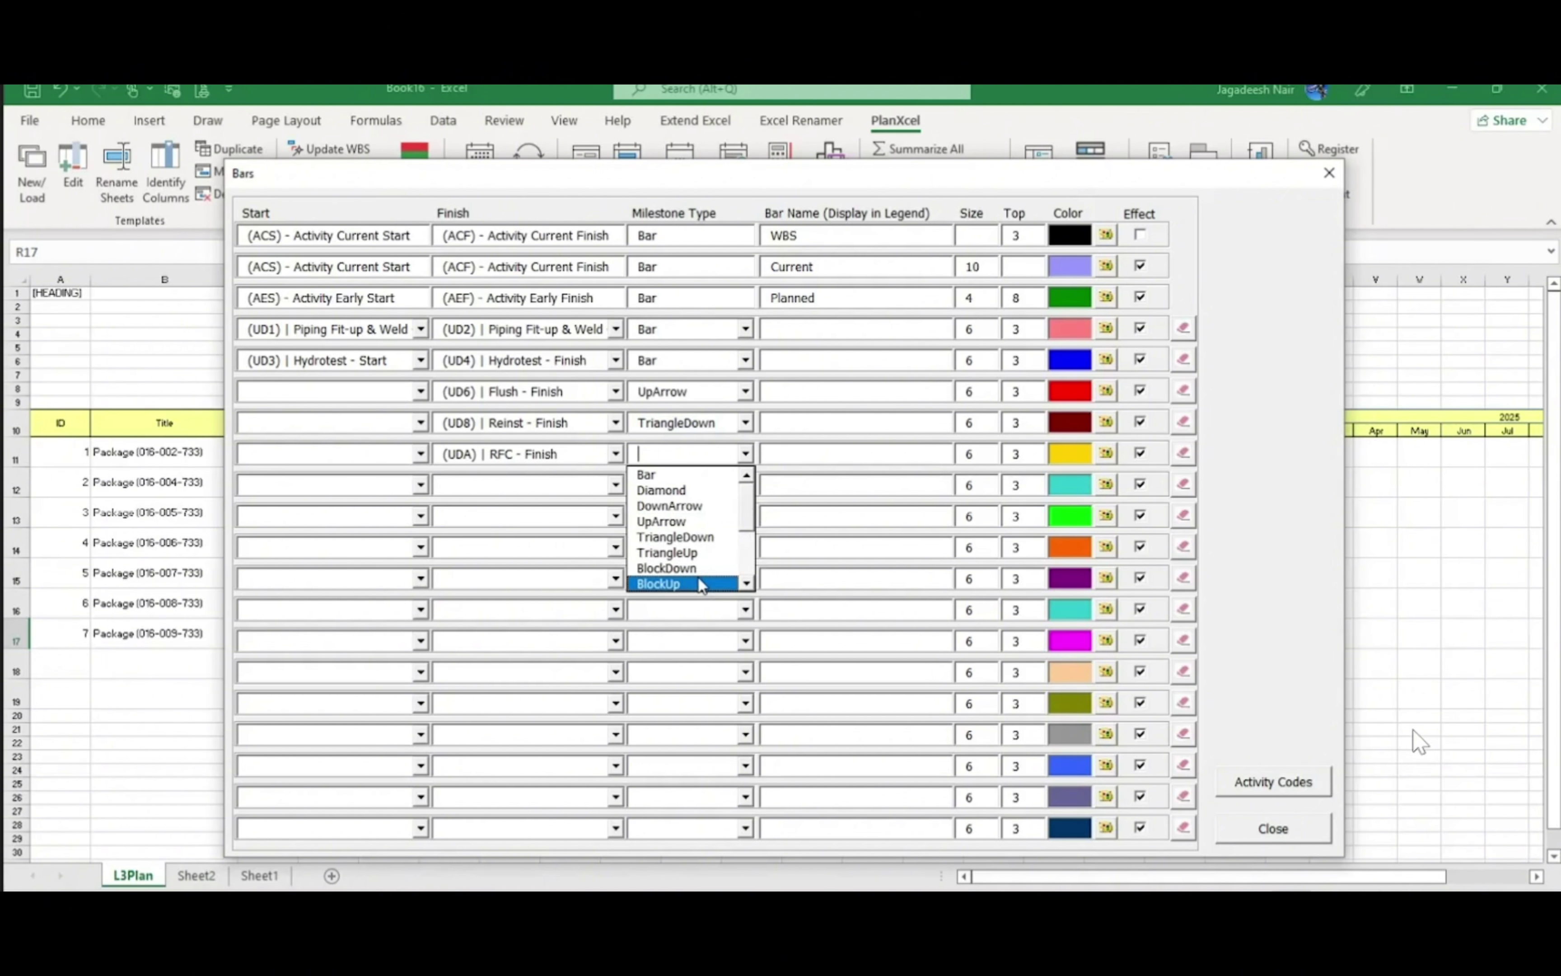
click(667, 568)
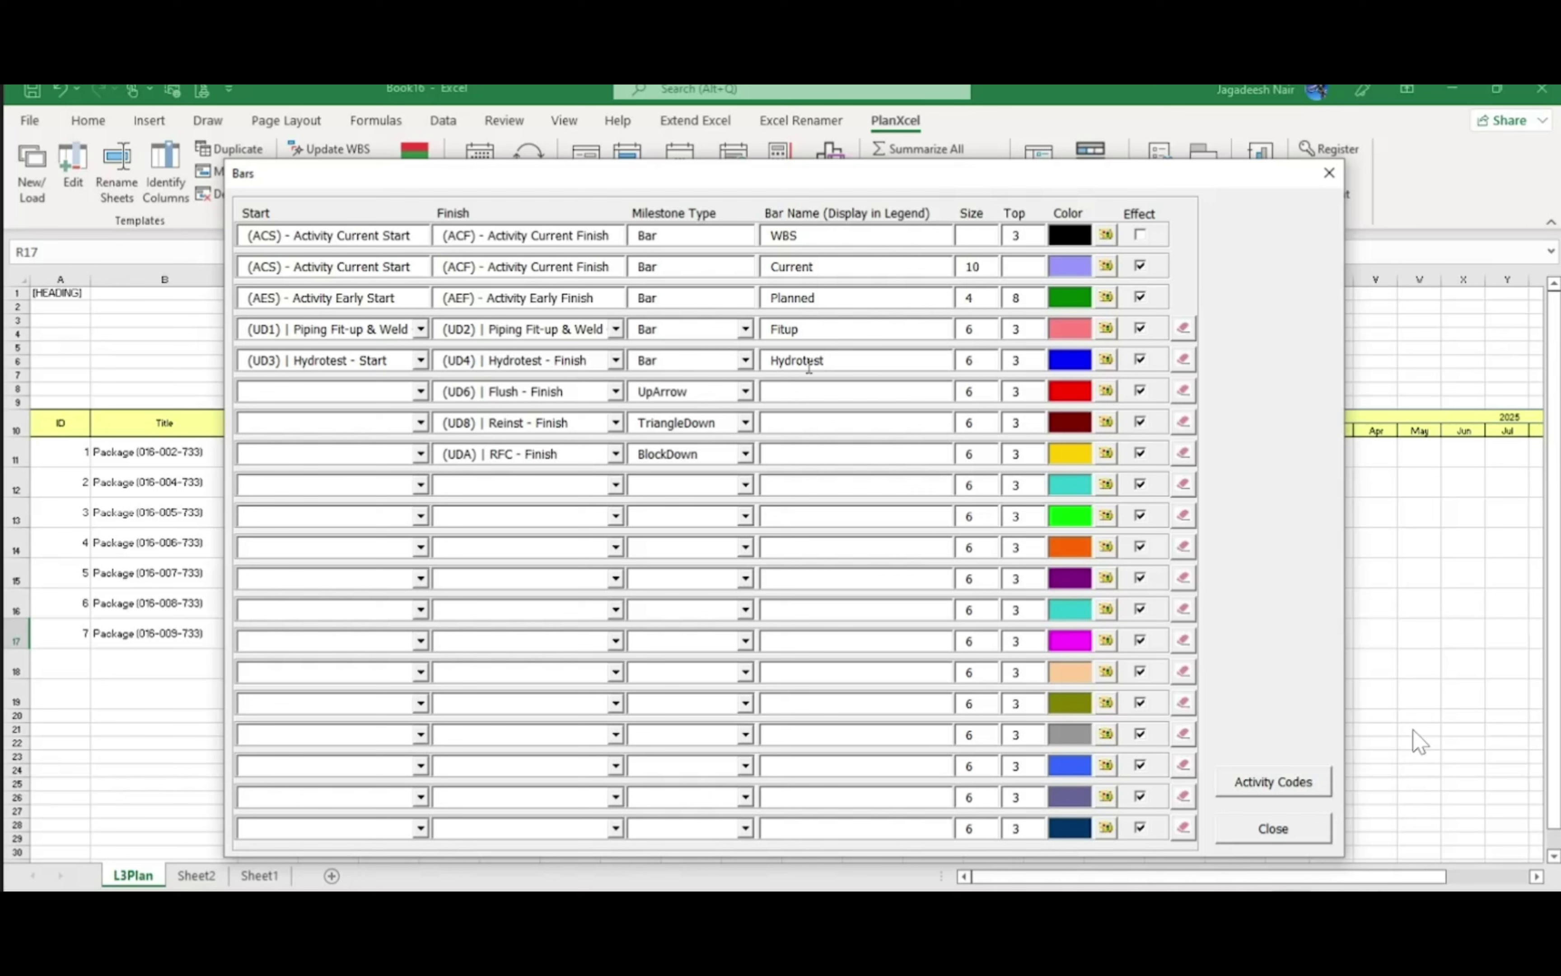
Name the five new bars Fitup, Hydrotest, Flush, Reinstatement and RFC, and turn off the effect for each
text(Flush)
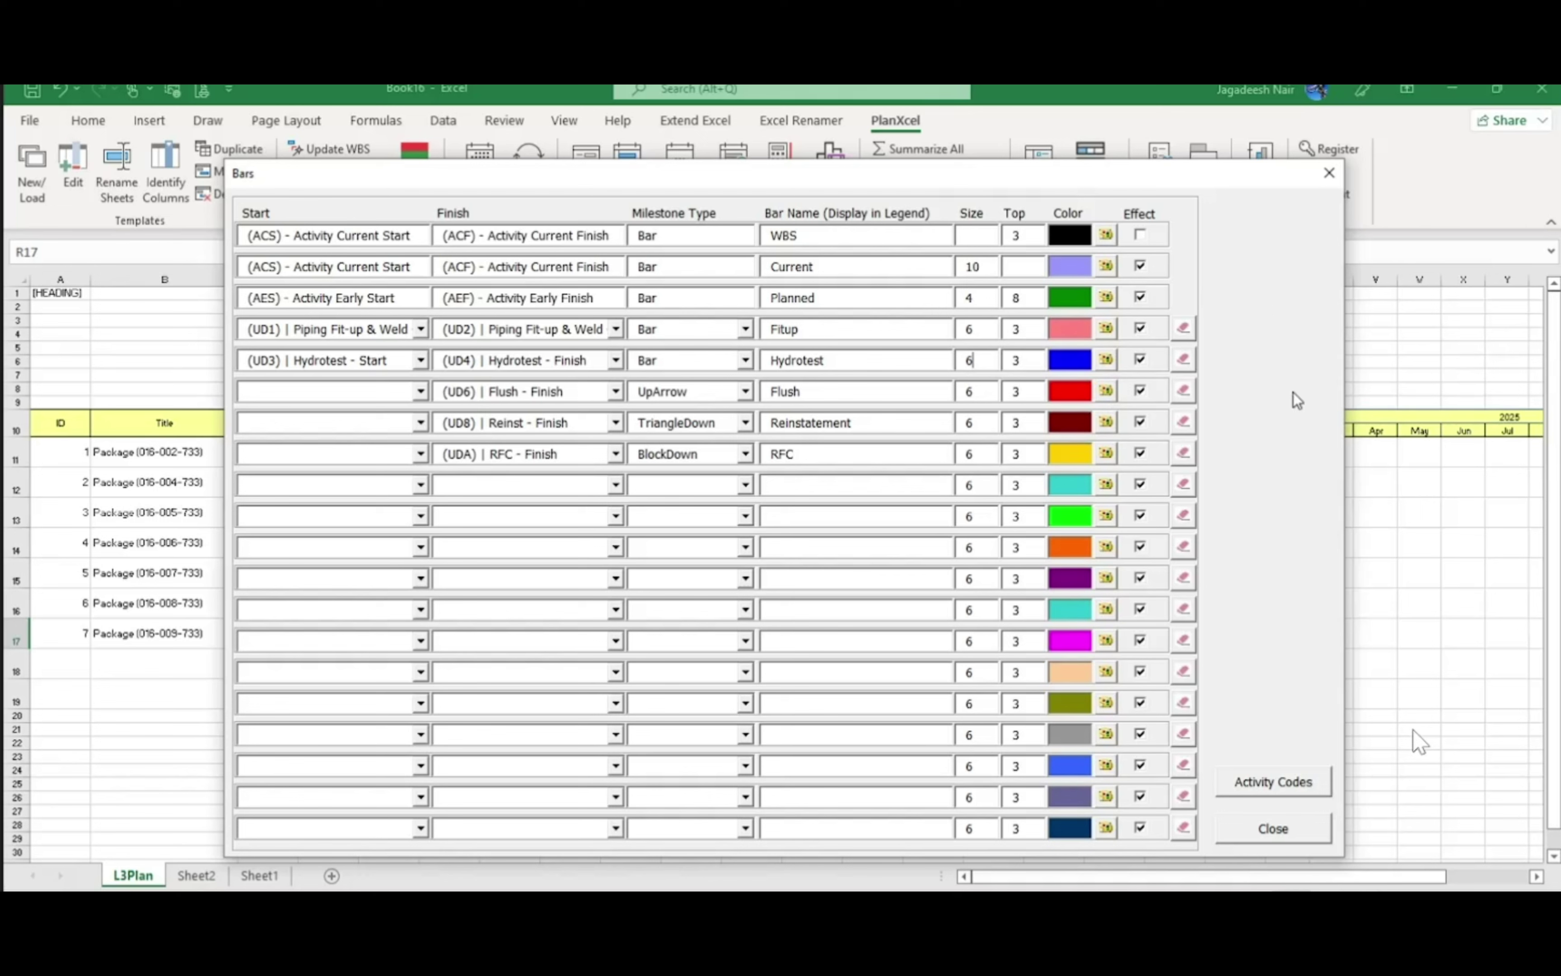
click(1139, 329)
click(1140, 359)
click(1140, 391)
click(1140, 421)
click(1140, 453)
click(1274, 829)
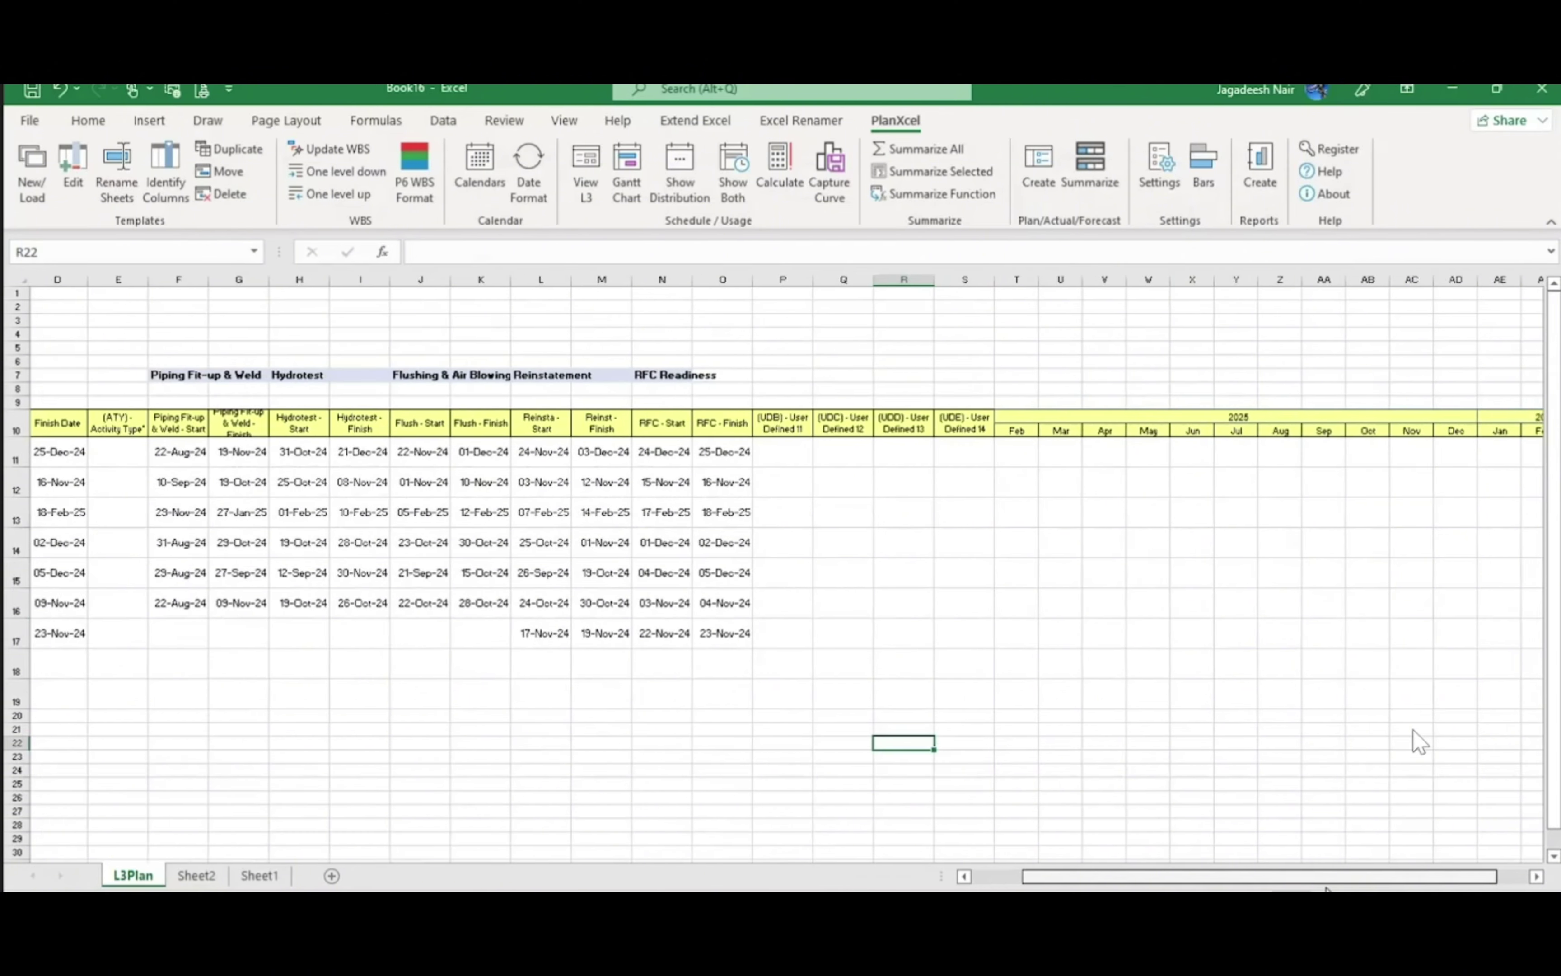
Try to generate the Gantt chart for the packages on L3Plan
click(626, 173)
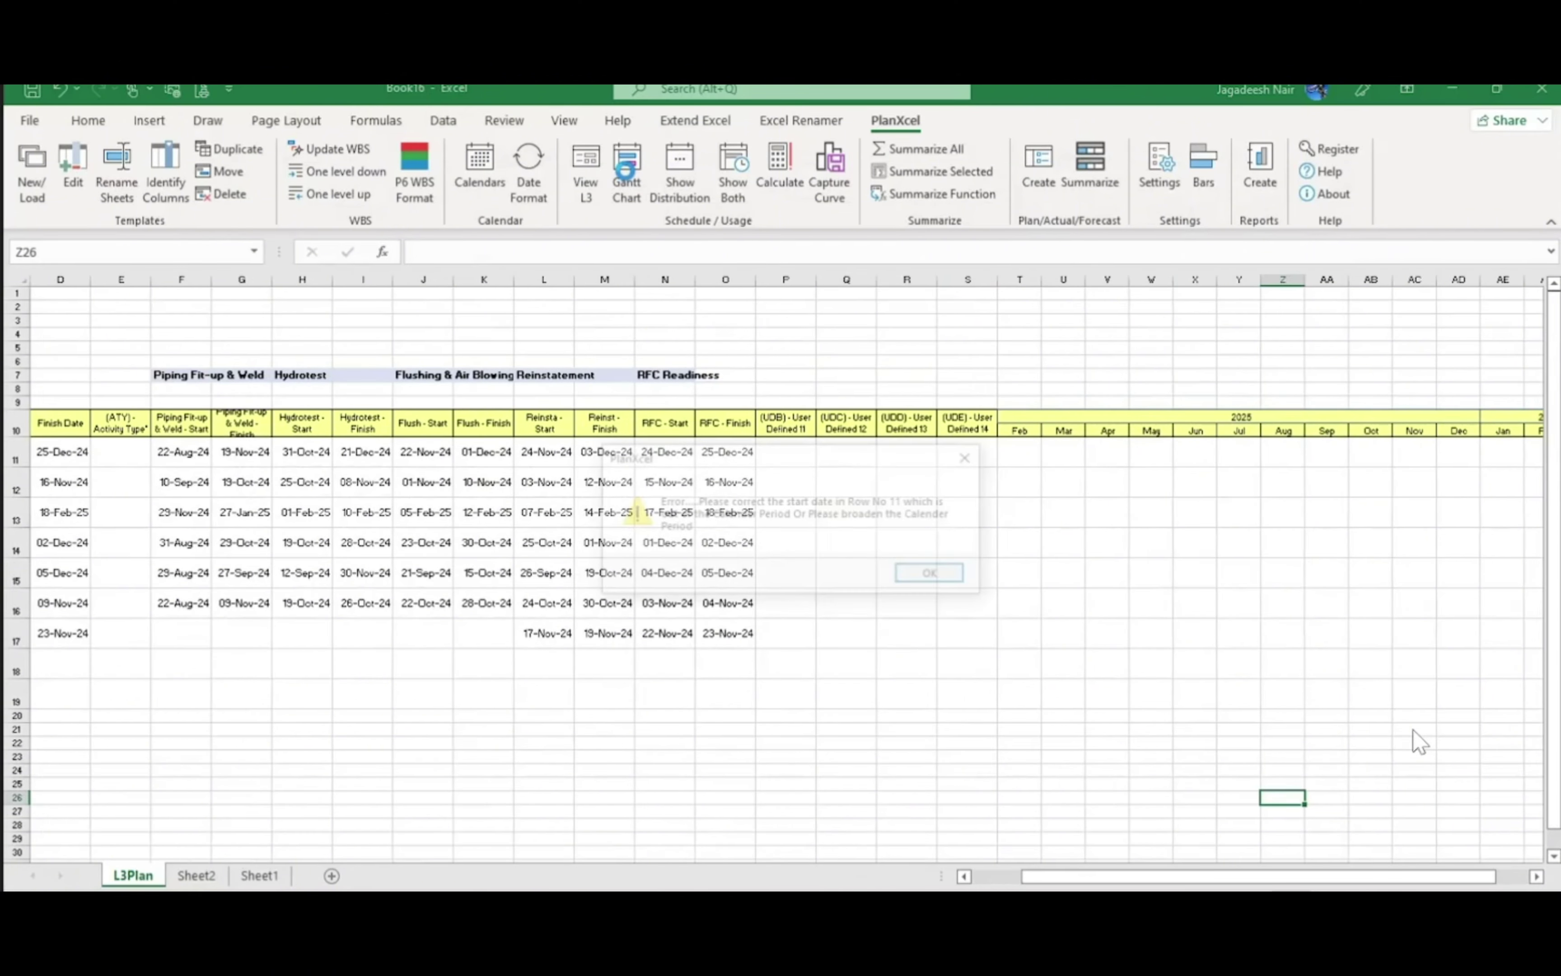
click(916, 570)
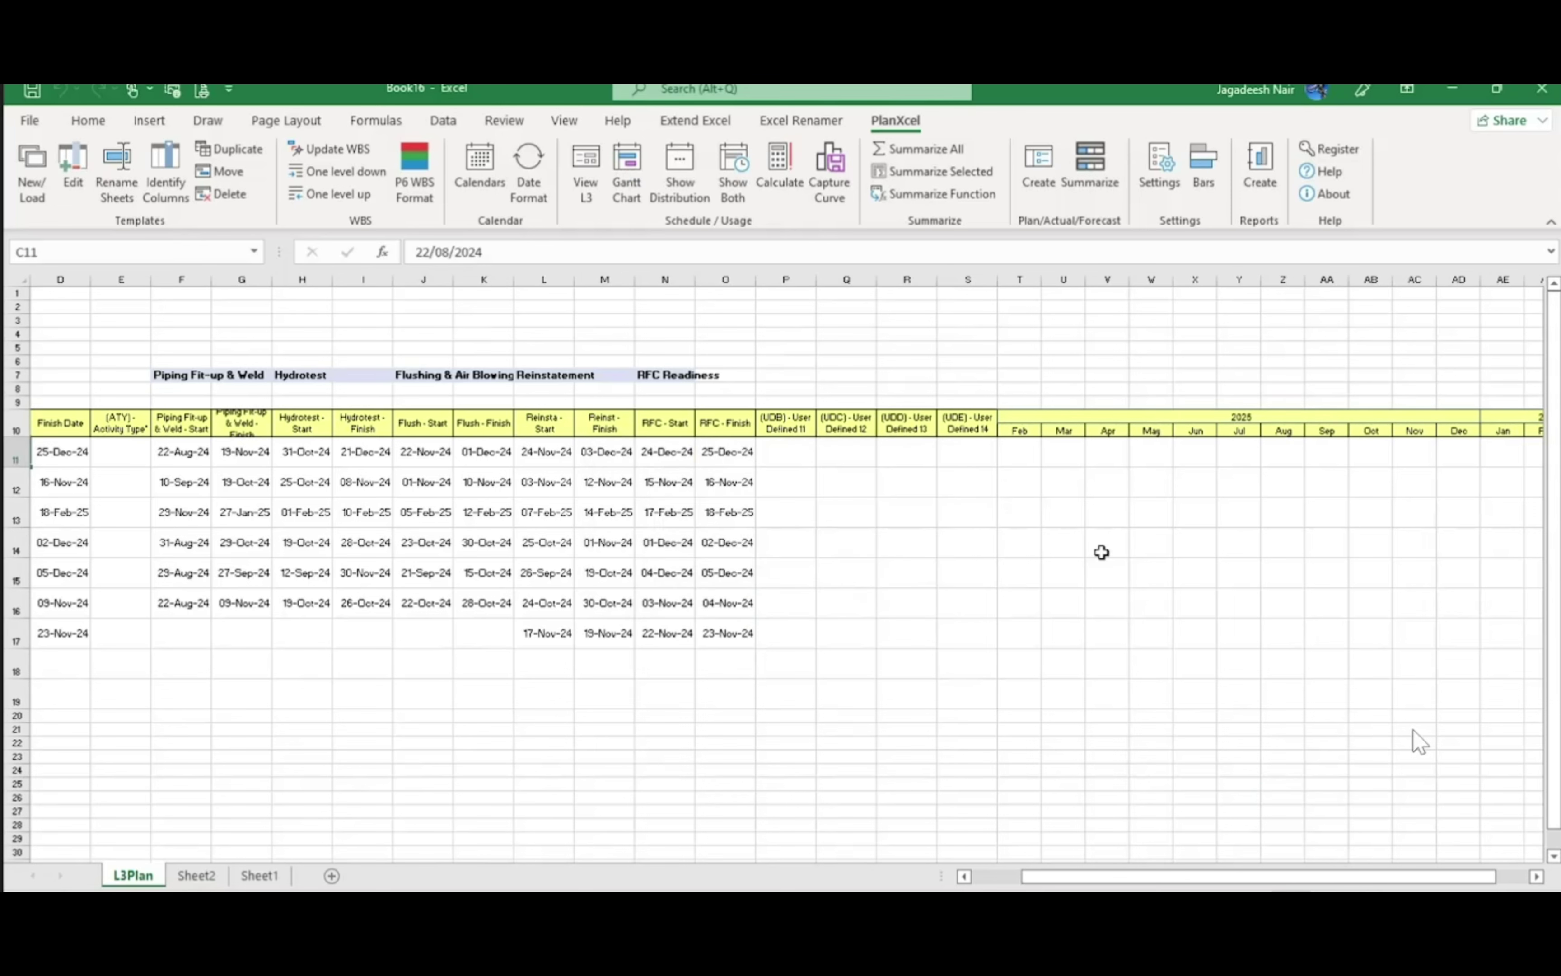
click(1013, 427)
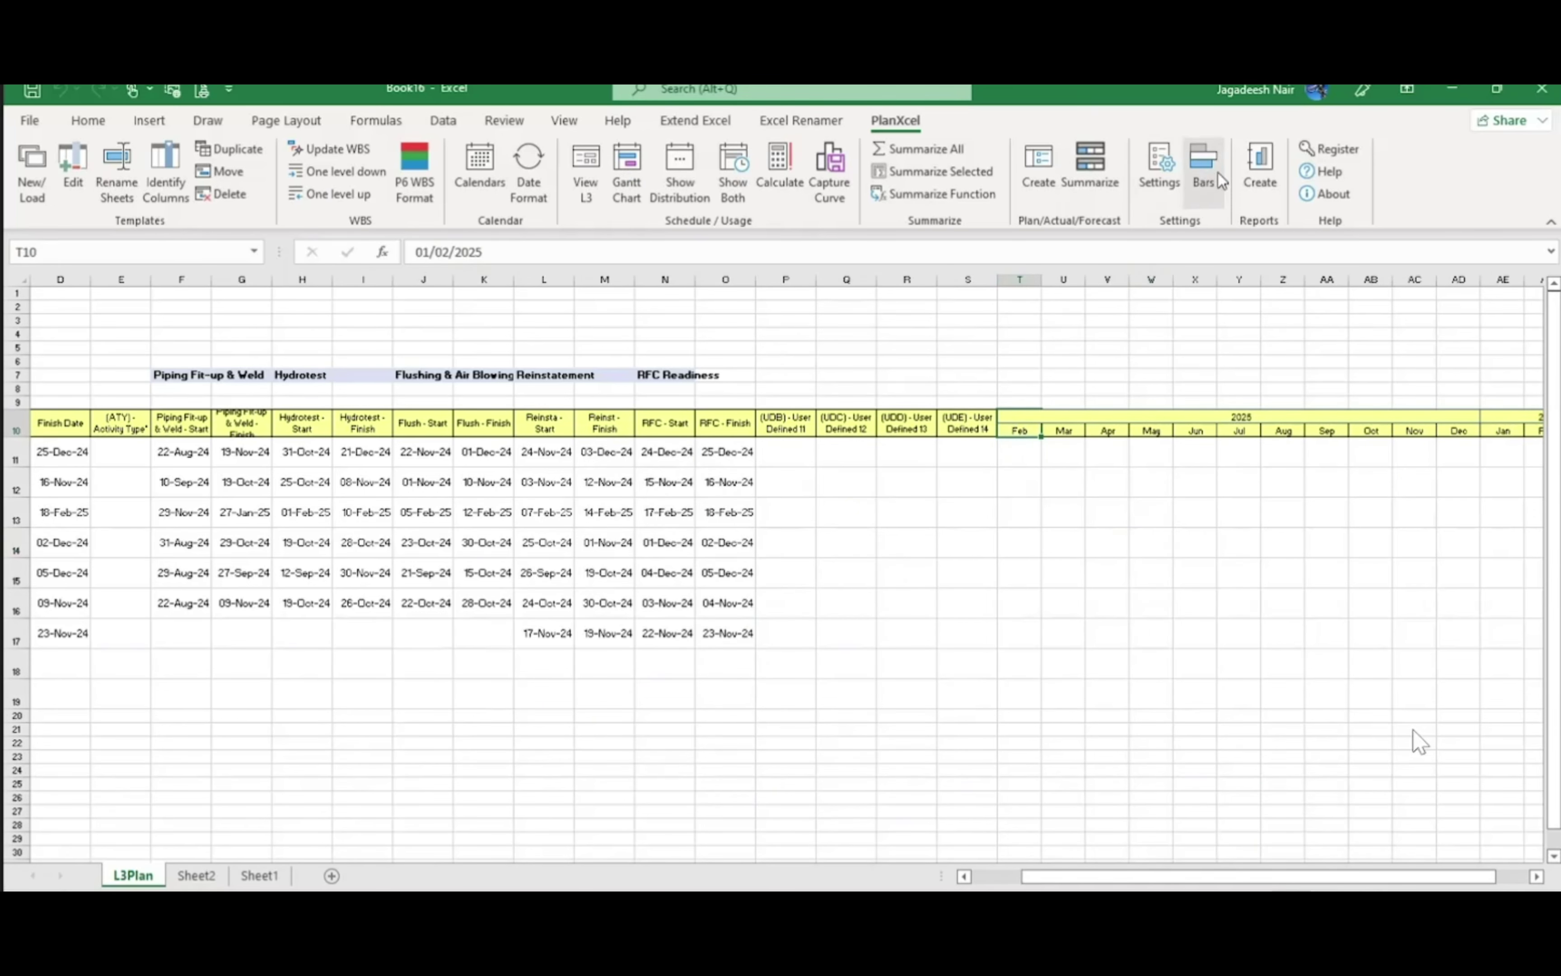
Set the calendar display to start on 01-Feb-24 and finish on 30-Apr-25, and apply the changes
click(1159, 169)
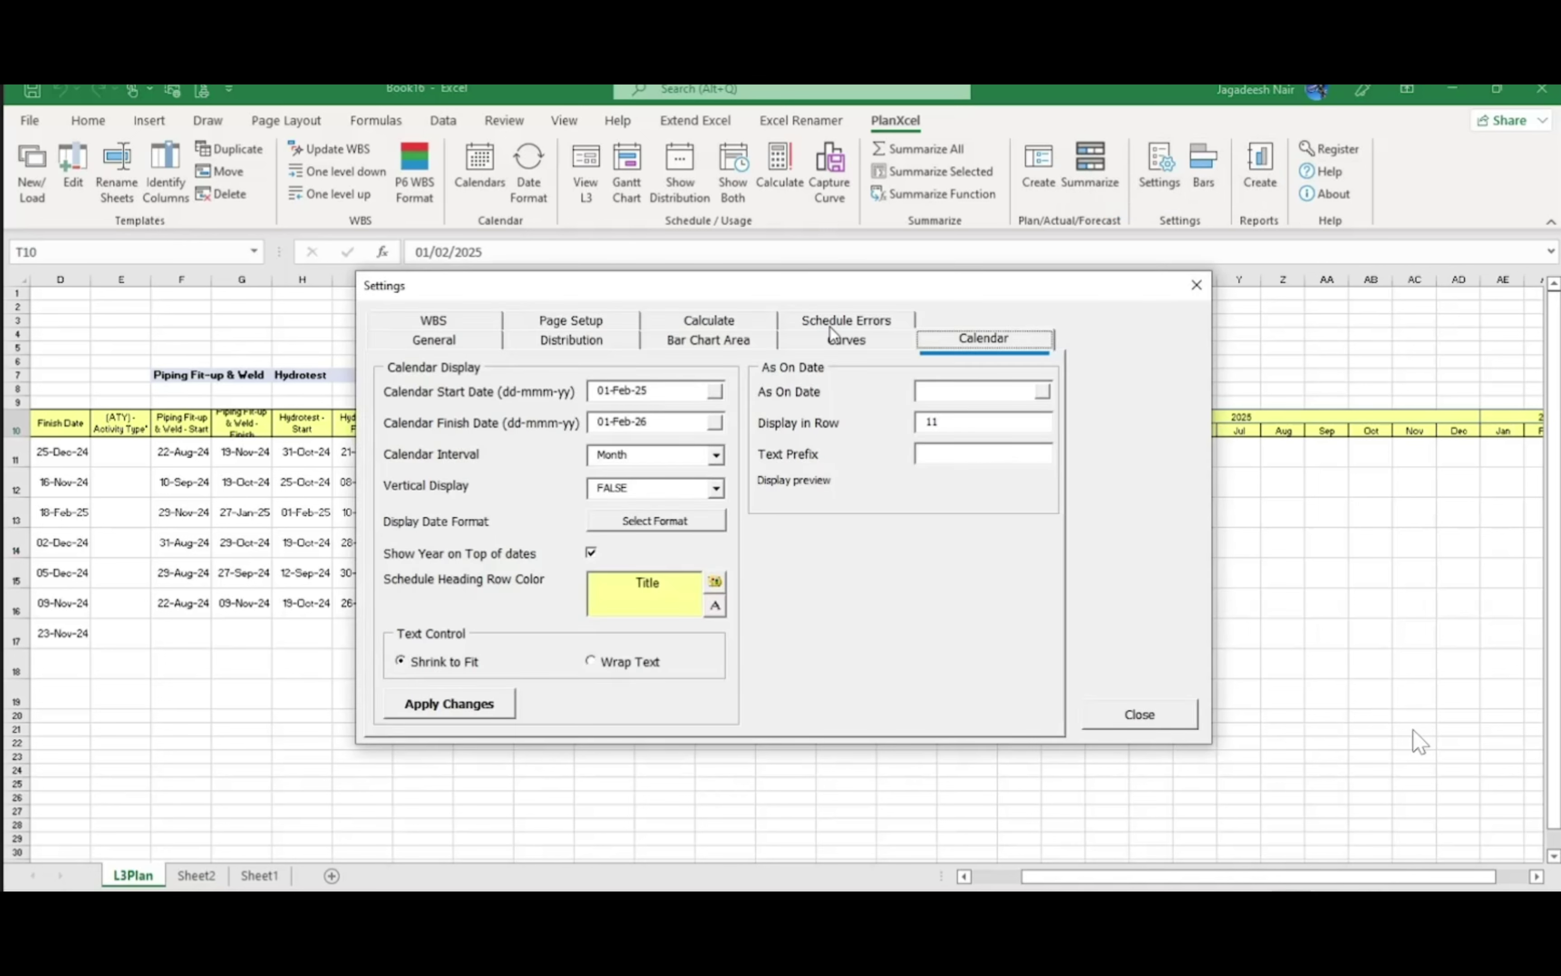
click(670, 391)
click(670, 426)
click(716, 425)
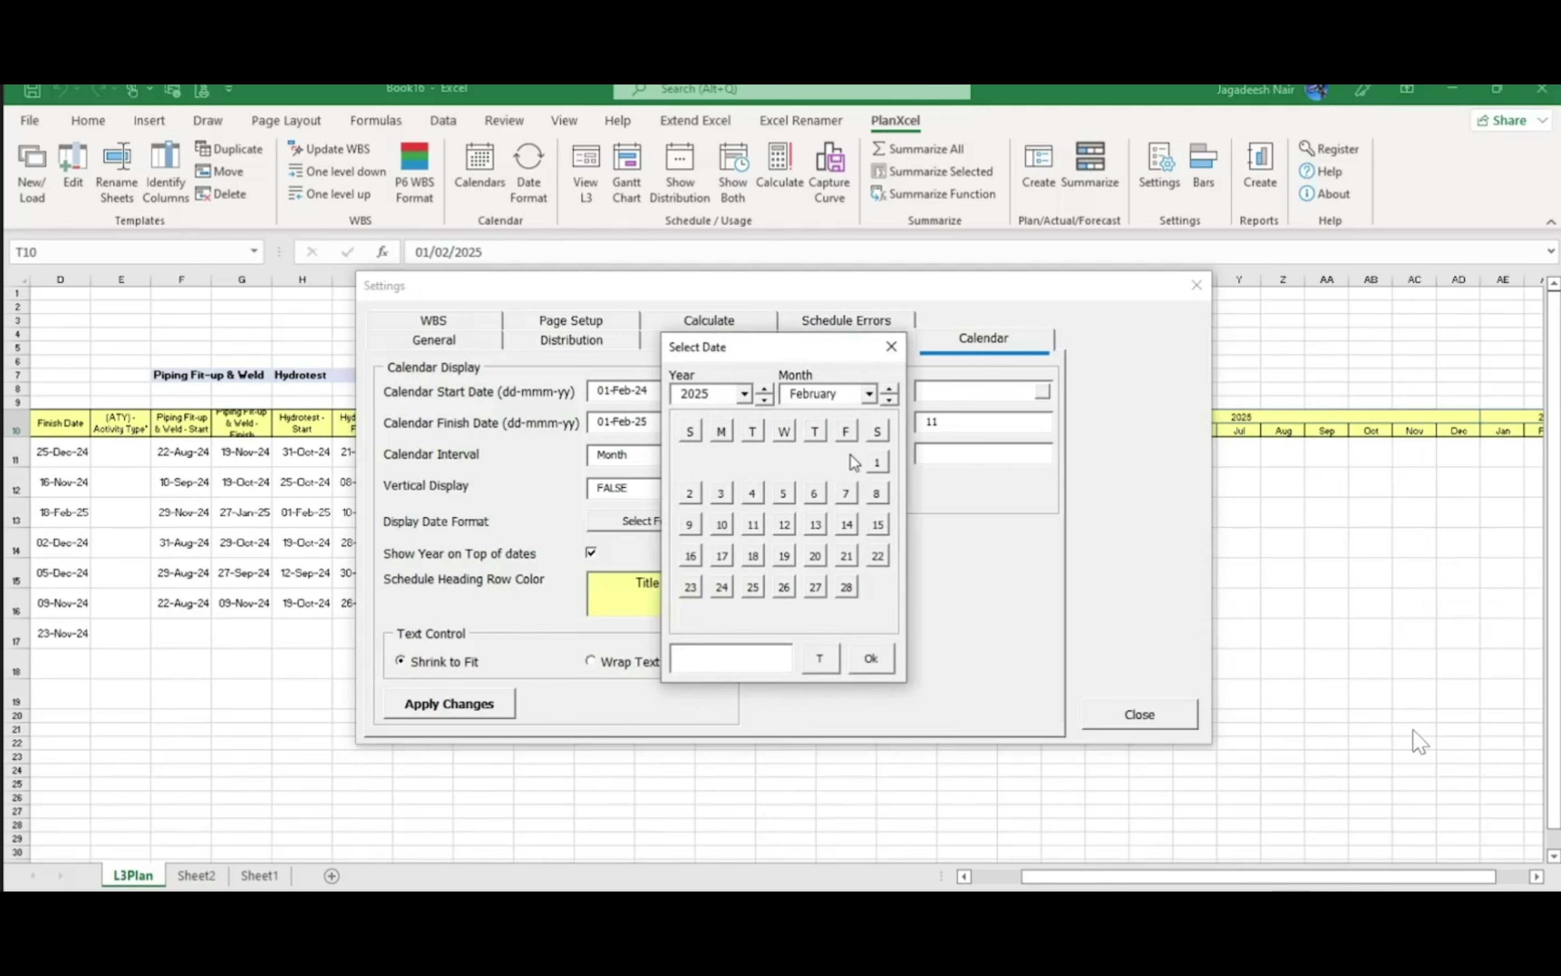
click(869, 393)
click(800, 445)
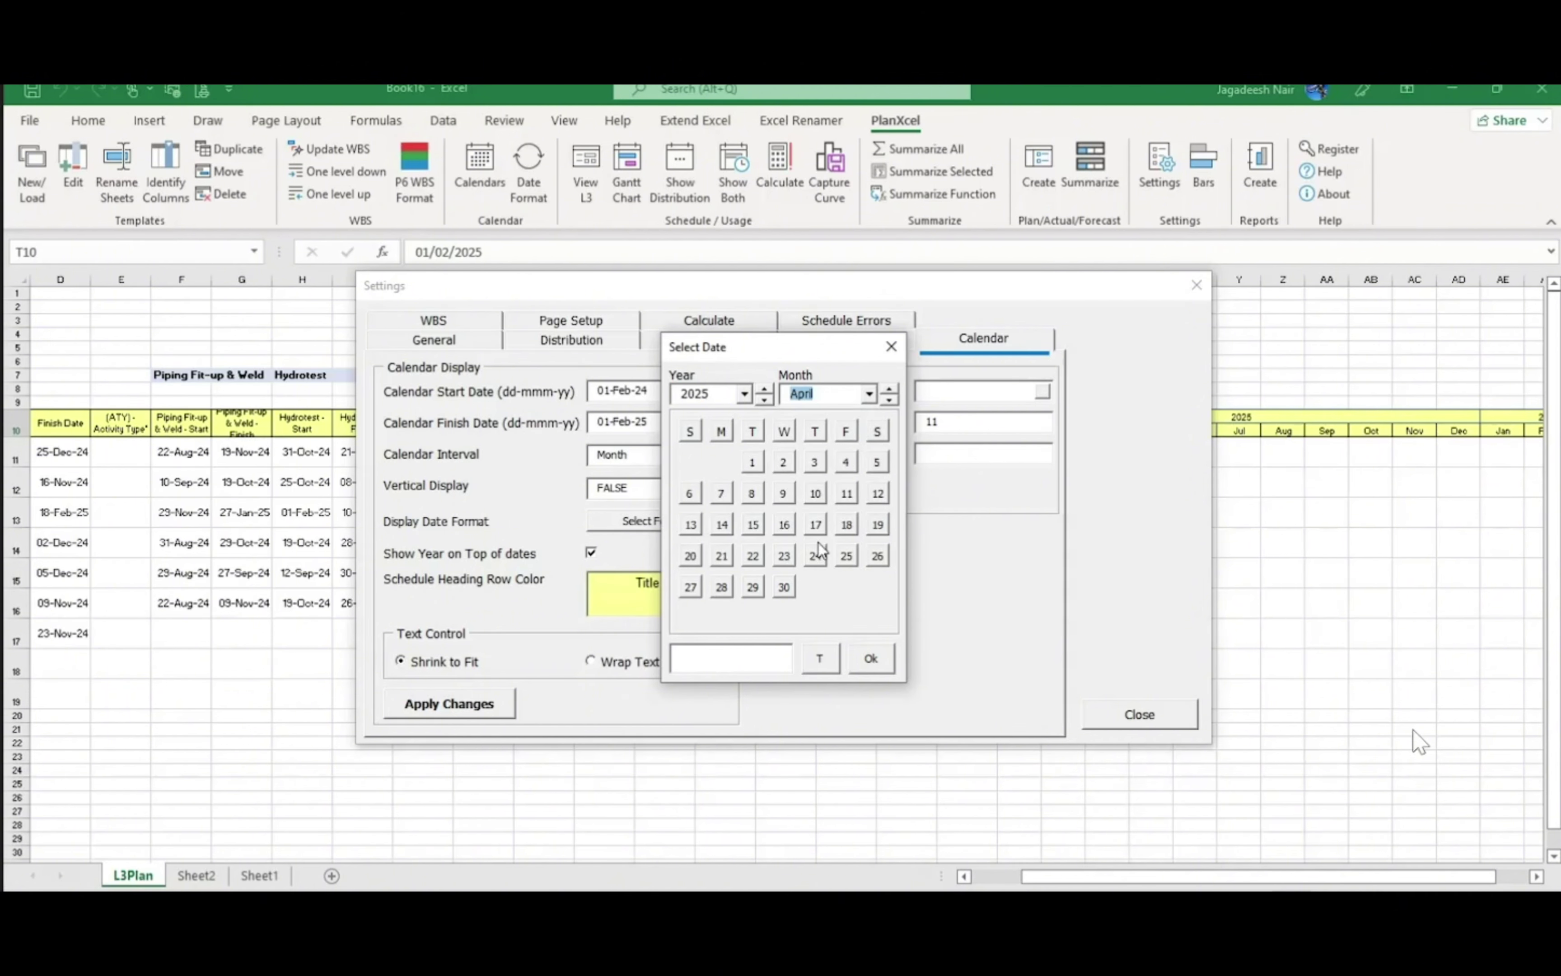
click(784, 589)
click(871, 658)
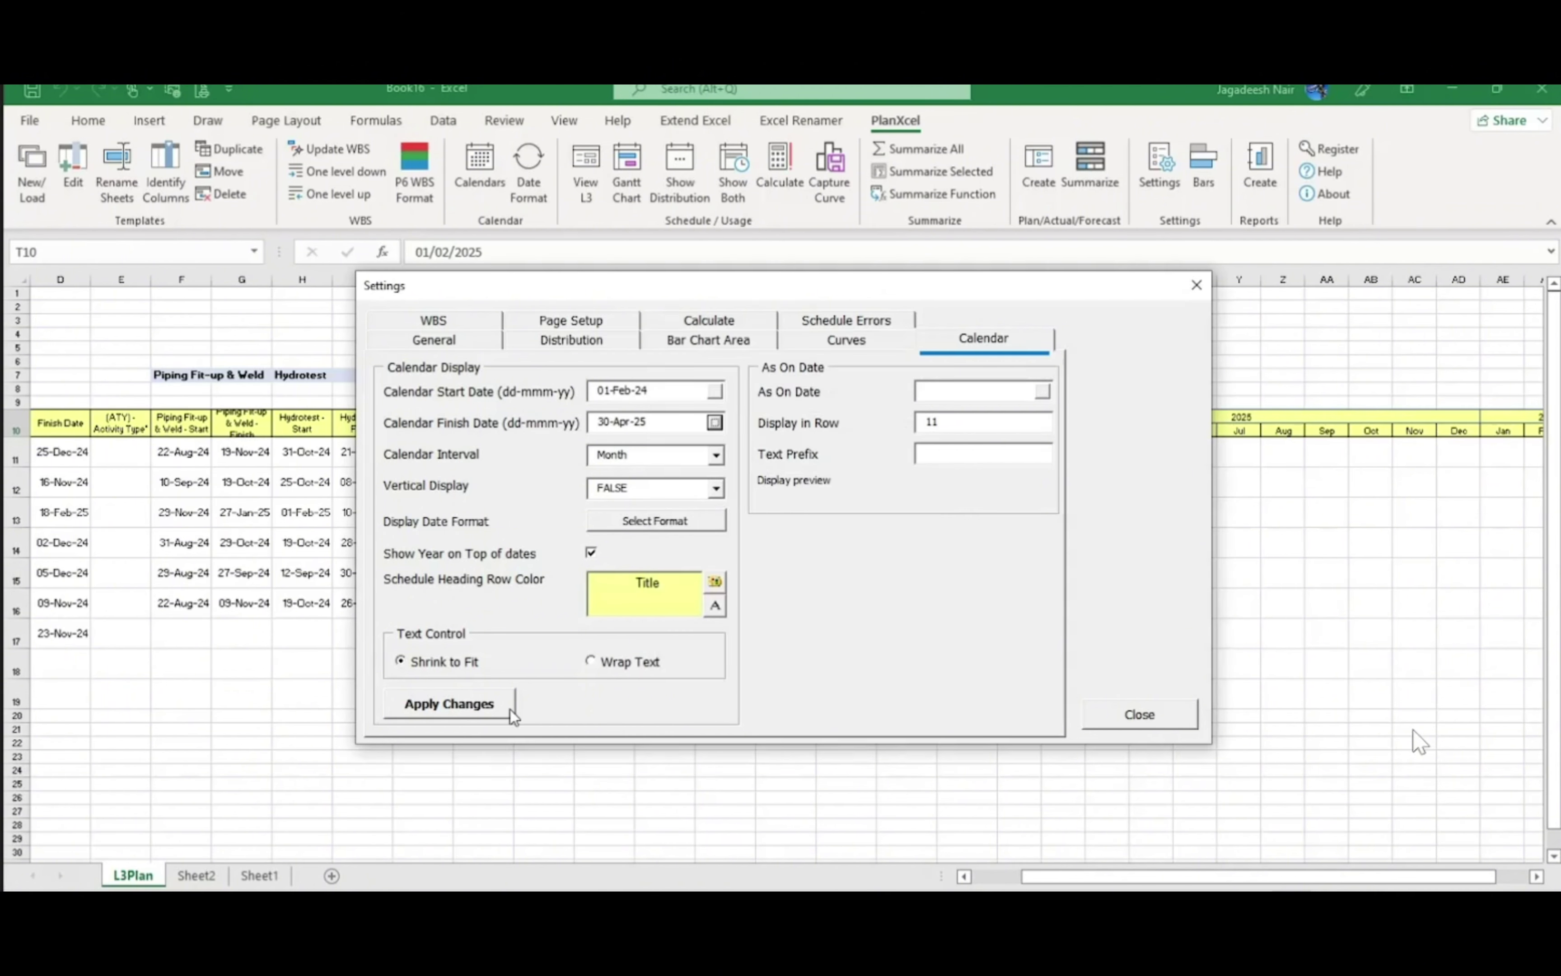
click(493, 710)
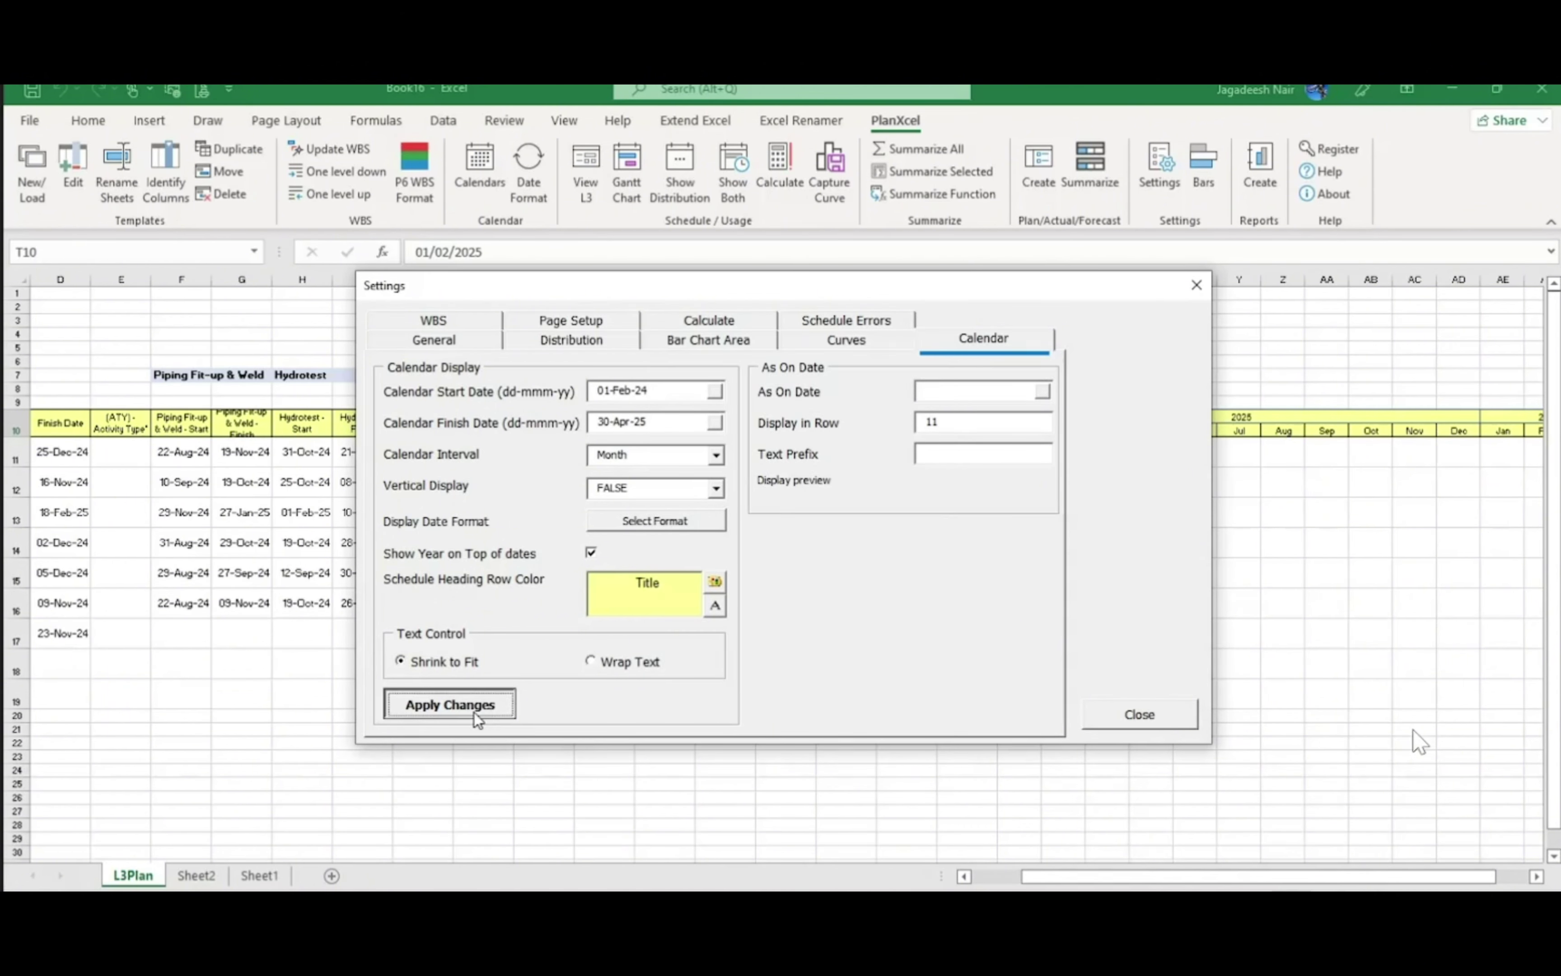
click(1136, 716)
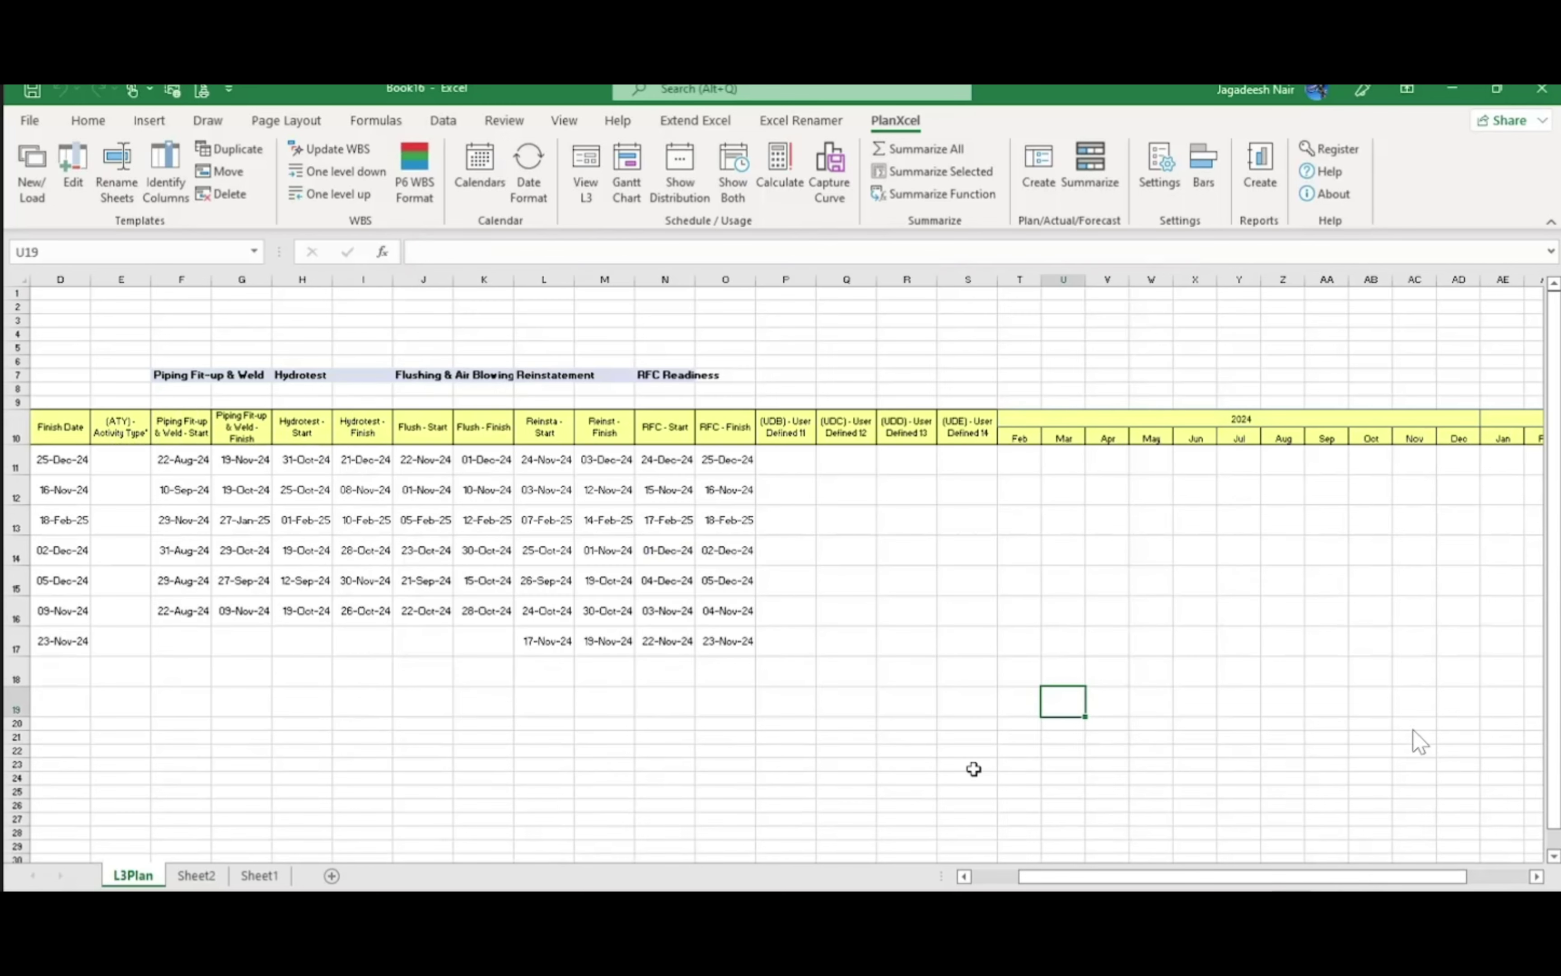
Generate the Gantt chart for the packages across the updated calendar
drag(1100, 878, 1147, 878)
click(1092, 778)
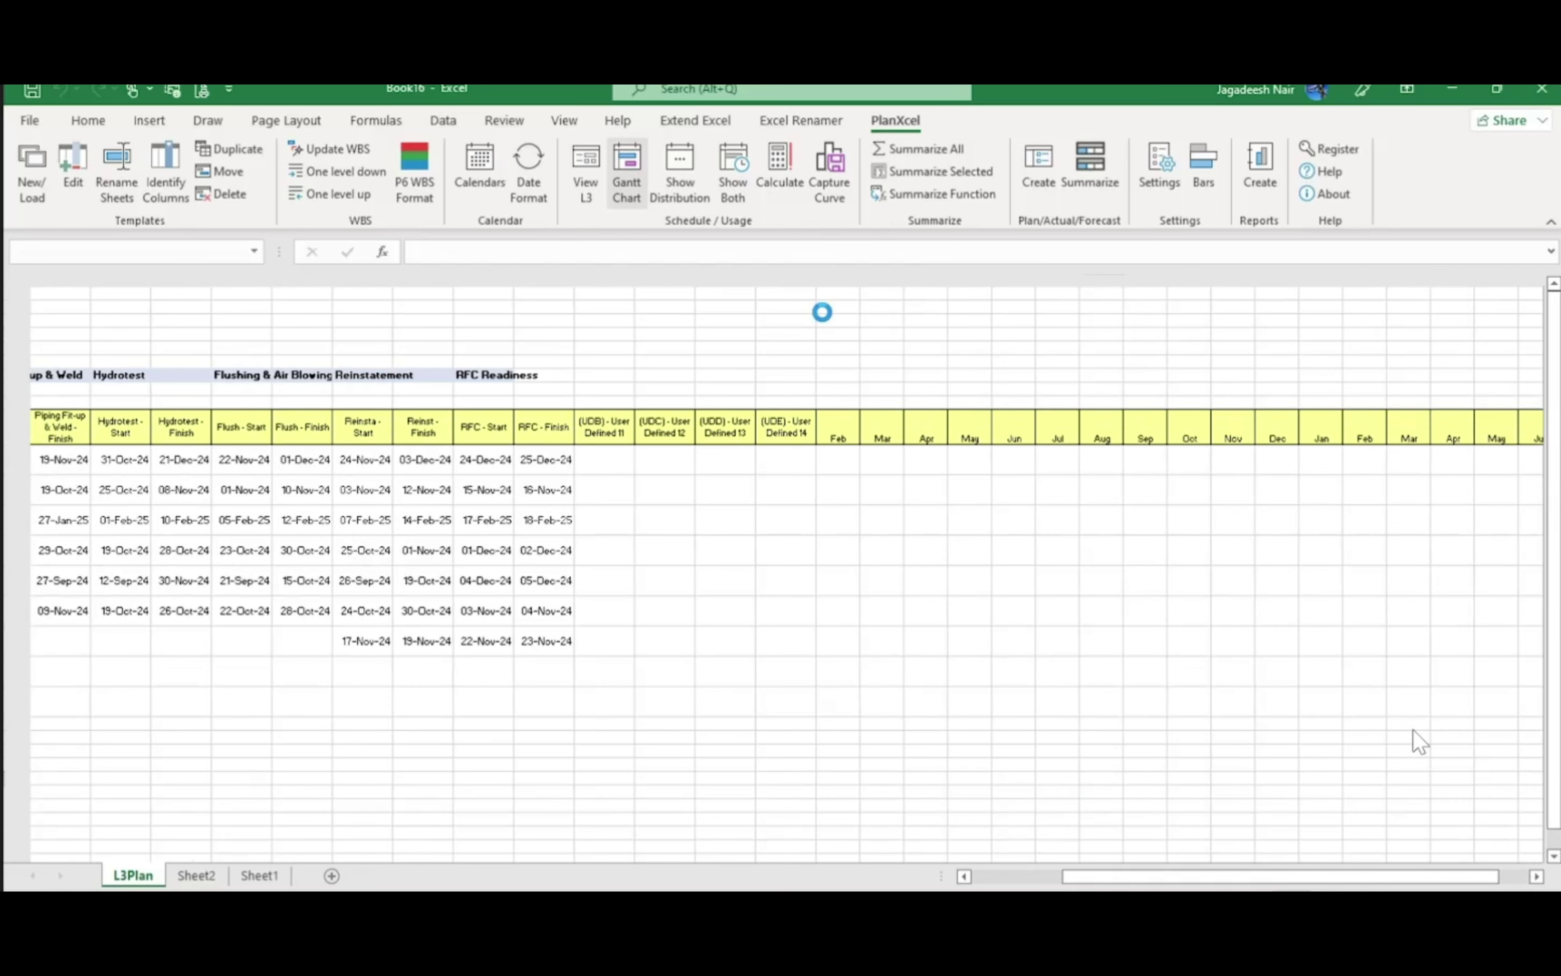
drag(1180, 884, 1304, 881)
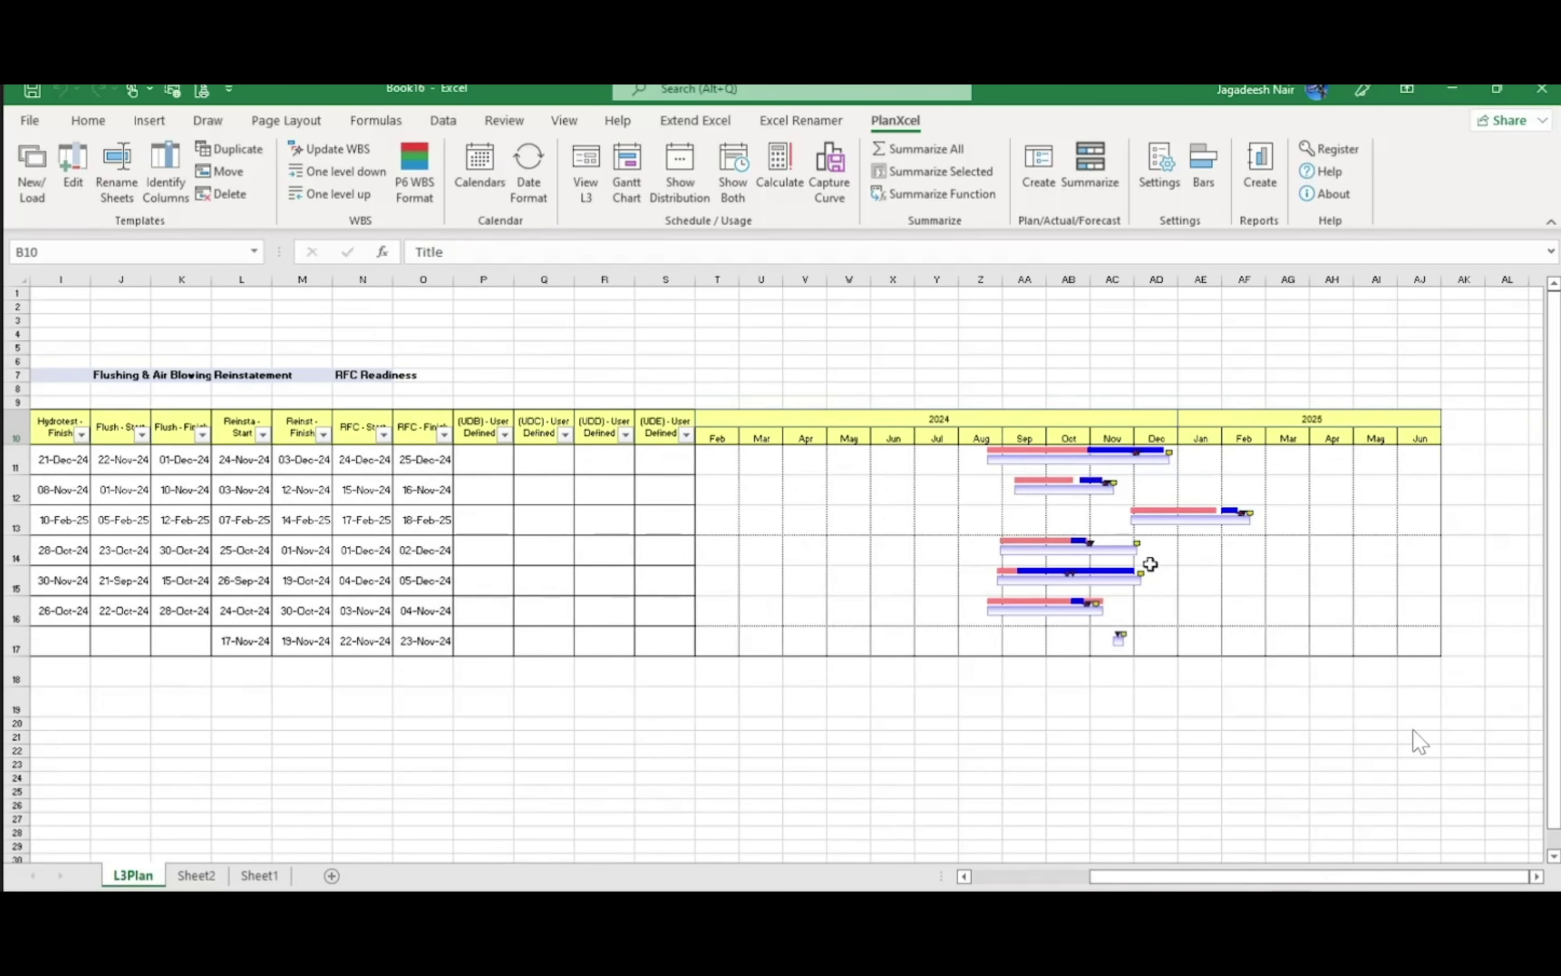
click(1027, 696)
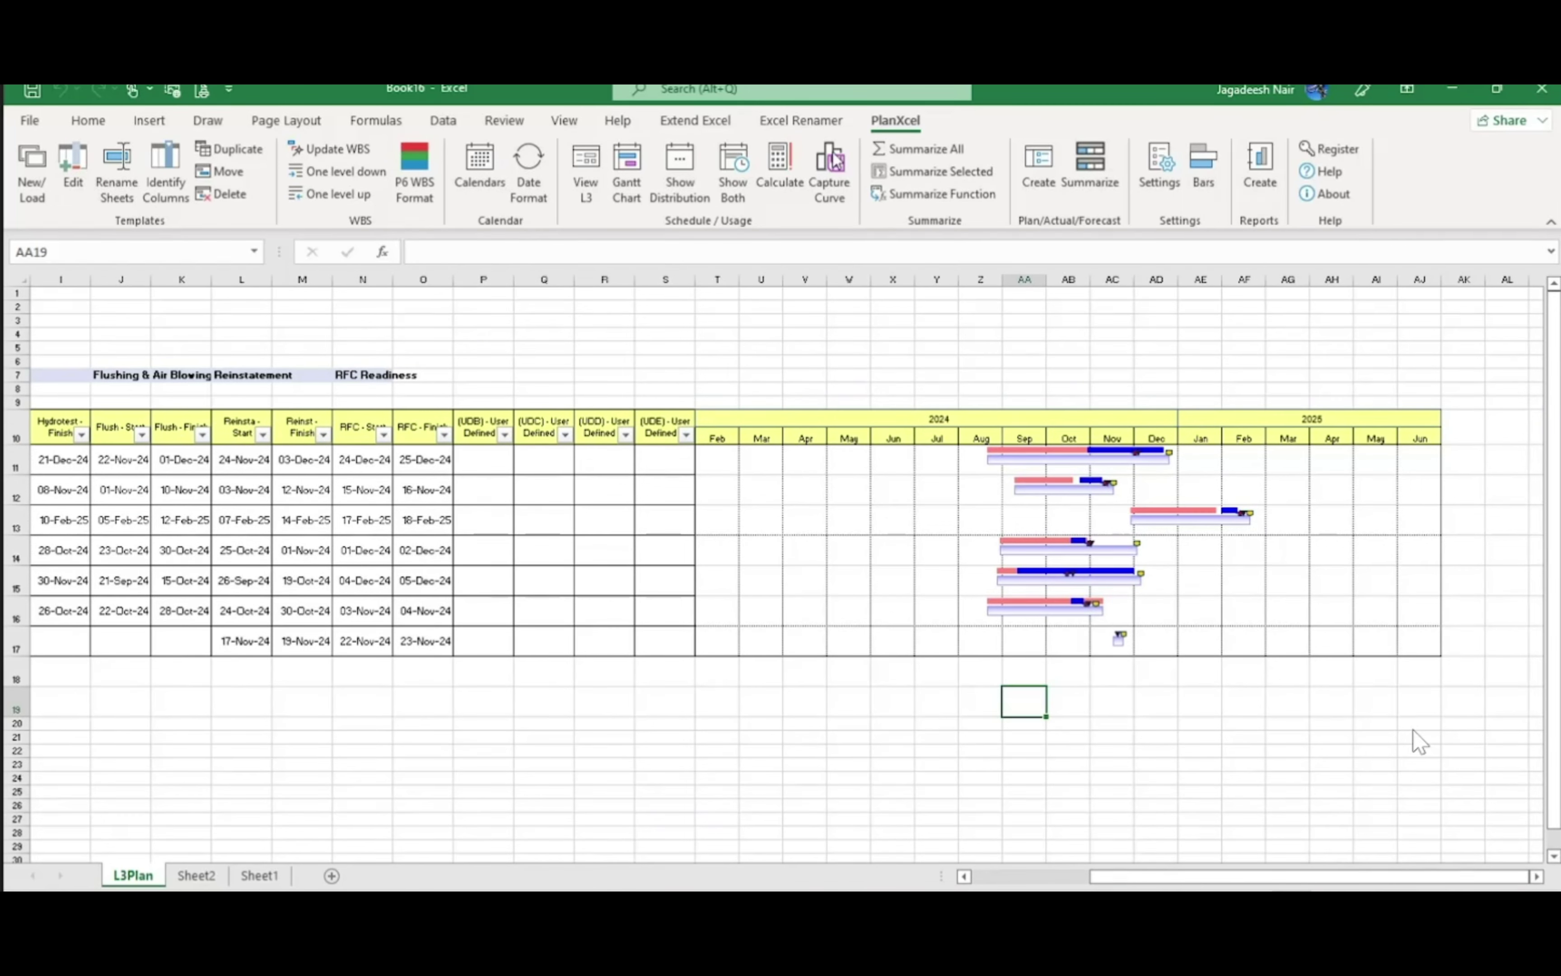
Set the size of the Fitup, Hydrotest, Flush, Reinstatement and RFC bars to 10
click(1159, 171)
click(1198, 288)
click(1203, 174)
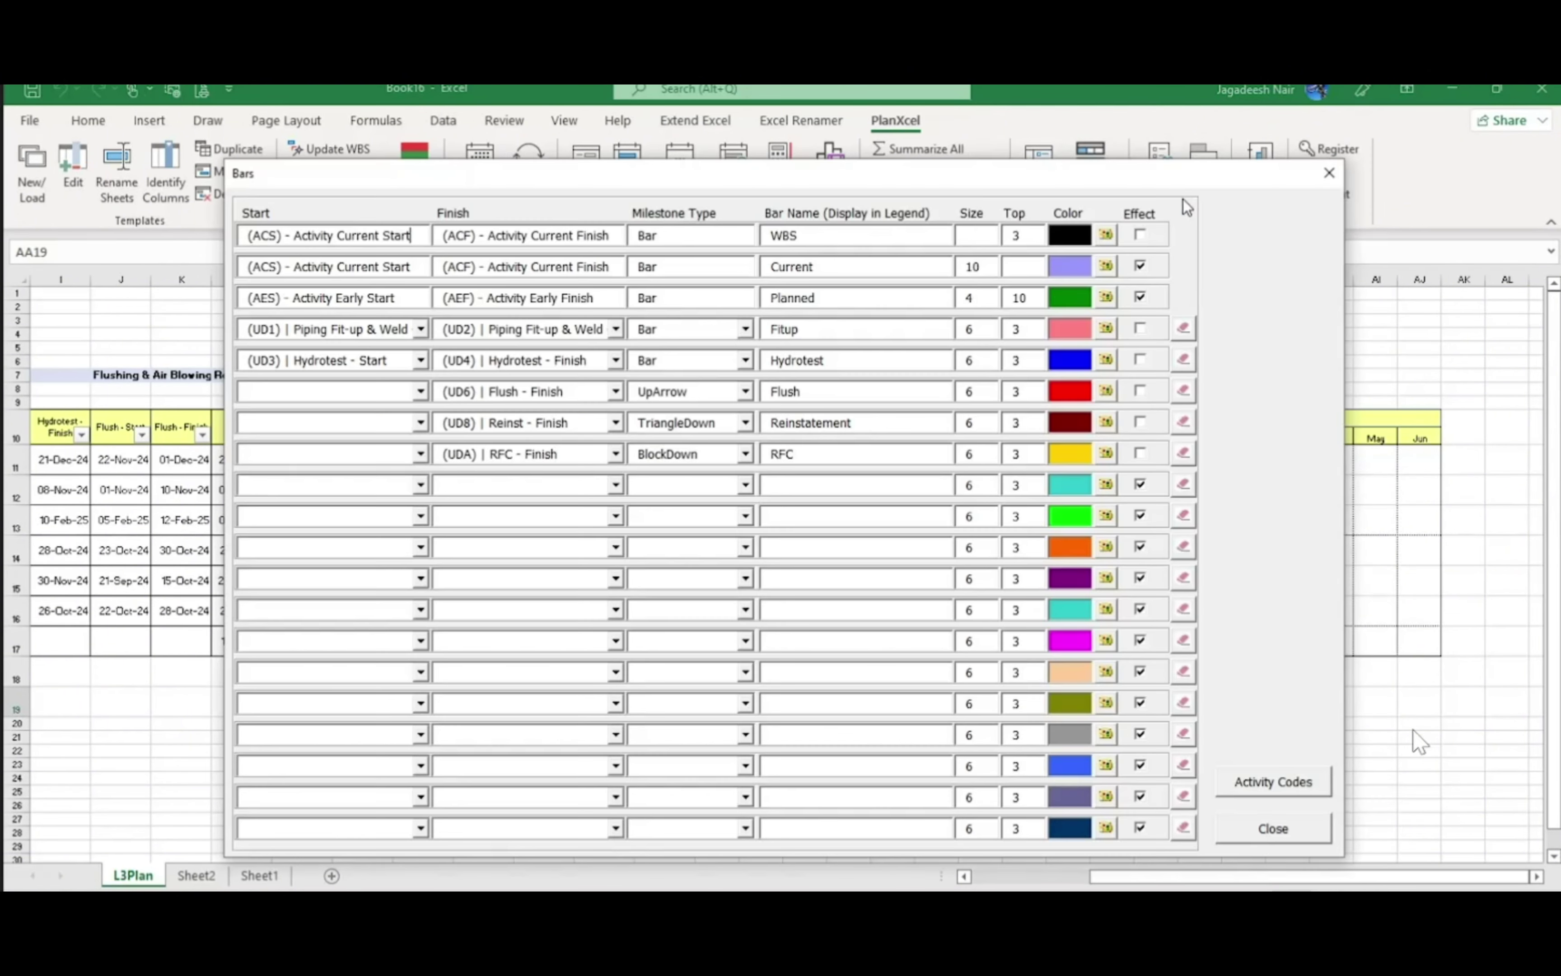
drag(983, 330, 951, 426)
text(10101010)
click(985, 453)
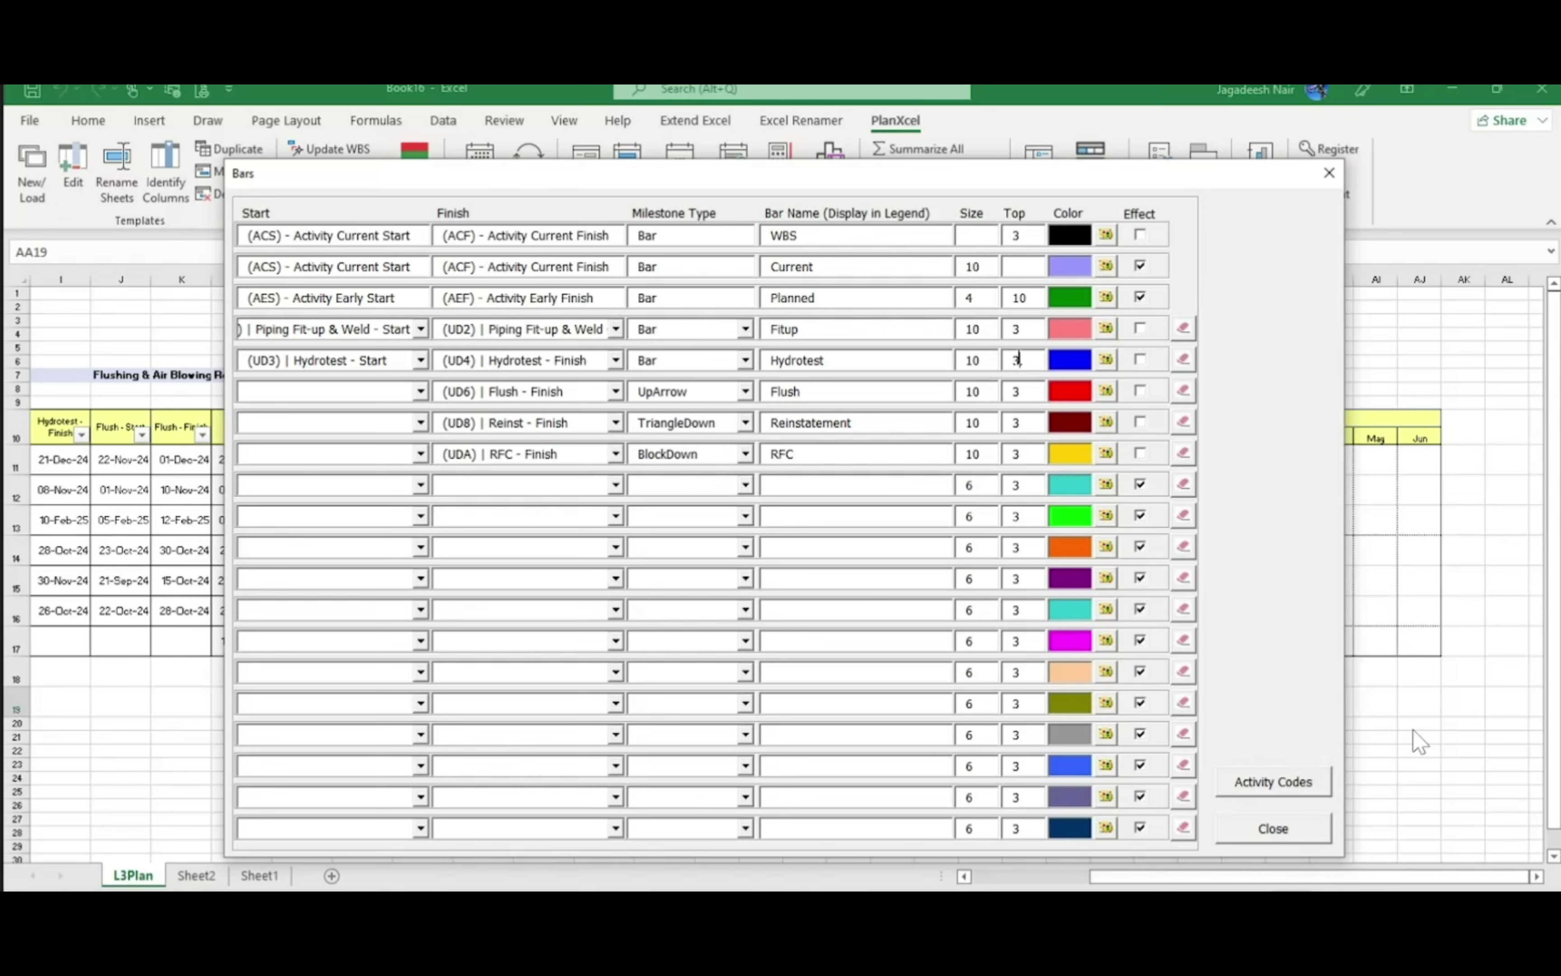
Set the top offset to 10 for the Hydrotest bar and 1 for the Flush bar, and regenerate the Gantt chart
drag(1019, 360, 997, 352)
text(10)
drag(1035, 390, 986, 395)
text(10)
drag(1025, 398, 942, 394)
text(1)
click(1269, 828)
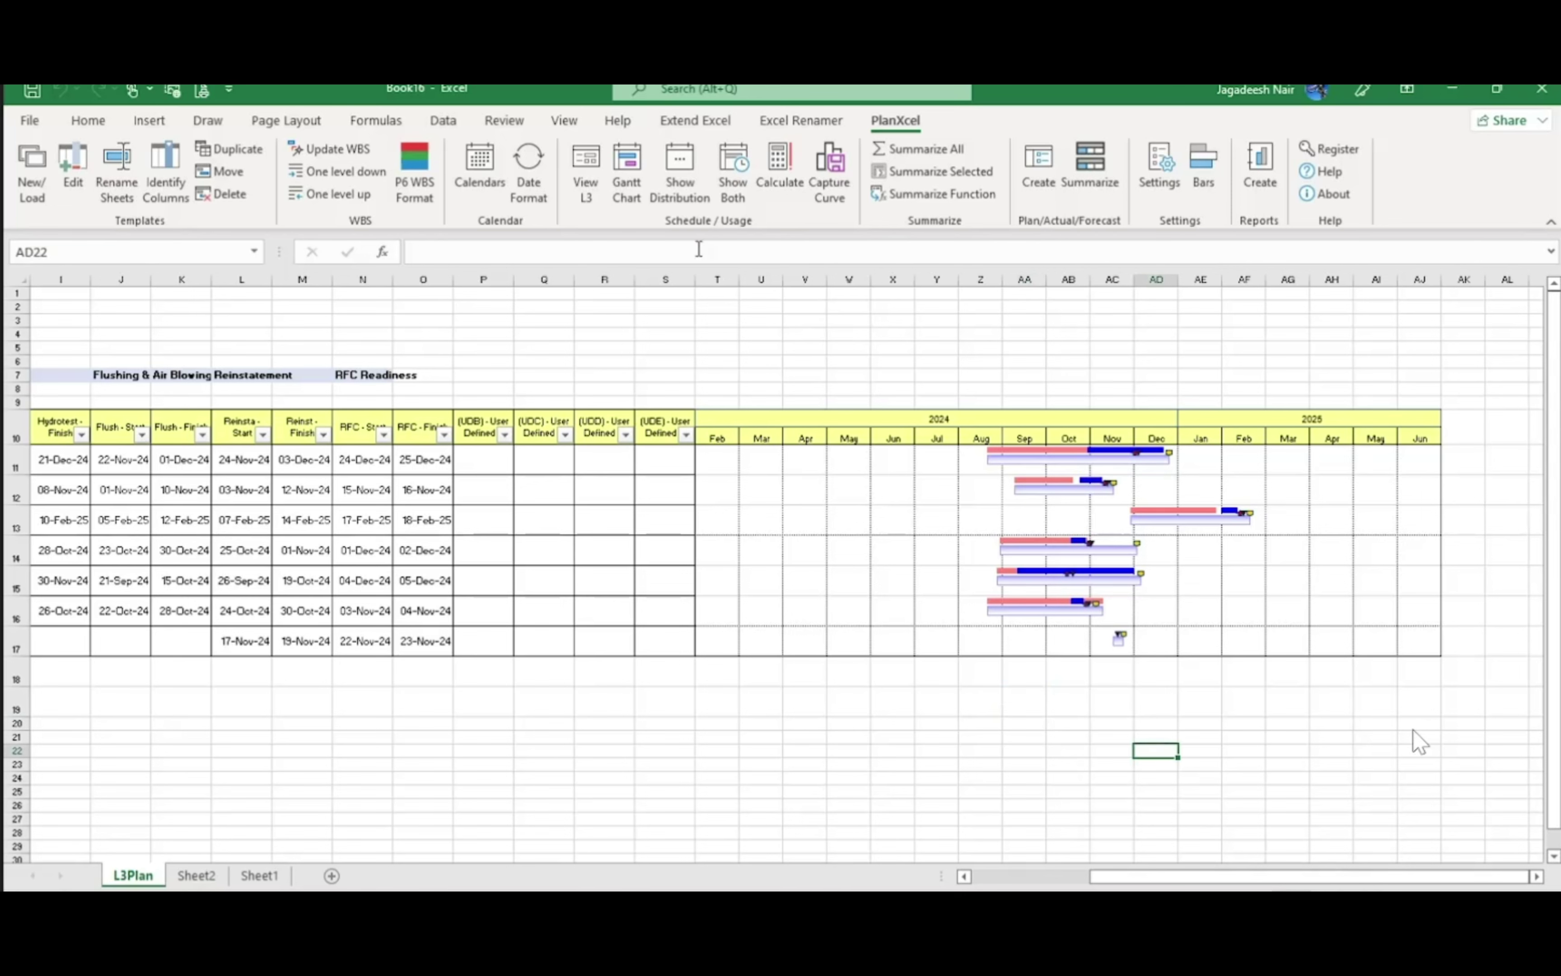
click(626, 175)
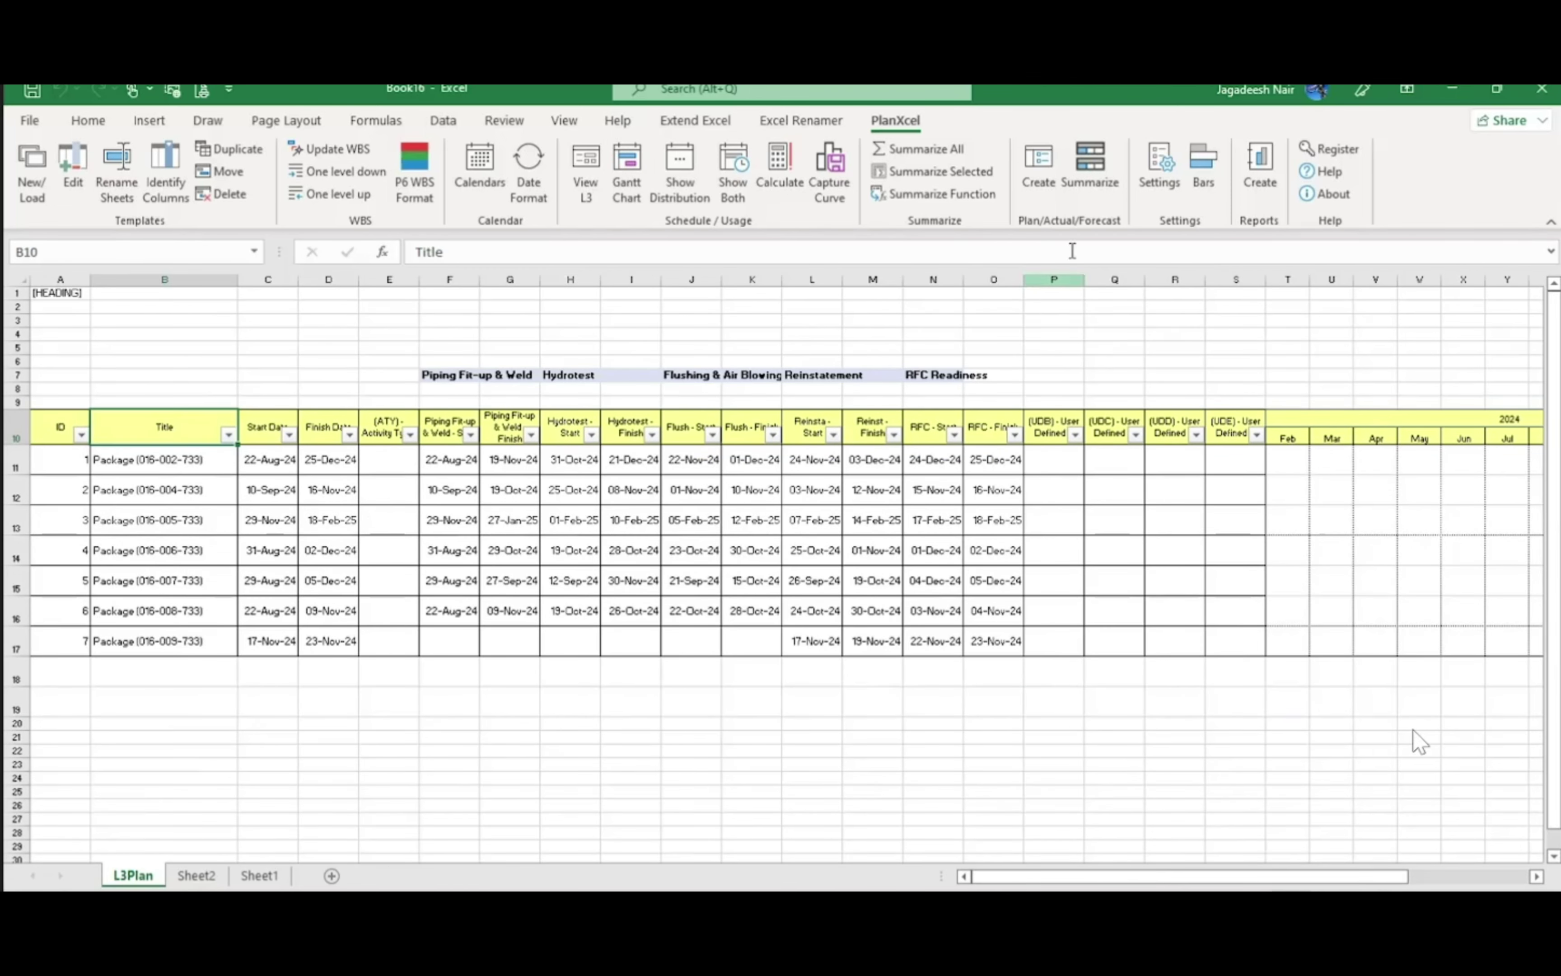
Hide the unused user-defined columns P to S on the L3Plan sheet
drag(1236, 279, 1072, 323)
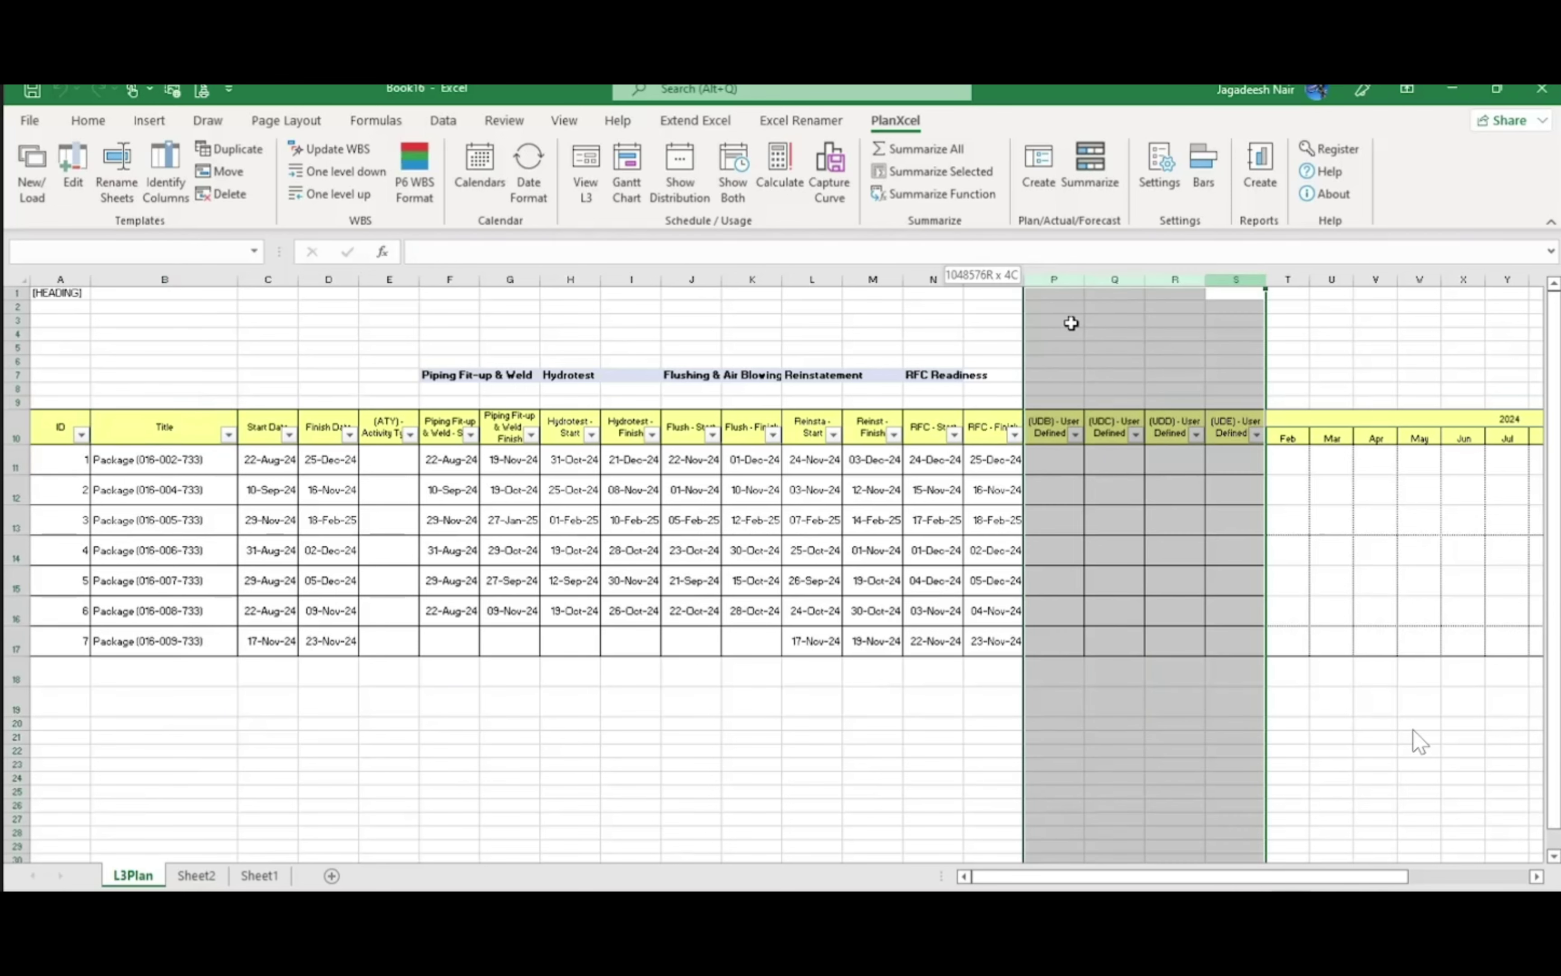
right_click(1126, 709)
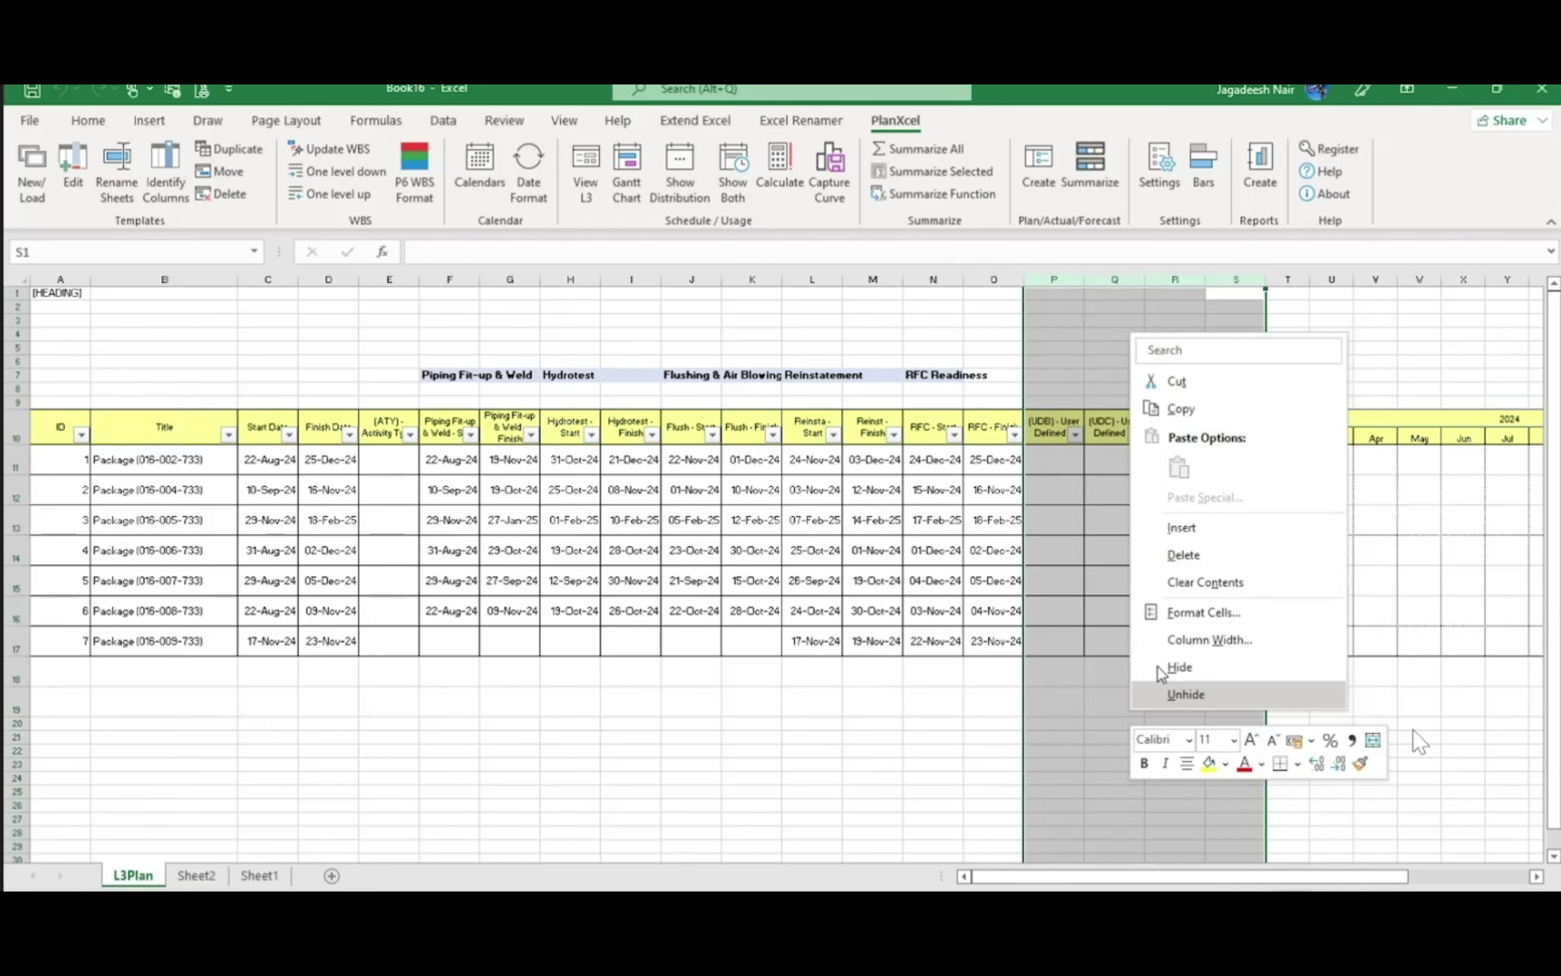
click(1189, 669)
click(1177, 723)
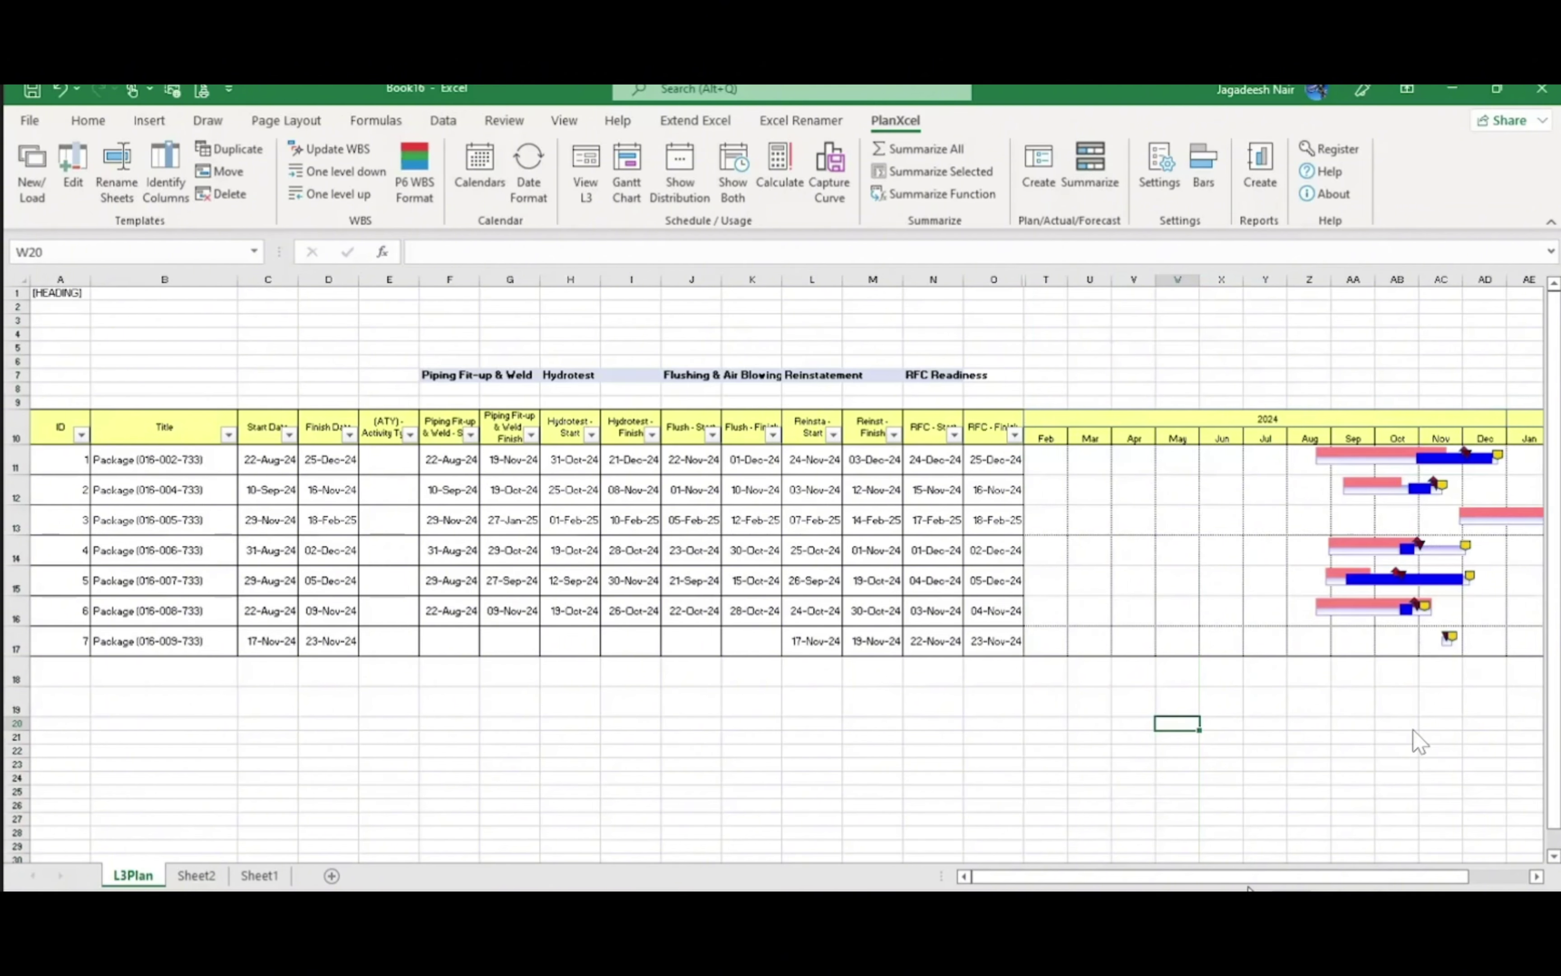
drag(1248, 877, 1317, 862)
click(1281, 700)
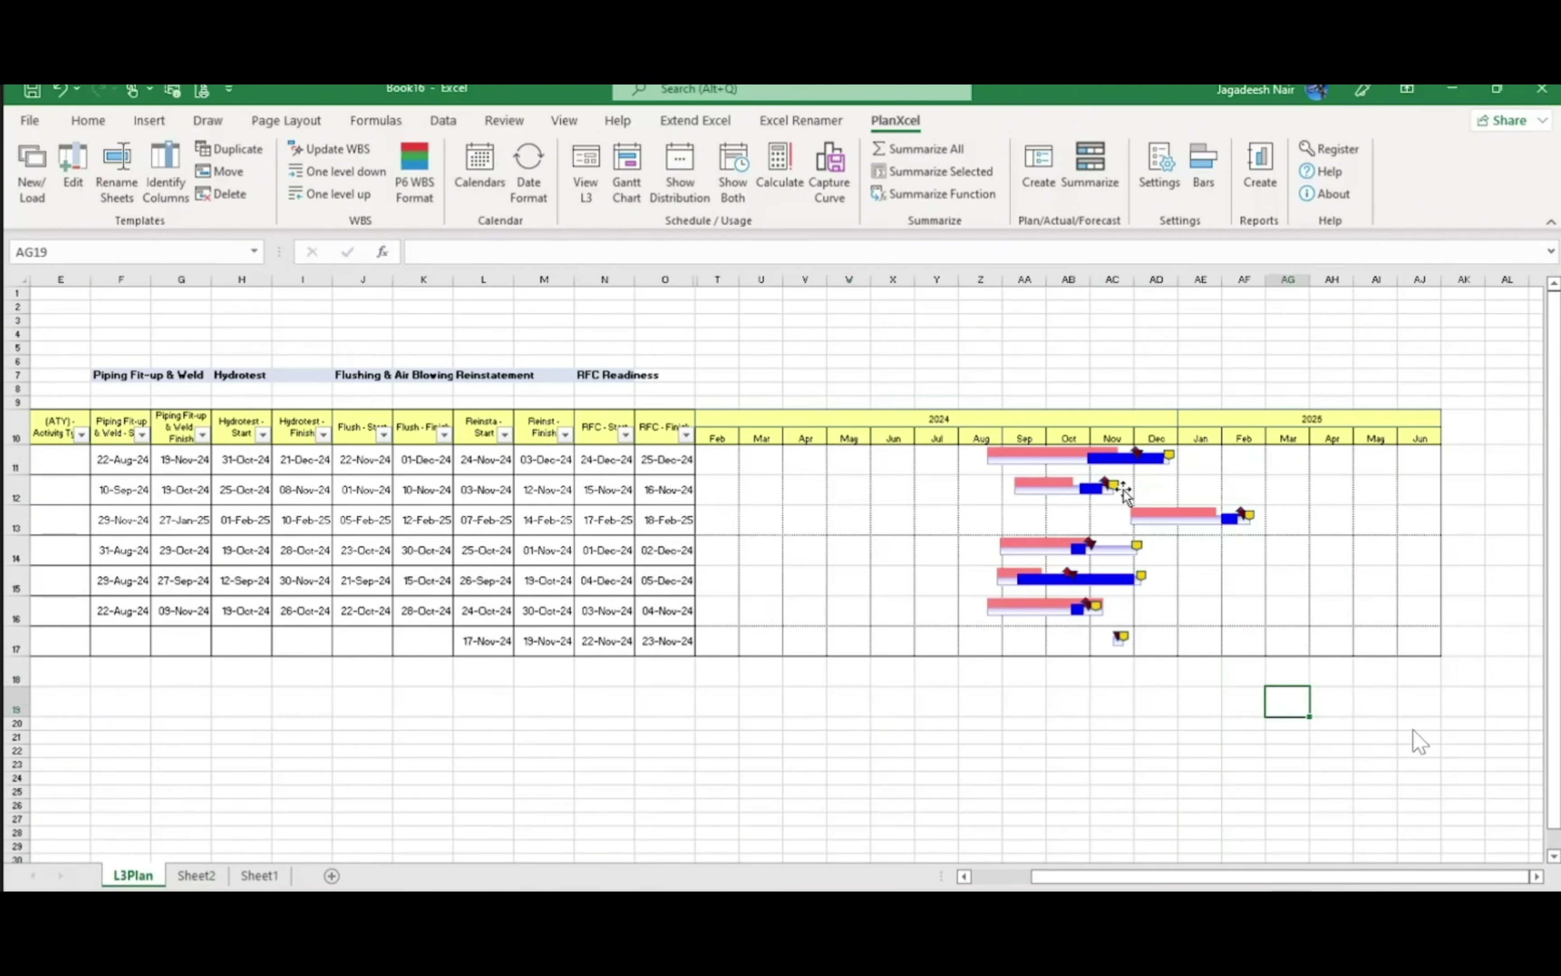
Turn on the legend in the bar chart area settings and apply the changes
click(800, 360)
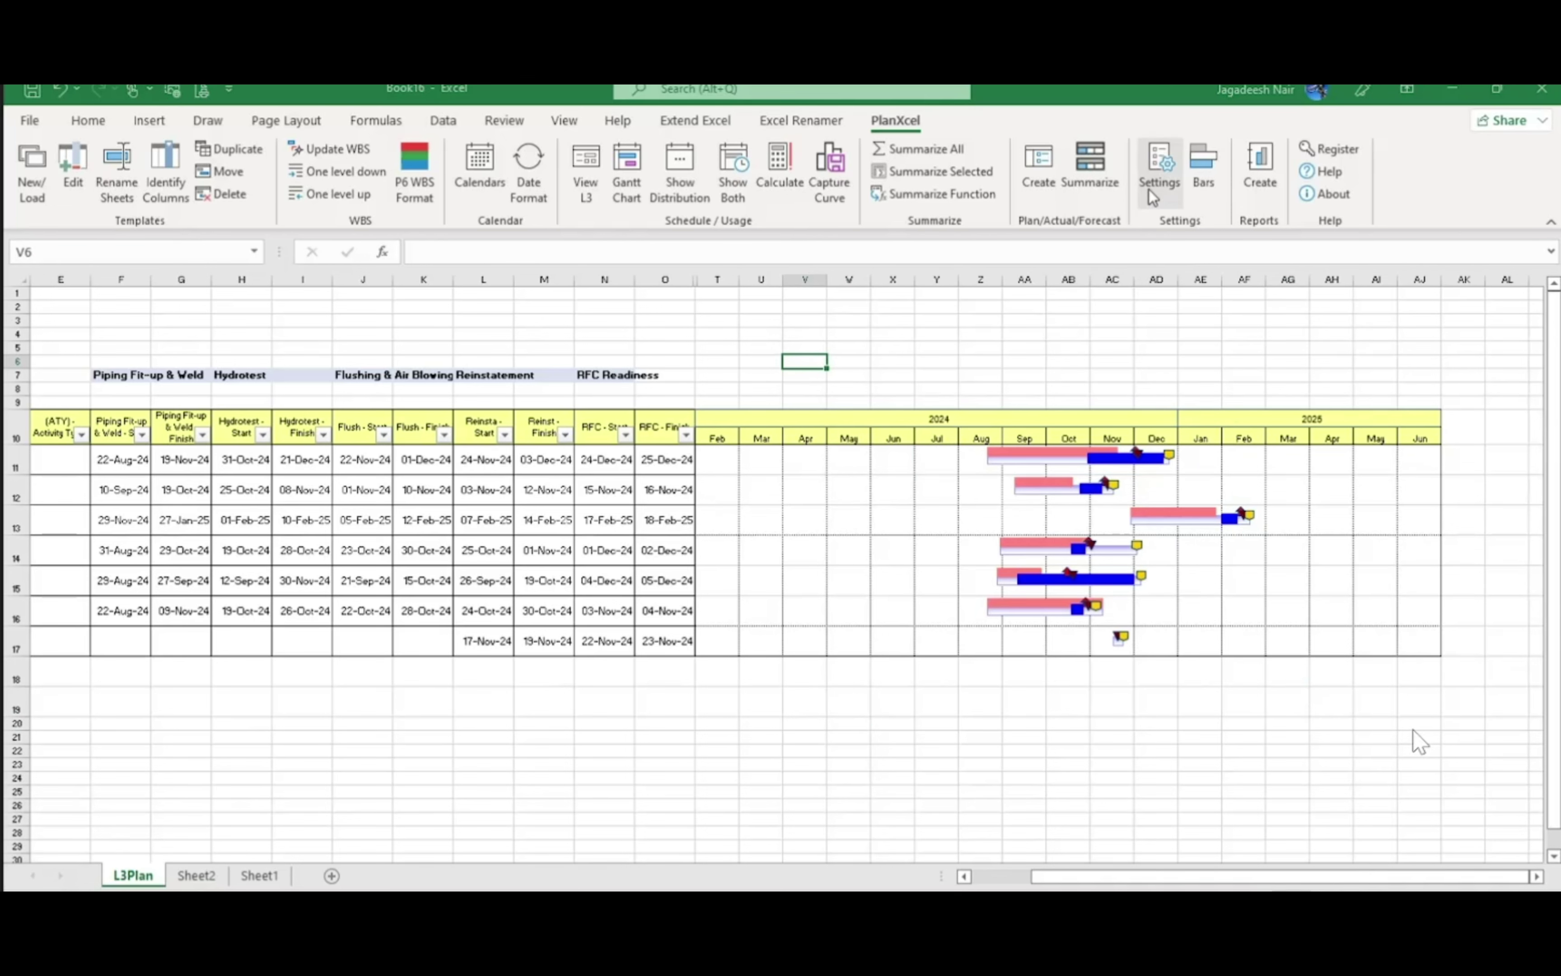
click(1158, 174)
click(737, 346)
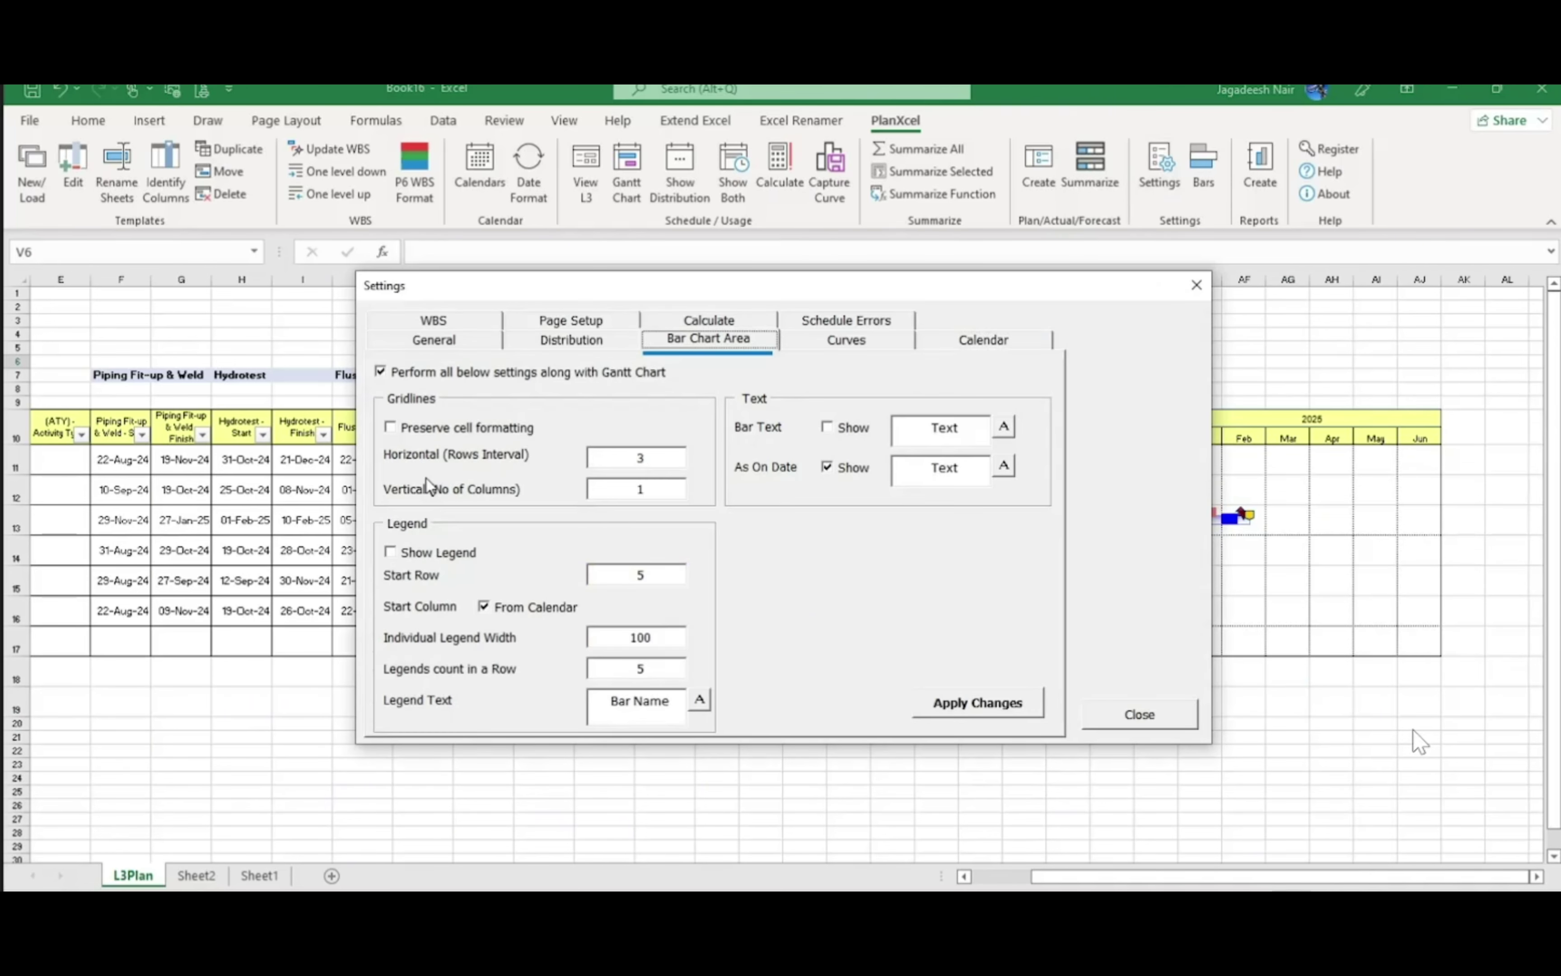
click(420, 559)
click(994, 704)
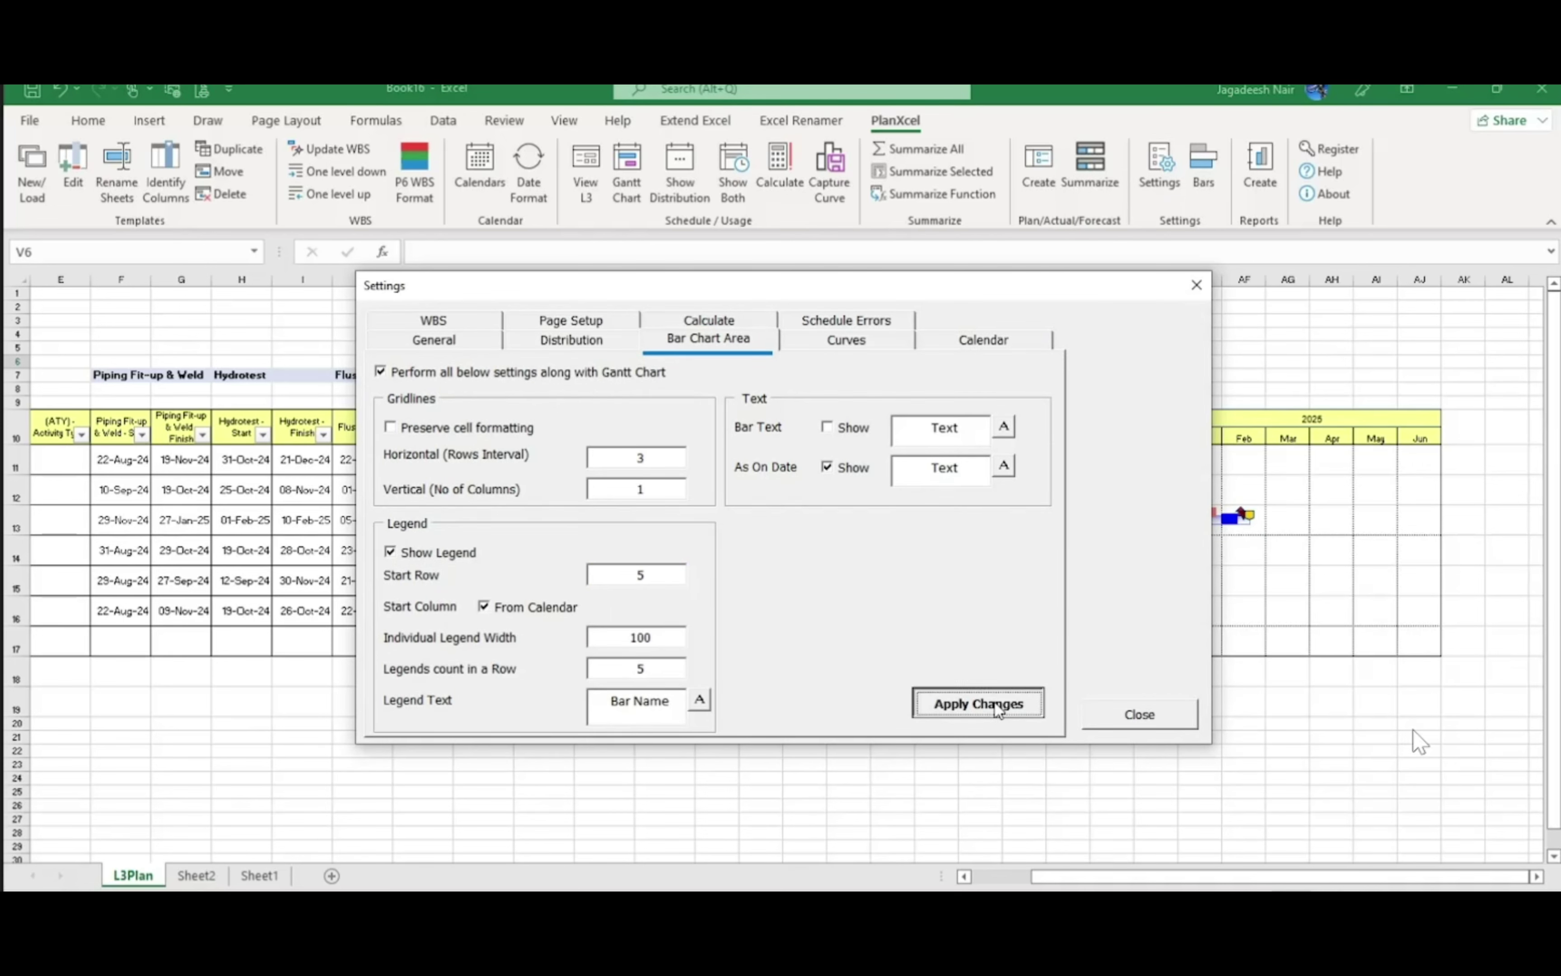
click(1136, 710)
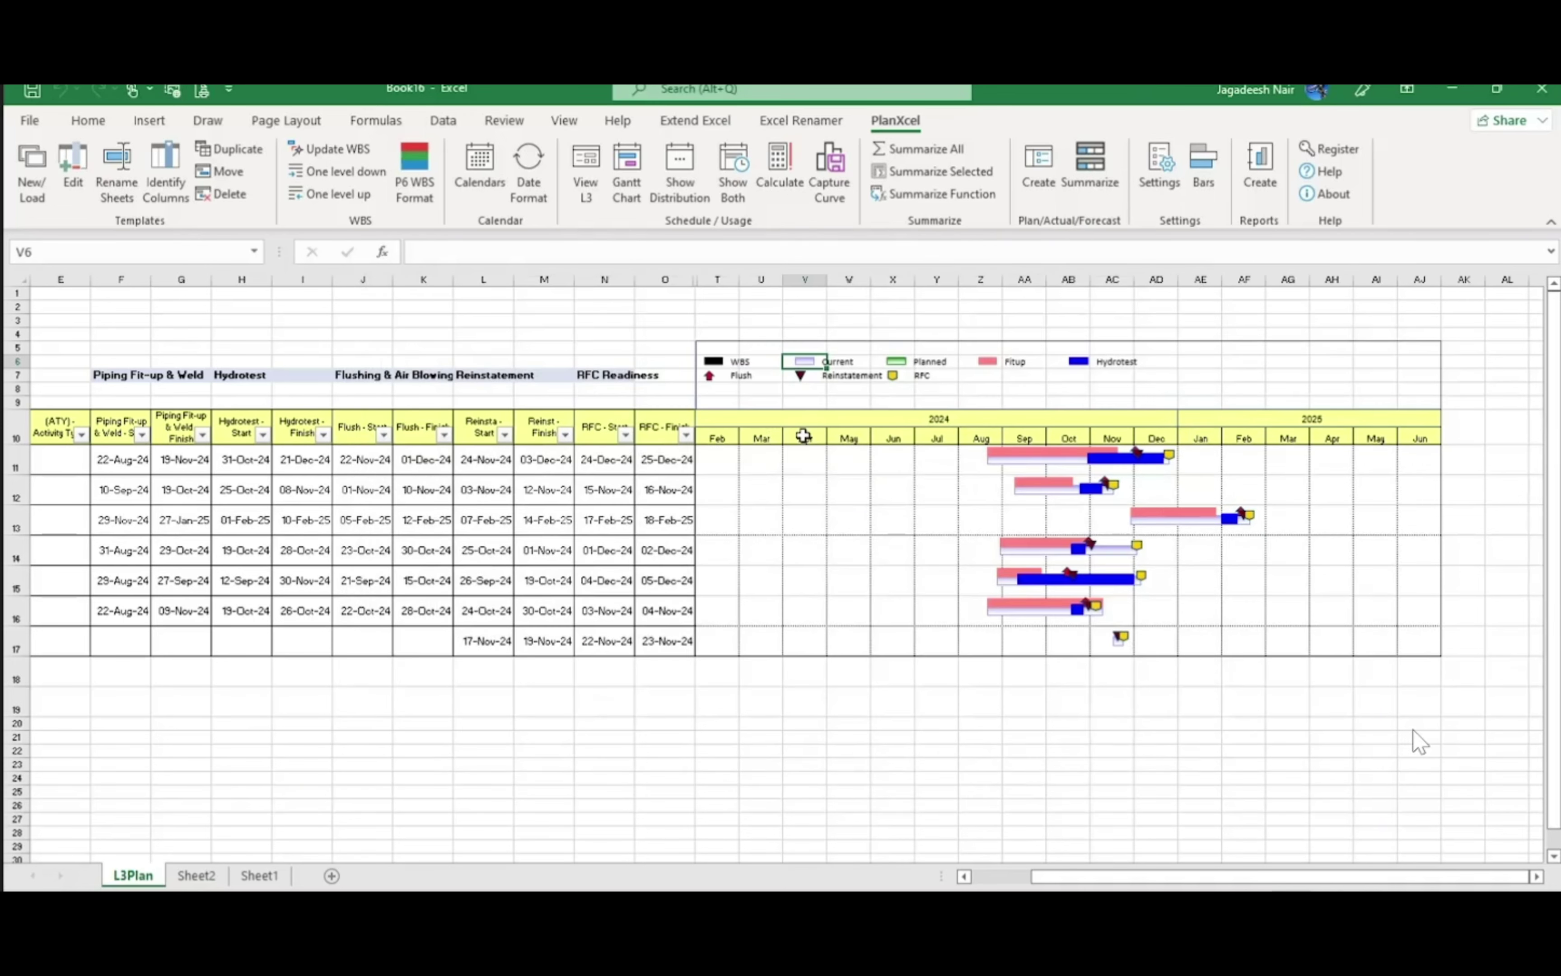
click(858, 761)
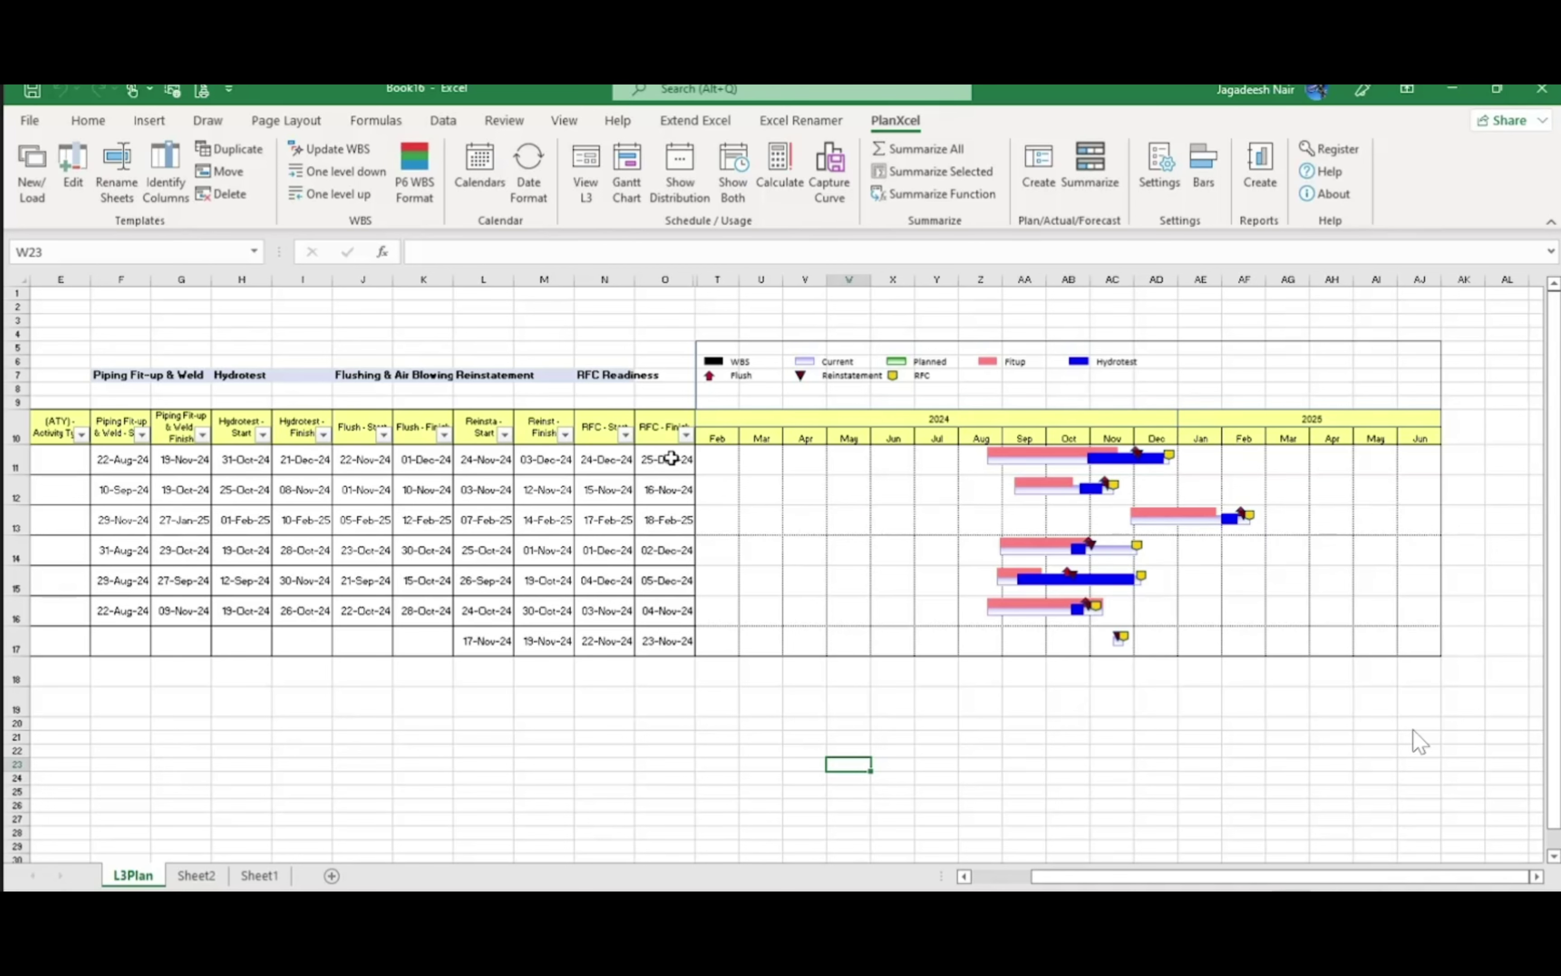
Review the general and distribution settings, including the choices for distributed values, duration type and quantity type
drag(671, 458, 664, 678)
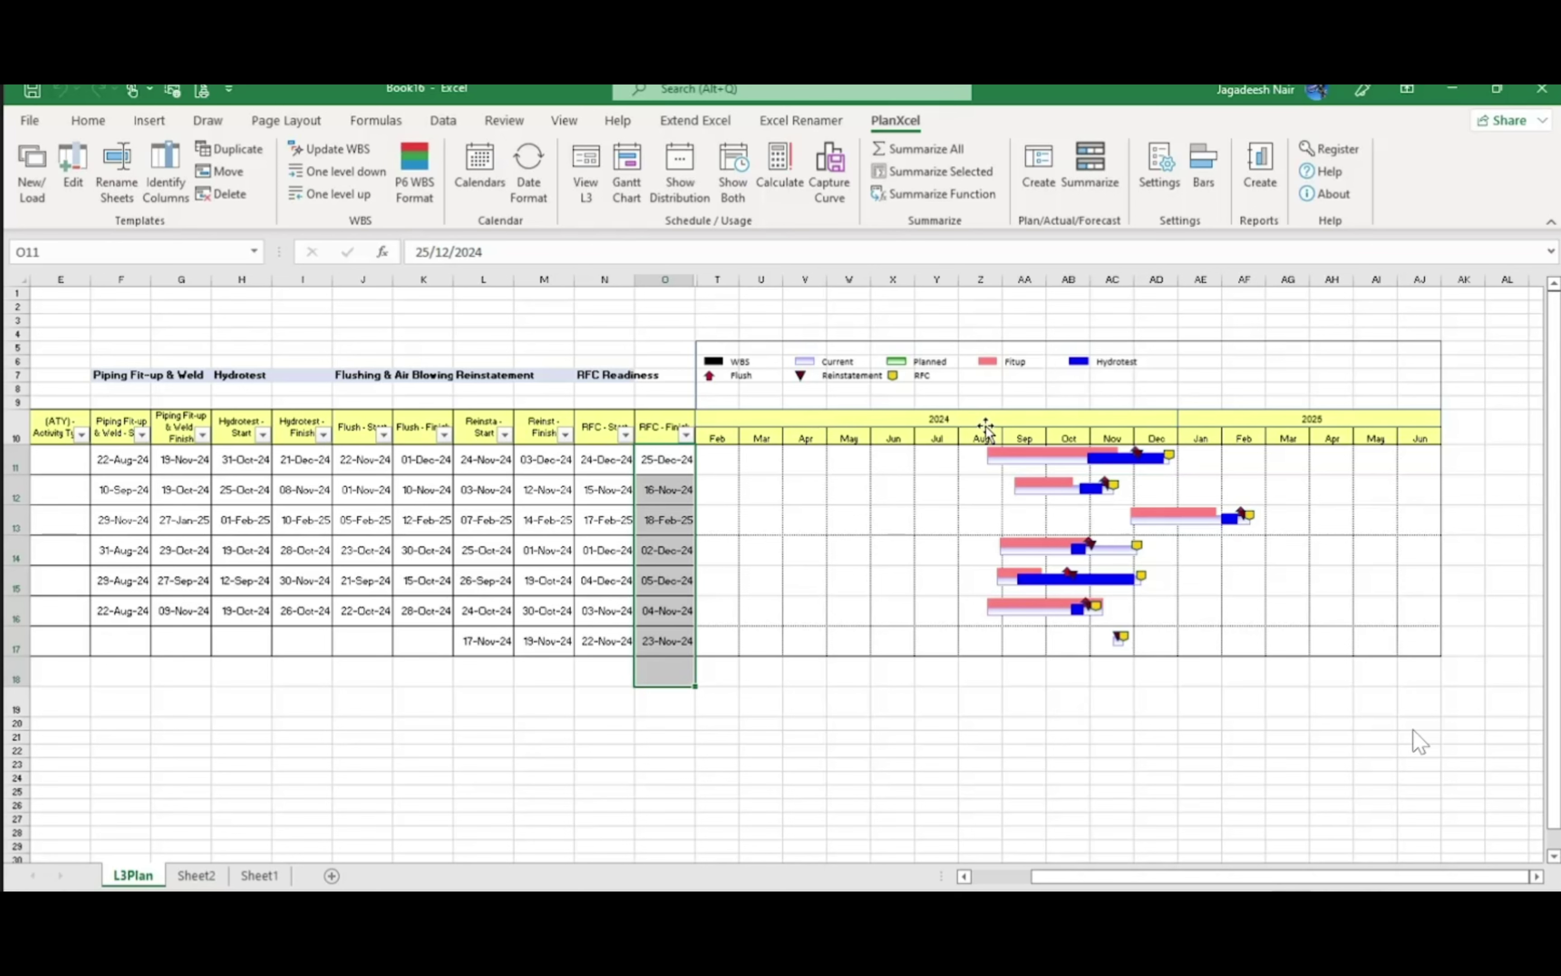
click(1160, 183)
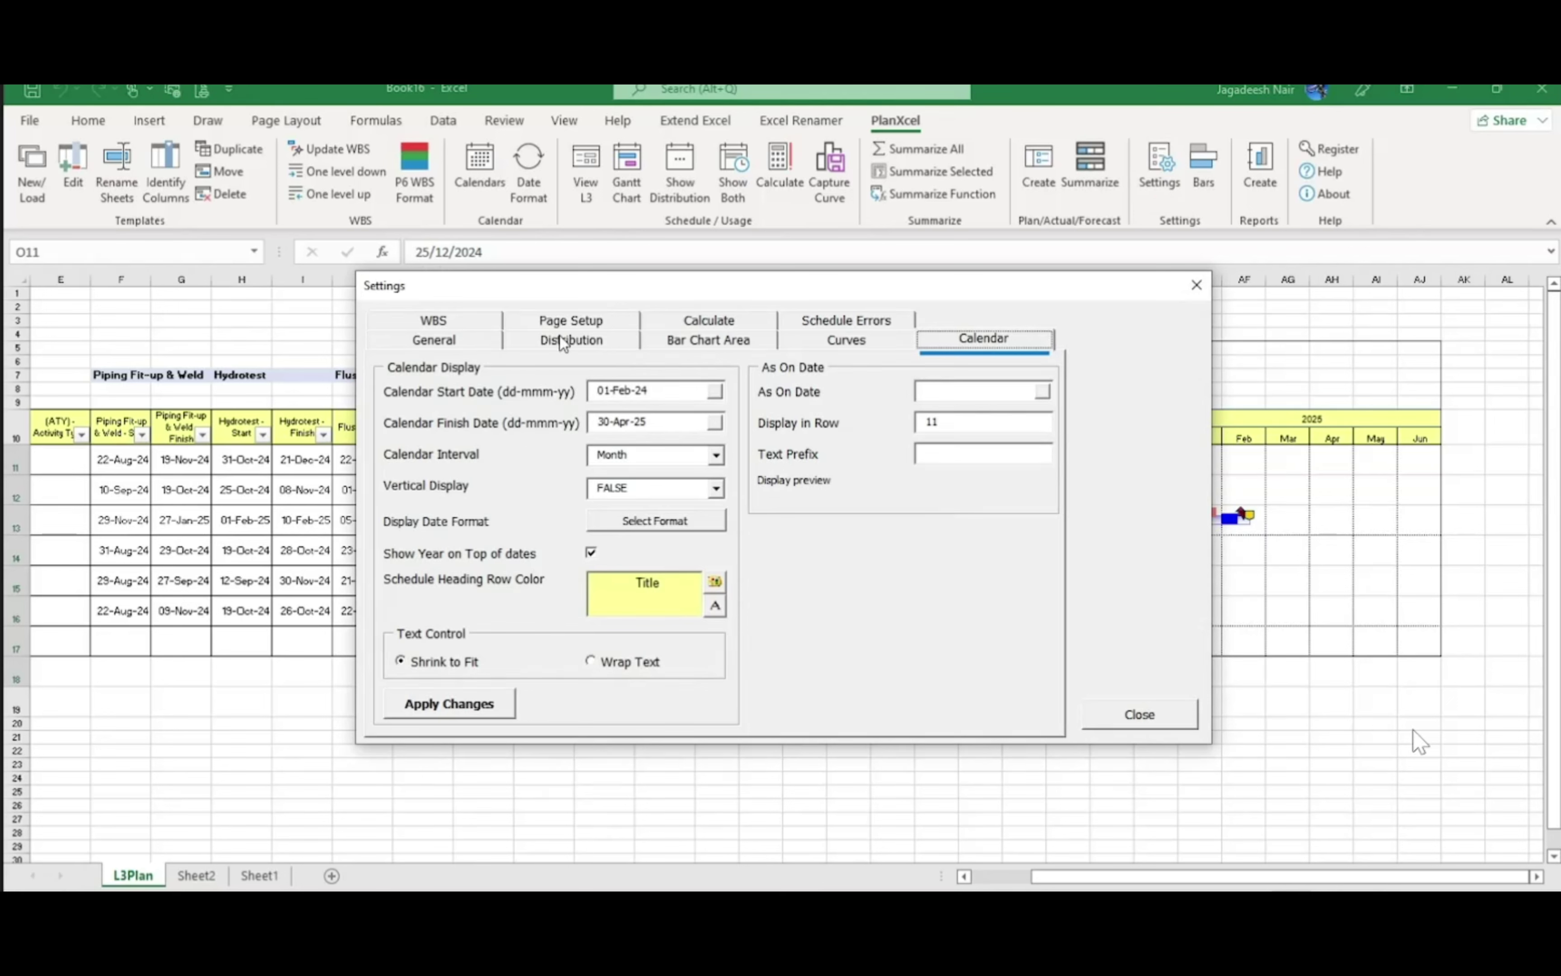
click(545, 343)
click(456, 340)
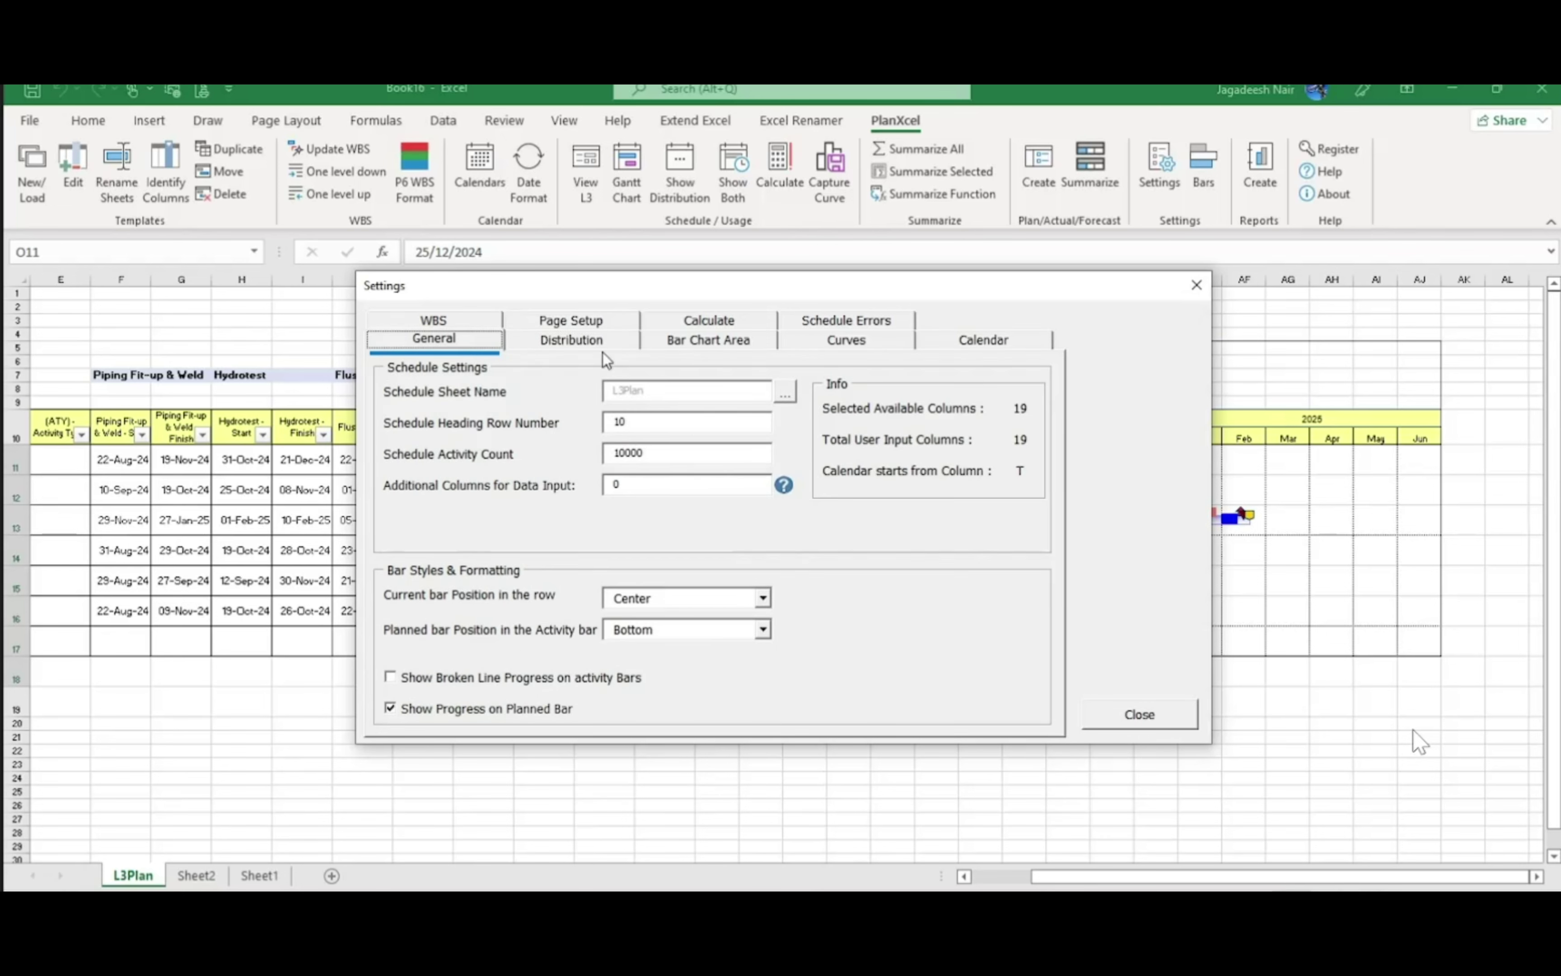
click(593, 344)
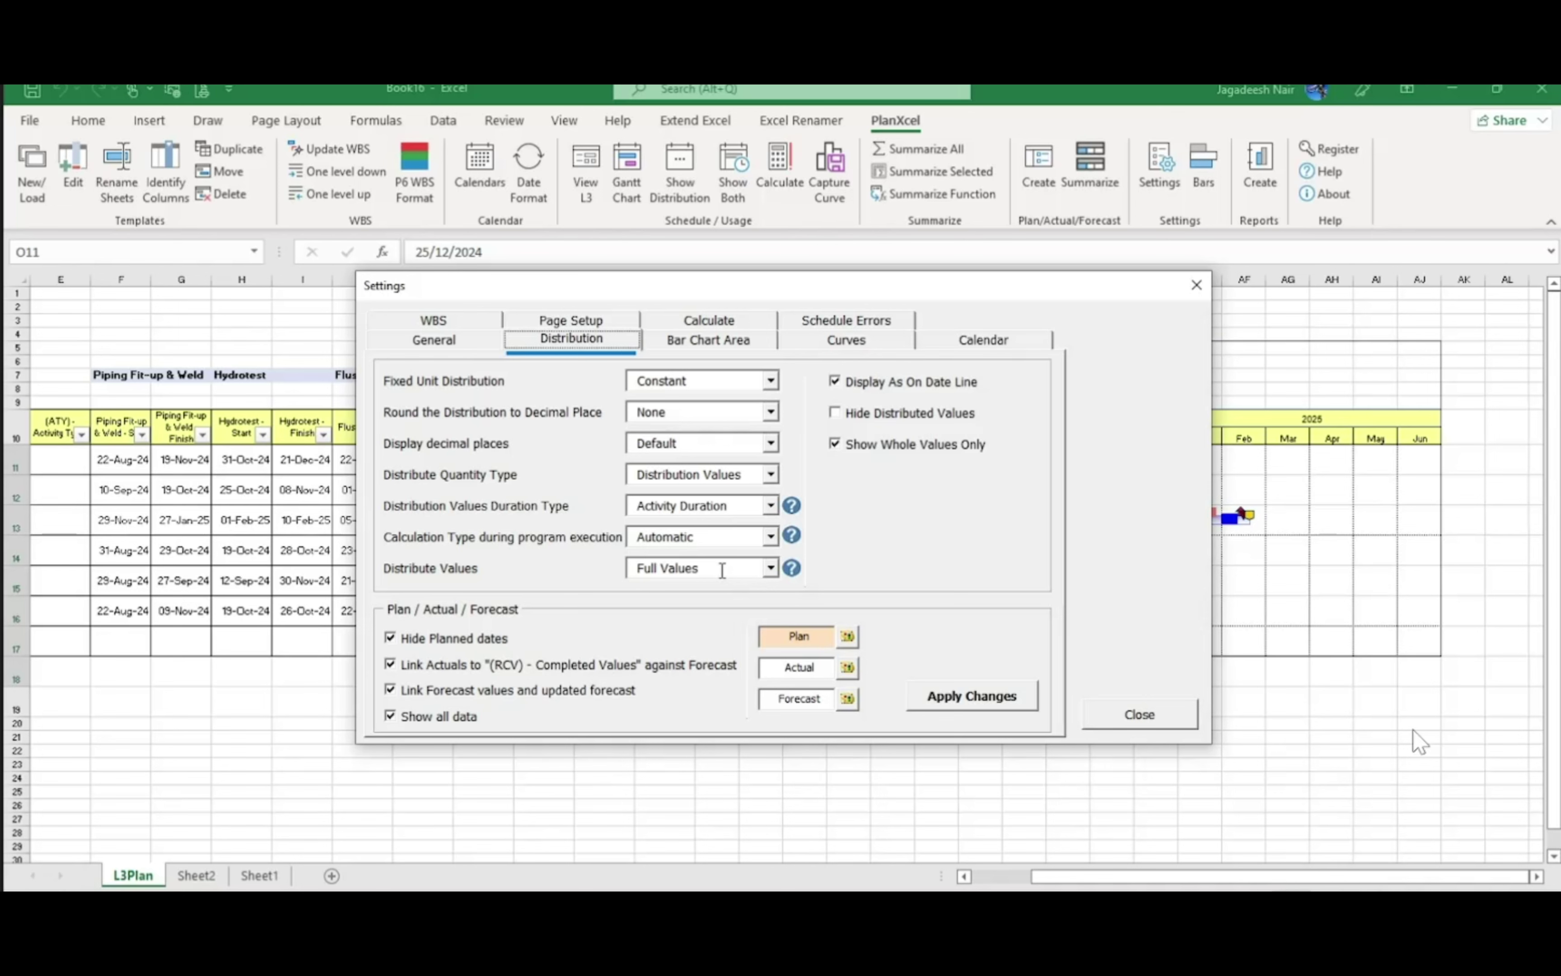
click(769, 568)
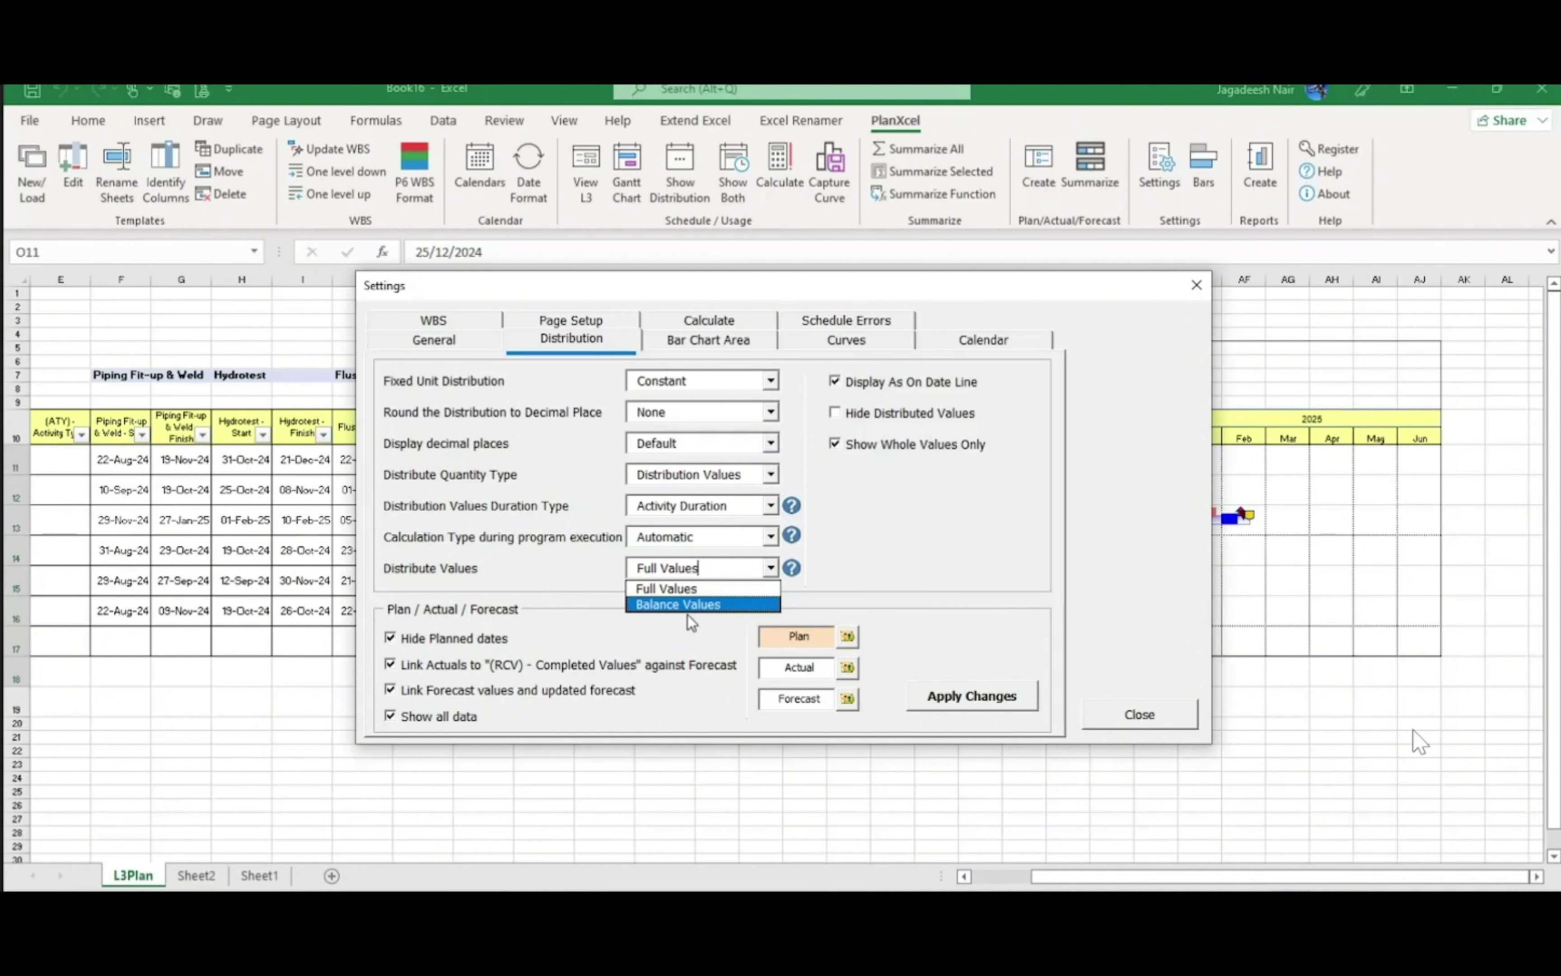
click(770, 506)
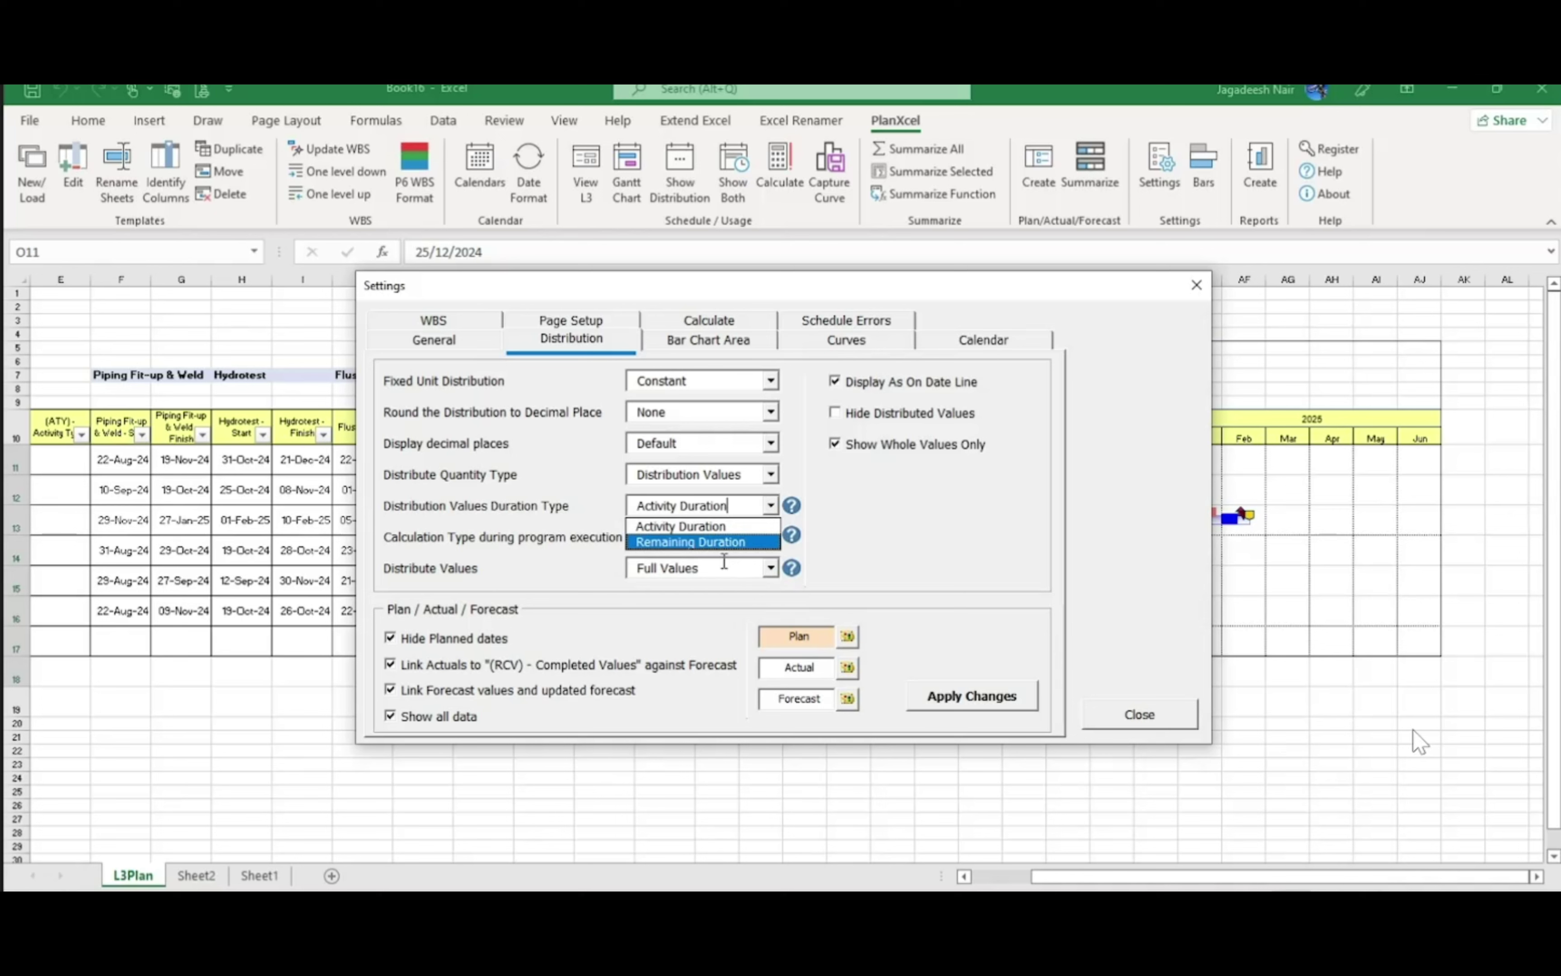
click(771, 474)
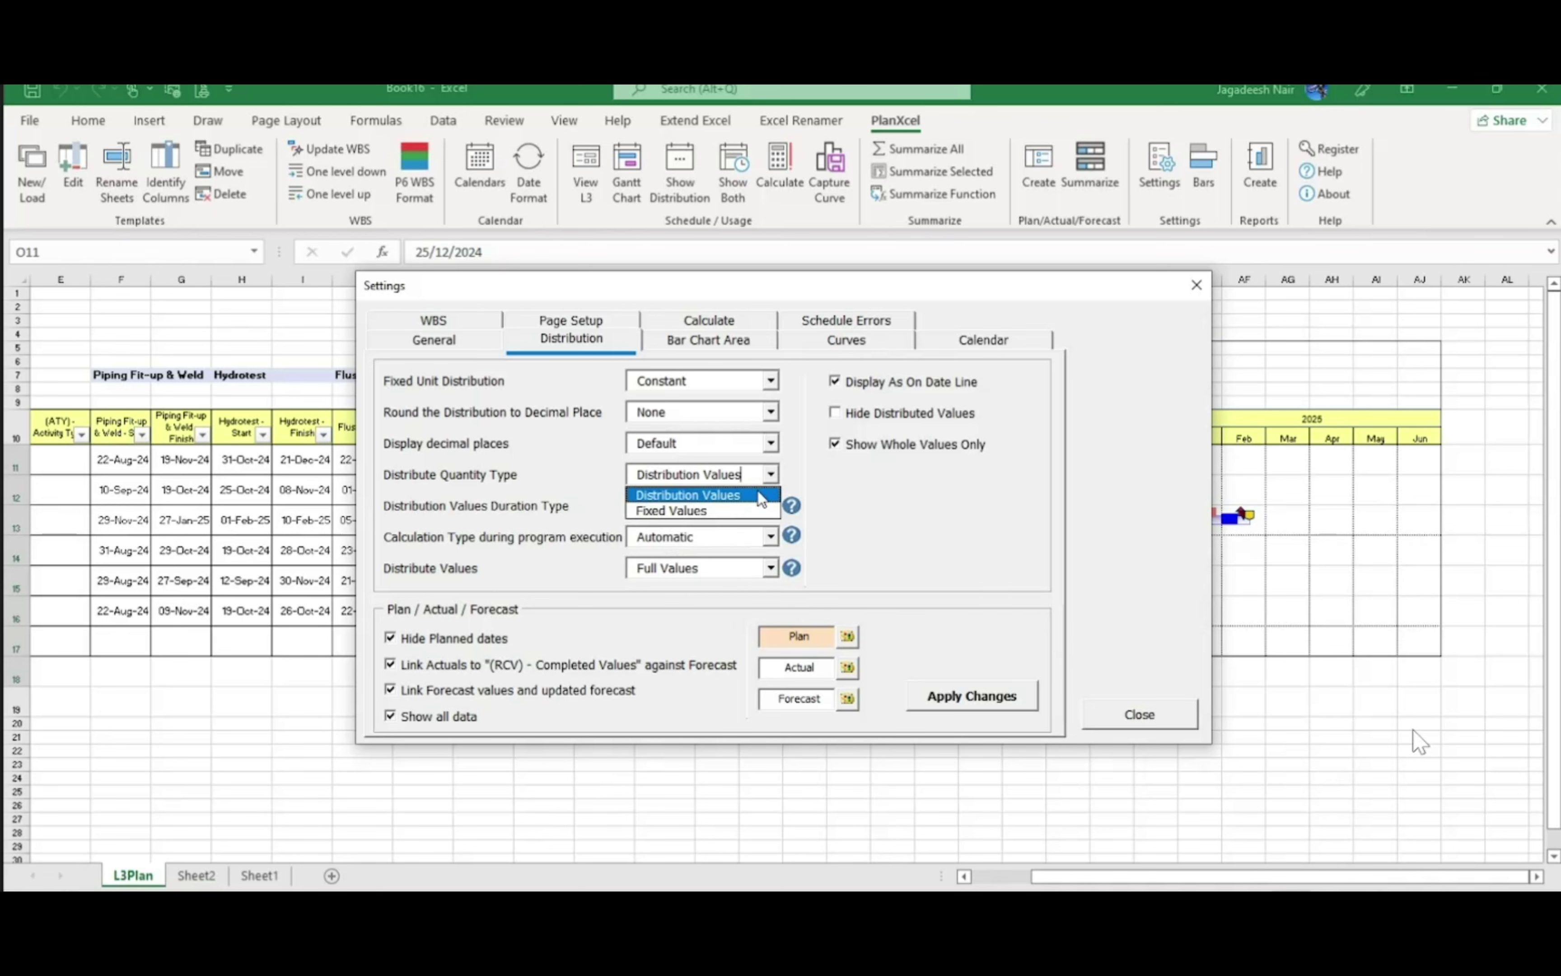
click(951, 520)
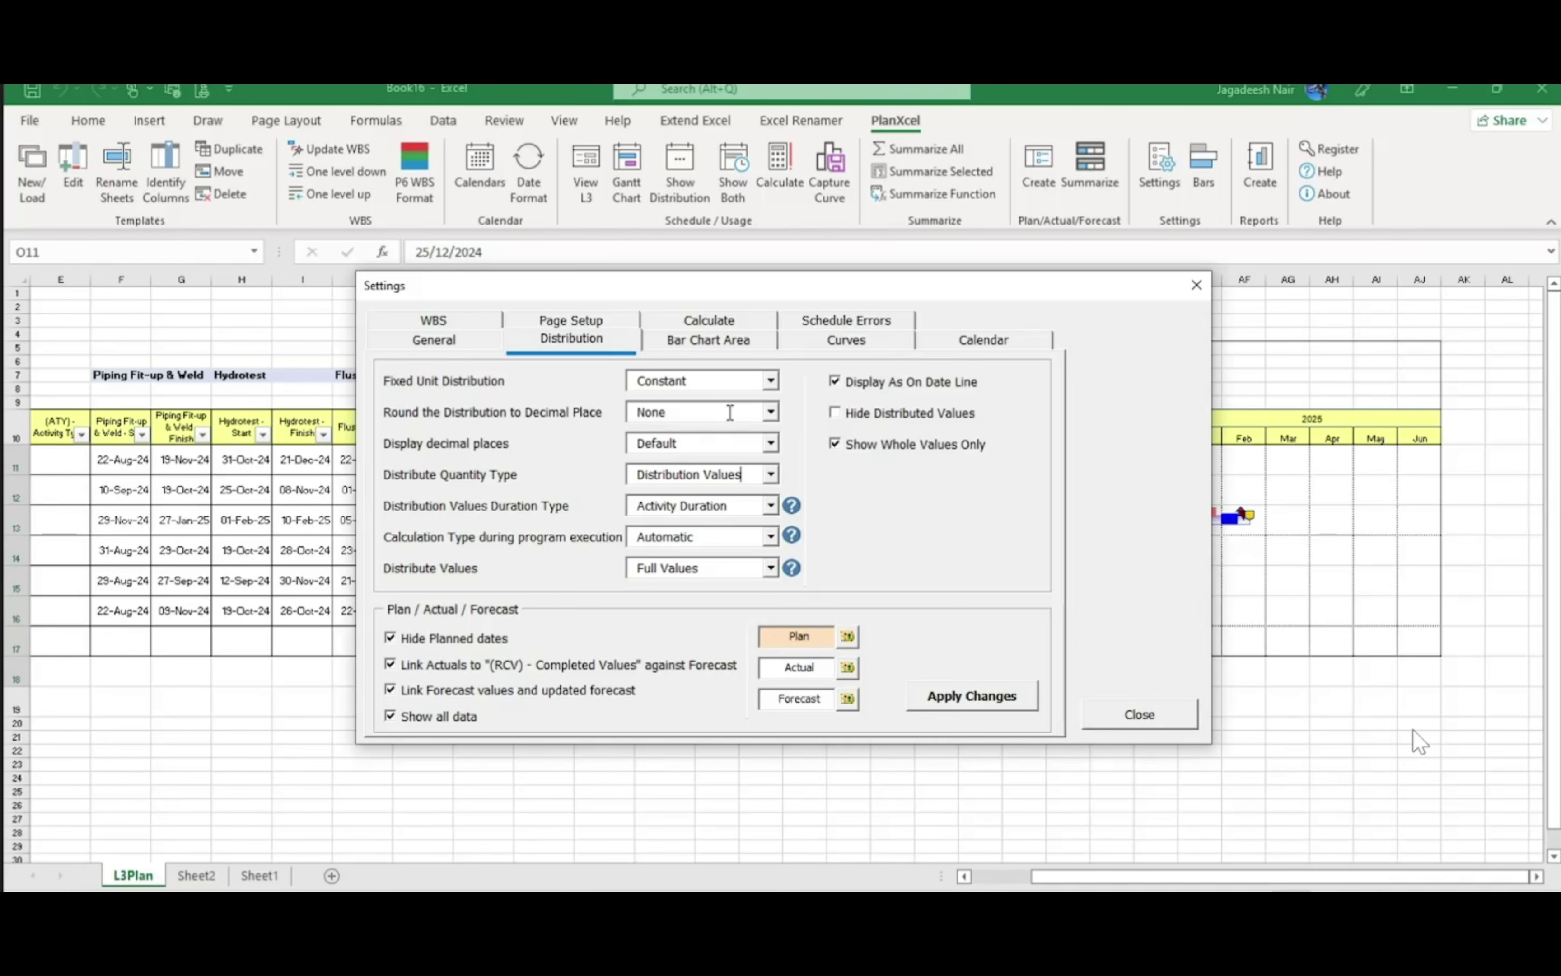
click(1142, 715)
Switch to Book2, set the Actual row color to light green in the distribution settings, and apply it
mouse_move(447, 854)
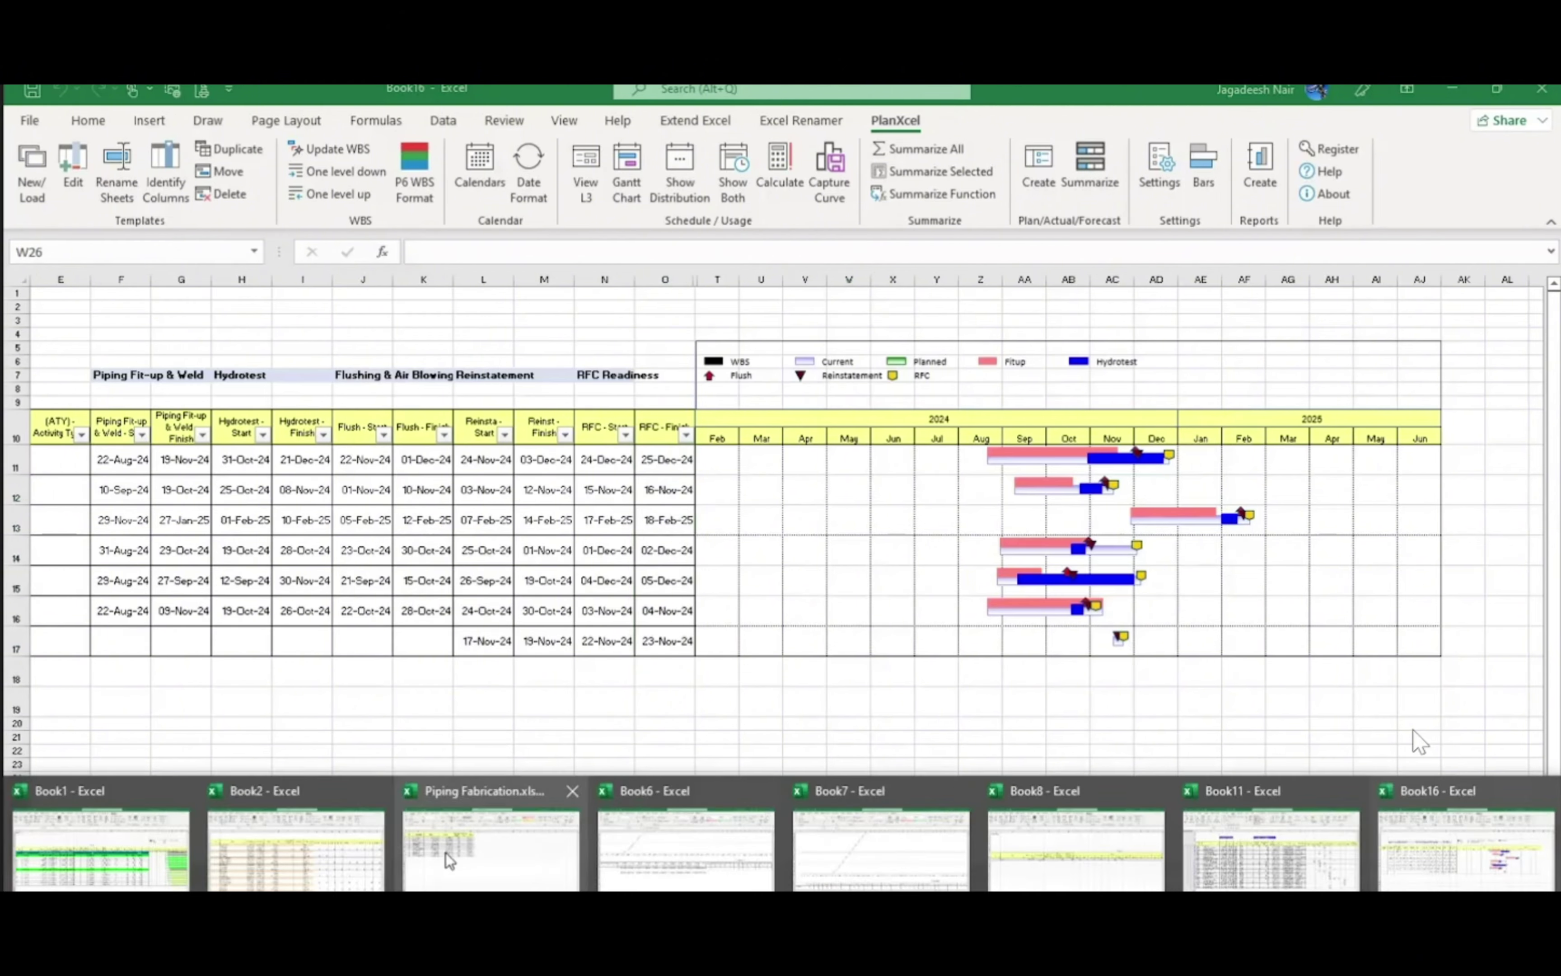
click(302, 863)
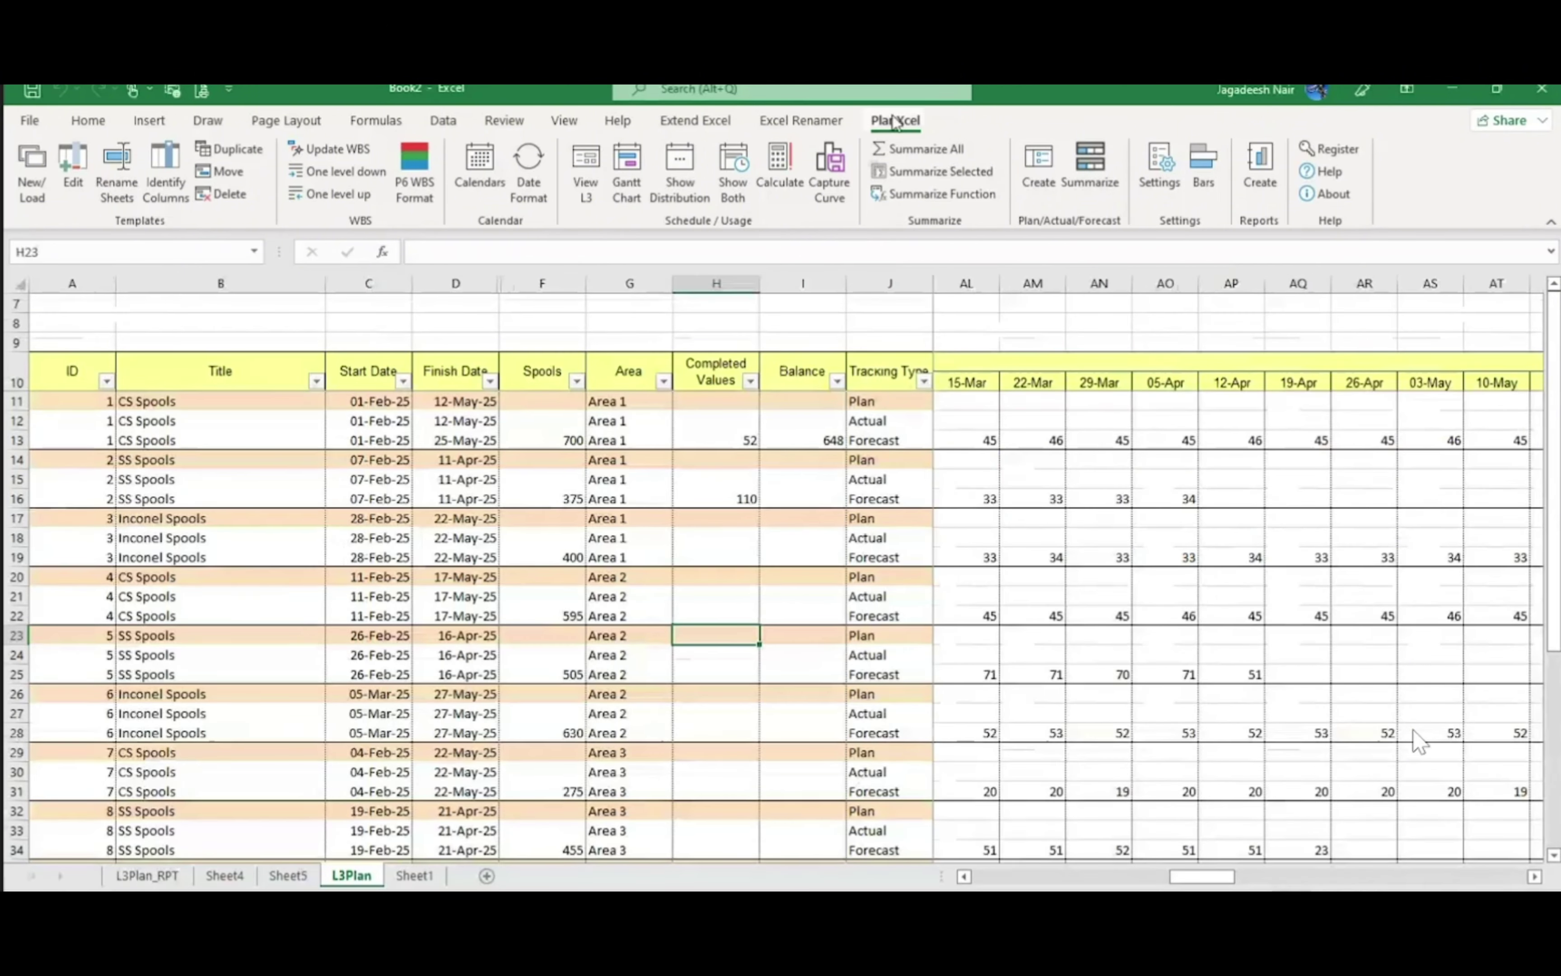
click(1160, 169)
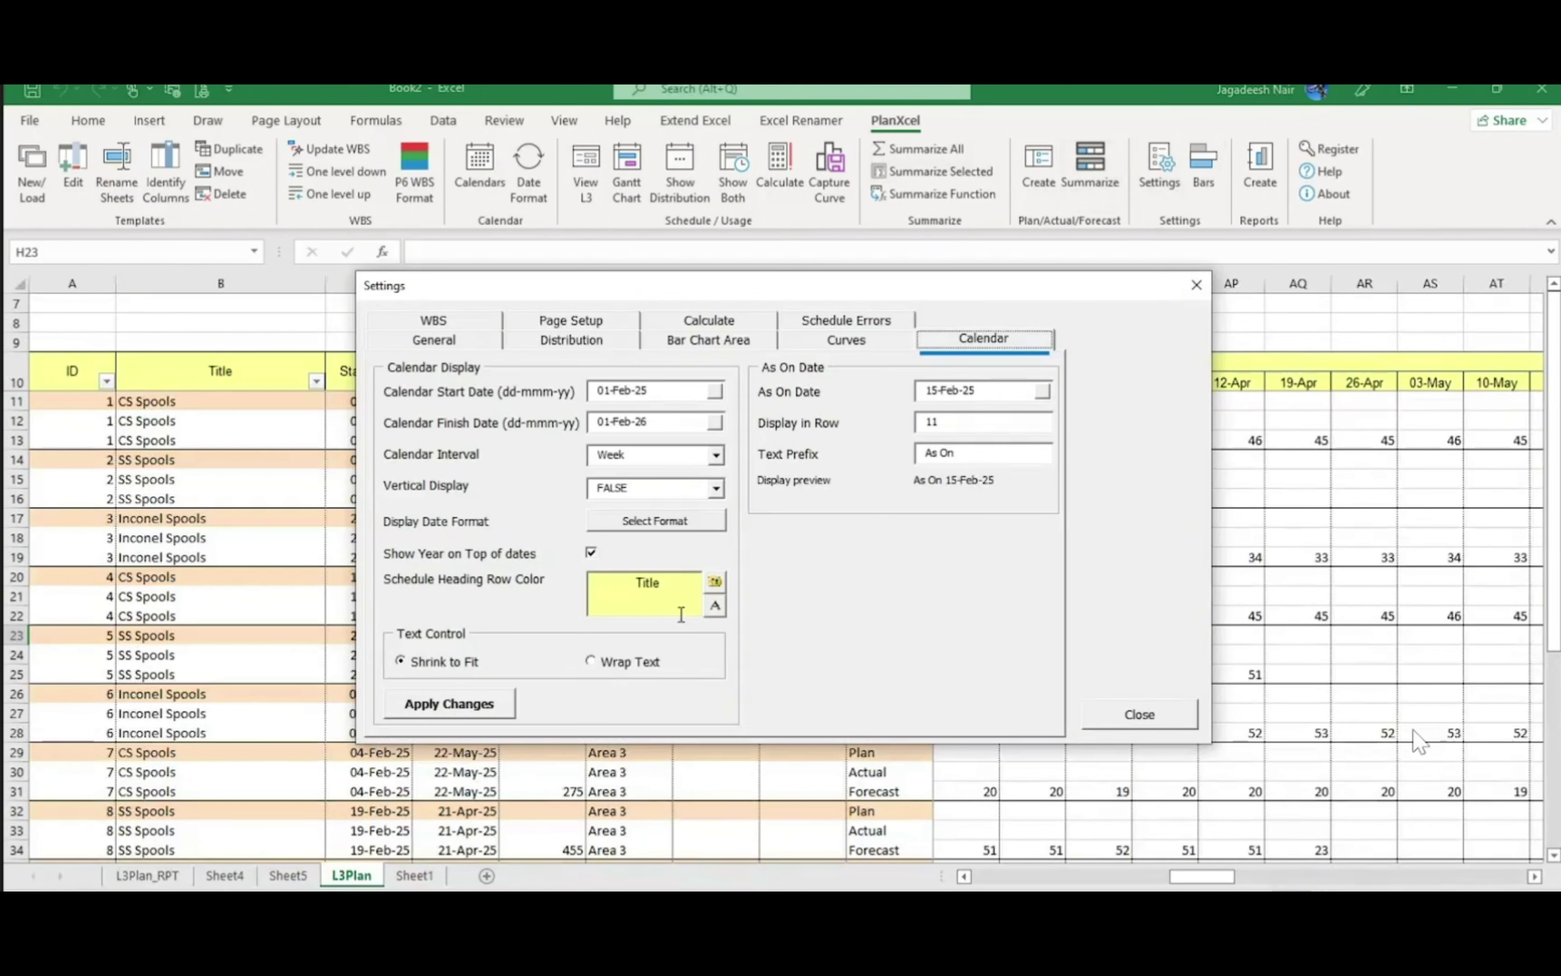
click(563, 342)
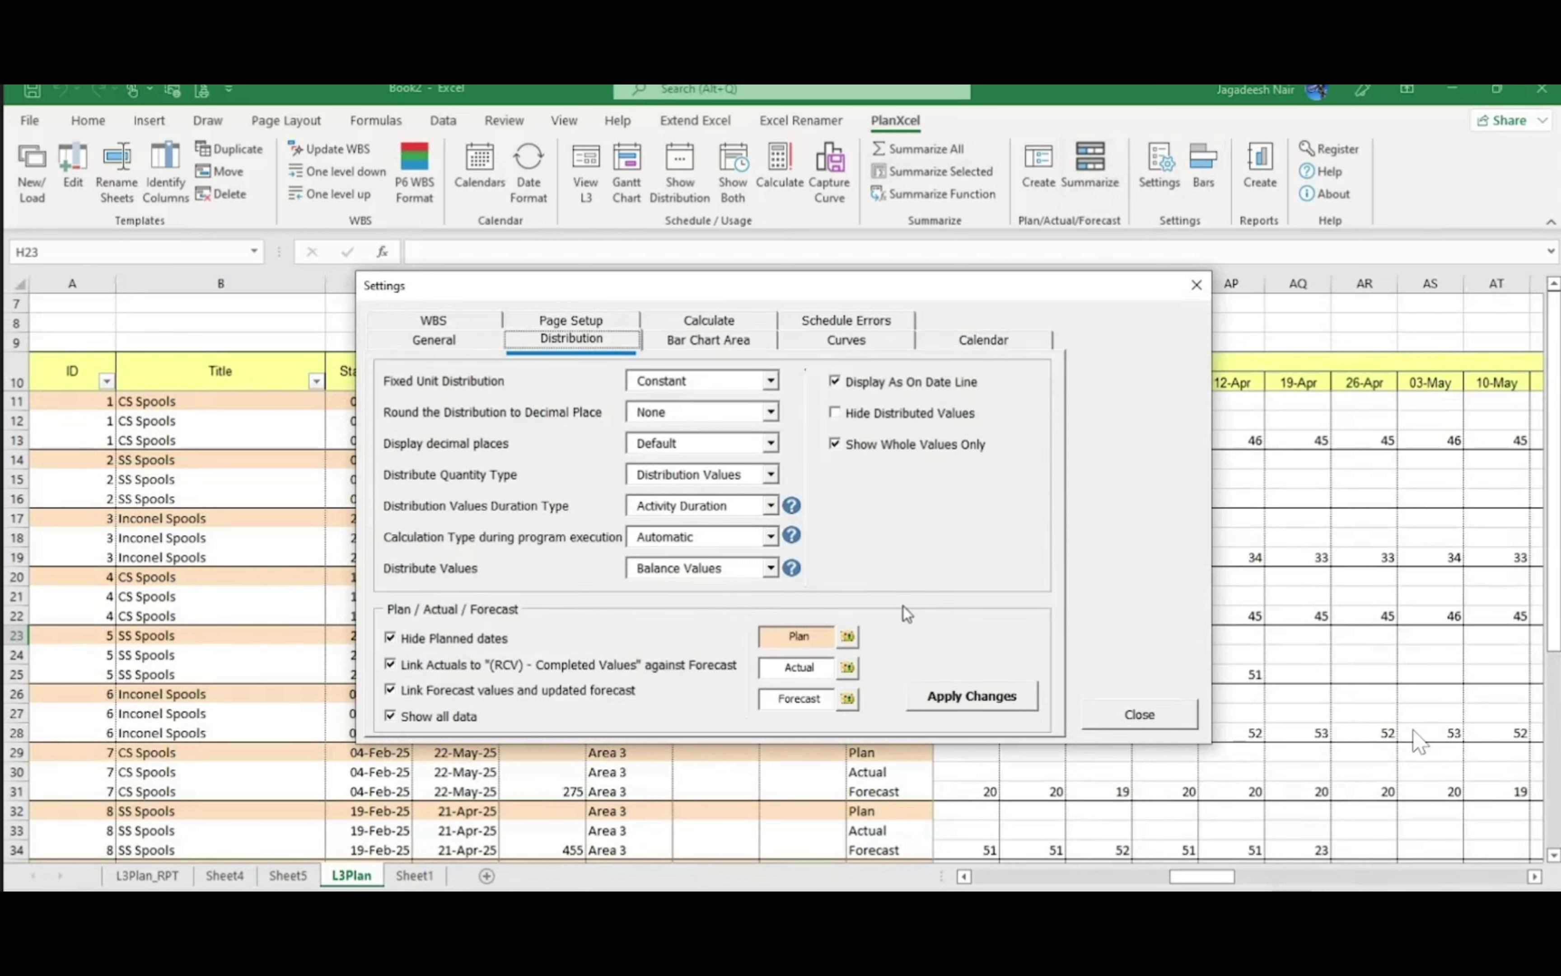
click(847, 667)
click(1162, 340)
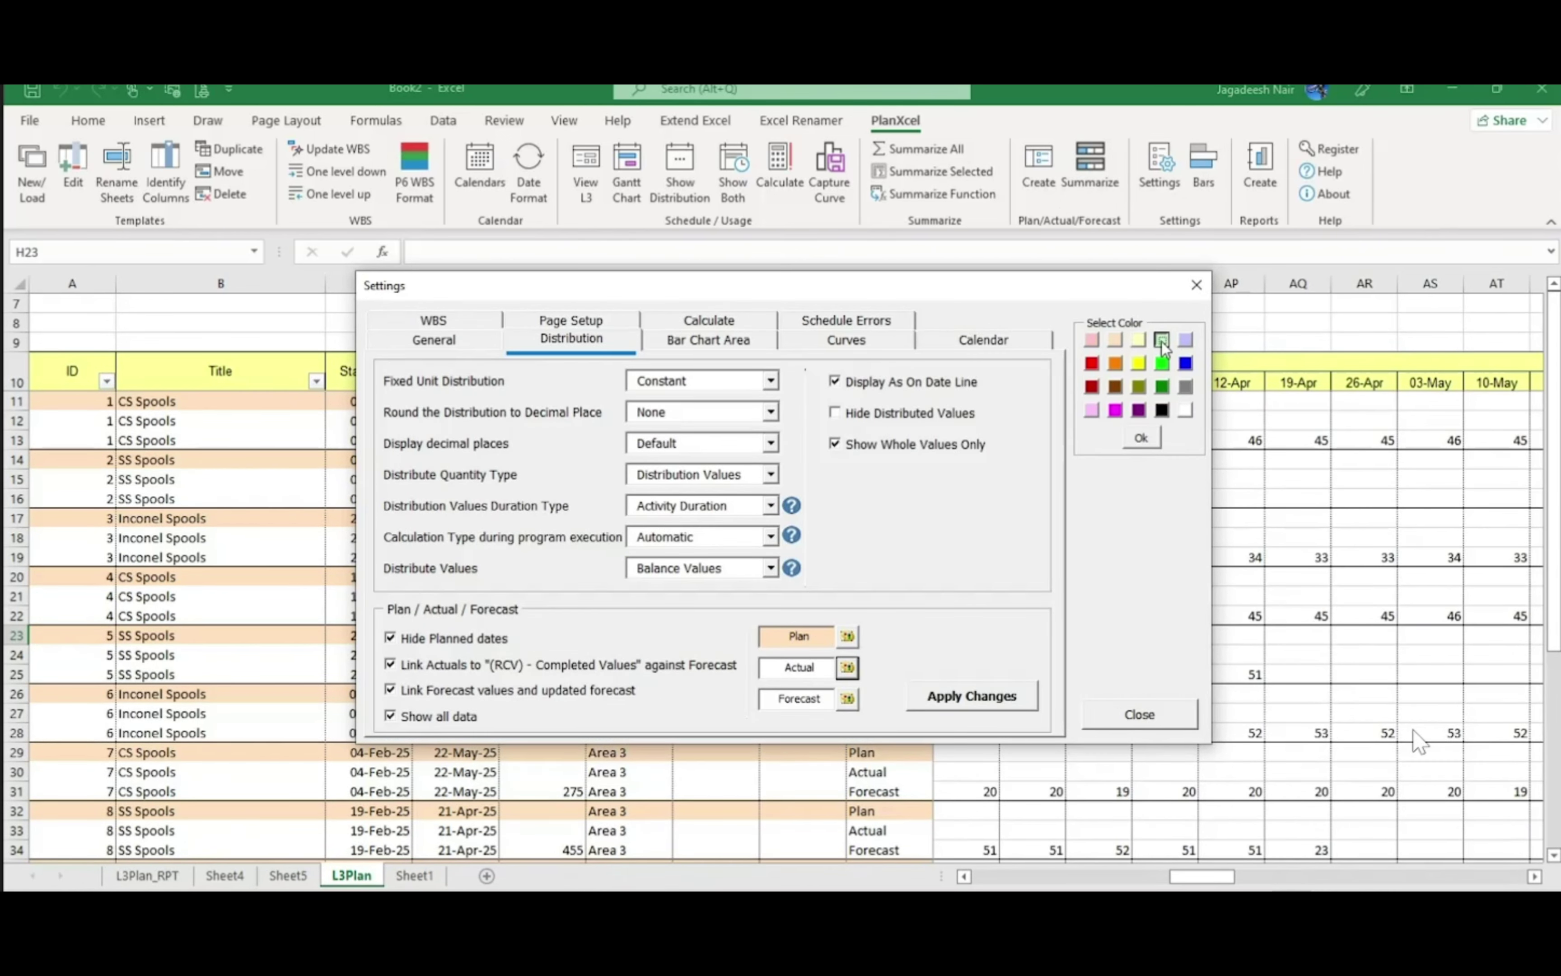
click(984, 698)
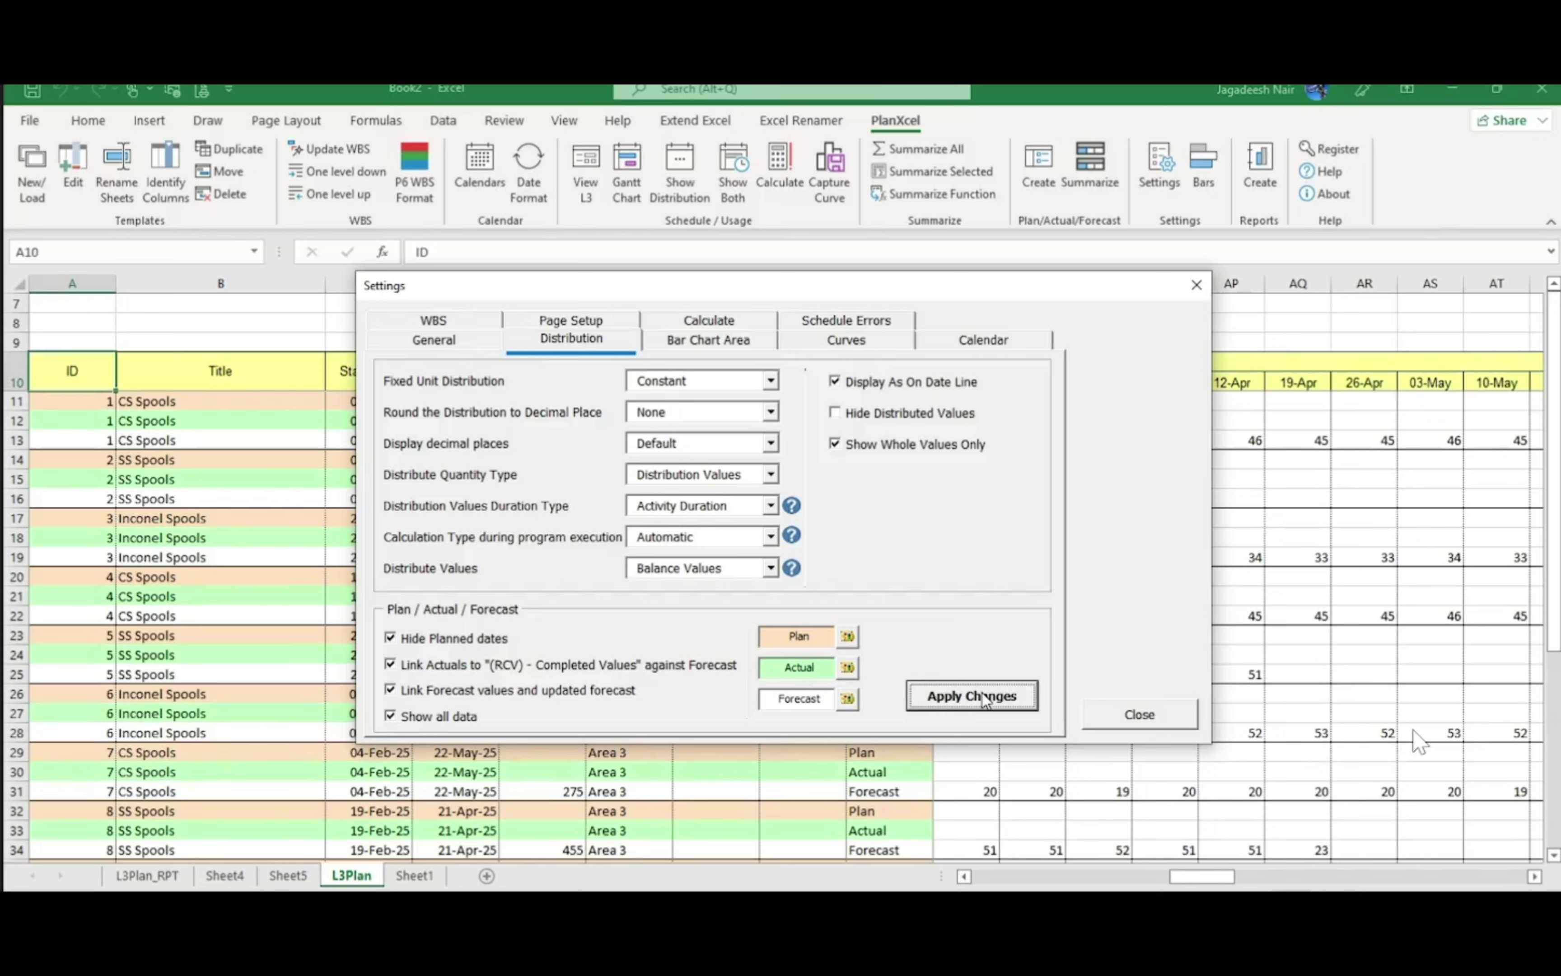
Set the Forecast row color to light yellow, apply it, and close the settings
click(847, 700)
click(1115, 340)
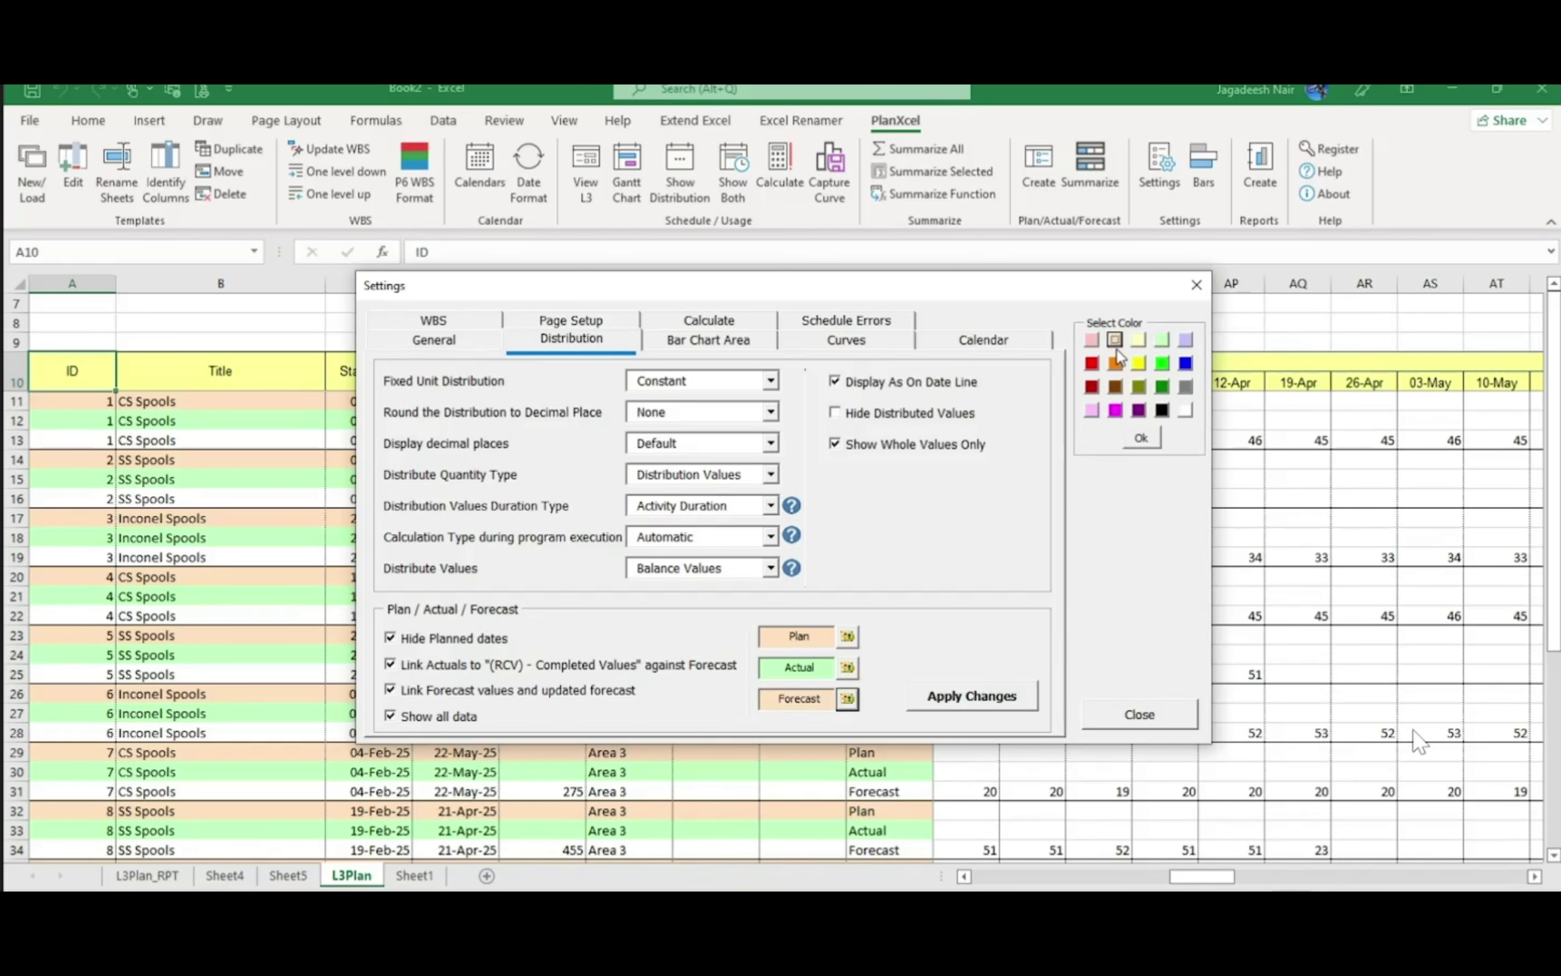
click(1139, 342)
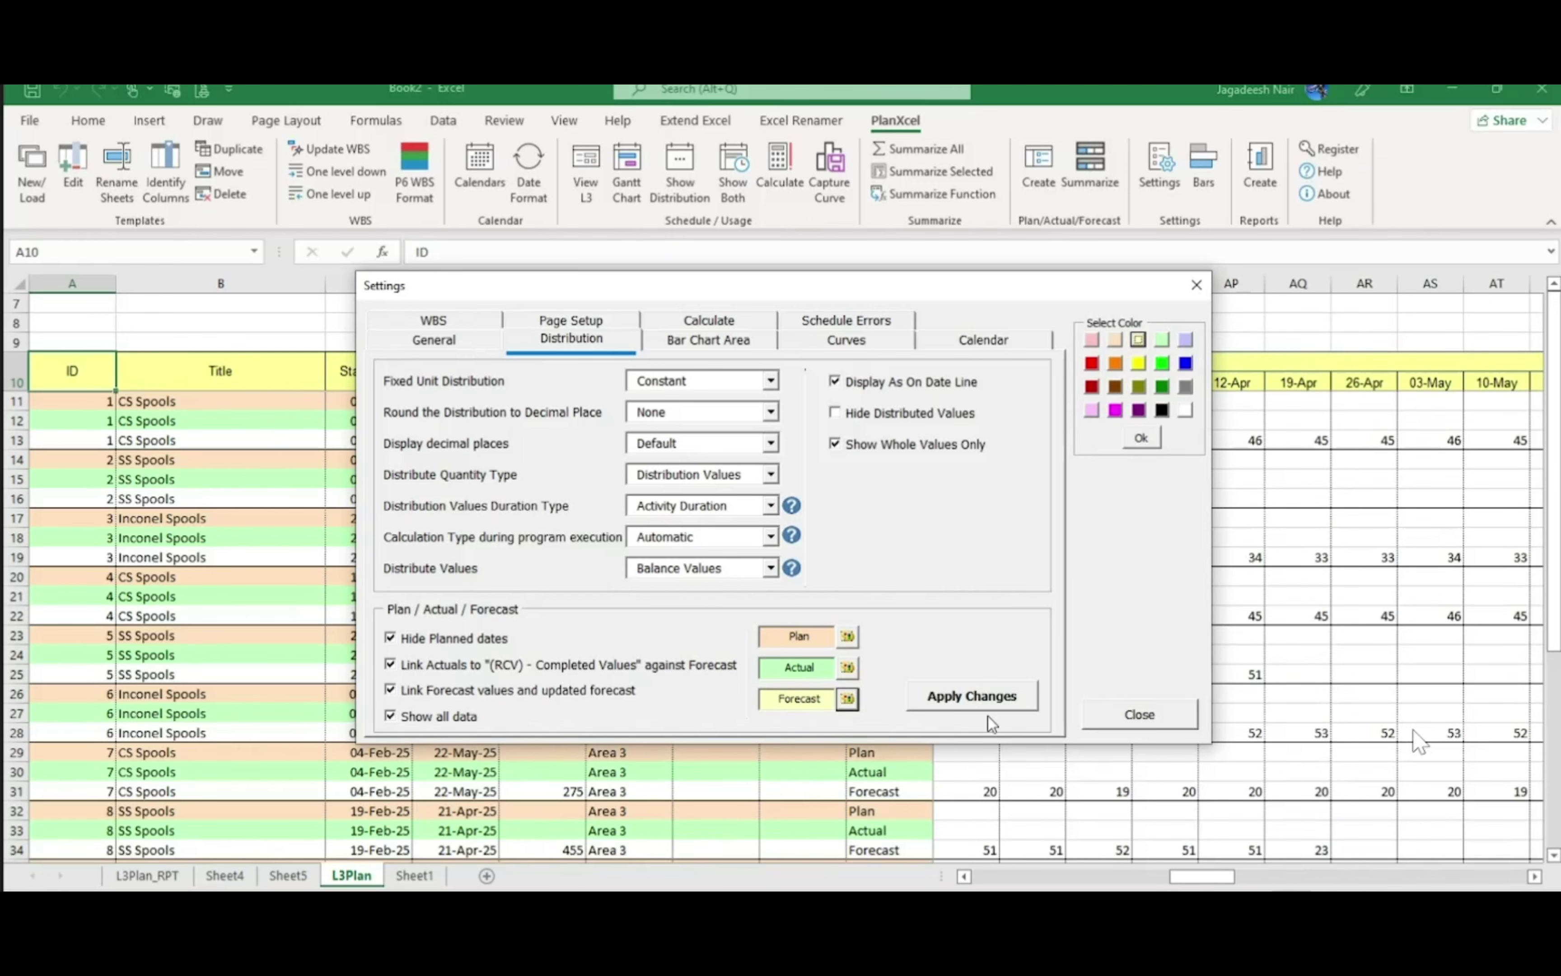
click(978, 698)
click(1139, 715)
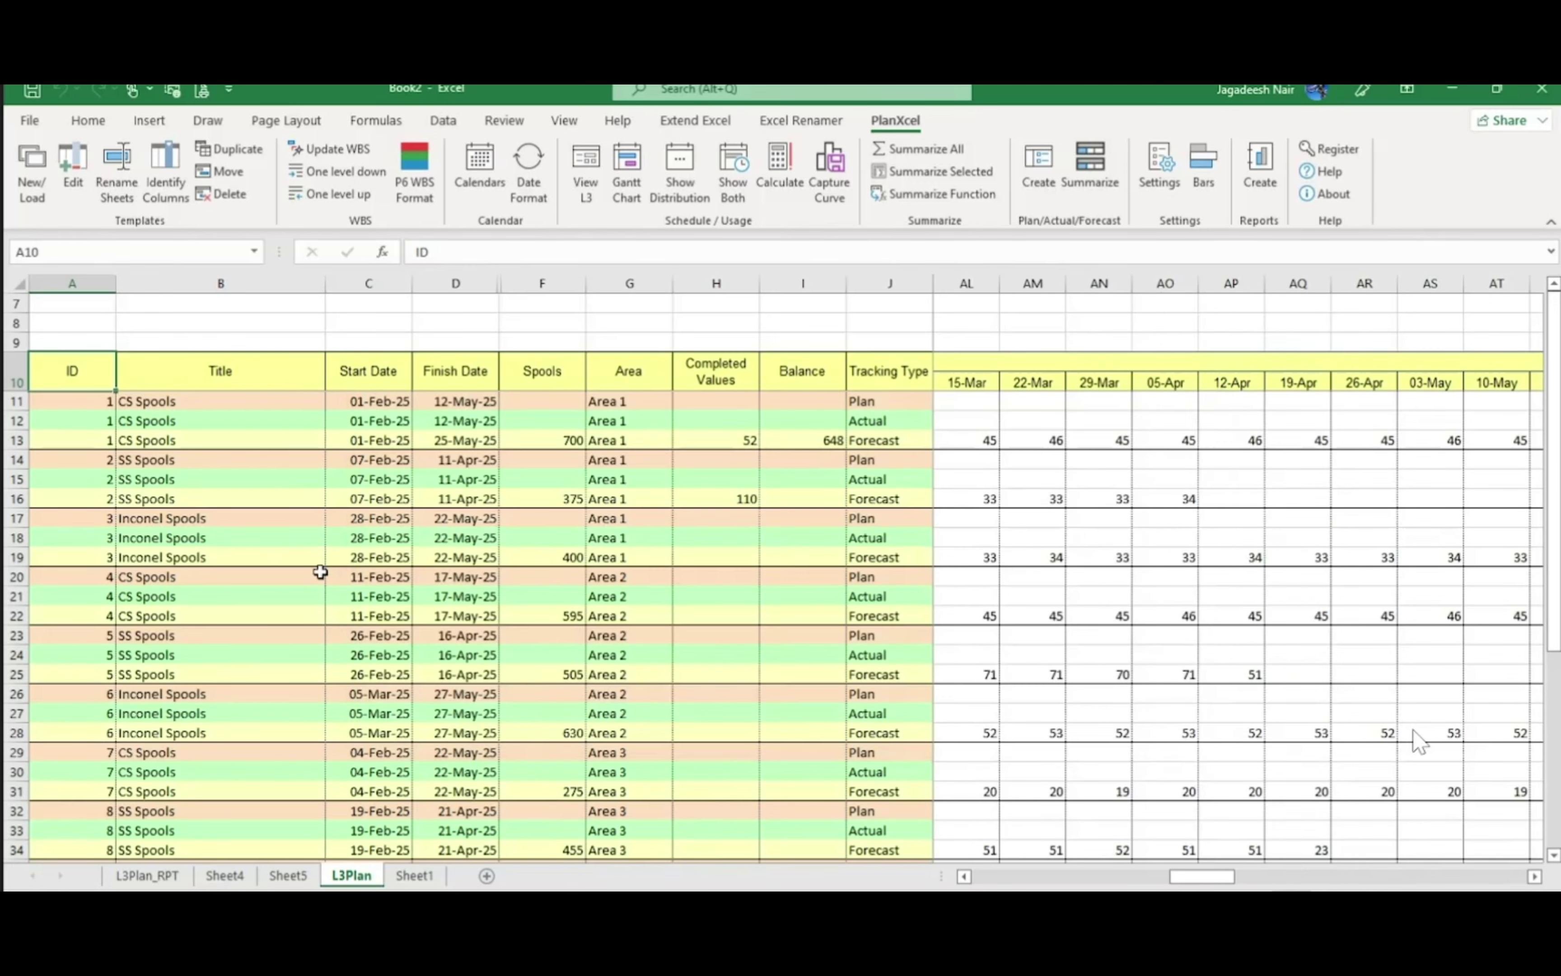
Examine the L3Plan rows, the Sheet4 summary tables and the Sheet5 chart in Book2, and return to Book16
scroll(379, 625, down, 4)
scroll(379, 625, up, 4)
click(220, 876)
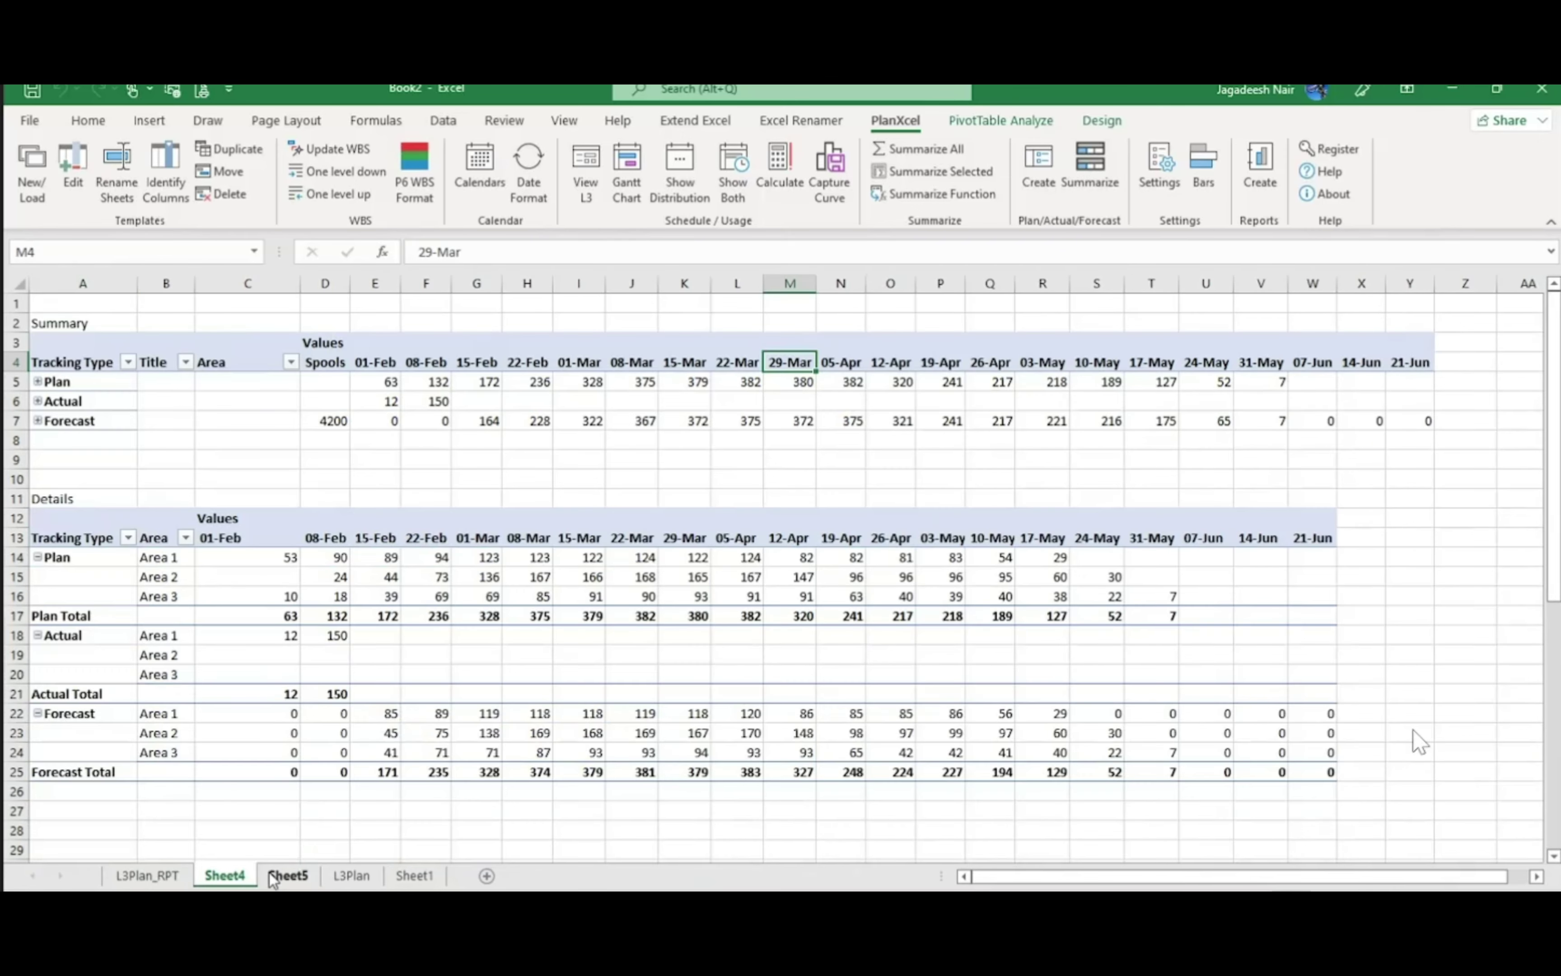
click(288, 876)
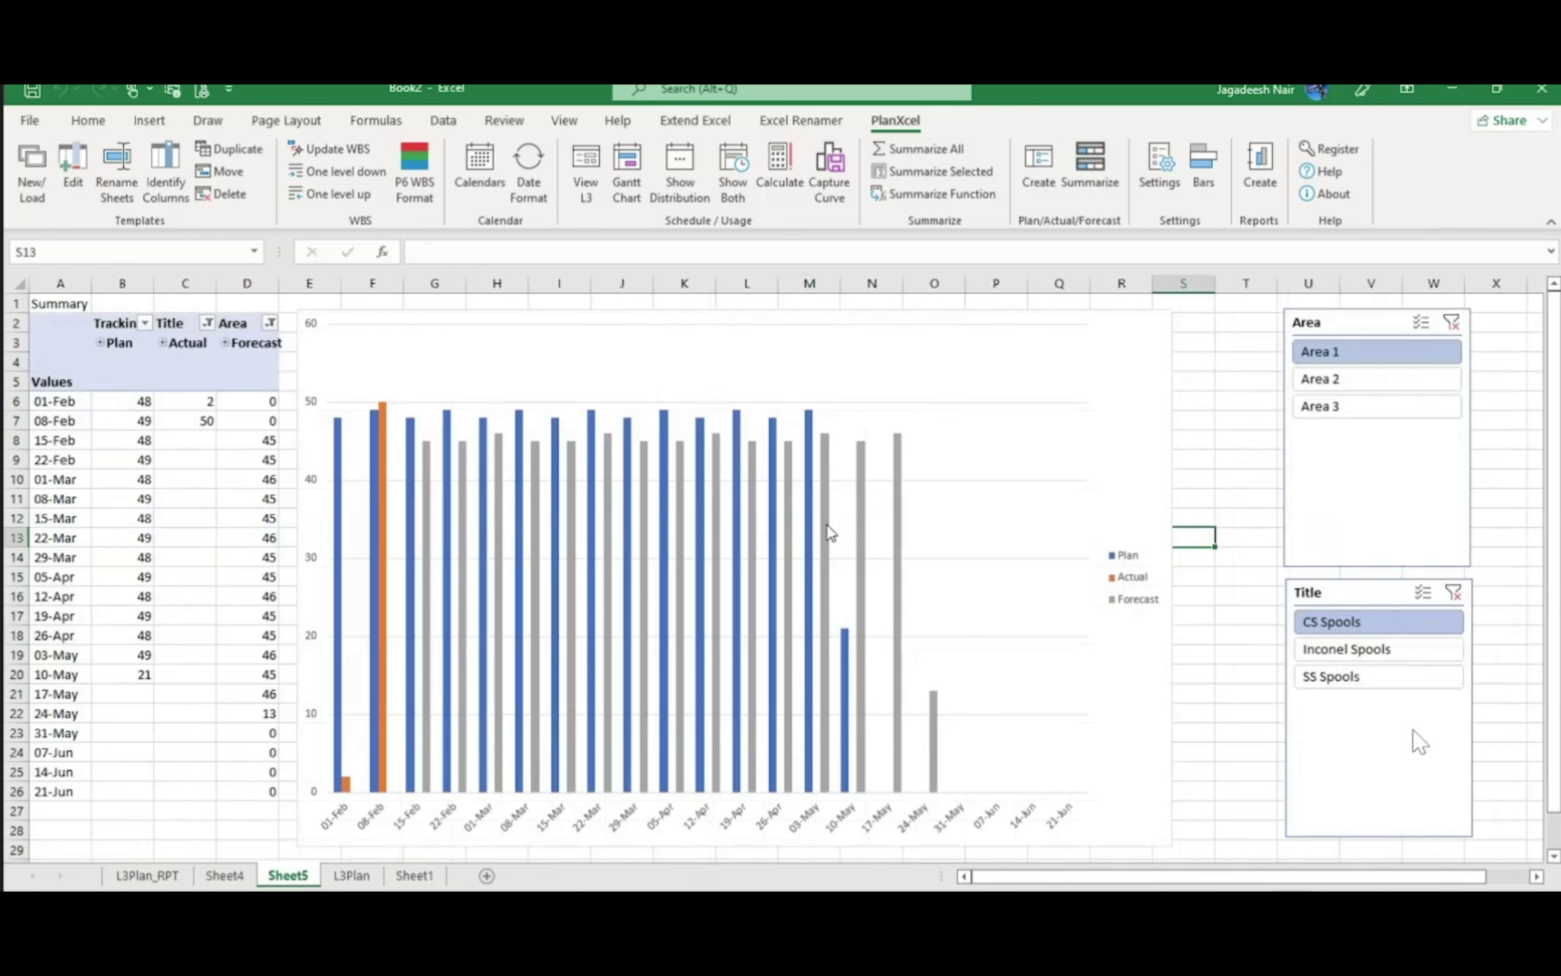
mouse_move(826, 526)
drag(985, 95, 996, 209)
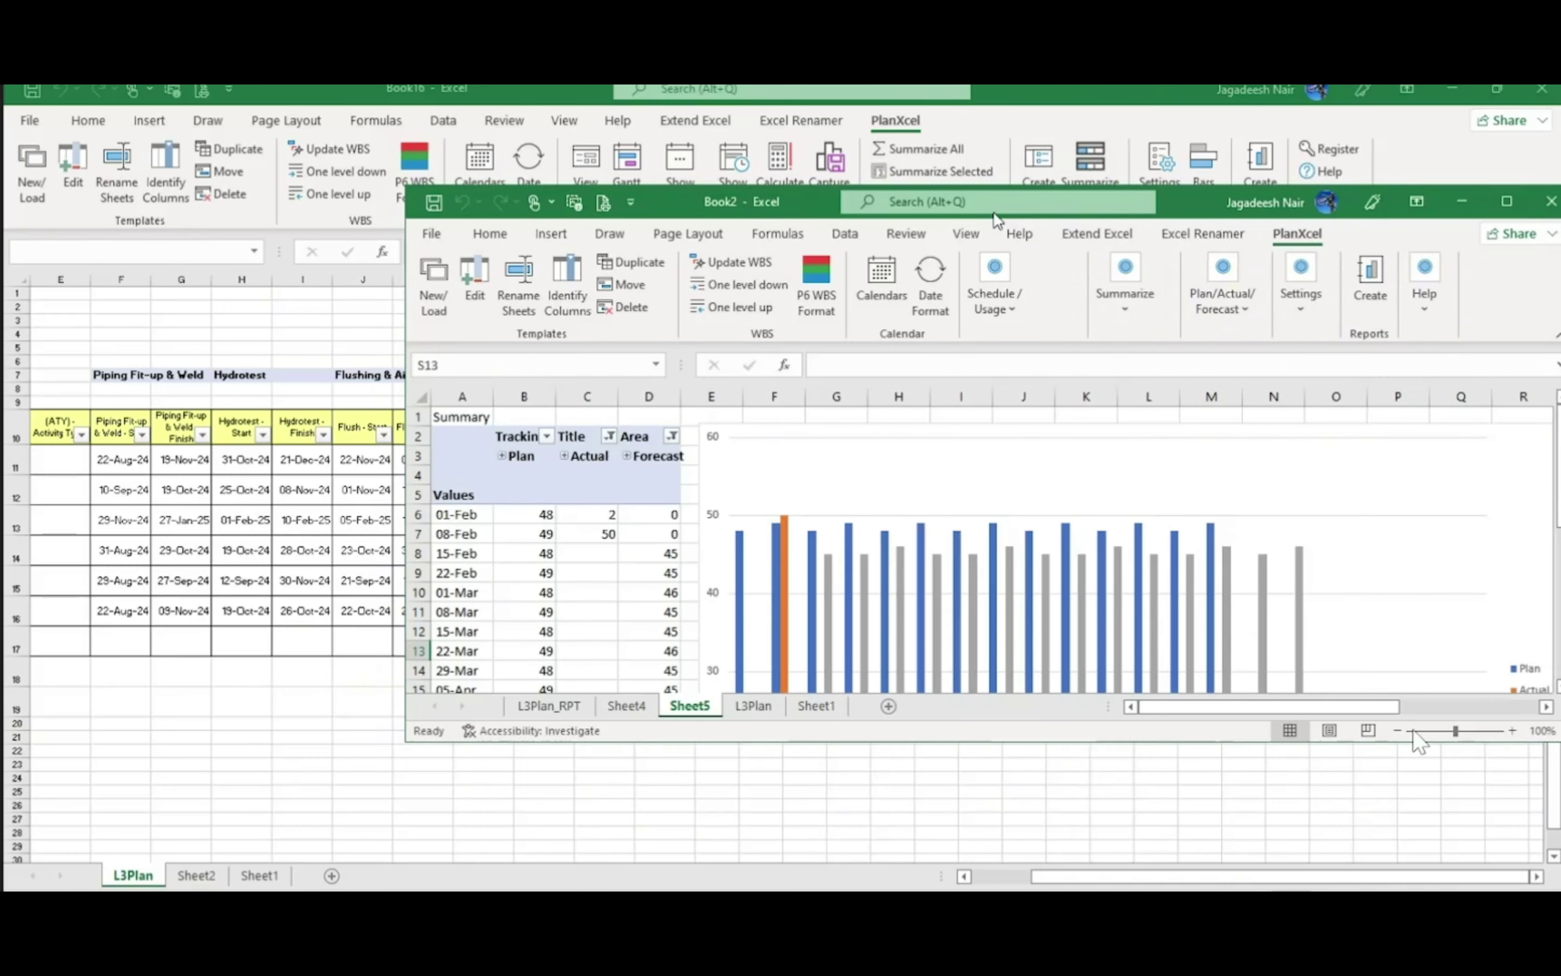
click(1552, 202)
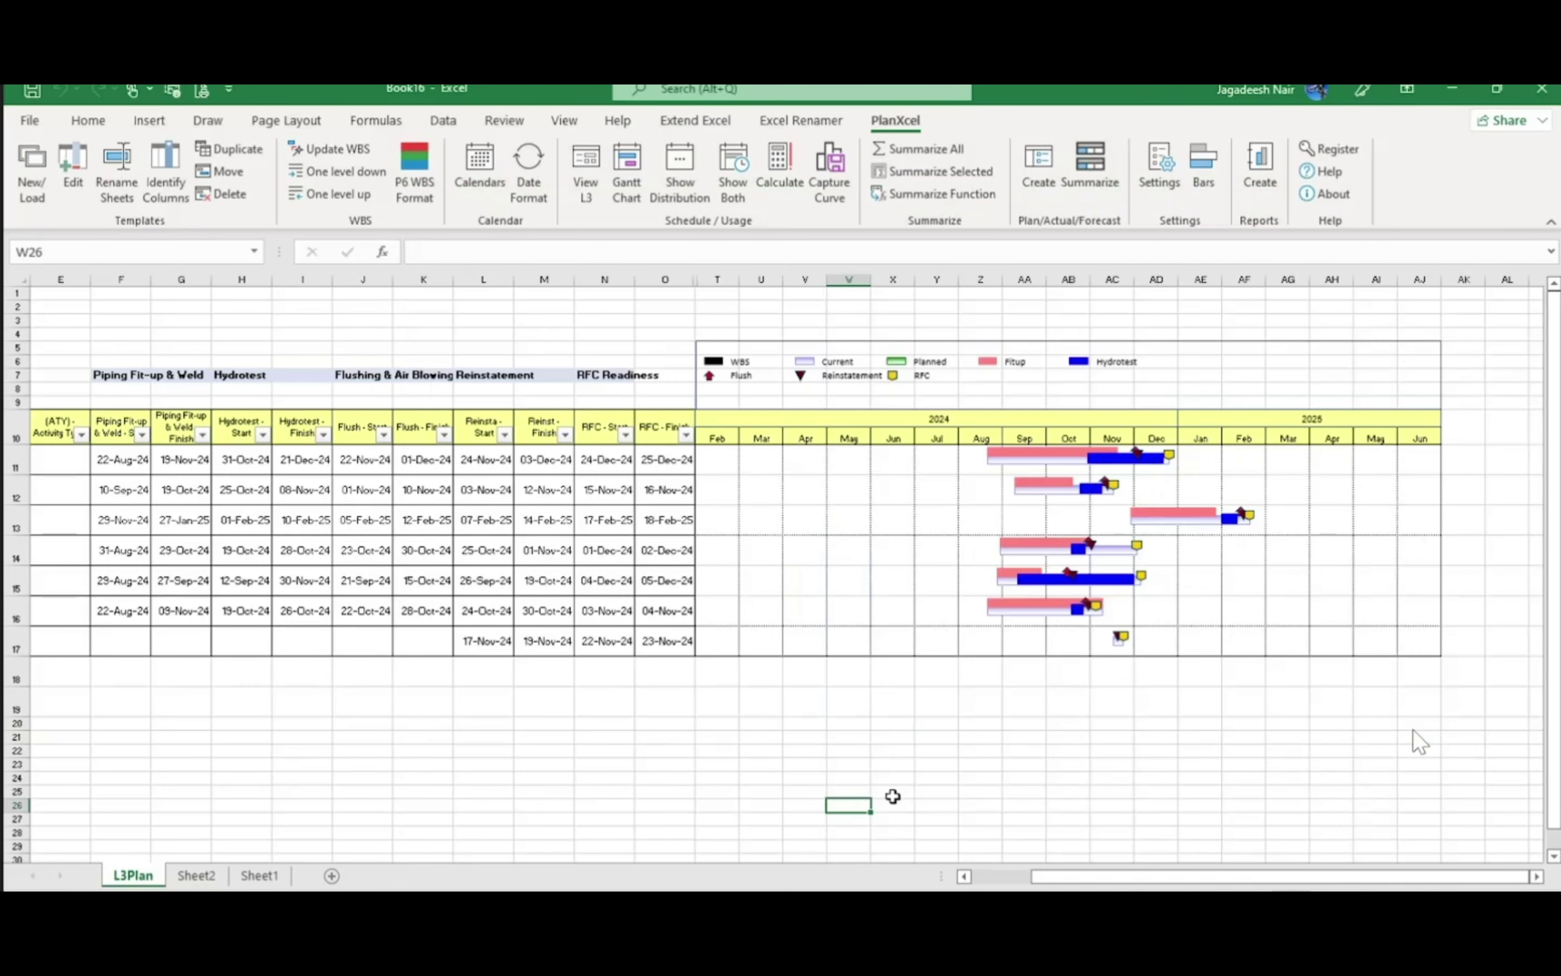
Review the calculation settings in Book16, including the choices for the forecast calculation basis
click(1161, 167)
click(709, 320)
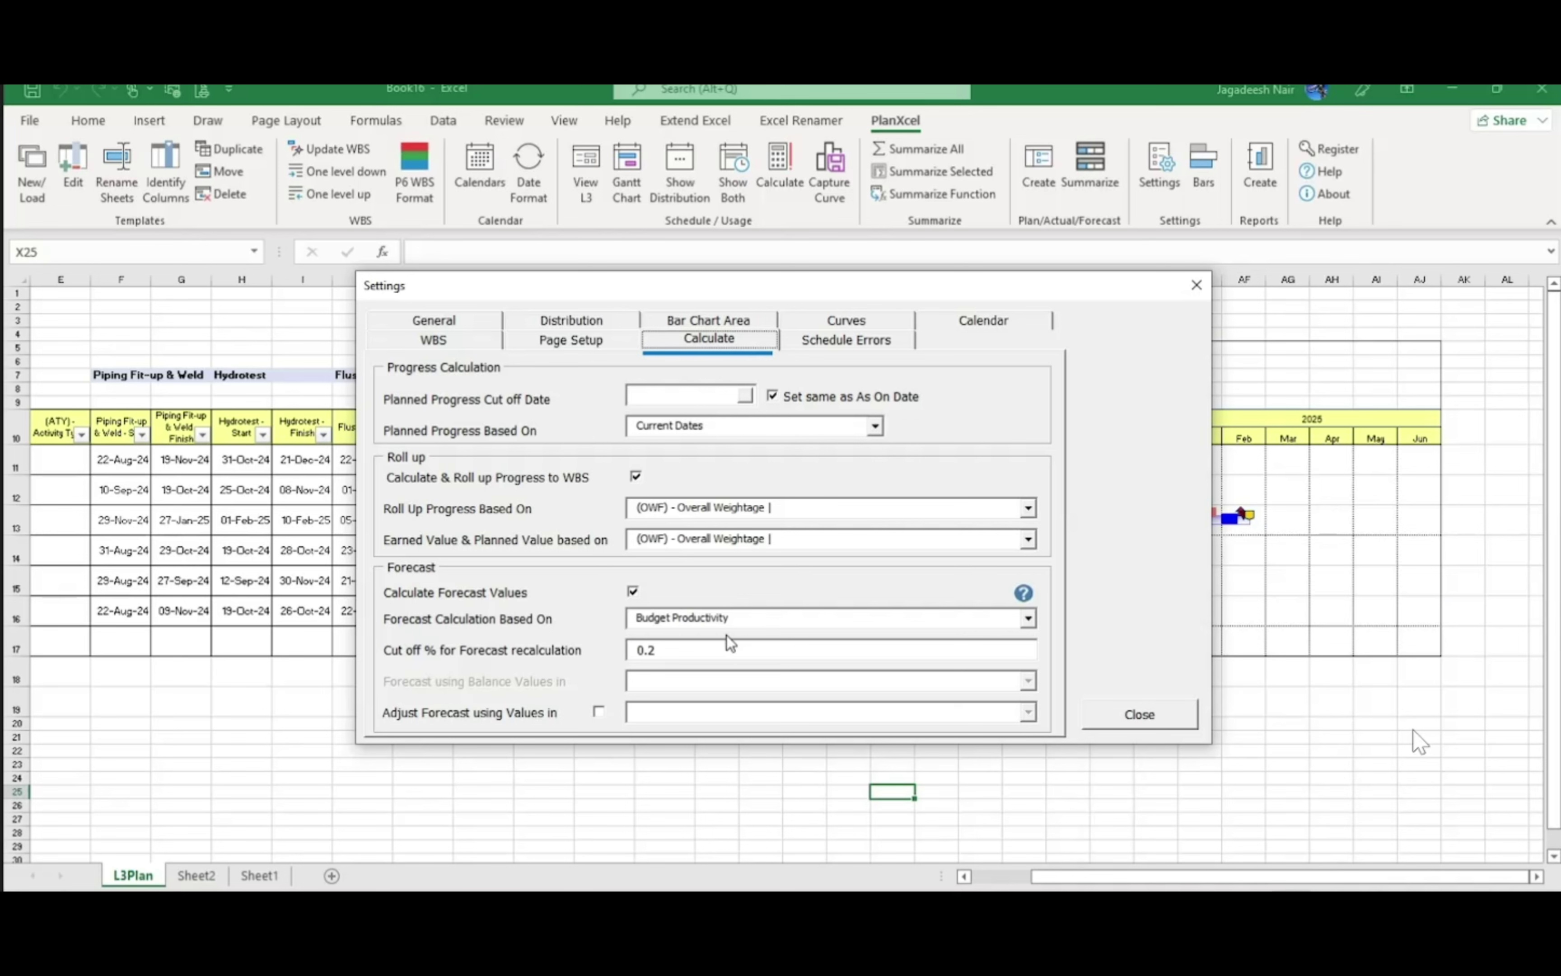
click(1028, 619)
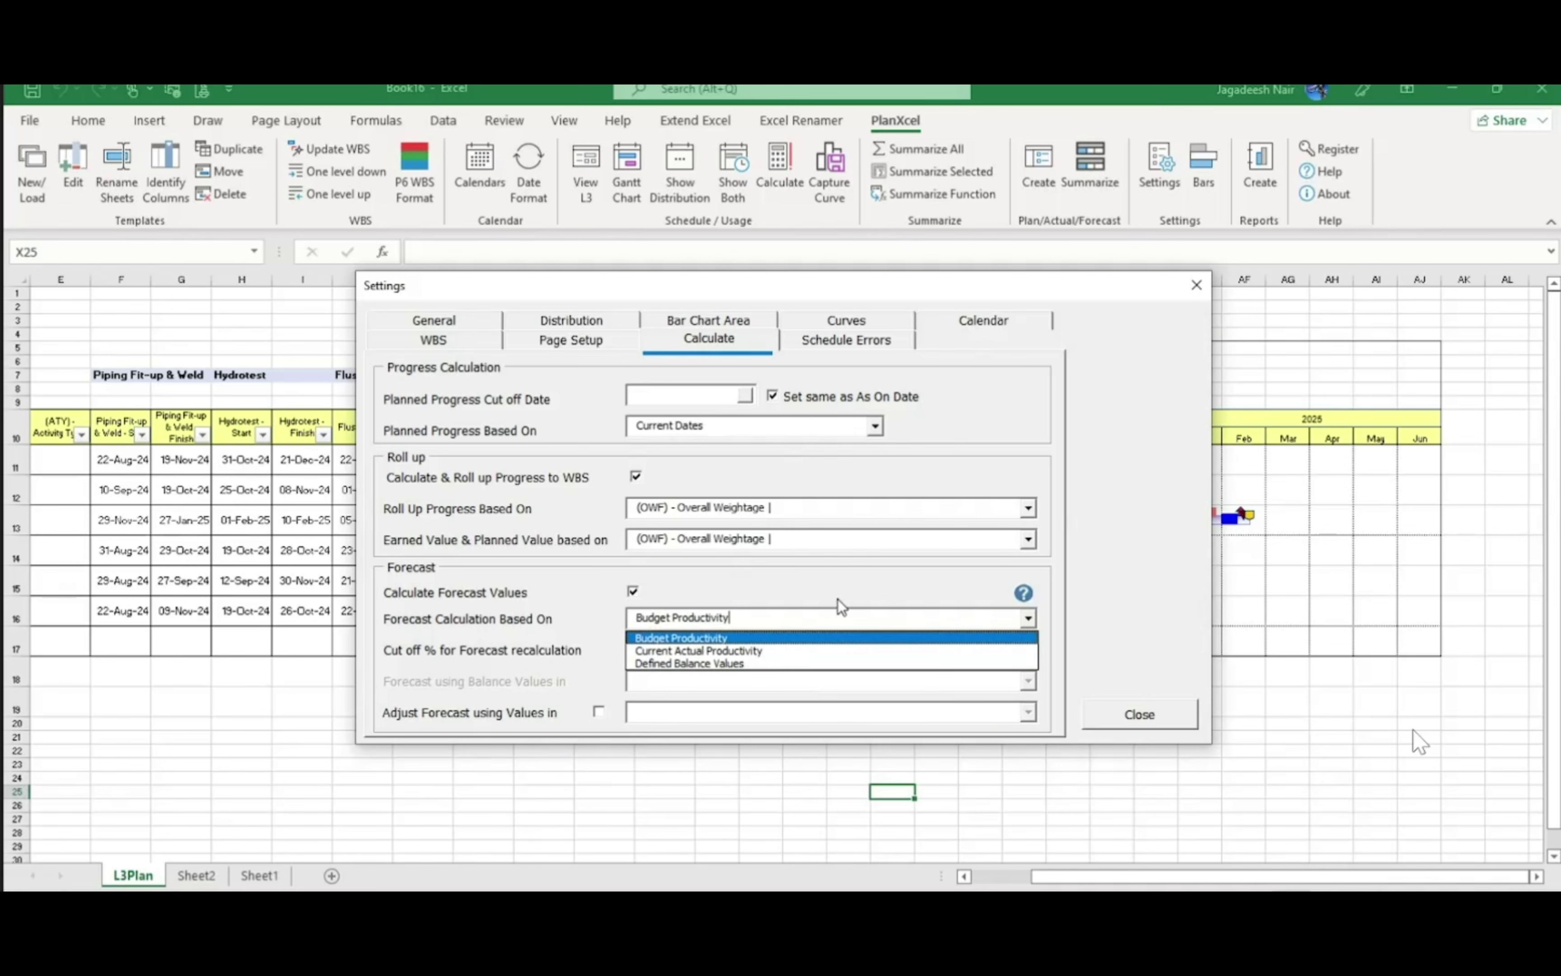
Review the schedule errors, calendar, curves, bar chart area and distribution settings, and close the settings
click(850, 341)
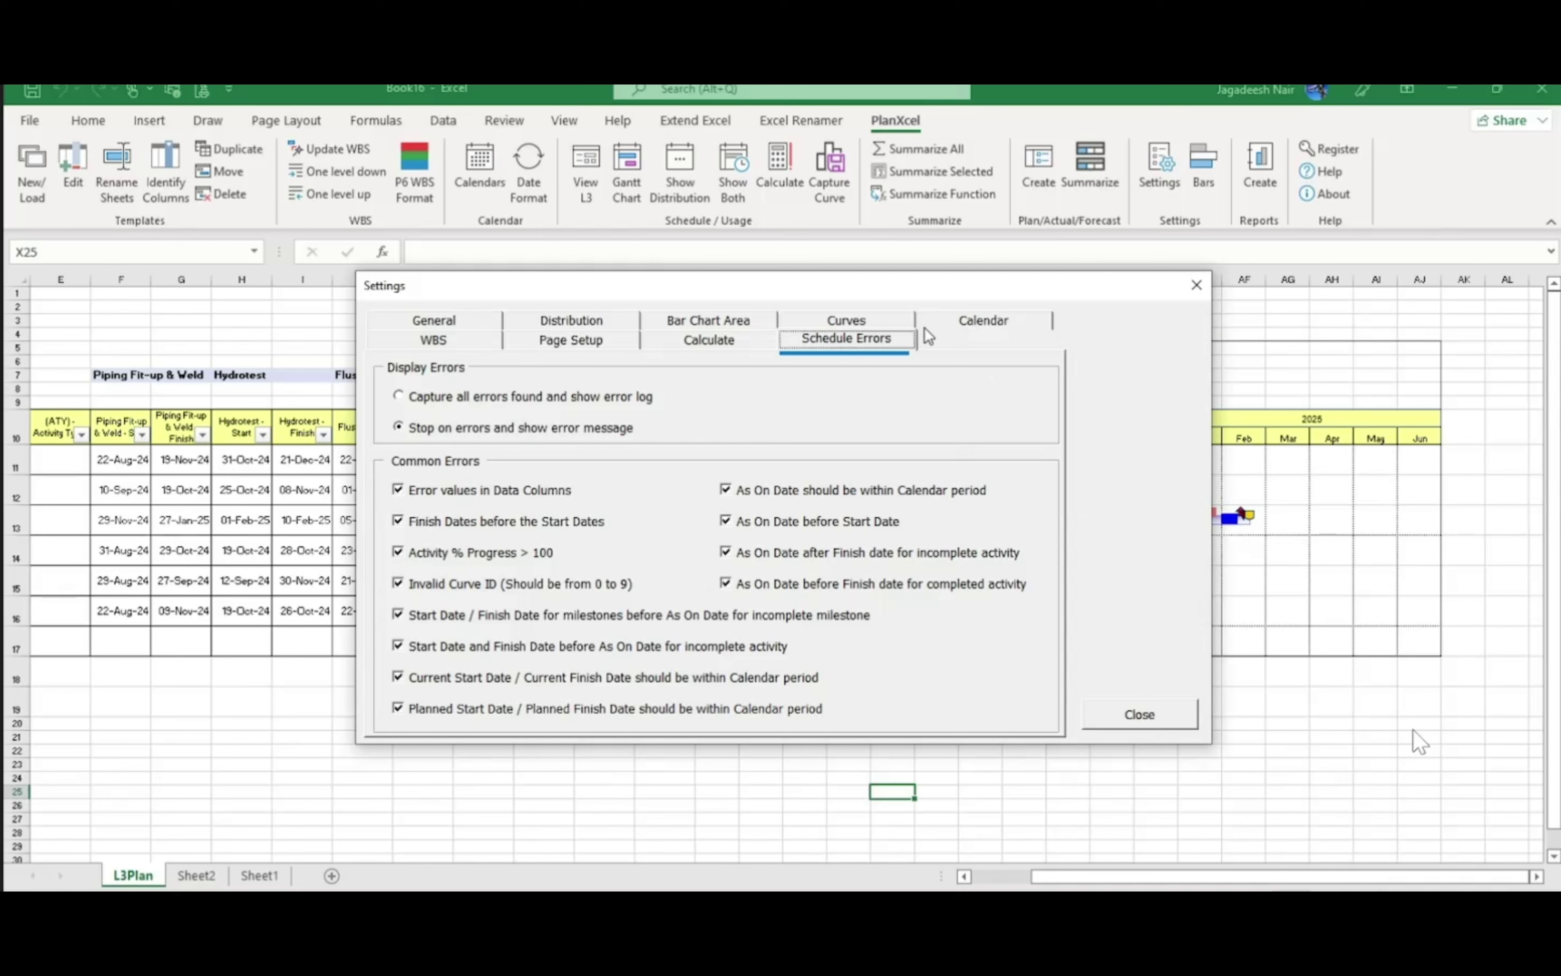
click(996, 319)
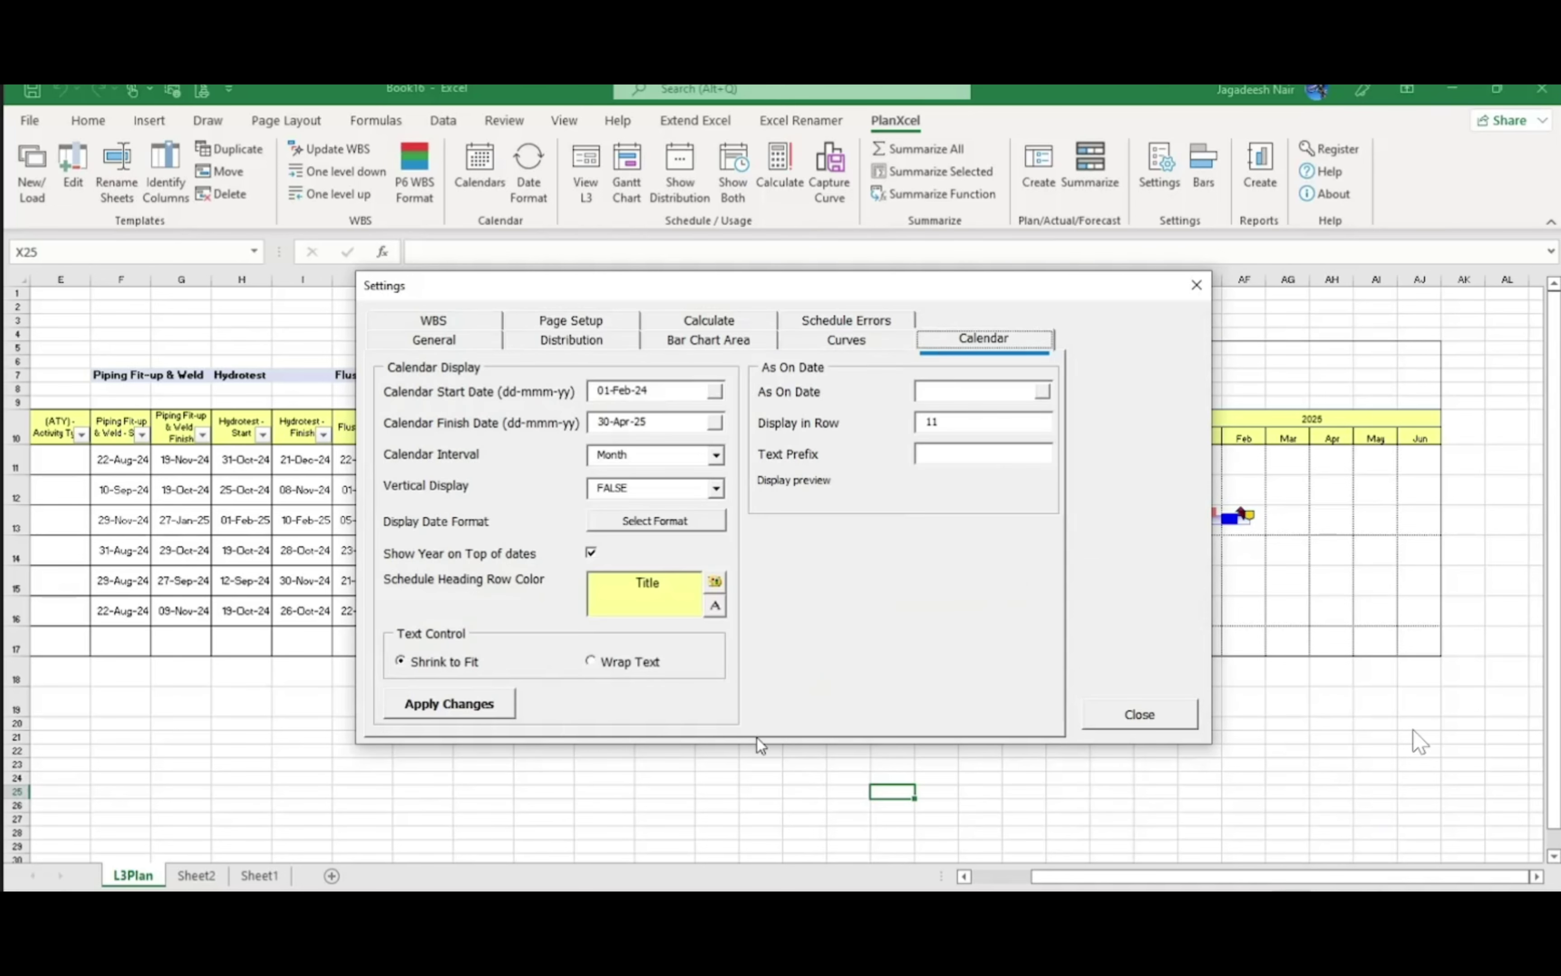
click(862, 335)
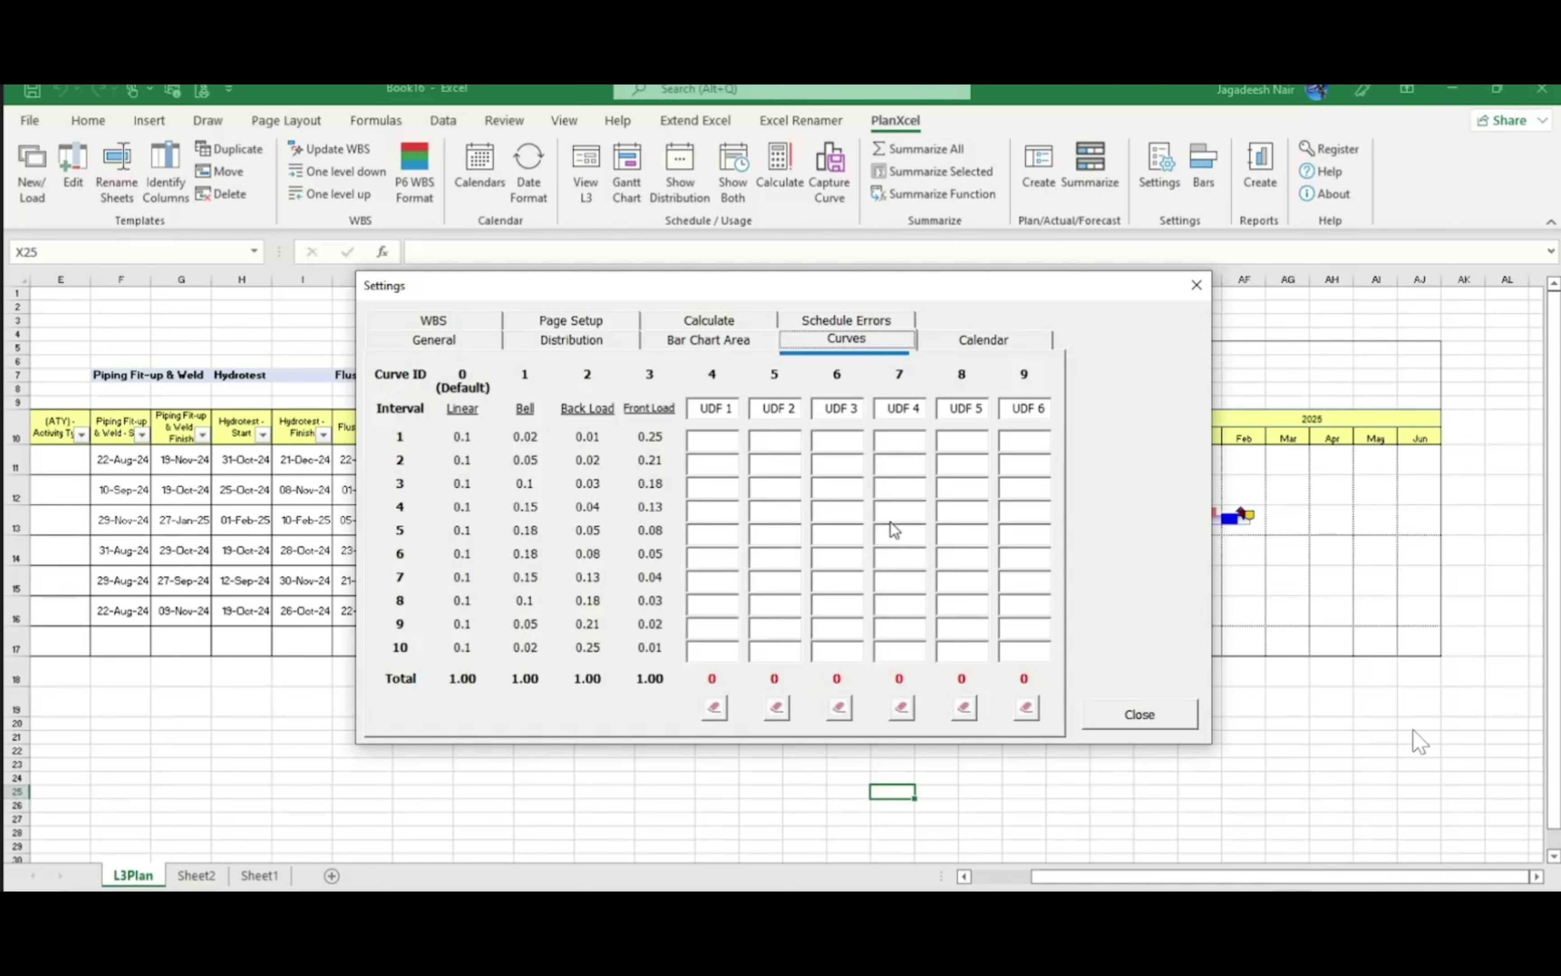
click(706, 338)
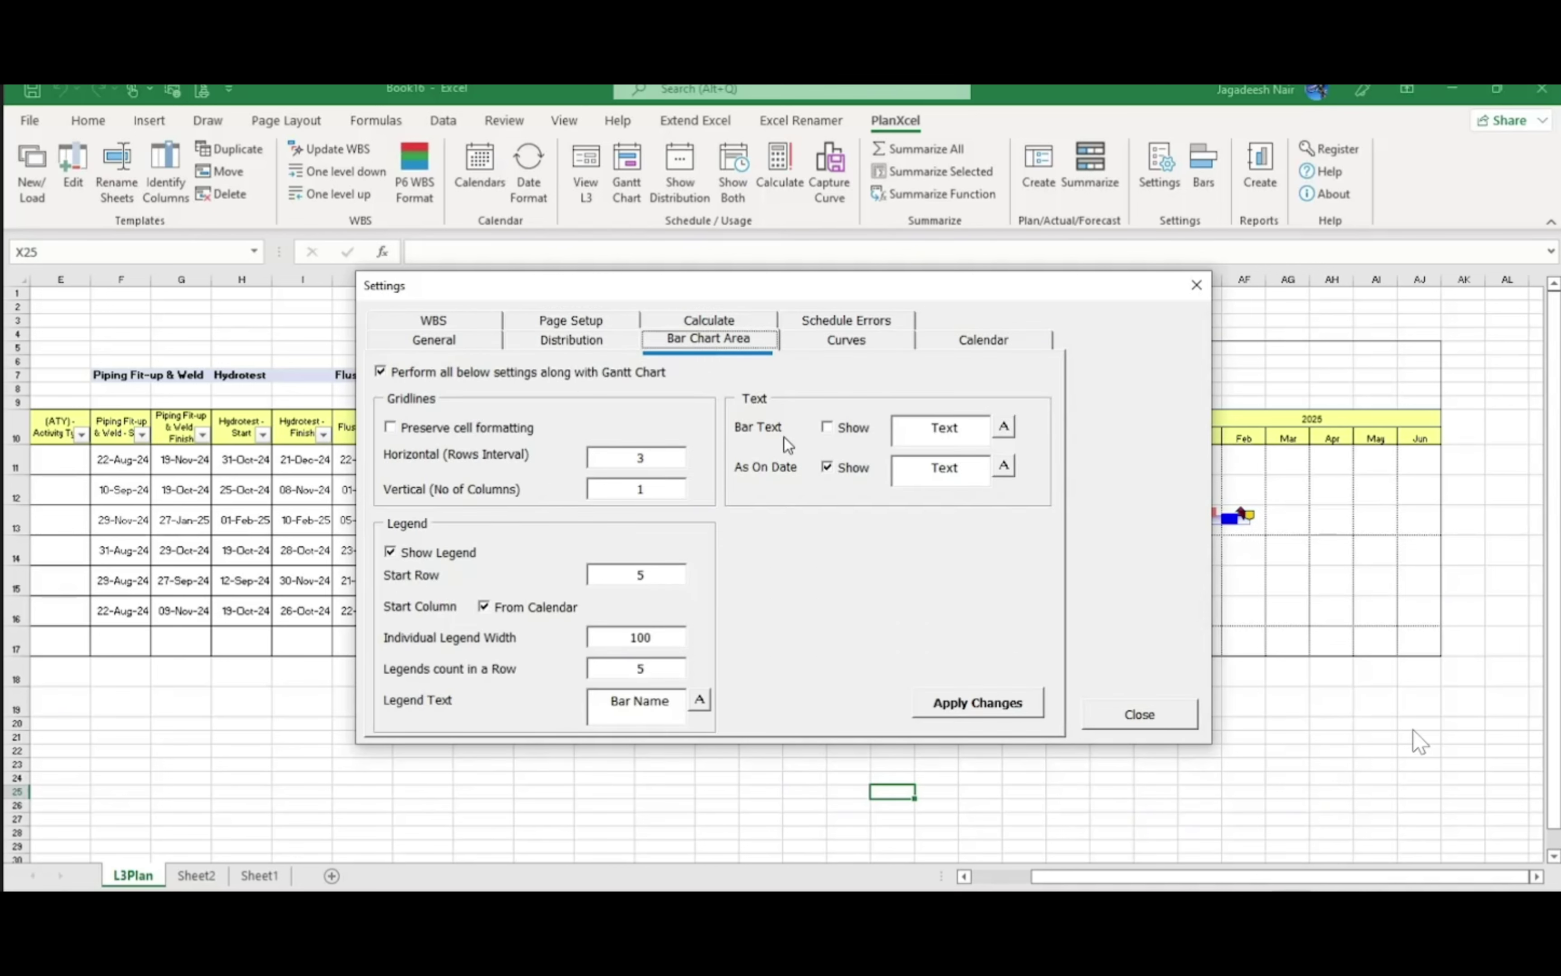
click(587, 340)
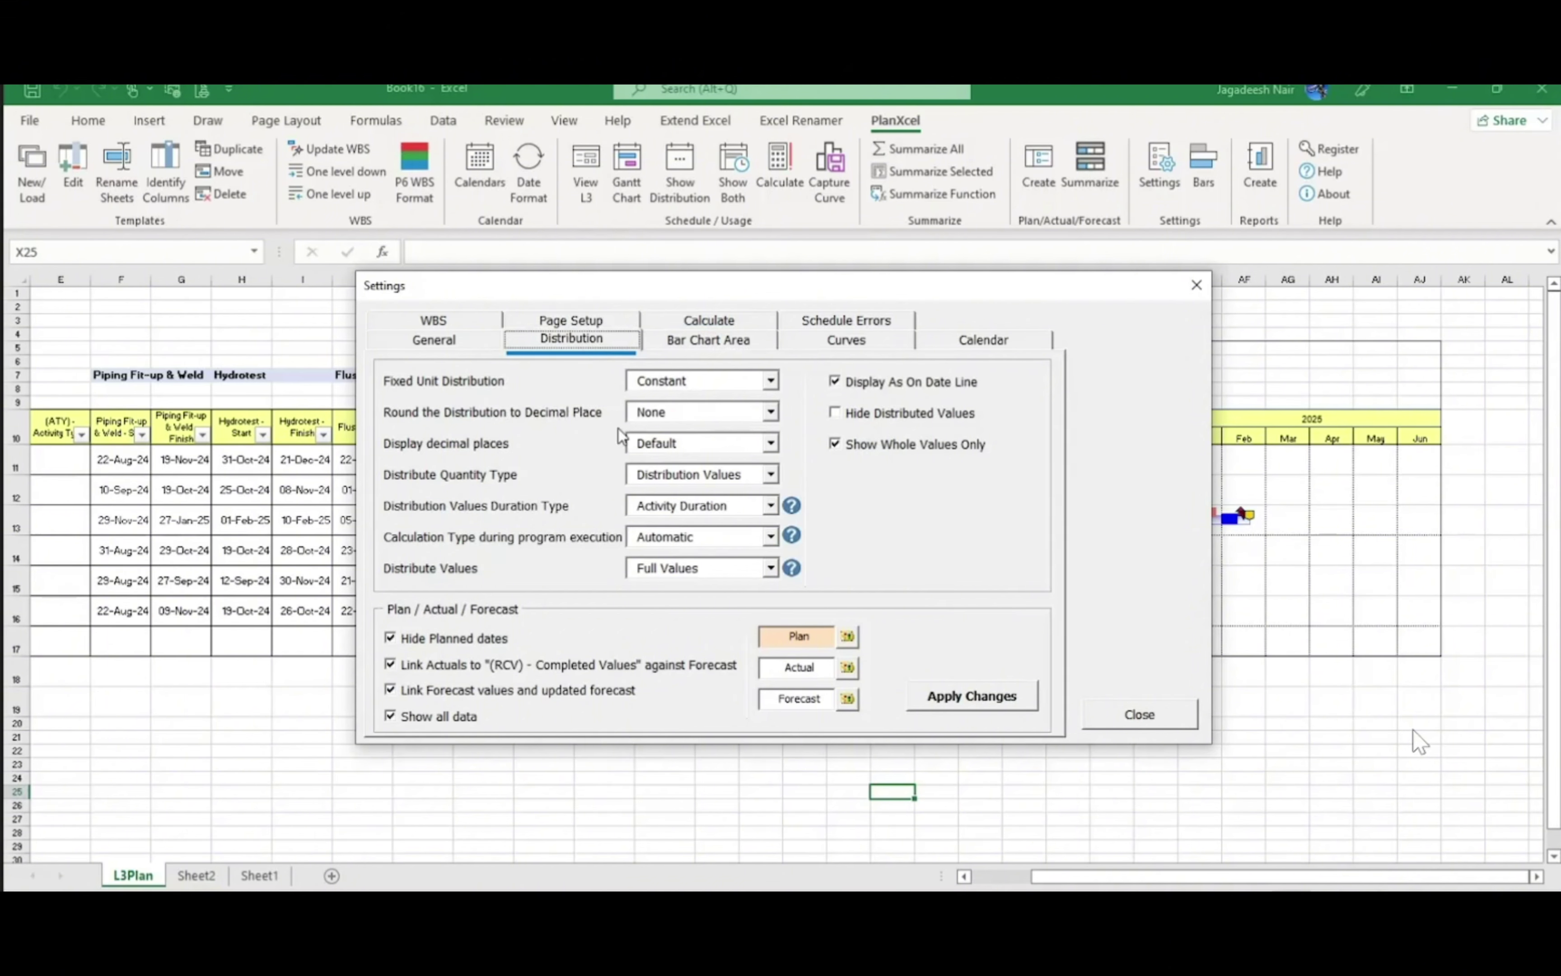
click(1152, 717)
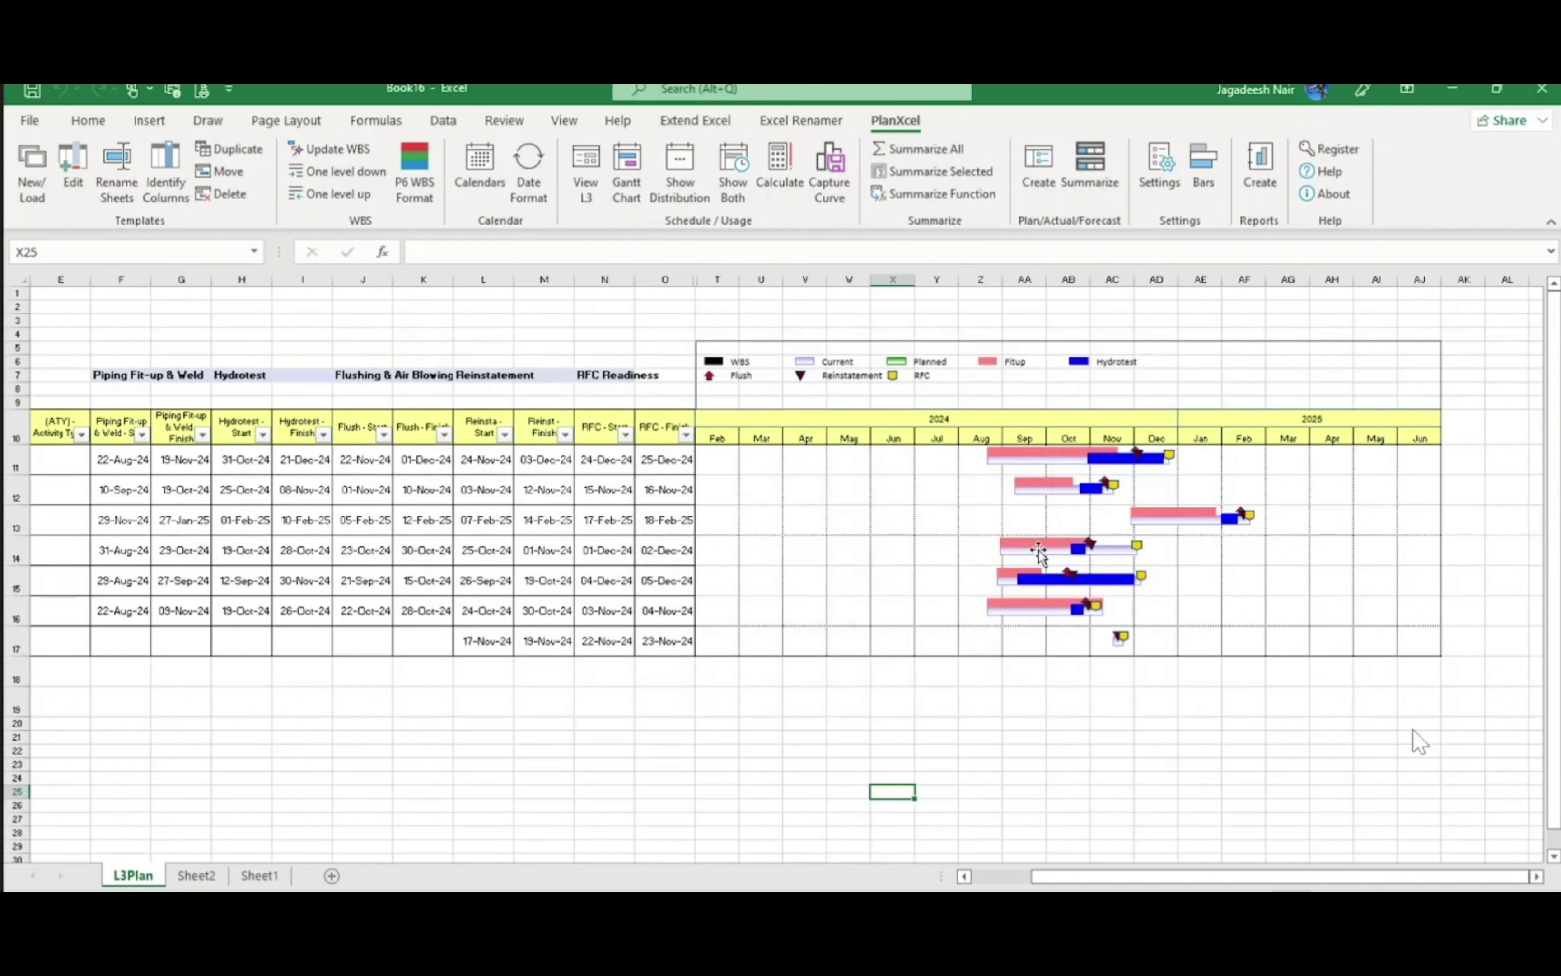
click(834, 824)
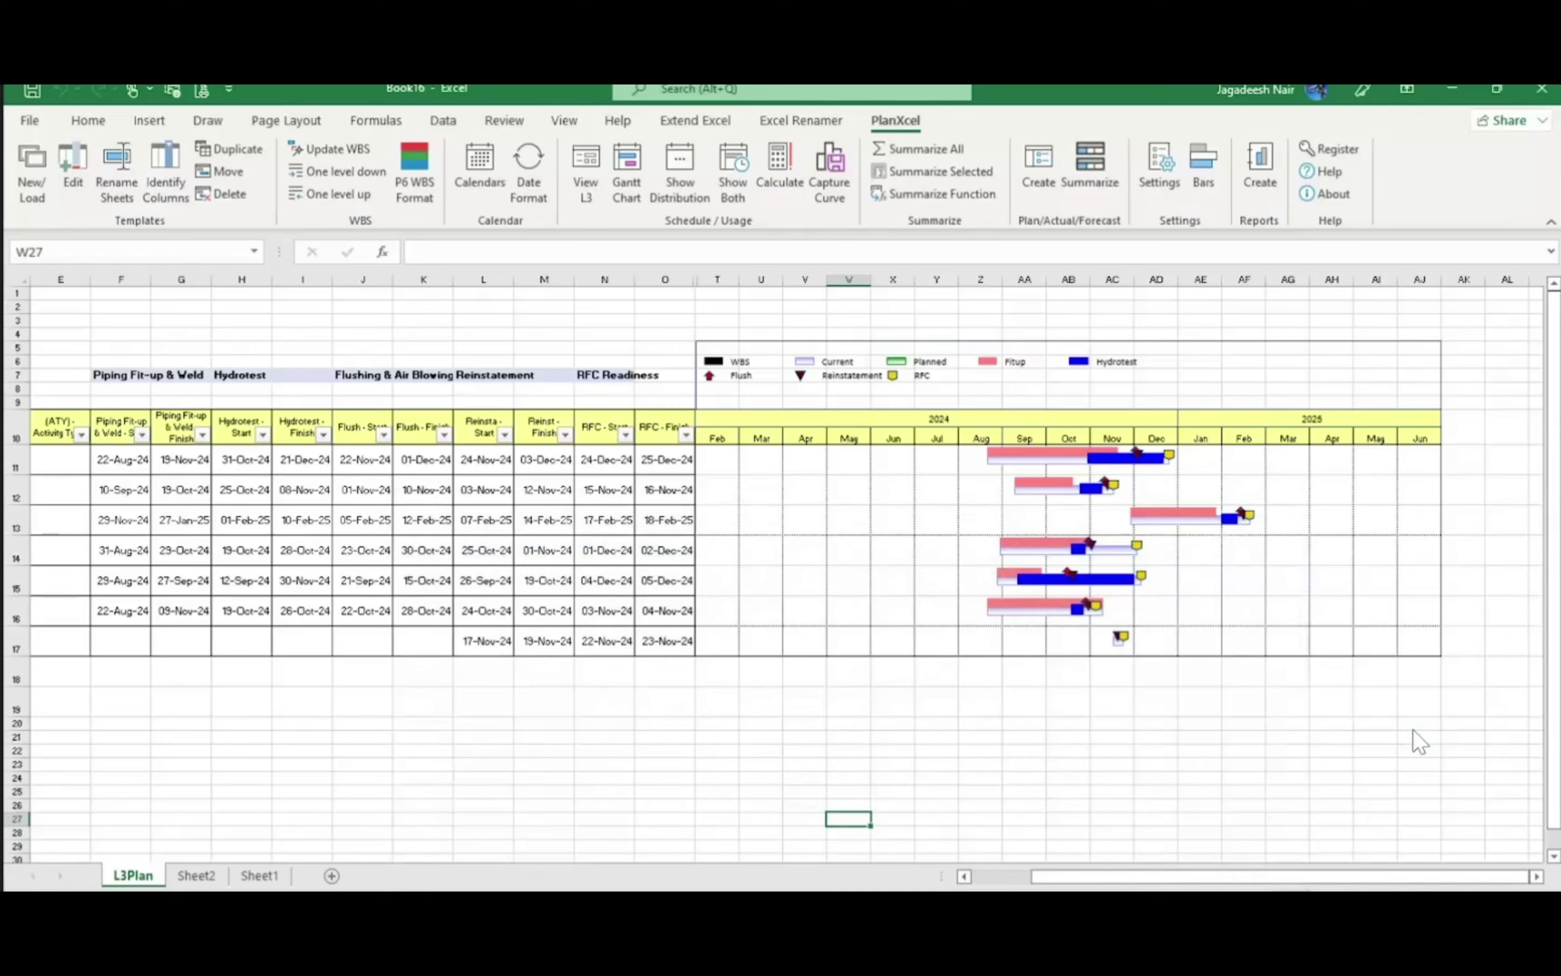
mouse_move(551, 904)
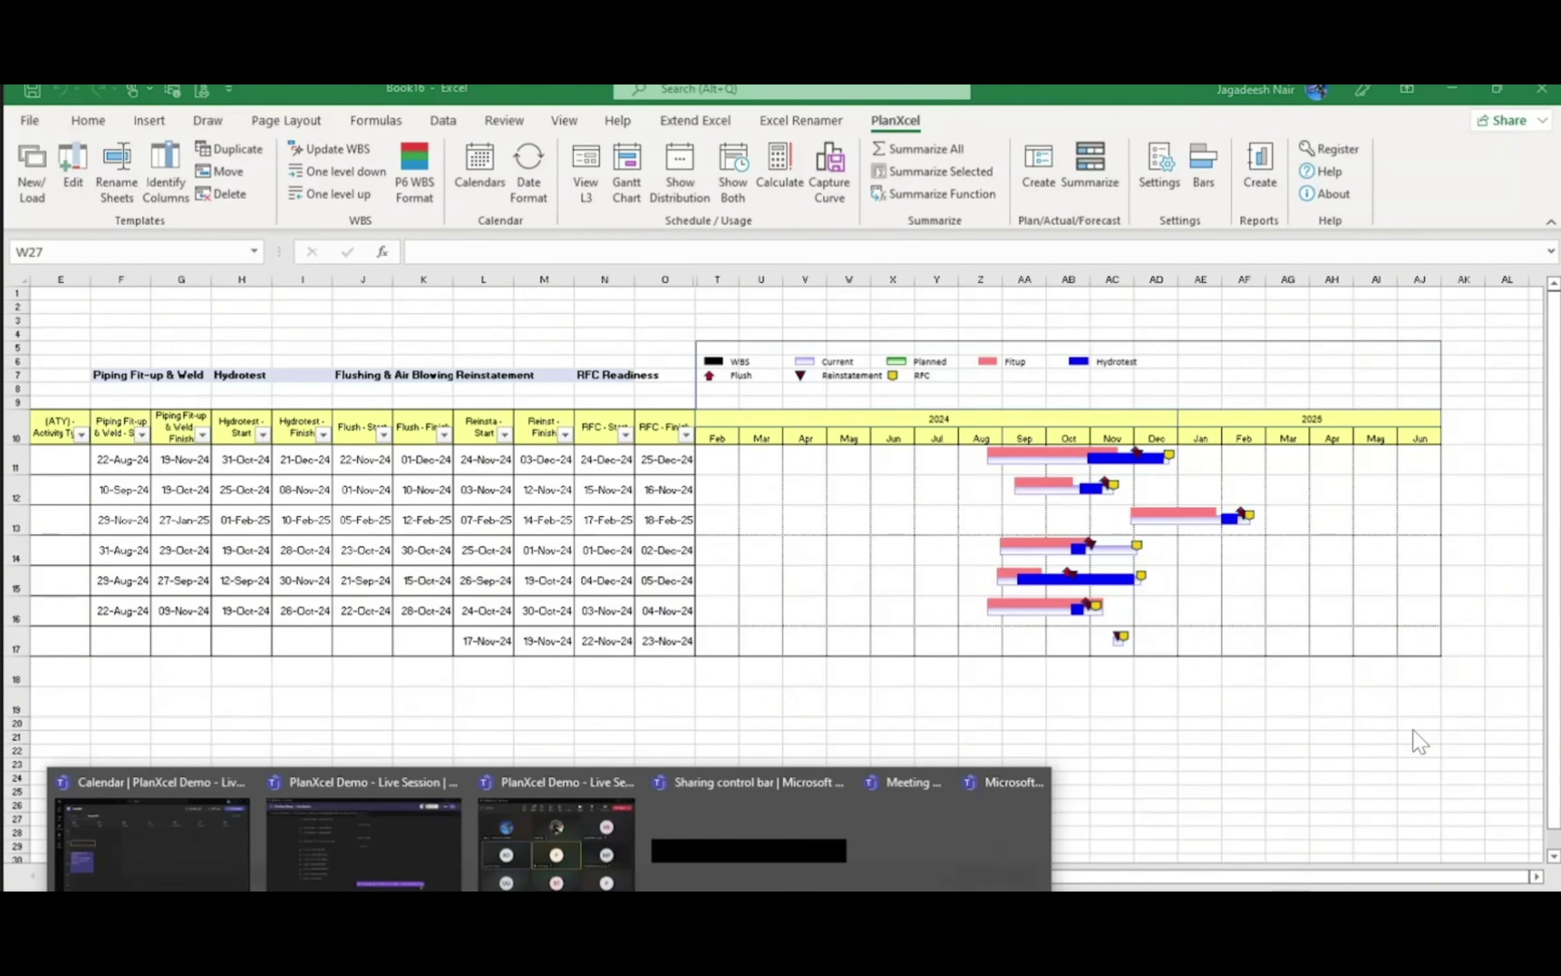
mouse_move(528, 858)
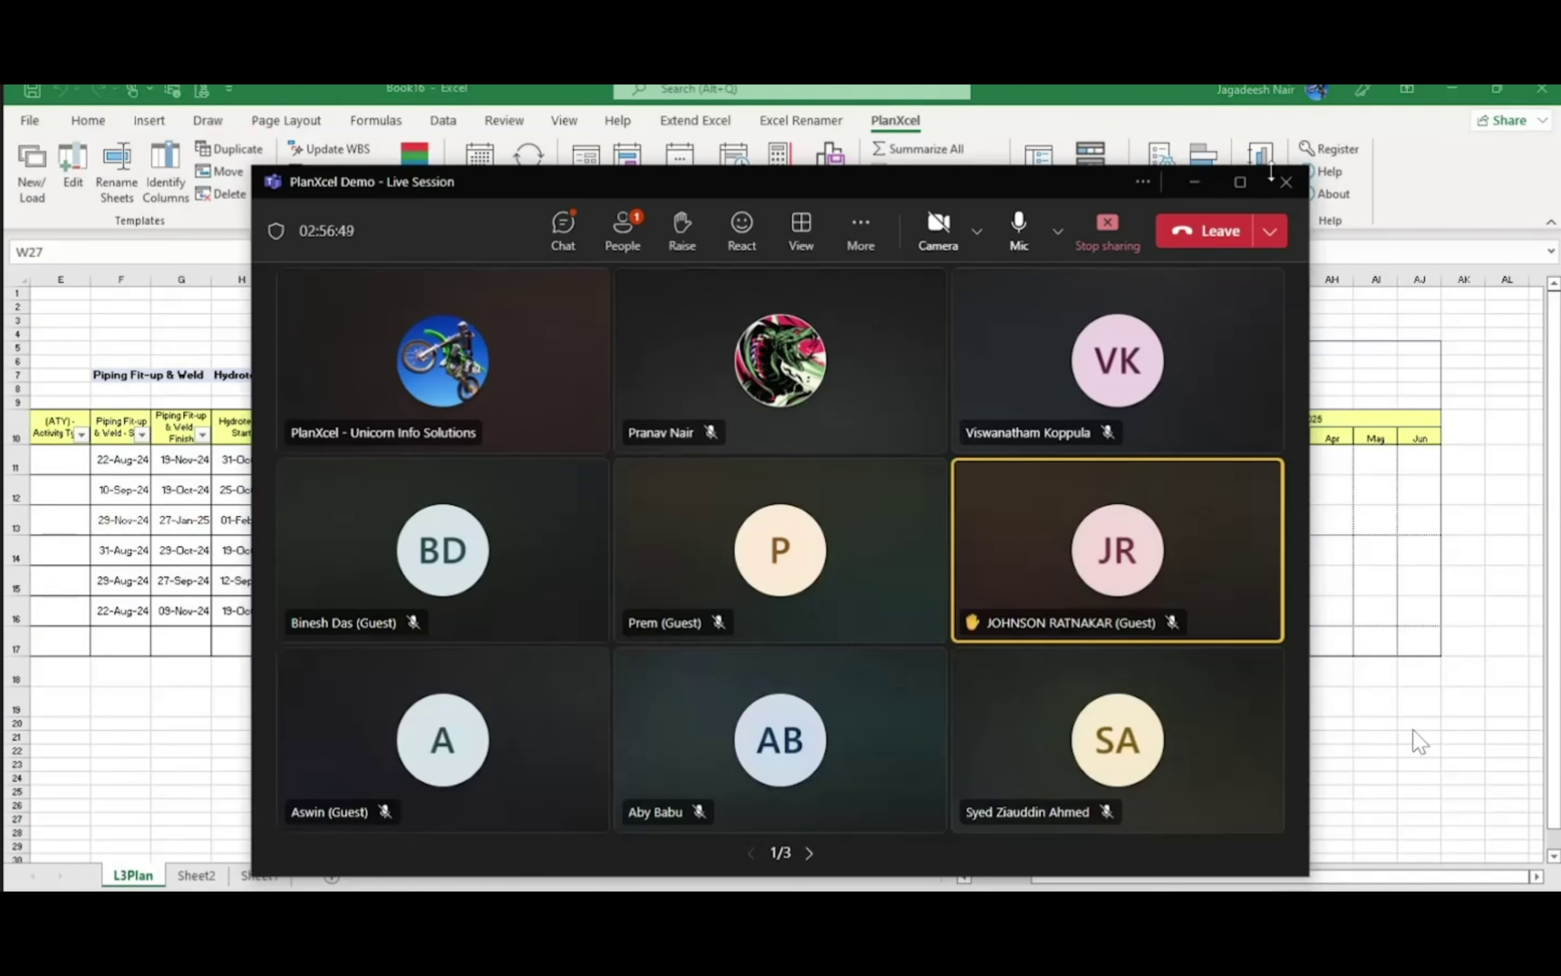
click(1240, 182)
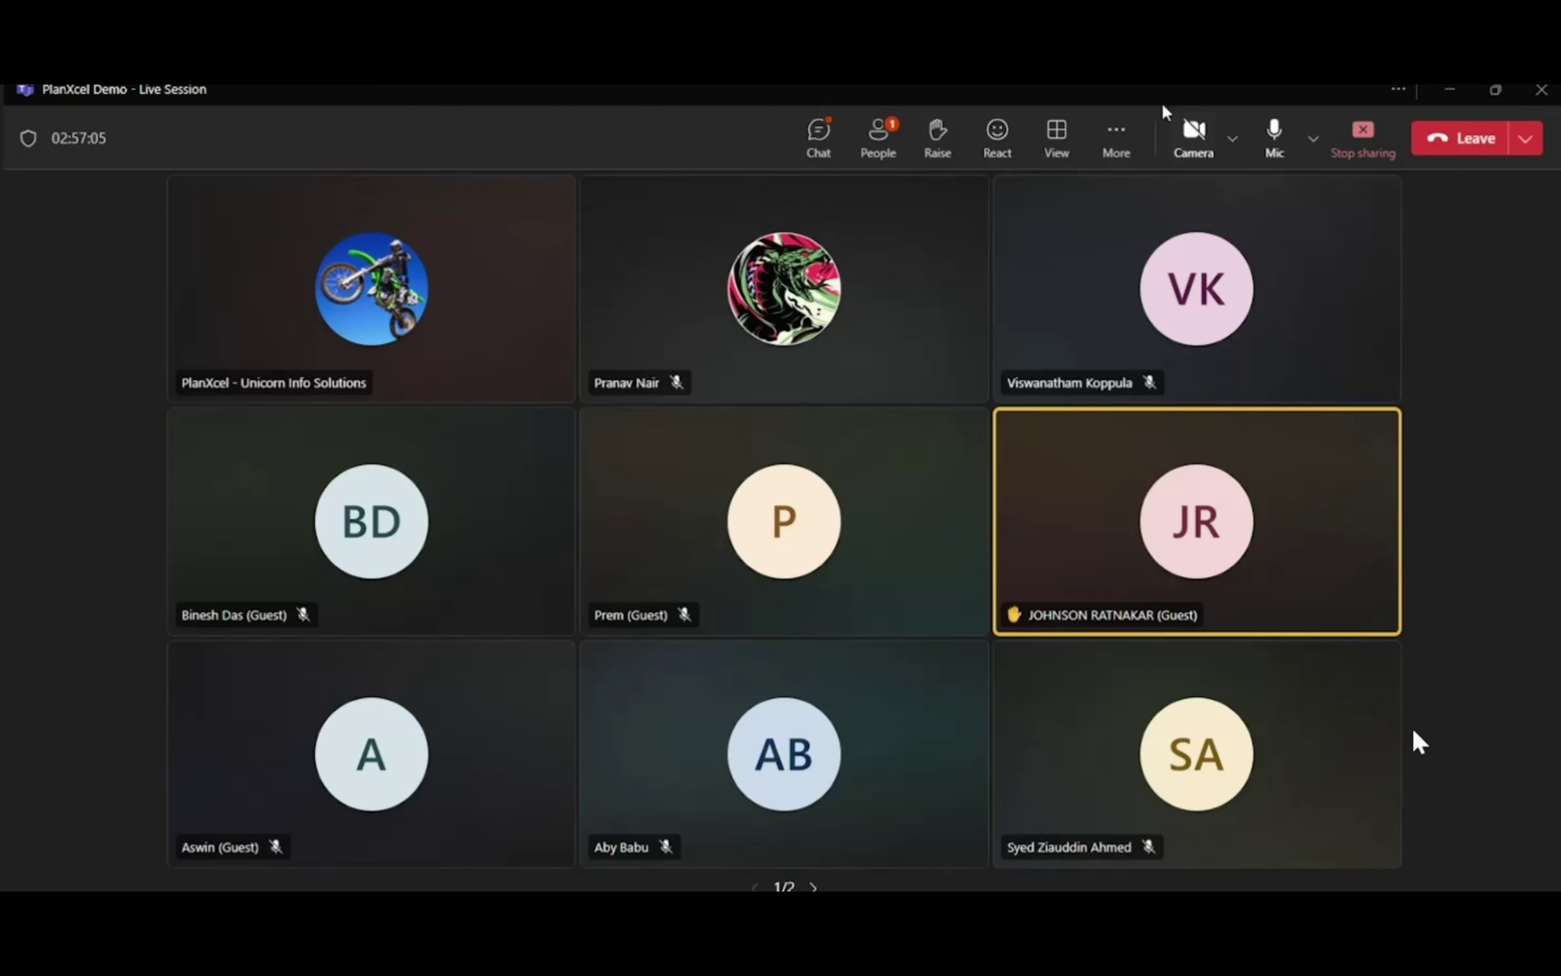
drag(1155, 89, 1162, 159)
click(1436, 143)
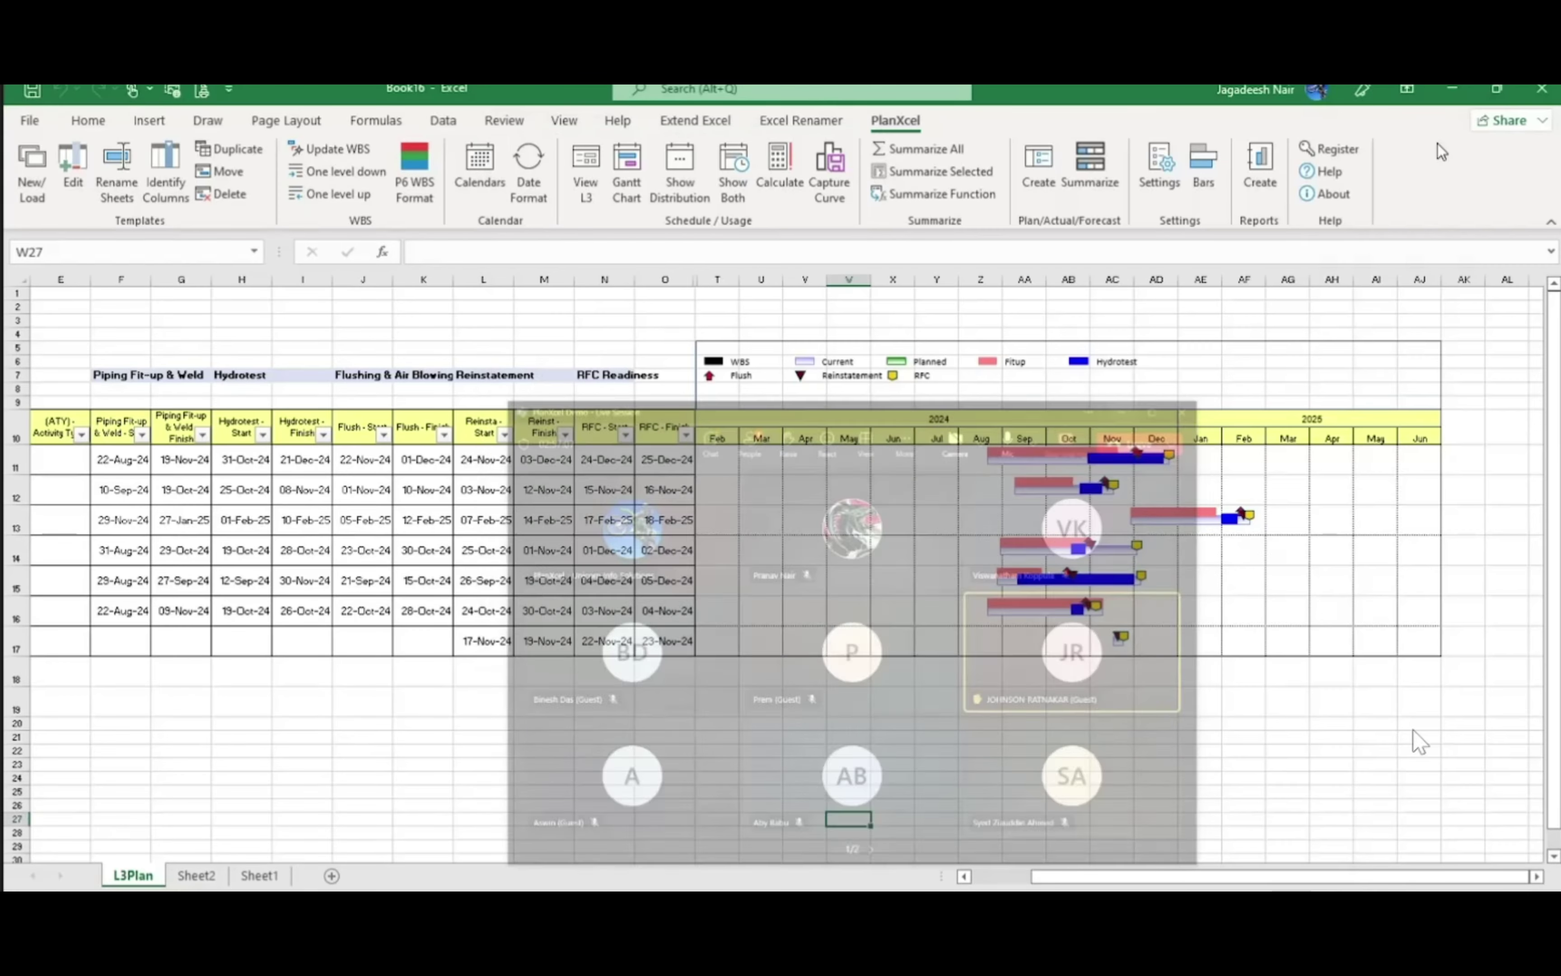
click(847, 701)
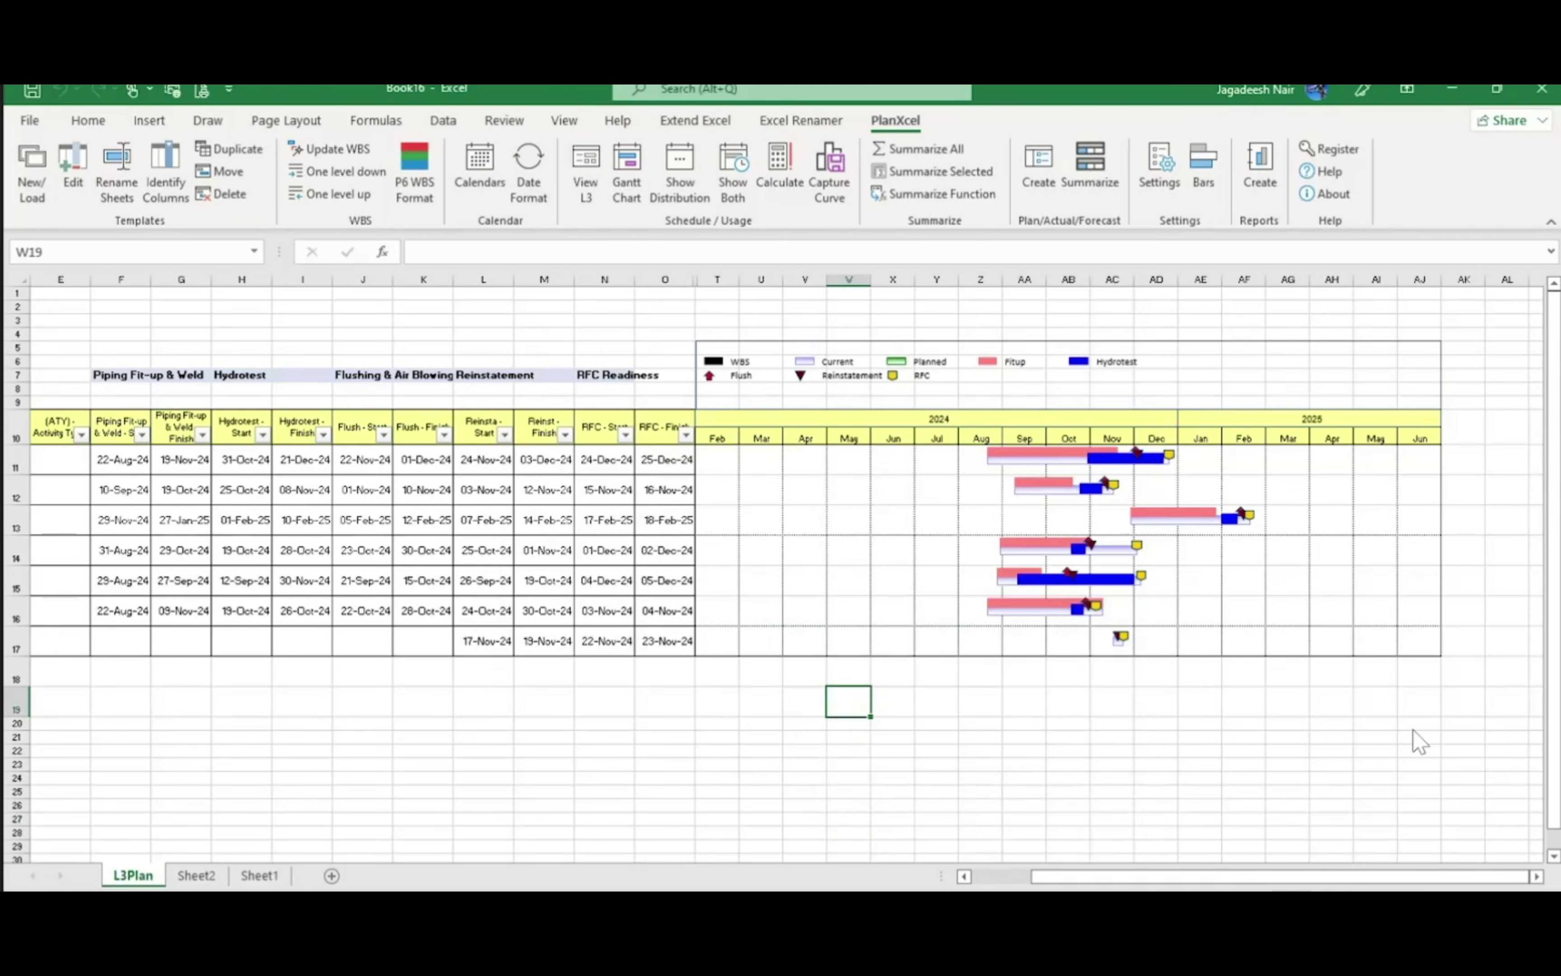
Switch to the Book1 workbook with its L3PlanNew schedule
click(1090, 923)
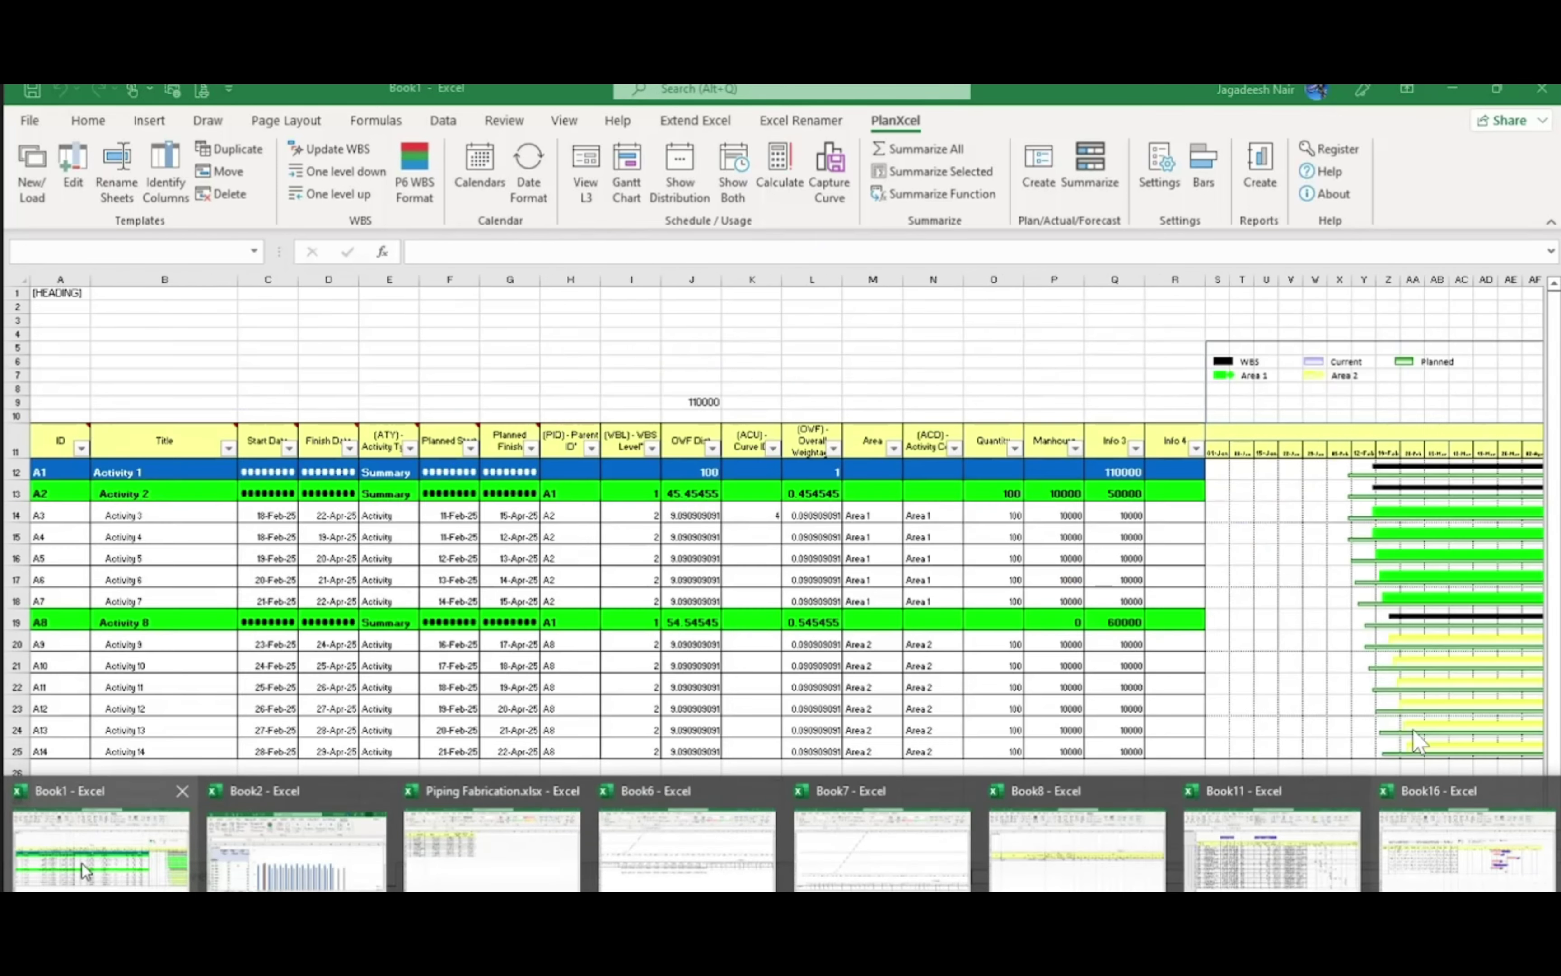
click(81, 864)
click(812, 665)
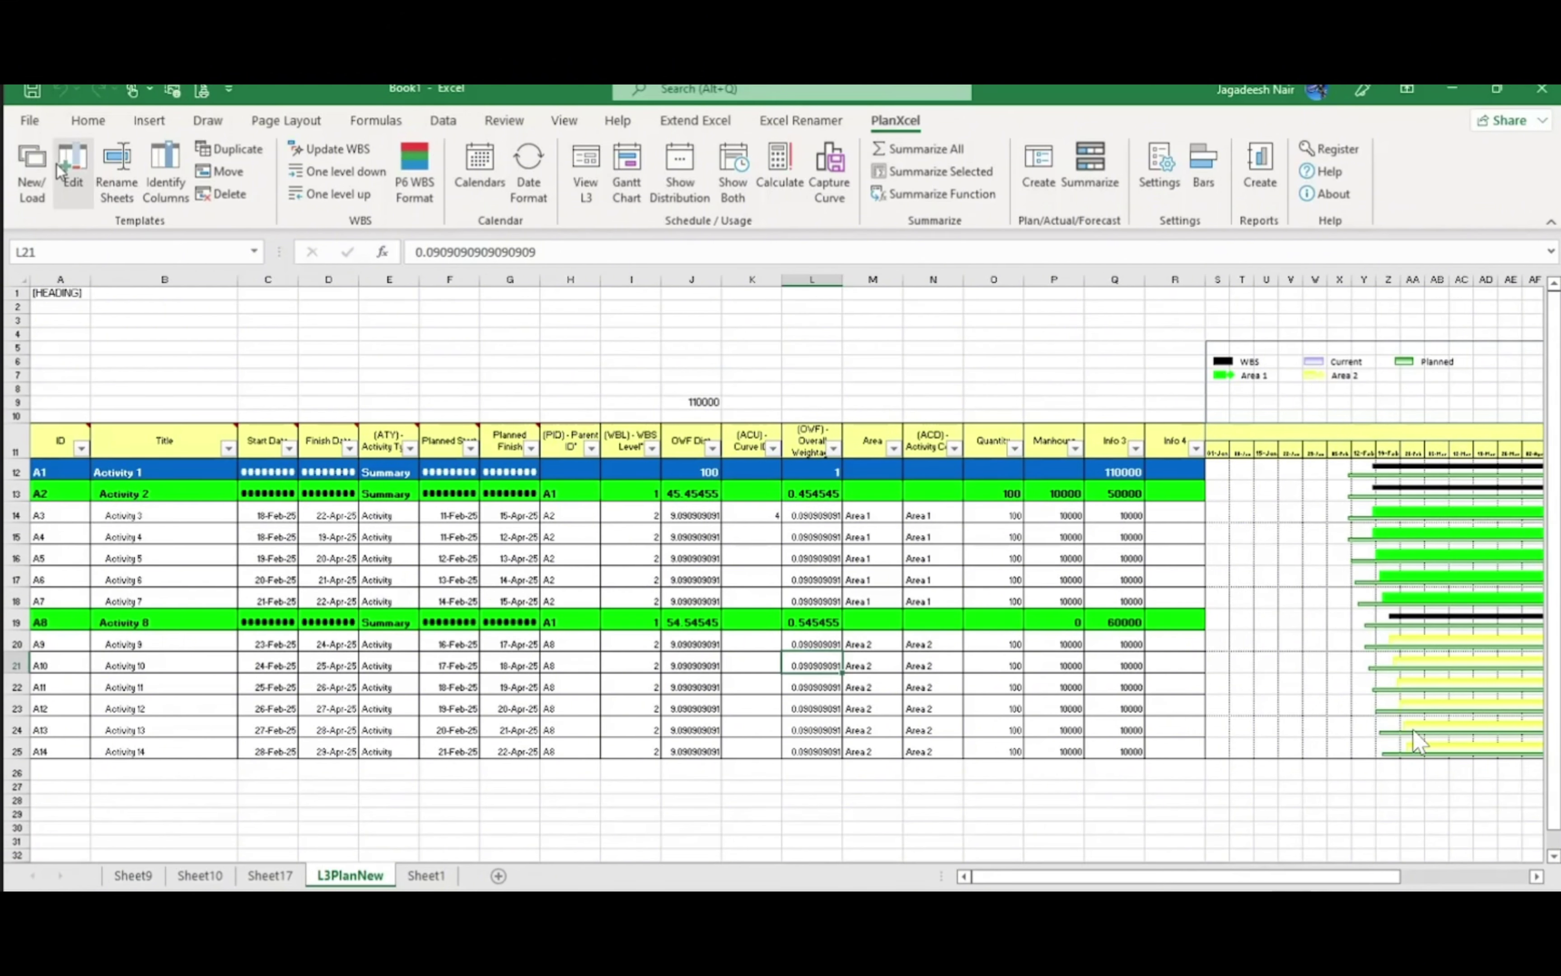
Edit the template to add the Activity Planned Progress and Actual % Completion columns after Activity Code
click(72, 162)
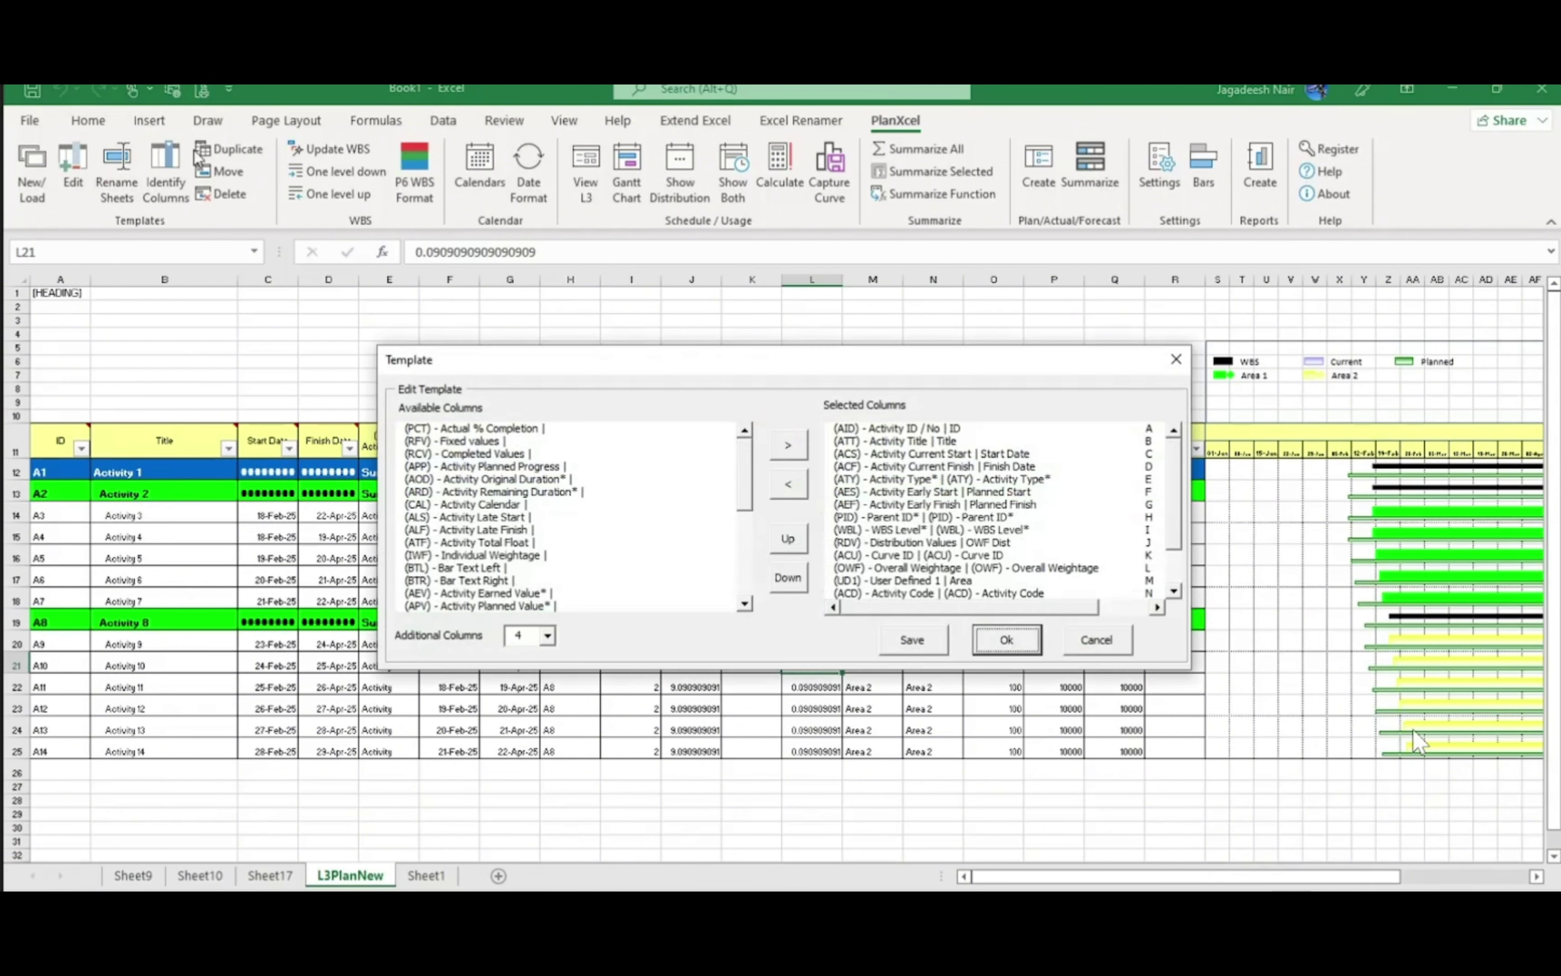
click(507, 434)
scroll(1185, 524, down, 2)
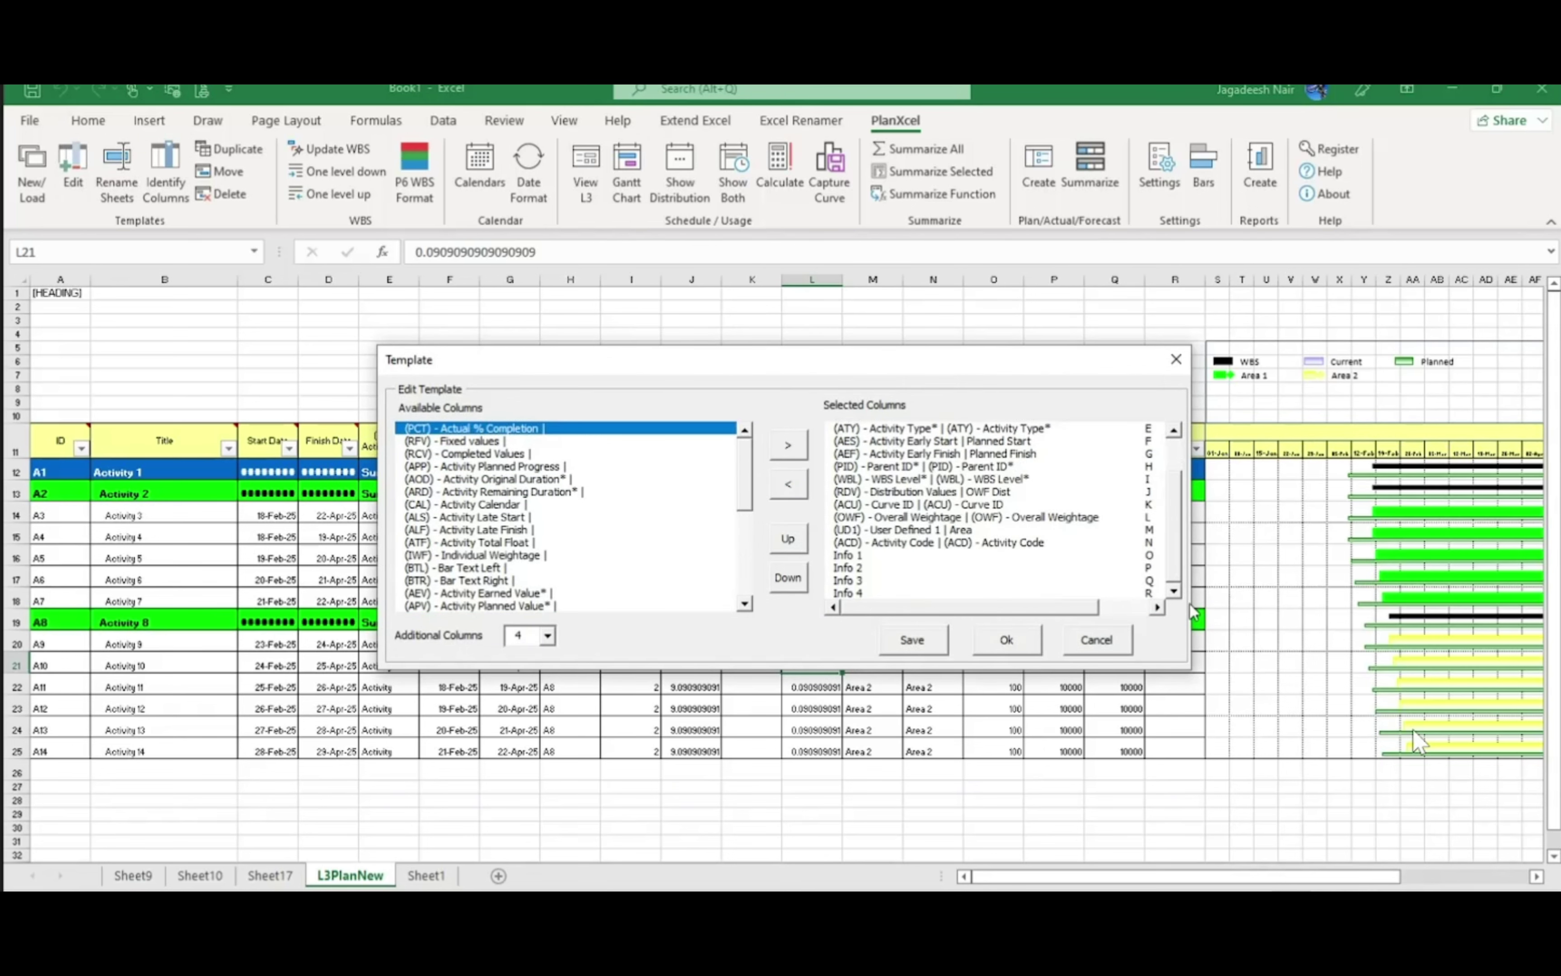
click(924, 544)
click(794, 450)
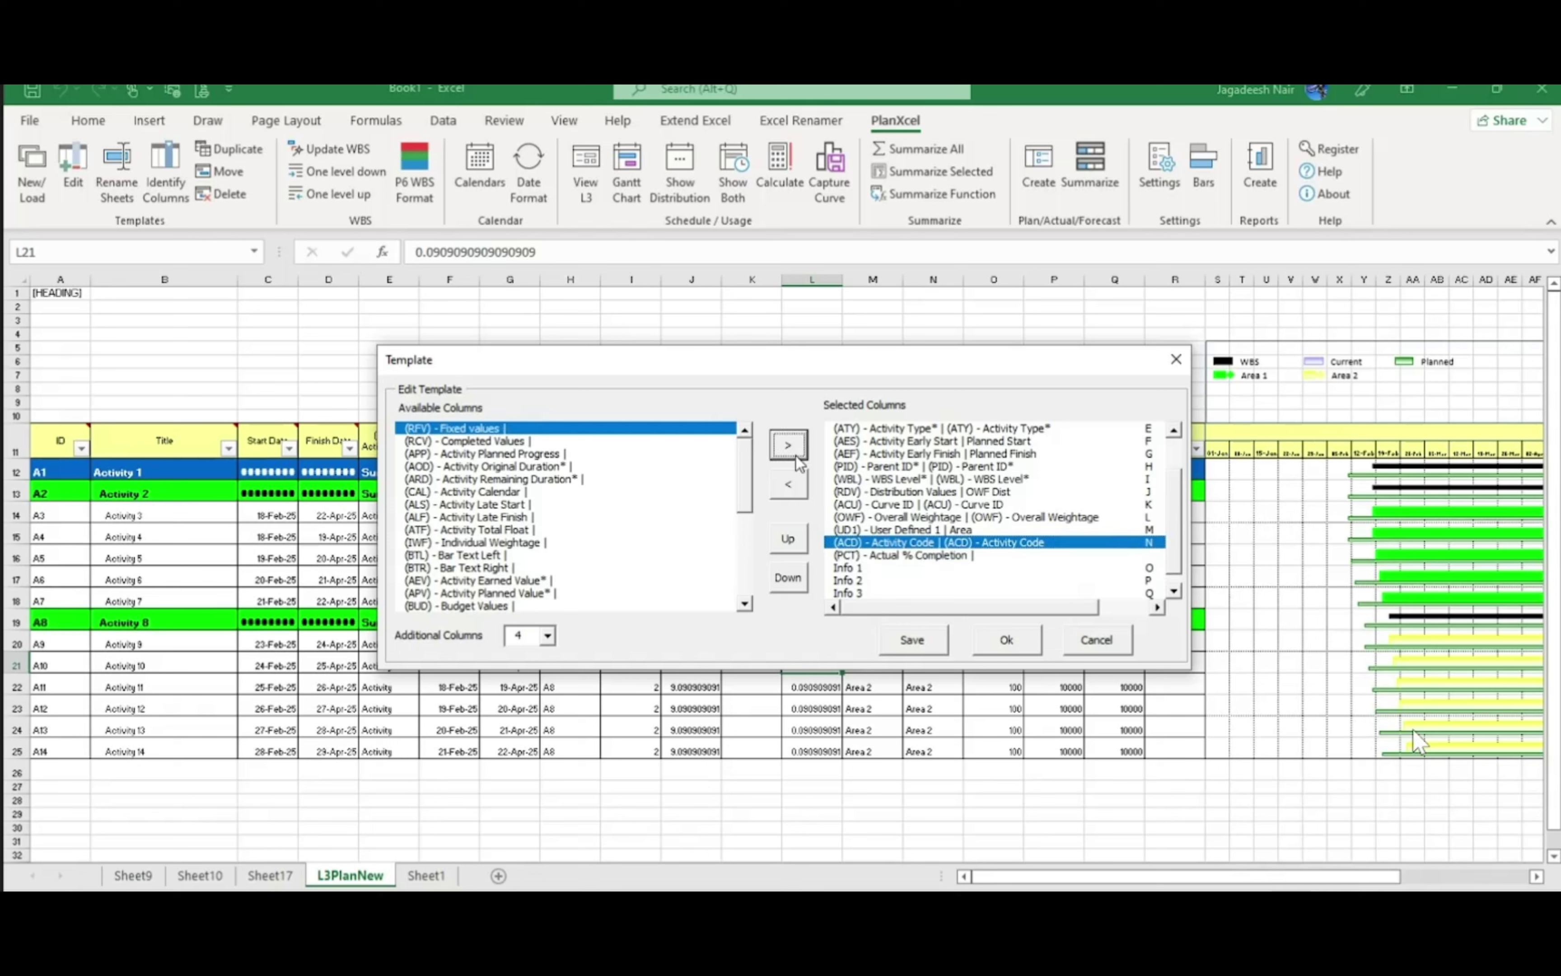
click(504, 454)
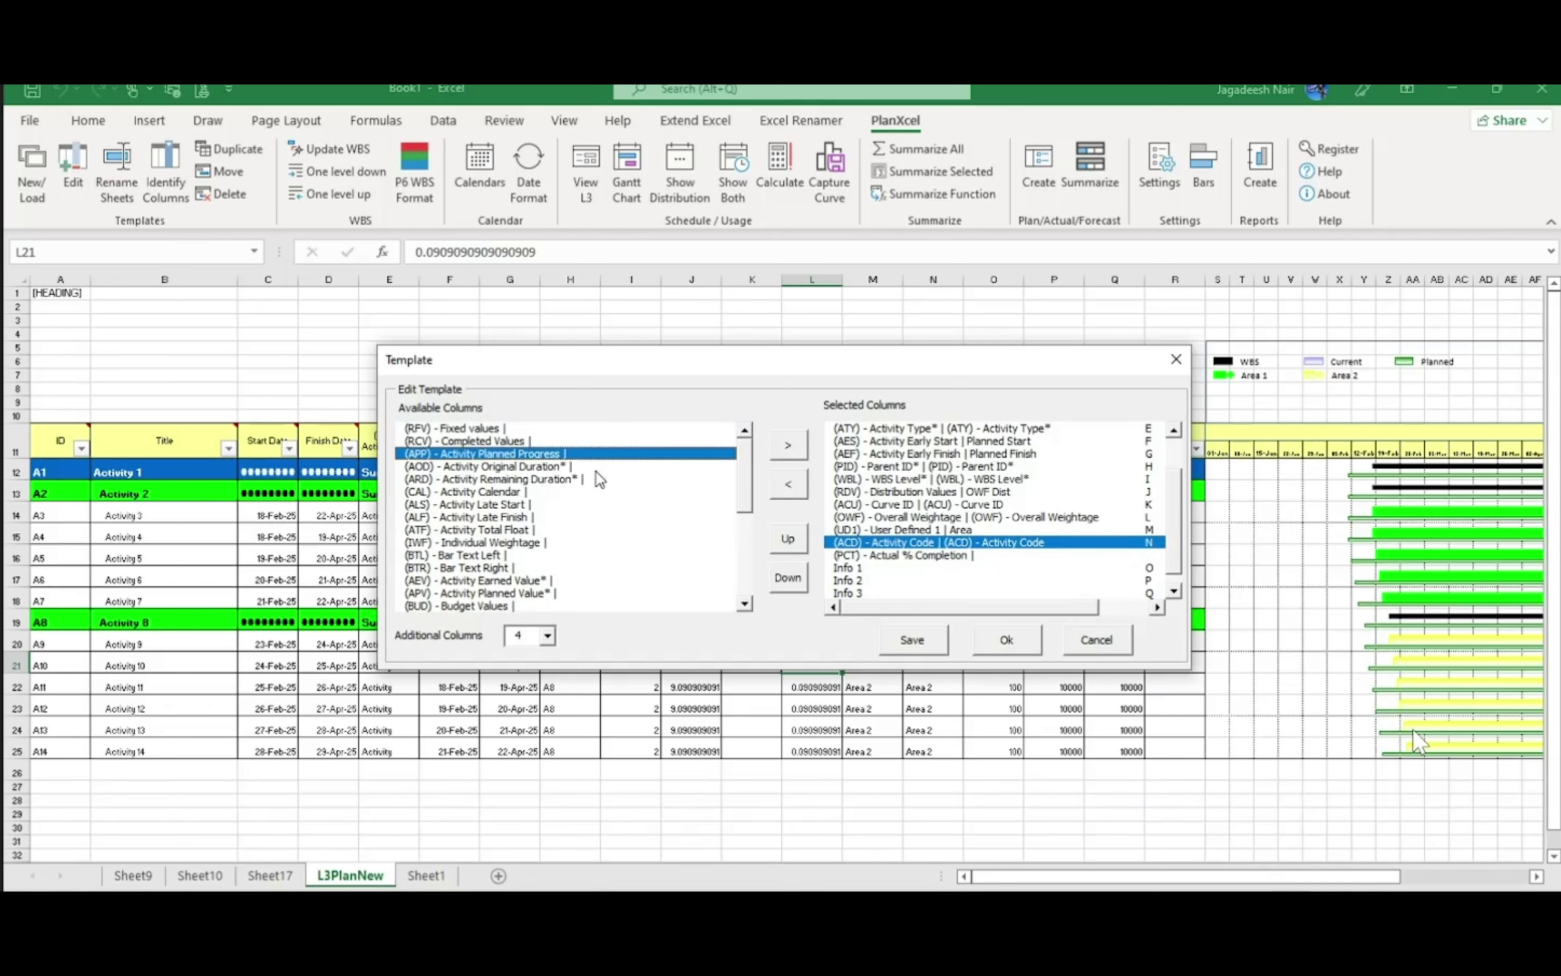
click(788, 446)
click(1007, 639)
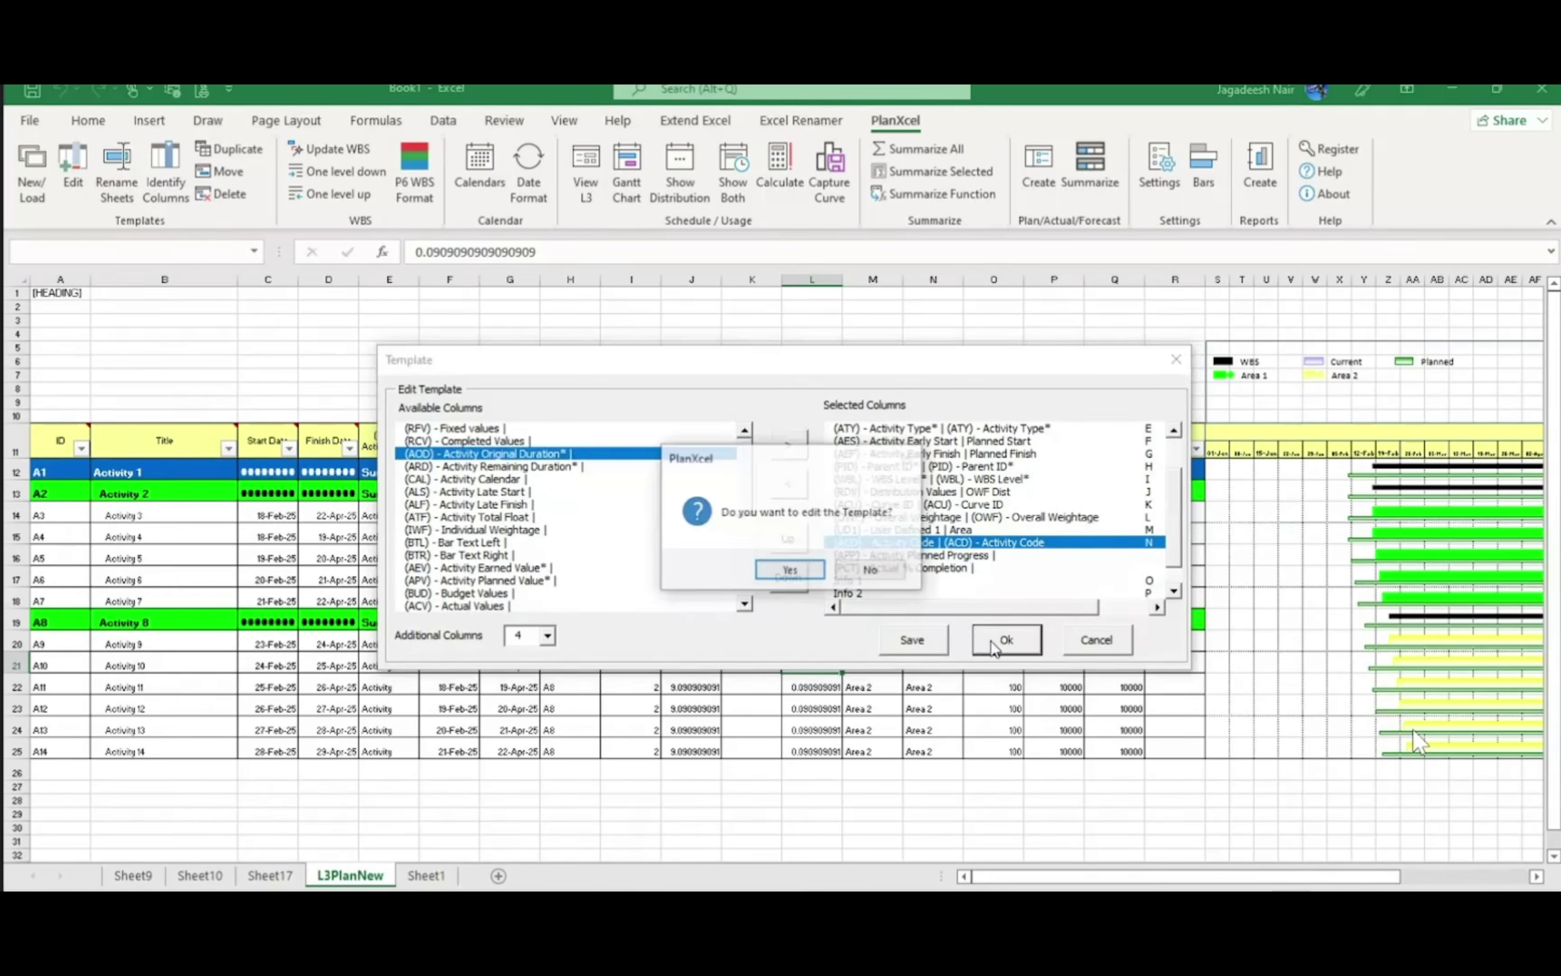
click(790, 574)
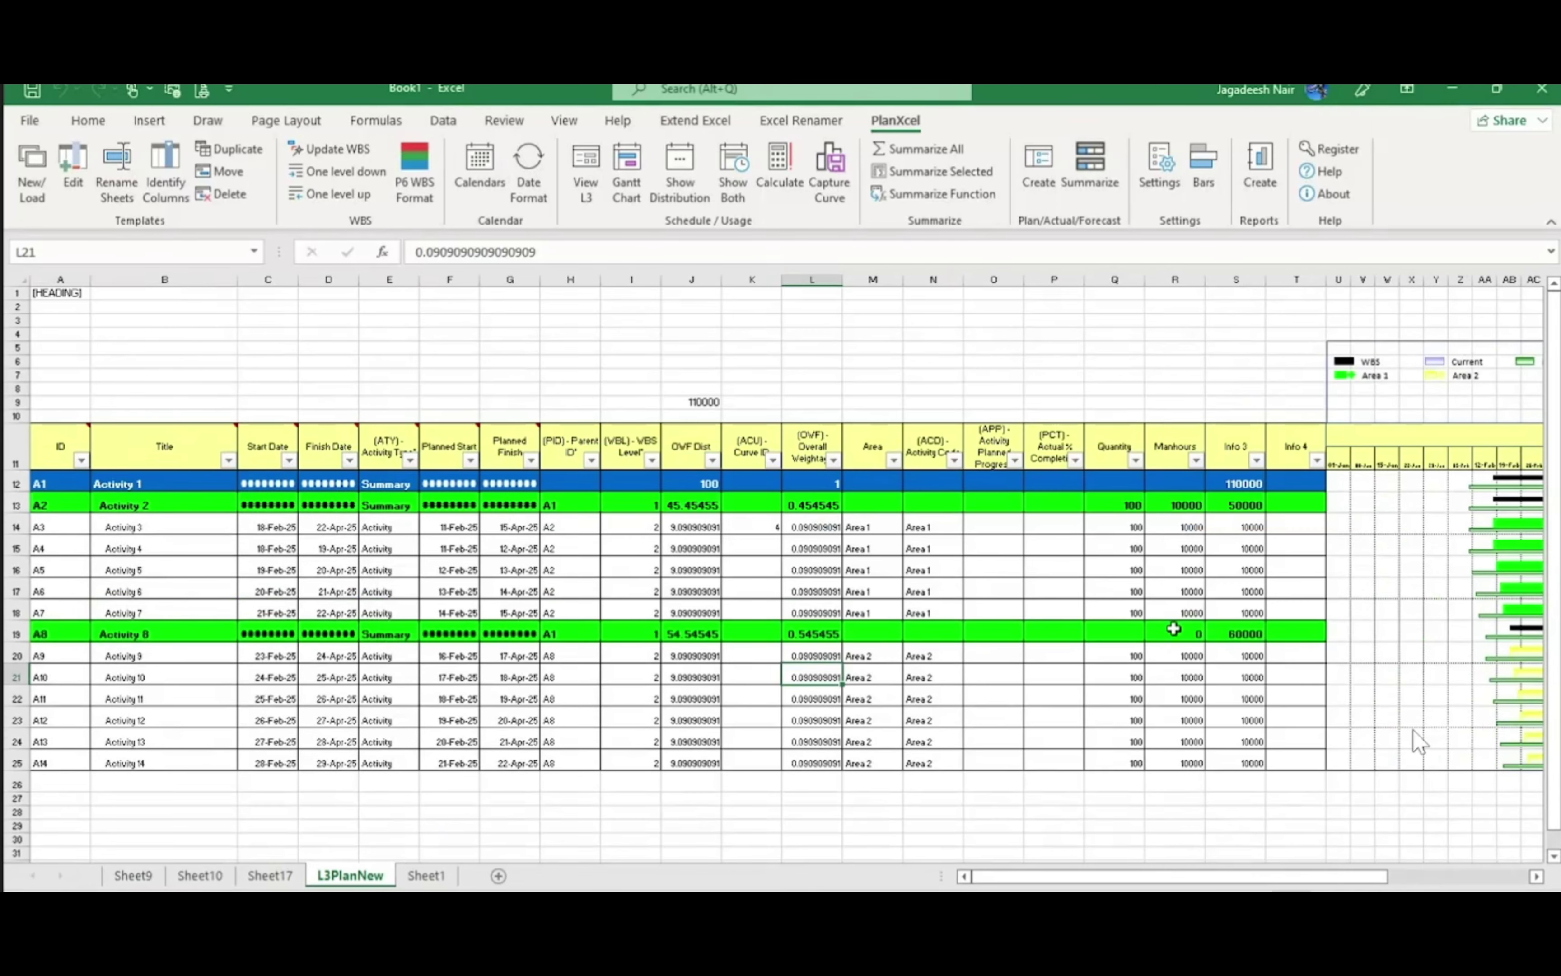
Set the calendar's As On Date to 15-Mar-25 and close the settings
click(987, 586)
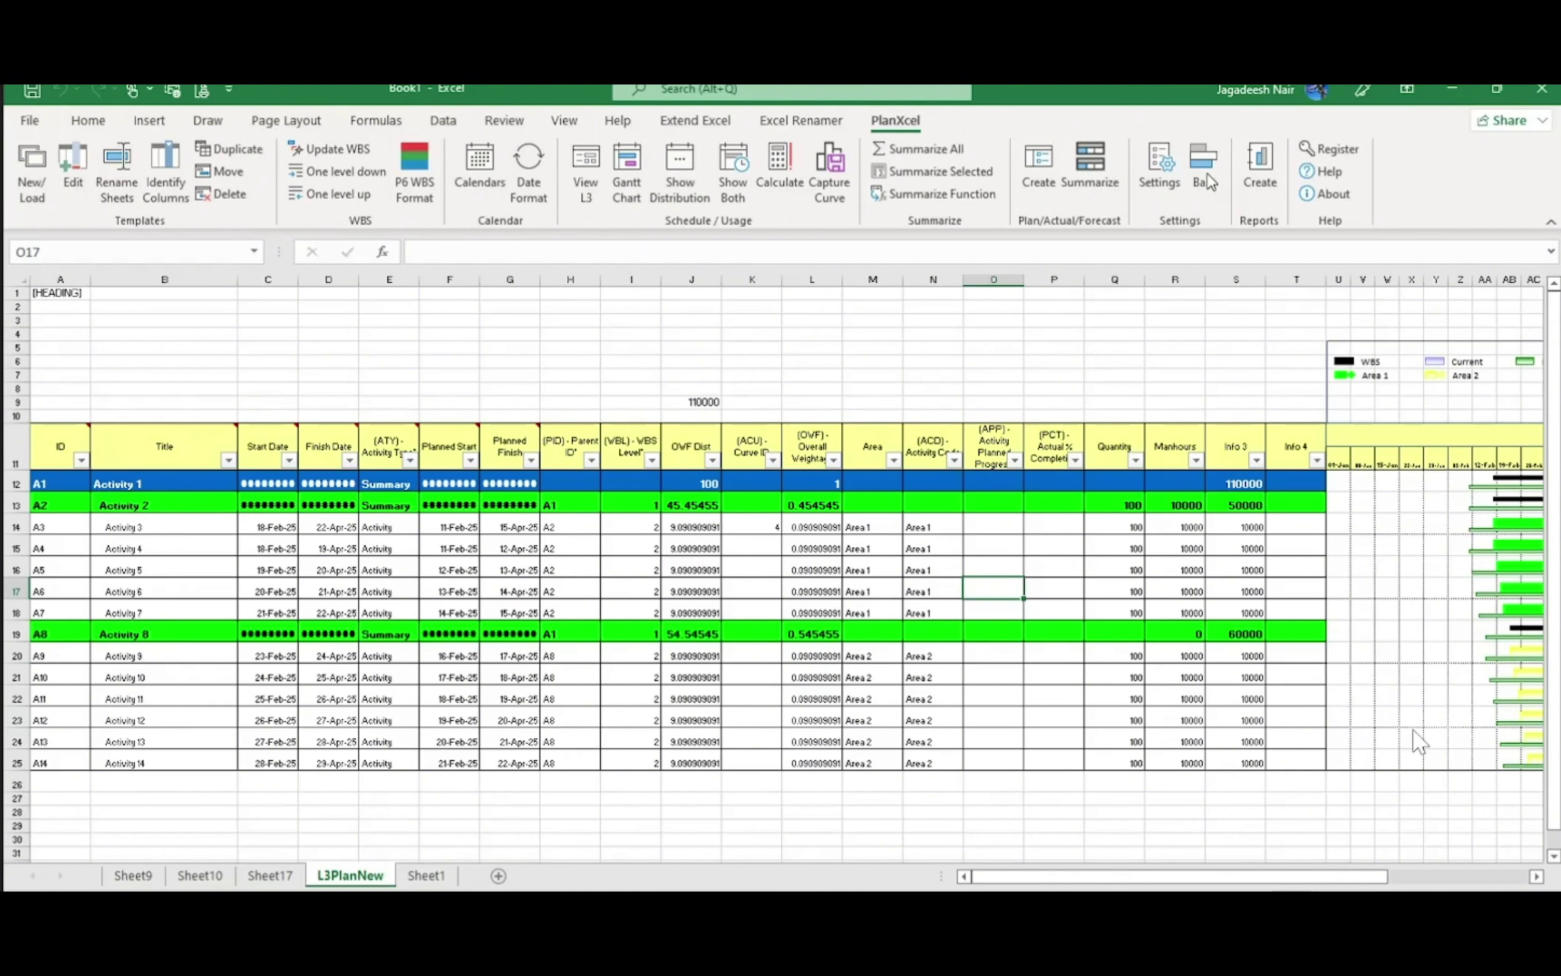
click(1173, 163)
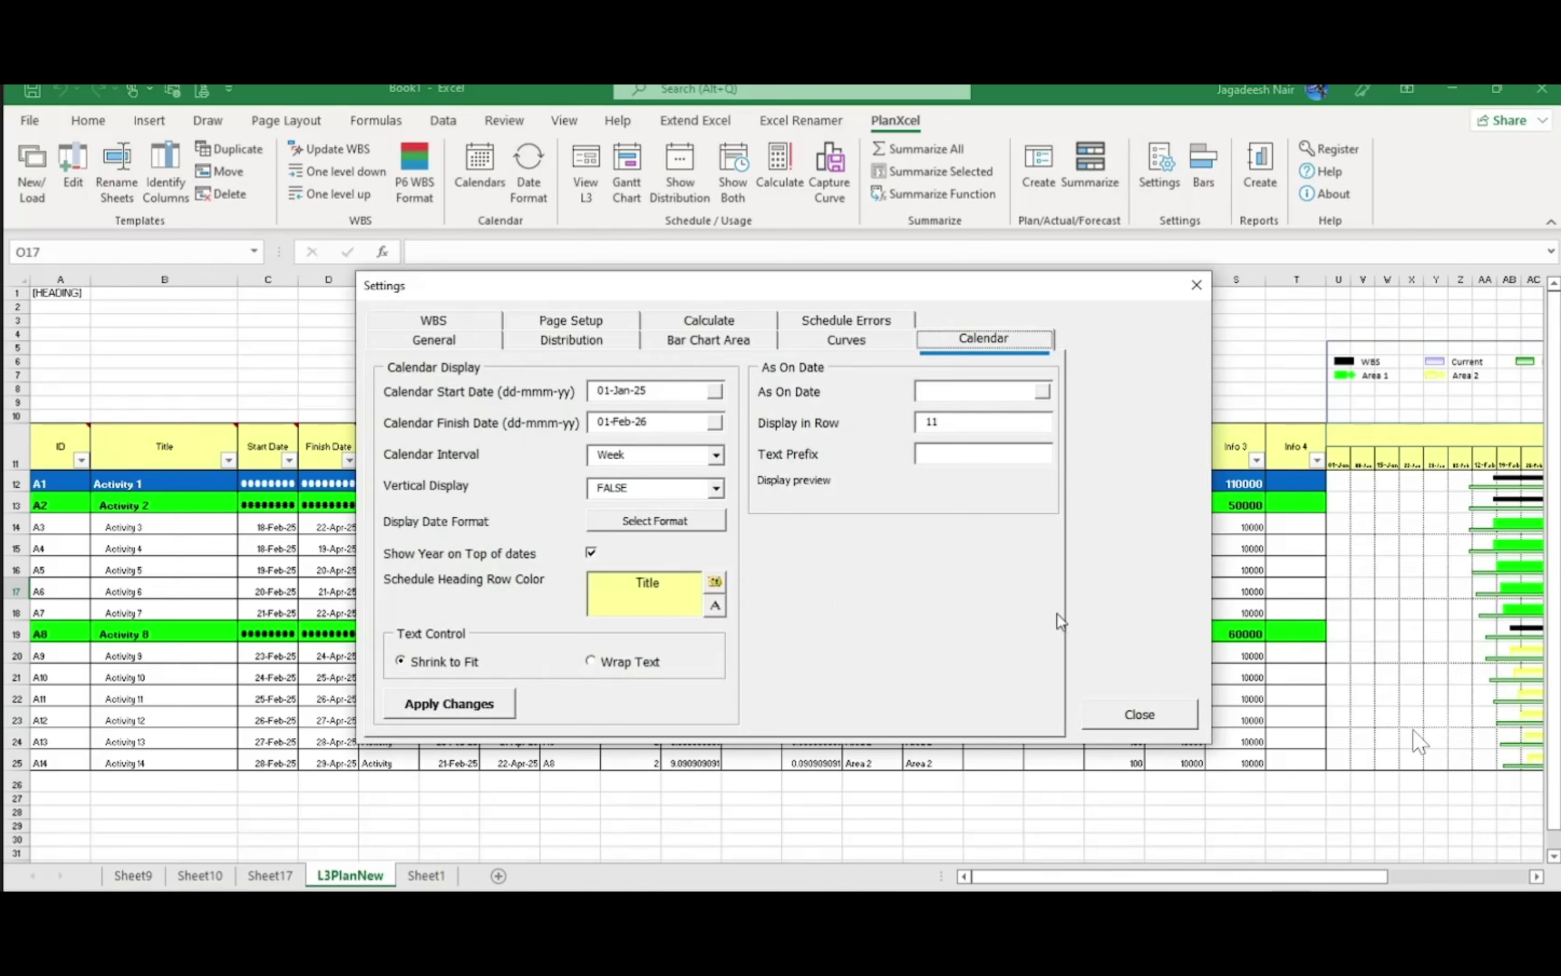
click(1043, 391)
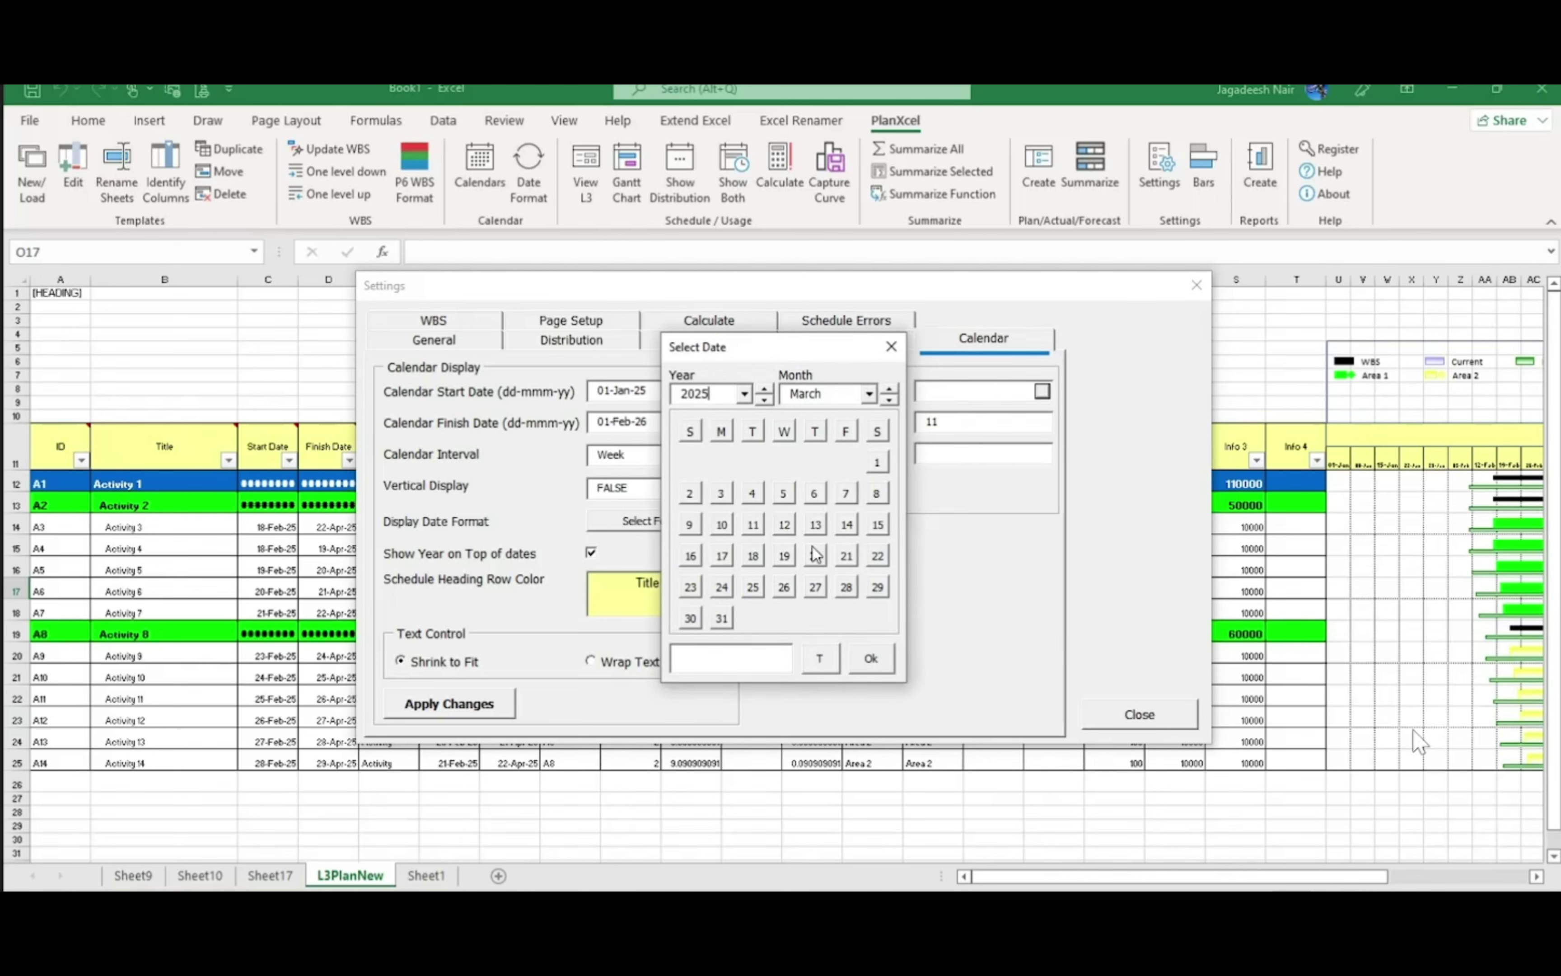
click(882, 526)
click(874, 659)
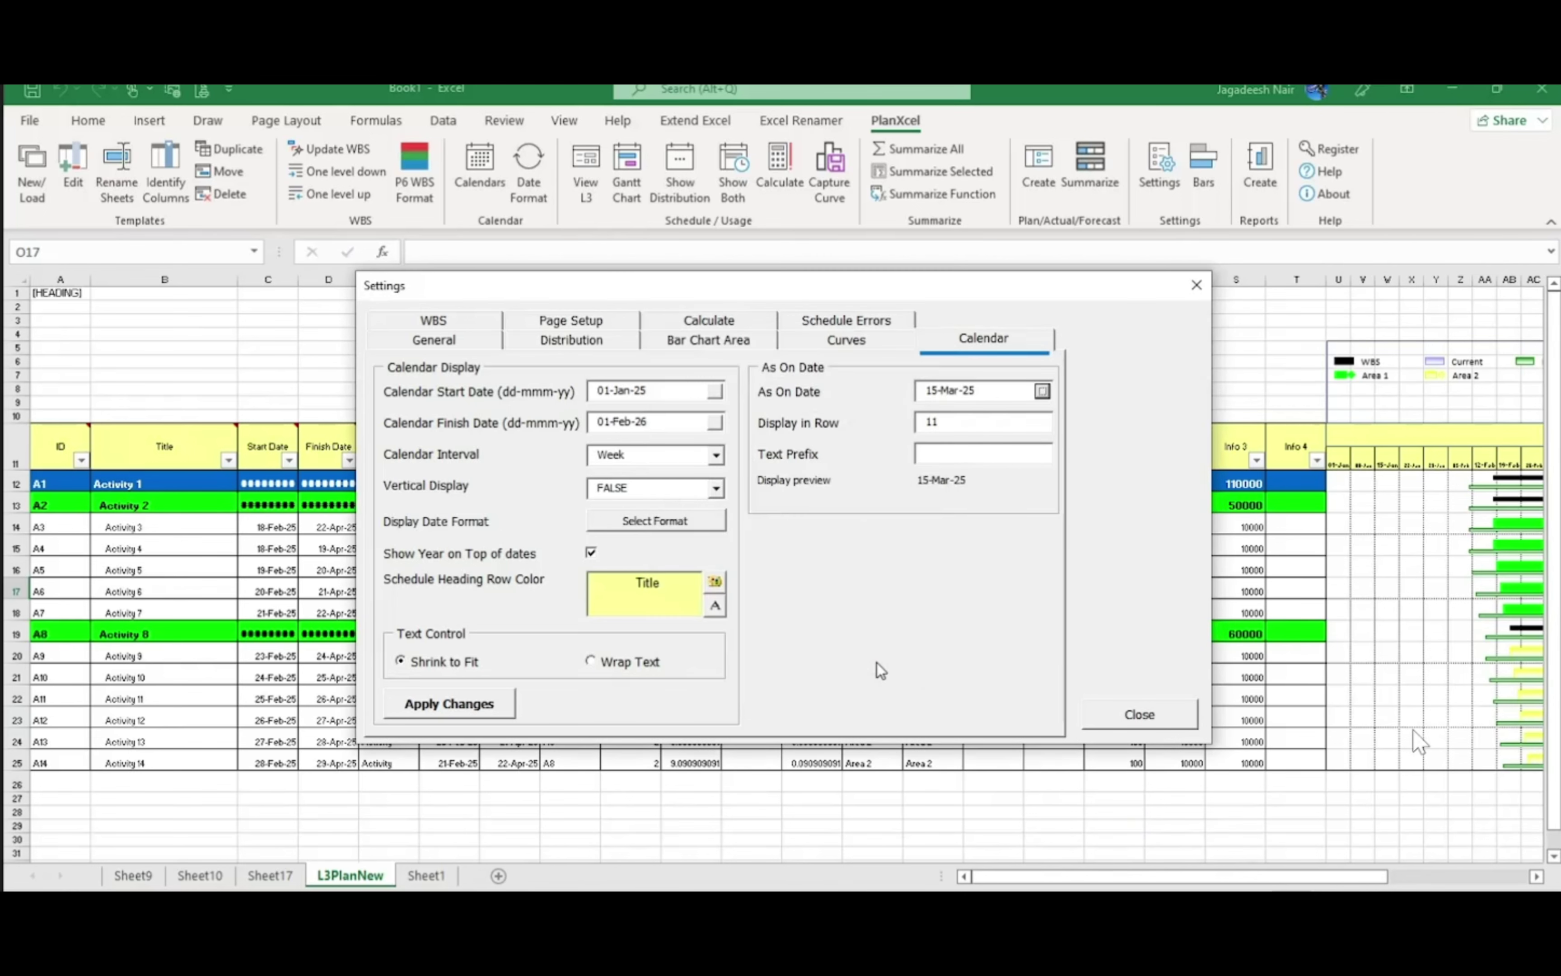
click(1150, 724)
Calculate the schedule progress and check the Activity Planned Progress and Actual % Completion values
click(933, 656)
click(772, 172)
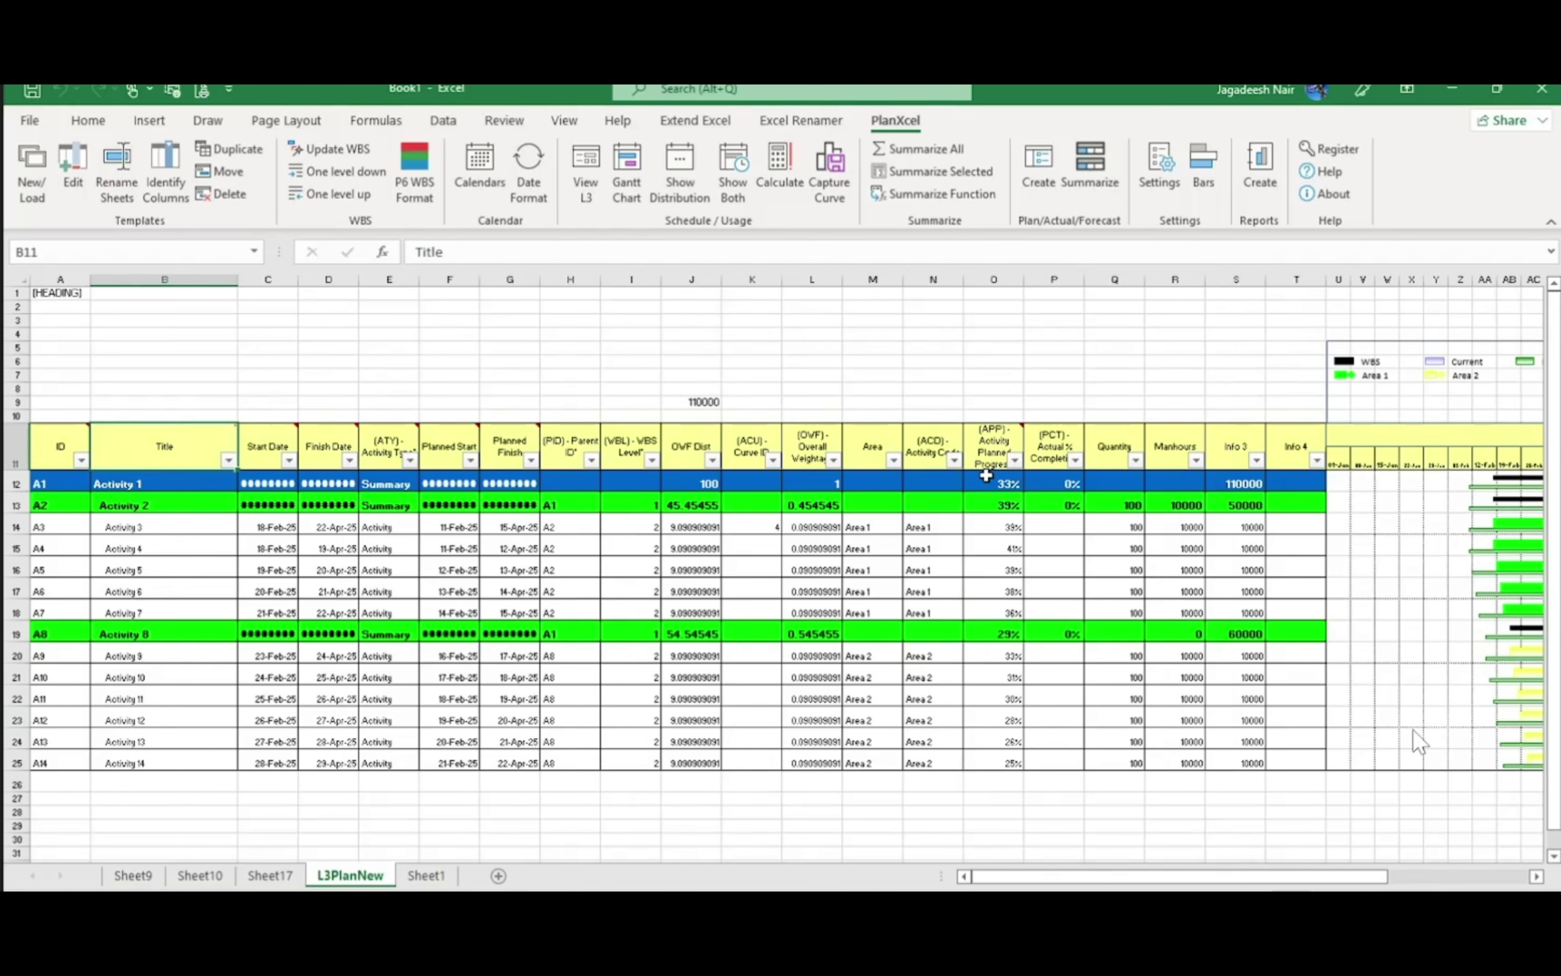
drag(987, 483, 1009, 765)
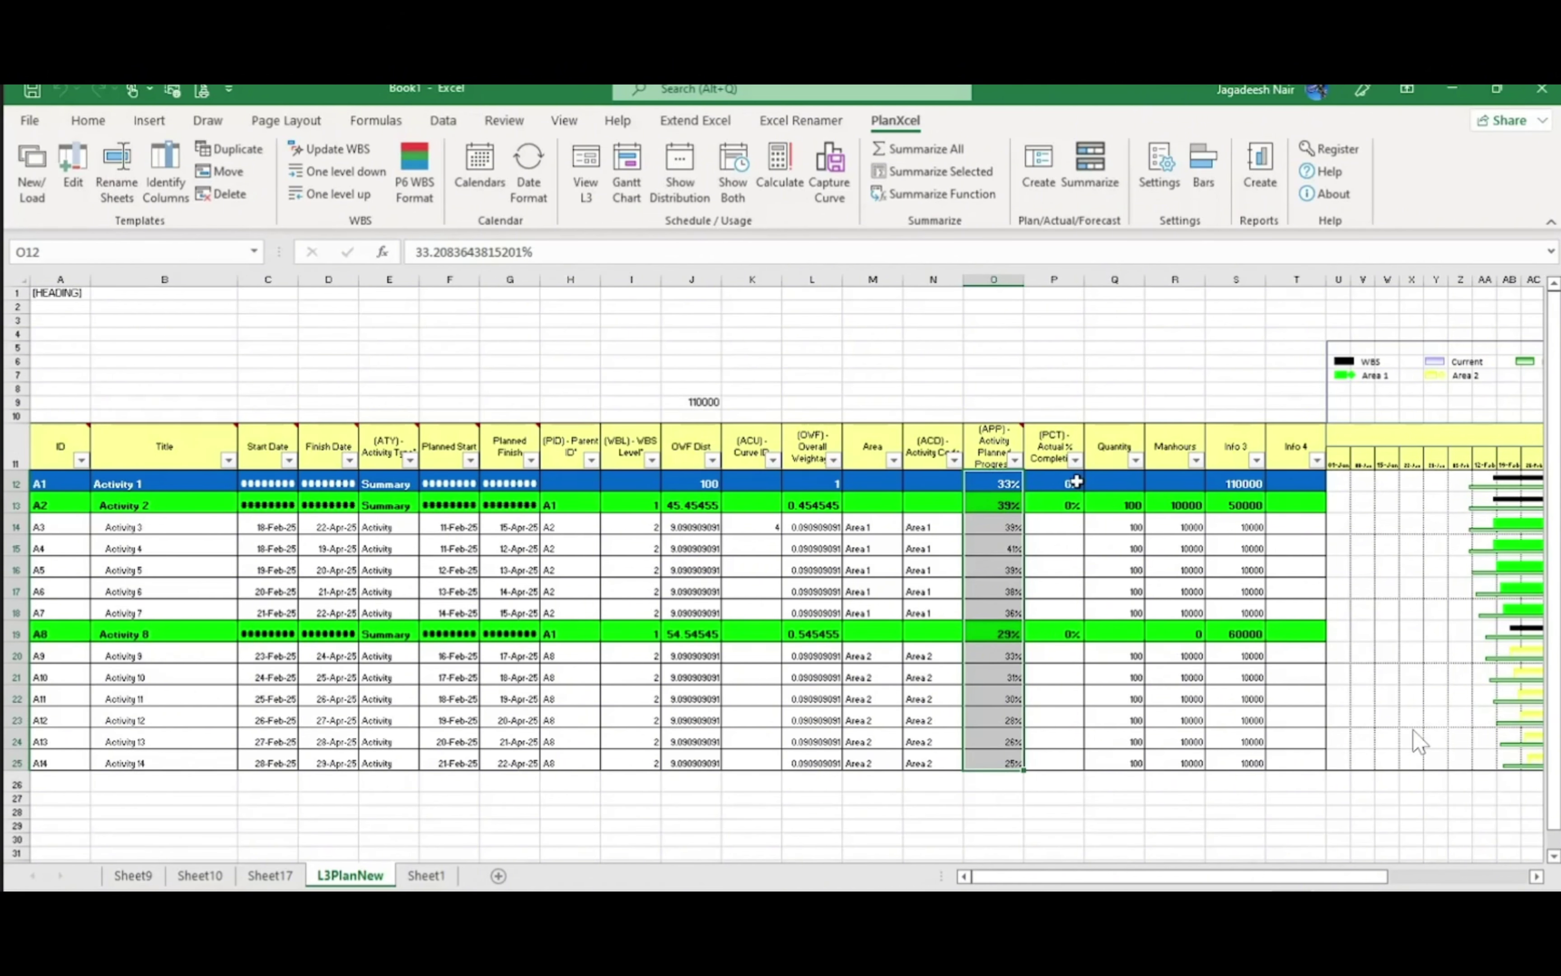
click(1074, 483)
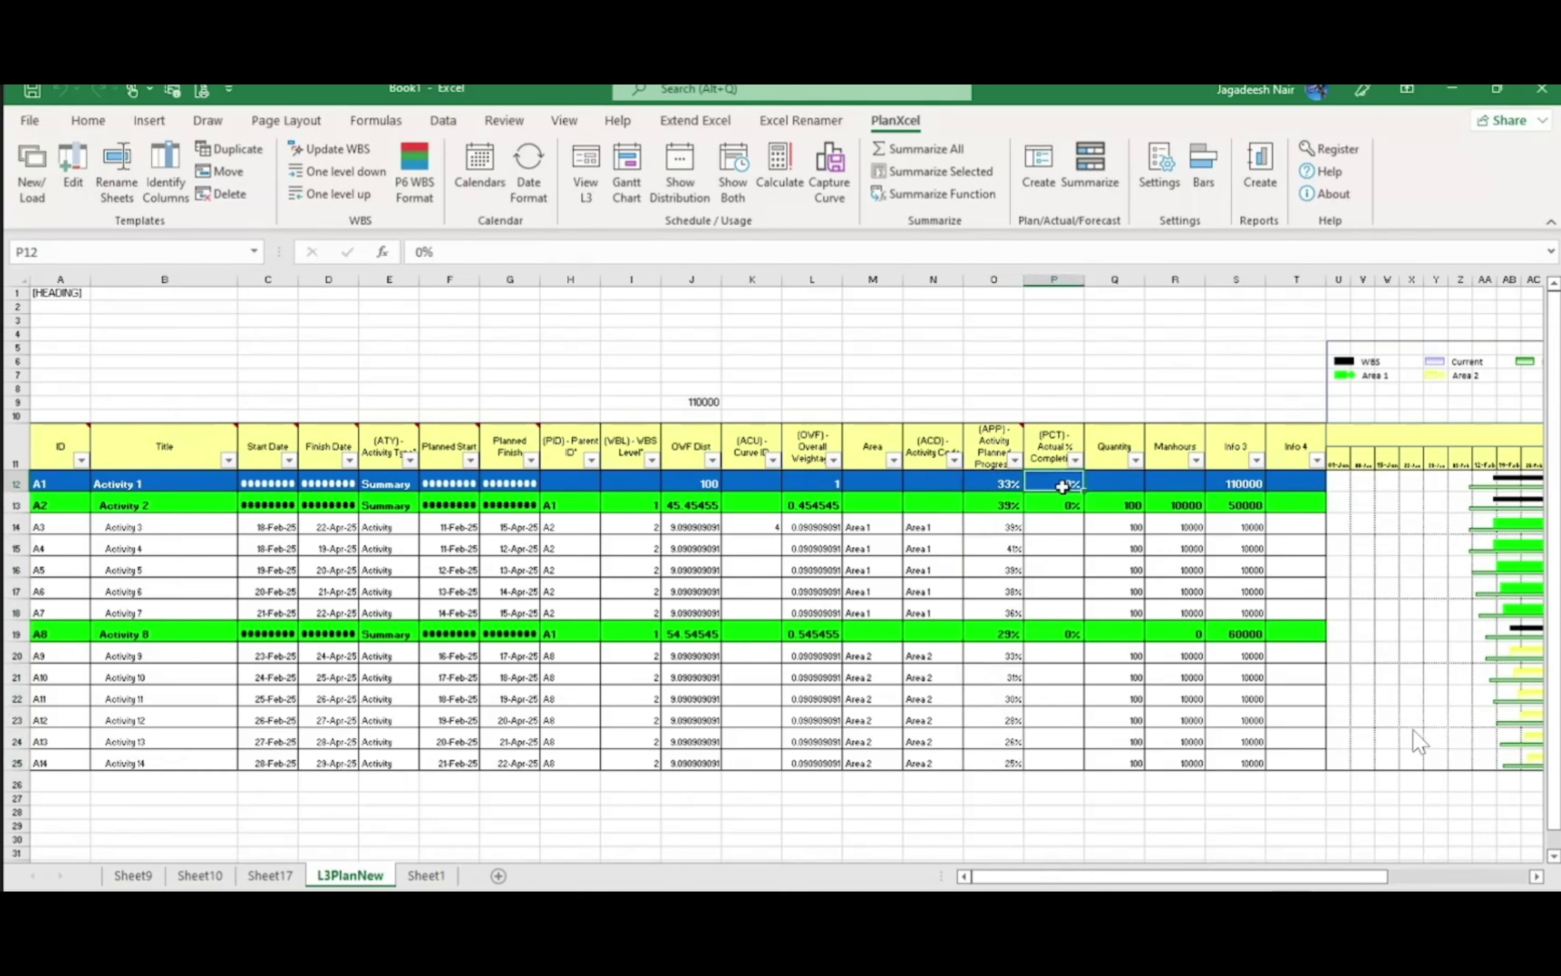
Enter 10% actual completion for Activity 3 and 15% for Activity 4, recalculate, and check the Activity 1 roll-up
click(1061, 527)
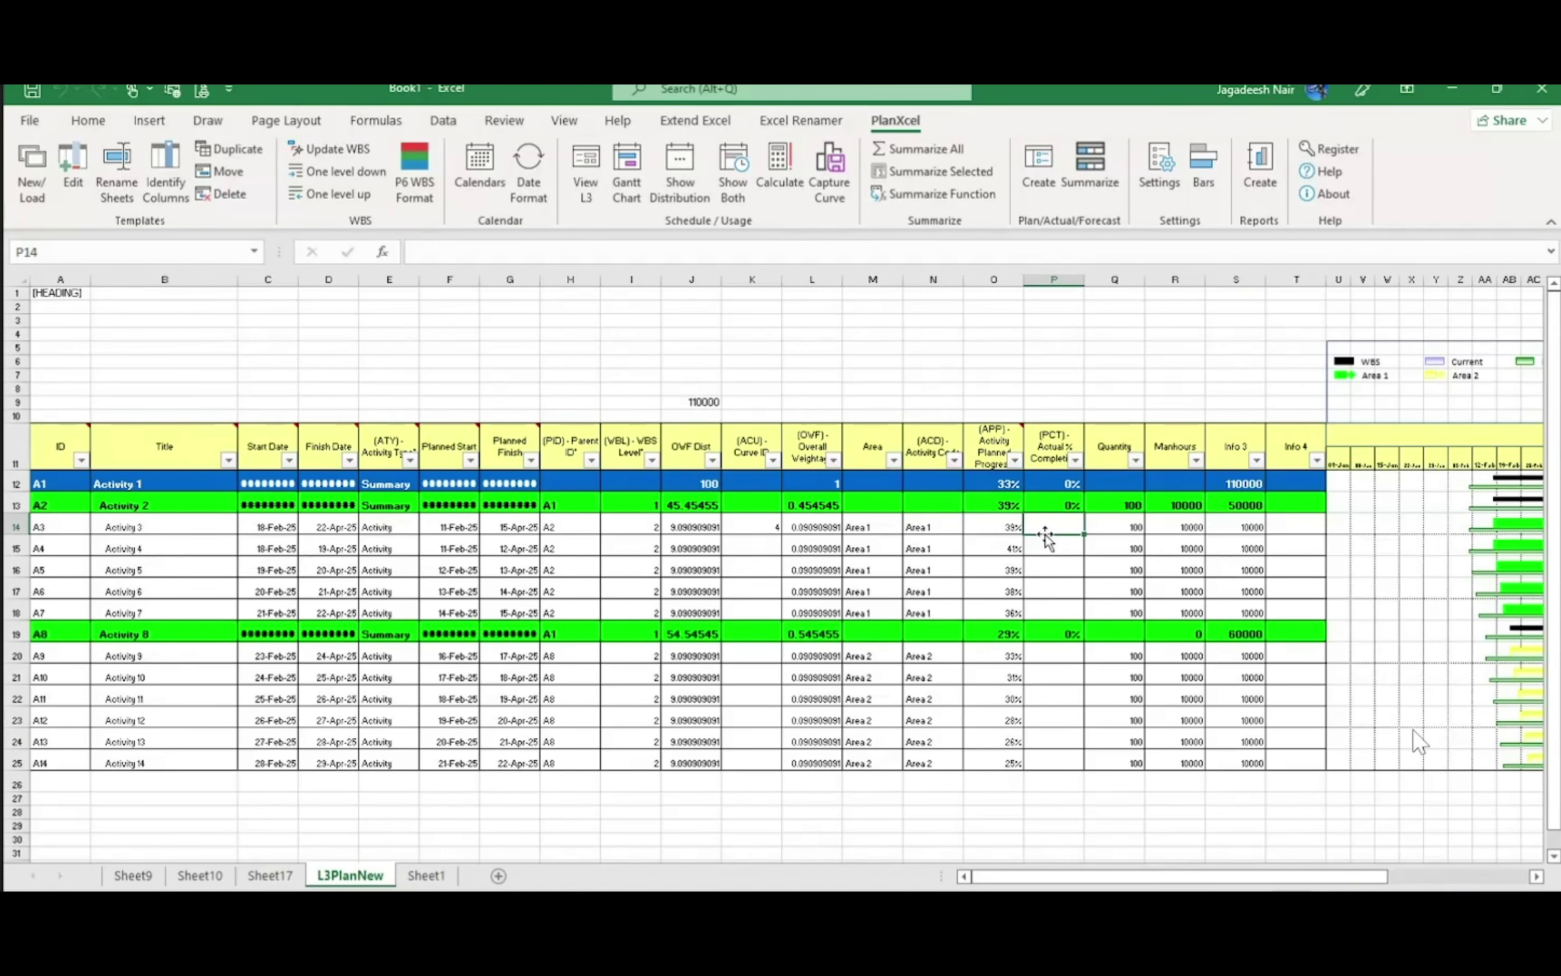
text(0)
key(Return)
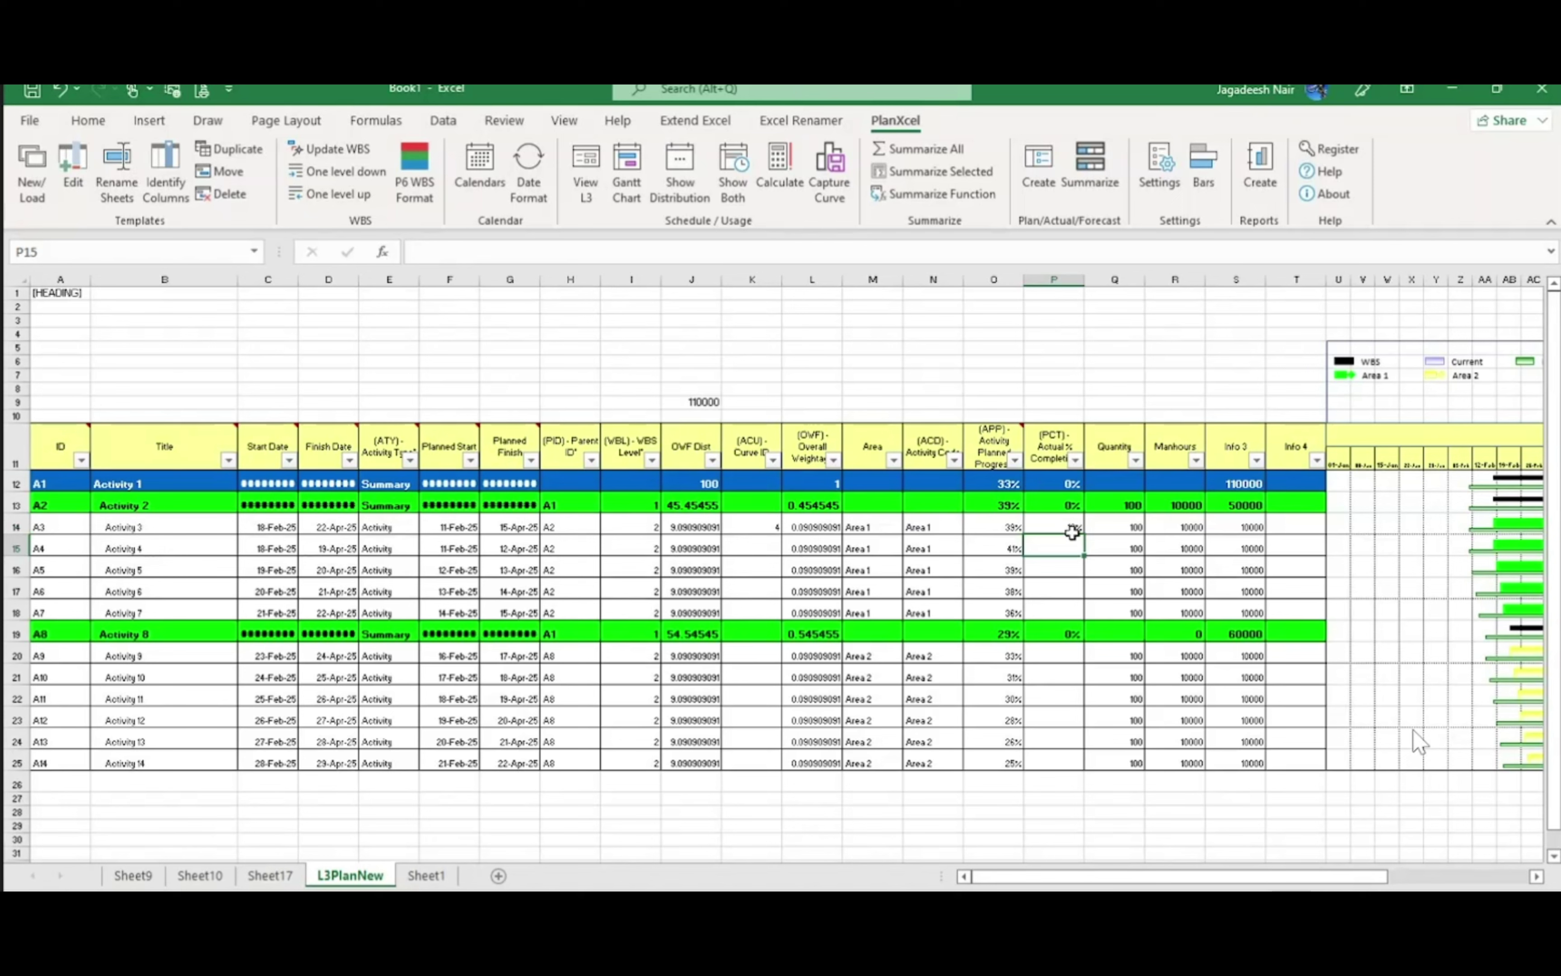
text(15)
key(Return)
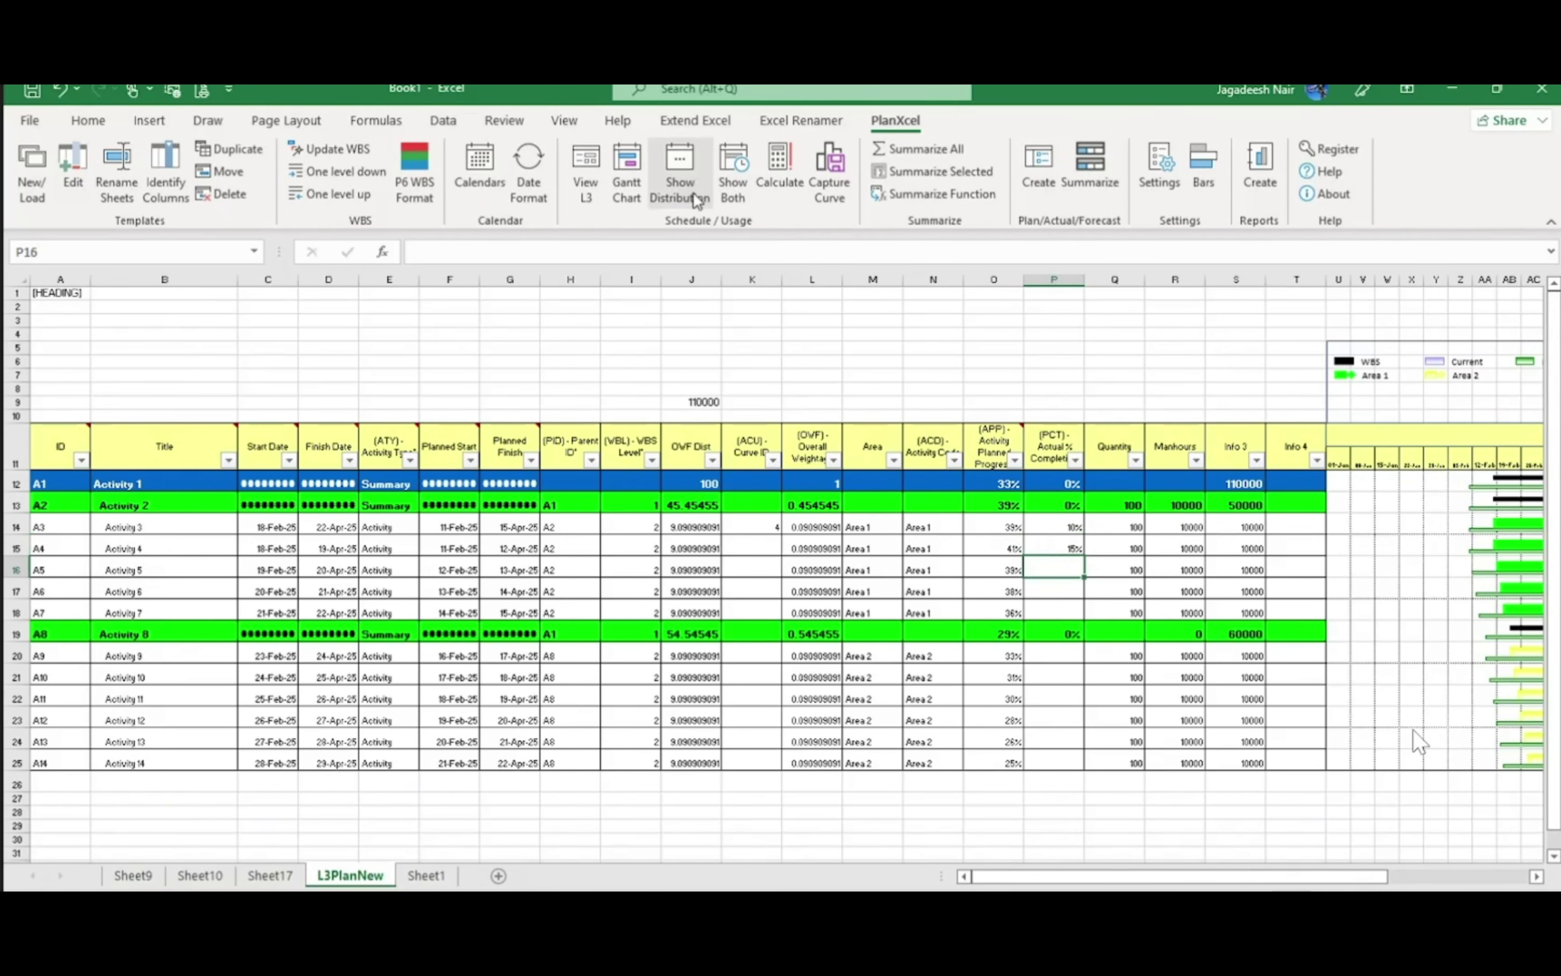
click(830, 173)
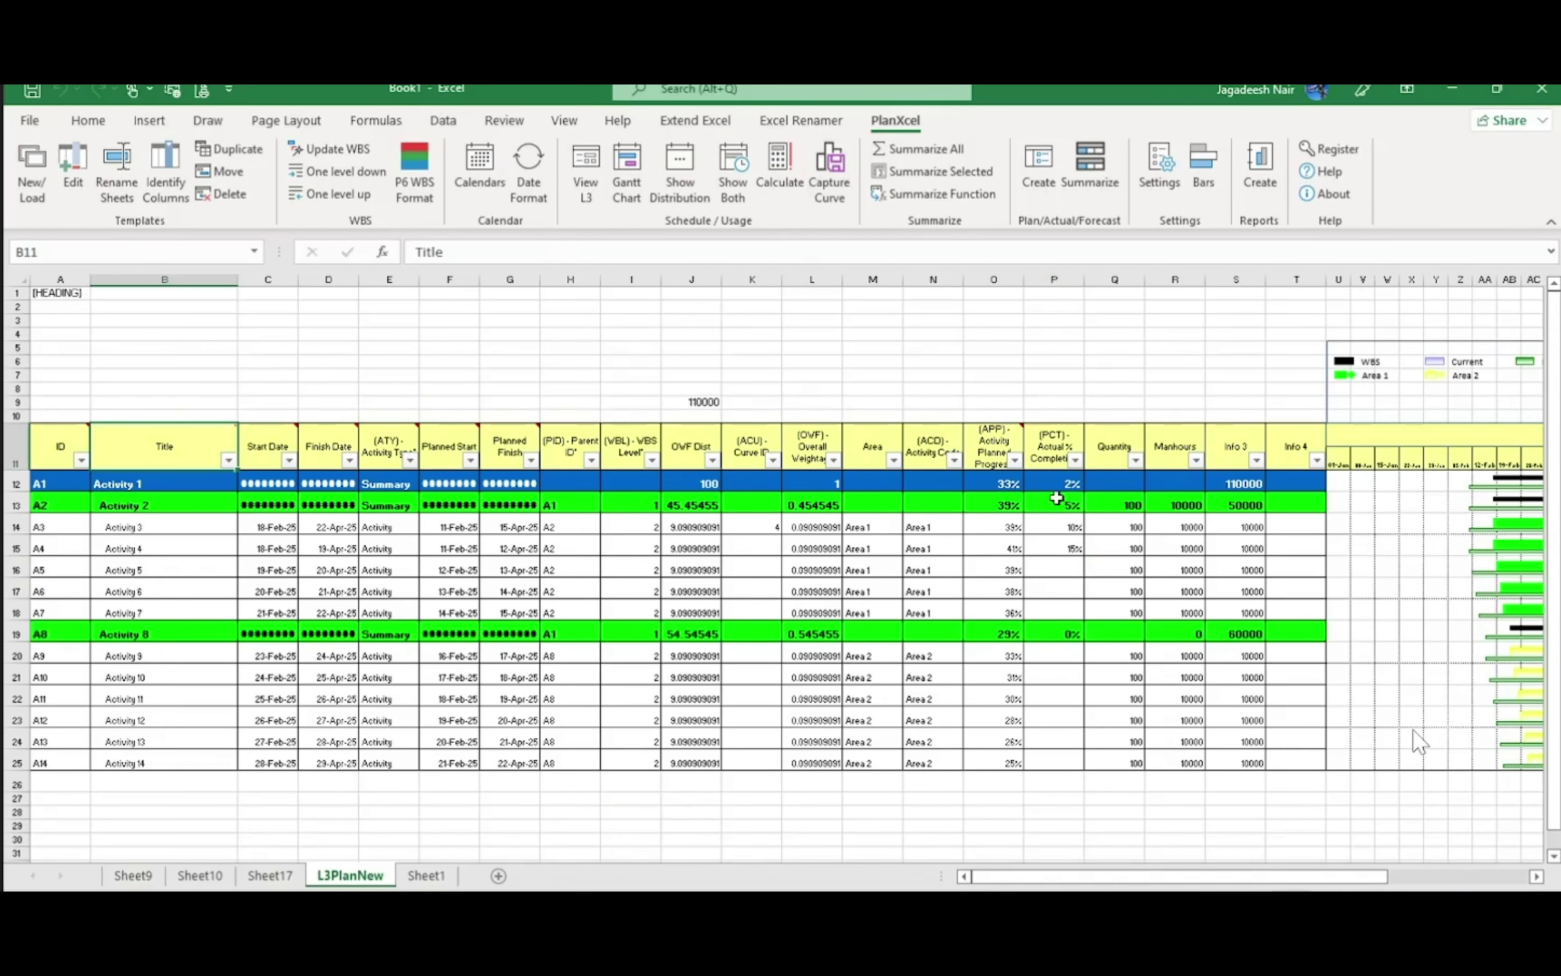
click(1057, 479)
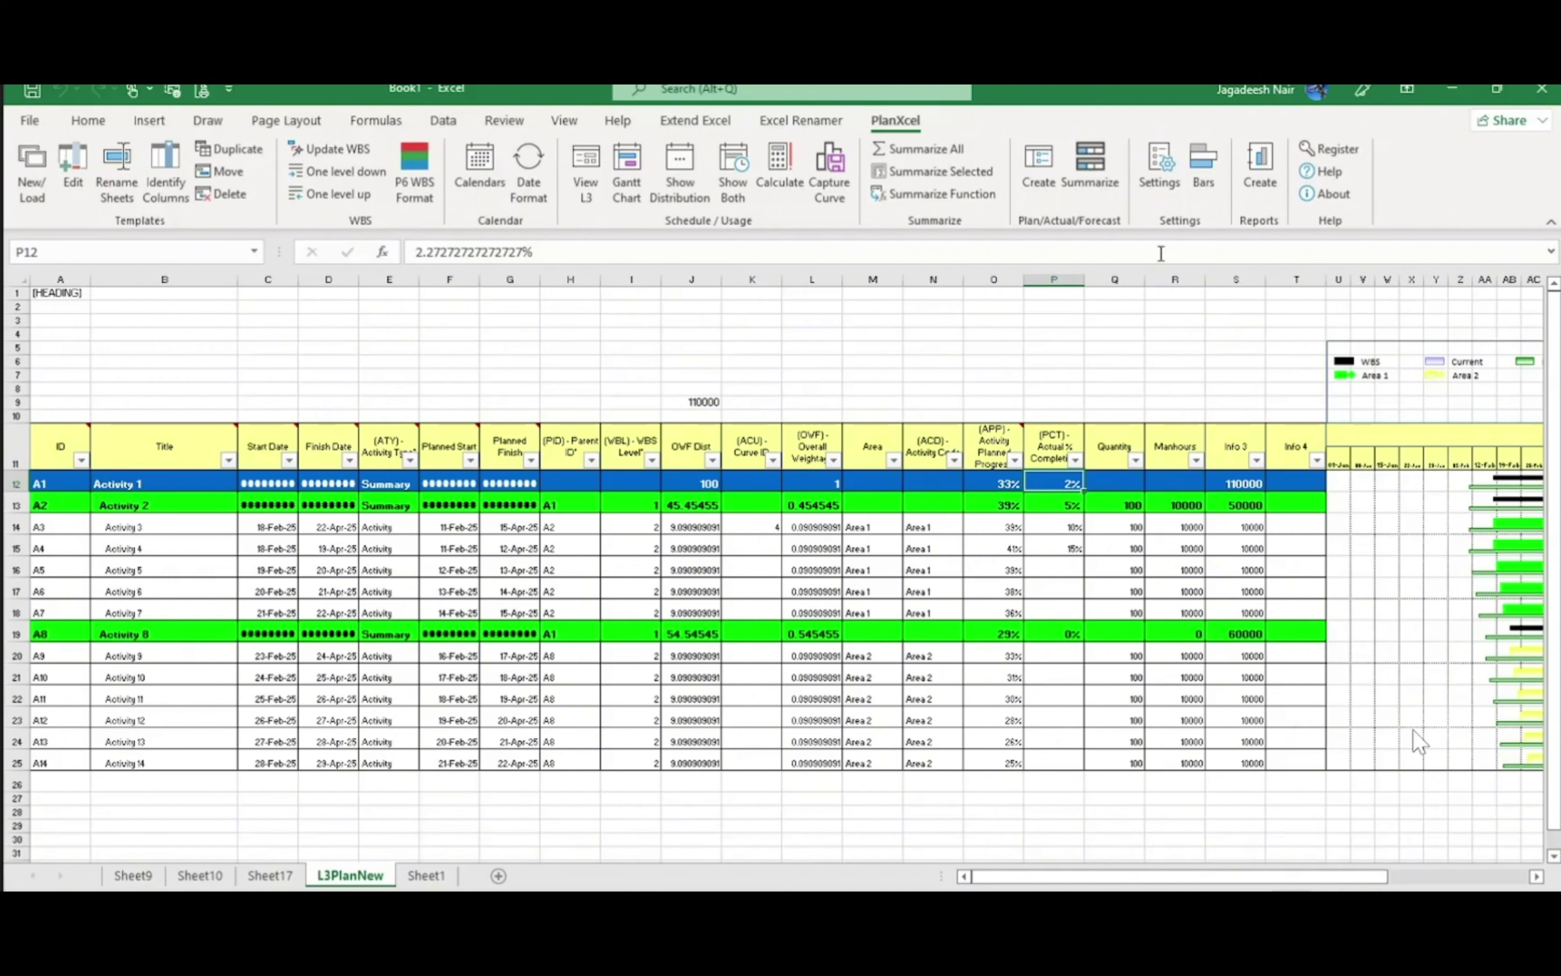
Review the Calculate settings for progress roll-up, the Overall Weightage column and the summary rows' Actual % Completion values
click(1159, 169)
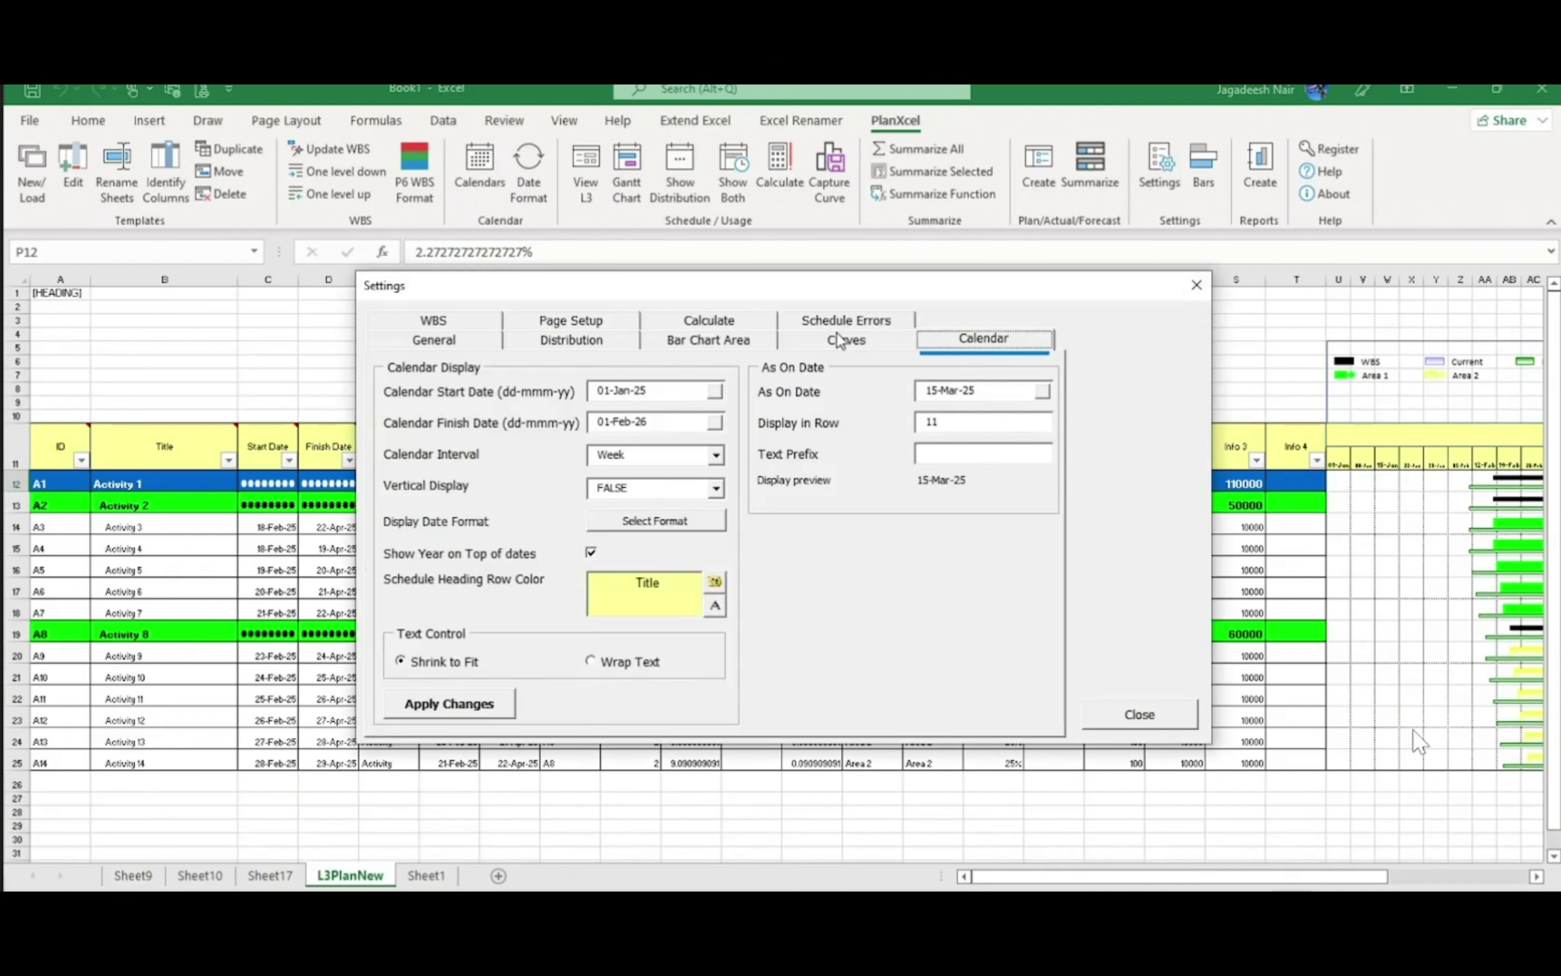
click(726, 321)
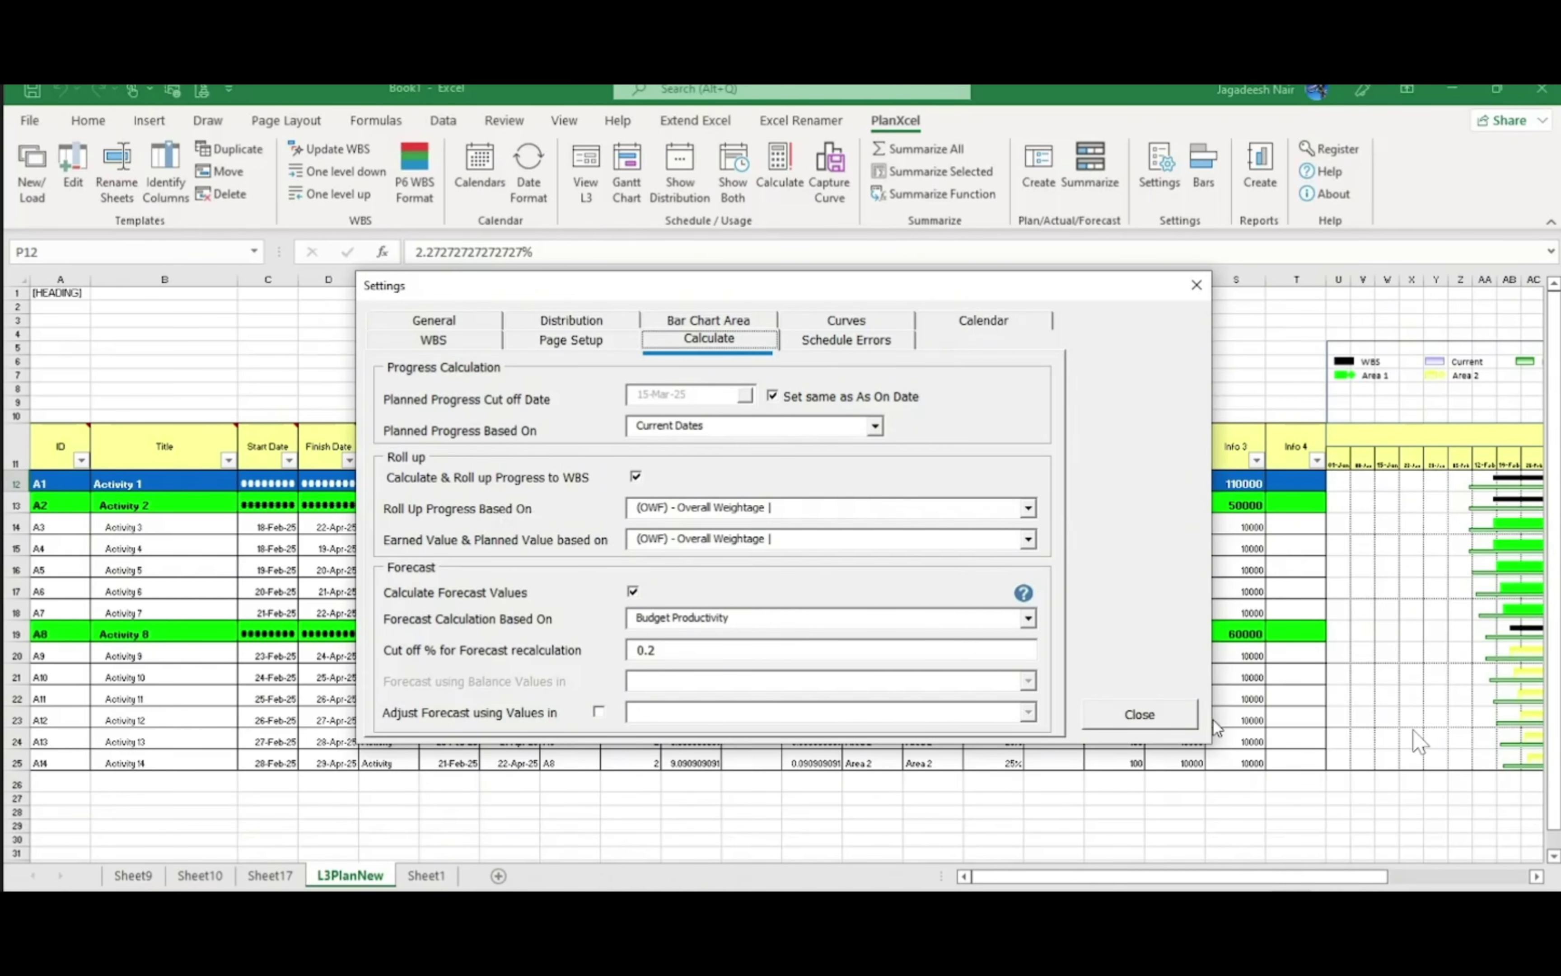
click(1140, 714)
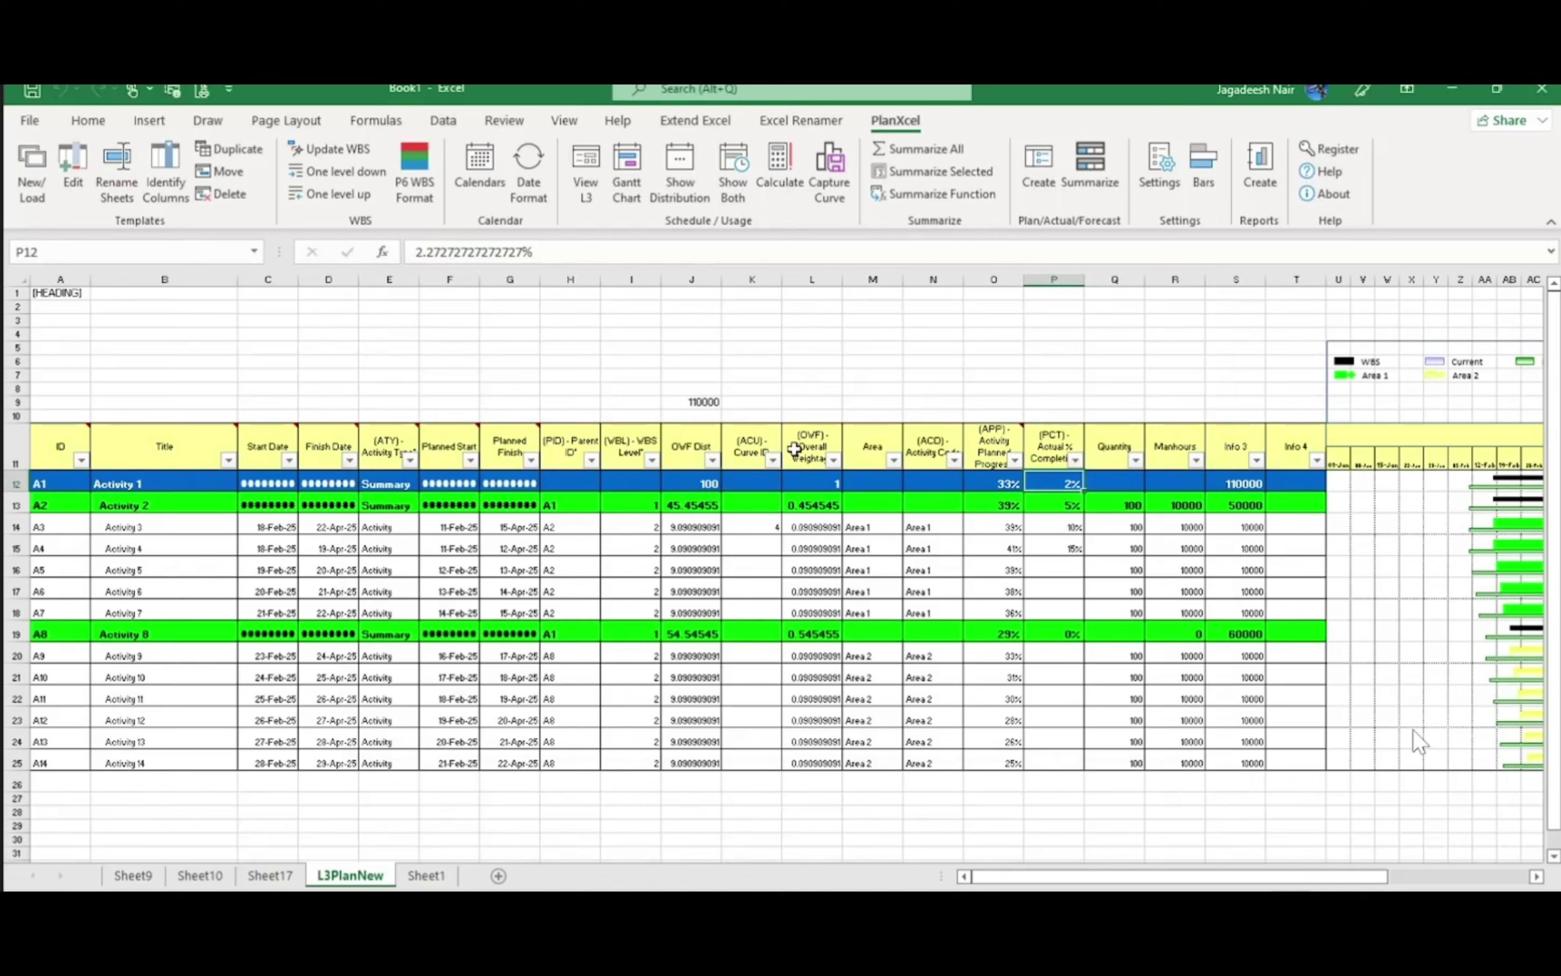
drag(794, 448, 839, 764)
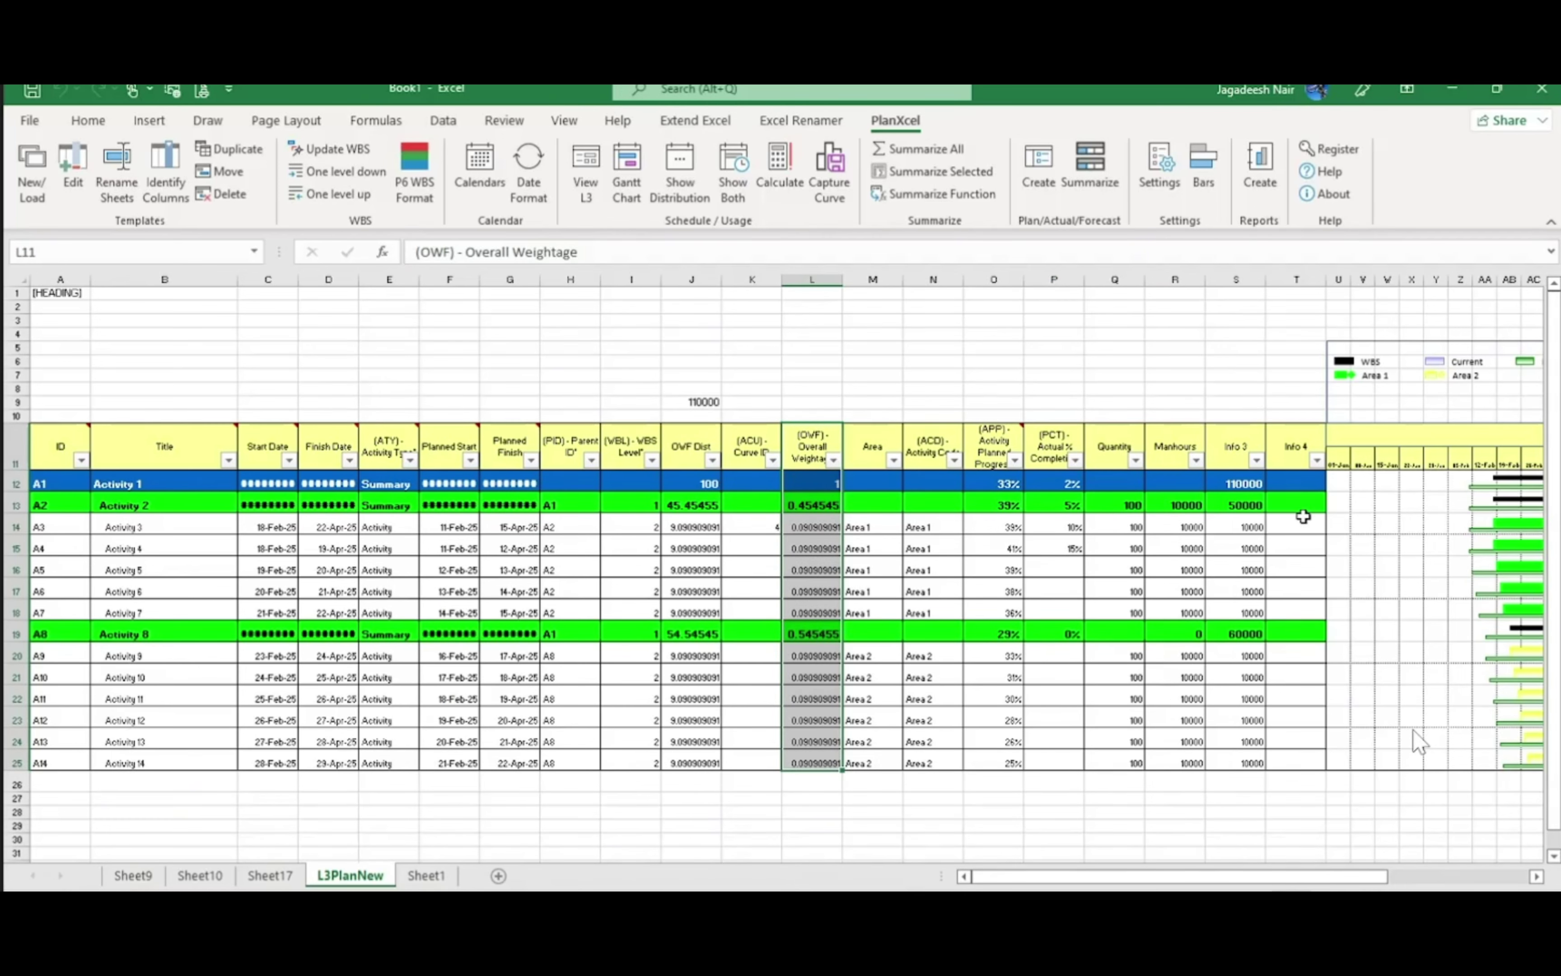
drag(1068, 485, 1072, 509)
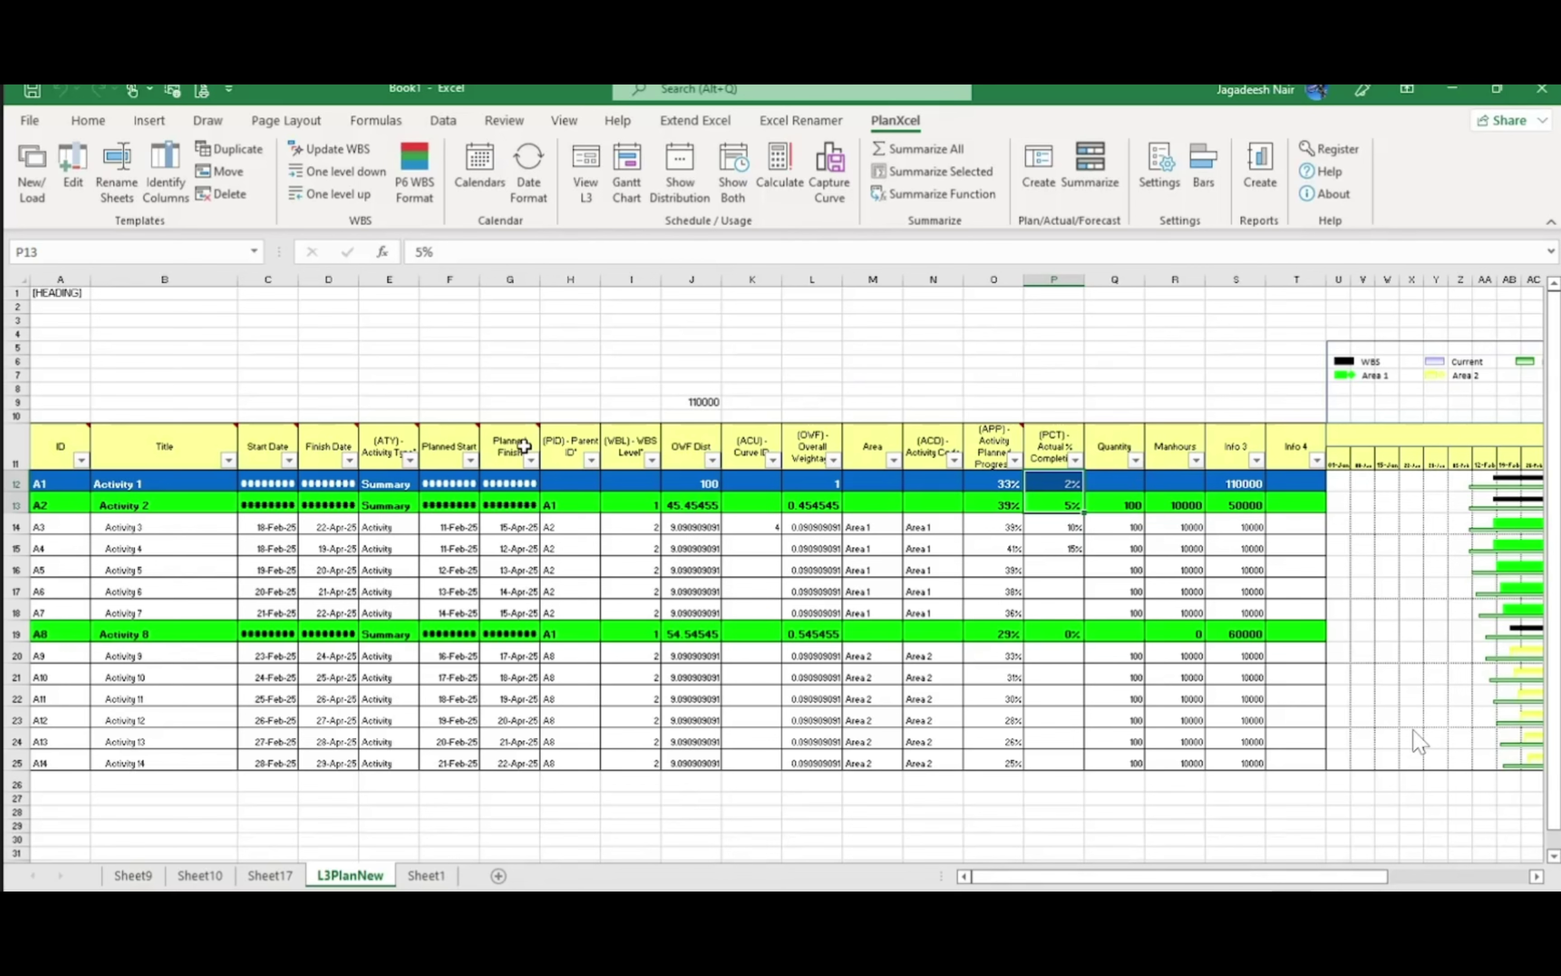
mouse_move(524, 446)
click(1190, 451)
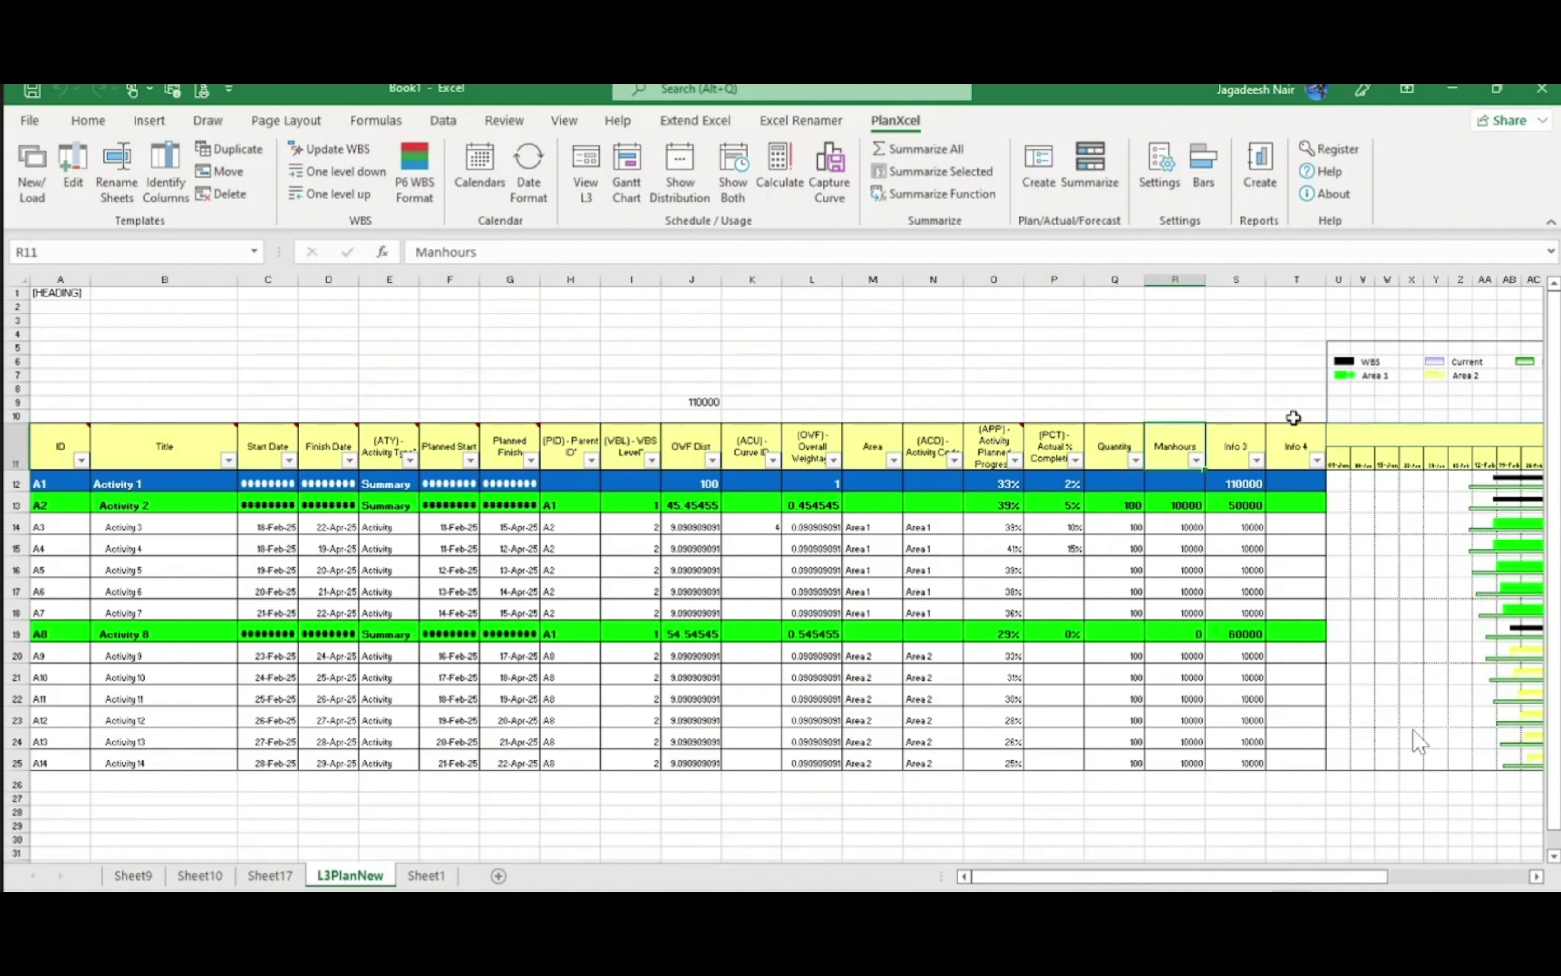
Edit the template to add the Budget Values, Actual Values and Forecast Values columns after Actual % Completion
click(72, 167)
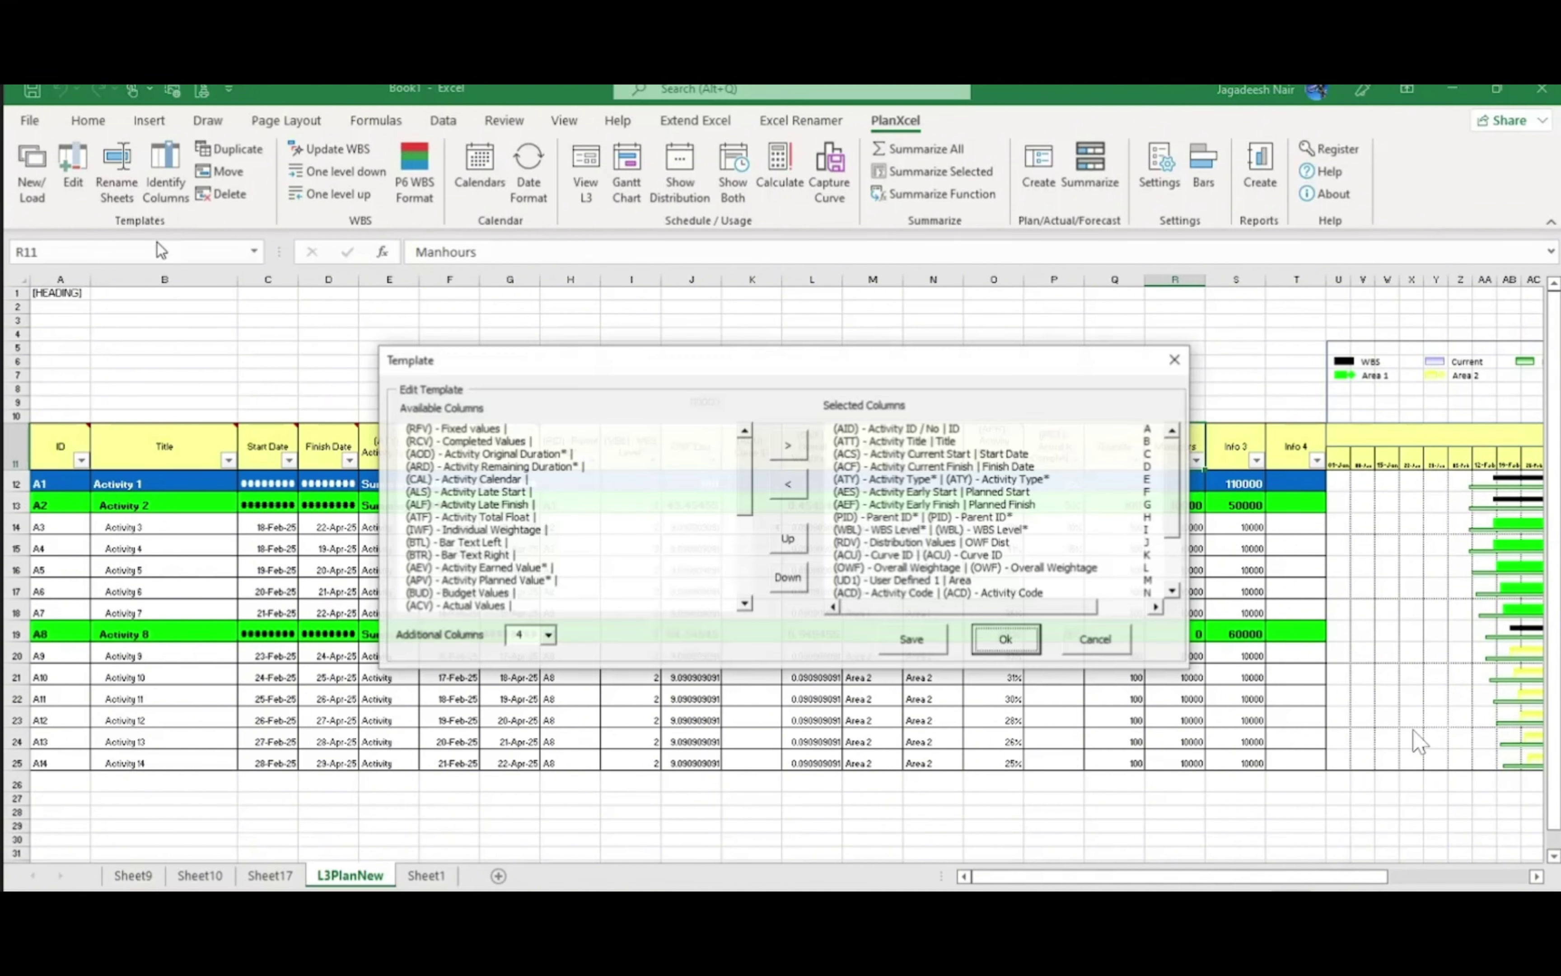
mouse_move(746, 473)
mouse_down()
mouse_move(745, 556)
mouse_move(742, 489)
mouse_up()
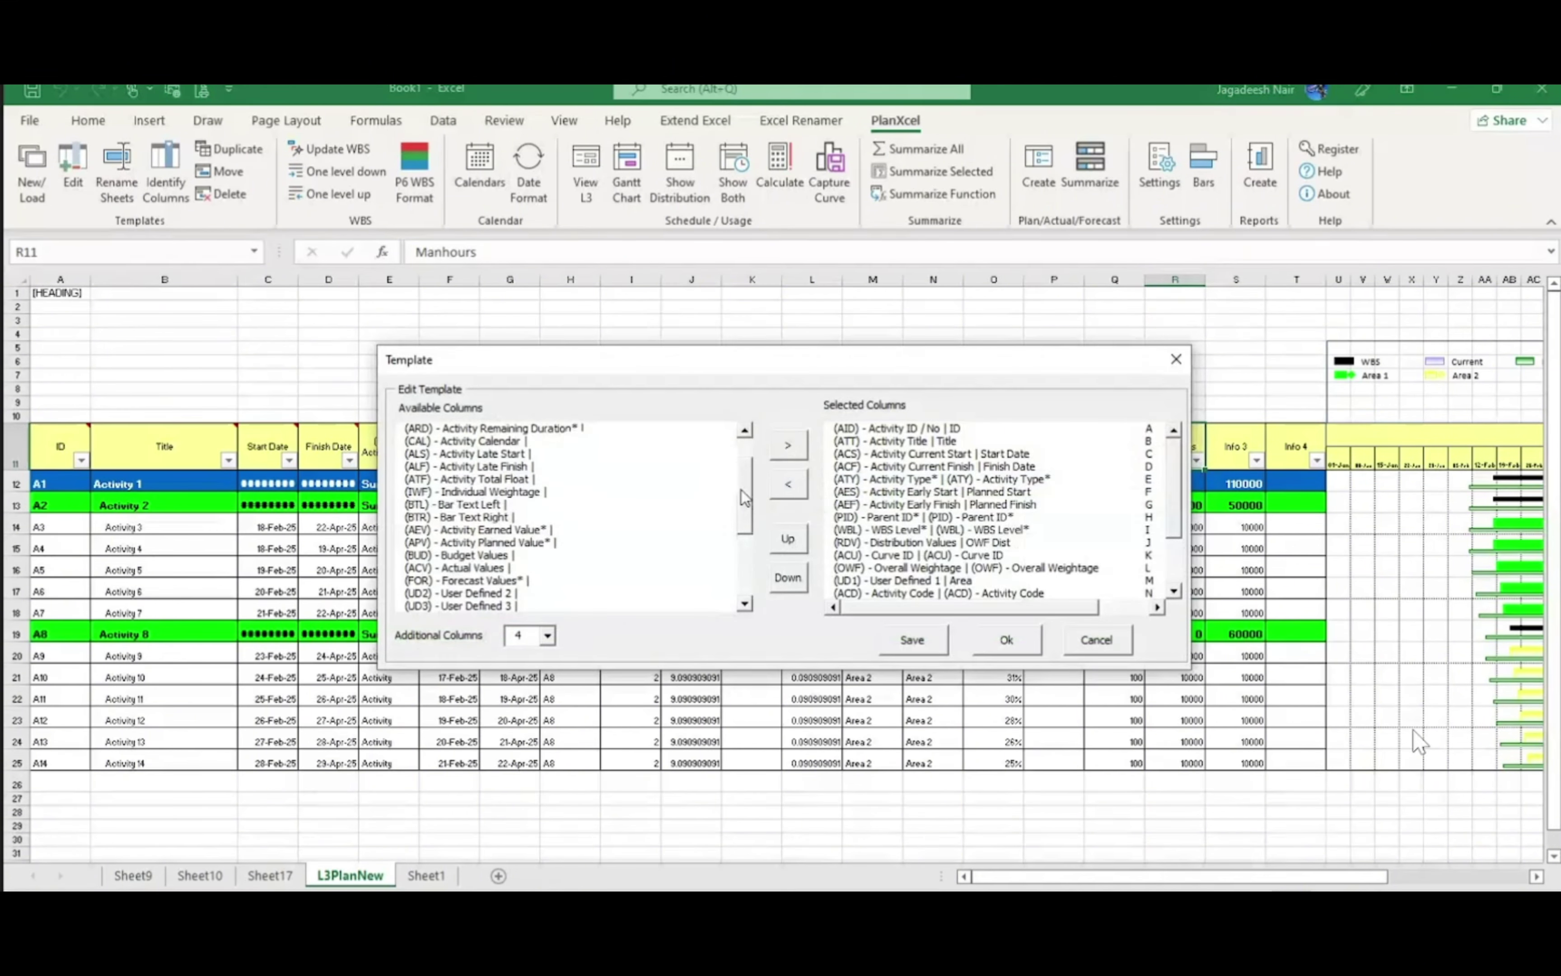
click(462, 556)
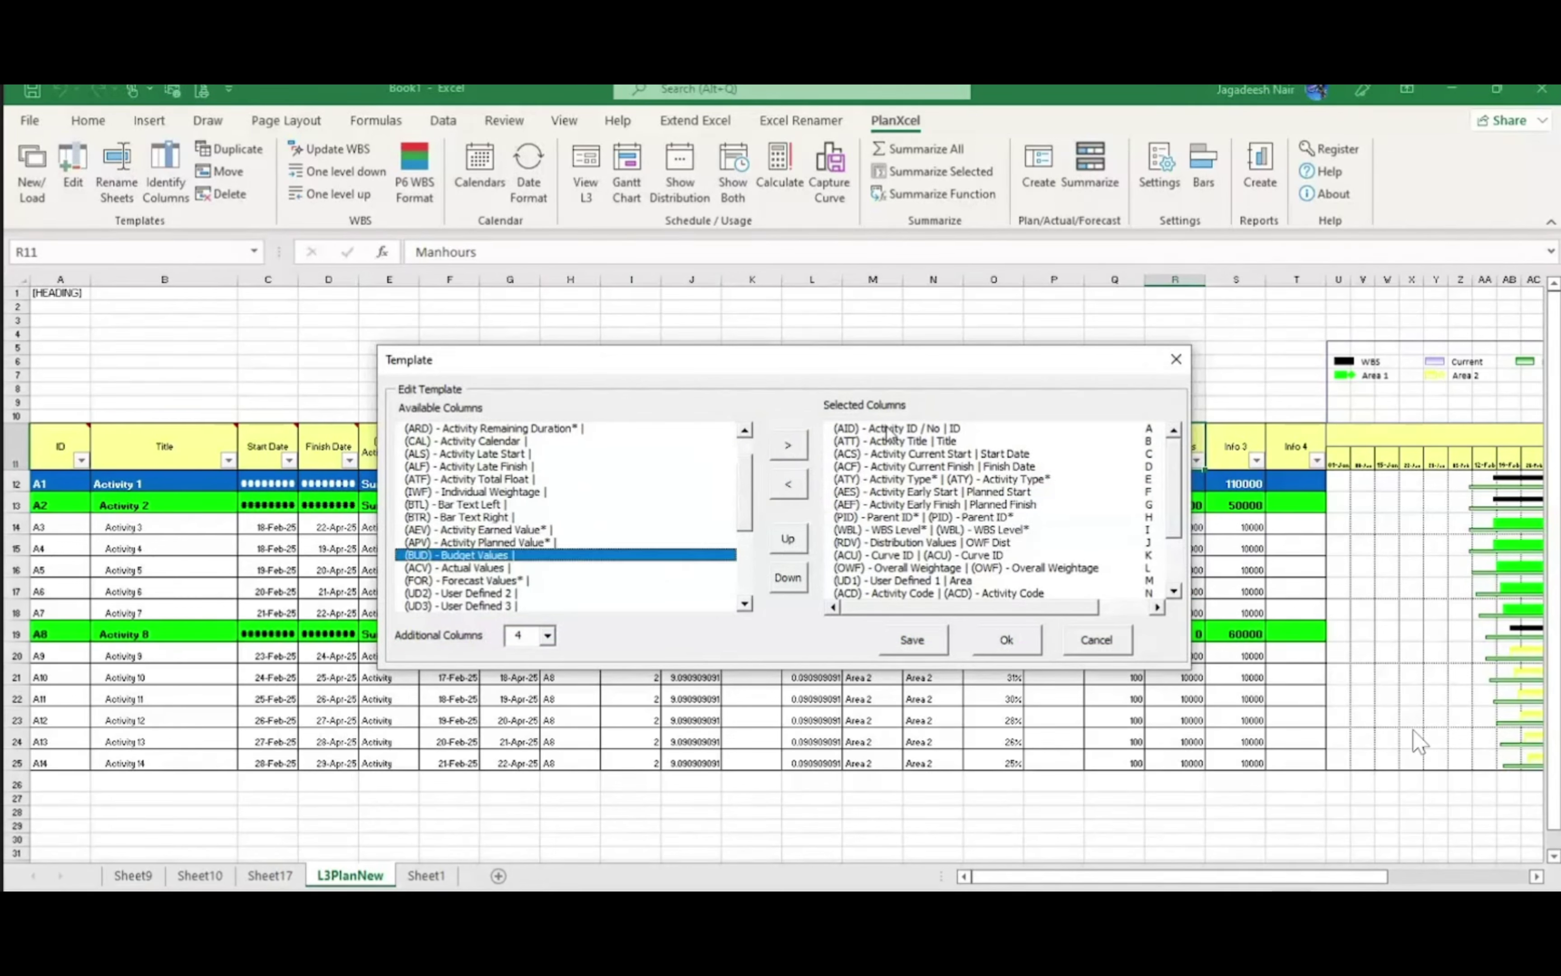
click(790, 452)
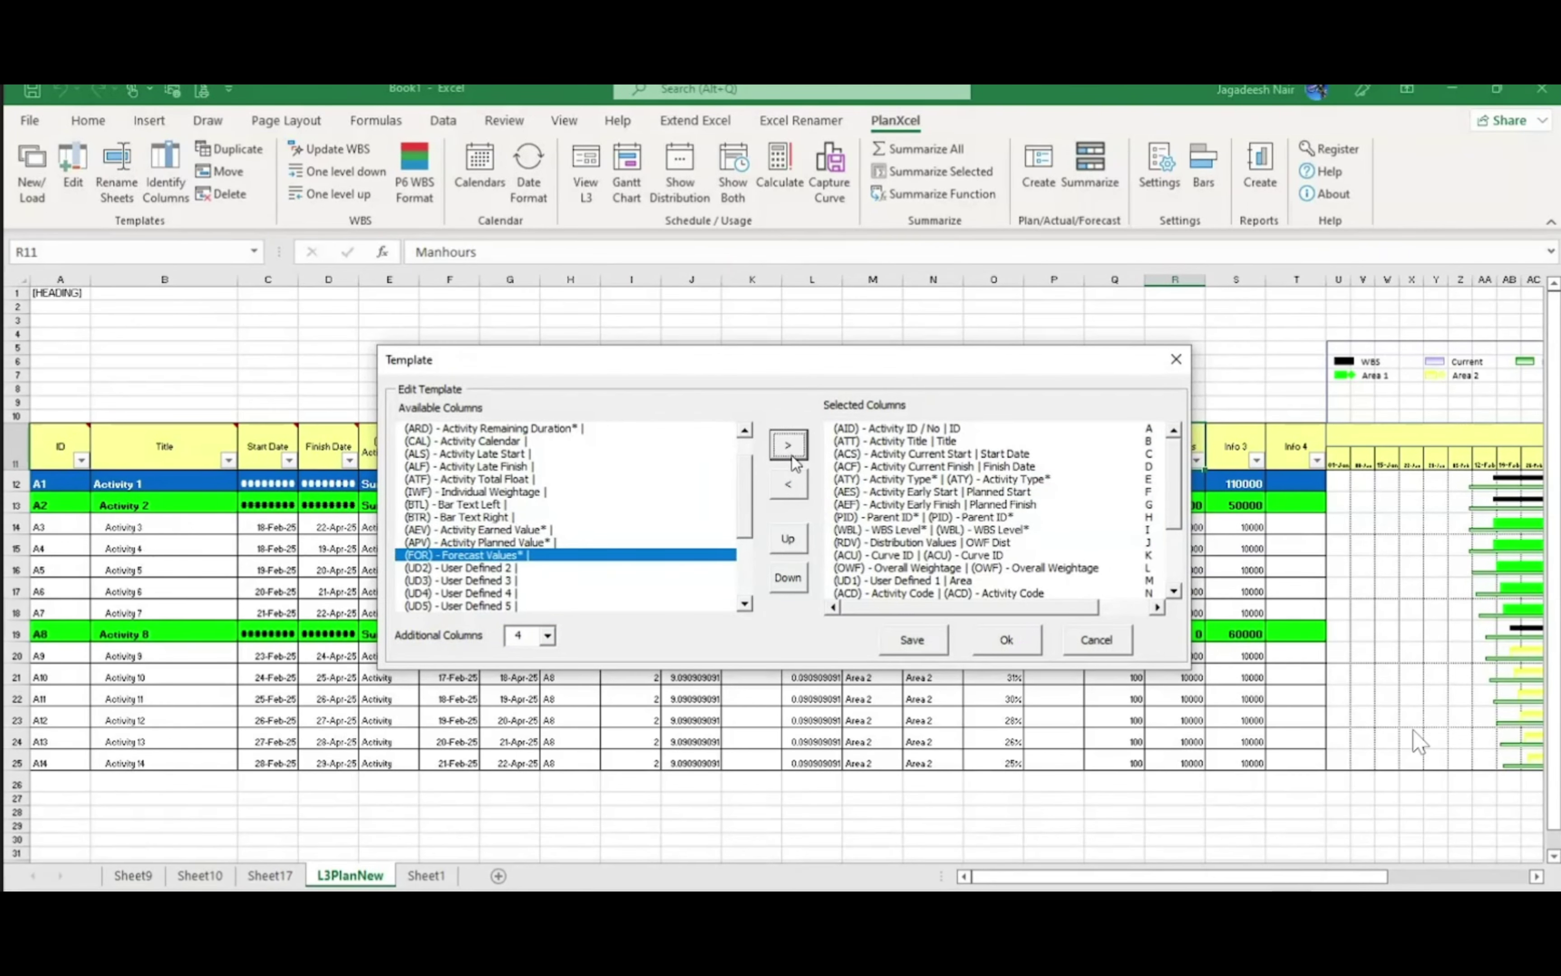
click(1003, 639)
click(800, 571)
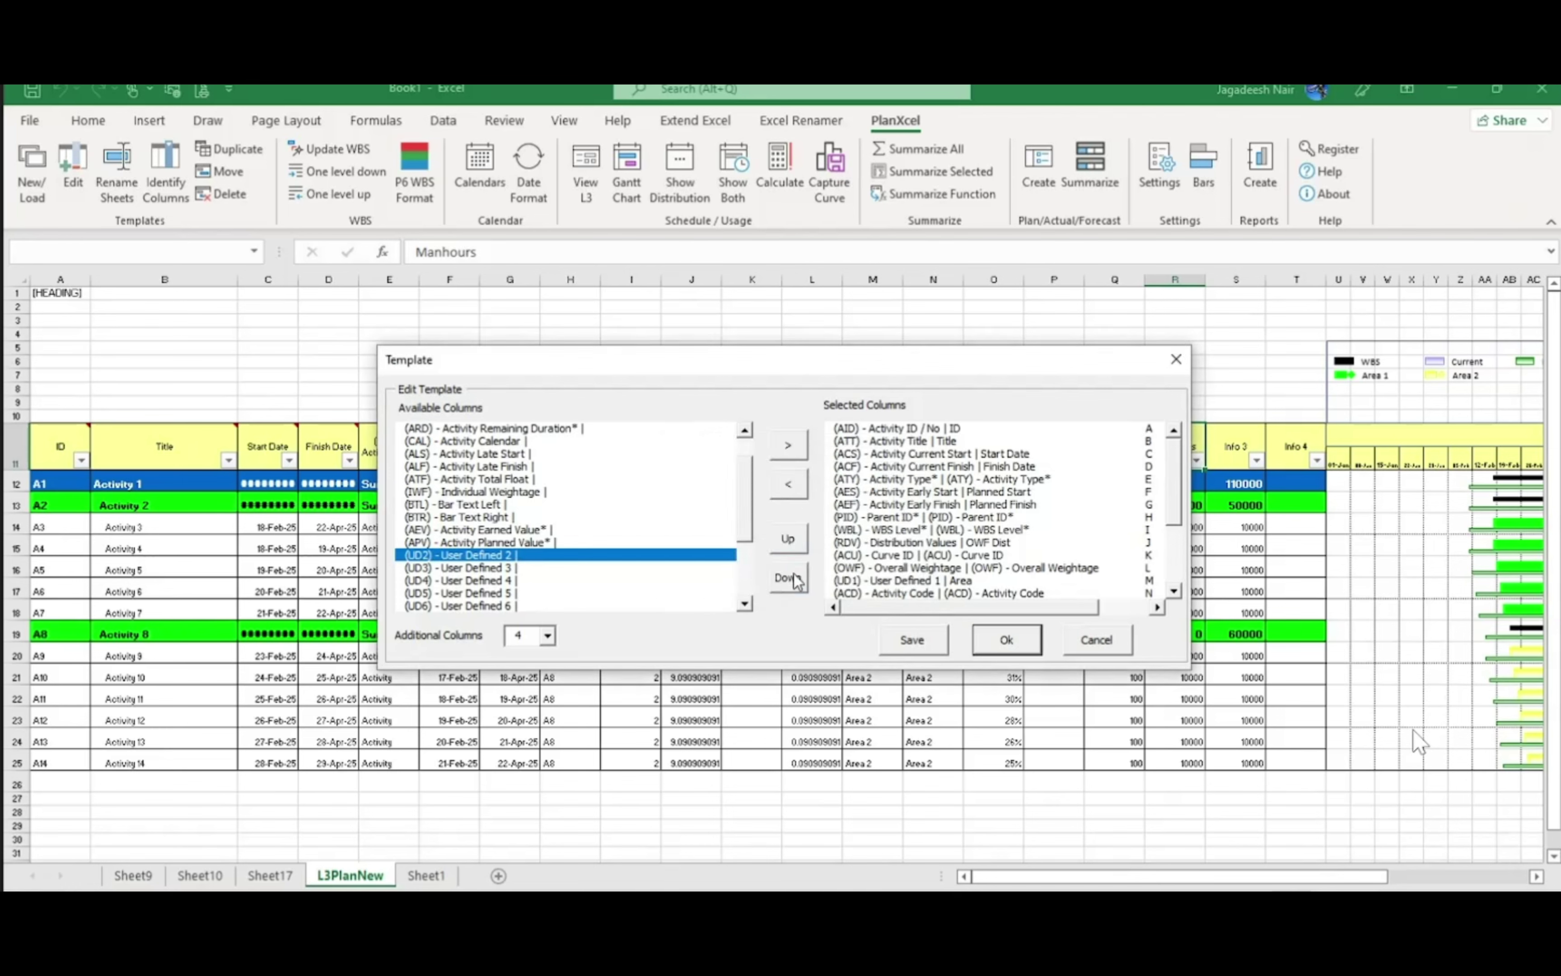
click(1313, 811)
click(1094, 453)
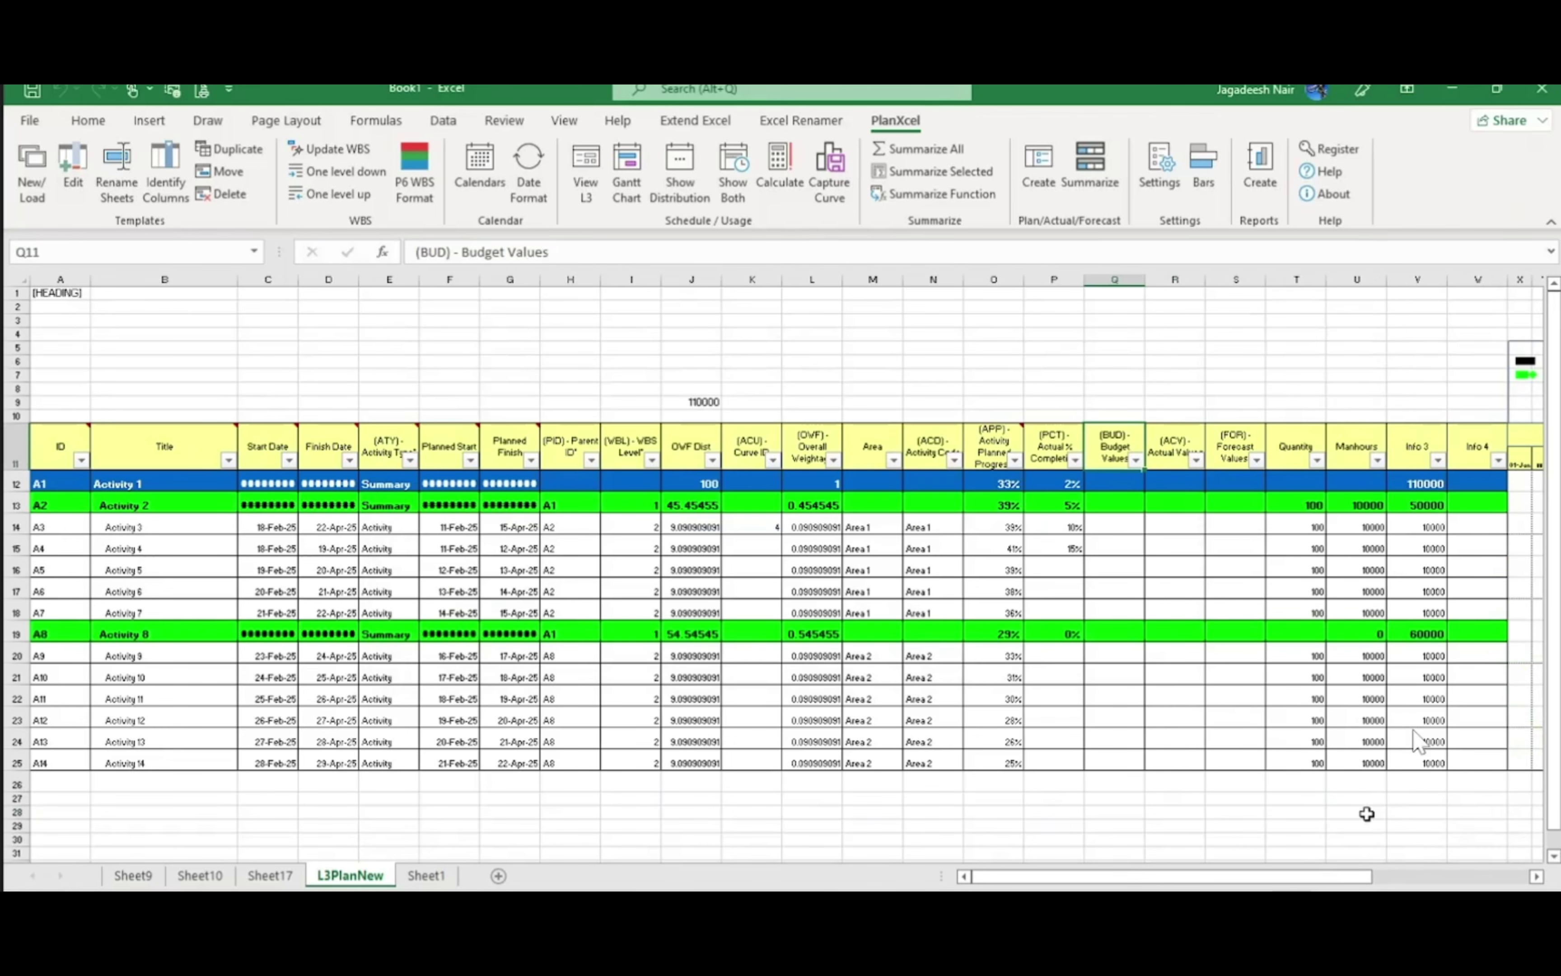
Copy the Manhours values from Activity 3 to Activity 14 and paste them as values into the Budget Values column
click(1396, 800)
drag(1313, 527, 1308, 755)
click(1341, 785)
drag(1355, 527, 1354, 763)
key(ctrl+c)
click(1111, 525)
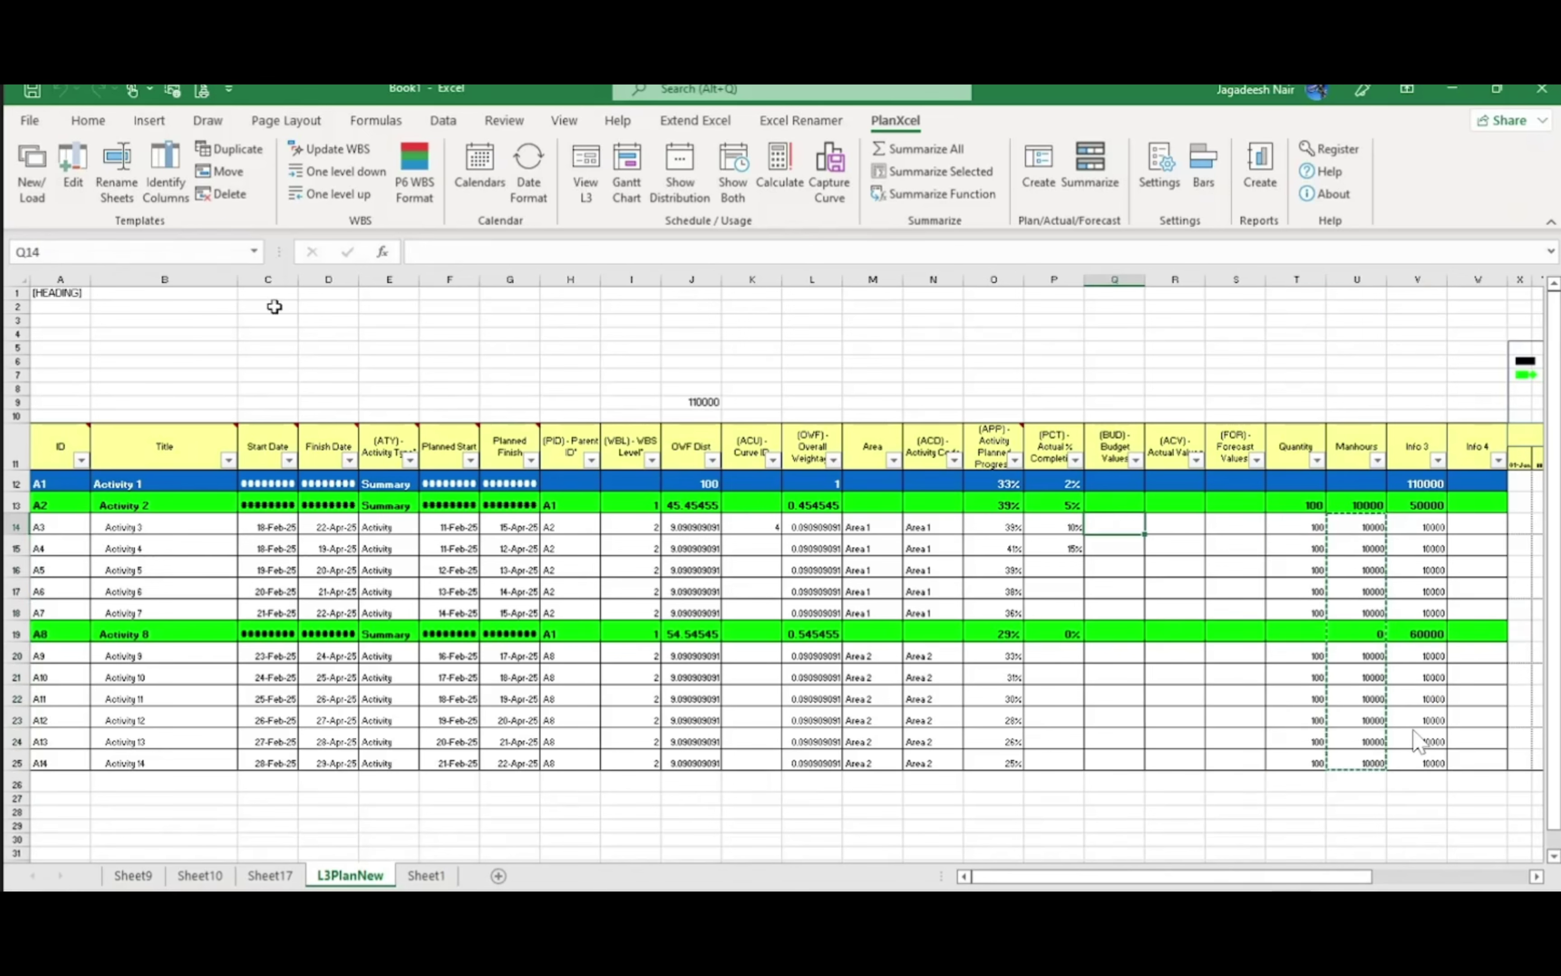
click(88, 122)
click(31, 197)
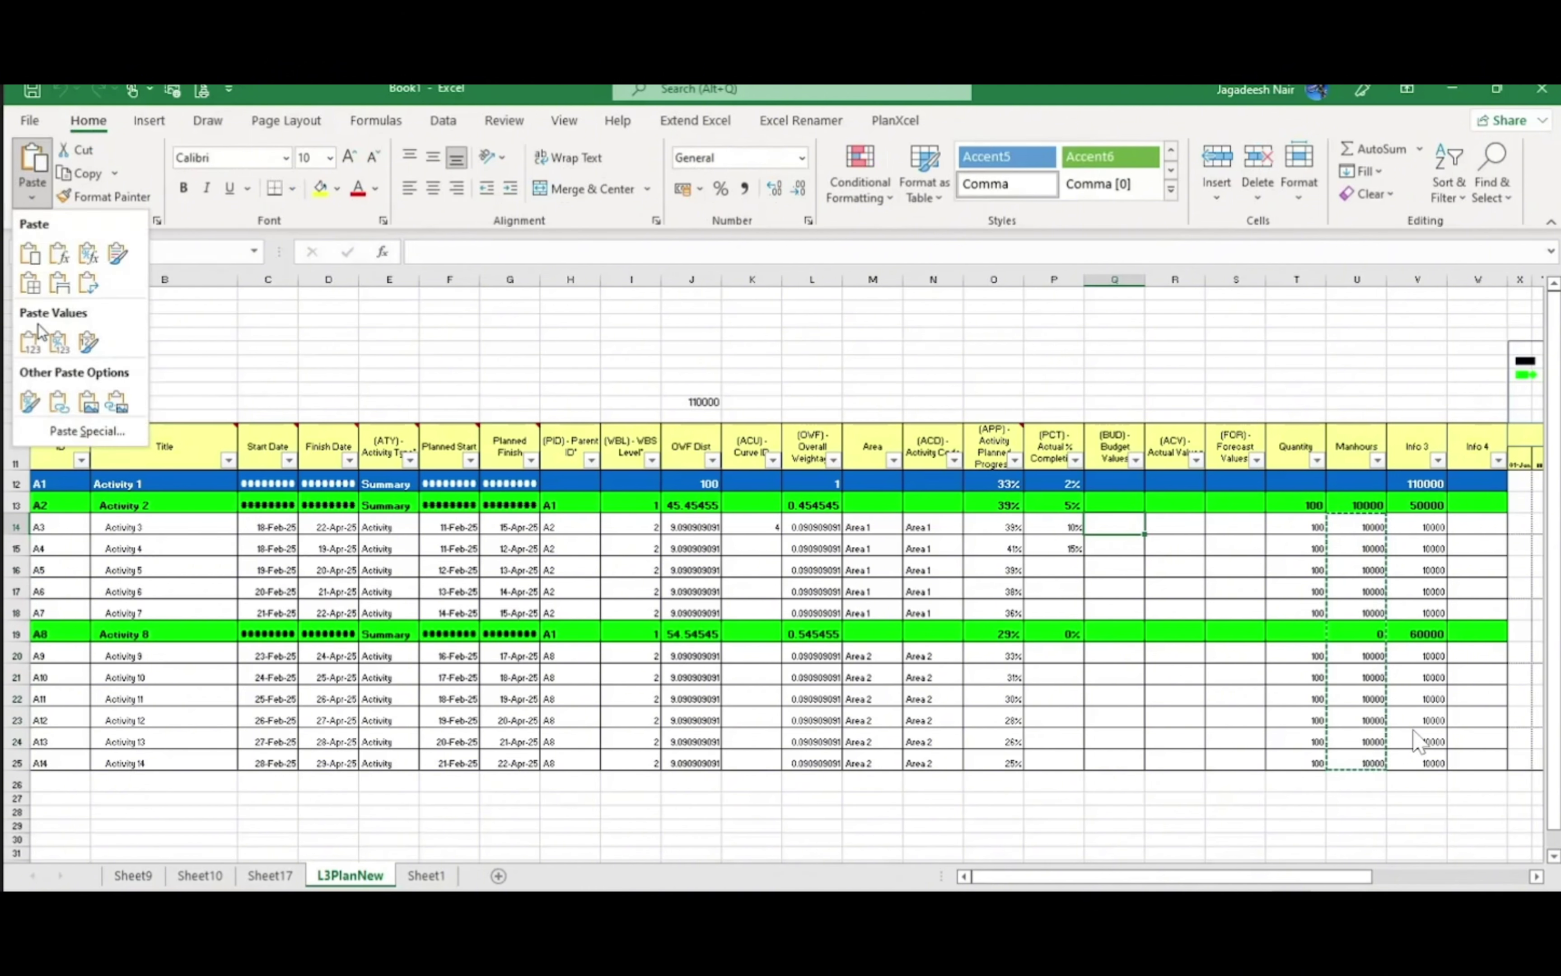
click(32, 340)
click(1175, 719)
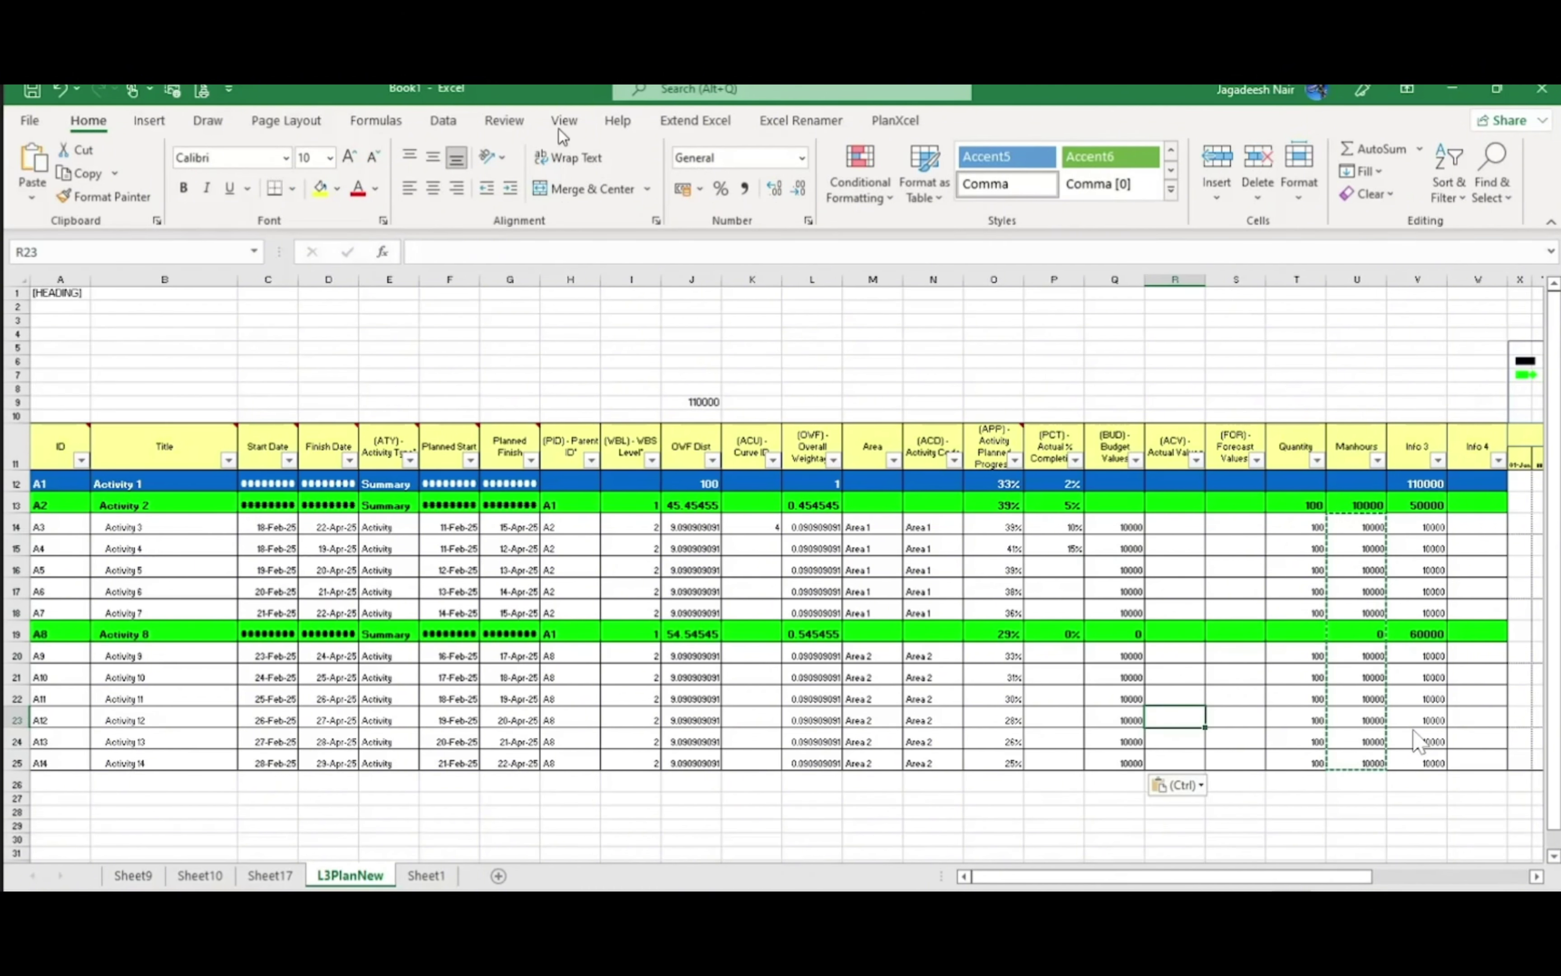
Recalculate the schedule and check the budget and forecast roll-up for Activity 1
click(896, 120)
click(788, 162)
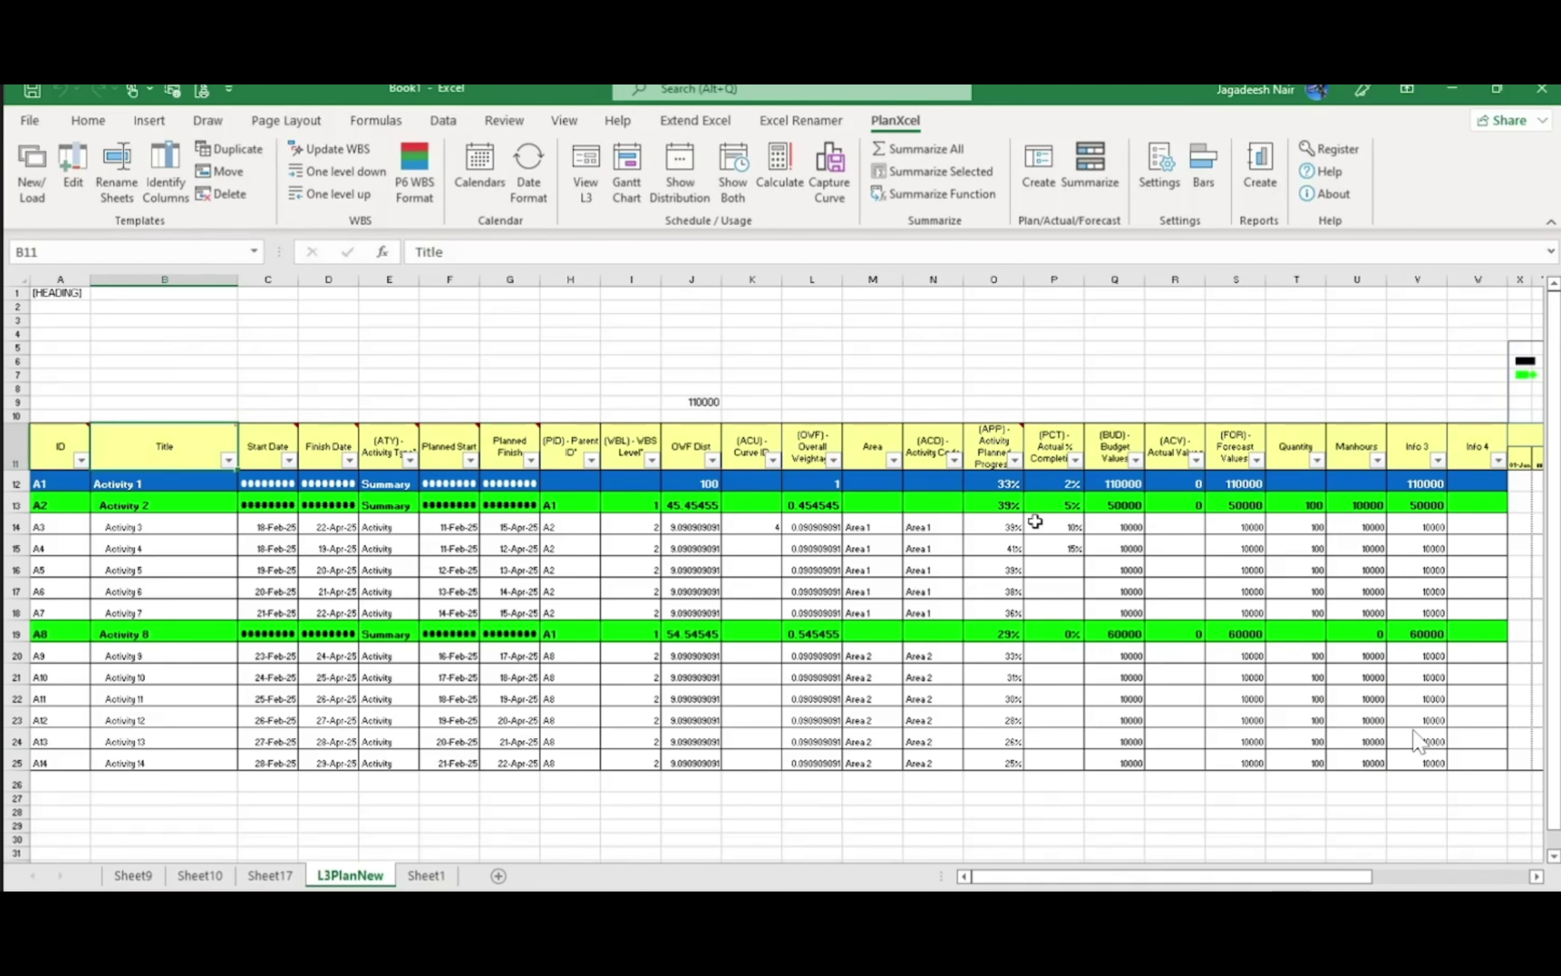
click(1123, 485)
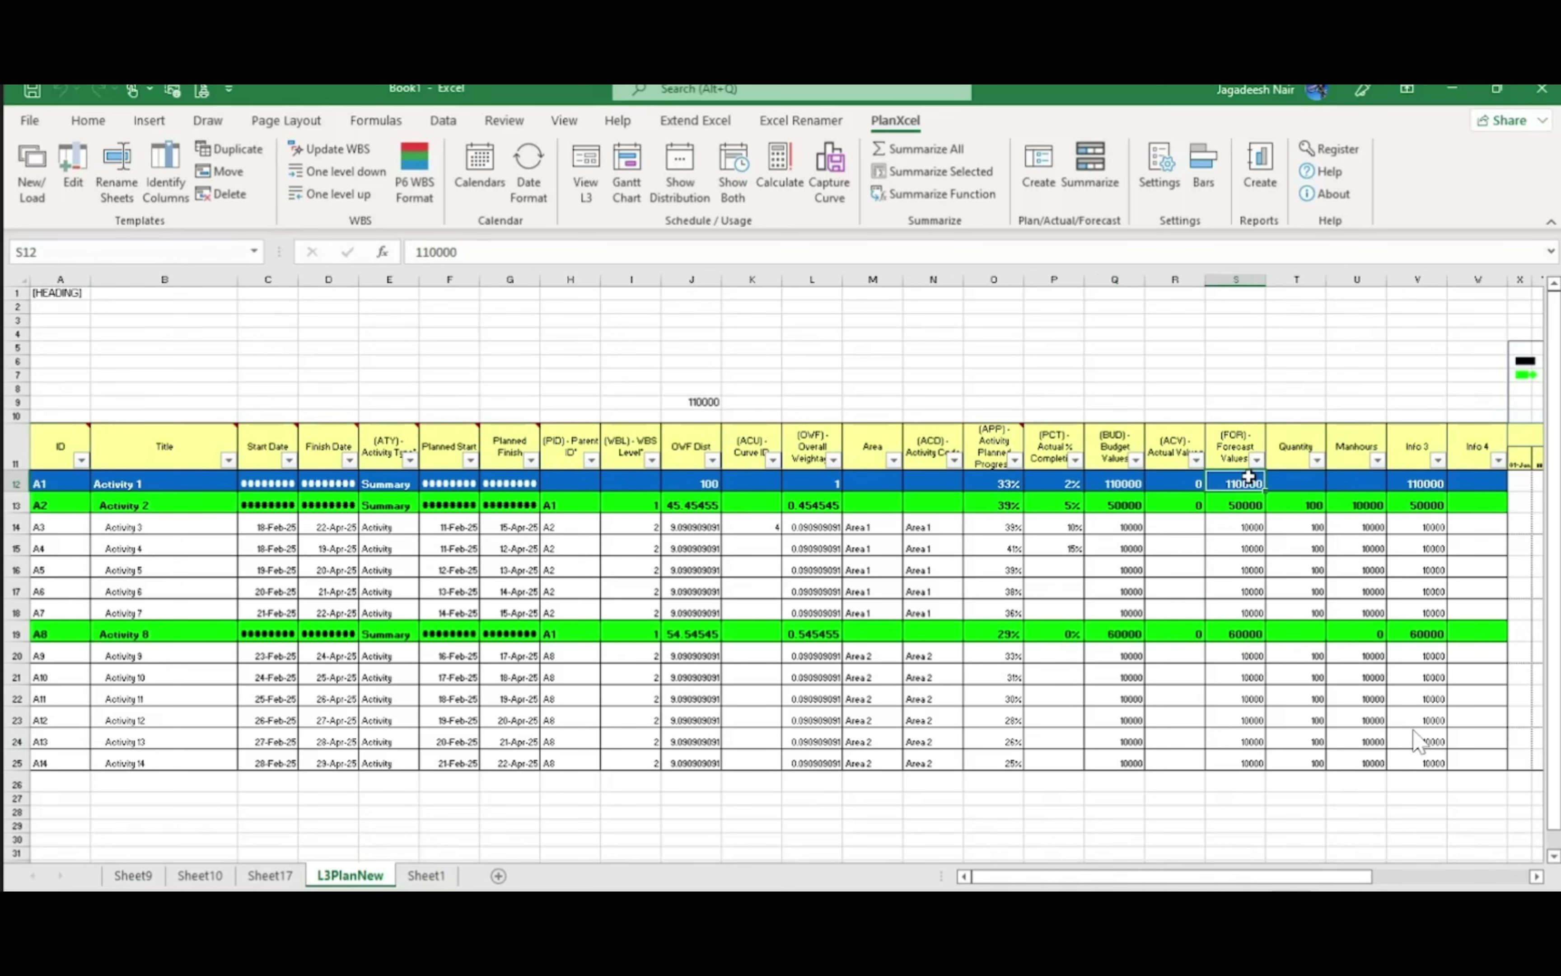
Enter an actual value of 100 for Activity 3, recalculate the schedule, and check the activity's forecast value
click(1173, 522)
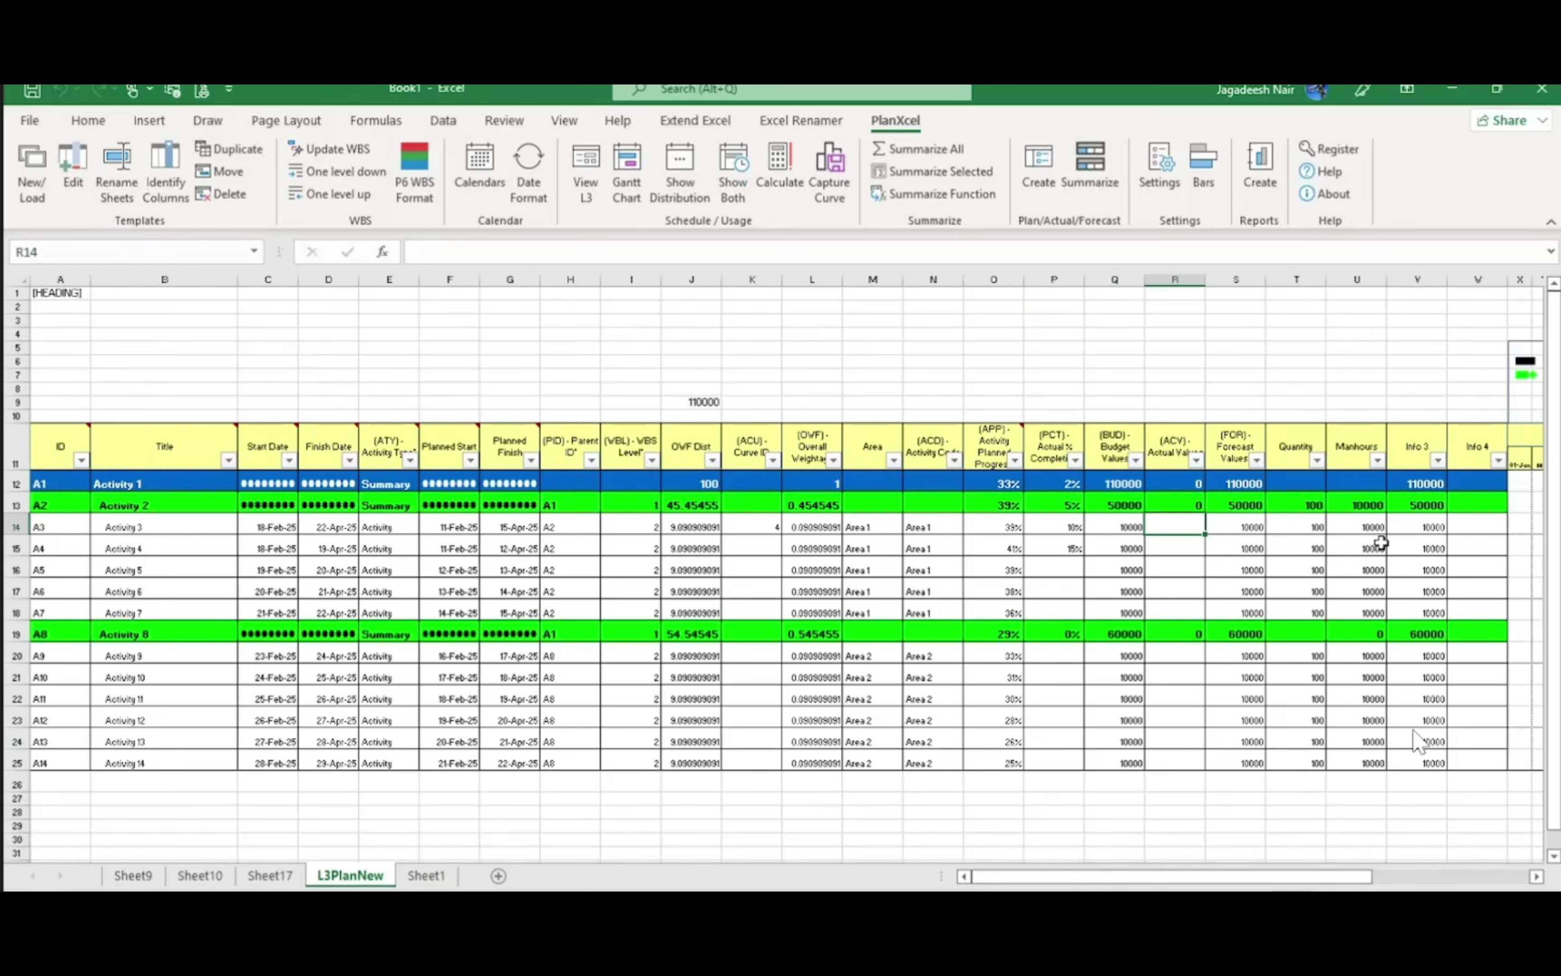
text(100)
key(Return)
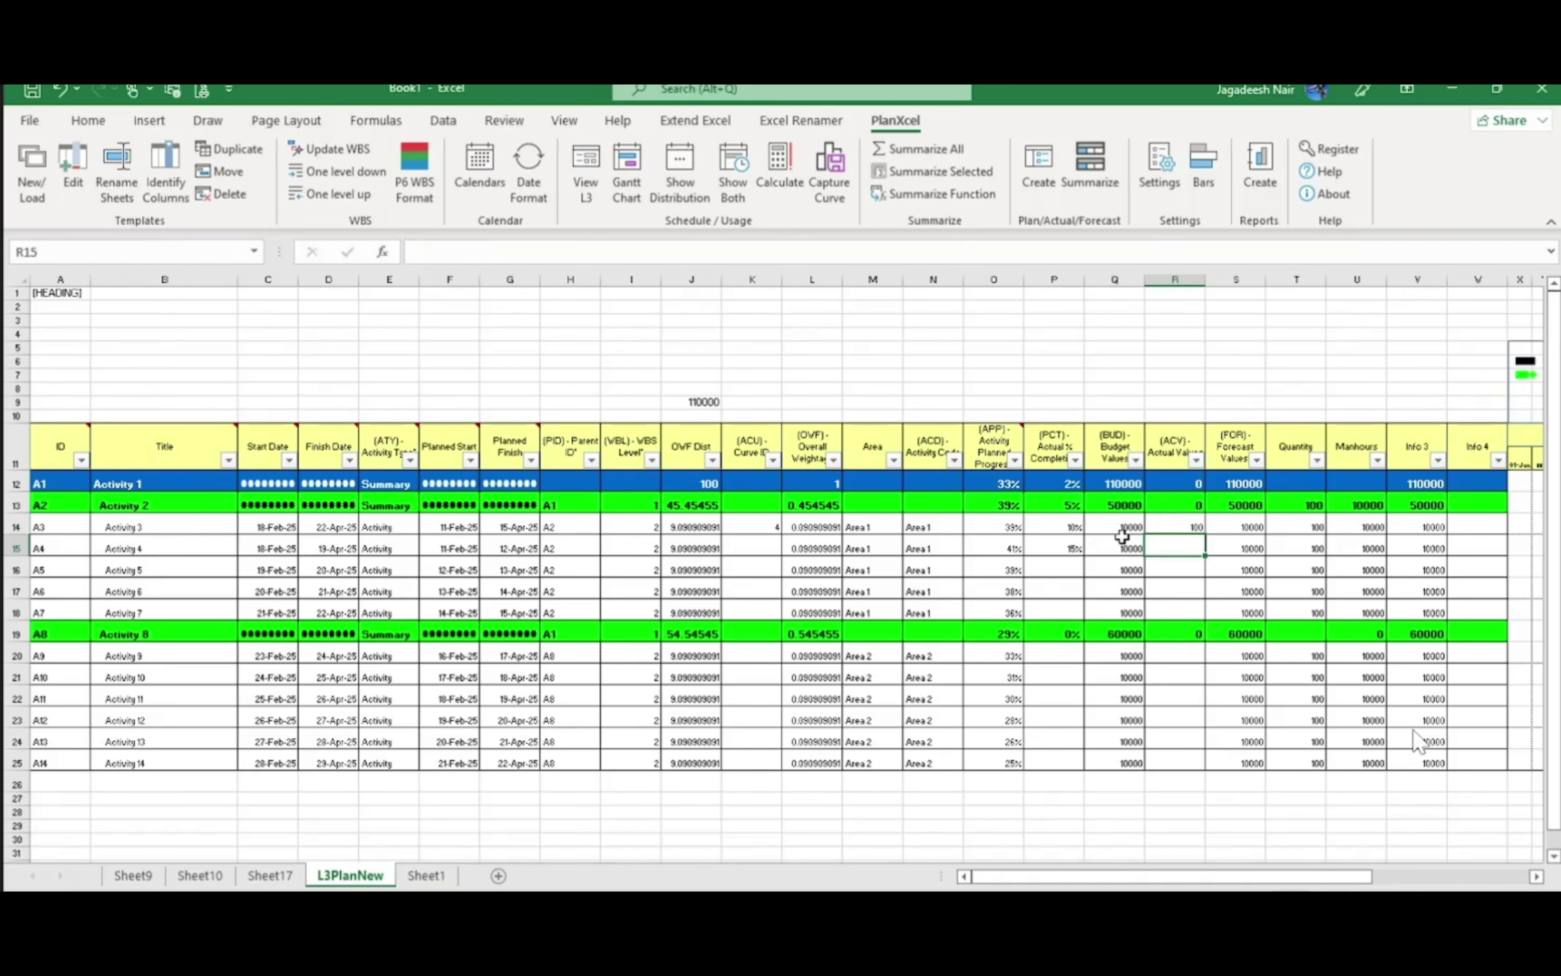
click(771, 163)
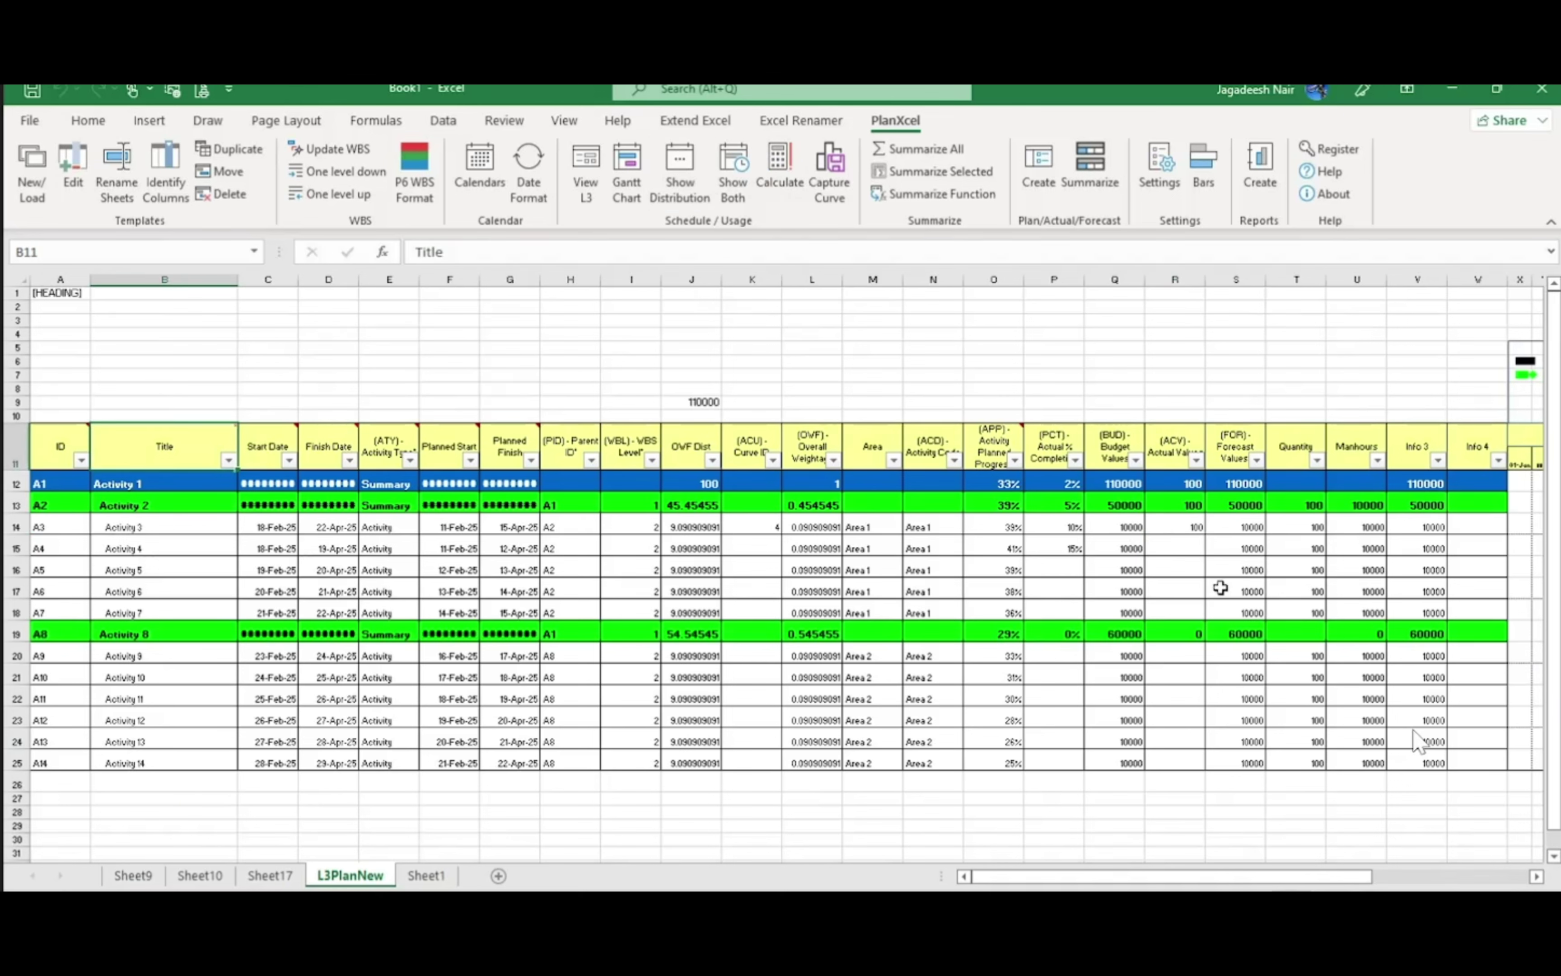
click(1239, 524)
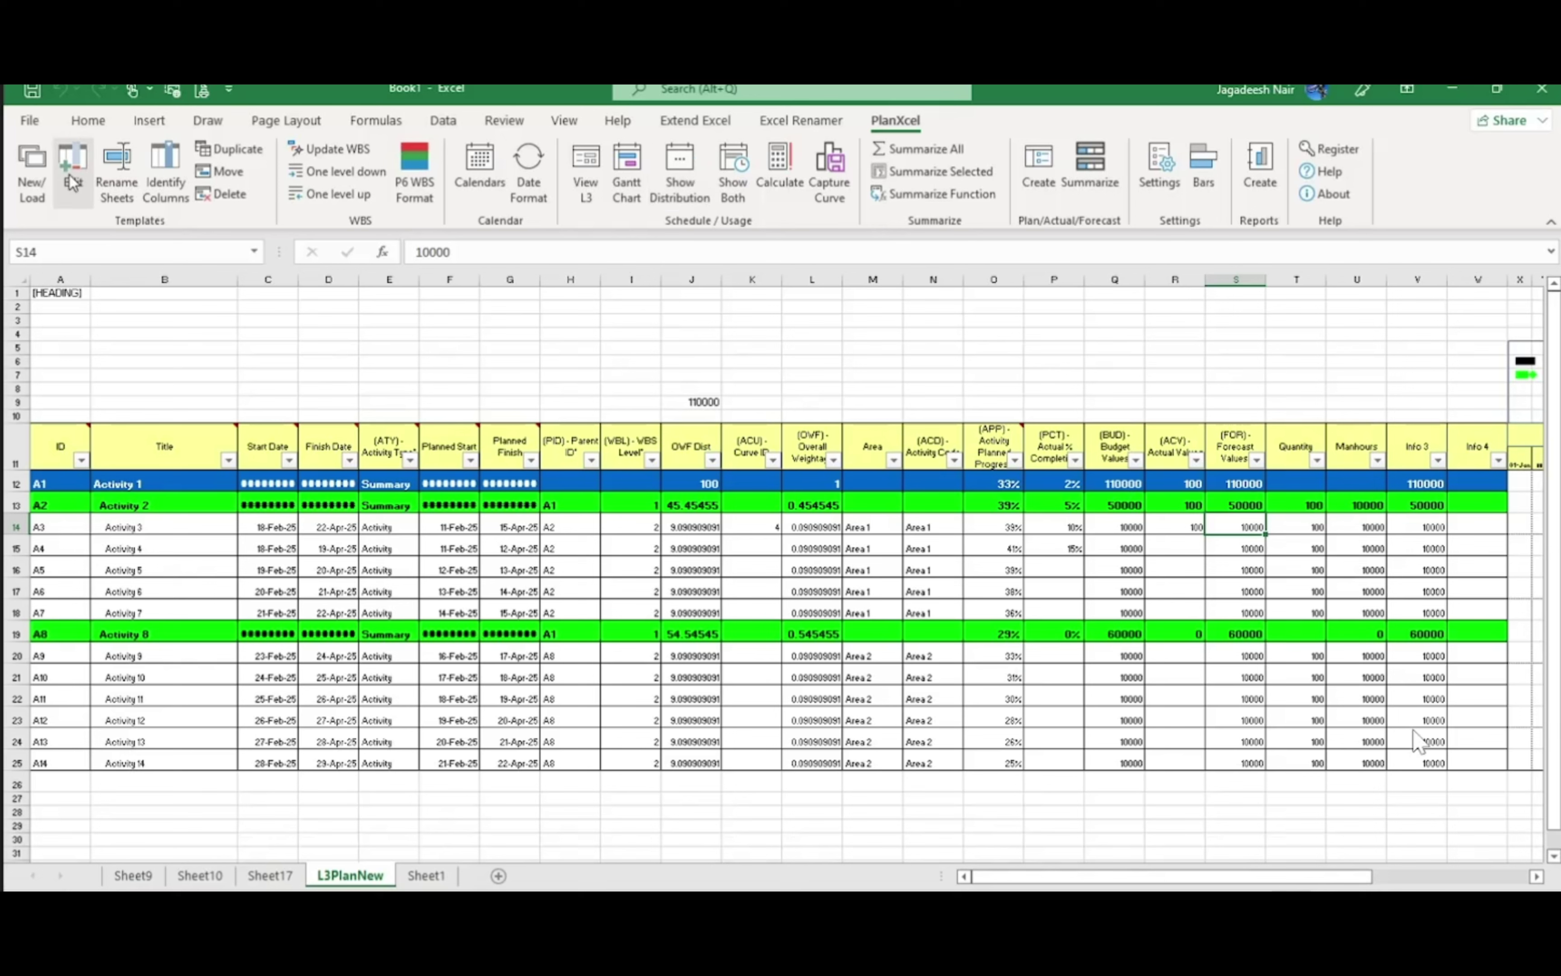
Edit the template to add the Activity Earned Value and Activity Planned Value columns after Forecast Values, and recalculate the schedule
click(40, 167)
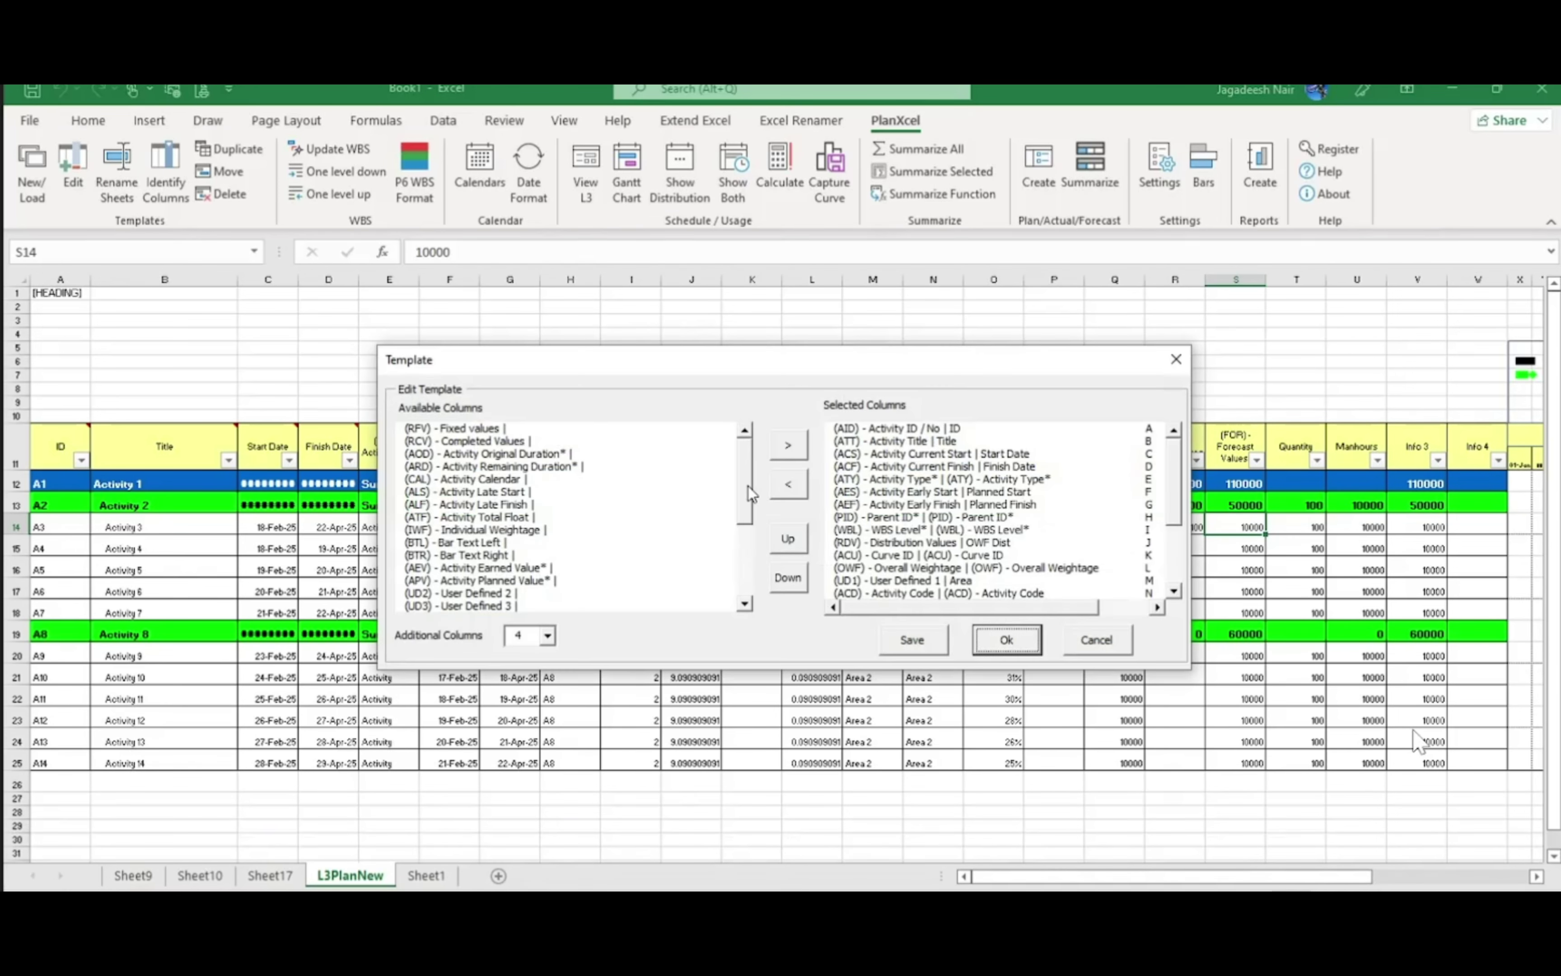
click(748, 488)
drag(748, 487, 755, 525)
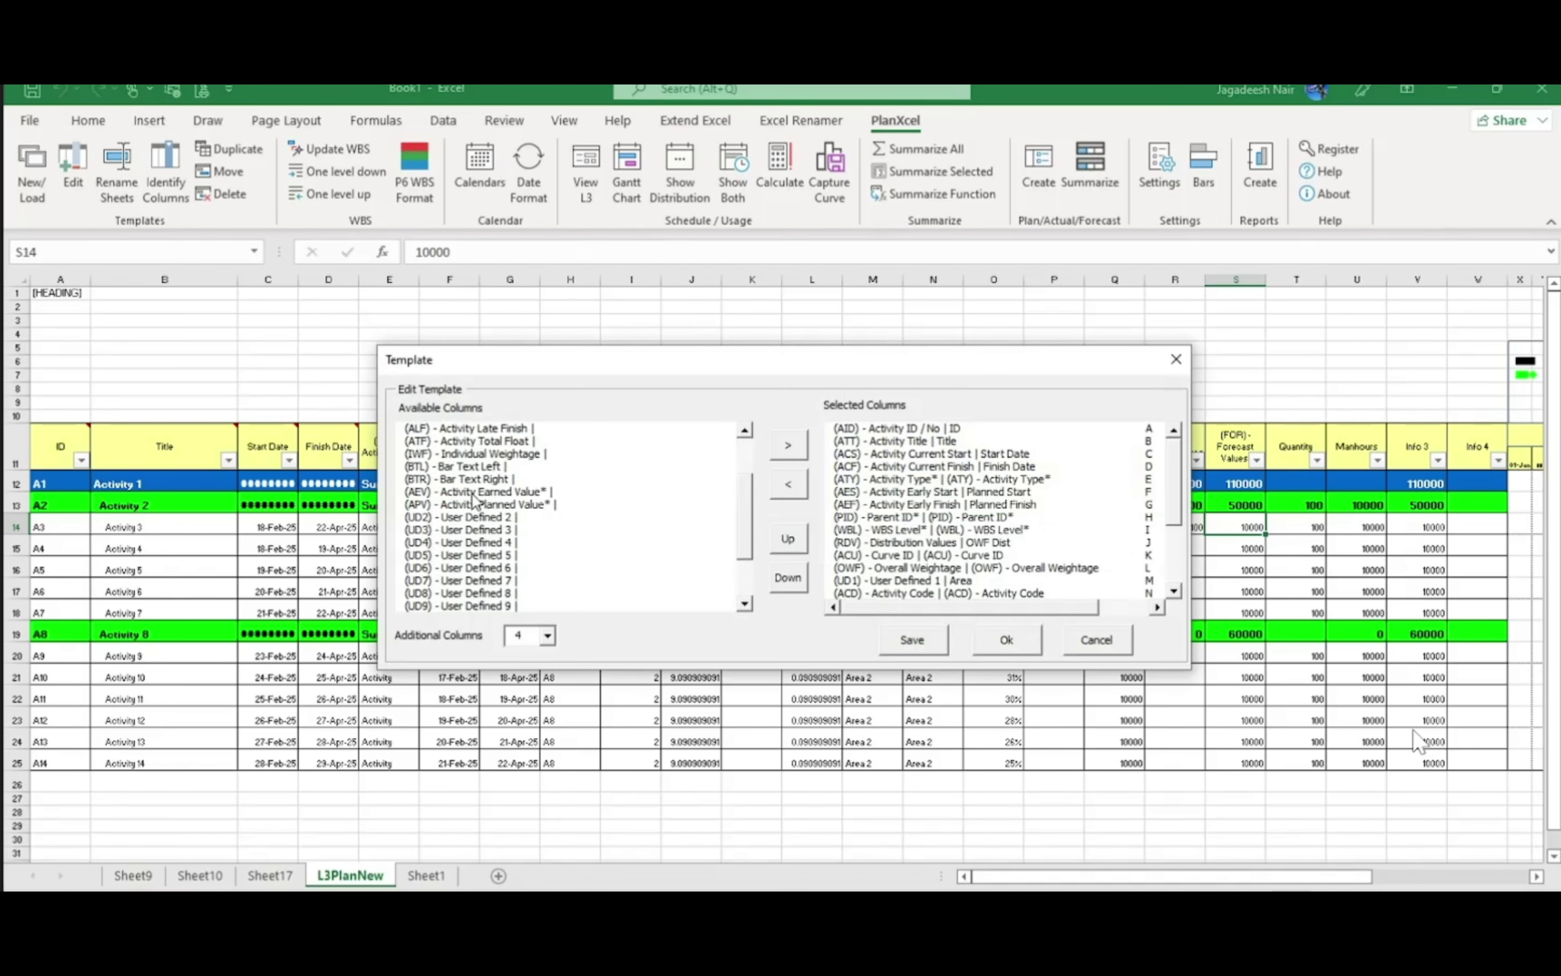
click(488, 492)
click(781, 452)
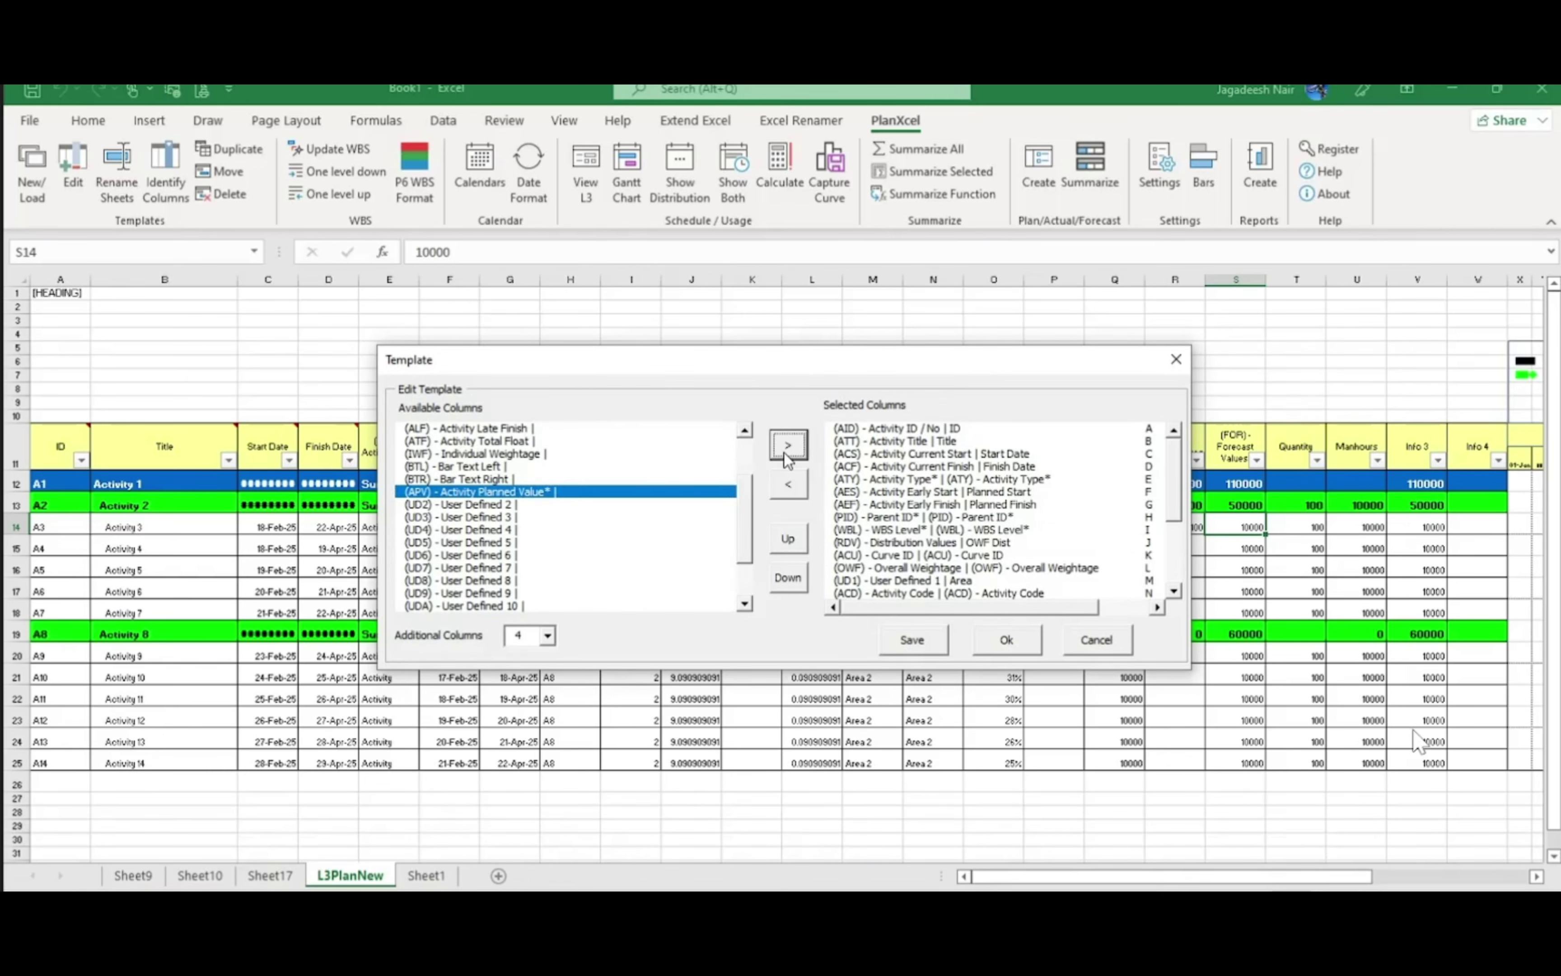
click(782, 453)
click(994, 642)
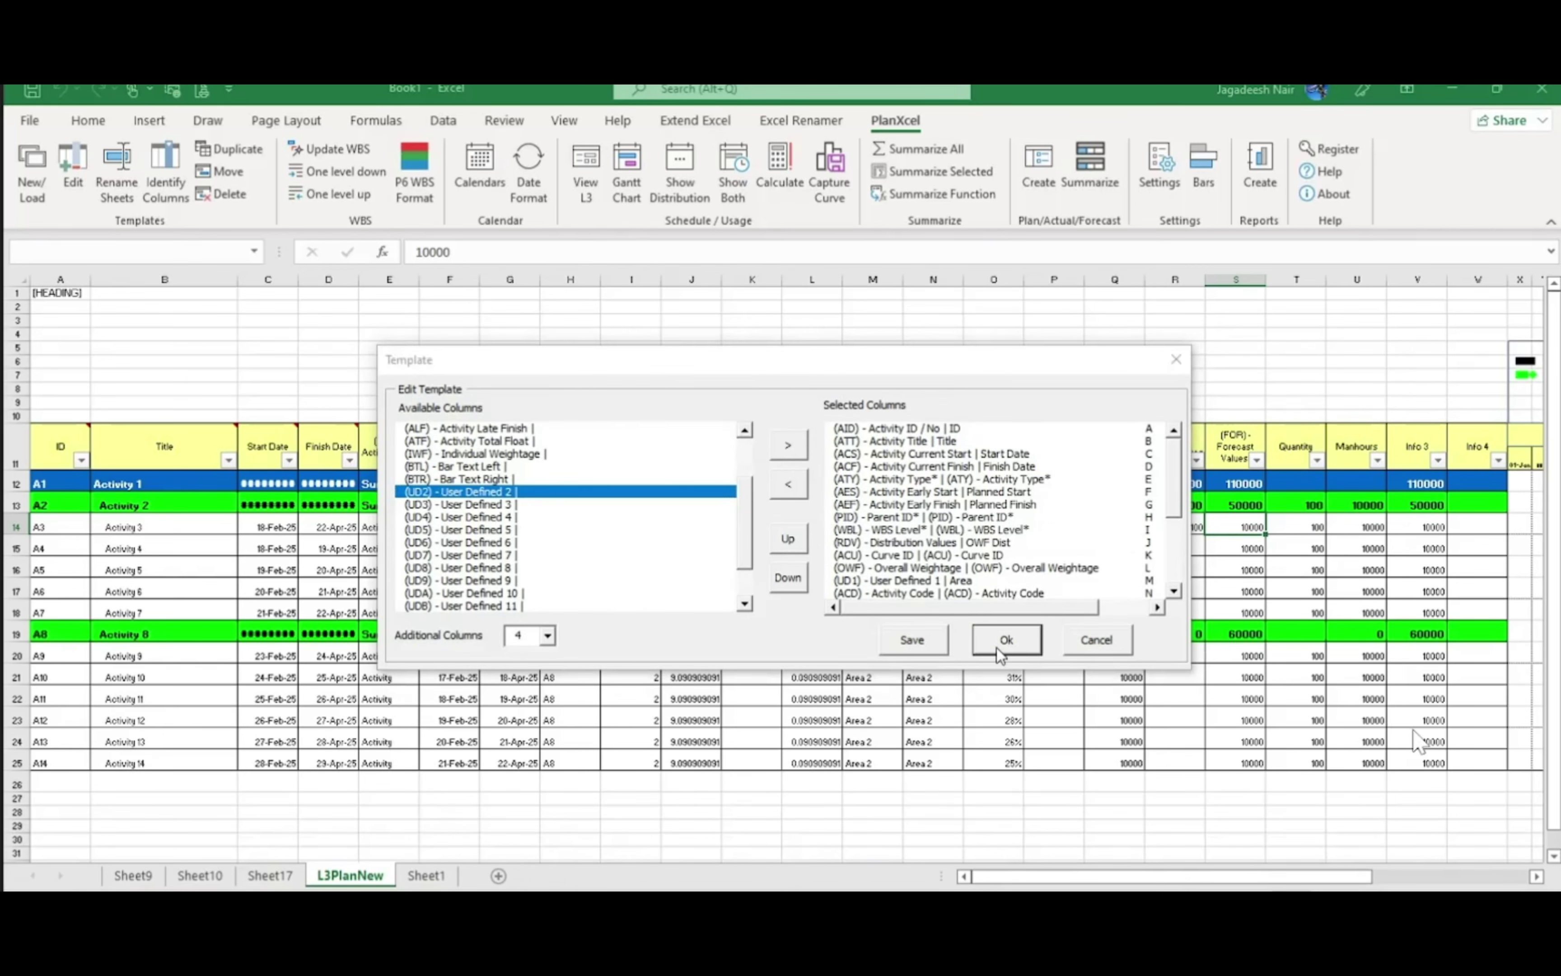
click(791, 569)
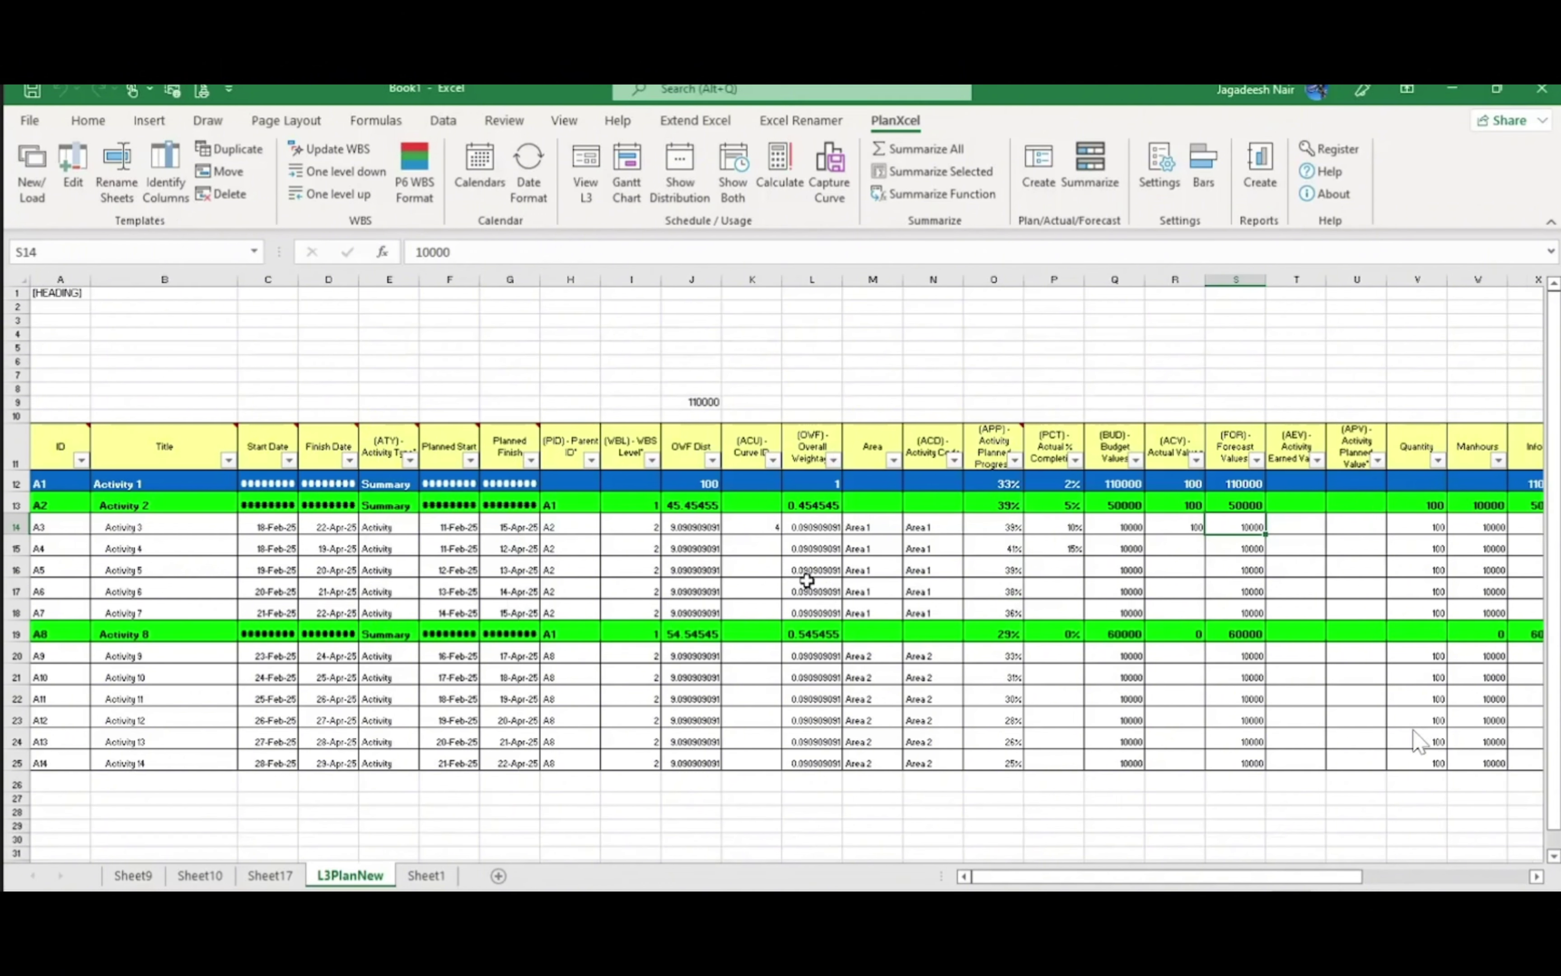
click(1323, 526)
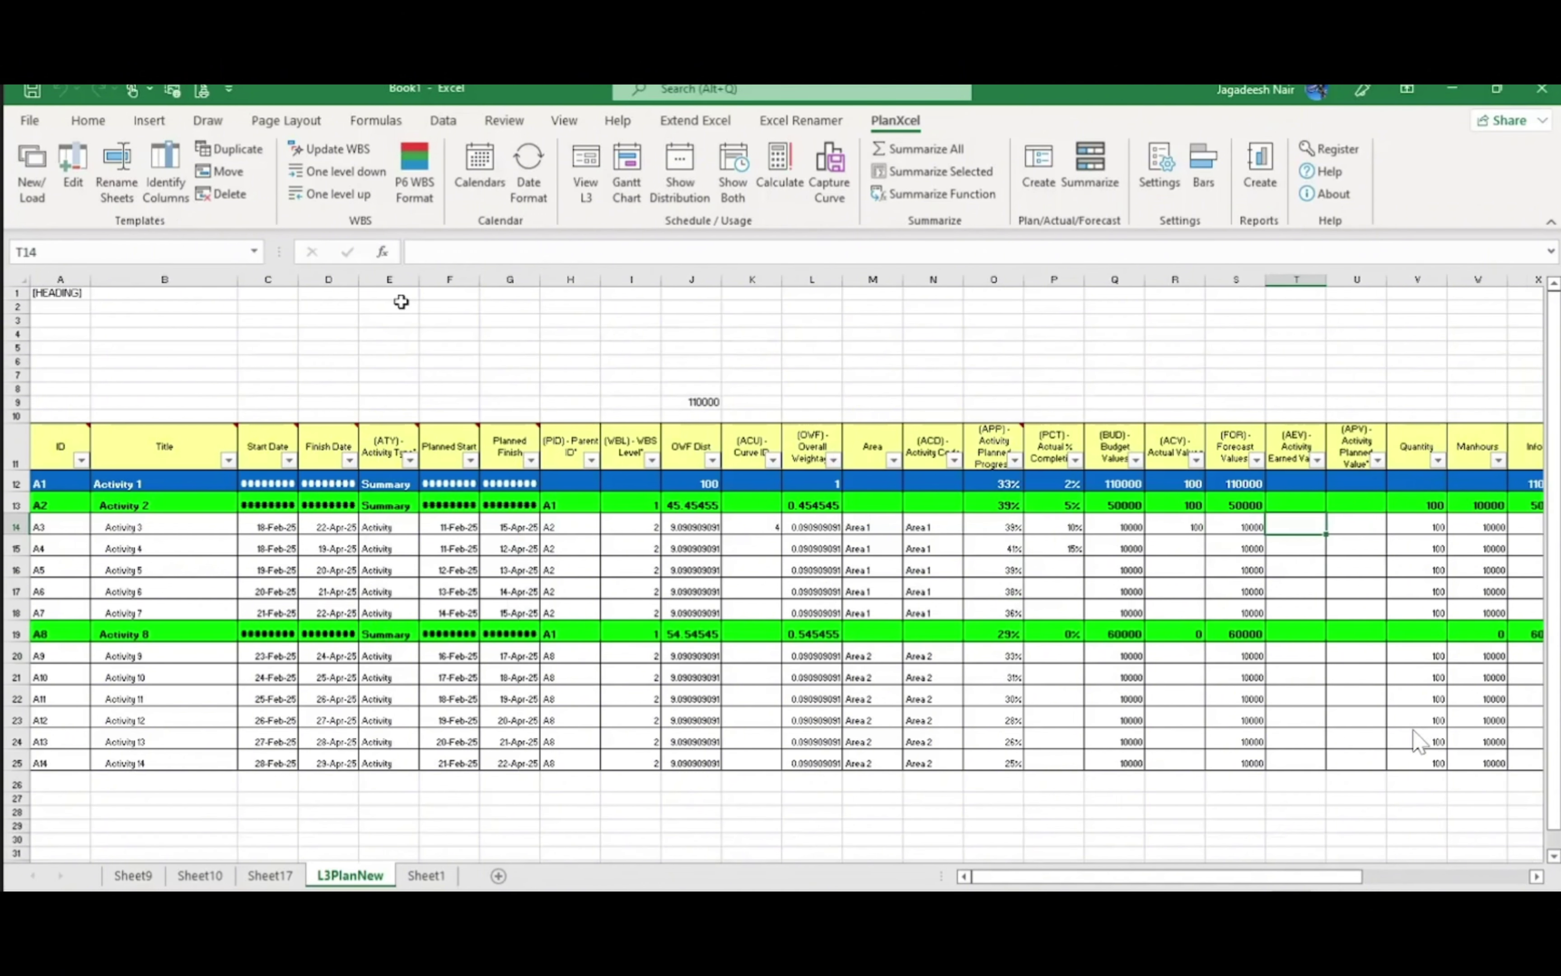
click(748, 183)
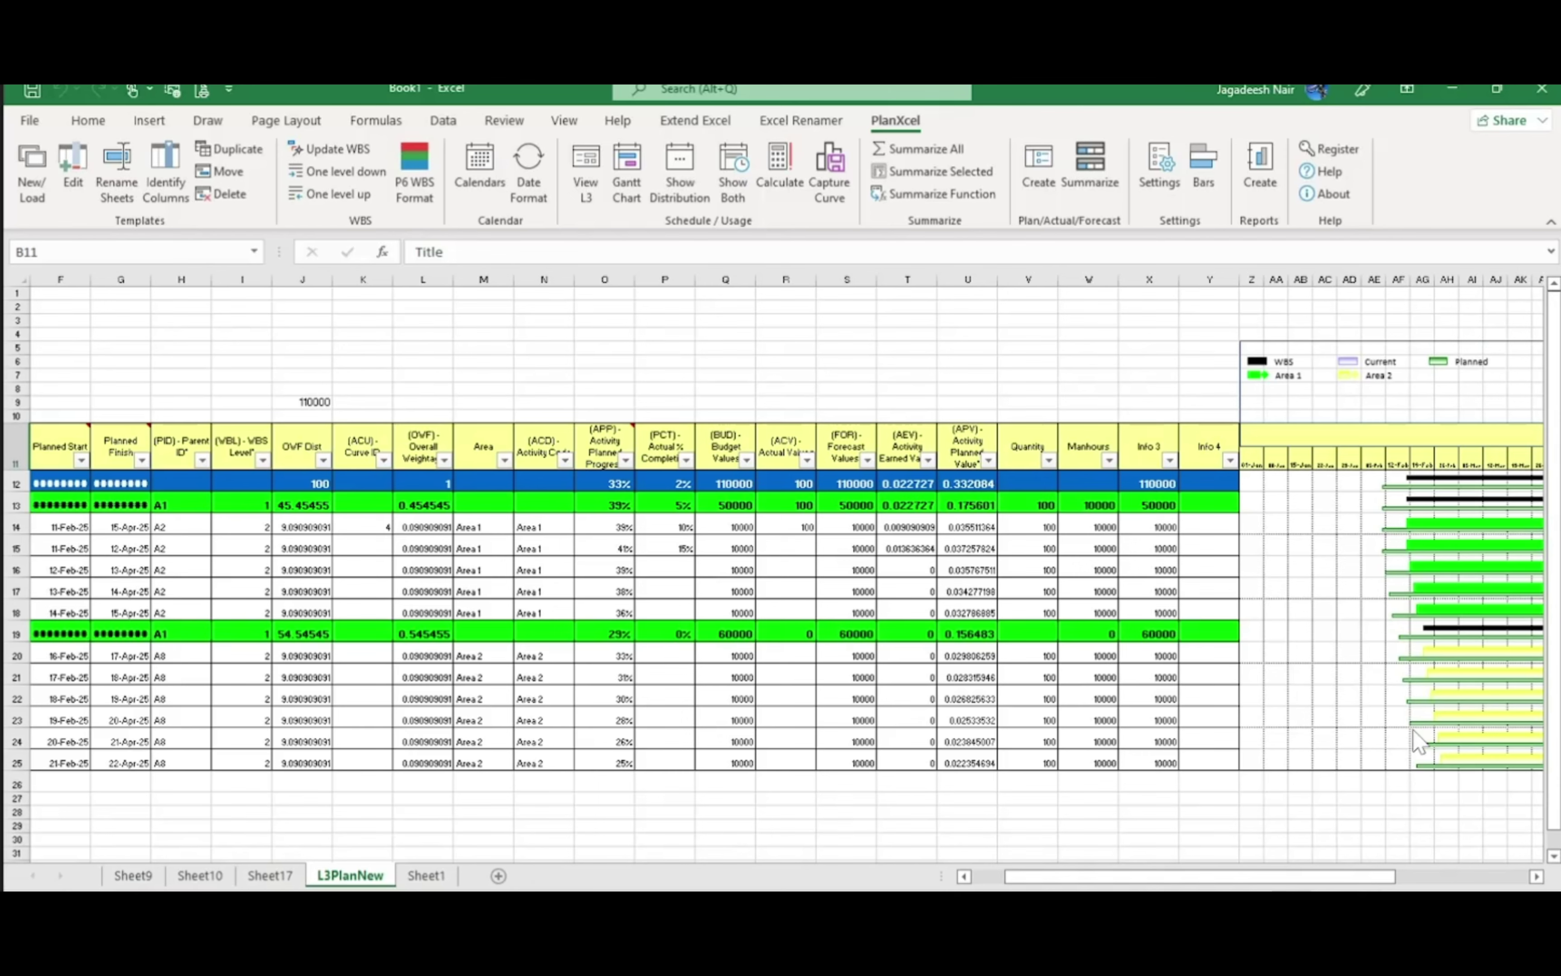
Switch to the Microsoft Teams meeting window and maximize it
click(550, 879)
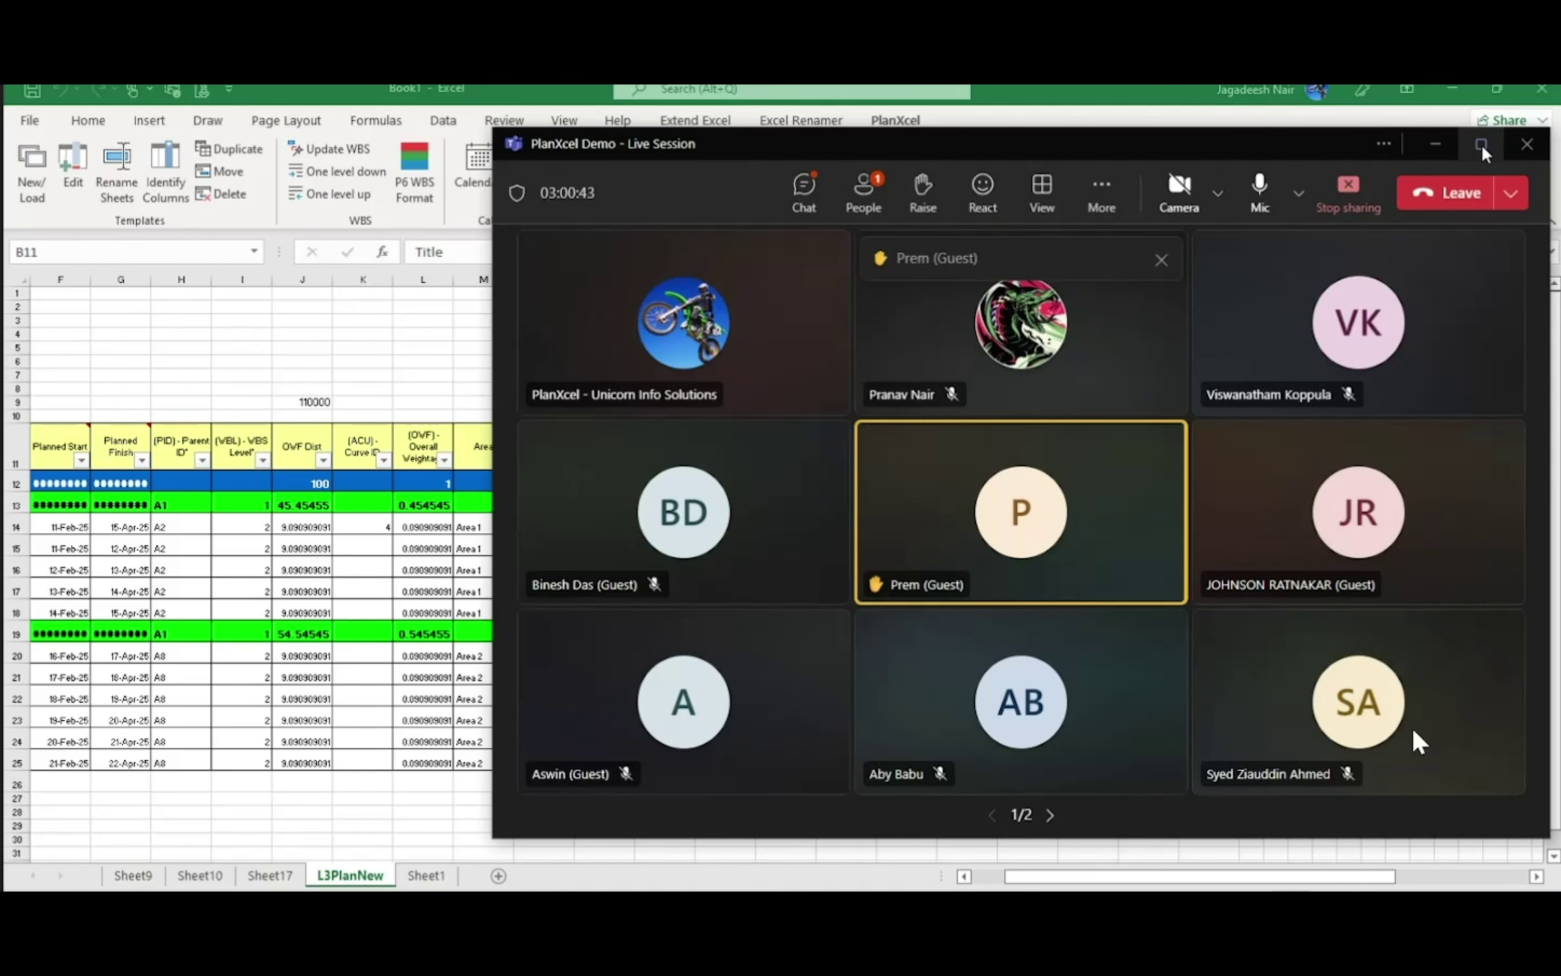
click(1482, 145)
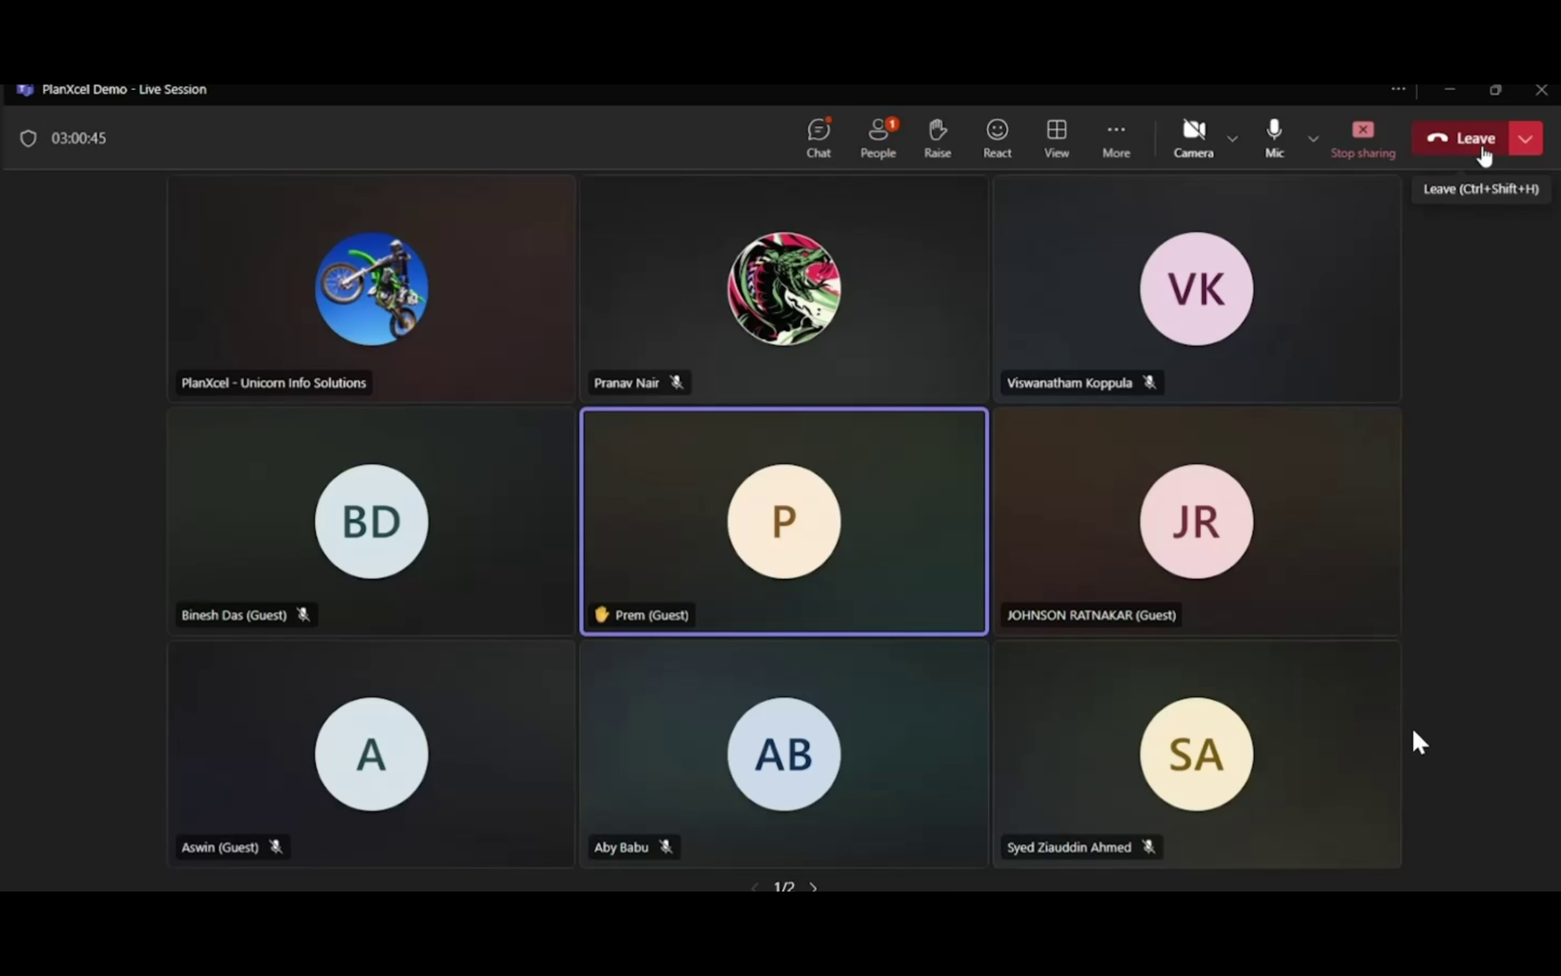